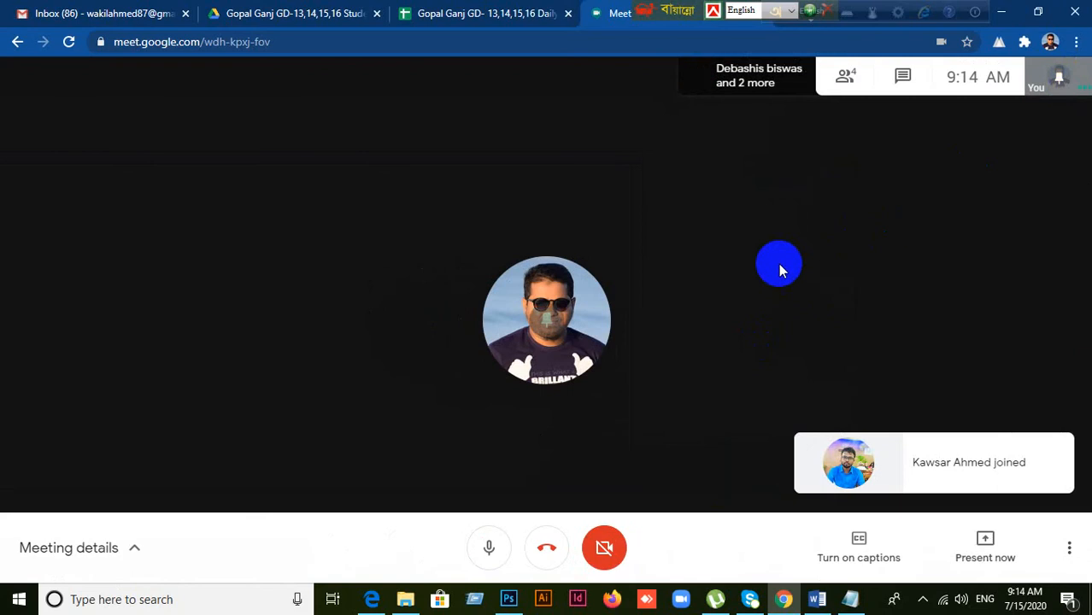
Step: Check the meeting's participants list and turn on the webcam
left_click(844, 76)
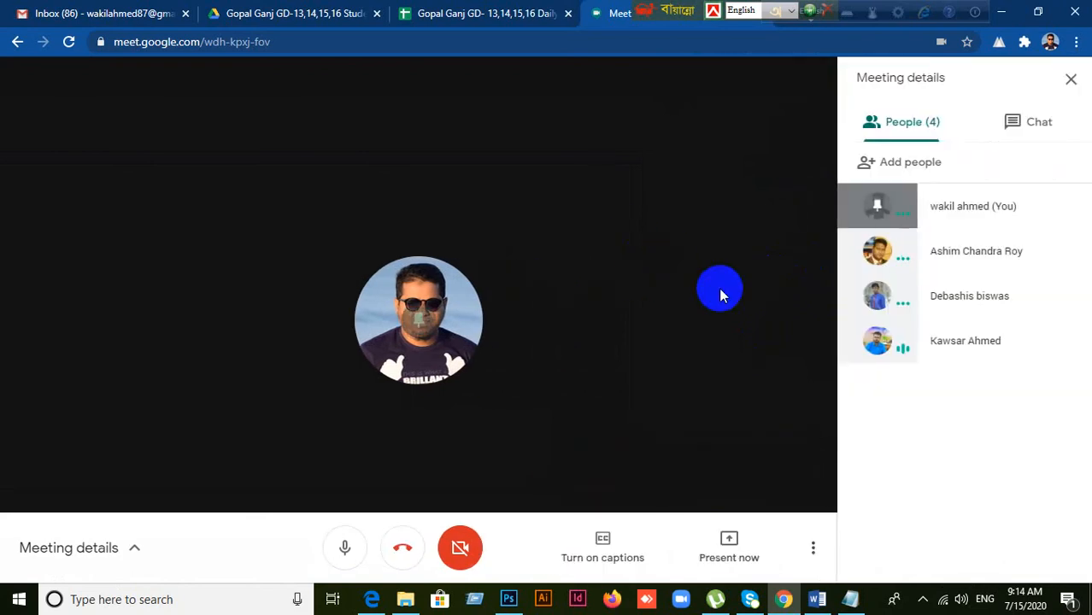
left_click(459, 547)
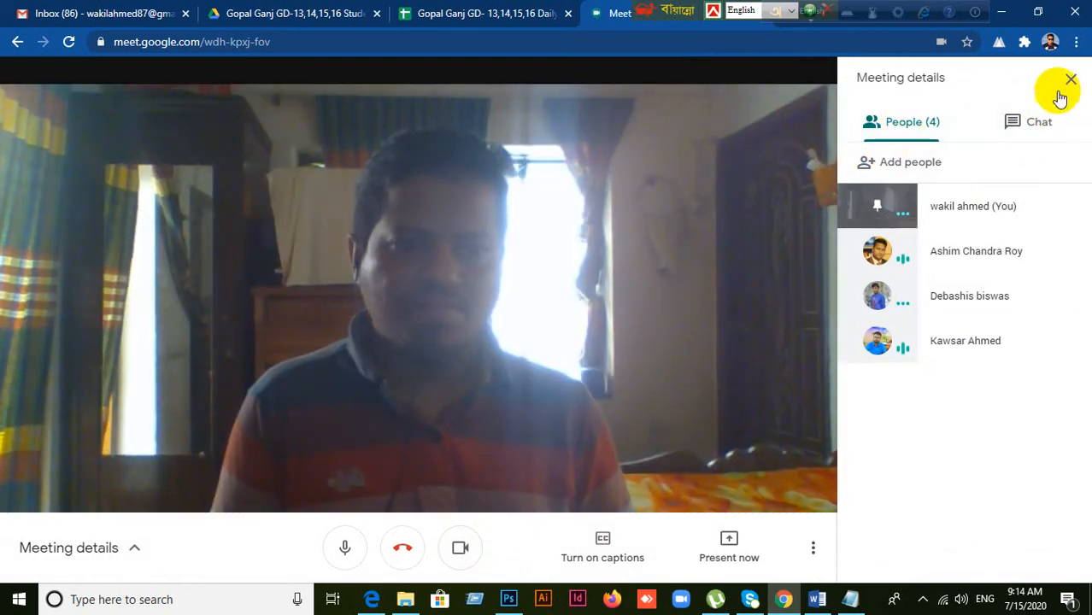
left_click(1071, 85)
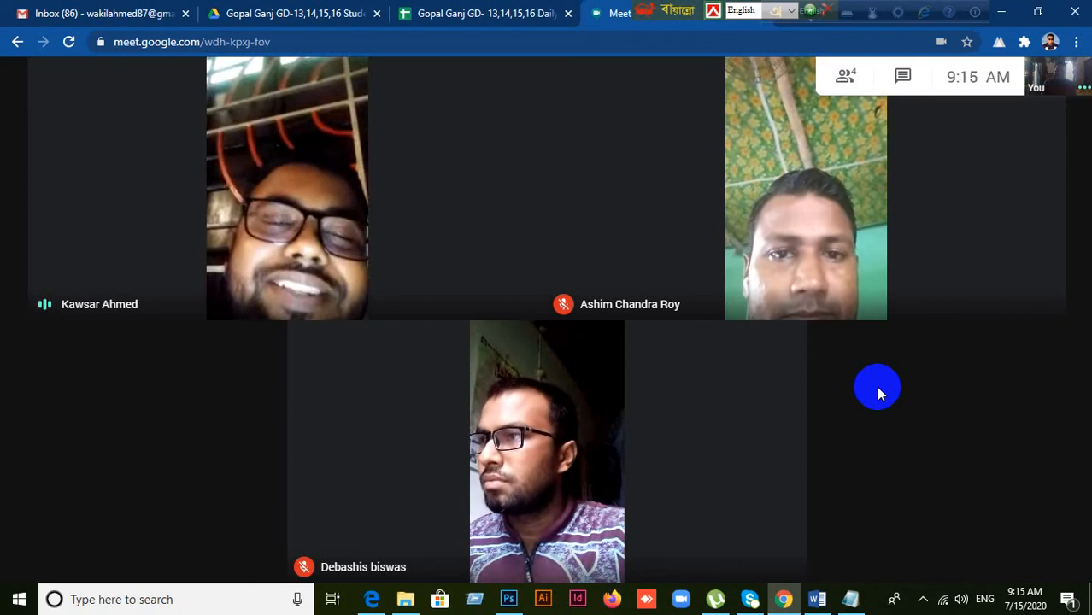
Step: Pin the own video, review the participants list, and return to the tiled view of the other participants
left_click(1063, 83)
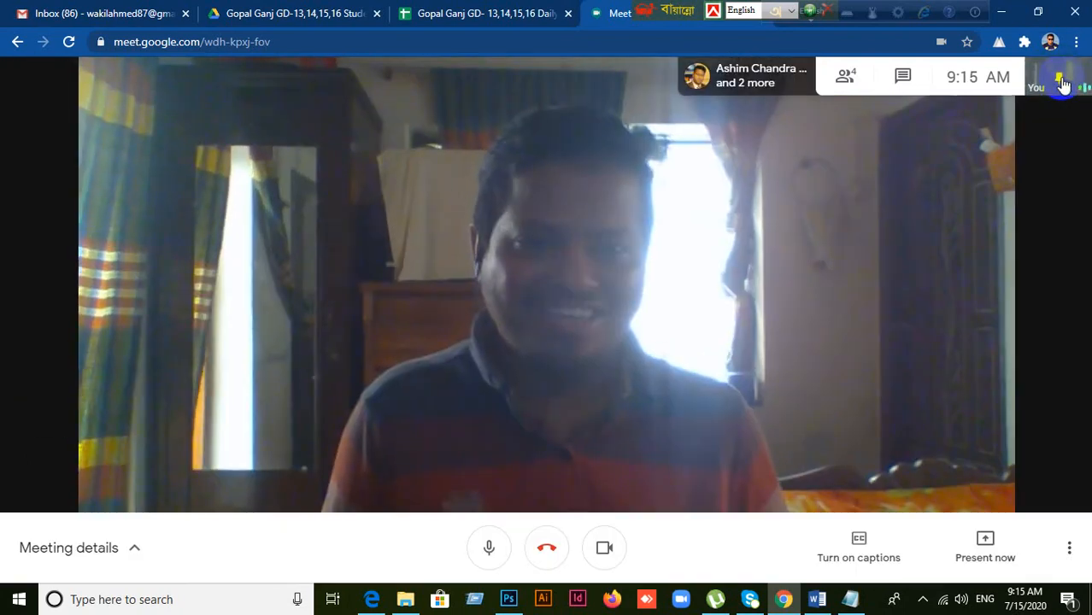
left_click(850, 78)
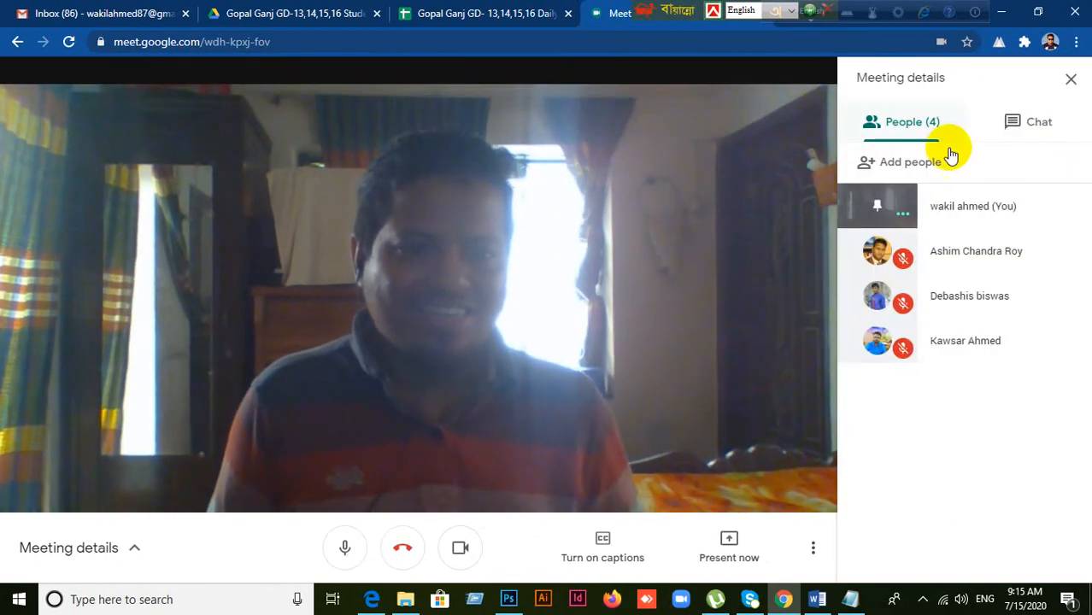
left_click(1071, 79)
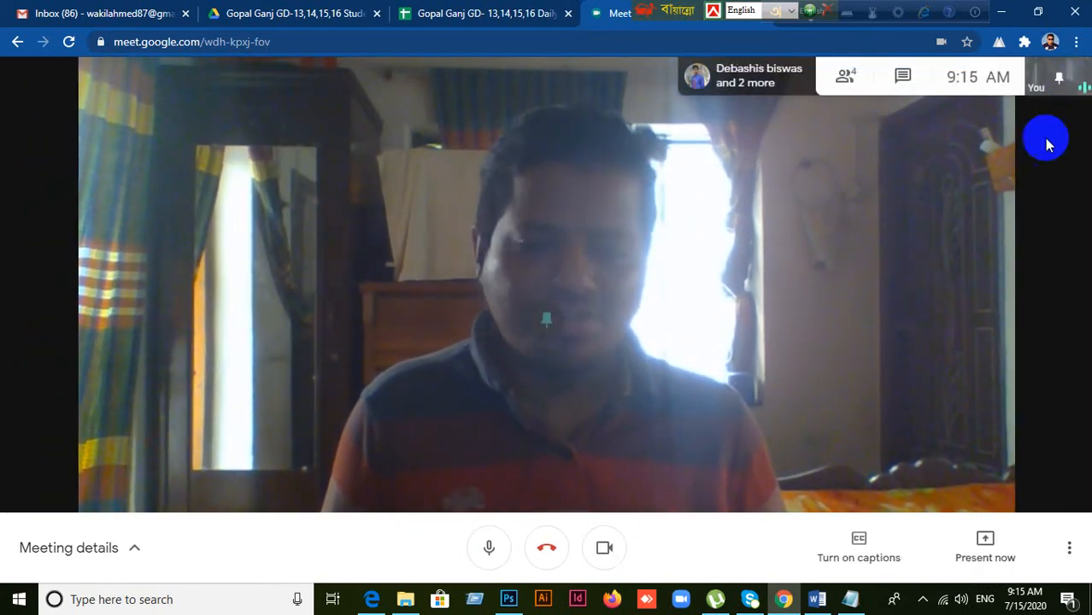
left_click(1059, 80)
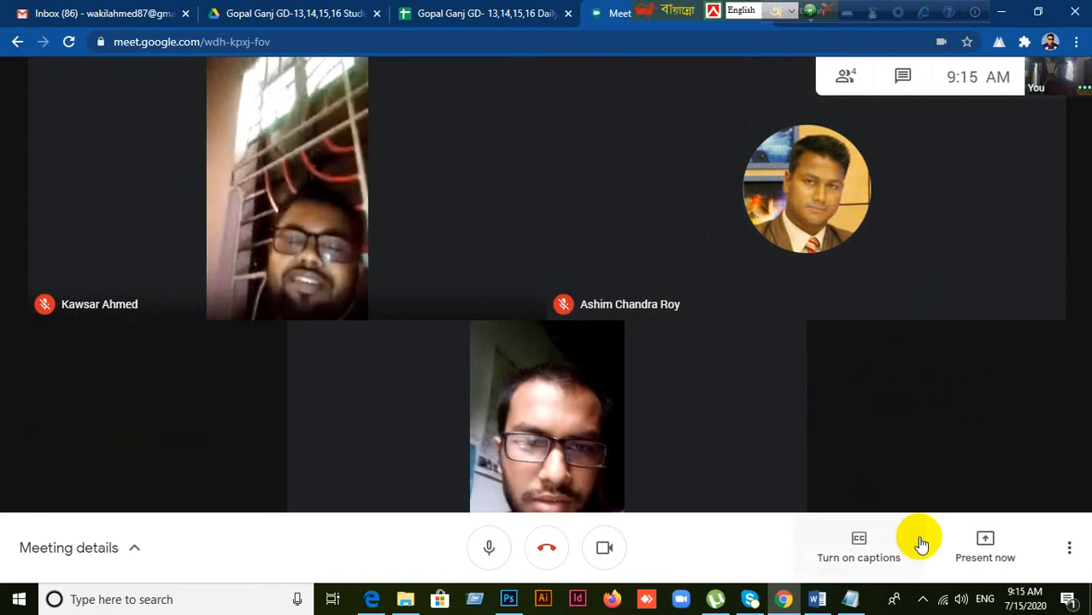
Step: Present the entire screen to the meeting and hide the screen-sharing notice
left_click(982, 546)
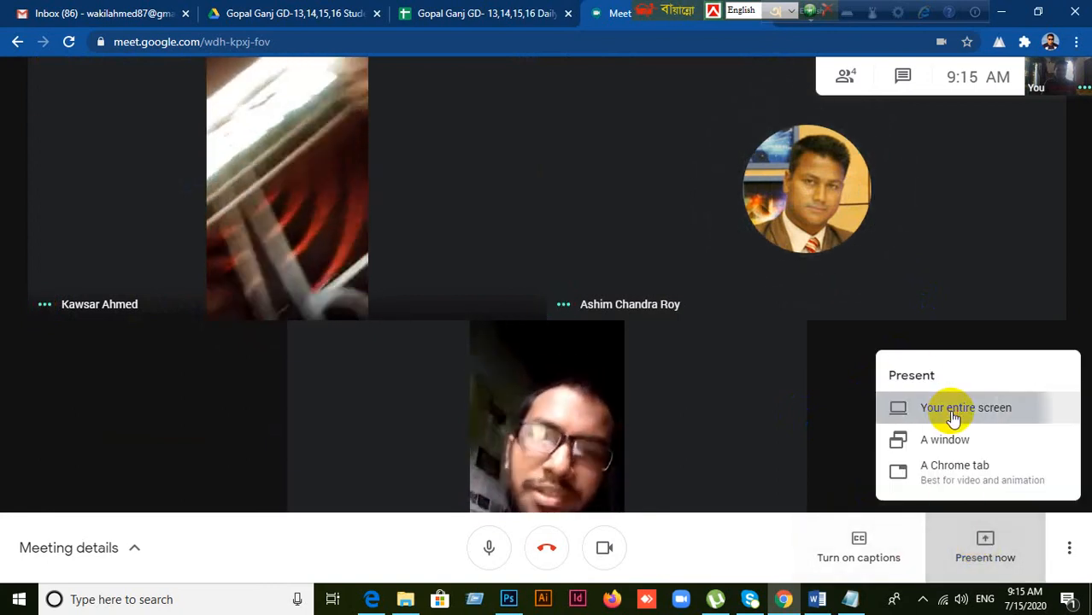
left_click(950, 415)
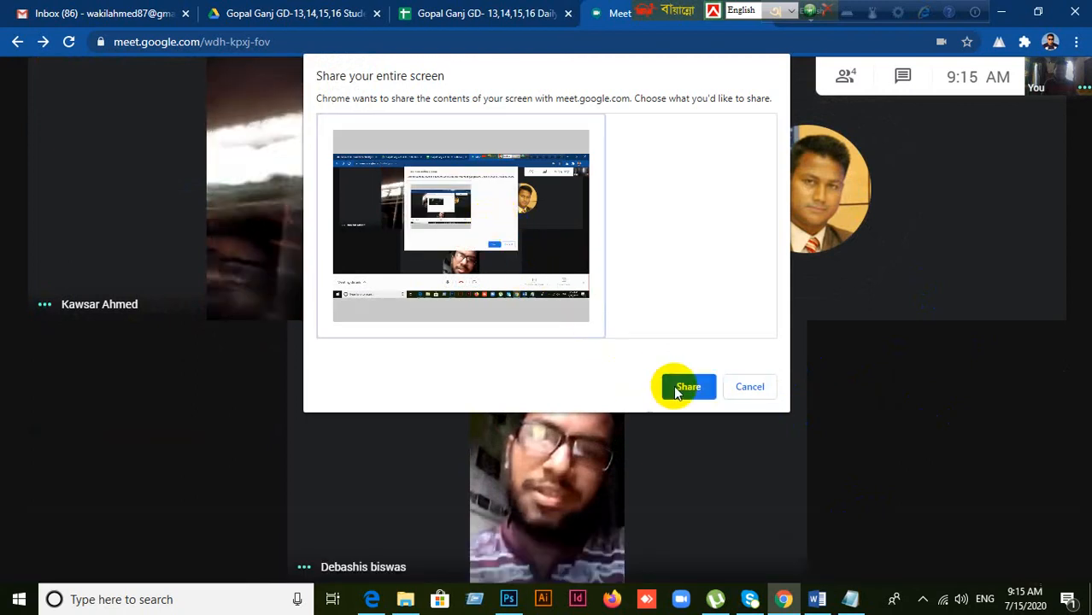
left_click(675, 386)
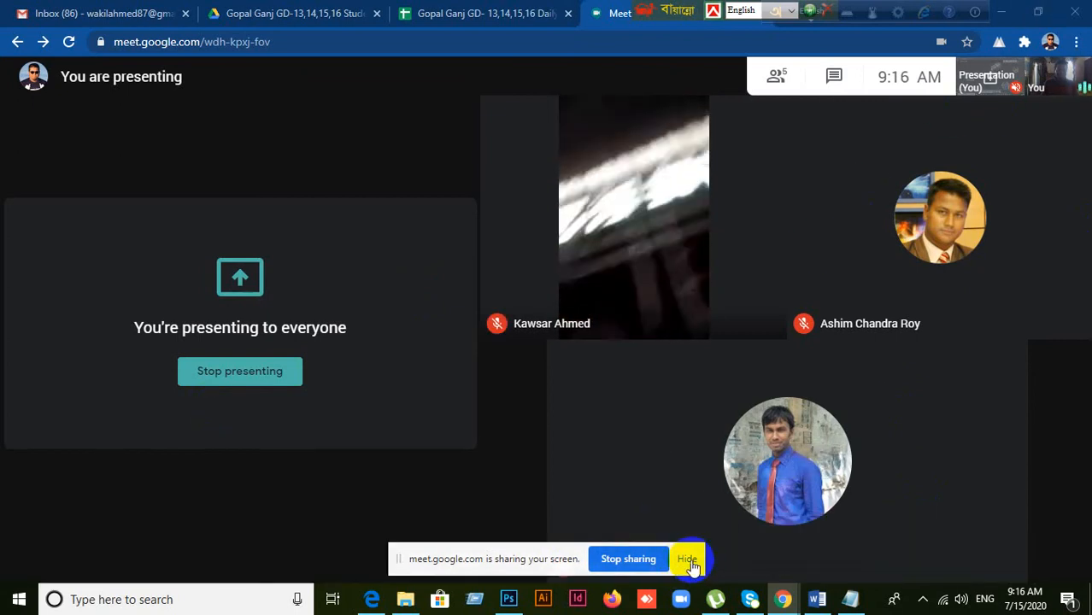
left_click(689, 560)
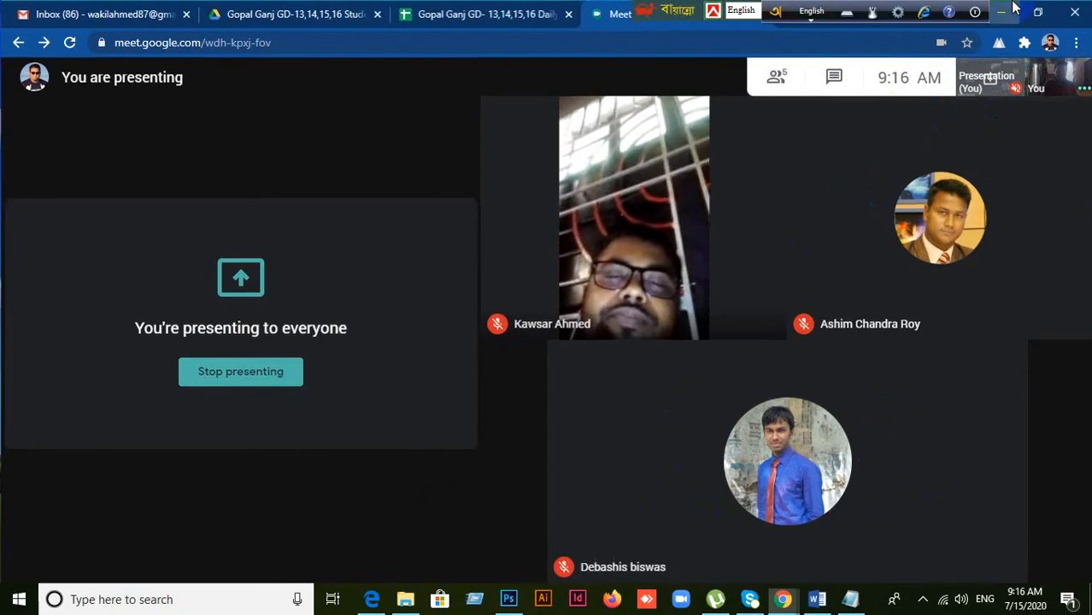
Step: Switch to the LEDP-Graphic Design PDF in Microsoft Edge and review the topics of classes 4 to 6
left_click(1002, 11)
left_click(510, 601)
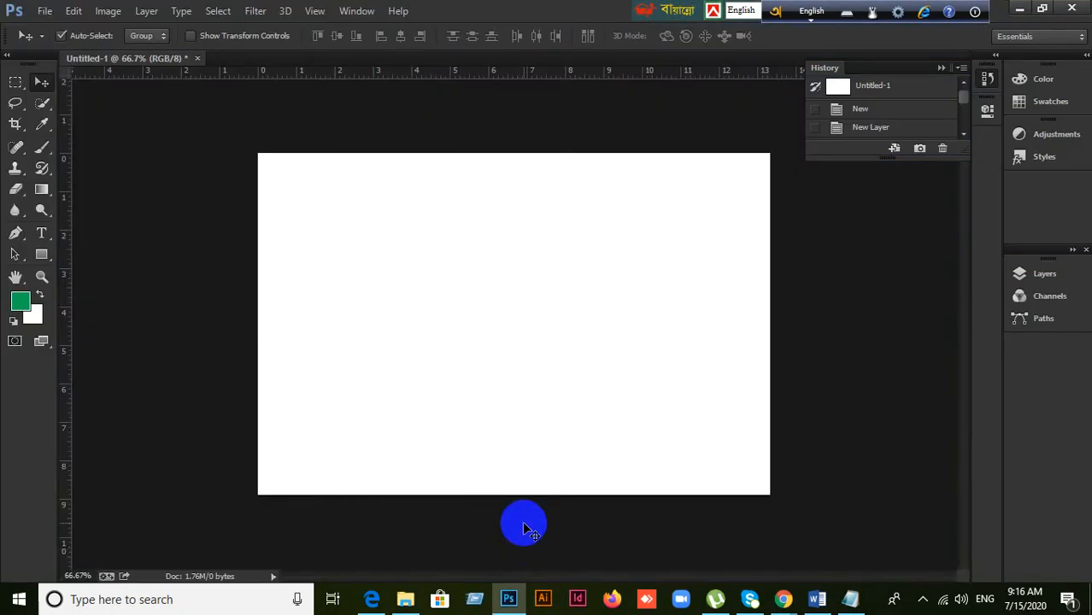
left_click(370, 600)
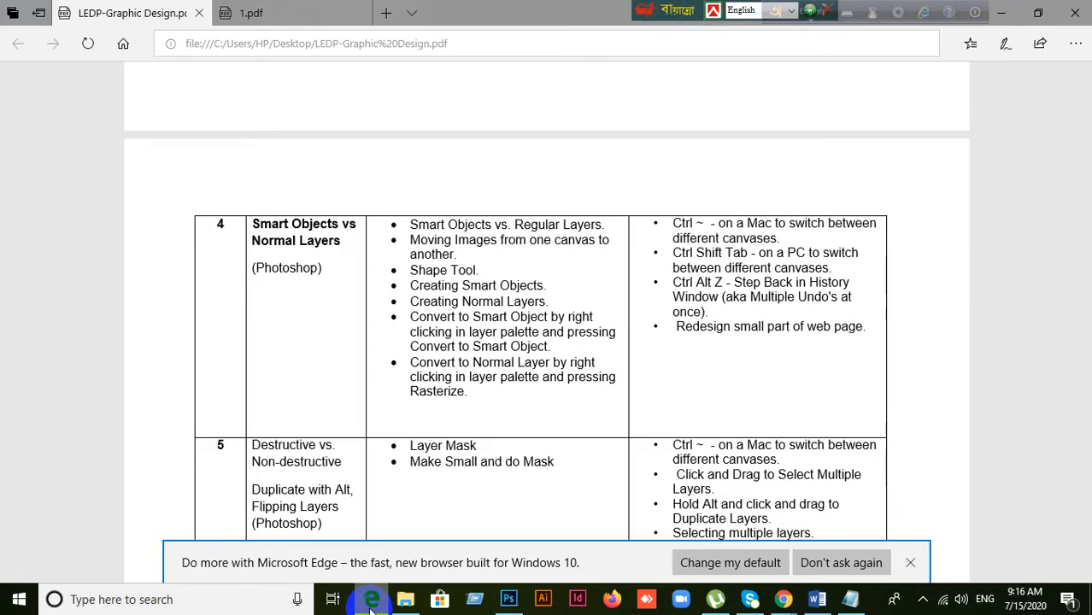
scroll(506, 410, "down", 3)
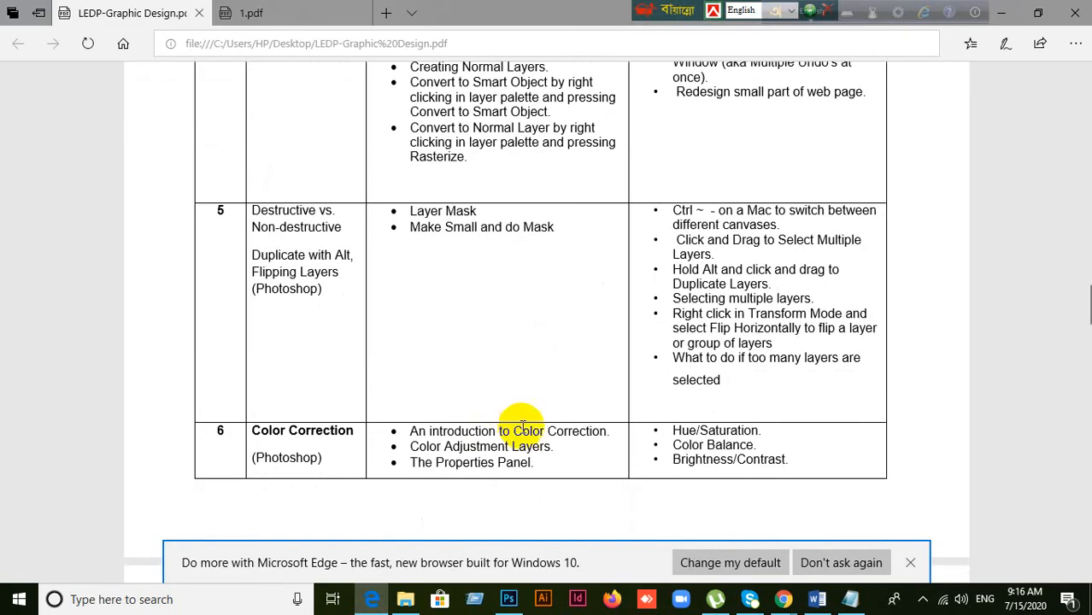
scroll(571, 466, "up", 3)
scroll(571, 466, "down", 2)
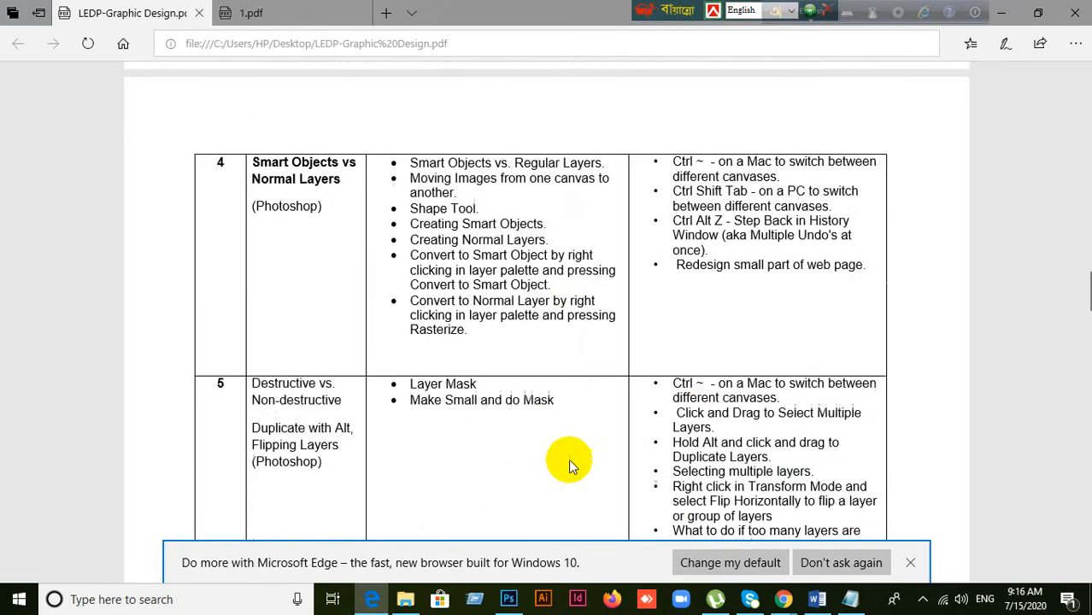
scroll(571, 465, "down", 1)
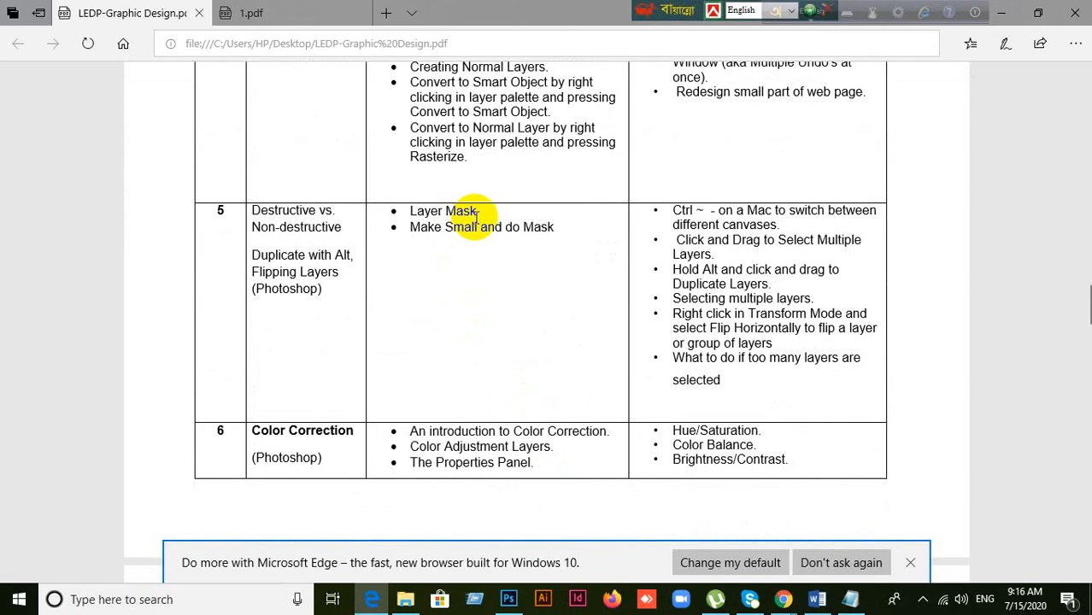
Step: Point out the Layer Mask and Make Small and do Mask topics of class 5 by selecting their text
left_click_drag(478, 212, 401, 214)
scroll(475, 362, "up", 2)
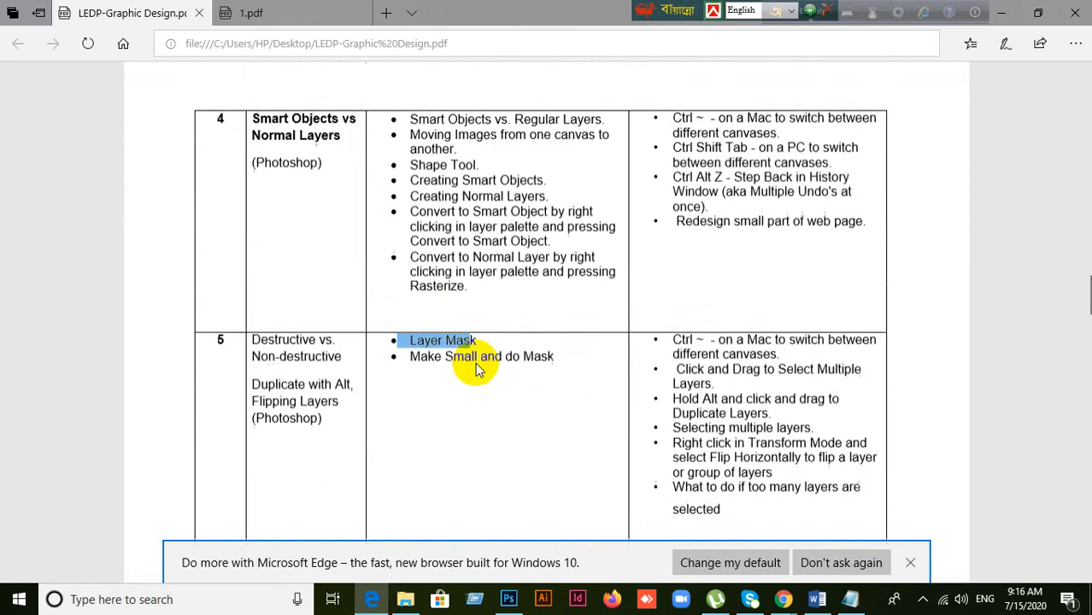
scroll(478, 423, "up", 6)
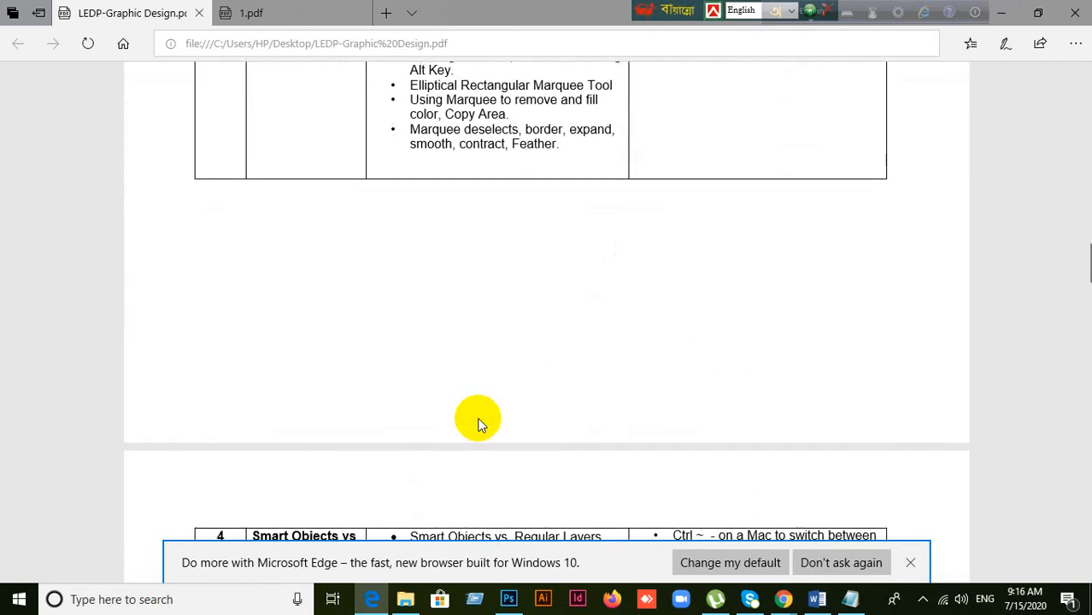
scroll(478, 414, "down", 4)
scroll(480, 417, "down", 2)
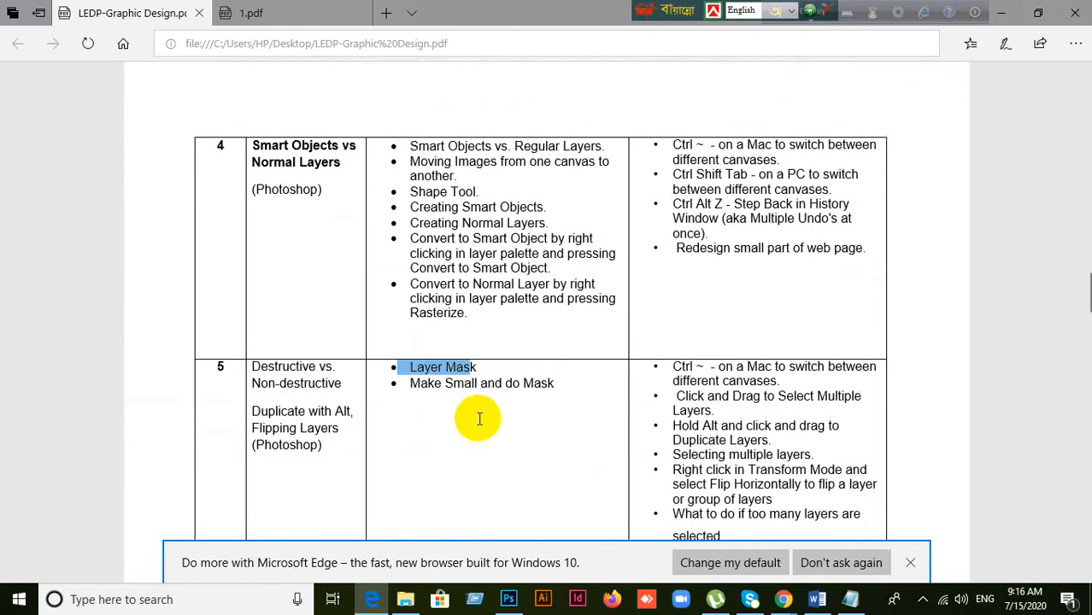
left_click(480, 368)
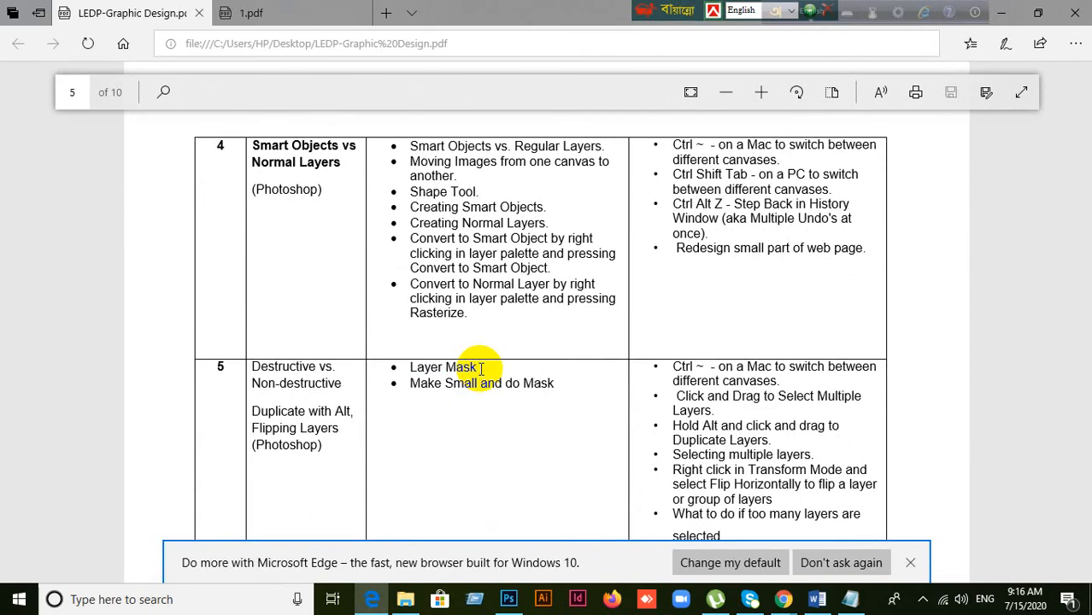
scroll(483, 367, "up", 4)
scroll(487, 365, "down", 4)
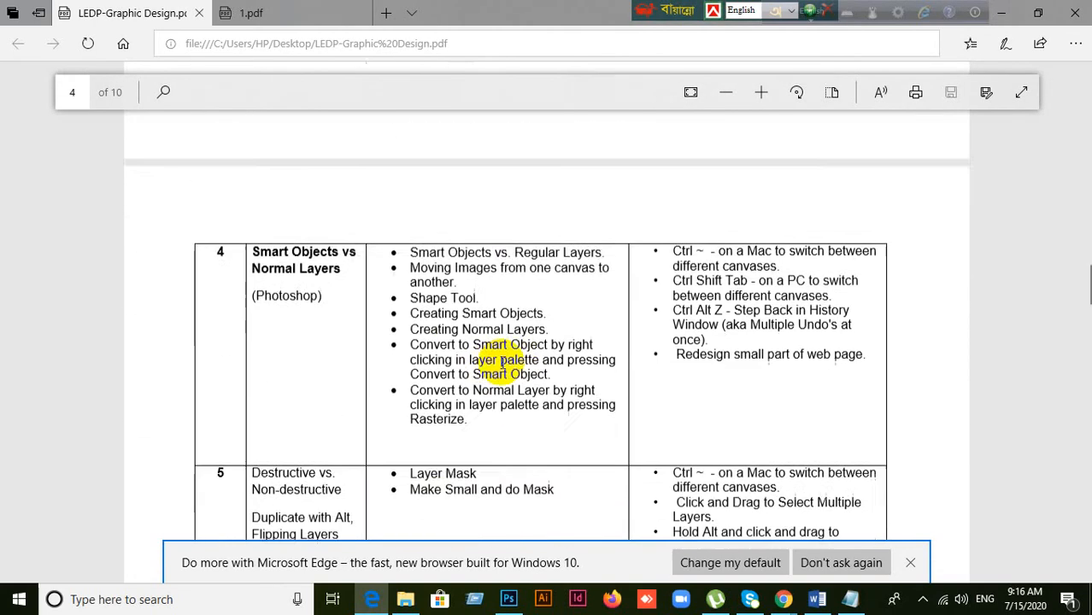
left_click_drag(468, 366, 555, 492)
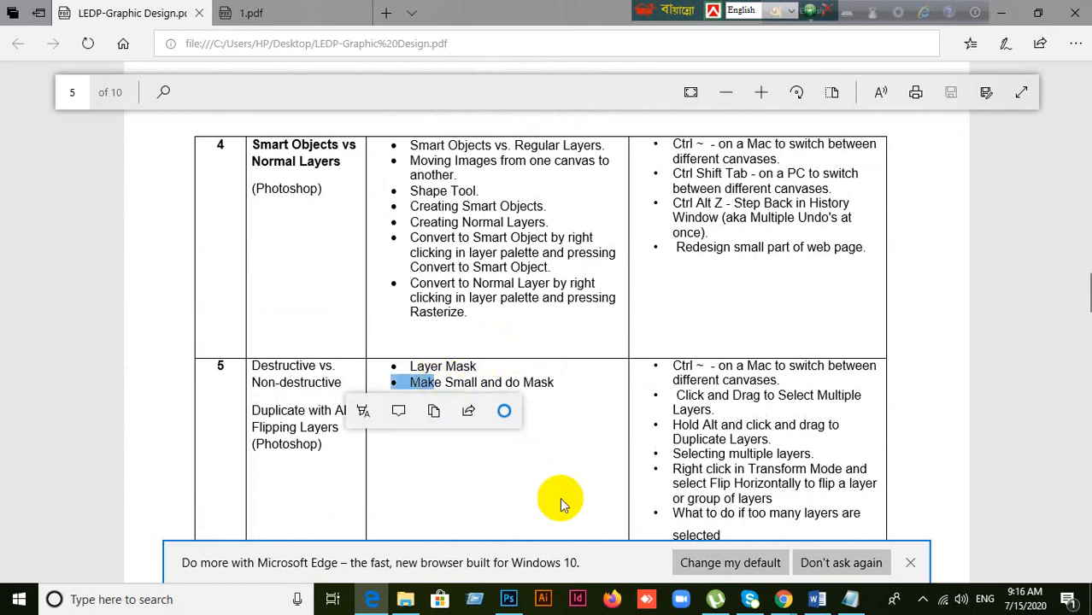
Step: Glance at the blank Photoshop canvas, then return to the syllabus PDF and review the layer and mask topics of classes 2 to 5
left_click(508, 598)
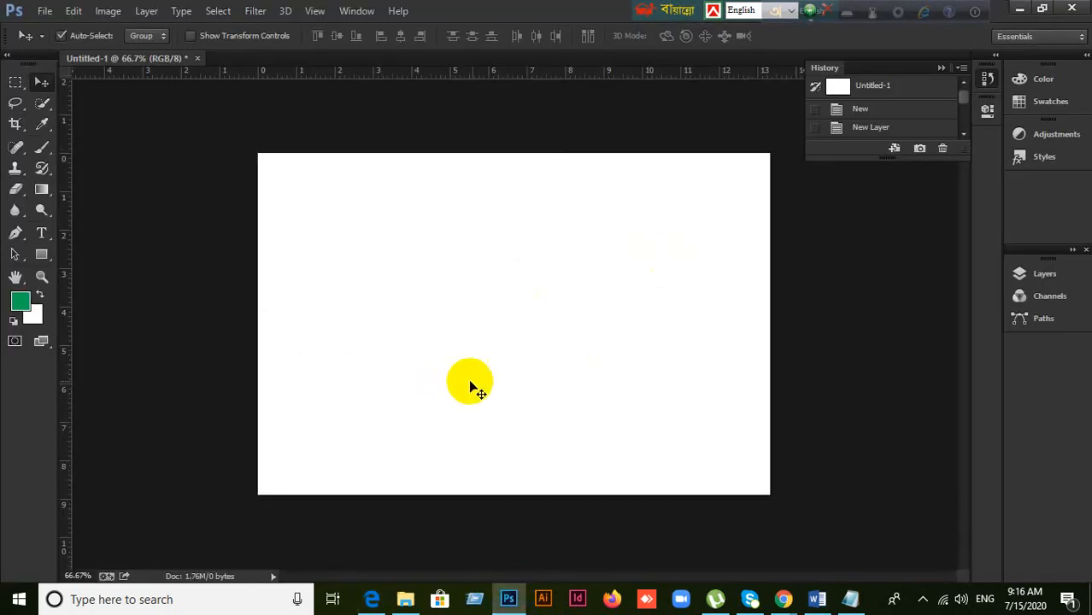
scroll(505, 373, "up", 1)
scroll(504, 373, "down", 2)
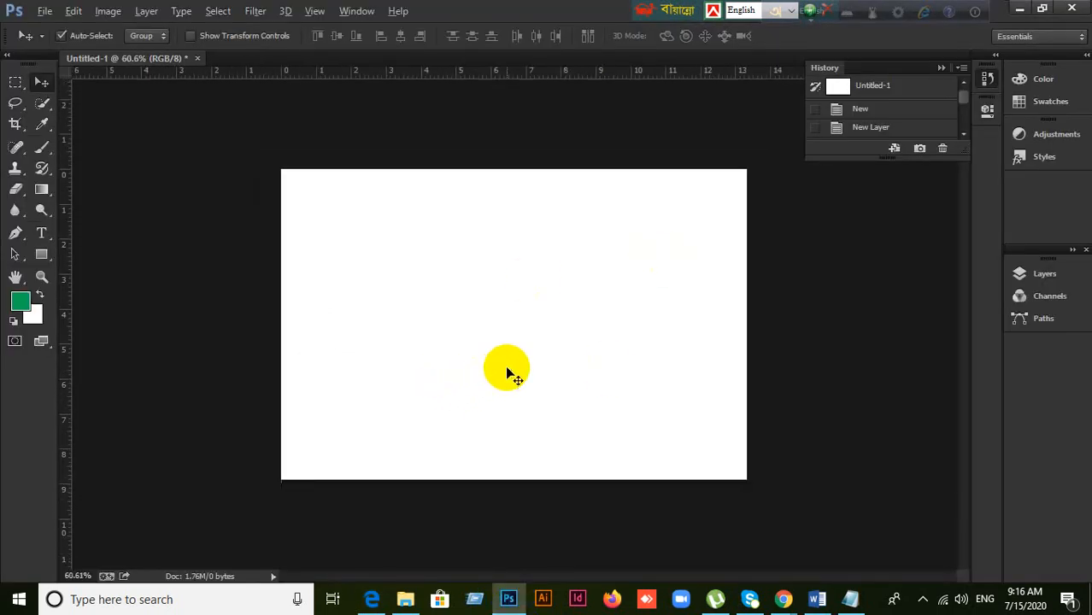
left_click(527, 592)
scroll(565, 409, "up", 7)
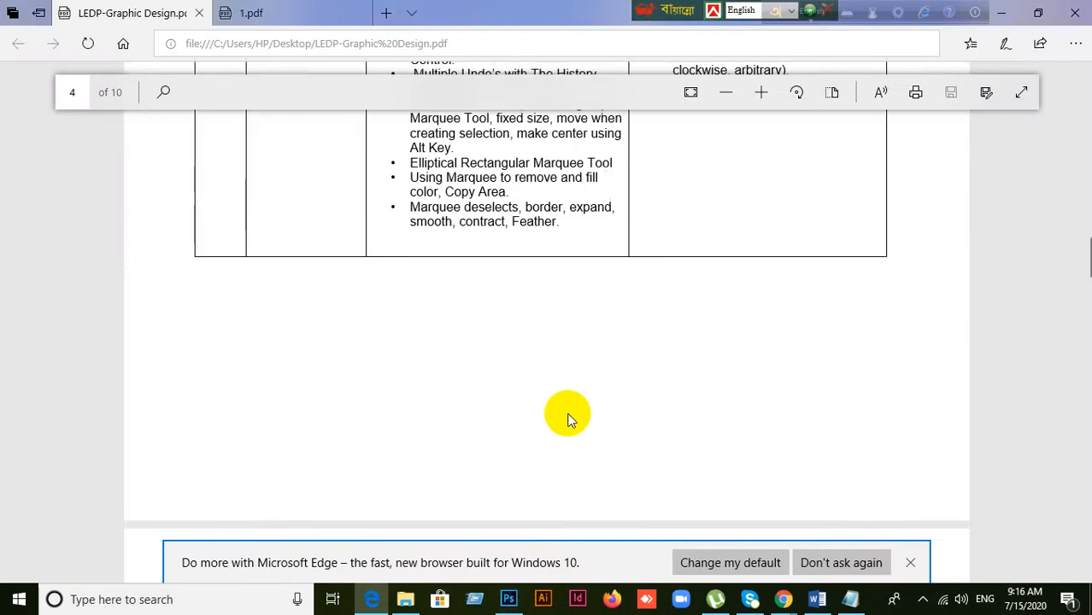
scroll(568, 418, "up", 5)
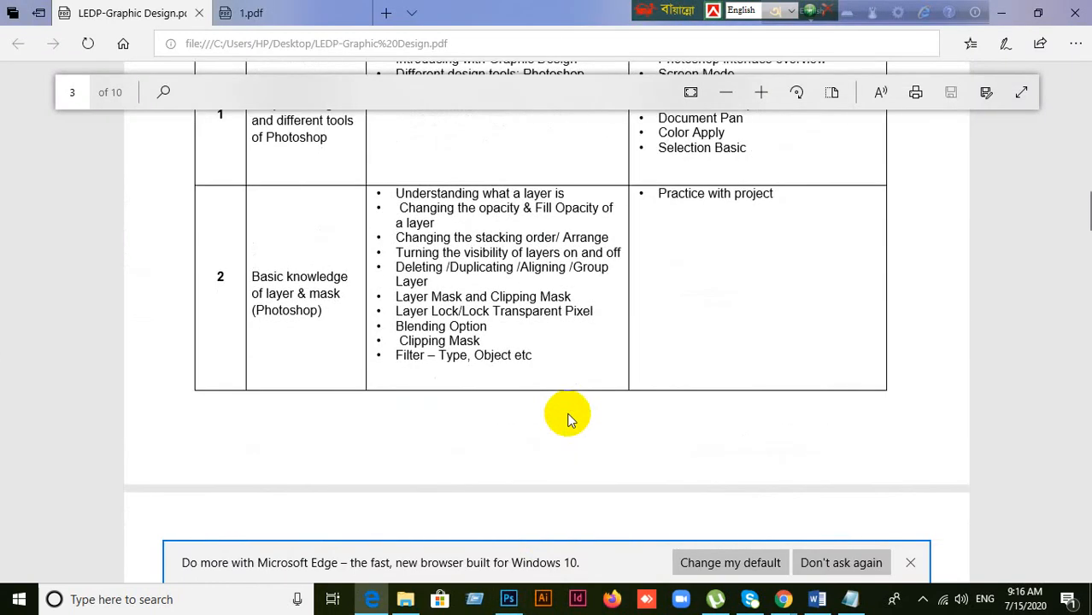
scroll(570, 419, "down", 10)
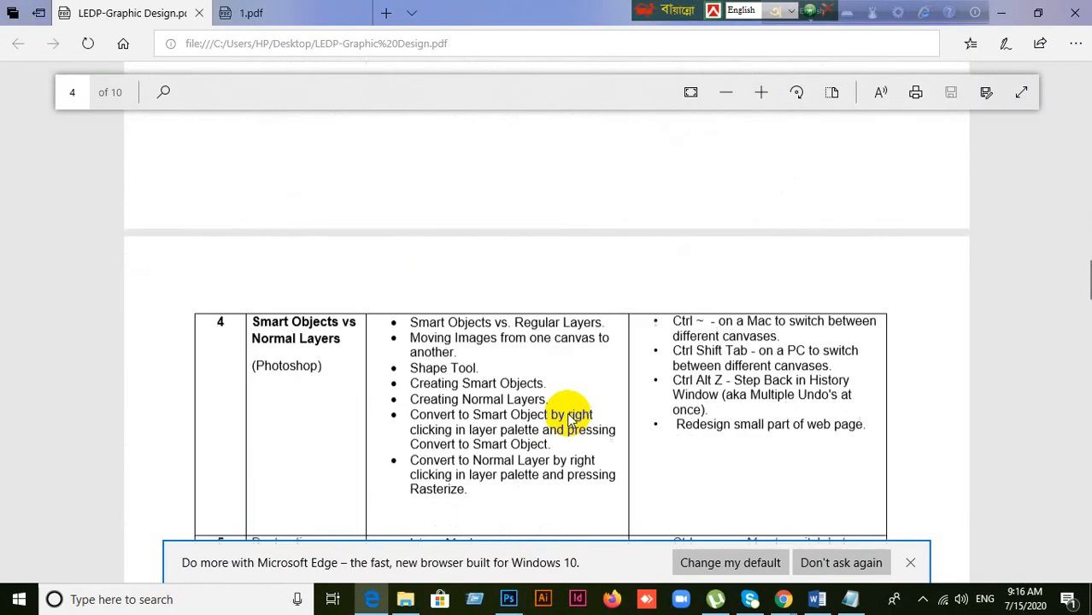
scroll(530, 384, "down", 3)
left_click(478, 305)
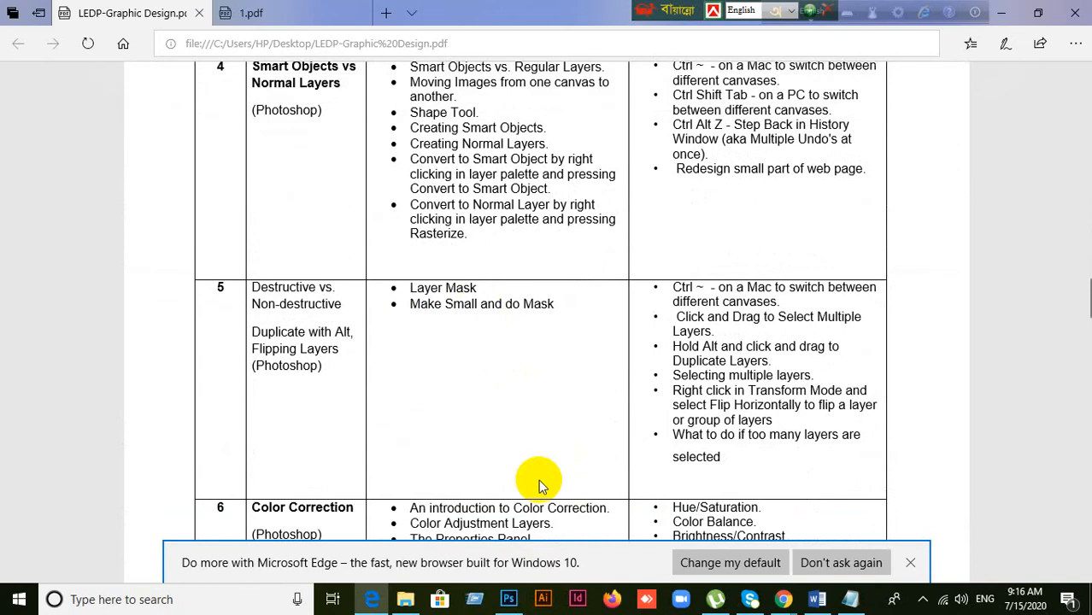
Step: Switch to Photoshop, move the Layers, Channels and Paths group further down the dock, and narrow it
left_click(509, 601)
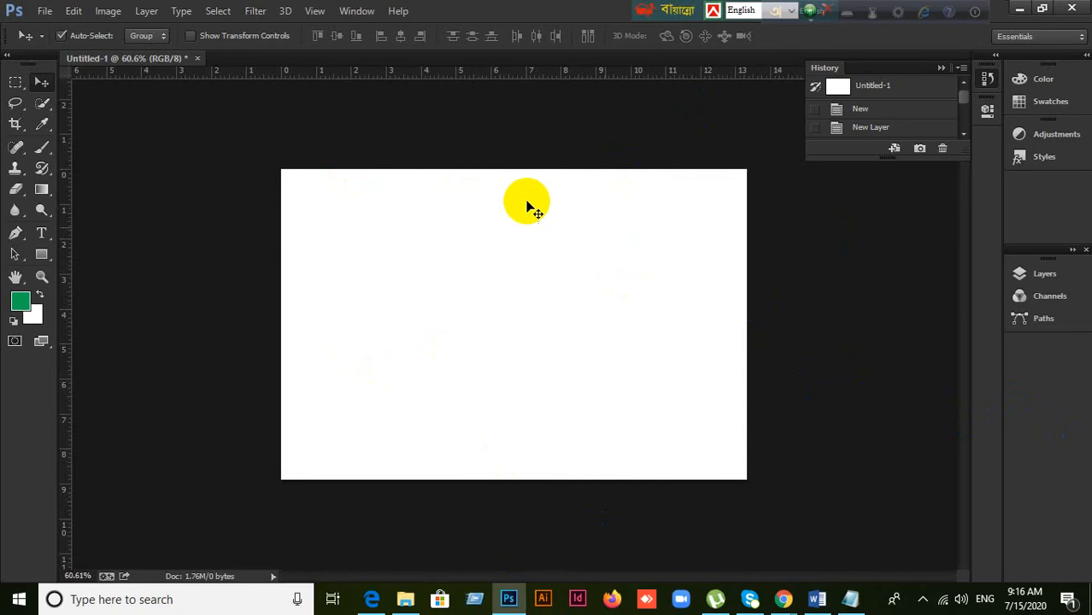
left_click_drag(1045, 265, 1049, 511)
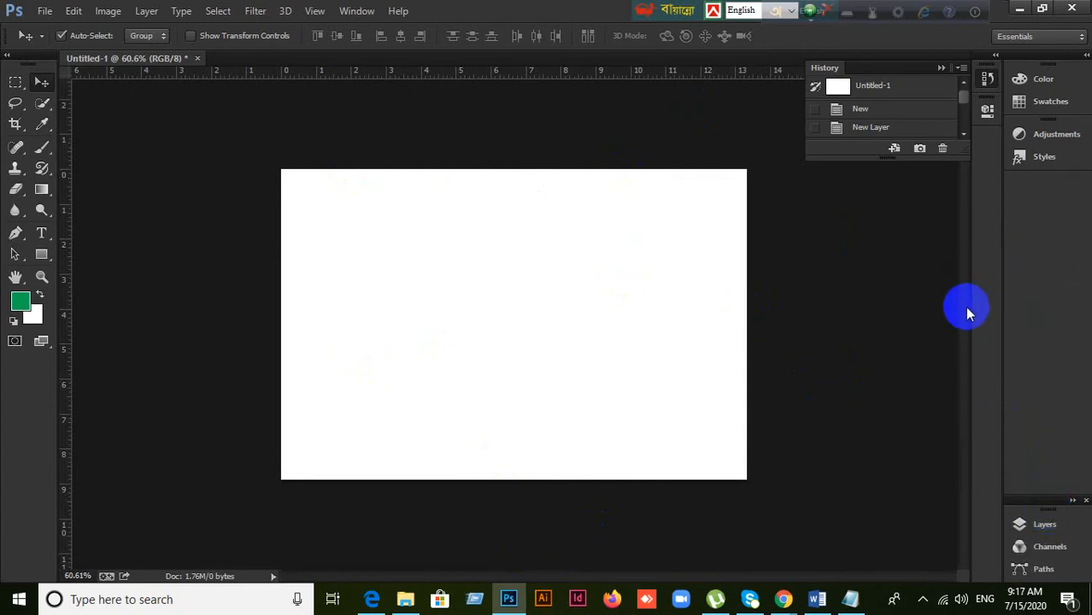
mouse_move(971, 308)
left_mouse_down()
mouse_move(894, 309)
mouse_move(976, 308)
left_mouse_up()
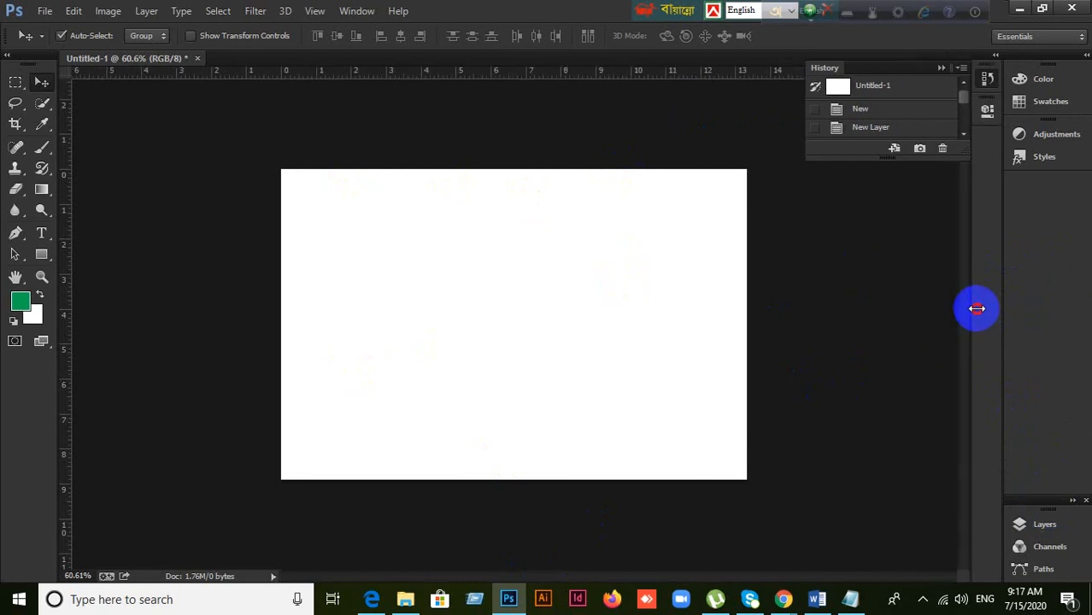
left_click(1046, 525)
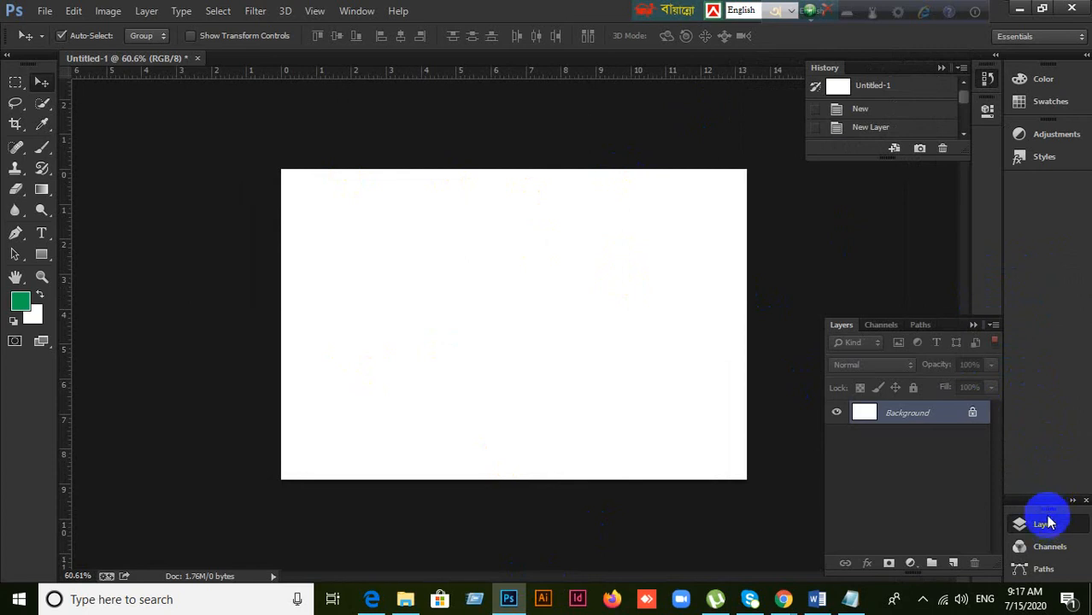
left_click(1048, 523)
left_click_drag(1048, 499, 1048, 411)
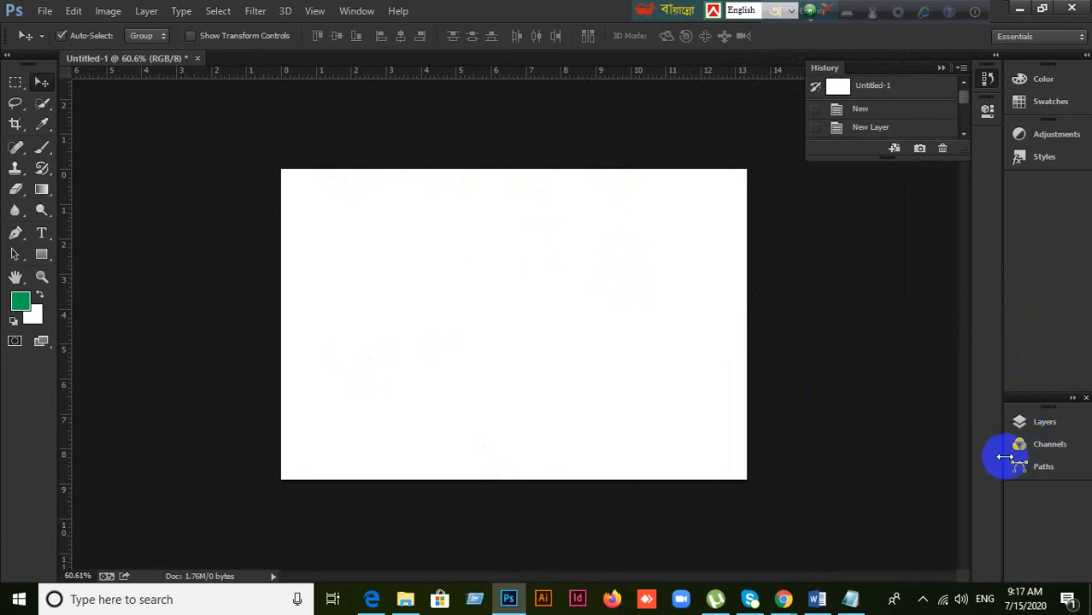
mouse_move(1004, 456)
left_mouse_down()
mouse_move(950, 462)
mouse_move(1025, 463)
left_mouse_up()
Step: Show the document's layers and add a new empty layer above the Background
left_click(1062, 427)
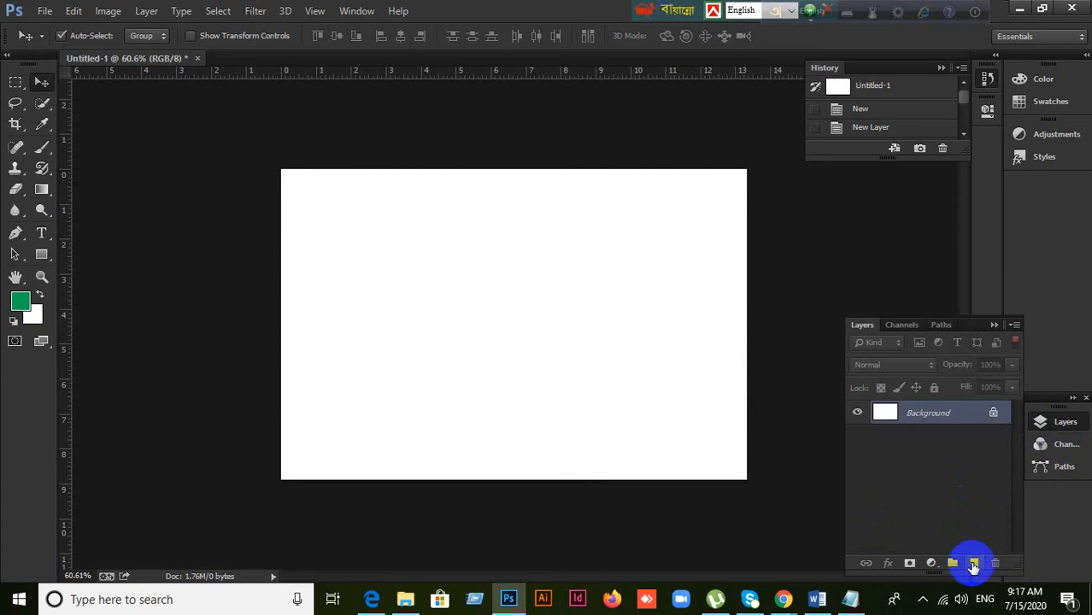
left_click(973, 563)
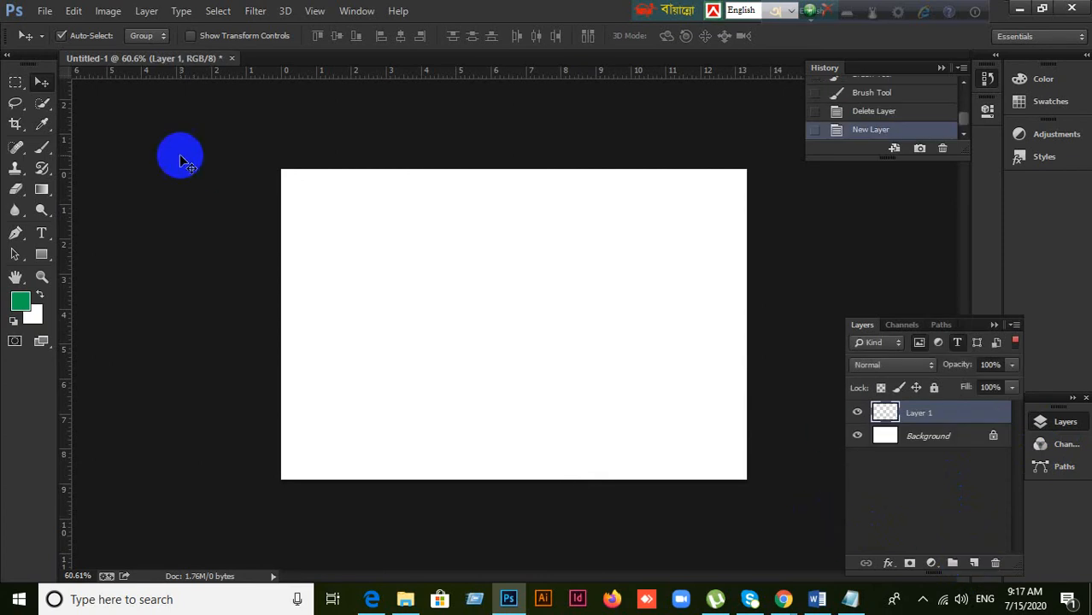
Step: Draw a square selection near the canvas centre on Layer 1, fill it with the green foreground colour and deselect
left_click(19, 83)
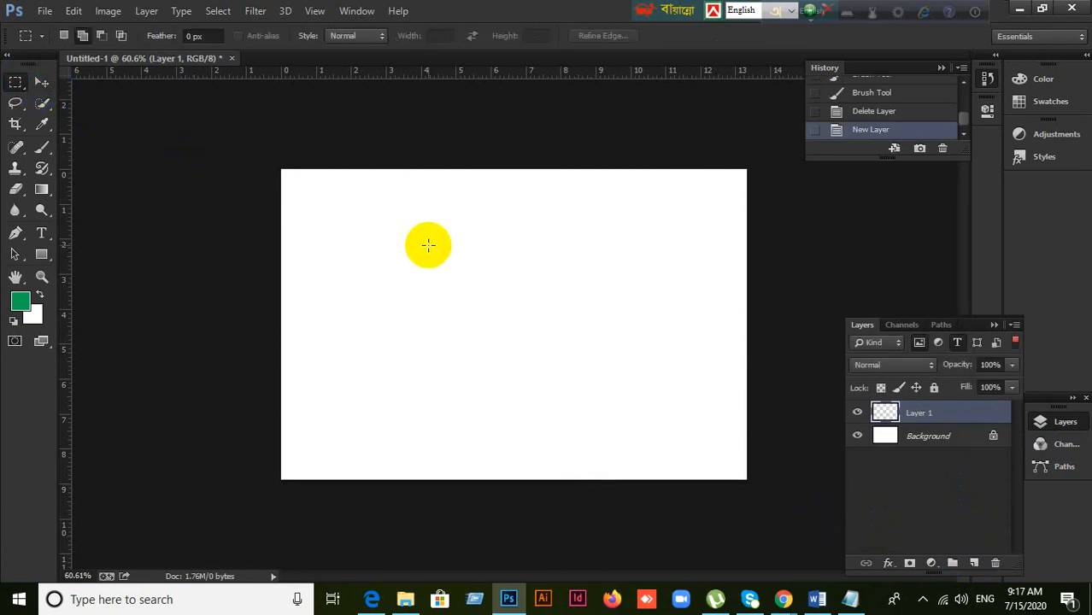
left_click_drag(428, 245, 581, 397)
key("alt+BackSpace")
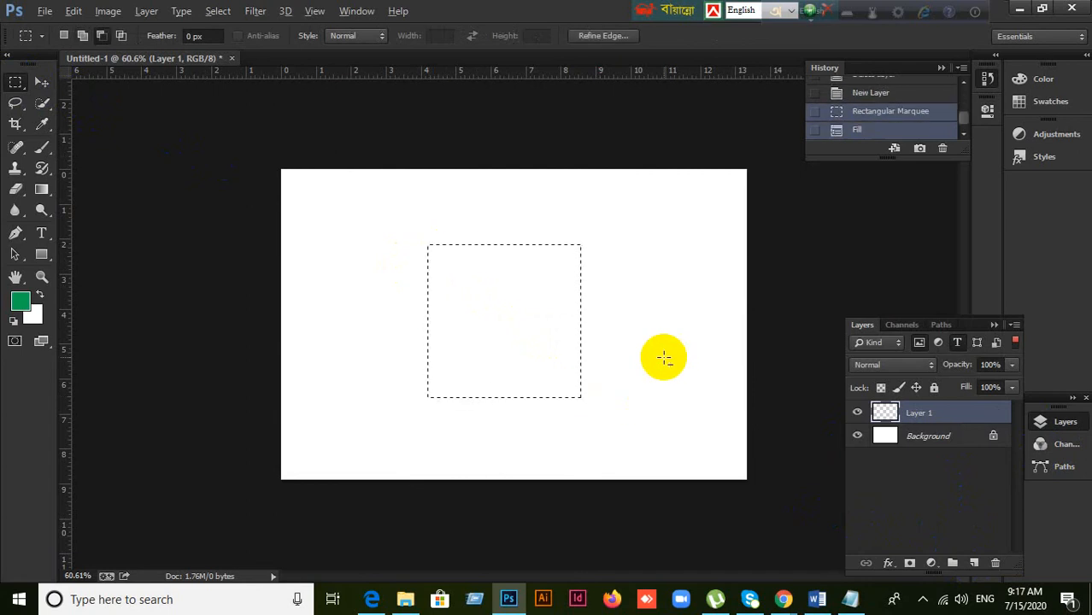
key("ctrl+d")
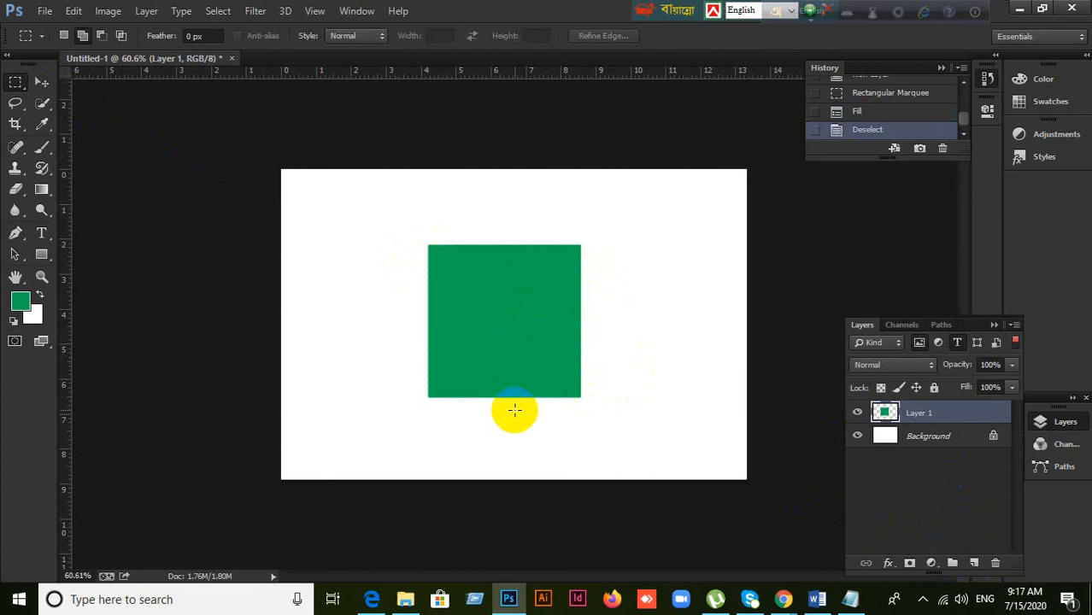
Step: Check the participants in the Google Meet window and return to Photoshop
mouse_move(783, 601)
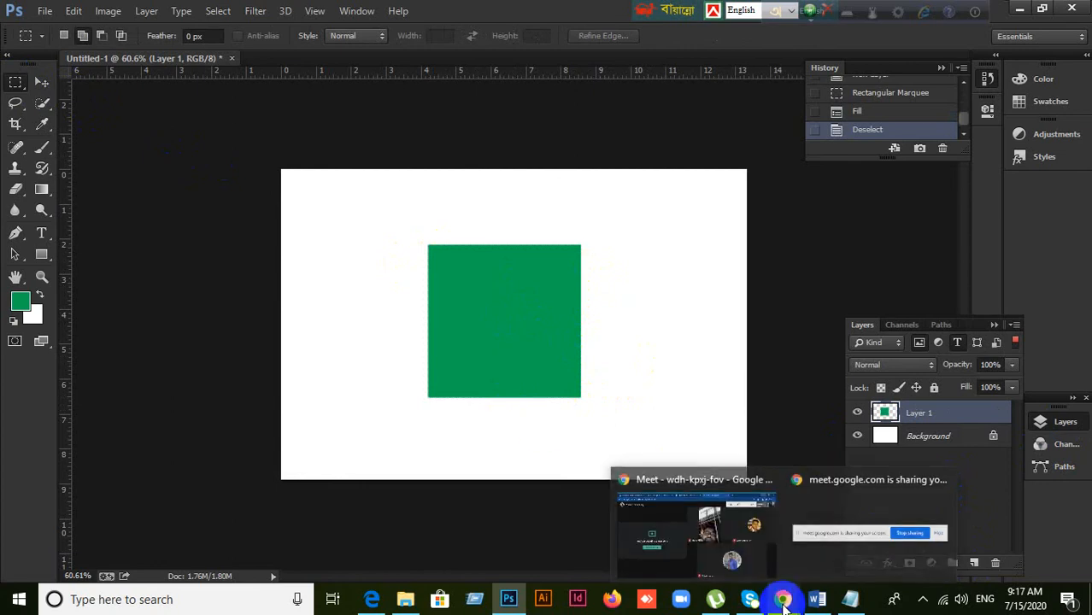
left_click(721, 541)
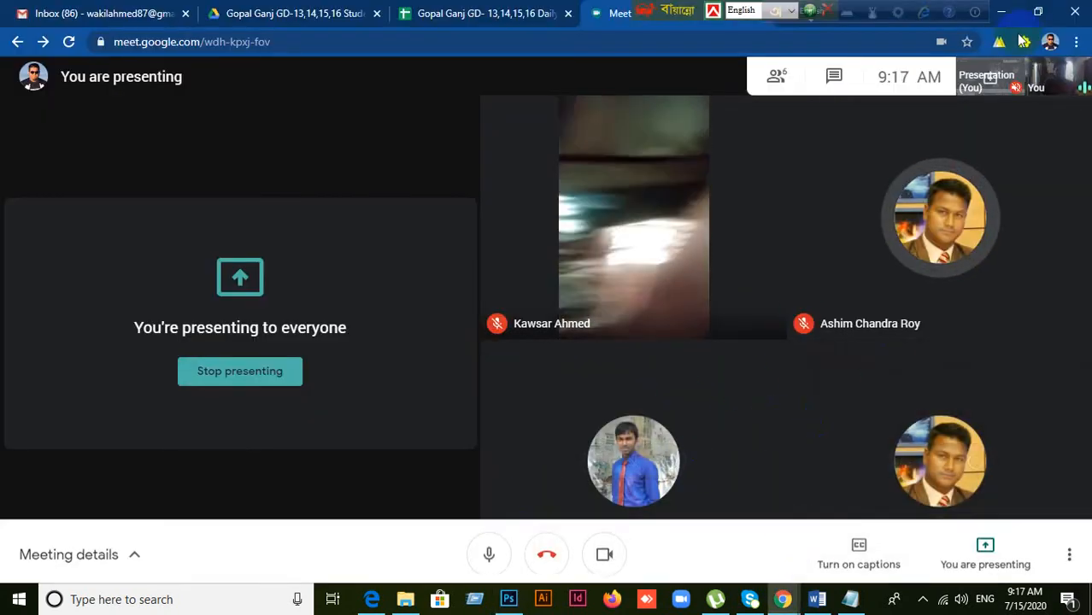
left_click(508, 599)
left_click(508, 598)
left_click(508, 598)
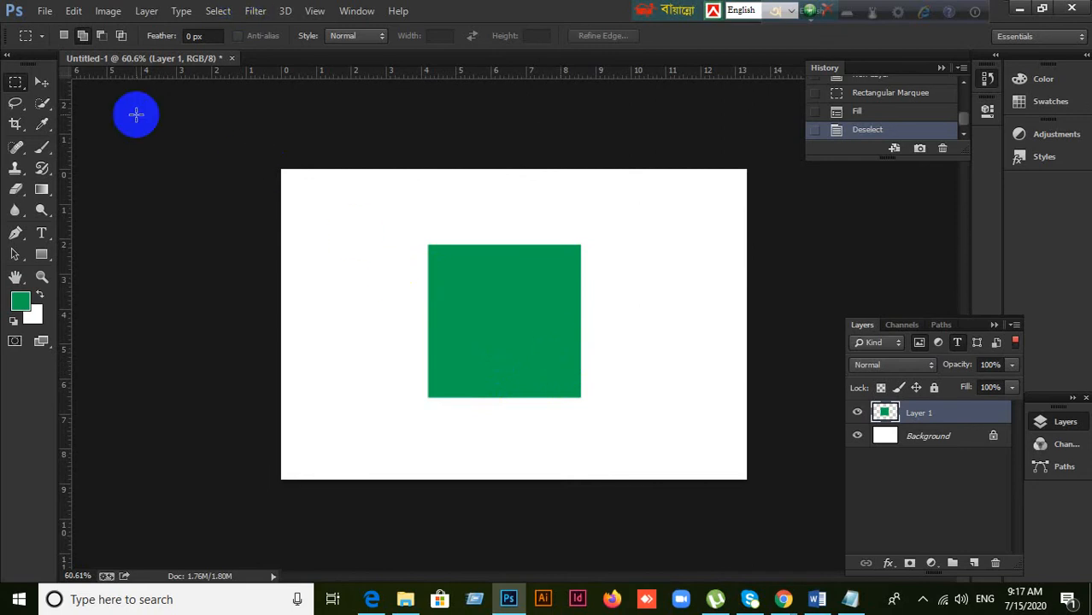
Step: Add four empty layers above the green square's layer
left_click(43, 86)
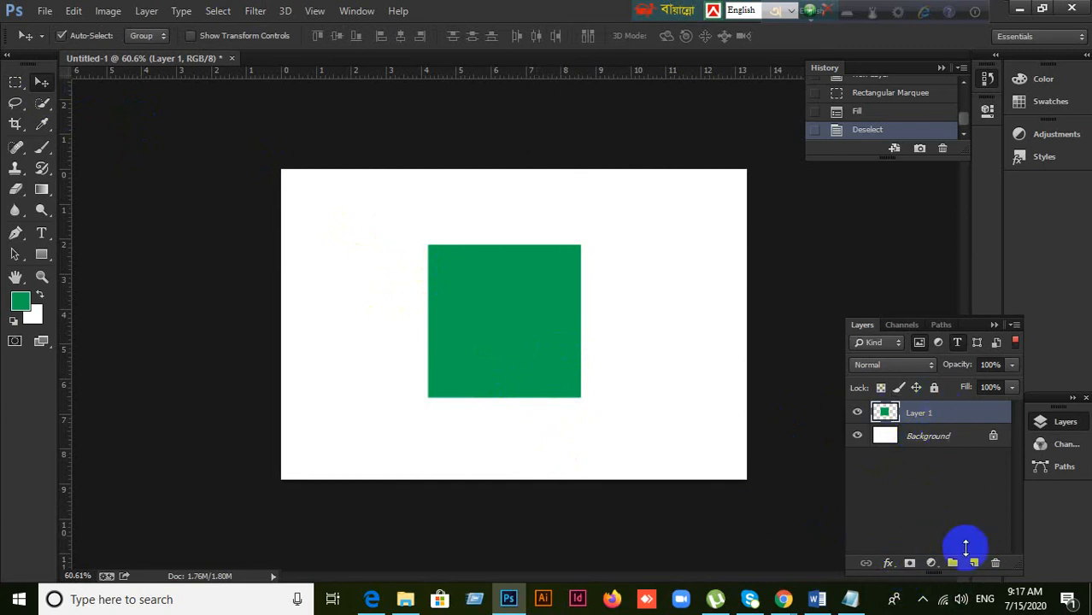
left_click(975, 564)
left_click(975, 563)
left_click(975, 564)
left_click(975, 564)
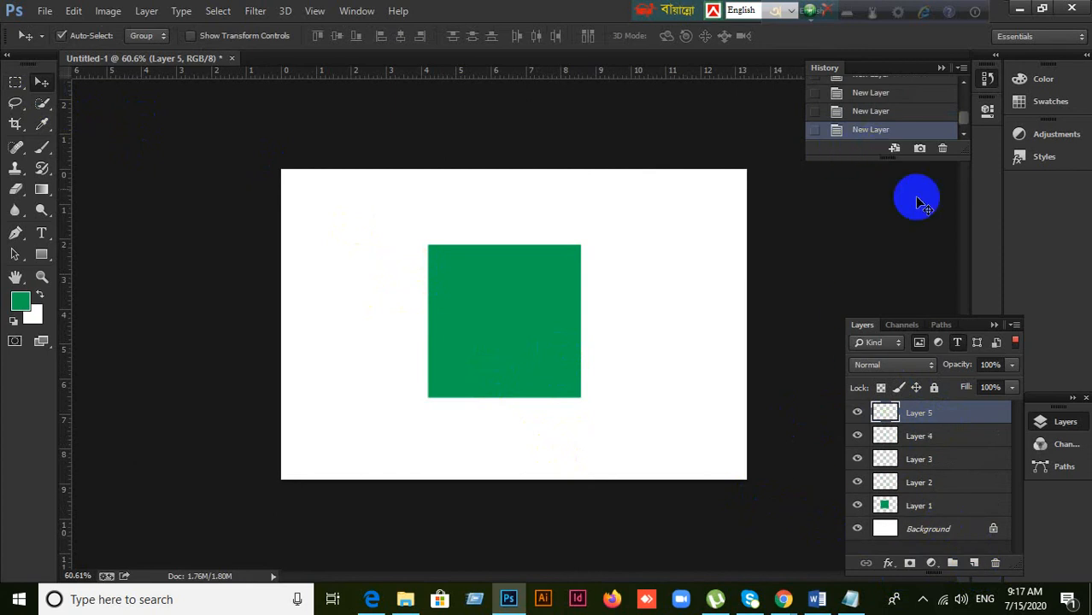
Step: Lengthen the History list and step the document back past the four new layers to the square's Fill state
mouse_move(890, 165)
left_mouse_down()
mouse_move(889, 300)
mouse_move(888, 282)
left_mouse_up()
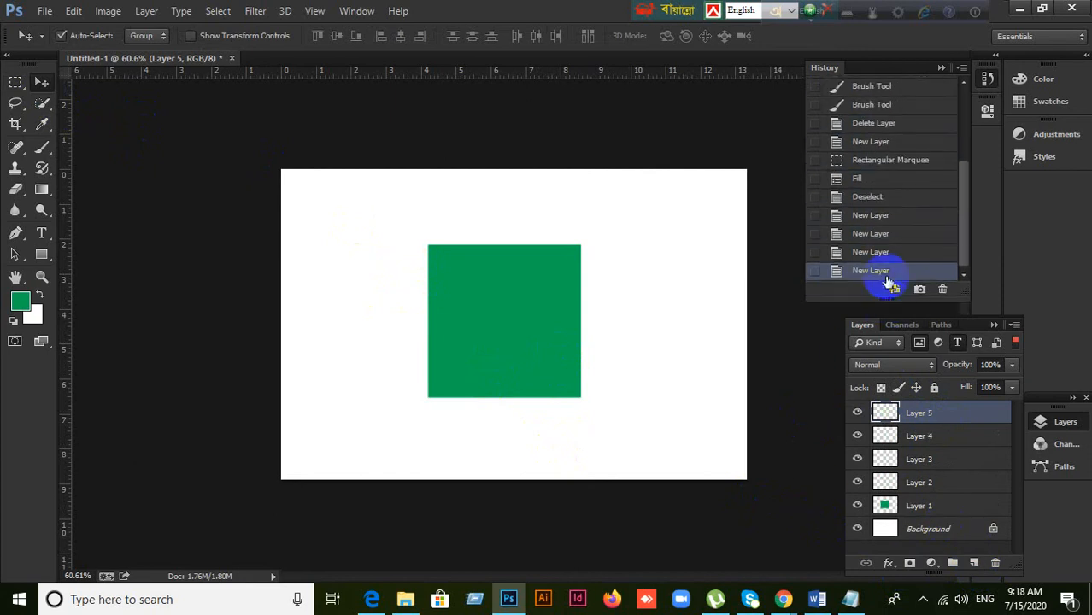
left_click(880, 253)
left_click(875, 233)
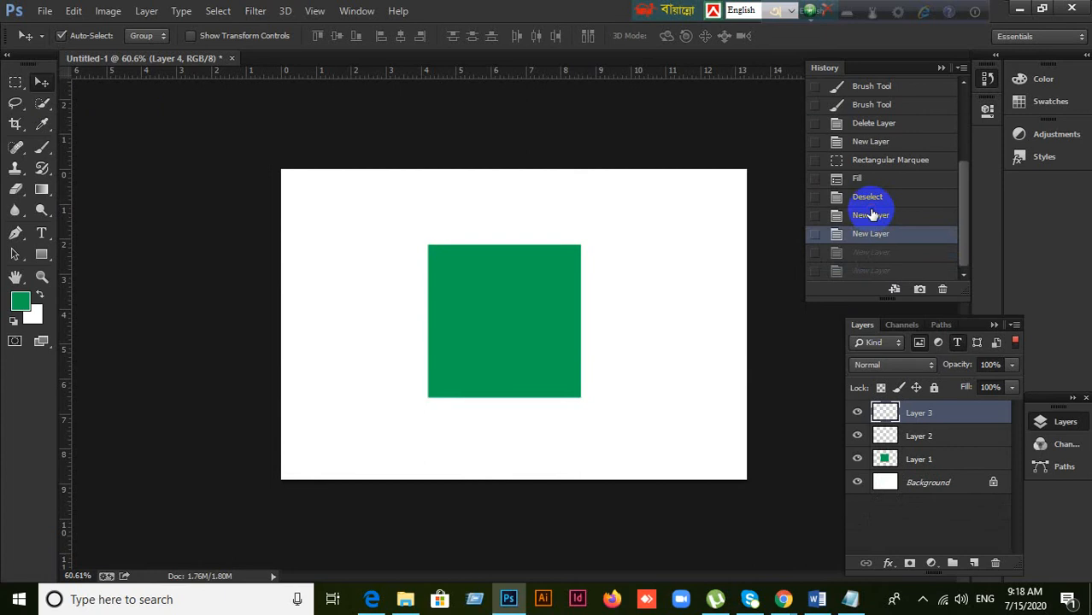
left_click(873, 214)
left_click(867, 196)
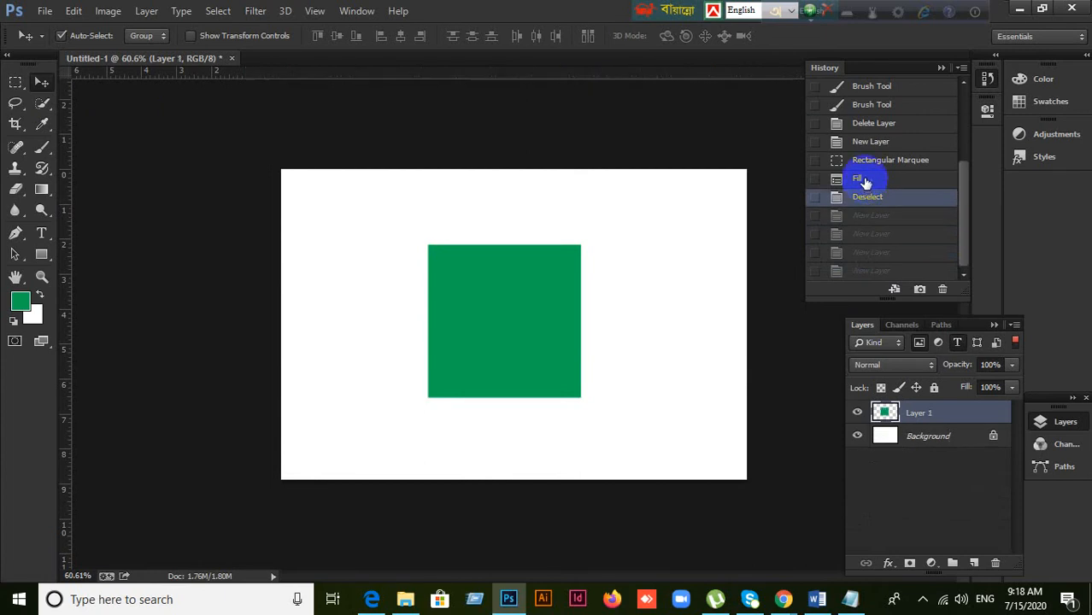
Step: Add a layer mask to Layer 1 from the square's selection and ready the Brush tool with default black and white colours
left_click(909, 562)
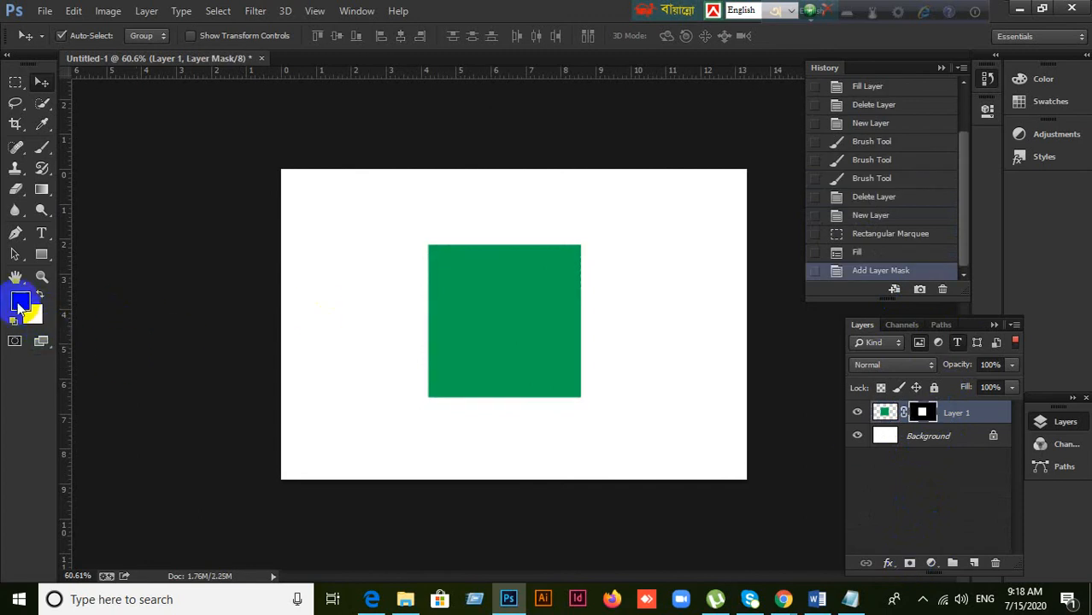
left_click(13, 320)
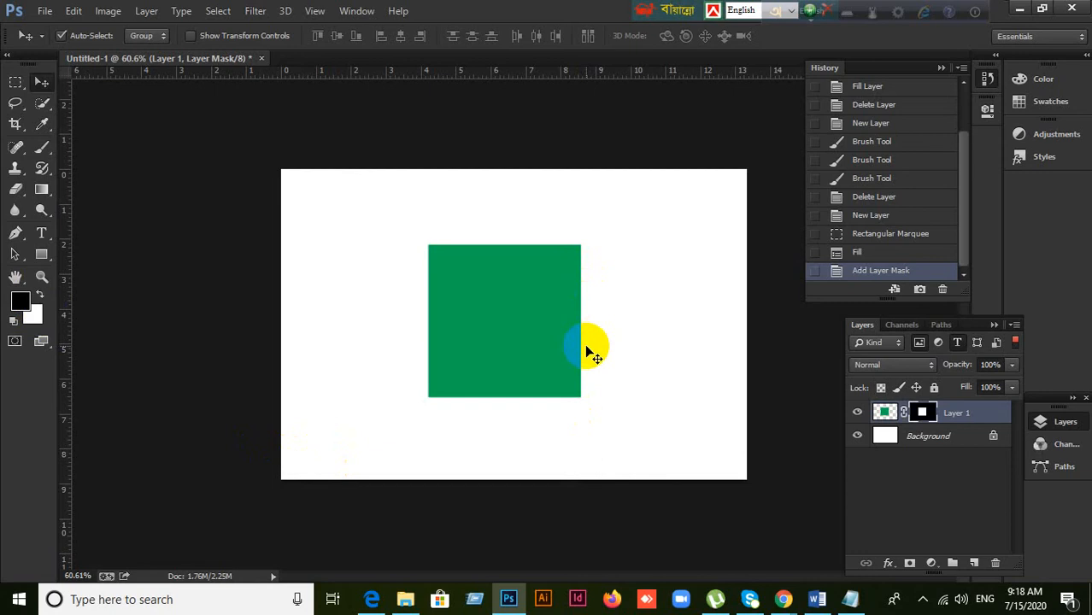
left_click(42, 146)
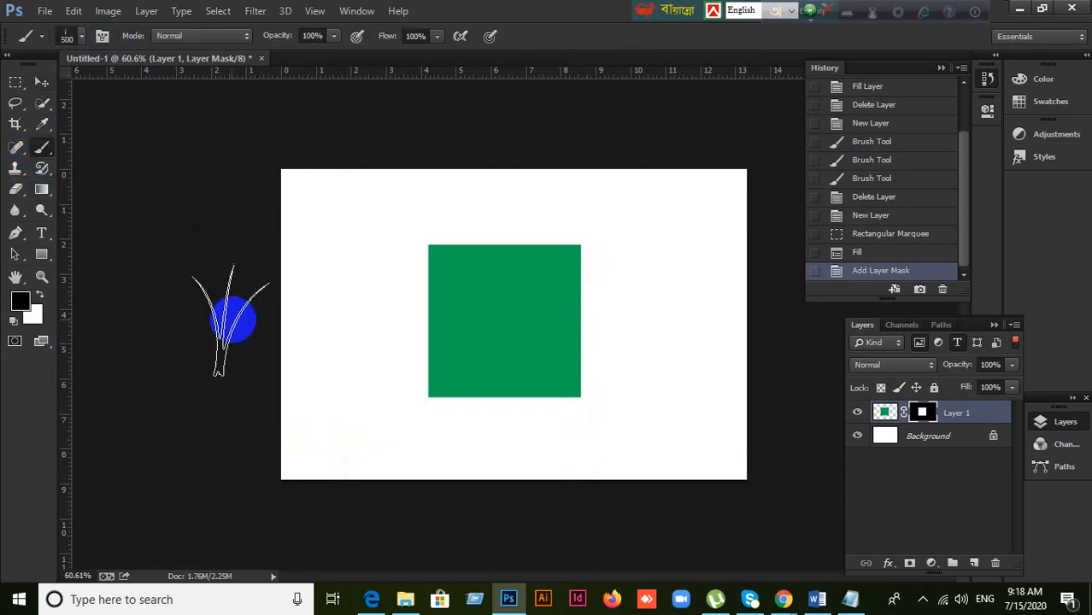
Step: Try painting black grass-brush strokes on the mask across the green square, and undo both strokes
mouse_move(356, 324)
left_mouse_down()
mouse_move(373, 263)
mouse_move(337, 276)
left_mouse_up()
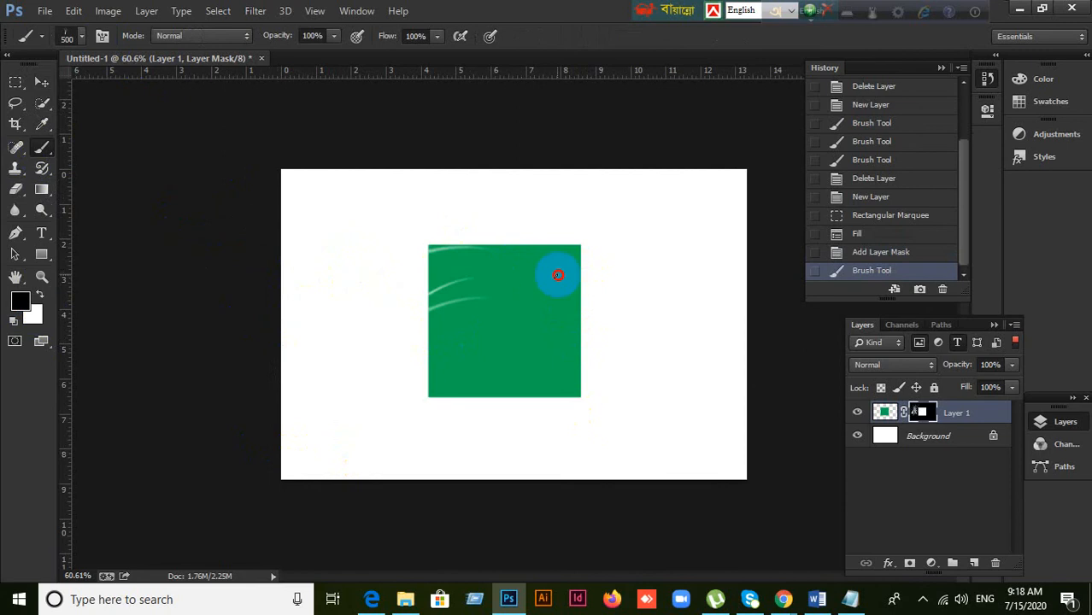
mouse_move(559, 276)
left_mouse_down()
mouse_move(619, 319)
mouse_move(653, 298)
left_mouse_up()
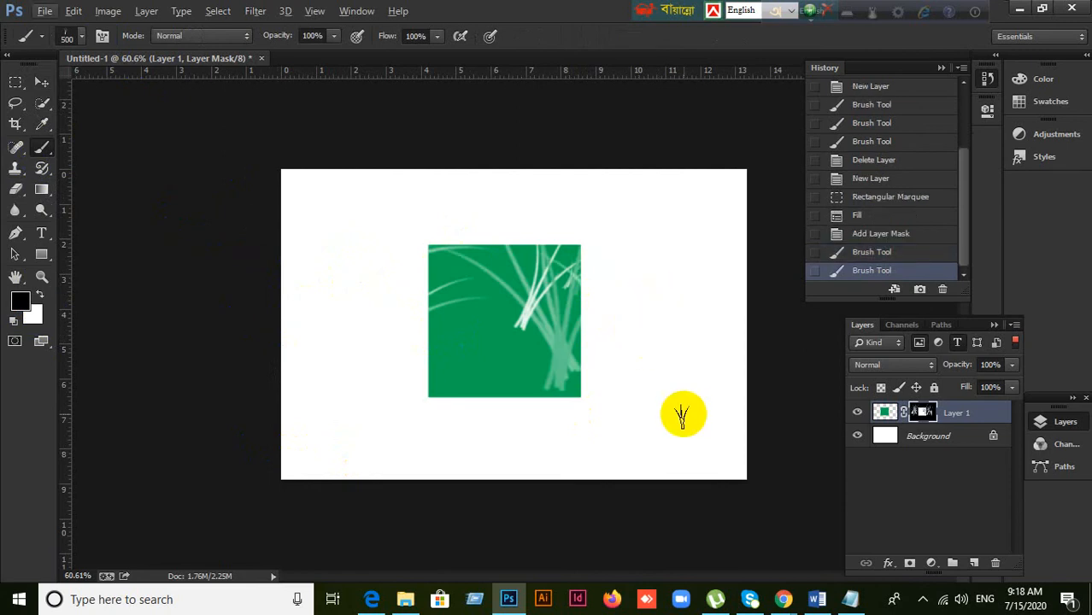
key("ctrl+alt+z")
key("ctrl+alt+z")
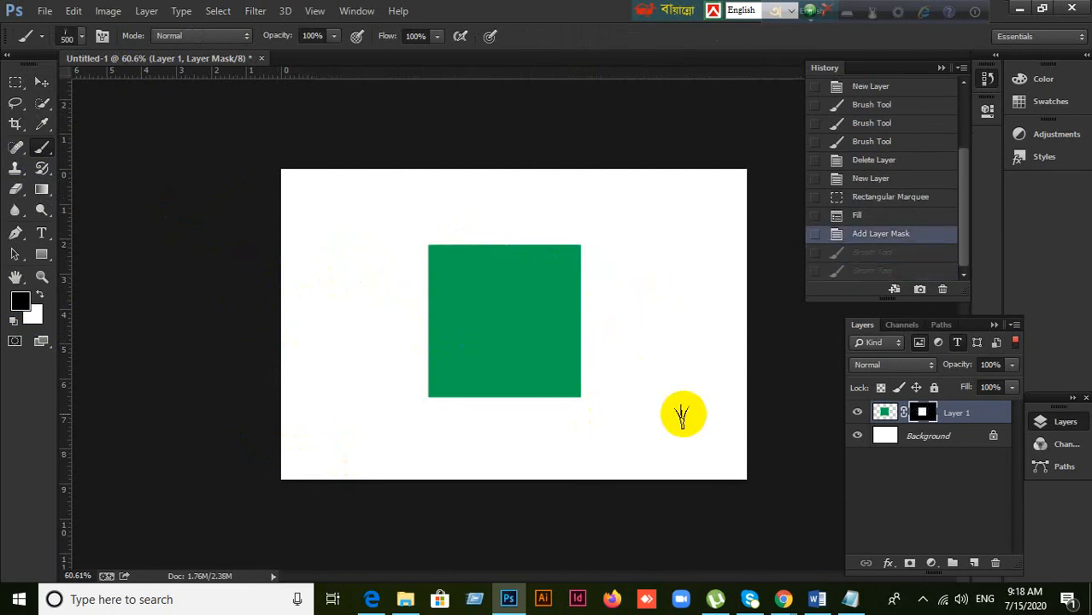
Step: Reset the brush presets, replacing the current brushes with the default set
left_click(80, 38)
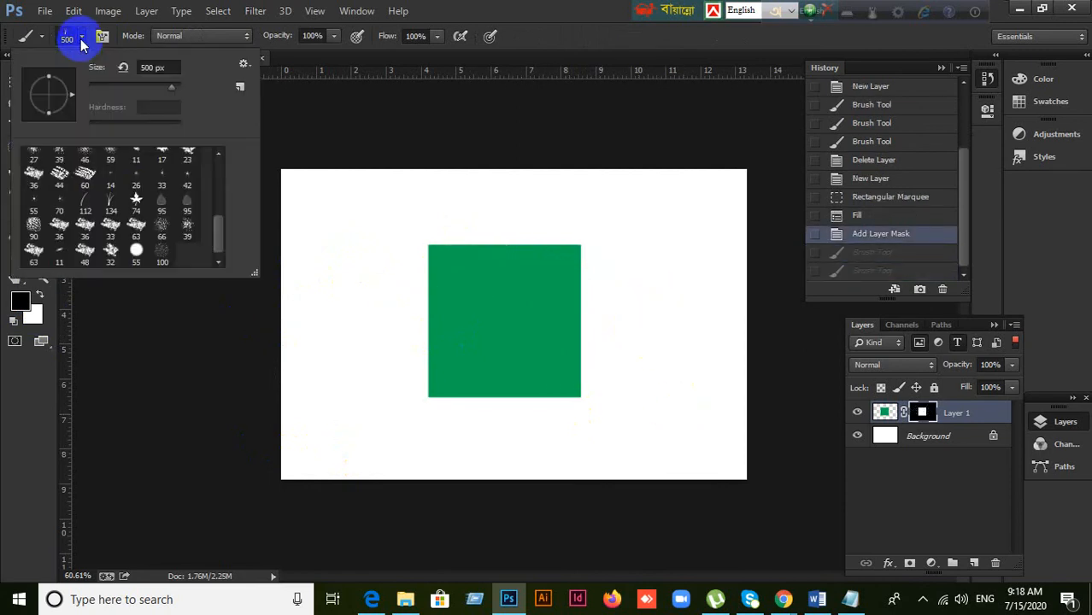
left_click_drag(219, 255, 220, 139)
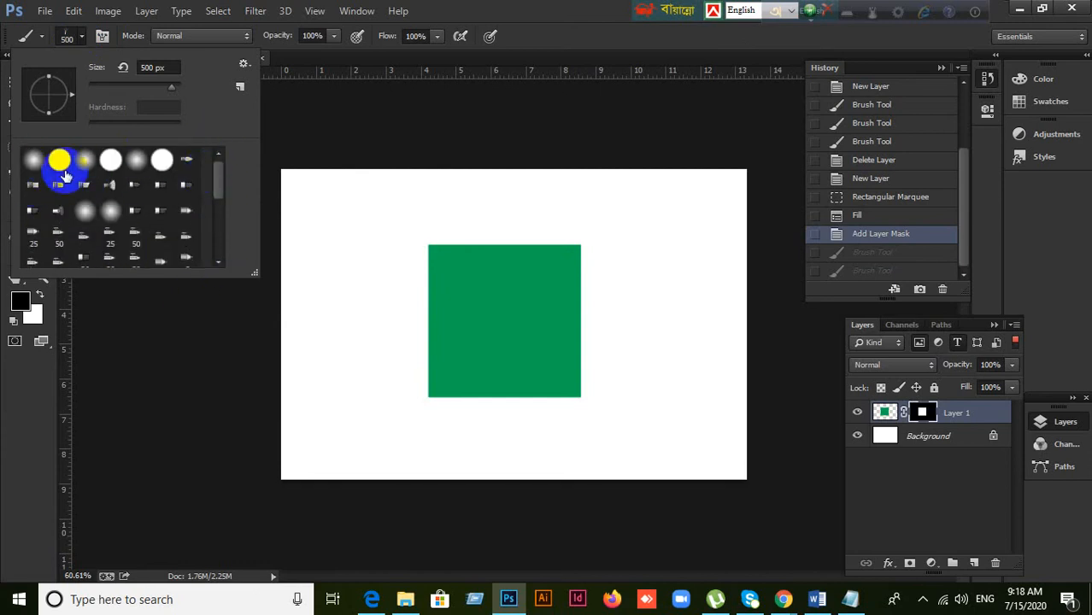
left_click(244, 64)
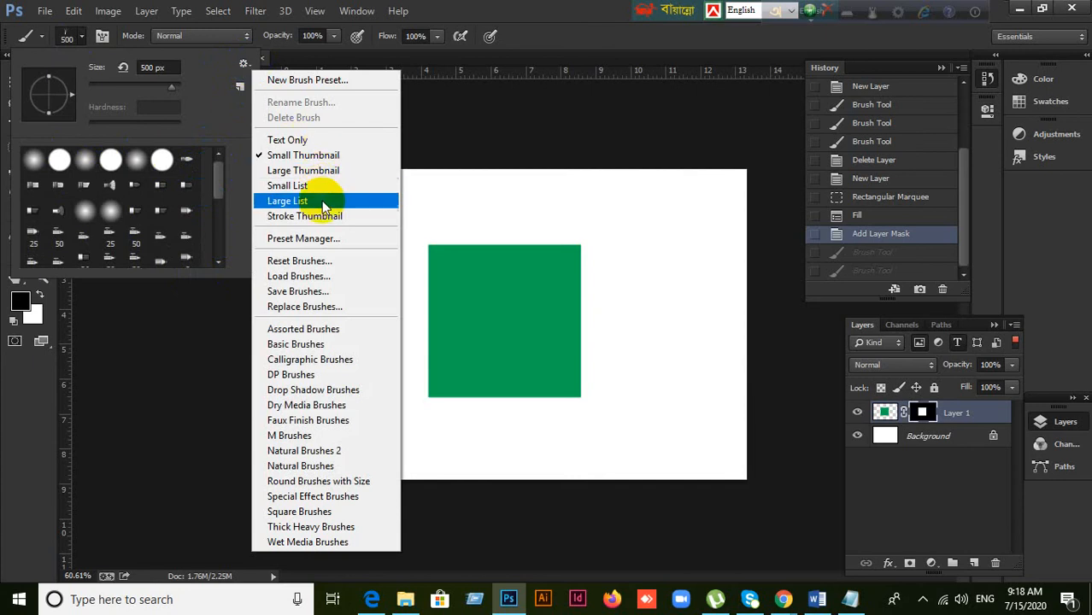
left_click(304, 263)
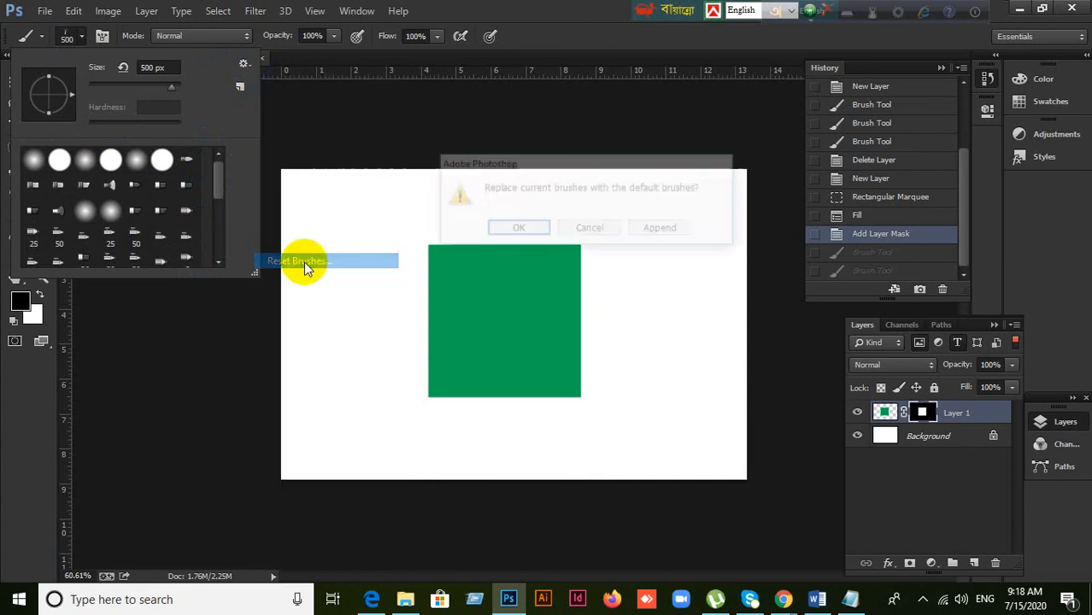
left_click(512, 232)
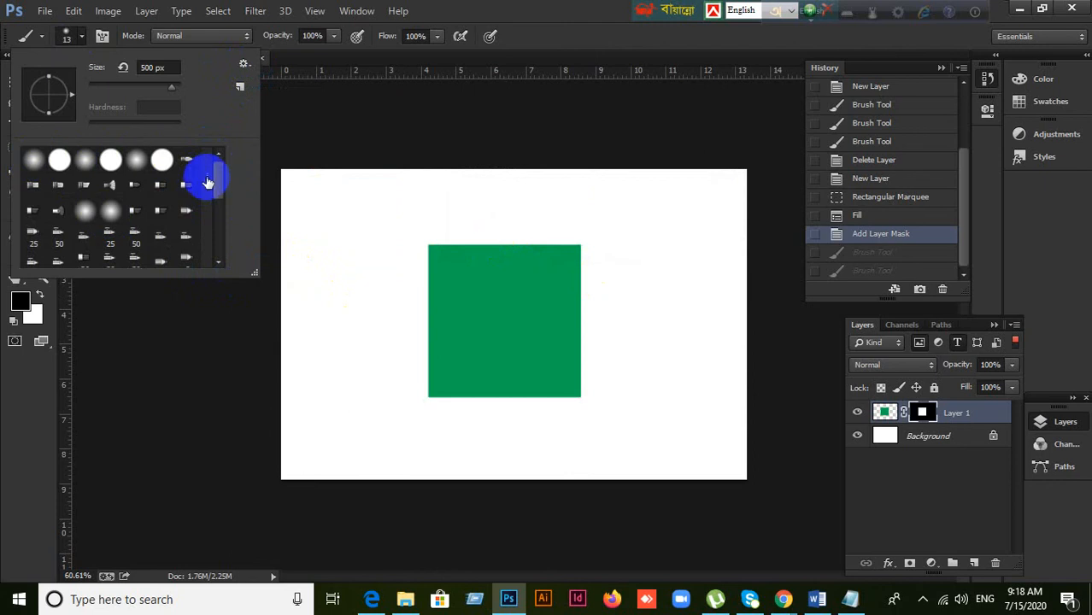
Step: Compare the soft and hard round brush presets, ending on a 13 px hard round one with 100% hardness
left_click(59, 160)
left_click(34, 161)
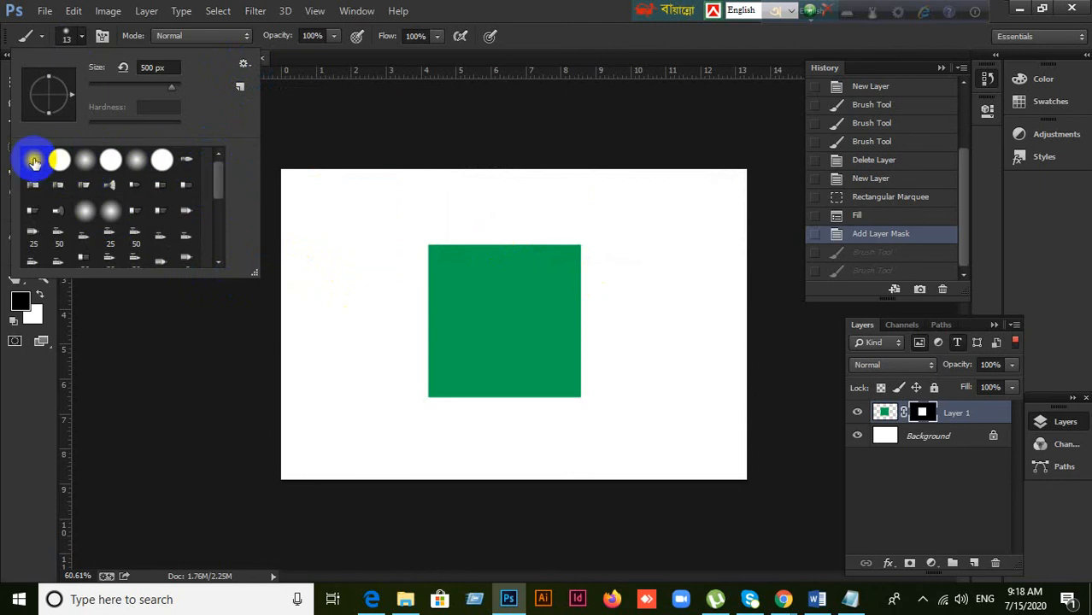
left_click(57, 161)
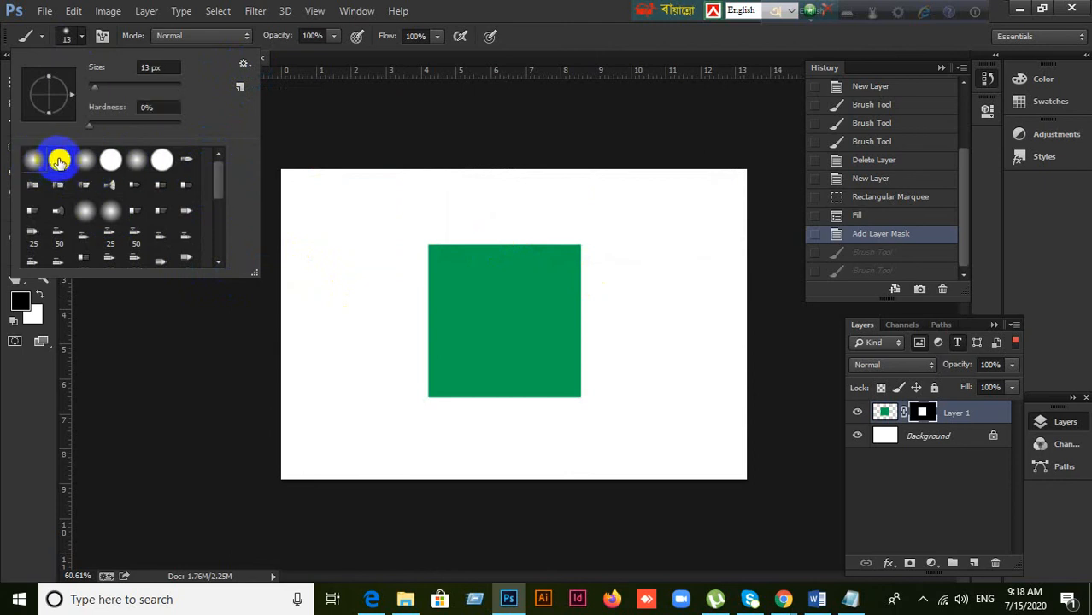
left_click(111, 161)
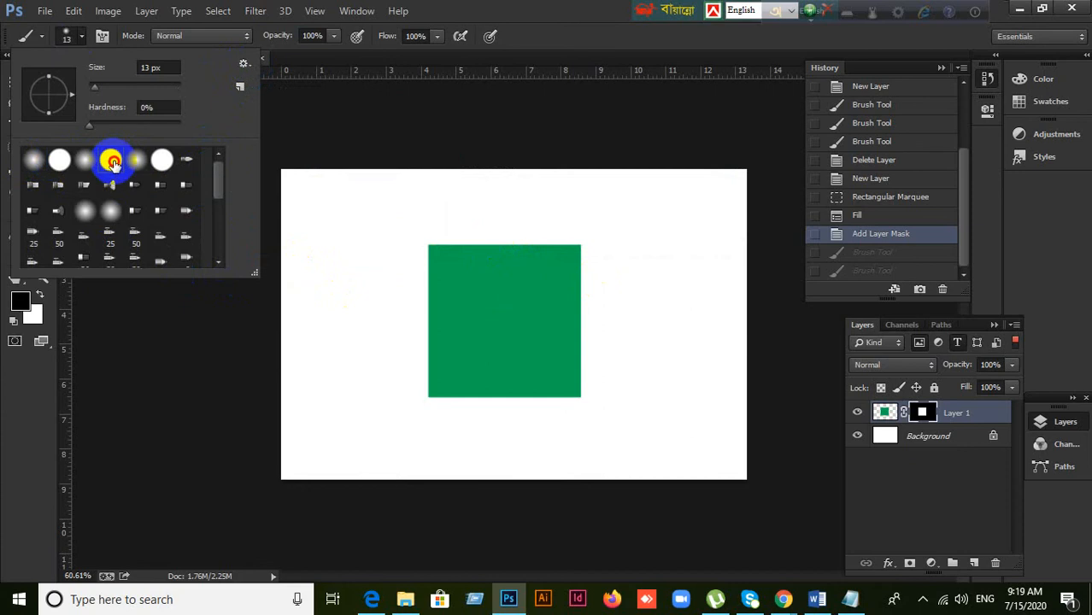
left_click(550, 22)
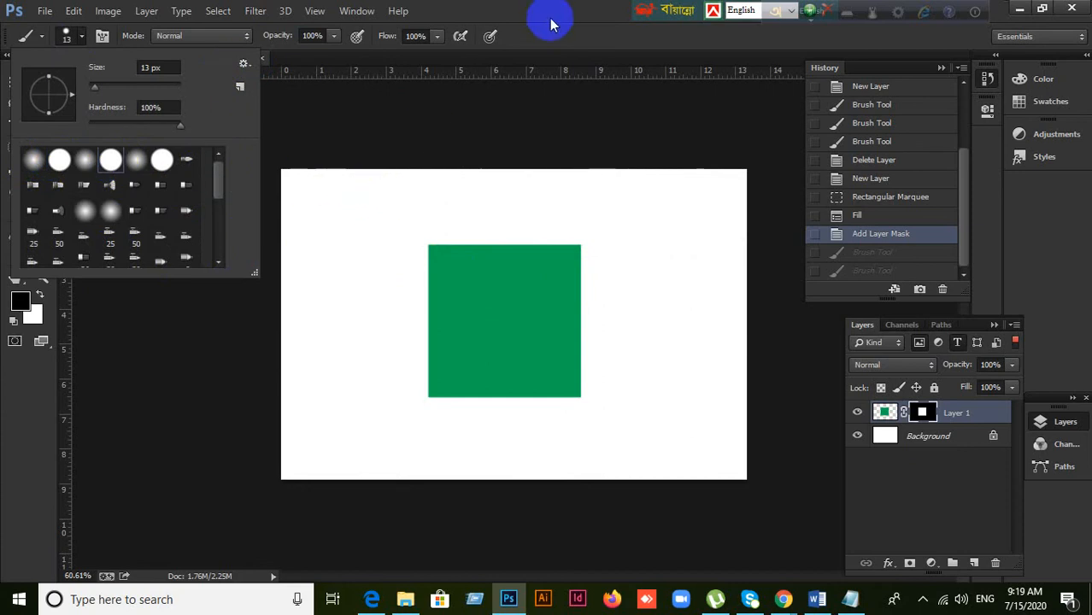
Step: Set the 13 px brush's hardness to 0%
right_click(385, 220)
left_click_drag(560, 299, 479, 308)
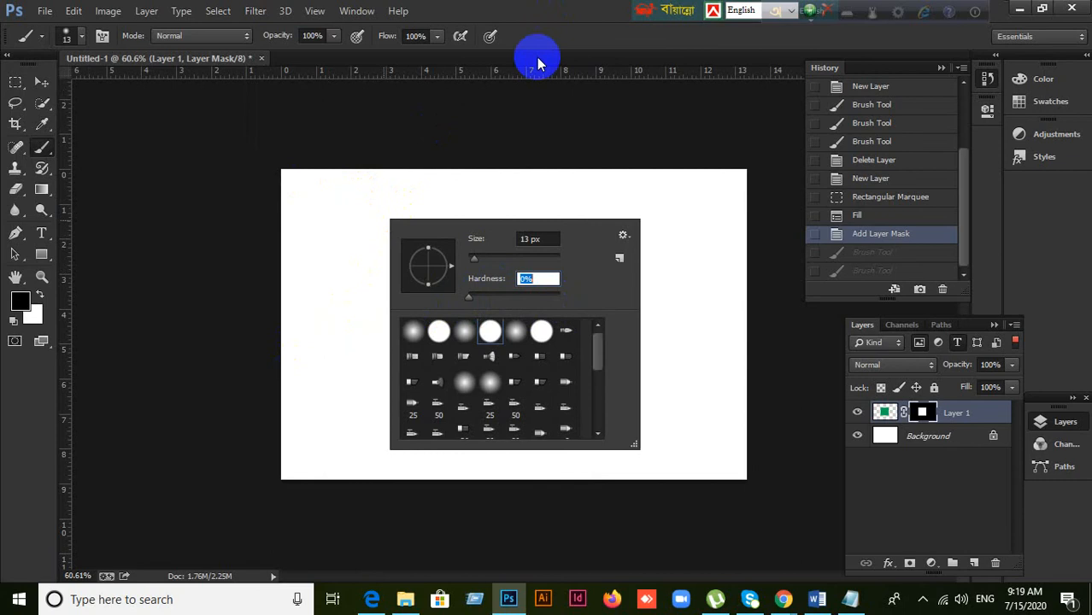
left_click(566, 12)
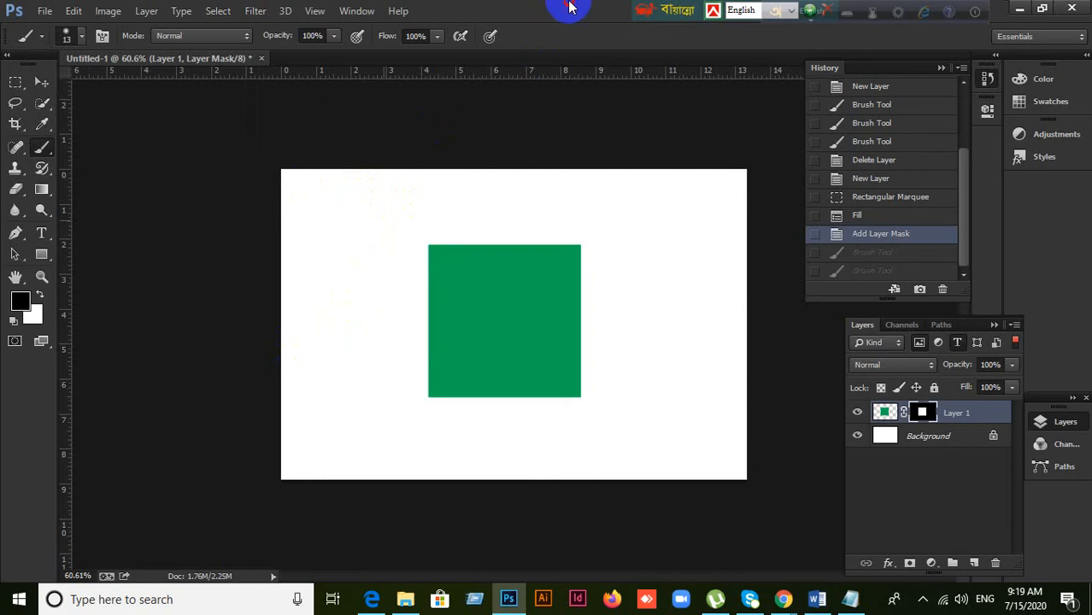
Step: Choose the hard round brush preset with 100% hardness and set its size to 142 px
left_click(81, 36)
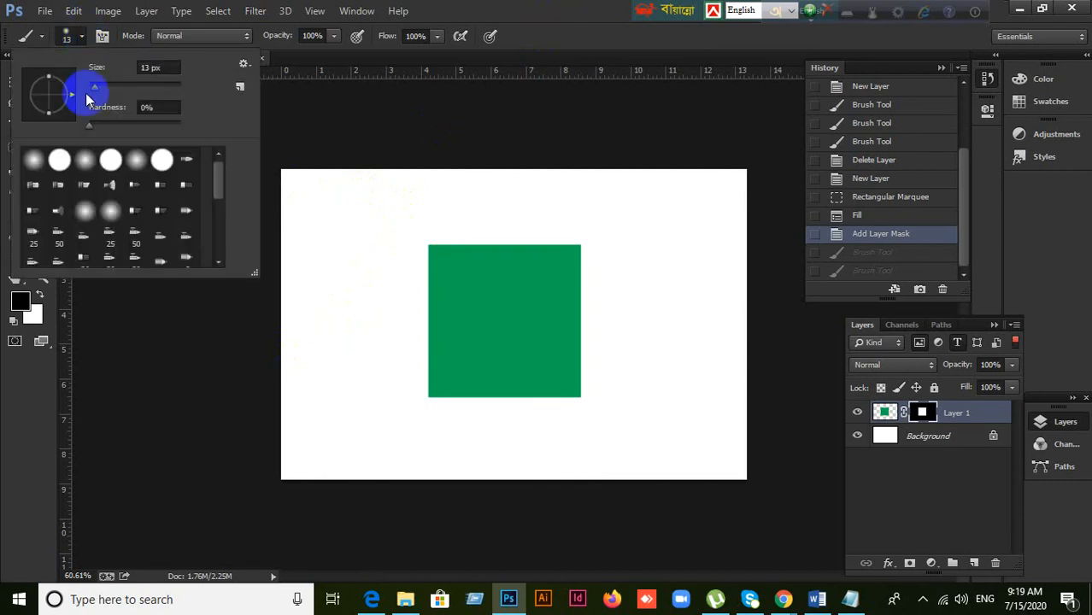
left_click(59, 160)
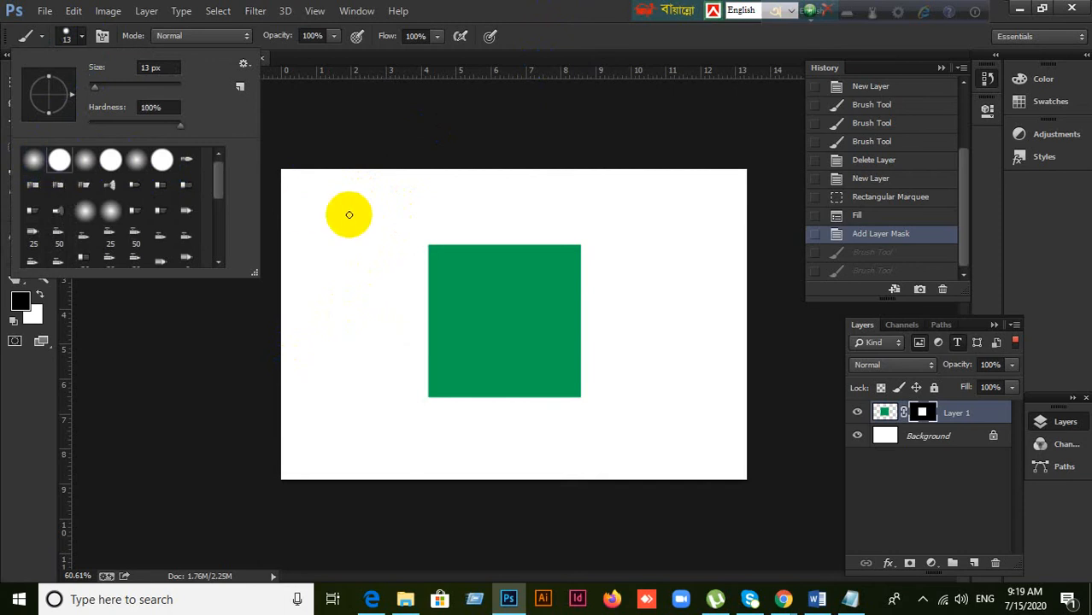
left_click(353, 220)
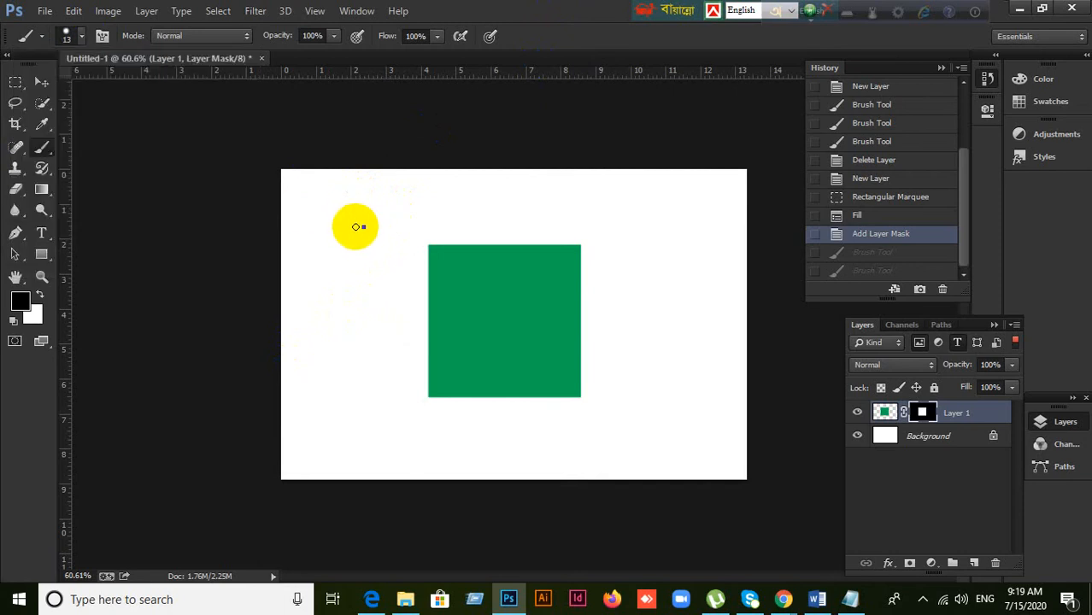
right_click(355, 223)
left_click_drag(450, 272, 500, 273)
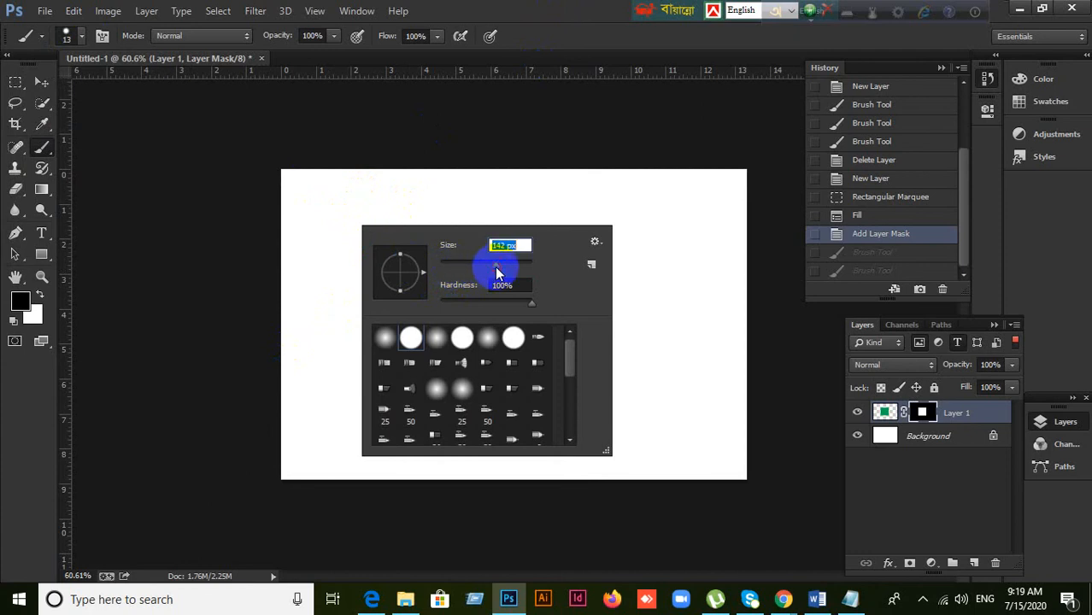
key("Return")
Step: Lower the 142 px brush's hardness to 0% and raise it back to the maximum
right_click(380, 265)
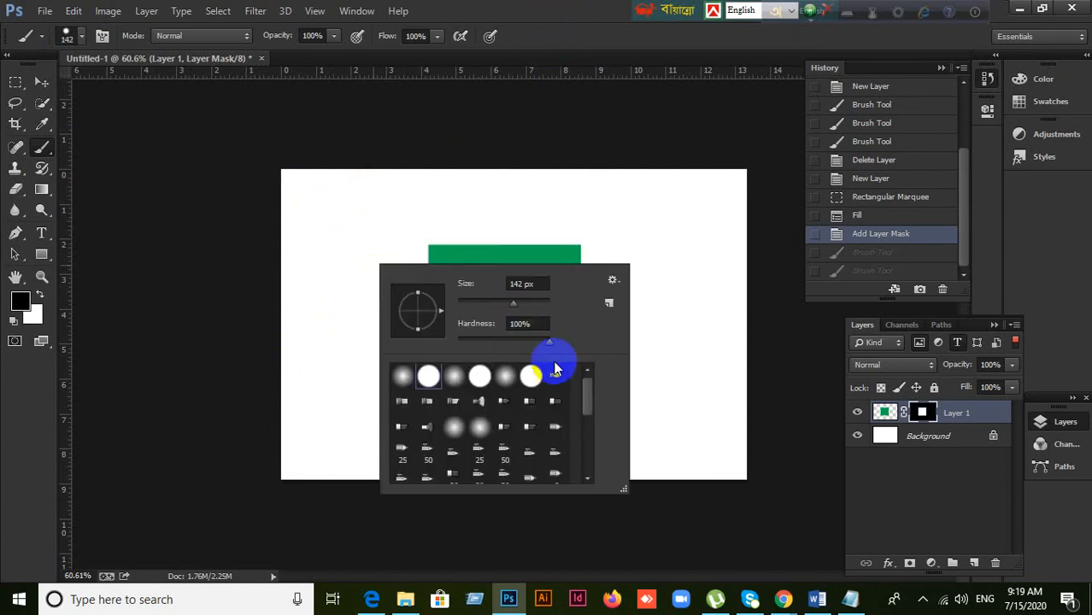
left_click_drag(551, 344, 418, 357)
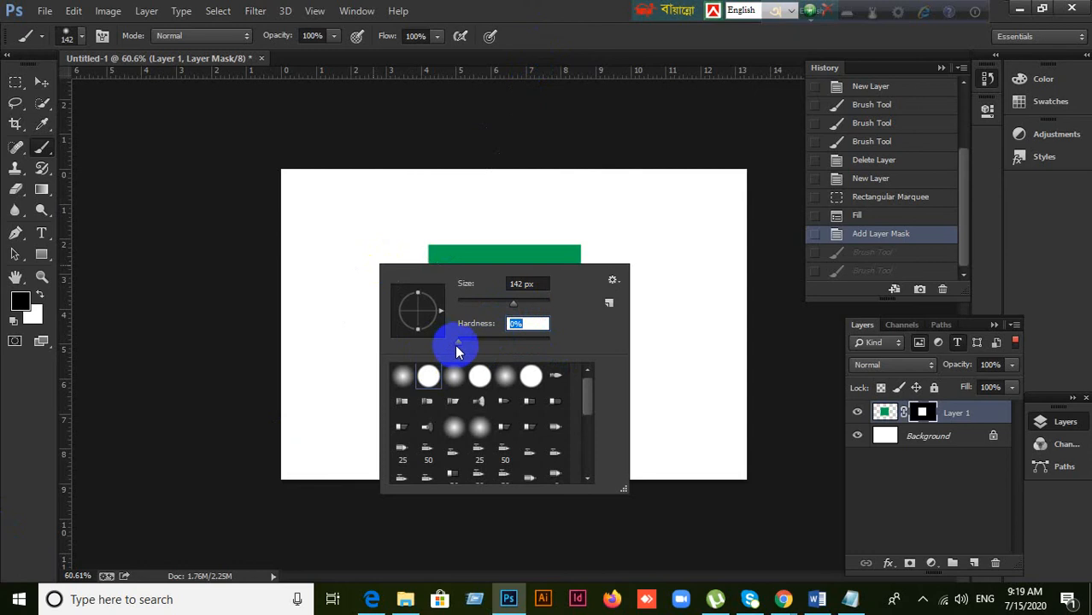
left_click_drag(456, 344, 560, 343)
left_click(539, 50)
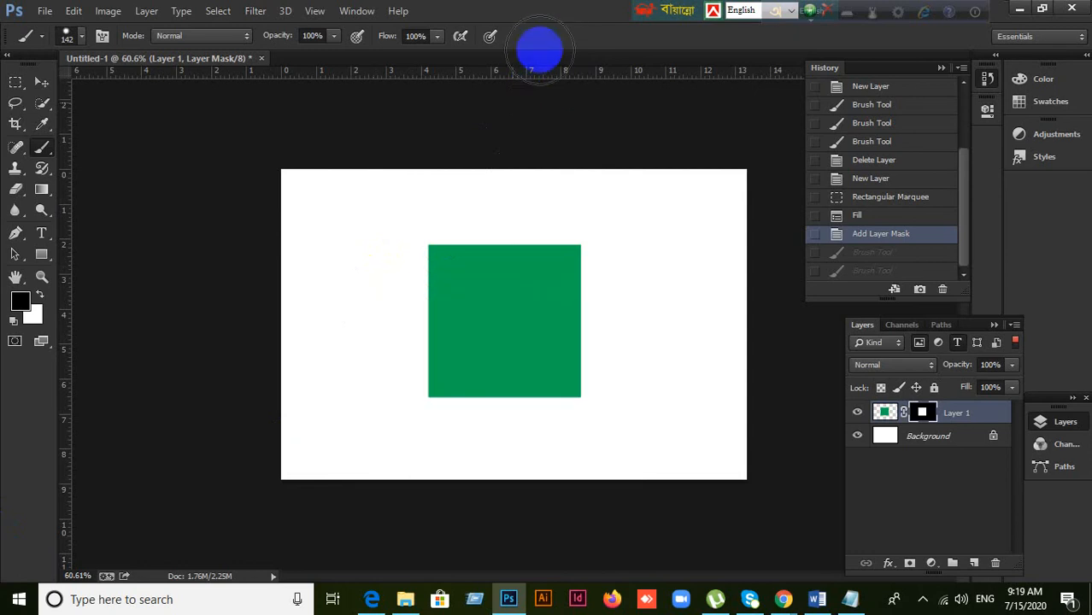
Step: Paint black over the green square on the mask with the hard brush and revert to the Add Layer Mask history state
mouse_move(411, 243)
left_mouse_down()
mouse_move(427, 400)
mouse_move(445, 224)
mouse_move(471, 398)
mouse_move(490, 233)
mouse_move(523, 391)
mouse_move(554, 226)
mouse_move(554, 411)
left_mouse_up()
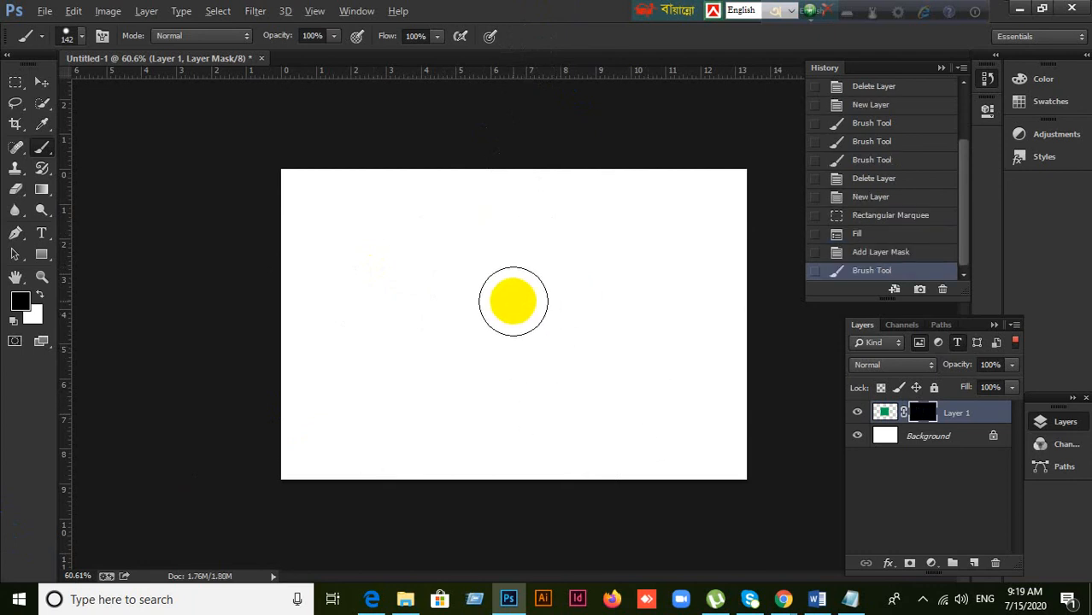
left_click(888, 253)
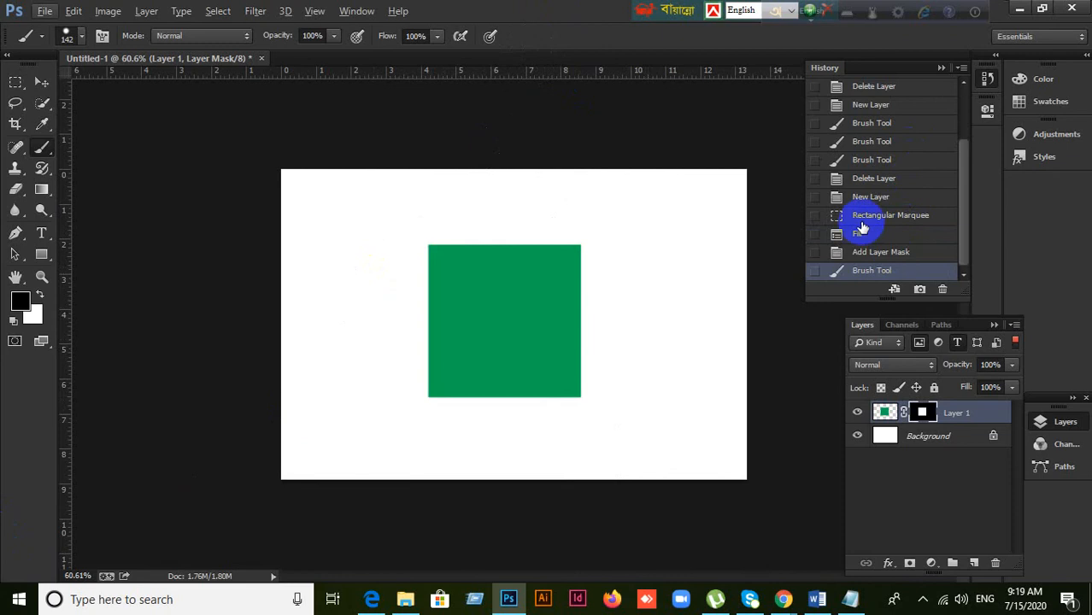
Step: Set the 142 px brush's hardness to 0%
right_click(317, 215)
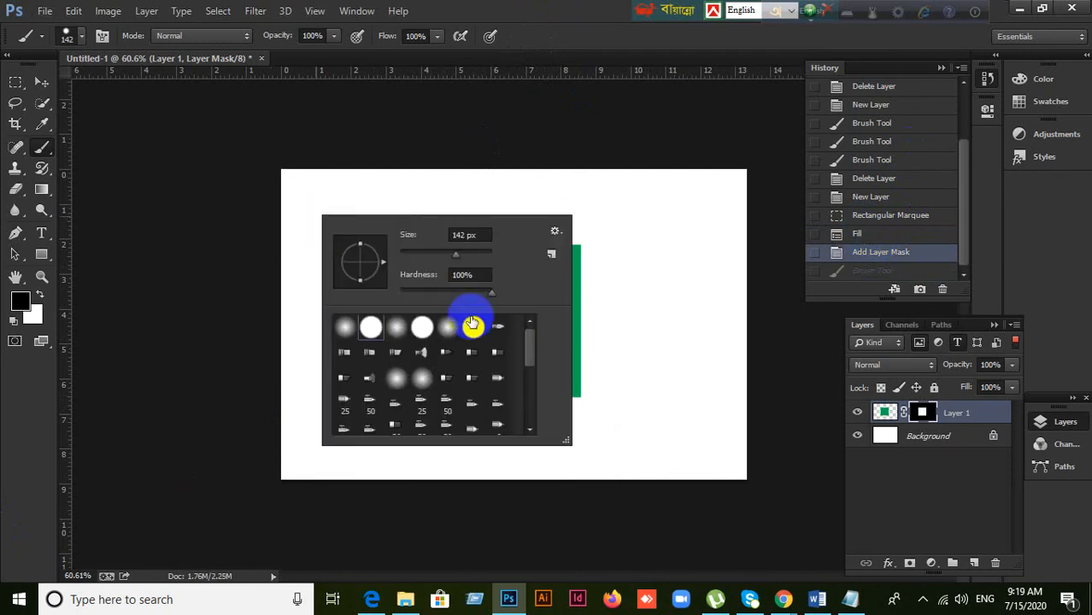
left_click_drag(491, 299, 377, 295)
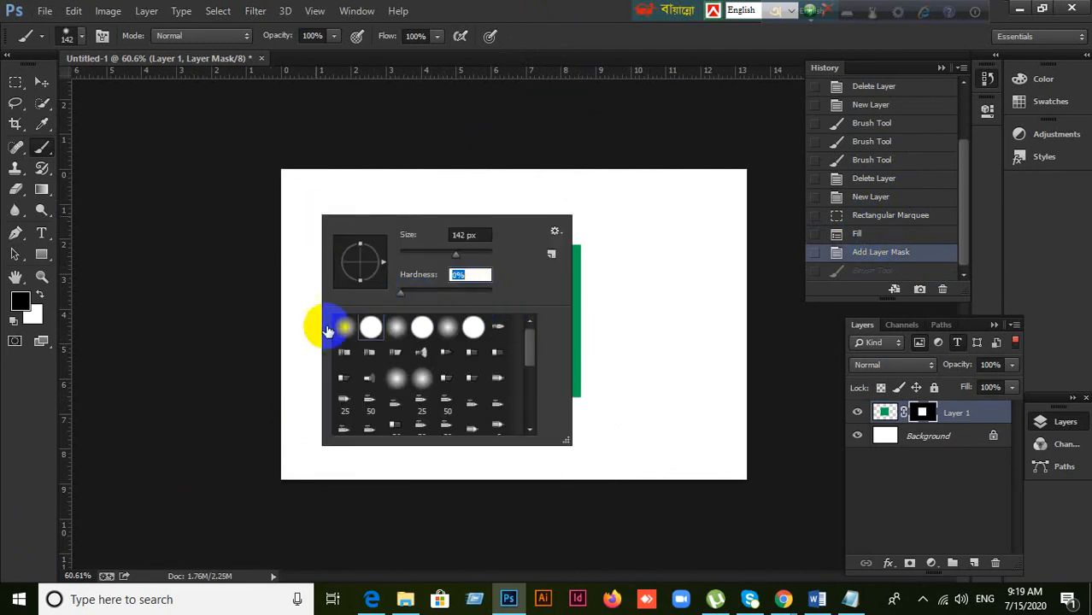
left_click(80, 38)
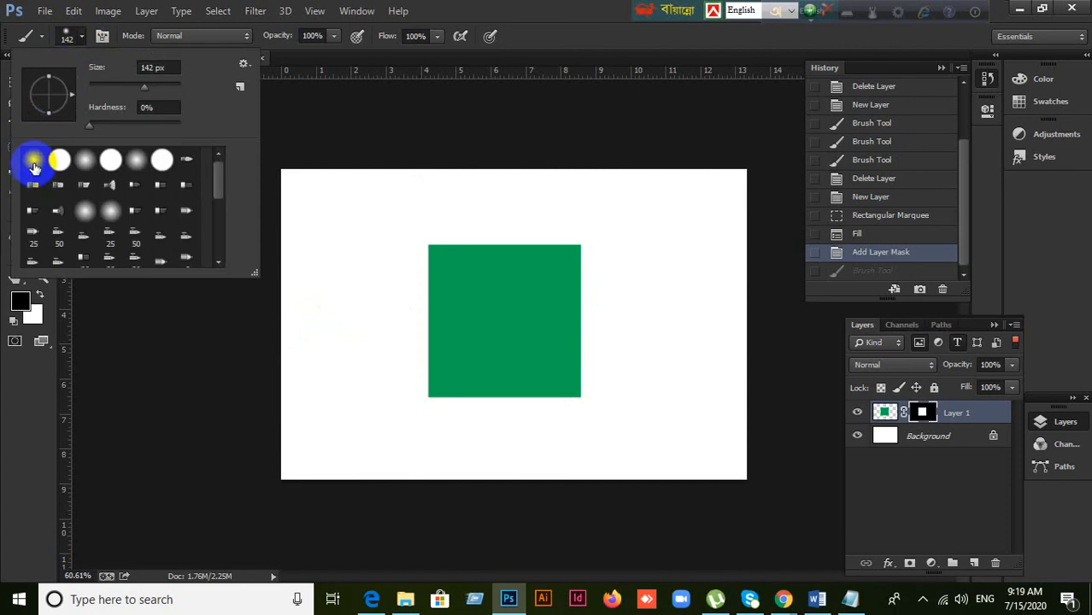
left_click(582, 26)
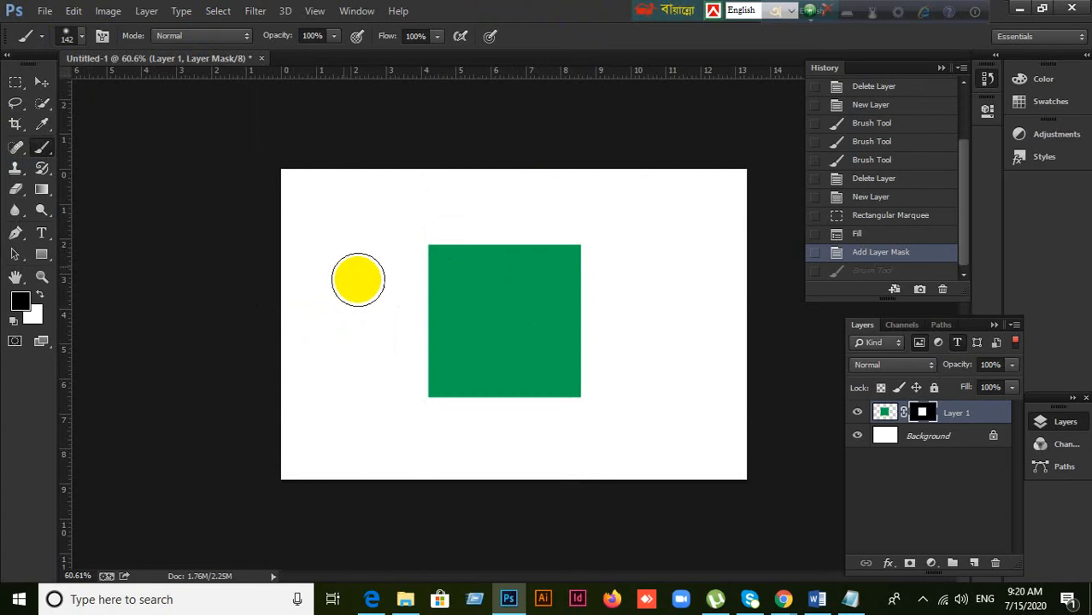
Step: Reset the Brush tool's colors to the defaults and swap them so black is the foreground color
left_click(263, 213)
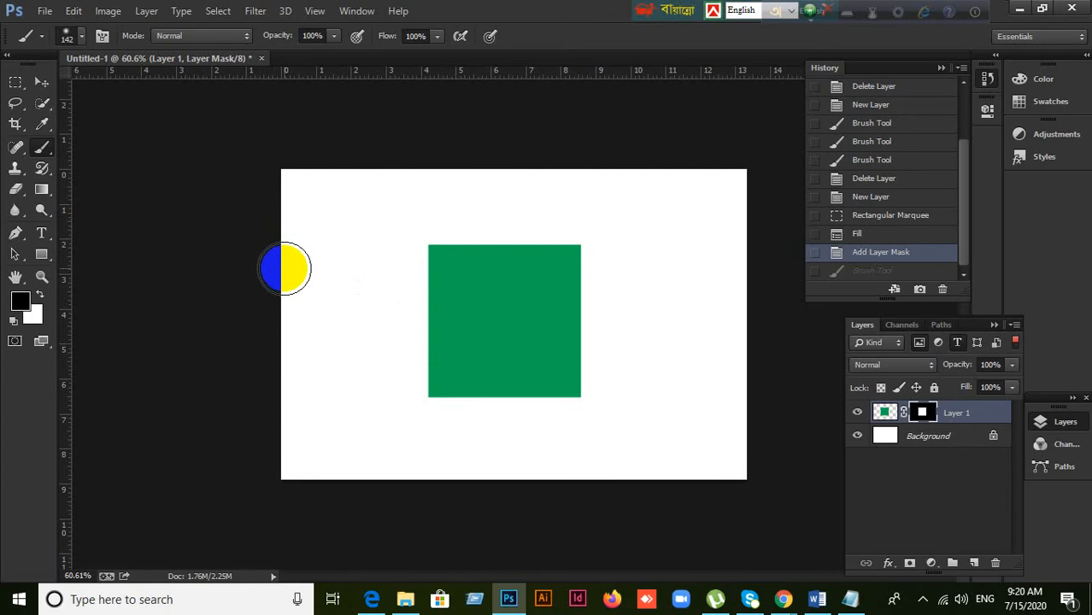
left_click(42, 81)
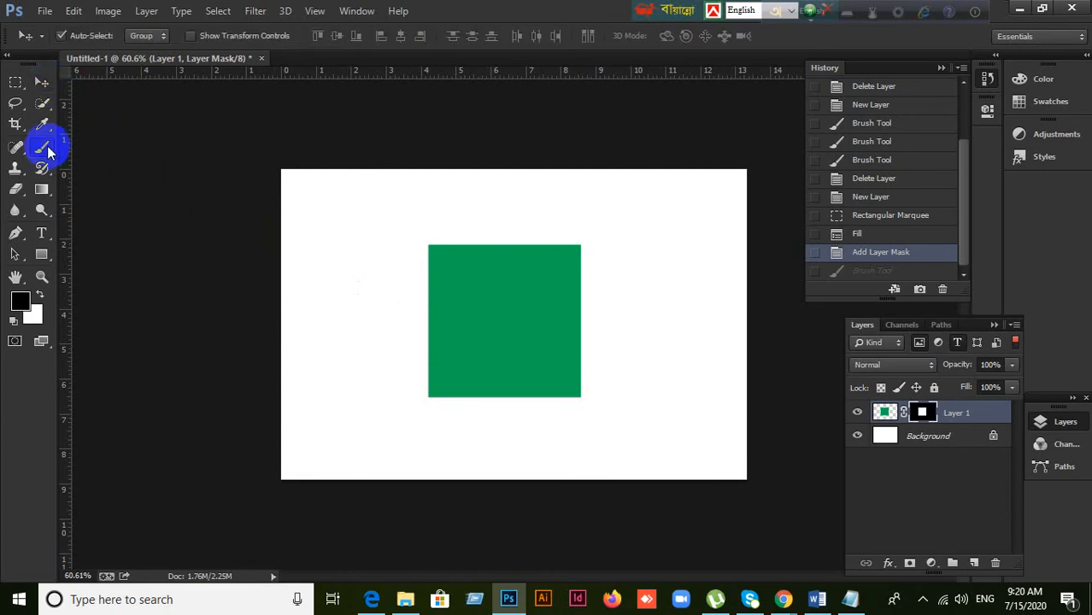
left_click(43, 145)
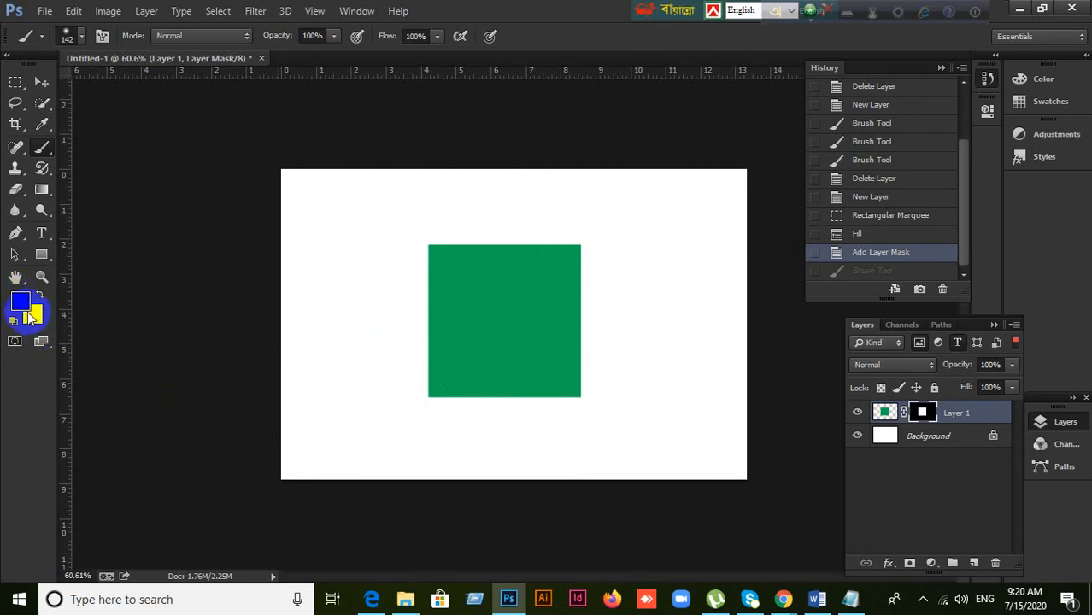
key("d")
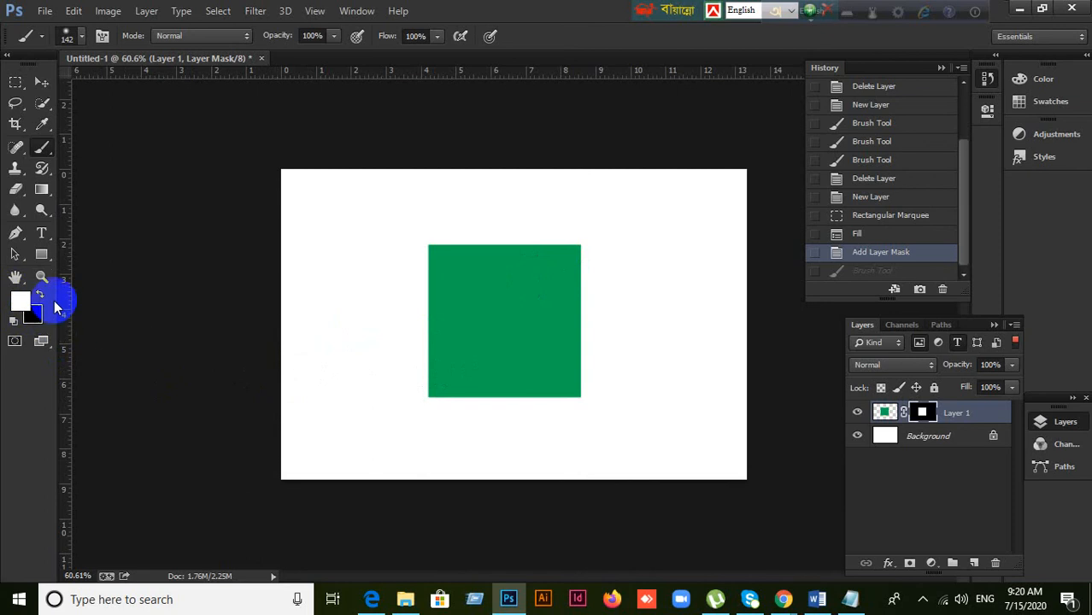
left_click(40, 293)
Step: Hide the green square by painting its mask black with the soft brush, and reveal it by painting the mask white
mouse_move(417, 418)
left_mouse_down()
mouse_move(437, 251)
mouse_move(453, 384)
mouse_move(458, 310)
mouse_move(476, 294)
mouse_move(502, 398)
mouse_move(490, 251)
mouse_move(448, 280)
mouse_move(531, 248)
mouse_move(532, 414)
mouse_move(571, 249)
mouse_move(488, 354)
mouse_move(401, 273)
mouse_move(442, 305)
mouse_move(401, 342)
left_mouse_up()
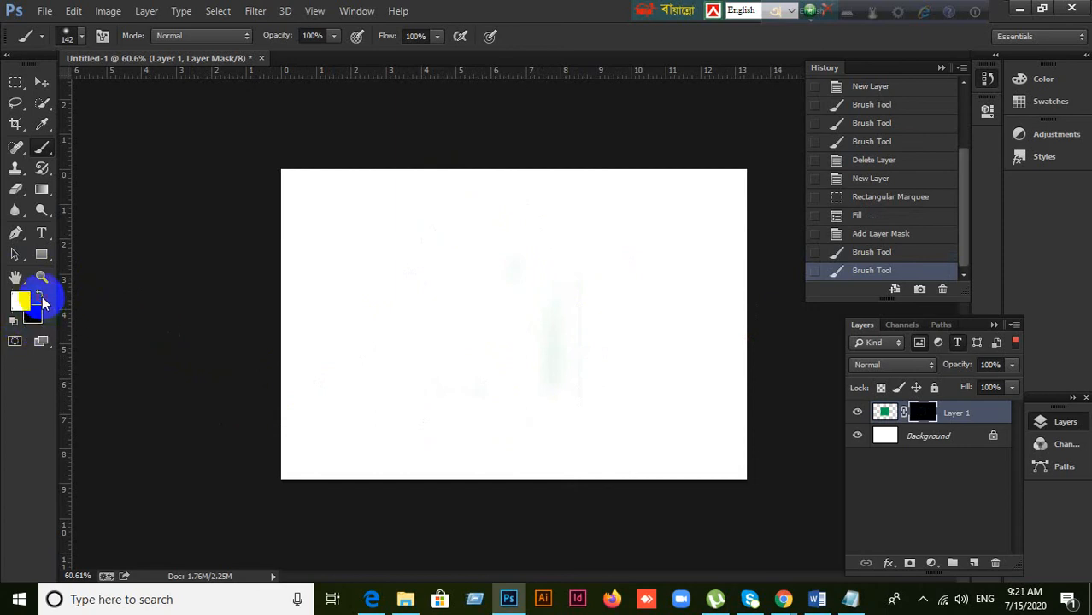
mouse_move(448, 376)
left_mouse_down()
mouse_move(440, 250)
mouse_move(440, 321)
mouse_move(473, 229)
mouse_move(494, 371)
mouse_move(495, 258)
mouse_move(513, 355)
mouse_move(539, 249)
mouse_move(552, 344)
mouse_move(572, 224)
mouse_move(600, 398)
mouse_move(590, 243)
mouse_move(584, 327)
mouse_move(562, 374)
mouse_move(562, 308)
mouse_move(531, 386)
mouse_move(524, 349)
mouse_move(496, 416)
mouse_move(480, 265)
mouse_move(445, 391)
mouse_move(446, 268)
mouse_move(446, 413)
mouse_move(447, 250)
mouse_move(445, 405)
mouse_move(447, 259)
mouse_move(421, 422)
mouse_move(467, 161)
mouse_move(496, 364)
mouse_move(476, 229)
mouse_move(529, 375)
mouse_move(498, 253)
mouse_move(525, 277)
left_mouse_up()
left_click(80, 41)
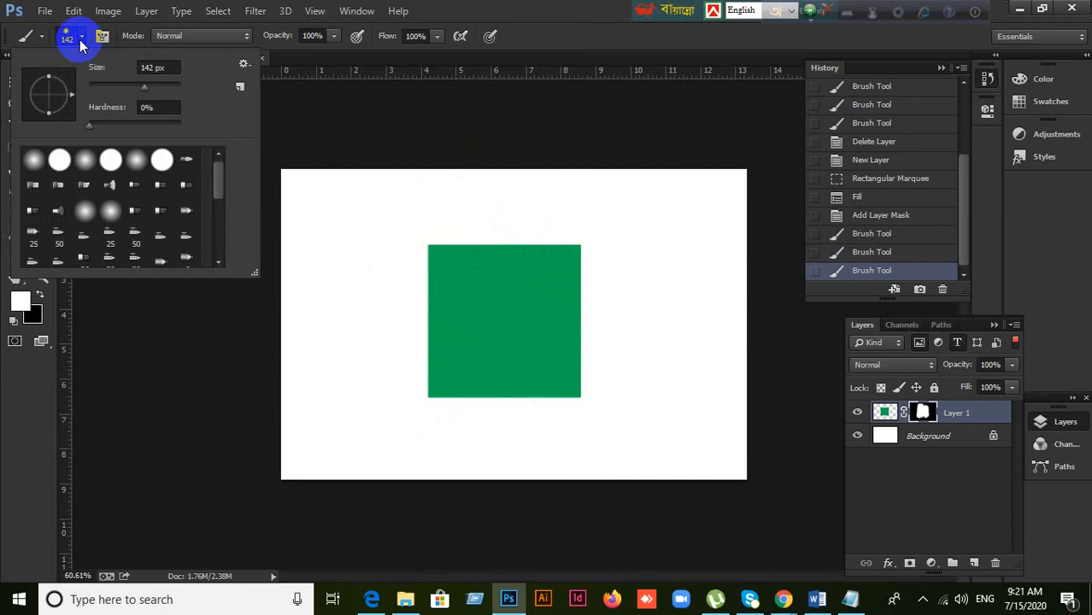
left_click(79, 40)
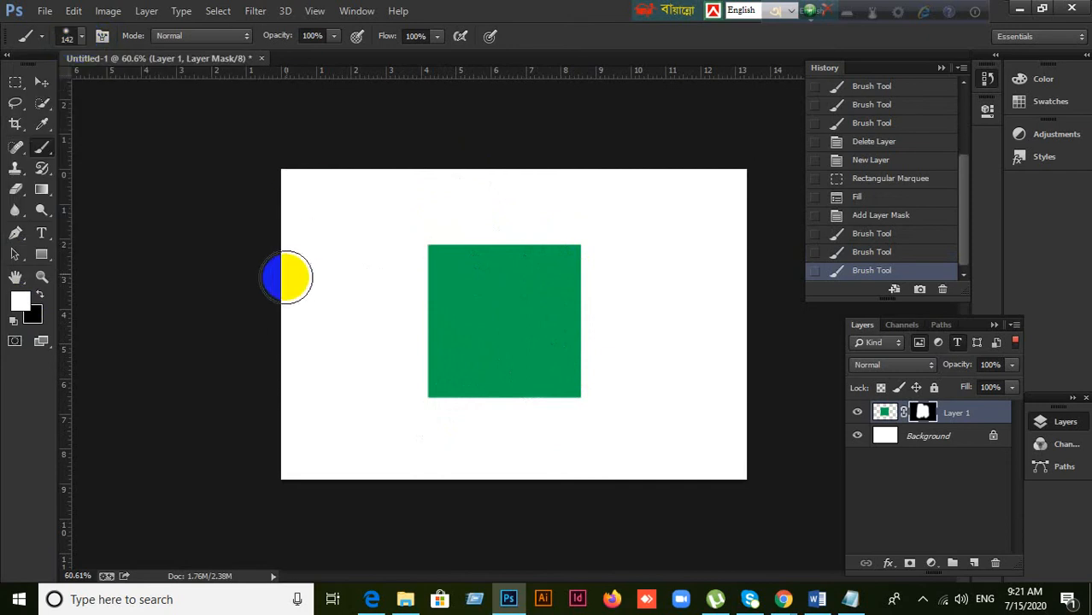
left_click(81, 38)
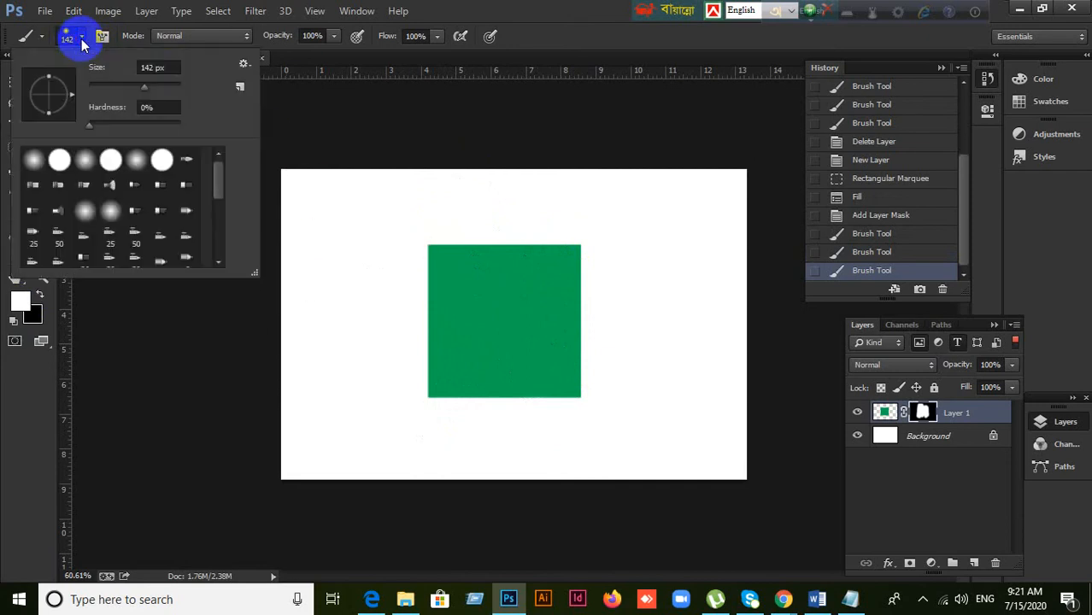
left_click(81, 39)
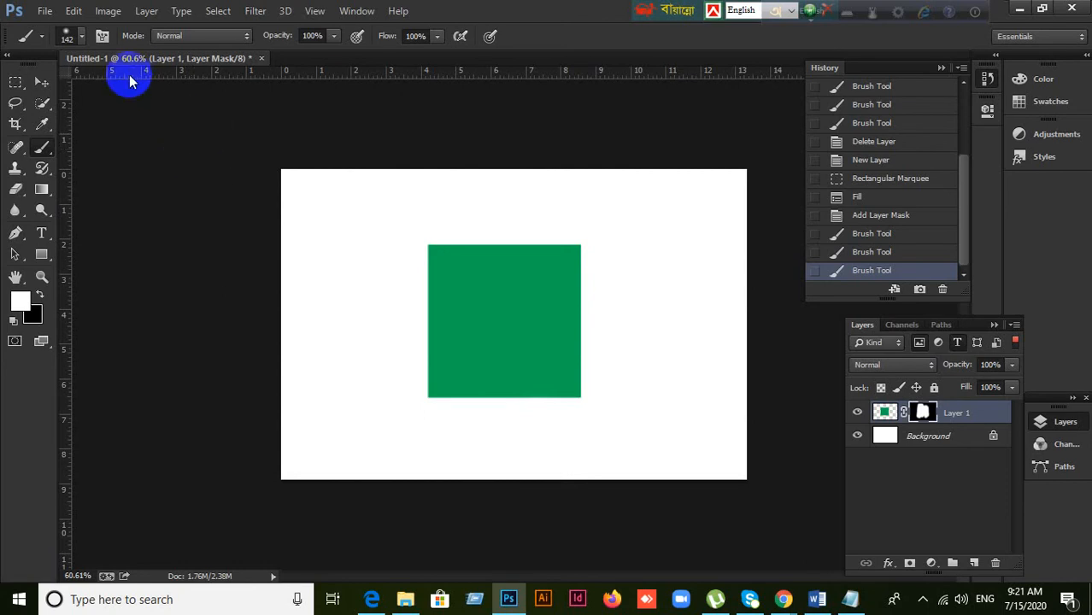
left_click(81, 38)
left_click(81, 38)
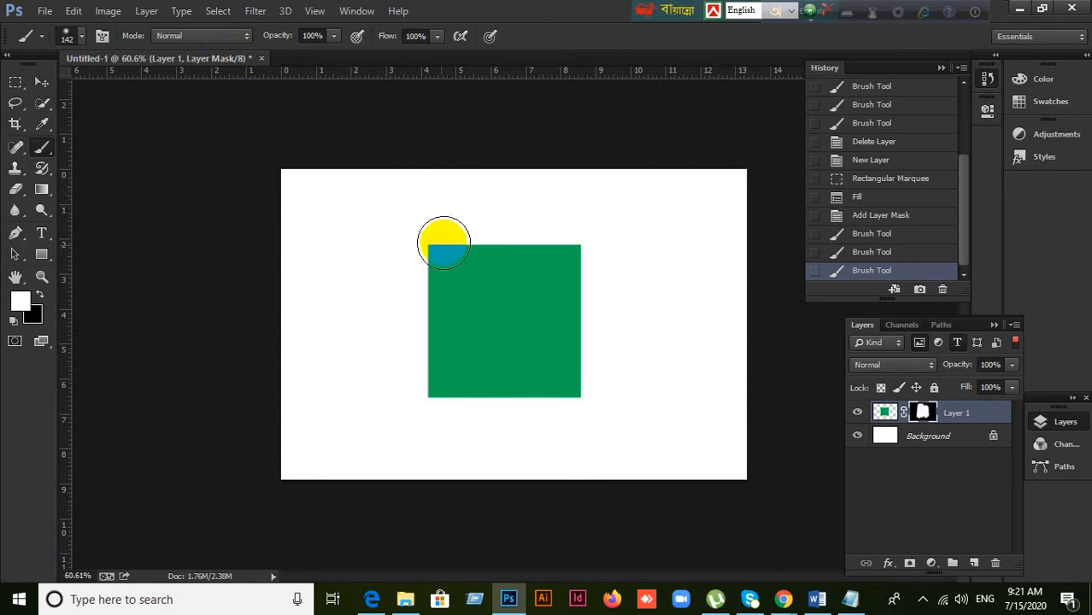
Step: Switch to Edge to review the layer mask topics of lesson 5 in the course outline PDF, and return to Photoshop
left_click(375, 602)
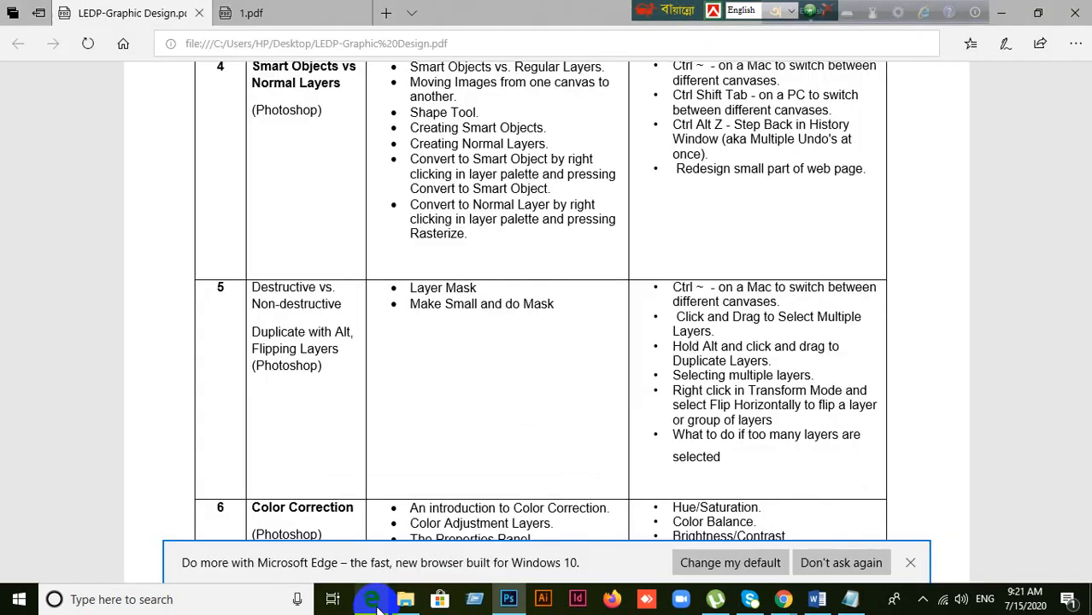
scroll(567, 326, "up", 3)
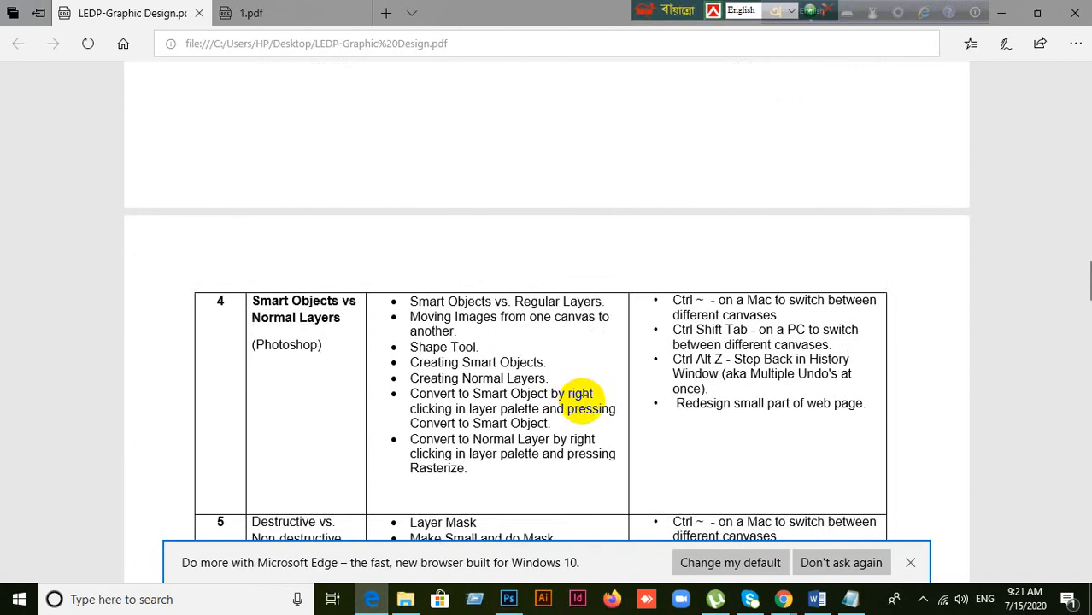
scroll(589, 410, "down", 4)
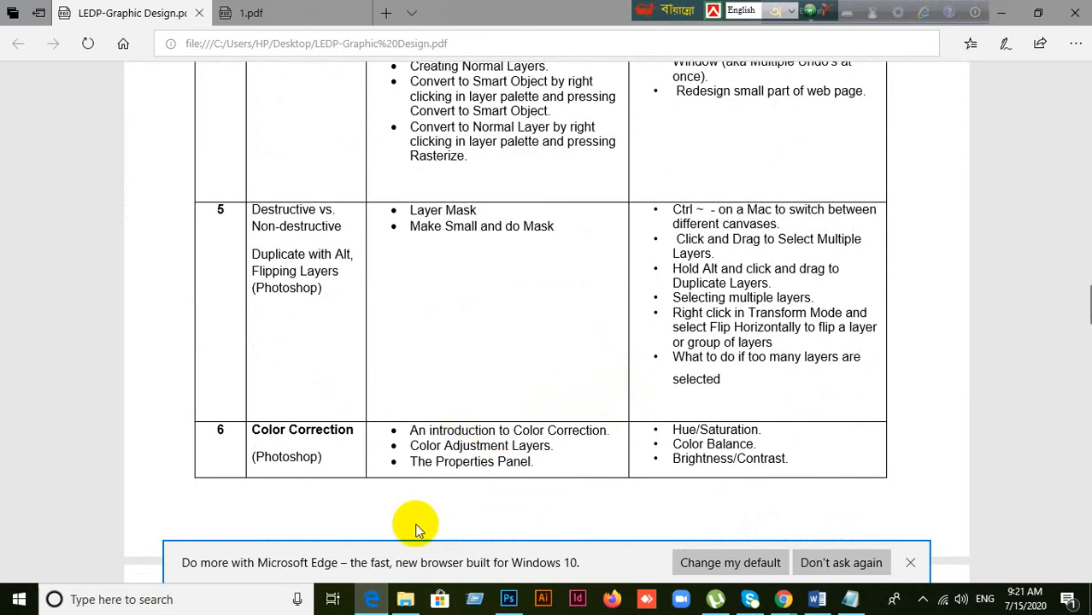
left_click(376, 600)
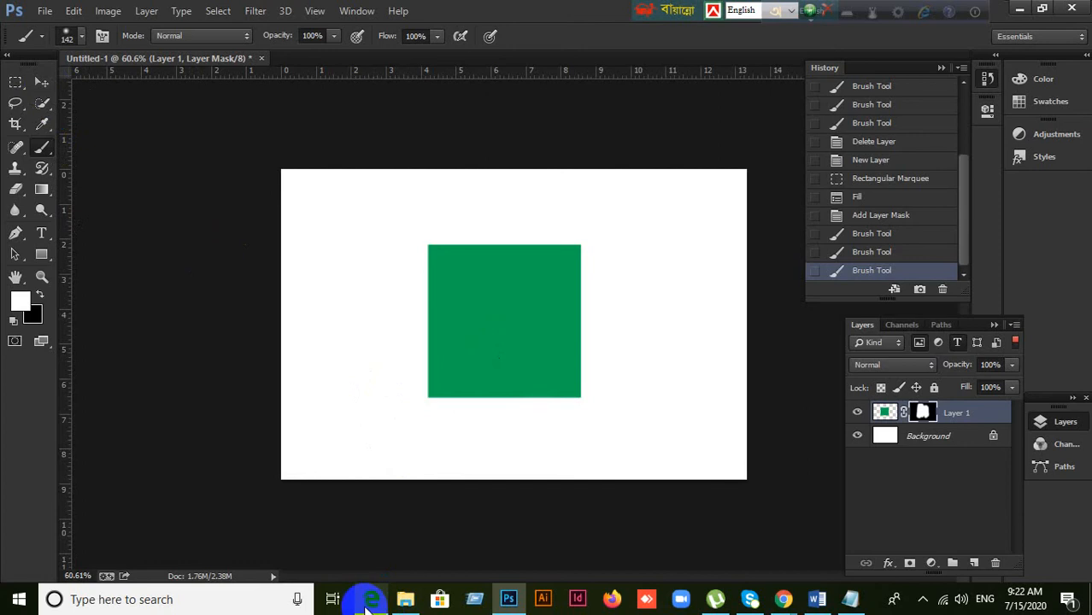
left_click(377, 597)
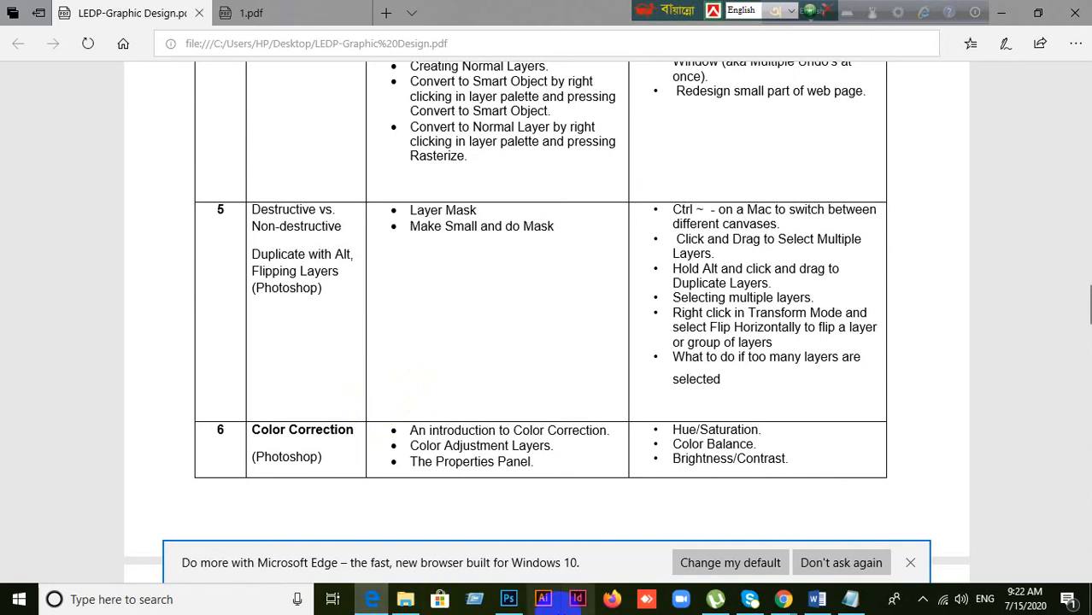
left_click(510, 602)
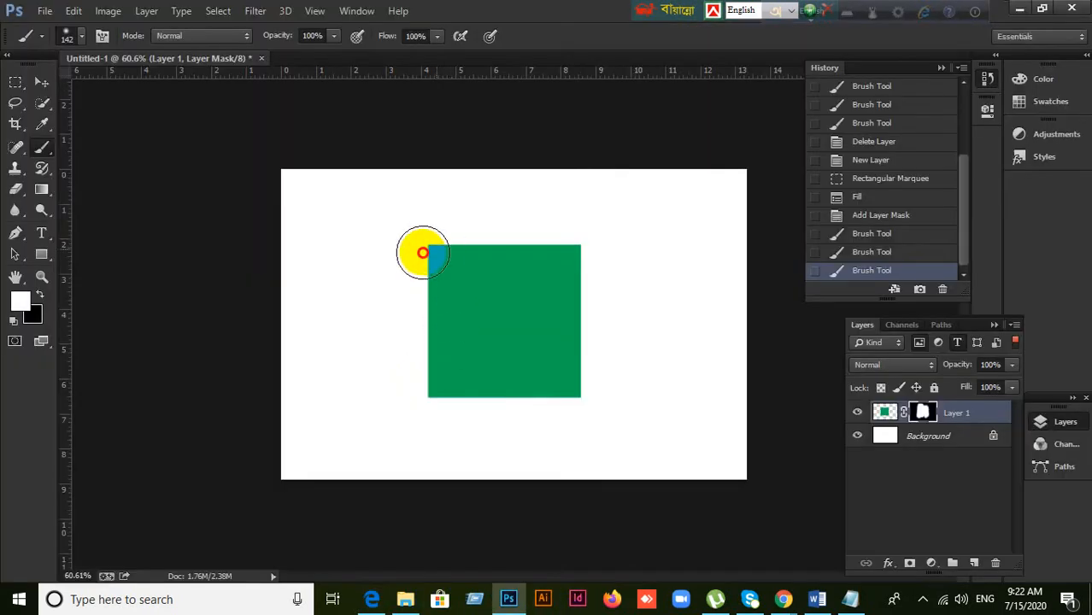
Step: Dab white on the mask, make black the foreground color and paint soft strokes over the green square's left and top sides
left_click(424, 285)
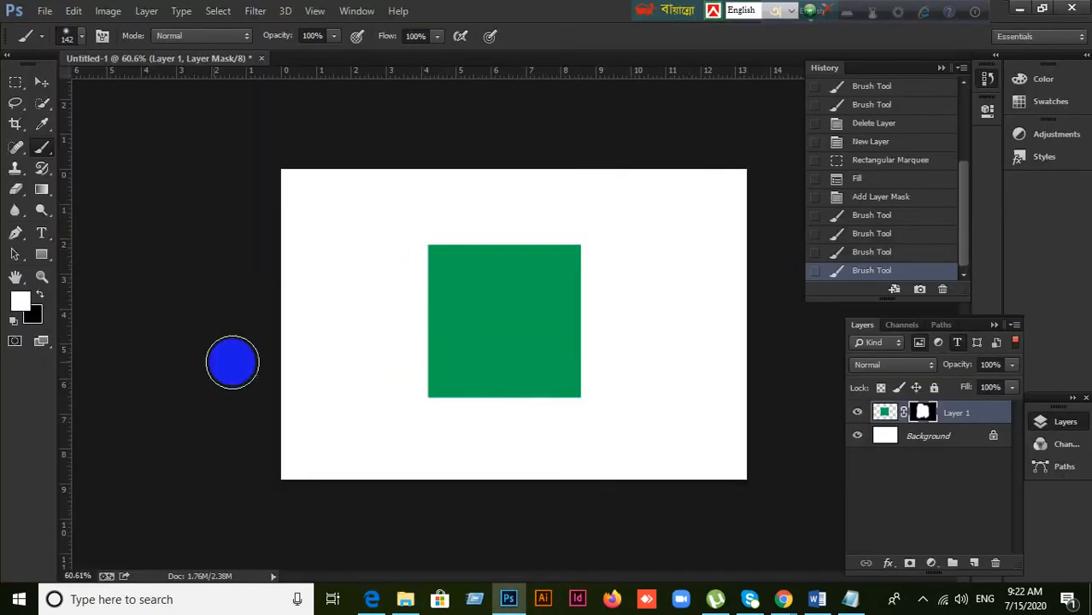
left_click(38, 296)
mouse_move(422, 414)
left_mouse_down()
mouse_move(420, 246)
mouse_move(451, 417)
mouse_move(435, 319)
mouse_move(448, 191)
mouse_move(447, 381)
mouse_move(455, 247)
mouse_move(471, 226)
mouse_move(586, 245)
mouse_move(466, 258)
left_mouse_up()
left_click(282, 415)
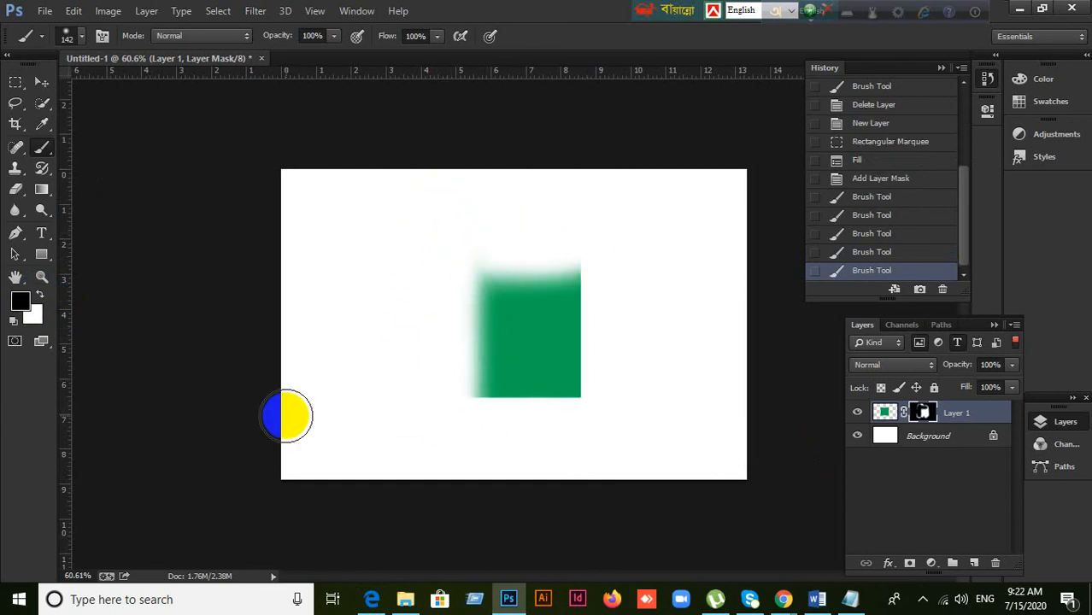
Step: Undo all the brush strokes on the mask, going back to the Add Layer Mask history state
key("ctrl+z")
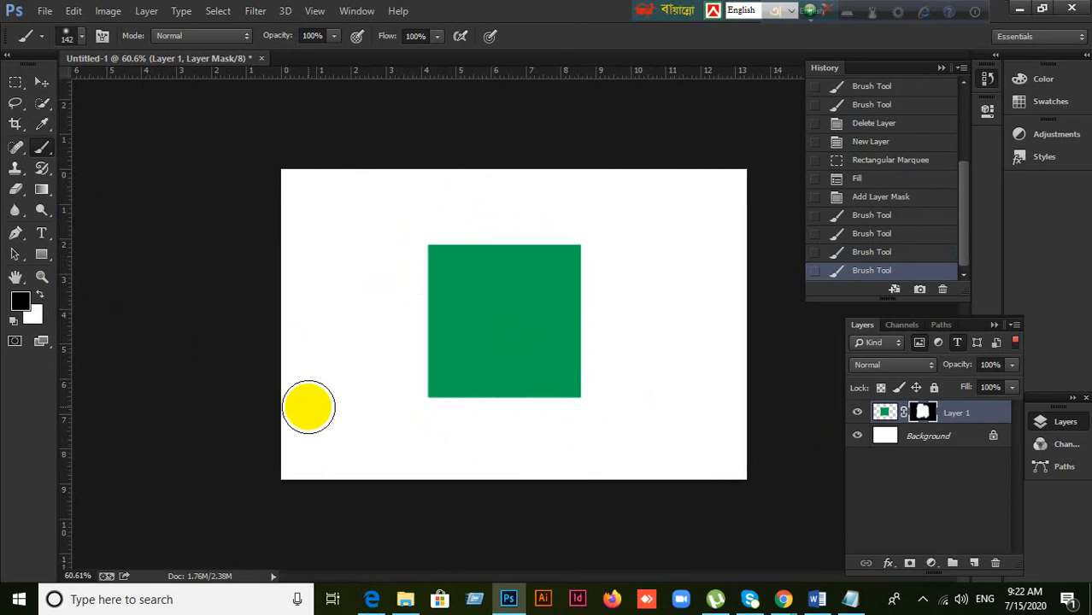
key("ctrl+alt+z")
key("ctrl+alt+z")
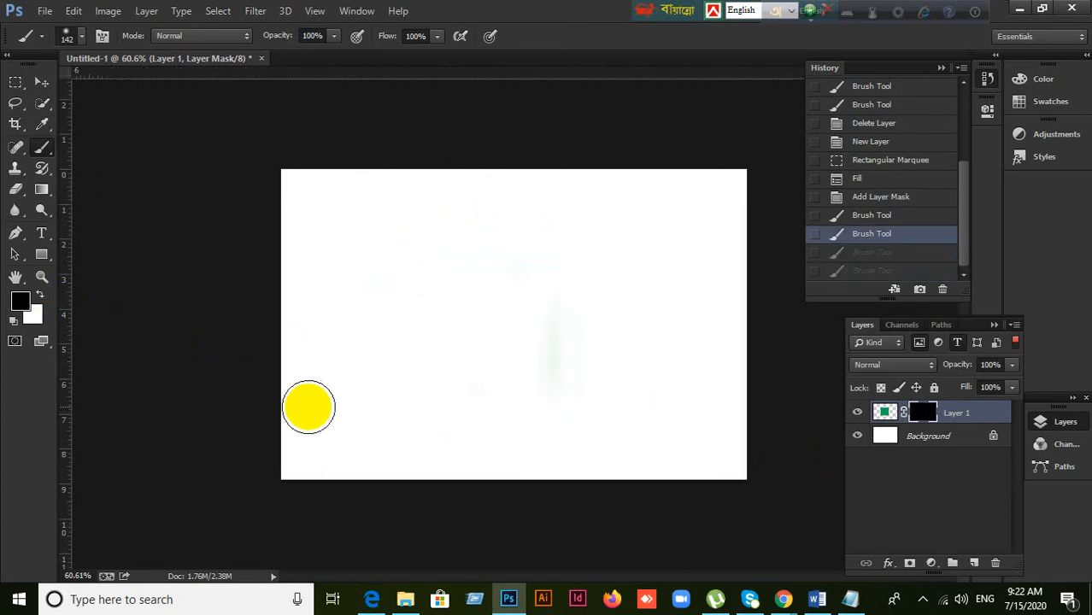
left_click(858, 218)
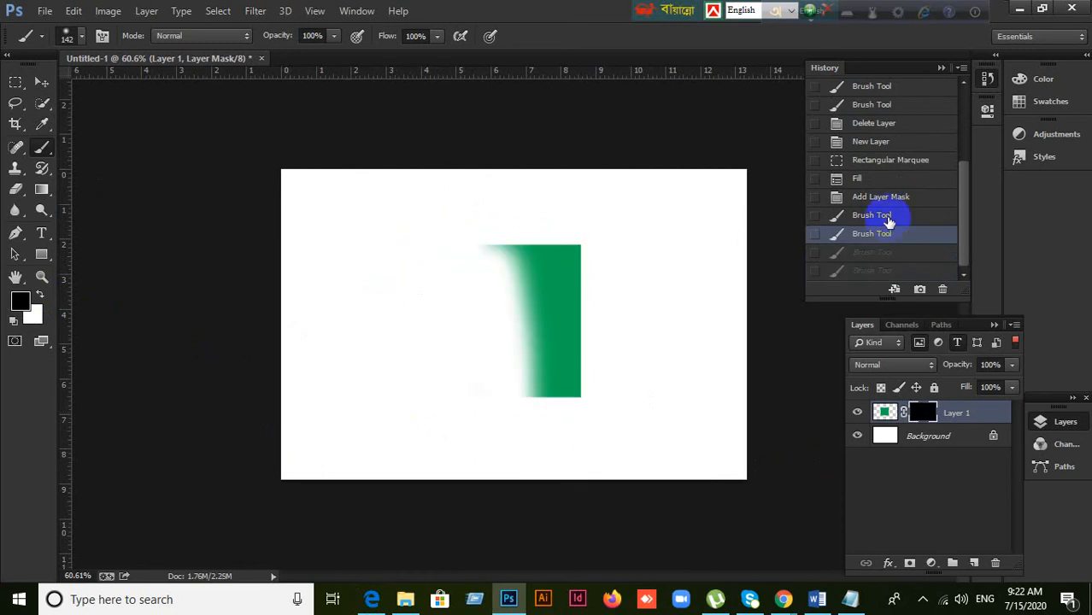
left_click(838, 198)
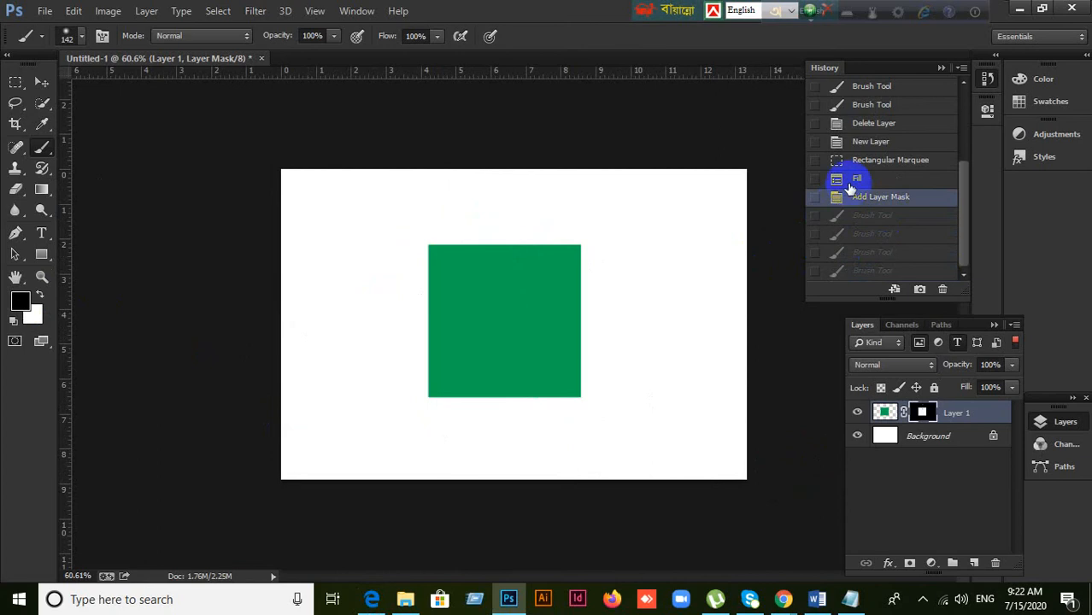
Step: Choose the Move tool, check the "Make Small and do Mask" topic in the course outline in Edge, and return to Photoshop
left_click(43, 83)
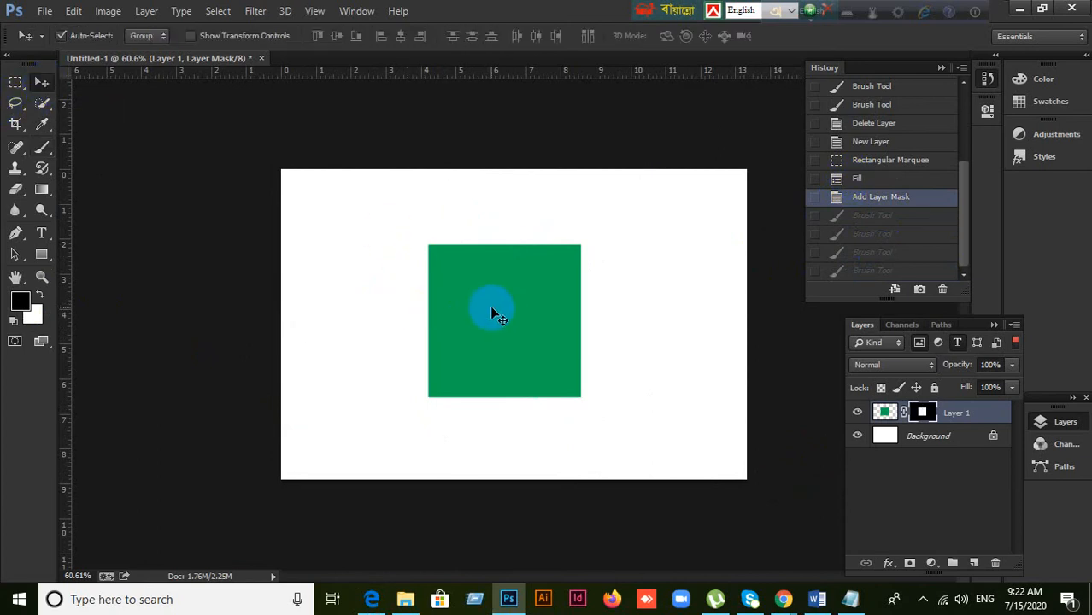
scroll(492, 311, "up", 2)
left_click(371, 598)
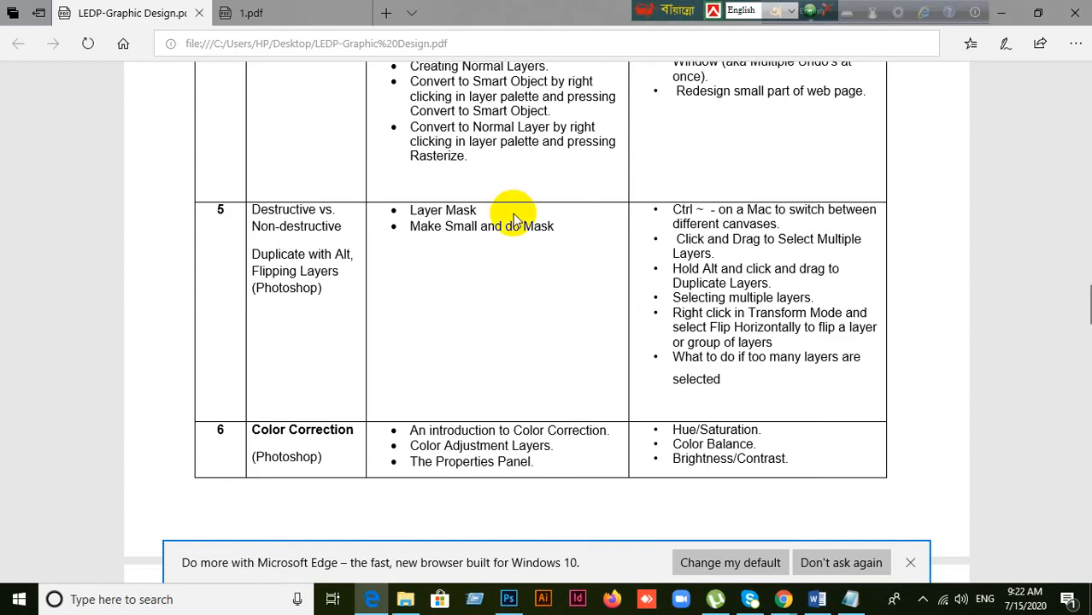
left_click(508, 598)
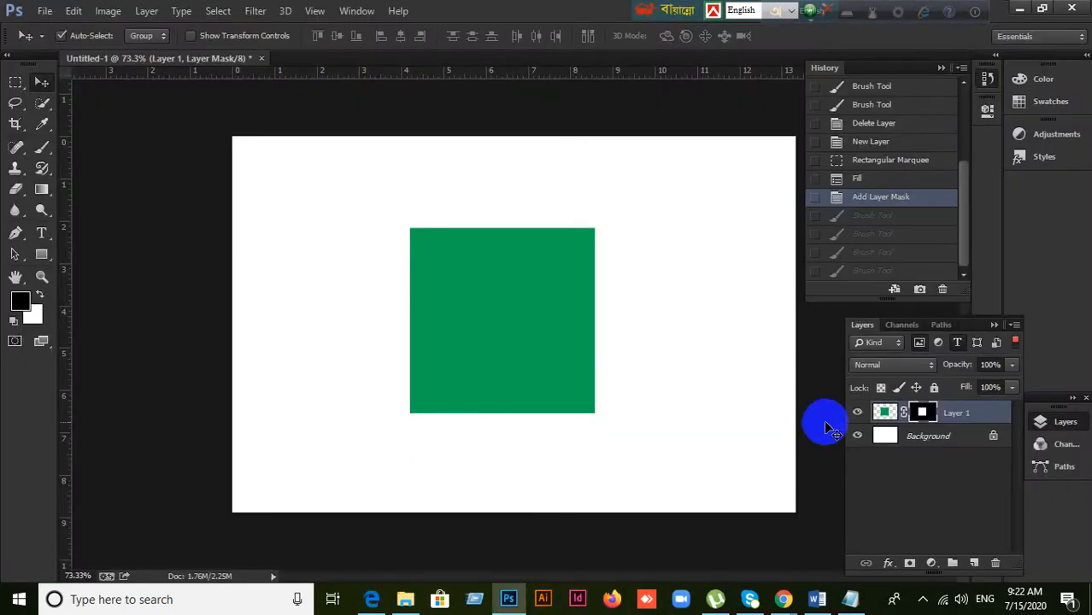
Step: Scale the masked green square about its center to 54.60% in width and height with Free Transform
key("ctrl+t")
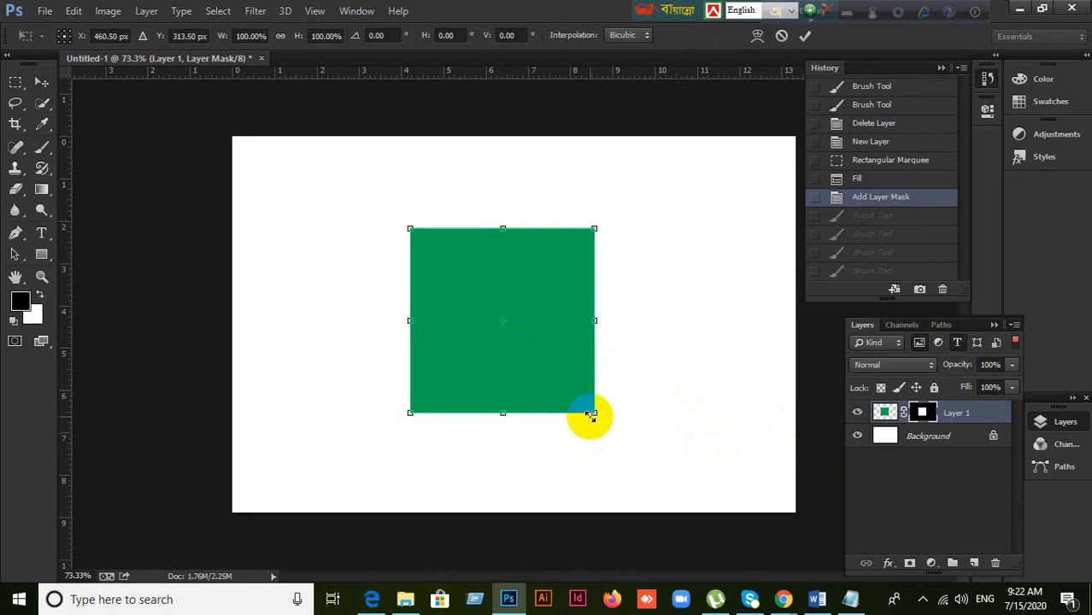
left_click_drag(595, 413, 552, 371)
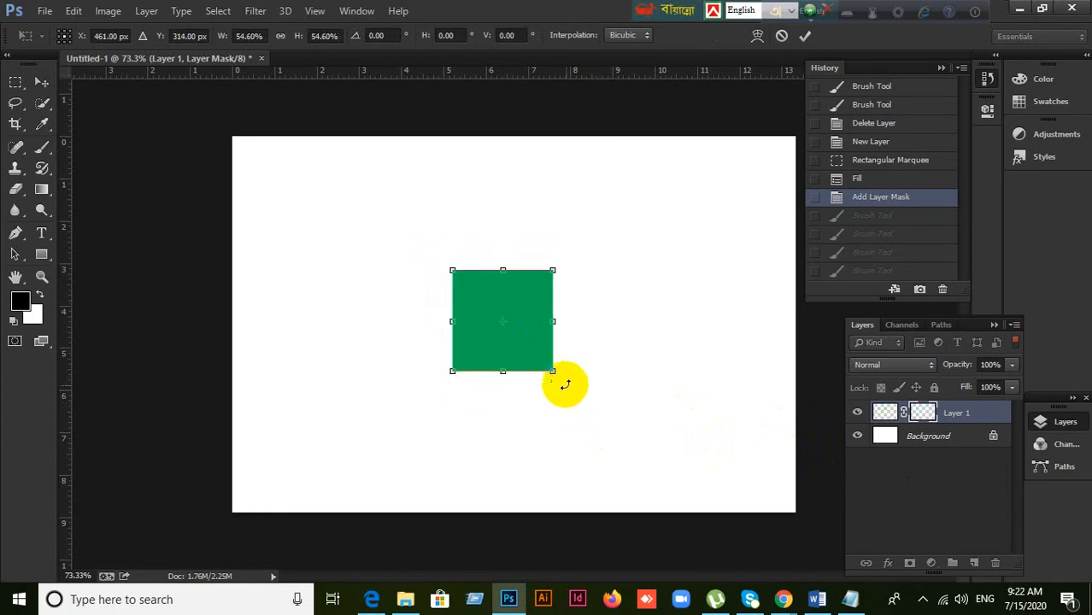
left_click(803, 35)
scroll(547, 362, "up", 4)
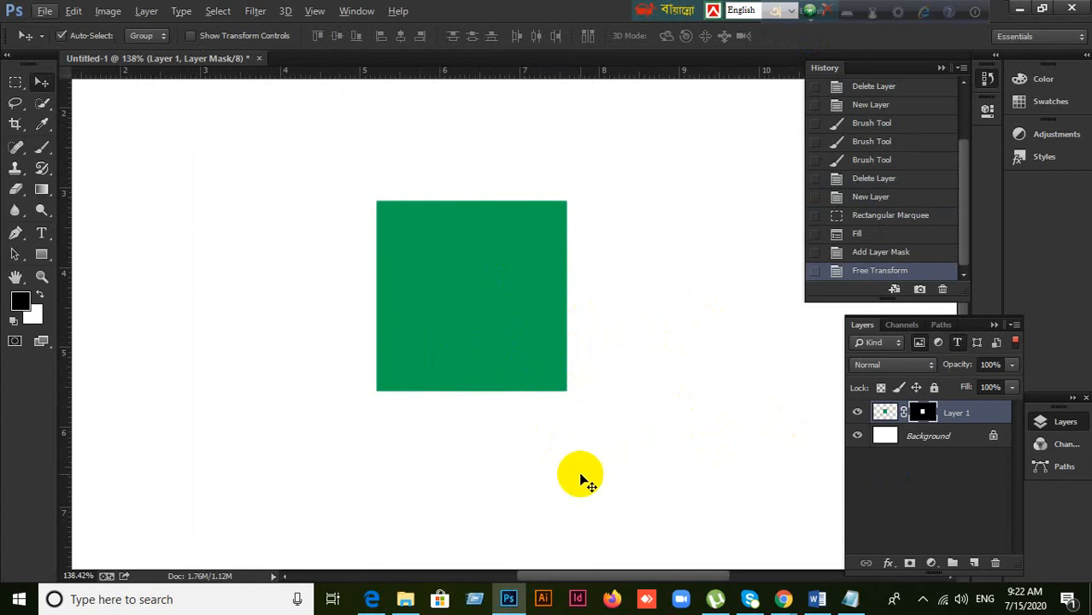
Step: Switch to Edge to read the practice items of lesson 5 in the course outline PDF
left_click(374, 598)
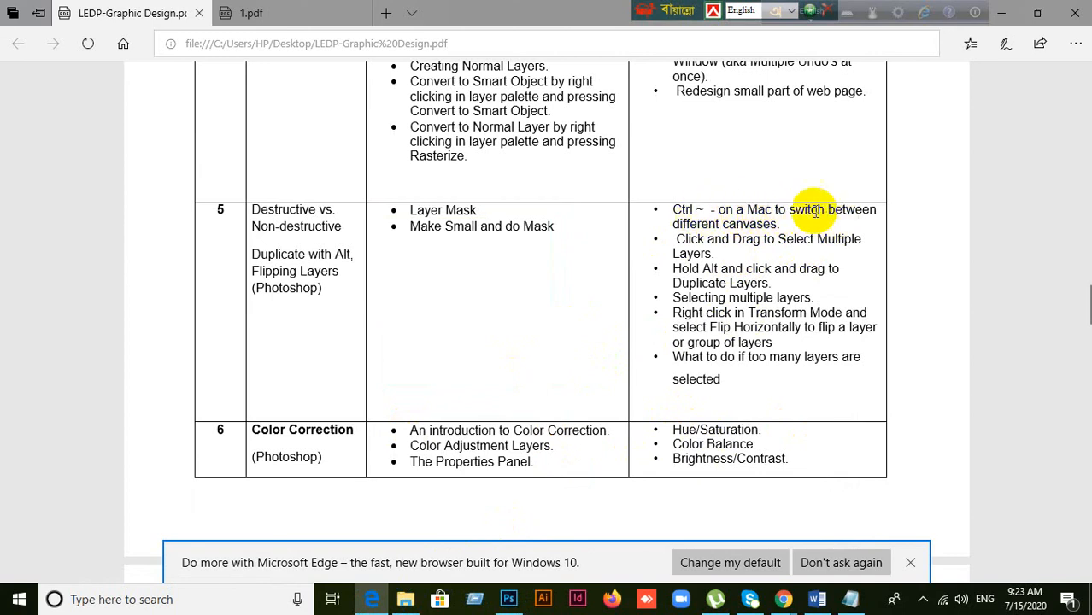
Step: Read the first practice item of lesson 5 about switching between canvases in the course outline, and return to Photoshop
left_click_drag(782, 213, 735, 224)
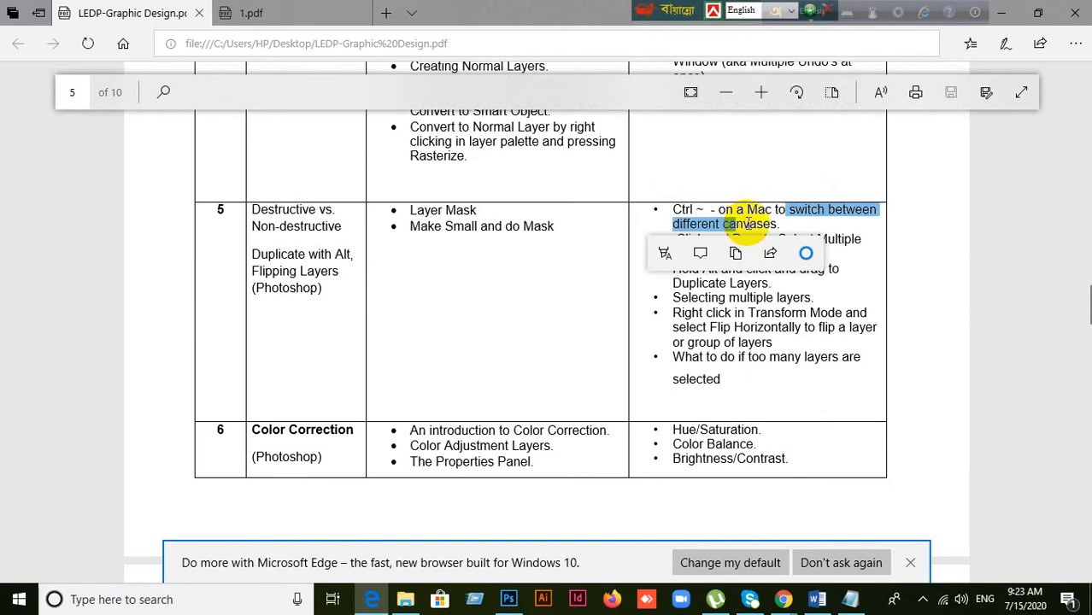
left_click(841, 226)
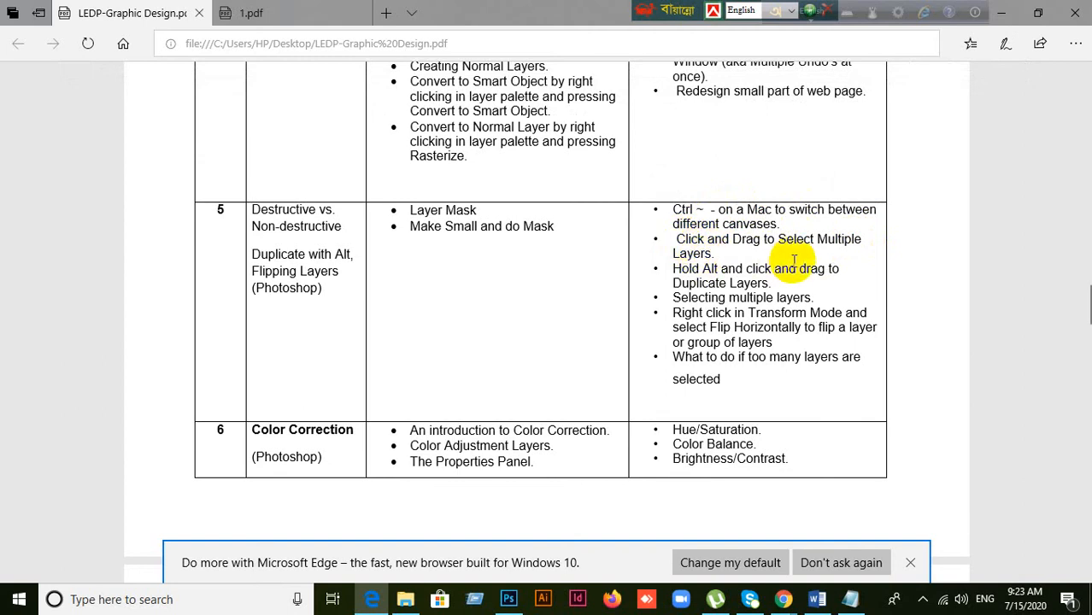
left_click(508, 597)
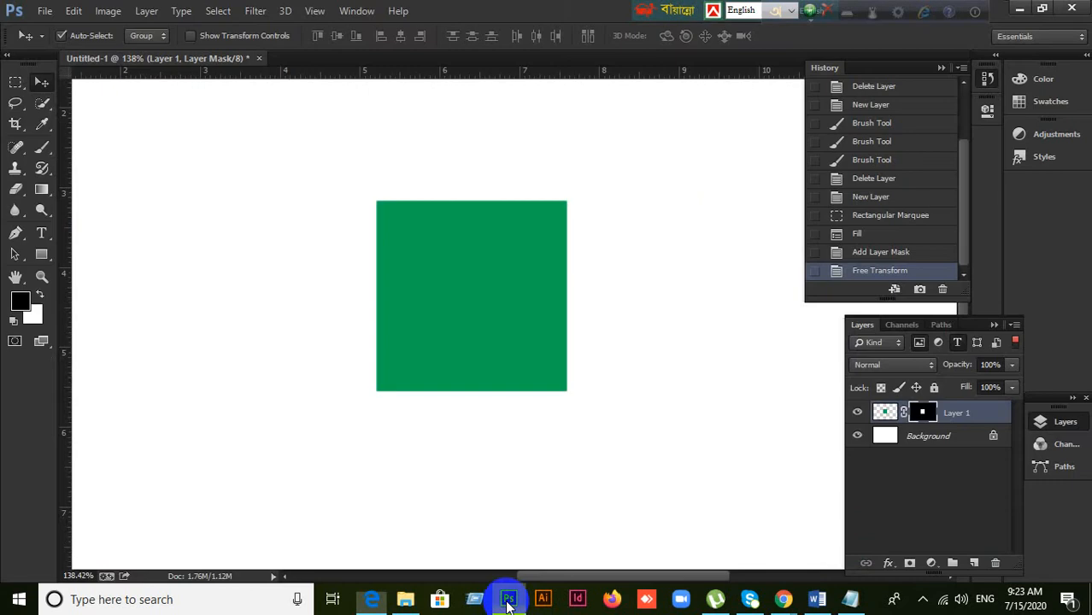
Step: Delete the green square layer's mask without applying it, and add six new empty layers above Layer 1
left_click(992, 562)
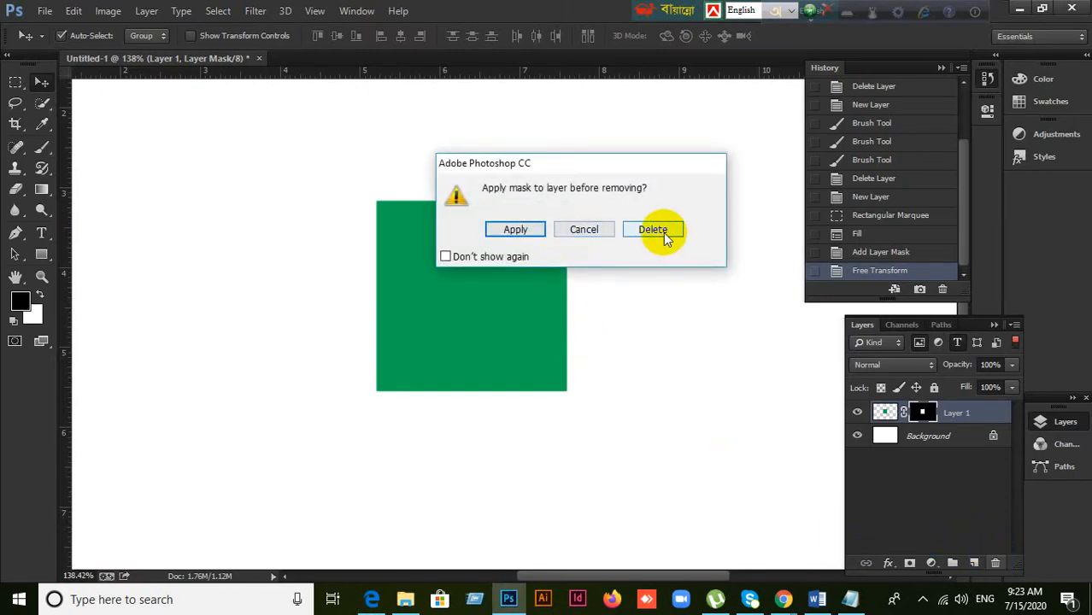
left_click(656, 231)
left_click(973, 564)
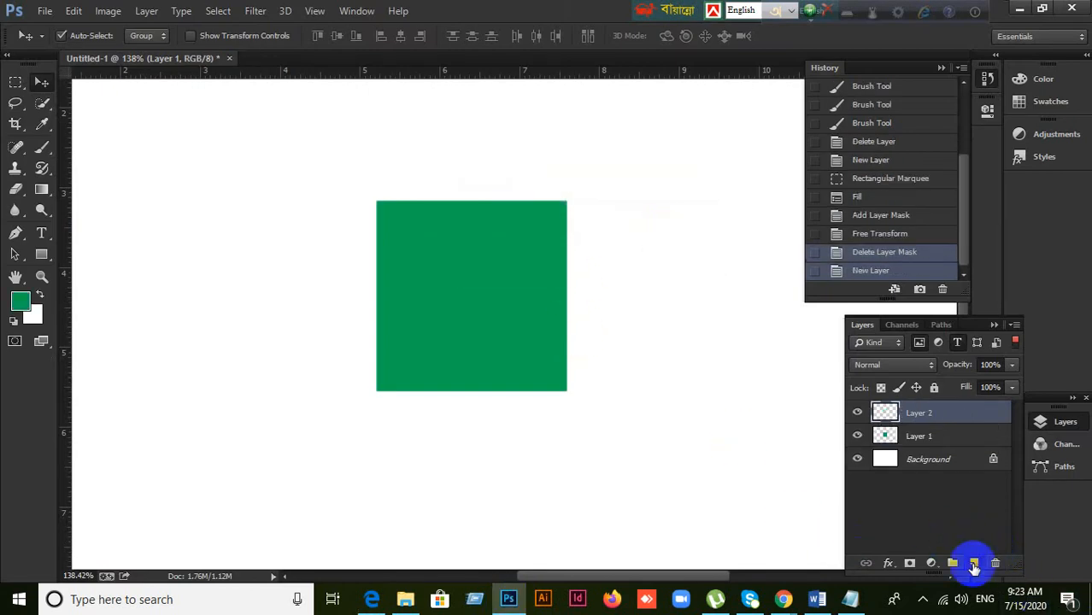
left_click(973, 563)
left_click(973, 563)
left_click(973, 564)
left_click(972, 563)
left_click(973, 564)
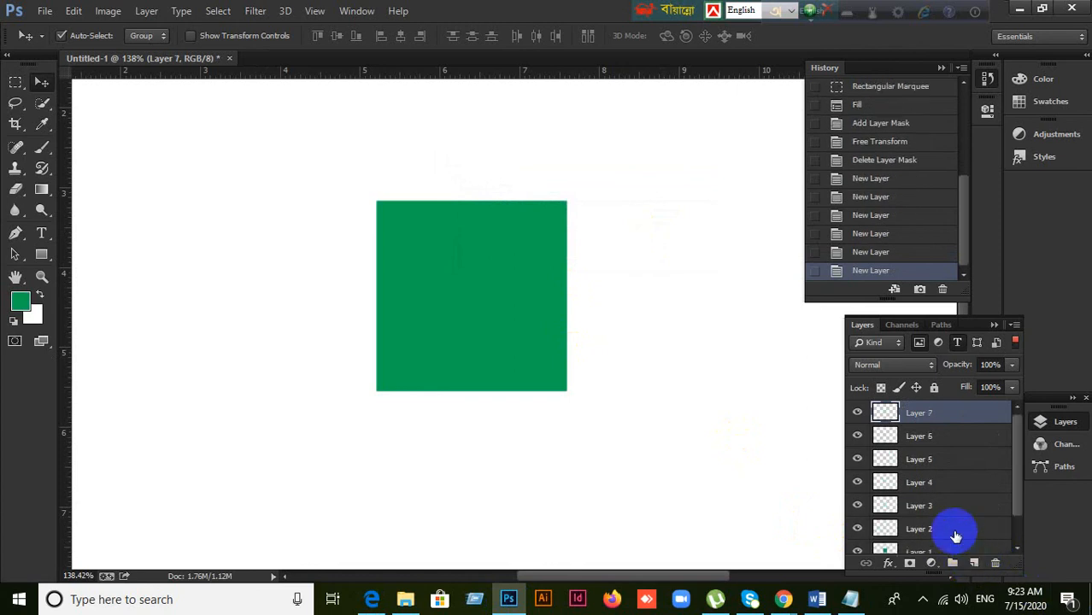
Step: Check the item about selecting multiple layers in the course outline in Edge, and return to the layer list in Photoshop
scroll(954, 535, "down", 2)
left_click(373, 599)
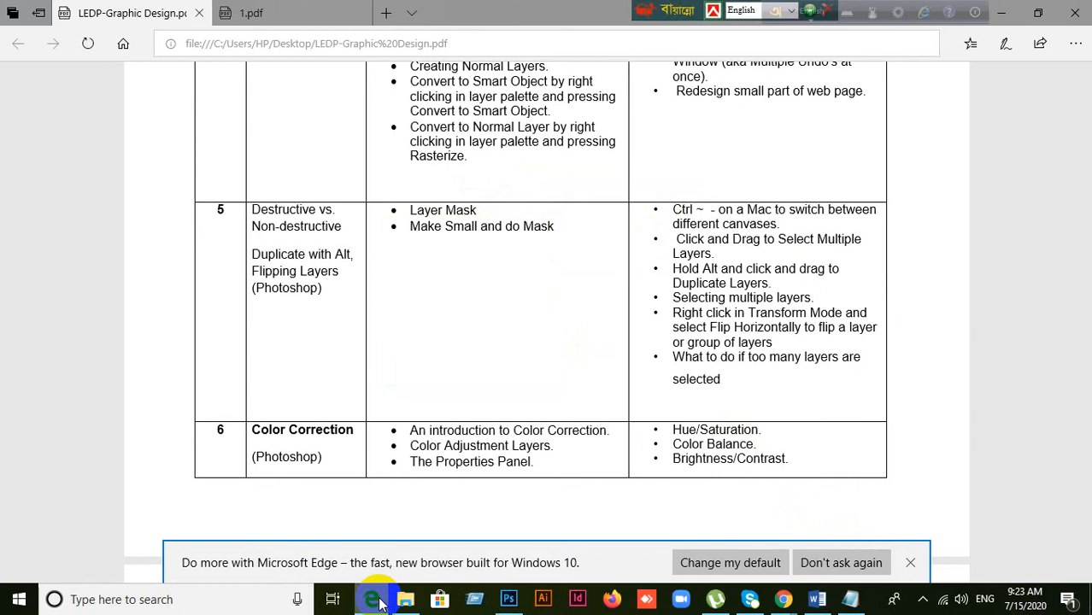
left_click(376, 599)
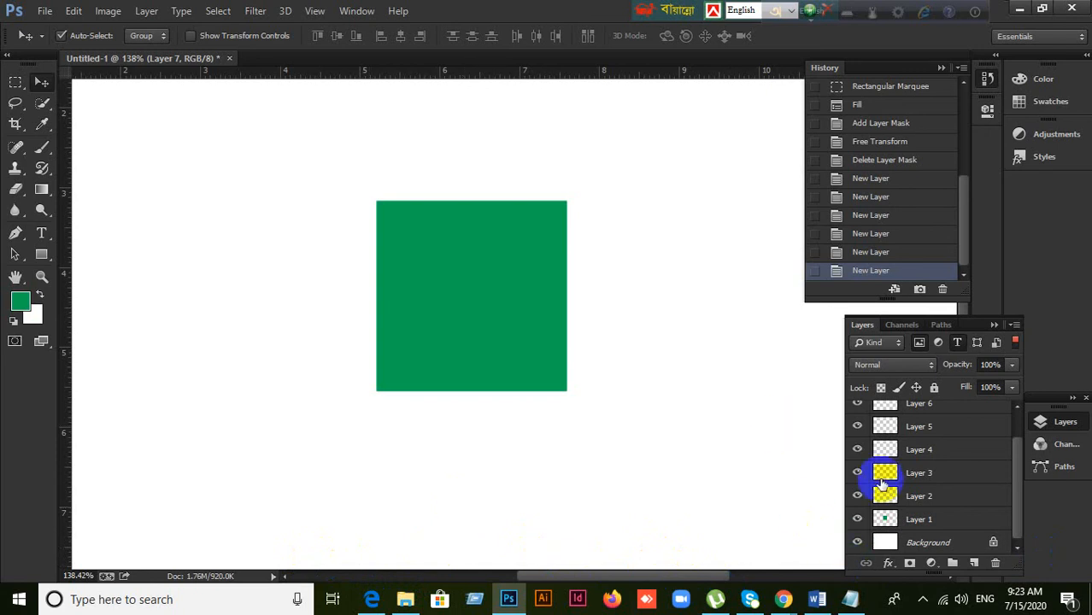
scroll(940, 470, "up", 1)
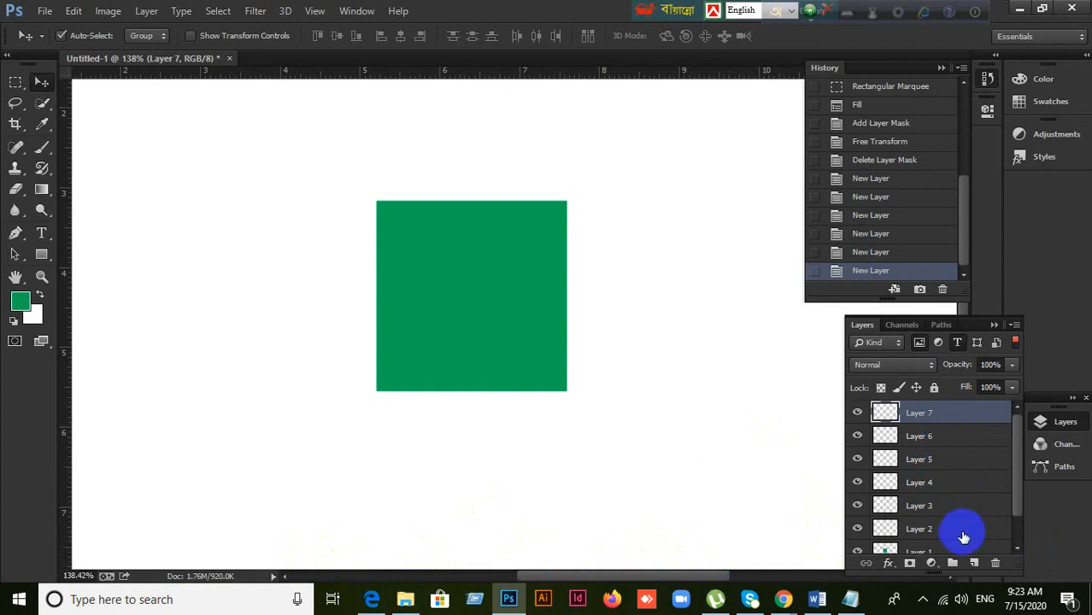
Step: Select Layer 6, Layer 5, Layer 3 and Layer 2 one at a time
left_click(967, 440)
right_click(967, 455)
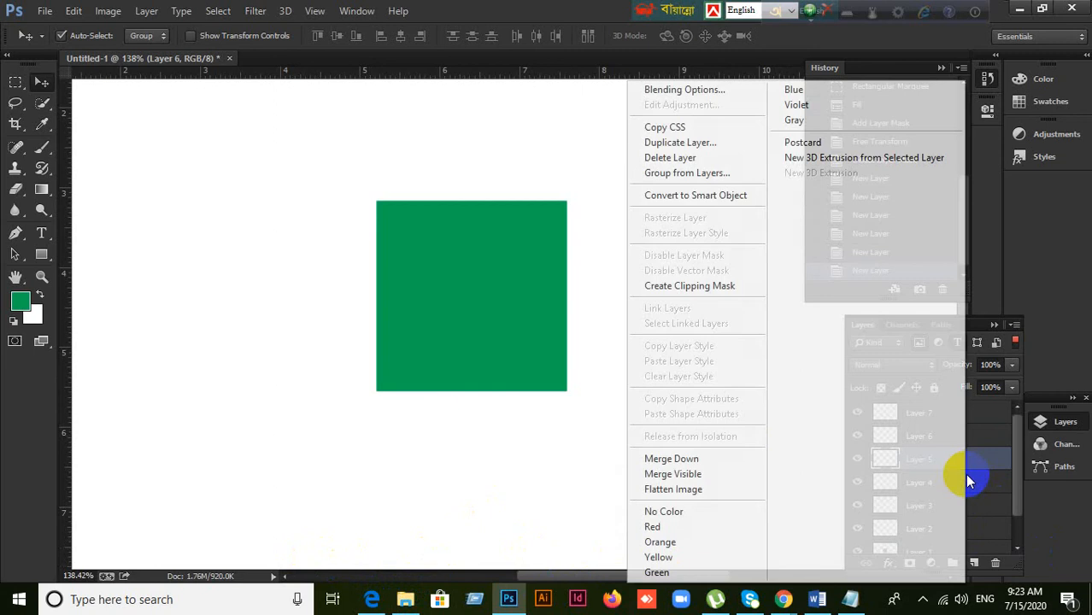
left_click(996, 481)
left_click(980, 513)
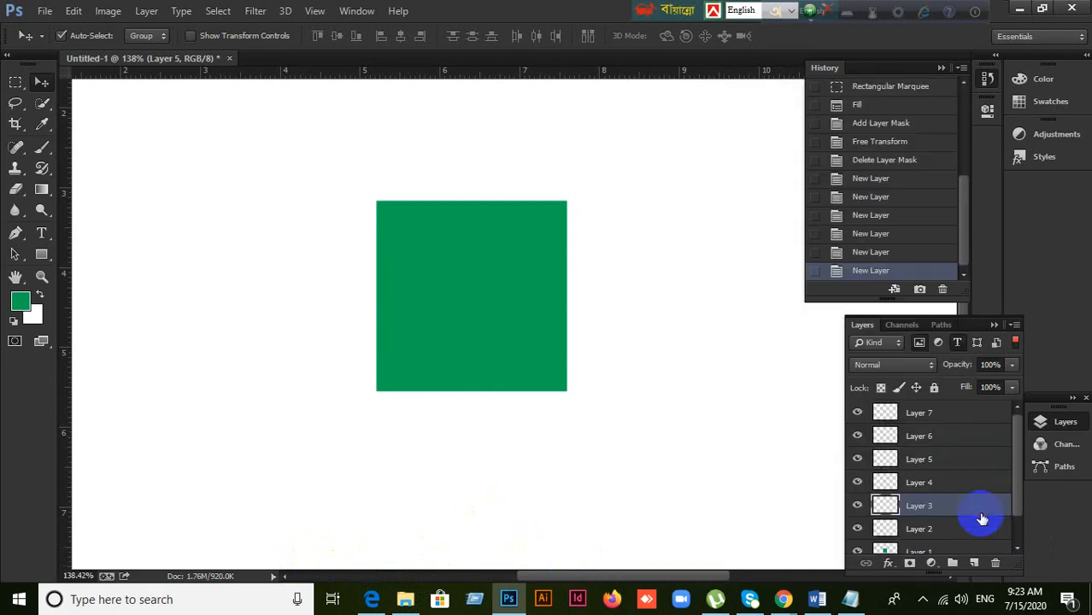
left_click(977, 530)
scroll(973, 530, "down", 1)
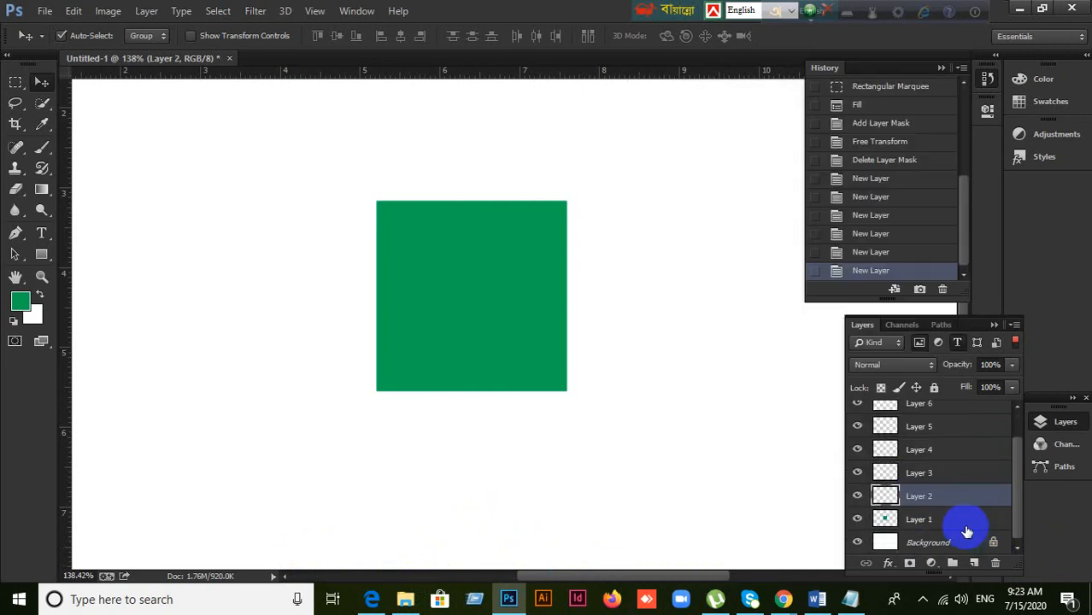
Step: Select Layer 1 and add Layers 2, 3, 4 and 5 to the selection one by one
left_click(966, 522)
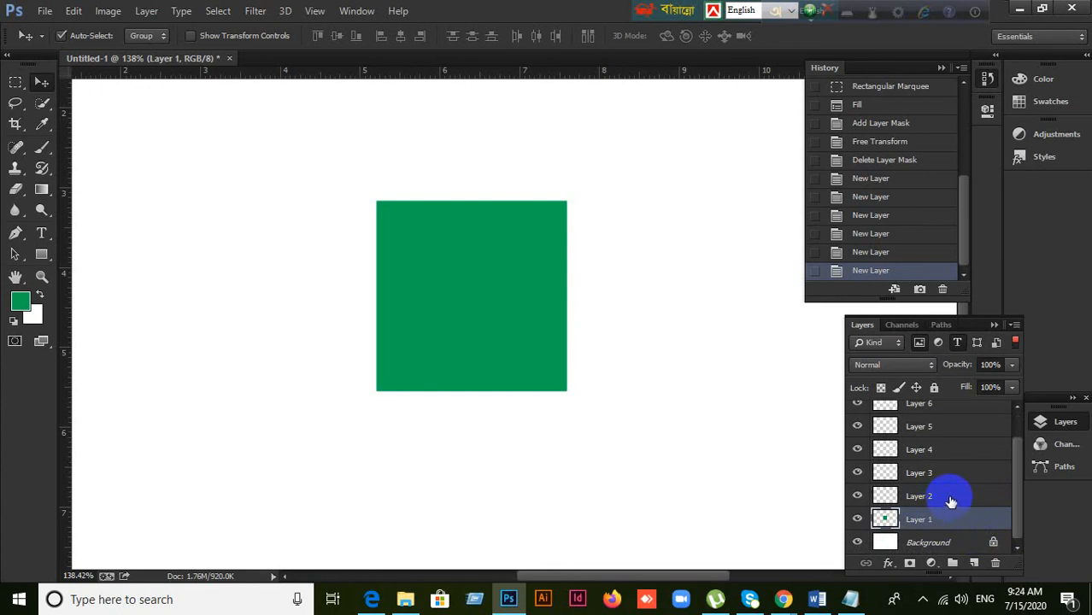
left_click(954, 494, "ctrl")
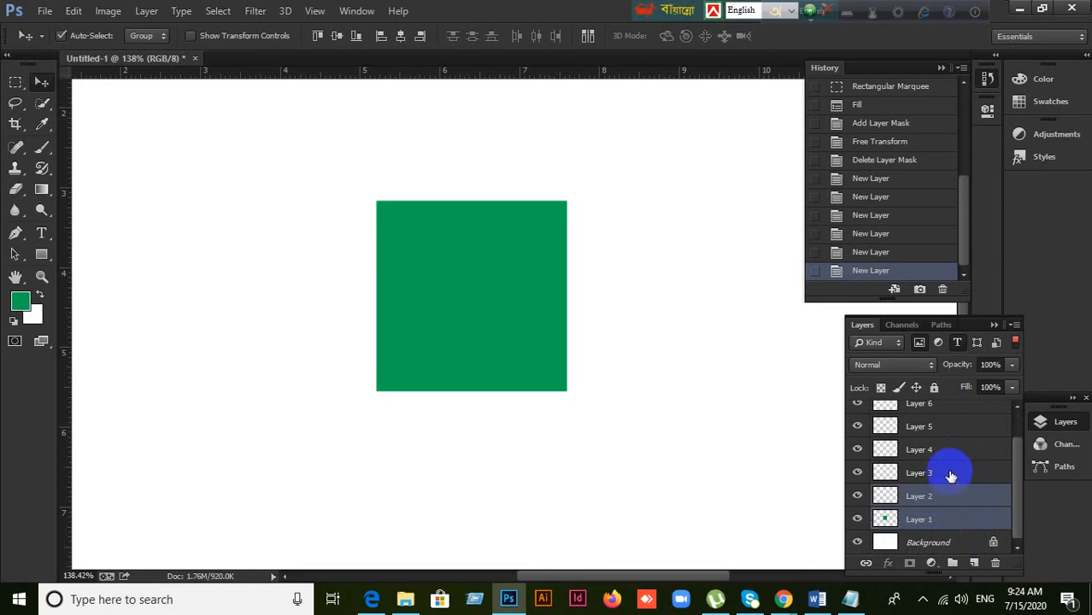
left_click(949, 473, "ctrl")
left_click(943, 448, "ctrl")
left_click(932, 427, "ctrl")
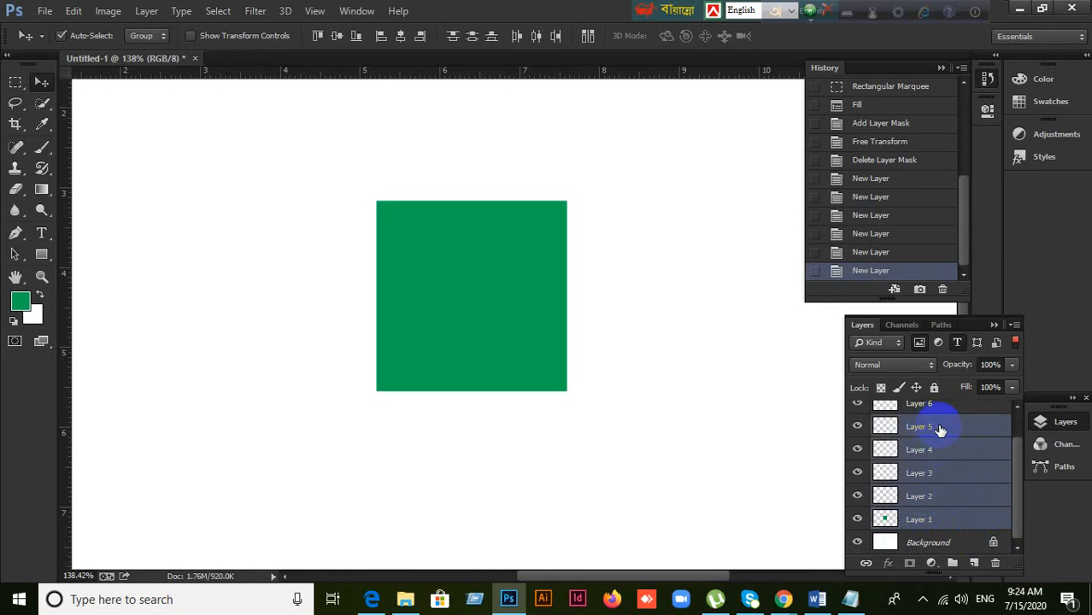
Step: Move Layer 1 above Layer 2 and put it back directly above the Background layer
mouse_move(943, 519)
left_mouse_down()
mouse_move(963, 523)
mouse_move(965, 476)
mouse_move(962, 521)
left_mouse_up()
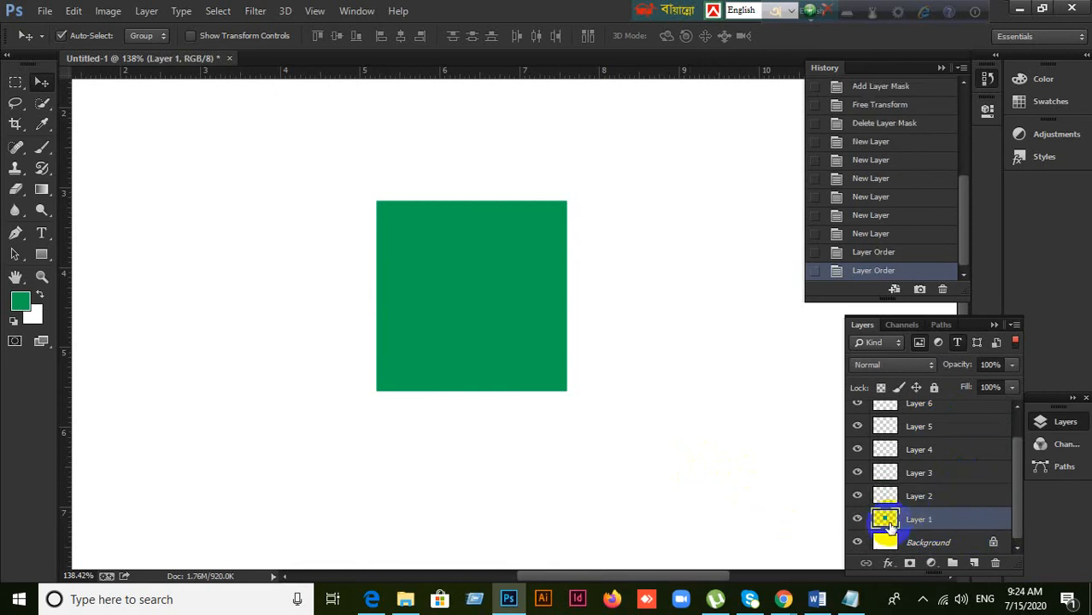
scroll(956, 512, "up", 1)
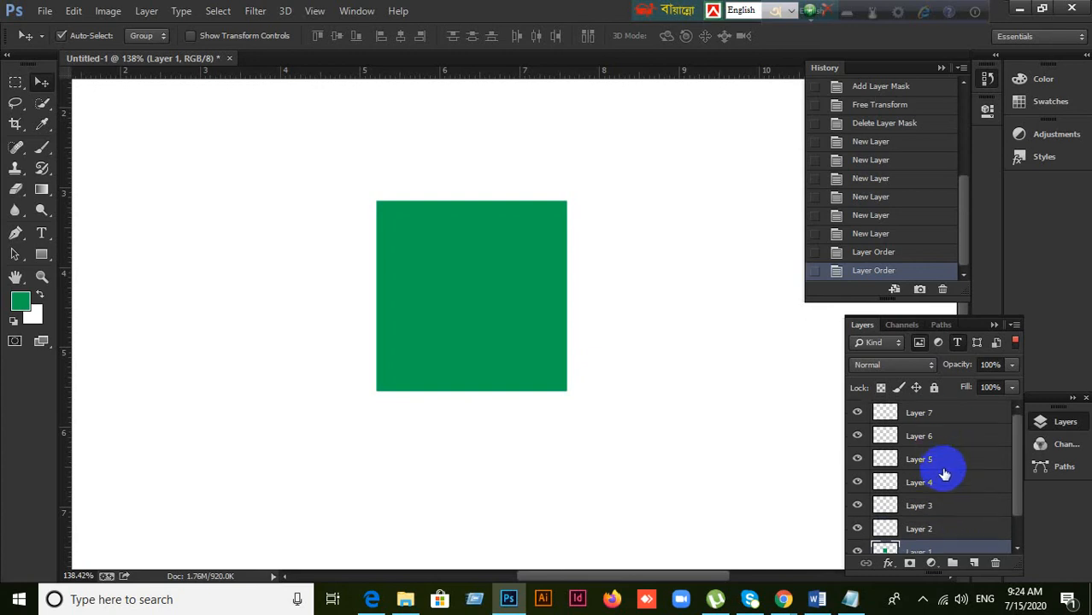
scroll(943, 477, "down", 1)
scroll(943, 476, "up", 1)
scroll(943, 497, "down", 1)
scroll(943, 491, "up", 1)
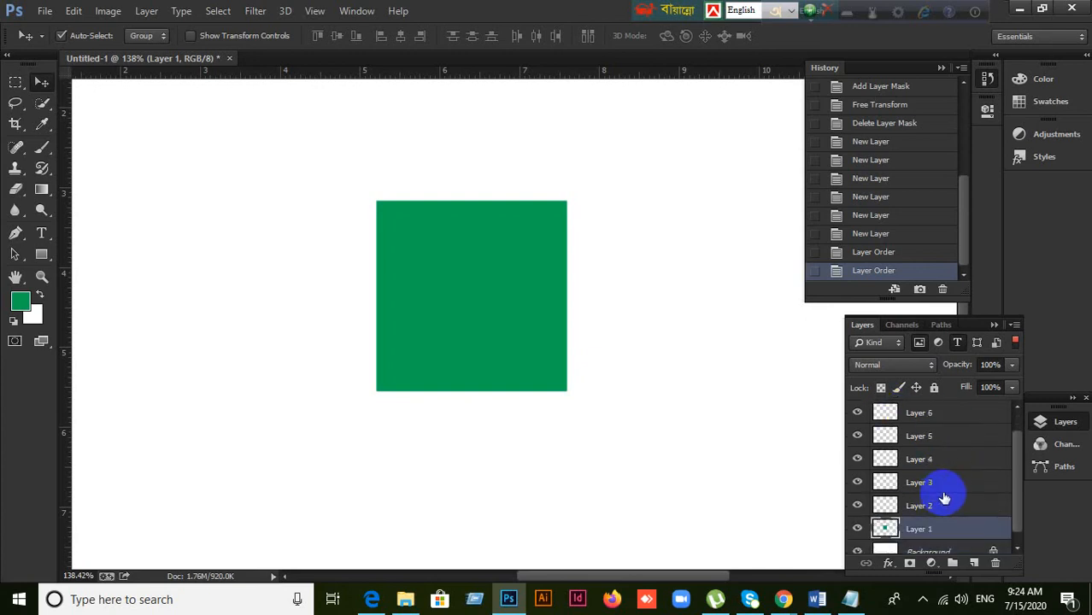
scroll(942, 502, "down", 1)
scroll(938, 496, "up", 1)
Step: Select the range of layers between Layer 1 and Layer 4, once starting from Layer 1 and once from Layer 4
left_click(938, 459)
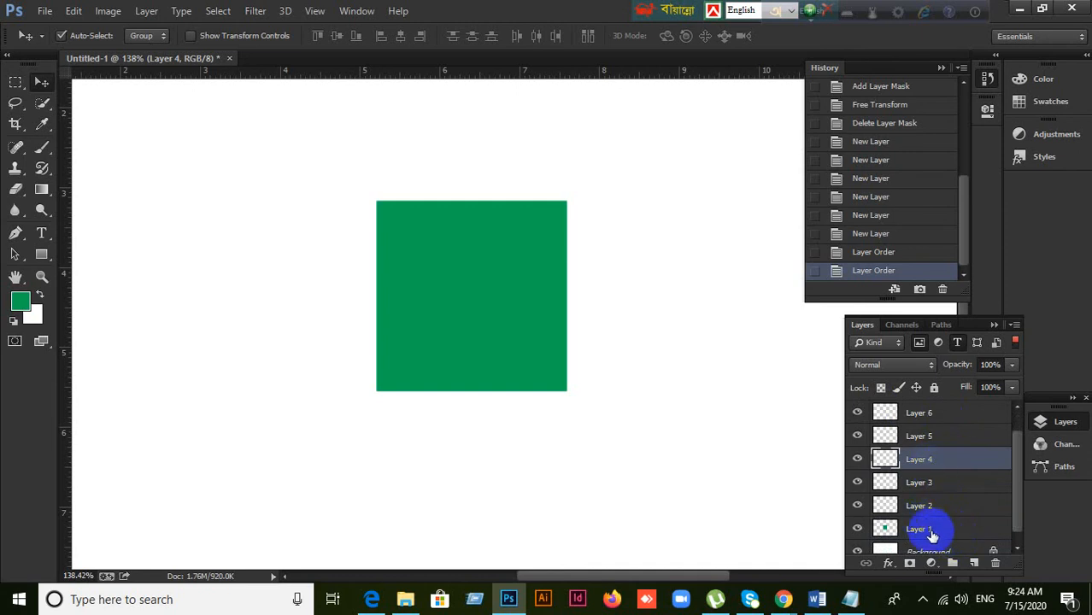
left_click(938, 531)
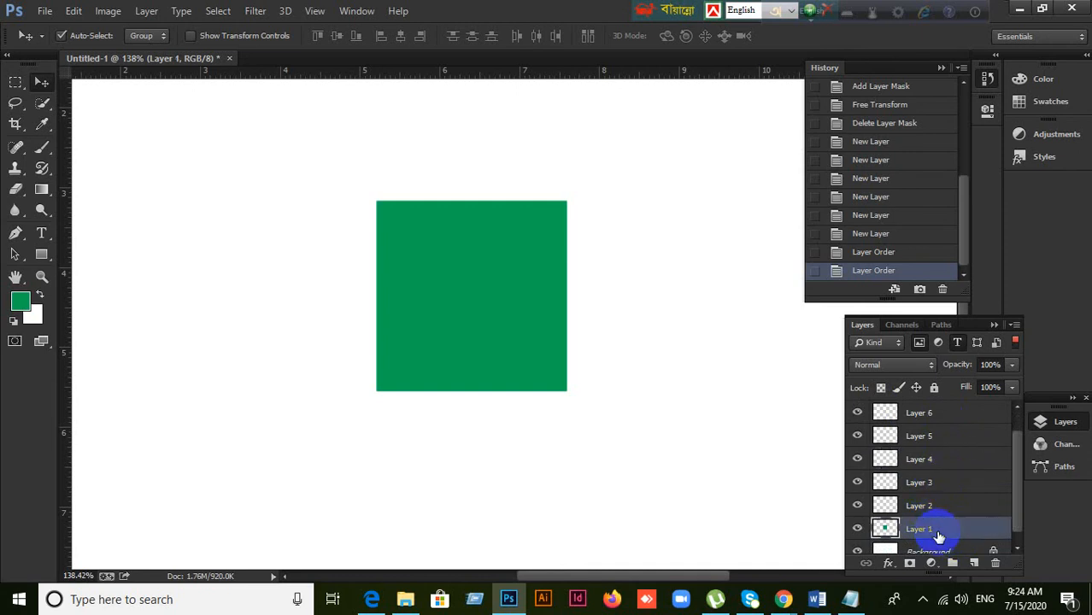
left_click(945, 462, "shift")
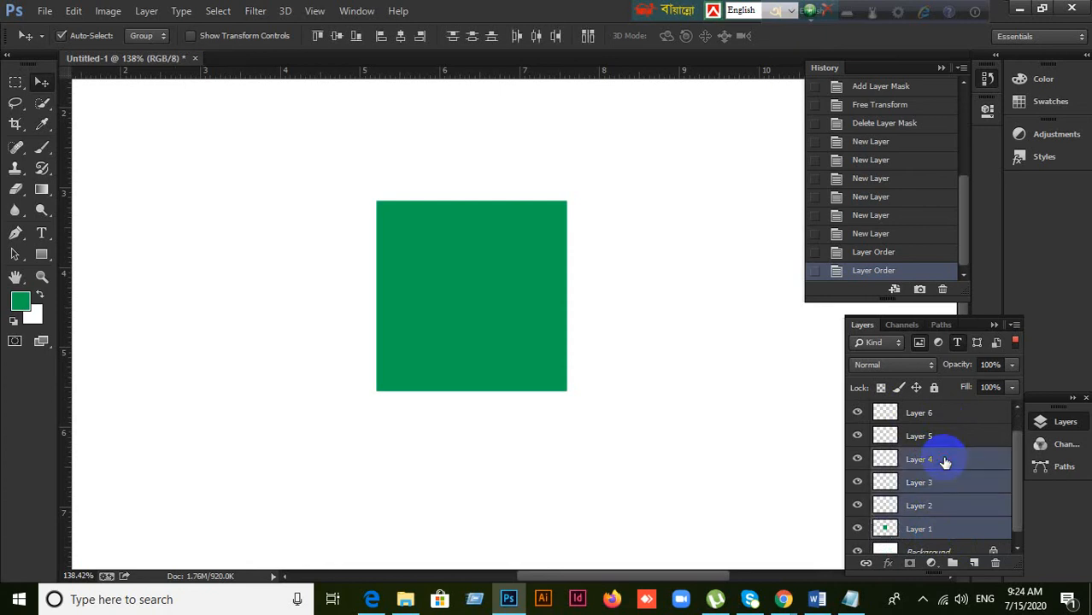
left_click(945, 462)
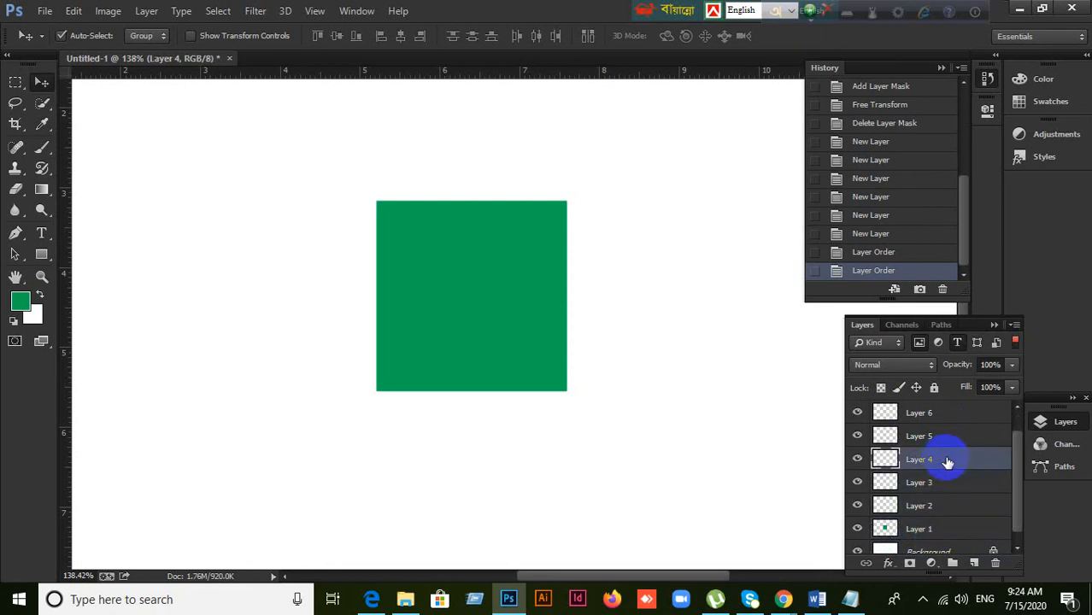
left_click(940, 534, "shift")
Step: Select the layer range from Layer 1 to Layer 6, and the range from Layer 2 to Layer 5
left_click(940, 534)
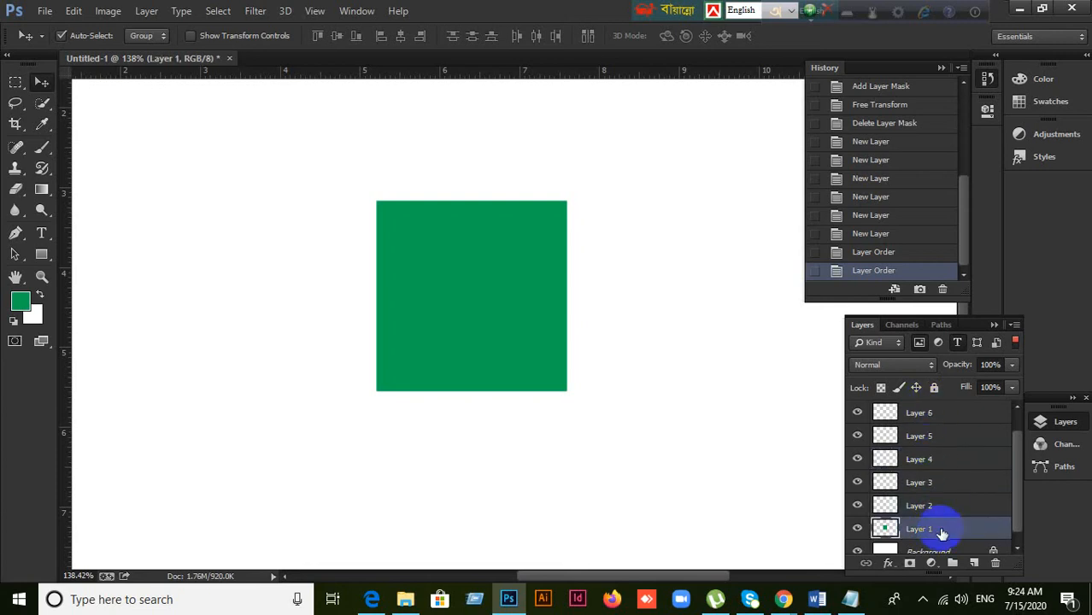
left_click(939, 412, "shift")
left_click(952, 478)
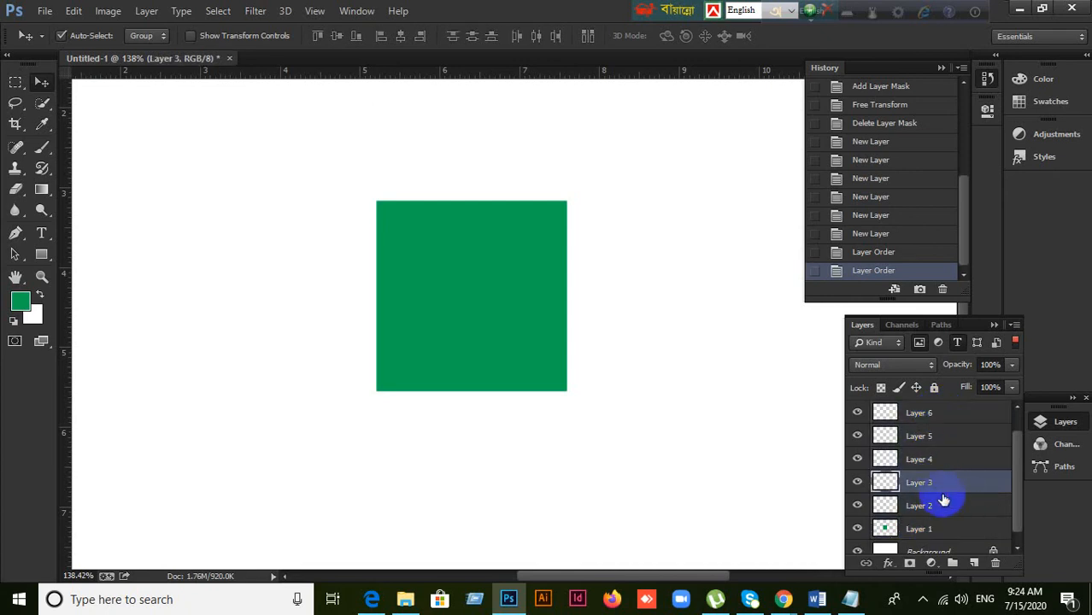
left_click(945, 506)
left_click(934, 438, "shift")
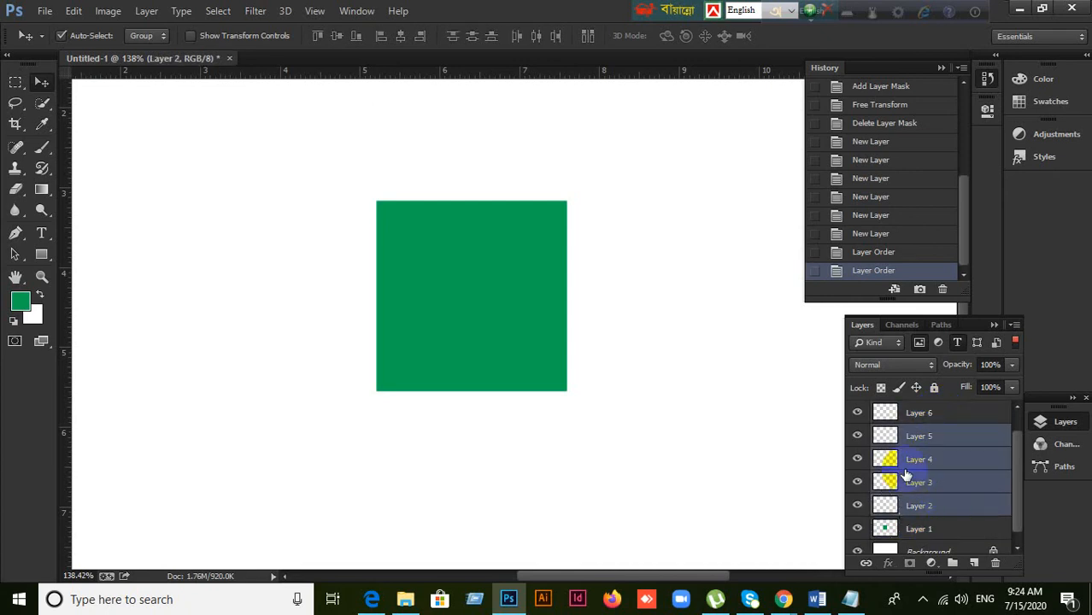
Step: Undo the last layer order change and move Layer 1 back below Layer 2
key("ctrl+z")
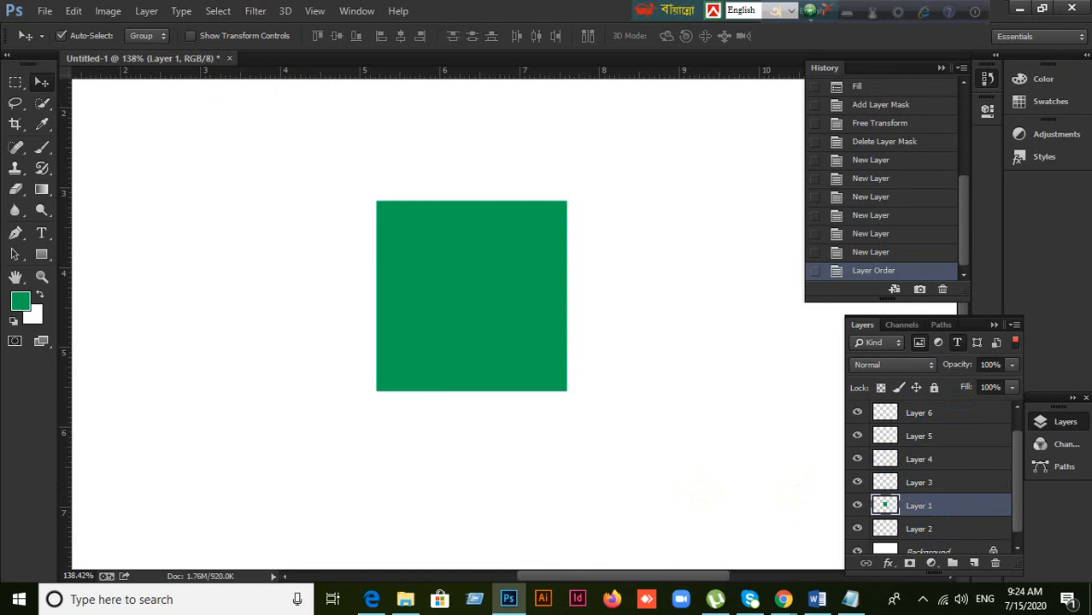
left_click(948, 530)
left_click_drag(944, 507, 937, 531)
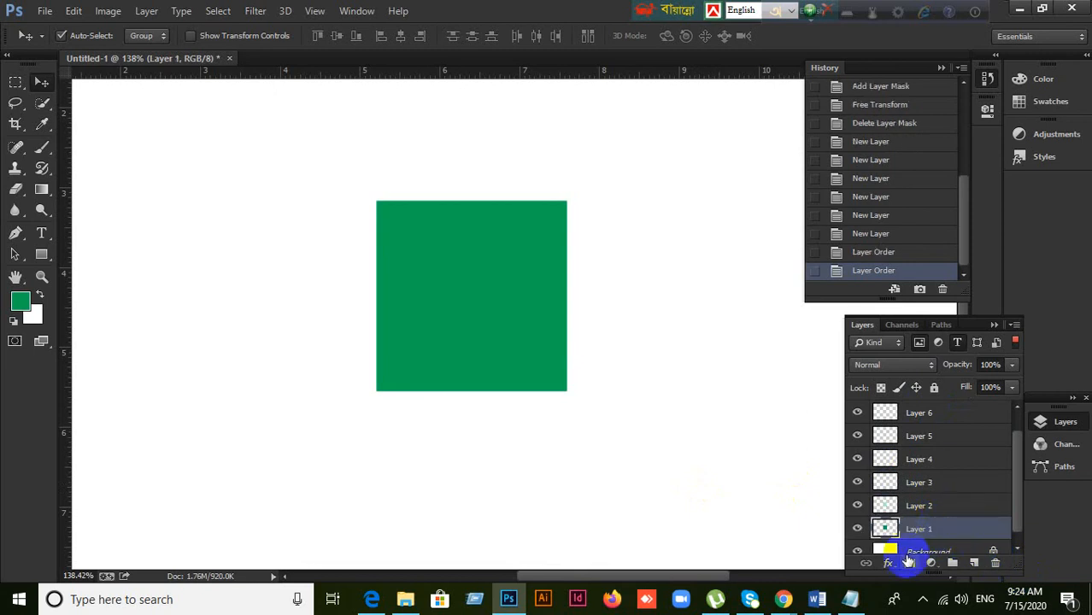
Step: On Layer 2, draw a small rectangular marquee left of the green square, fill it with purple, and deselect it
left_click(924, 507)
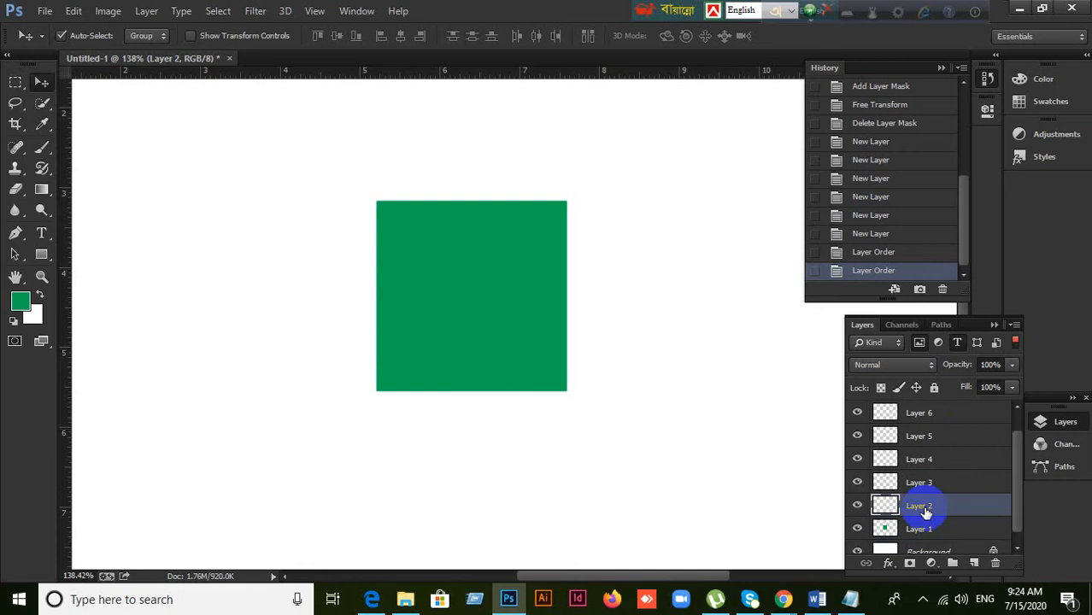
left_click(14, 84)
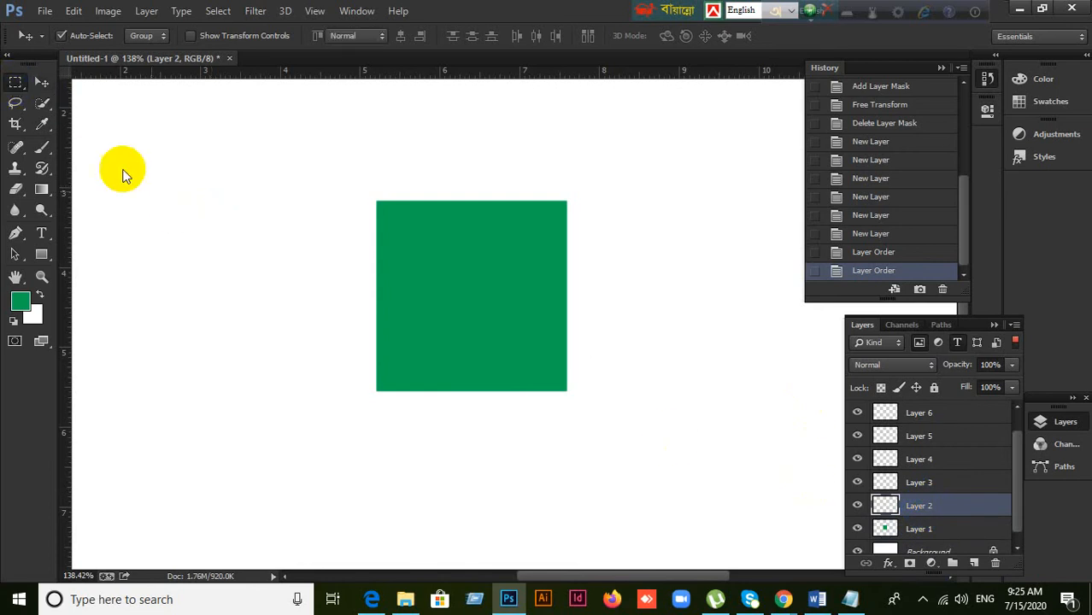
left_click_drag(182, 180, 258, 268)
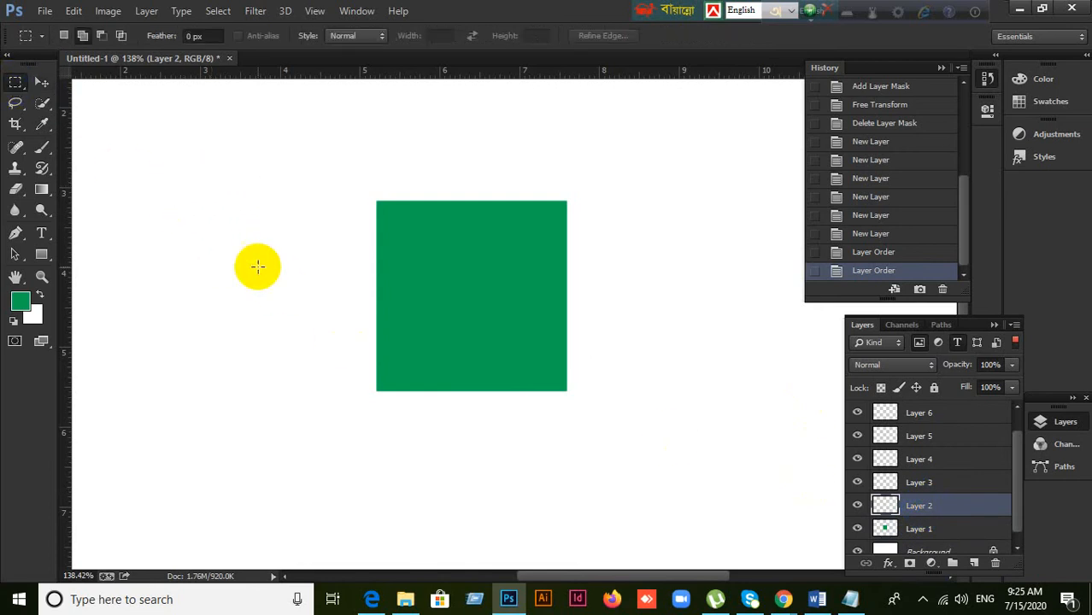
left_click(1033, 104)
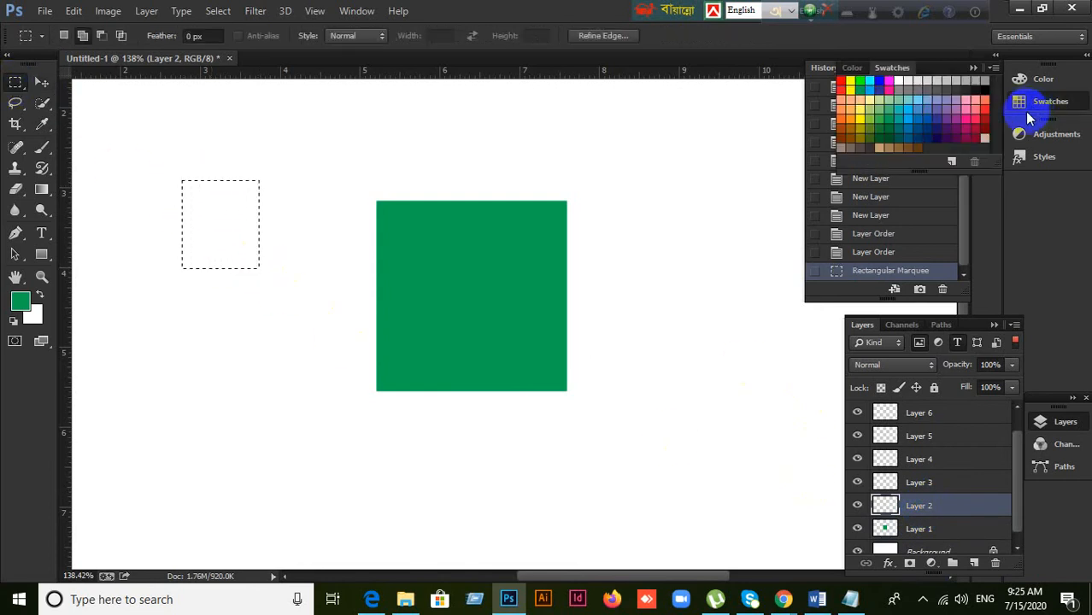
left_click(726, 198)
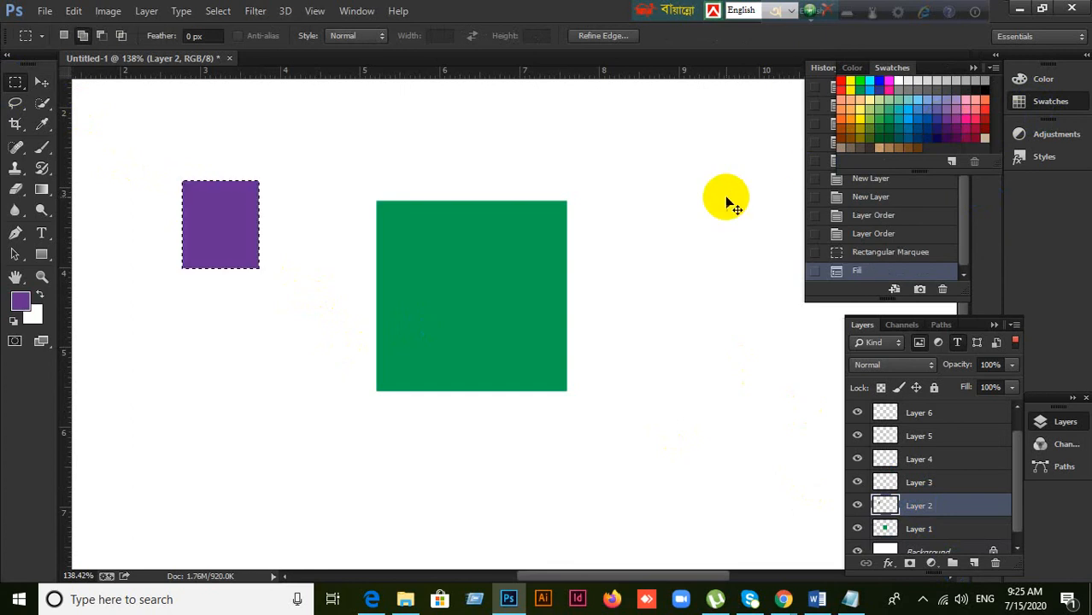
key("ctrl+d")
Step: On Layer 2, draw a small upright rectangular marquee up and right of the green square and fill it with light yellow
left_click_drag(649, 138, 700, 228)
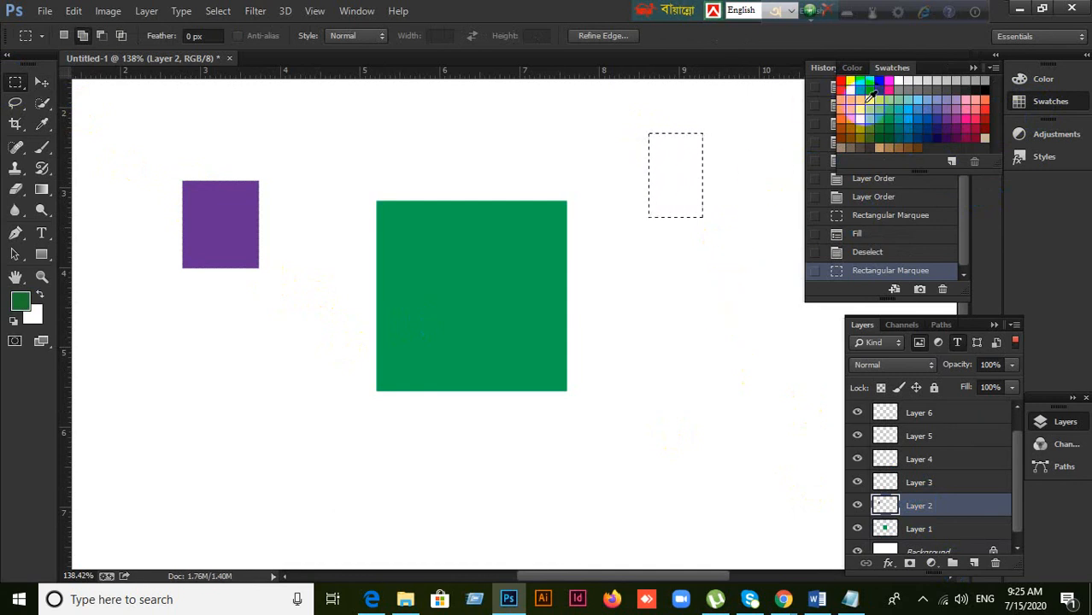
left_click(859, 103)
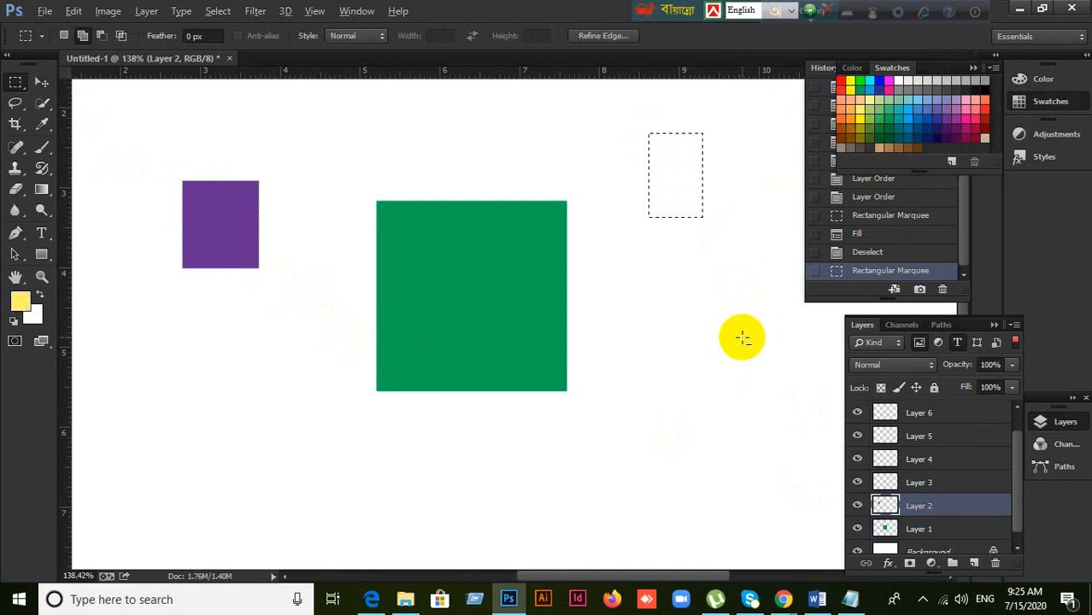
key("alt+BackSpace")
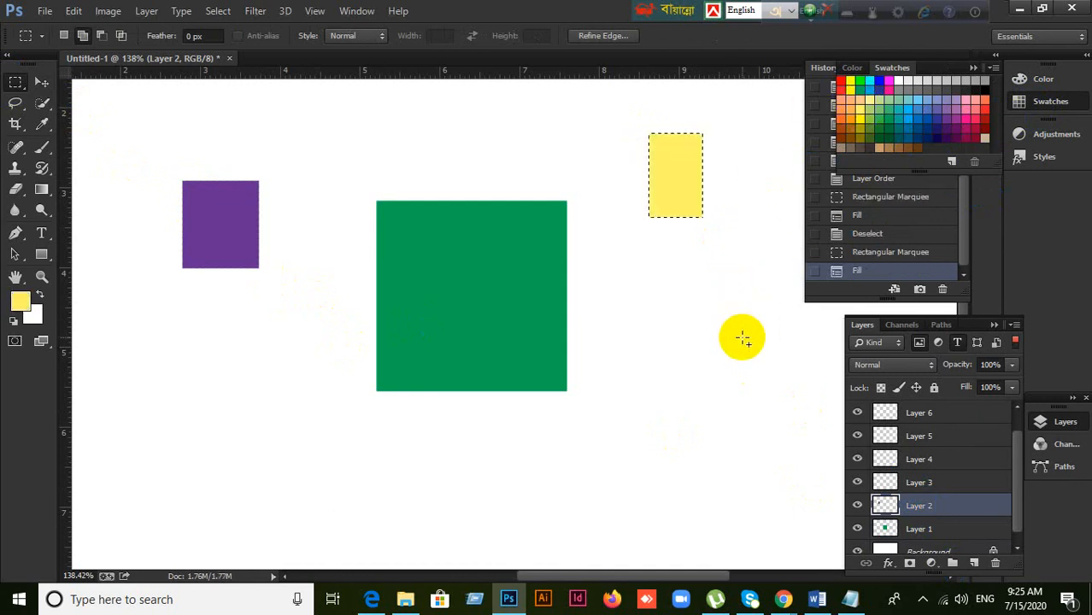
Step: Undo the light yellow fill on Layer 2 together with its rectangular marquee
left_click(855, 507)
left_click(855, 507)
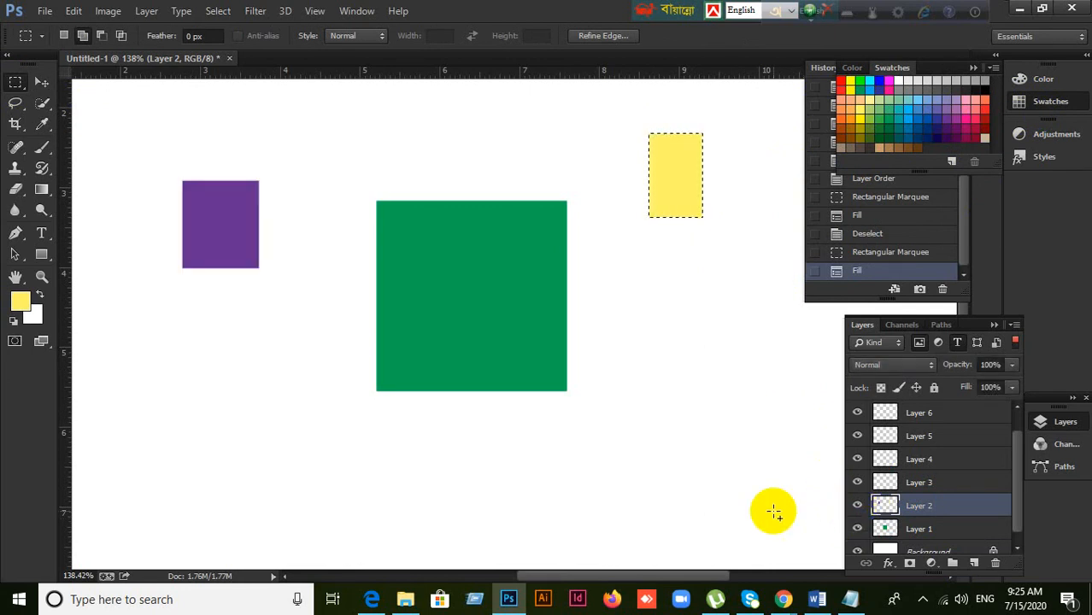
key("ctrl+alt+z")
key("ctrl+alt+z")
key("ctrl+alt+z")
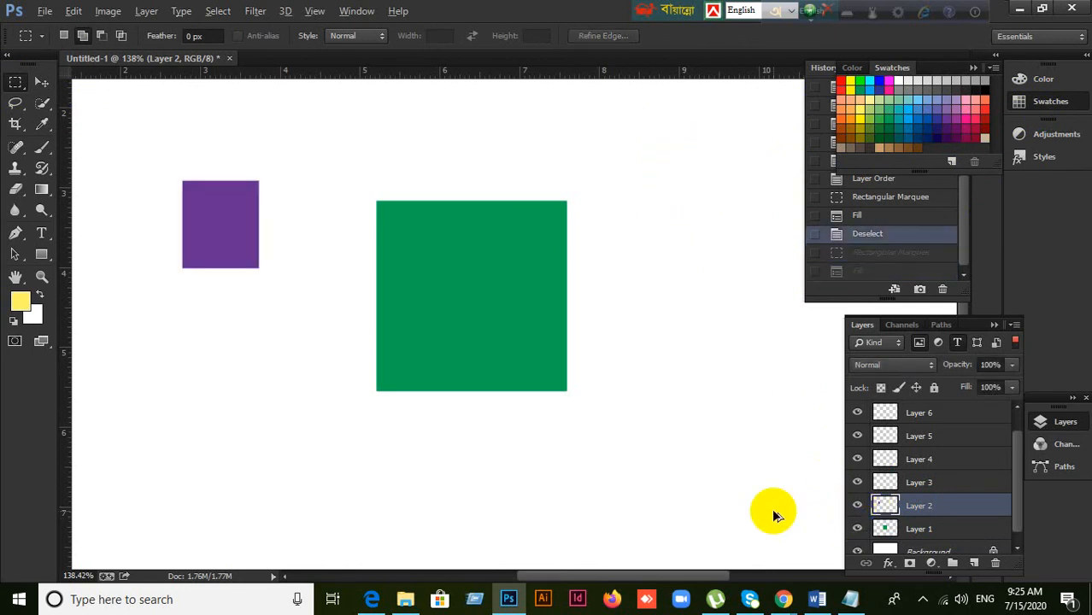
Step: Deselect the purple rectangle, move the green square straight up and move the purple rectangle slightly up beside it
left_click(41, 83)
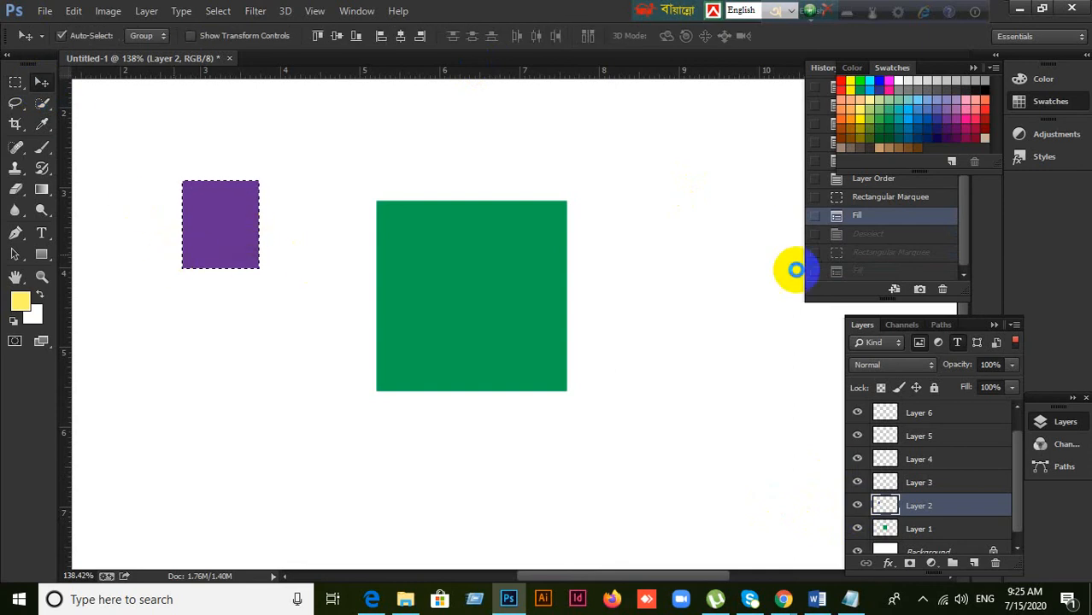
key("ctrl+s")
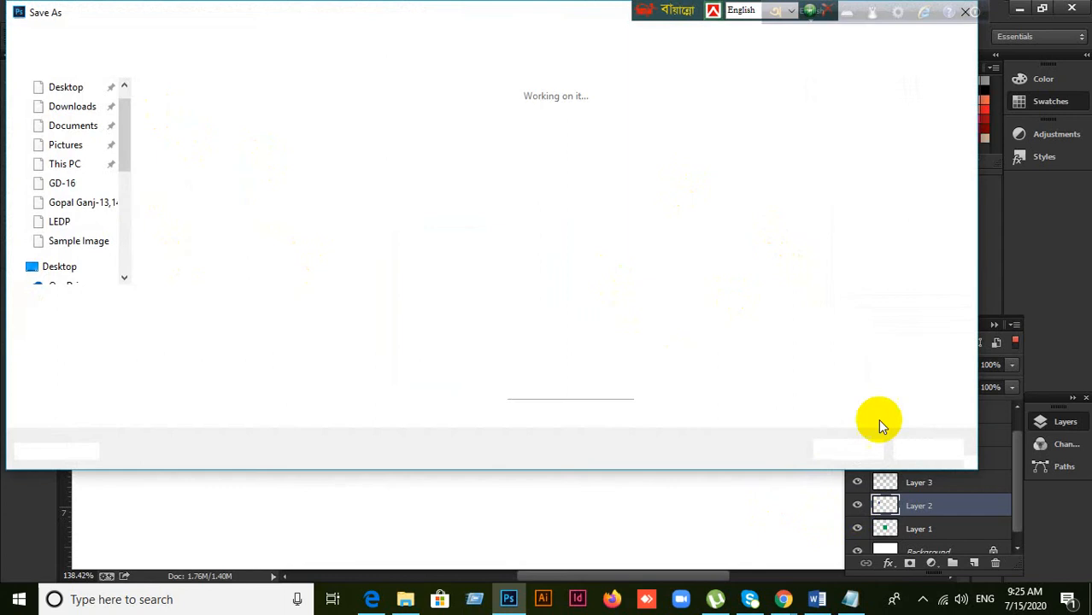
left_click(922, 448)
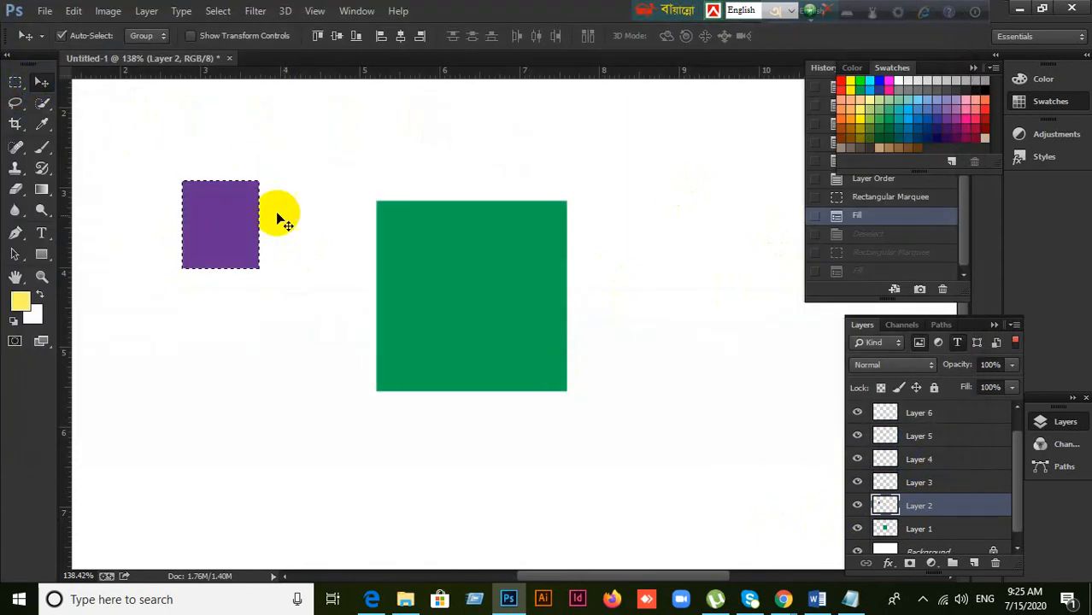
key("ctrl+d")
left_click_drag(482, 274, 482, 212)
left_click(230, 208)
left_click_drag(230, 210, 240, 168)
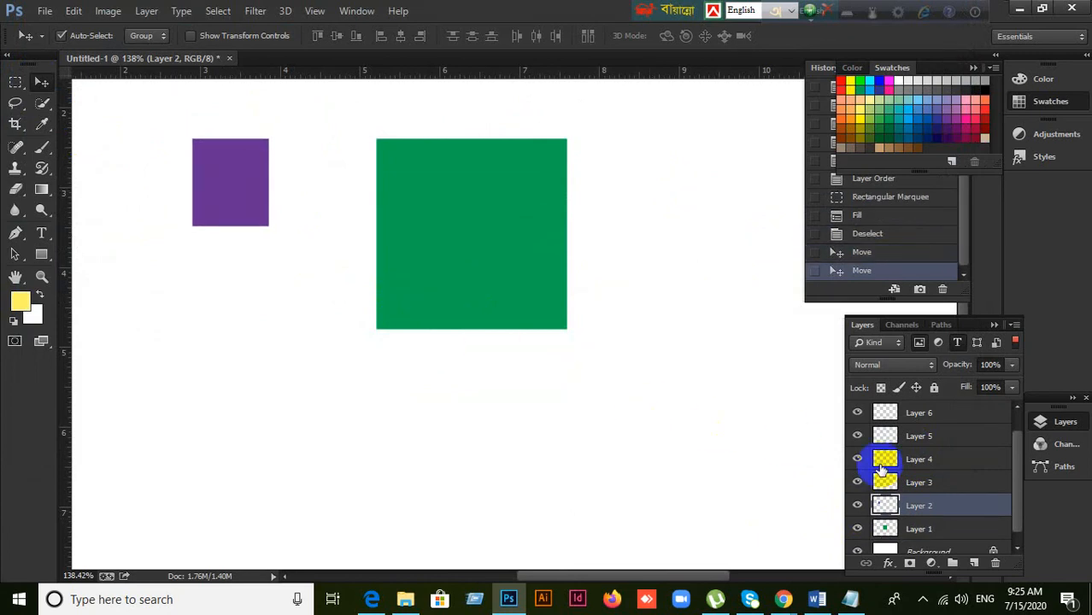
Step: On Layer 3, draw a small circular marquee below the purple rectangle, fill it with light blue, and deselect it
left_click(922, 483)
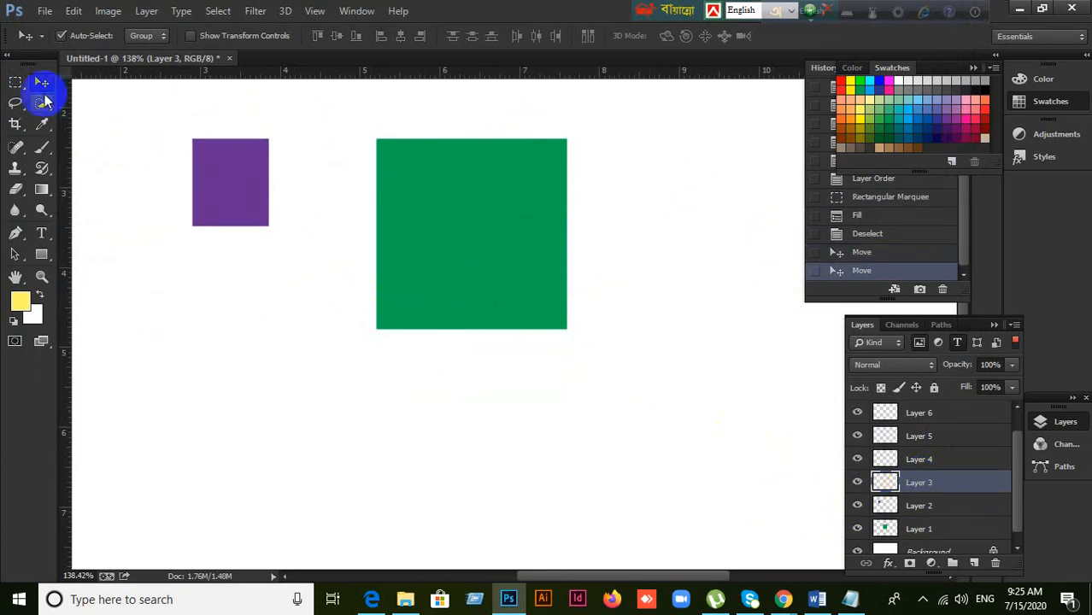
left_click_drag(16, 83, 74, 94)
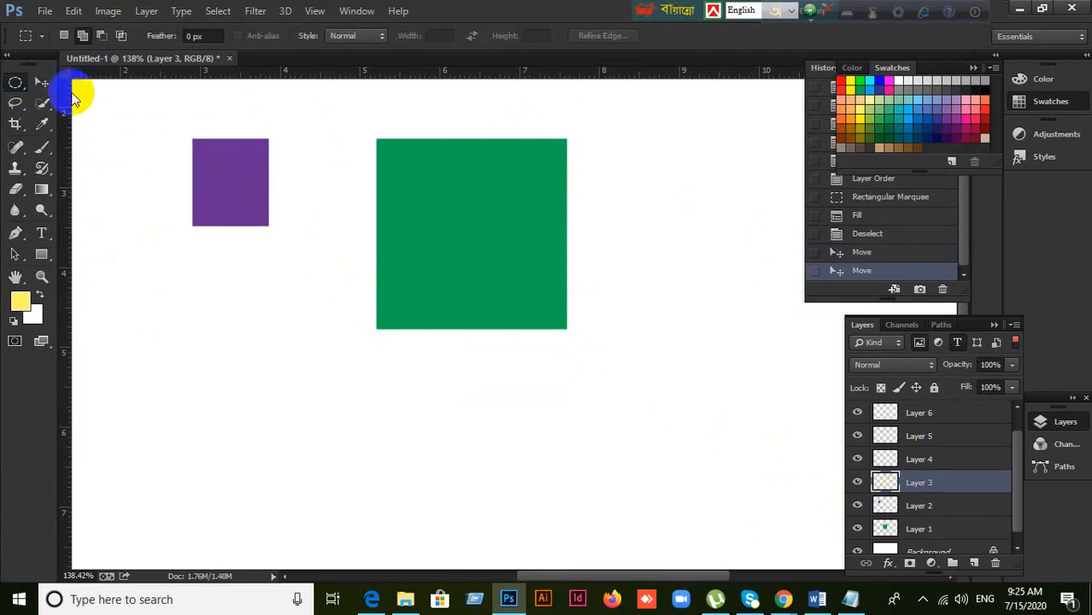
left_click_drag(252, 365, 319, 419)
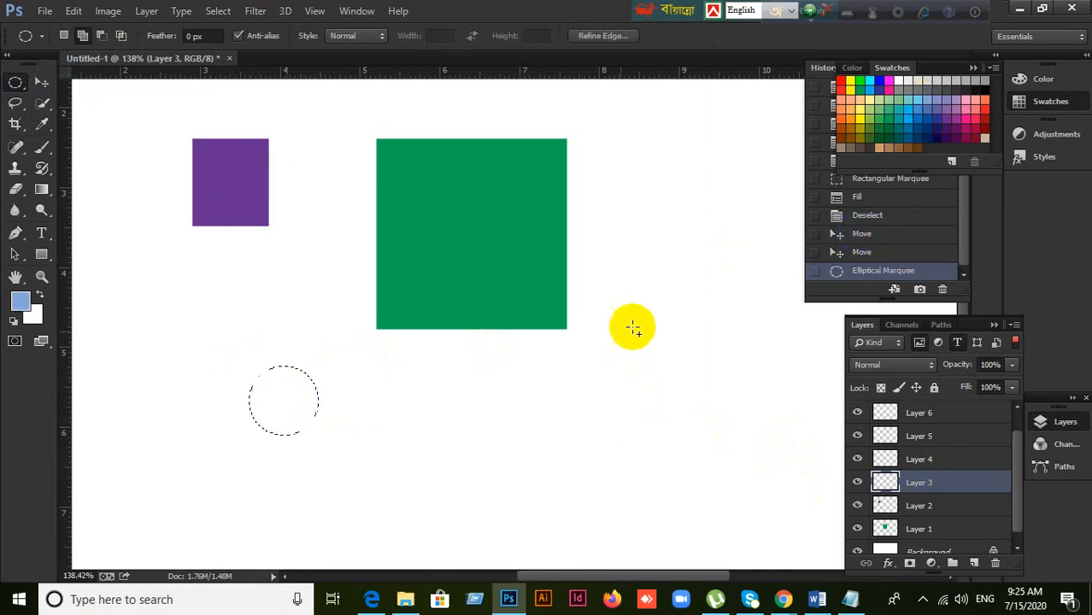
key("alt+BackSpace")
left_click(552, 393)
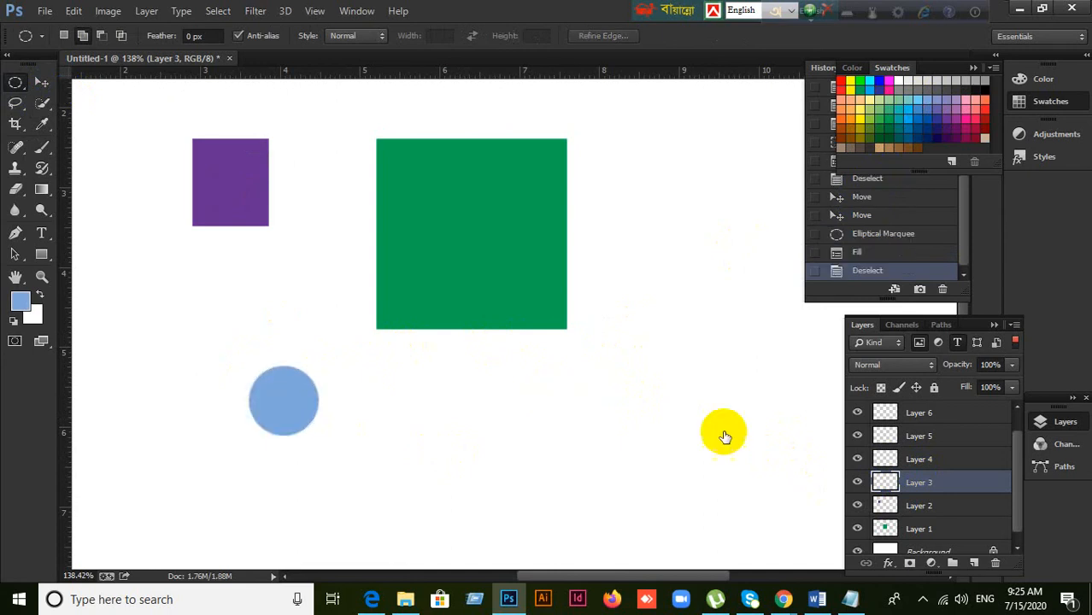
Step: On Layer 4, draw a small rectangular marquee below and right of the green square, fill it with olive, and deselect it
left_click(929, 461)
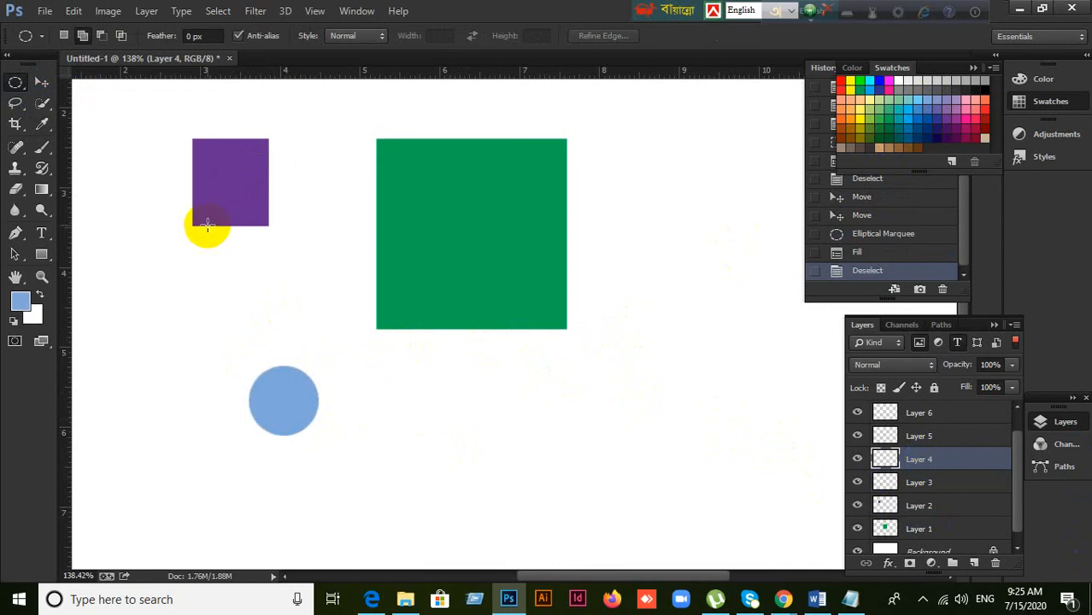
left_click(18, 91)
left_click_drag(12, 87, 67, 89)
left_click_drag(637, 385, 709, 437)
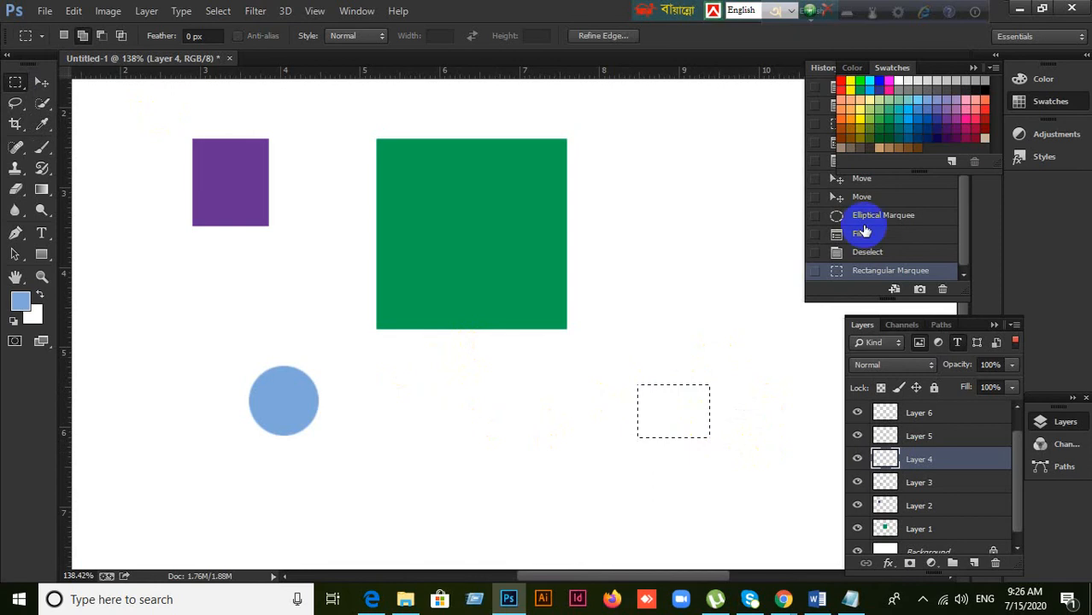
left_click(865, 133)
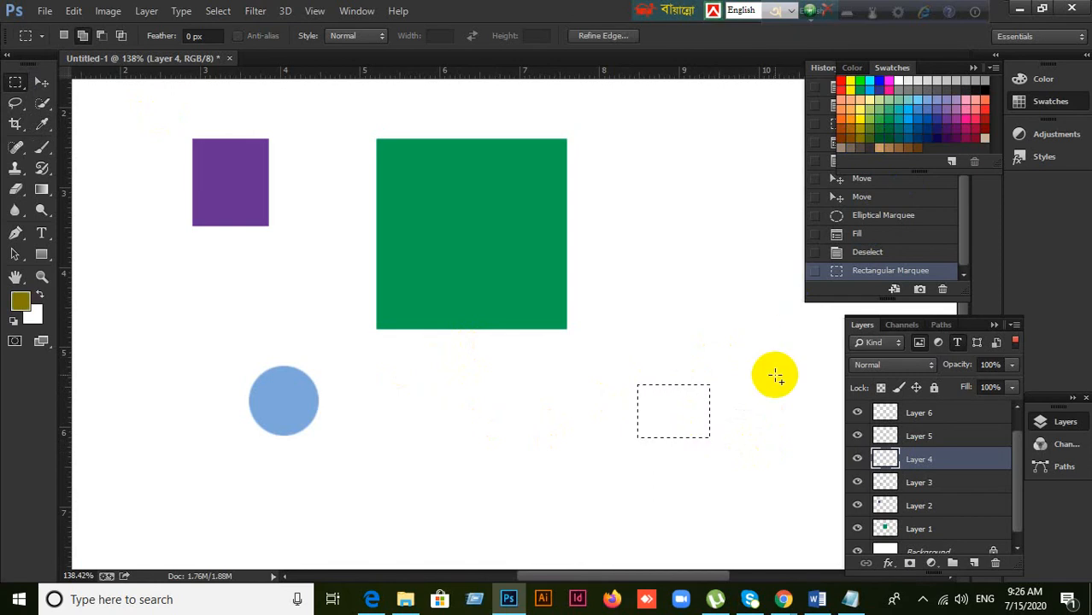
key("alt+BackSpace")
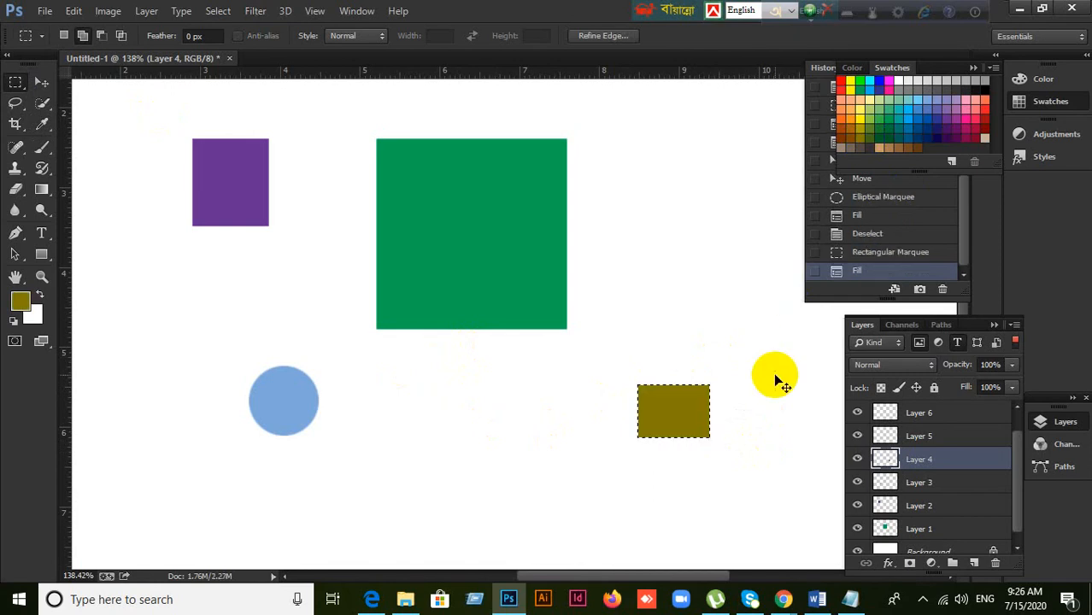
key("ctrl+d")
Step: Move the purple rectangle, olive rectangle and blue circle closer to the green square, and sweep a selection box across all the shapes
left_click(41, 83)
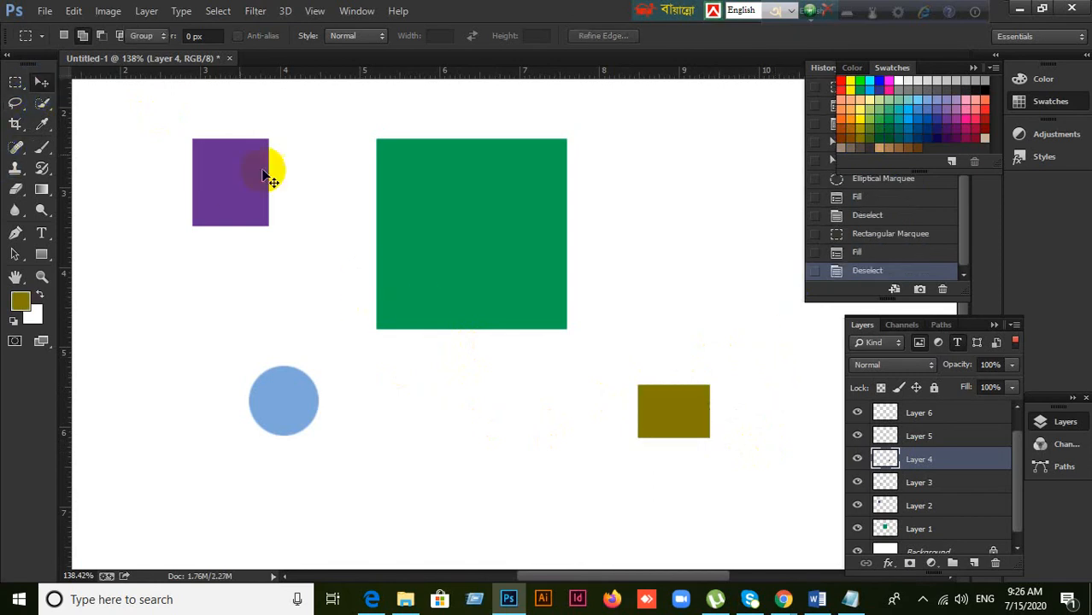
left_click_drag(248, 189, 305, 220)
left_click_drag(679, 429, 522, 410)
left_click_drag(277, 415, 285, 379)
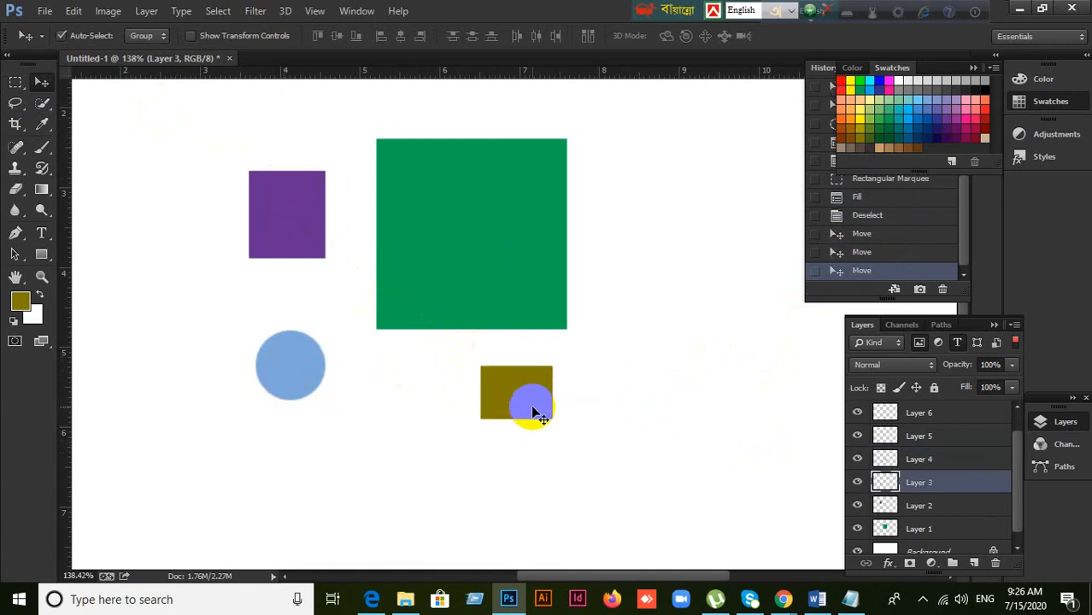
left_click_drag(530, 404, 484, 401)
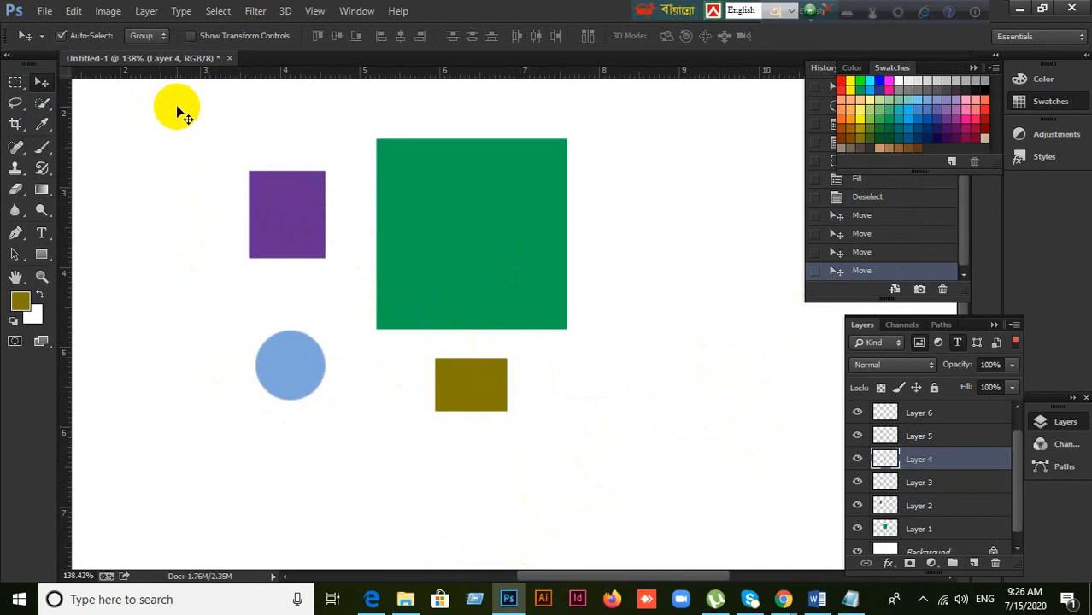
left_click_drag(181, 107, 639, 495)
left_click(663, 437)
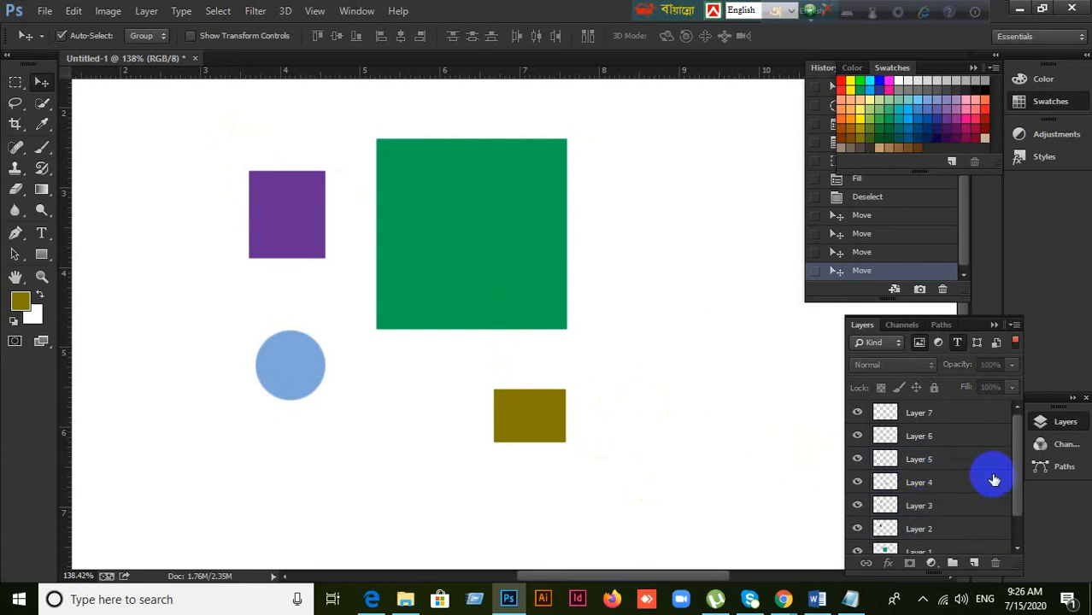
Step: Delete the empty layers from Layer 5 to Layer 7
scroll(991, 478, "down", 1)
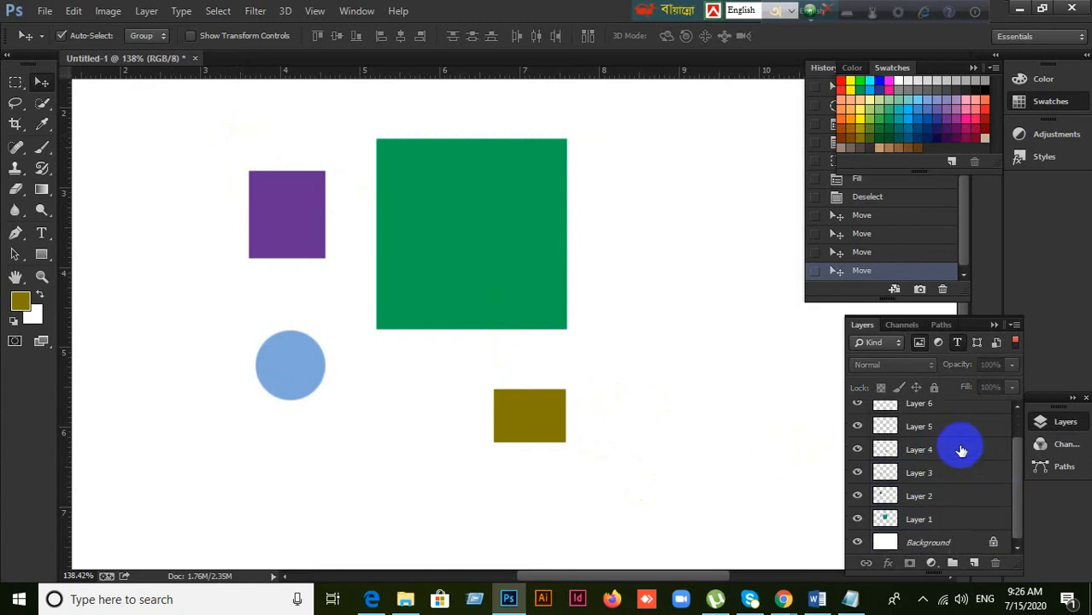
left_click(964, 449)
scroll(948, 462, "up", 3)
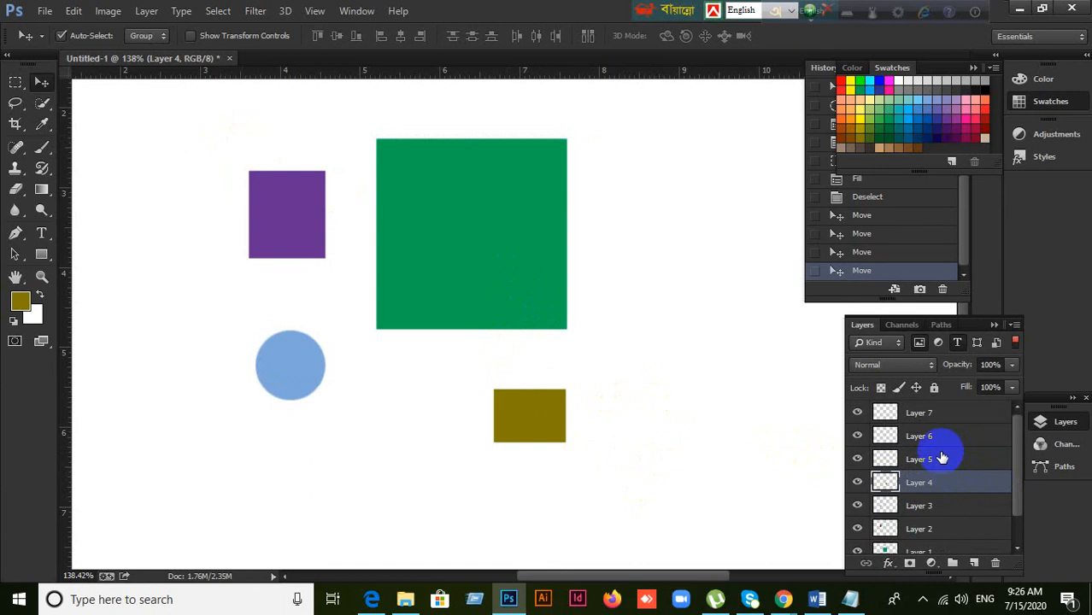
left_click(942, 458)
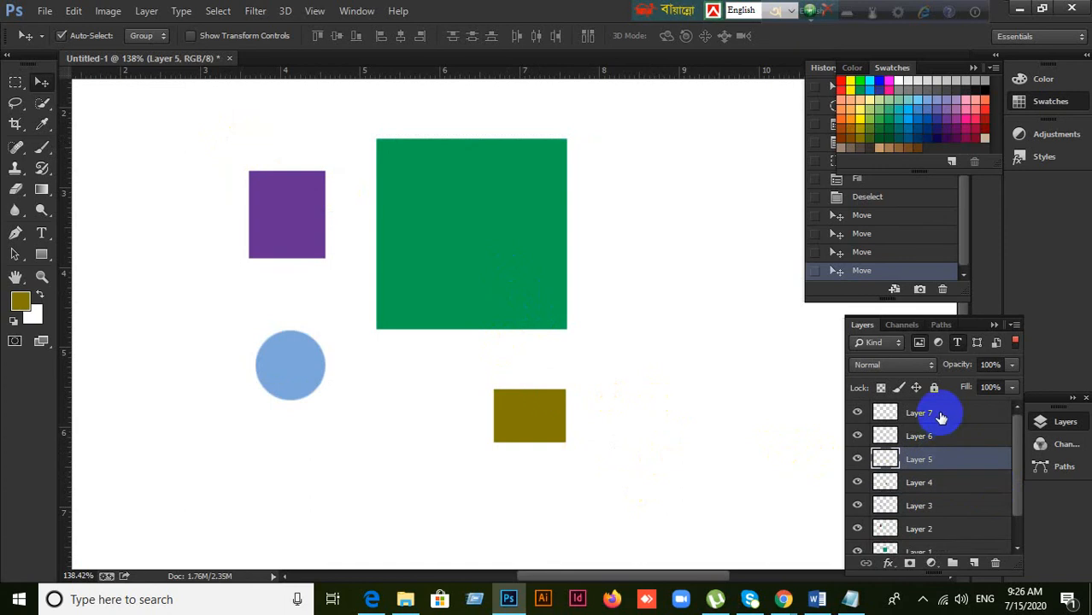
left_click(940, 414, "shift")
key("Delete")
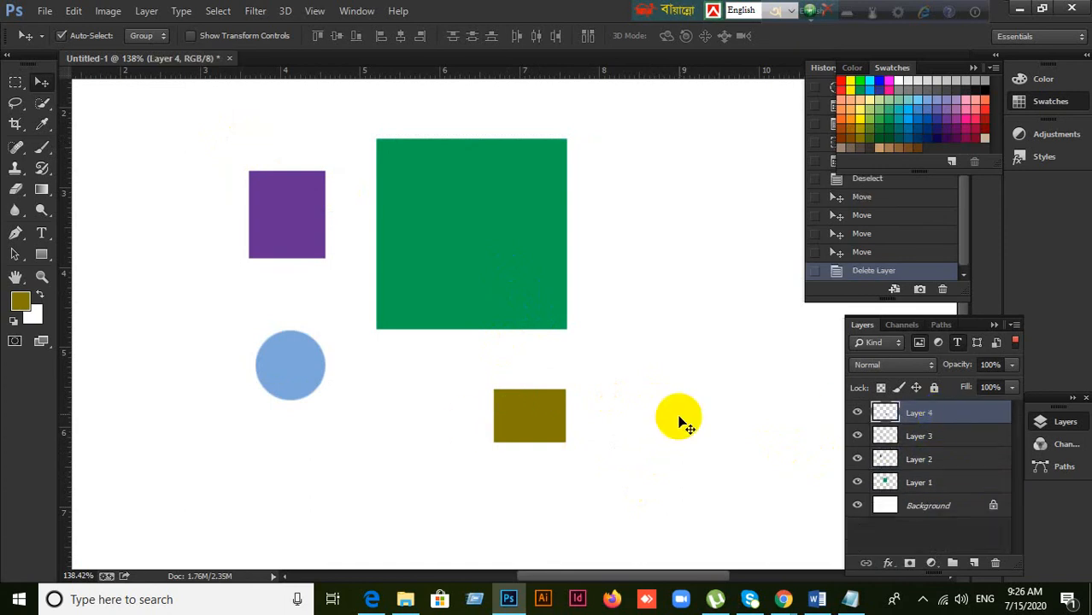
Step: Reposition the green square and the purple rectangle slightly farther apart, and select both together with a selection box on the canvas
left_click(446, 405)
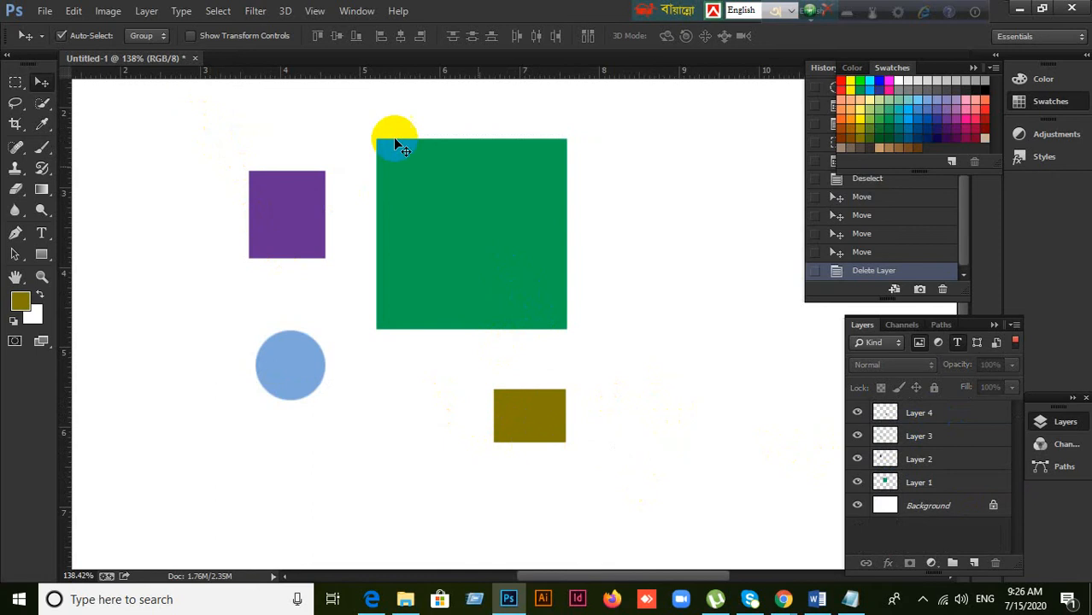
left_click_drag(446, 294, 453, 264)
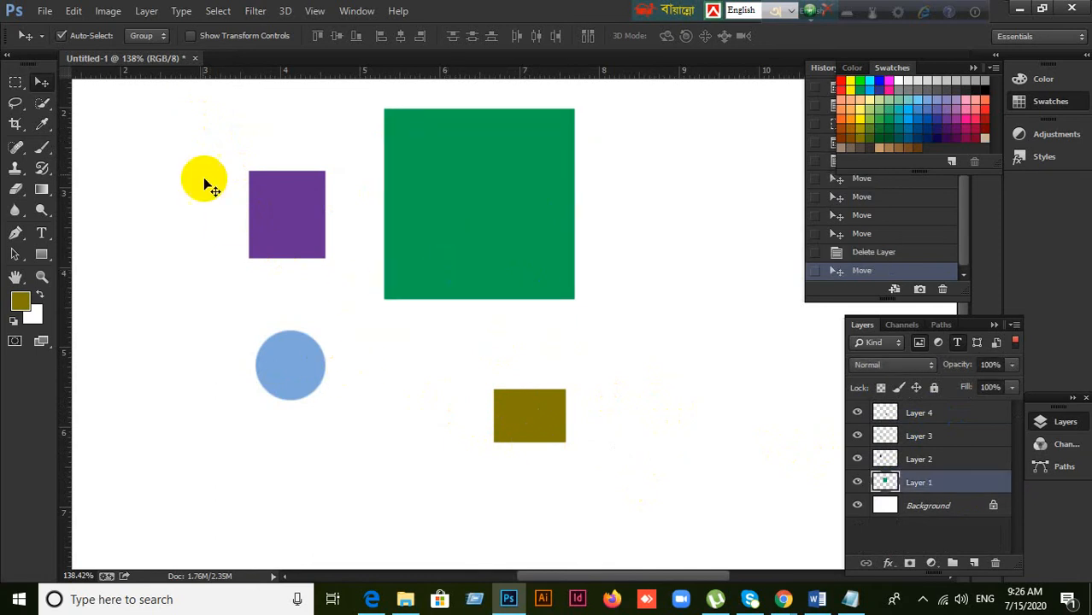
left_click(268, 216)
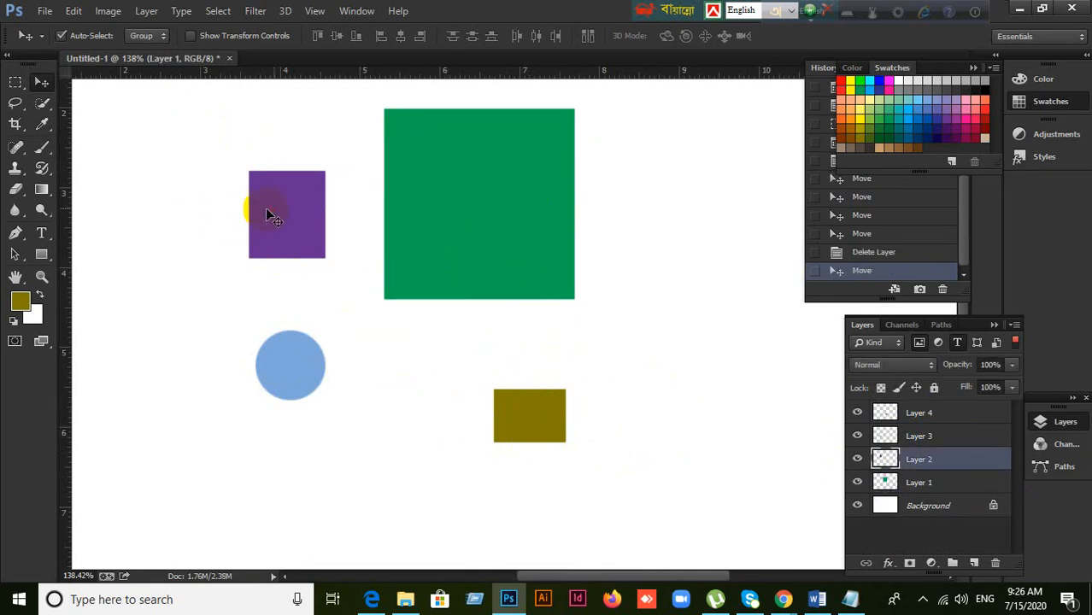
left_click_drag(294, 210, 275, 198)
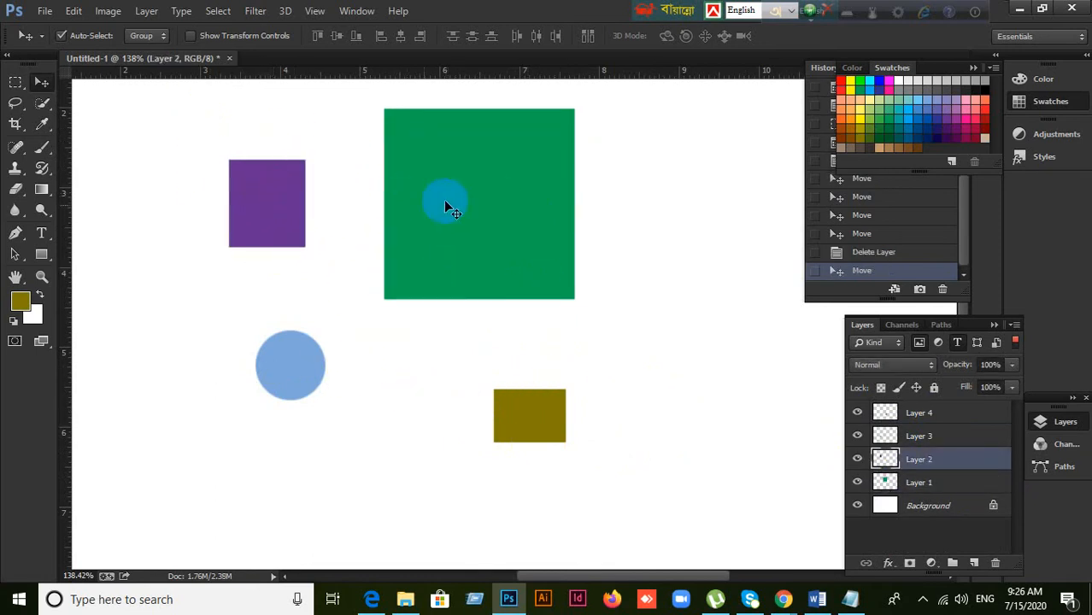
left_click_drag(466, 191, 500, 207)
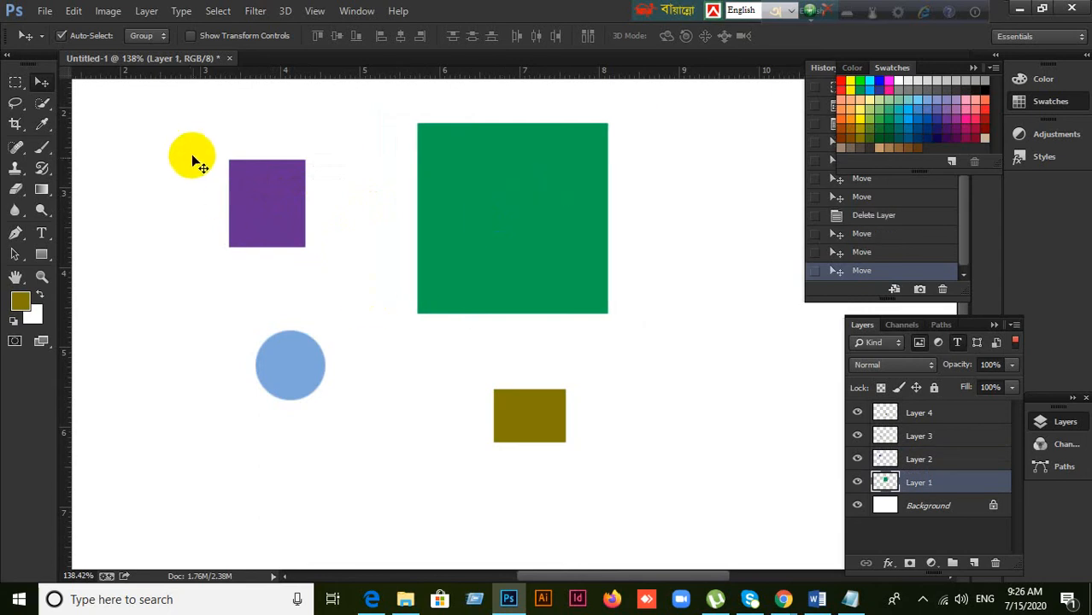
left_click_drag(180, 141, 568, 254)
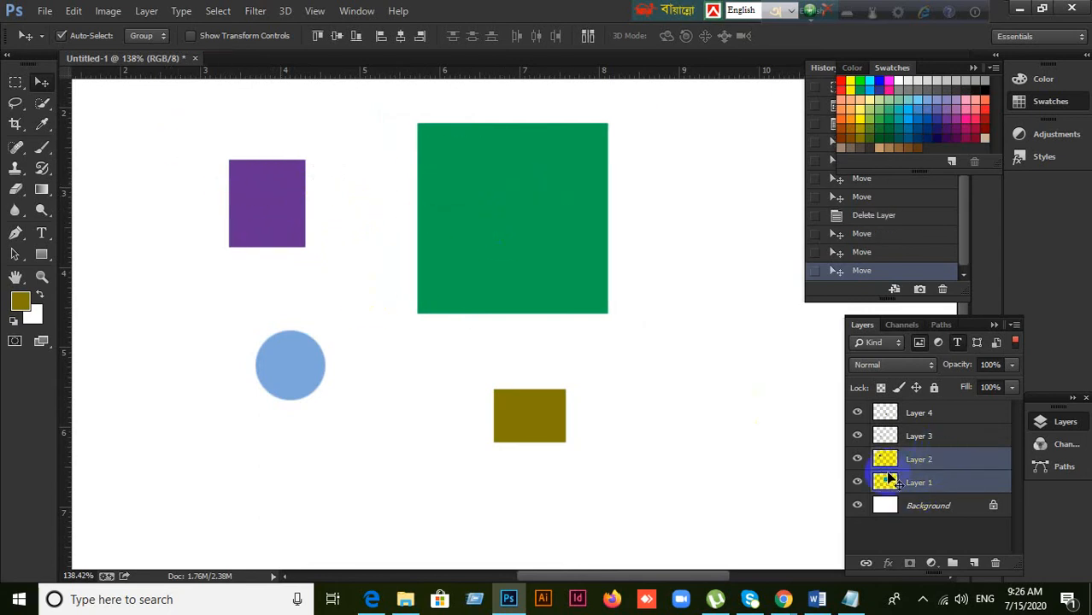
left_click(695, 427)
Step: Move the blue circle down and right toward the olive rectangle, and select both together with a selection box on the canvas
left_click_drag(287, 373, 331, 425)
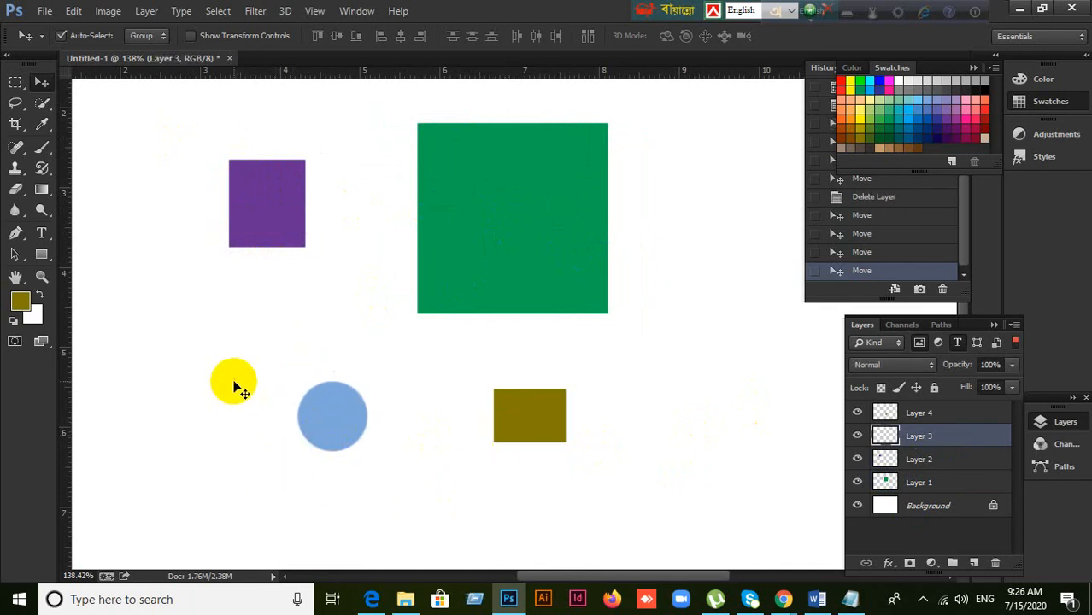
left_click(238, 372)
left_click_drag(240, 369, 602, 510)
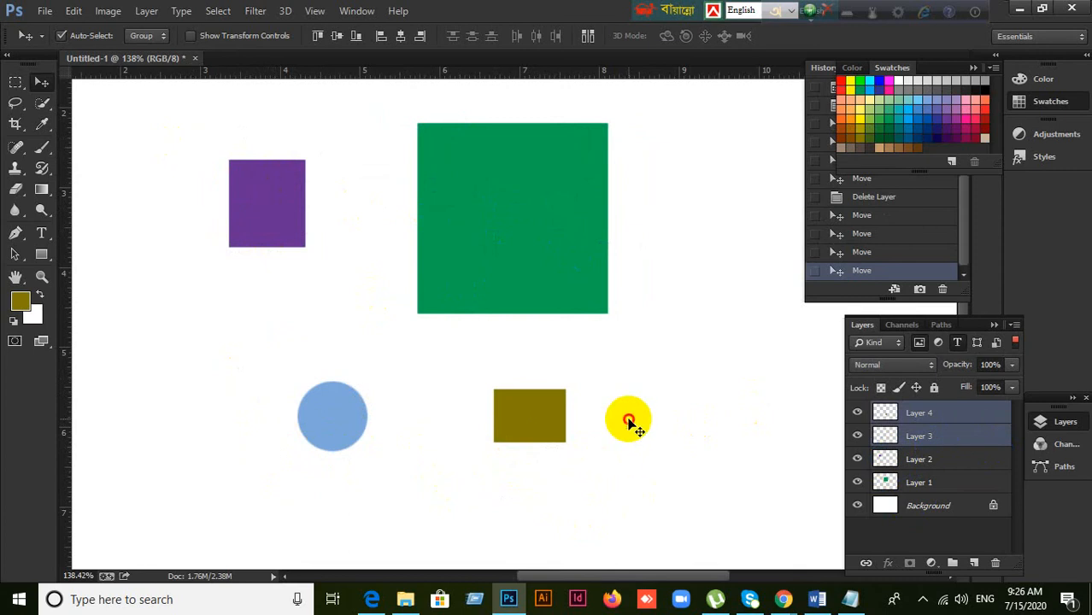
left_click(572, 507)
Step: Select Layer 1 through Layer 4 together with a selection box around all four shapes, and clear the layer selection
left_click_drag(455, 435, 270, 180)
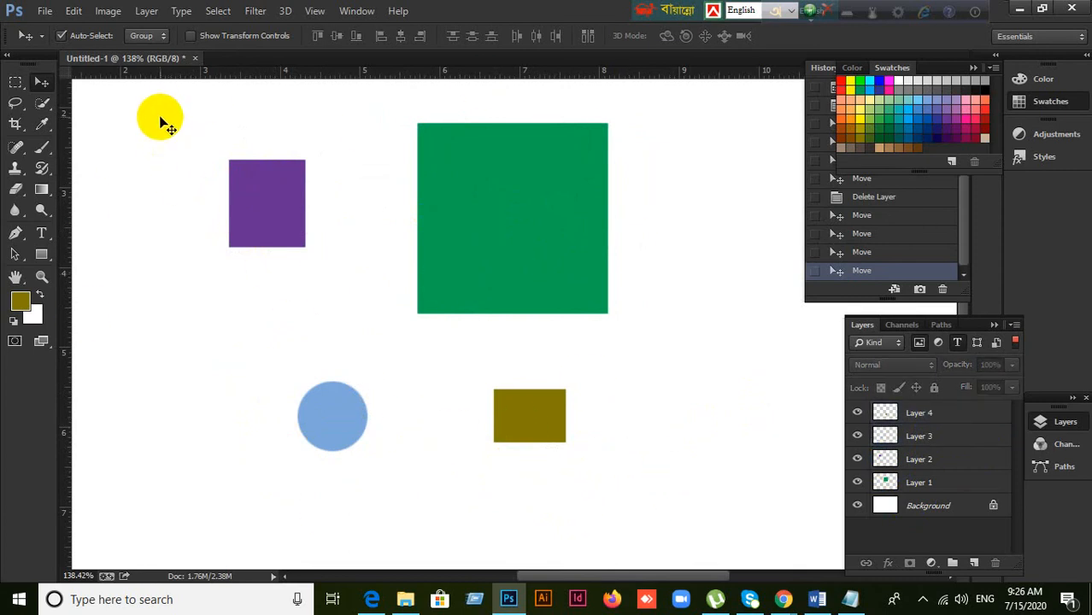
left_click(352, 250)
left_click(557, 228)
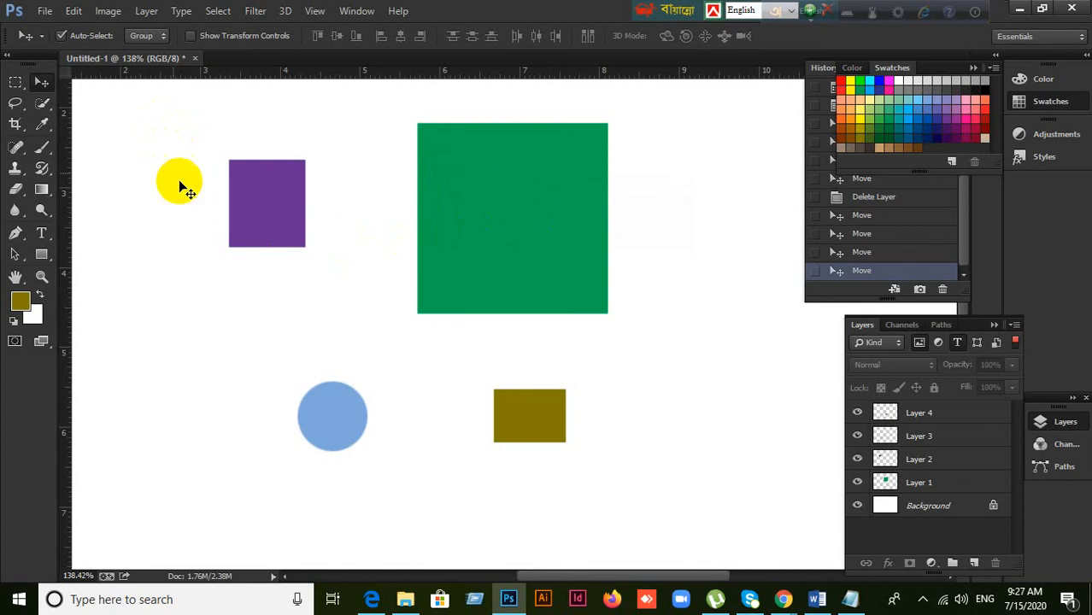
left_click_drag(144, 154, 663, 492)
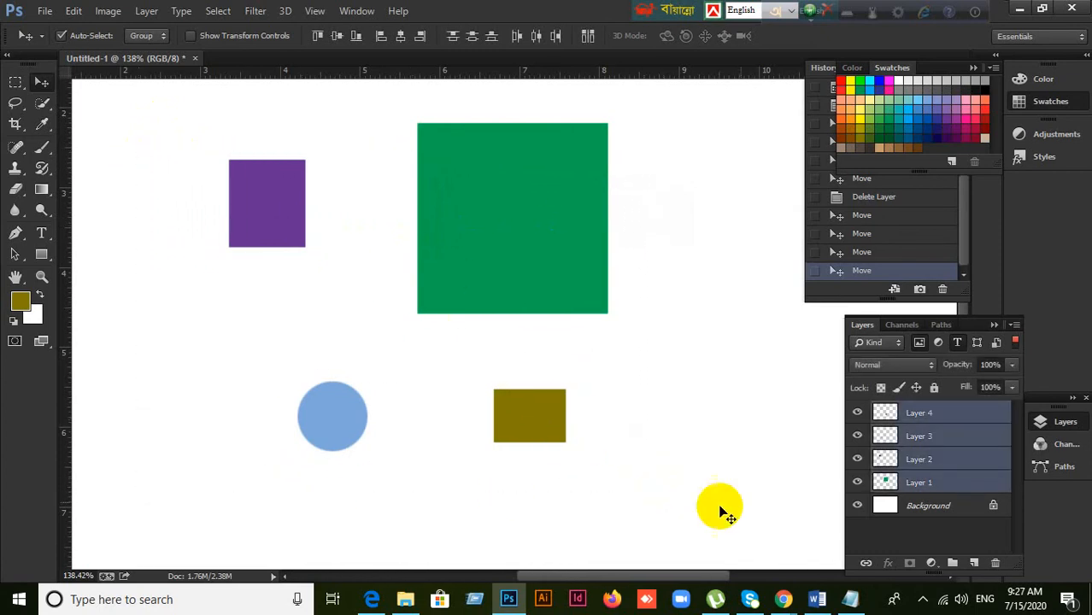
left_click(776, 466)
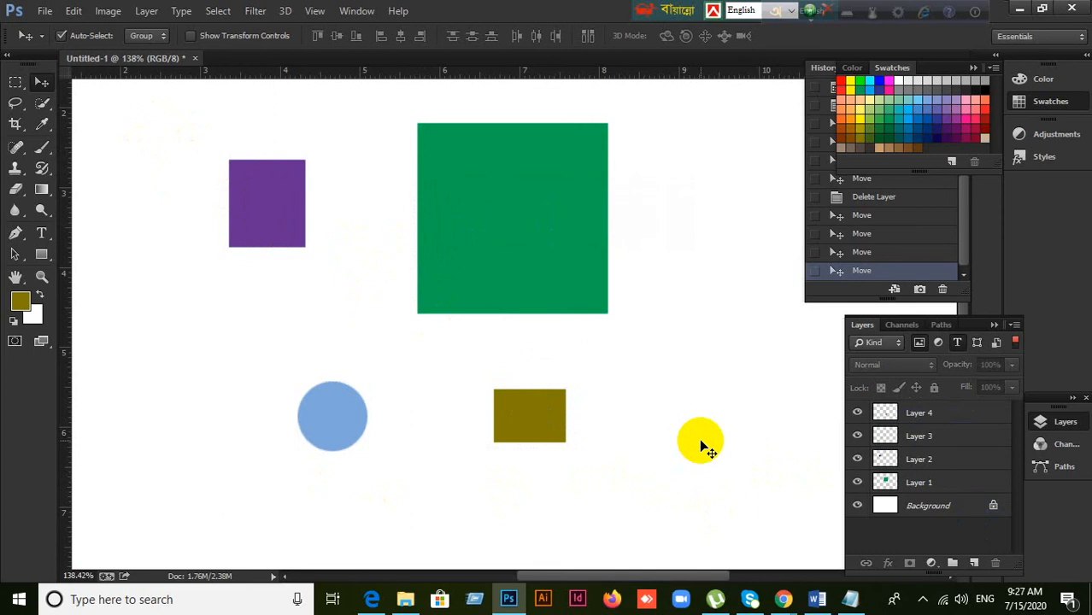
Step: Switch to the LEDP-Graphic Design course outline PDF in Microsoft Edge
left_click(371, 600)
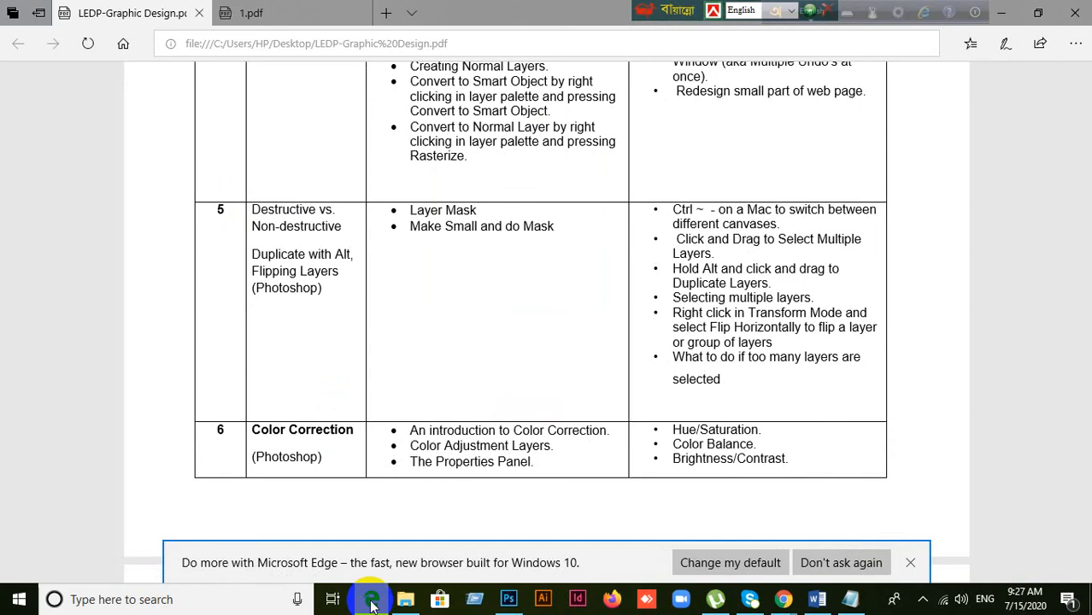
Step: Switch to Photoshop, and try to box-select the shapes with Auto-Select off and no layer selected
left_click(371, 601)
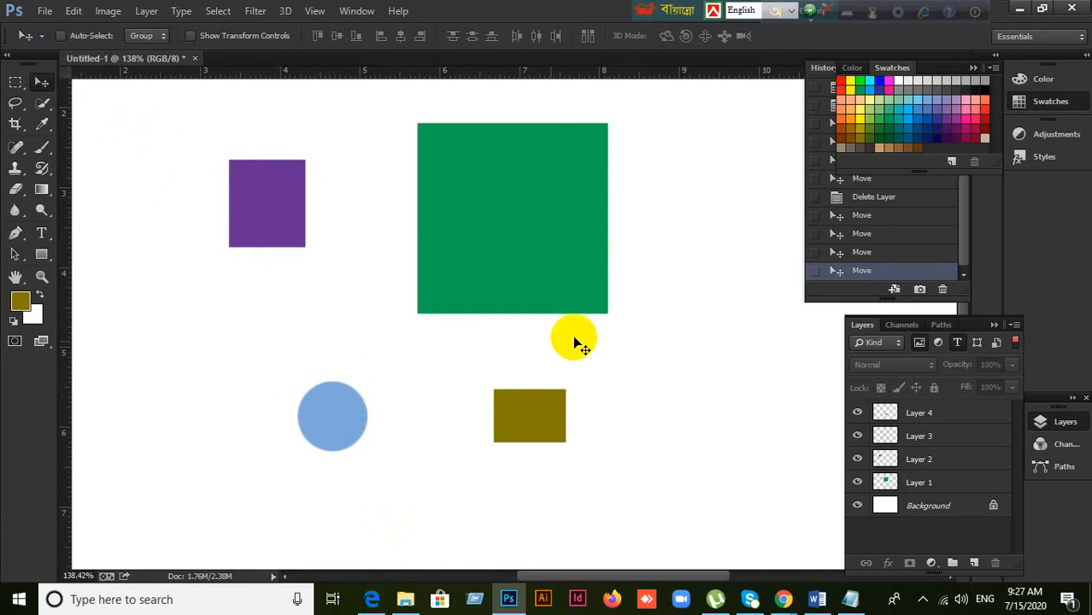
left_click(170, 124)
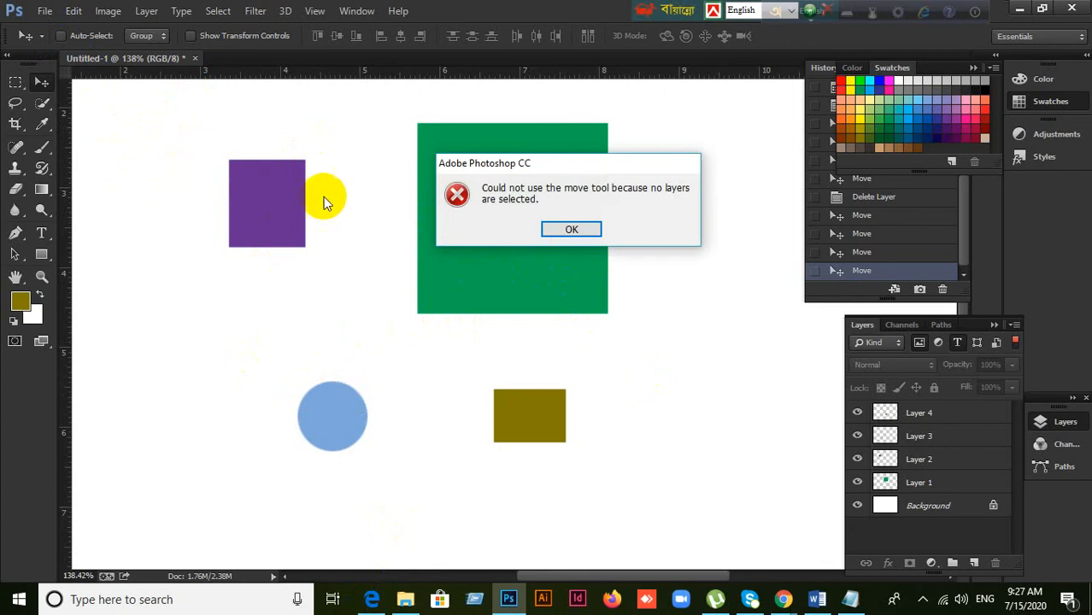
left_click(571, 232)
left_click(187, 129)
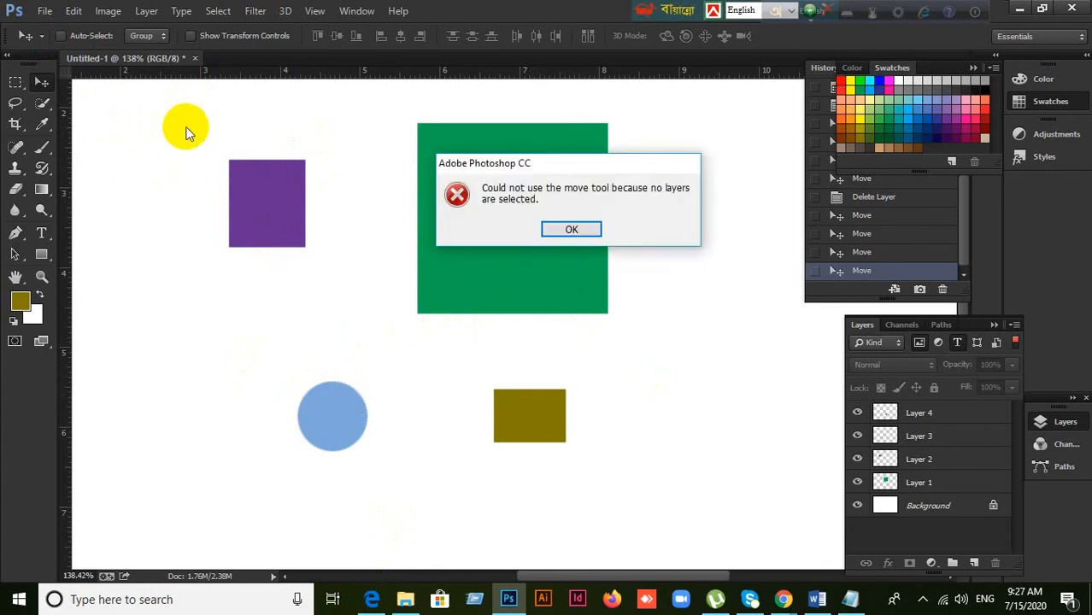
left_click(559, 229)
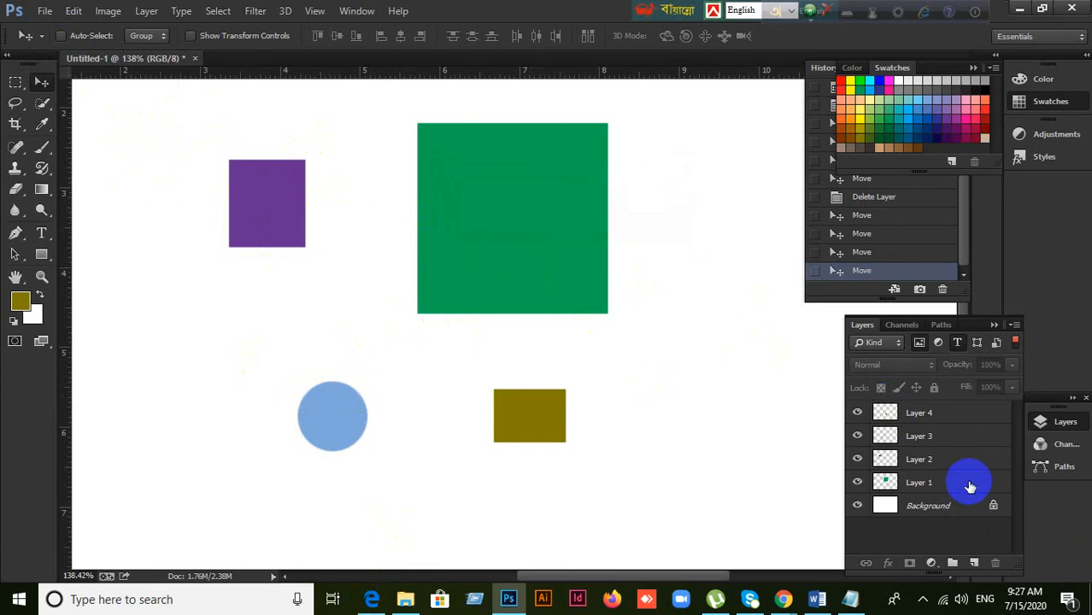
Step: Select Layer 1 and move the green square down and to the right with Auto-Select off
scroll(970, 486, "up", 1)
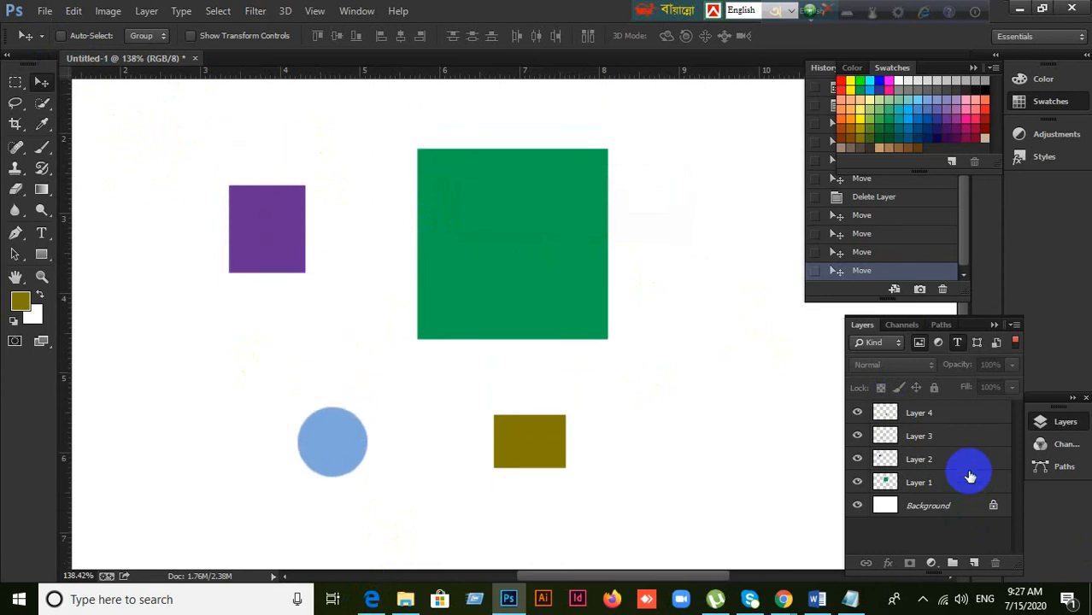
left_click(969, 477)
left_click(935, 456)
left_click(921, 446)
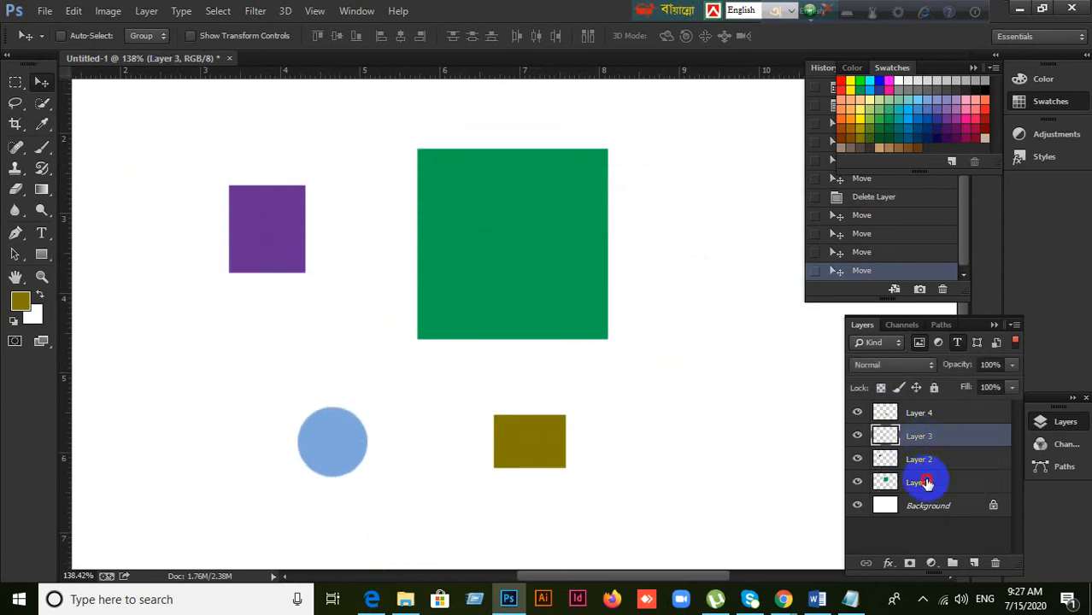
left_click(923, 482)
left_click_drag(227, 218, 218, 198)
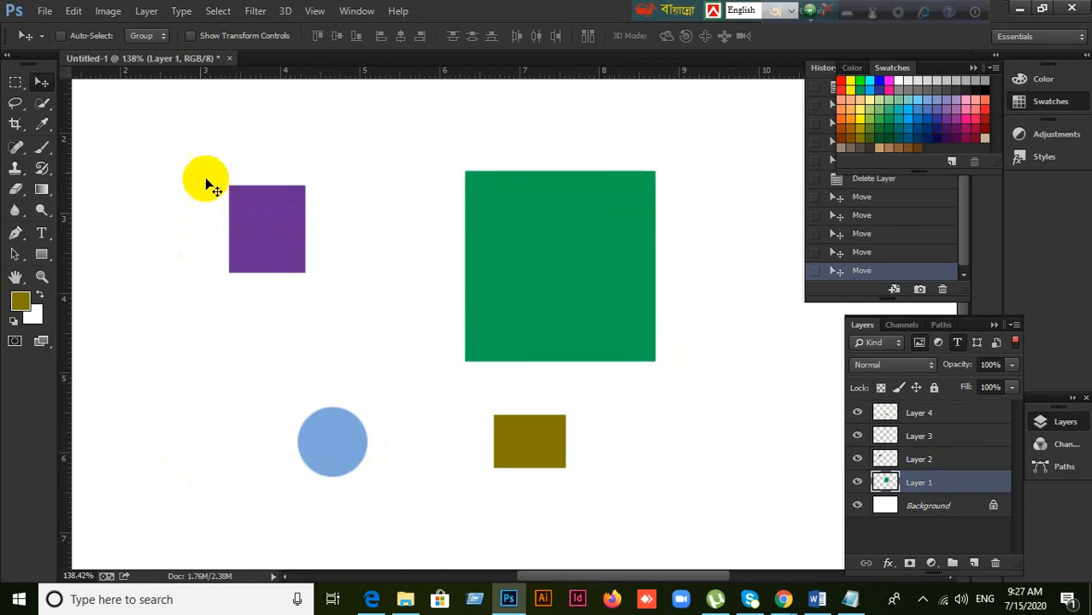
mouse_move(190, 158)
left_mouse_down()
mouse_move(234, 189)
mouse_move(172, 156)
mouse_move(220, 175)
mouse_move(184, 159)
left_mouse_up()
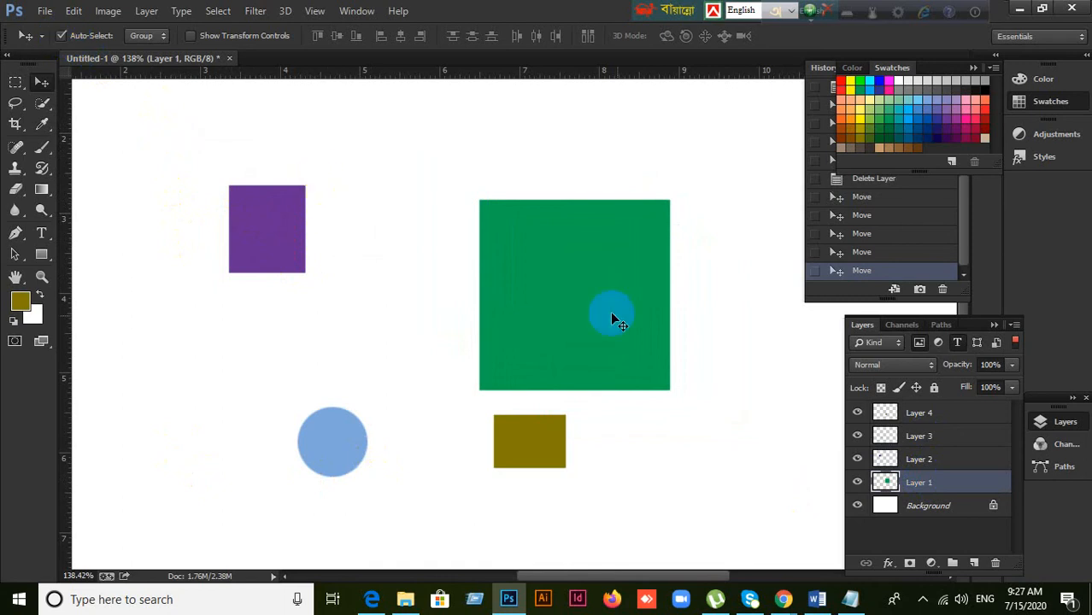
Step: Turn on Auto-Select, move the green square up and to the left, and select all four shapes with a selection box
left_click_drag(611, 317, 557, 242)
left_click_drag(168, 121, 606, 475)
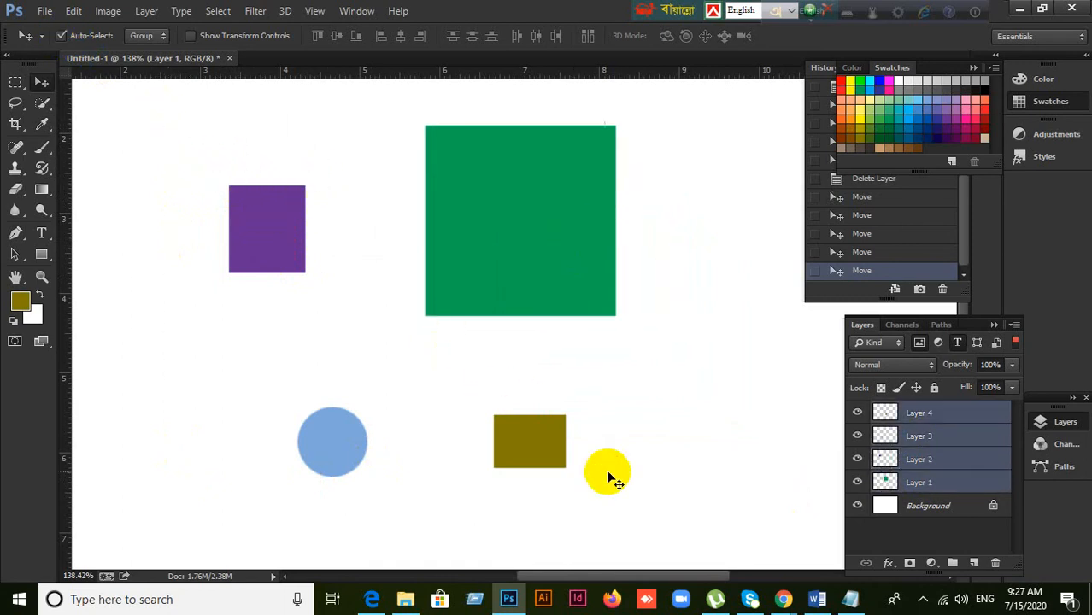
left_click(974, 481)
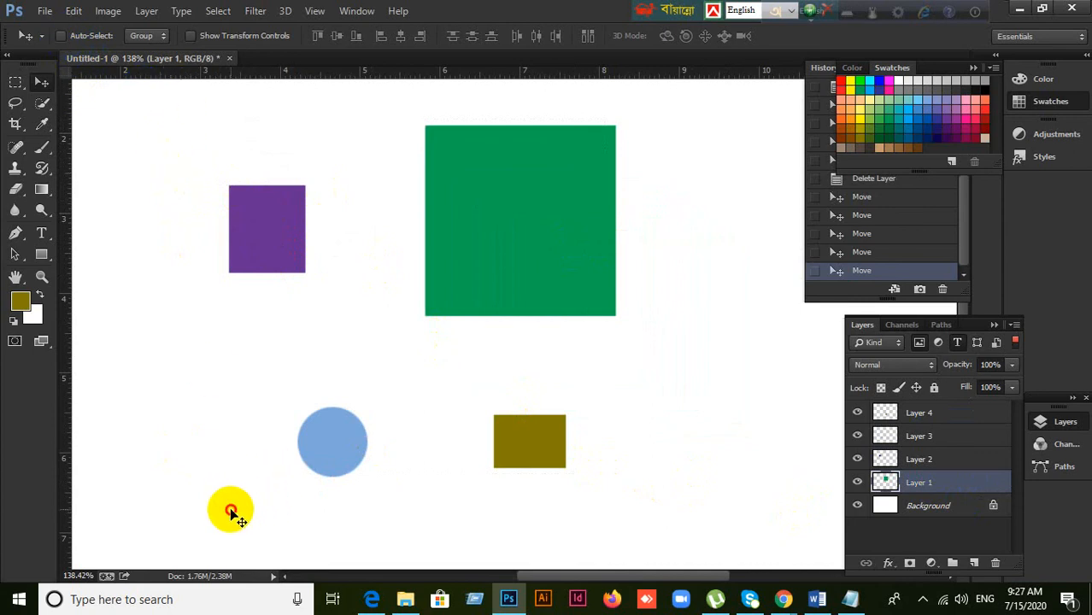
Step: Nudge the green square slightly upward with Auto-Select off, and select the shape layers one at a time, ending on Layer 1
left_click_drag(231, 509, 238, 486)
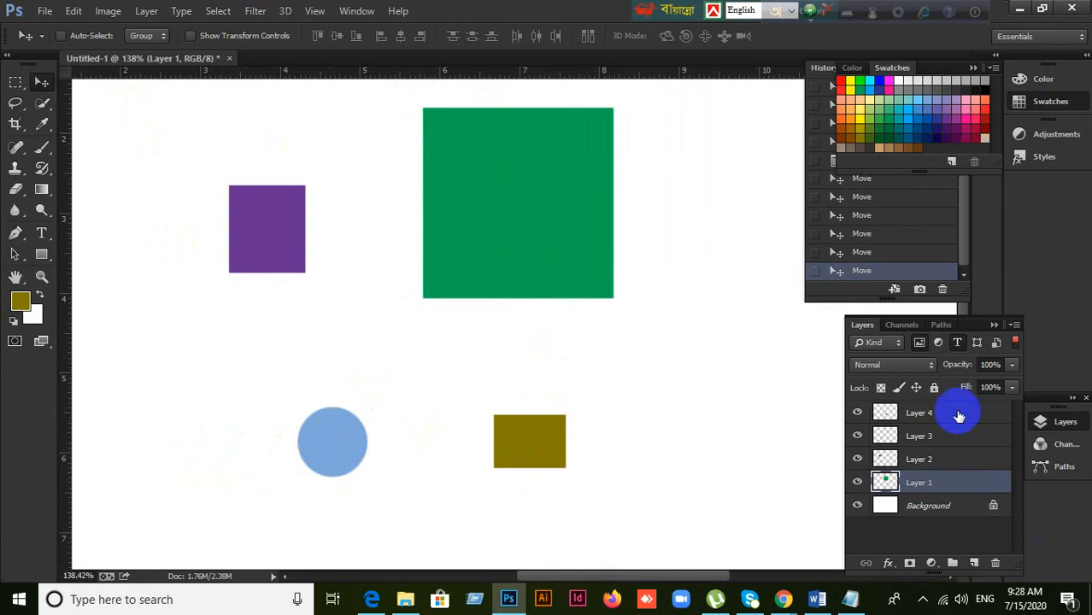
scroll(965, 446, "up", 1)
scroll(965, 460, "down", 1)
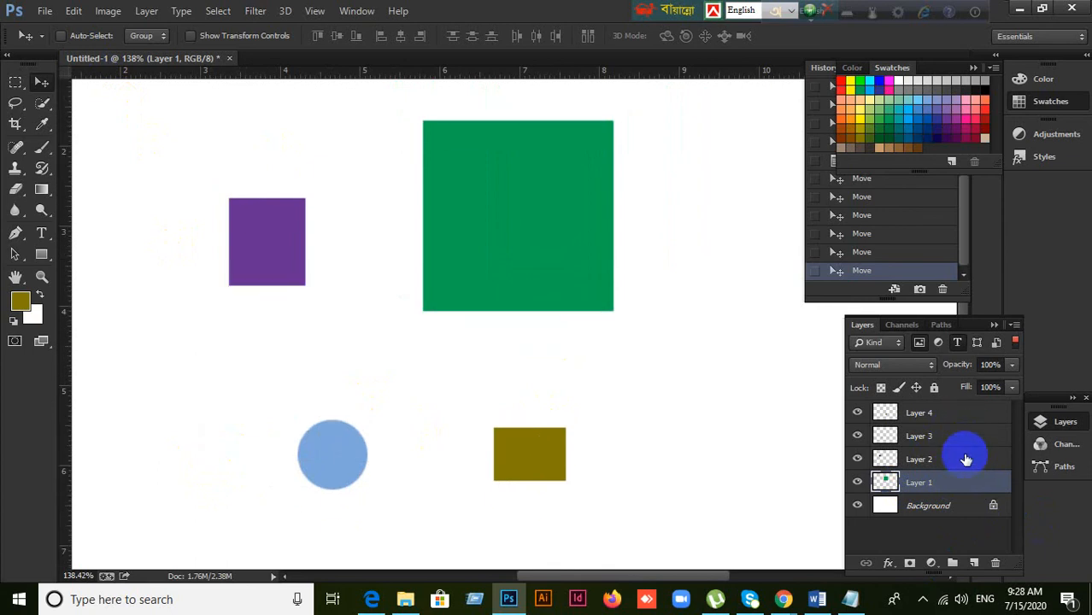
left_click(961, 460)
left_click(946, 437)
left_click(945, 413)
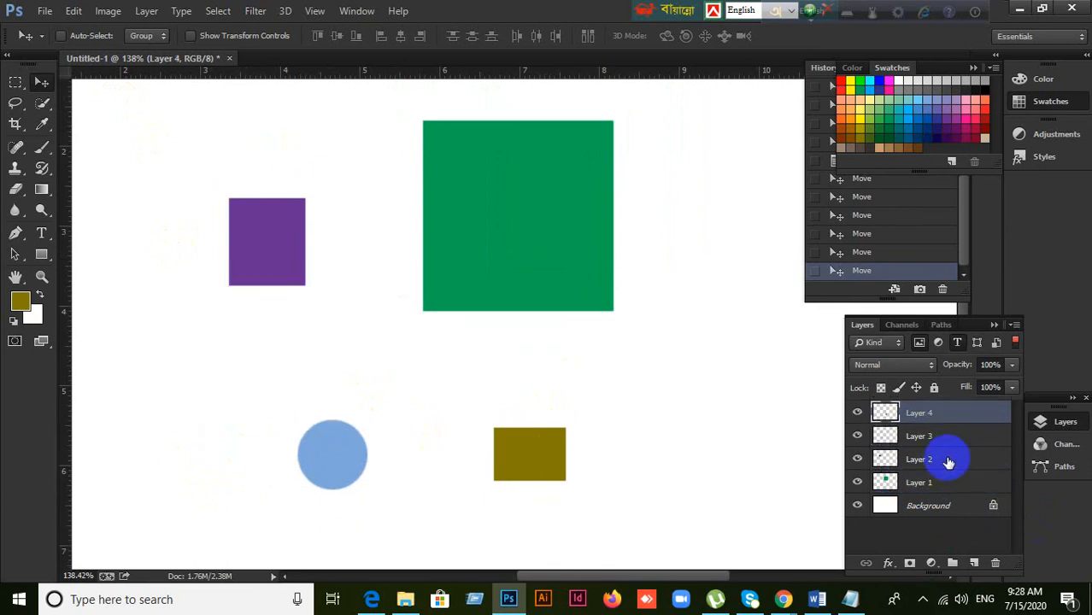
left_click(948, 462)
left_click(945, 436)
left_click(942, 412)
left_click(955, 478)
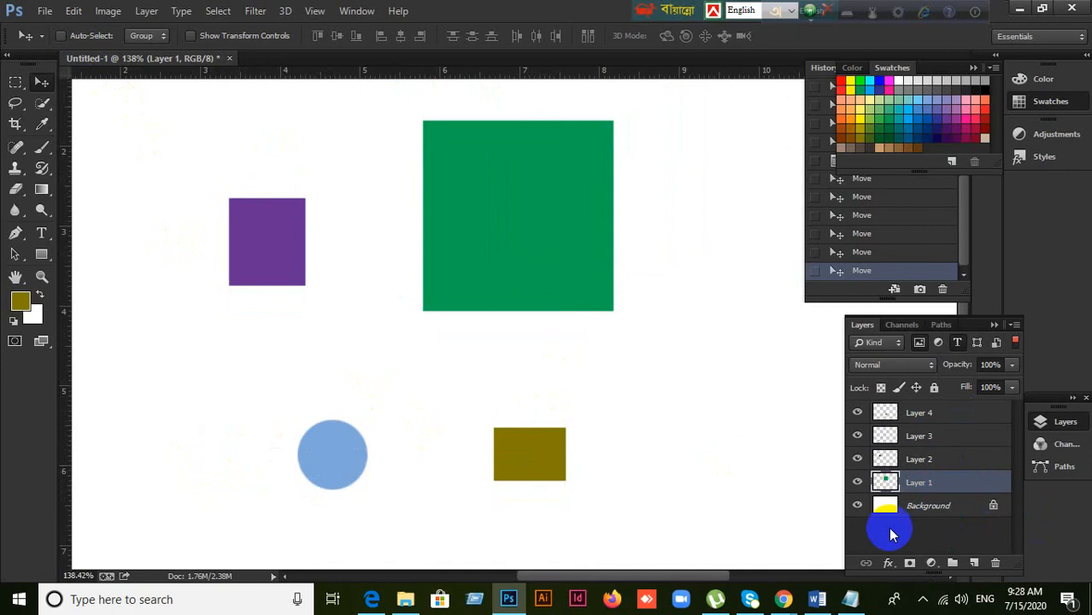
Step: Turn on Auto-Select, move the green square slightly left and down, and check the course outline PDF in Microsoft Edge
left_click(61, 35)
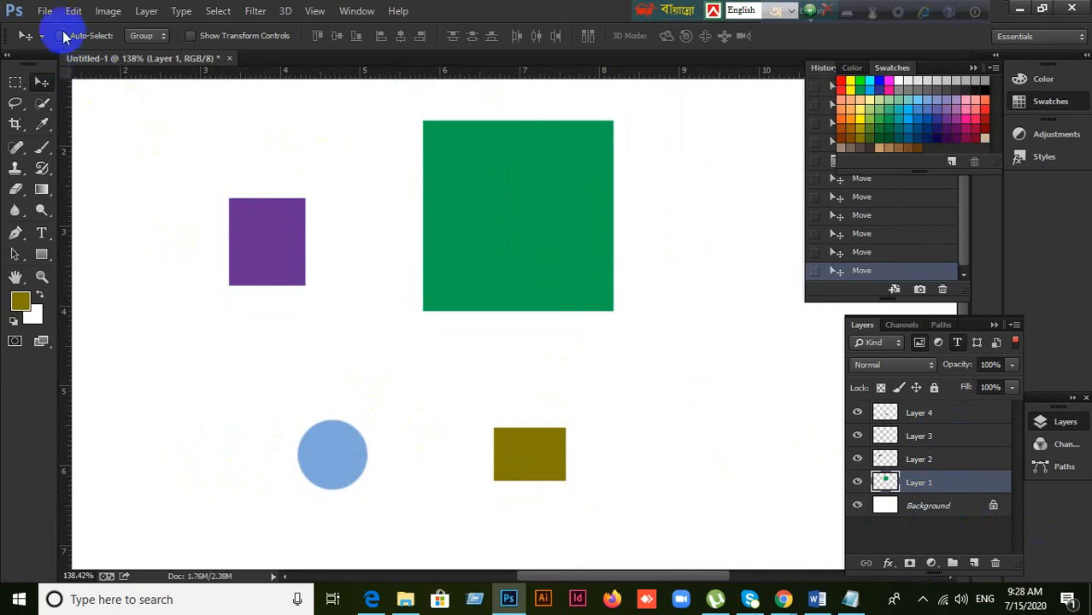
left_click_drag(547, 224, 524, 230)
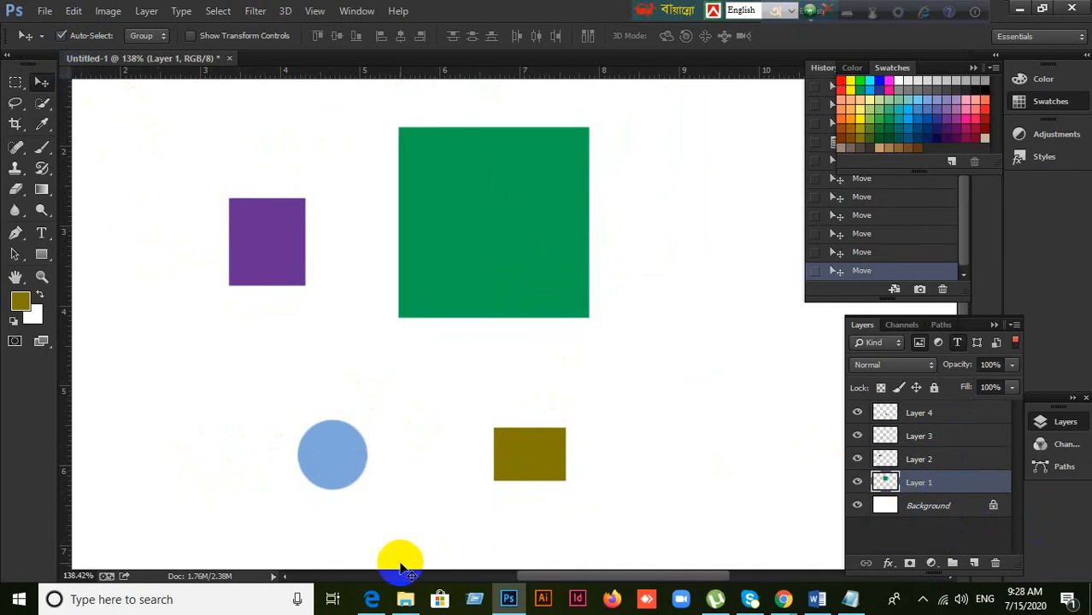
left_click(373, 598)
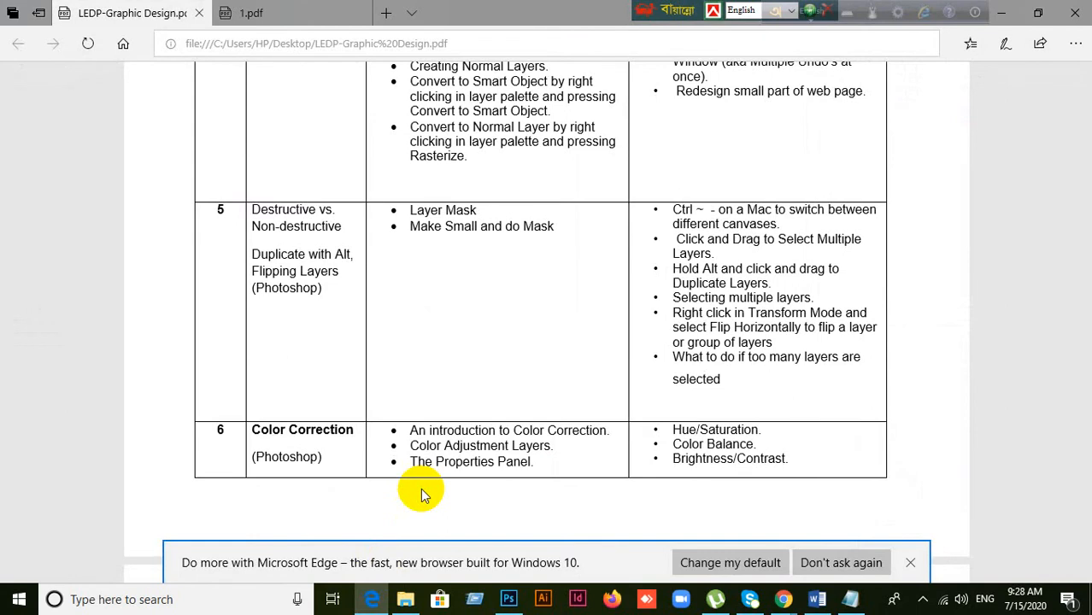
left_click(373, 601)
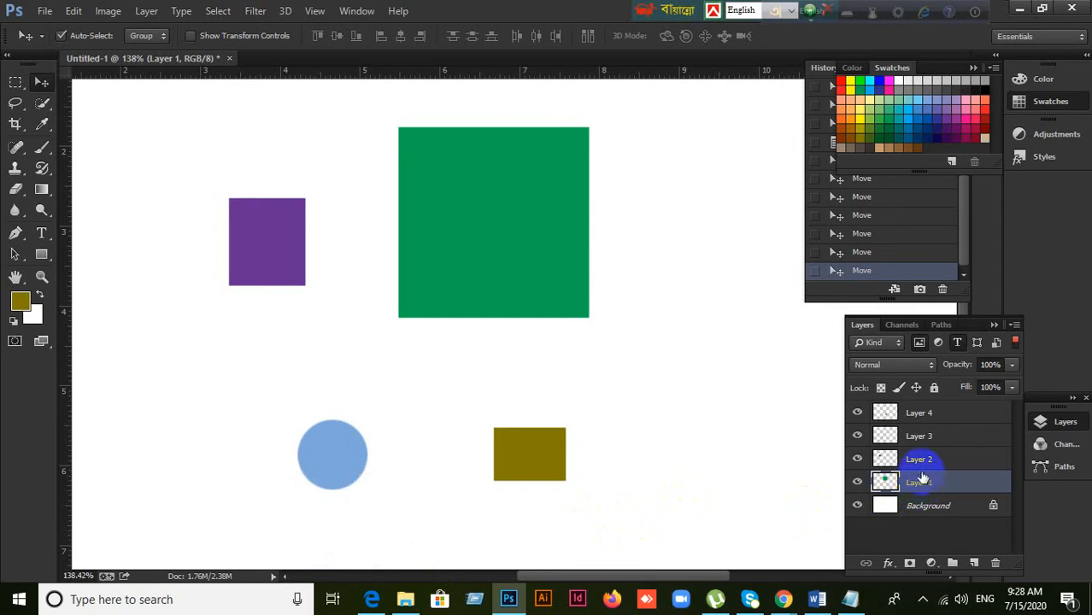
Step: Select Layer 1 through Layer 4 as a range in the layer list, and reselect them with a box around all four shapes
left_click(971, 419, "shift")
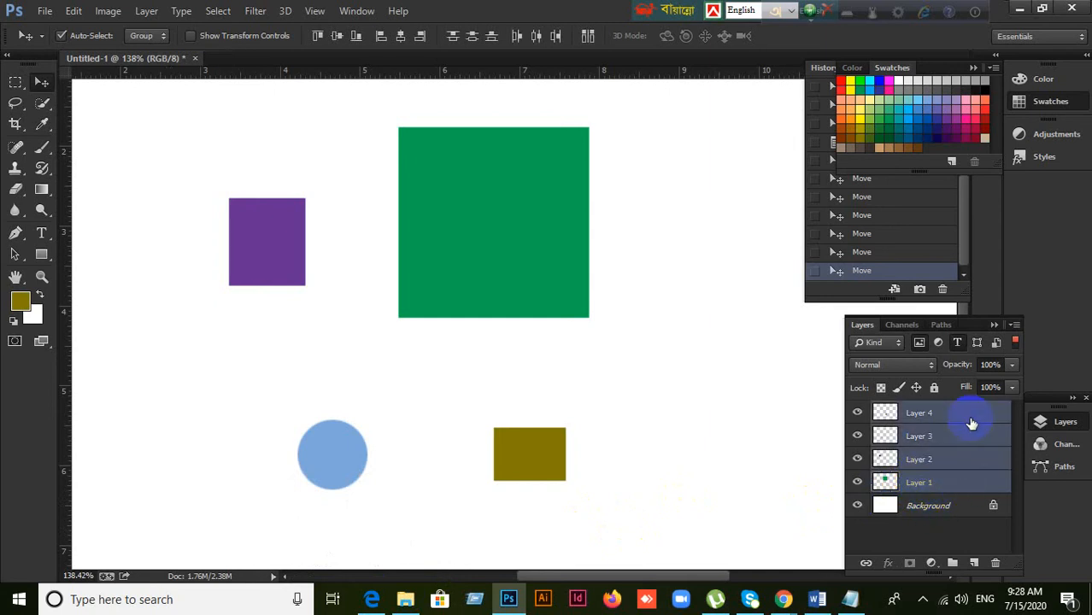
left_click(969, 484)
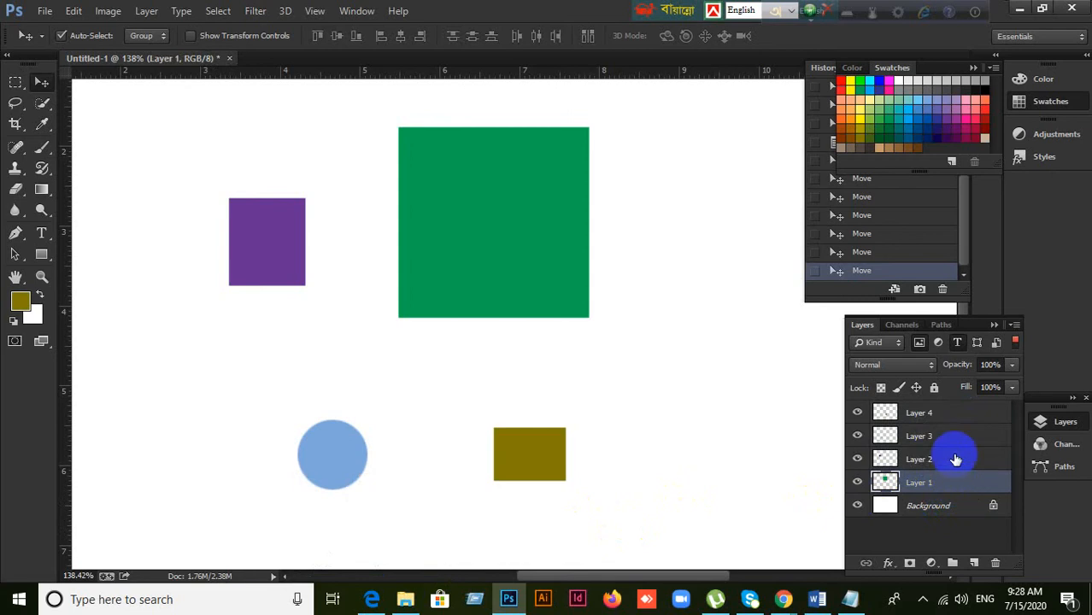
left_click(952, 412, "shift")
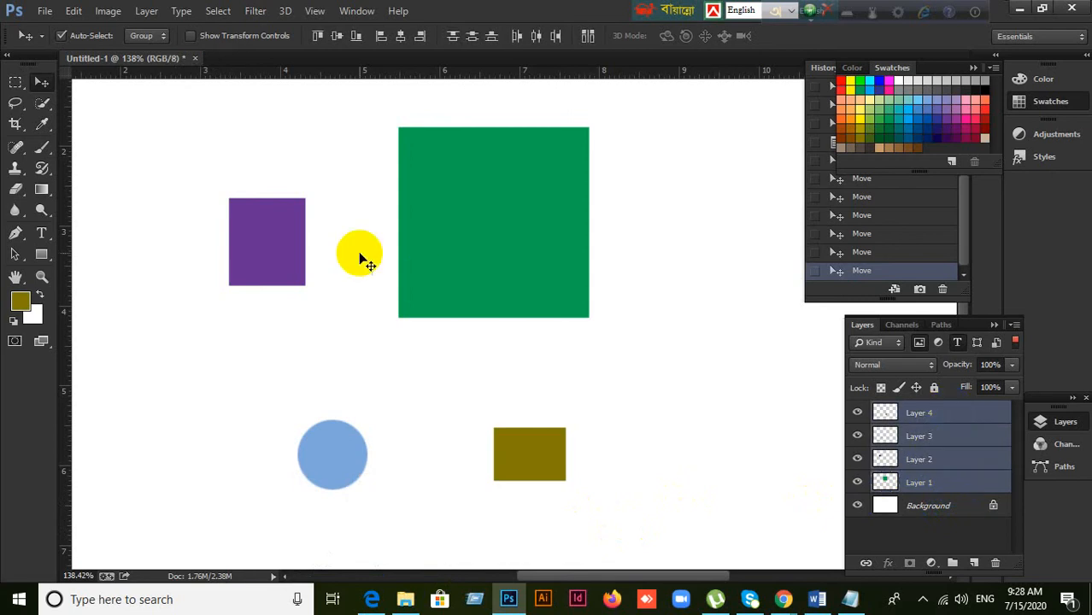
left_click(299, 306)
left_click_drag(173, 147, 606, 509)
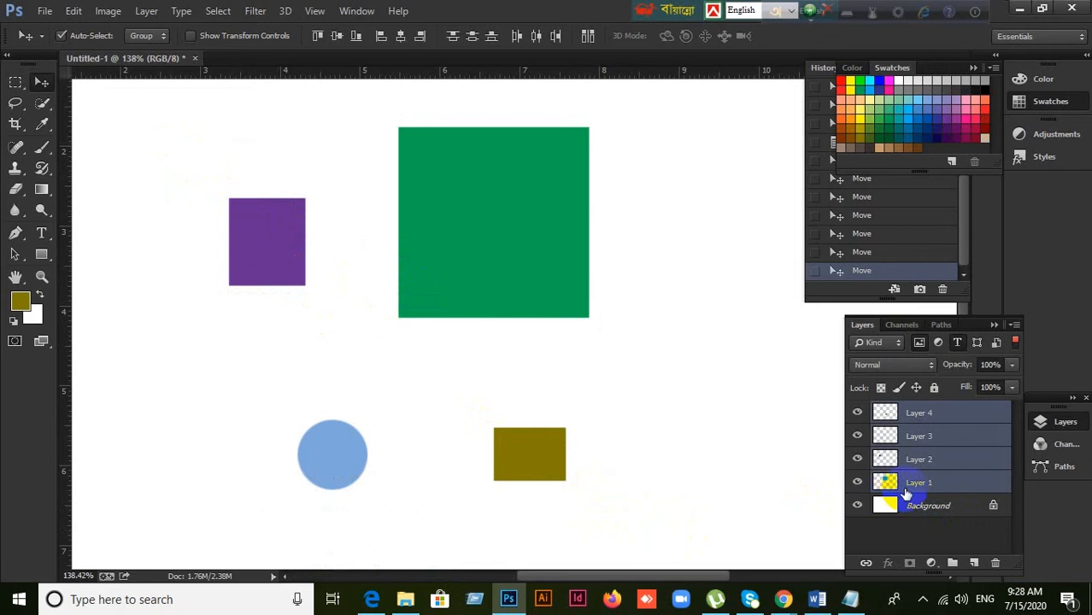
scroll(902, 491, "up", 1)
Step: Review the lesson 4 and 5 topics of the course outline PDF in Microsoft Edge, and return to Photoshop
left_click(367, 602)
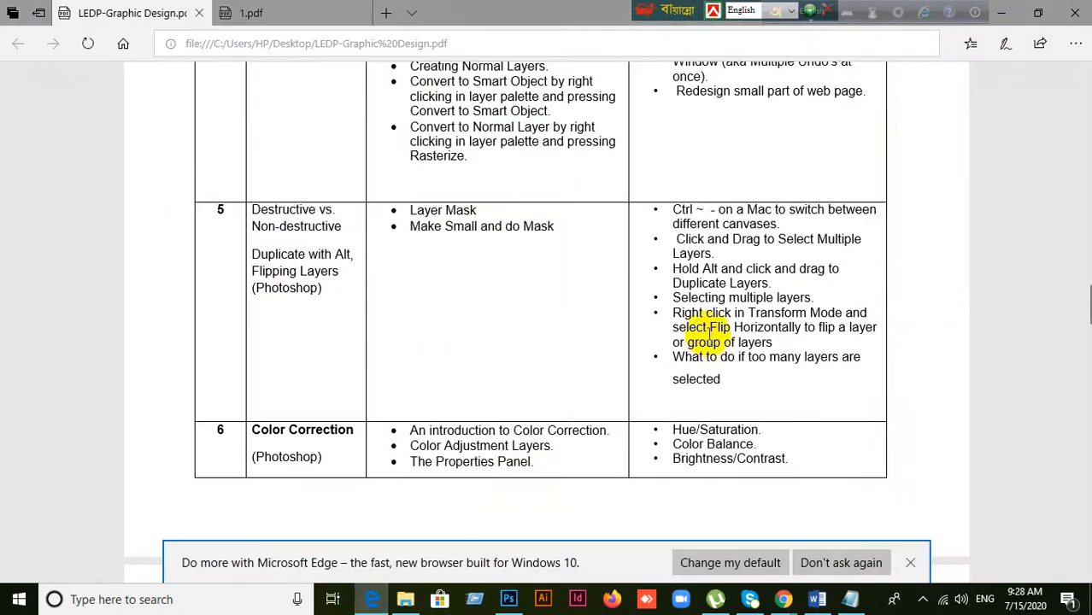
scroll(615, 363, "up", 15)
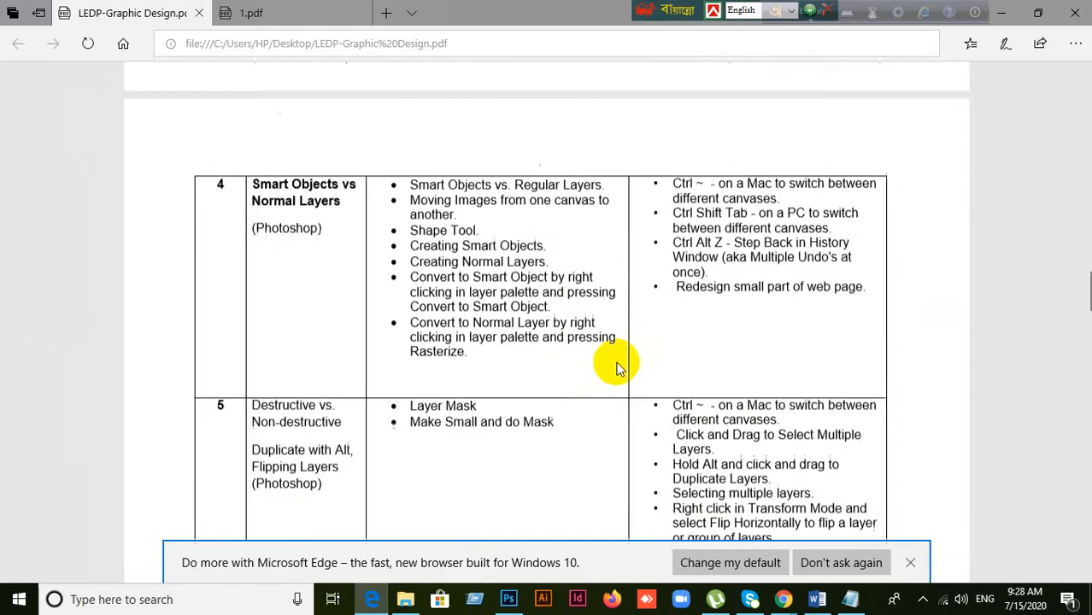
scroll(617, 366, "down", 12)
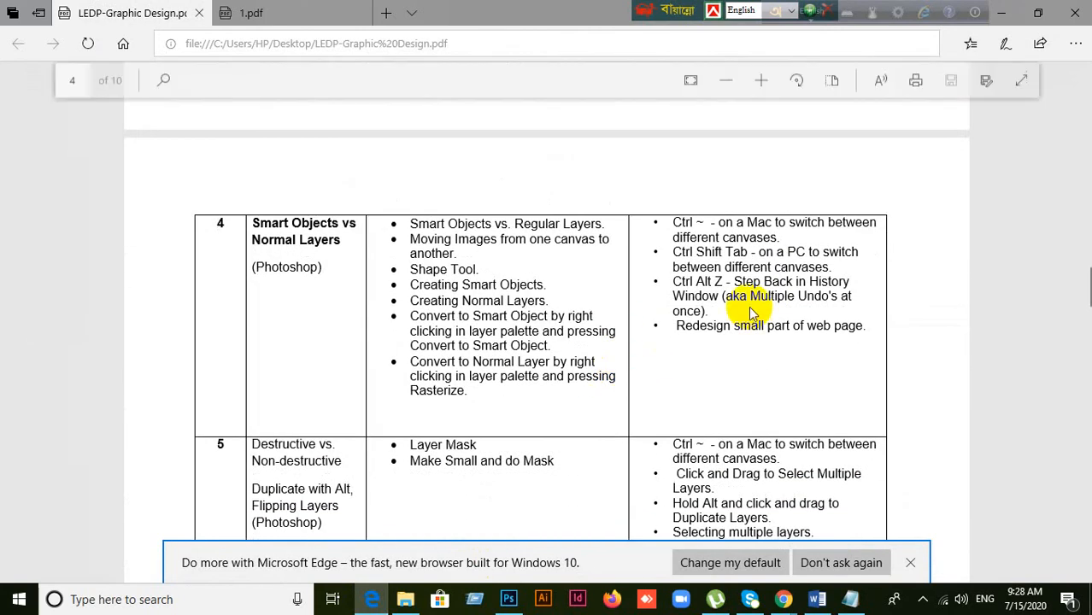
scroll(666, 347, "down", 2)
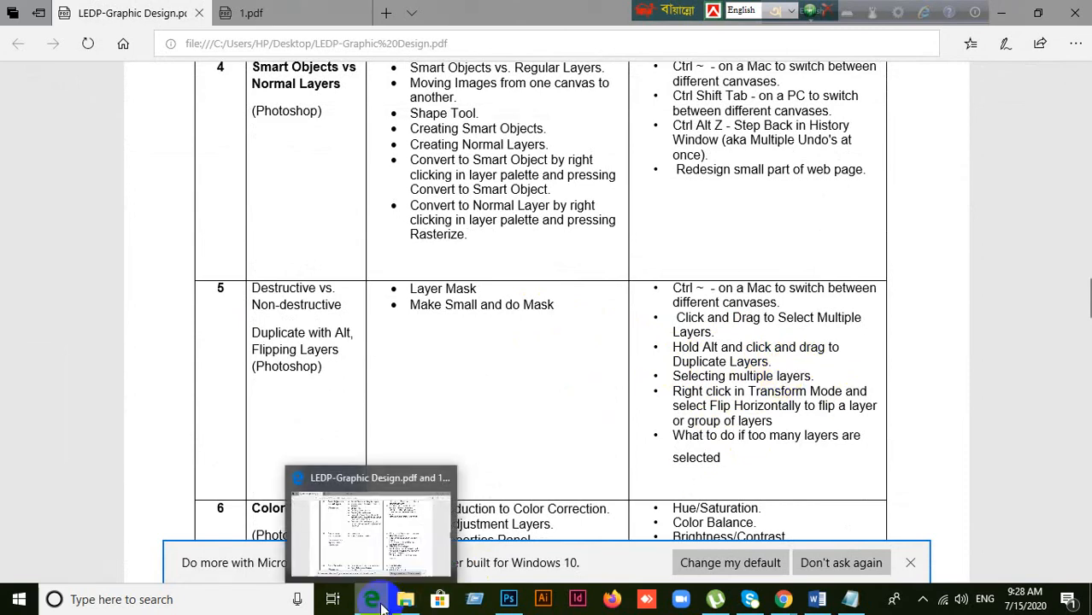
left_click(508, 598)
Step: Duplicate Layer 1 above Layer 2 within the layer stack, and undo the duplication
left_click(940, 484)
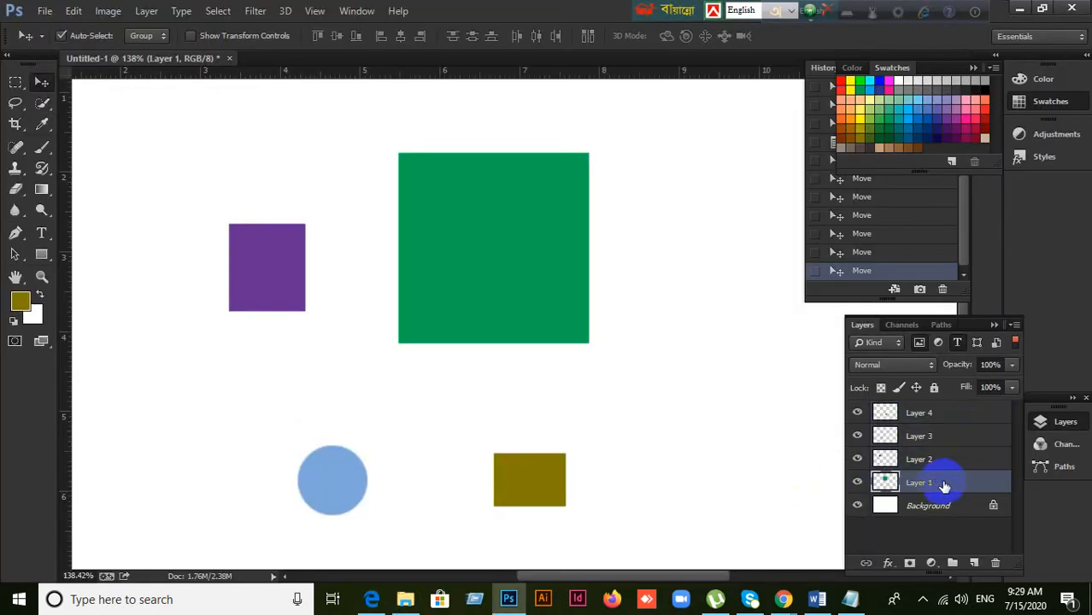
left_click_drag(948, 486, 950, 457)
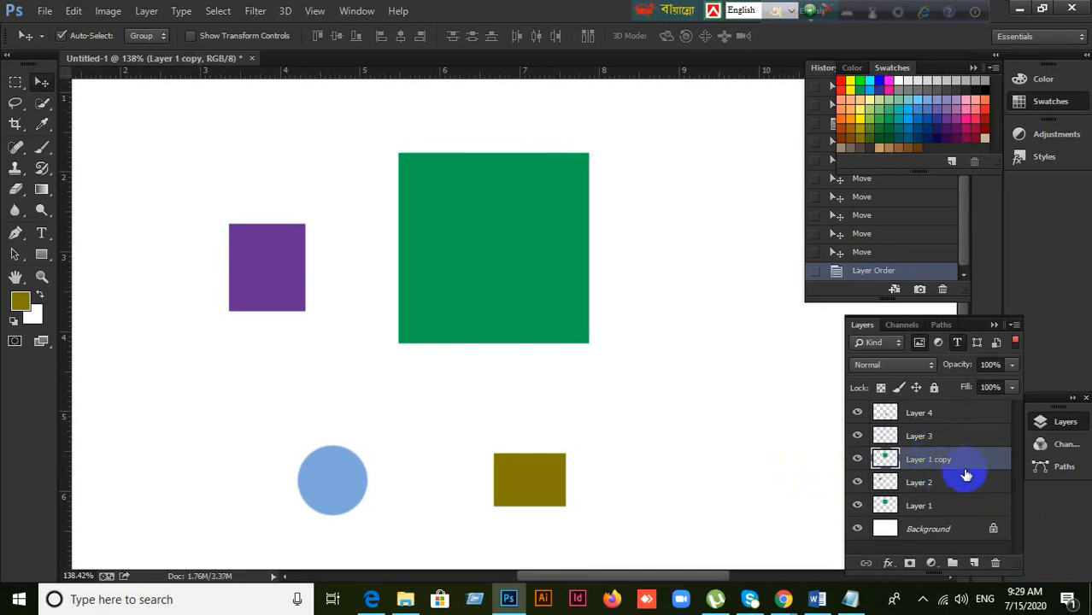
key("ctrl+z")
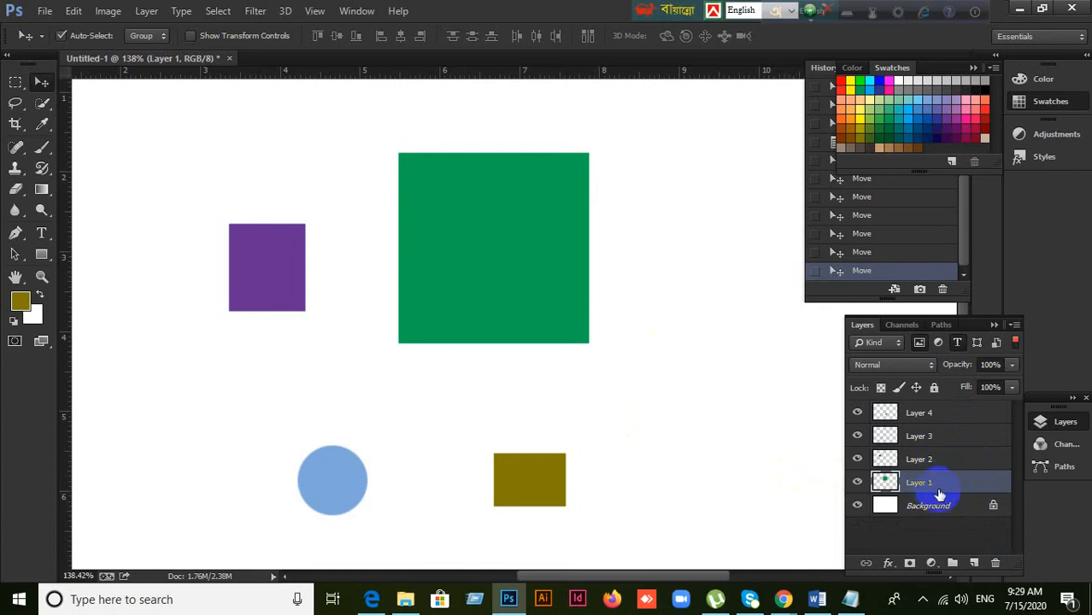
Step: Move the purple rectangle, the blue circle and the olive rectangle each slightly up and to the left
left_click_drag(307, 287, 267, 259)
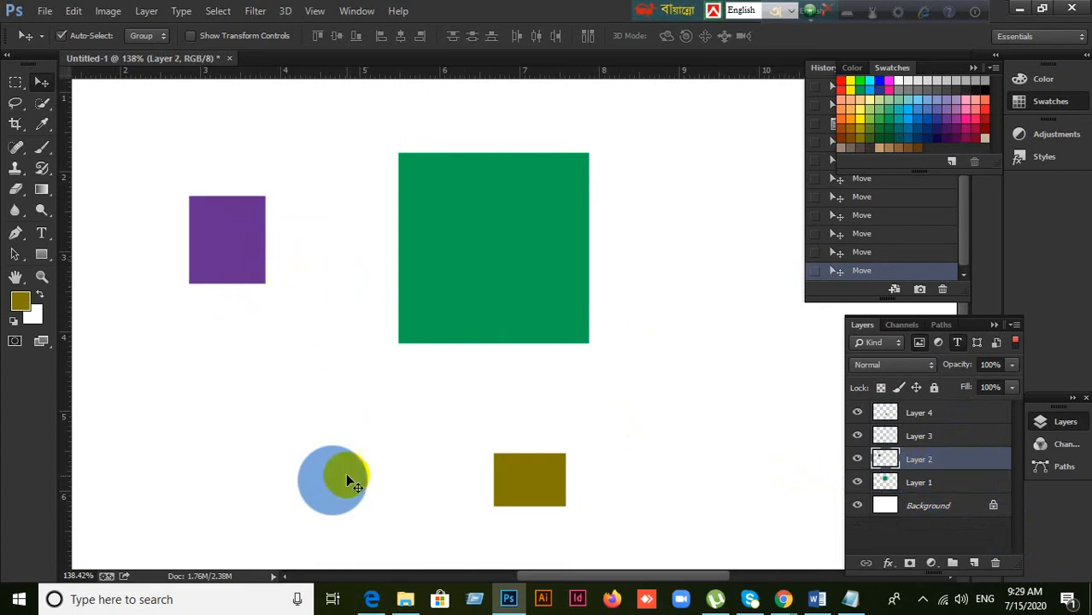
left_click_drag(353, 484, 283, 456)
left_click_drag(556, 480, 491, 460)
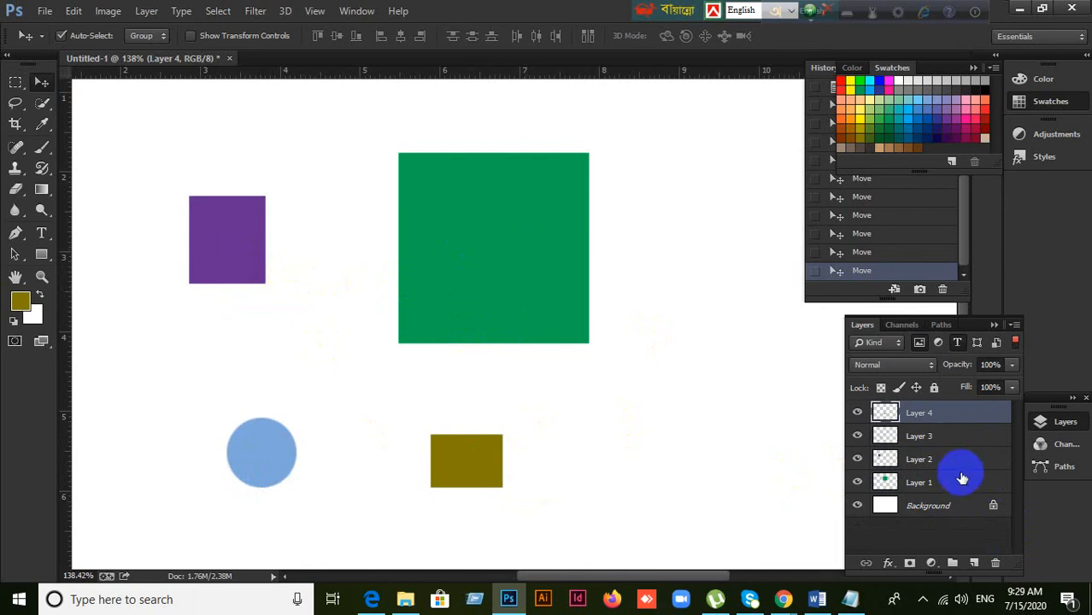
Step: Duplicate the green square on the canvas toward its lower right, and undo the duplicate
left_click_drag(519, 248, 726, 413)
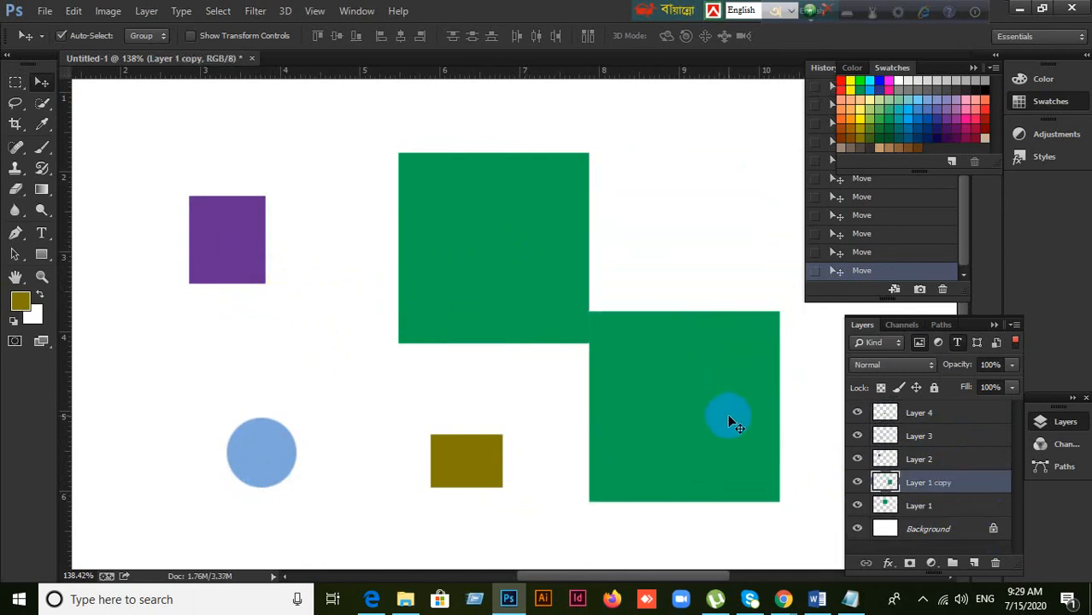
key("ctrl+z")
Step: Duplicate Layer 2 directly above the original in the layer stack
left_click(931, 460)
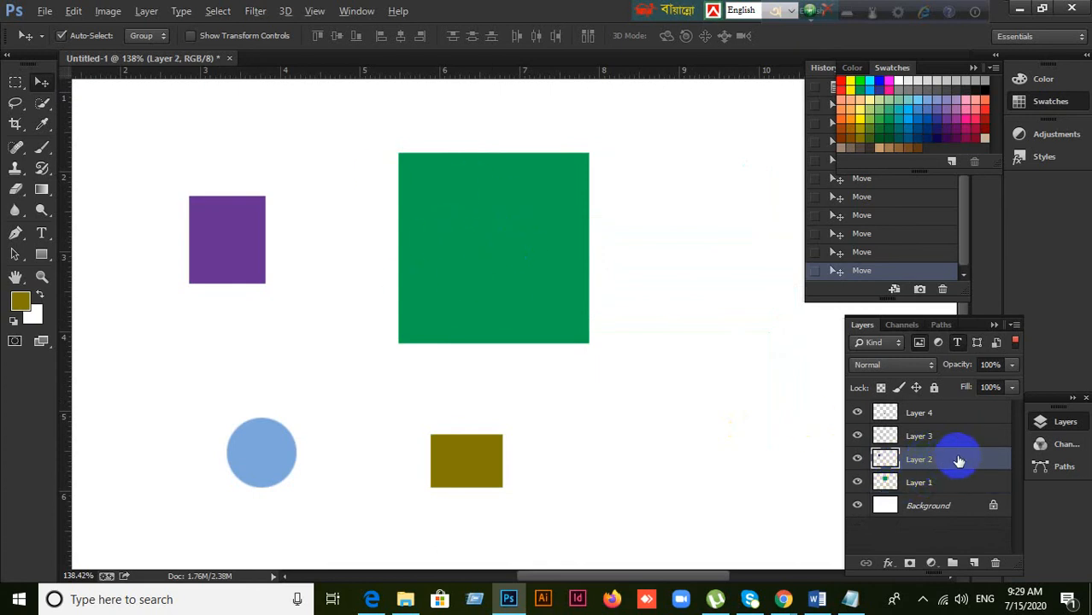
left_click_drag(958, 461, 956, 439)
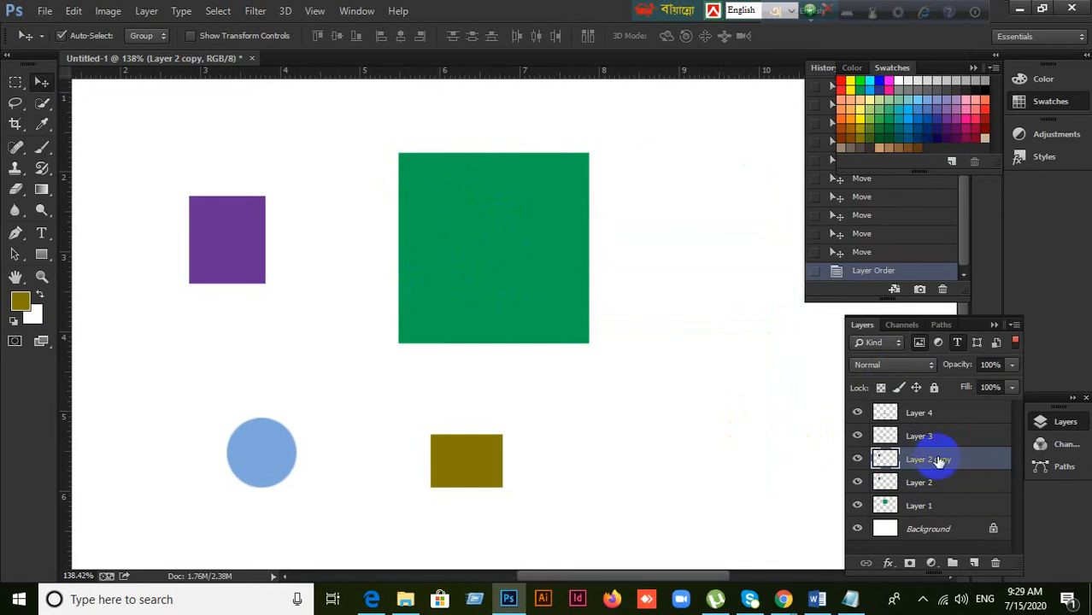
left_click(515, 244)
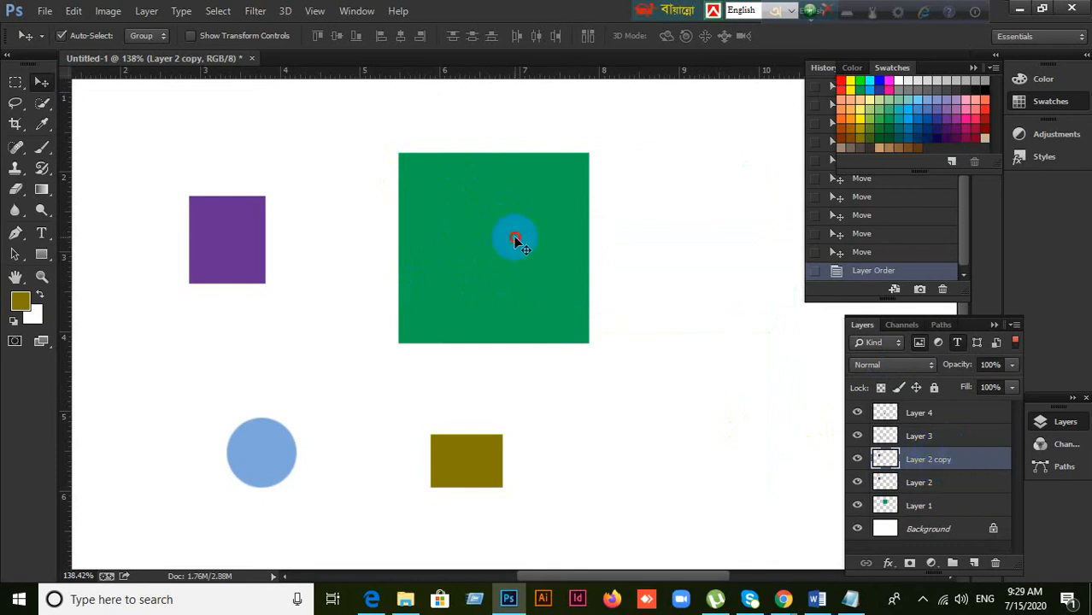
Step: Move the green square on the canvas closer to the purple rectangle
left_click_drag(515, 242, 535, 234)
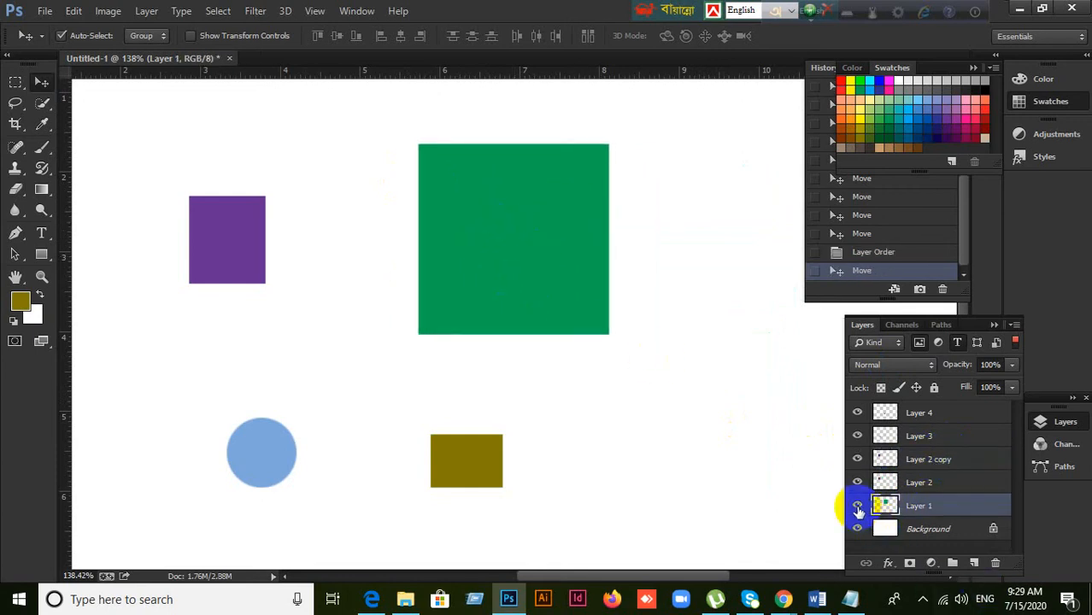
left_click_drag(434, 225, 497, 244)
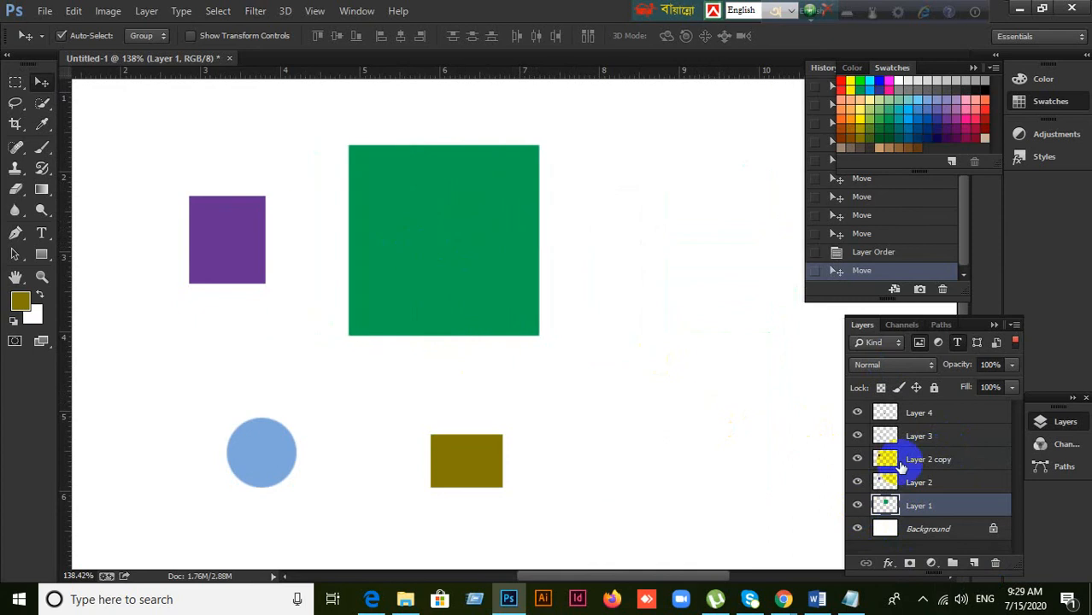
Step: Hide Layer 2 copy, toggle the visibility of Layer 1, and delete Layer 2 copy
left_click(927, 458)
left_click(858, 461)
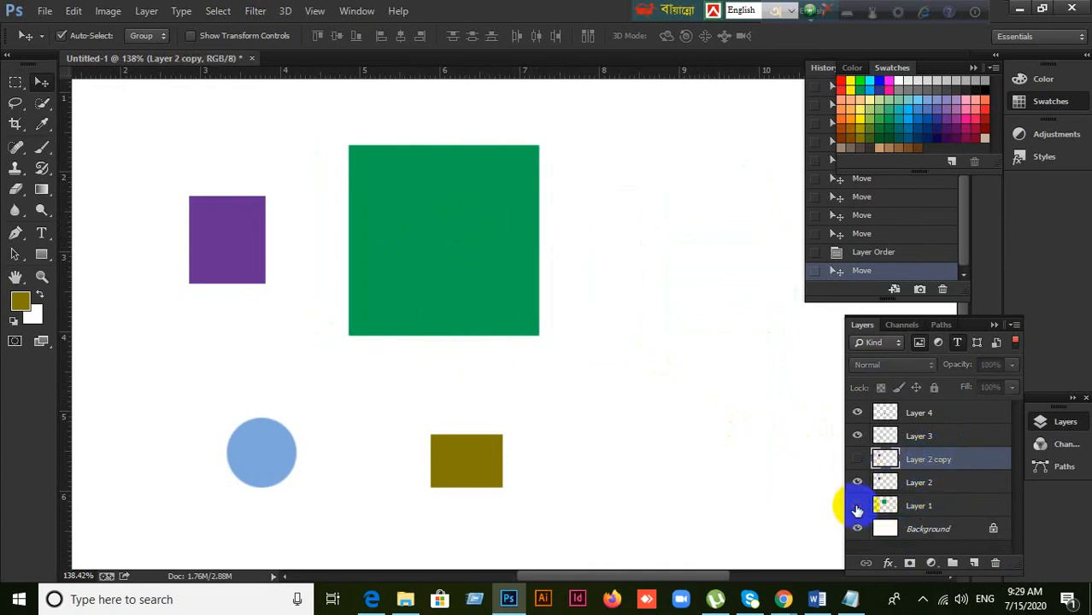
left_click(857, 506)
left_click(856, 505)
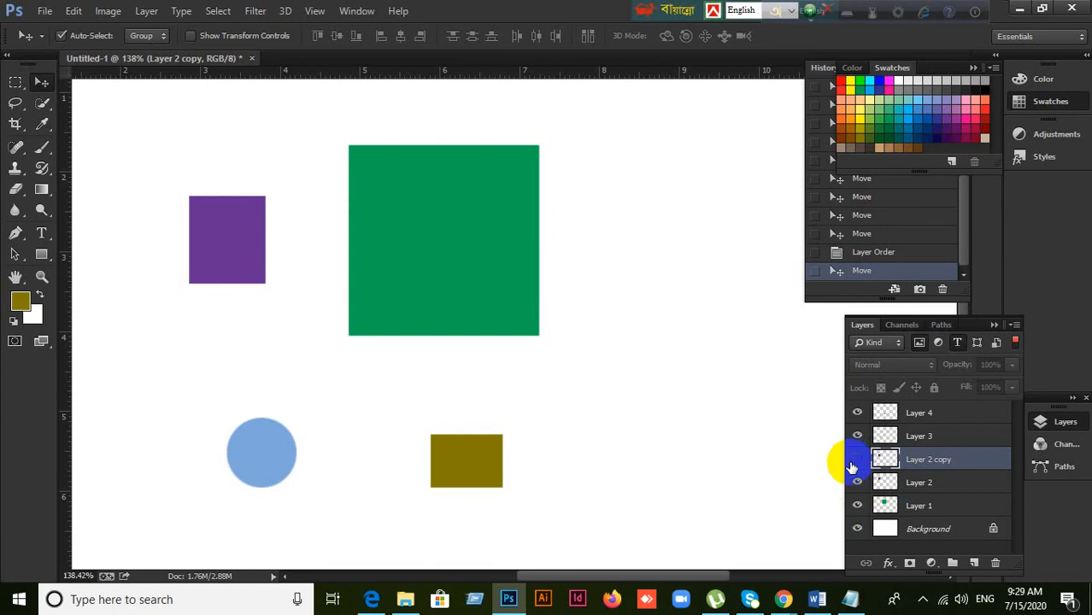
key("Delete")
Step: Duplicate Layer 1 directly above the original in the layer stack, and toggle the visibility of Layer 2 and the copy
left_click(939, 486)
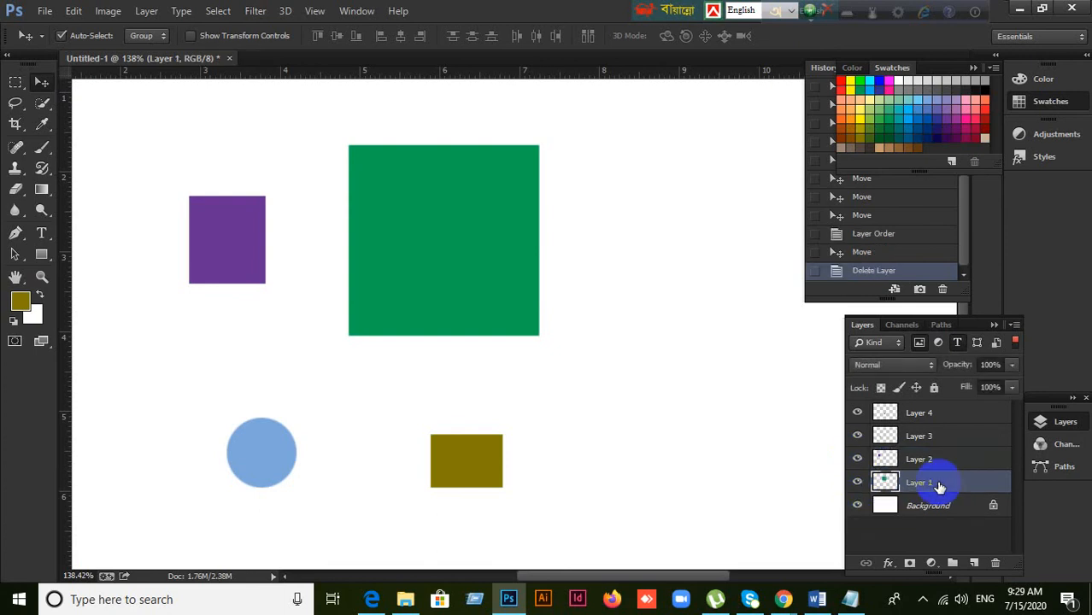
mouse_move(939, 486)
left_mouse_down()
mouse_move(936, 447)
mouse_move(951, 488)
left_mouse_up()
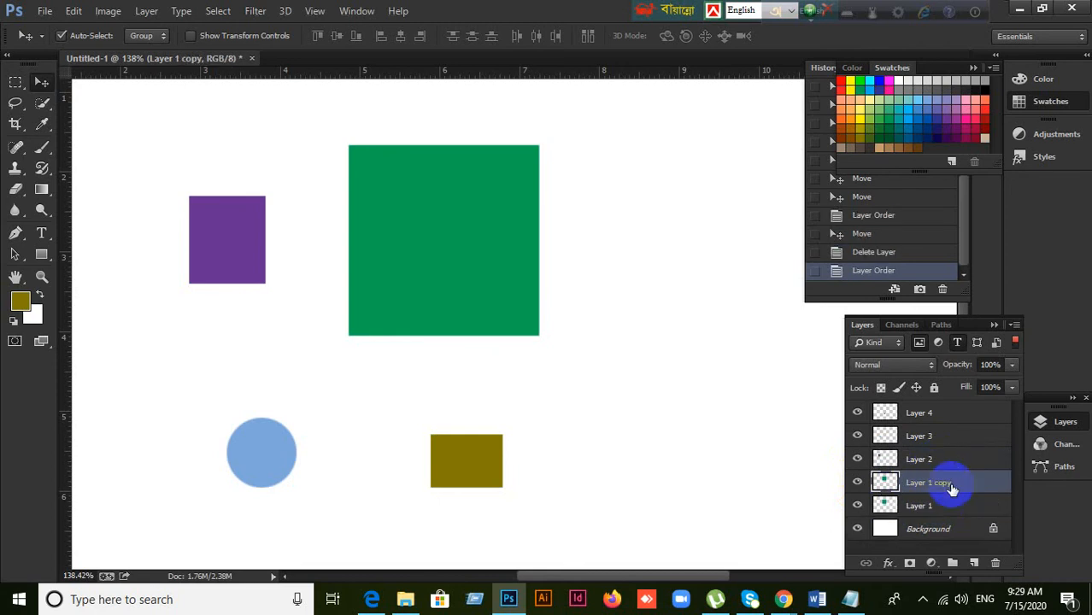
left_click(857, 462)
left_click(856, 460)
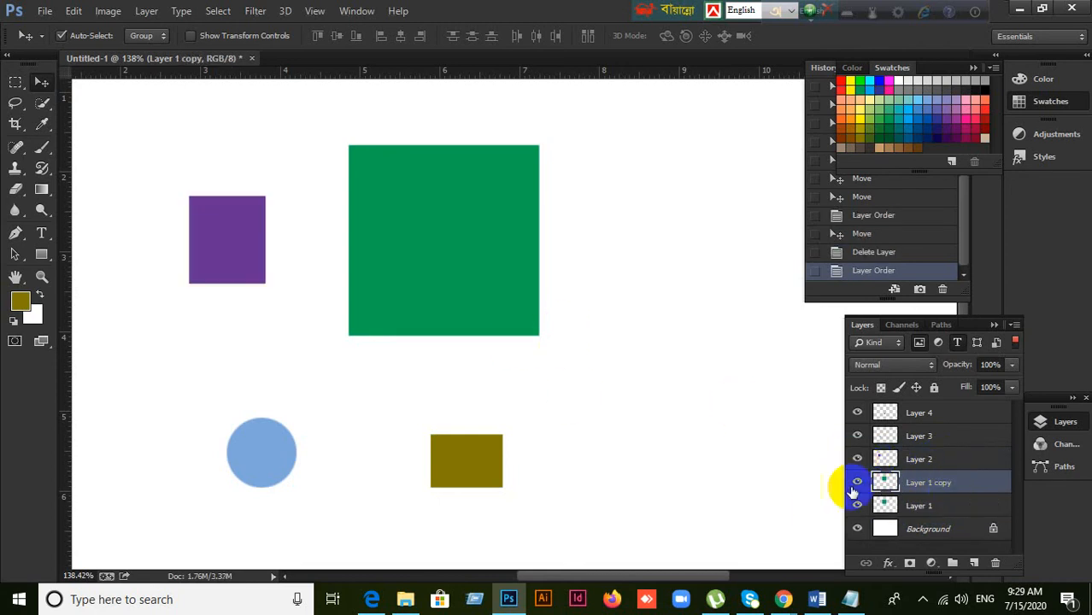
left_click(858, 486)
left_click(857, 485)
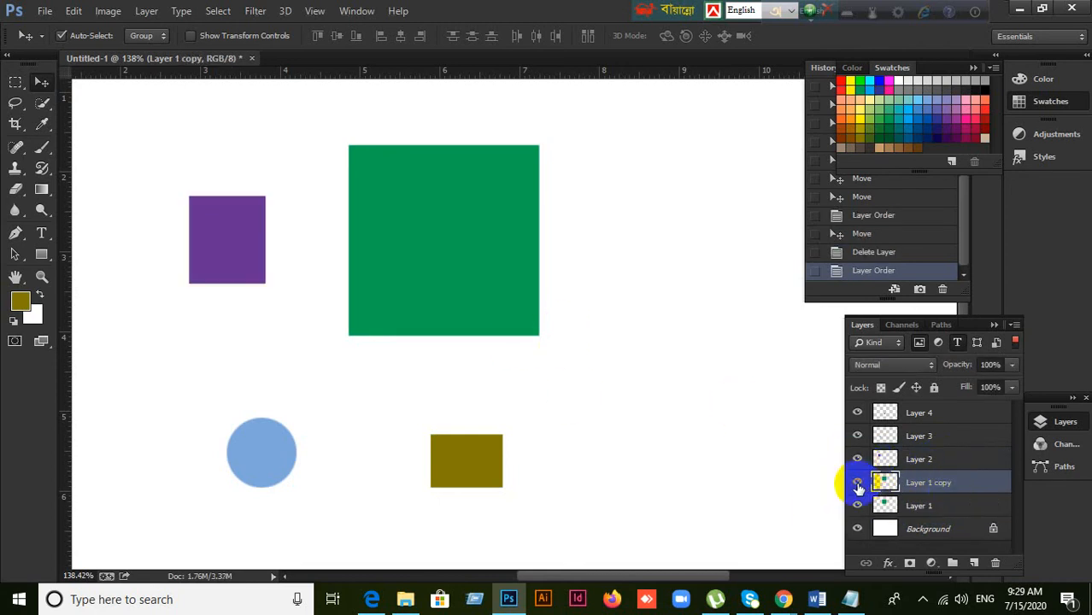
left_click(858, 485)
left_click(858, 485)
Step: Separate the stacked green squares by moving the copy right and the original slightly left, and undo both moves
left_click_drag(481, 275, 696, 282)
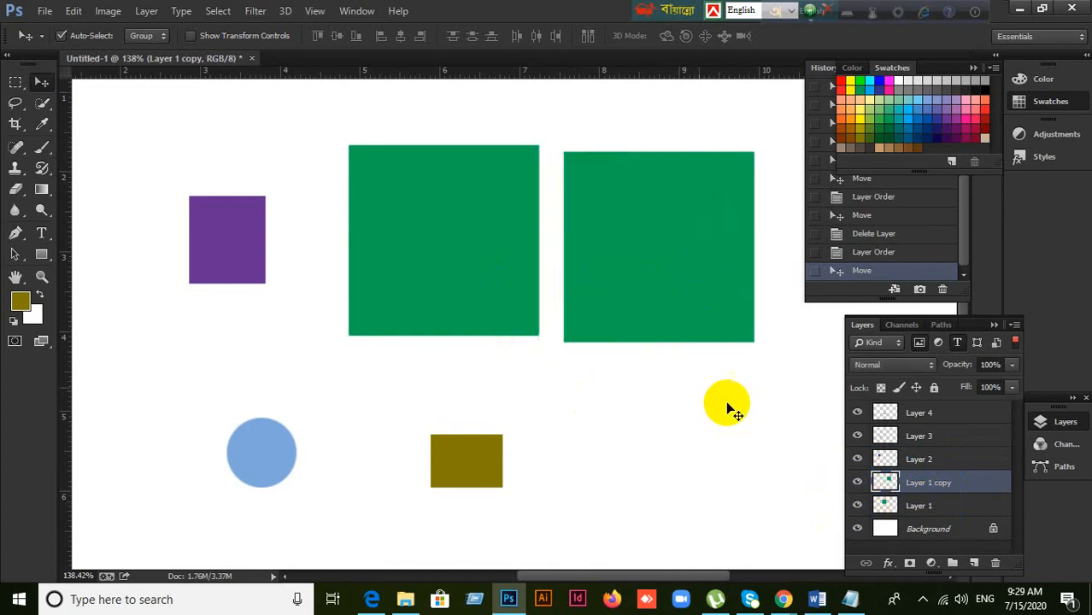
left_click_drag(517, 282, 487, 279)
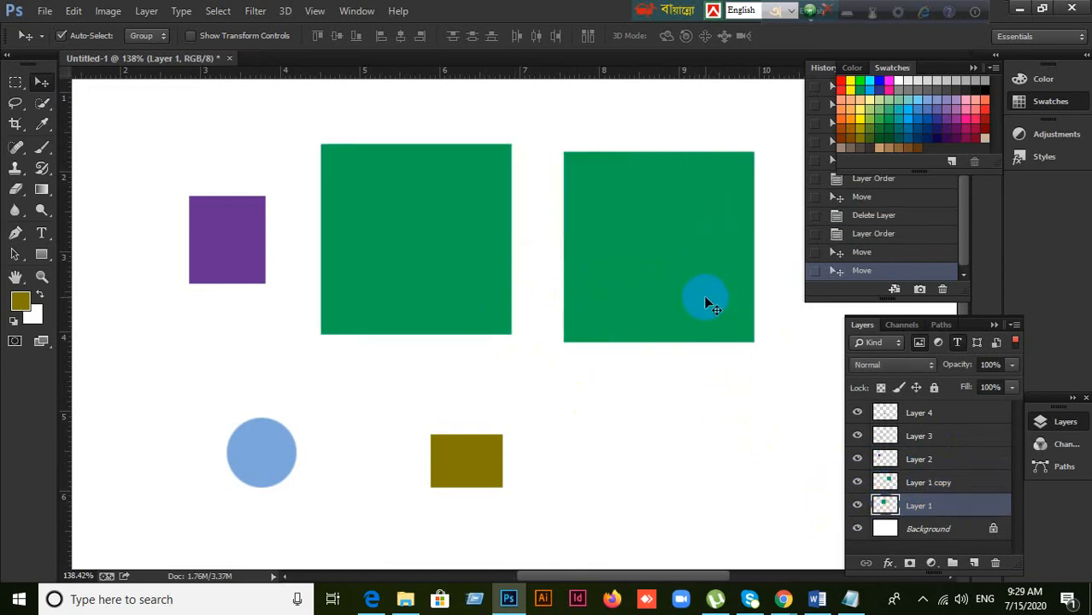
key("ctrl+alt+z")
key("ctrl+alt+z")
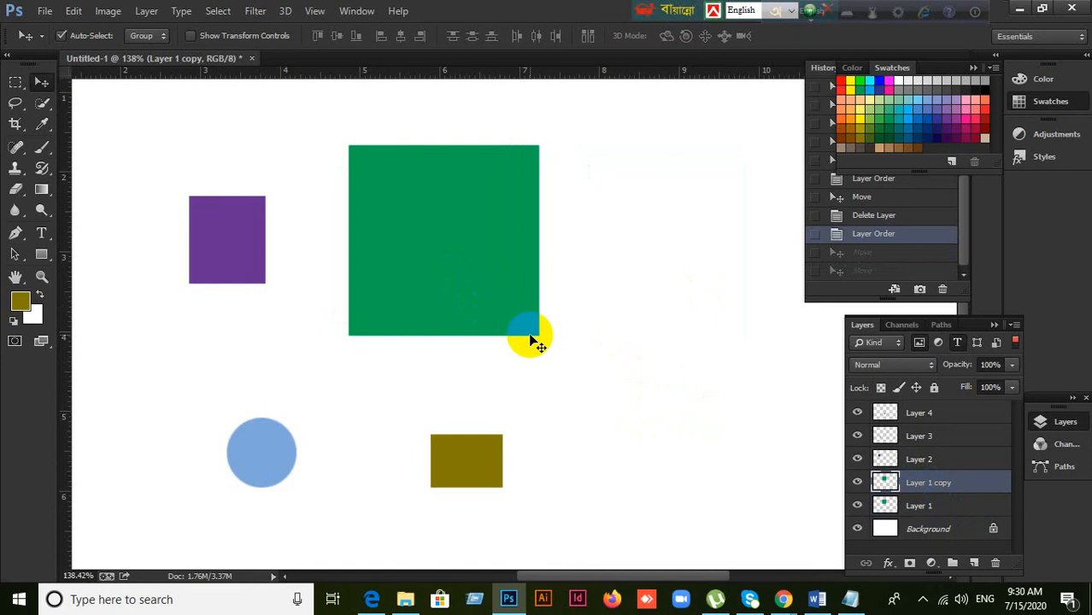
Step: Duplicate the green square on the canvas to its right, and undo the duplicate
left_click(449, 262)
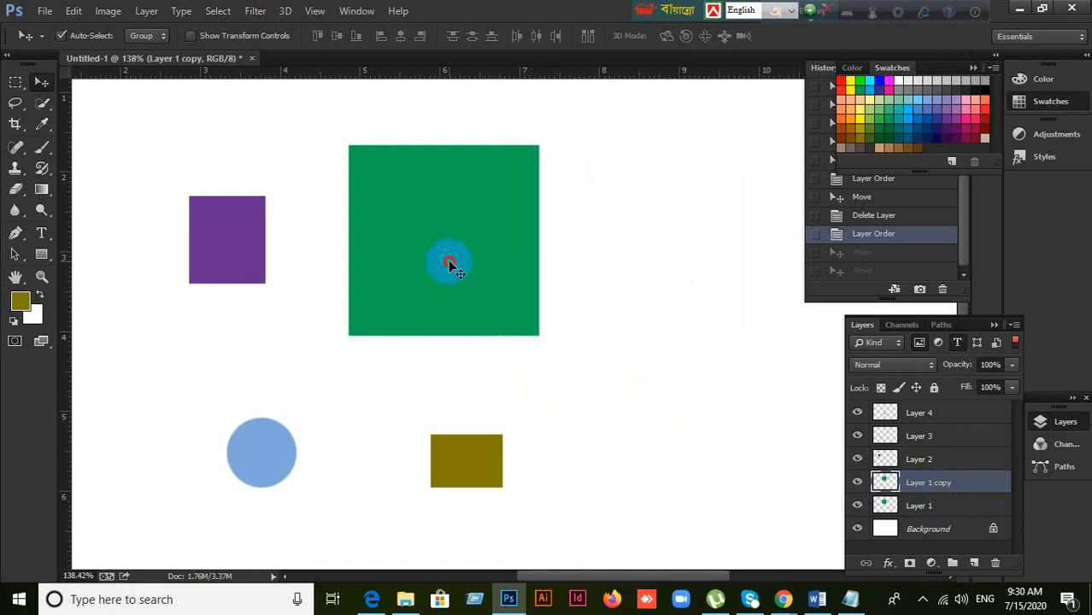
left_click_drag(450, 264, 659, 280)
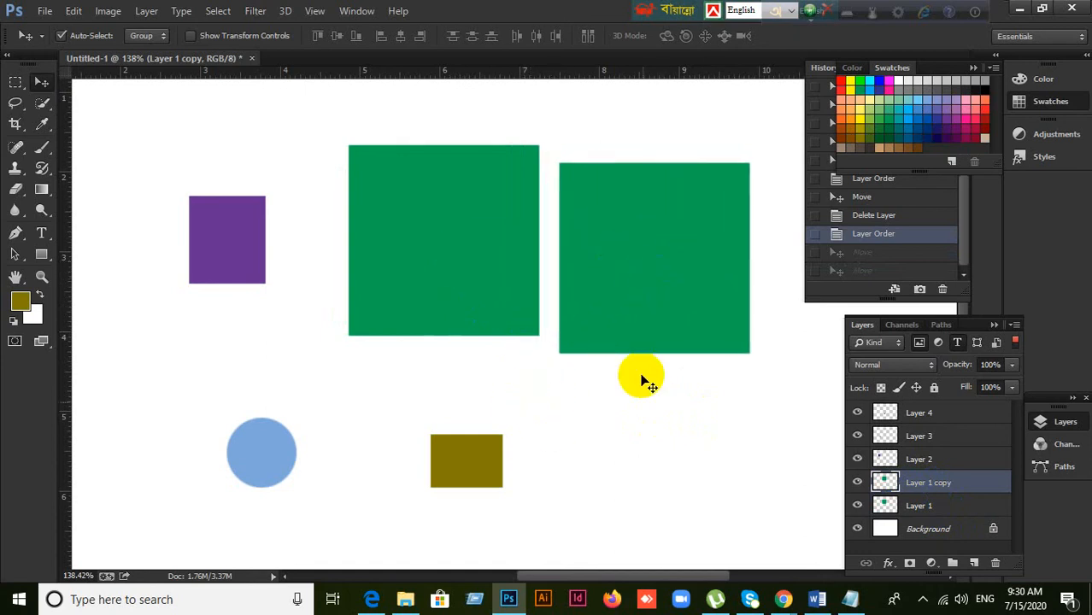
key("ctrl+z")
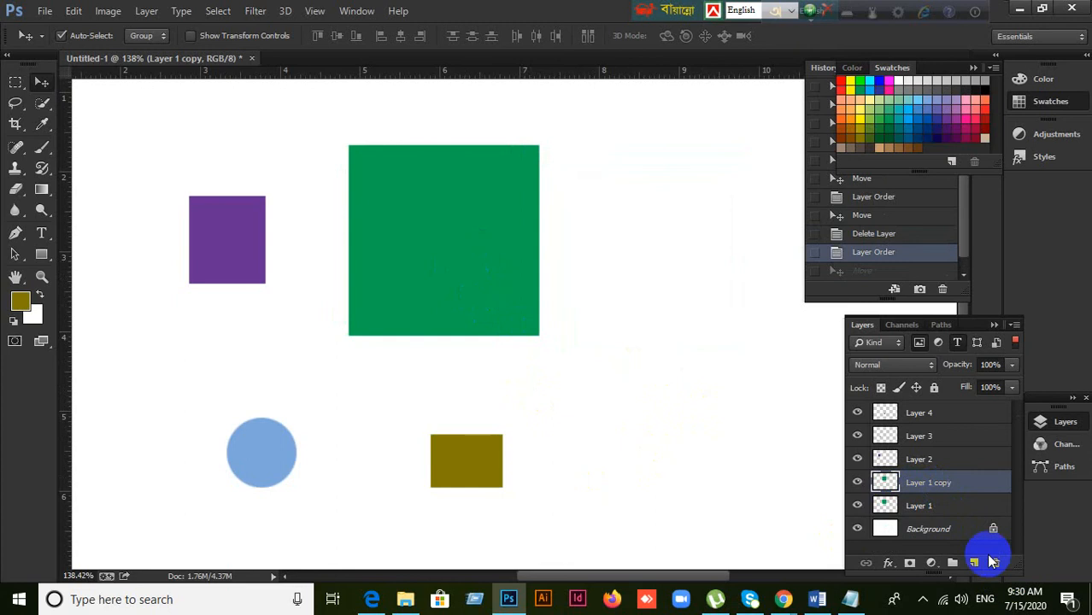
Step: Toggle the visibility of Layer 3, Layer 4 and Layer 2 individually to examine which shape each layer holds
left_click(932, 441)
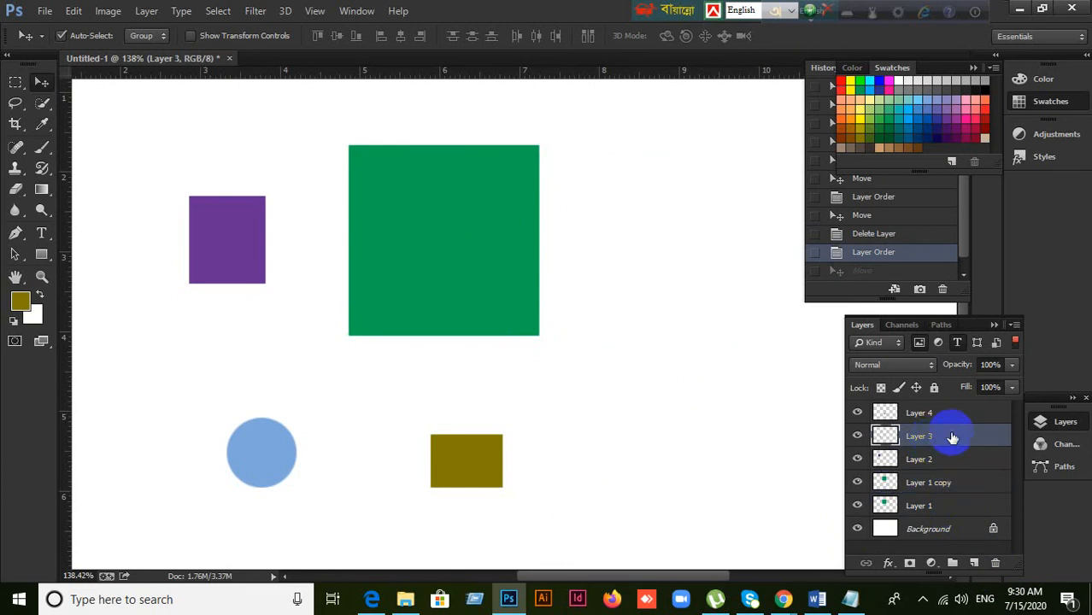
left_click(933, 517)
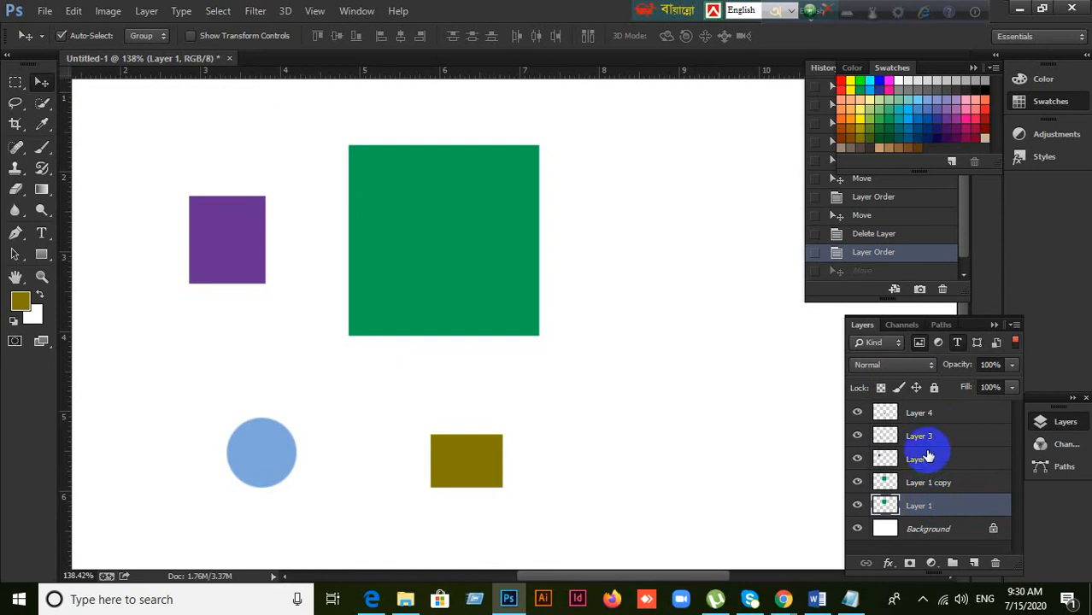
left_click(857, 435)
left_click(857, 436)
left_click(857, 413)
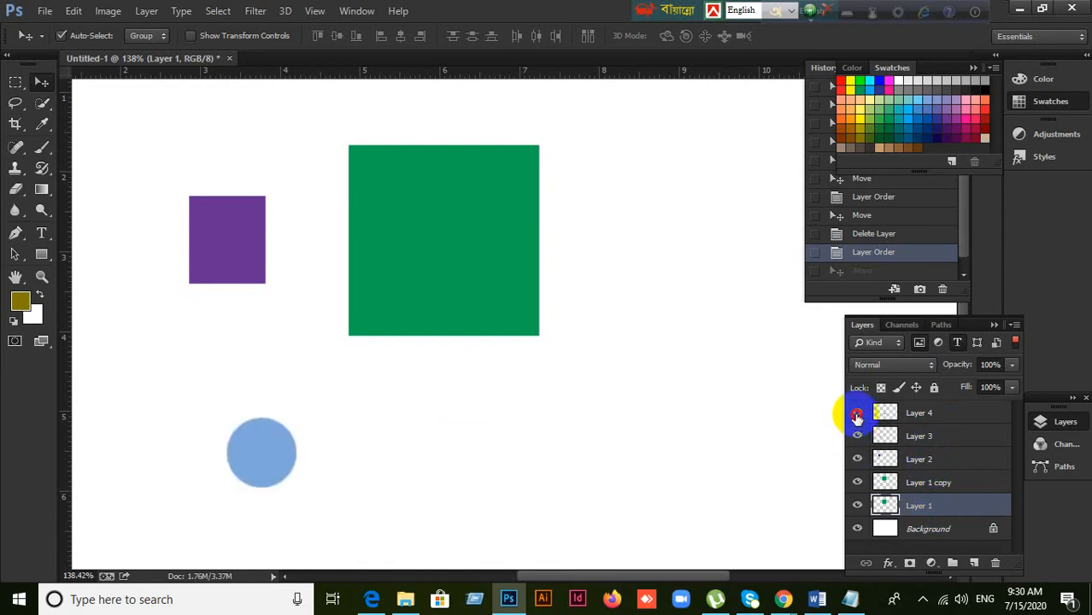
left_click(857, 413)
left_click(856, 436)
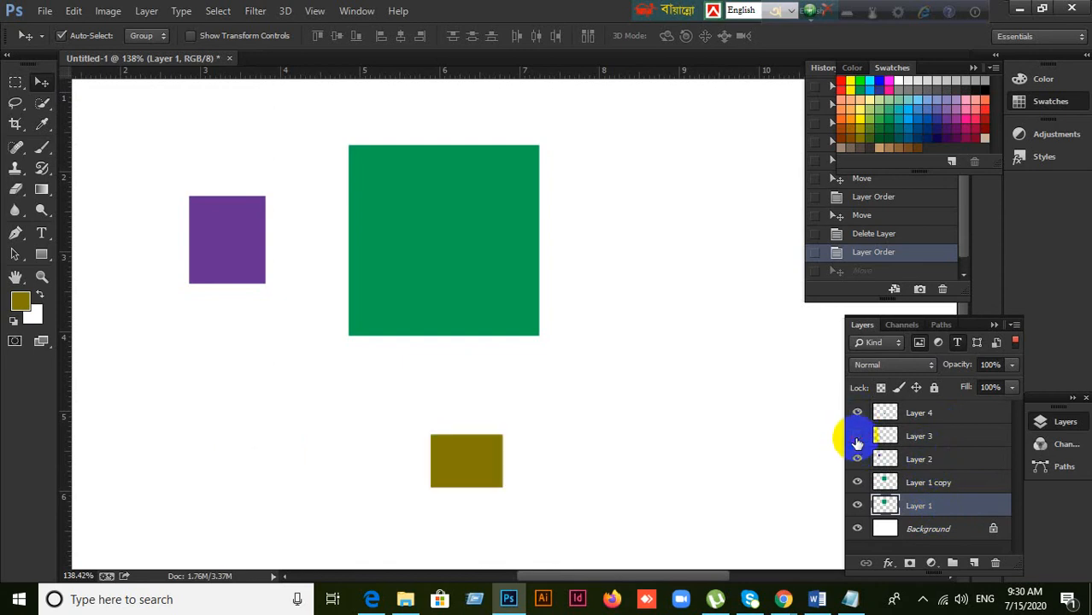
left_click(857, 436)
left_click(857, 459)
left_click(857, 459)
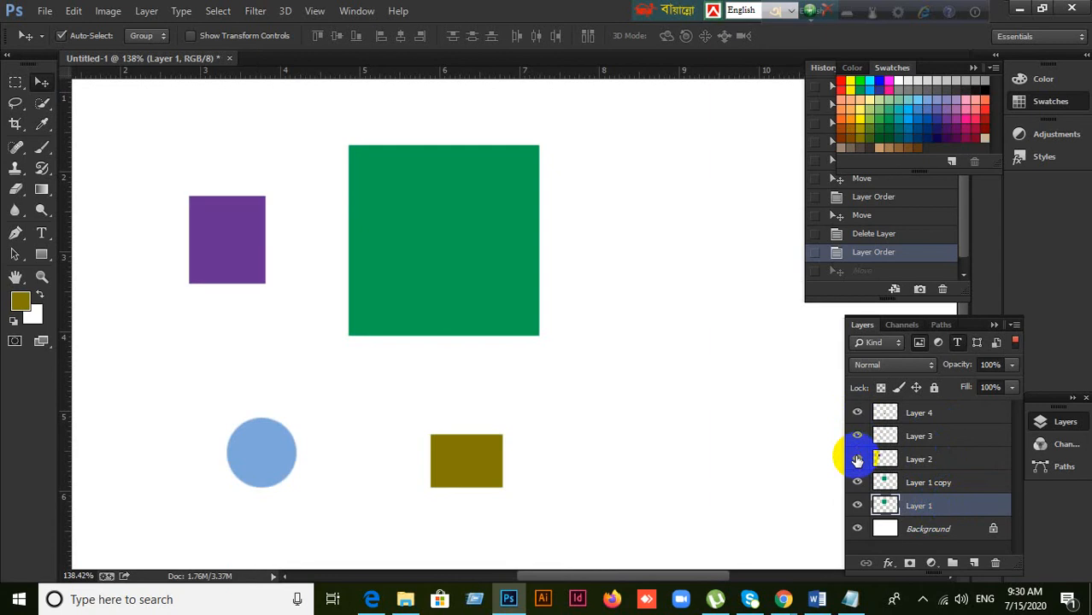
Step: Select Layer 1 copy in the layer stack and delete it
left_click(858, 484)
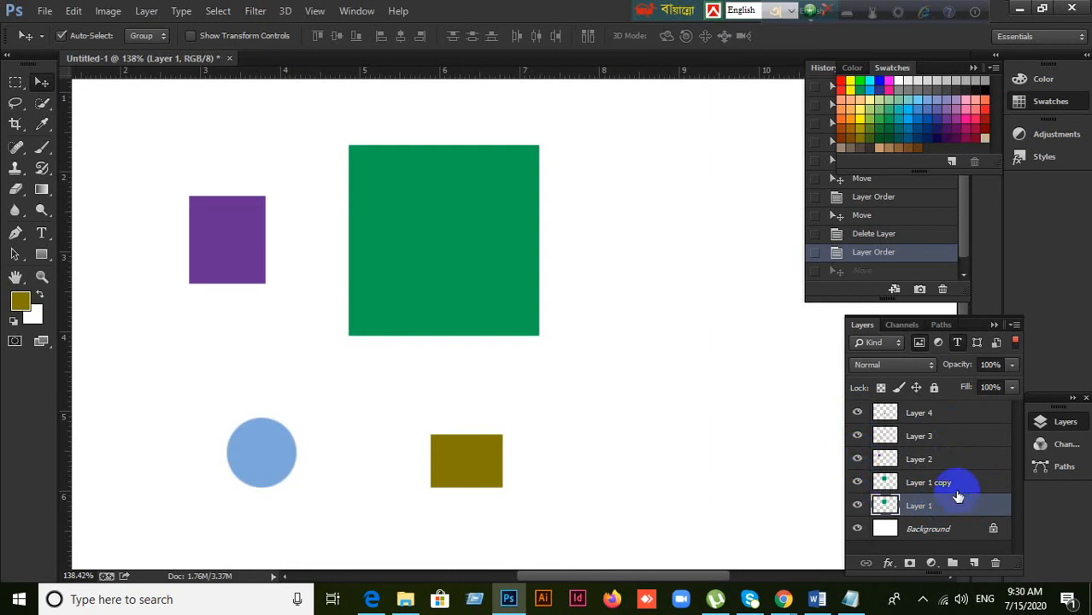
left_click(958, 483)
key("Delete")
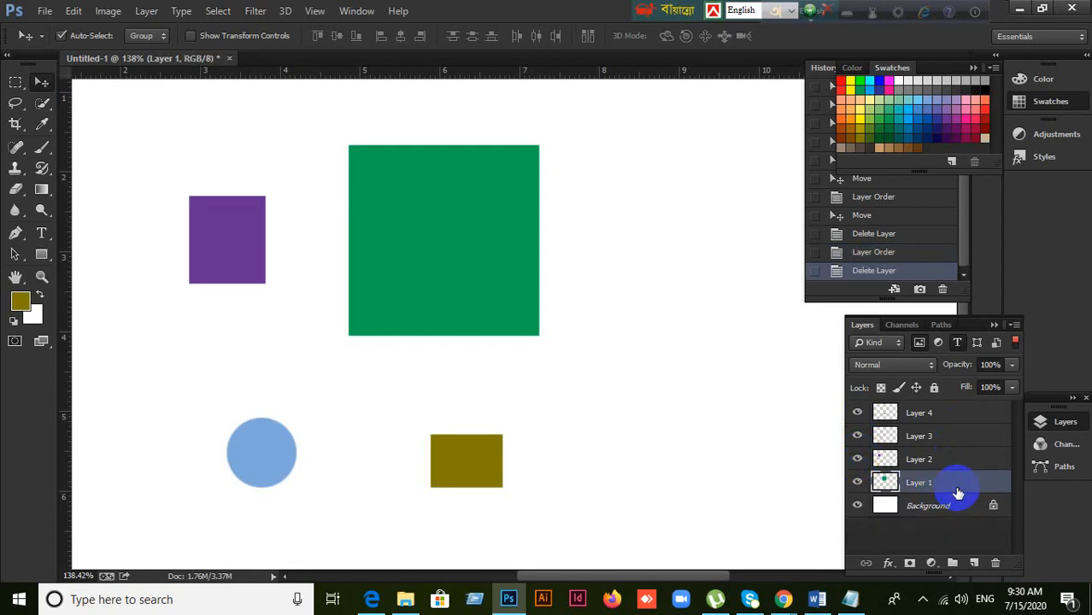
Step: Duplicate the green square on the canvas toward its lower right, and undo the duplicate
left_click(373, 214)
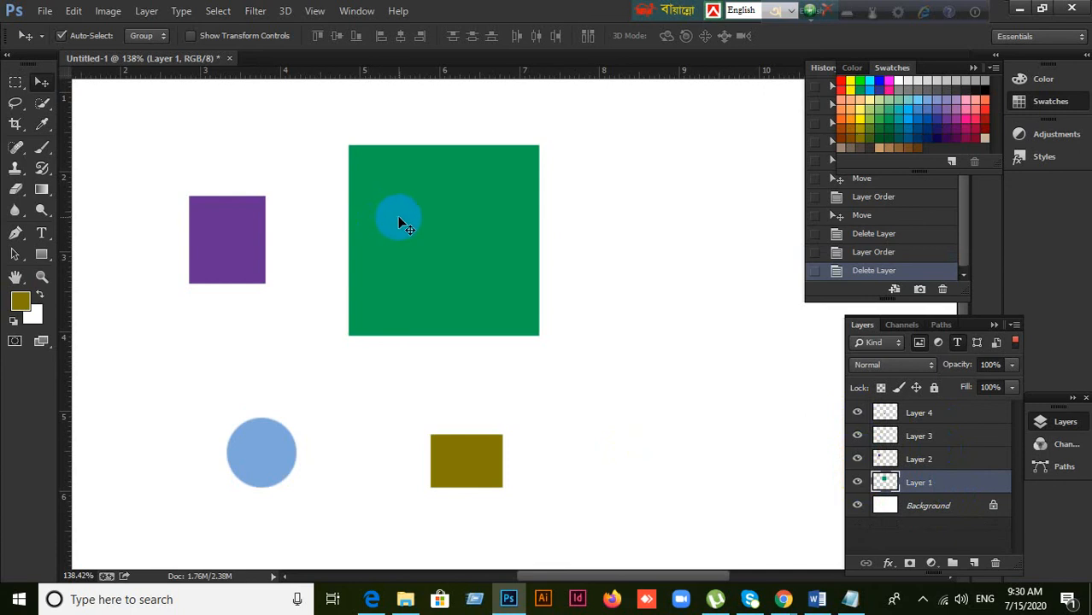
left_click_drag(401, 224, 690, 434)
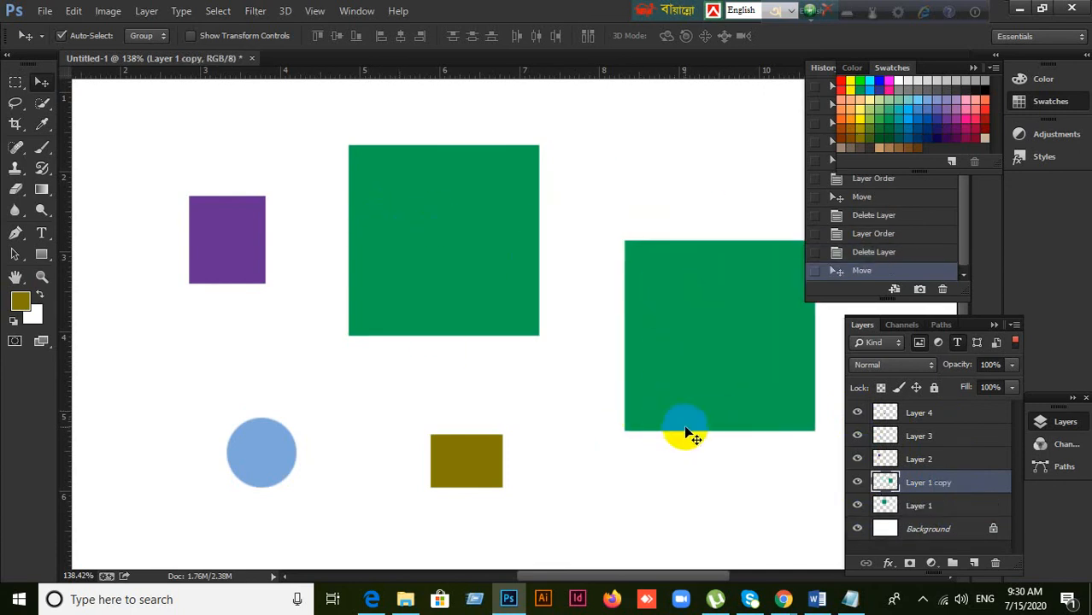
key("ctrl+z")
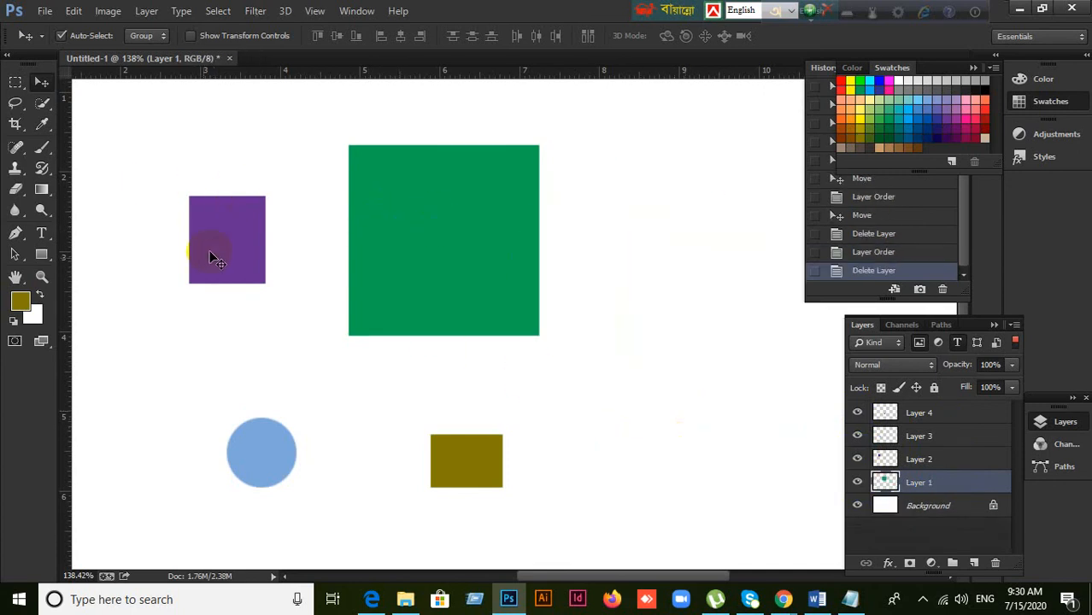
Step: Duplicate the purple rectangle toward its lower left and the blue circle toward its upper right, removing each duplicate
left_click(205, 245)
left_click_drag(227, 243, 140, 382)
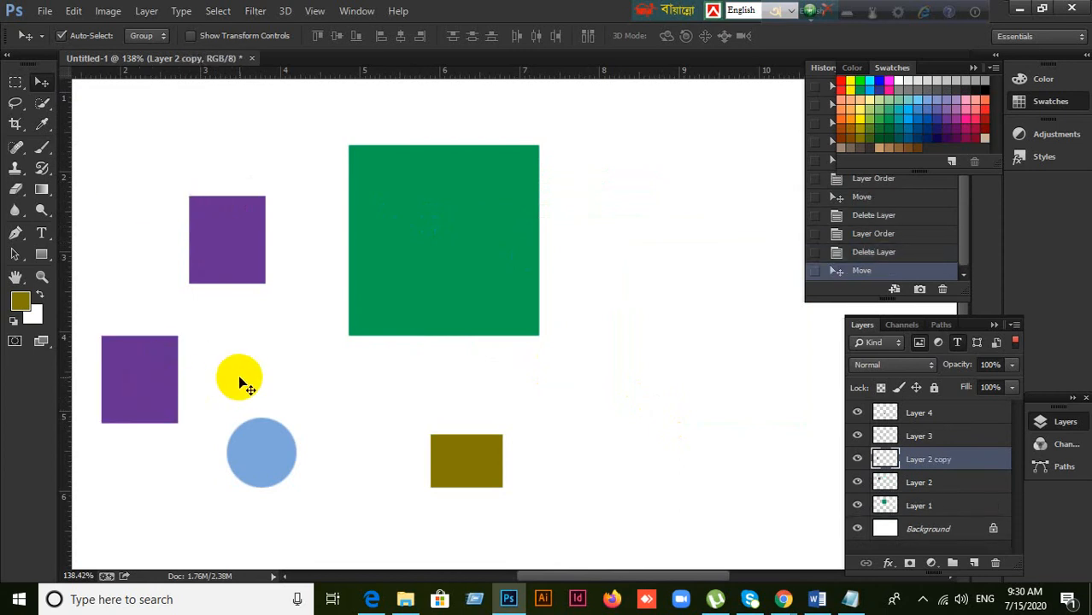
key("Delete")
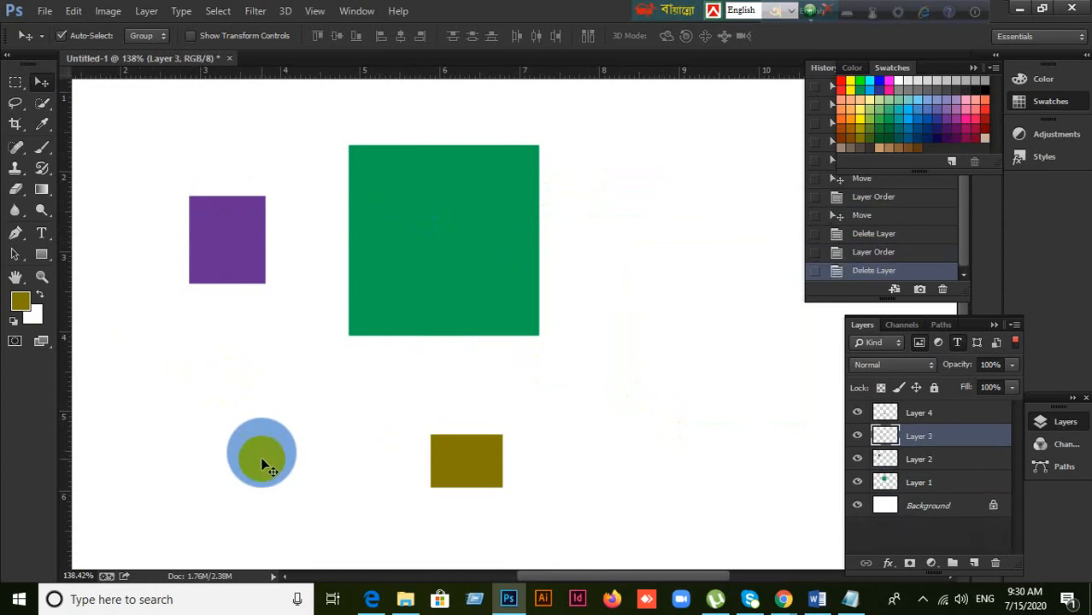
left_click_drag(260, 457, 382, 418)
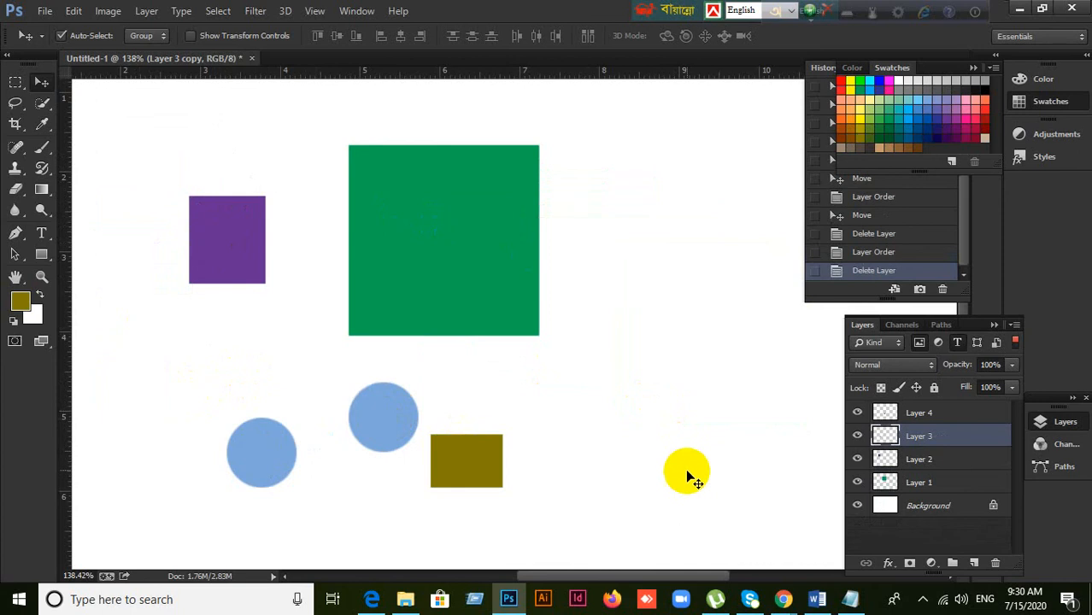
key("ctrl+z")
Step: Duplicate Layer 1 directly above the original in the layer stack, and select the copy
left_click(965, 483)
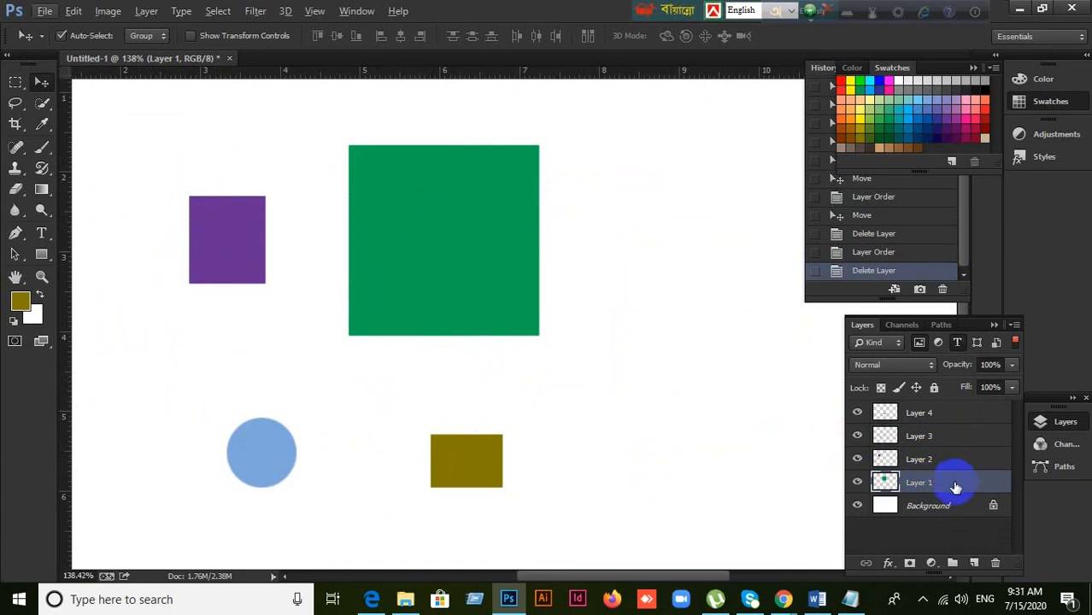
mouse_move(955, 484)
left_mouse_down()
mouse_move(950, 456)
mouse_move(955, 471)
left_mouse_up()
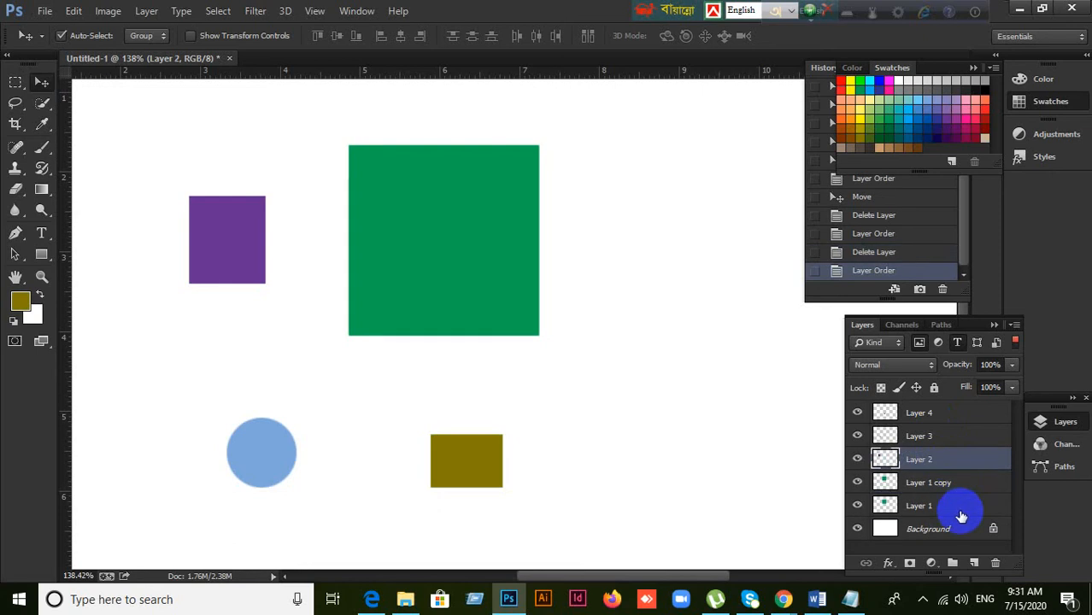
left_click(956, 487)
Step: Toggle the visibility of Layer 1 copy and Layer 1, and move the copied green square about 3.2 in to the right
left_click(857, 483)
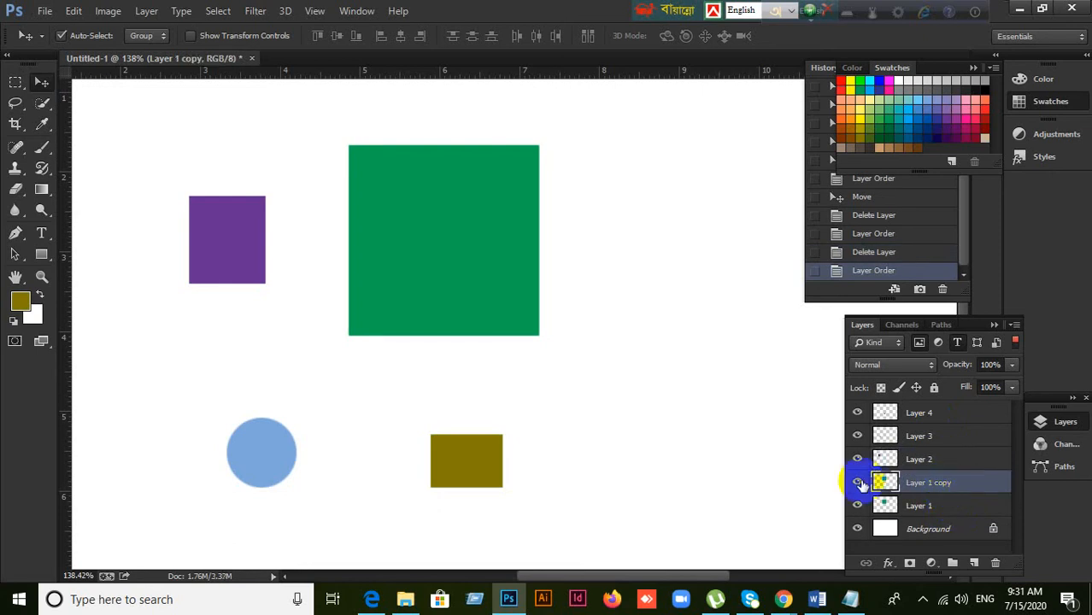
left_click(856, 506)
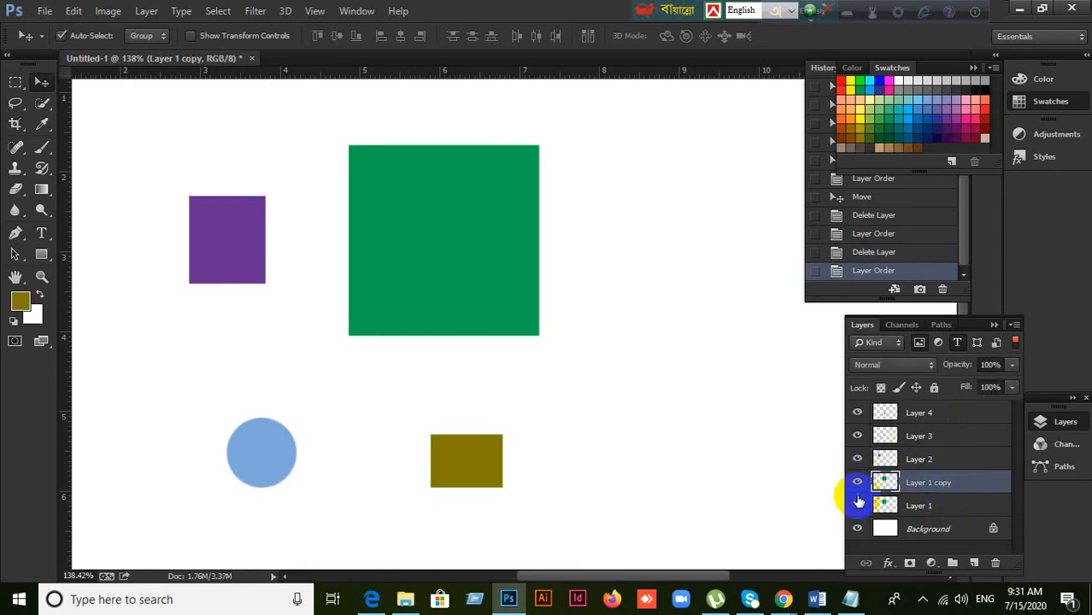
left_click(858, 483)
left_click(857, 483)
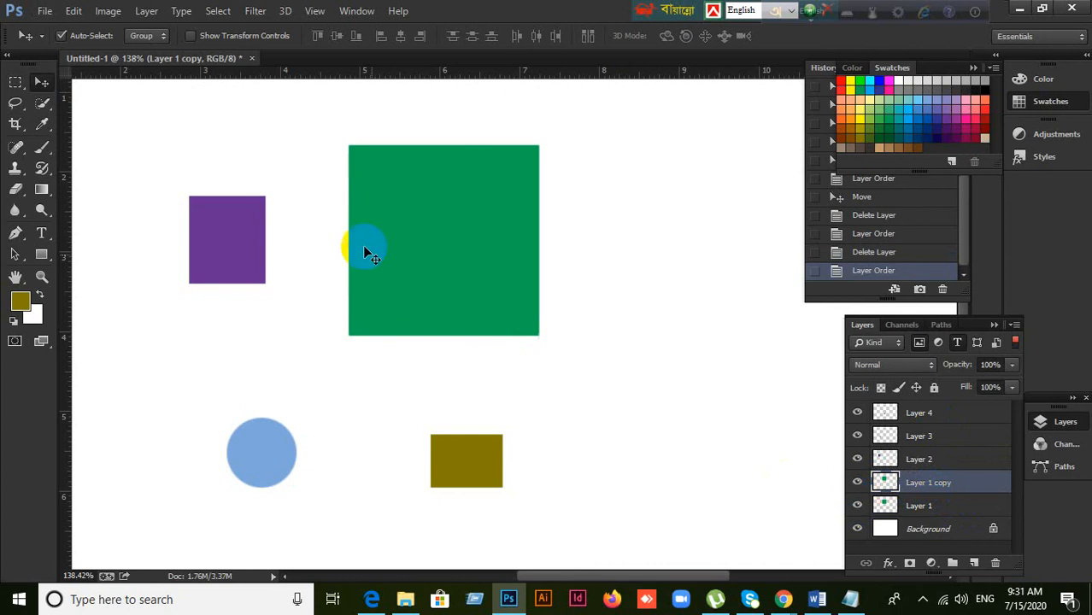
left_click_drag(439, 245, 695, 258)
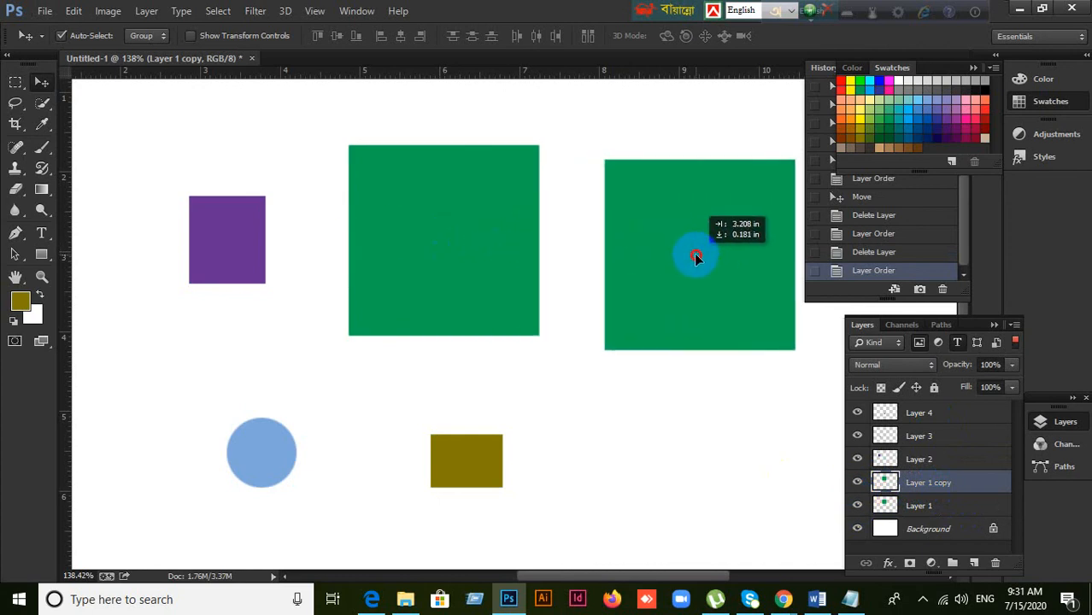
Step: Duplicate Layer 1 copy in the layer stack, and move the new green square down so it slightly overlaps the first copy
left_click_drag(982, 484, 984, 464)
left_click(720, 293)
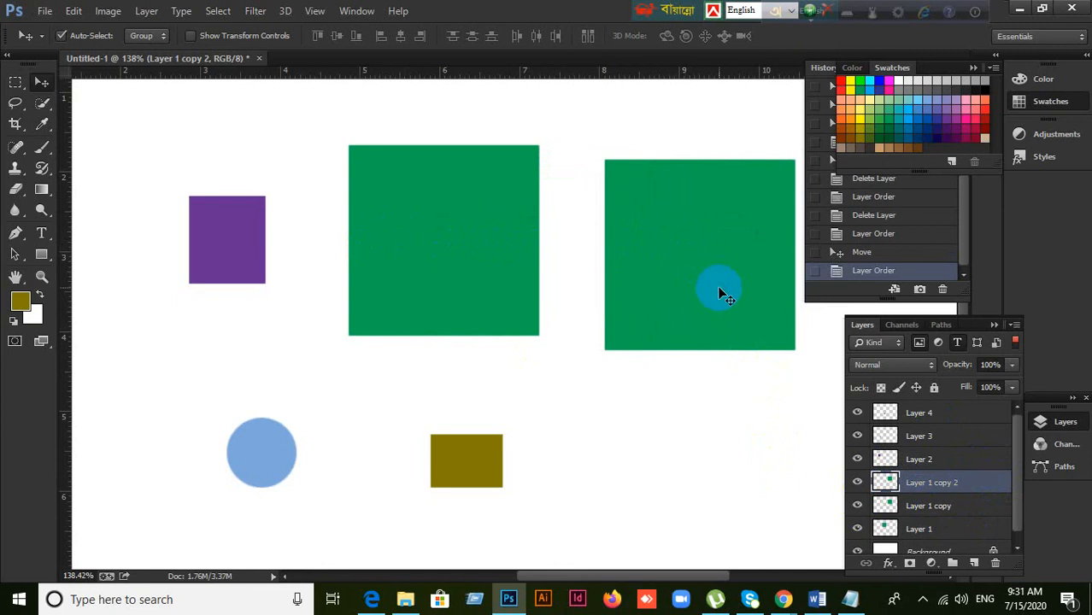
left_click_drag(720, 290, 686, 470)
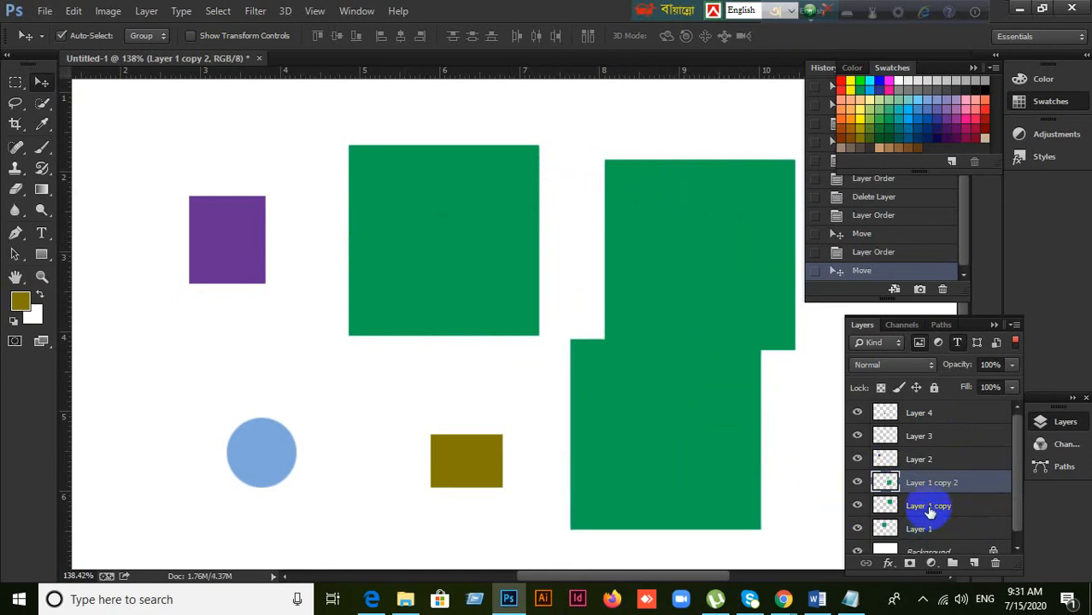
Step: Delete Layer 1 copy and Layer 1 copy 2, the two duplicated green squares
left_click(929, 508, "shift")
key("Delete")
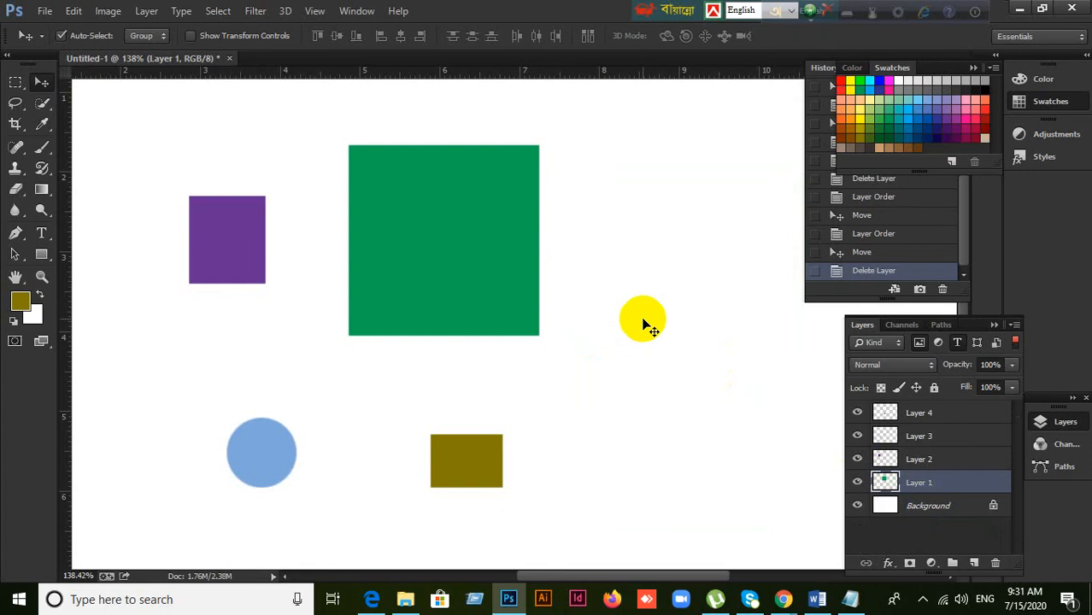
left_click(963, 438)
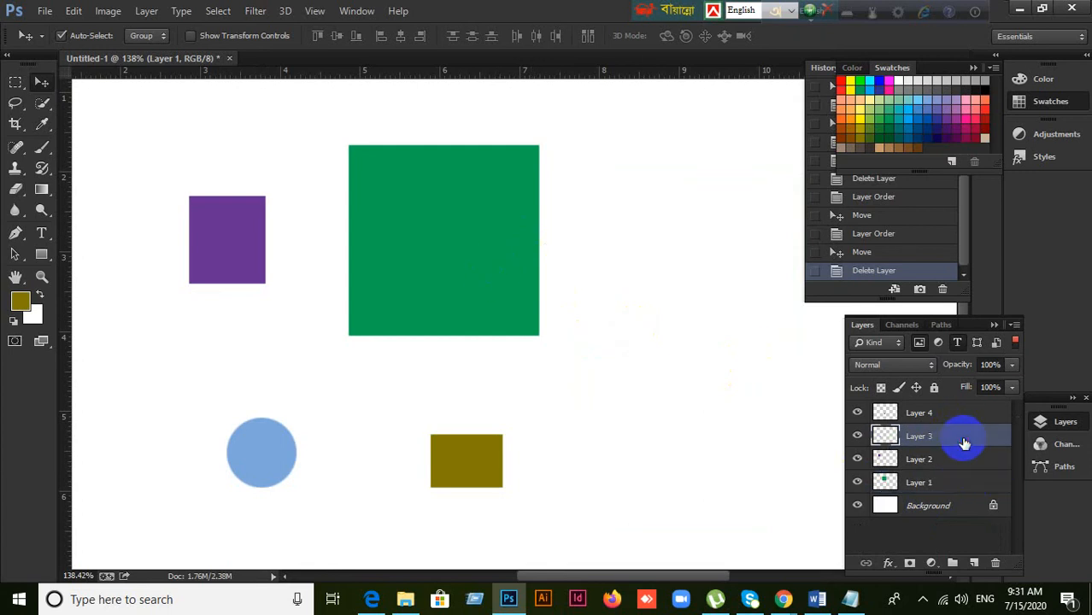
Step: Duplicate the green square to its right on the canvas, and remove the duplicate
left_click(438, 223)
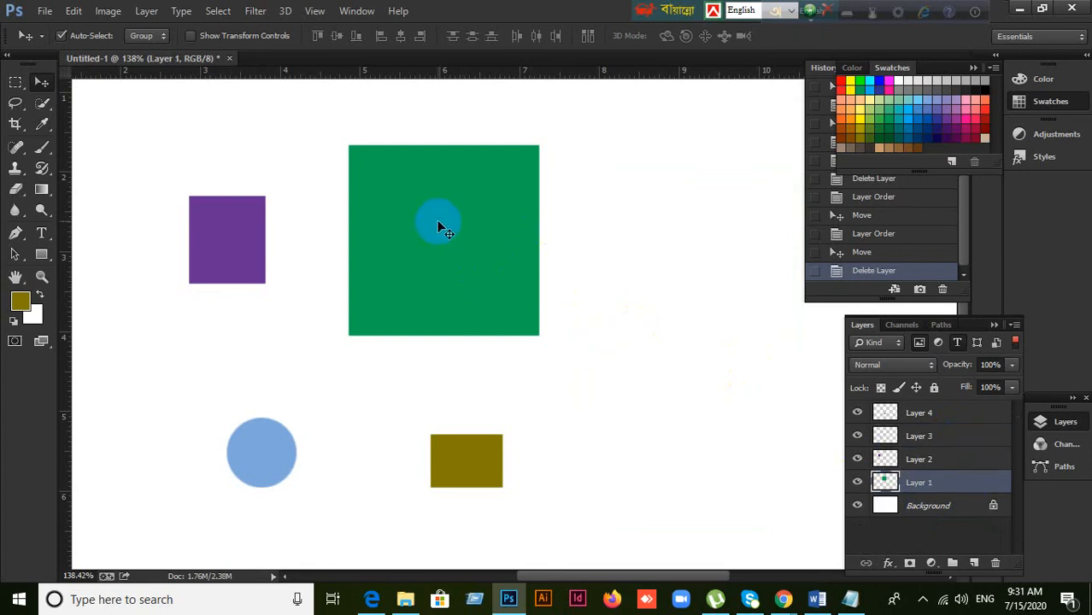
left_click_drag(452, 224, 670, 237)
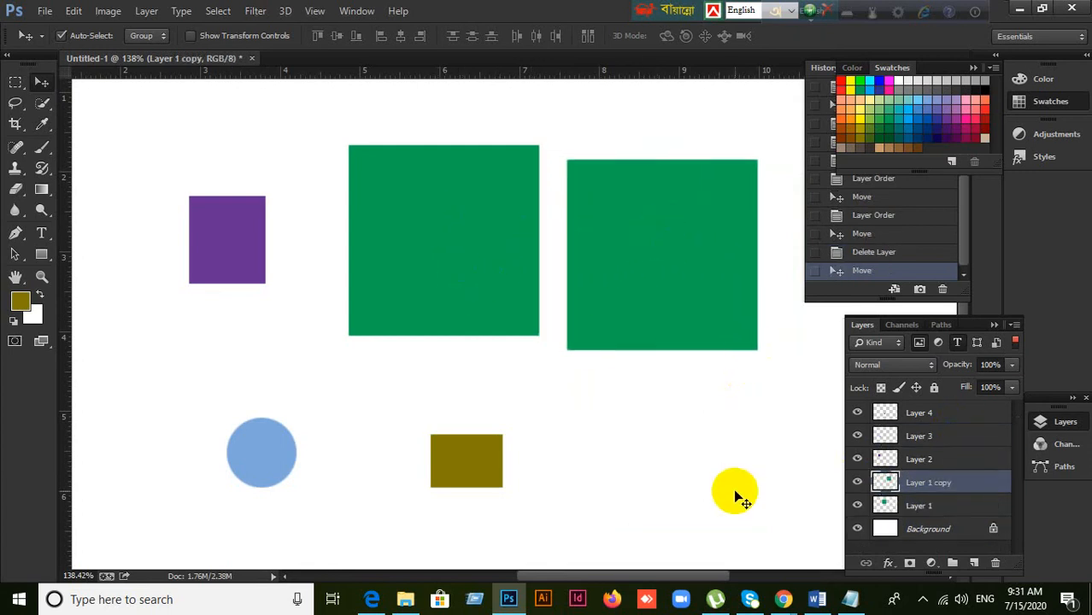
key("Delete")
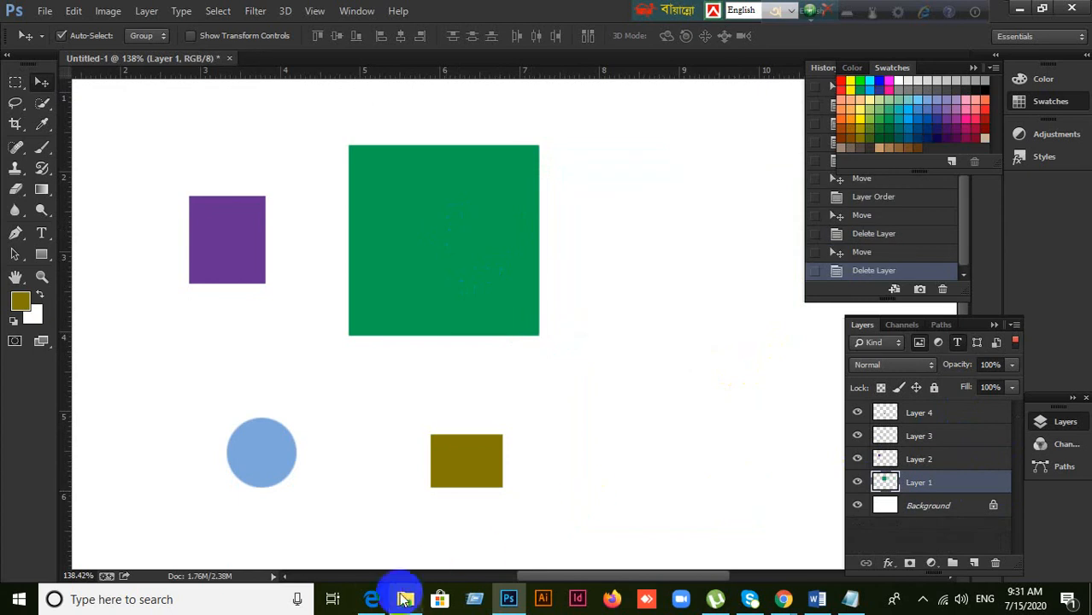
Step: Check the session 5 topics in the LEDP-Graphic Design PDF in Microsoft Edge, and return to Photoshop
left_click(374, 599)
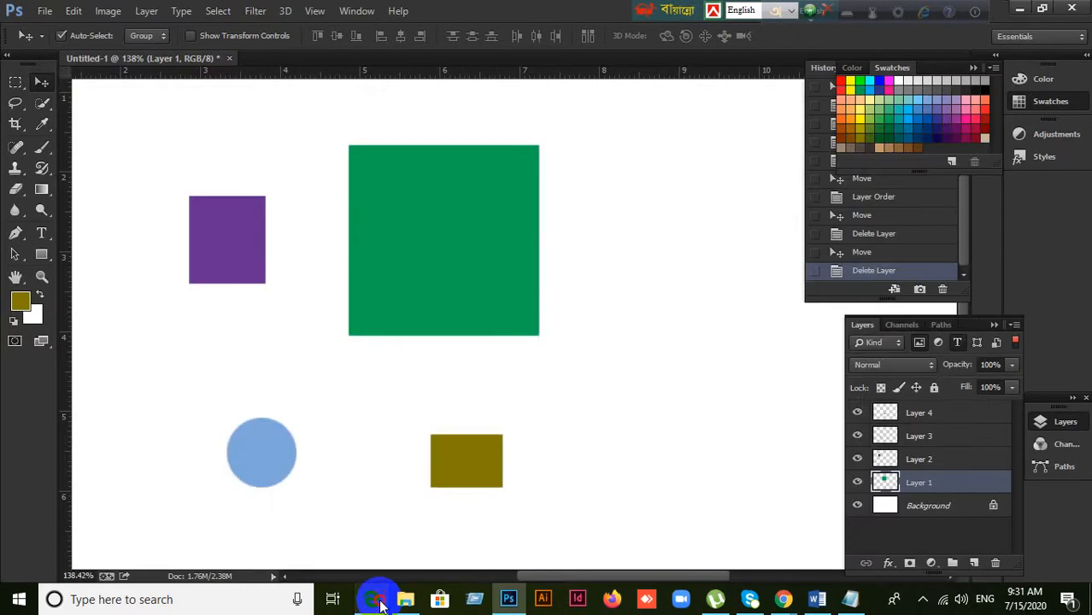
left_click(381, 603)
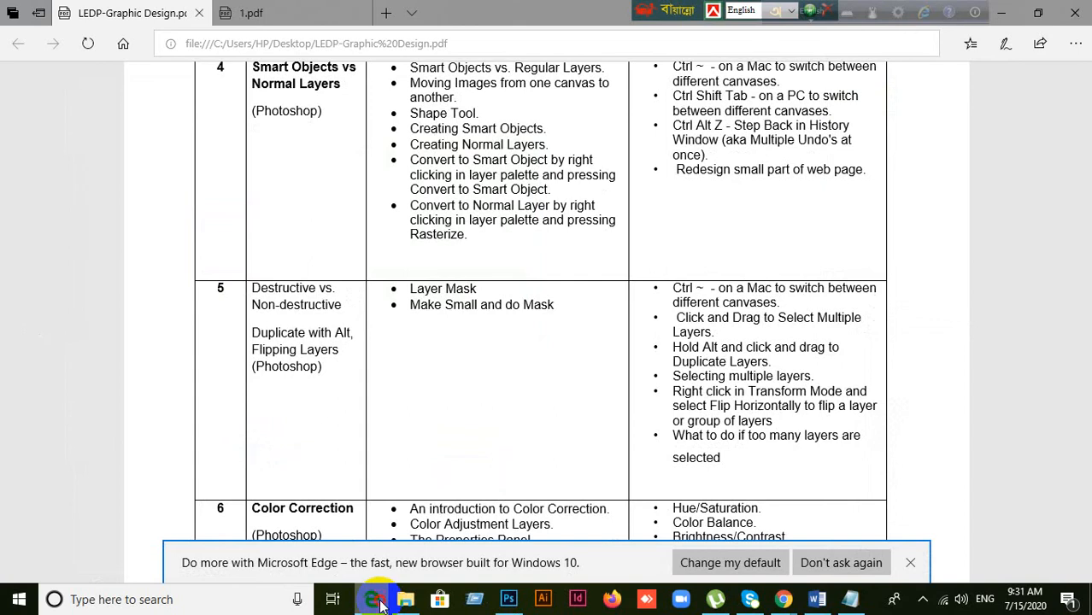
left_click(375, 600)
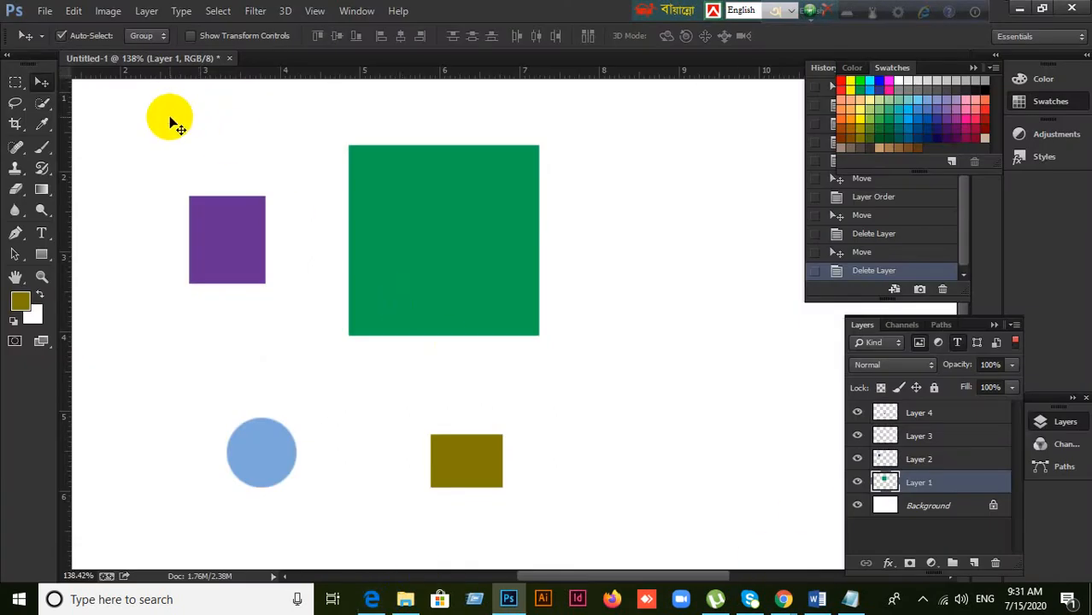
Step: Delete the purple rectangle, blue circle and olive rectangle together, and place the green square near the upper middle of the canvas
left_click(170, 119)
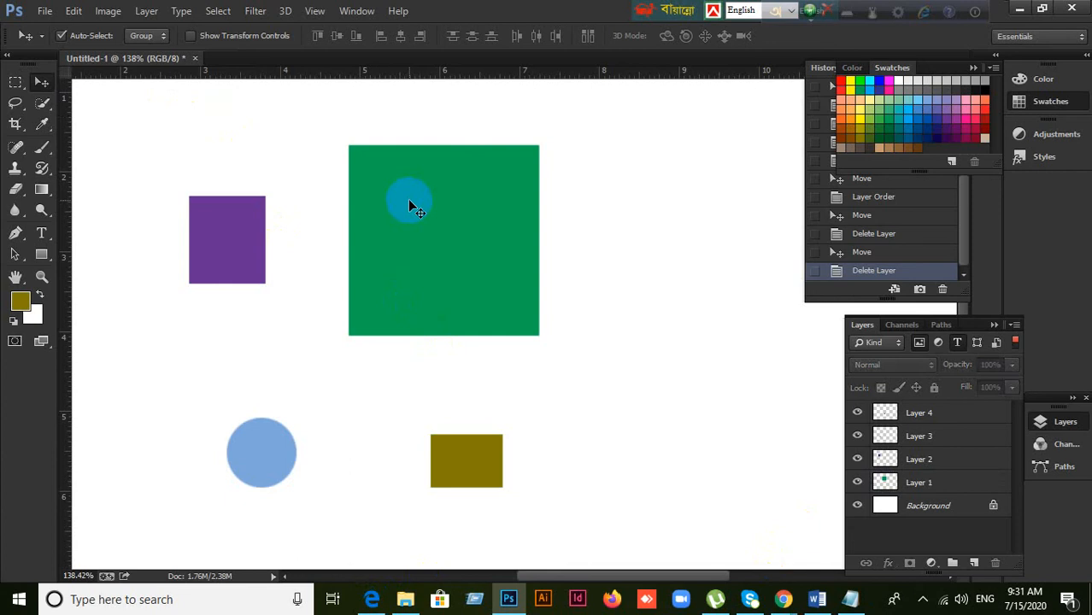
left_click_drag(460, 208, 577, 207)
left_click_drag(197, 209, 448, 473)
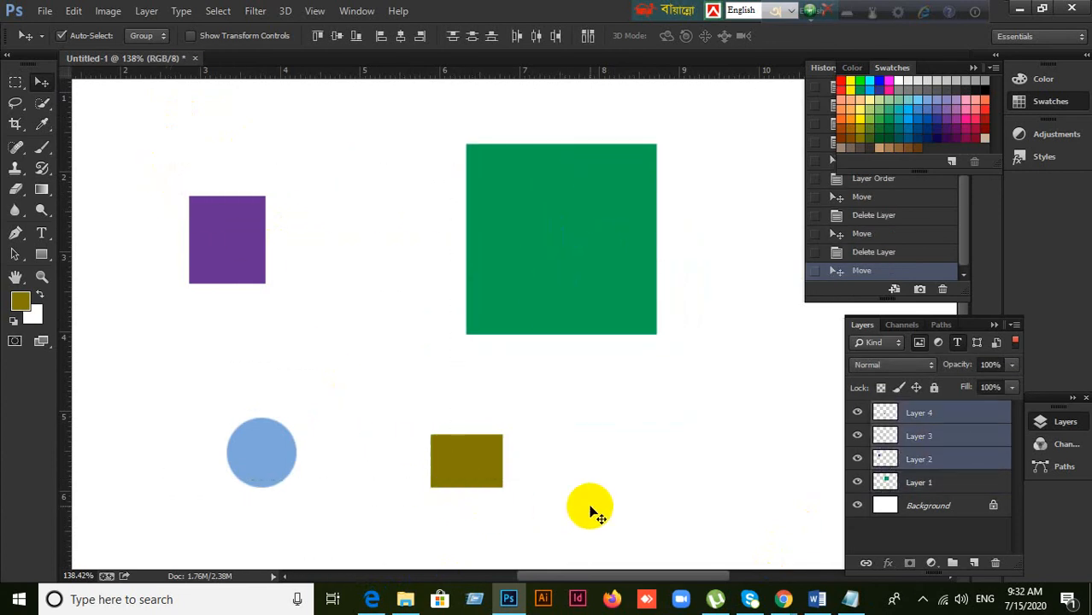
key("Delete")
left_click_drag(602, 331, 527, 349)
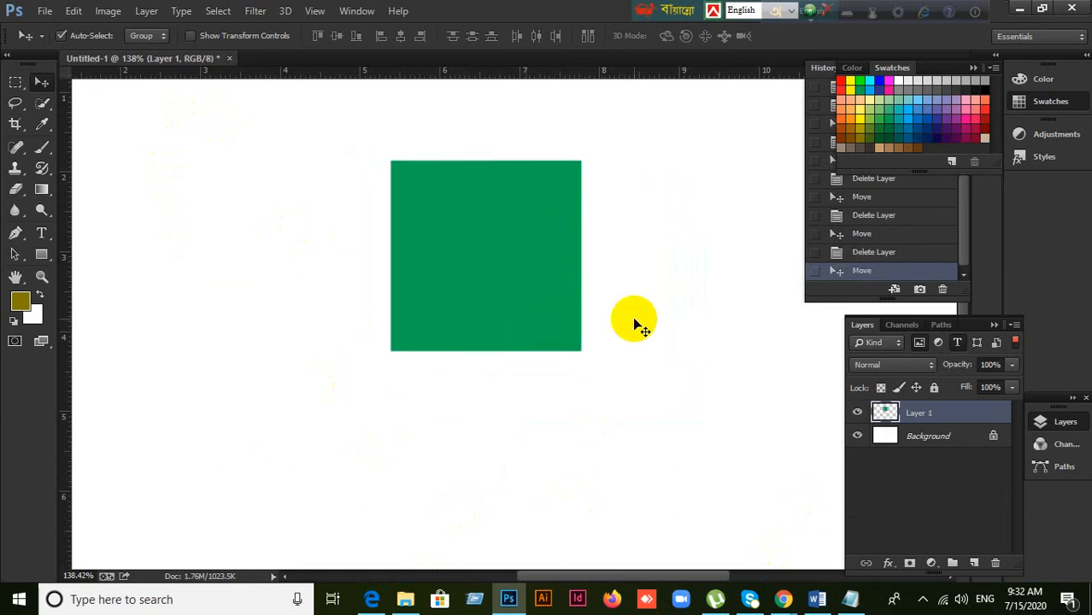
Step: Rotate the green square 45° with Free Transform to stand it on its corner as a diamond
key("ctrl+t")
left_click_drag(589, 142, 654, 268)
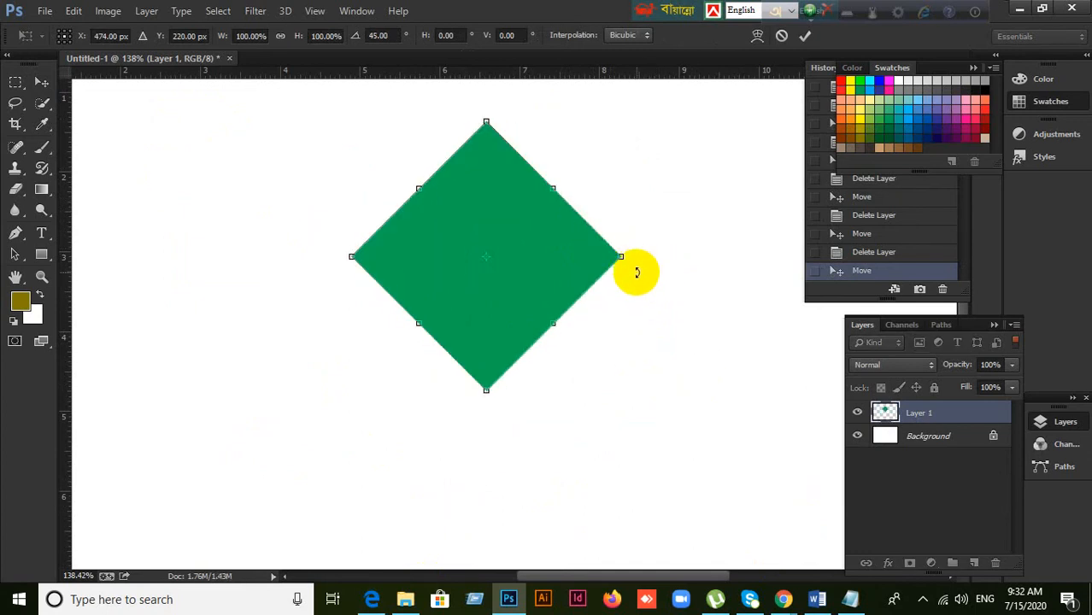
left_click(805, 37)
Step: Duplicate the green diamond to the left, and move the original to the right so the two stand apart
left_click_drag(525, 285, 316, 318)
left_click_drag(494, 329, 605, 297)
left_click(223, 322)
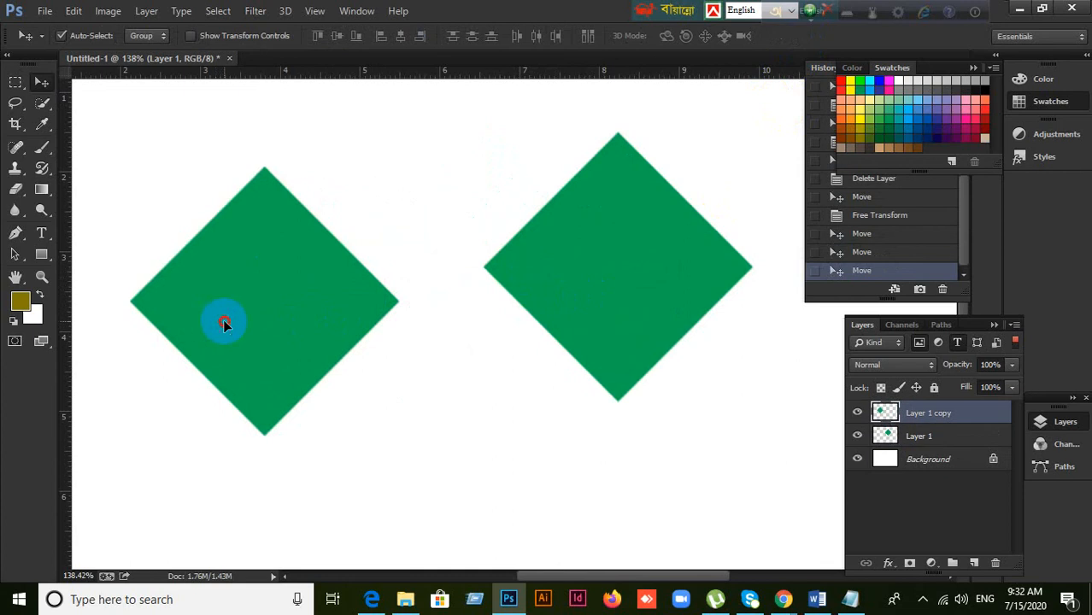
left_click_drag(223, 322, 235, 334)
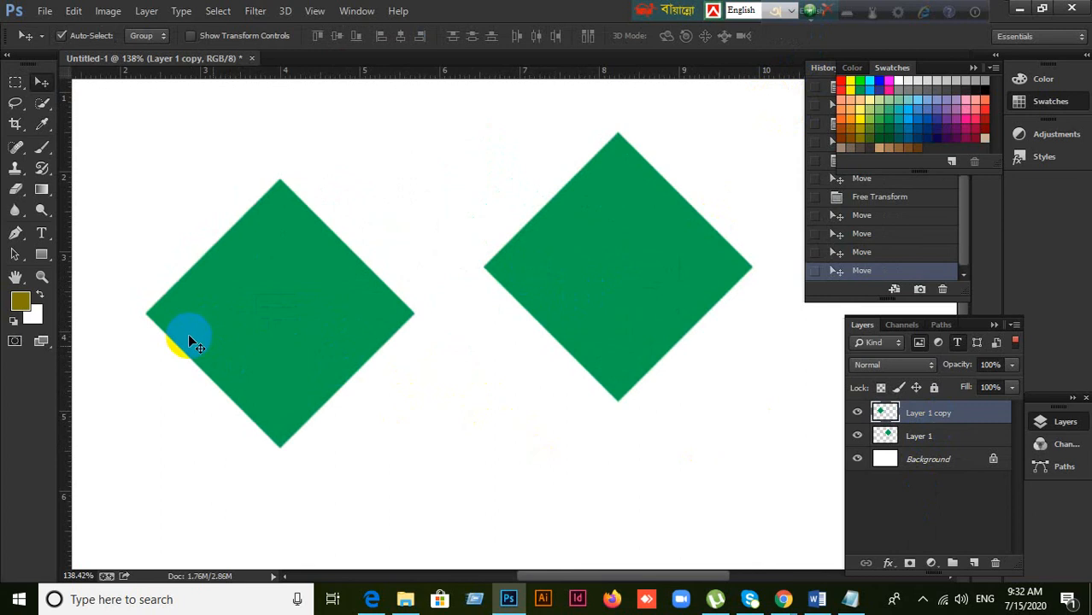
Step: Cut away the lower half of the copied diamond with a rectangular marquee, leaving a triangle, and deselect
left_click(17, 83)
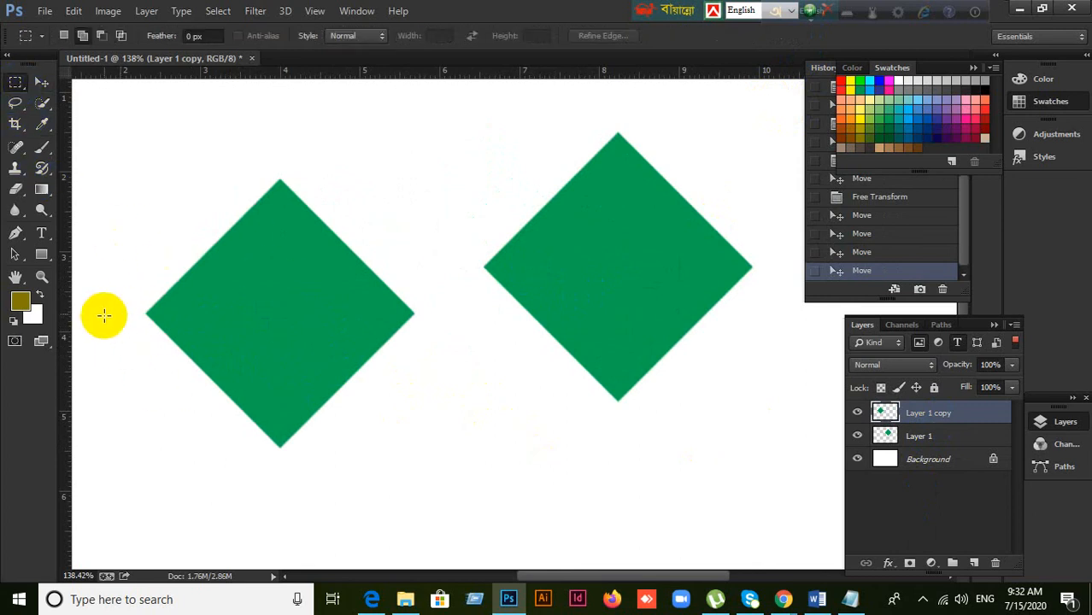
left_click_drag(103, 314, 482, 489)
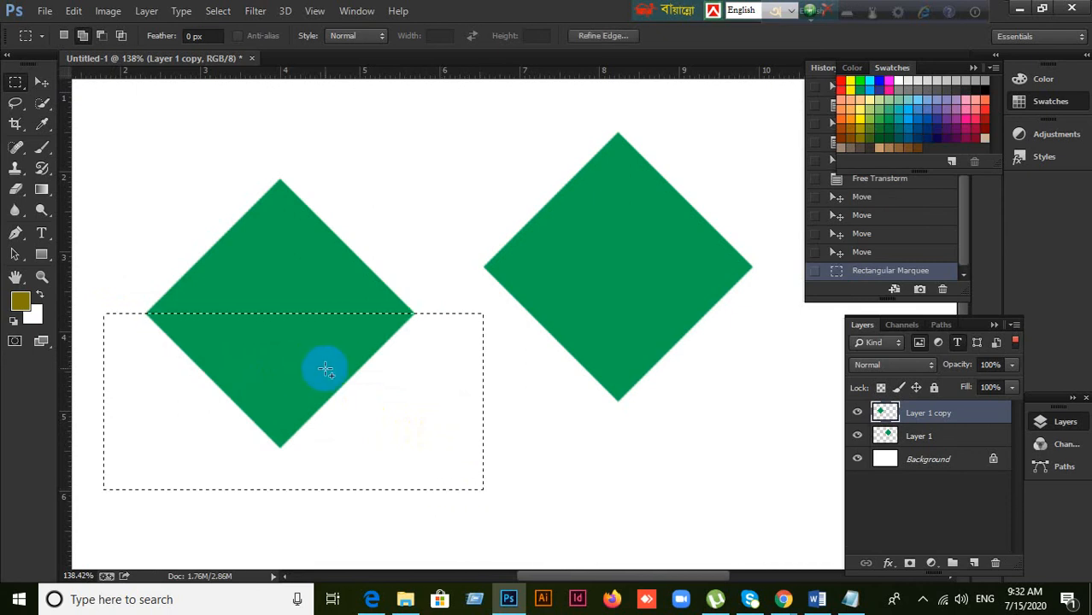
key("Delete")
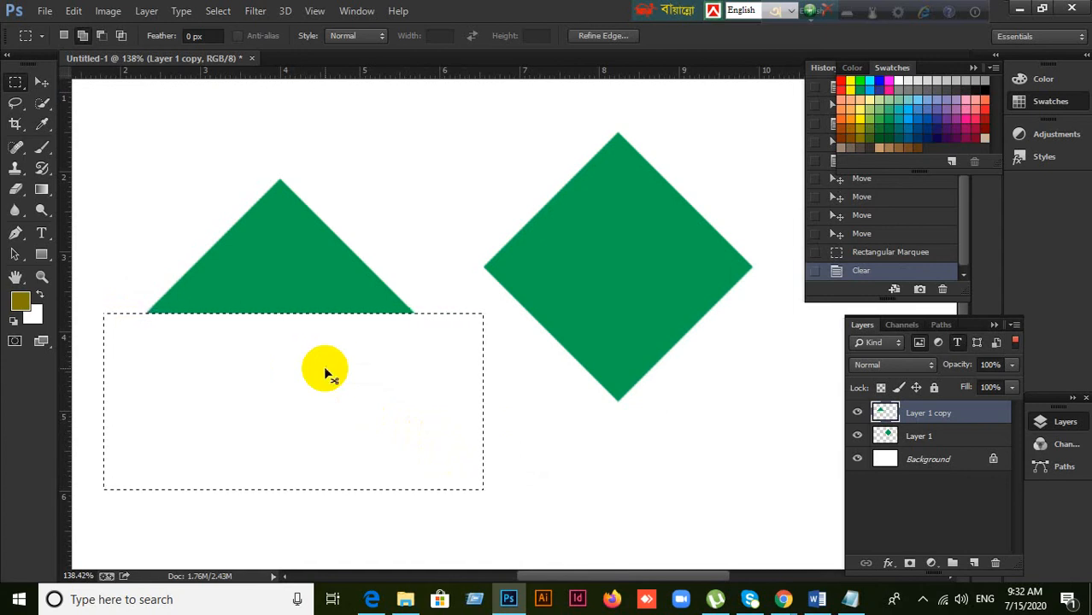
key("ctrl+d")
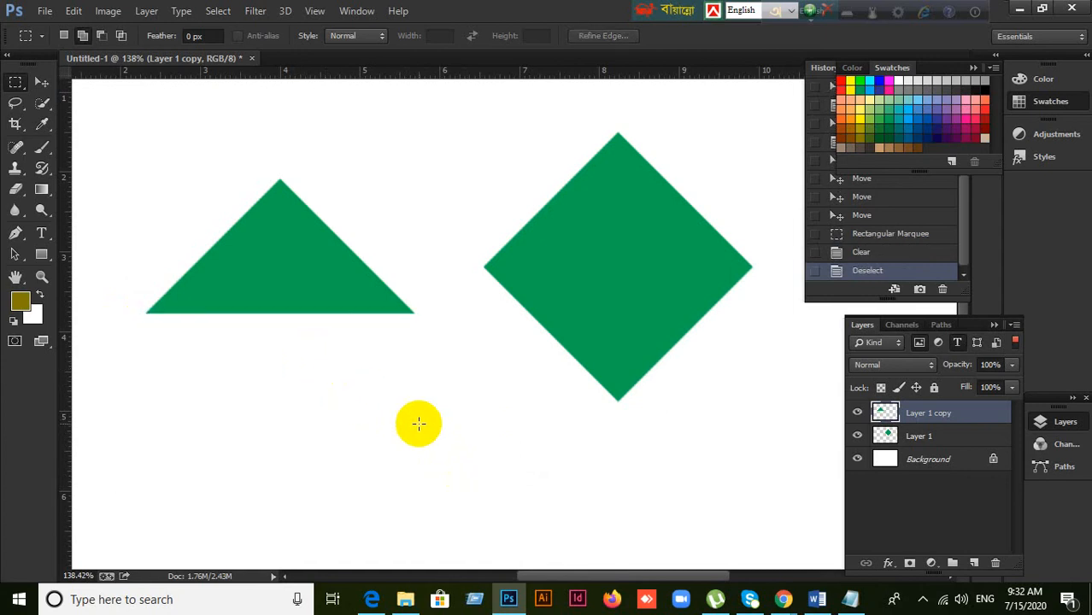
Step: Load the triangle's outline as a selection, fill it with the olive foreground color, and deselect
left_click(42, 86)
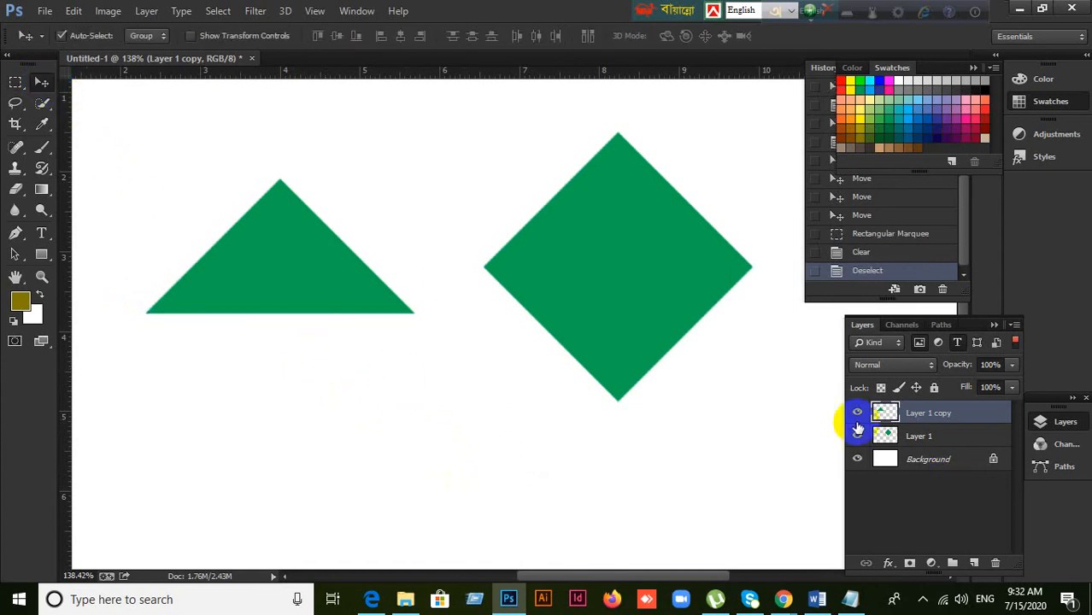
left_click(884, 414, "ctrl")
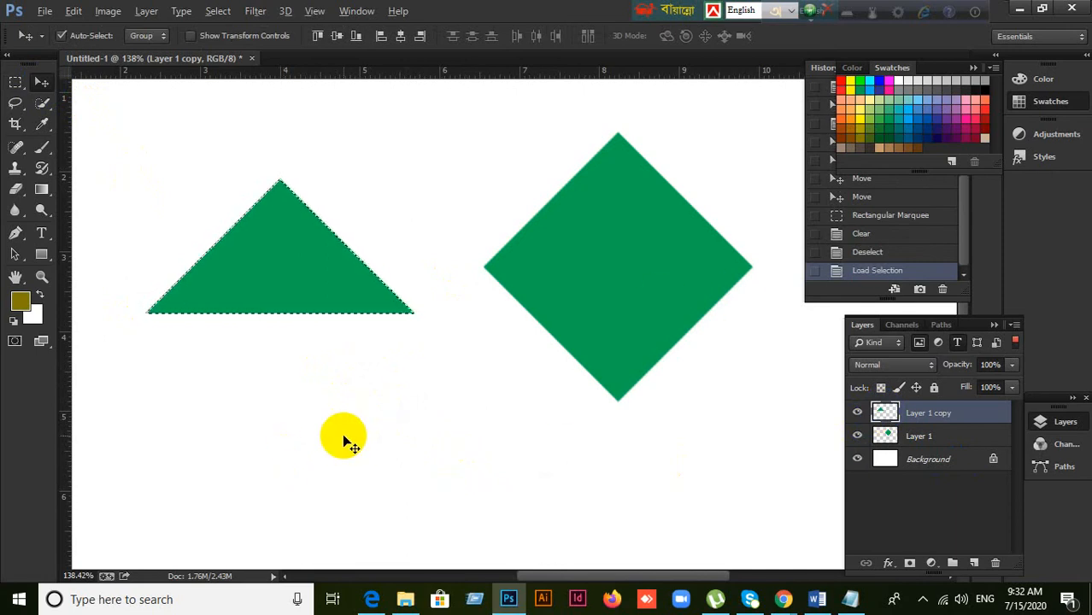
key("alt+BackSpace")
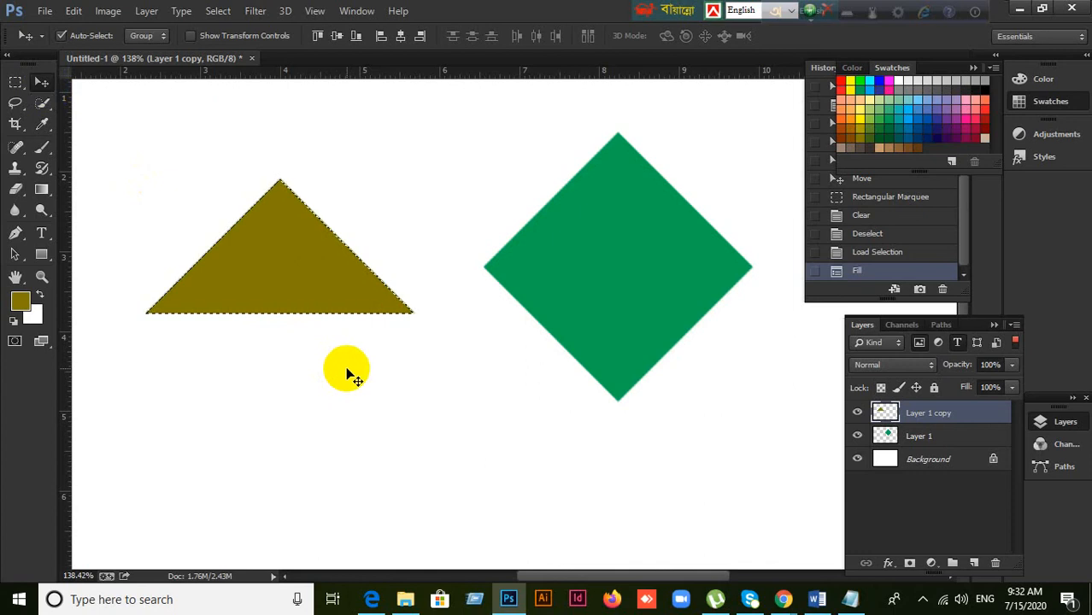
key("ctrl+d")
Step: Bring the olive triangle and green diamond together so the triangle exactly covers the diamond's upper half
left_click_drag(297, 293, 424, 250)
left_click(636, 309, "shift")
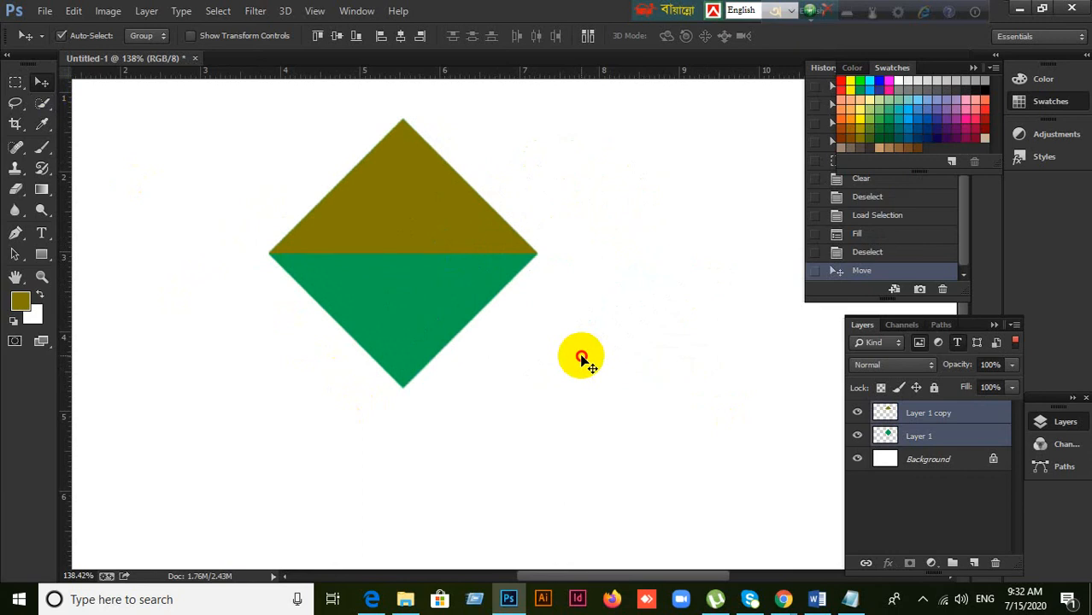
left_click(573, 386)
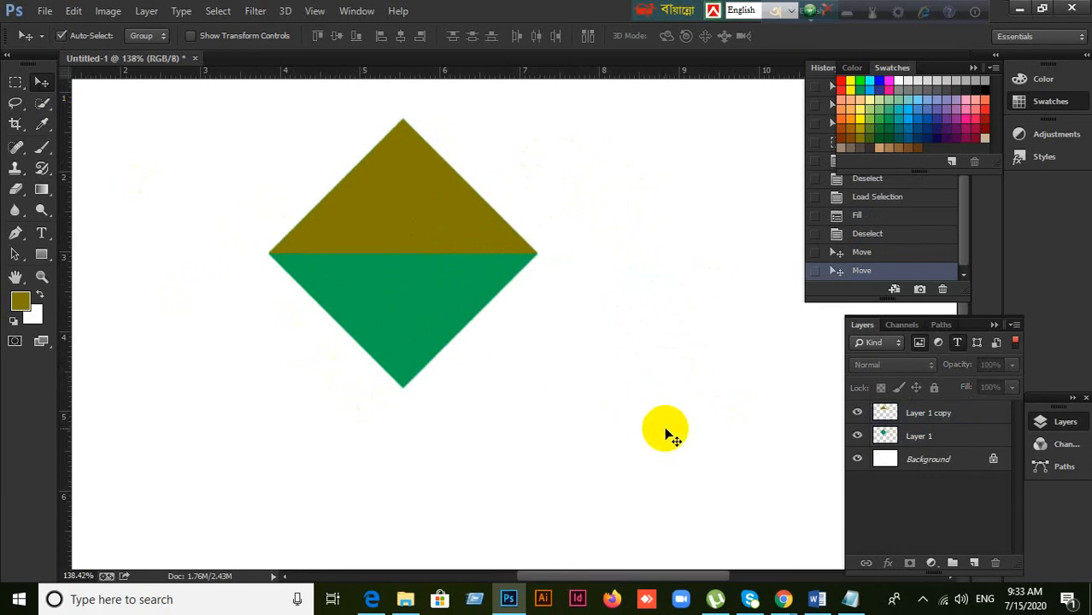
Step: Merge Layer 1 copy and Layer 1 into a single layer
left_click(945, 418)
left_click(950, 437, "shift")
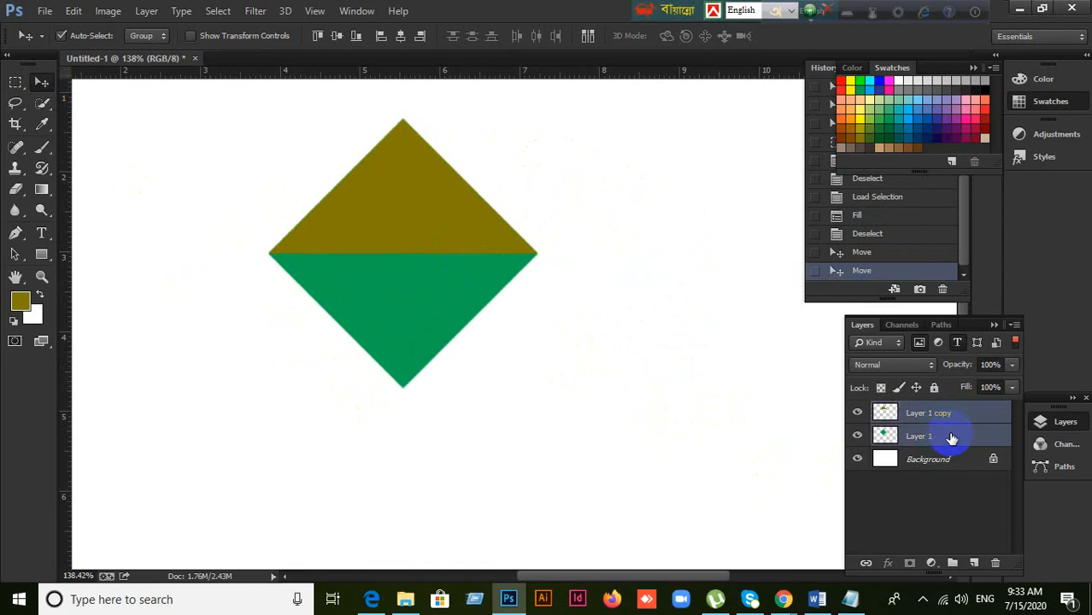
right_click(950, 437)
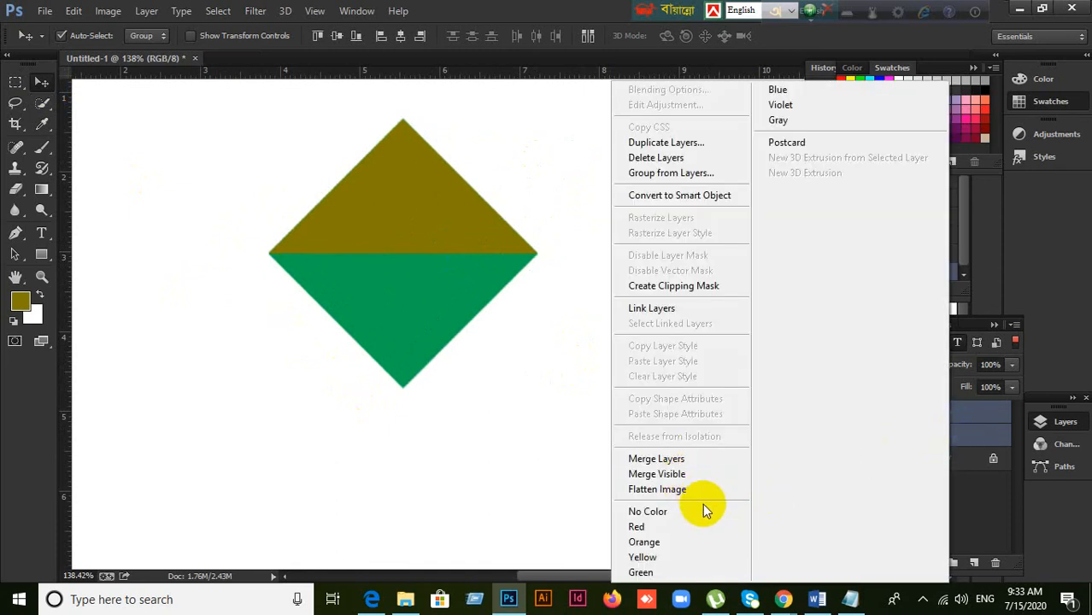
left_click(674, 466)
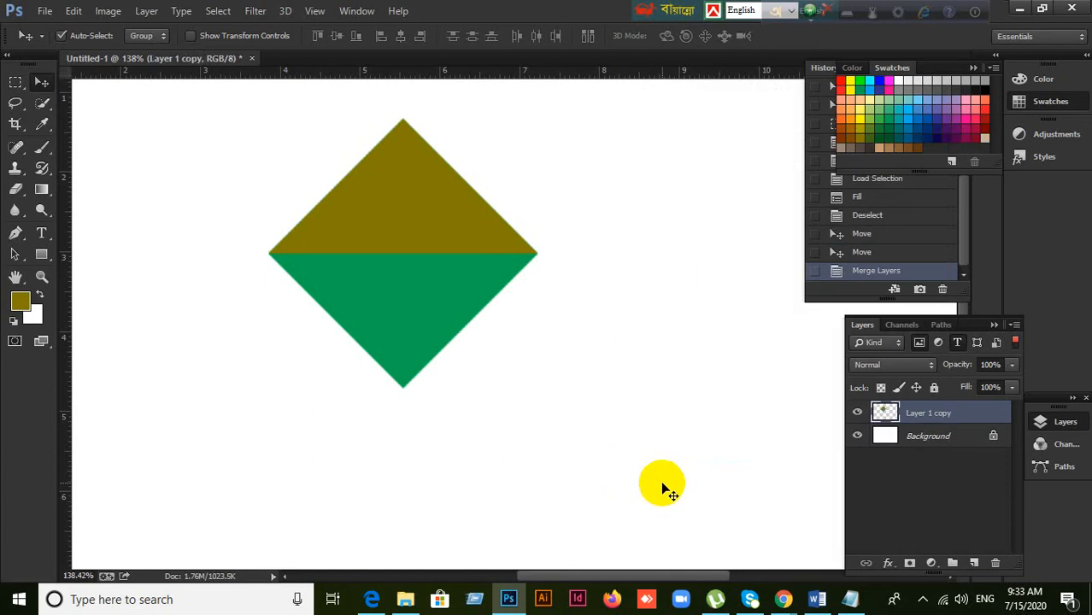
Step: Rotate the merged two-color diamond 90° clockwise, and move it slightly down and to the right
key("ctrl+t")
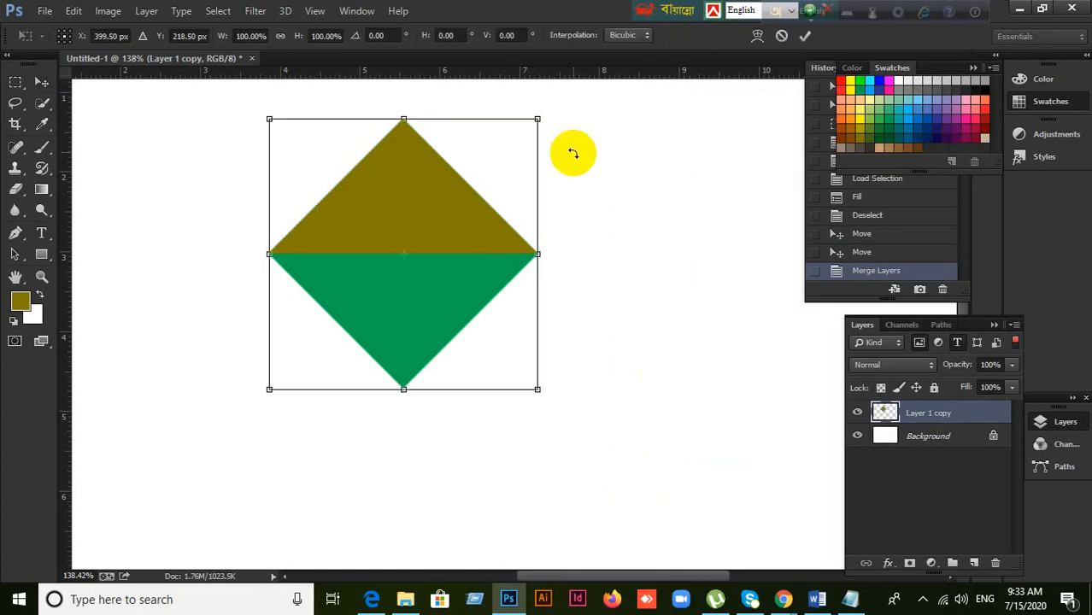
left_click_drag(559, 106, 559, 387)
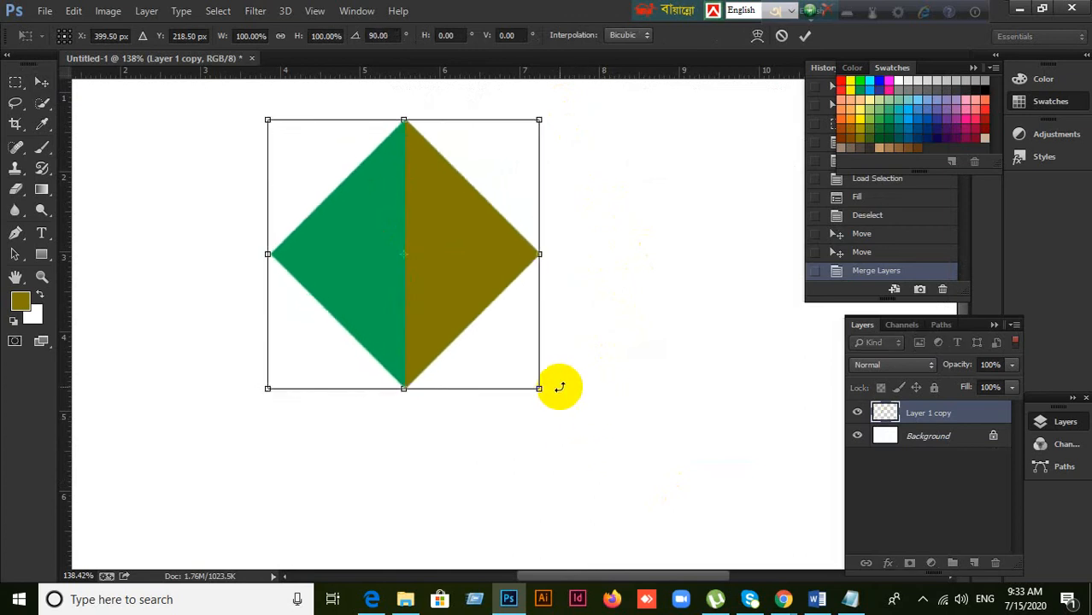
left_click(804, 35)
left_click_drag(461, 275, 516, 330)
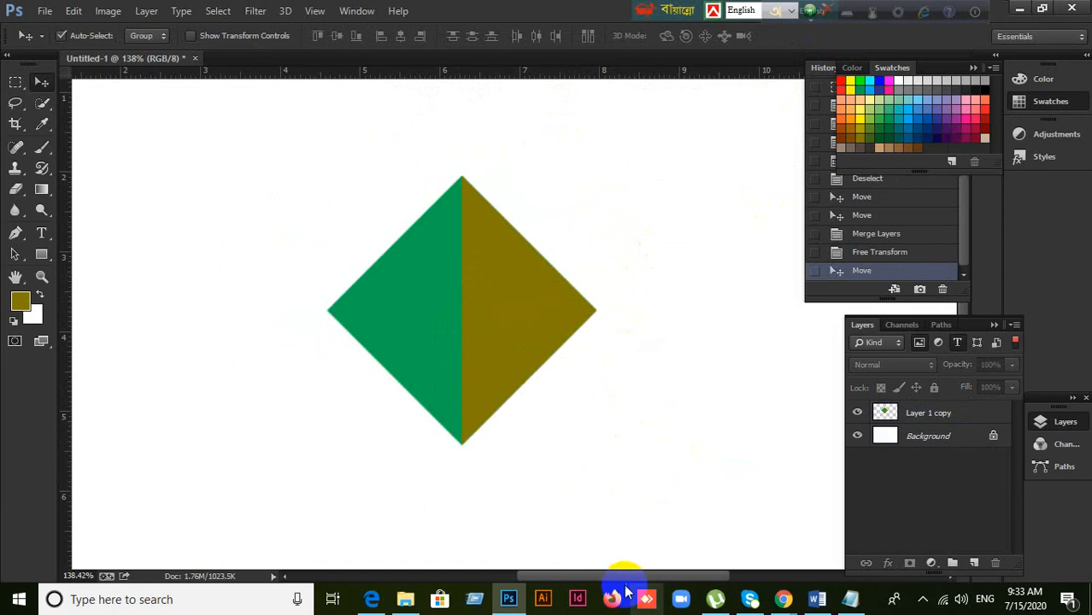
Step: Read the Flip Horizontal instruction in the course outline PDF in Microsoft Edge, and return to Photoshop
left_click(372, 599)
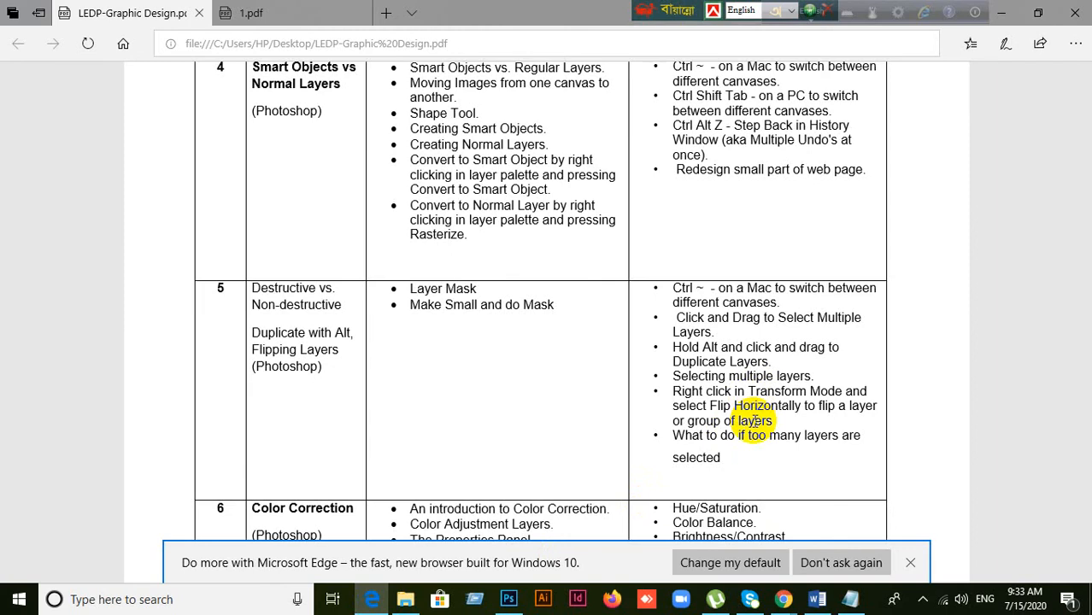
left_click(508, 599)
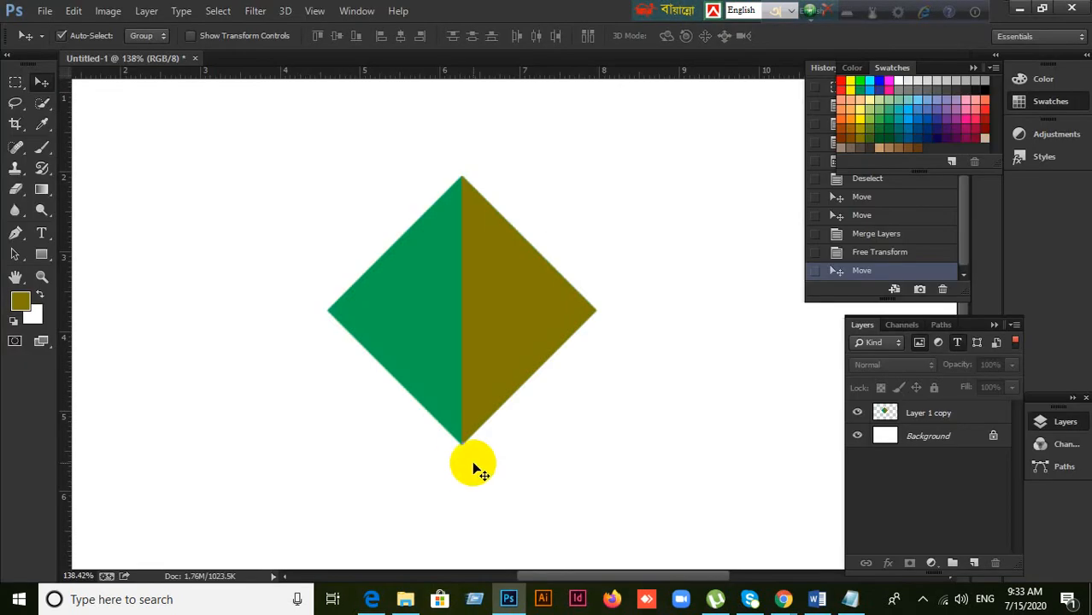
Step: Move the two-color diamond slightly up and to the right, and flip it horizontally in Free Transform
left_click_drag(476, 393, 525, 333)
key("ctrl+t")
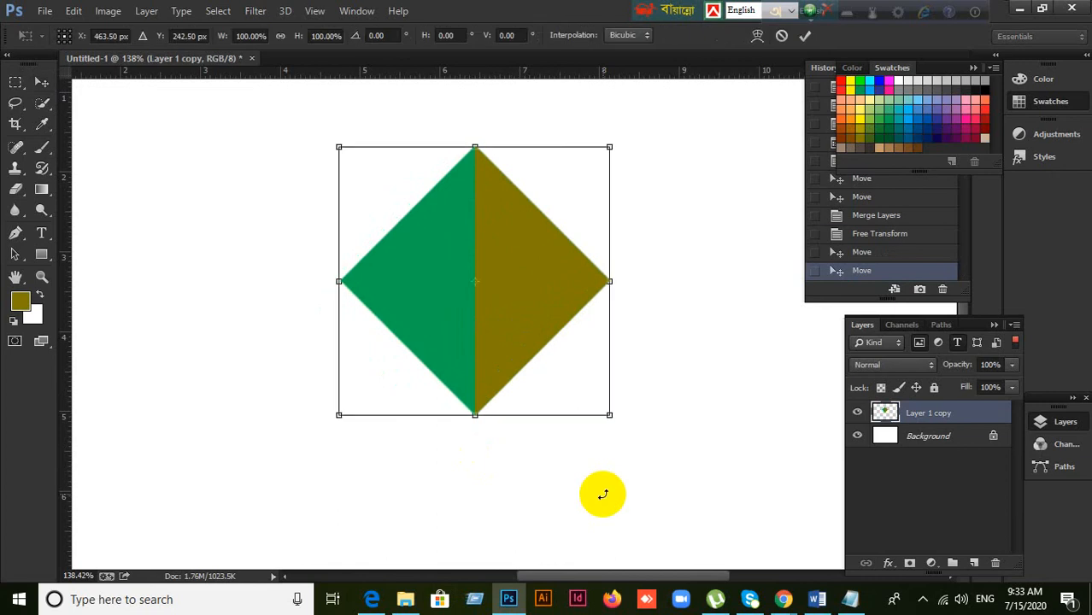
right_click(488, 336)
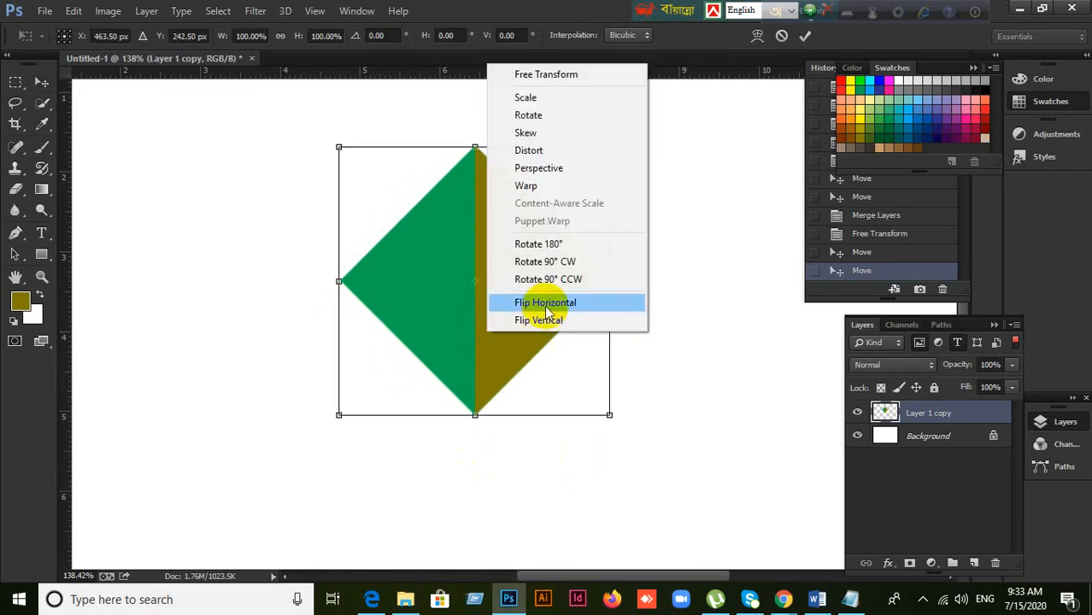
left_click(695, 331)
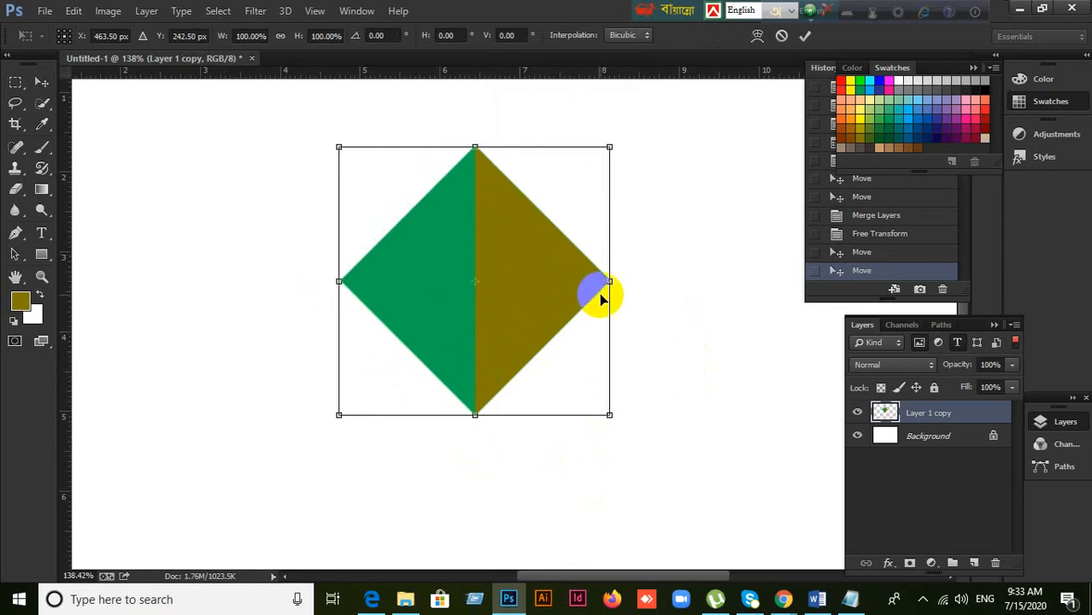
right_click(548, 288)
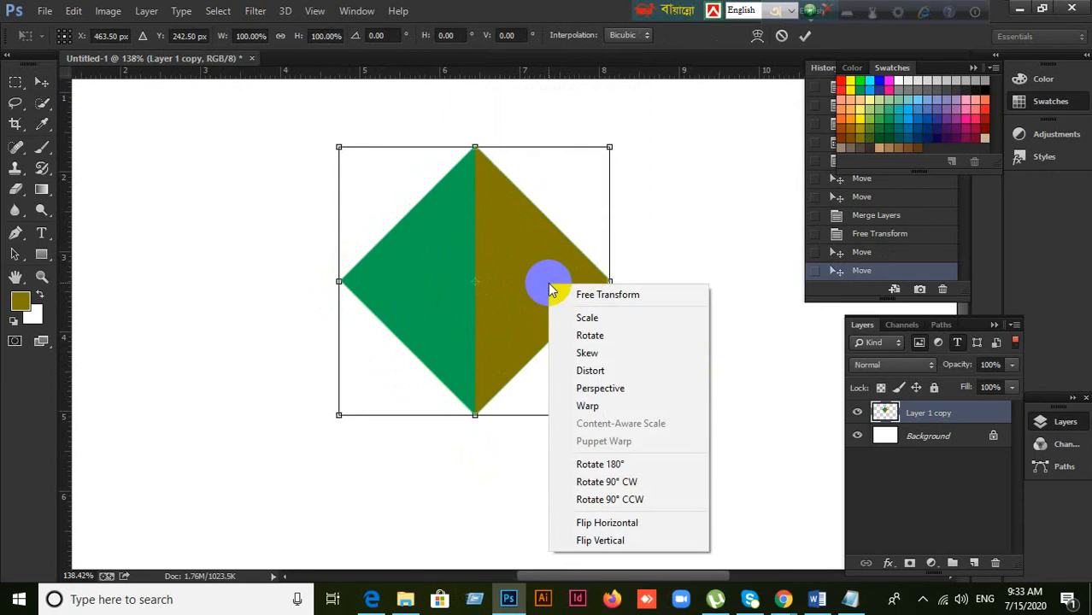
left_click(598, 525)
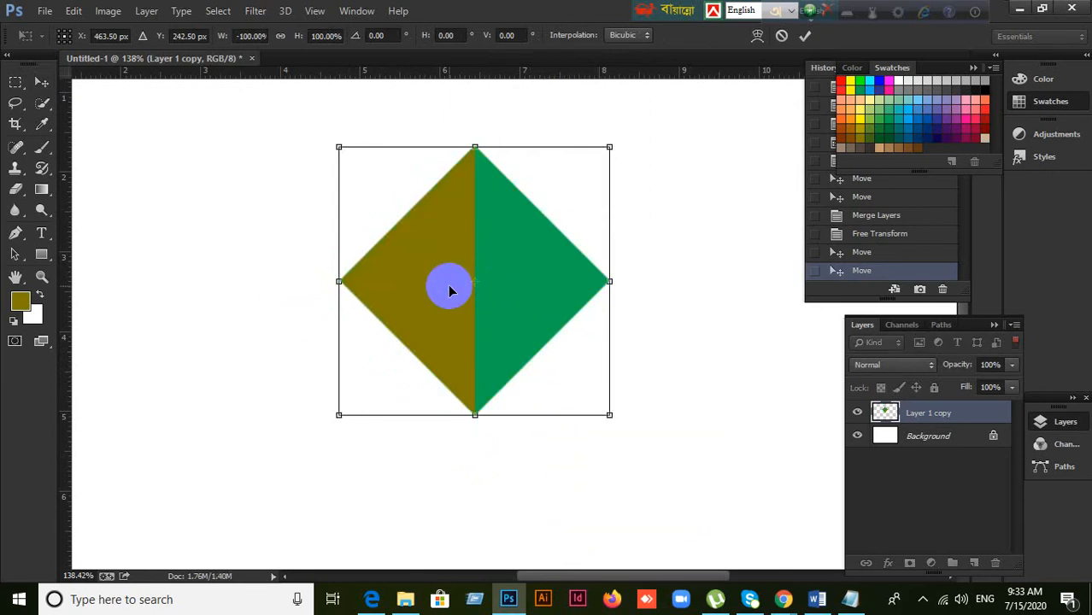
left_click(805, 35)
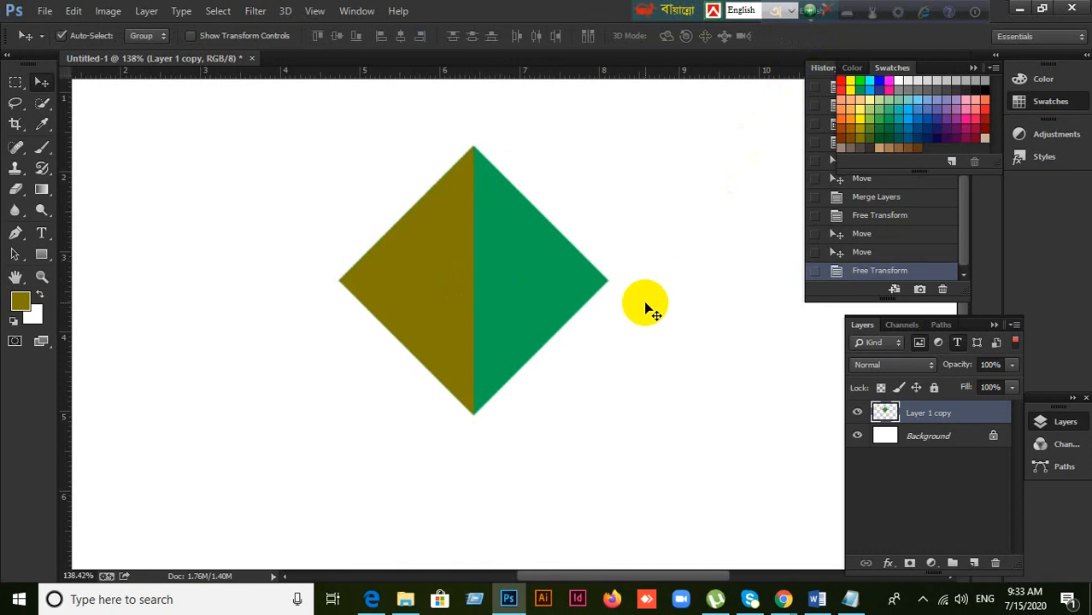
Step: Flip the diamond horizontally again so the green half is on the left and the olive half on the right
key("ctrl+t")
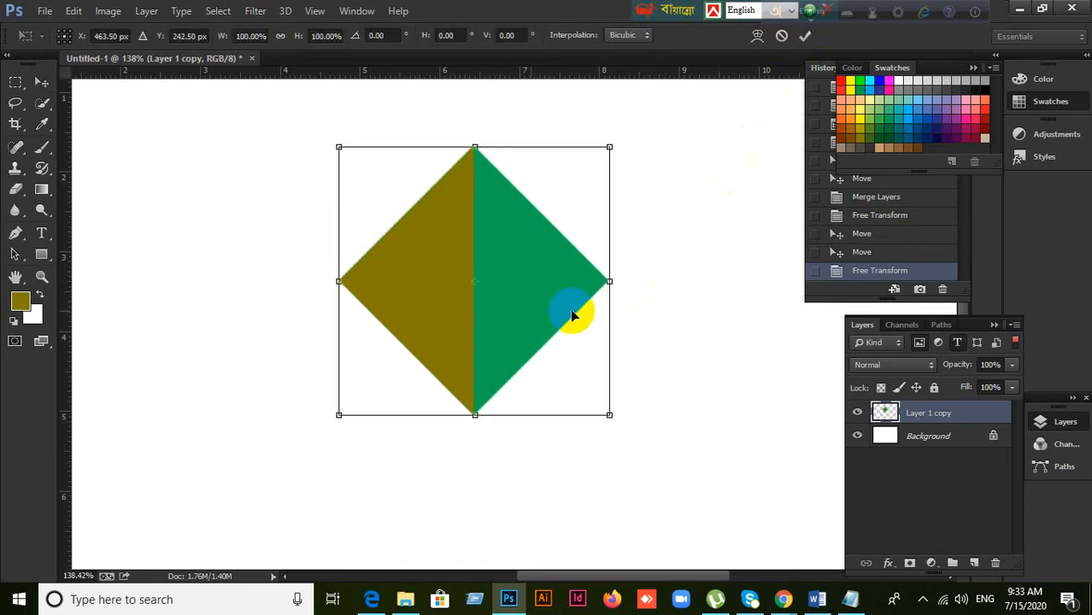
right_click(391, 278)
right_click(451, 219)
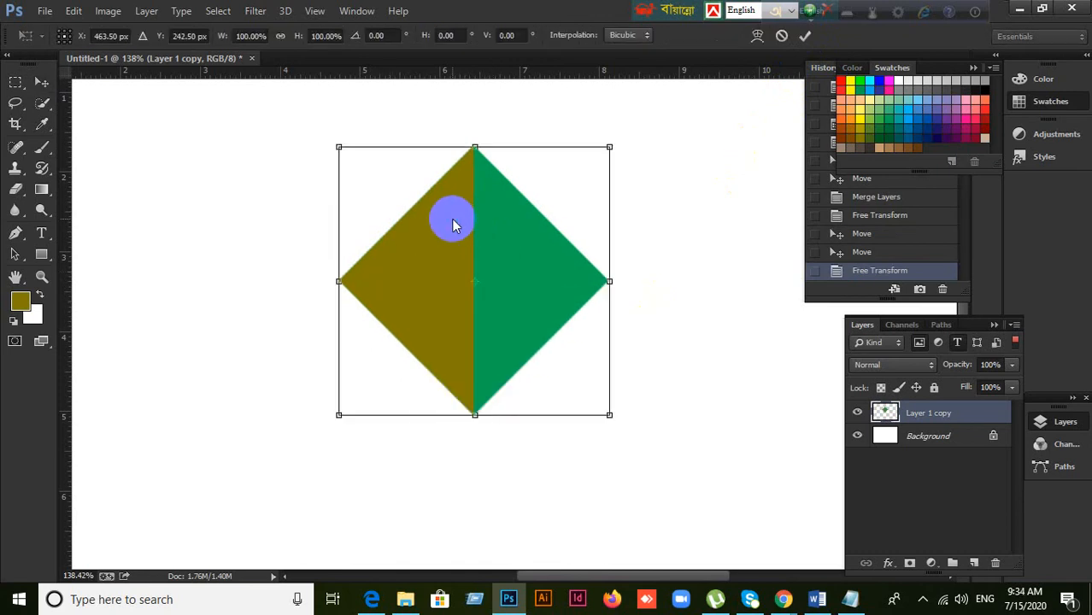
right_click(451, 218)
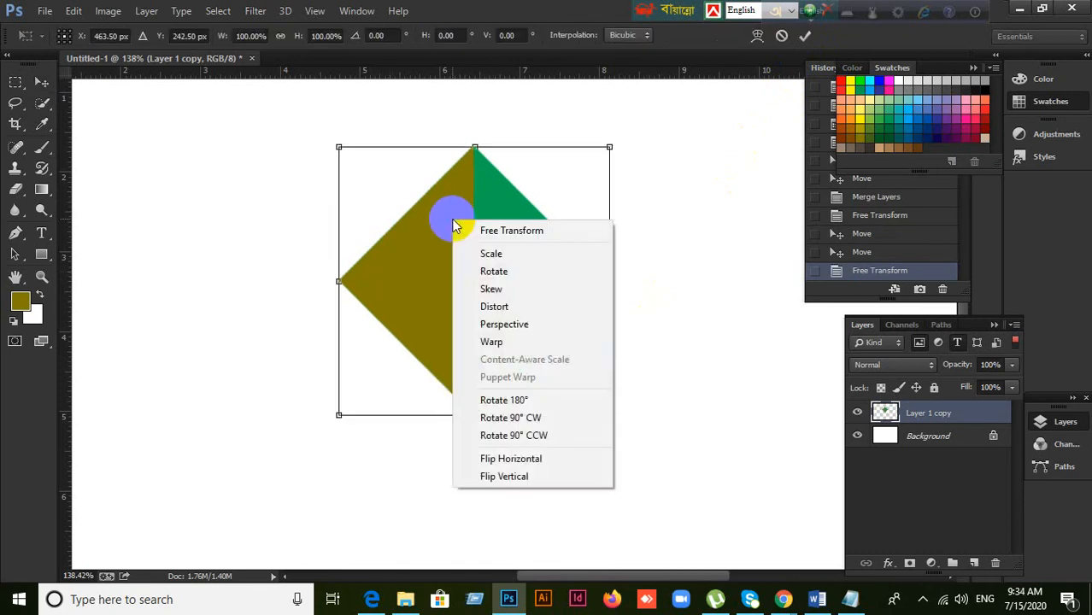
left_click(517, 461)
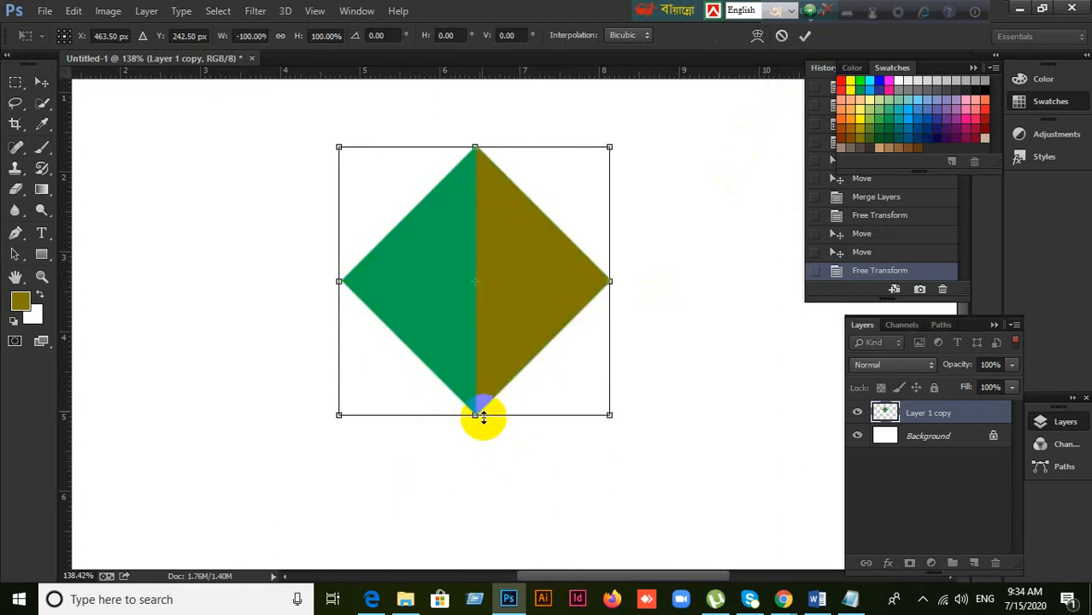
left_click(805, 36)
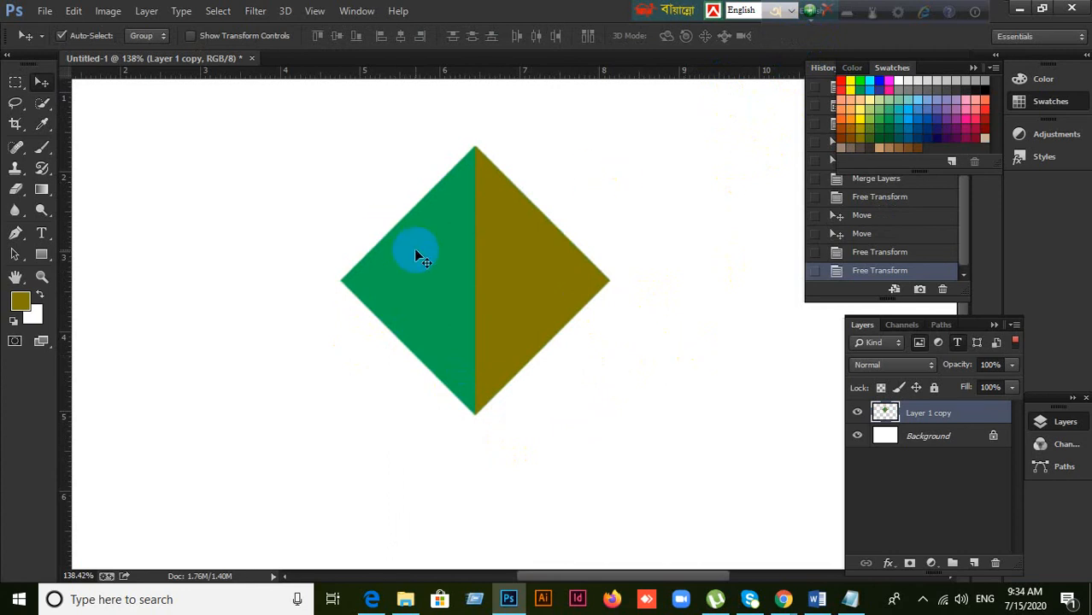
key("ctrl+t")
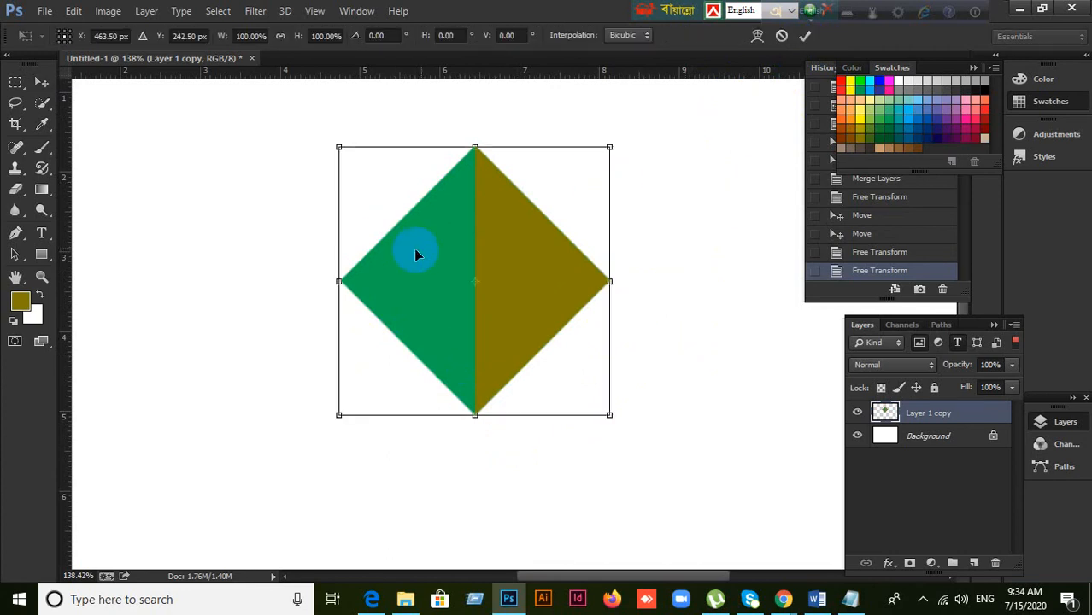
right_click(475, 275)
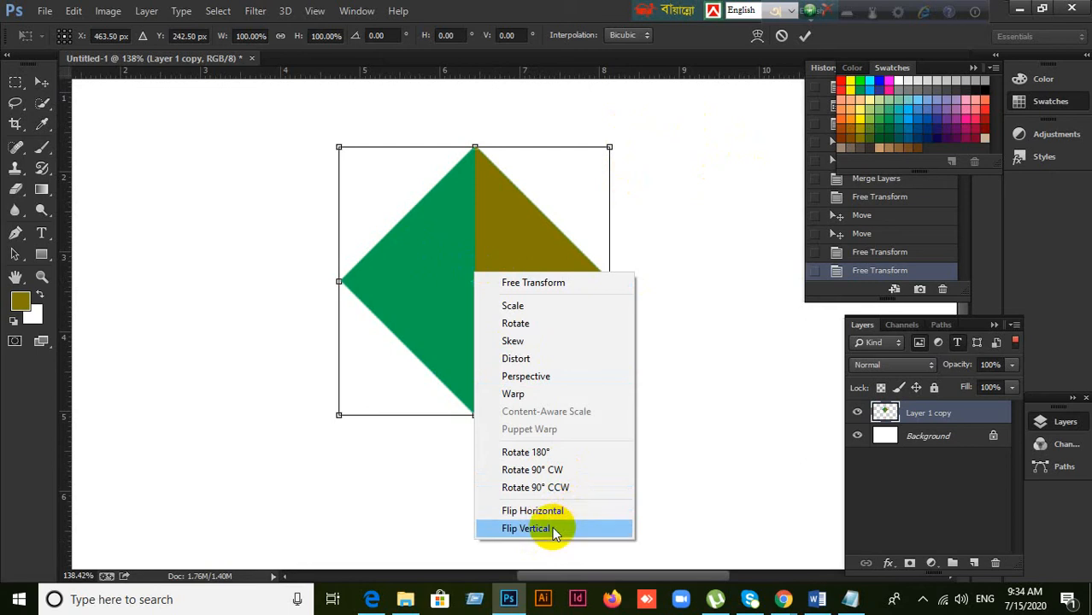
left_click(732, 264)
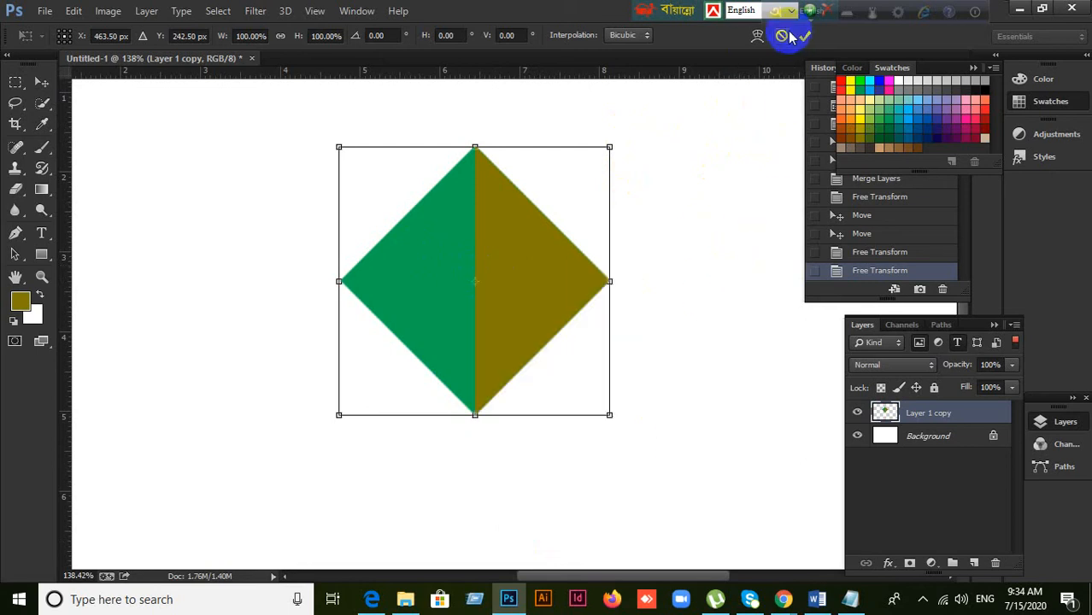
left_click(779, 37)
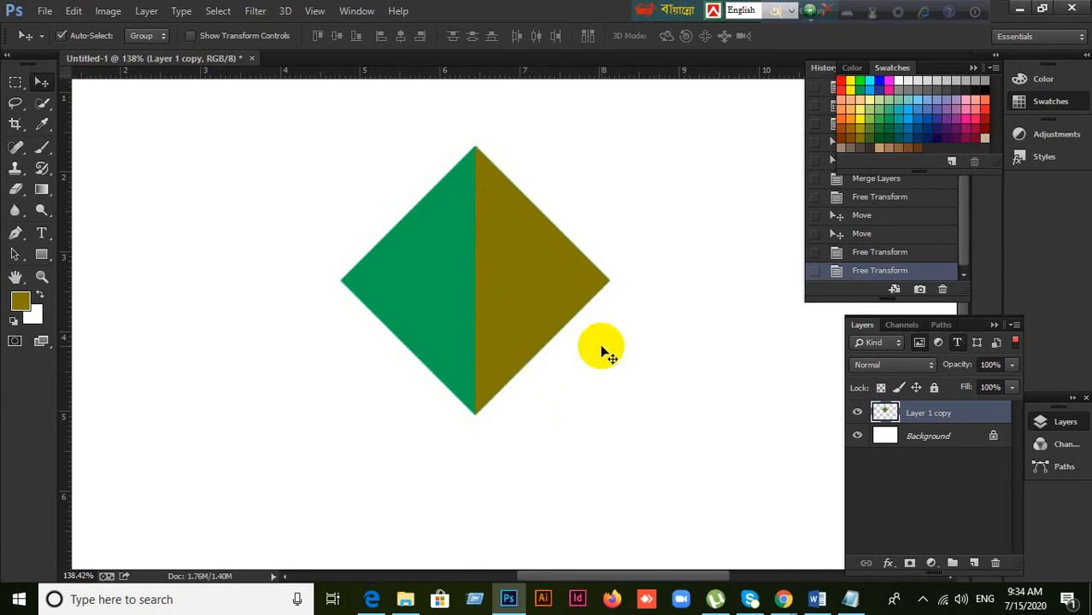
Step: Rotate the diamond 90° counterclockwise so the olive half is on top and the green half below
key("ctrl+t")
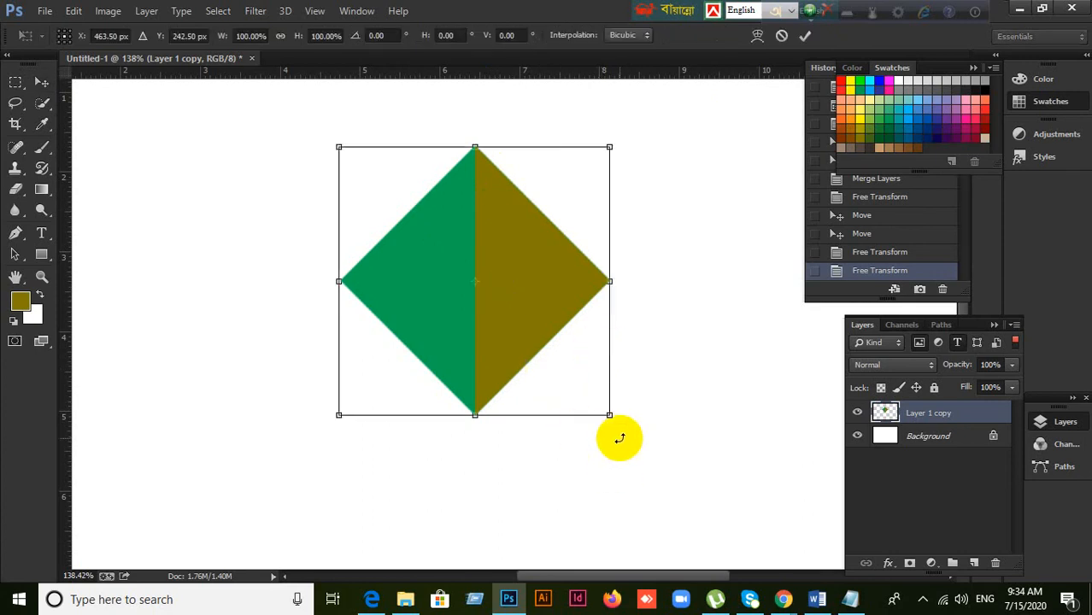
left_click_drag(620, 434, 607, 159)
left_click(805, 35)
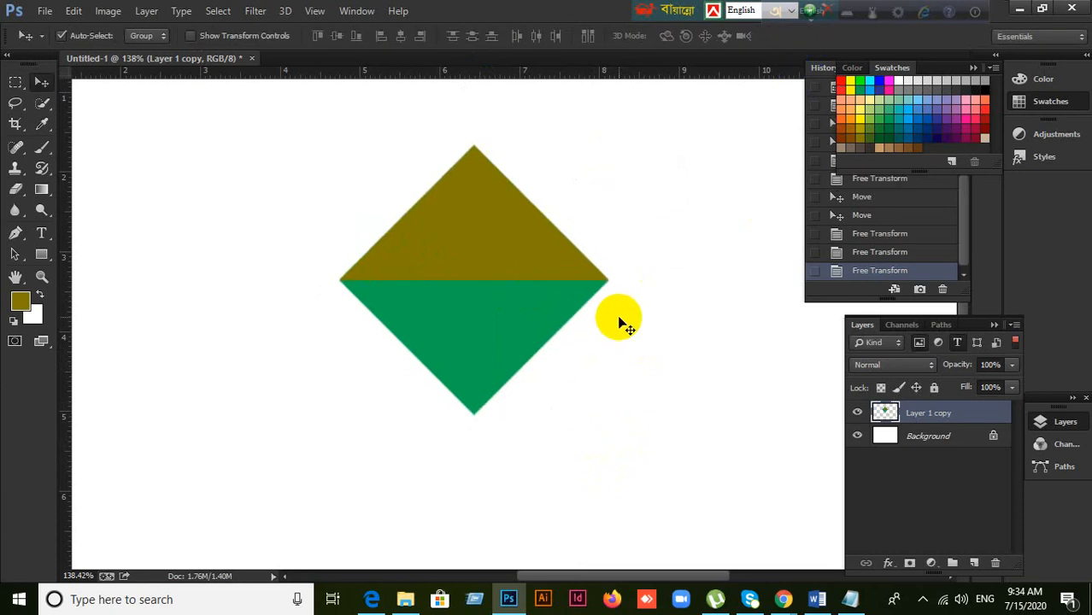
Step: Flip the diamond vertically in Free Transform so the green half is on top
right_click(468, 256)
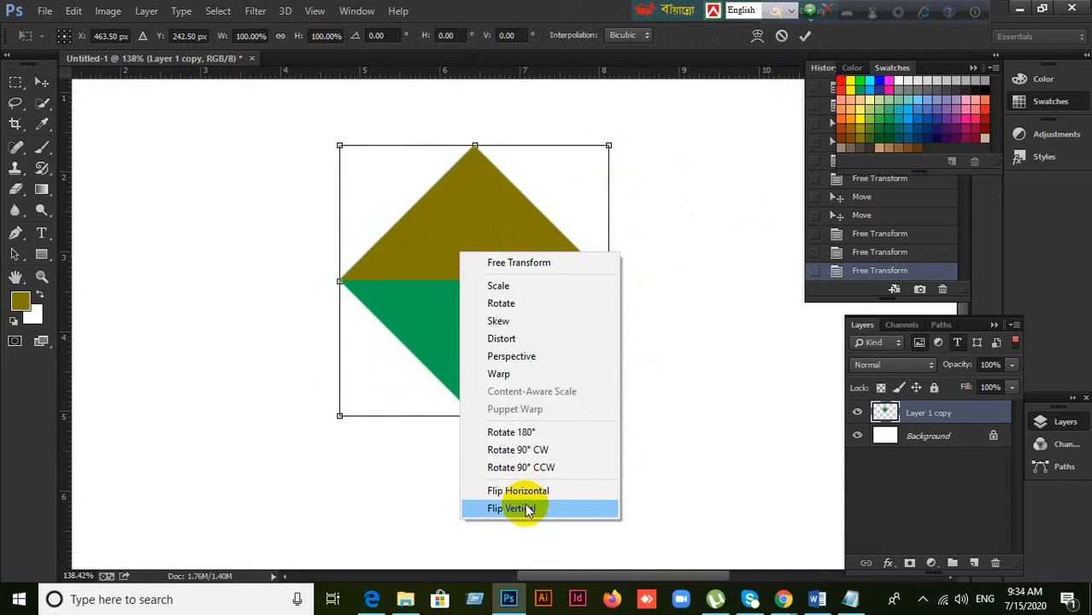
left_click(527, 508)
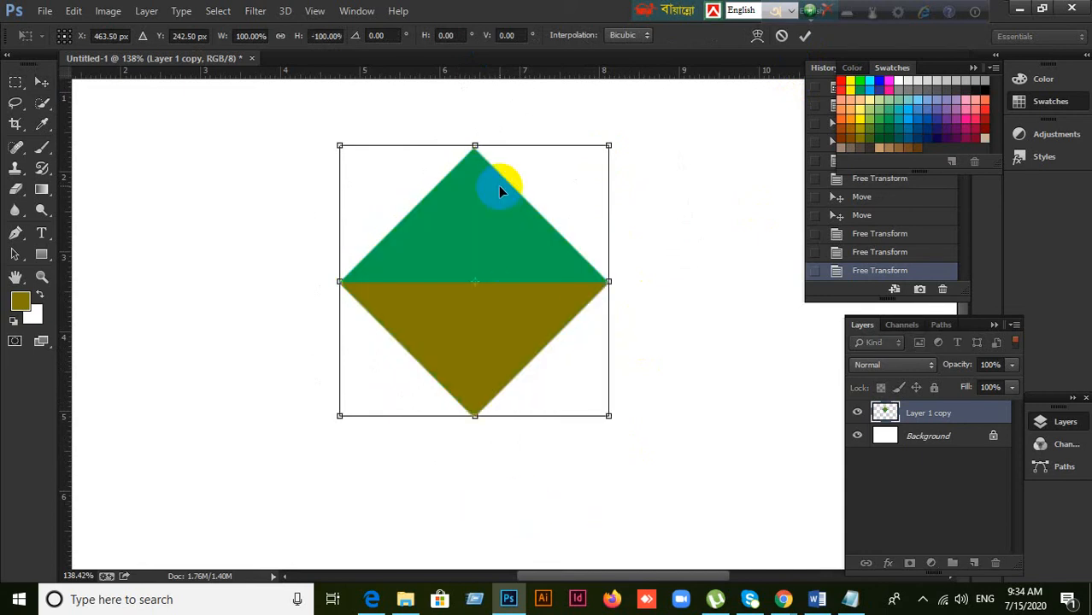
right_click(464, 305)
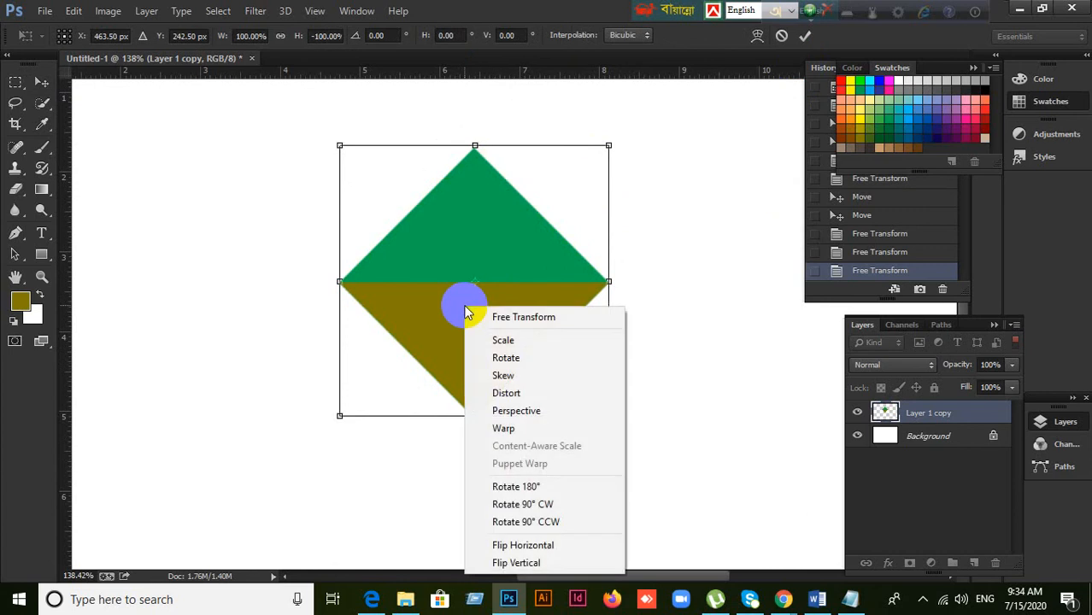
left_click(804, 32)
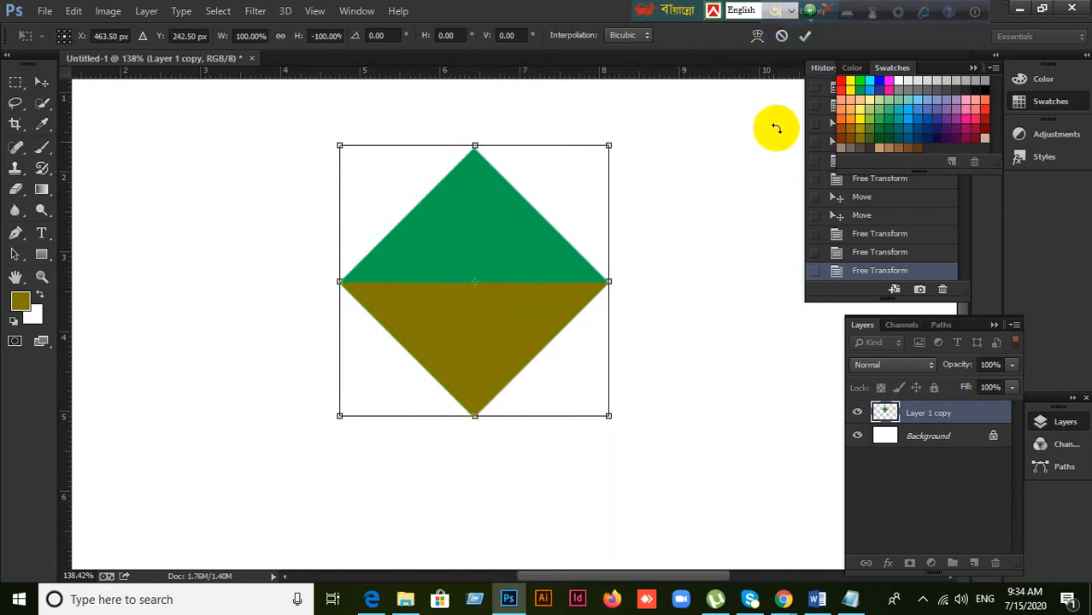
left_click(804, 38)
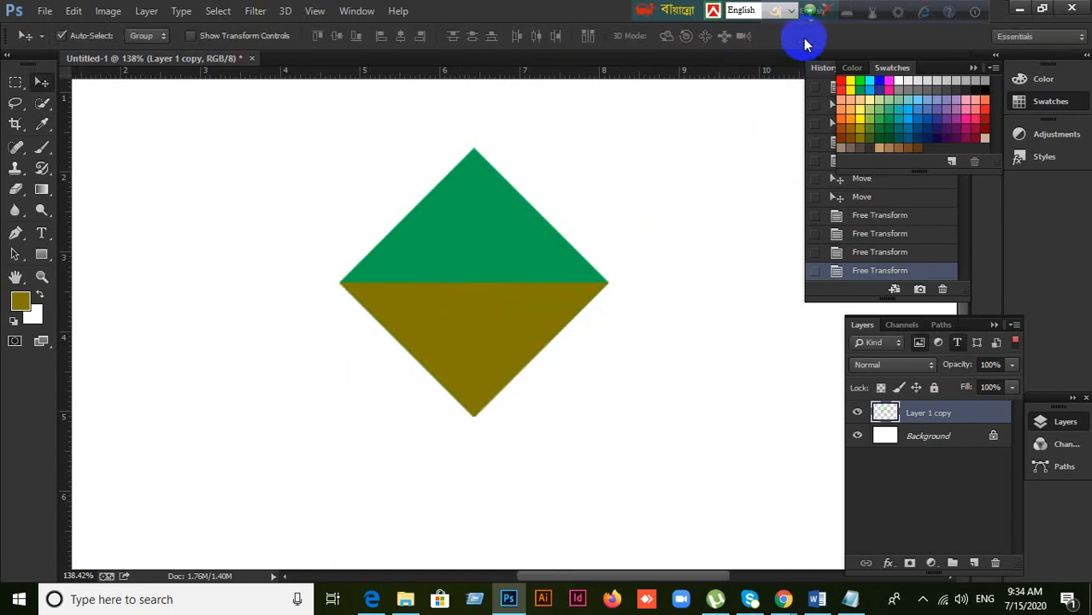
Step: Flip the diamond vertically once more to bring the olive half back on top
key("ctrl+t")
right_click(486, 318)
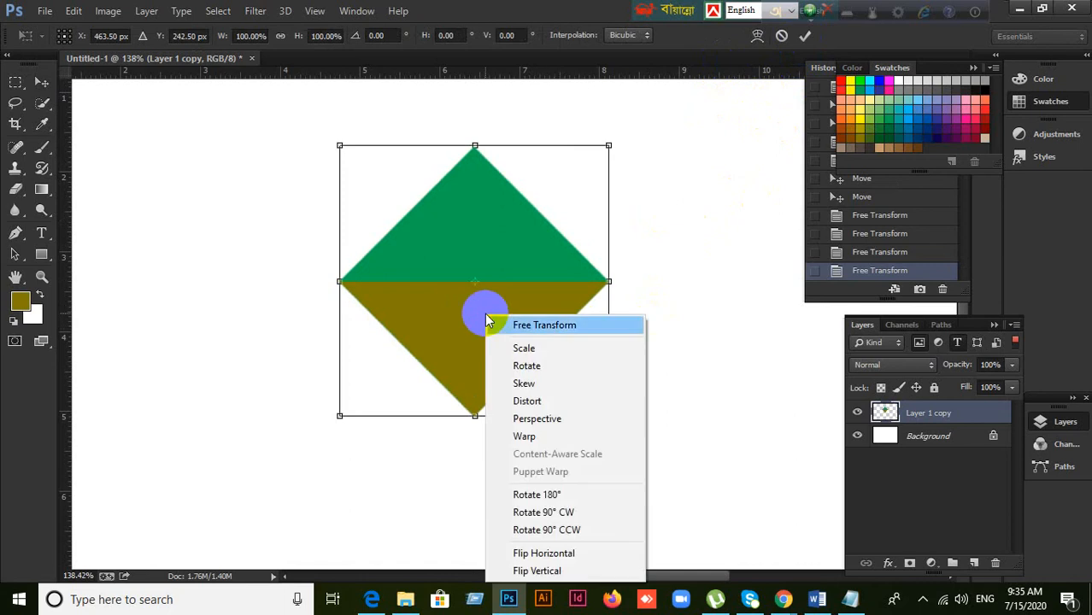
left_click(540, 570)
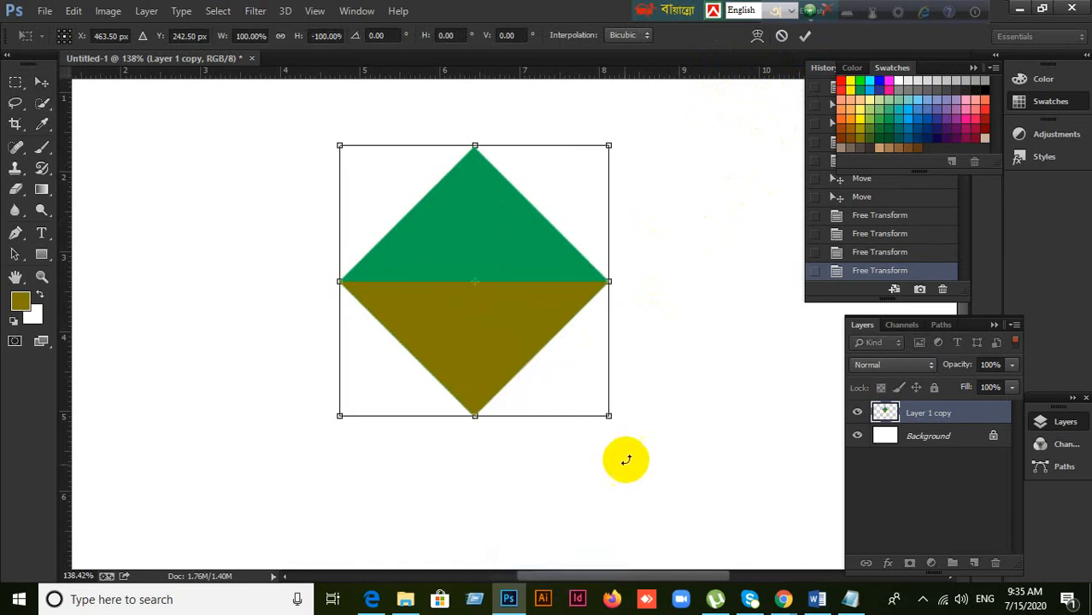
left_click(804, 36)
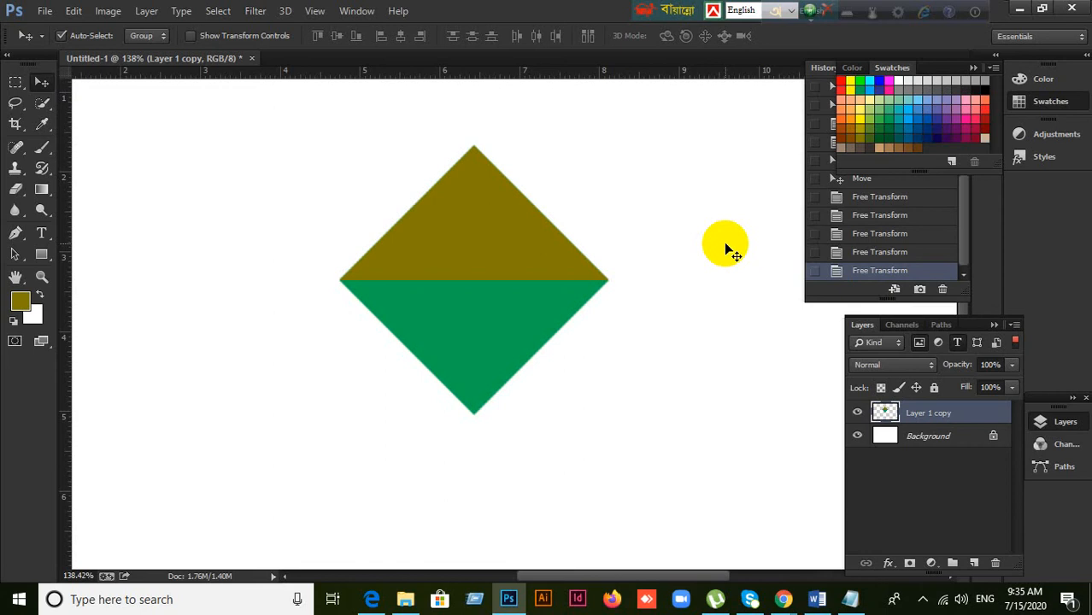
Step: Read the remaining lesson 5 items in the course outline PDF in Microsoft Edge, and return to Photoshop
left_click(371, 598)
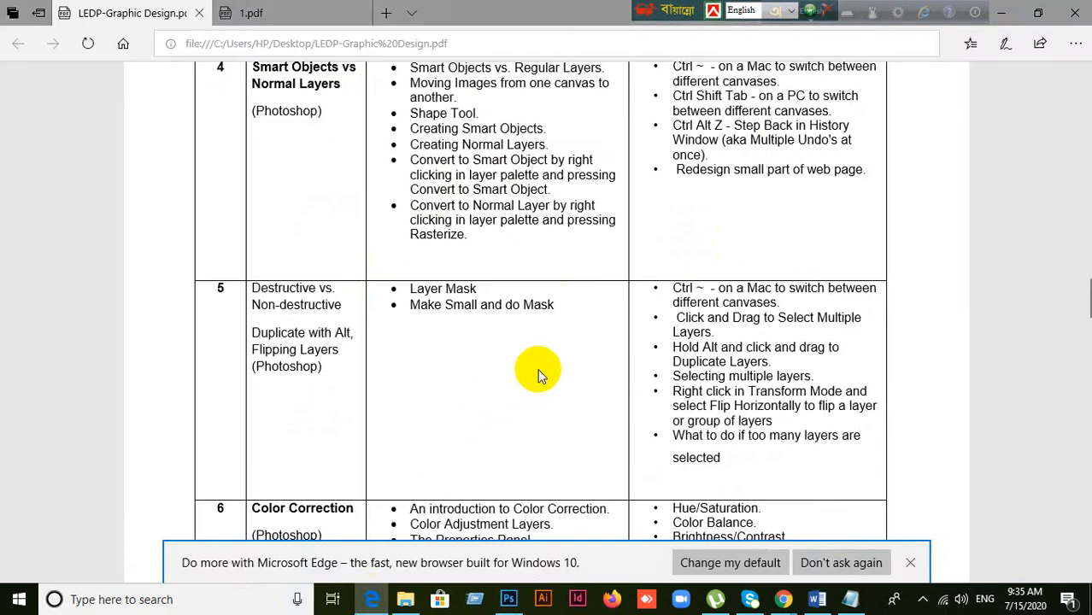
scroll(538, 366, "down", 2)
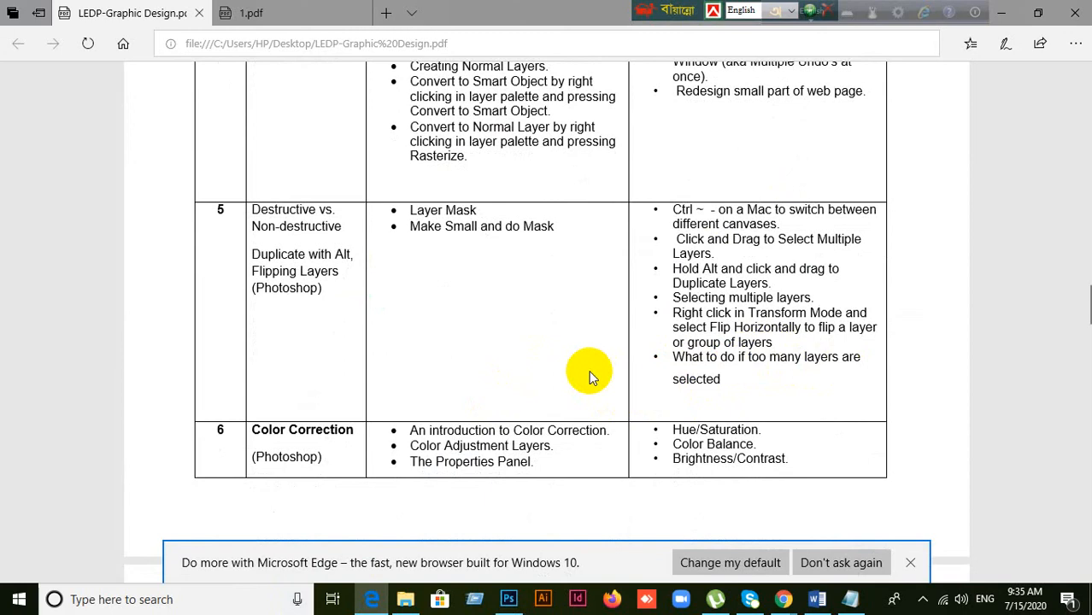
left_click(376, 600)
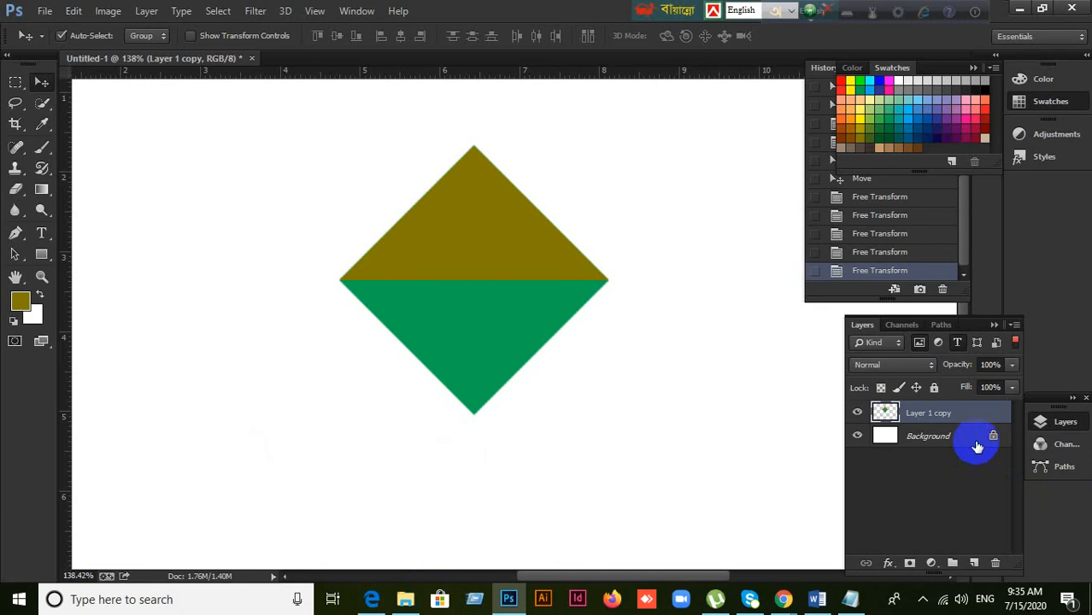
Step: Add three new empty layers above Layer 1 copy
left_click(974, 562)
left_click(973, 563)
left_click(974, 562)
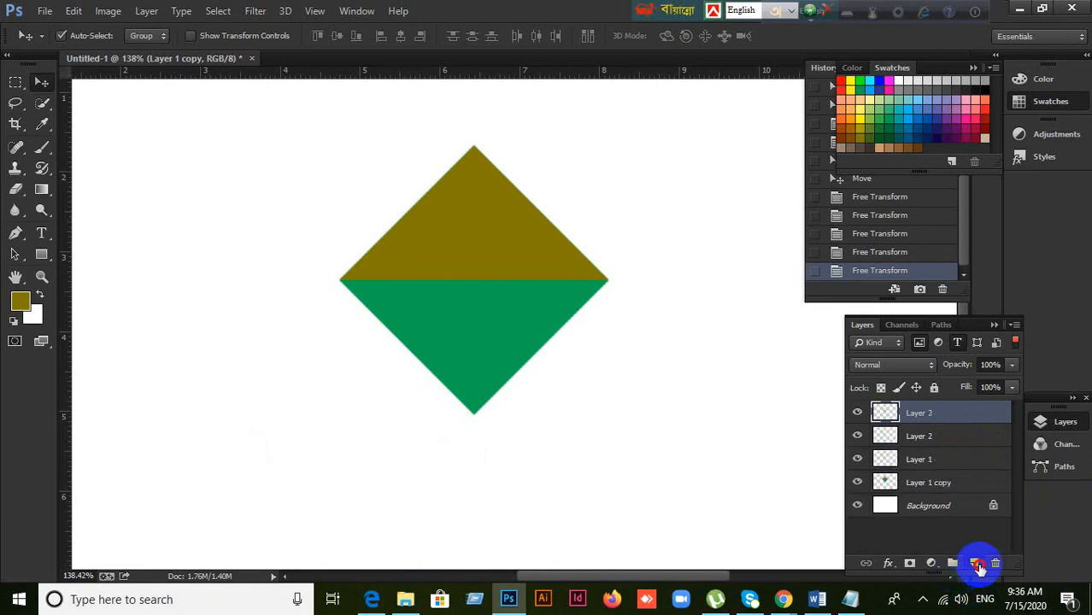
Step: Add seven empty layers above Layer 3 so the stack runs up to Layer 10
left_click(974, 564)
left_click(974, 564)
left_click(974, 563)
left_click(973, 563)
left_click(973, 563)
scroll(970, 489, "down", 4)
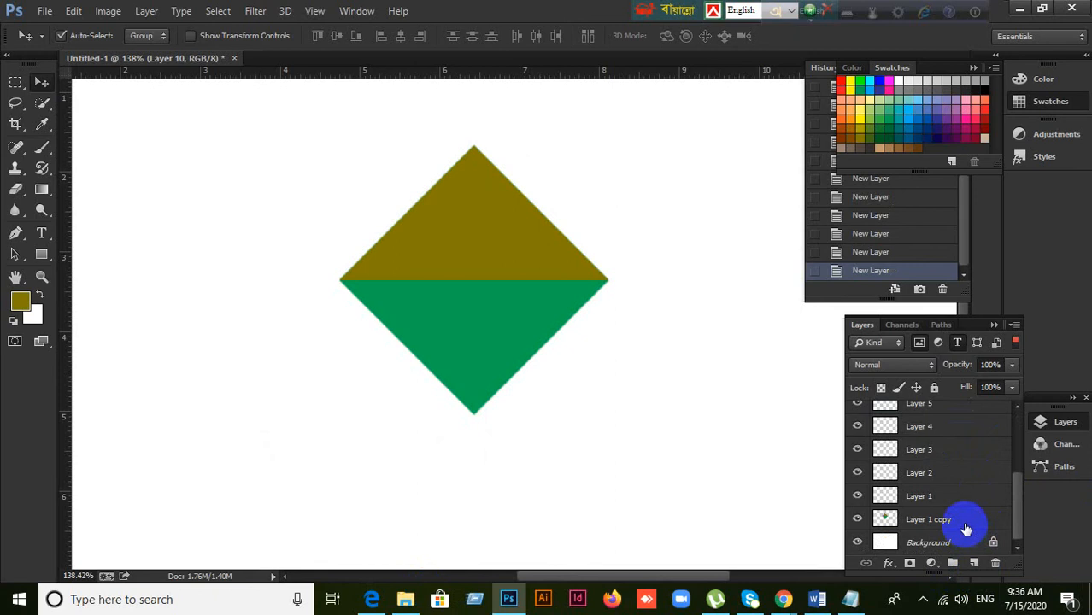
Step: Delete the Layer 1 copy layer that holds the two-colour diamond
left_click(965, 525)
scroll(966, 500, "up", 1)
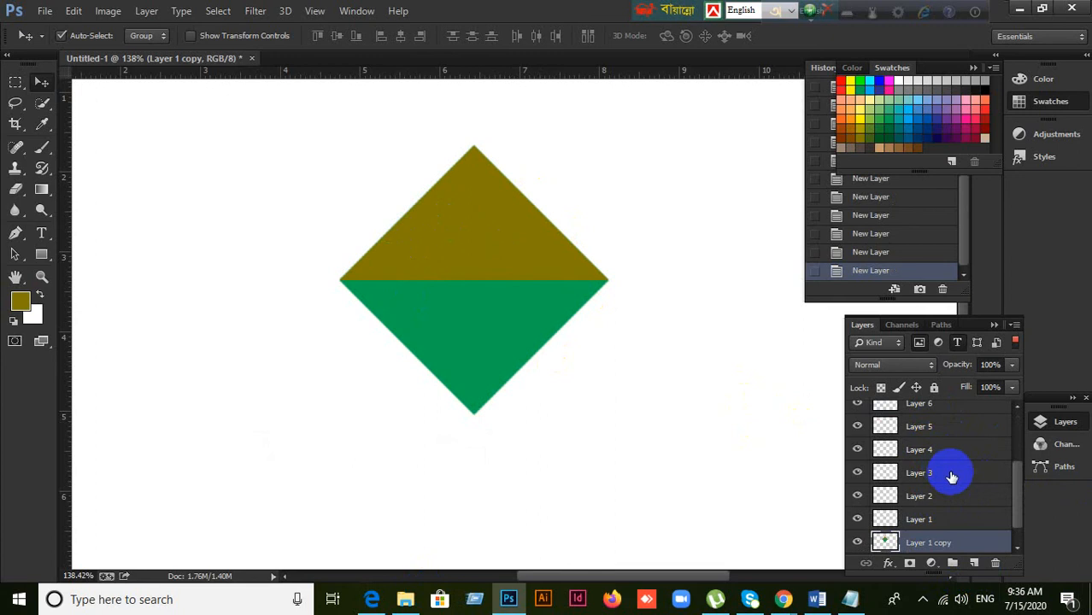
scroll(948, 453, "up", 2)
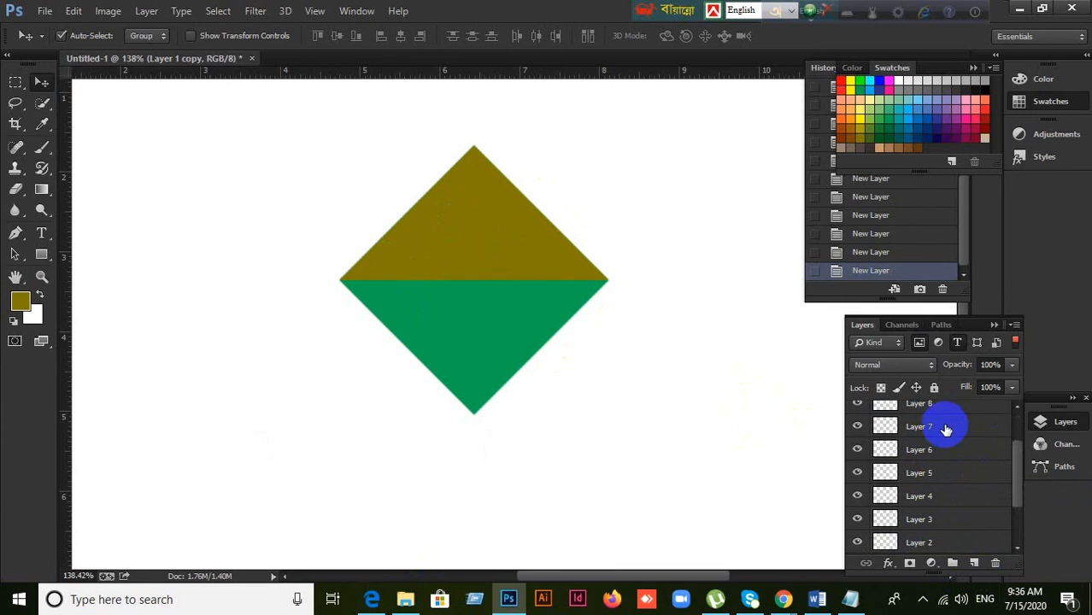
left_click(946, 427, "shift")
scroll(974, 485, "down", 3)
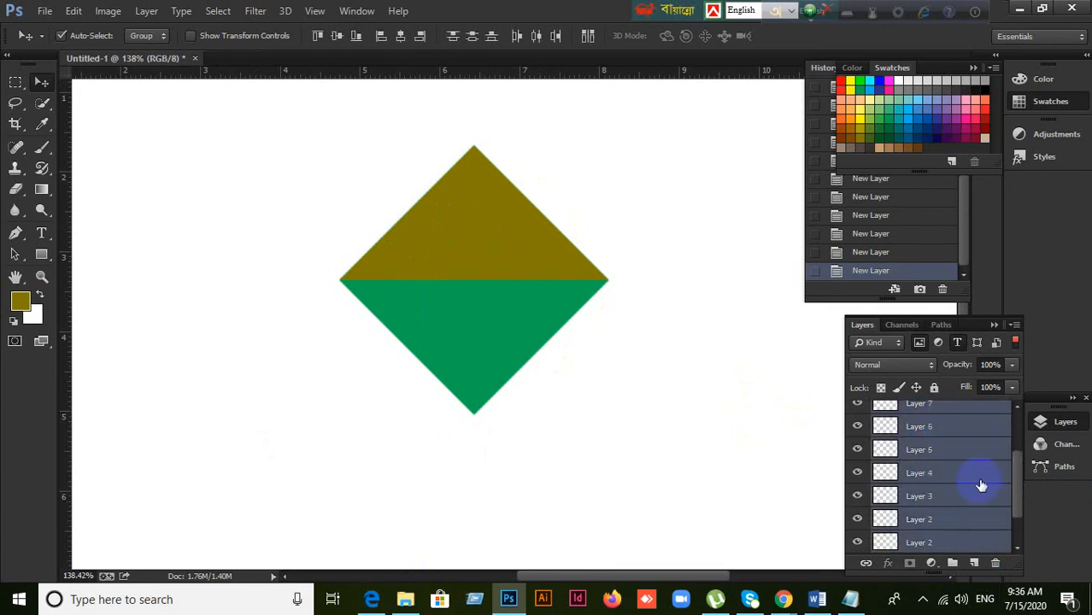
left_click(952, 481)
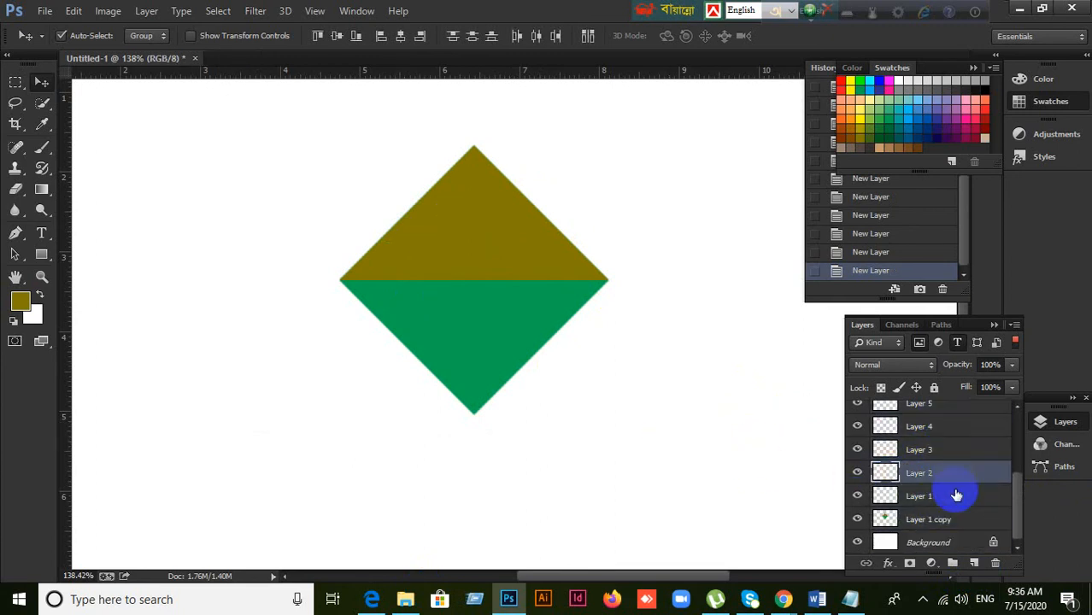
left_click(944, 500)
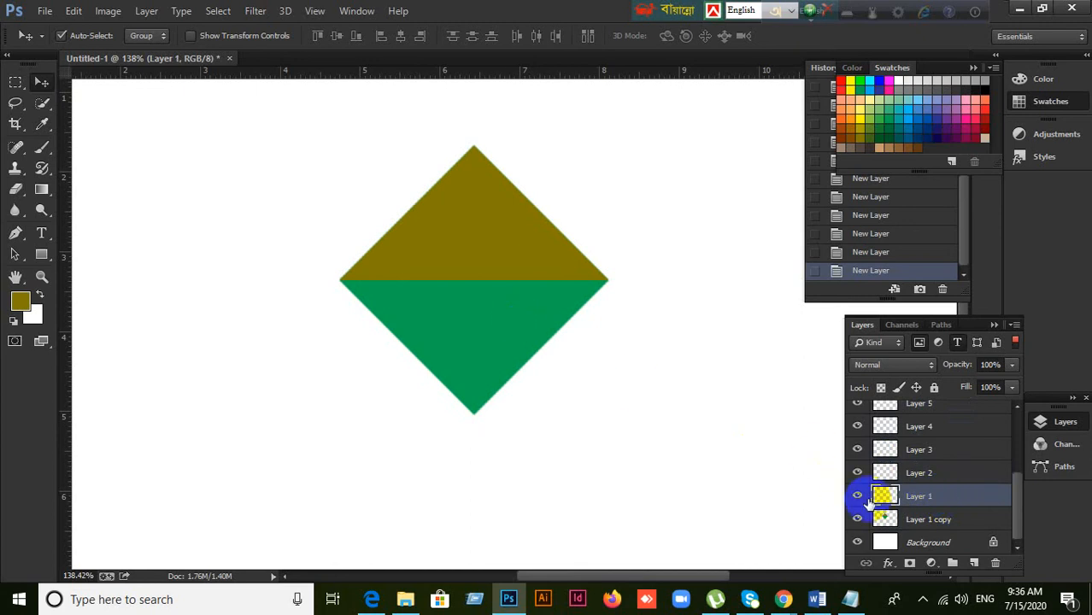
left_click(927, 523)
key("Delete")
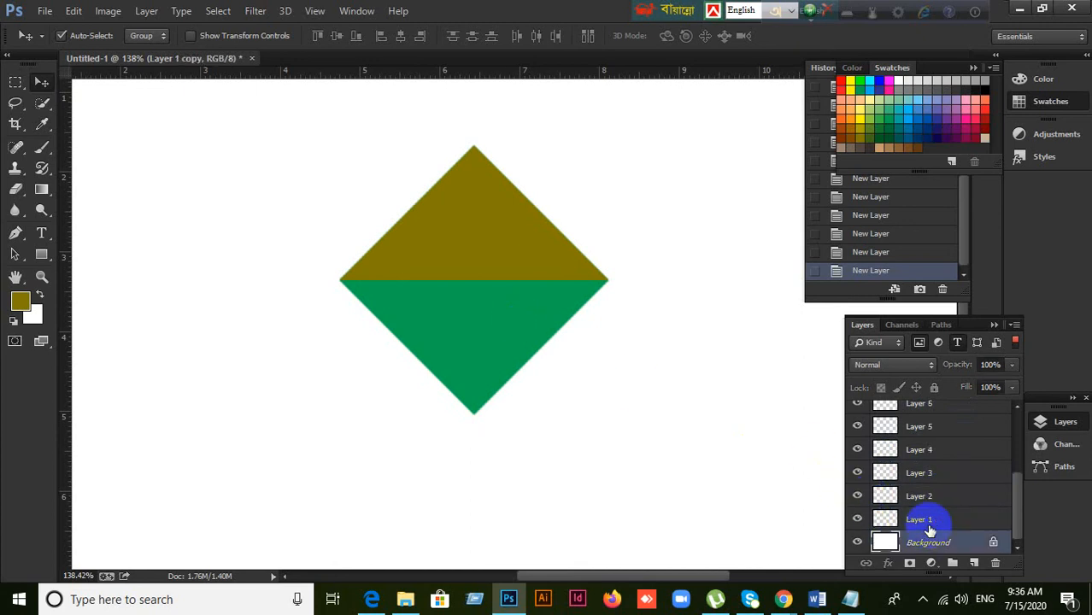
Step: Delete all empty layers from Layer 10 down to Layer 1, keeping only the Background
scroll(957, 513, "up", 3)
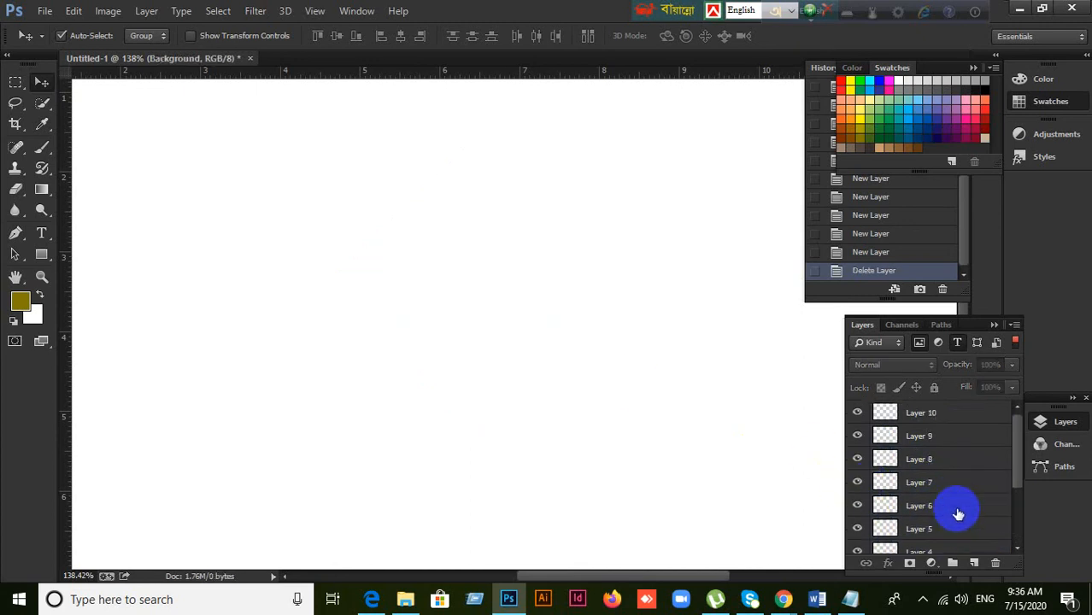
left_click(929, 415)
scroll(939, 491, "down", 3)
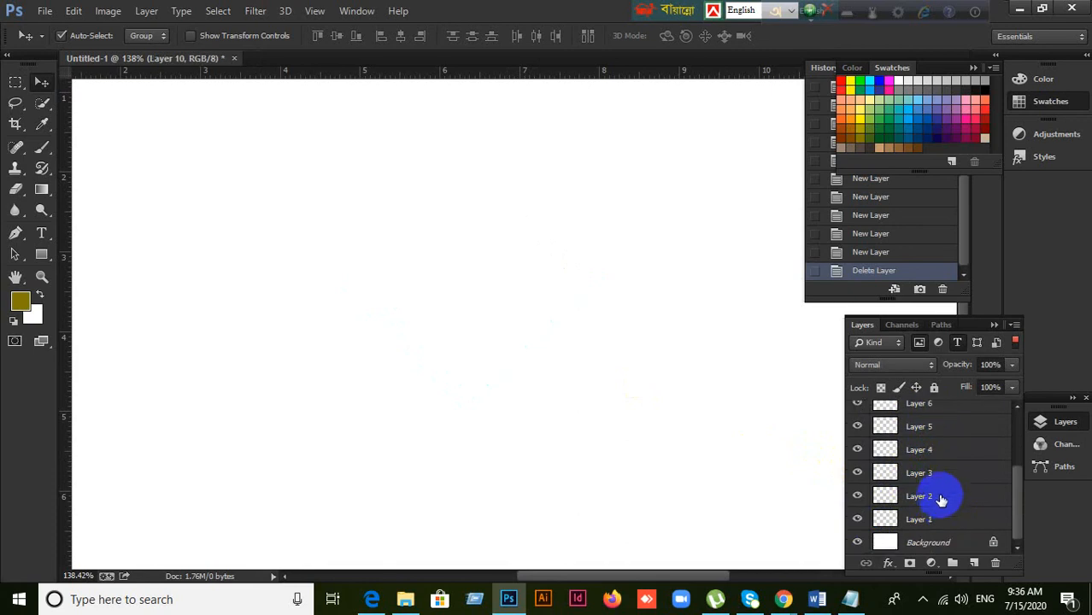
left_click(945, 523, "shift")
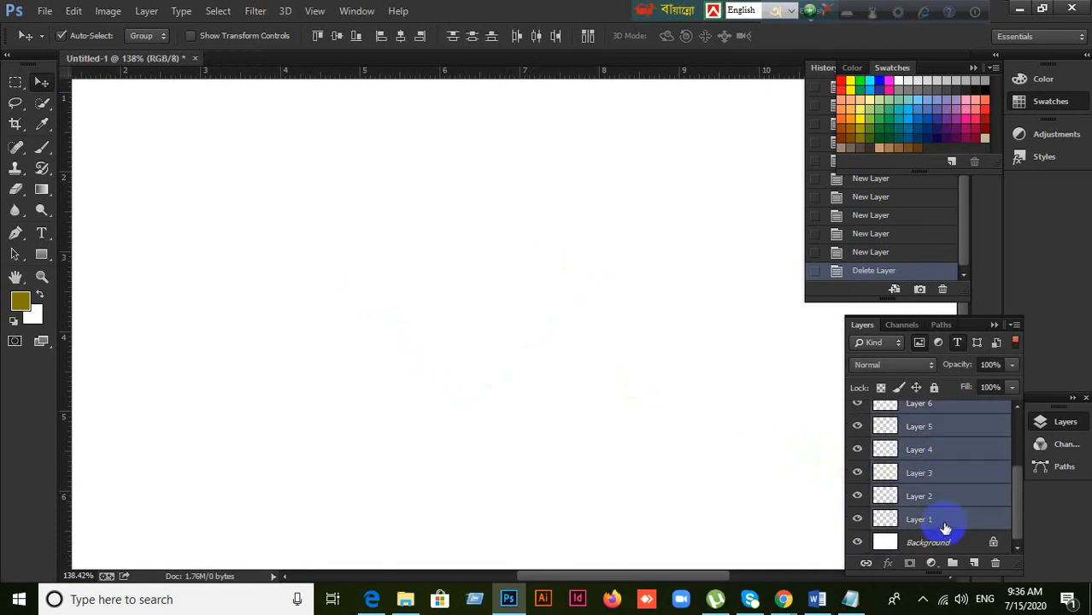
key("Delete")
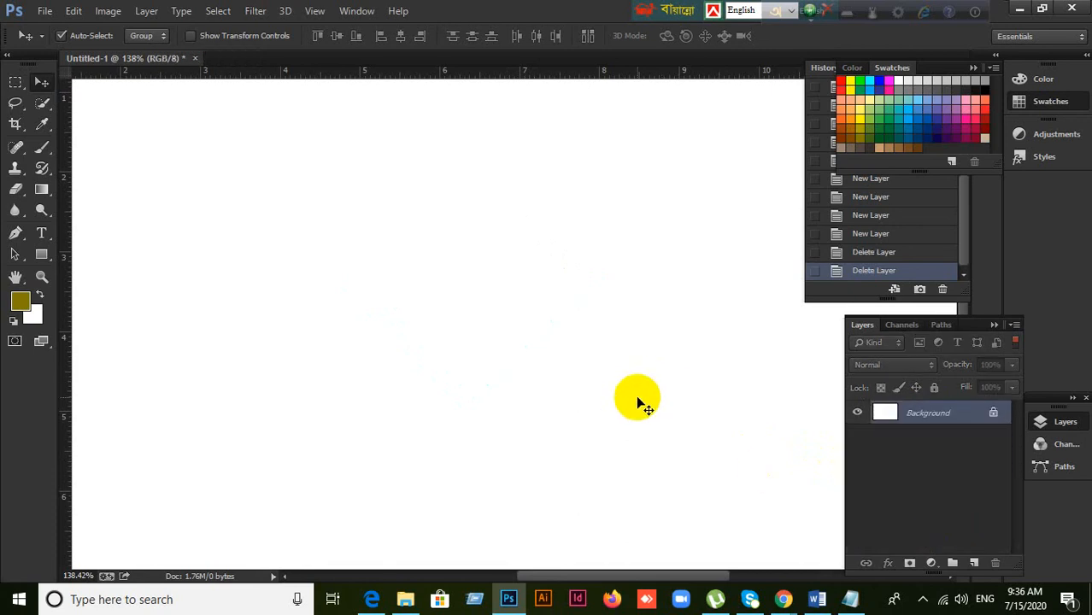
Step: Add a new layer and draw a large olive rectangle in the upper-left area of the canvas
scroll(731, 470, "down", 3)
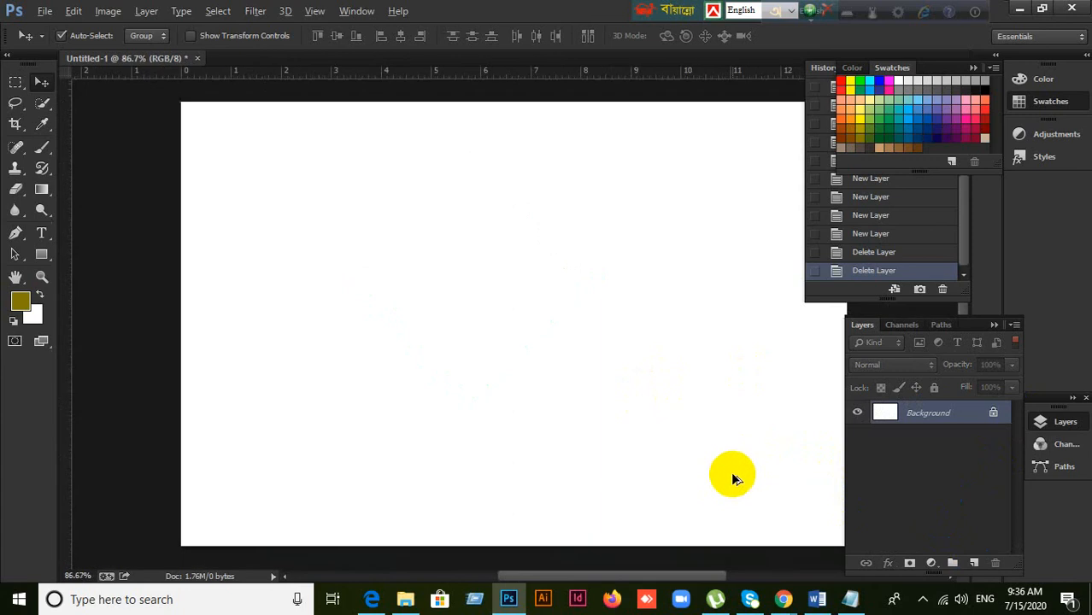
scroll(733, 472, "up", 2)
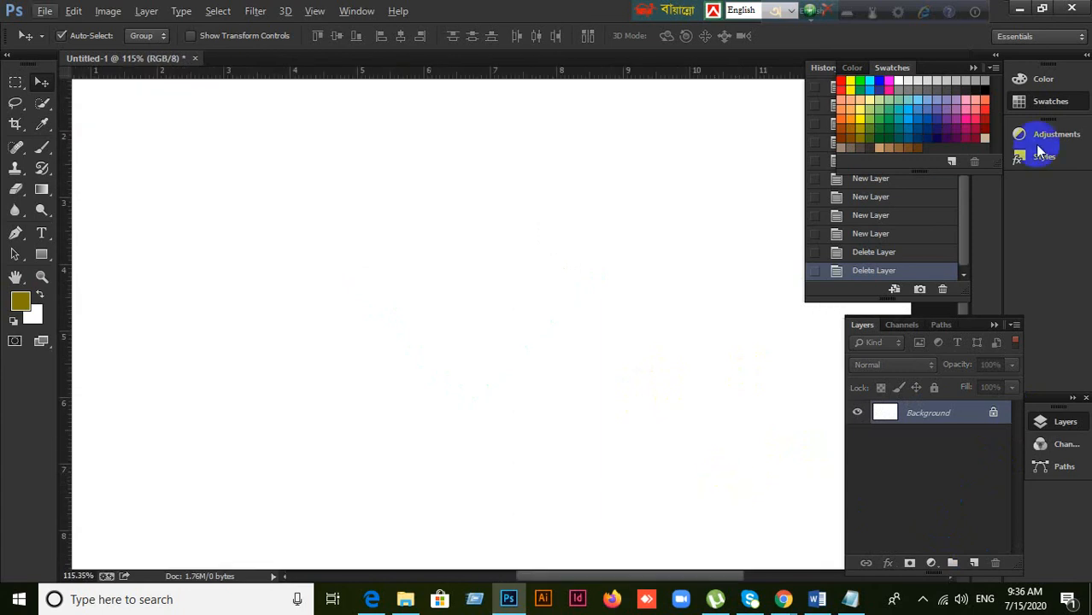
left_click(974, 68)
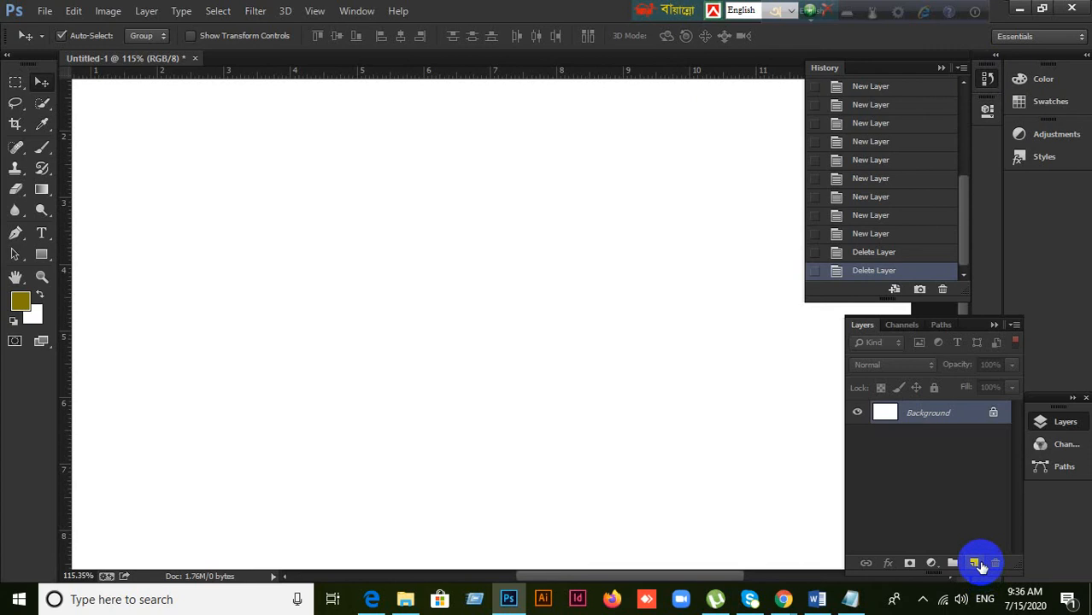
left_click(976, 564)
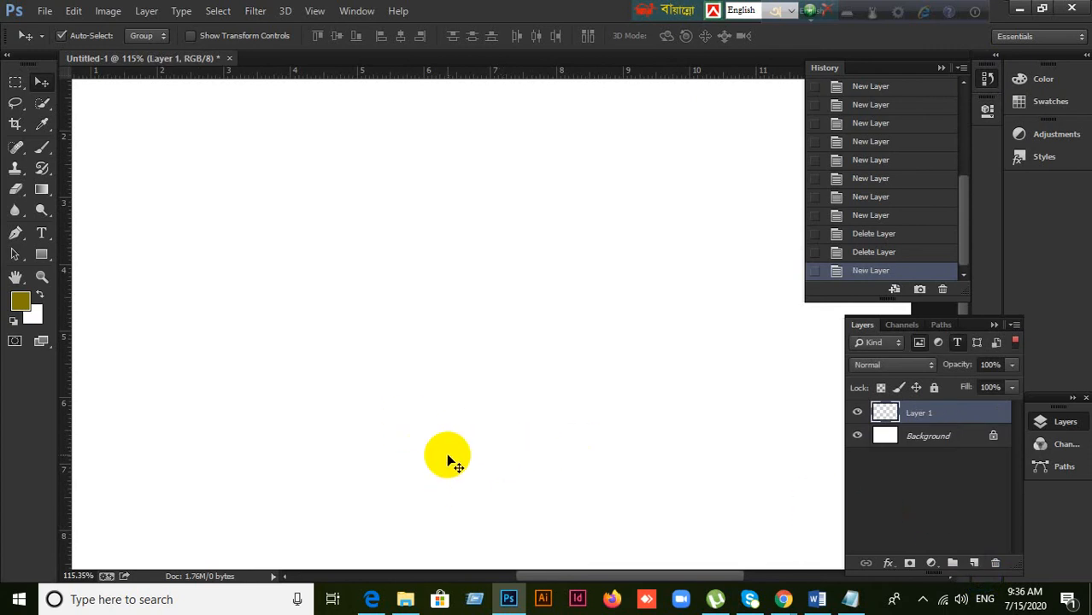
key("ctrl+0")
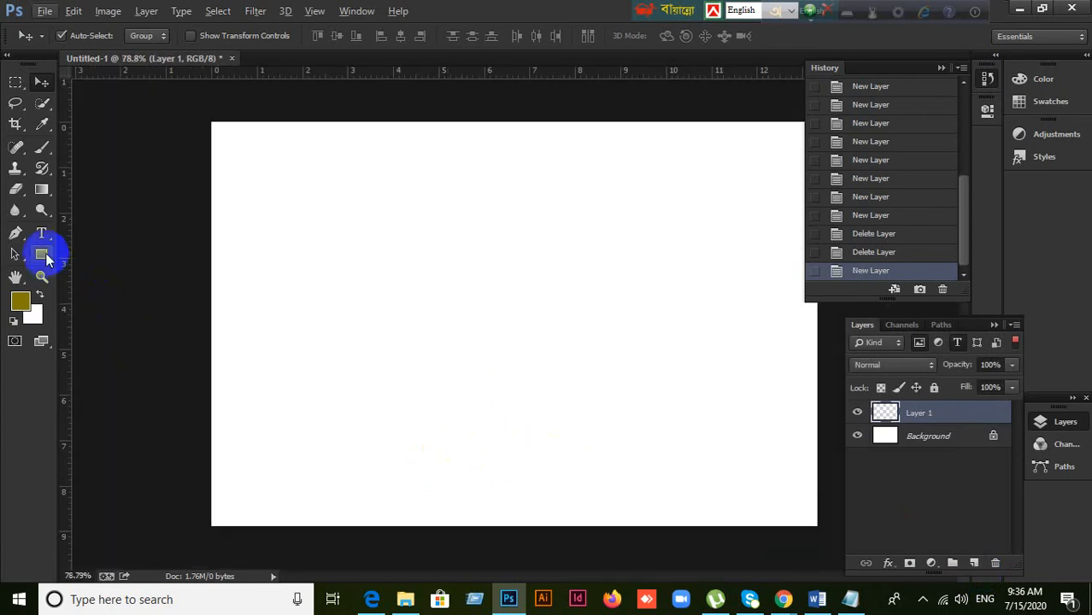
left_click(42, 254)
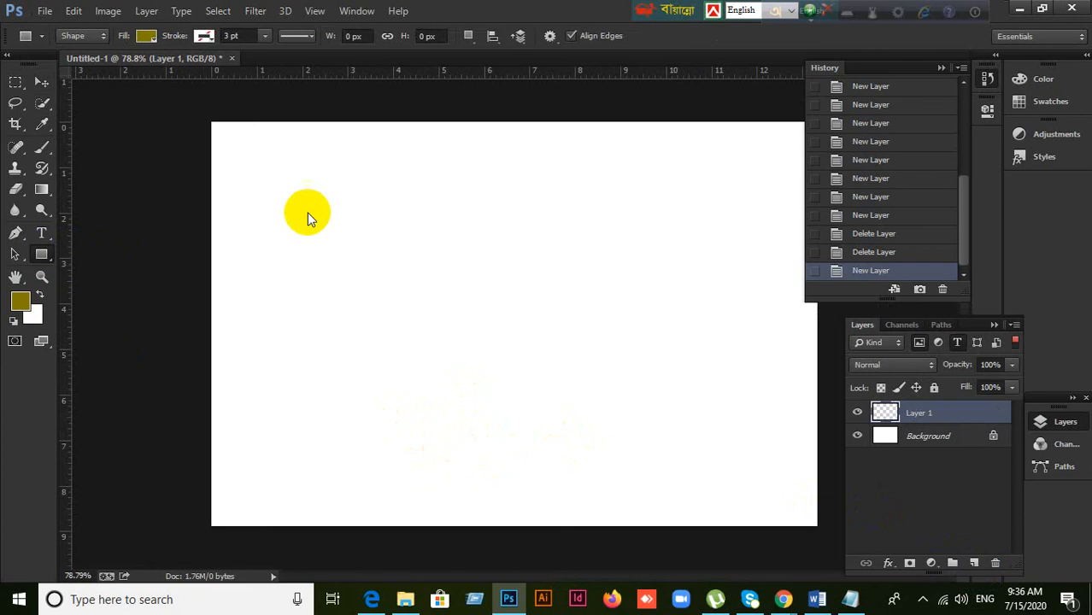
left_click_drag(280, 154, 433, 278)
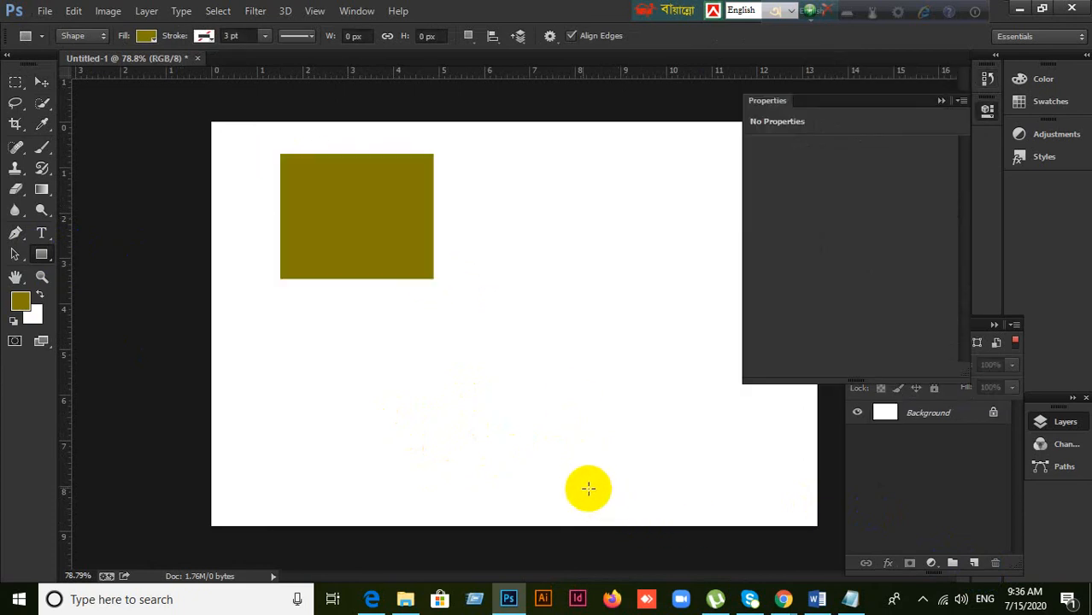
Step: Add another new layer and draw a small olive circle with the Ellipse tool below the rectangle
left_click(974, 562)
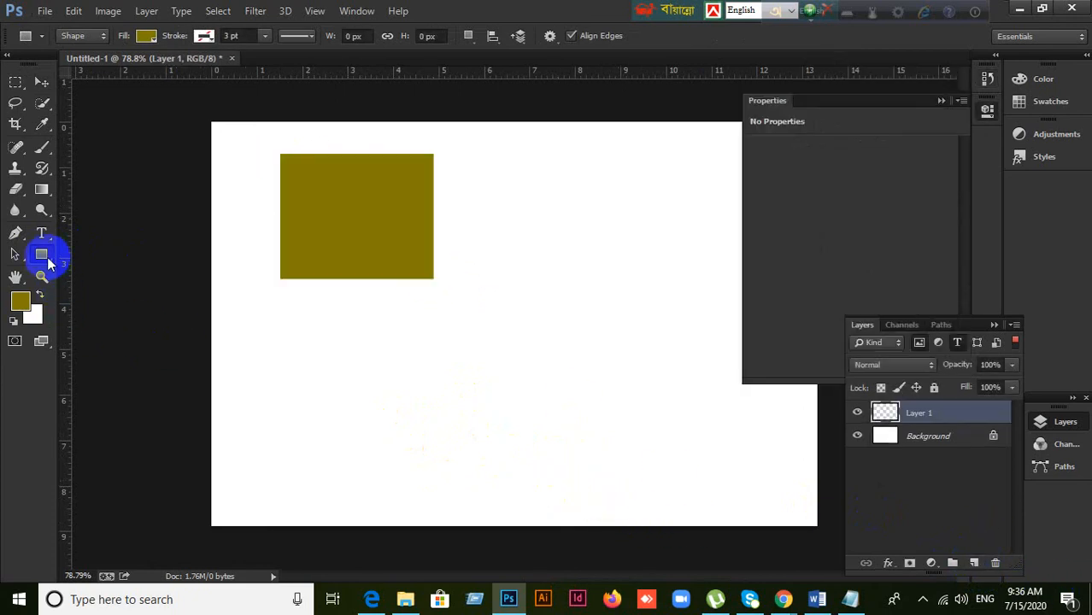
left_click(45, 256)
left_click(107, 282)
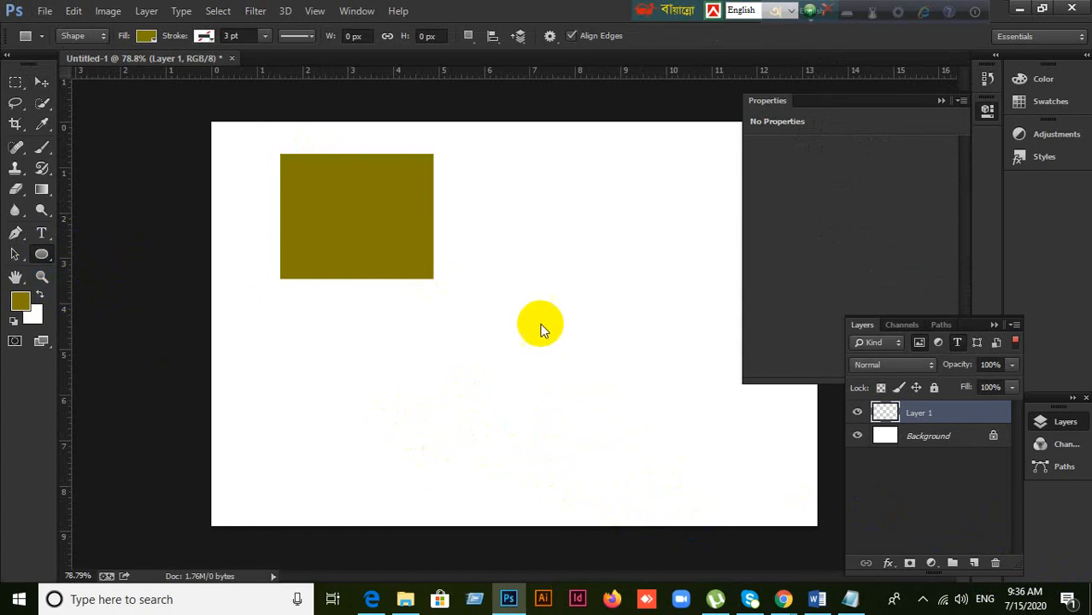
left_click_drag(341, 344, 415, 415)
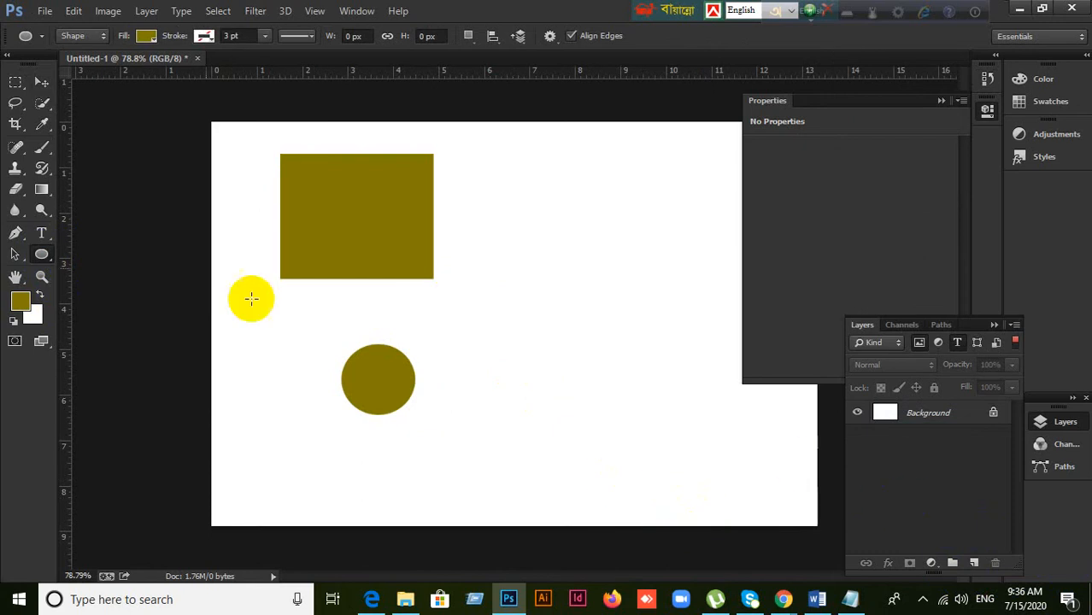
Step: Step back in the history to the last Delete Layer state, undoing the circle, the rectangle and their new layers
left_click(987, 86)
left_click(903, 253)
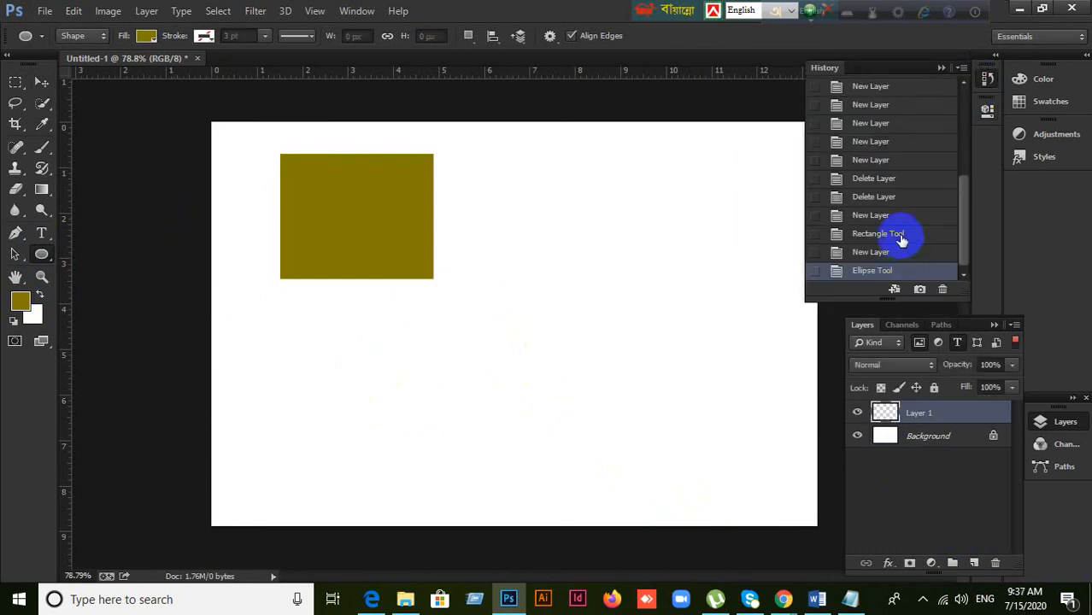
left_click(900, 234)
left_click(898, 216)
left_click(888, 196)
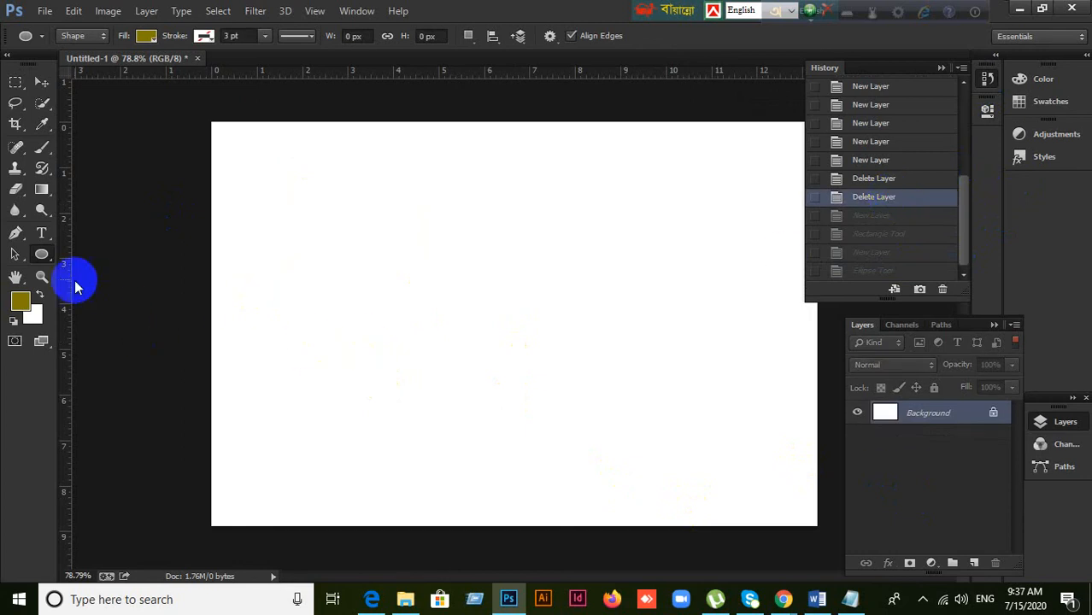
Step: Draw an olive rectangle about 127 × 83 px in the upper-left area of the canvas with the Rectangle tool
right_click(41, 253)
left_click(80, 251)
left_click_drag(290, 216, 371, 267)
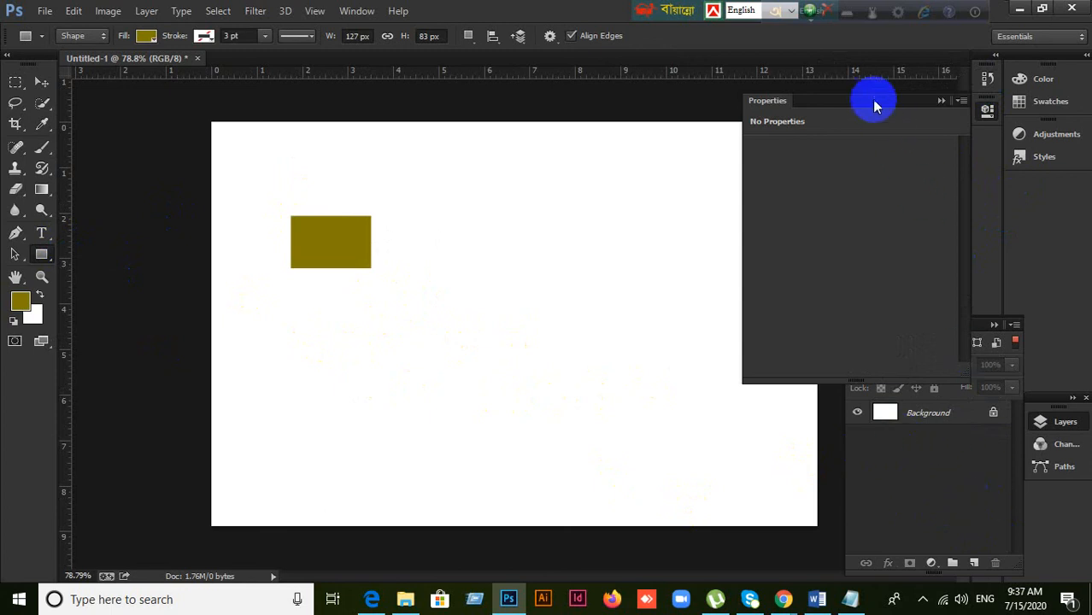
Step: Move the Layers panel lower, then float the Properties panel, collapse it and dock it again
left_click_drag(886, 104, 754, 76)
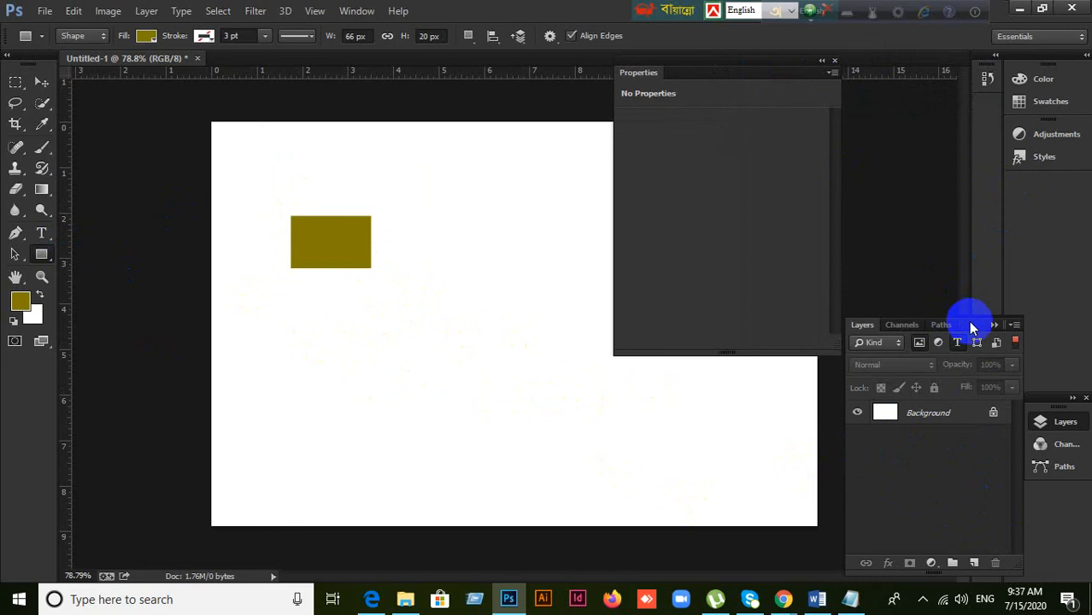
left_click_drag(978, 333, 1054, 405)
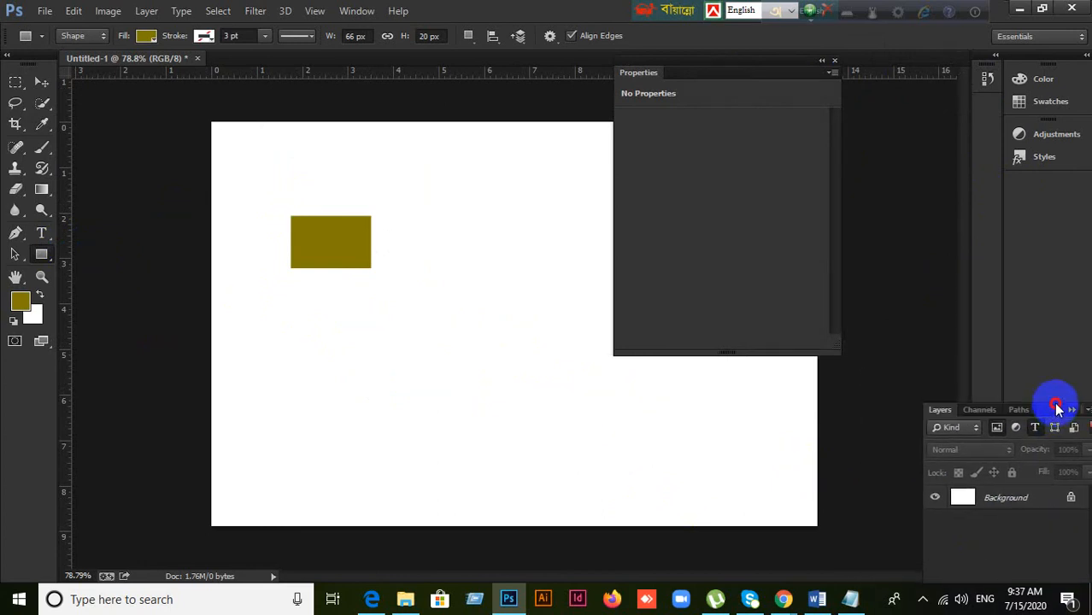
left_click_drag(745, 74, 917, 112)
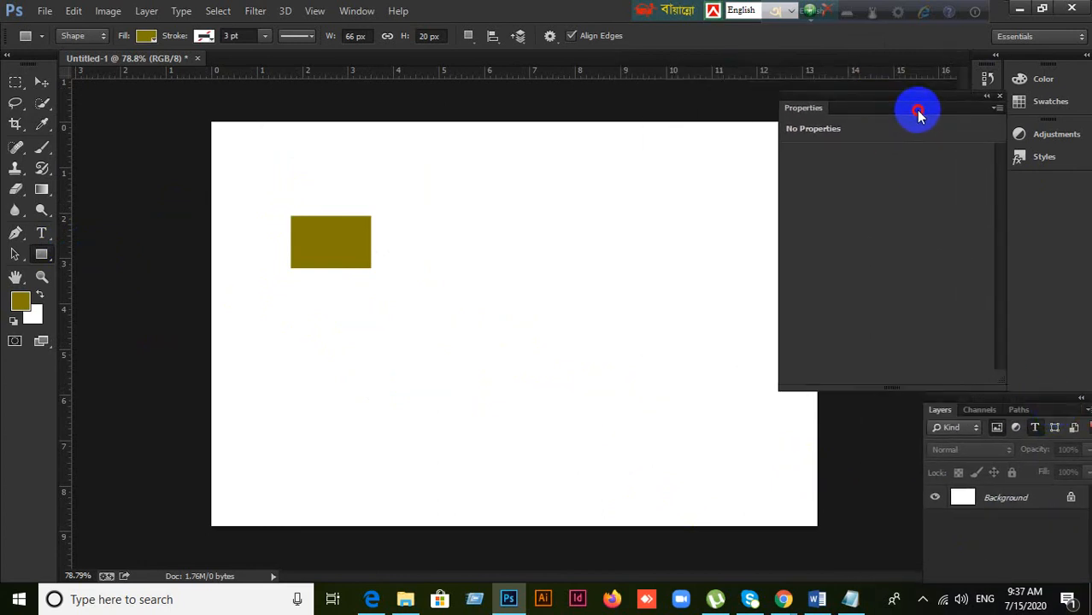
left_click(987, 96)
left_click_drag(780, 112, 980, 117)
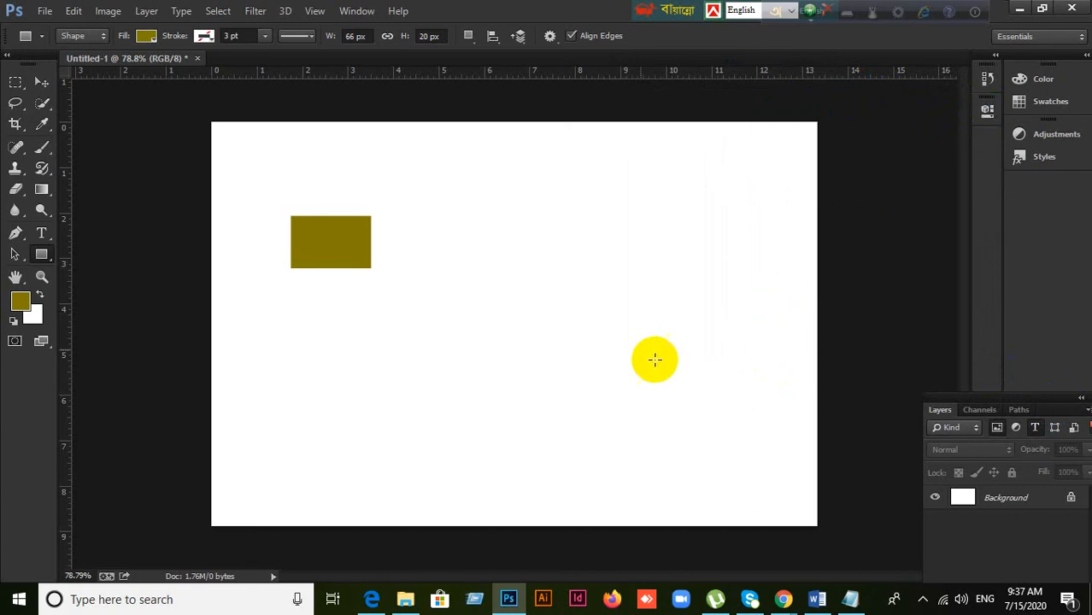
Step: Draw a second, larger olive rectangle about 207 × 139 px to the right of the first one
left_click_drag(491, 175, 621, 261)
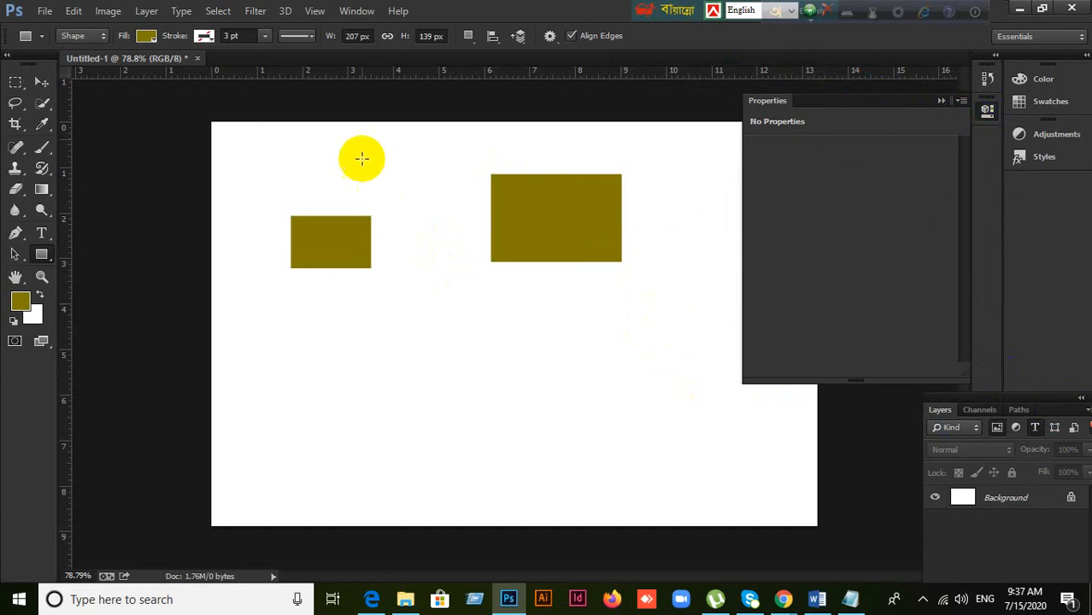
Step: Reset the Essentials workspace and expand the toolbox to two columns
left_click(351, 22)
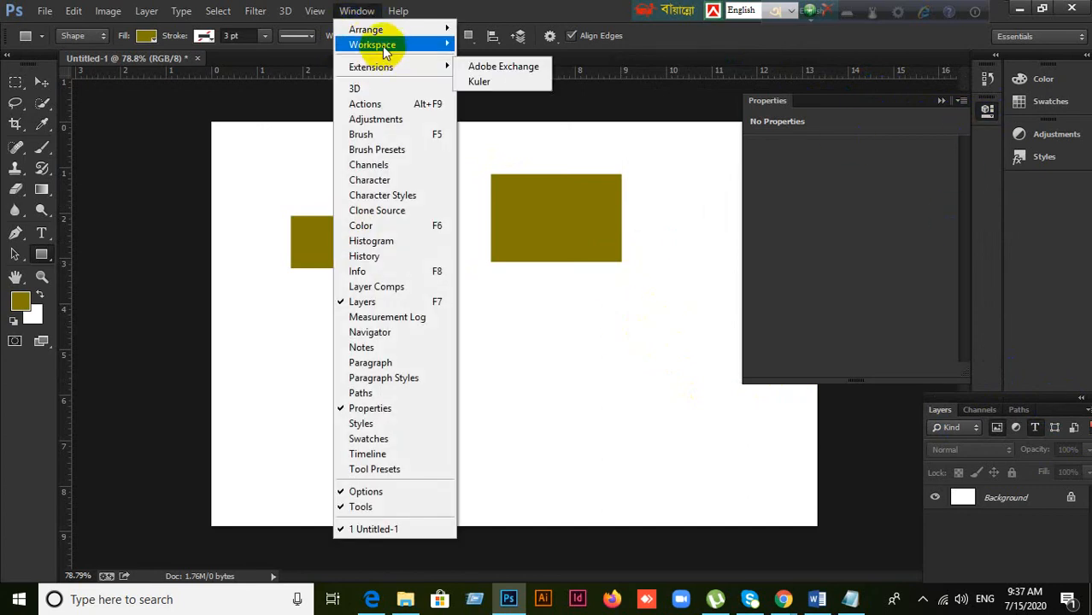
mouse_move(383, 51)
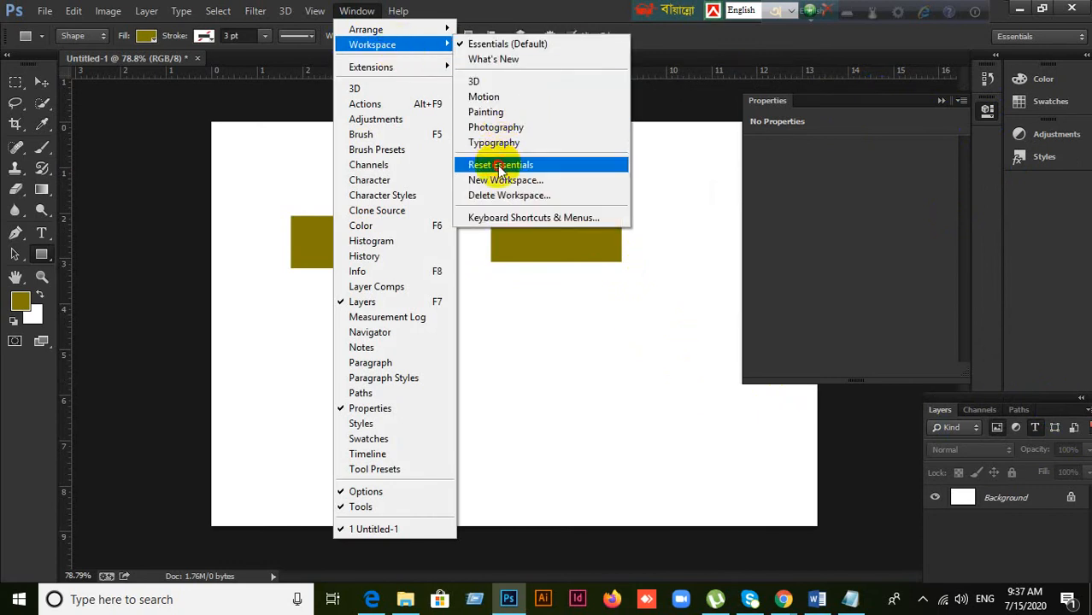
left_click(501, 164)
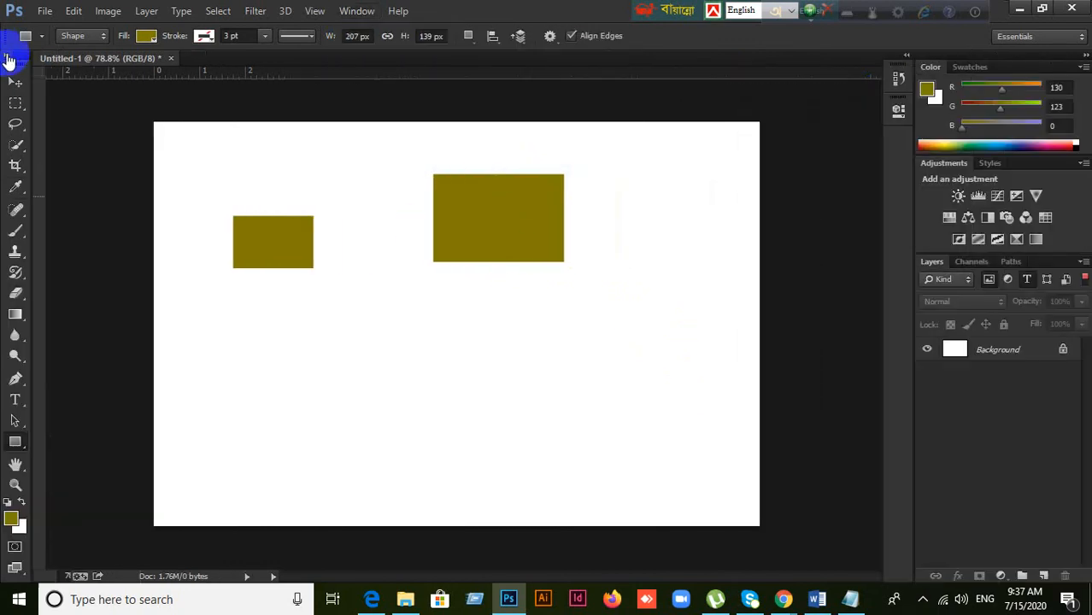
left_click(11, 58)
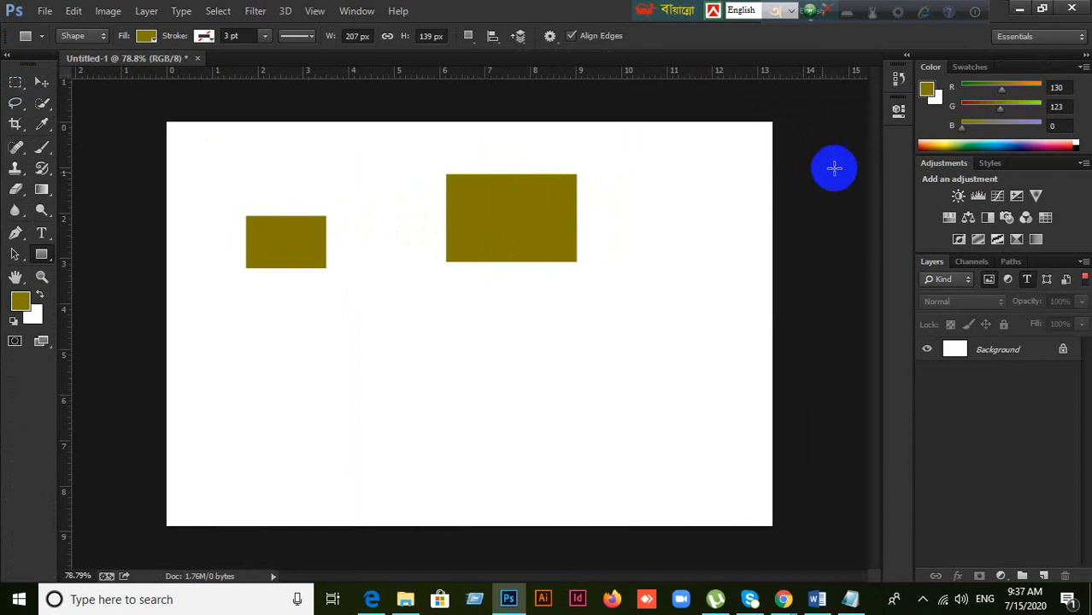
Step: Try to move the two olive rectangles on the canvas with the Move tool
left_click(42, 82)
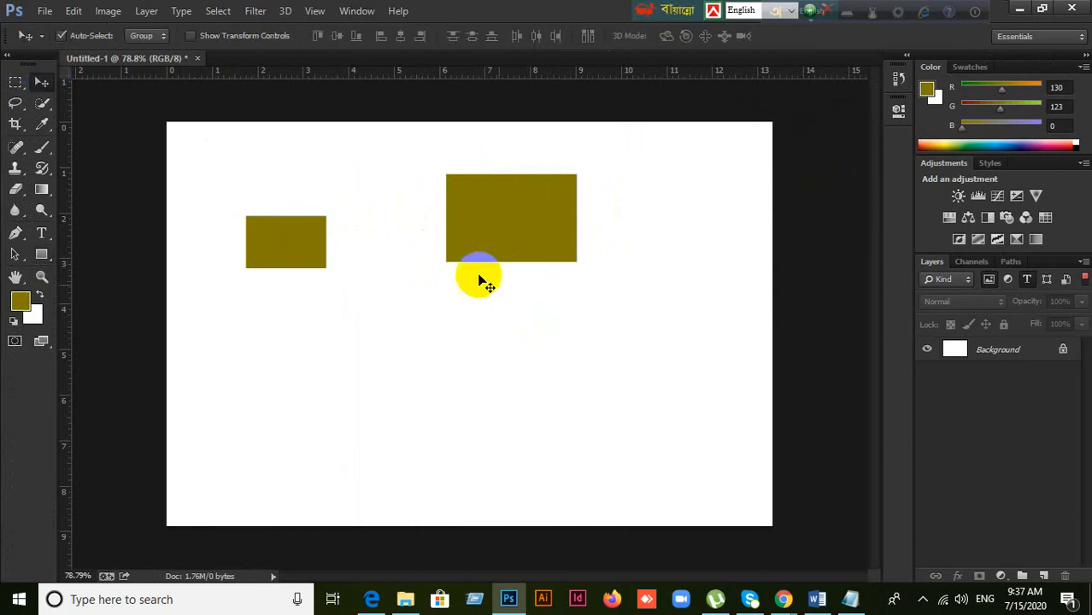
left_click(555, 225)
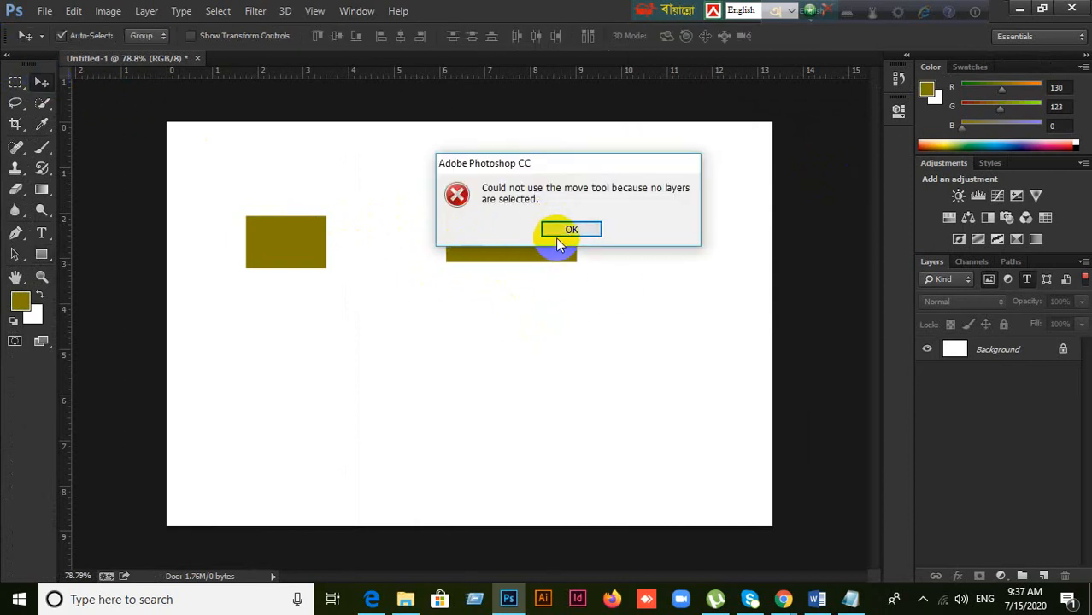
left_click(564, 229)
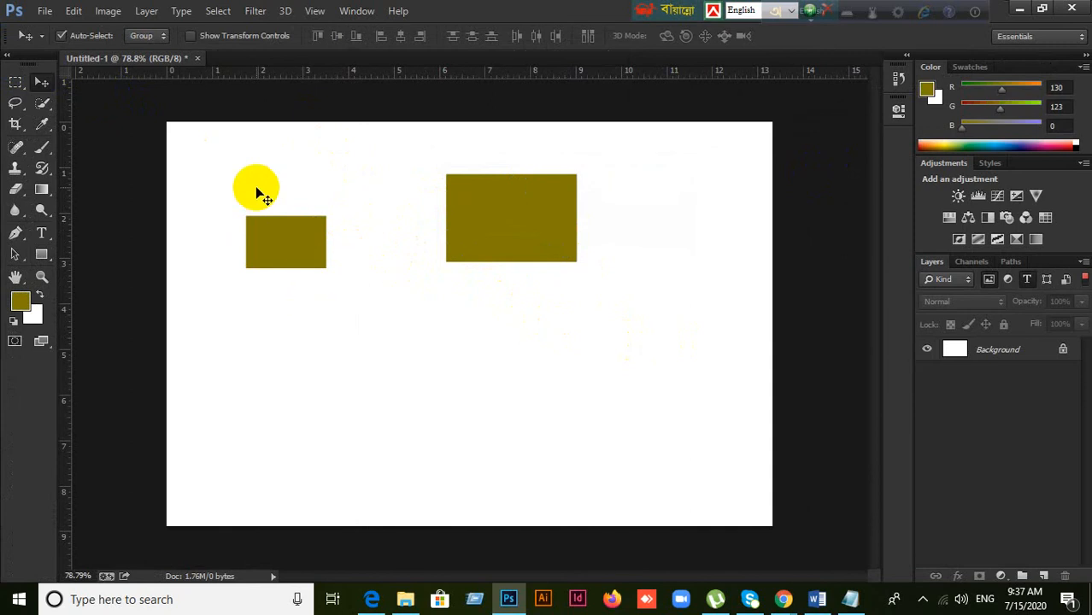
left_click_drag(256, 188, 346, 212)
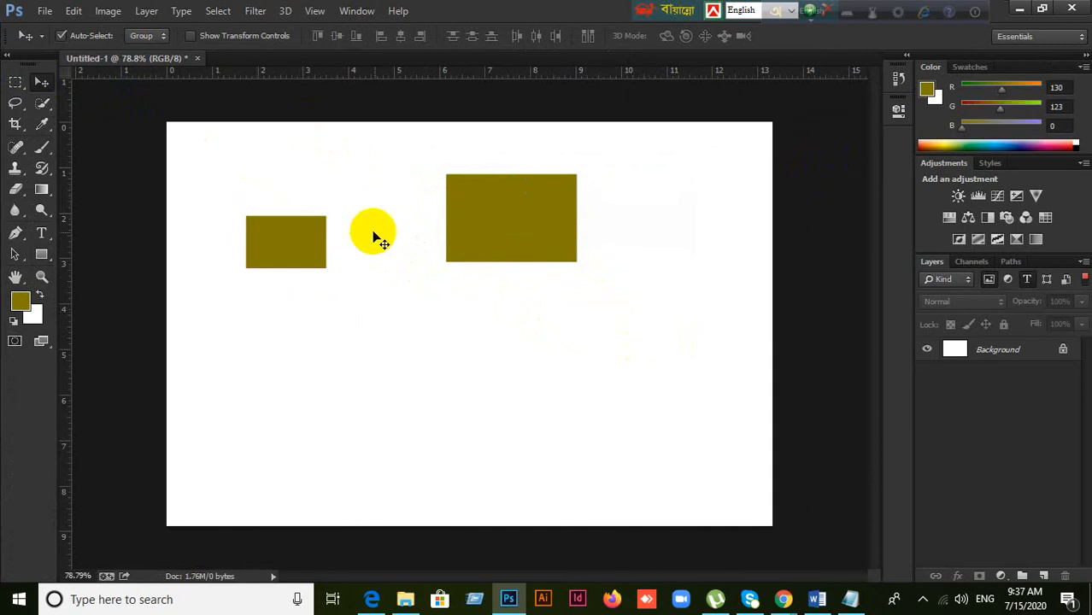
left_click(241, 166)
left_click(588, 232)
left_click(270, 297)
left_click(568, 229)
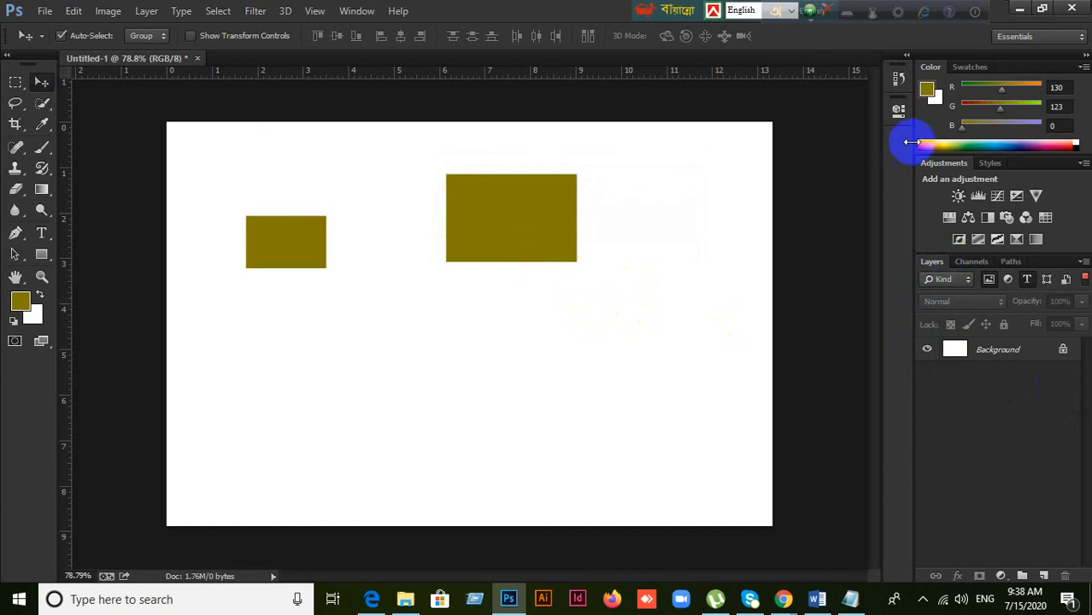
Step: Revert the document to an earlier Free Transform history state and delete the Layer 1 copy layer
left_click(898, 81)
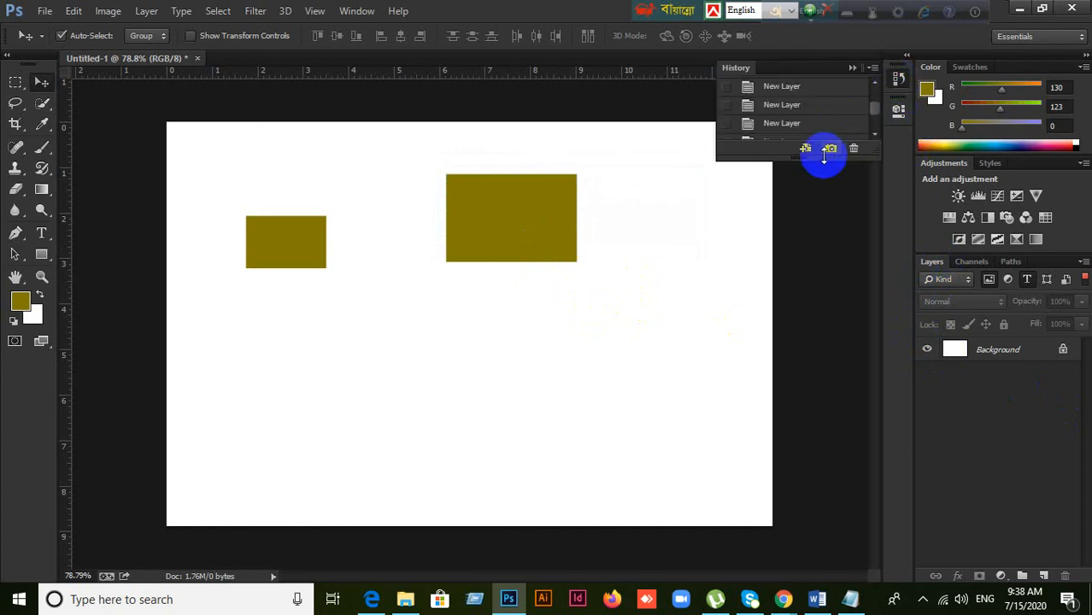
left_click_drag(811, 157, 829, 412)
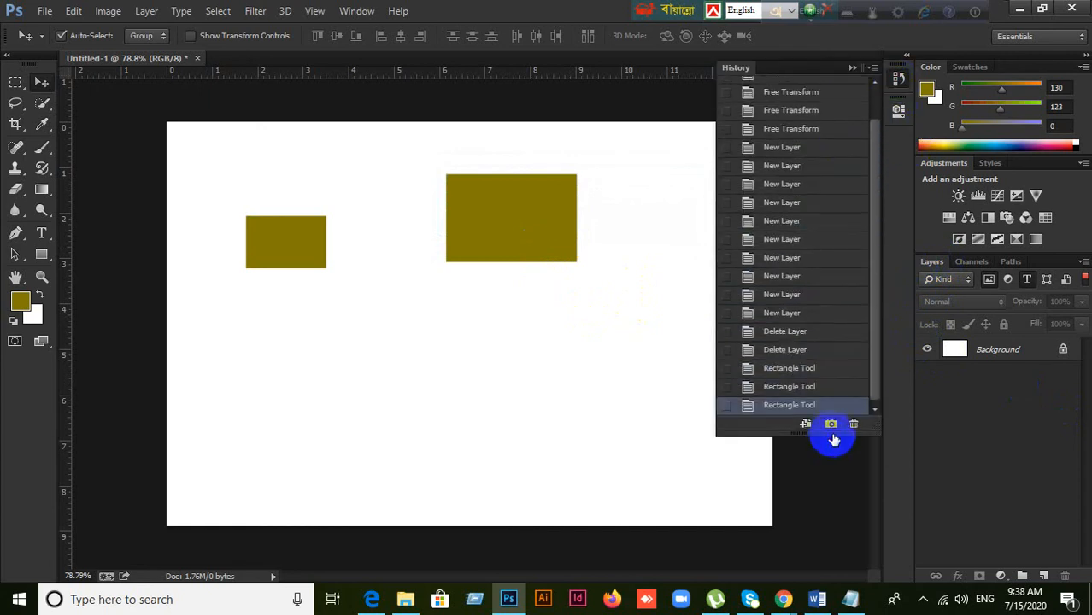
left_click(812, 94)
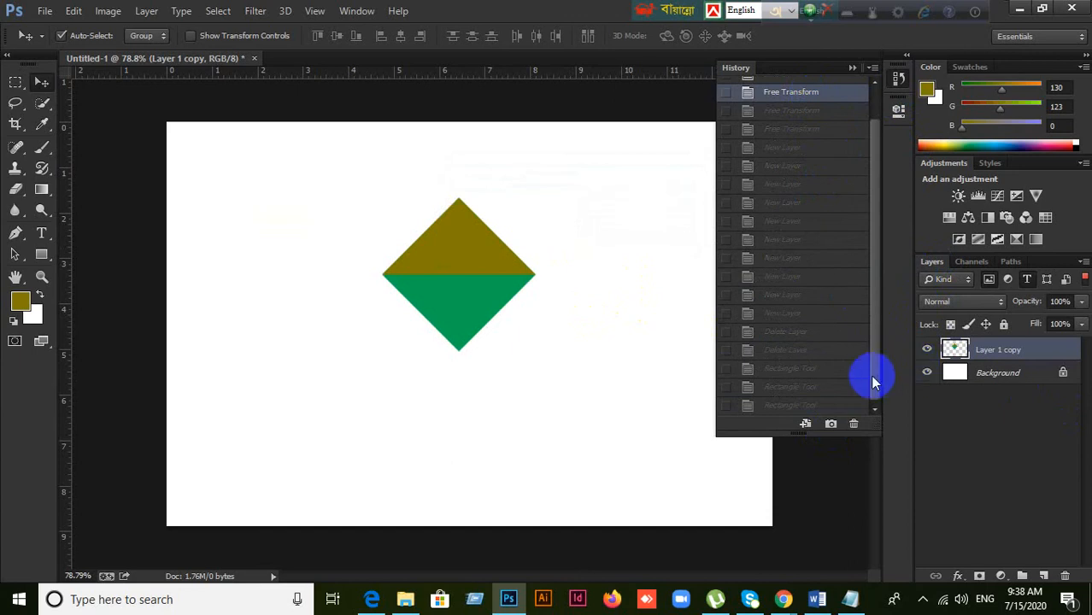
left_click(1063, 578)
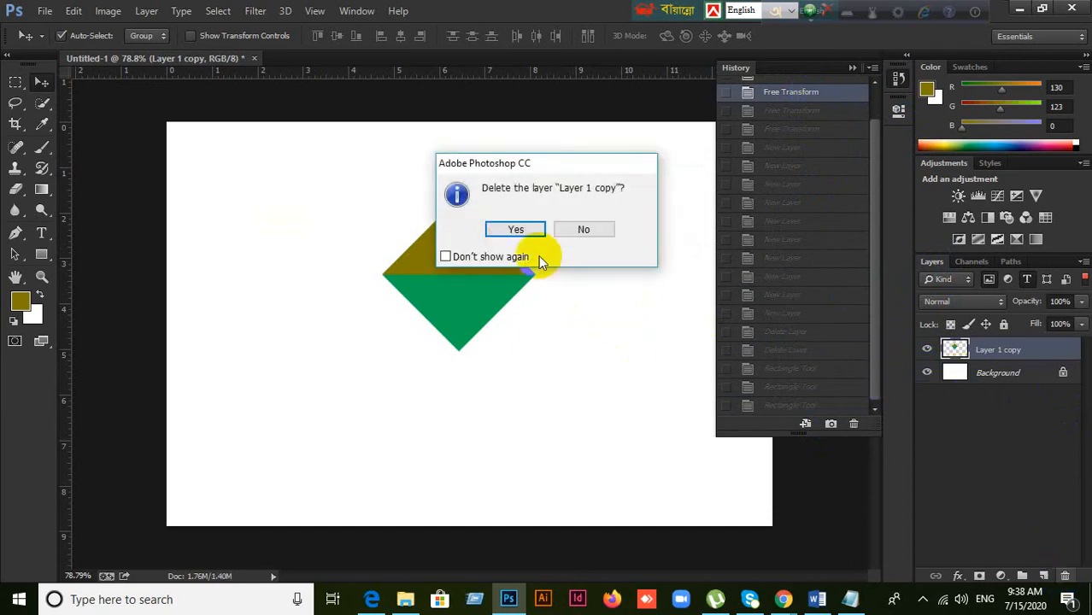
left_click(537, 226)
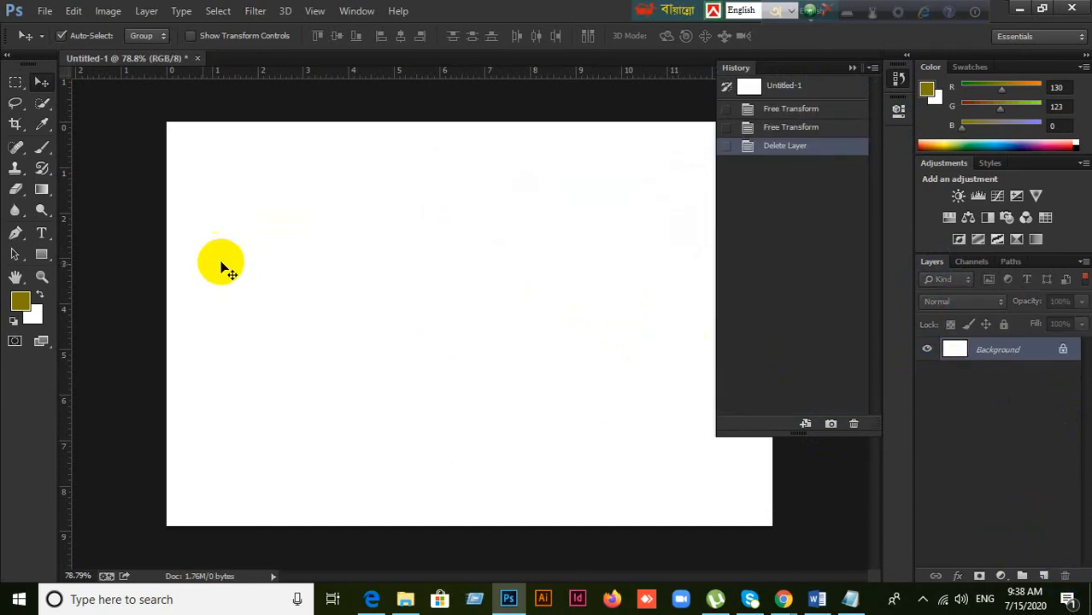
Step: Draw a small olive rectangle in the canvas's upper-left area and a larger one about 245 × 298 px near the centre
left_click(43, 255)
left_click_drag(229, 177, 336, 254)
left_click_drag(407, 250, 562, 437)
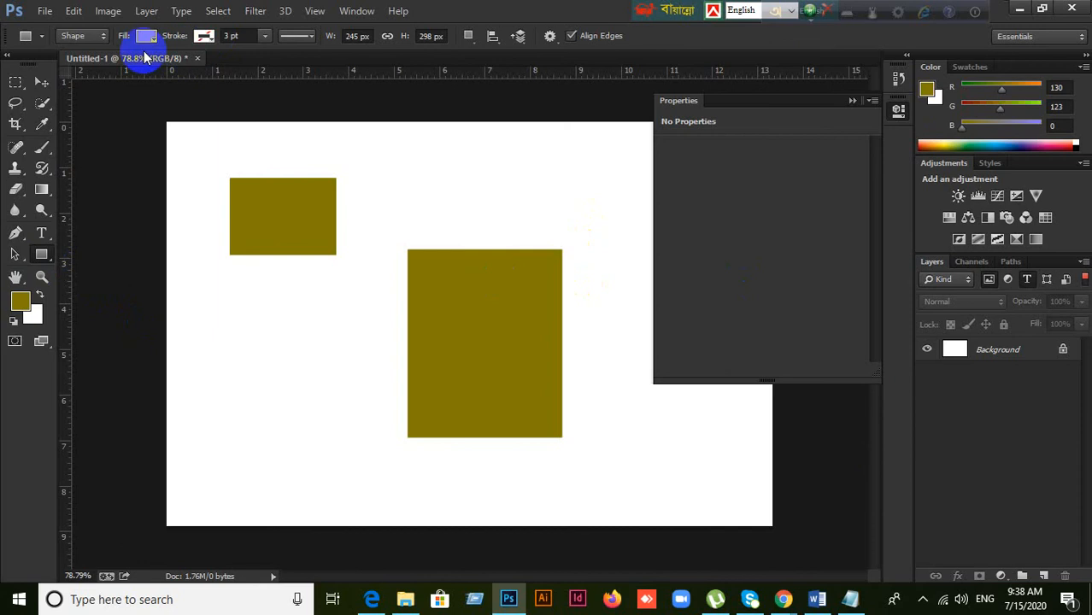
Step: Close the document without saving and create a new 960 × 640 px document at 72 pixels/inch, RGB, white background
left_click(198, 59)
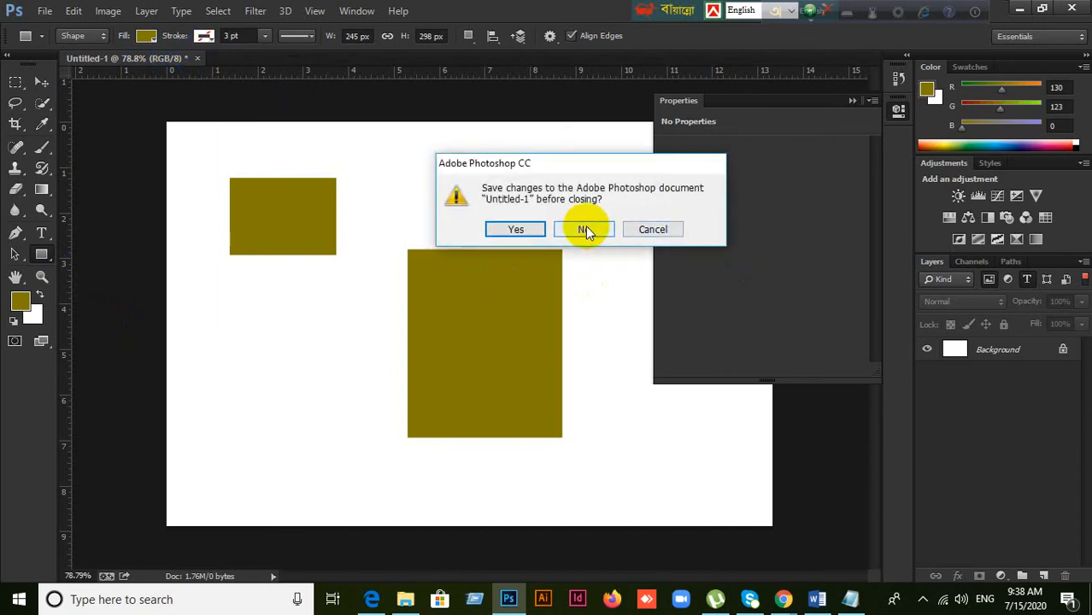
left_click(582, 229)
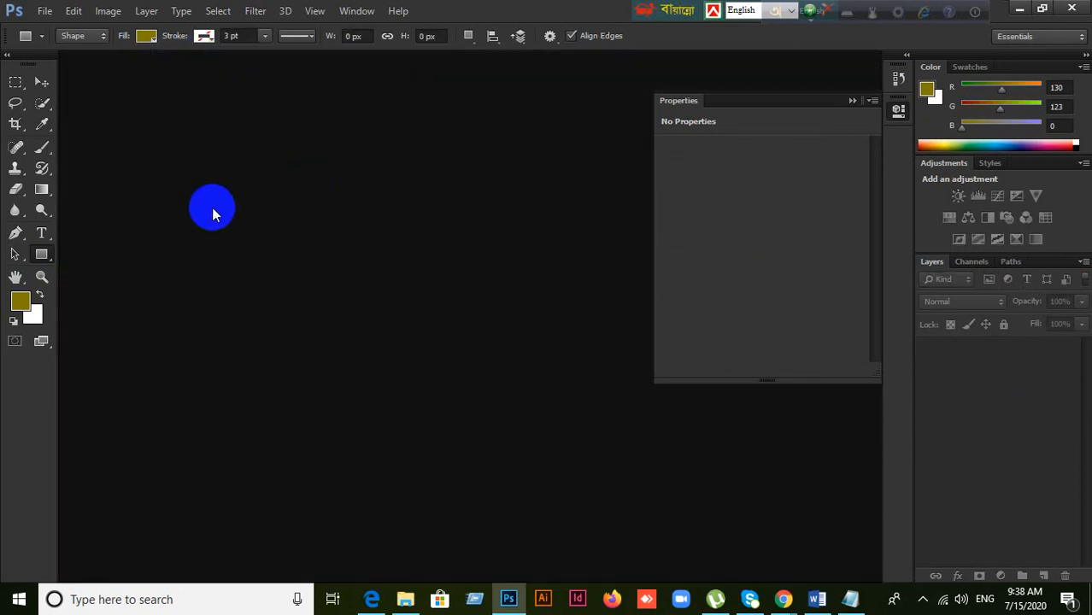
left_click(41, 10)
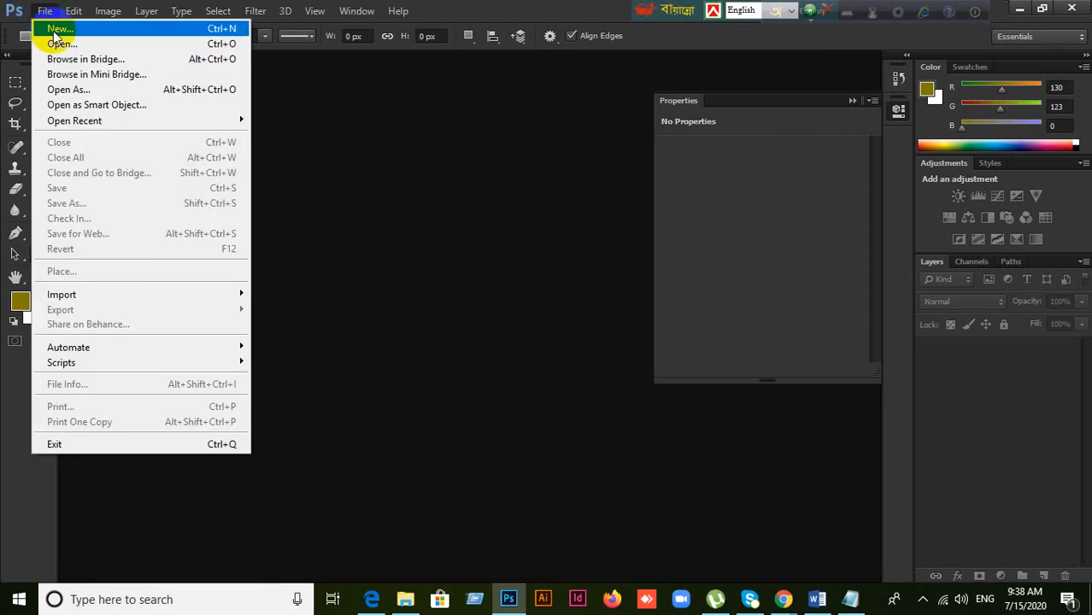
left_click(54, 33)
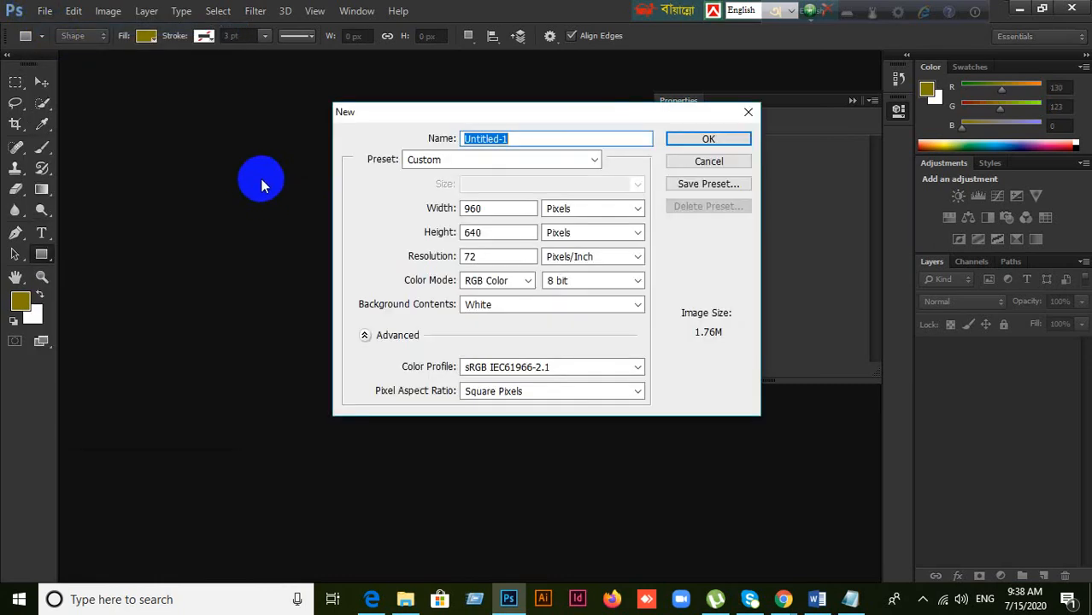
left_click(695, 147)
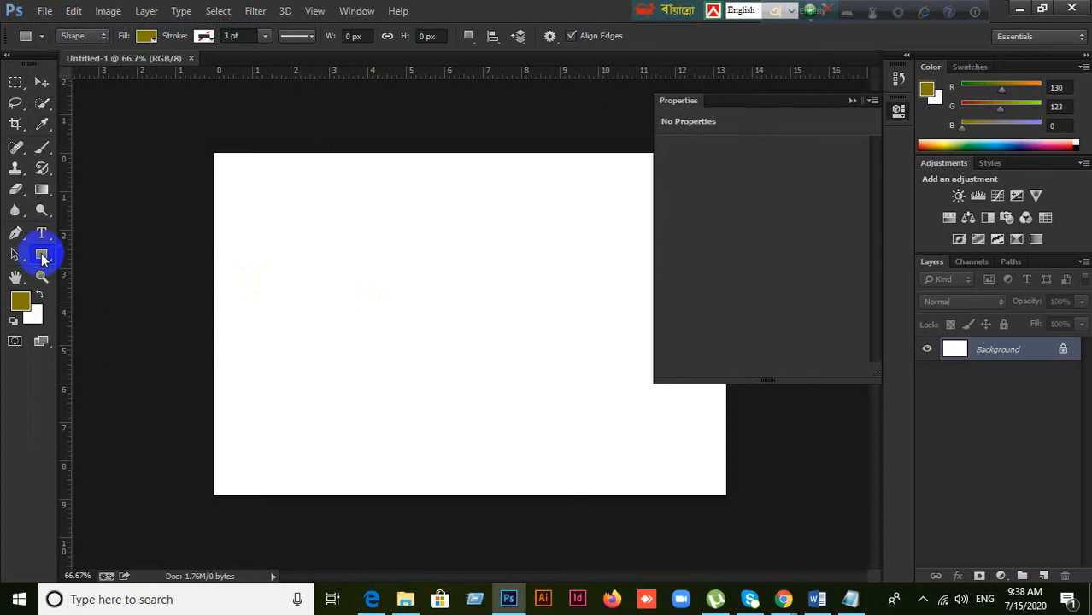
Step: Draw an olive rectangle about 306 × 276 px and move it to about X 69 px, Y 55 px
right_click(41, 257)
left_click(80, 252)
left_click_drag(263, 205, 445, 364)
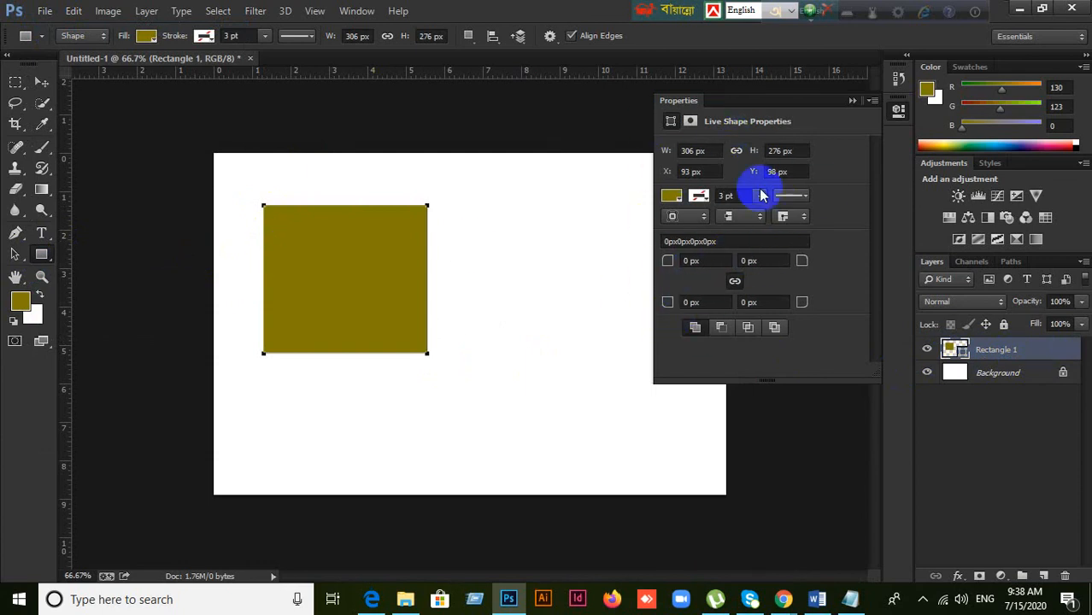
left_click(41, 83)
left_click_drag(324, 282, 311, 258)
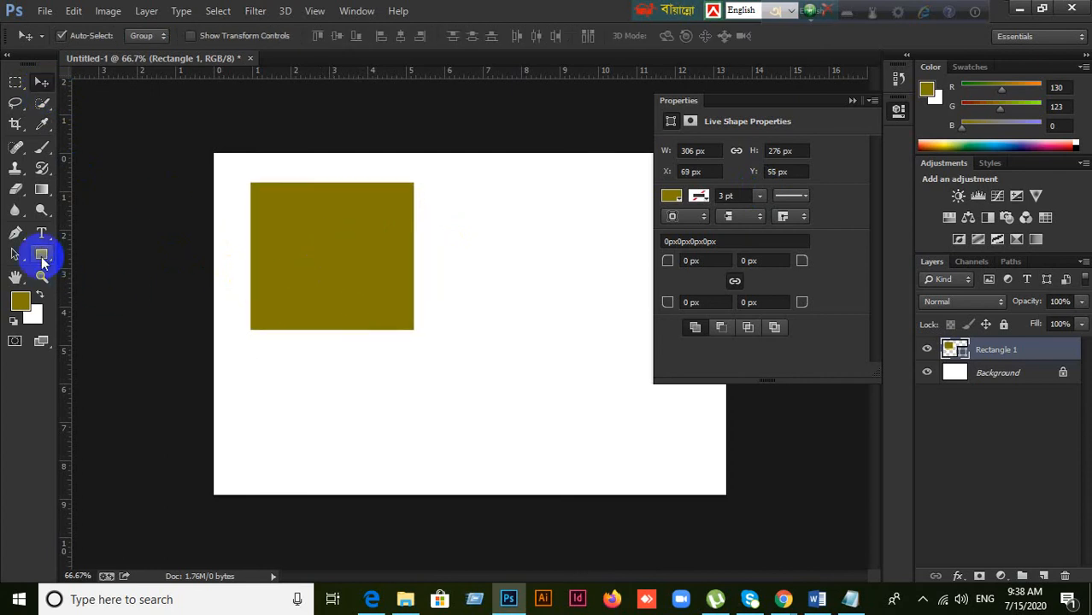
Step: Draw an ellipse about 157 × 149 px to the rectangle's right and a hexagon about 230 × 245 px below the rectangle
left_click(41, 254)
left_click_drag(41, 261, 81, 279)
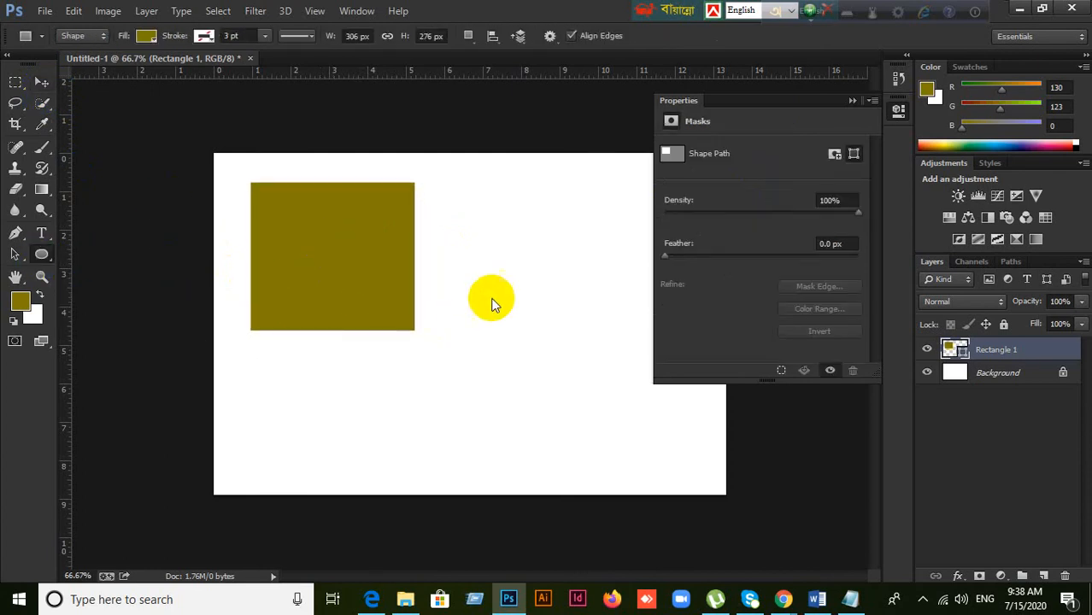
left_click_drag(486, 227, 570, 307)
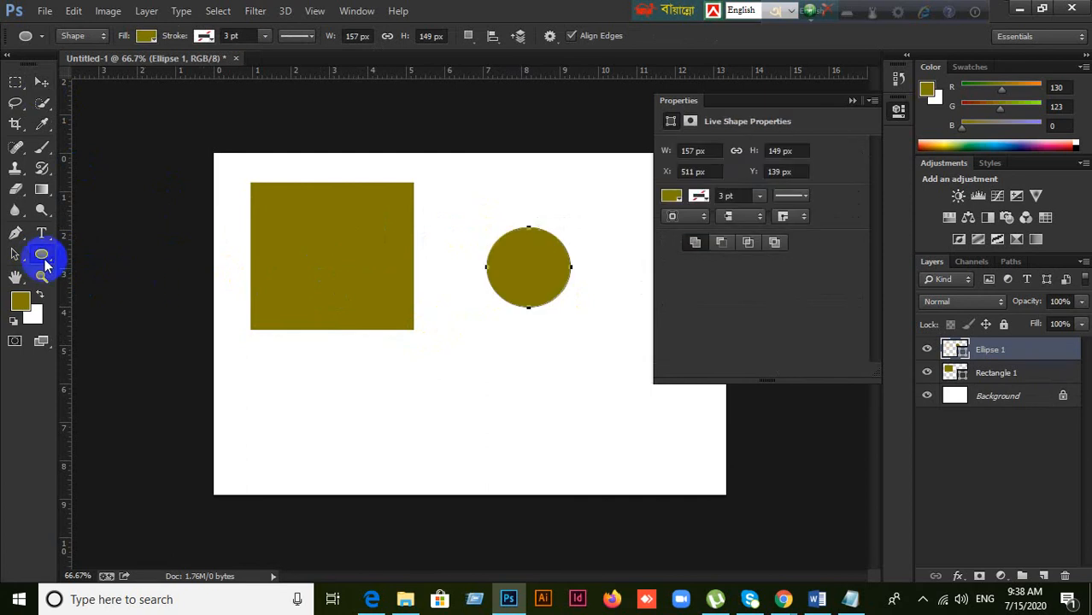
left_click_drag(45, 266, 94, 291)
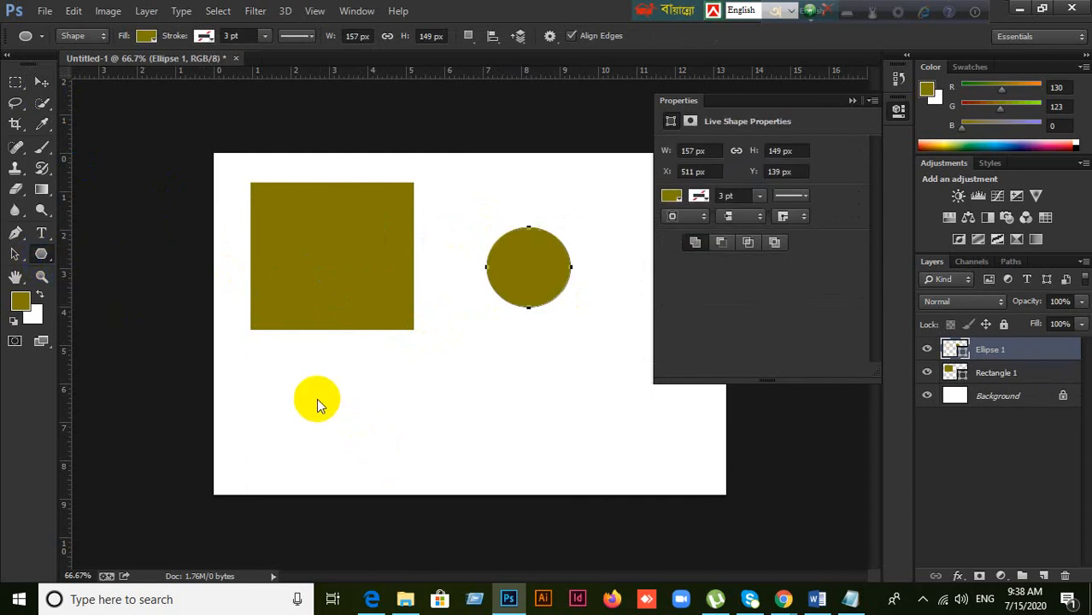
left_click_drag(288, 373, 317, 409)
Step: Move the rectangle up to the canvas's upper edge and the ellipse up and left, and select the Polygon 1 layer
left_click(41, 80)
left_click_drag(328, 293, 323, 258)
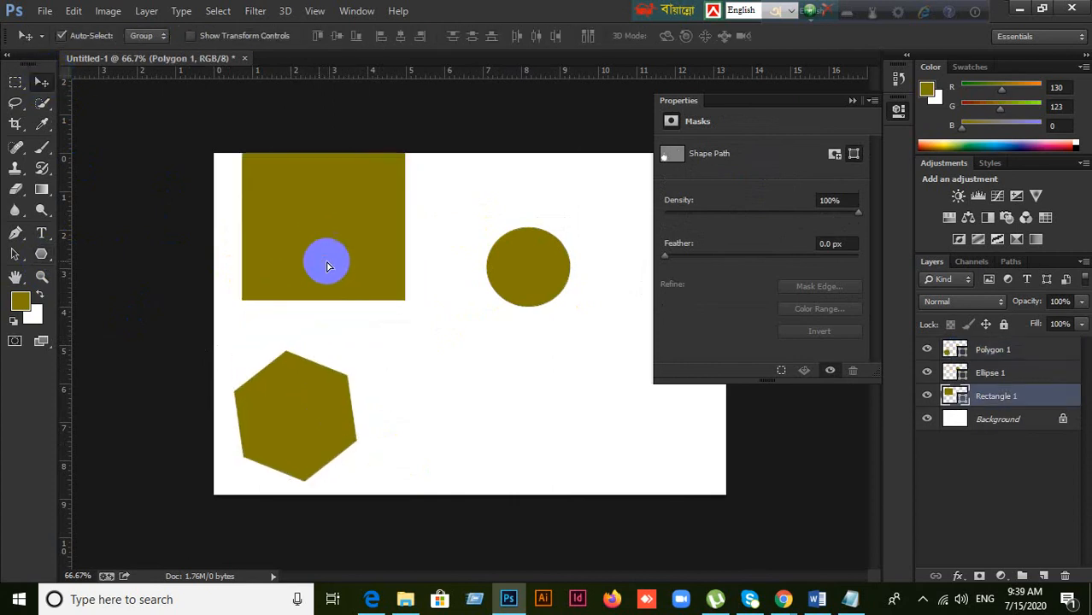
left_click_drag(515, 270, 485, 225)
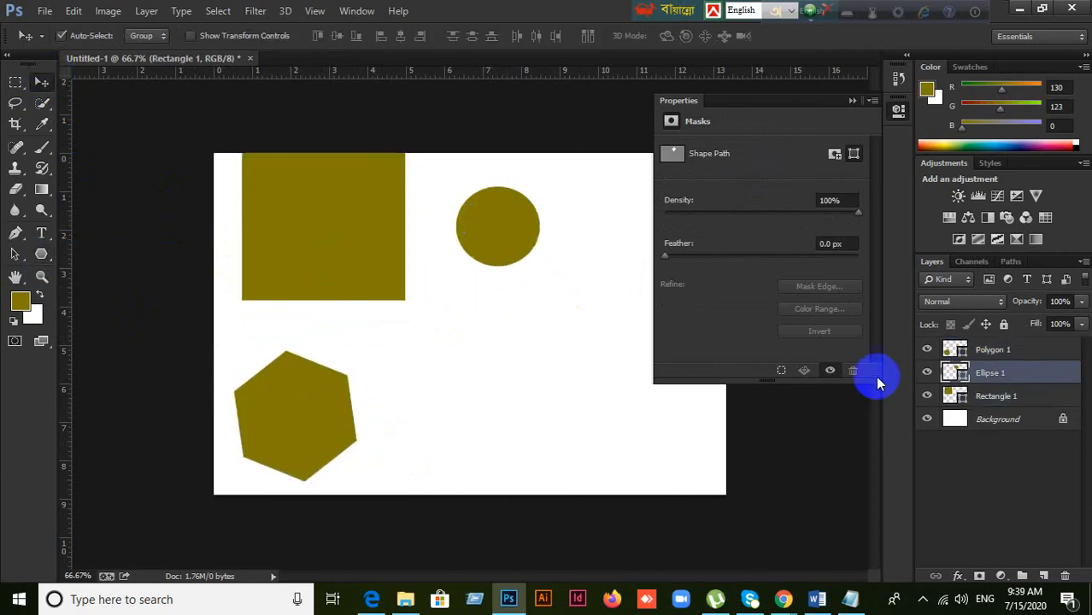
left_click(1021, 357)
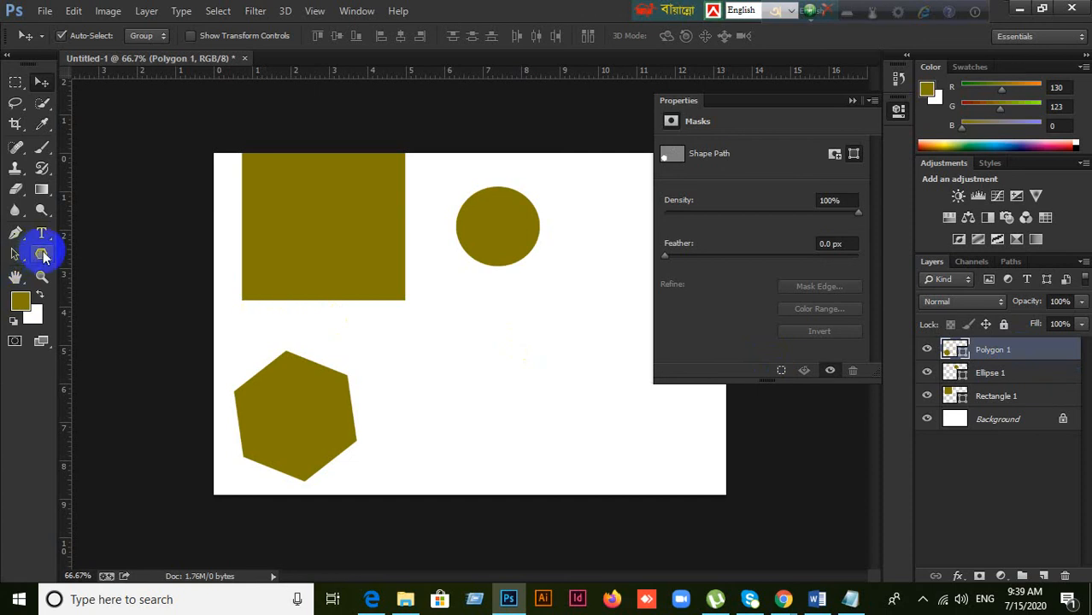
Step: Draw a second ellipse about 132 × 115 px below the first and a second hexagon about 273 × 260 px to its right
left_click_drag(42, 256, 110, 282)
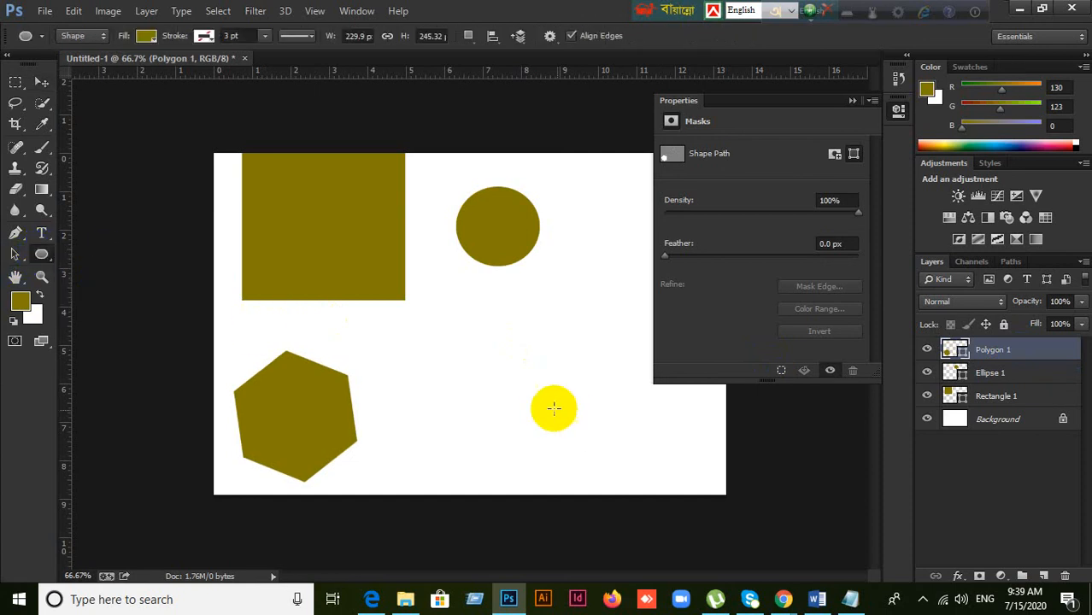
left_click_drag(441, 343, 513, 405)
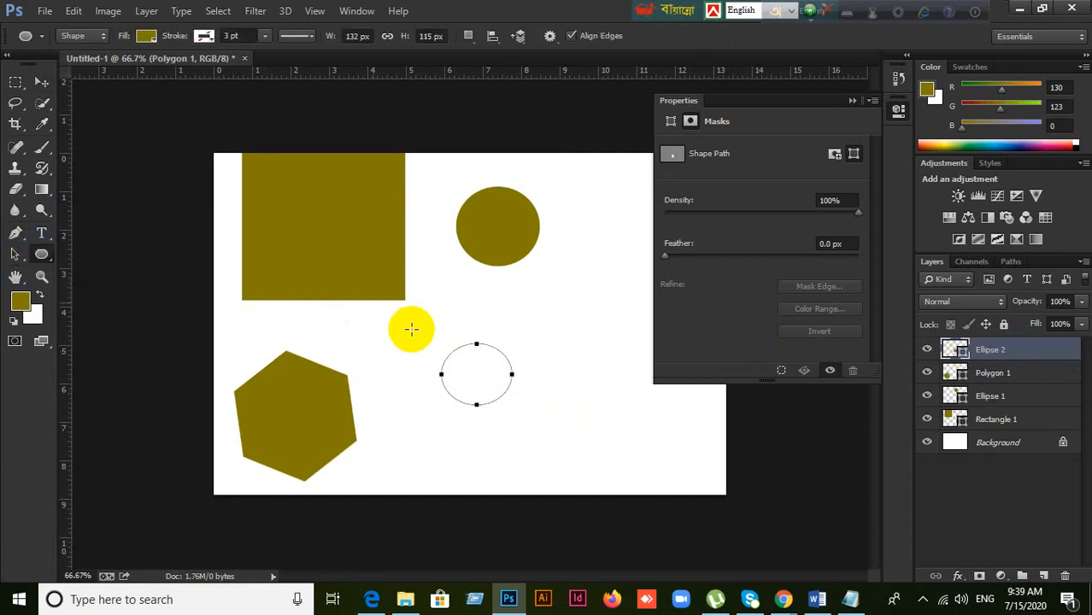
left_click_drag(43, 256, 128, 297)
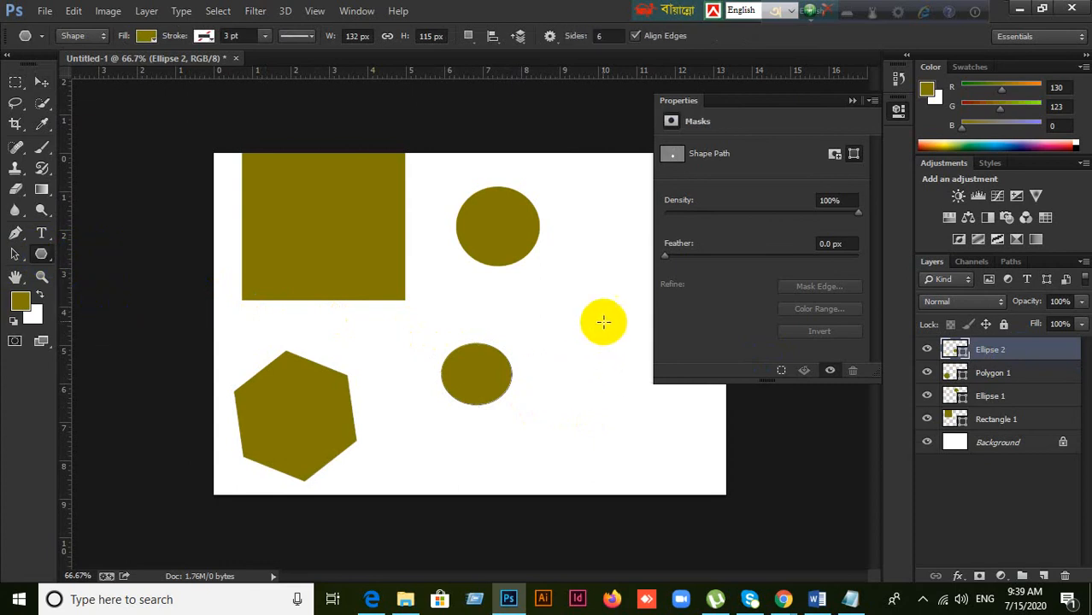
left_click_drag(588, 309, 583, 387)
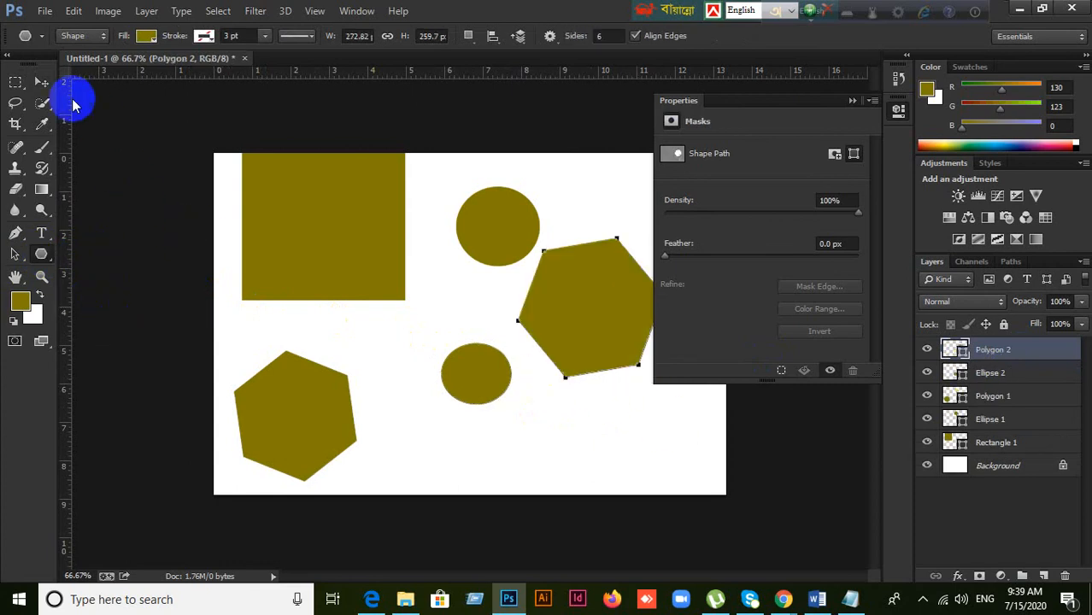
Step: Move the second hexagon slightly down and right, and the rectangle down from the canvas's upper edge
left_click(41, 82)
left_click_drag(606, 336, 617, 361)
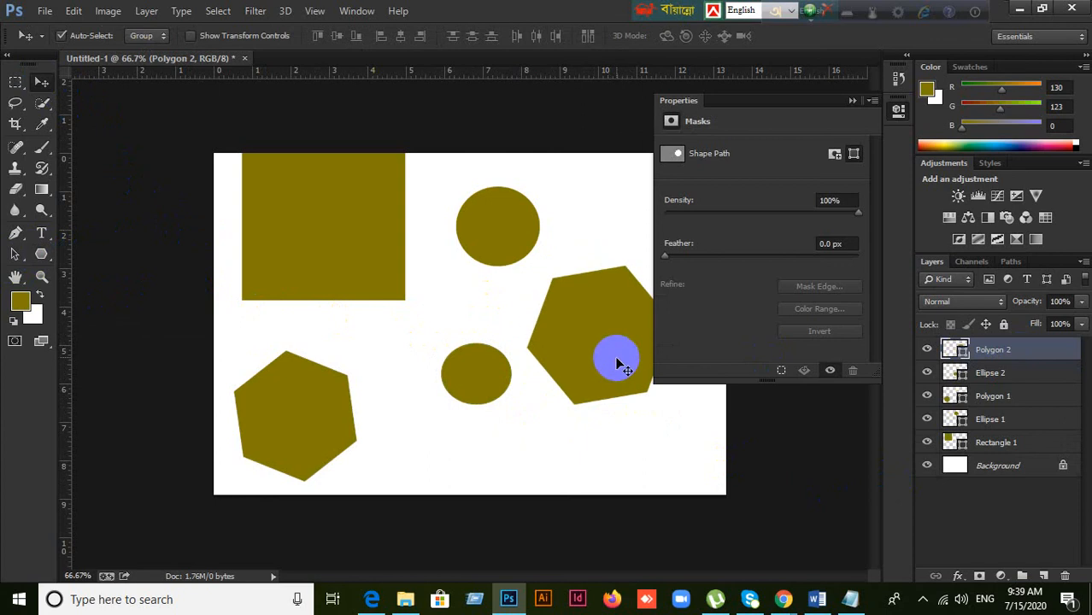
left_click(369, 271)
left_click_drag(369, 271, 375, 289)
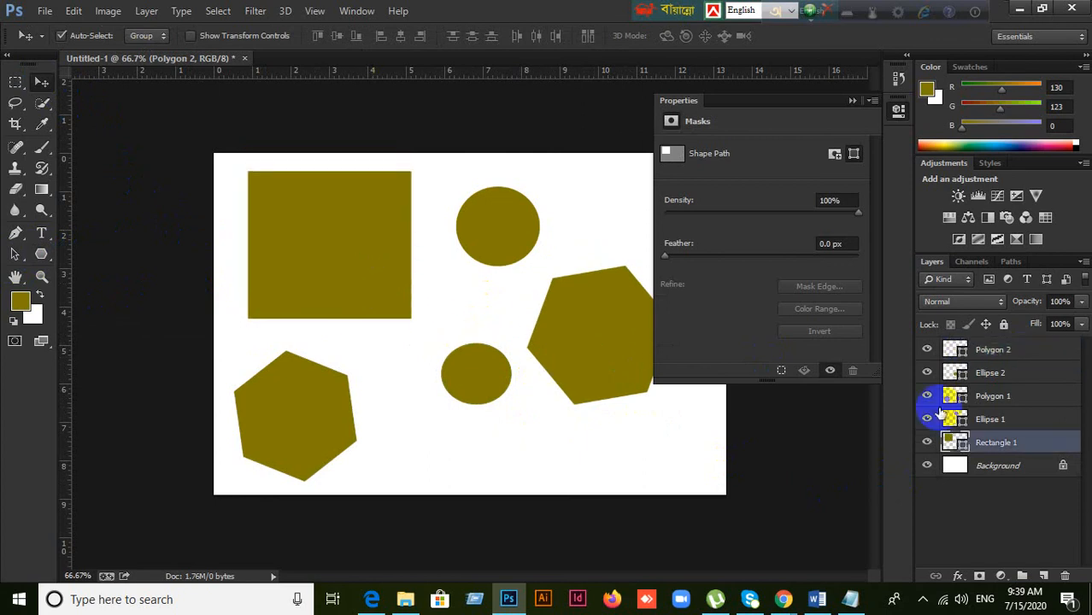
Step: Select the Rectangle 1, Ellipse 1 and Polygon 1 layers and move them slightly left together, and shift the second hexagon slightly down
left_click(1006, 399, "shift")
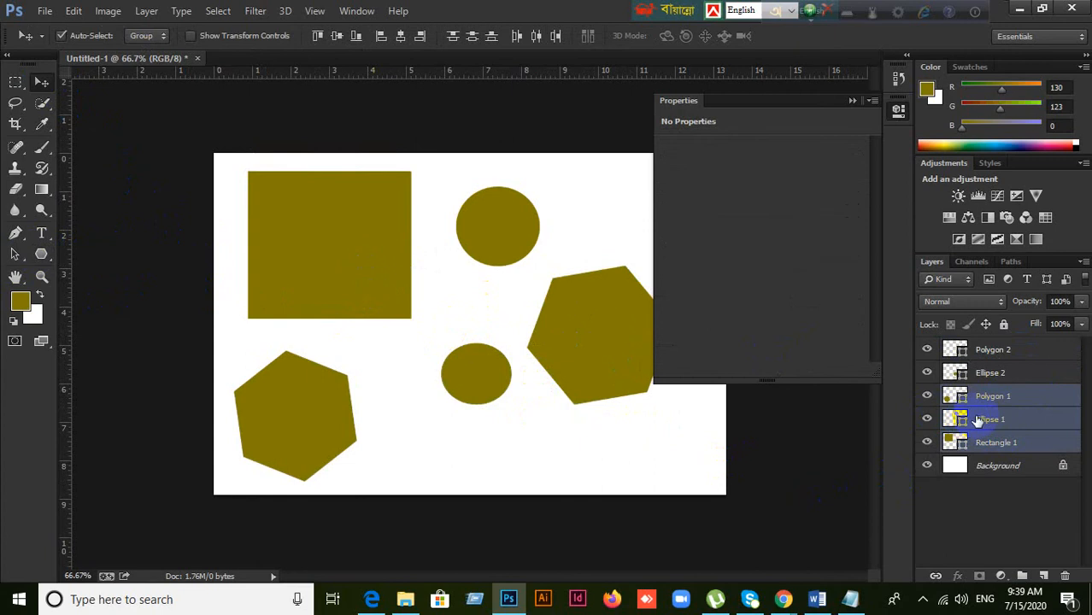
mouse_move(362, 260)
left_mouse_down()
mouse_move(340, 285)
mouse_move(352, 265)
left_mouse_up()
left_click_drag(571, 326, 556, 352)
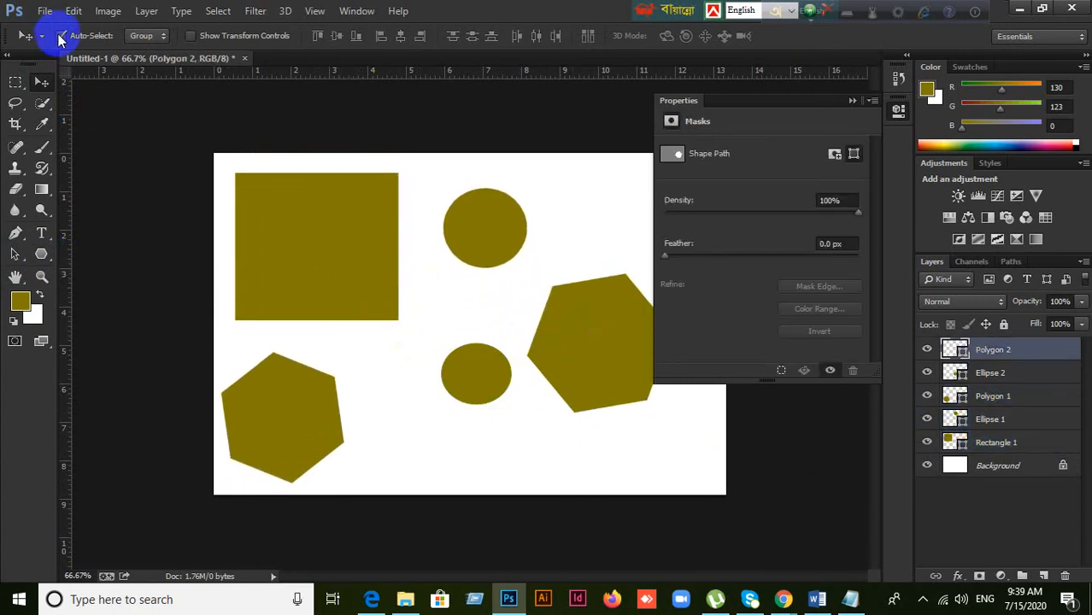
Step: Select all five shape layers together, from Rectangle 1 to Polygon 2
left_click(584, 286)
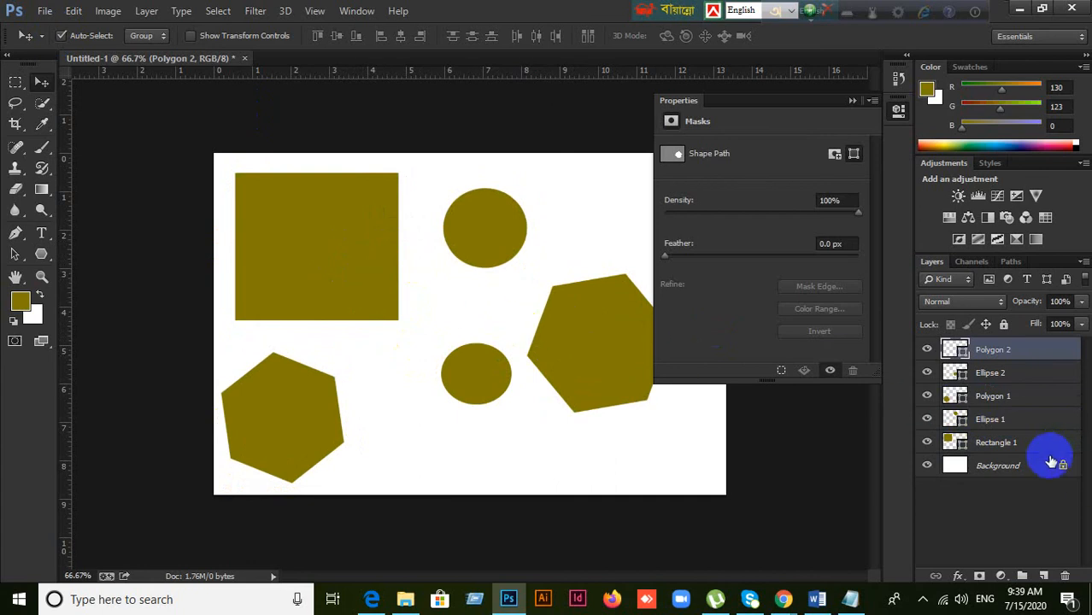
left_click(1011, 438)
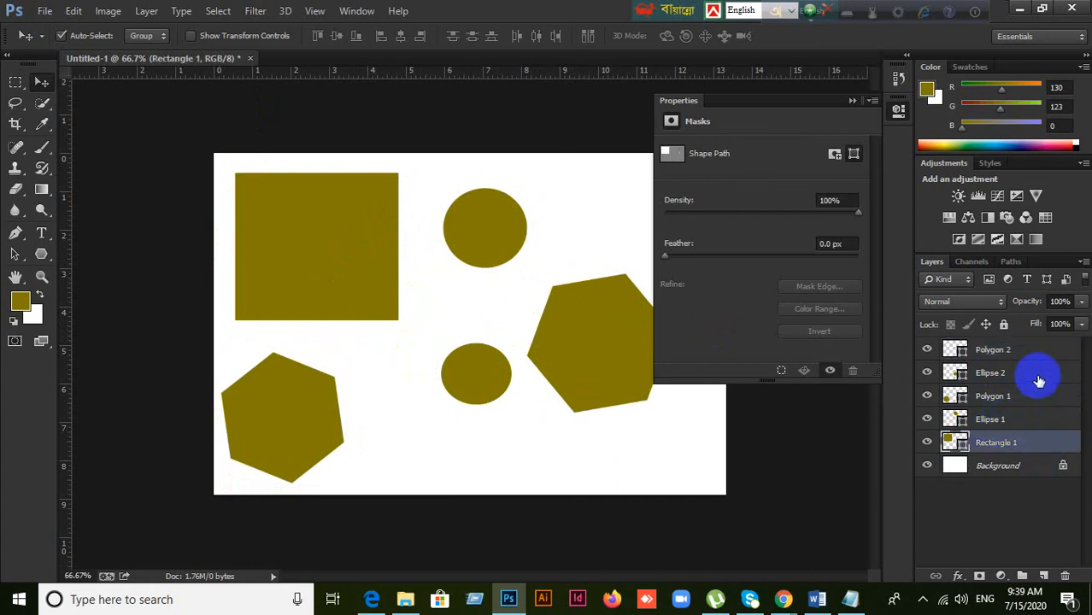
left_click(1020, 349, "shift")
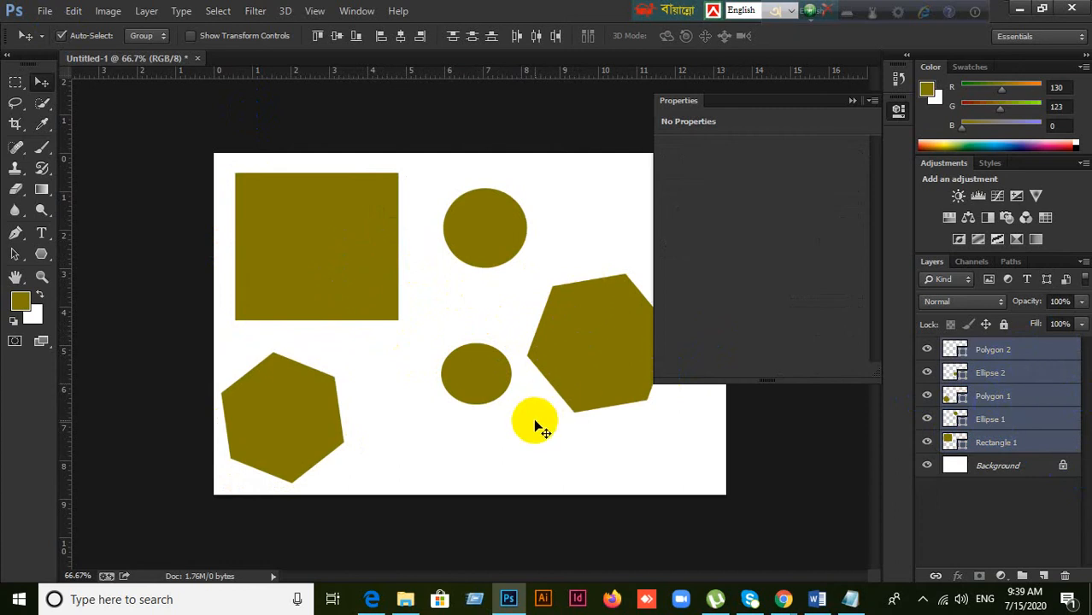
Step: Reselect the five layers from Polygon 2 to Rectangle 1 and move them together slightly right and up
left_click(519, 437)
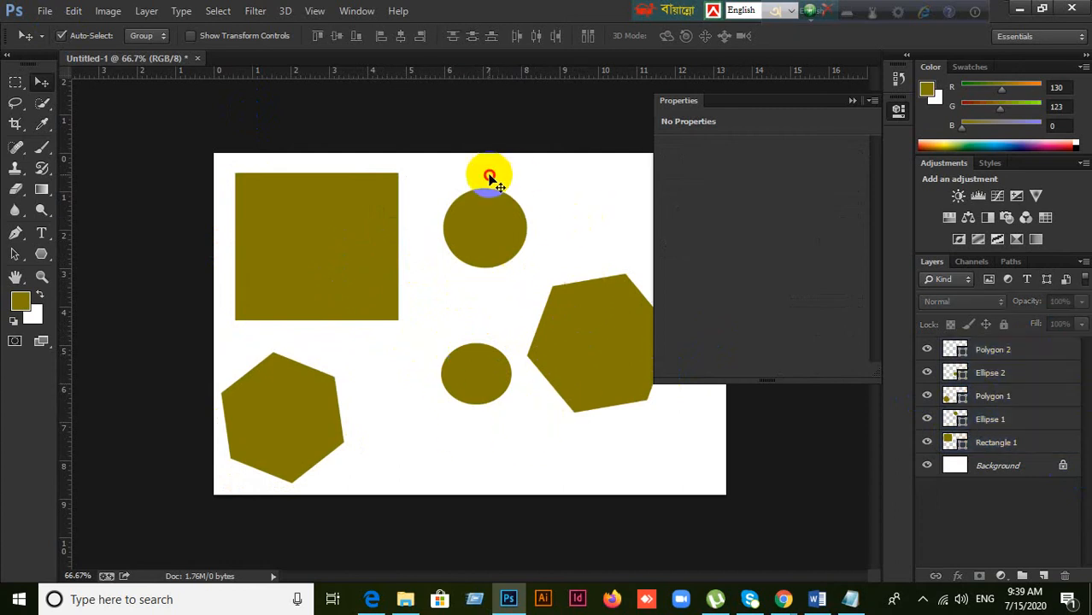
left_click(996, 357)
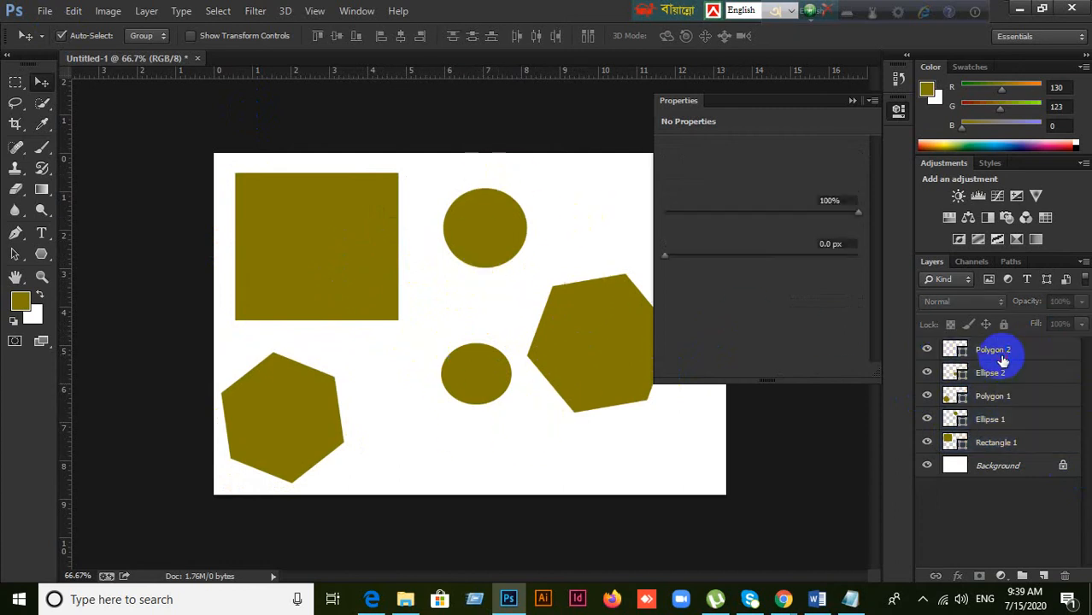
left_click(996, 442, "shift")
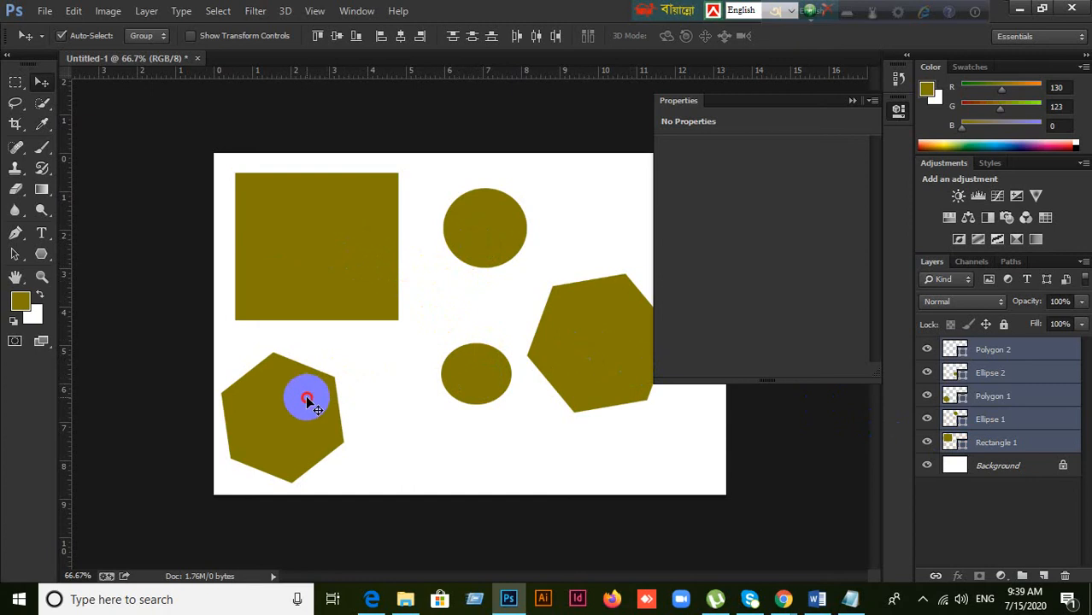
mouse_move(476, 382)
left_mouse_down()
mouse_move(488, 385)
mouse_move(471, 371)
mouse_move(504, 378)
mouse_move(455, 375)
mouse_move(495, 381)
mouse_move(482, 387)
left_mouse_up()
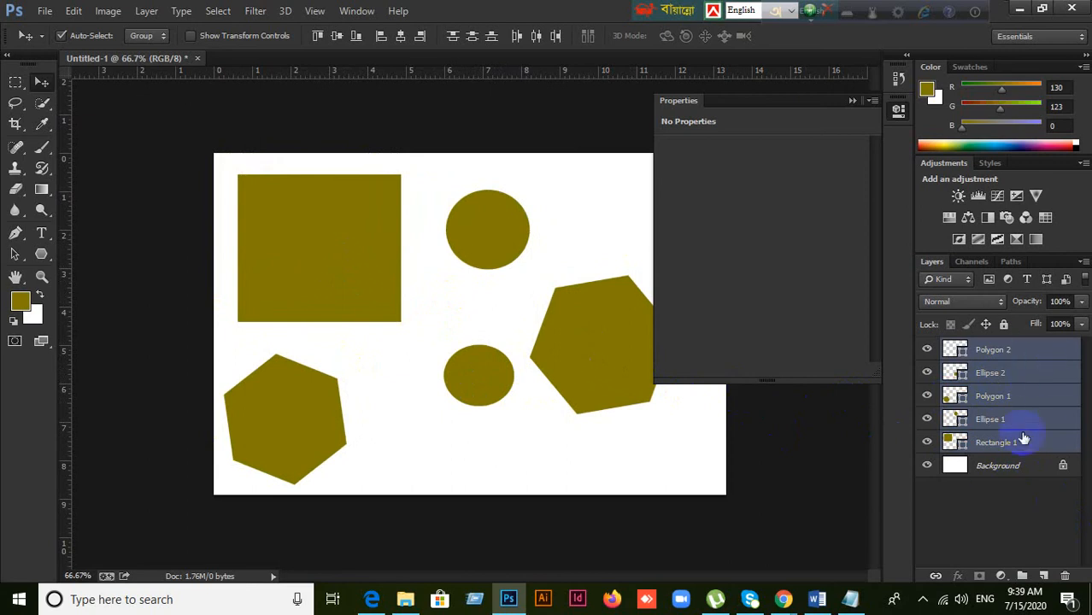
mouse_move(597, 384)
left_mouse_down()
mouse_move(602, 420)
mouse_move(594, 360)
mouse_move(580, 383)
mouse_move(614, 375)
left_mouse_up()
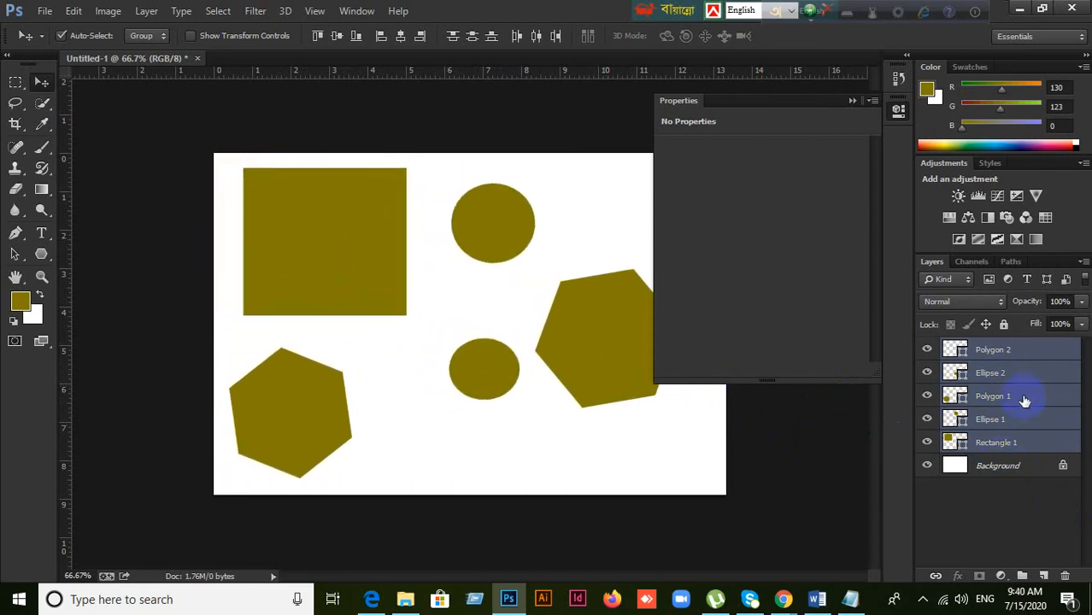
Step: Move the rectangle slightly down and left, and move the Polygon 1 hexagon to the right beneath it
left_click(1024, 399)
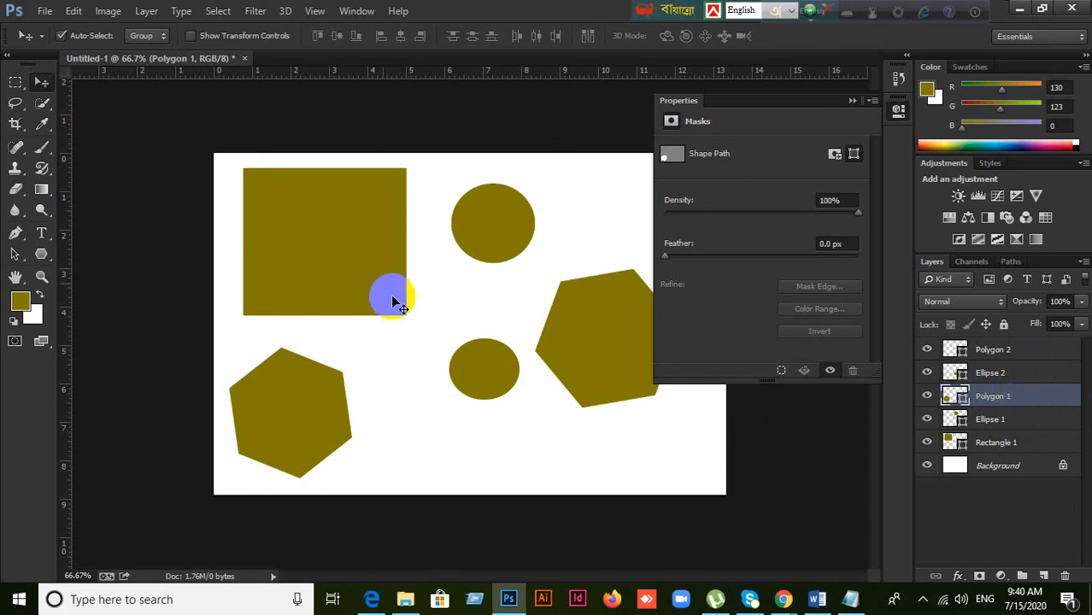
mouse_move(389, 300)
left_mouse_down()
mouse_move(410, 315)
mouse_move(382, 314)
left_mouse_up()
left_click_drag(309, 414, 358, 409)
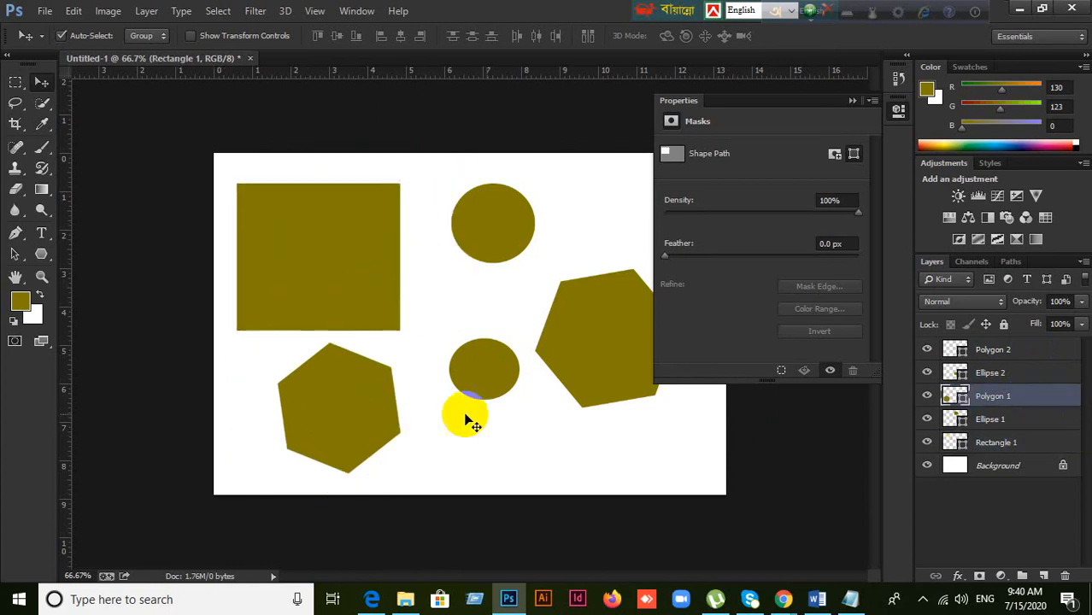
Step: Move Polygon 2 slightly down, Ellipse 1 down and right, and Ellipse 2 slightly left and down
left_click_drag(486, 359, 488, 378)
left_click_drag(556, 377, 556, 397)
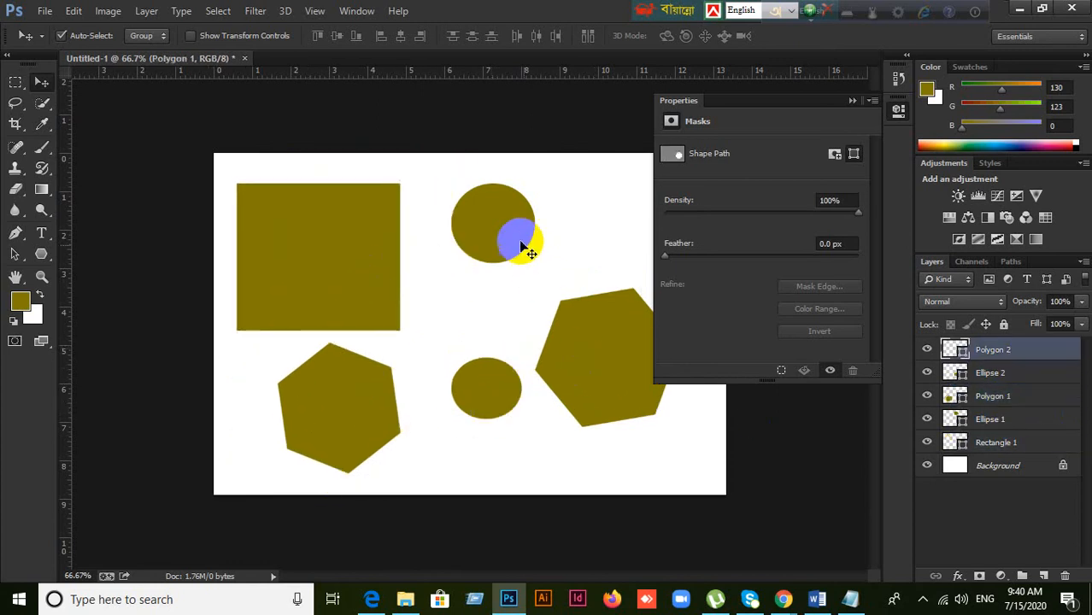
left_click_drag(512, 235, 547, 259)
left_click_drag(501, 382, 483, 367)
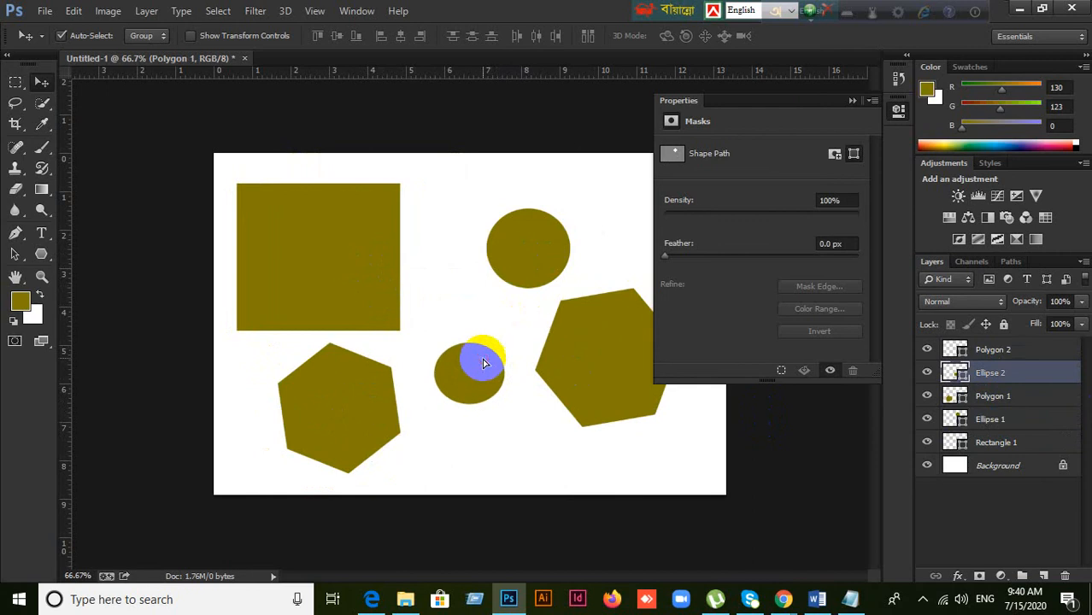
Step: Select the layer range from Polygon 2 to Rectangle 1, and clear the selection on the empty canvas
left_click(999, 442)
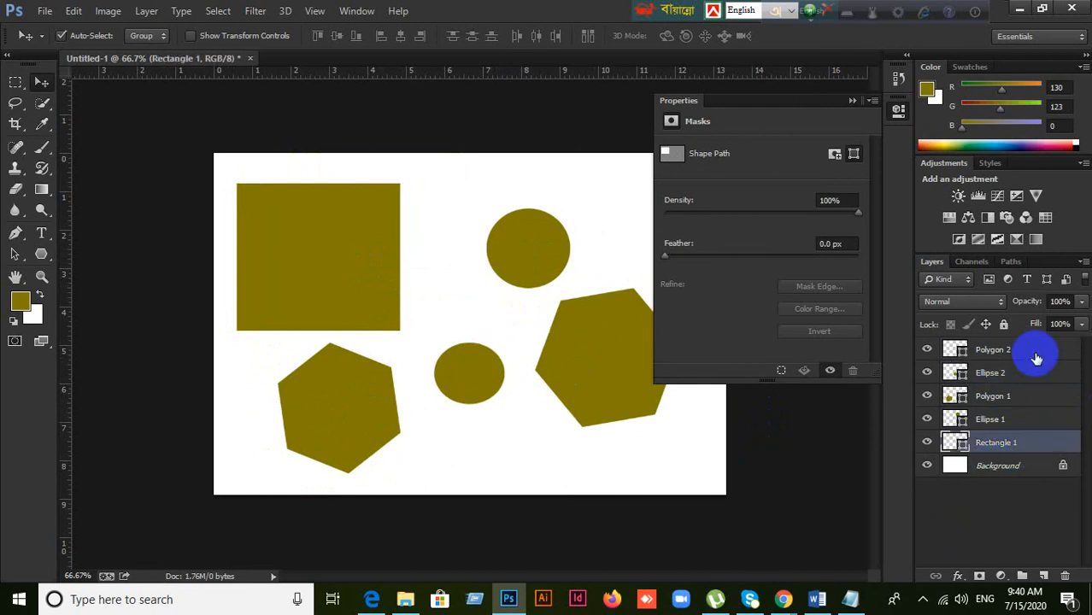
left_click(1035, 357)
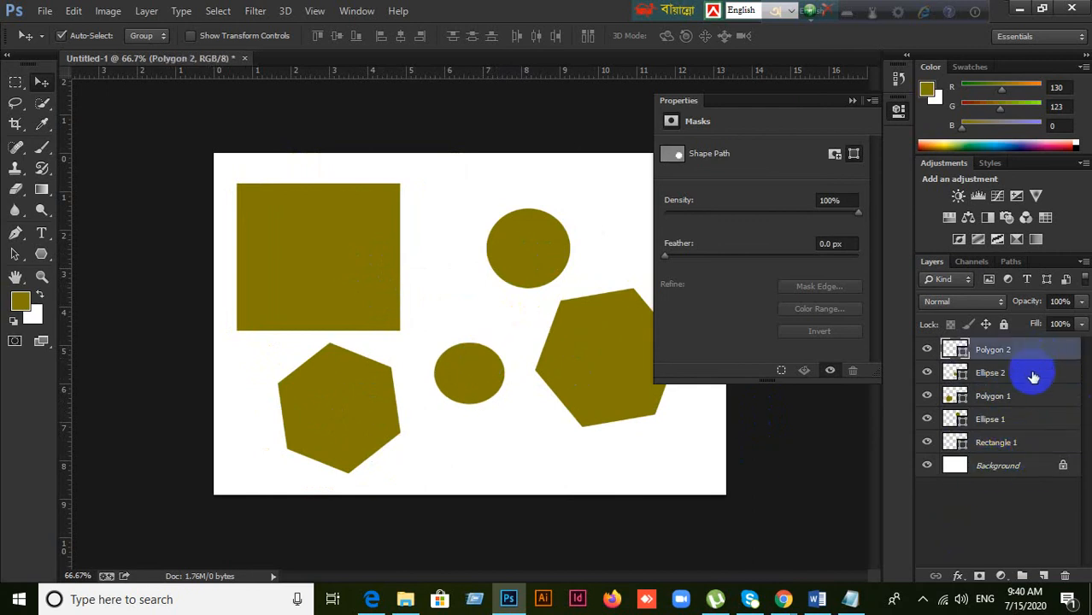
left_click(1036, 444, "shift")
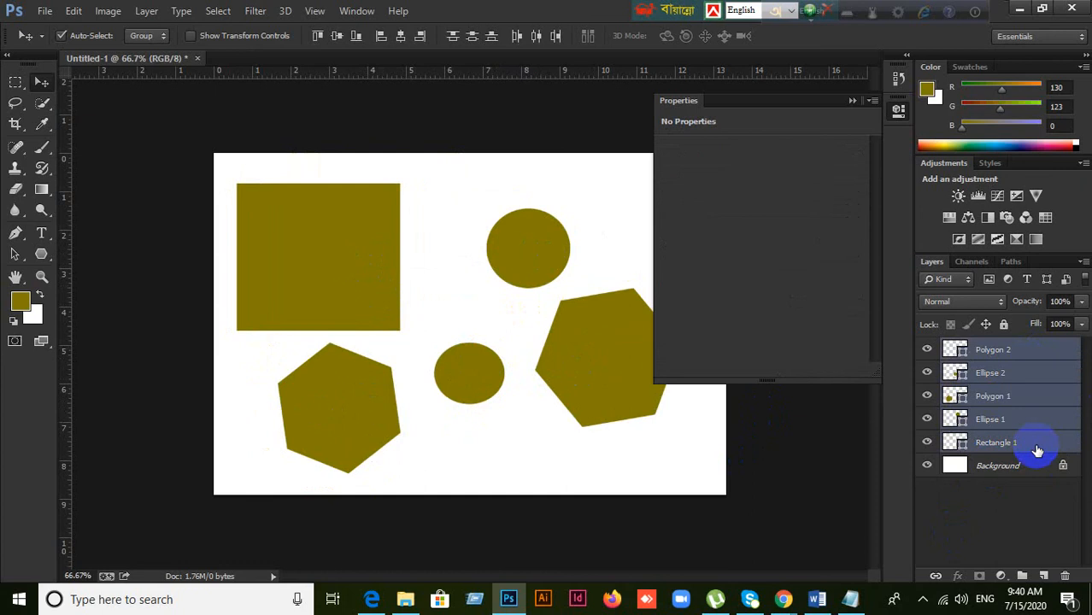
left_click(638, 451)
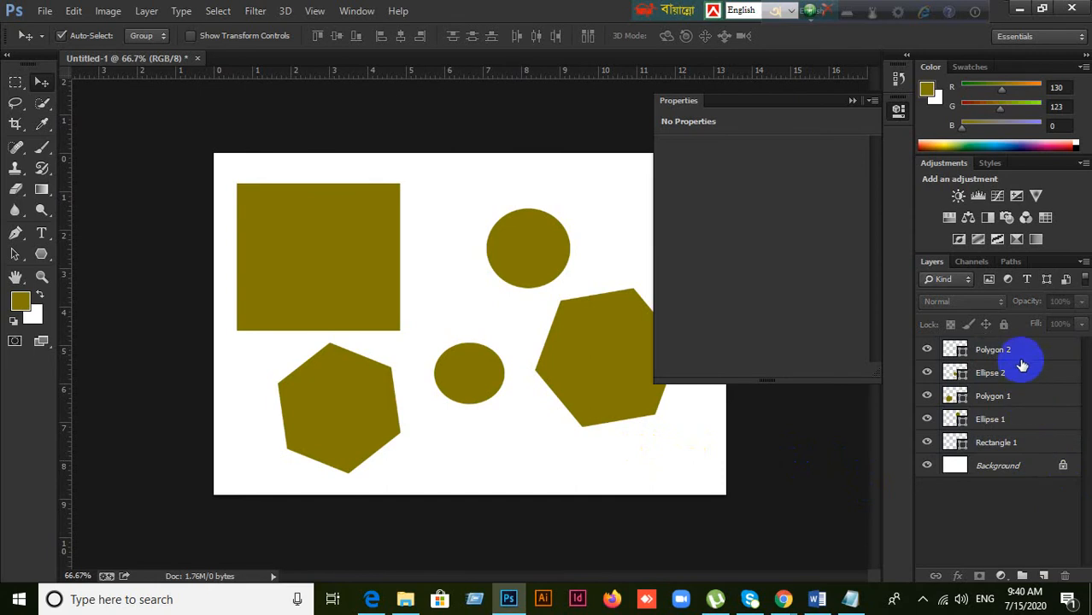
Step: Create two new empty layers at the top of the layer stack and delete them both together
left_click(1043, 575)
left_click(1043, 576)
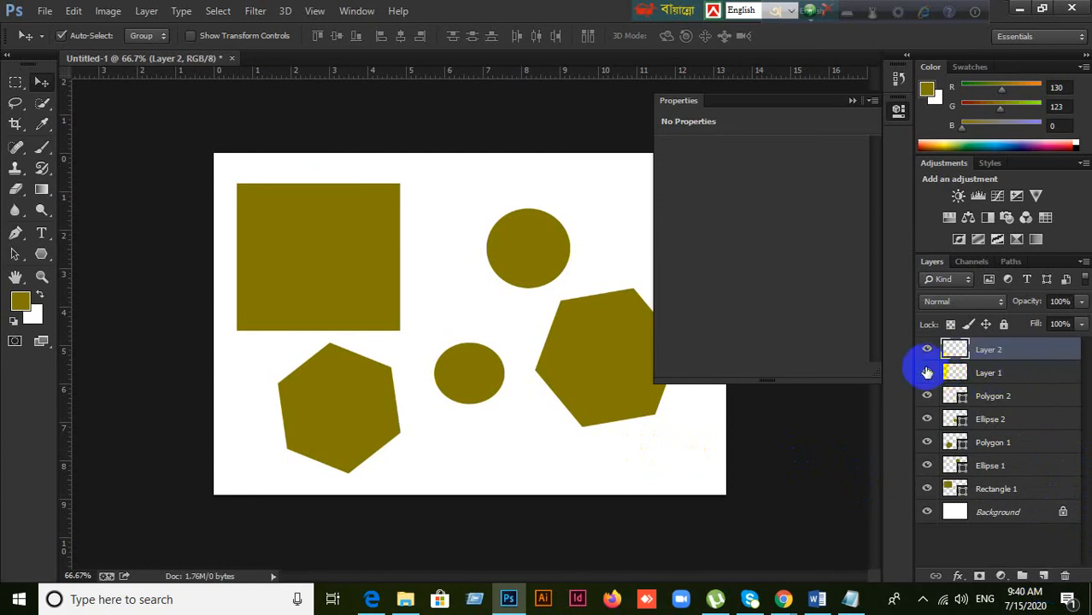
left_click(1007, 379)
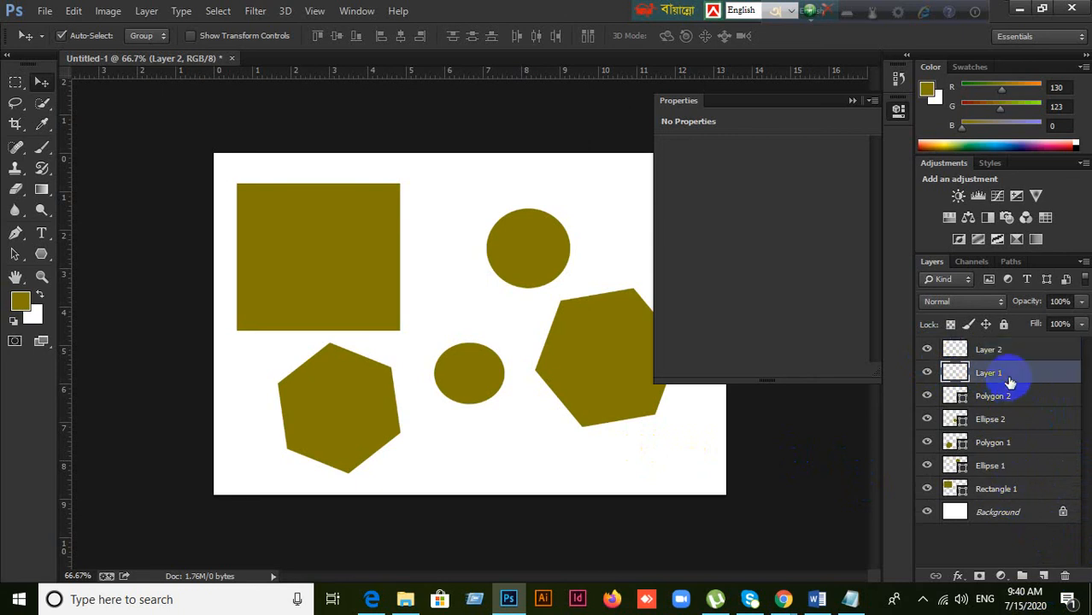
left_click(1006, 352, "shift")
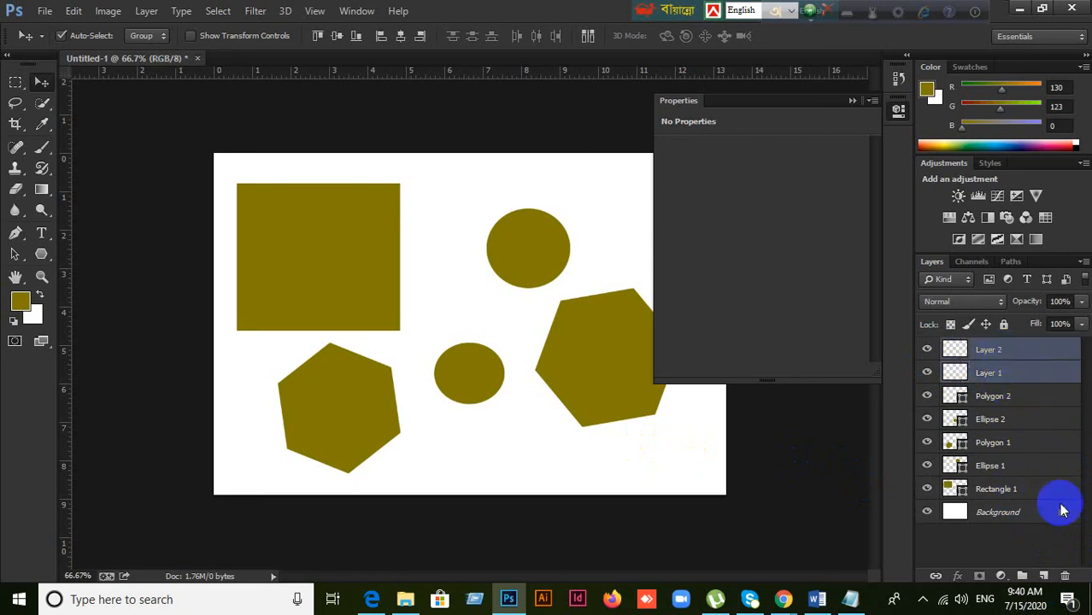
left_click(1067, 574)
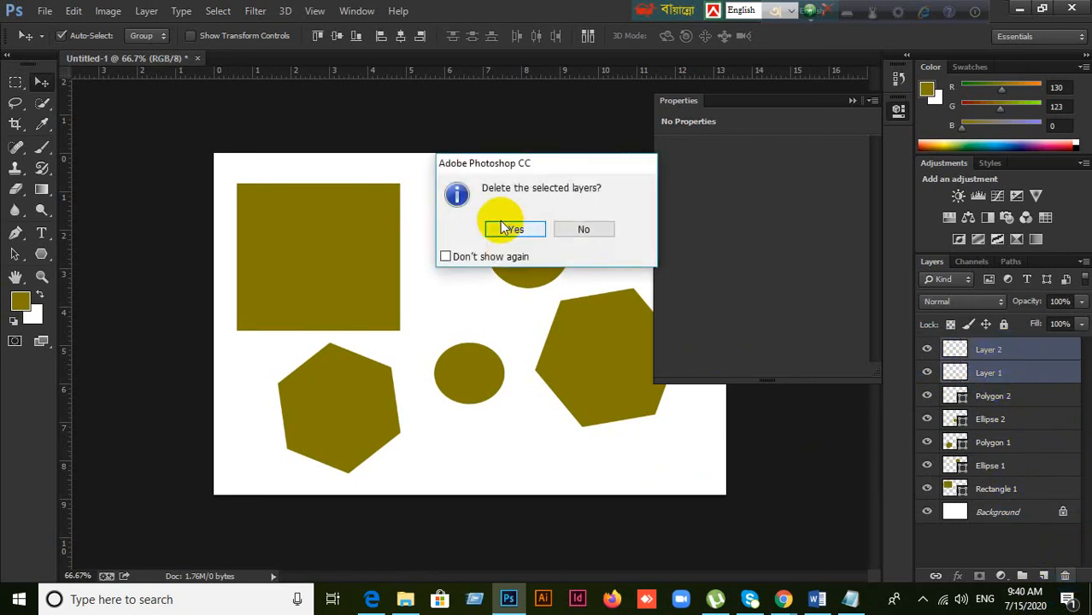
left_click(537, 229)
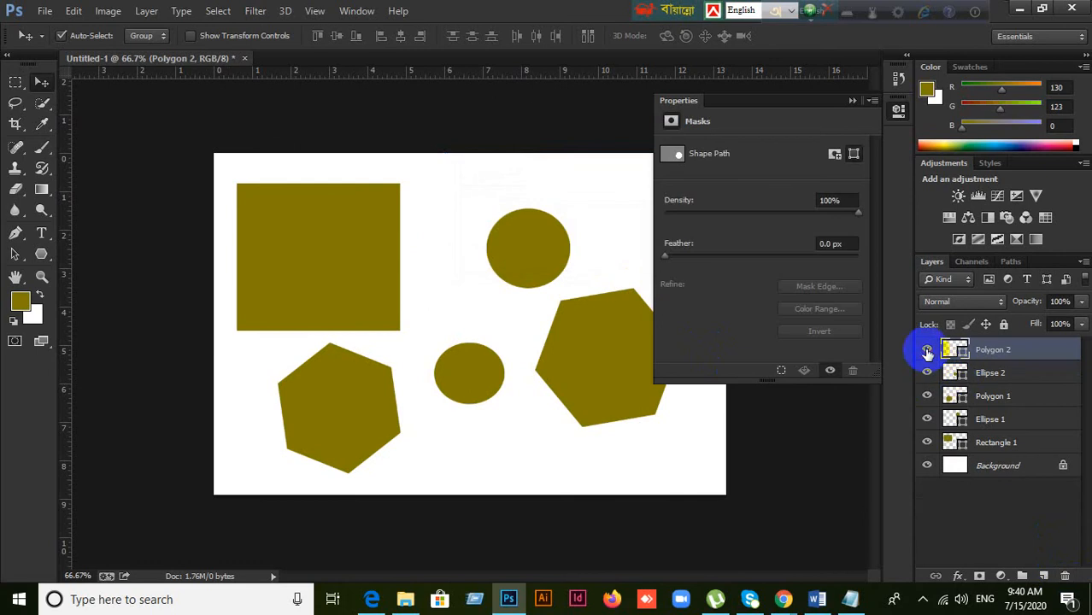
Step: Hide all five shape layers one by one, from Polygon 2 down to Rectangle 1
left_click(927, 350)
left_click(927, 371)
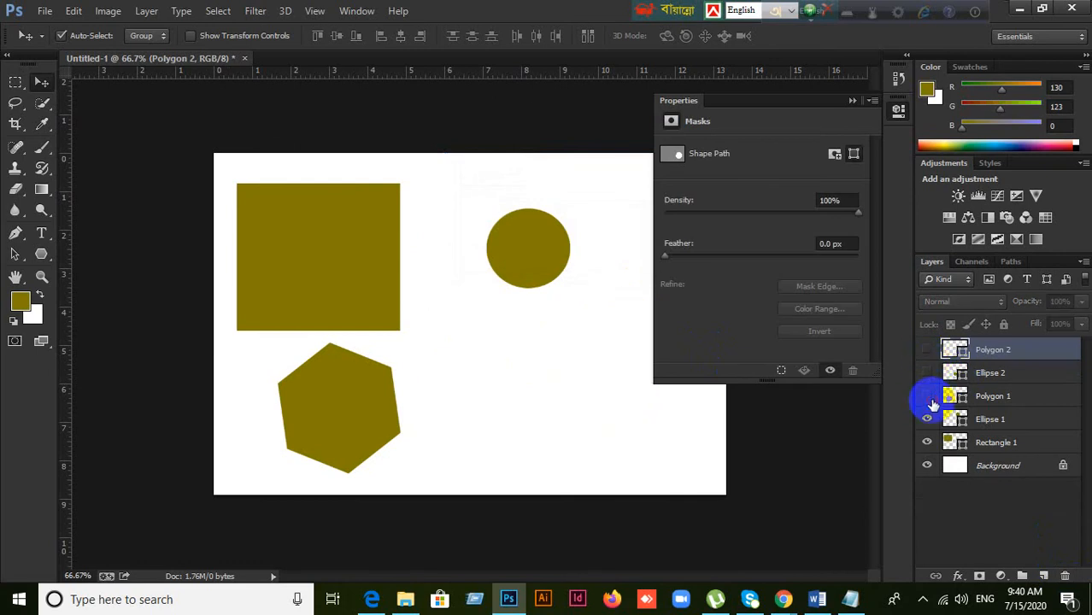
left_click(926, 395)
left_click(927, 418)
left_click(927, 441)
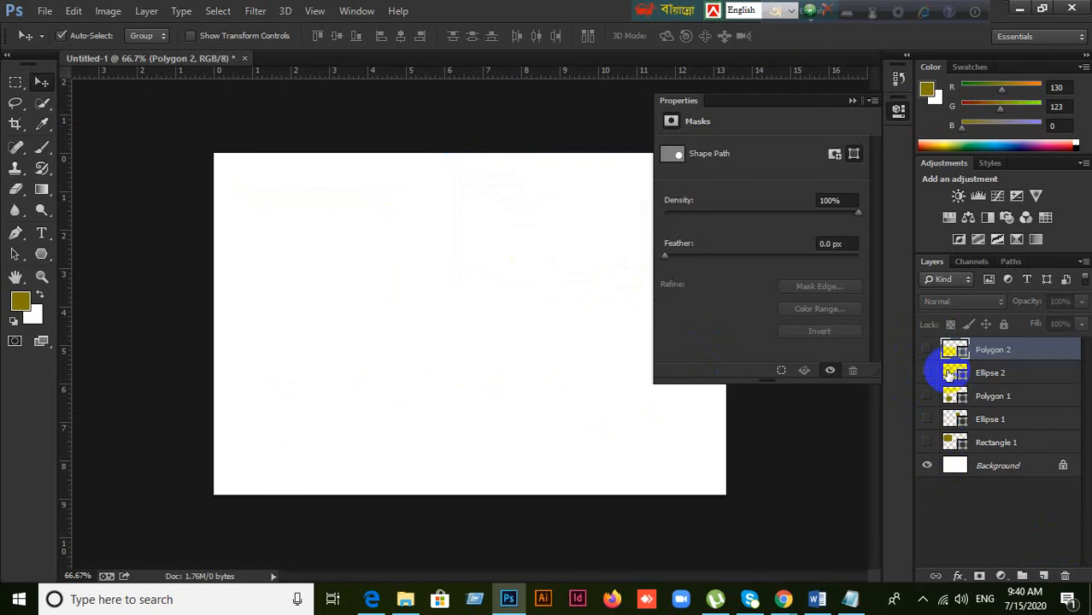
Step: Select the five hidden shape layers and show each again, from Rectangle 1 up to Polygon 2
left_click(1044, 445, "shift")
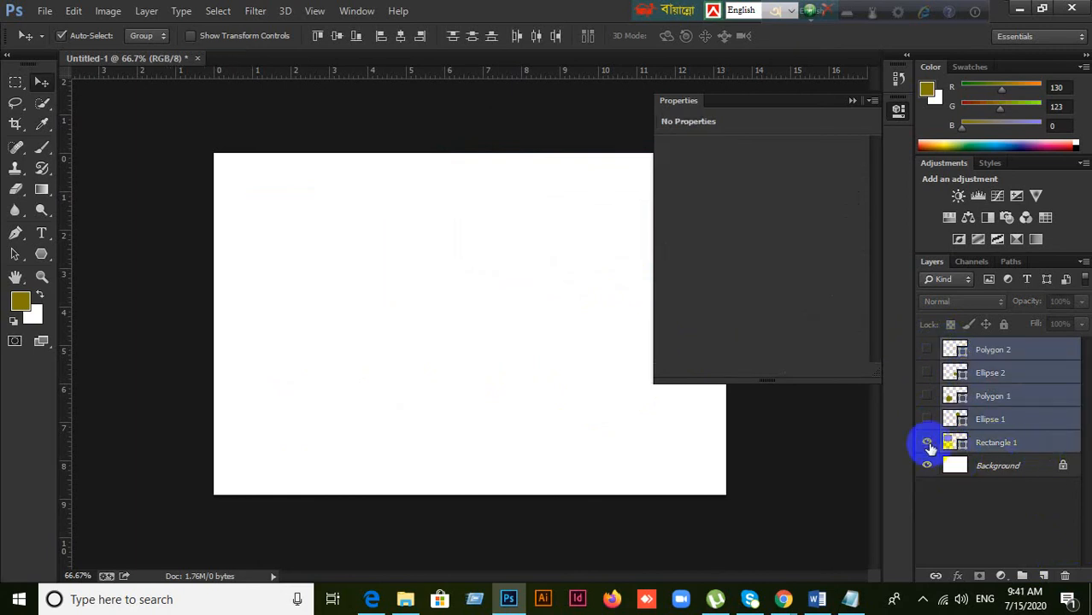
left_click(927, 442)
left_click(928, 418)
left_click(927, 396)
left_click(927, 373)
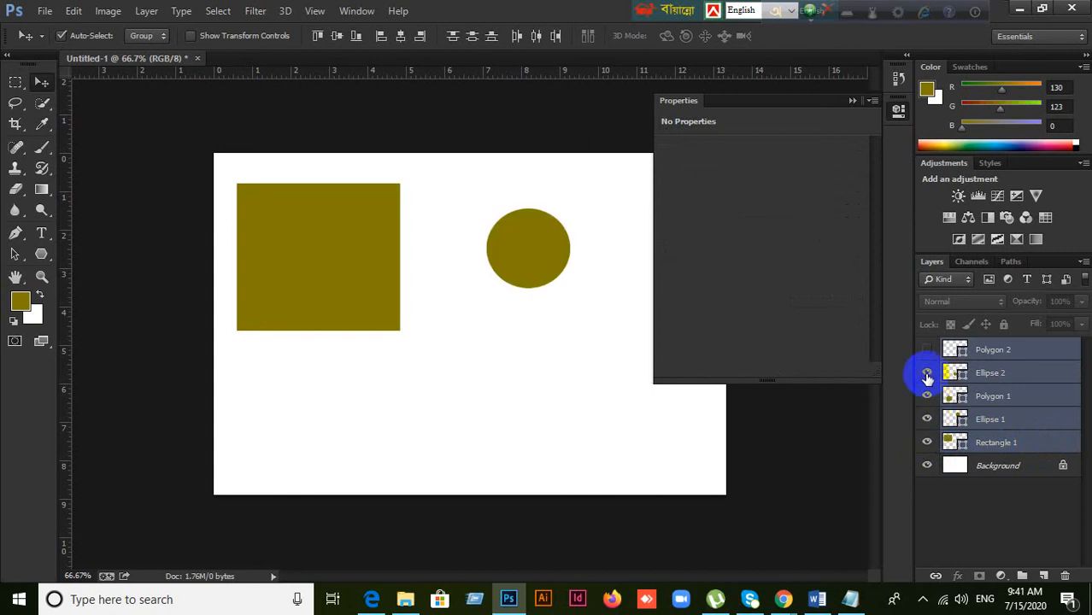
left_click(926, 350)
Step: Collapse the Properties panel covering the canvas, and select individual shape layers in turn, ending with Polygon 2
left_click(1031, 439)
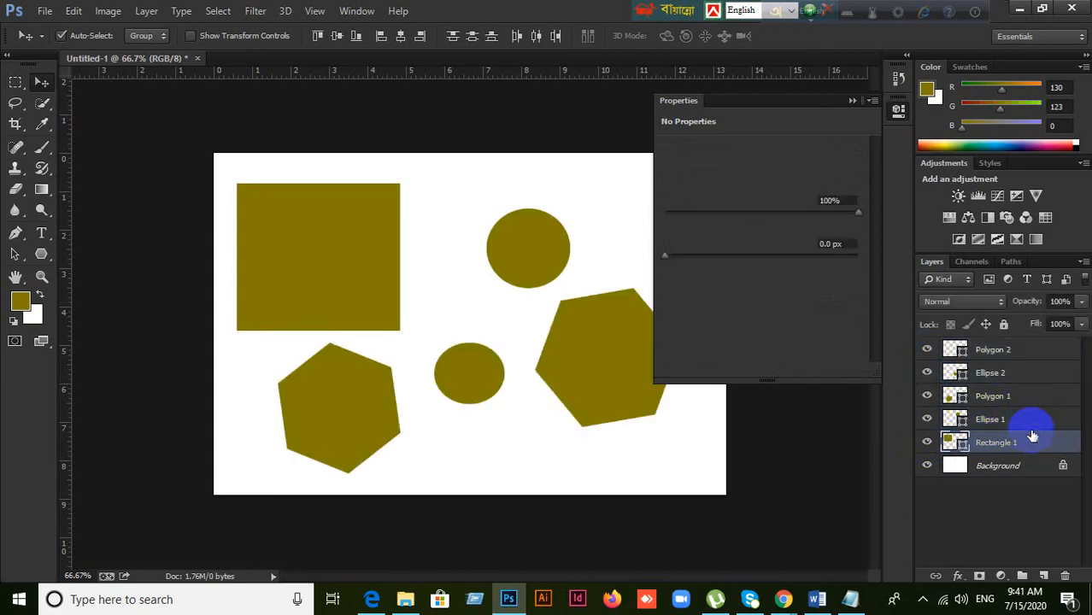
left_click(1027, 424)
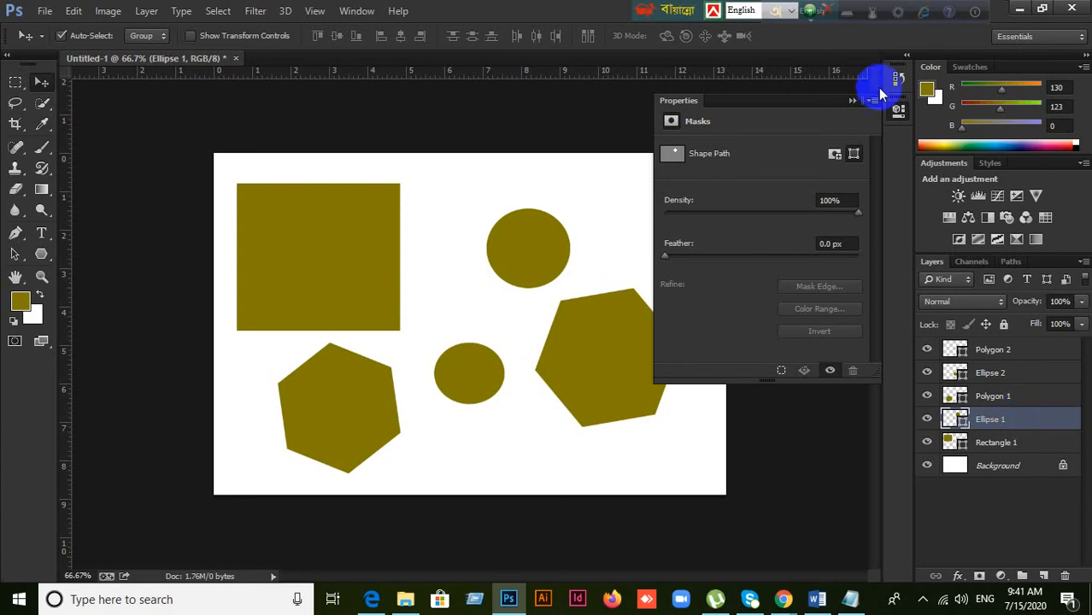
left_click(851, 101)
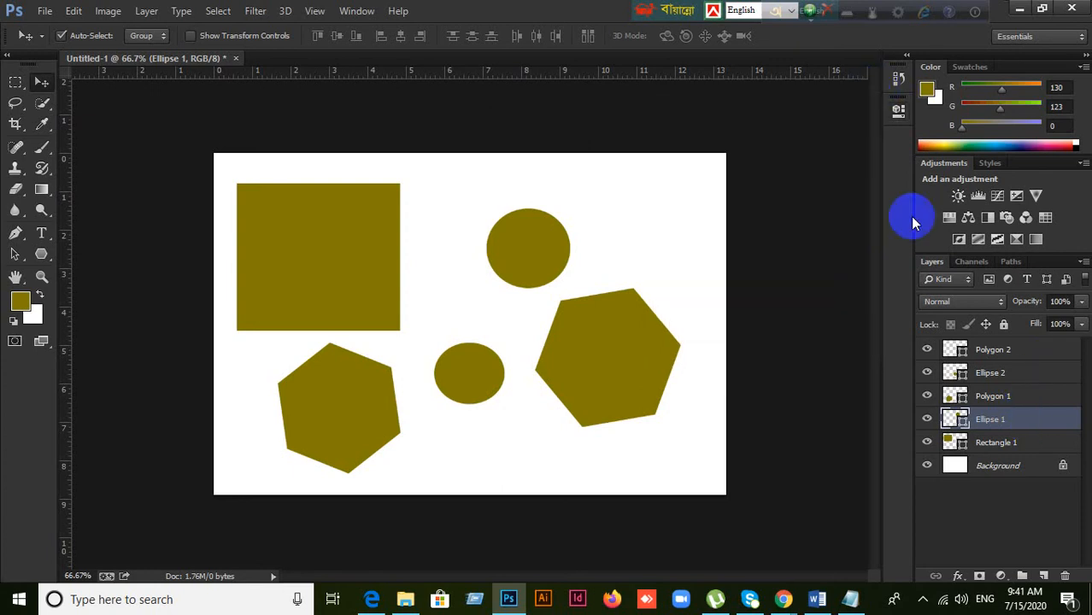
left_click(1040, 444)
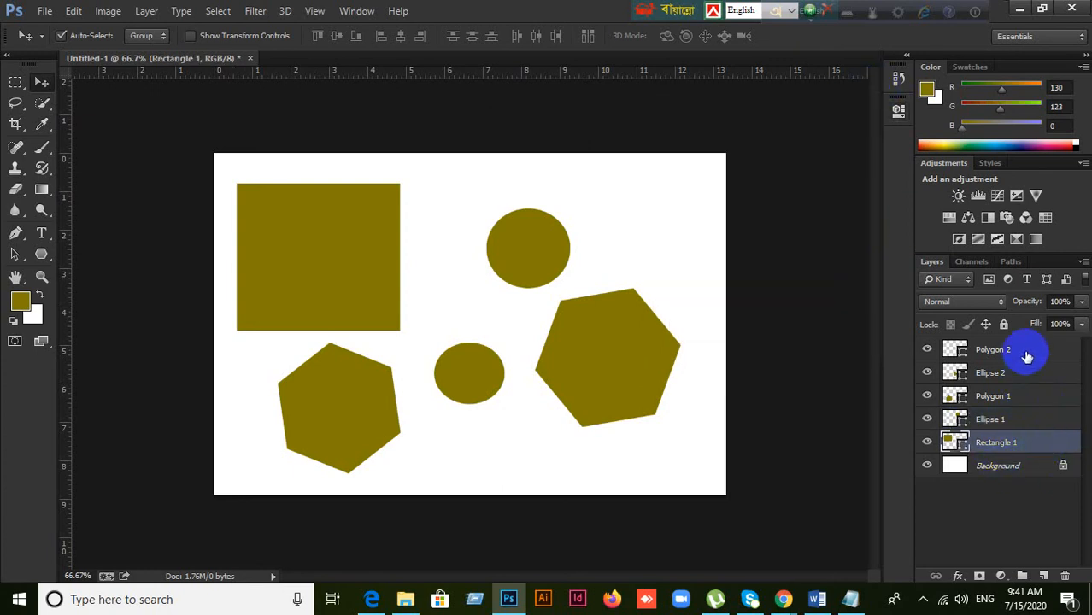
left_click(1027, 393)
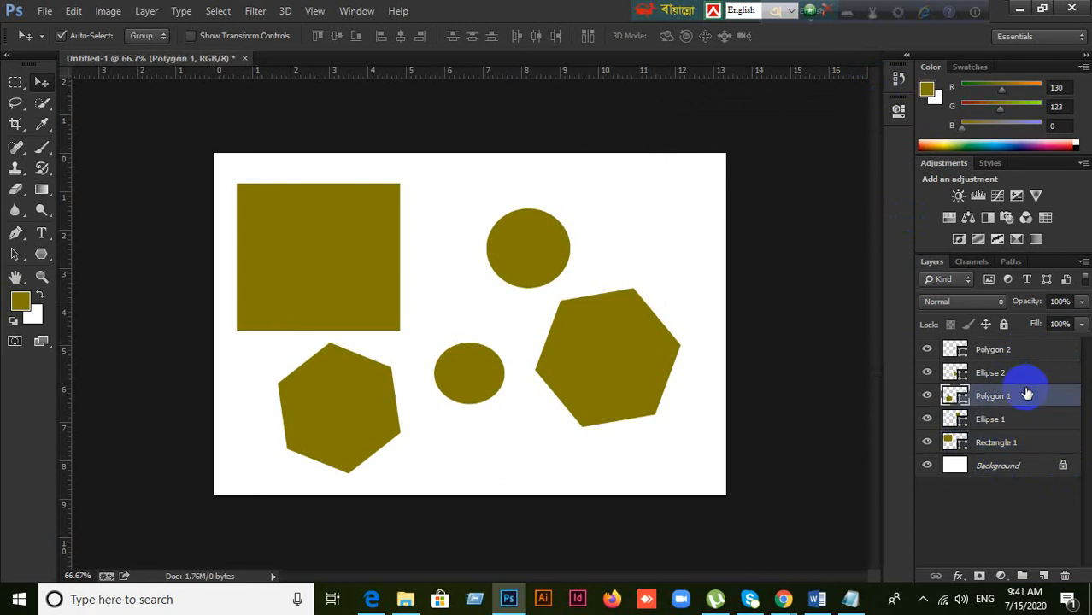
left_click(1063, 347)
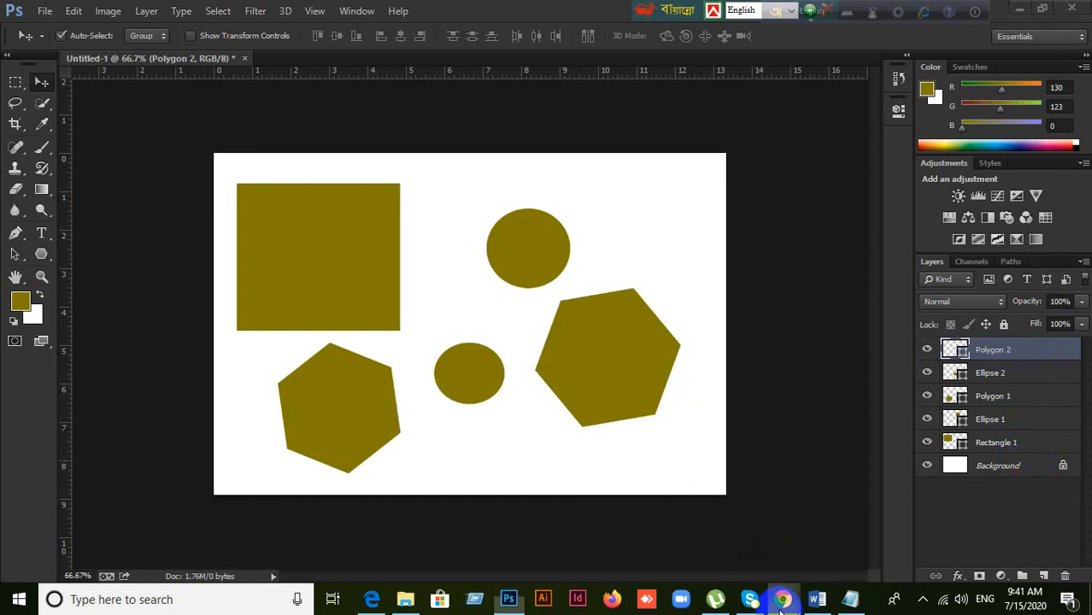
Step: Switch to the Google Meet call in Chrome, admit the waiting participant, and return to Photoshop
mouse_move(783, 599)
left_click(757, 557)
left_click(720, 370)
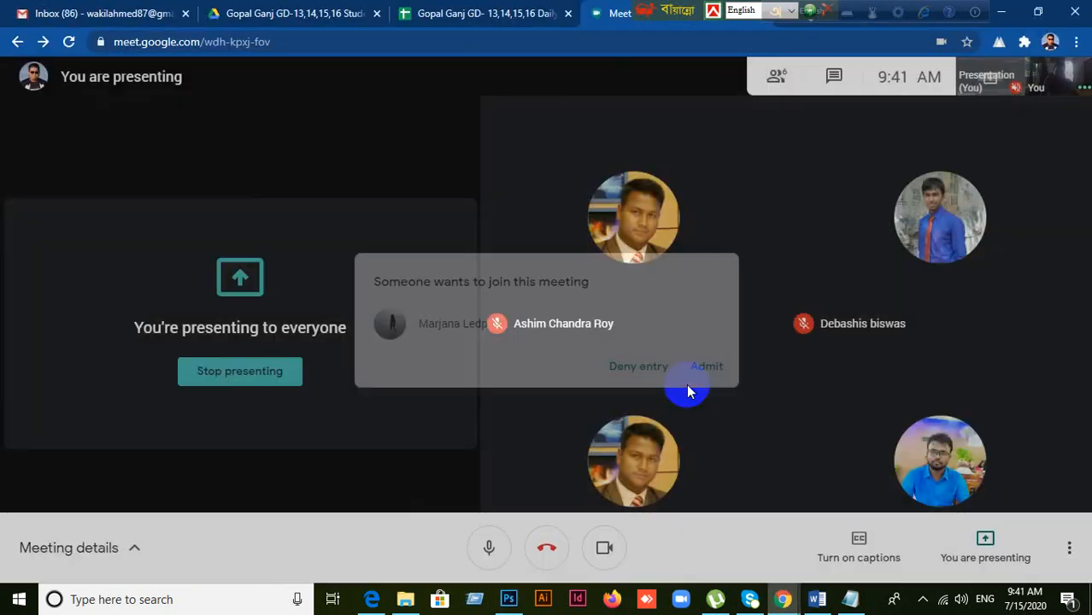
left_click(508, 599)
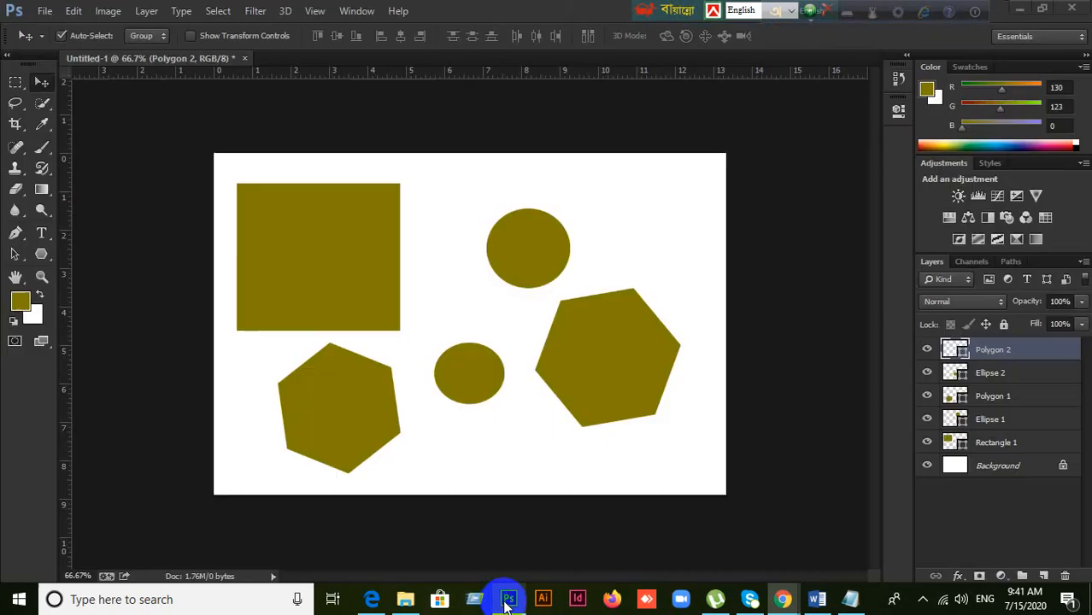
Step: Select all five shape layers together, and select Polygon 1, Ellipse 2 and Polygon 2 individually, ending on Polygon 1
left_click(1010, 445, "shift")
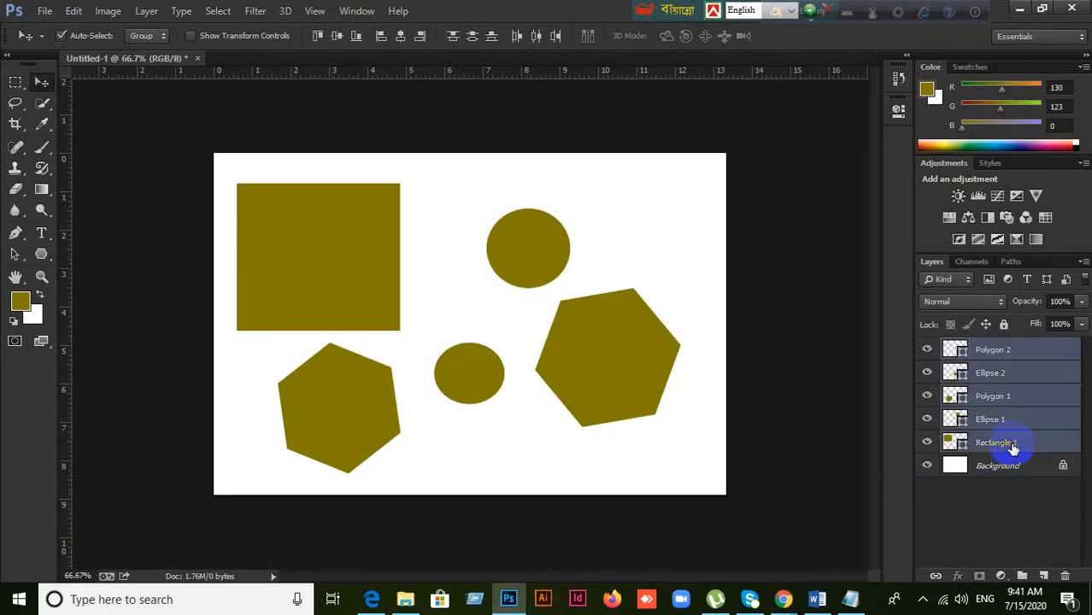
left_click(1024, 403)
left_click(1026, 373)
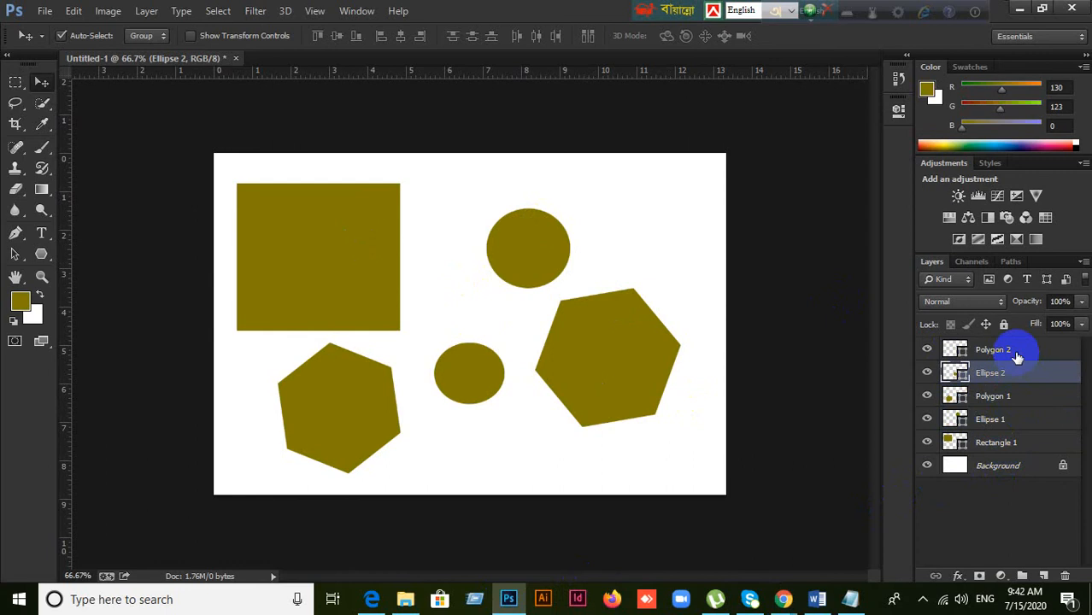
left_click(1016, 352)
left_click(1014, 397)
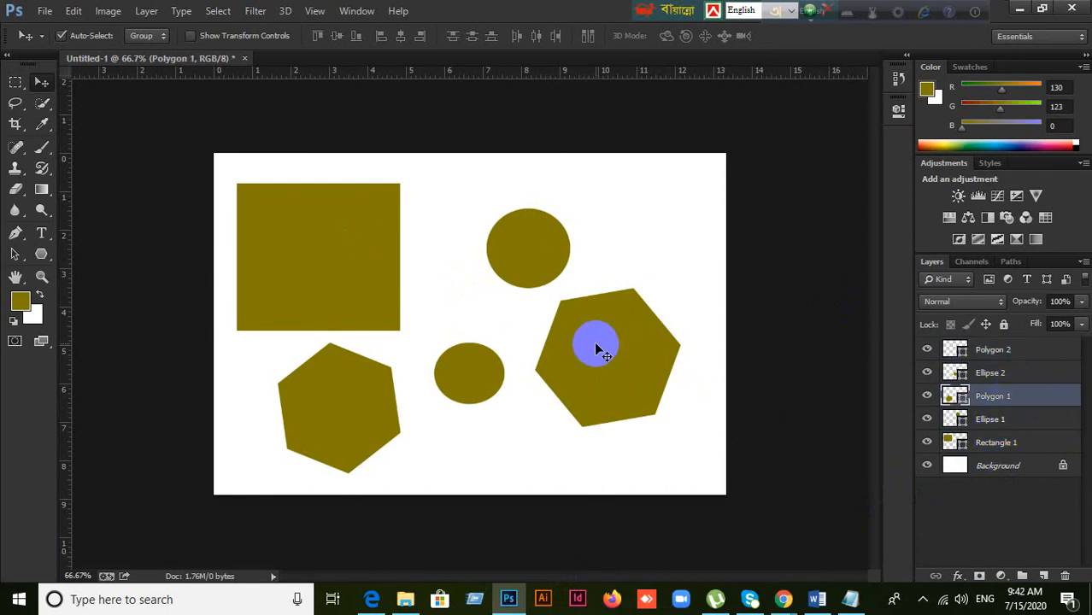
Step: Move Ellipse 1 up and left, Polygon 2 right to the canvas edge, Ellipse 2 down and right, and Polygon 1 slightly right
left_click_drag(592, 340, 495, 208)
left_click(531, 320)
left_click_drag(649, 357, 647, 350)
left_click_drag(483, 378, 508, 397)
left_click_drag(366, 395, 389, 402)
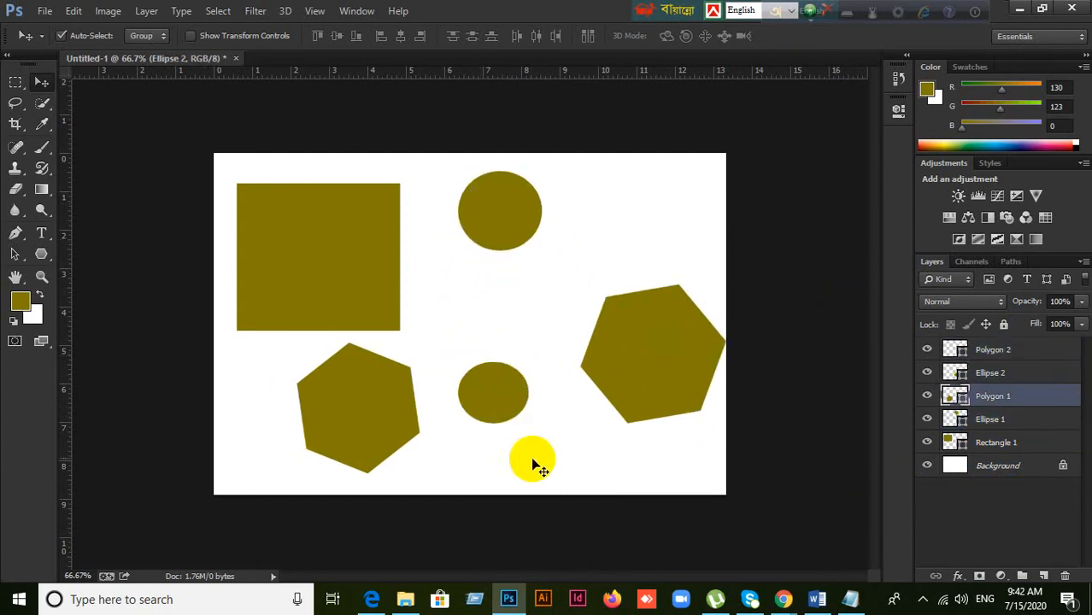
Step: Switch to the Google Meet call in Chrome to view the participants
mouse_move(782, 598)
left_click(725, 551)
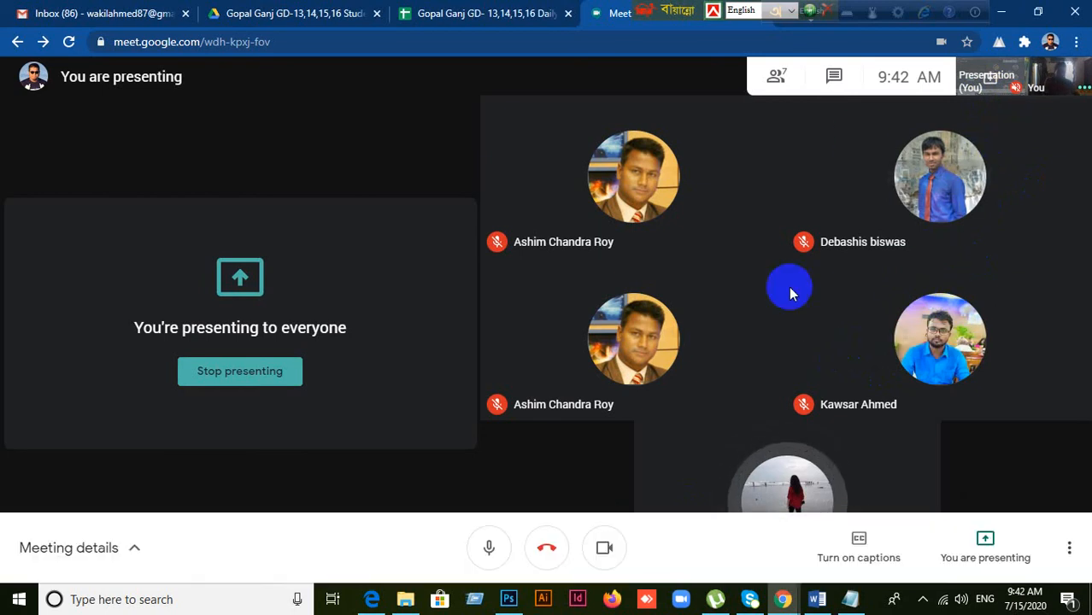
Step: Return to Photoshop, select the Rectangle 1 layer, and go back to the Google Meet call in Chrome
left_click(508, 599)
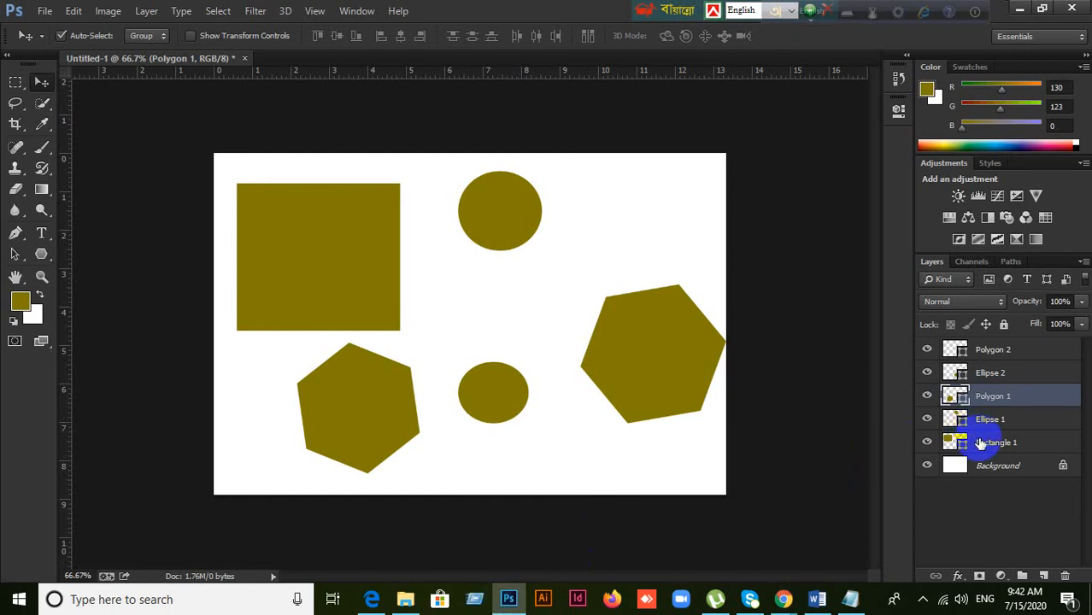
left_click(980, 443)
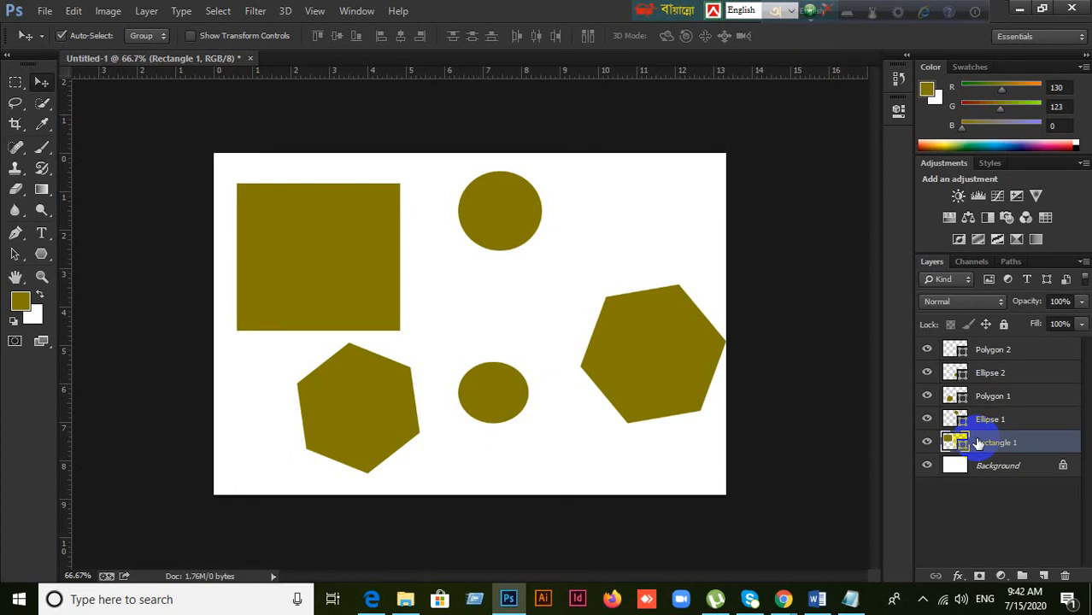
mouse_move(783, 600)
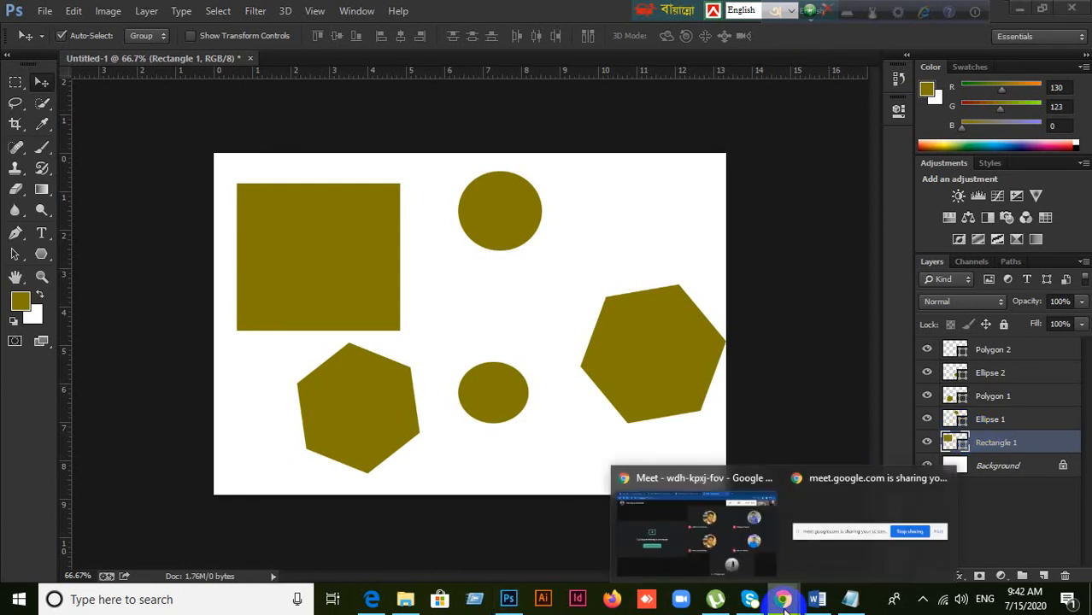
left_click(700, 536)
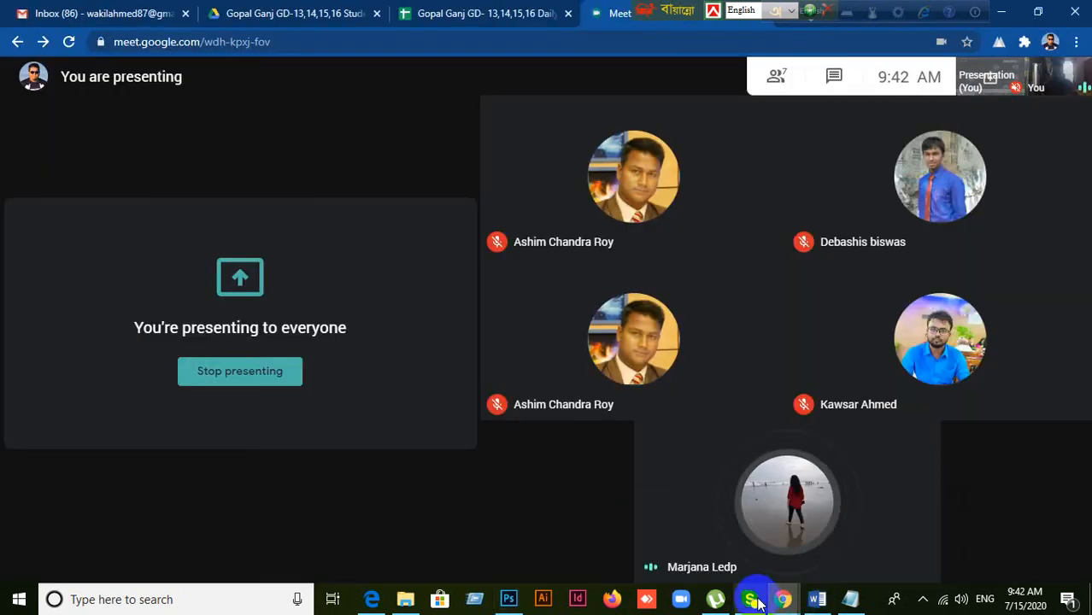
mouse_move(784, 602)
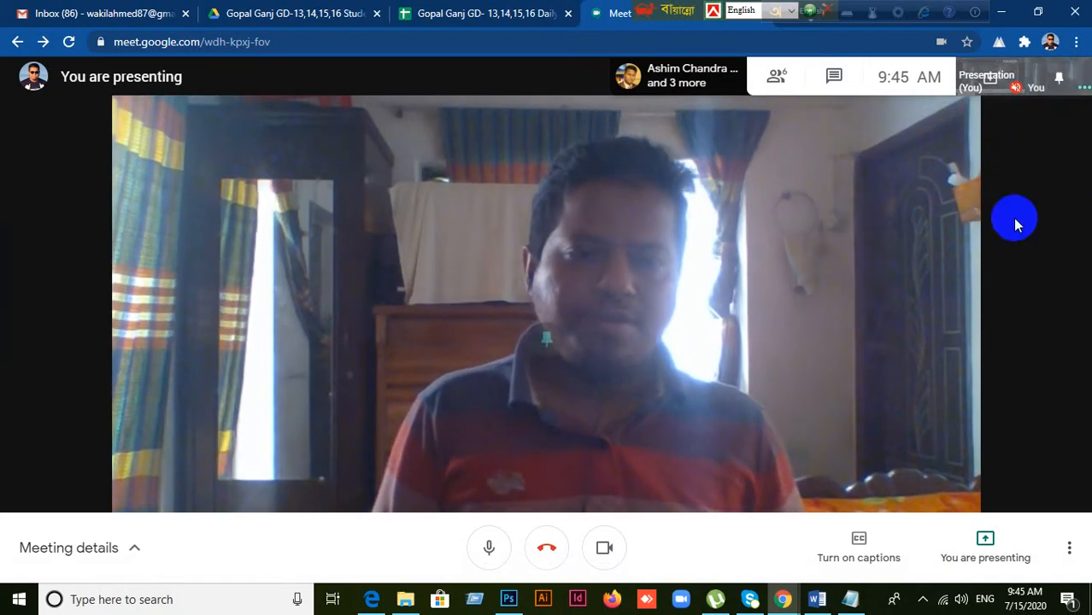
Step: Switch to Photoshop and select several shape layers individually and all five together, ending on Rectangle 1
left_click(509, 598)
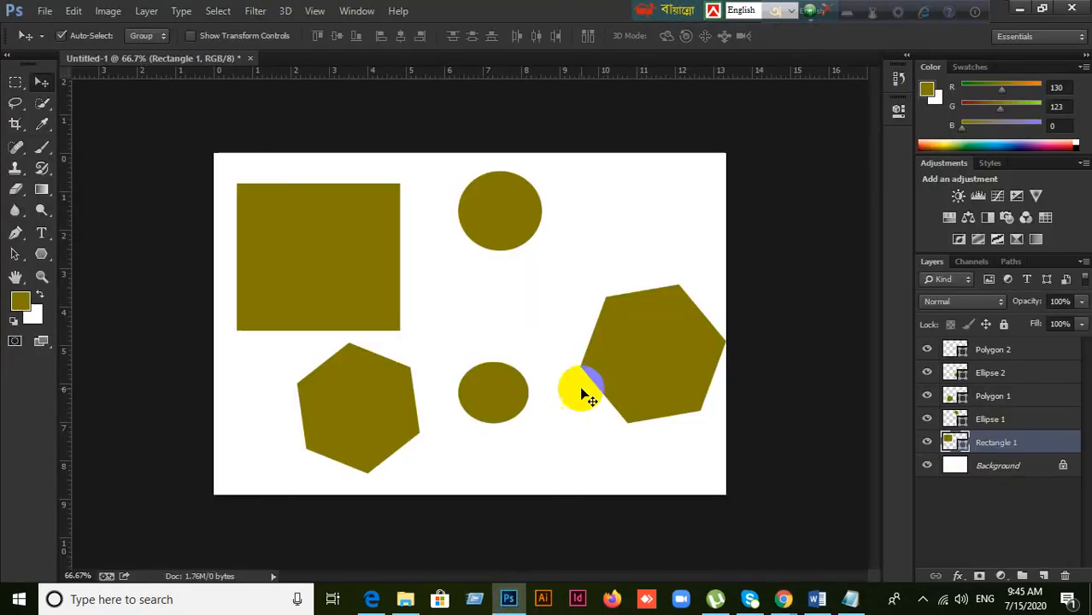
left_click(1008, 415)
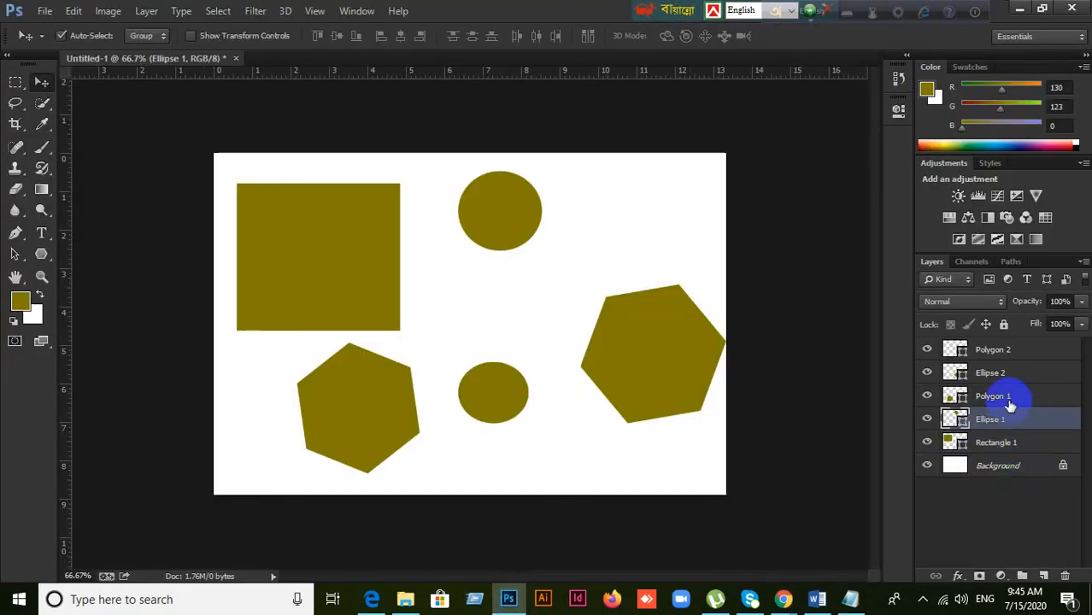
left_click(1006, 395)
left_click(997, 351)
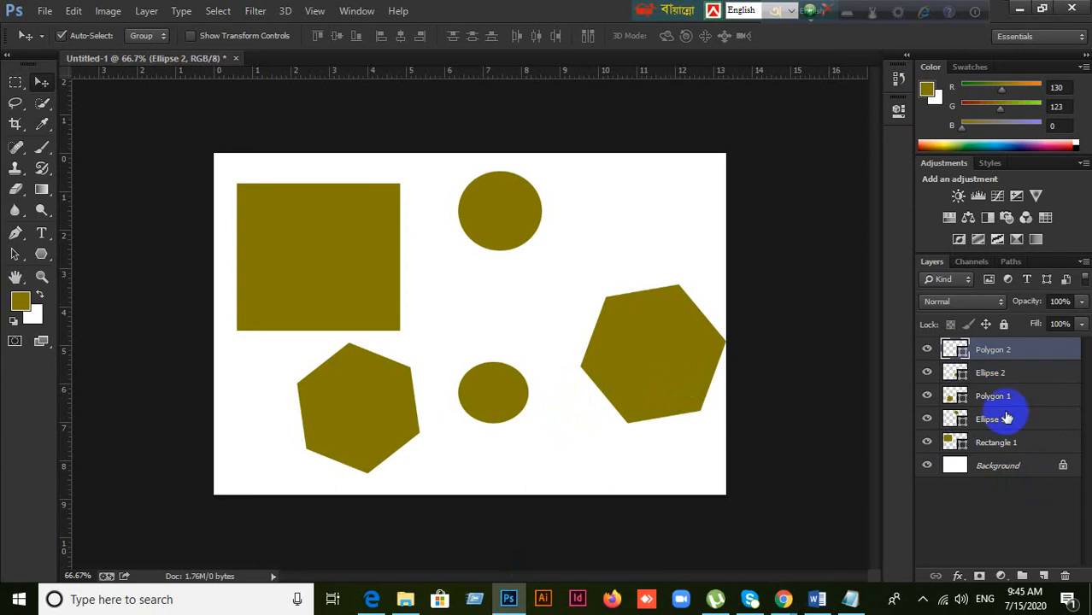
left_click(1007, 446)
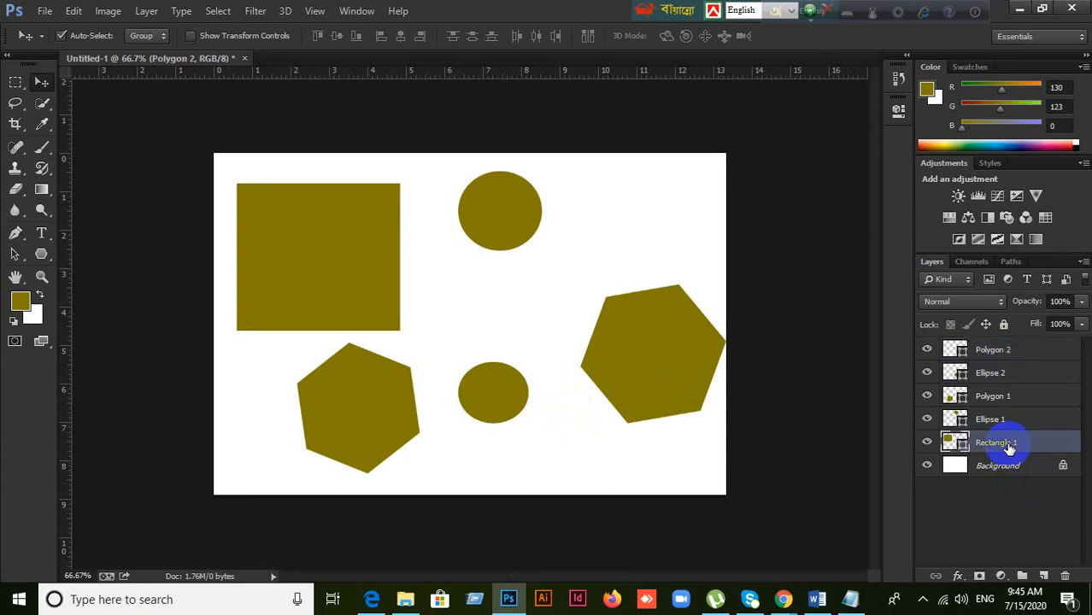
left_click(990, 354, "shift")
left_click(994, 393)
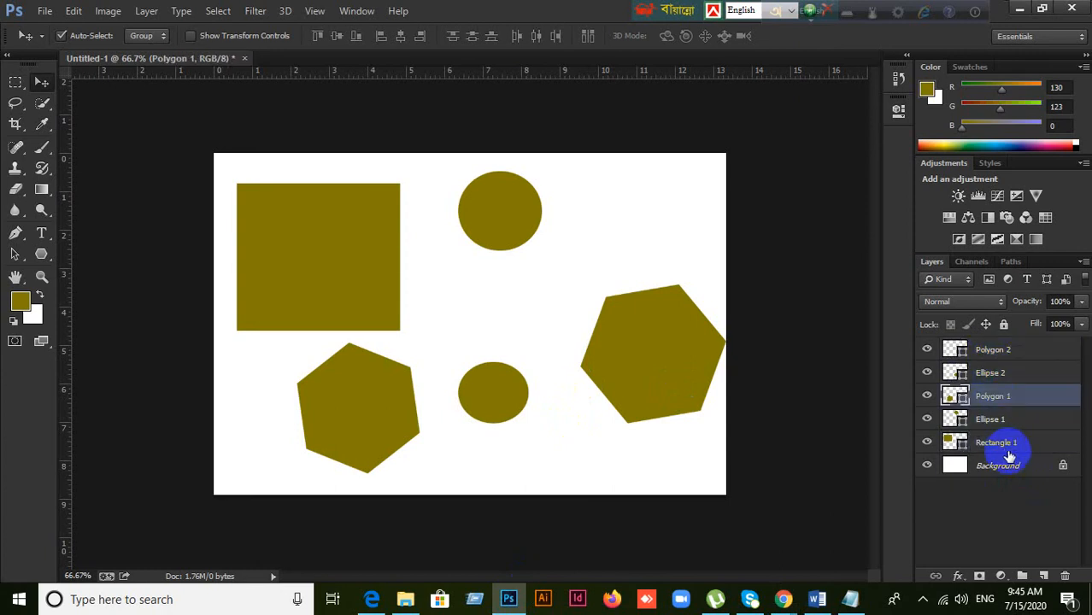
left_click(1013, 450)
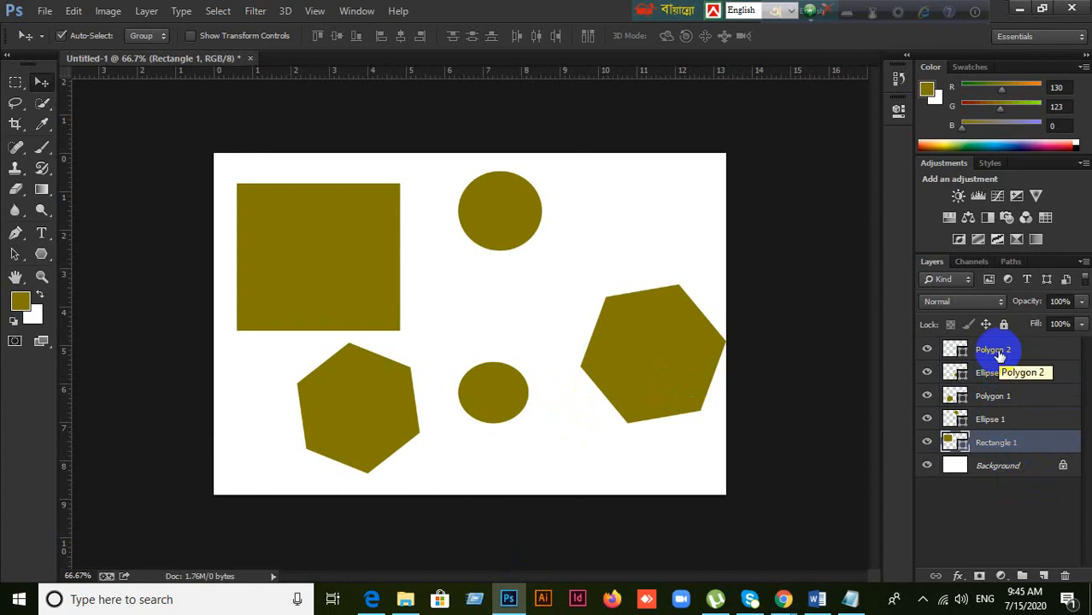
Step: Switch to the Google Meet call in Chrome and open its participants list
mouse_move(790, 599)
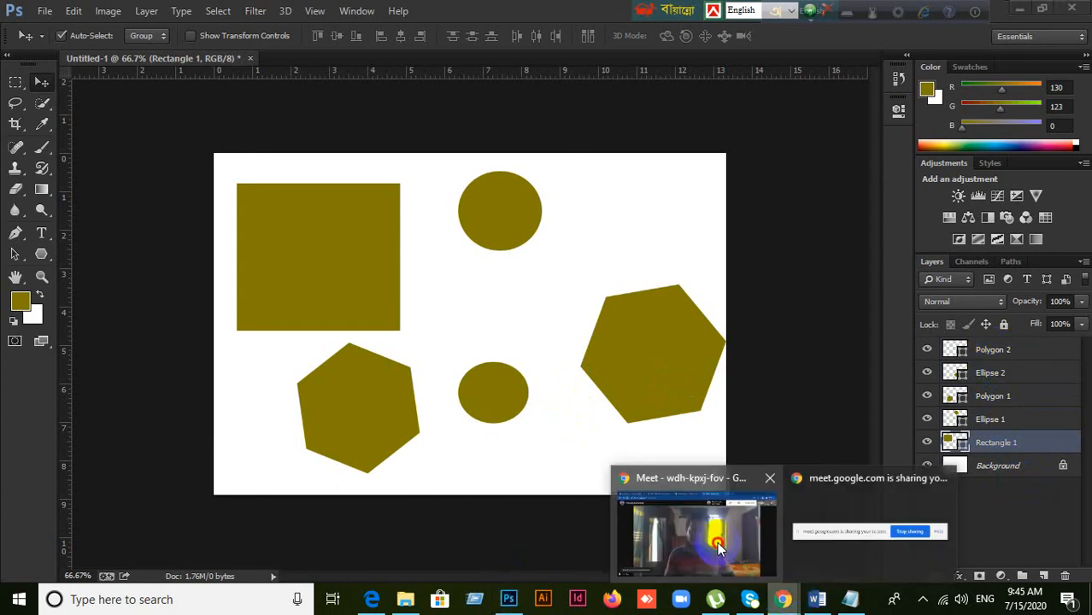
left_click(833, 536)
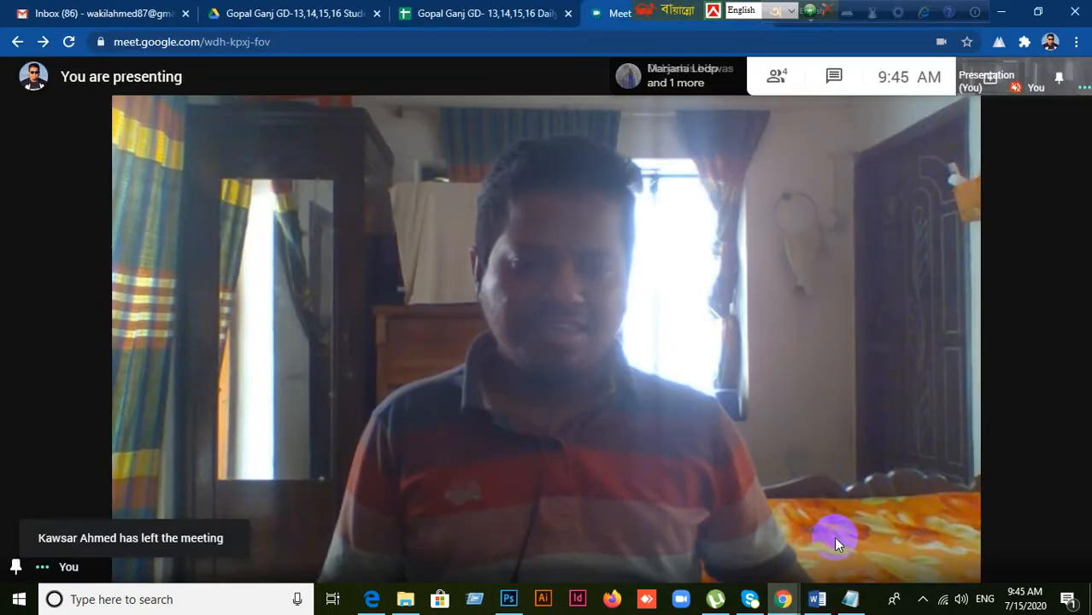
left_click(1000, 12)
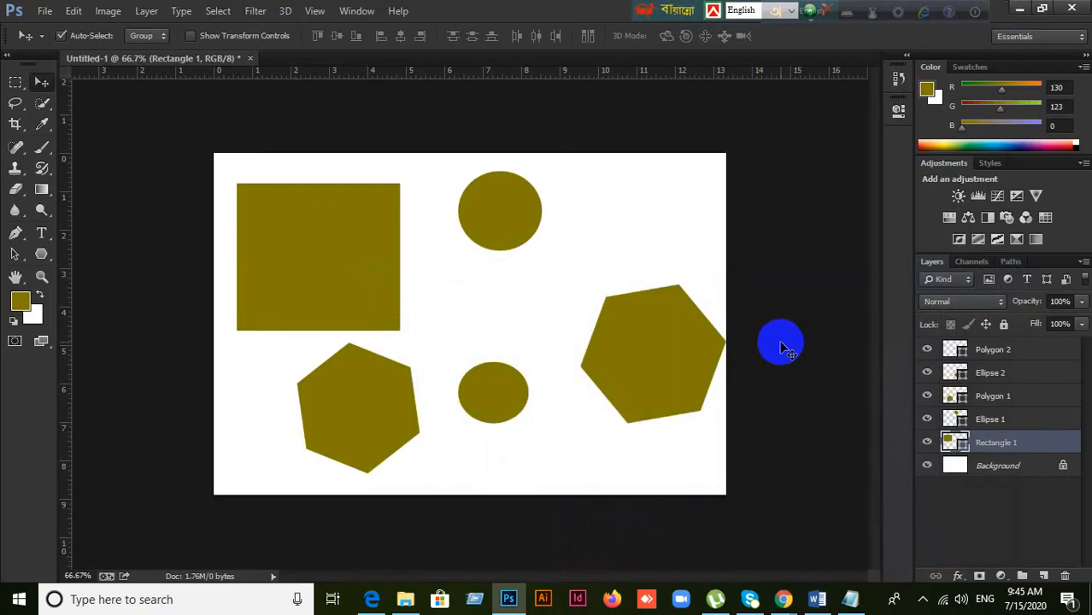
mouse_move(781, 598)
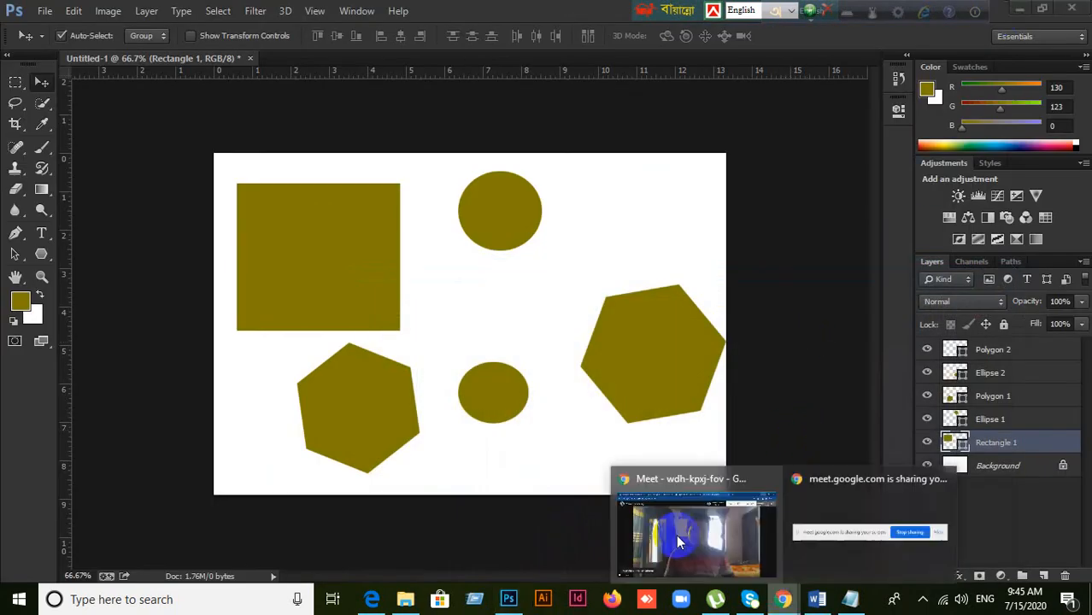
left_click(677, 538)
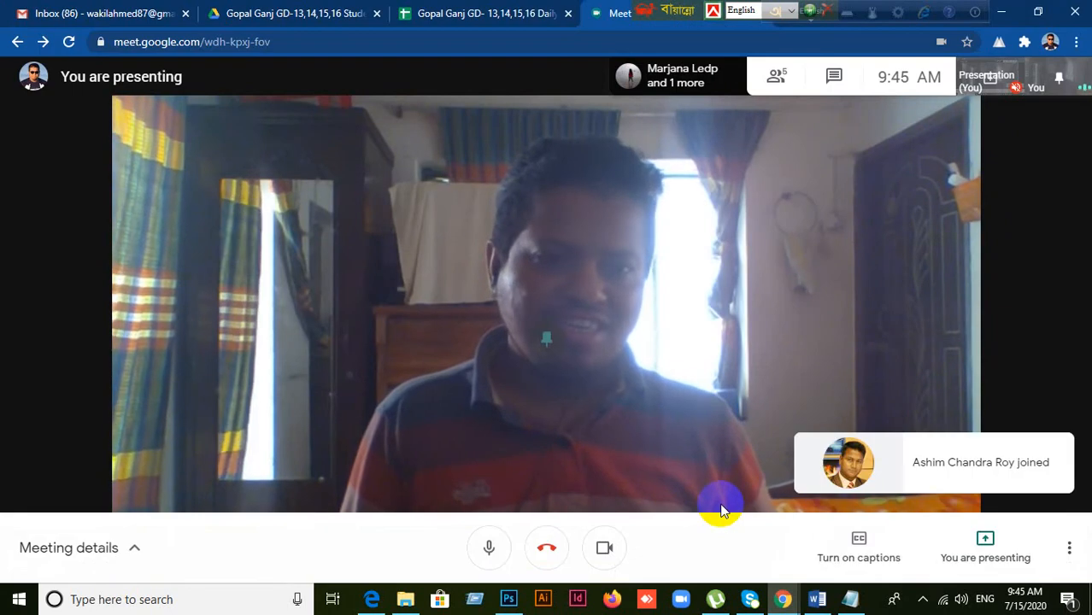
left_click(774, 81)
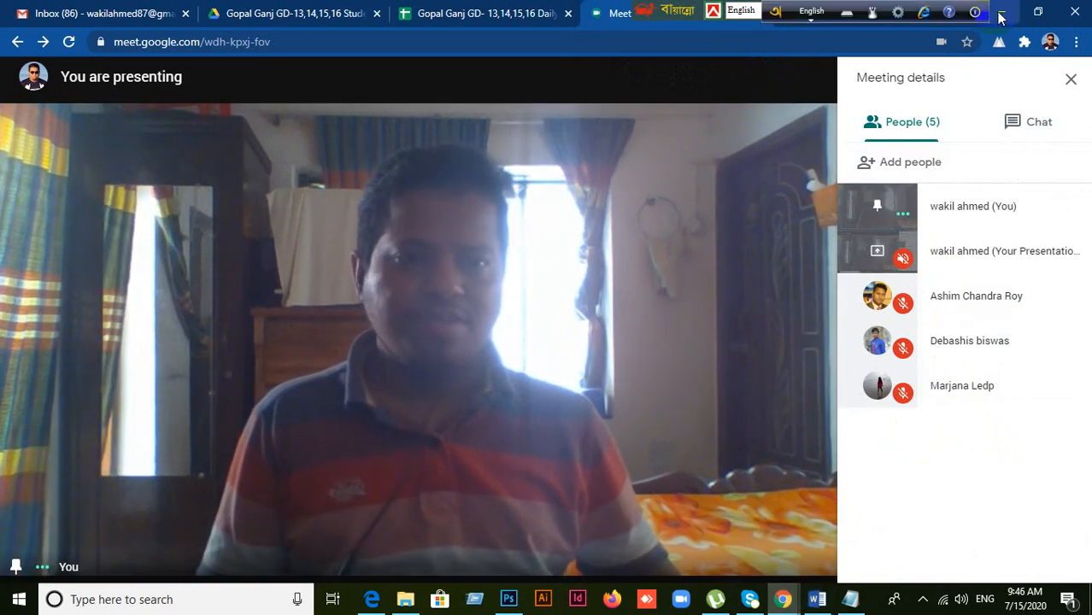
Step: Return to Photoshop, select all five shape layers together, and move them slightly left and down
left_click(1001, 12)
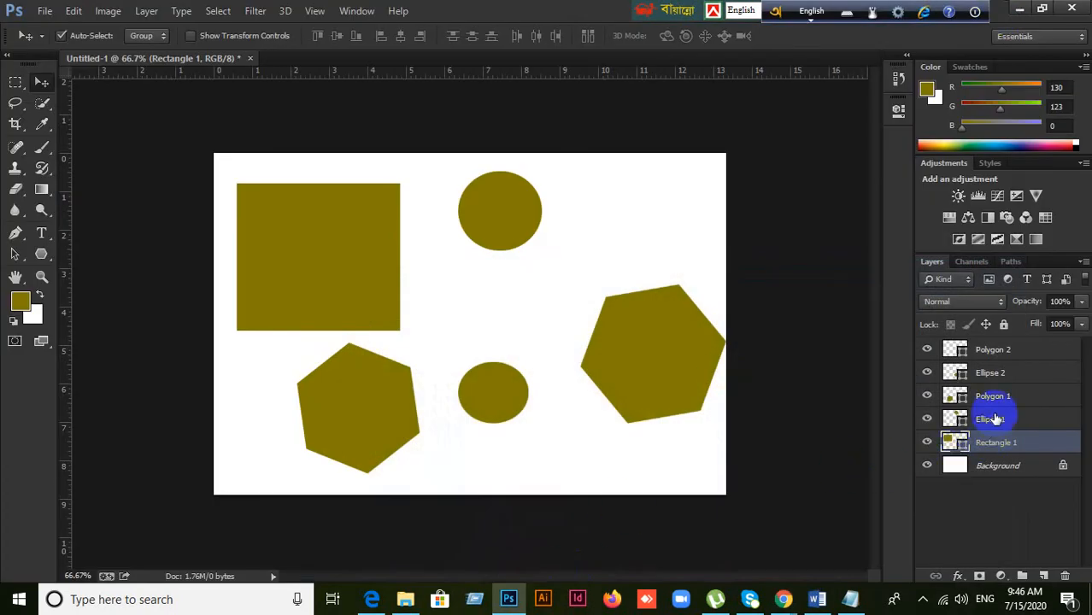
left_click(1000, 352, "shift")
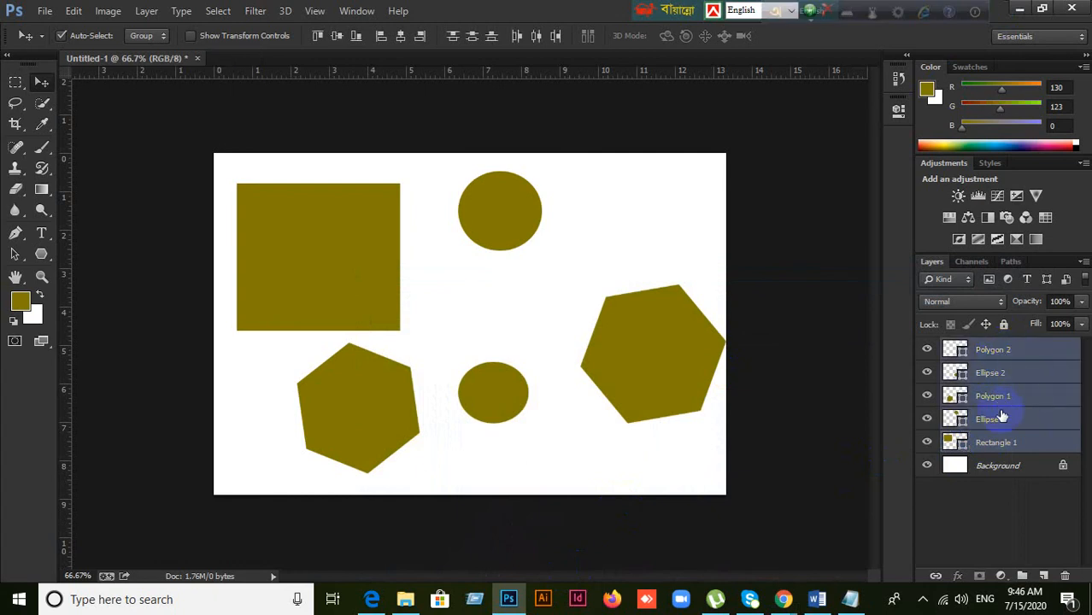
left_click_drag(391, 239, 347, 263)
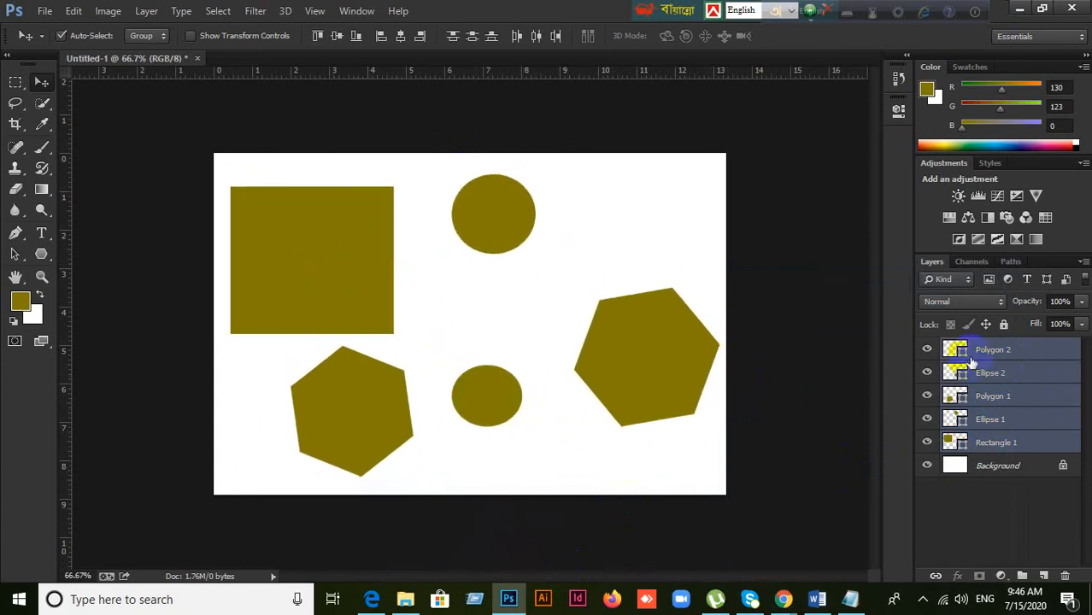
Step: Draw a rectangular marquee selection over most of Rectangle 1 and the top of Polygon 1, and dismiss the Save As dialog
left_click(13, 86)
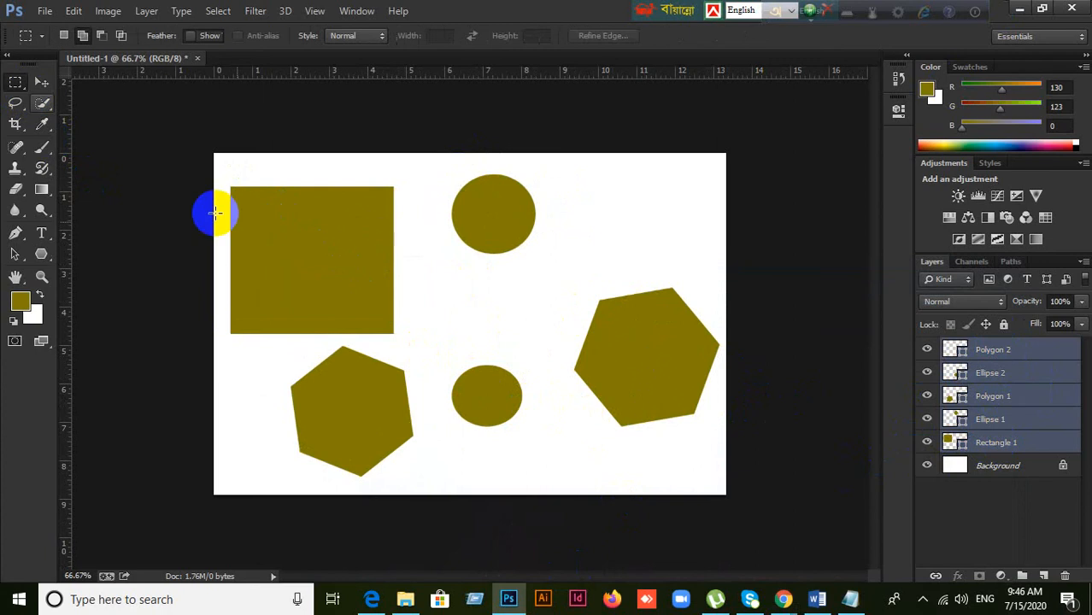
left_click_drag(248, 210, 464, 393)
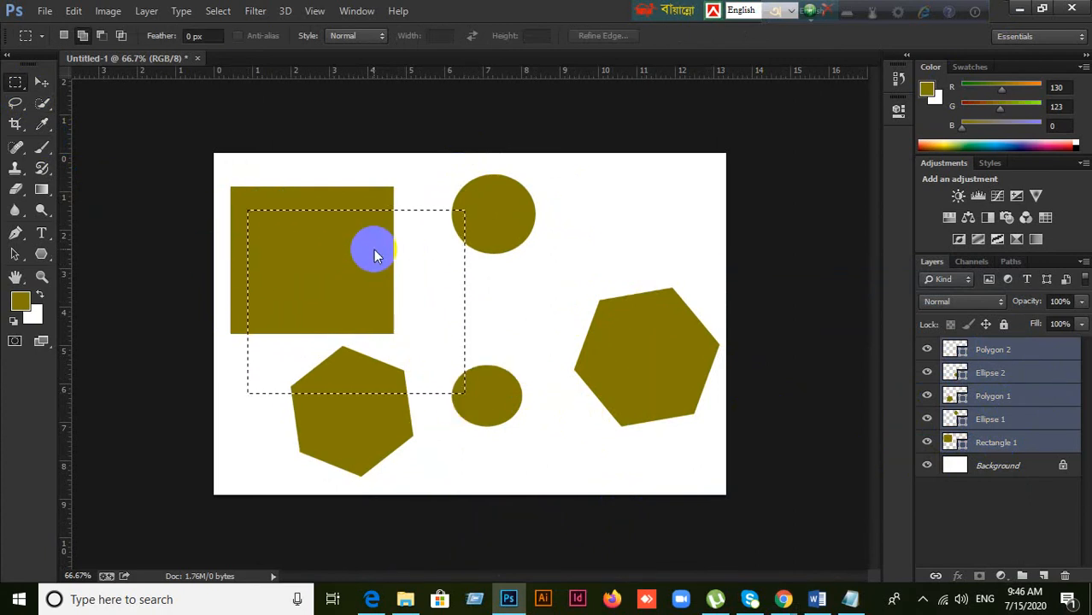
key("ctrl+s")
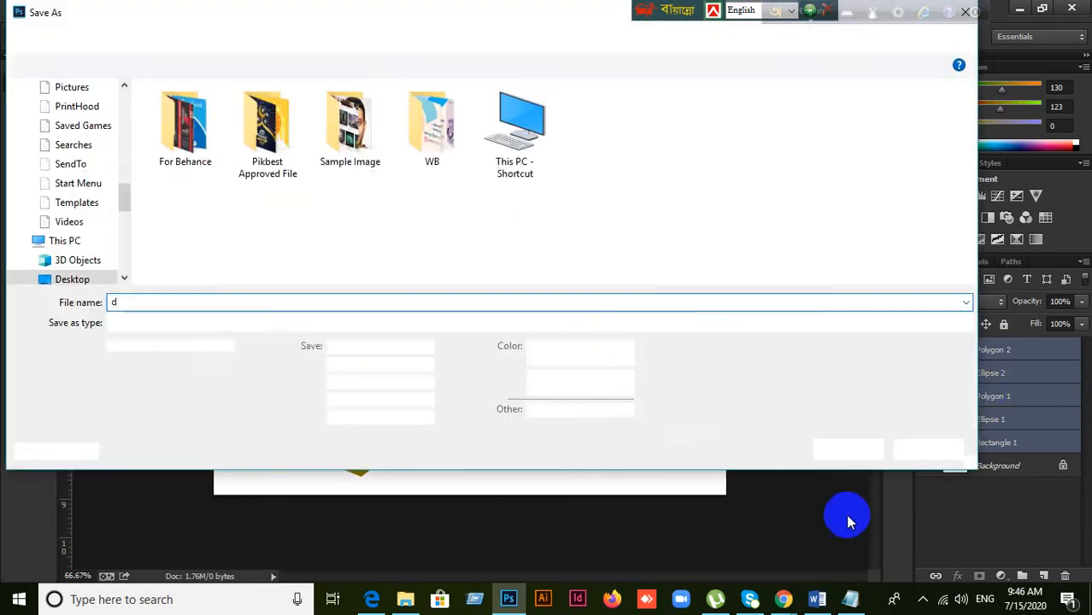
left_click(925, 449)
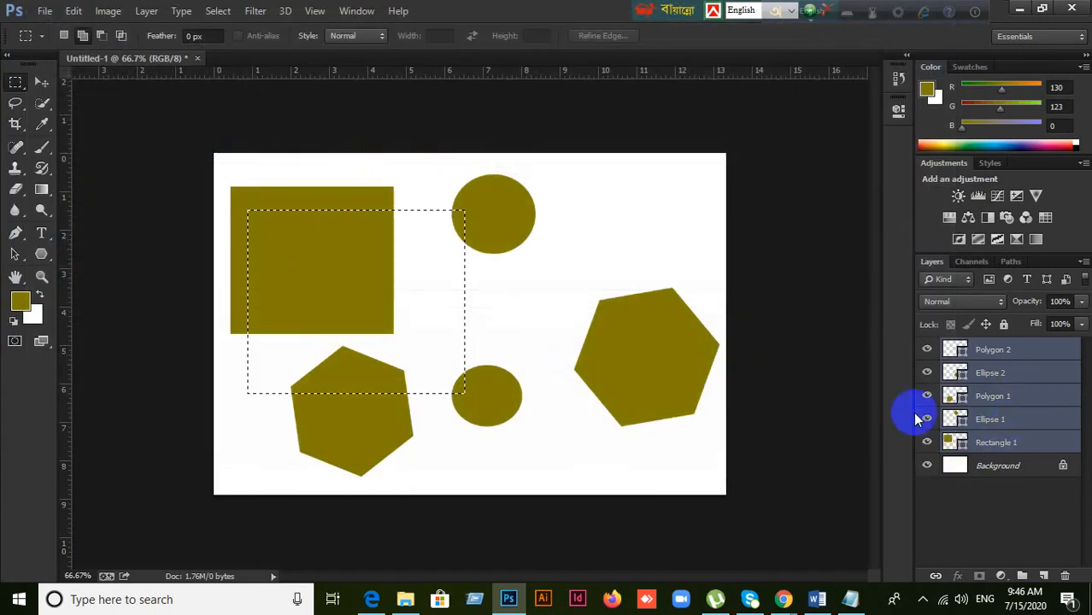
Step: Select Polygon 1, Ellipse 1, Polygon 1 again, Ellipse 2 and Polygon 2 one at a time
left_click(982, 395)
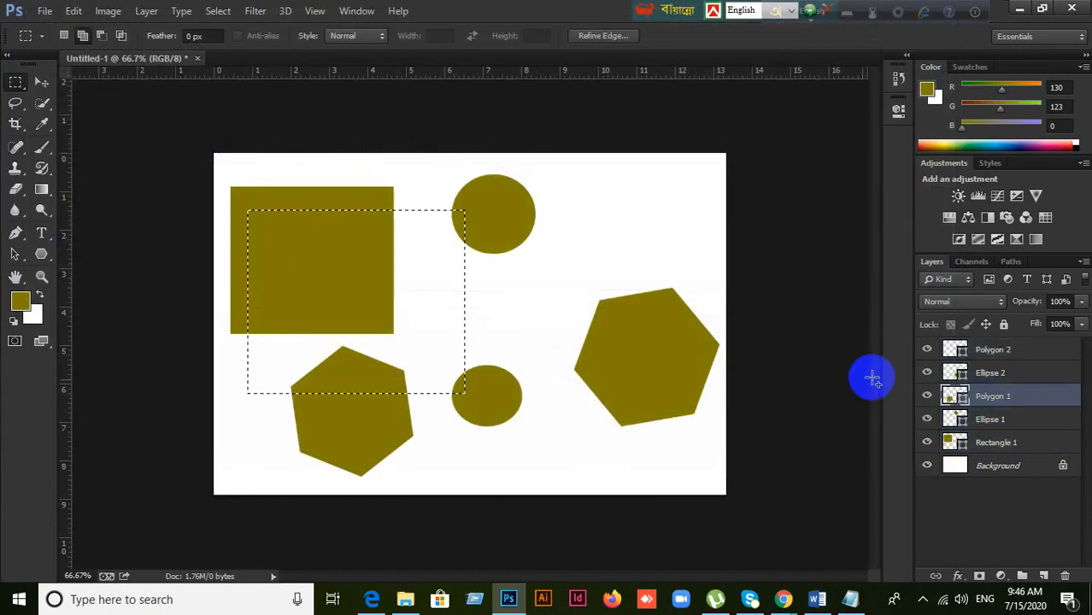
left_click(1001, 419)
left_click(987, 396)
left_click(995, 374)
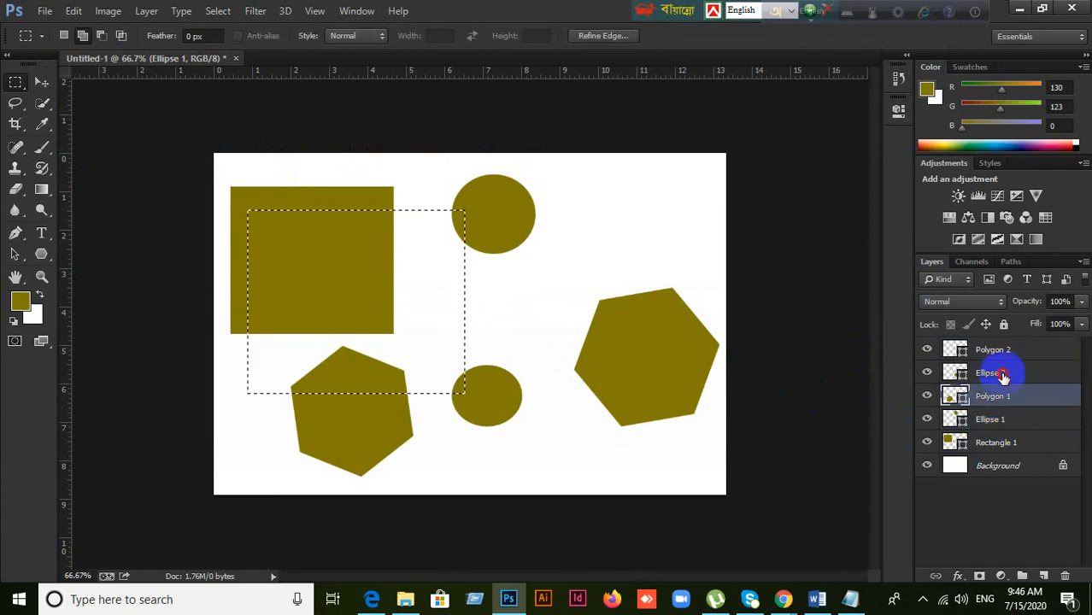
left_click(992, 350)
Step: Switch to the LEDP-Graphic Design PDF in Edge and review the topics of lessons 4 to 6
left_click(376, 599)
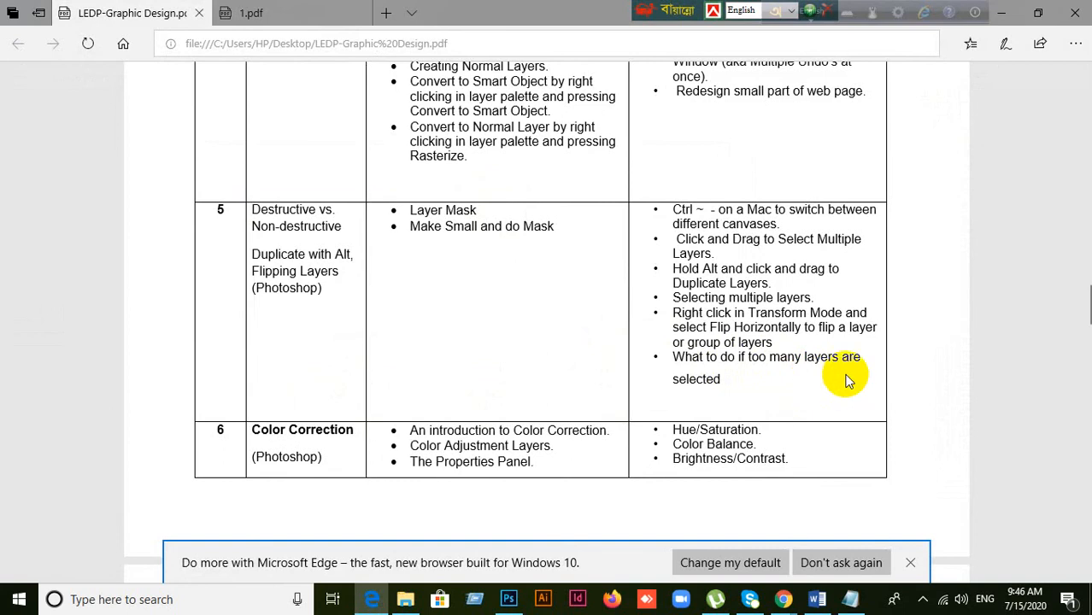
scroll(792, 399, "up", 2)
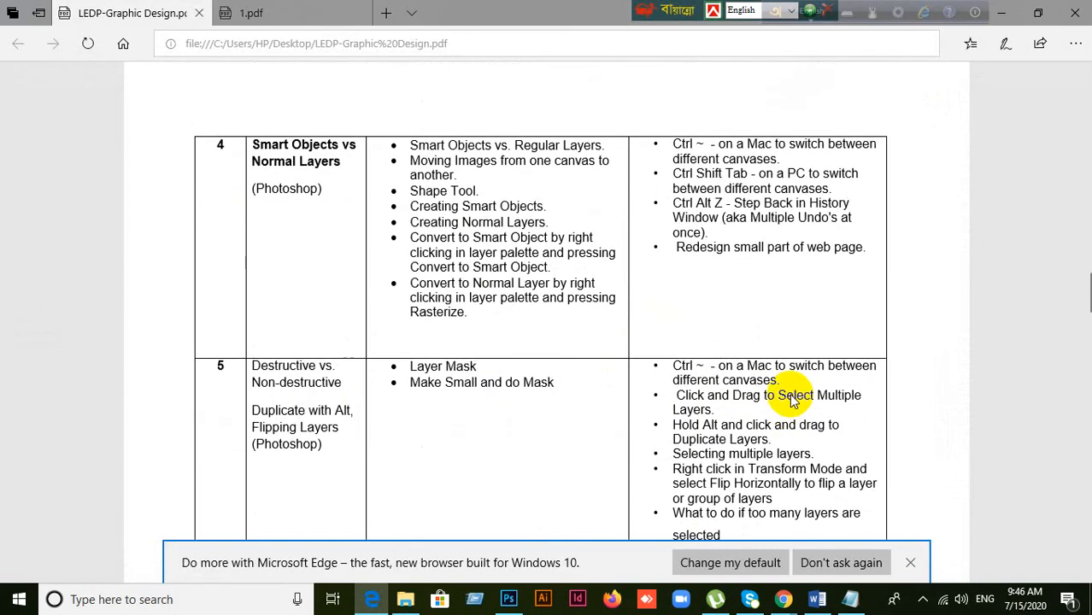
scroll(789, 393, "down", 2)
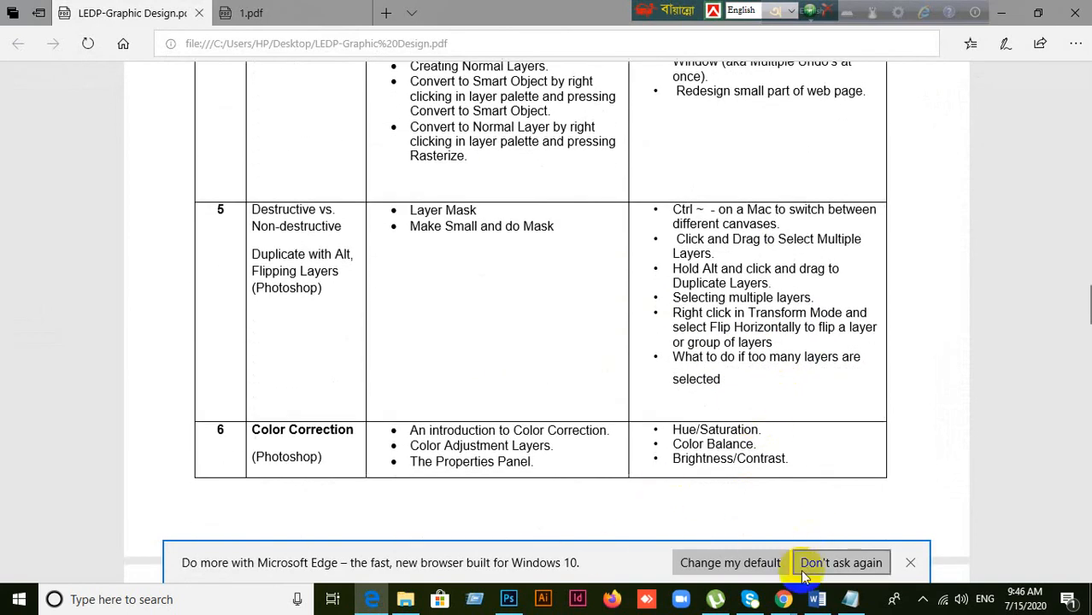
Step: Switch to the Google Meet call in Chrome, close the participants list, and unpin the presenter's own video
mouse_move(784, 601)
left_click(707, 530)
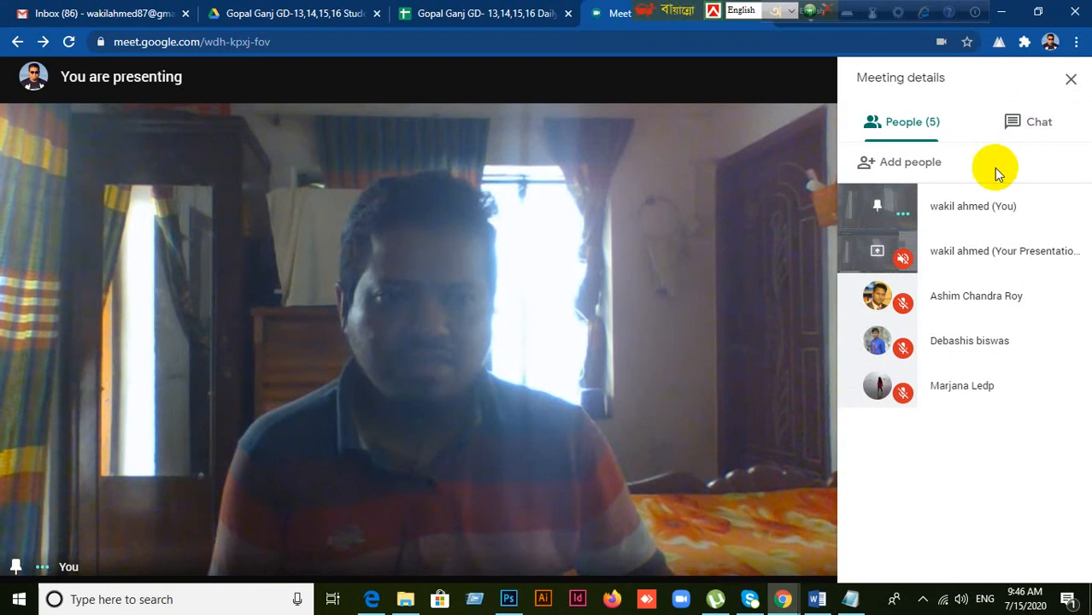
left_click(1071, 79)
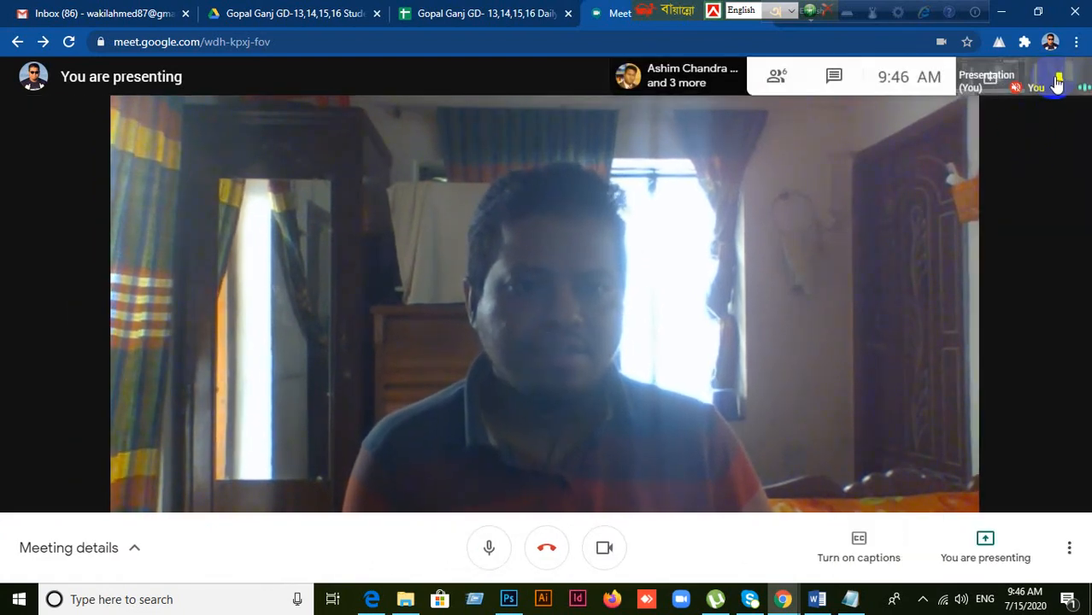
left_click(1056, 85)
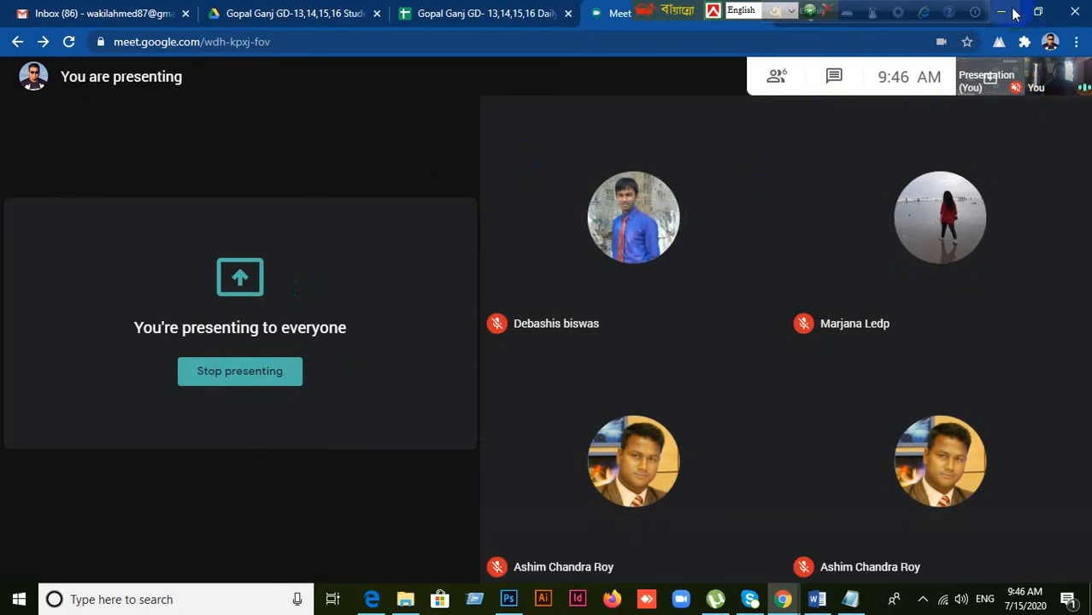
Step: Return to the course PDF in Edge and review the Photoshop topics around lessons 4 and 5 and the preceding lesson
left_click(1008, 16)
scroll(608, 380, "up", 10)
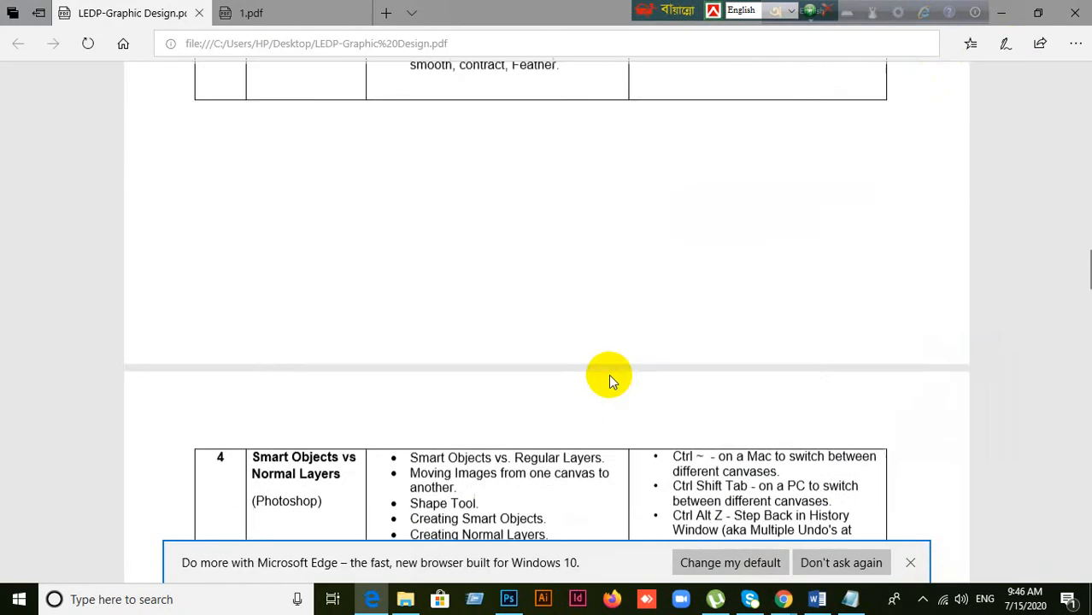
scroll(610, 380, "up", 4)
scroll(610, 380, "down", 8)
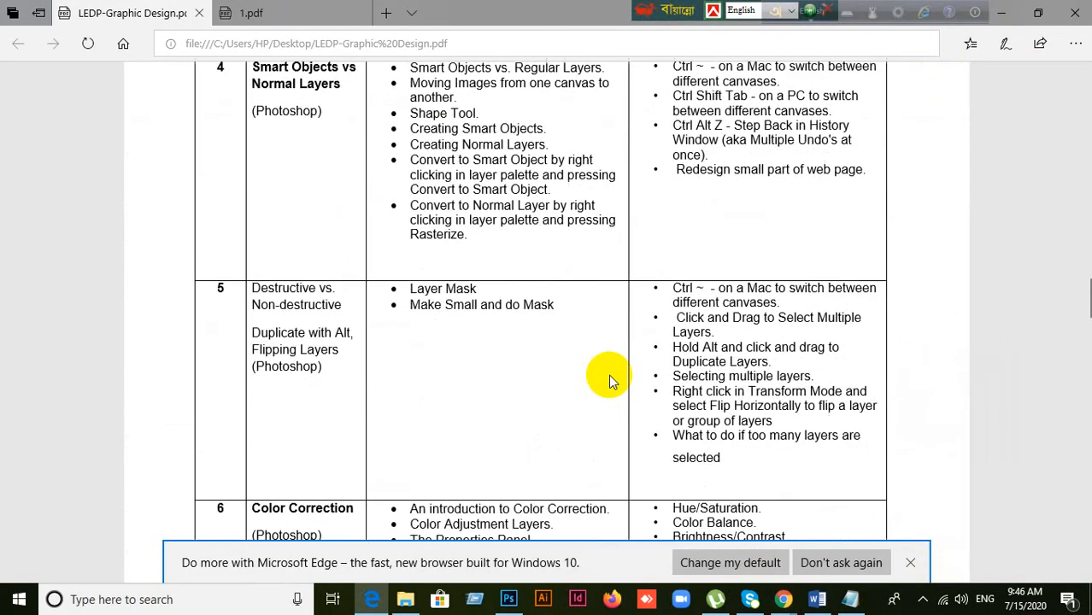
scroll(609, 380, "up", 8)
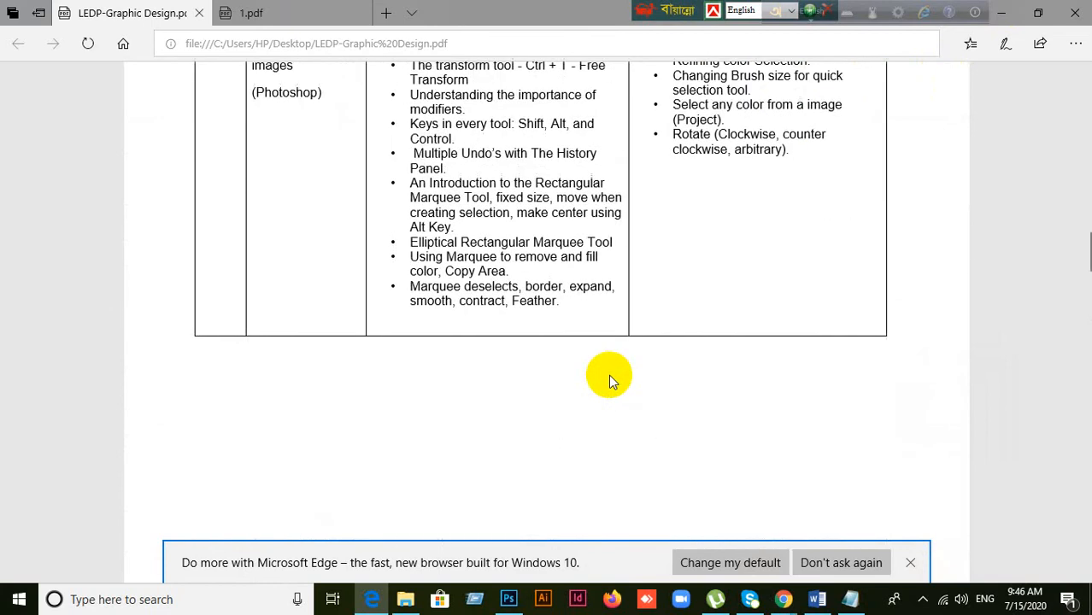
Step: Review the day 1 and day 2 Photoshop topics at the start of the course module table
scroll(610, 380, "up", 7)
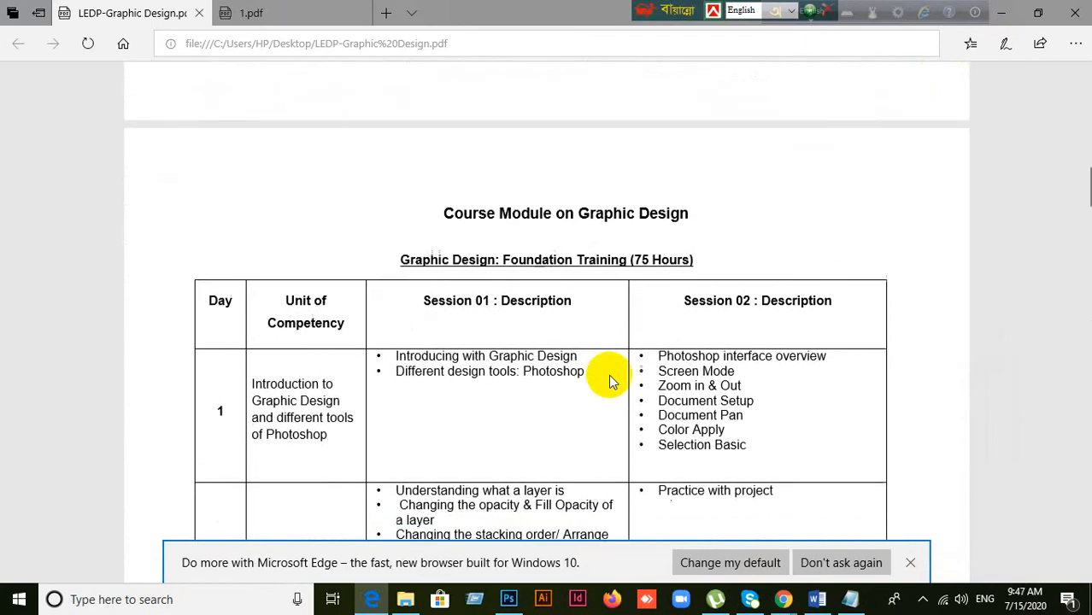
scroll(610, 380, "down", 2)
scroll(608, 374, "up", 3)
scroll(608, 374, "down", 3)
scroll(608, 372, "up", 2)
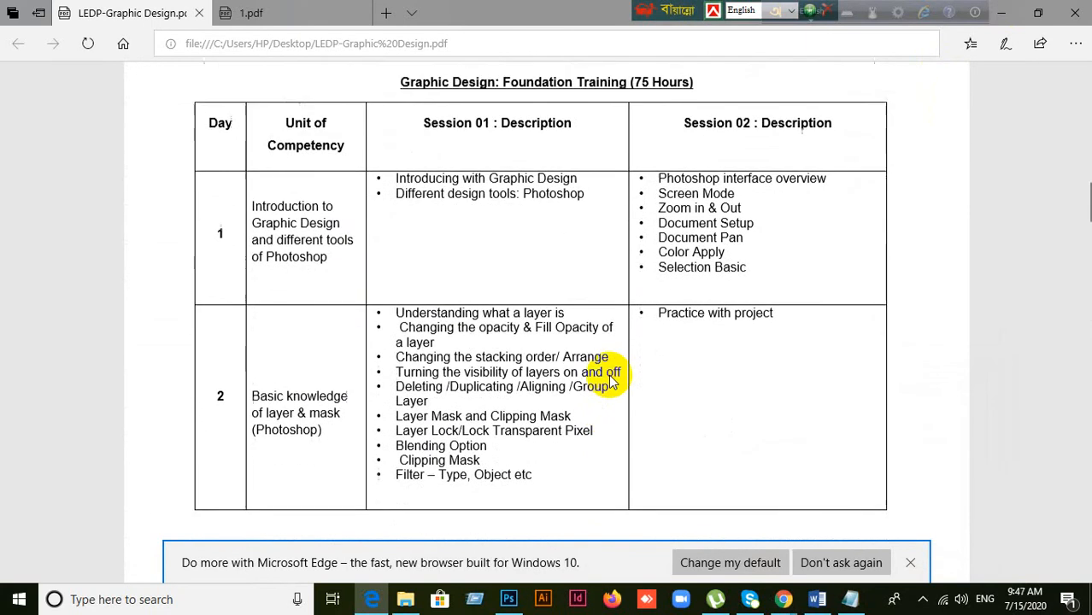
Step: Switch to the Google Meet call in Chrome, open the participants list, and minimize the call window to return to the PDF
mouse_move(782, 599)
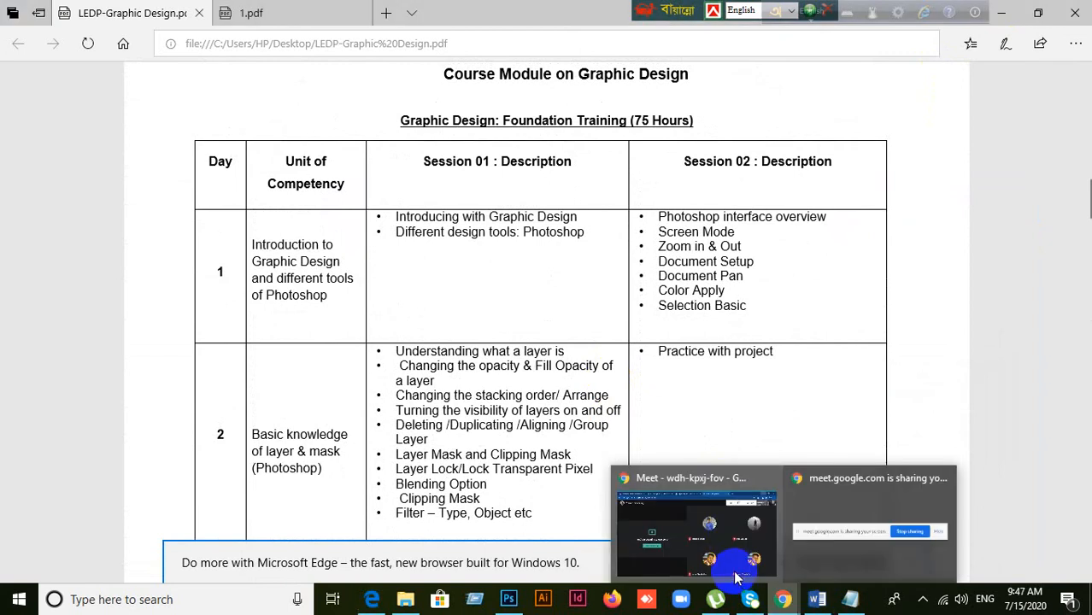
left_click(733, 556)
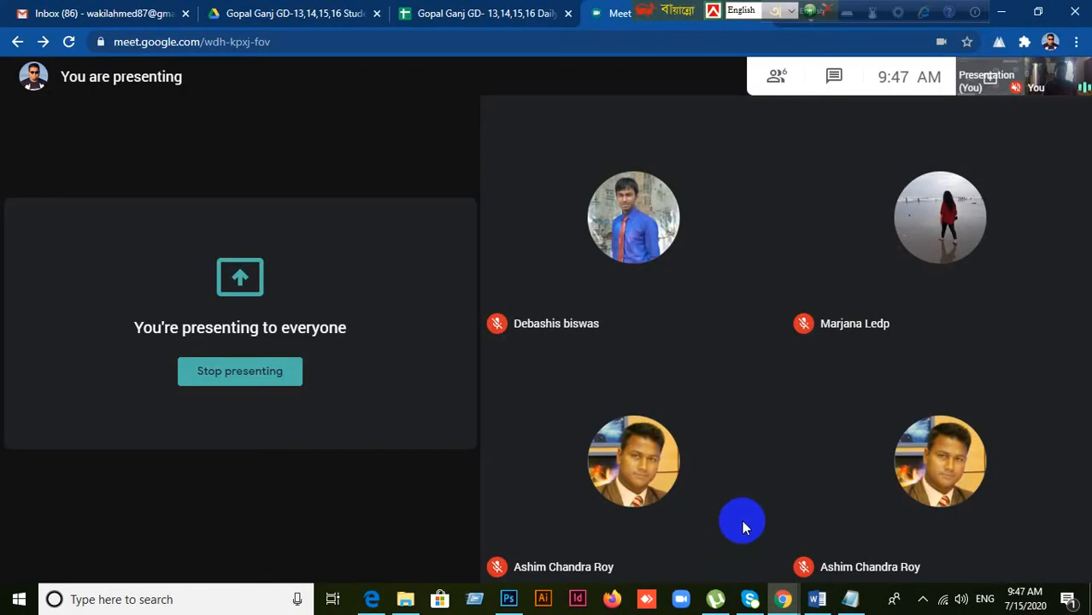
left_click(779, 78)
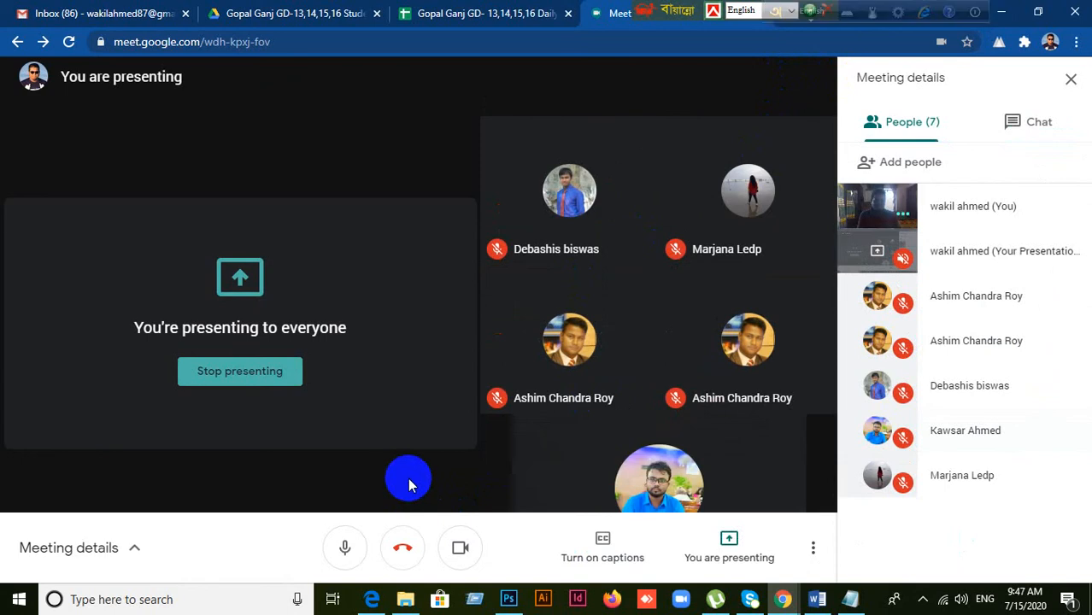
left_click(1003, 14)
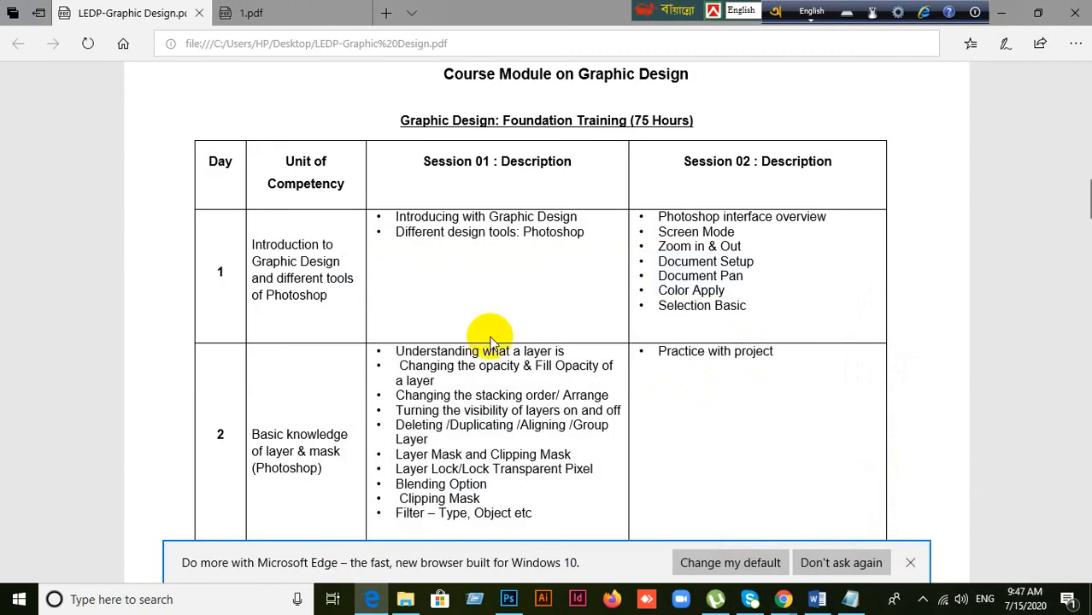
Step: Examine the course outline from day 1 through day 5 and return to the day 1 and 2 topics
scroll(490, 342, "up", 1)
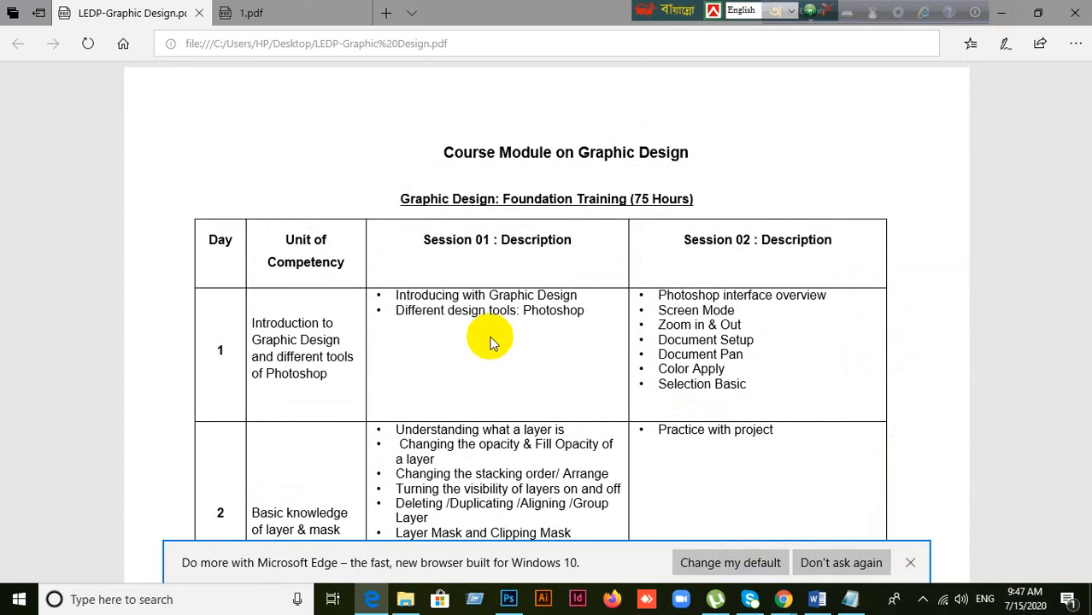
scroll(499, 337, "down", 15)
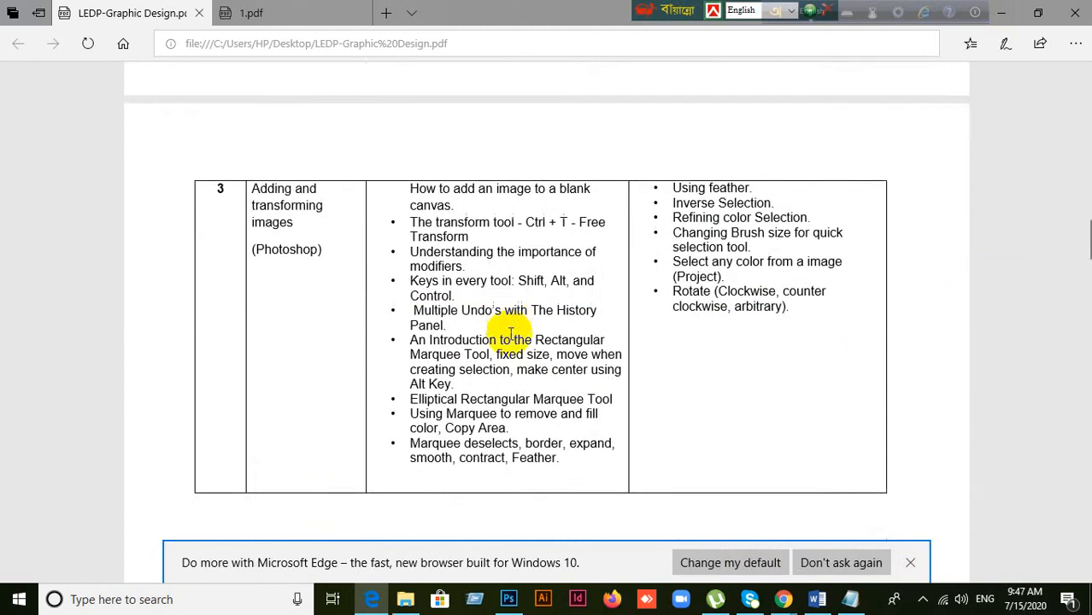
scroll(510, 336, "down", 8)
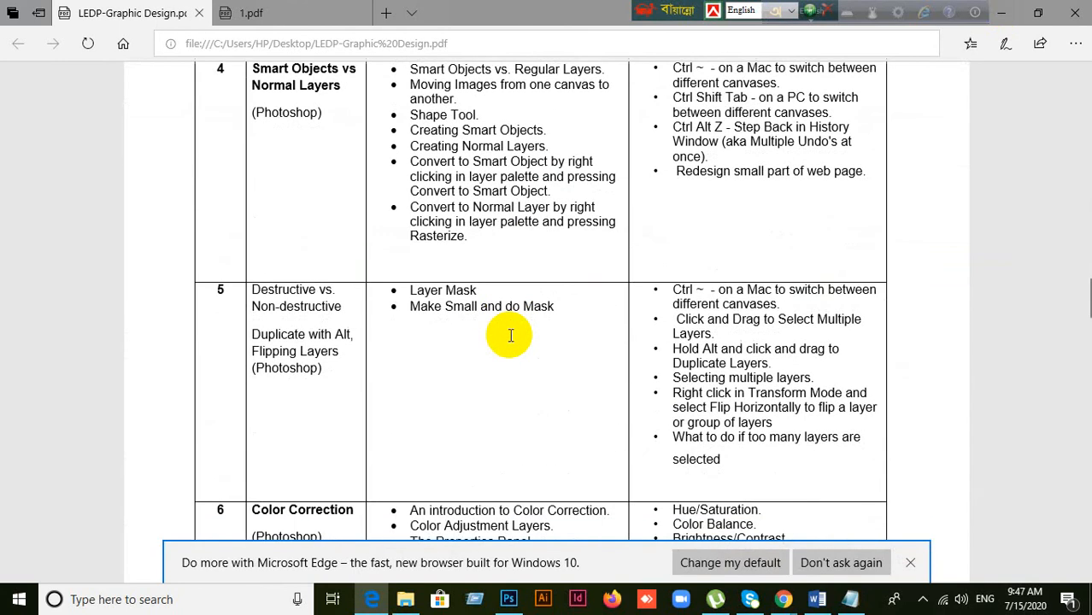
scroll(510, 335, "up", 20)
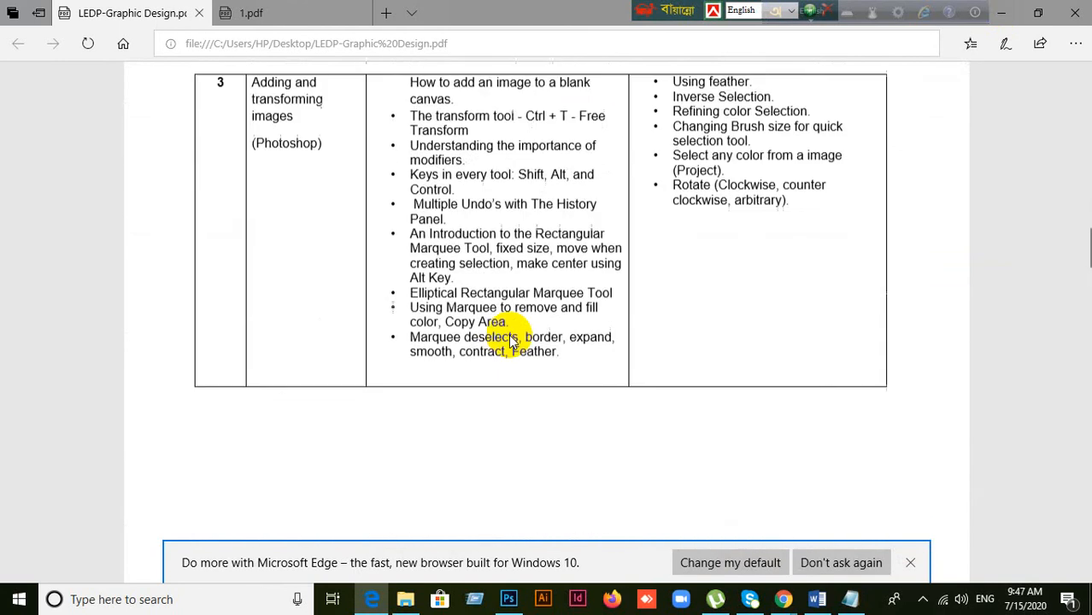
scroll(510, 341, "up", 2)
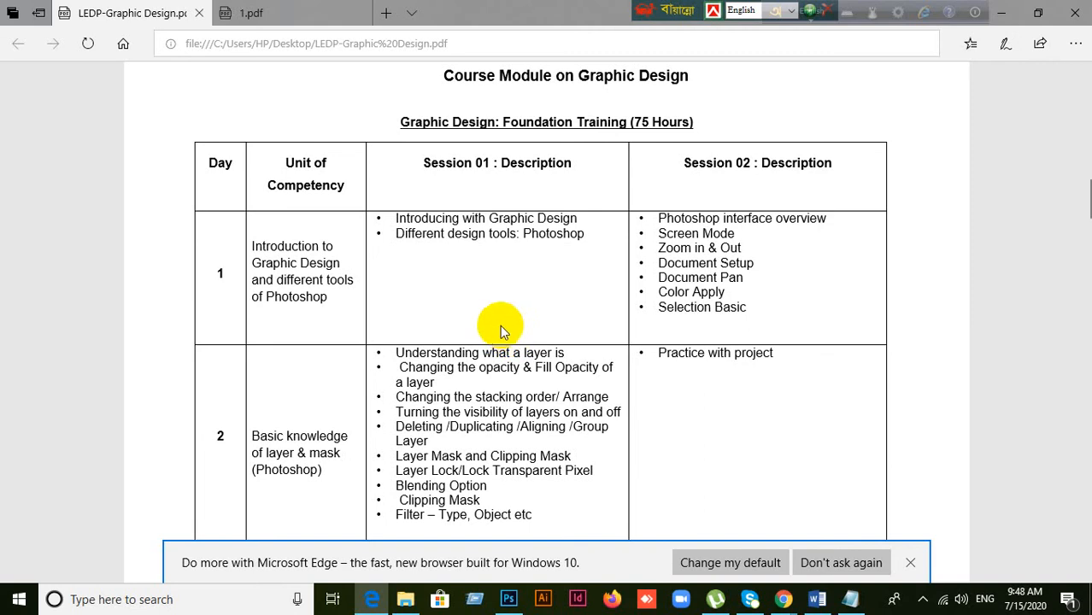
Step: Switch to Photoshop, delete all shape layers from Rectangle 1 through Polygon 2, and activate the Move tool
left_click(507, 600)
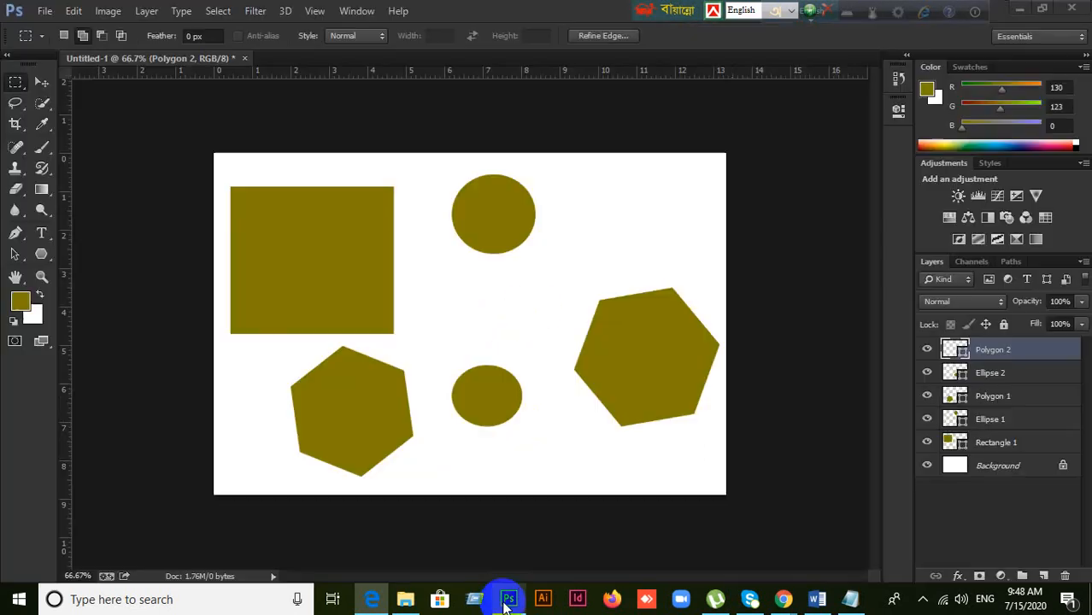
left_click(706, 437)
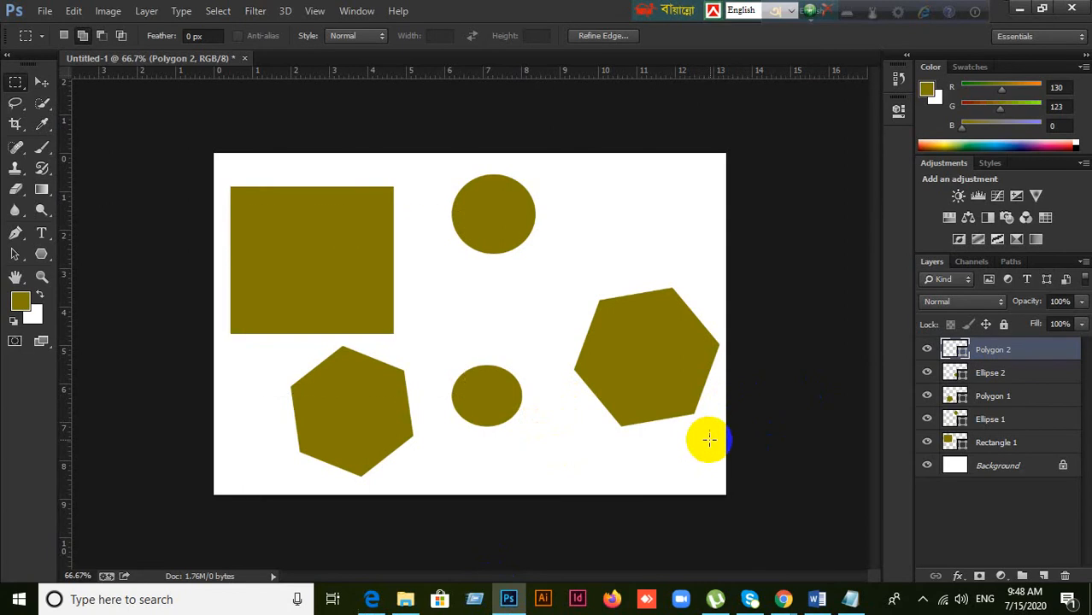
left_click(1031, 453)
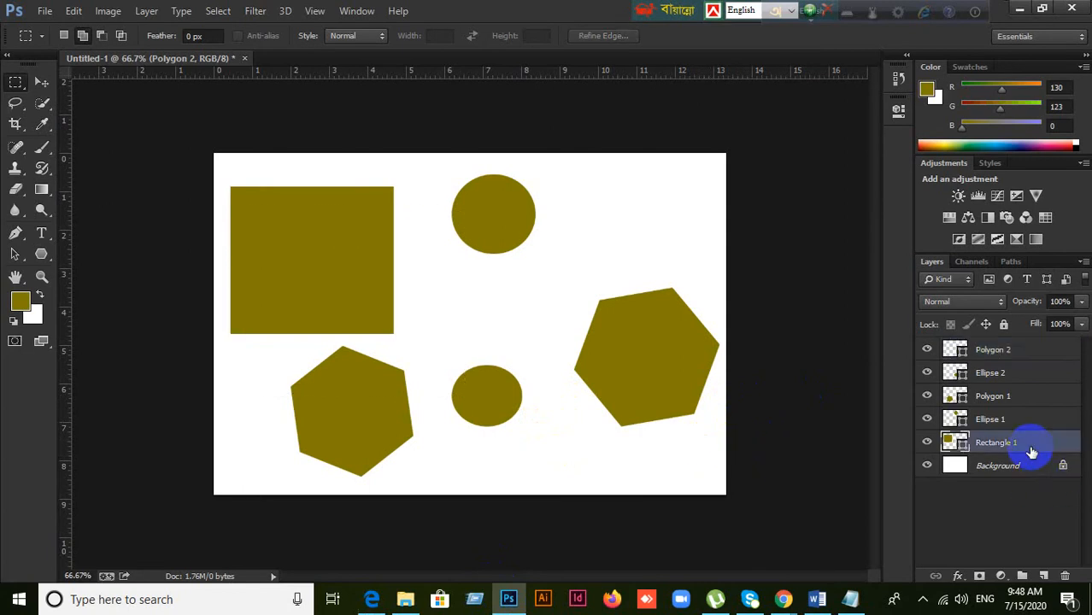
left_click(1005, 351, "shift")
key("Delete")
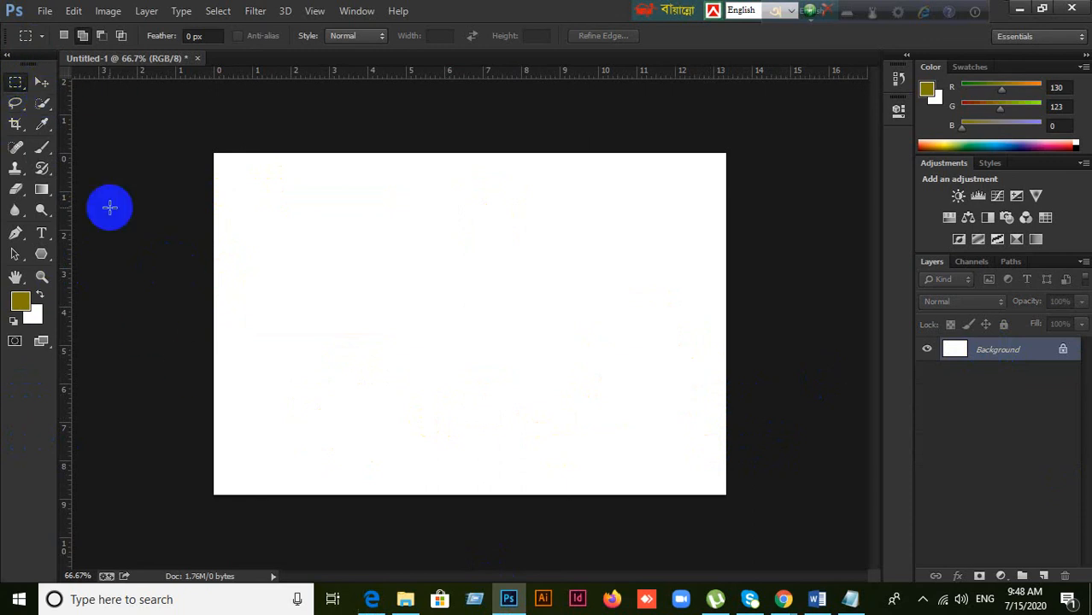
left_click(42, 83)
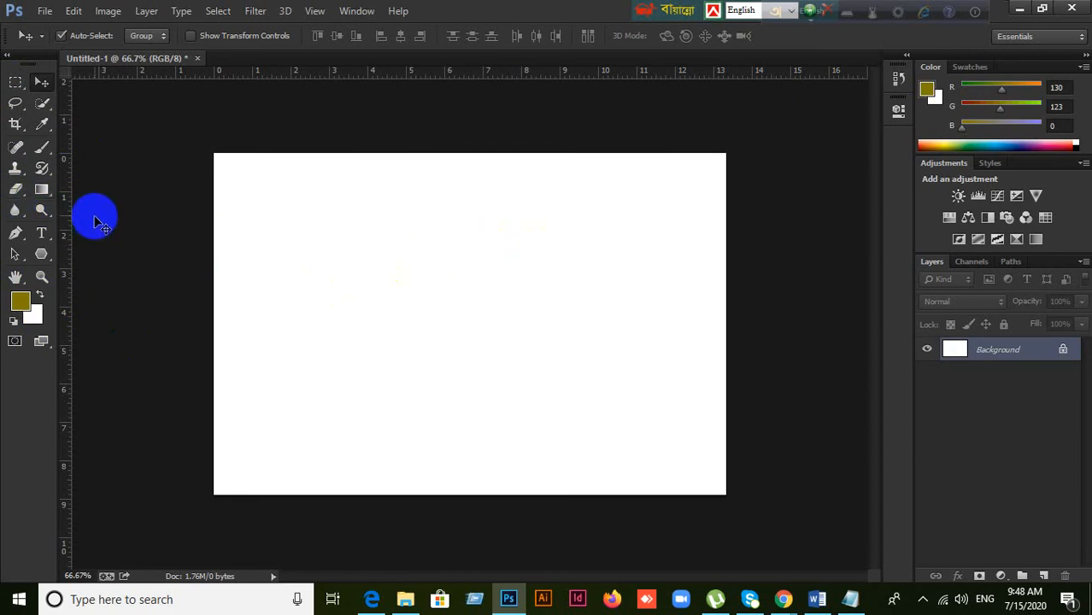
Step: Check the Google Meet call in Chrome, briefly bring up Word, and return to the document in Photoshop
left_click(790, 603)
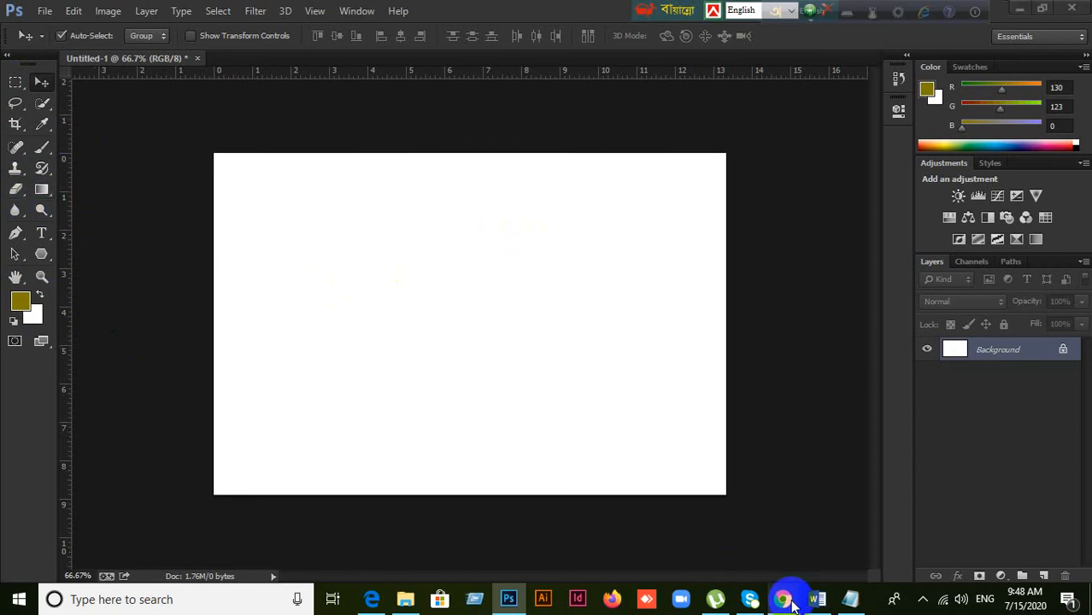
left_click(745, 542)
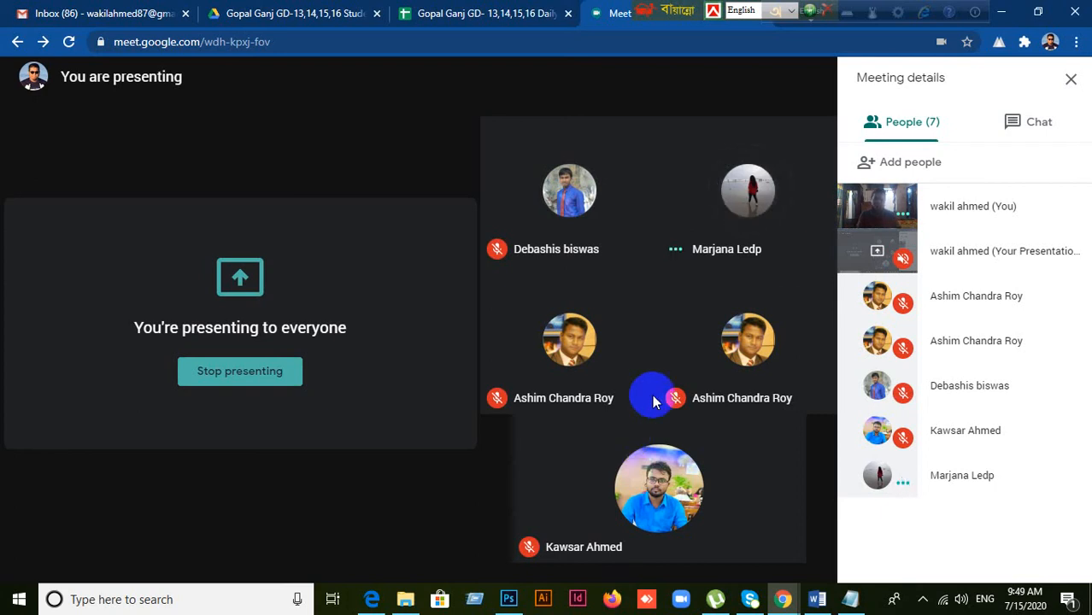
left_click(818, 601)
left_click(818, 601)
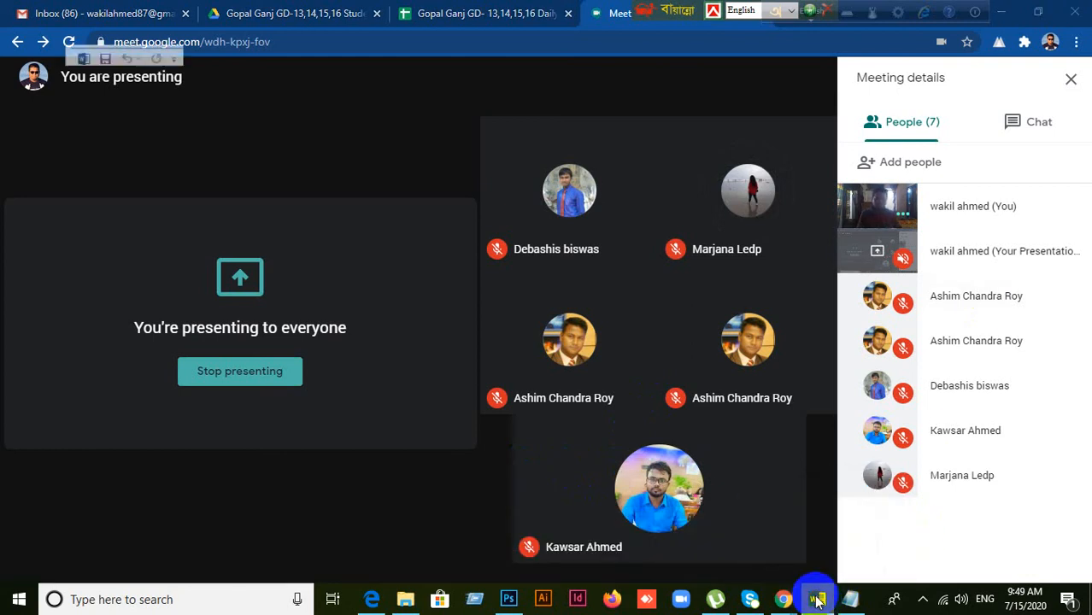
left_click(818, 600)
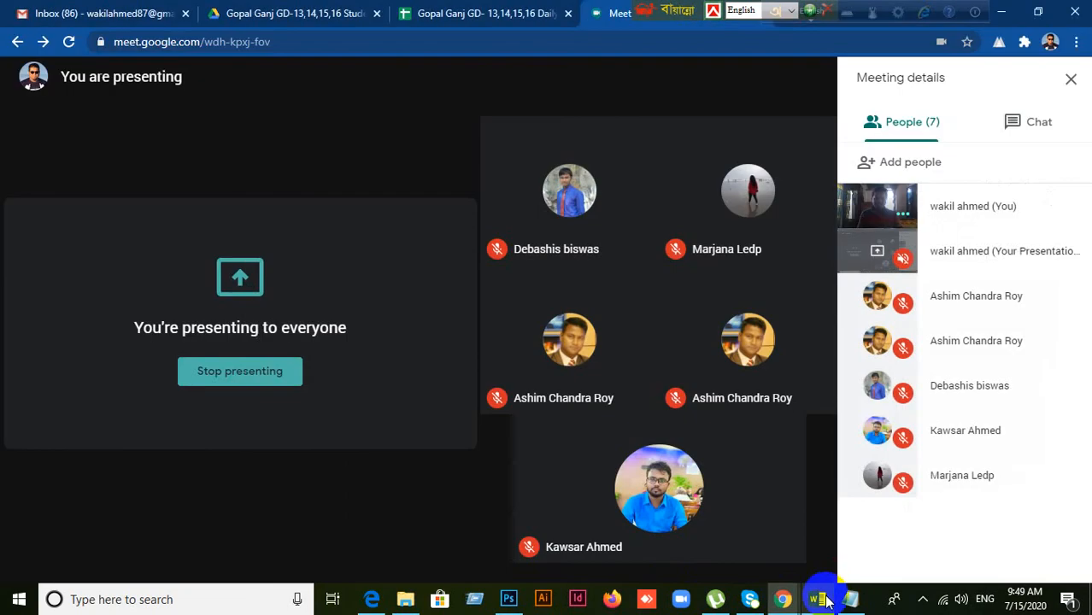
left_click(510, 599)
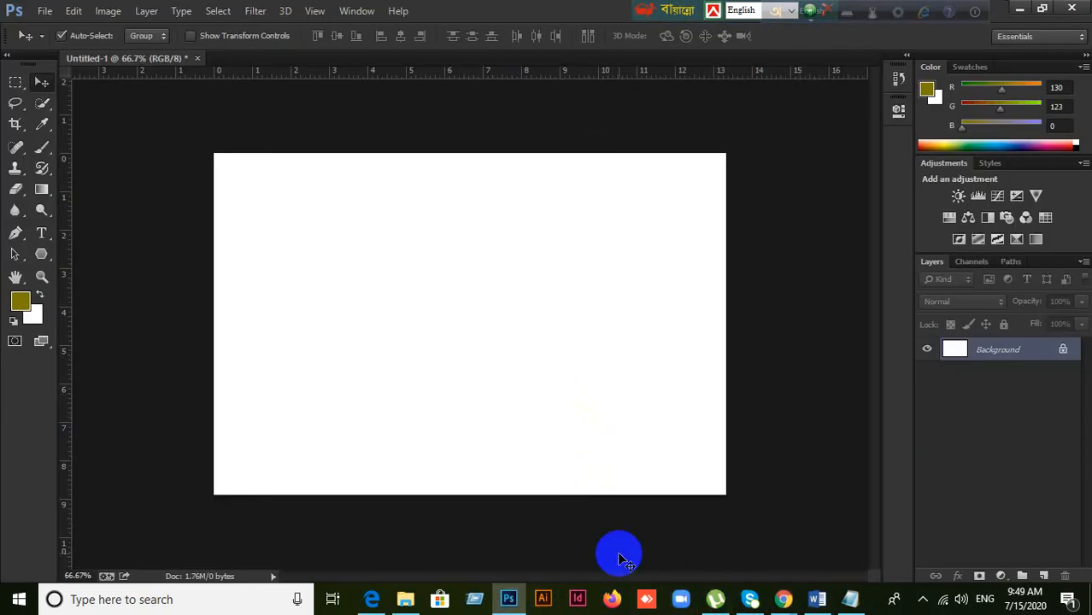
Step: Check the participants in the Google Meet call again and minimize it to return to Photoshop
left_click(784, 601)
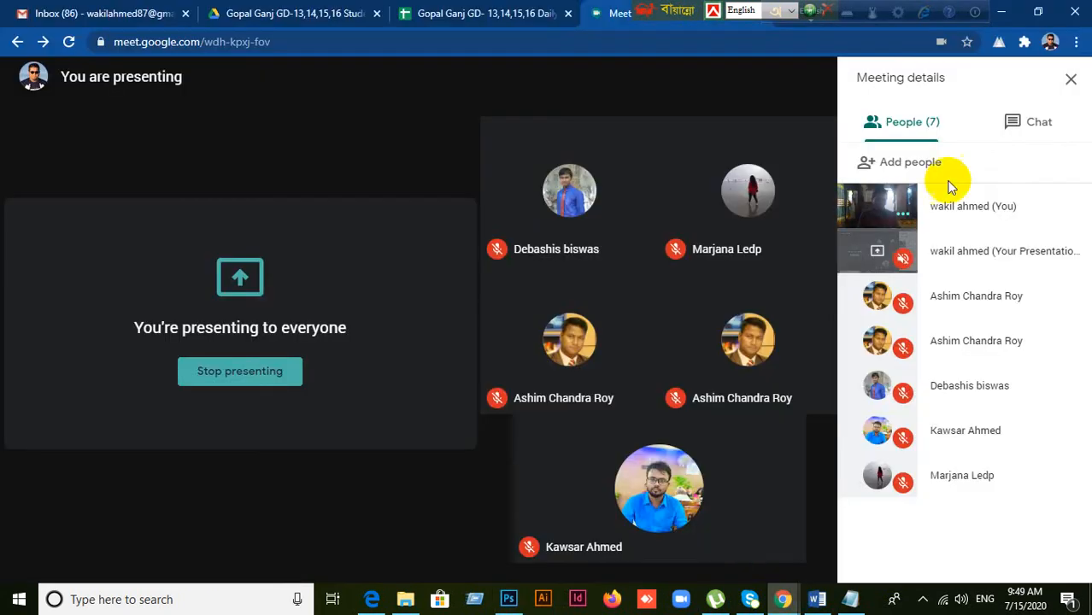
left_click(1002, 15)
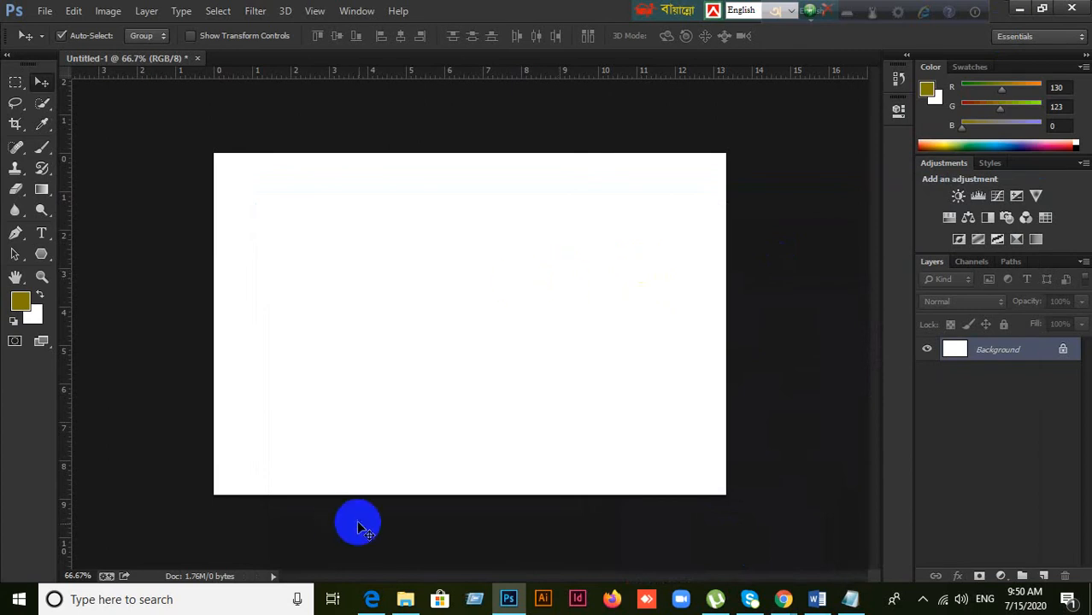
left_click(380, 603)
left_click(380, 603)
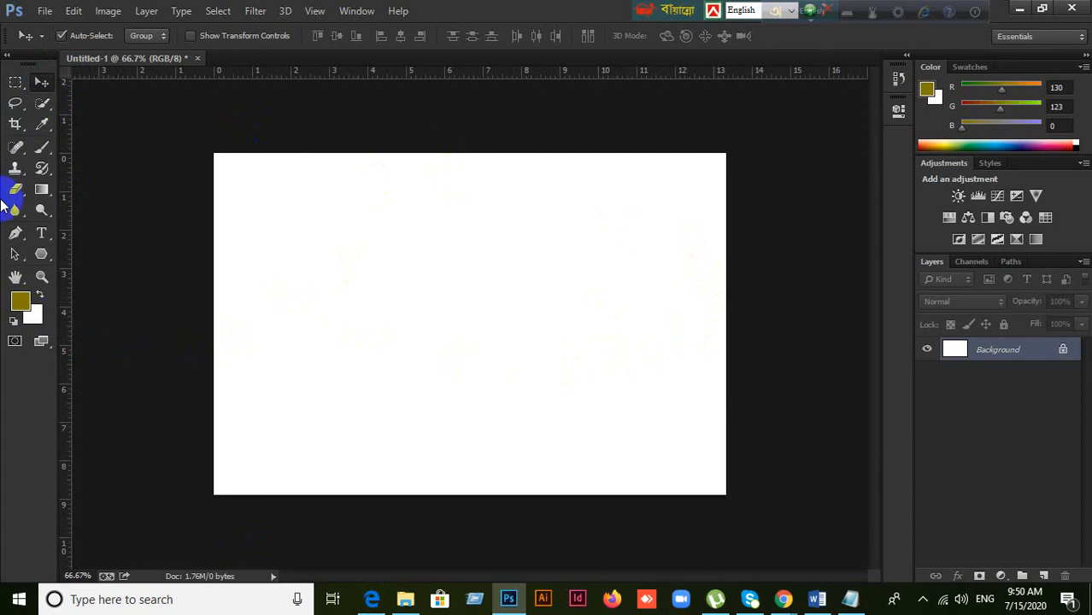
Step: Look through the shape and pen tool variants, keep the Pen Tool active, and add a new blank layer above the Background
left_click(38, 253)
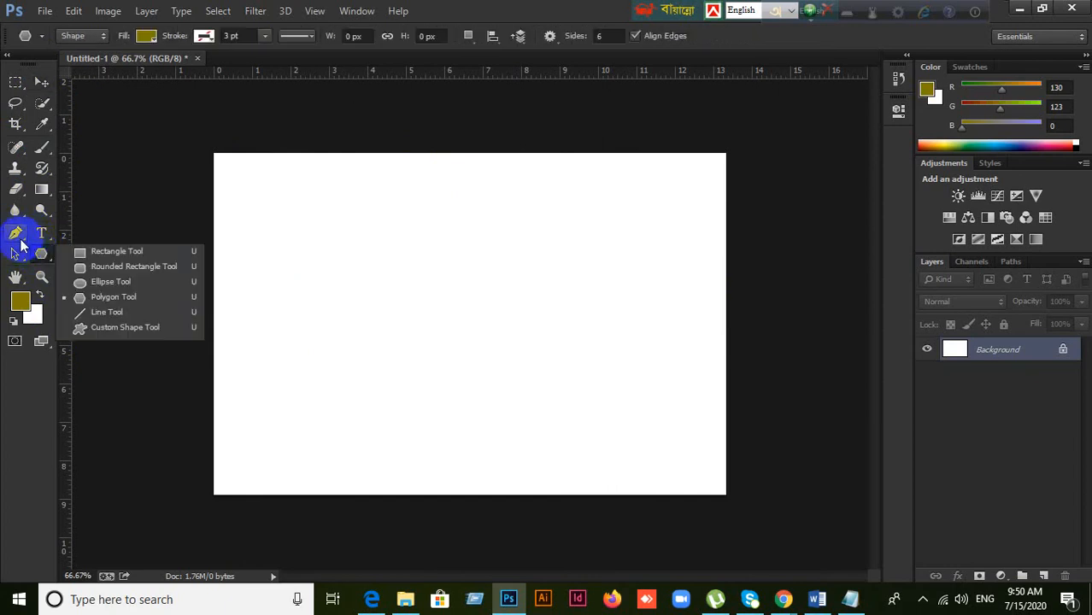
left_click(20, 241)
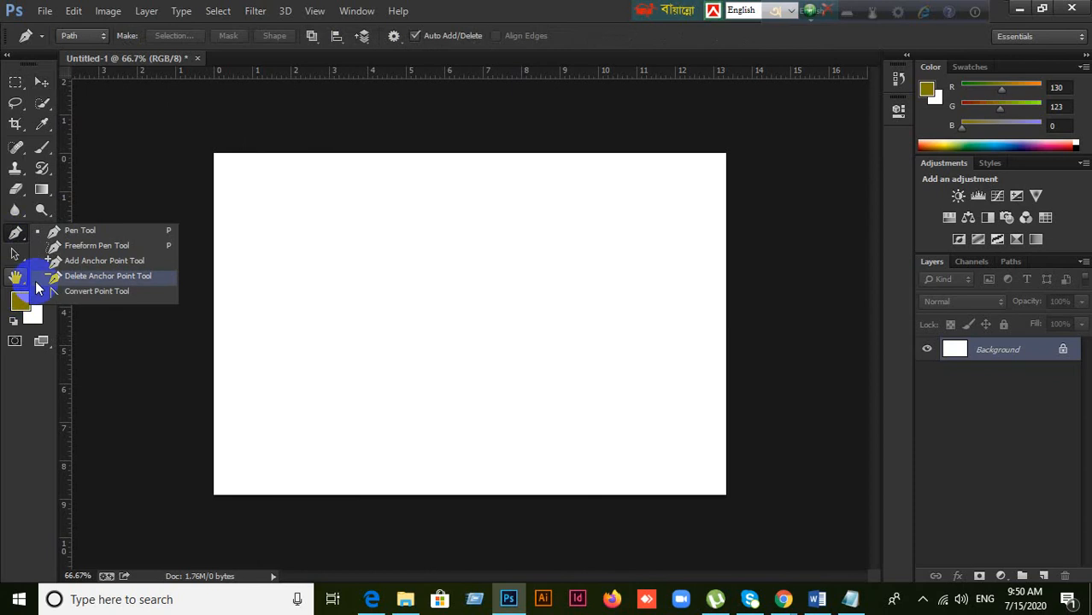
left_click(442, 10)
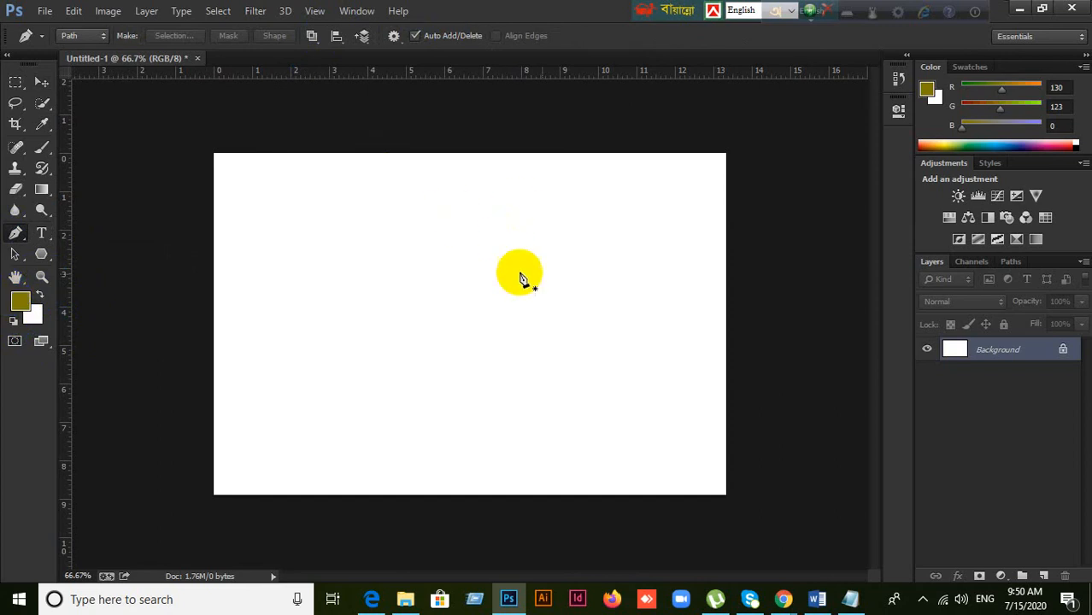
left_click(1043, 577)
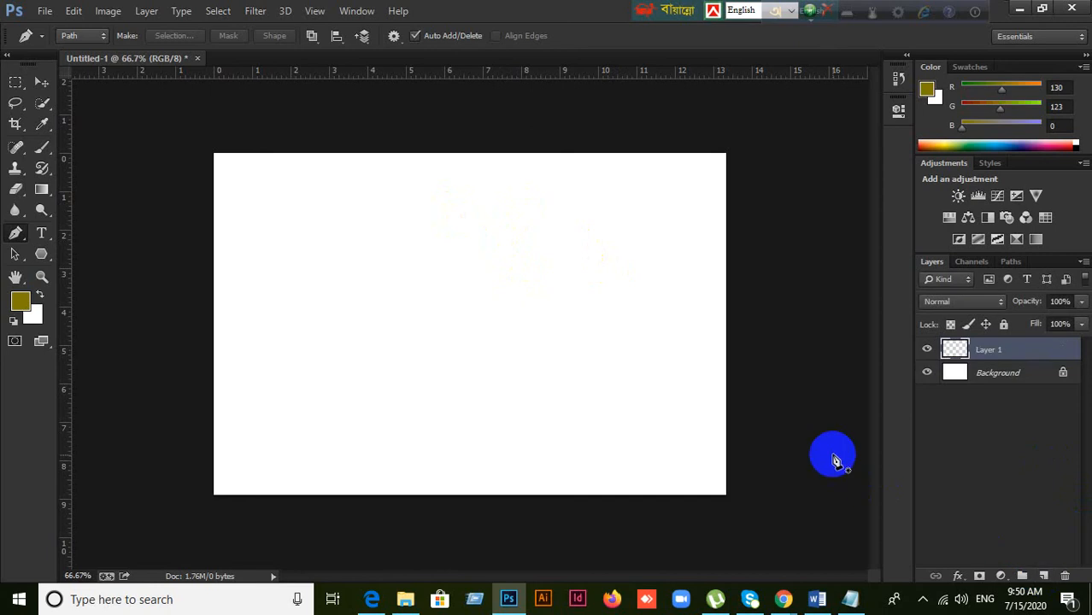
Step: Check the course PDF in Edge and the participants list in the Google Meet call, and return to Photoshop
left_click(369, 598)
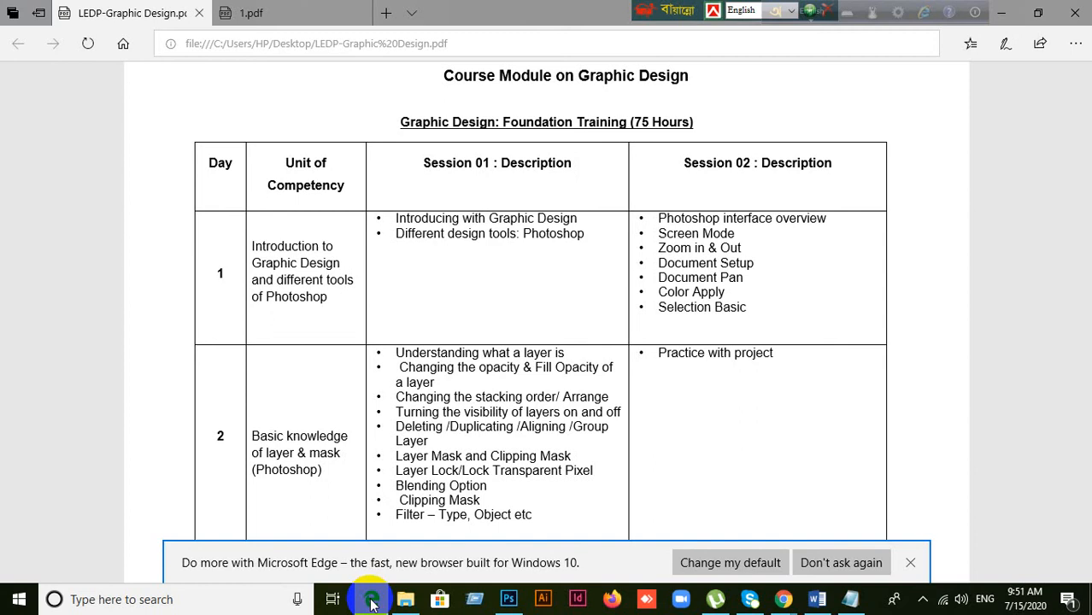
left_click(370, 600)
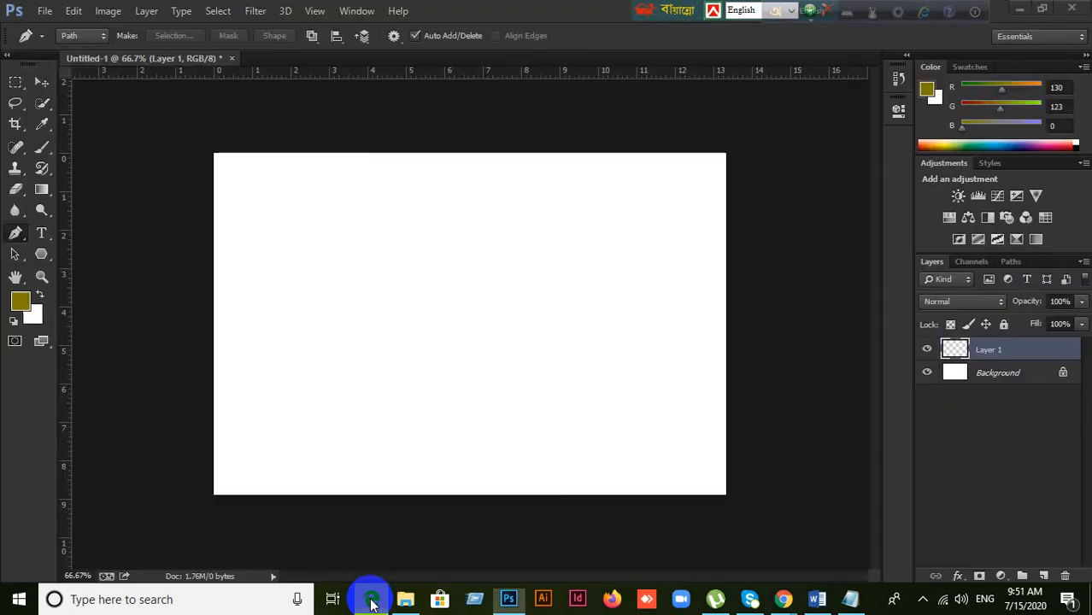
left_click(370, 600)
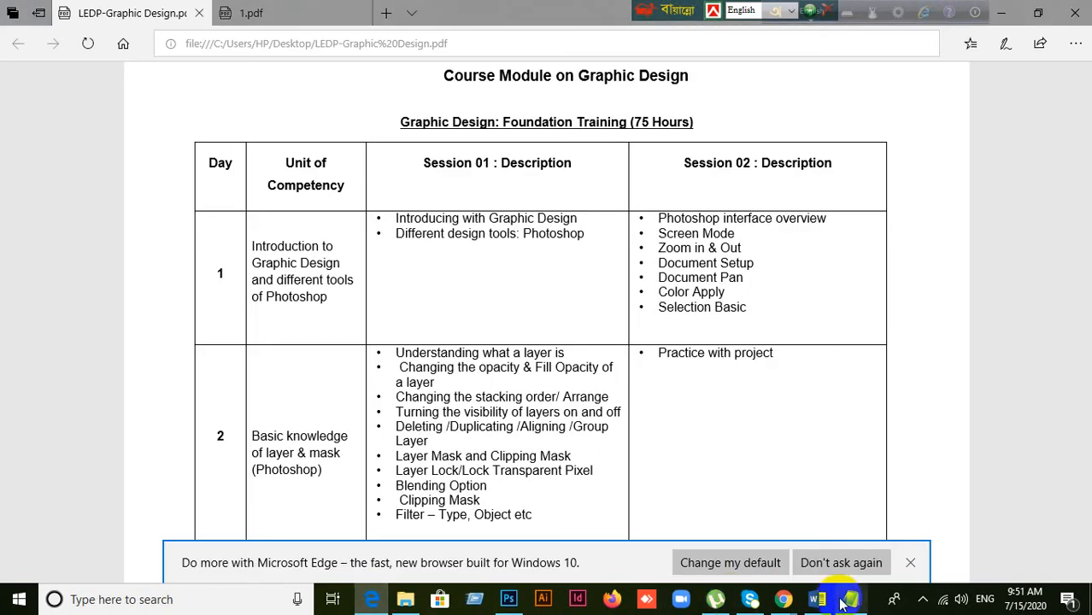
mouse_move(778, 603)
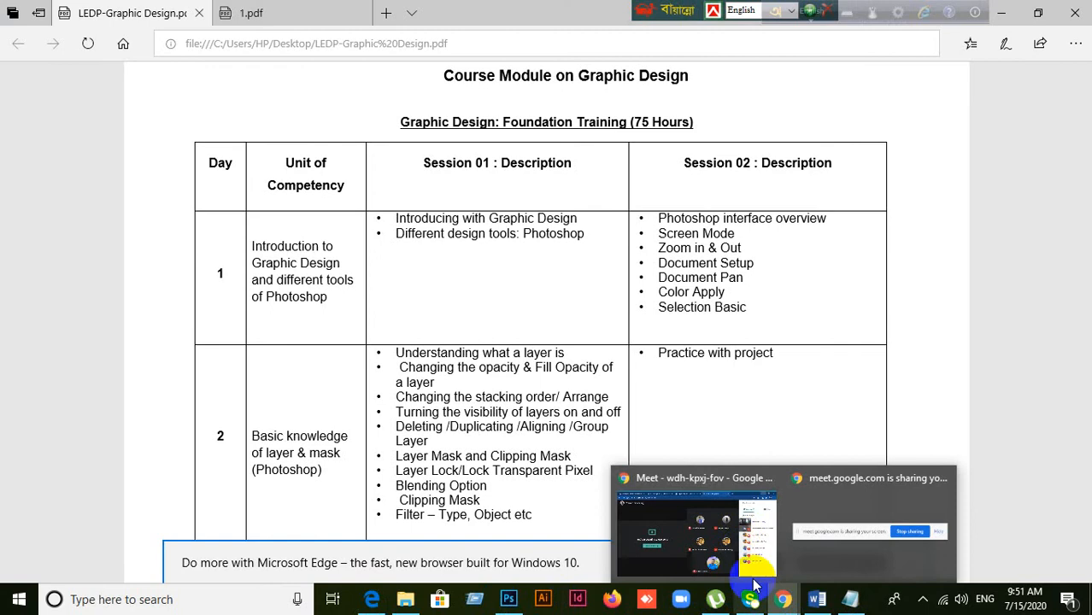
left_click(740, 550)
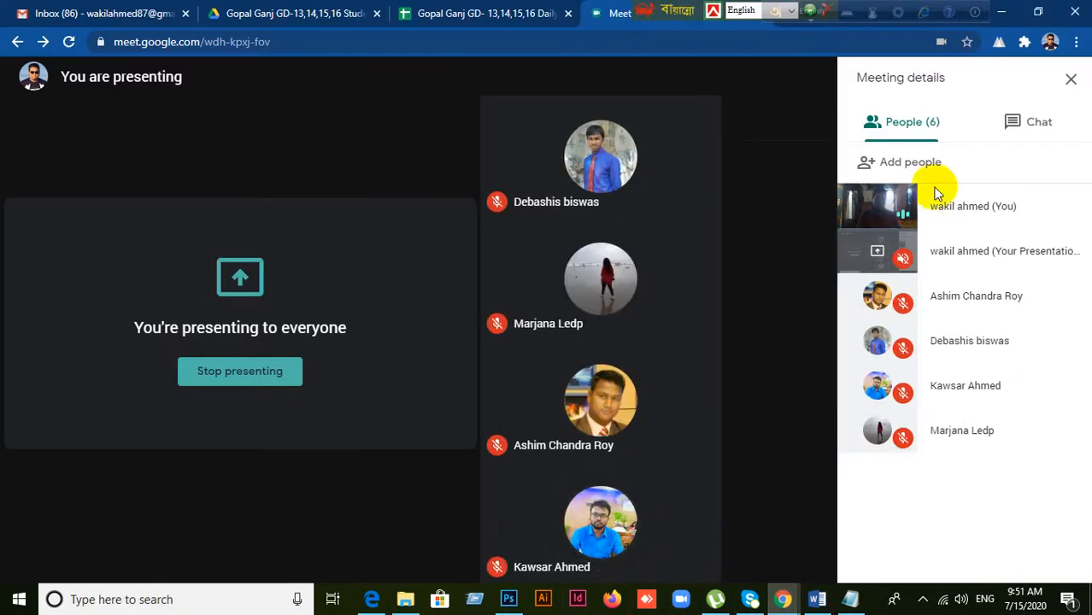
left_click(510, 602)
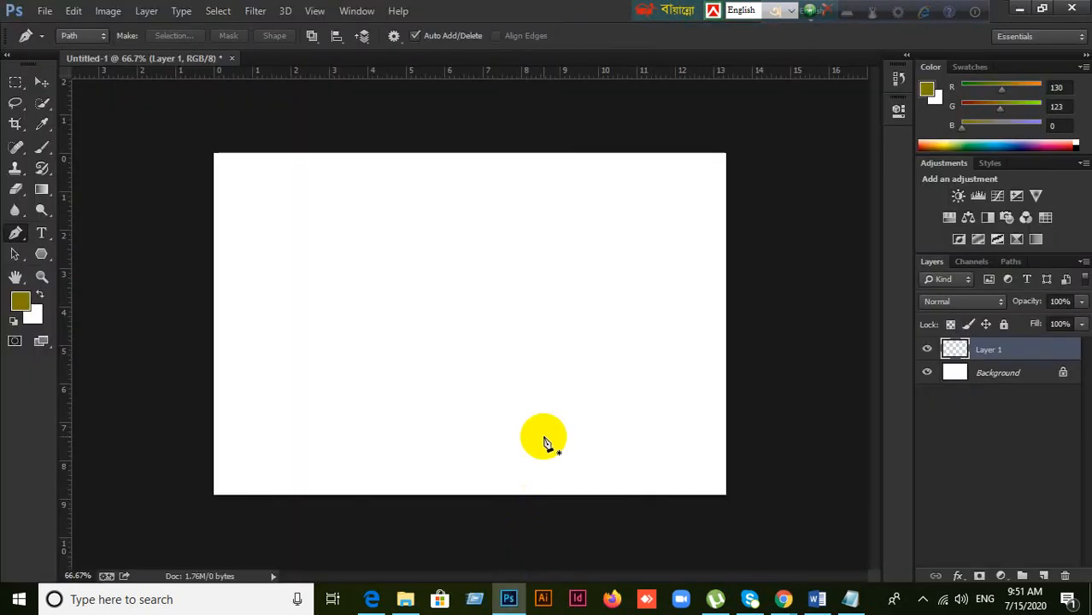
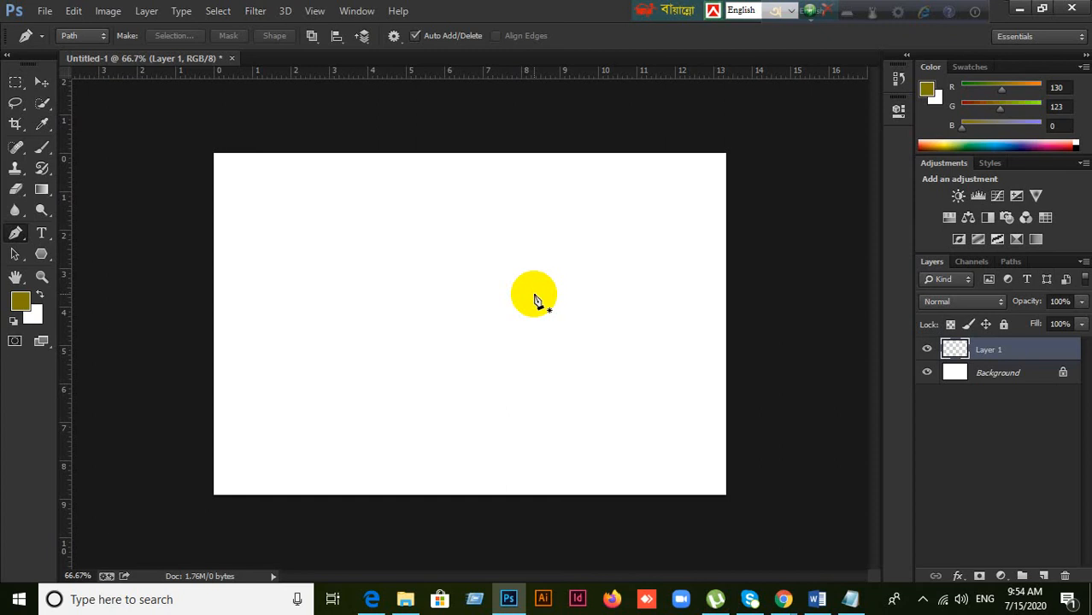
Step: Check the participants in the Google Meet call in Chrome and minimize it to return to Photoshop
left_click(781, 598)
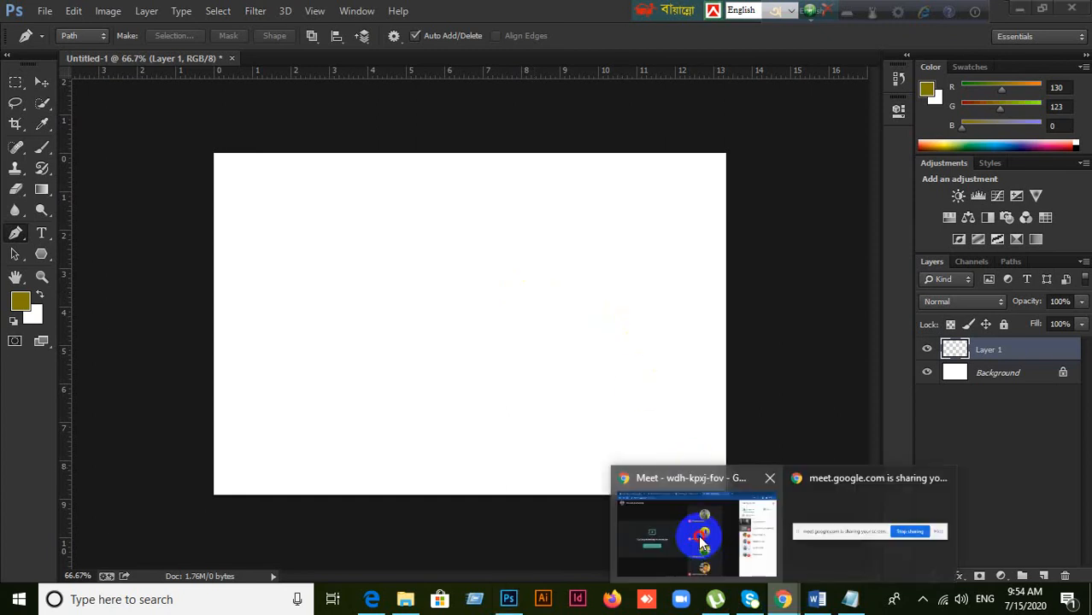
left_click(700, 540)
left_click(1001, 8)
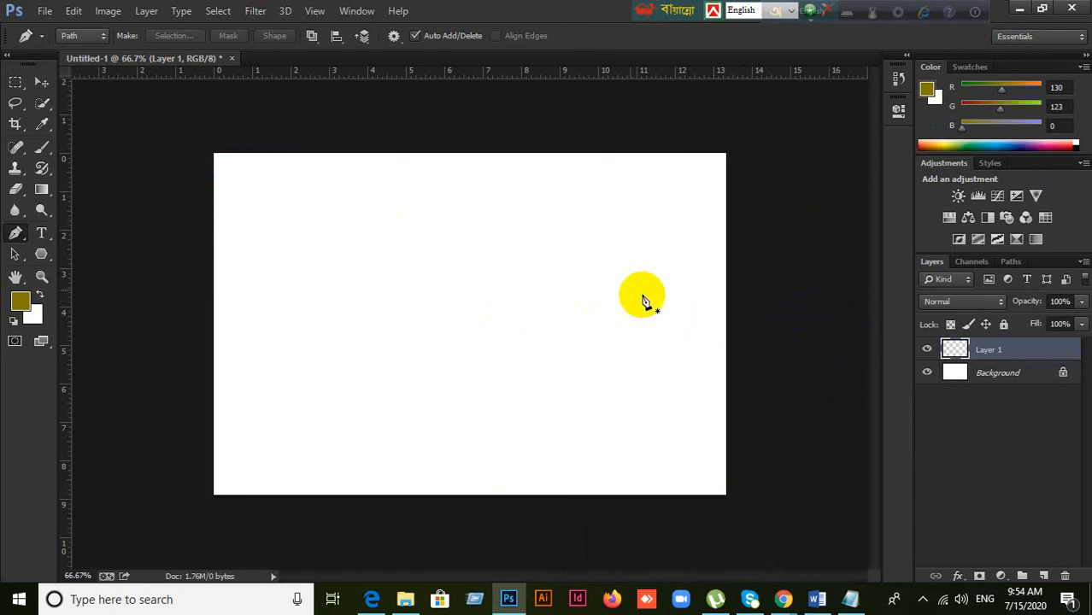
left_click(858, 338)
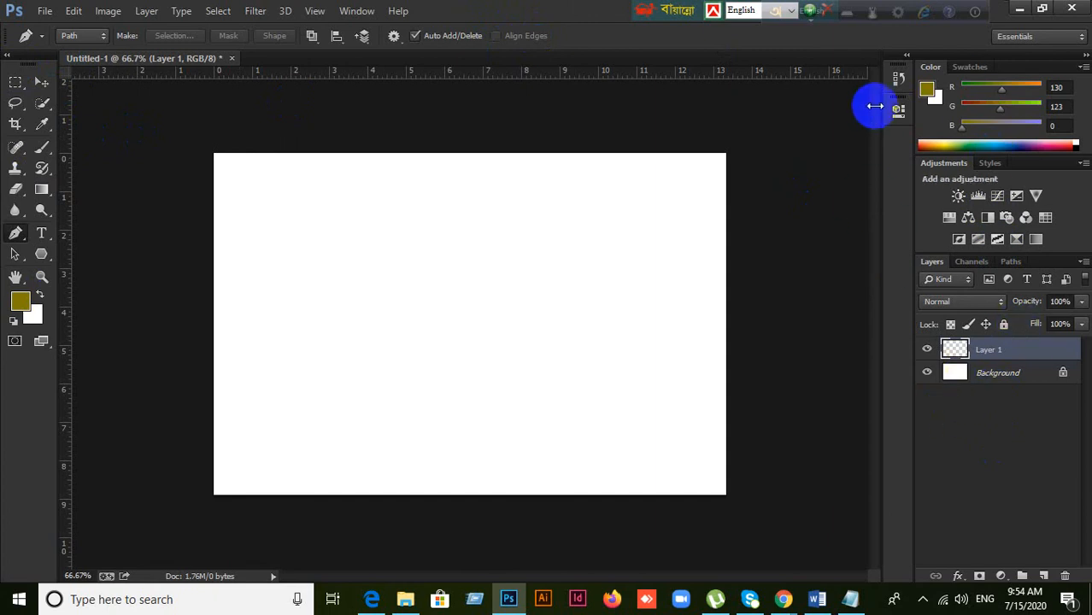
Step: Undock the collapsed History and Properties panels and stack them together as one floating group beside the Color panel
left_click_drag(896, 110, 858, 114)
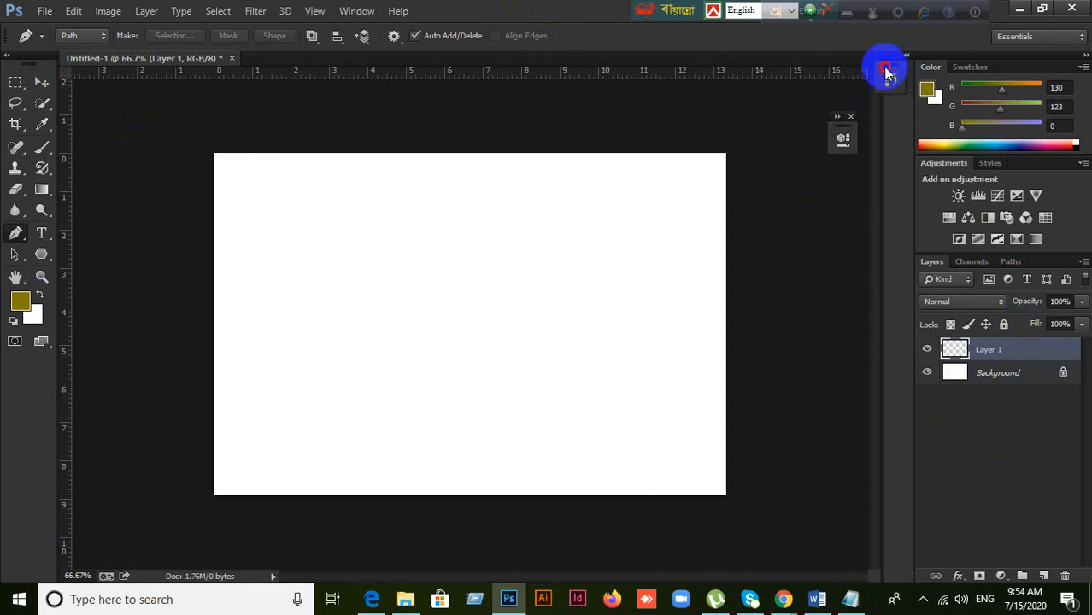
left_click_drag(894, 79, 758, 136)
left_click_drag(848, 132, 837, 176)
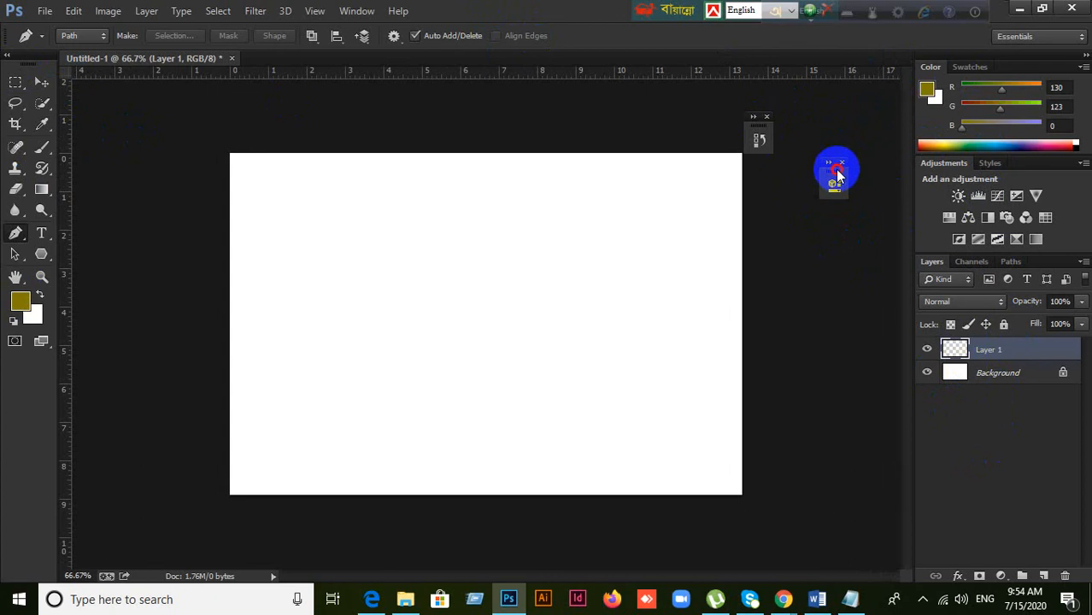
mouse_move(1043, 270)
left_mouse_down()
mouse_move(1043, 306)
mouse_move(1037, 268)
left_mouse_up()
left_click_drag(762, 134, 888, 100)
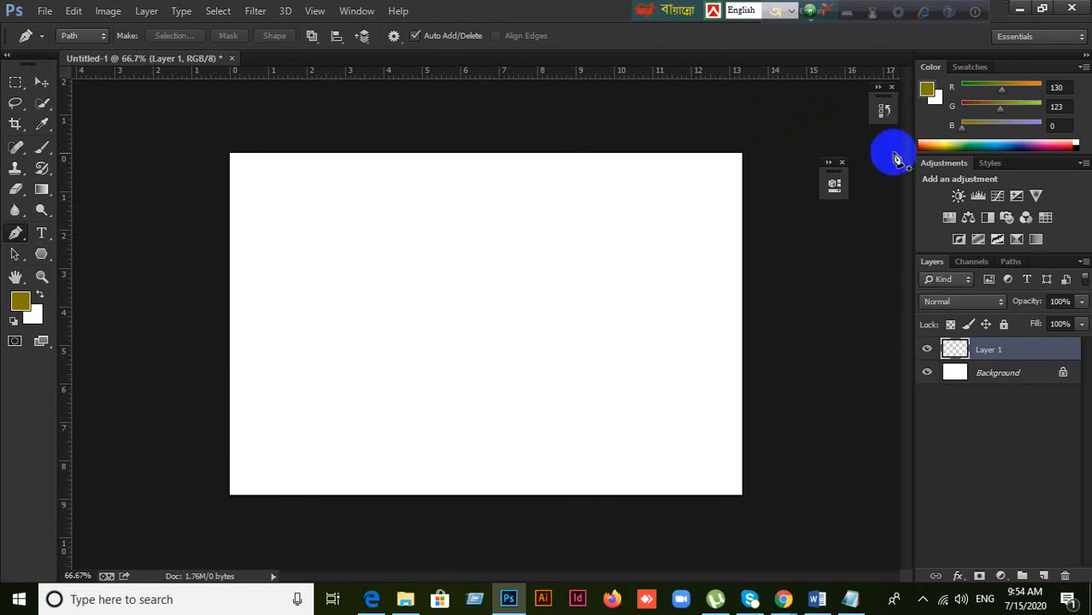
left_click_drag(836, 176, 883, 146)
left_click(601, 327)
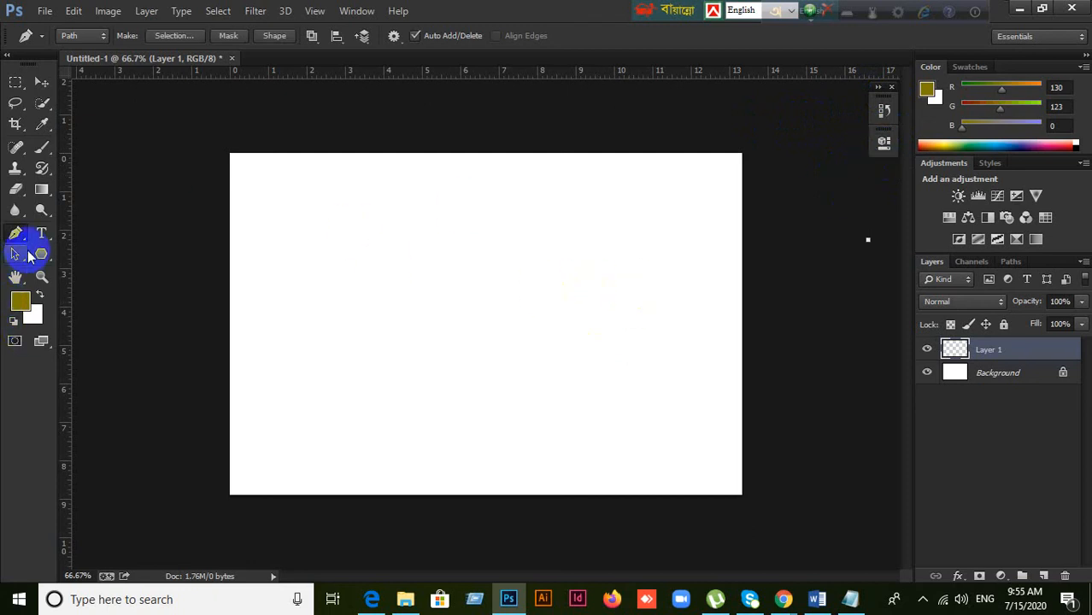
Step: Look through the path selection, pen and shape tool variants, leaving the Polygon Tool active
left_click(28, 253)
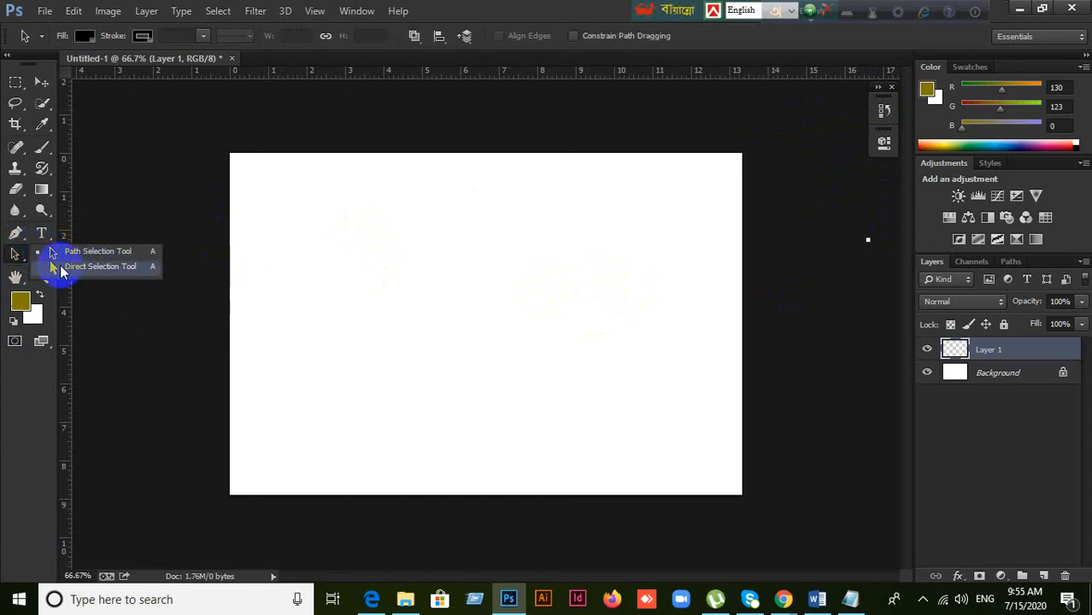
left_click_drag(17, 238, 121, 309)
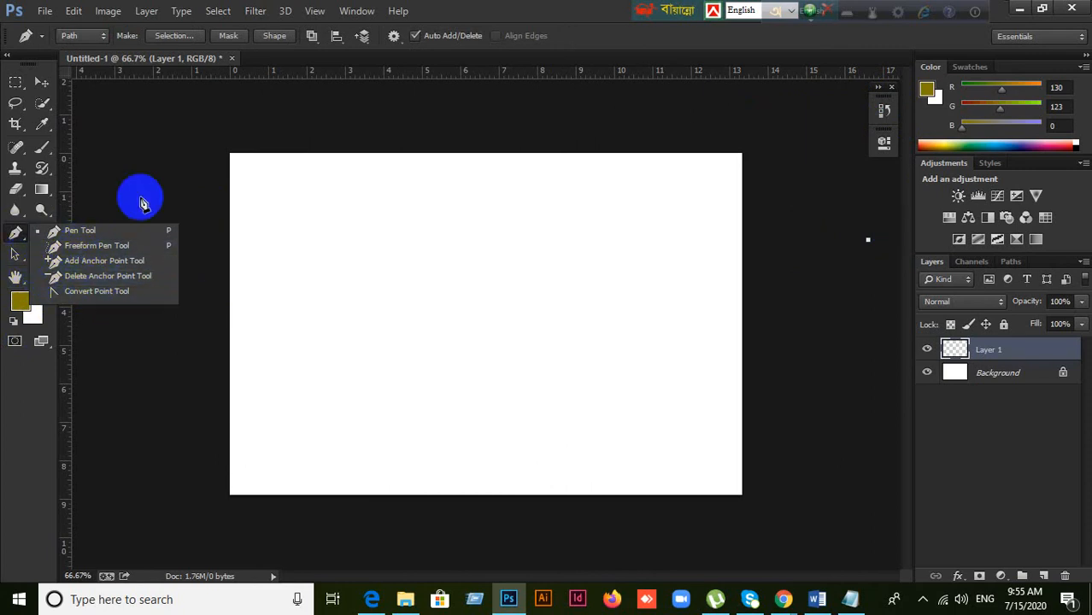
left_click(463, 25)
left_click(41, 255)
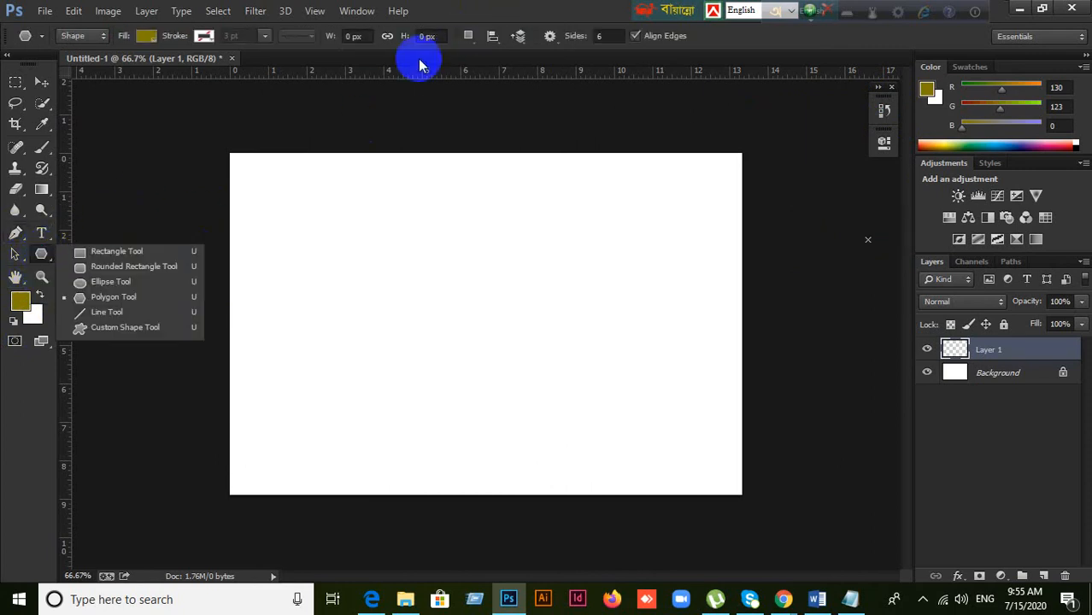
left_click(446, 7)
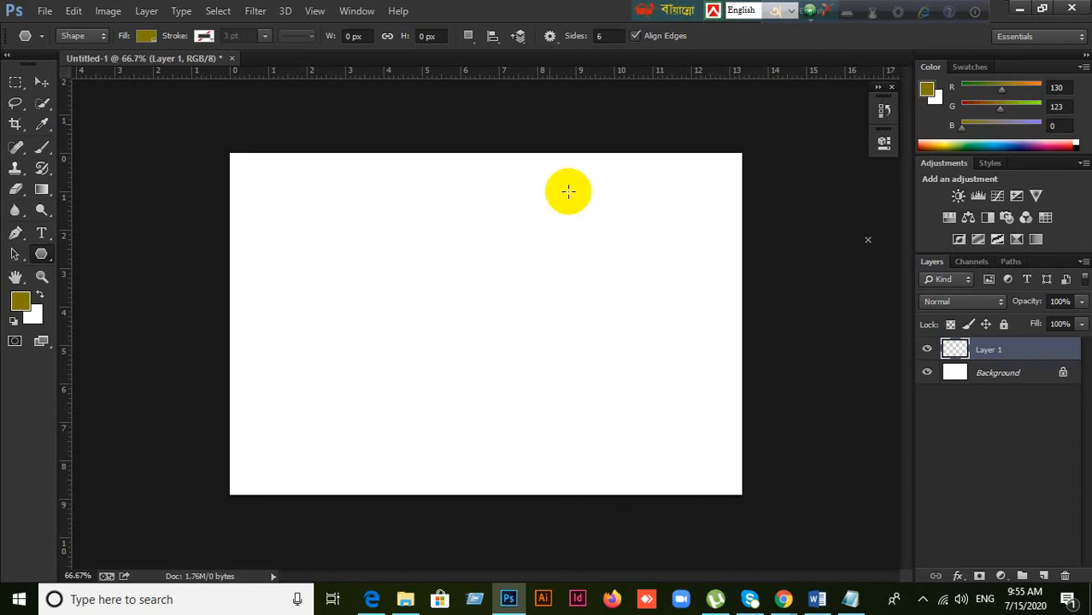
Step: Close the untitled document without saving its changes
left_click(233, 59)
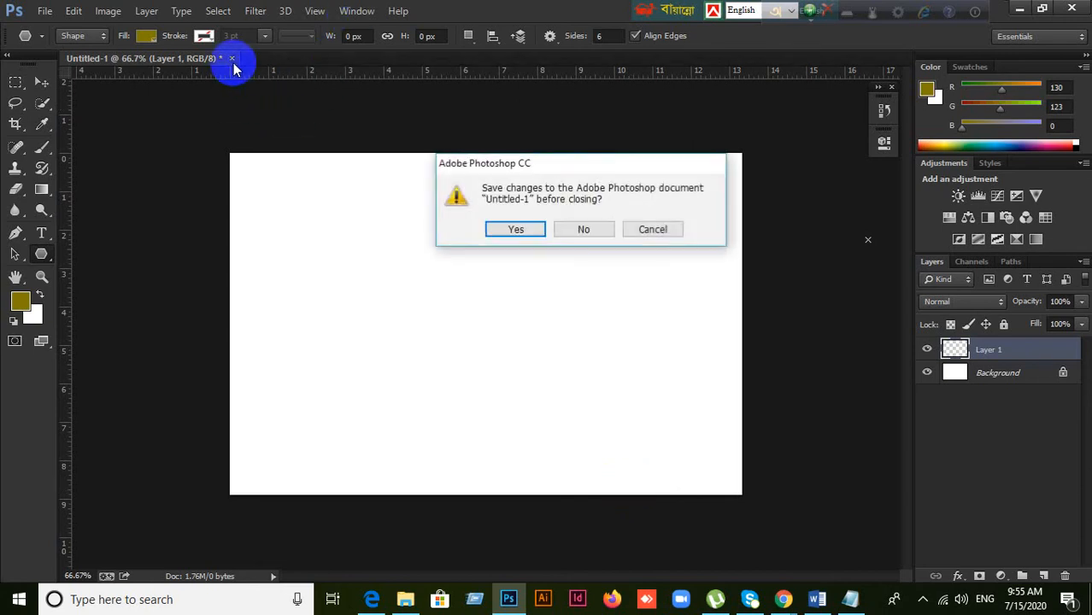
left_click(584, 231)
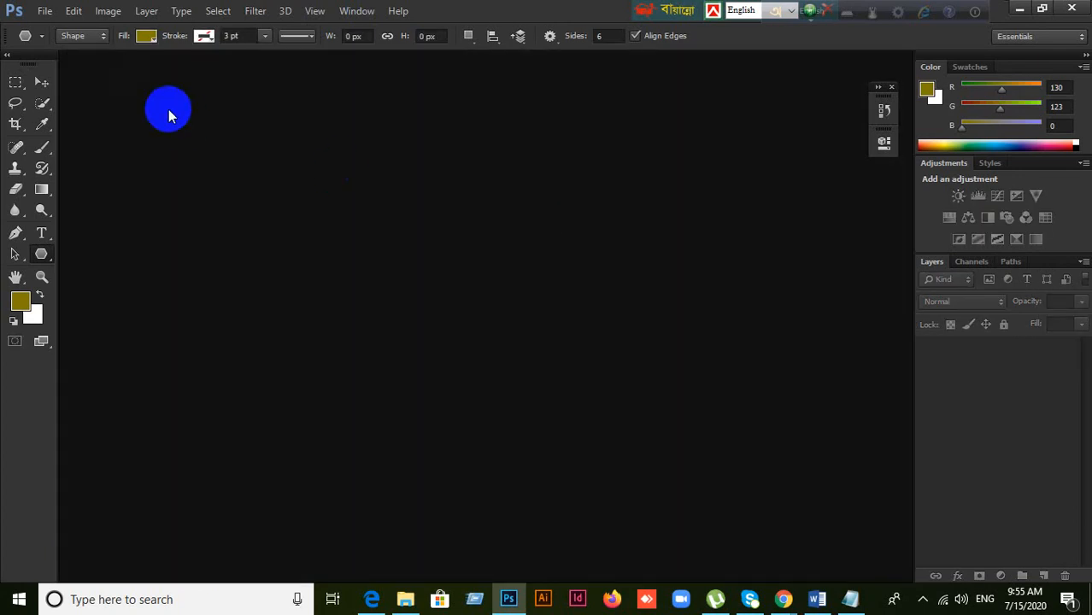
left_click(45, 10)
left_click(51, 29)
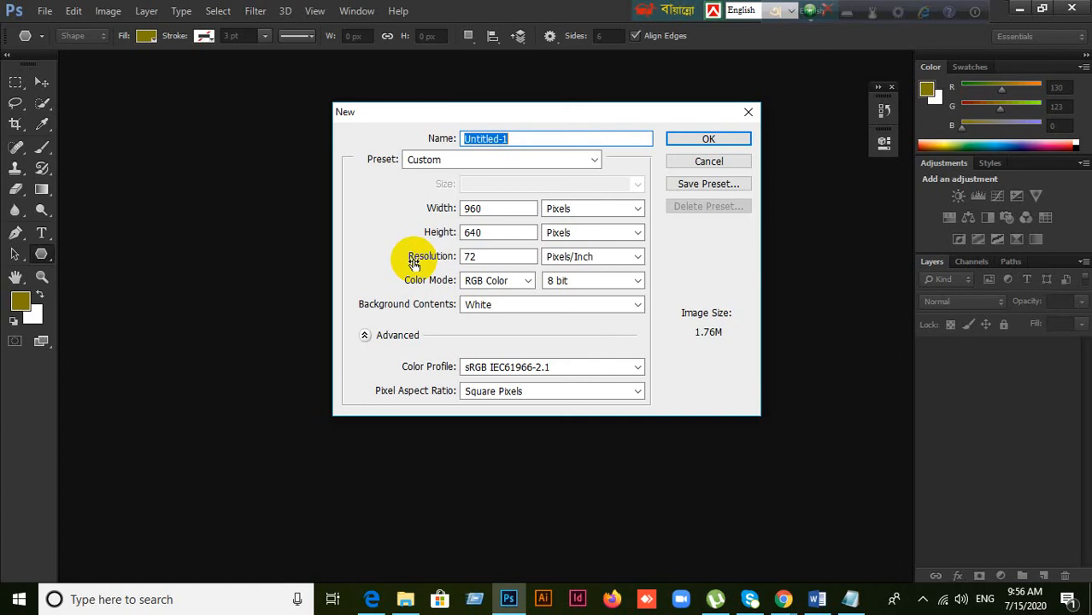
left_click(637, 258)
left_click(638, 265)
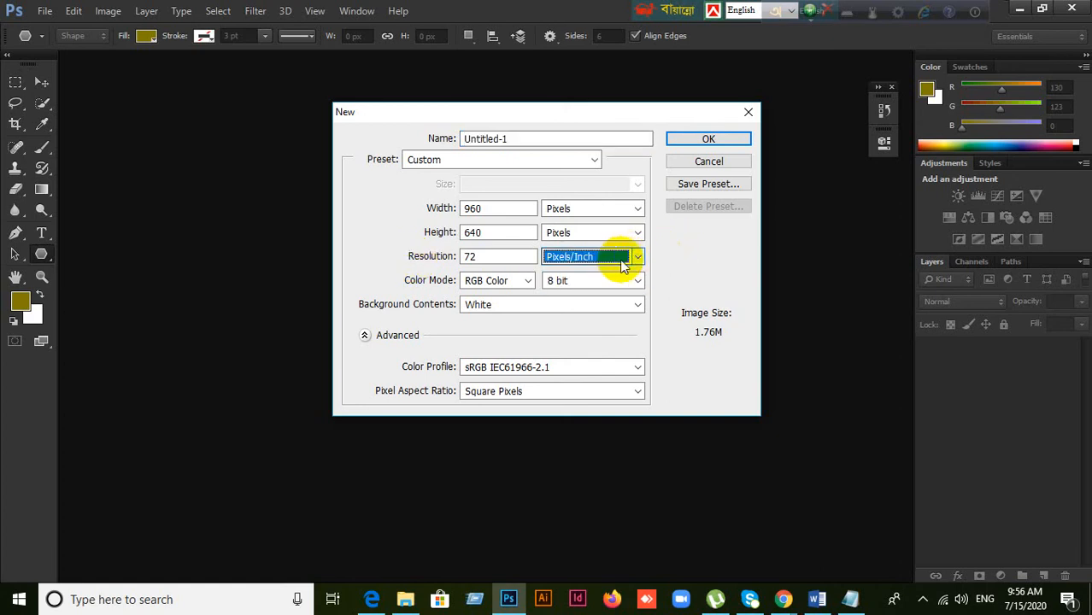
left_click(510, 257)
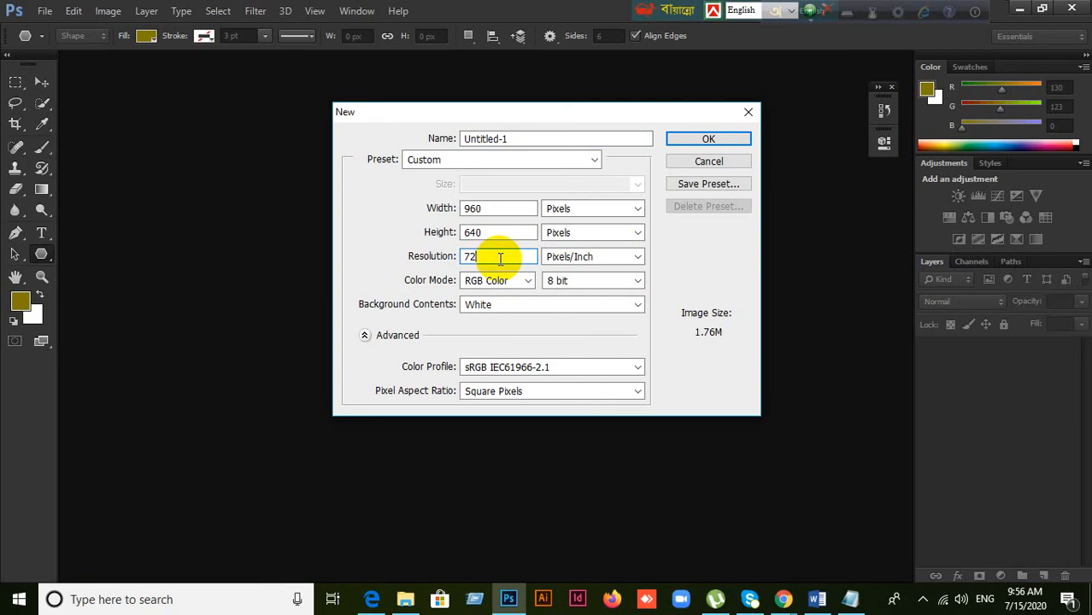
key("BackSpace")
key("BackSpace")
type("300")
left_click(527, 282)
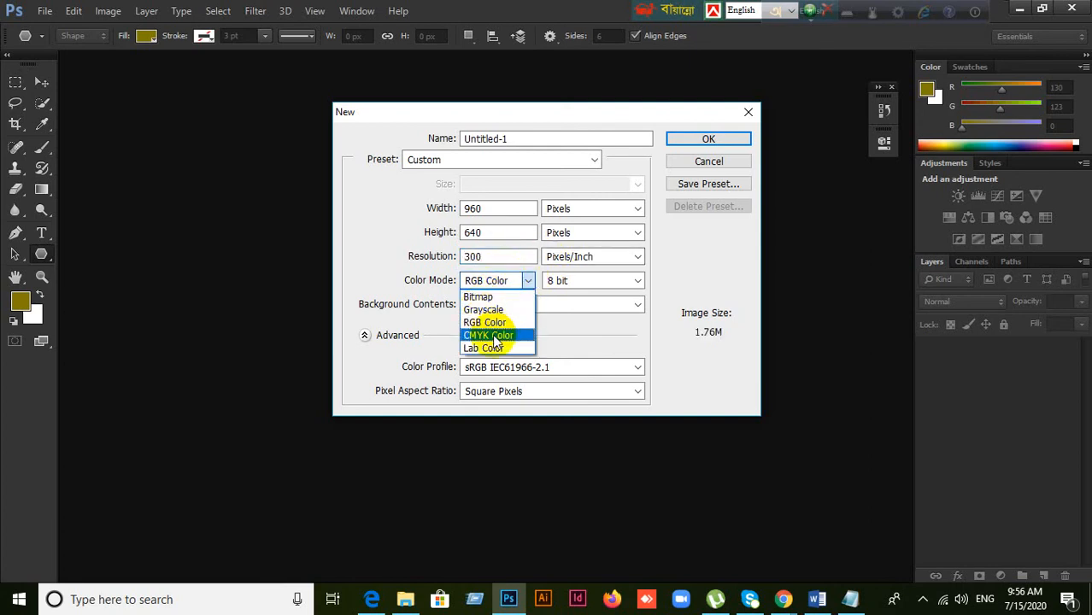
left_click(497, 340)
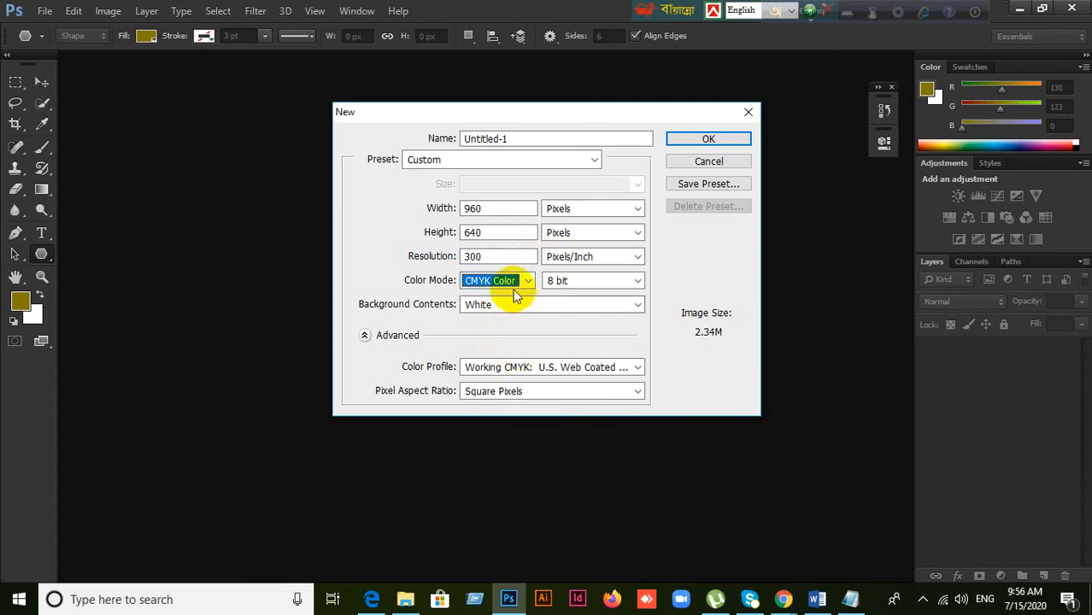
left_click_drag(500, 256, 465, 258)
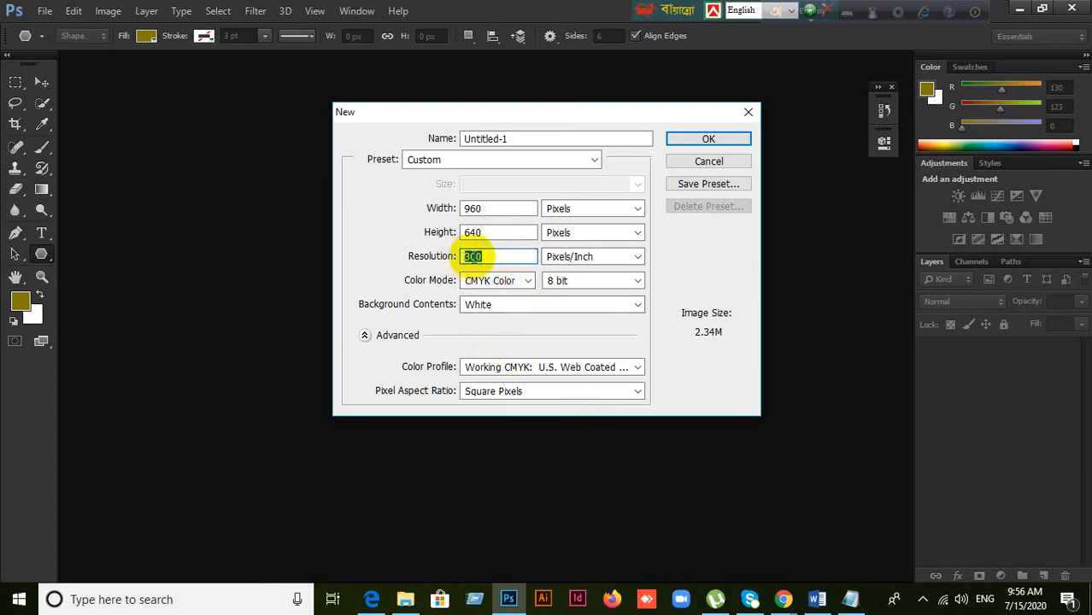
left_click(489, 257)
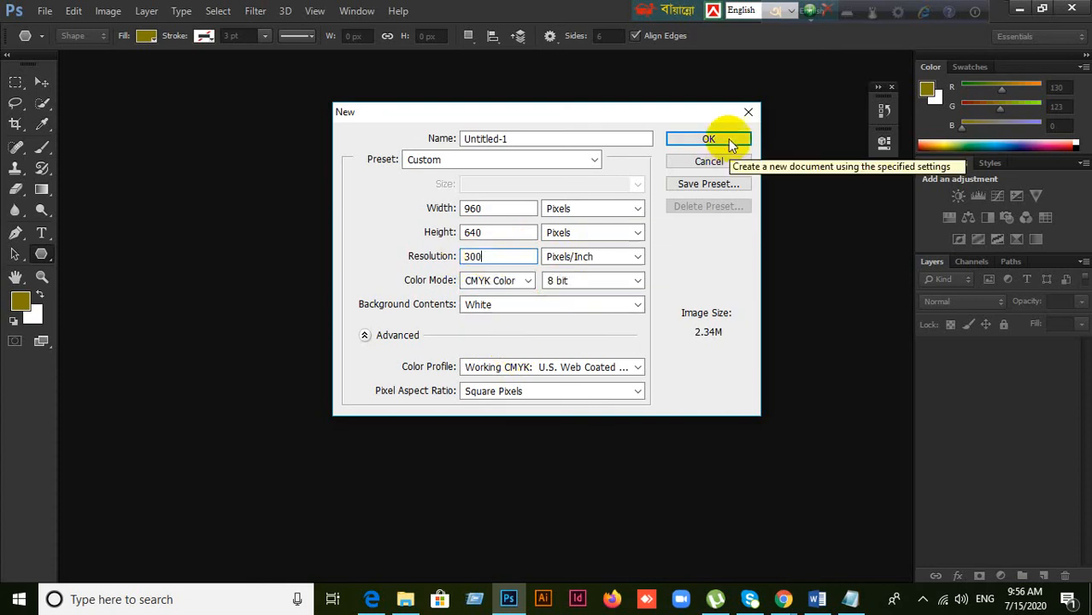
left_click(702, 162)
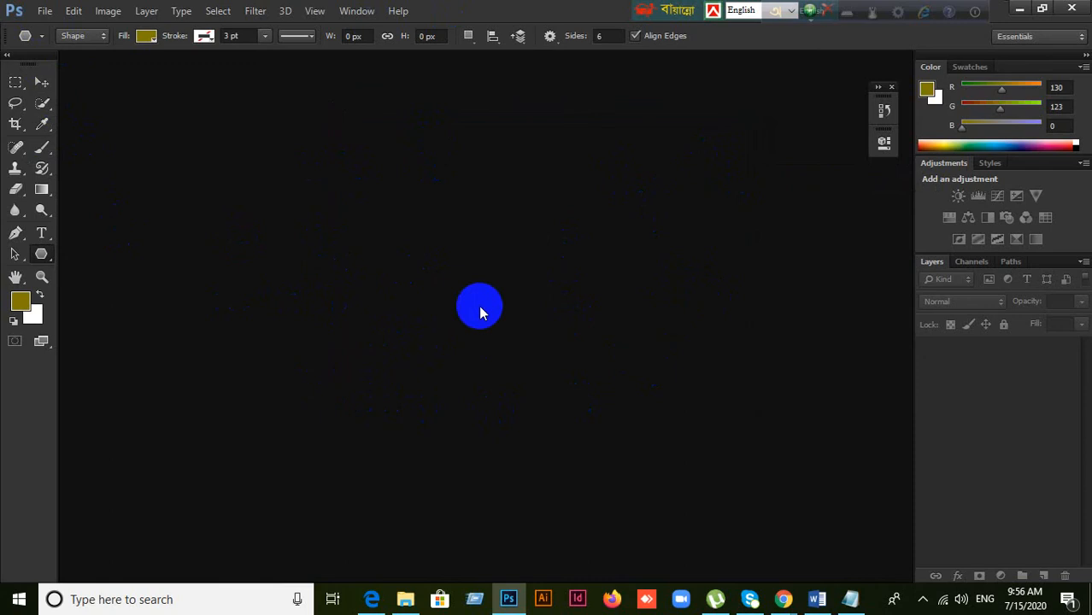
Step: Start a new document with the Custom preset and set its width and height to 1200 pixels each
left_click(43, 11)
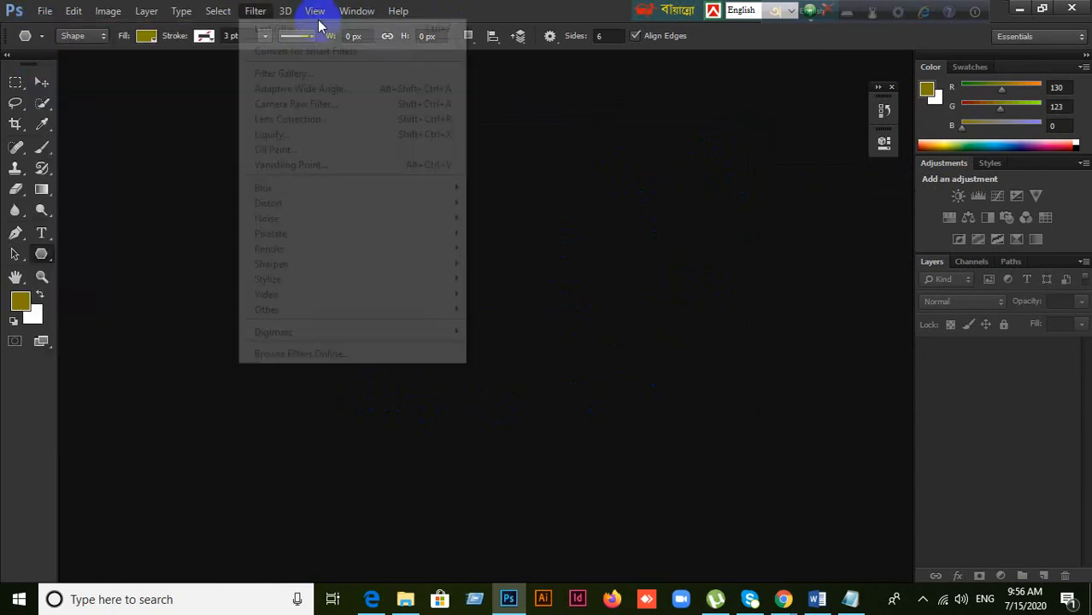
left_click(48, 32)
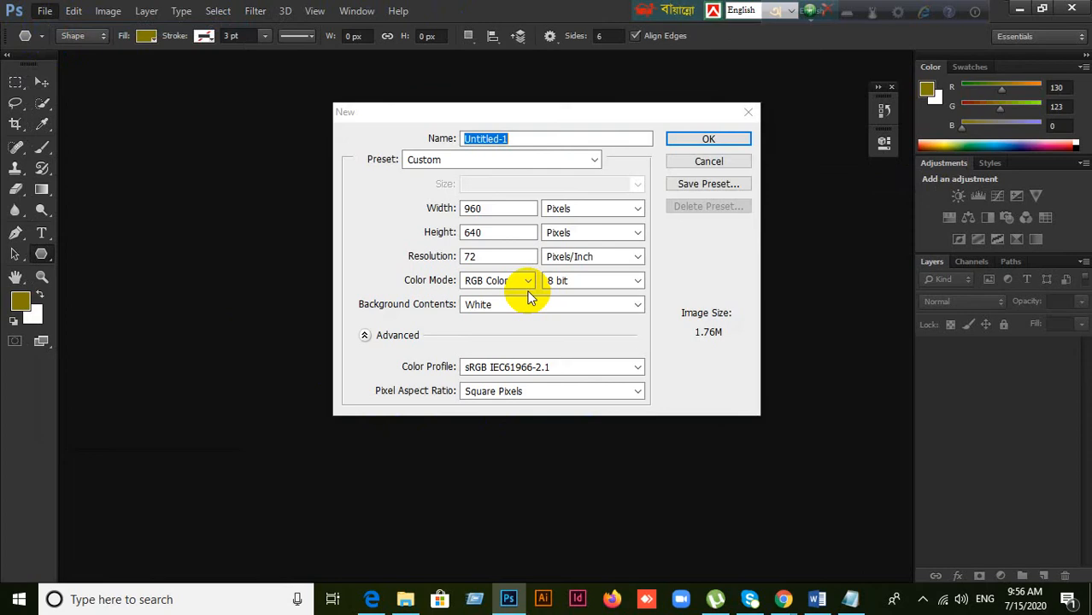
left_click(483, 139)
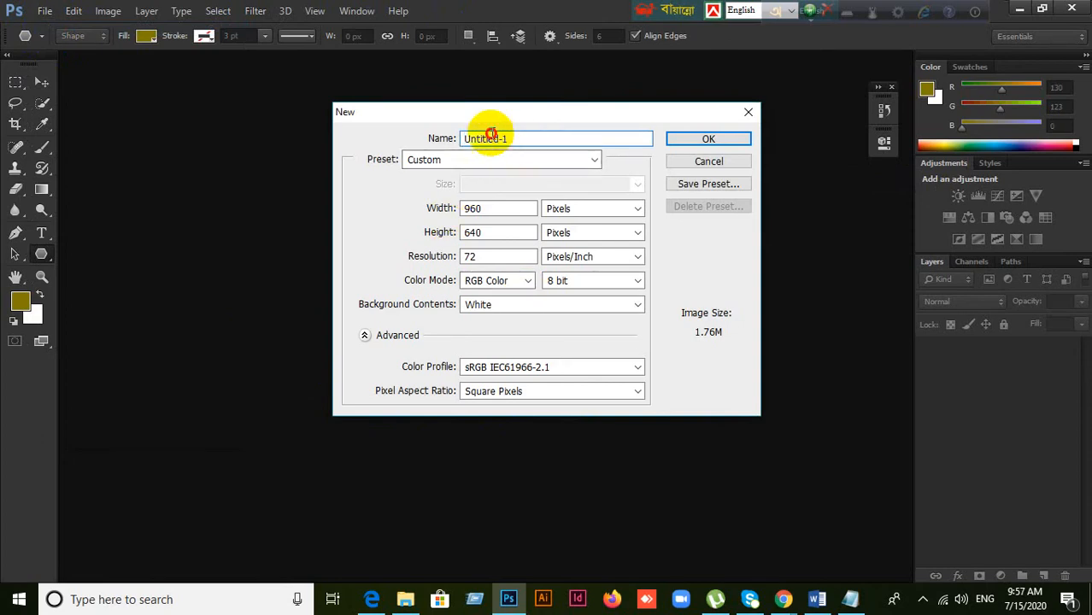
left_click_drag(483, 138, 444, 140)
left_click(586, 165)
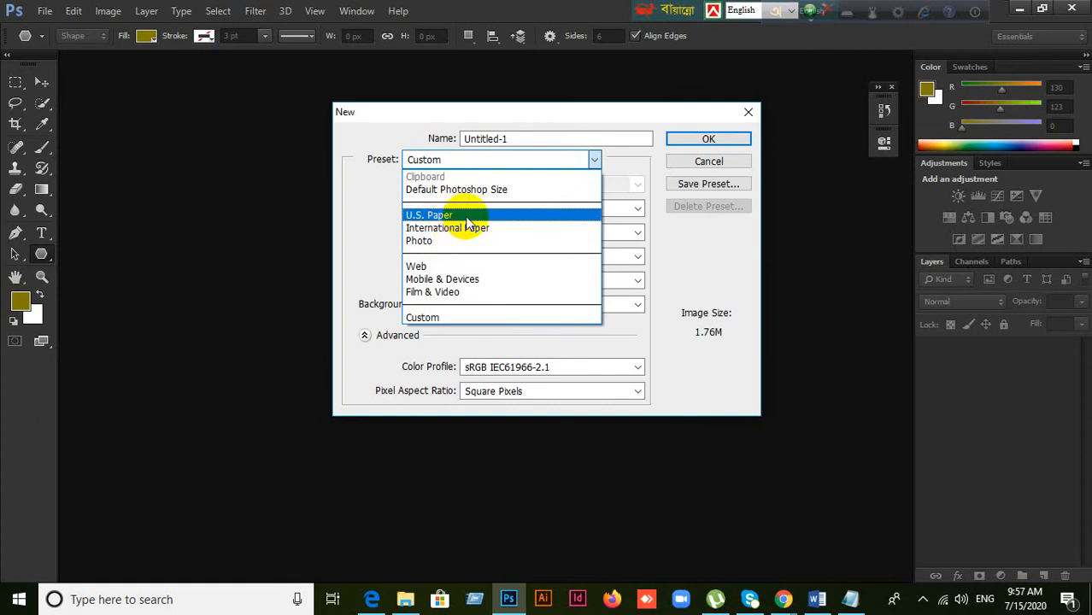
left_click(429, 314)
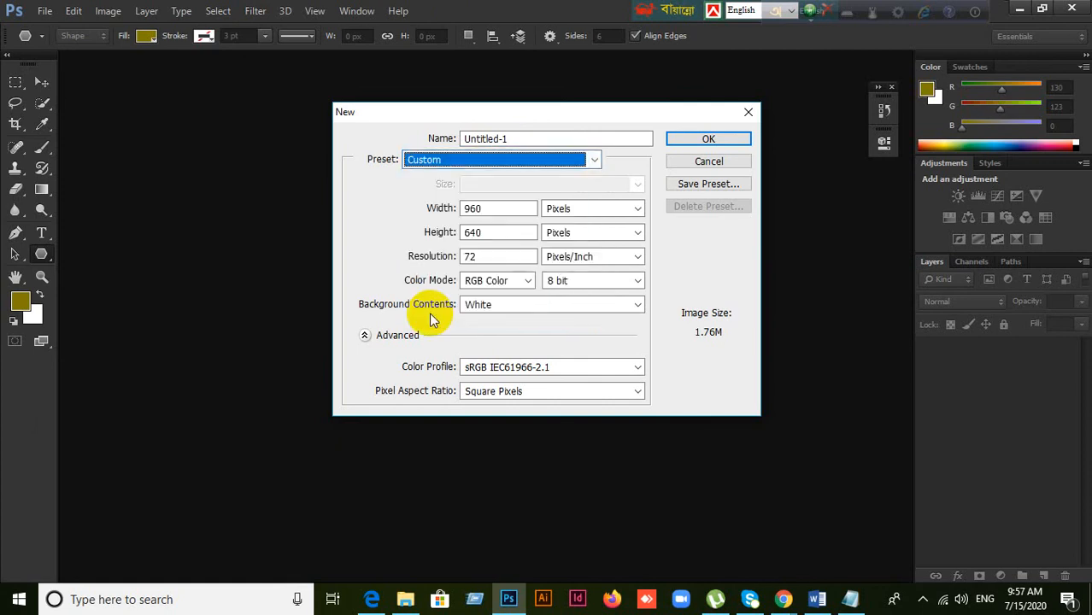
left_click(435, 210)
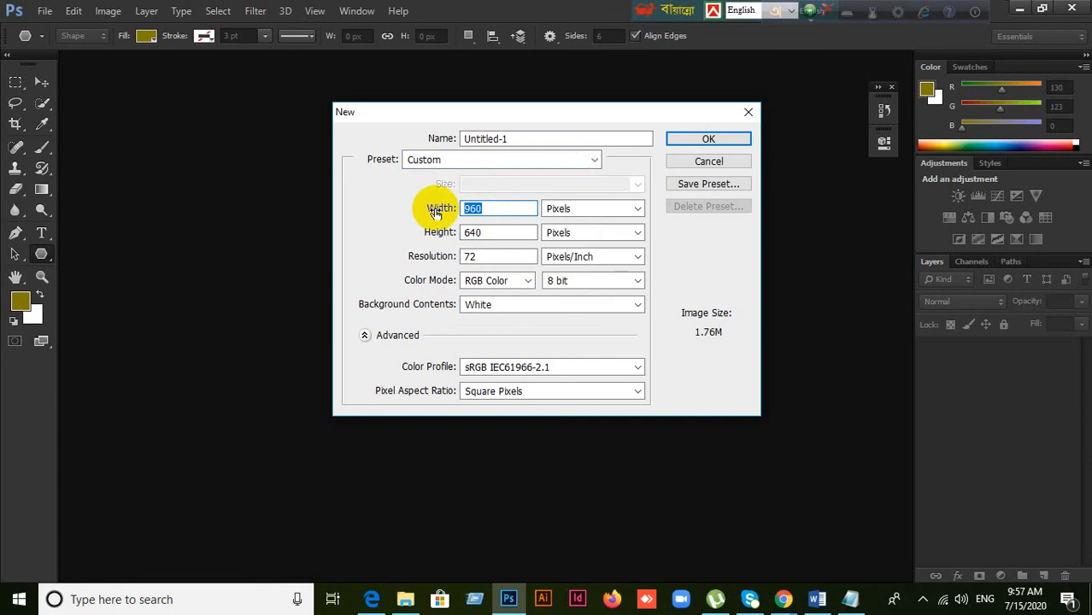
type("1200")
left_click(434, 234)
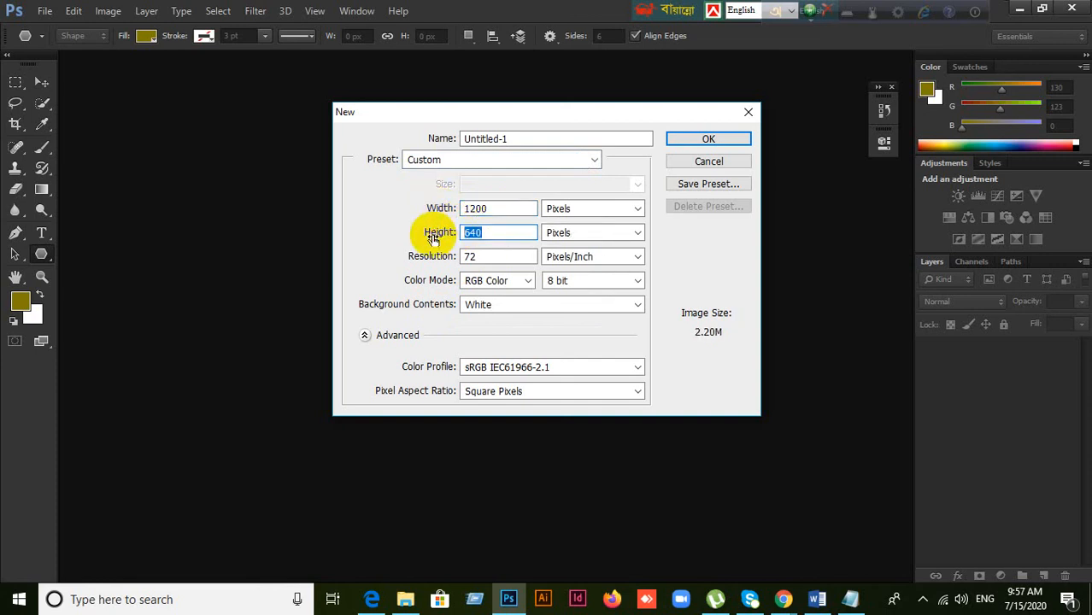
type("1200")
Step: Keep the new document's color mode at RGB Color and set its resolution to 300 pixels/inch
left_click(511, 282)
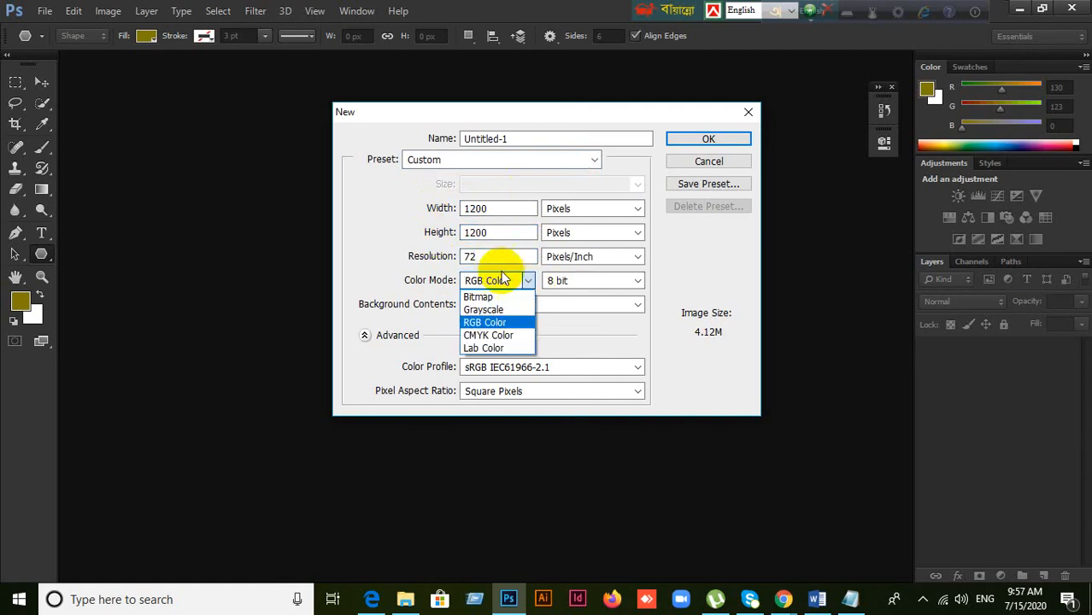
left_click(495, 259)
left_click(495, 257)
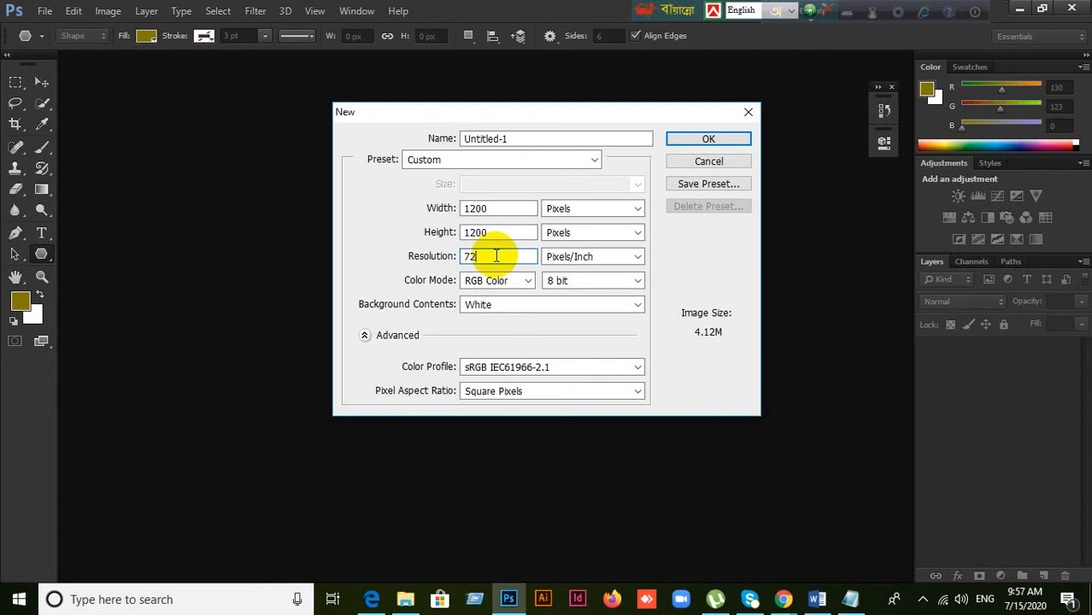
left_click_drag(496, 256, 463, 256)
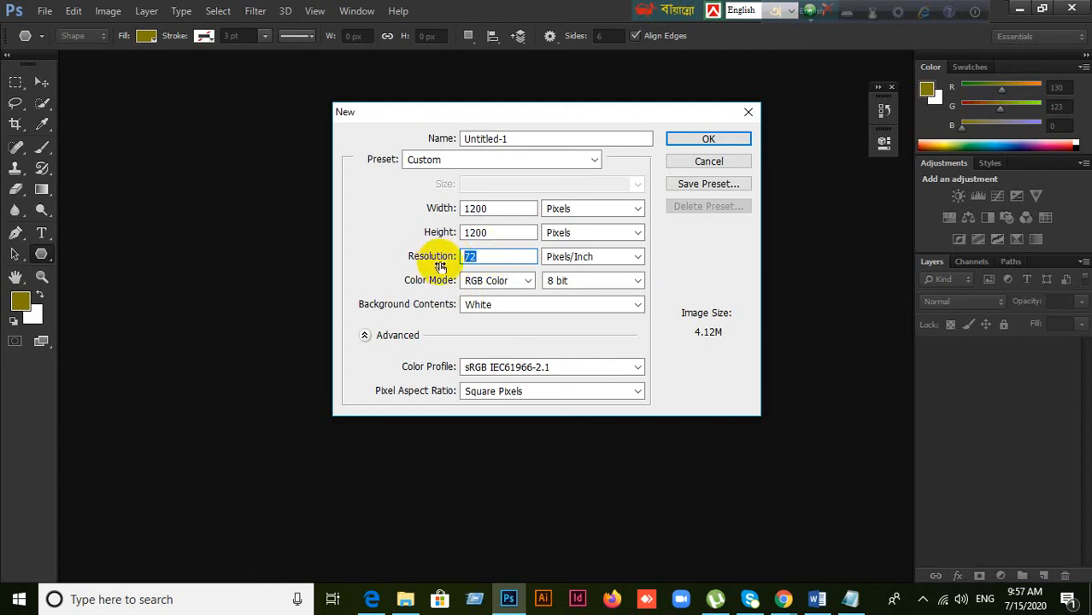
left_click(528, 280)
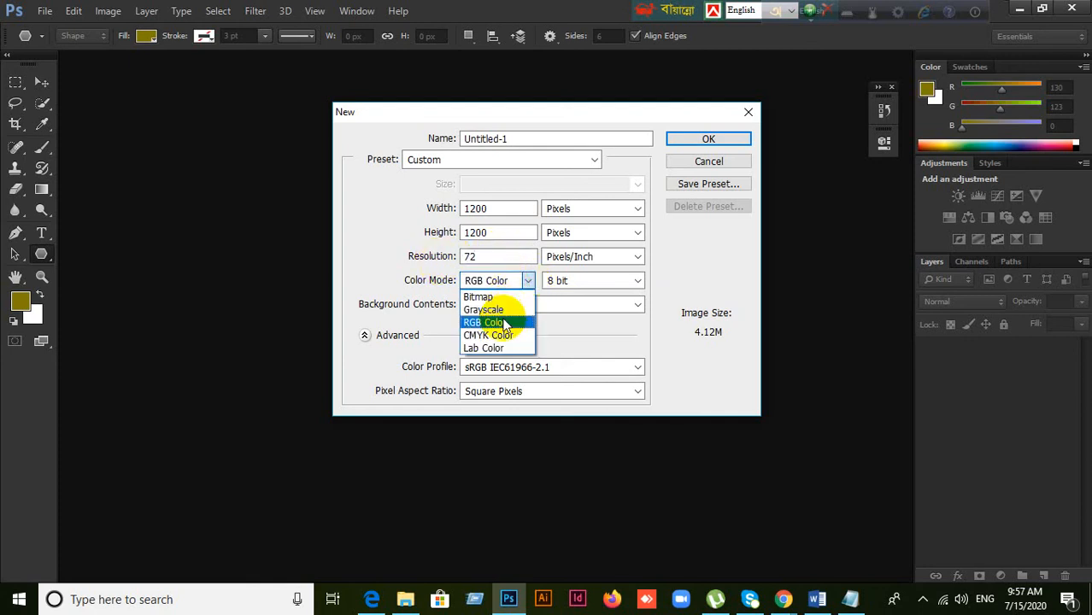
left_click(503, 323)
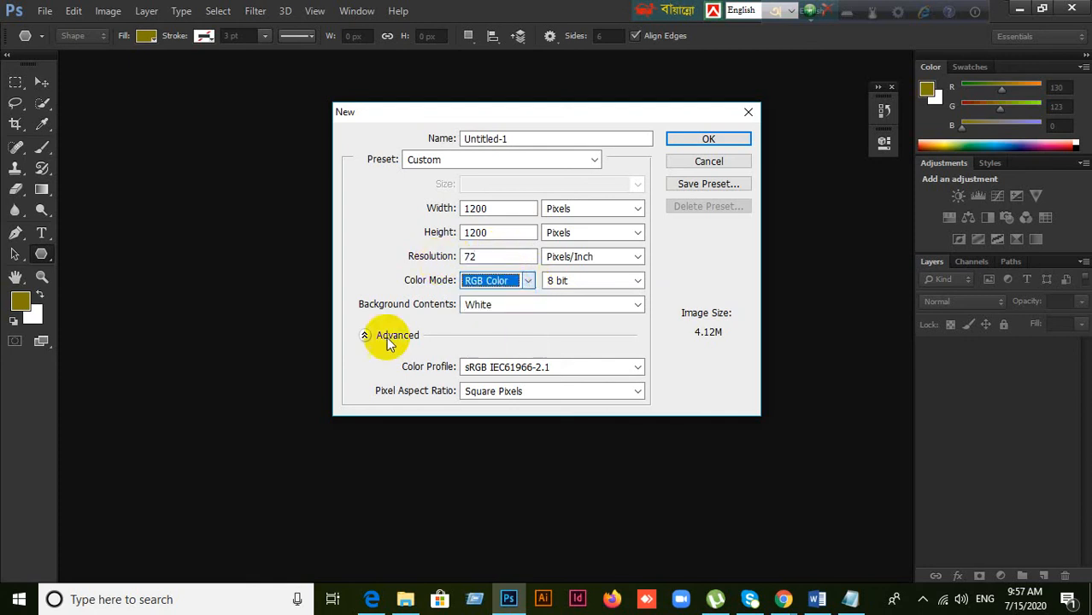
left_click(501, 257)
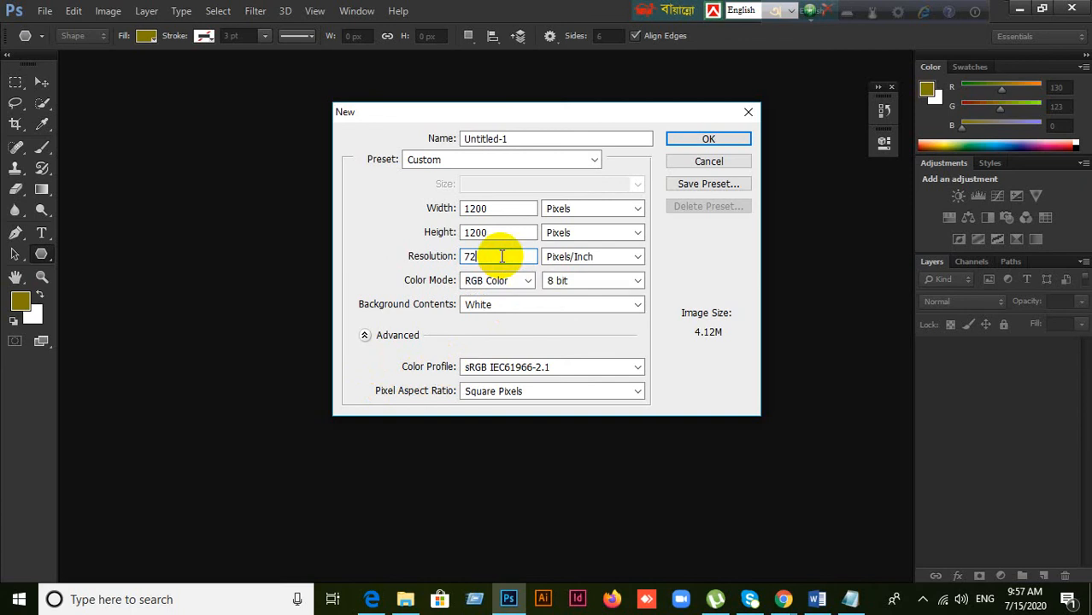
left_click_drag(501, 256, 440, 257)
type("300")
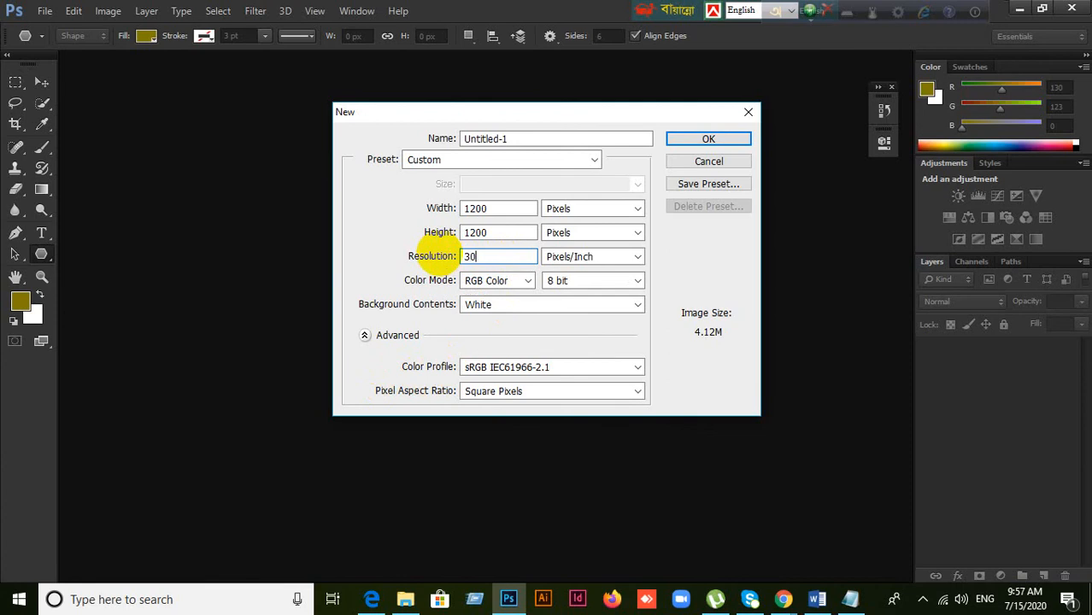
Step: Try CMYK Color as the new document's color mode and check the bit depths available for it
left_click(504, 282)
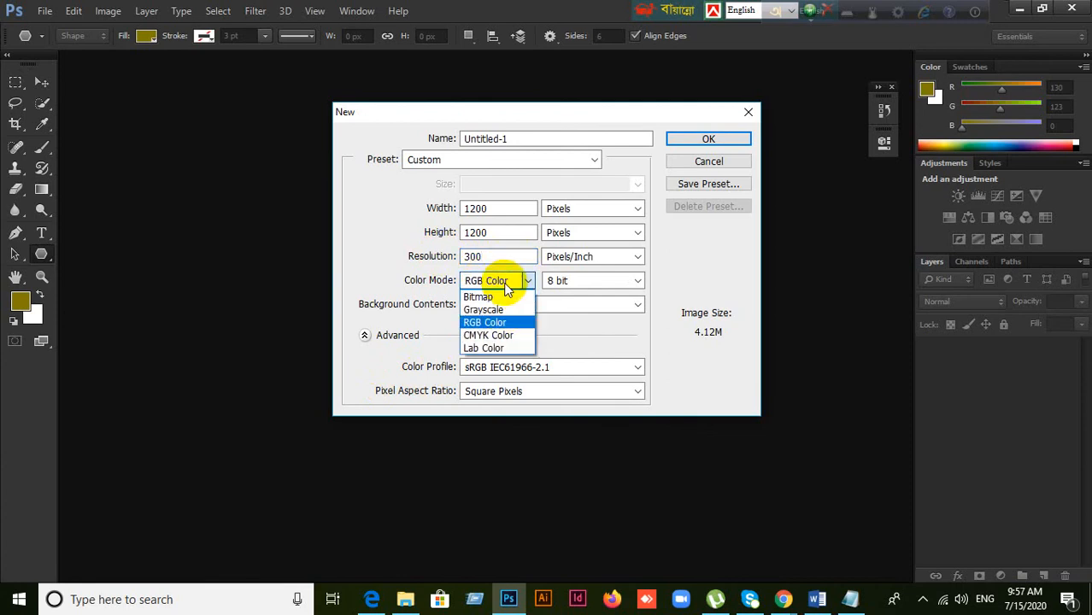
left_click(488, 334)
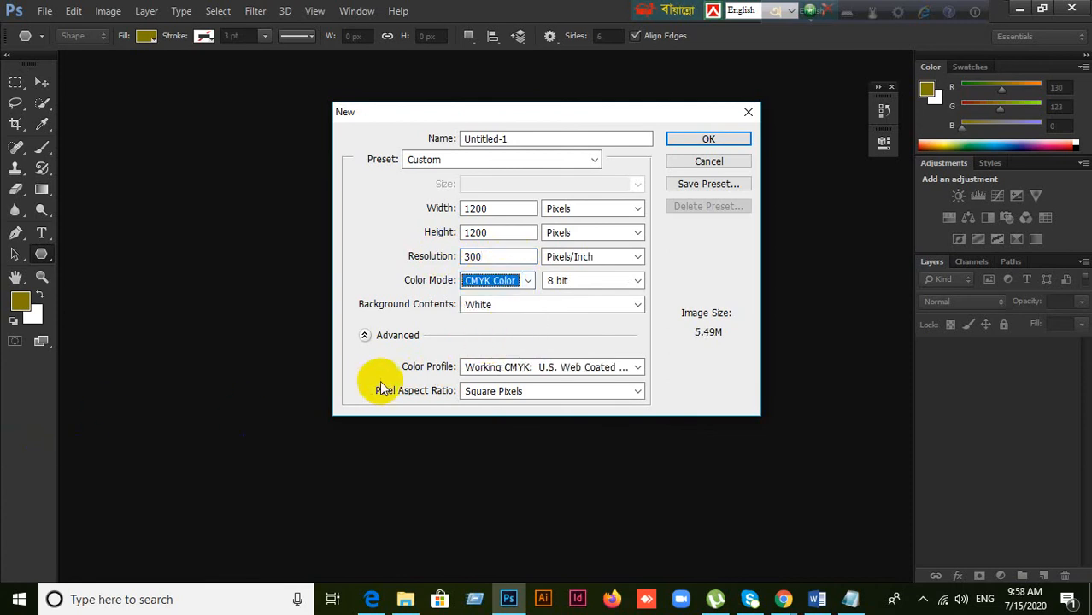
left_click(639, 284)
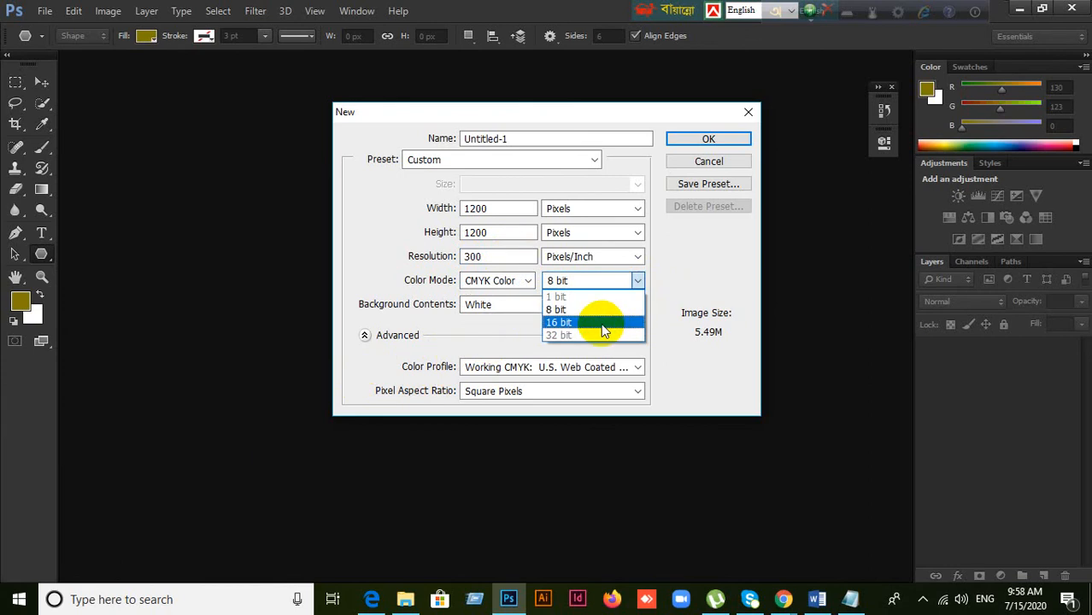
left_click(635, 282)
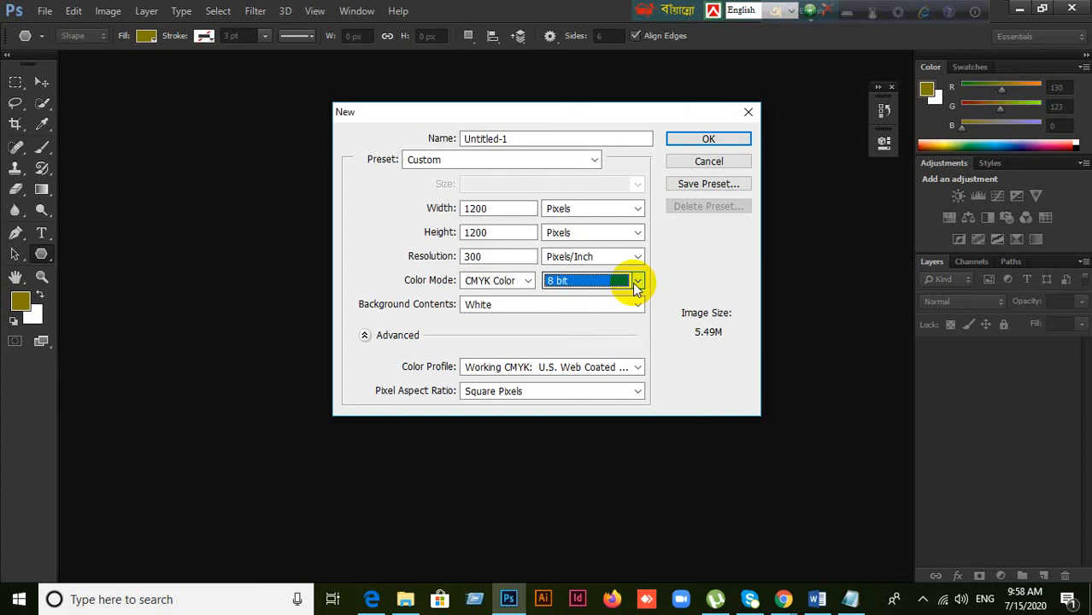
Step: Set the color mode back to RGB Color and check its bit depths, keeping 8 bit
left_click(517, 281)
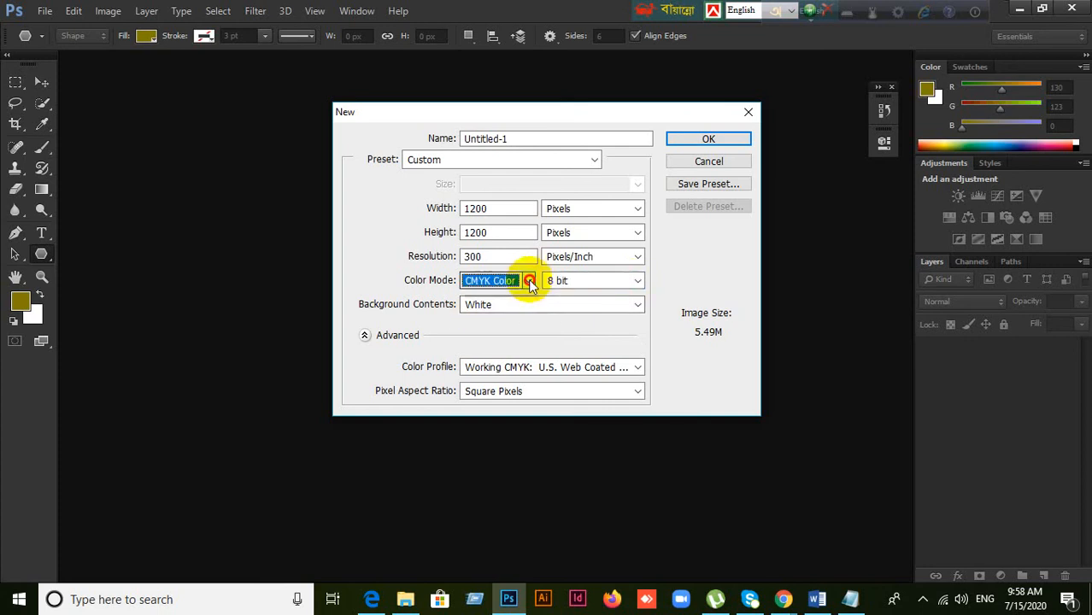
left_click(486, 322)
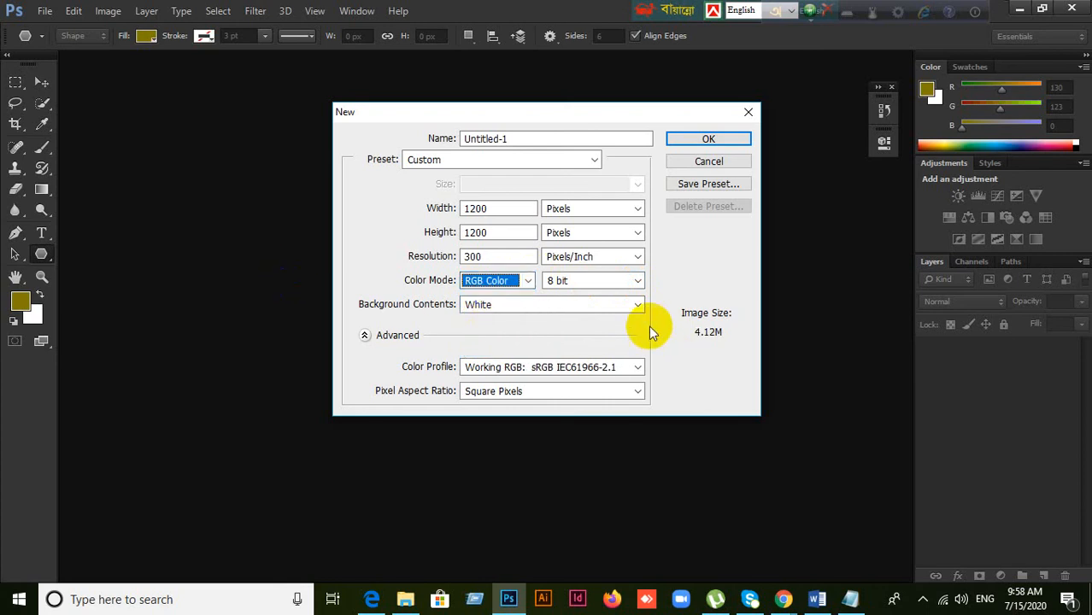
left_click(638, 282)
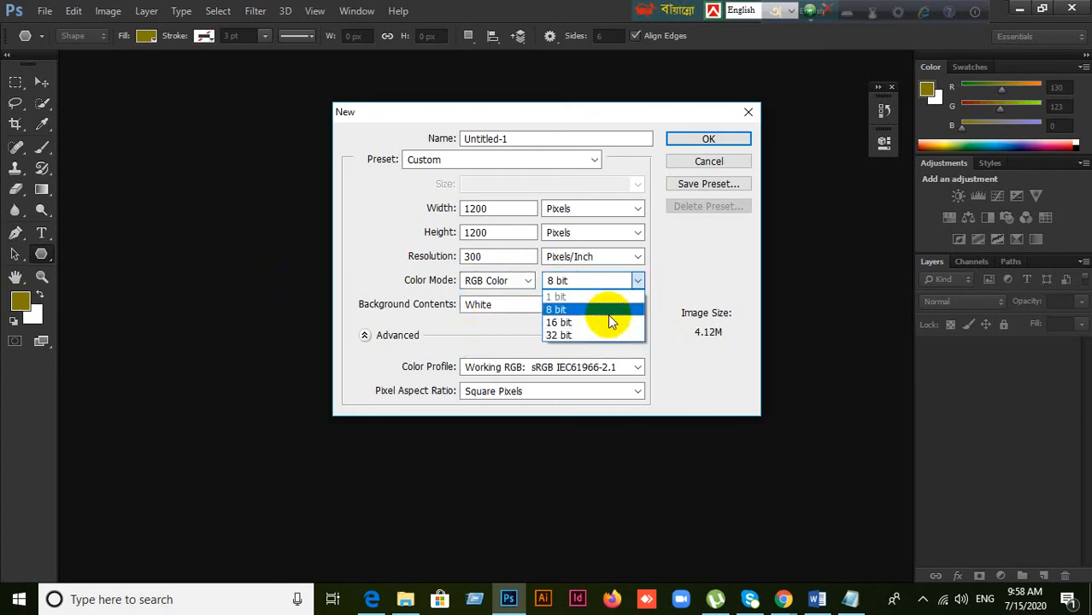
left_click(638, 283)
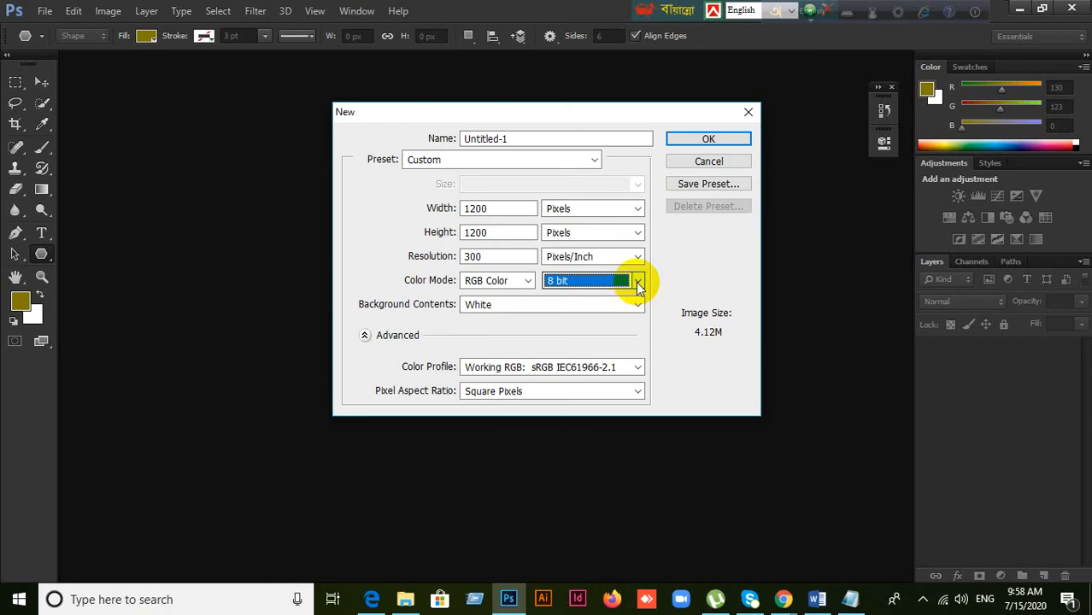
Step: Create the document with White background contents and activate the Move tool
left_click(638, 305)
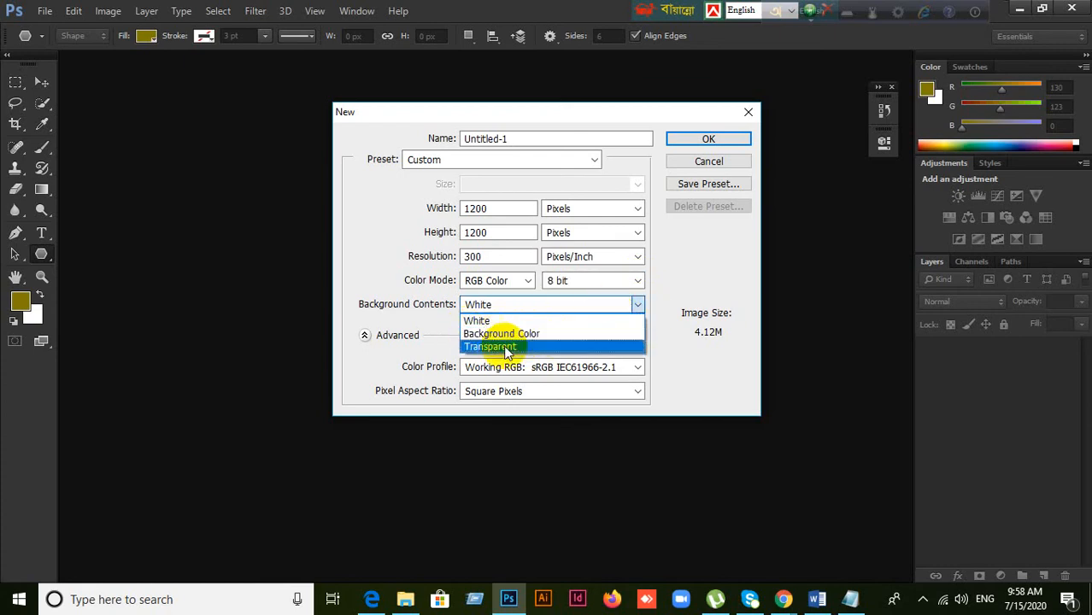
left_click(446, 363)
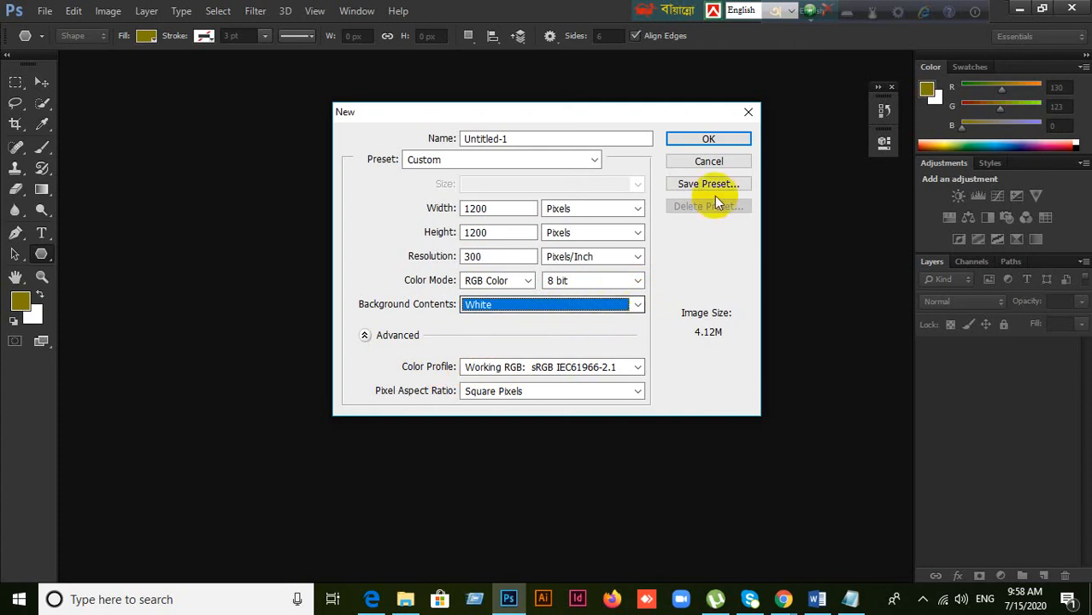
left_click(716, 142)
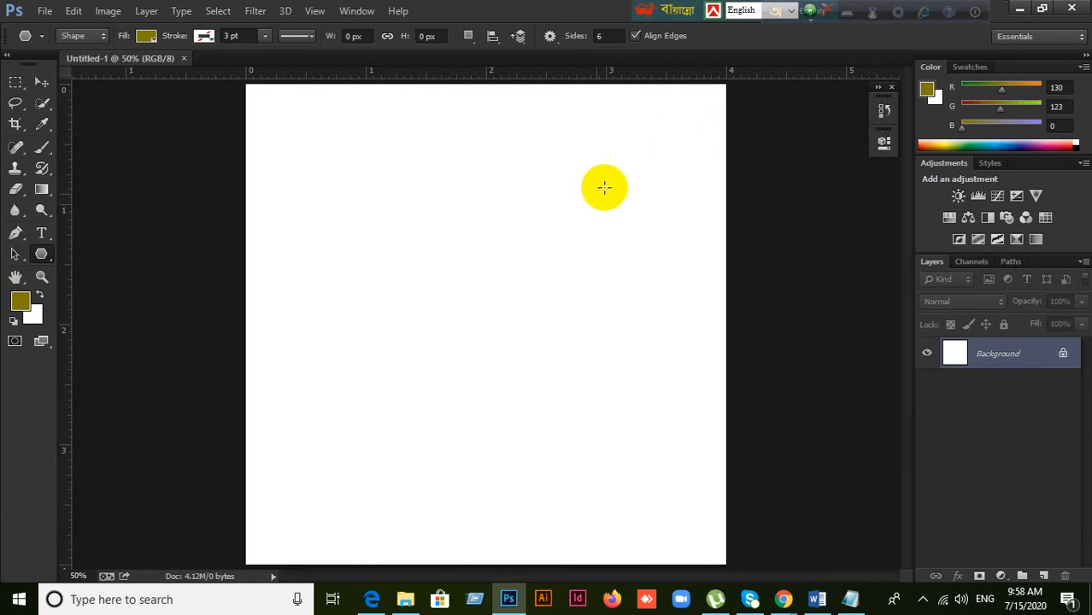
scroll(611, 249, "down", 1)
key("alt")
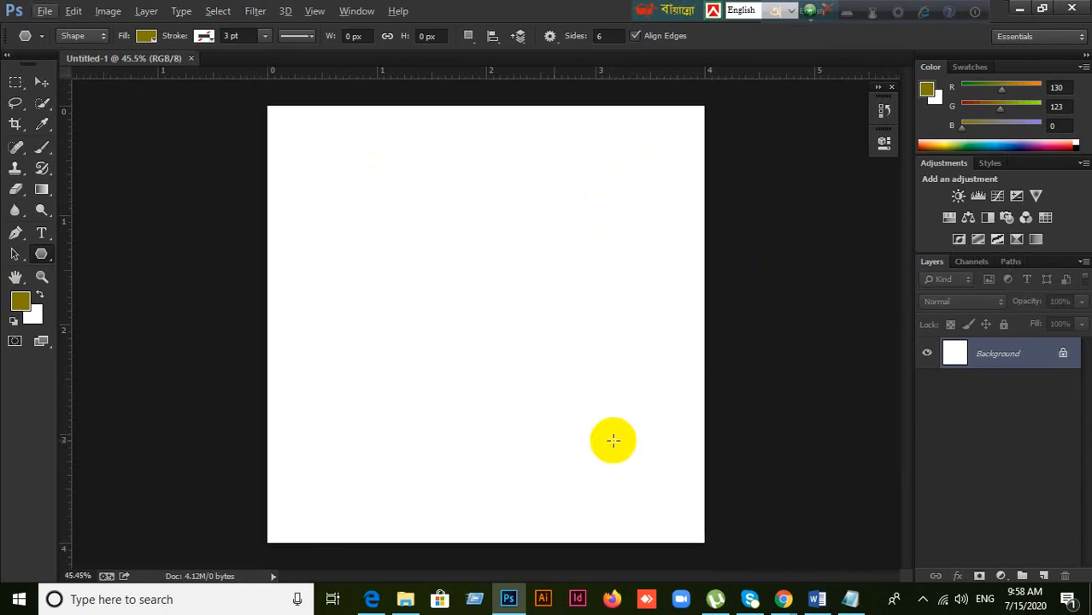
left_click(39, 83)
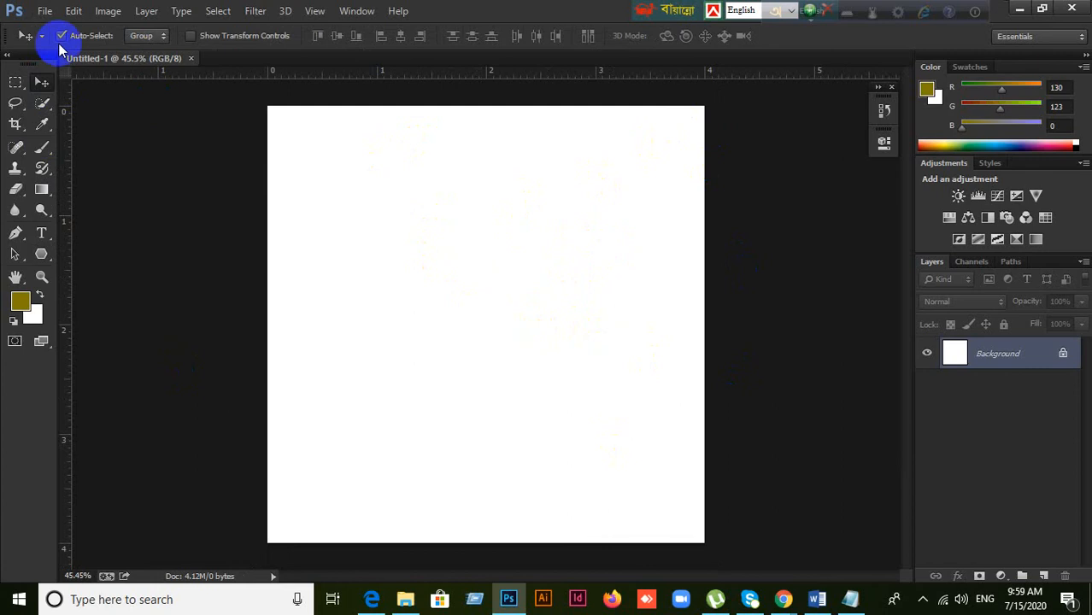
Step: Review the color modes offered for another new document, and cancel without creating it
left_click(43, 12)
left_click(46, 30)
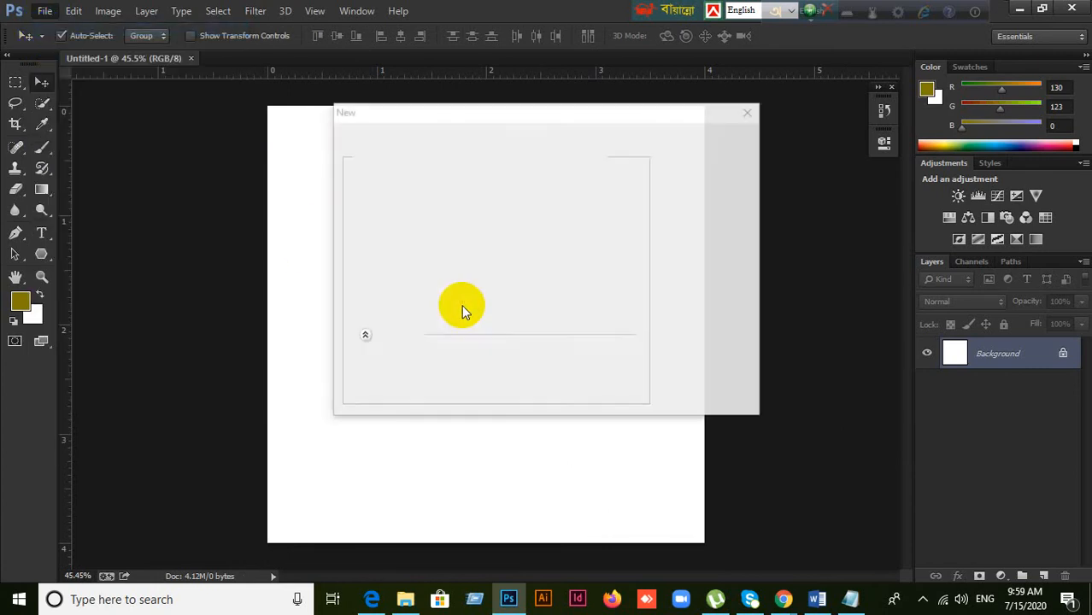
left_click(524, 281)
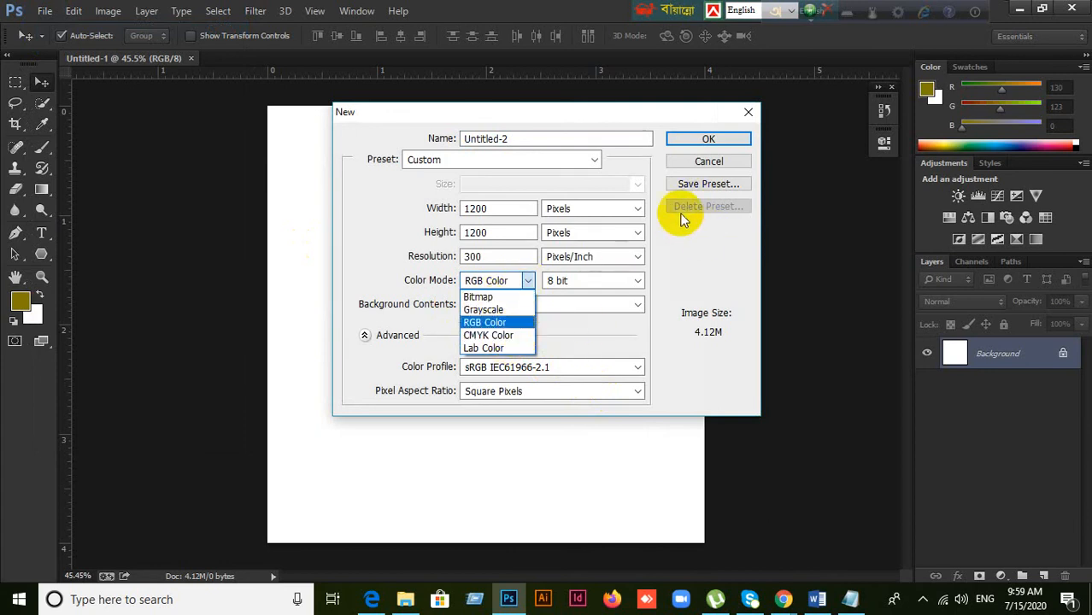
left_click(707, 166)
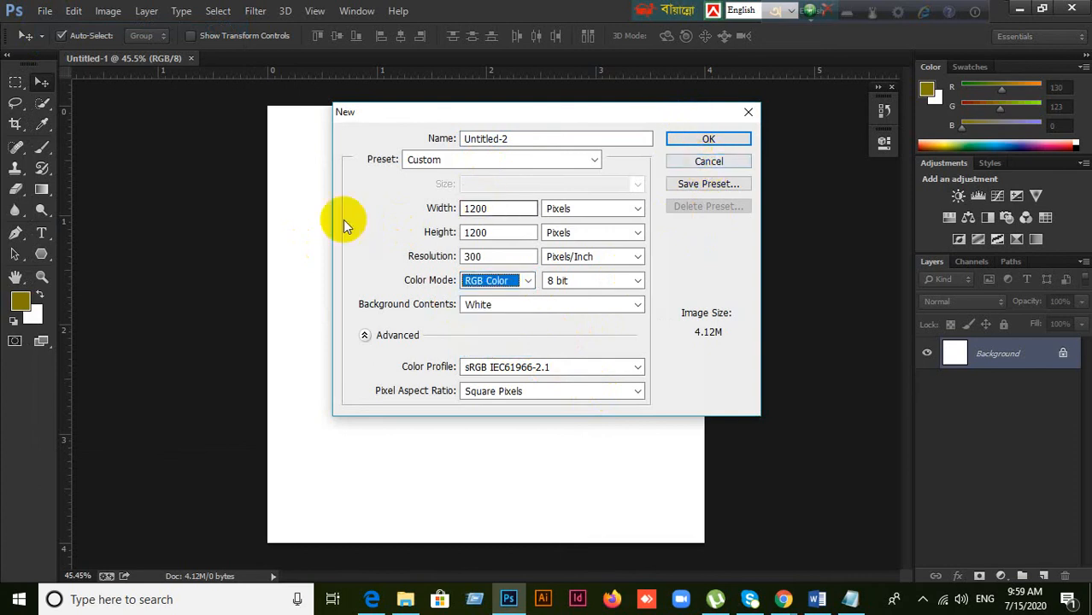
left_click(708, 162)
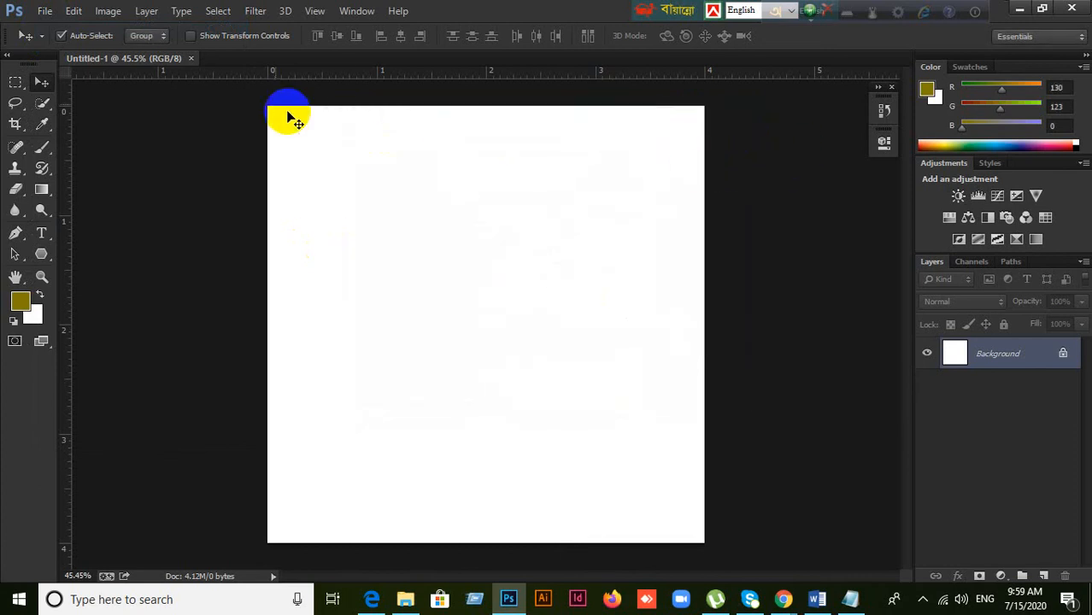
Step: Review the image modes of the open document and convert it to CMYK Color
left_click(111, 12)
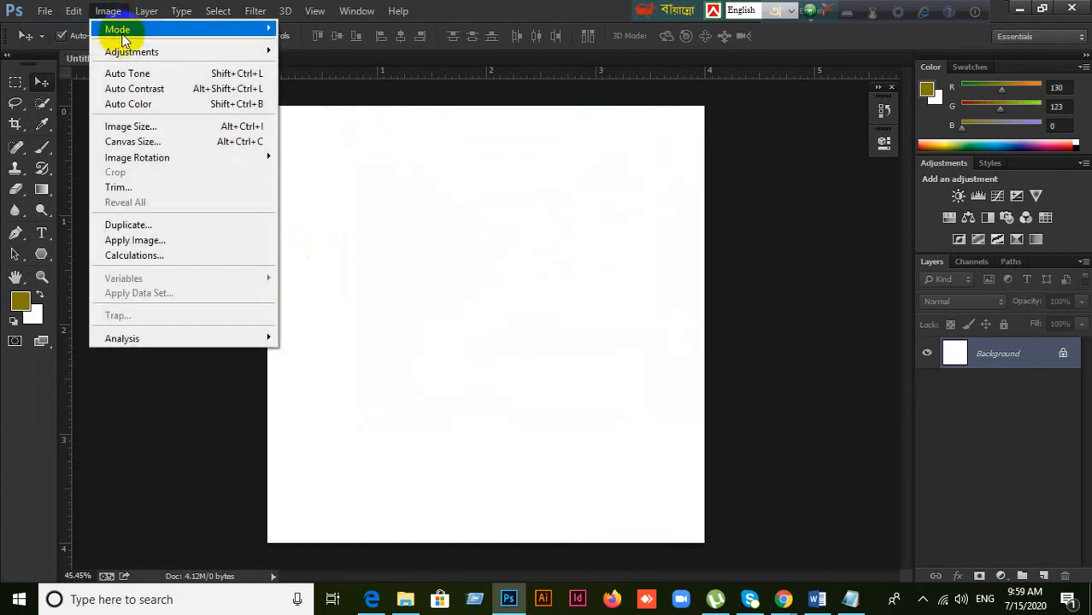
mouse_move(118, 29)
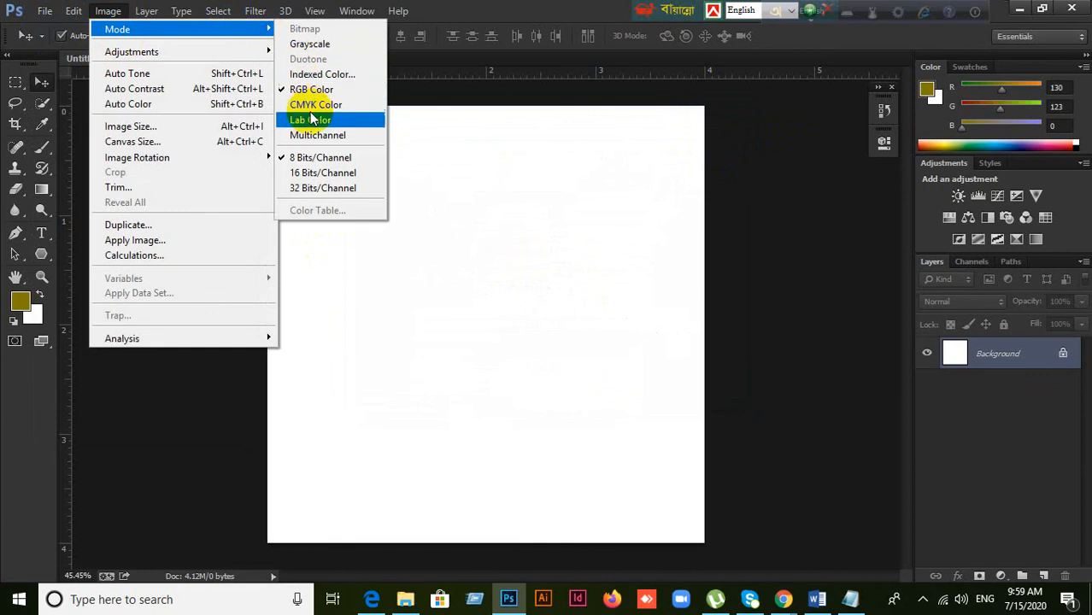
left_click(517, 10)
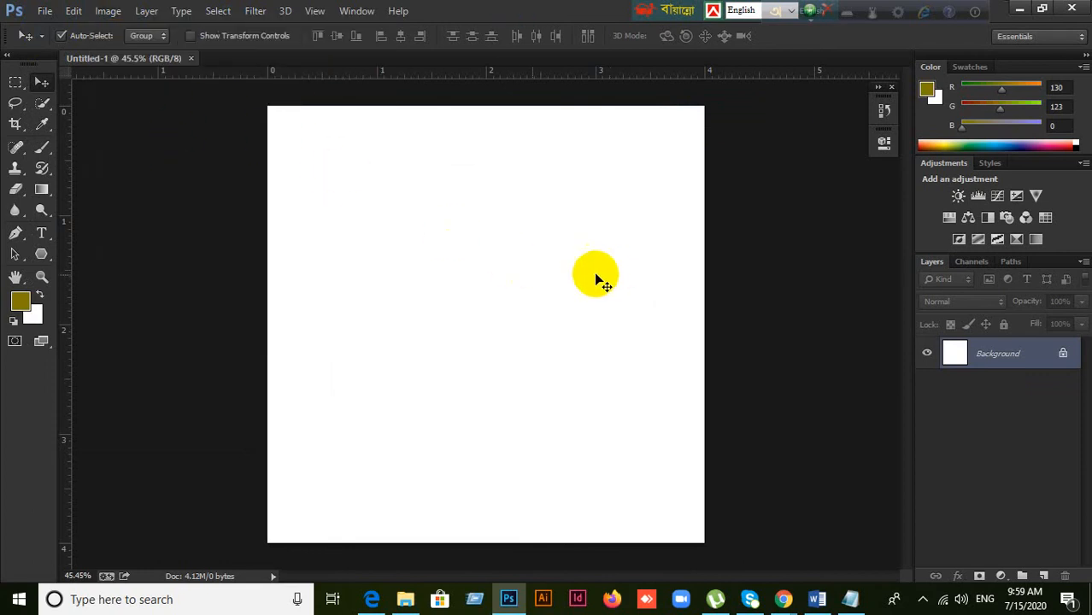
left_click(108, 10)
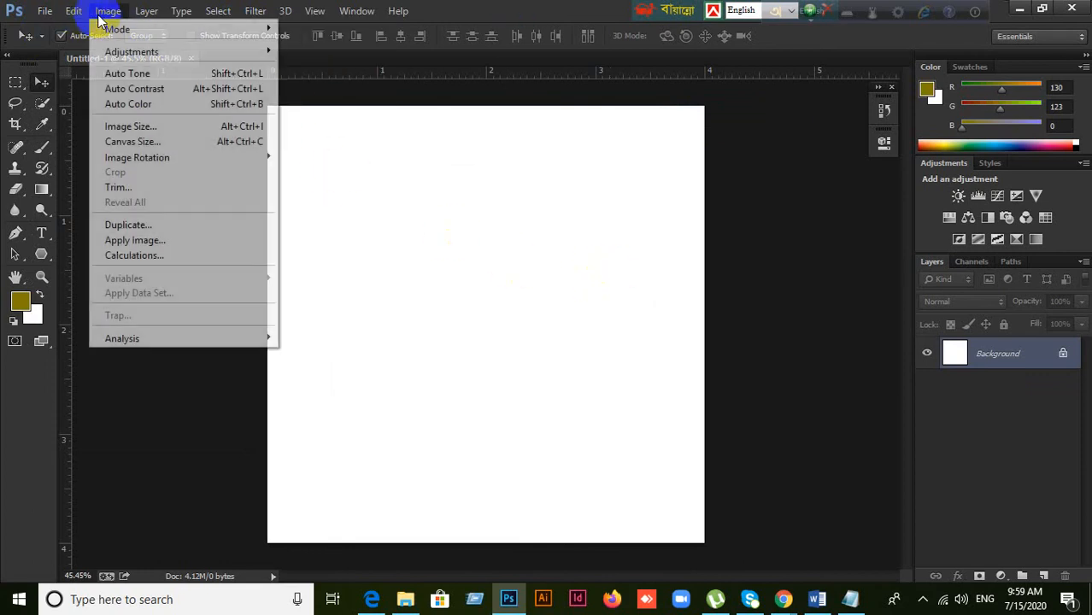
mouse_move(191, 32)
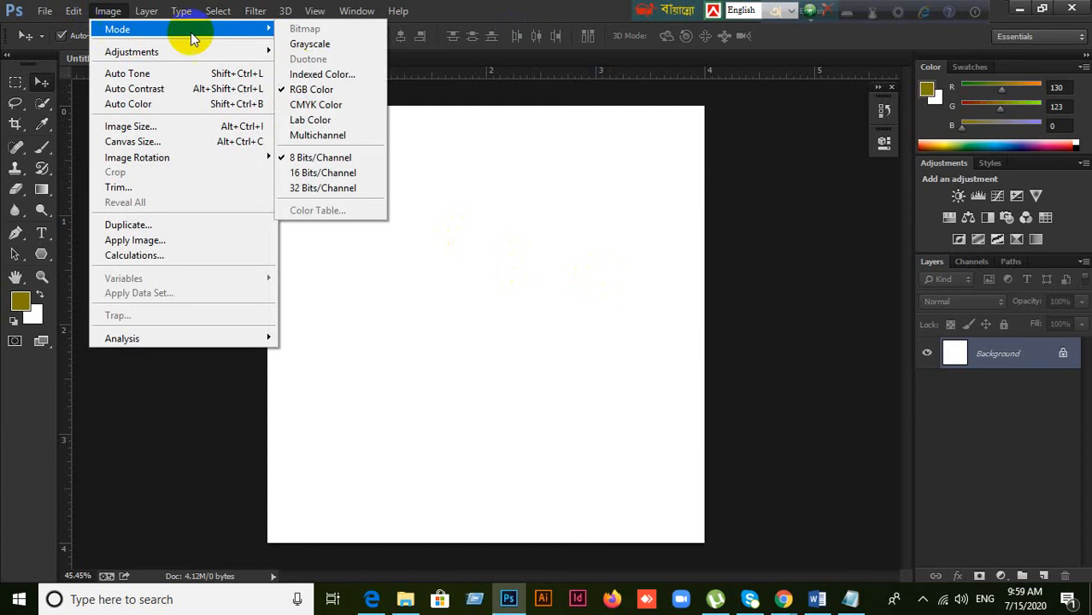
left_click(317, 106)
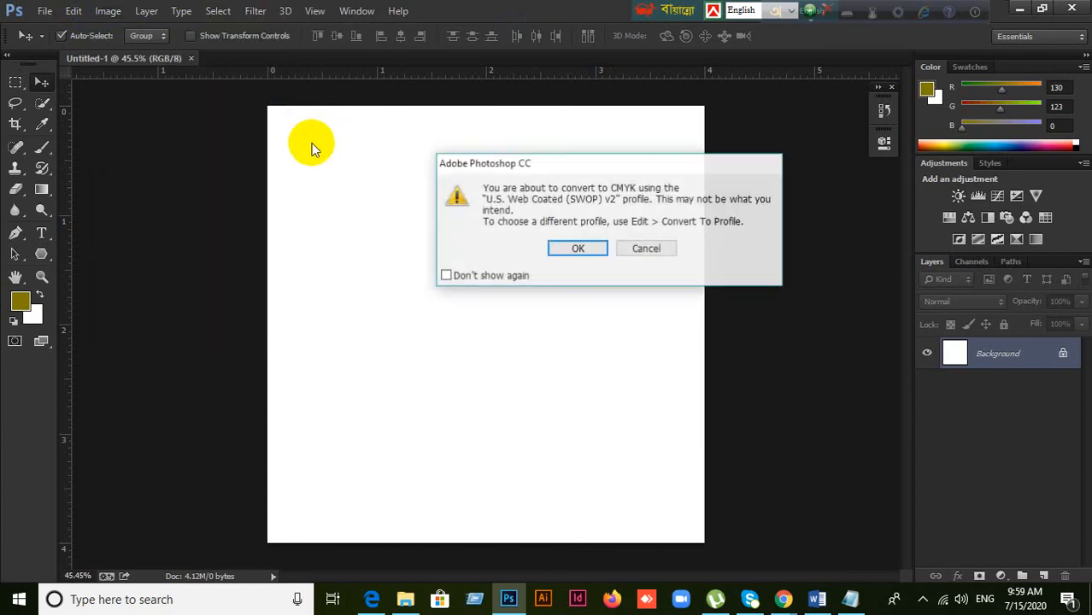
left_click(579, 248)
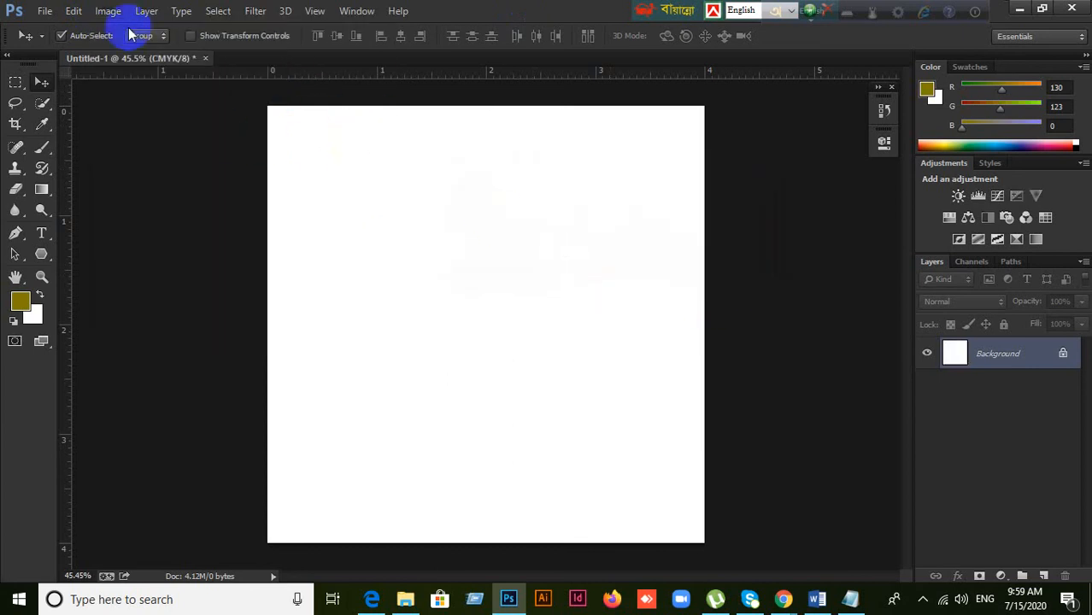
Step: Convert the document's image mode back to RGB Color
left_click(108, 10)
mouse_move(138, 30)
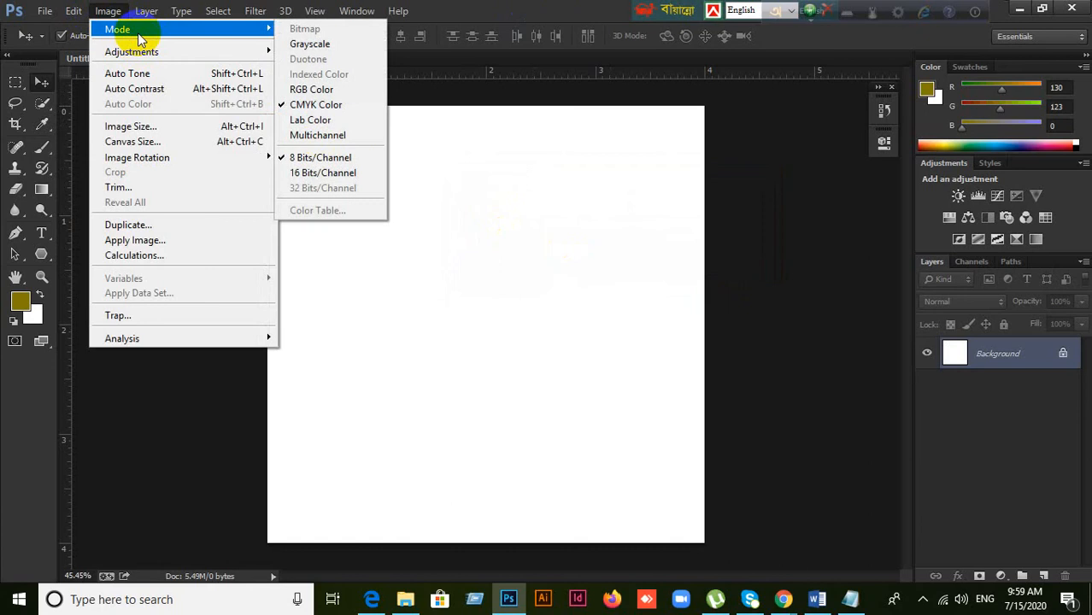
left_click(304, 90)
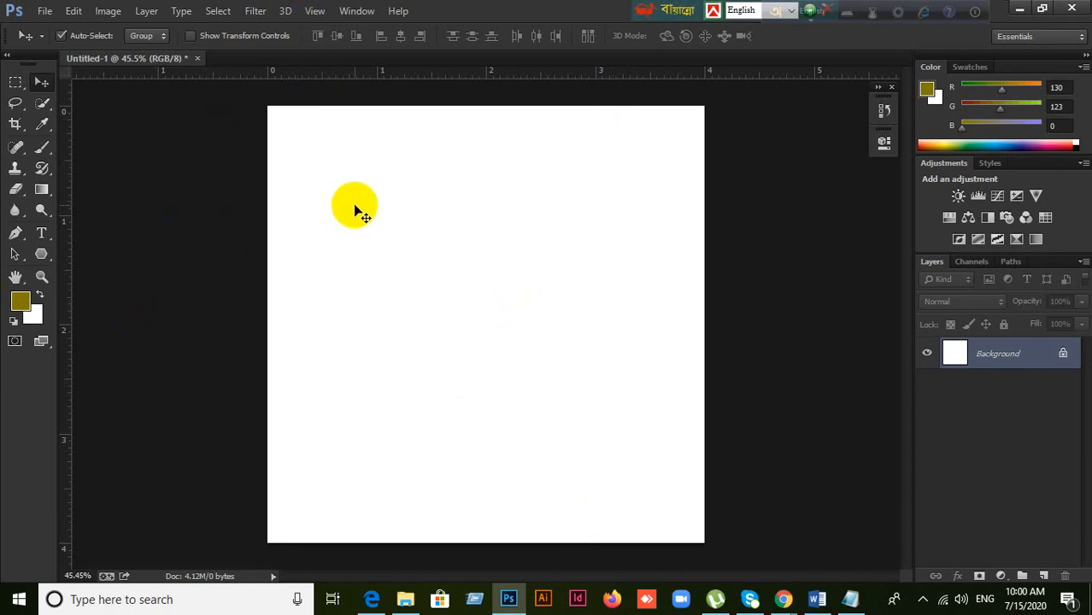
Step: Look over the view options and the screen modes, keeping Standard Screen Mode
left_click(311, 22)
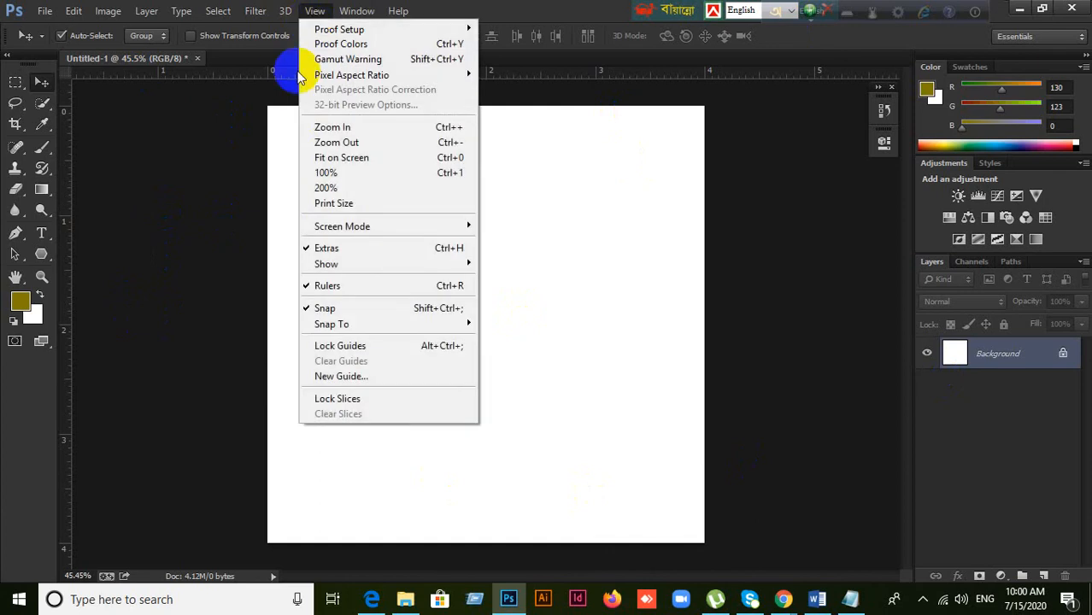
mouse_move(356, 227)
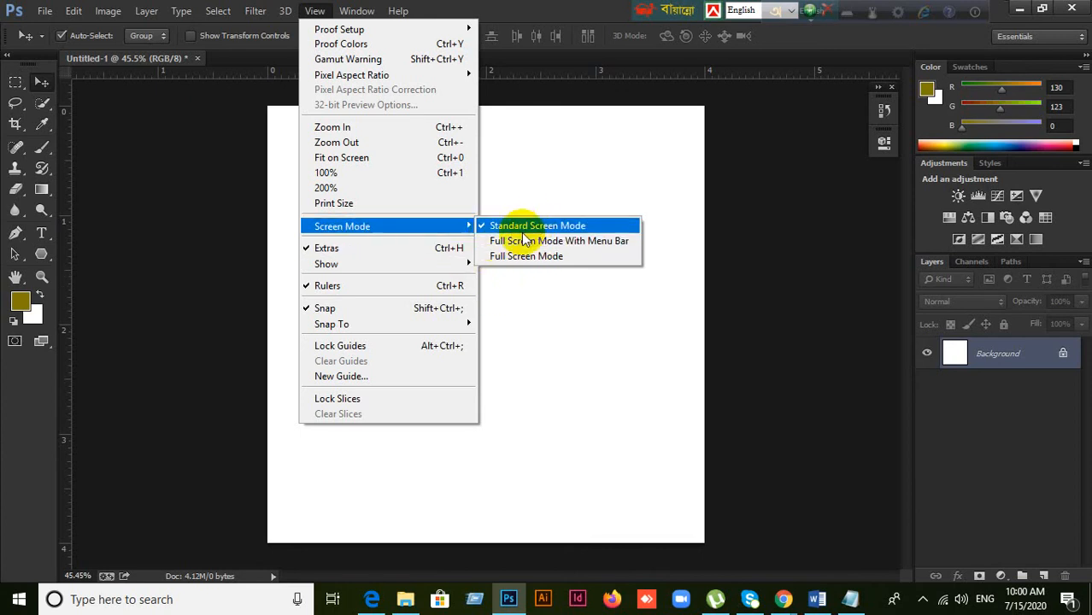
left_click(533, 229)
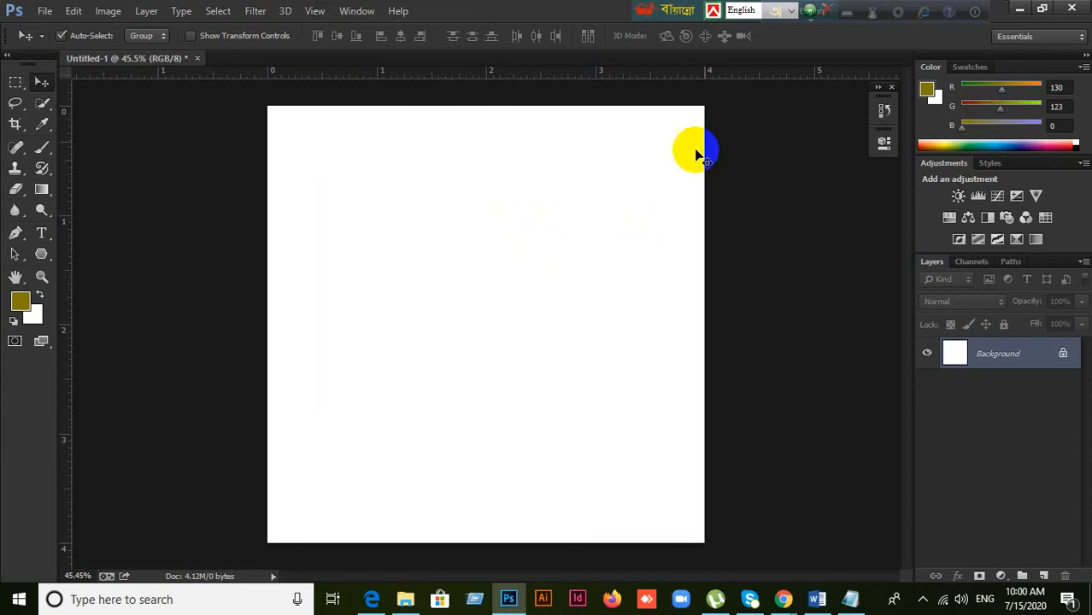
left_click(44, 11)
left_click(390, 80)
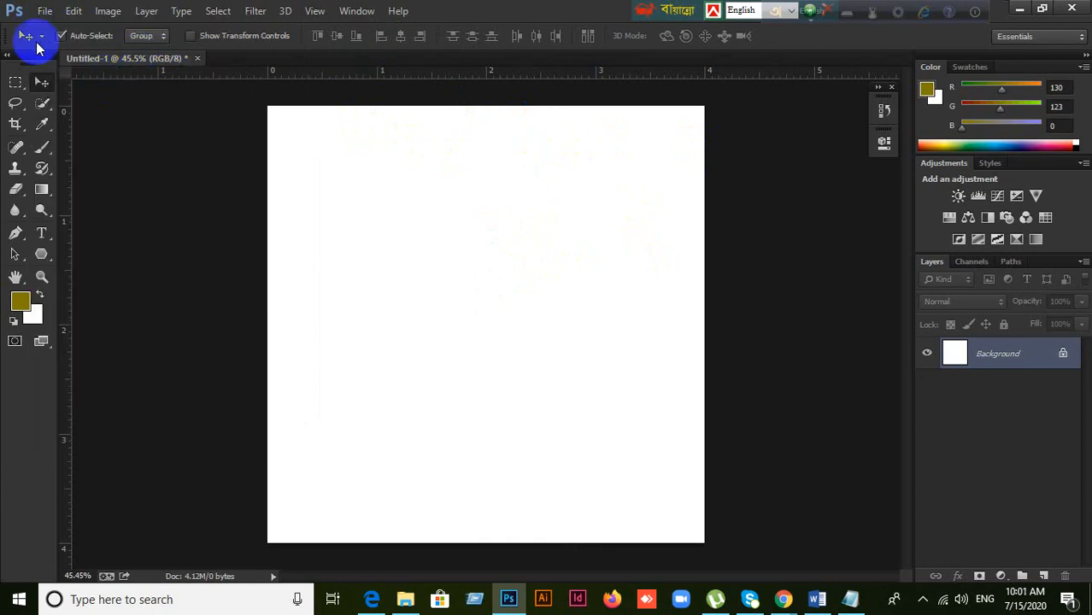
Step: Create a second 1200 x 1200 pixel RGB document at 300 pixels/inch with a white background, and switch between both documents
left_click(44, 11)
left_click(61, 32)
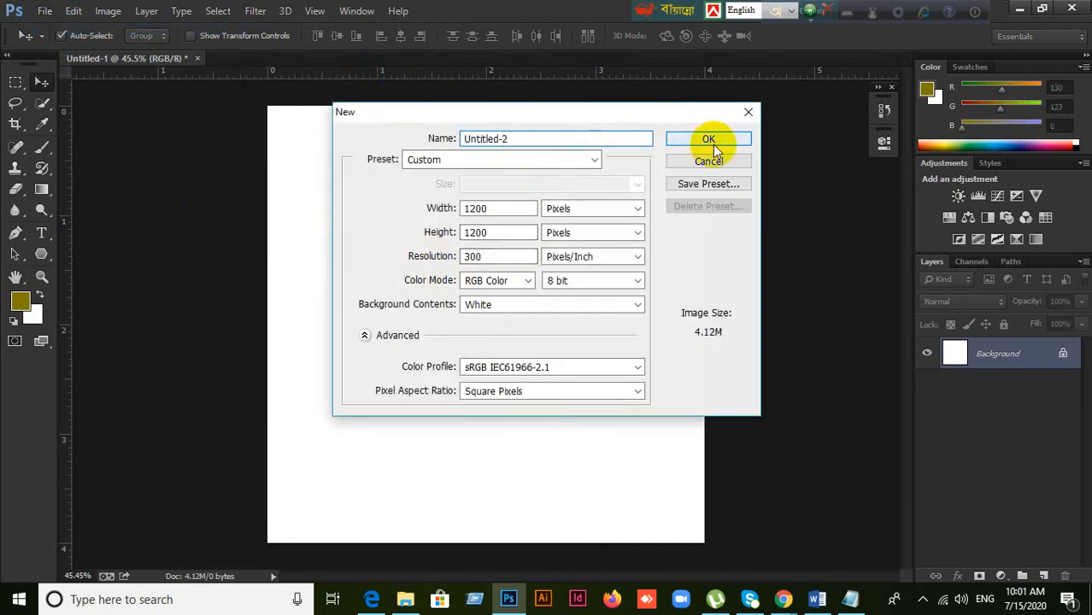
left_click(708, 139)
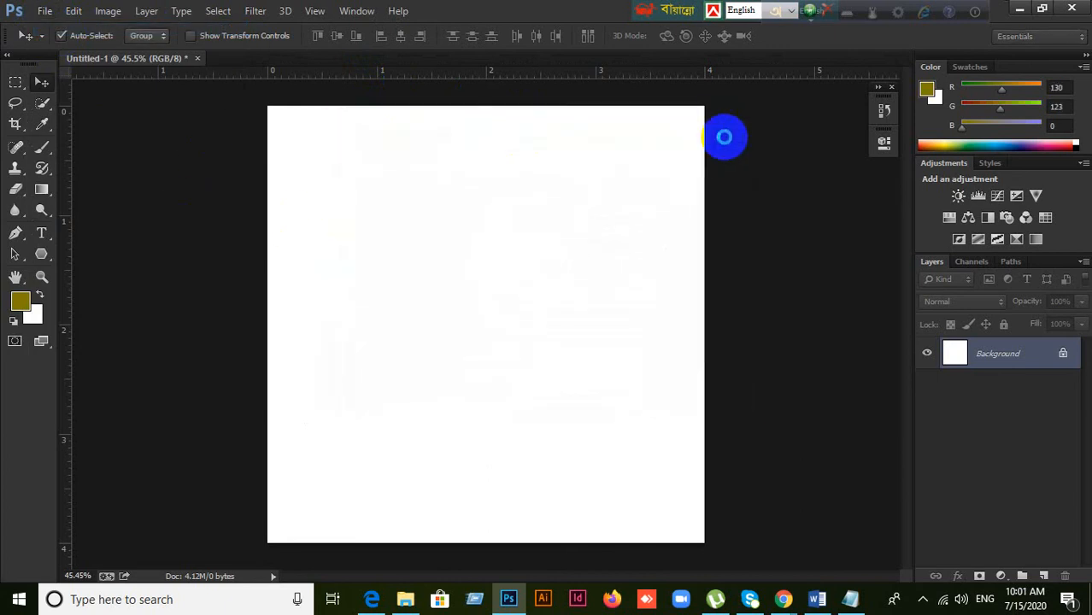
left_click(128, 58)
left_click(229, 59)
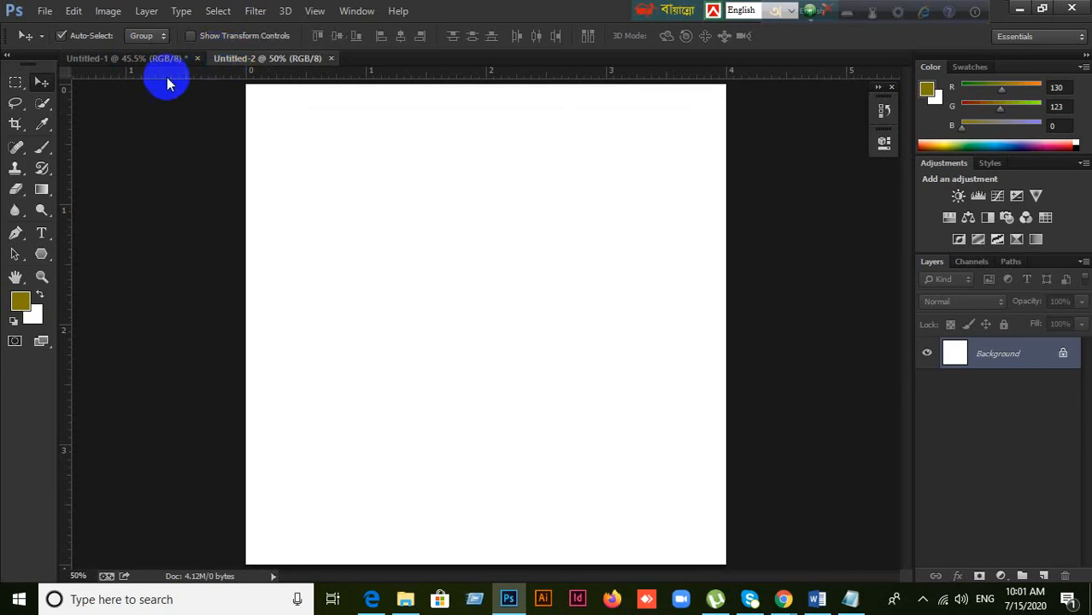
Step: Draw a six-sided polygon of about 299 x 325 px in the upper left area of the first document's canvas
left_click(141, 60)
left_click_drag(40, 259, 115, 298)
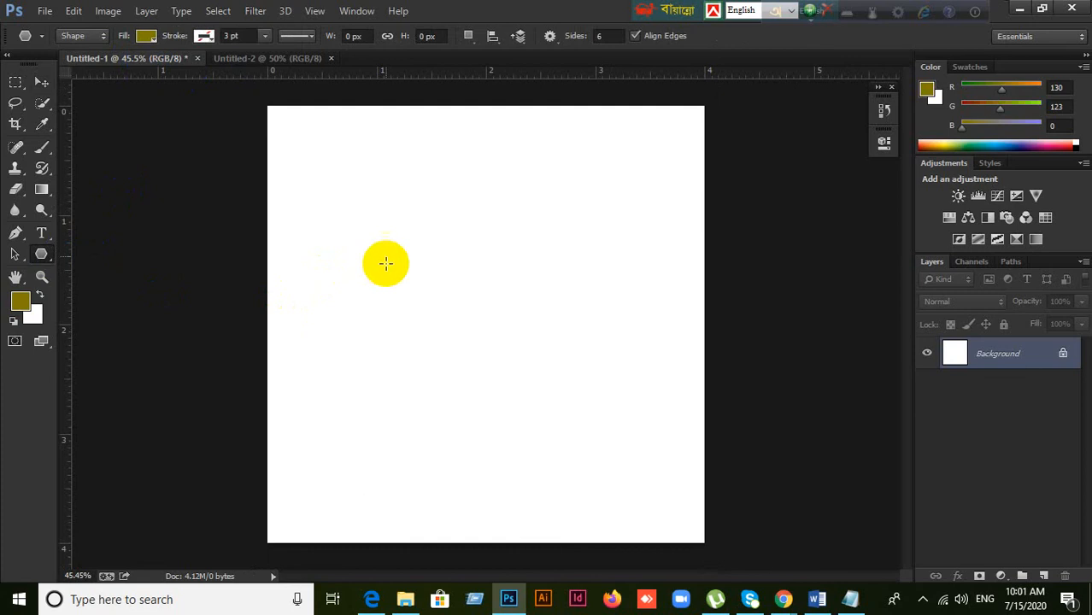
left_click_drag(383, 237, 437, 212)
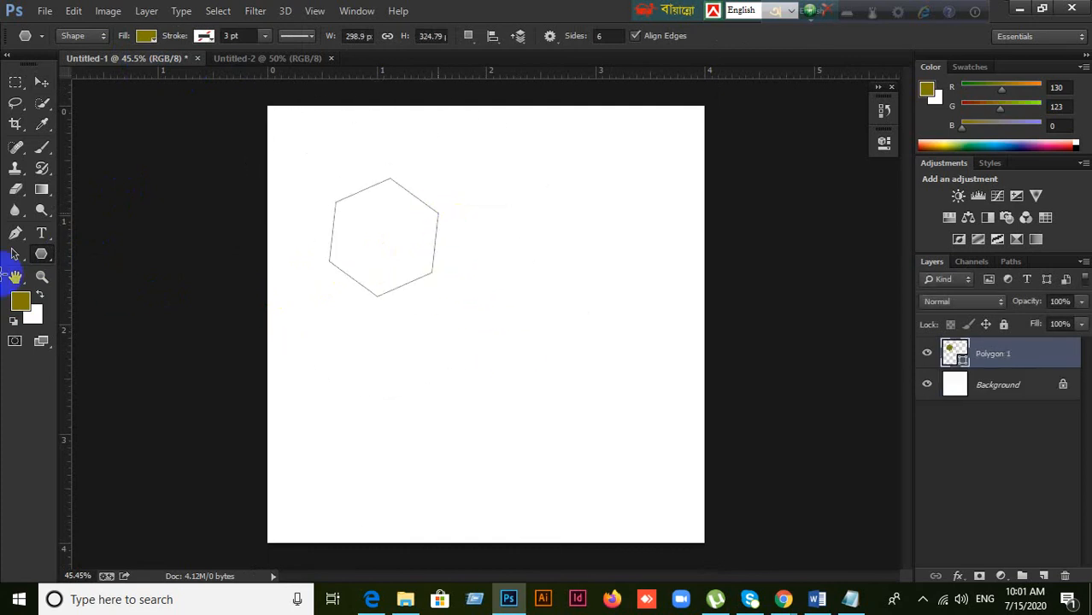
Step: Draw an ellipse of about 150 x 144 px left of centre on the second document's canvas
left_click(41, 82)
left_click(307, 60)
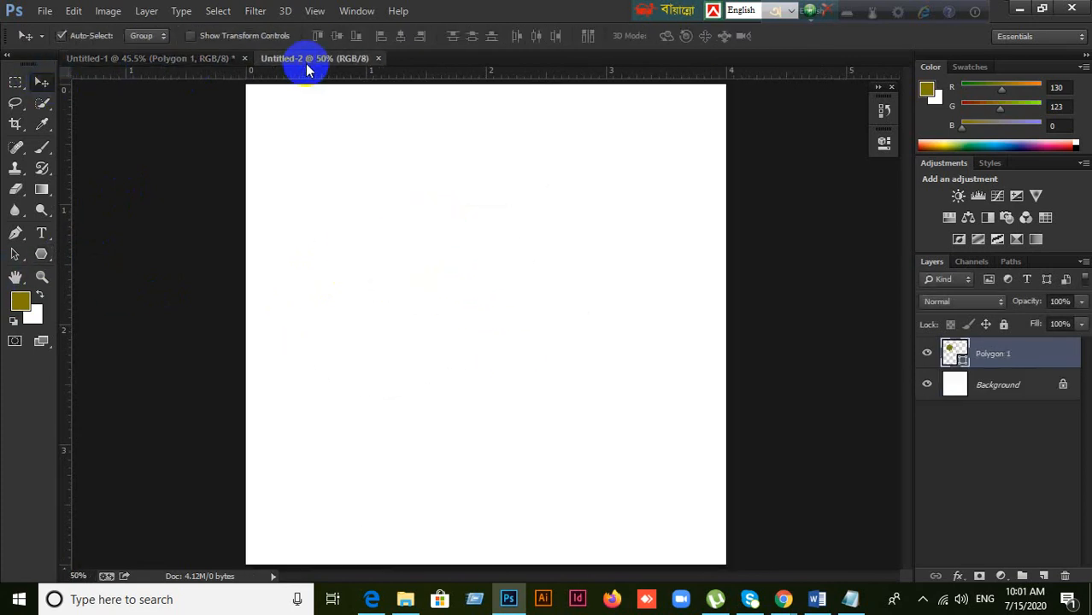
left_click_drag(41, 254, 113, 276)
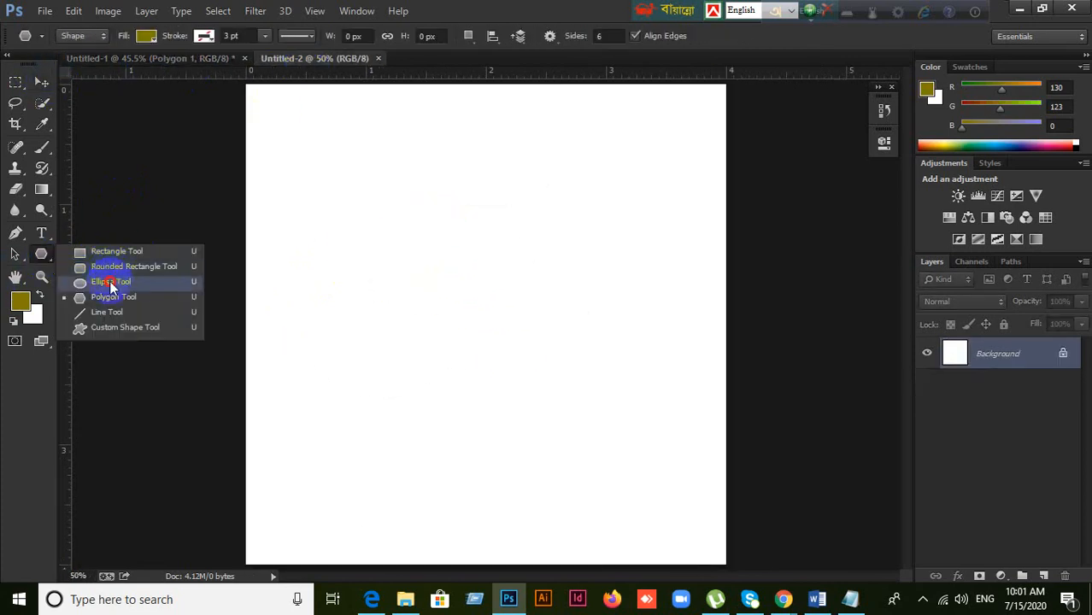
left_click(110, 281)
left_click_drag(378, 253, 439, 308)
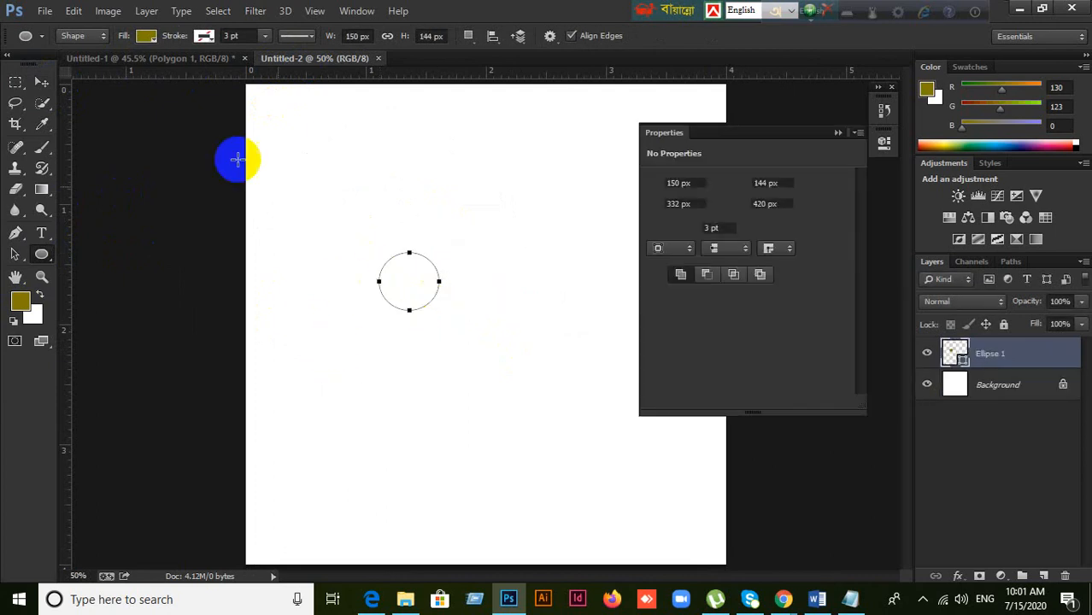
Step: Return to the first document with the Move tool active and apply Standard Screen Mode
left_click(150, 63)
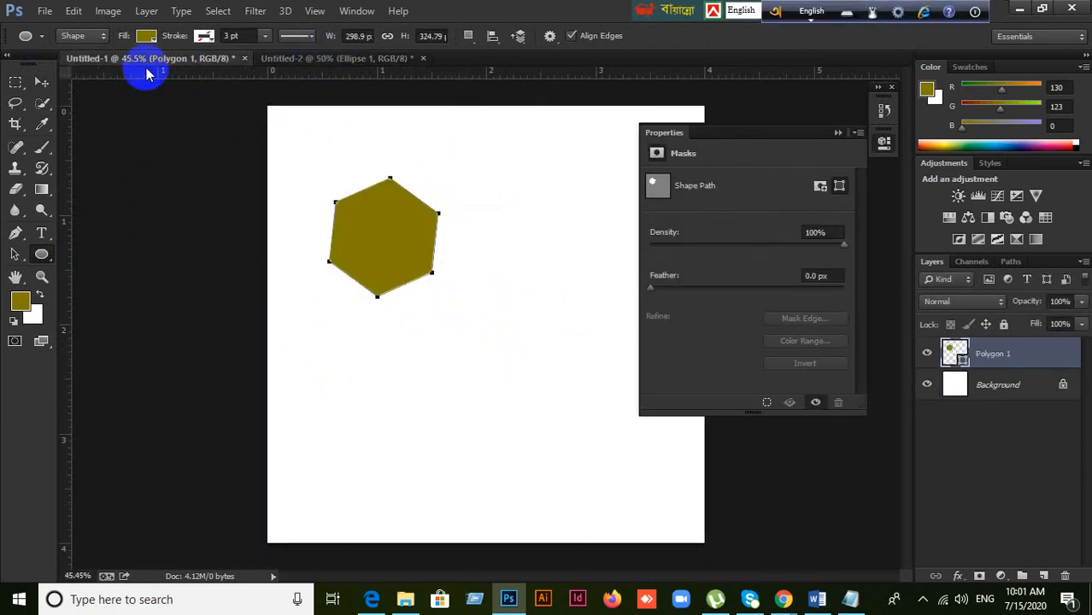
left_click(41, 81)
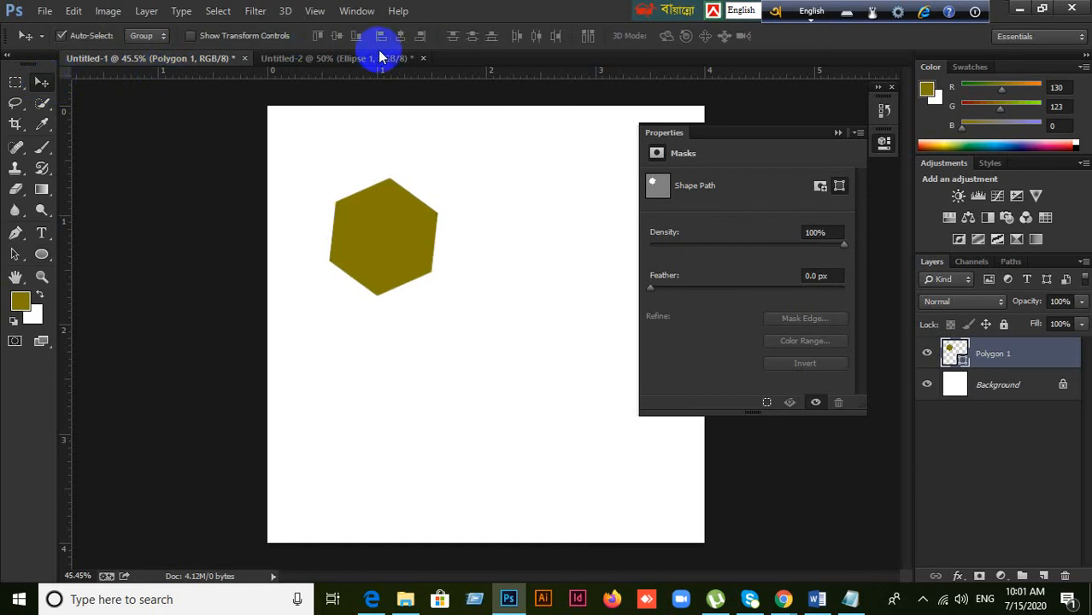
left_click(218, 10)
left_click(312, 10)
left_click(308, 11)
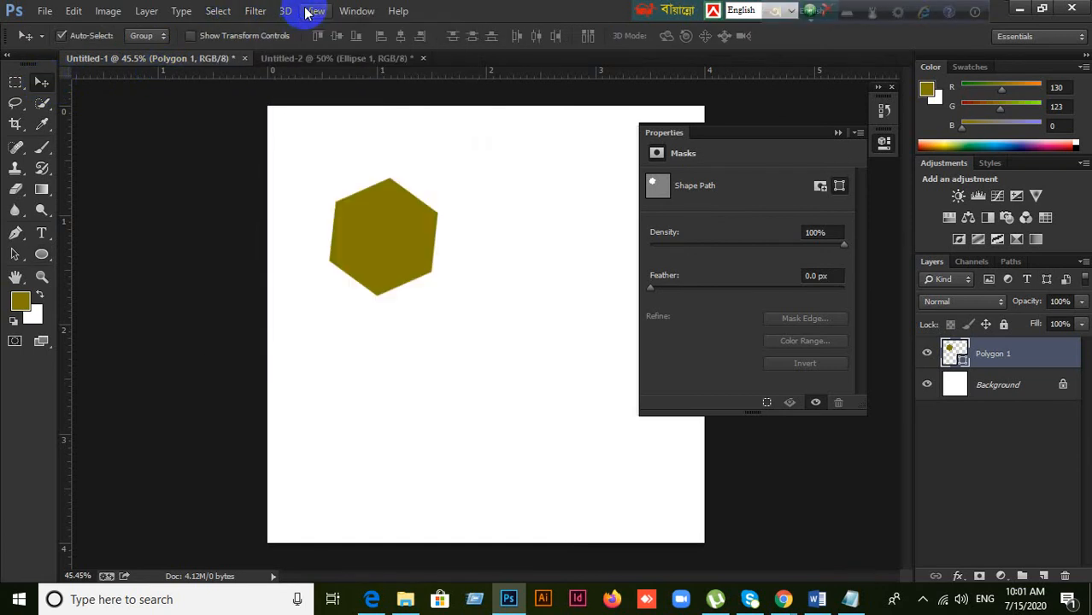
left_click(308, 11)
mouse_move(337, 235)
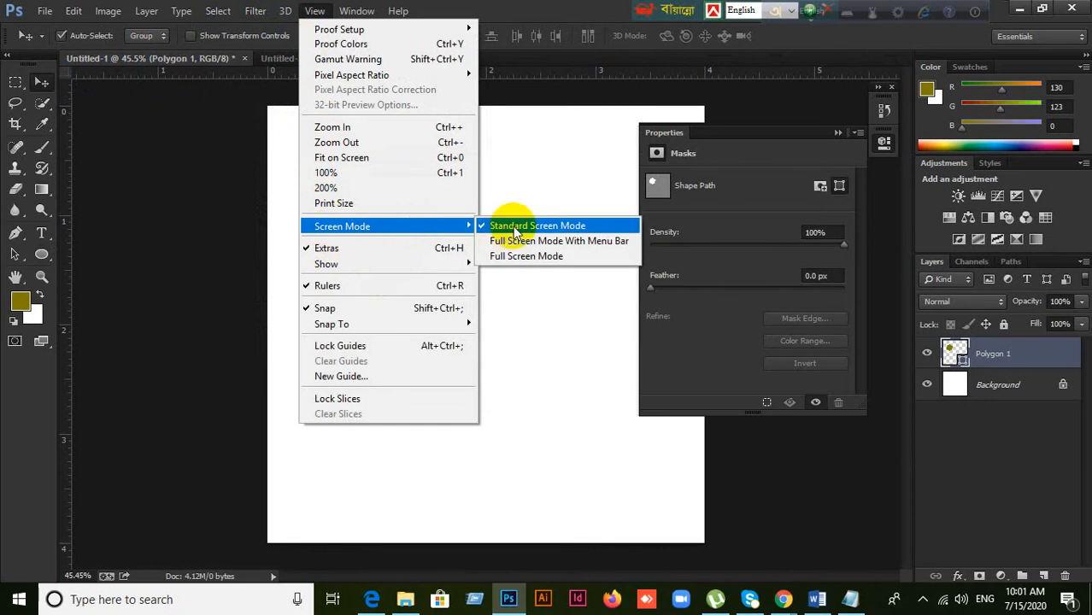
left_click(511, 227)
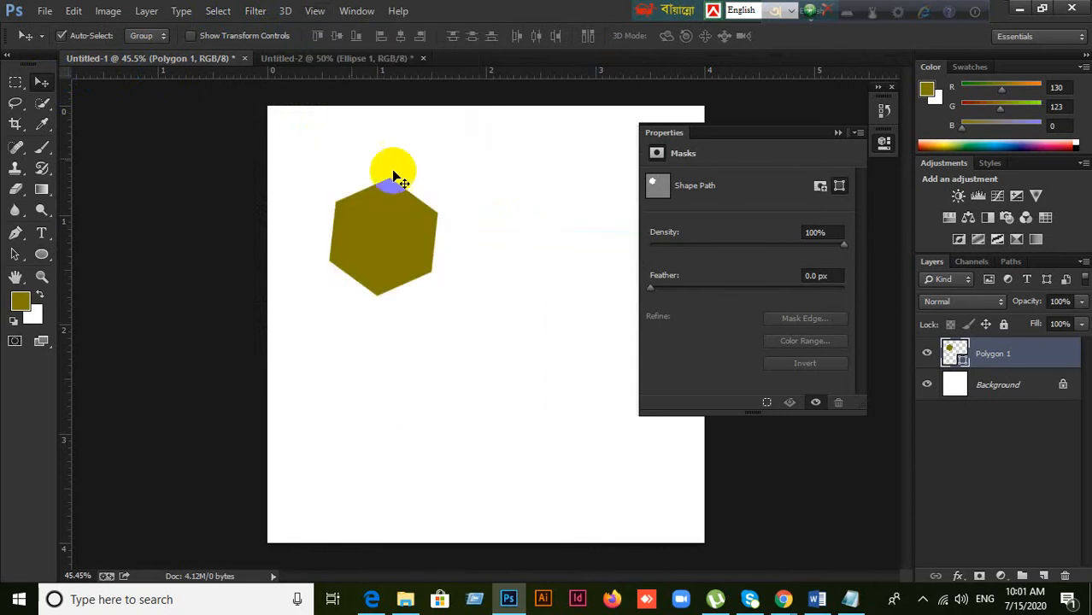
Step: Change the screen mode to Full Screen Mode With Menu Bar and check that the menus remain accessible
left_click(315, 12)
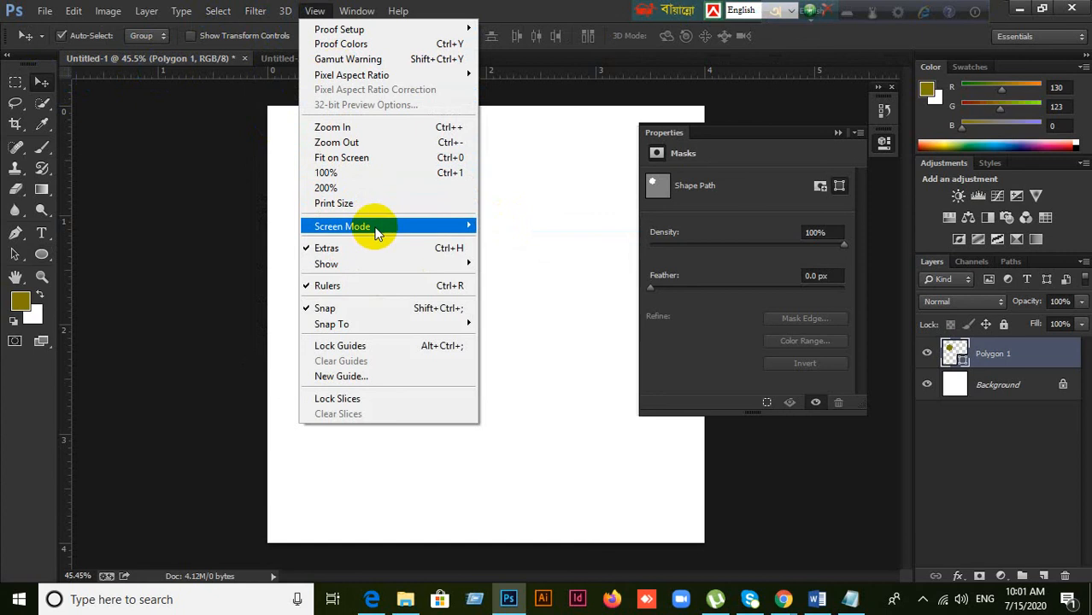
mouse_move(377, 233)
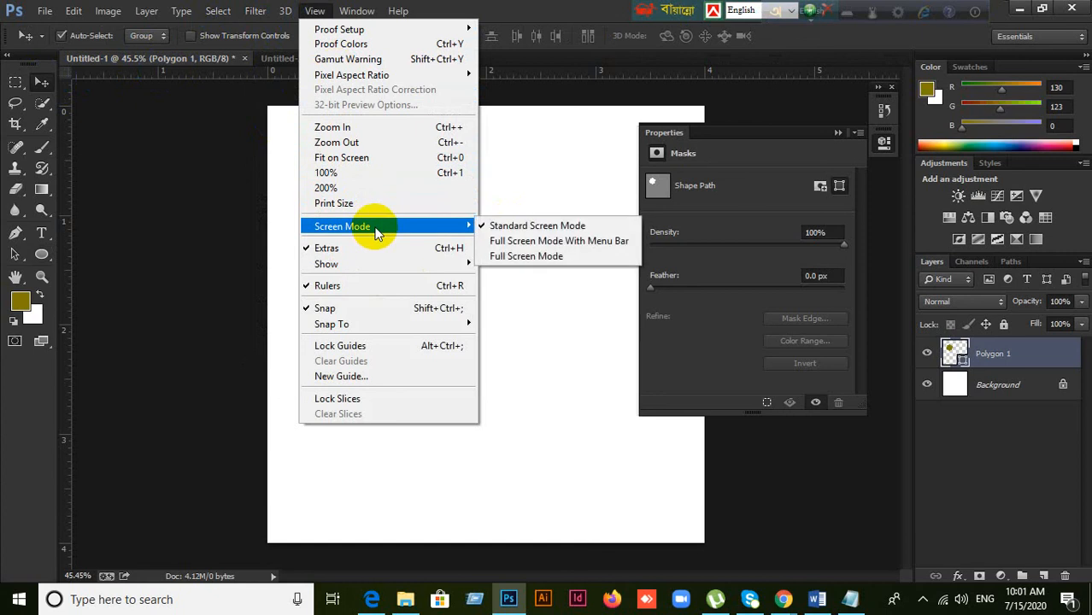
left_click(538, 241)
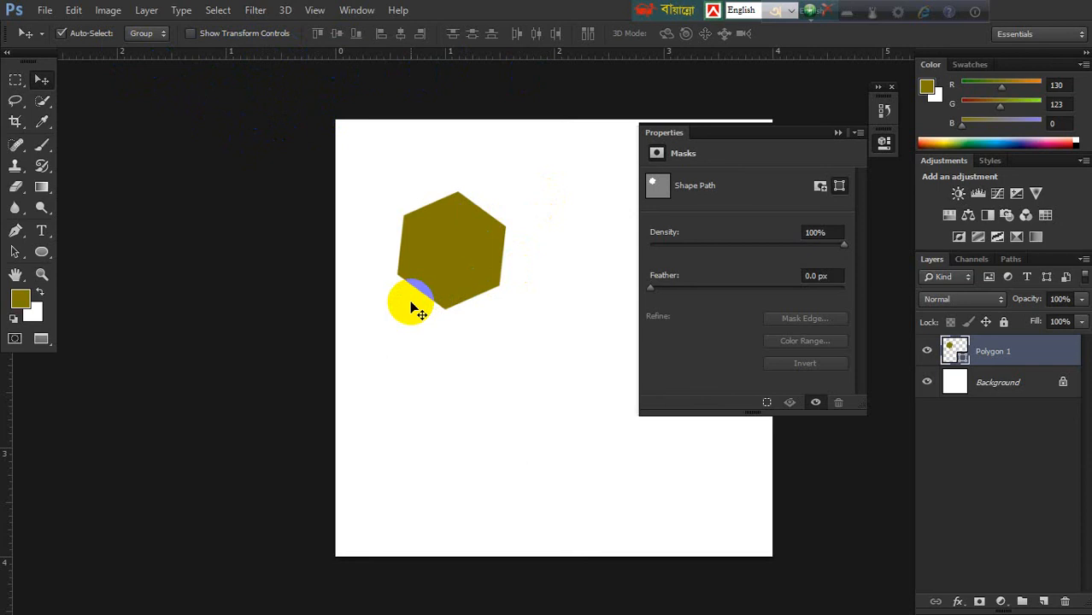
left_click(218, 10)
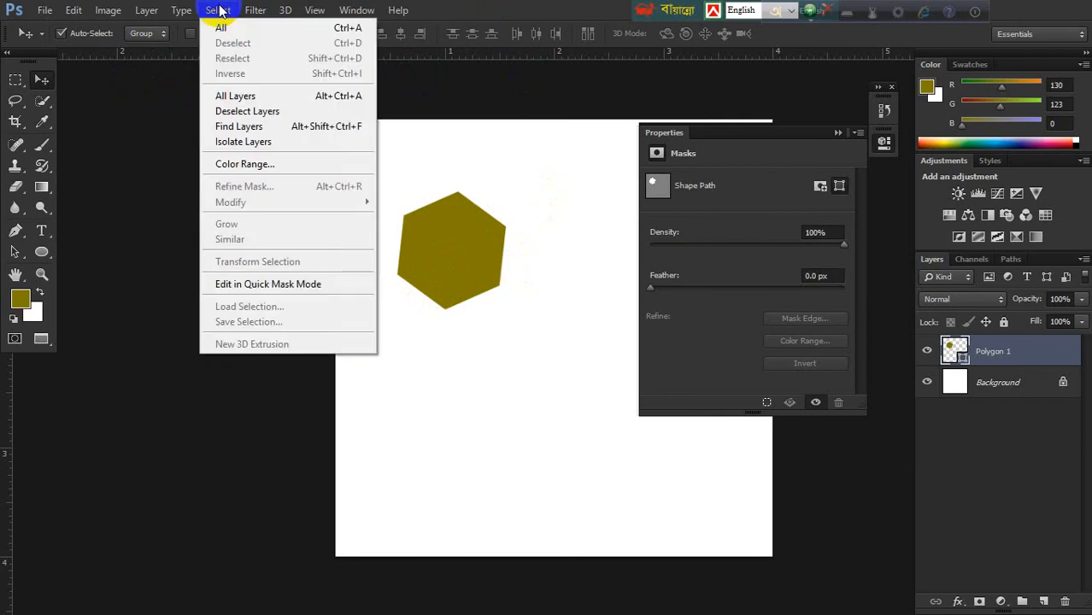
left_click(463, 116)
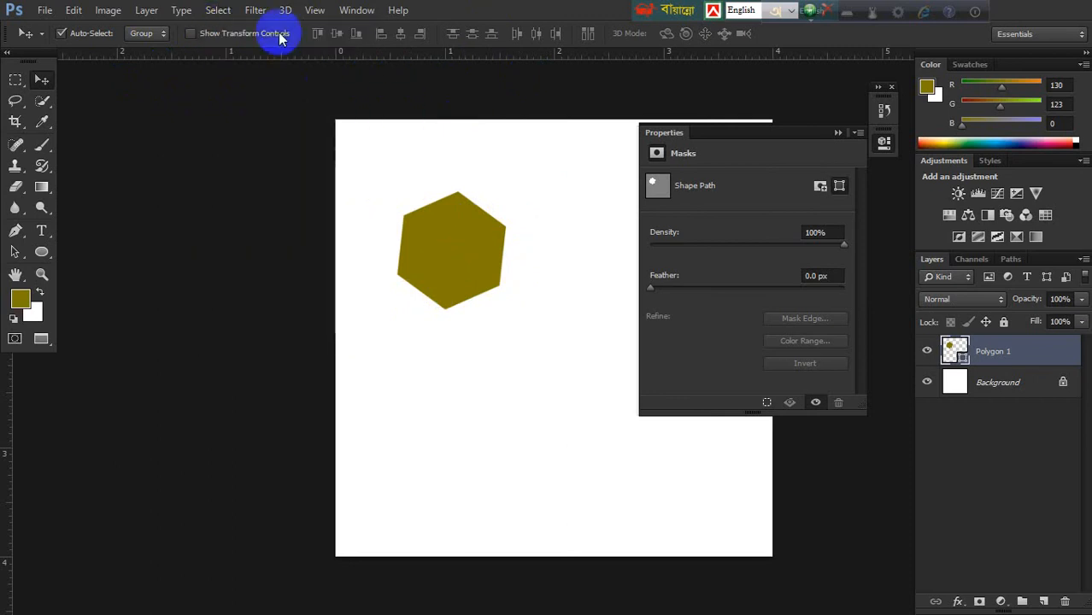
Step: Show the first document in Full Screen Mode, and return to Standard Screen Mode
left_click(315, 11)
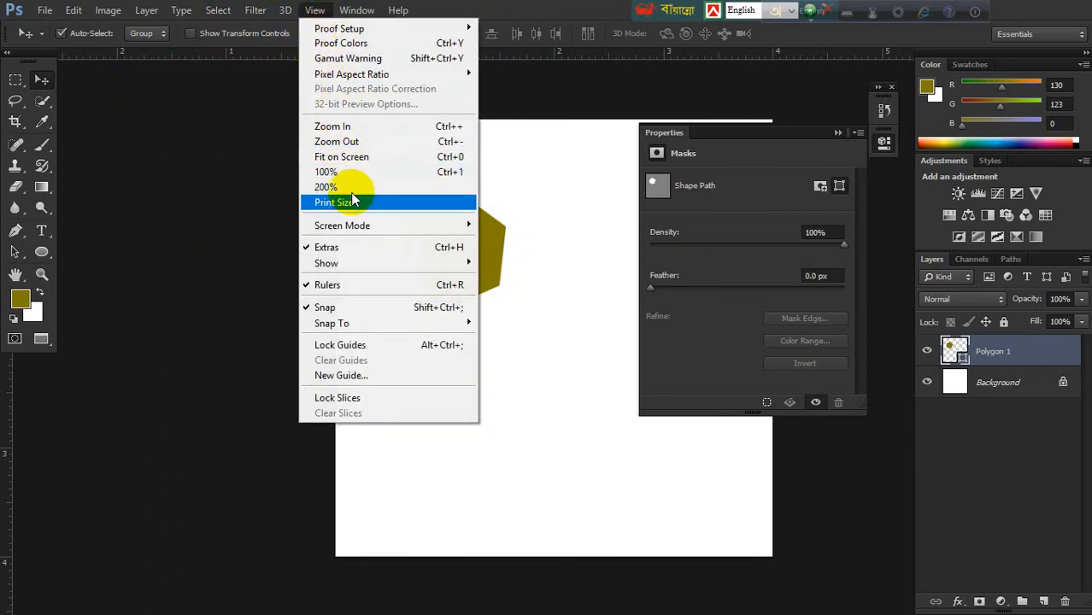
mouse_move(355, 222)
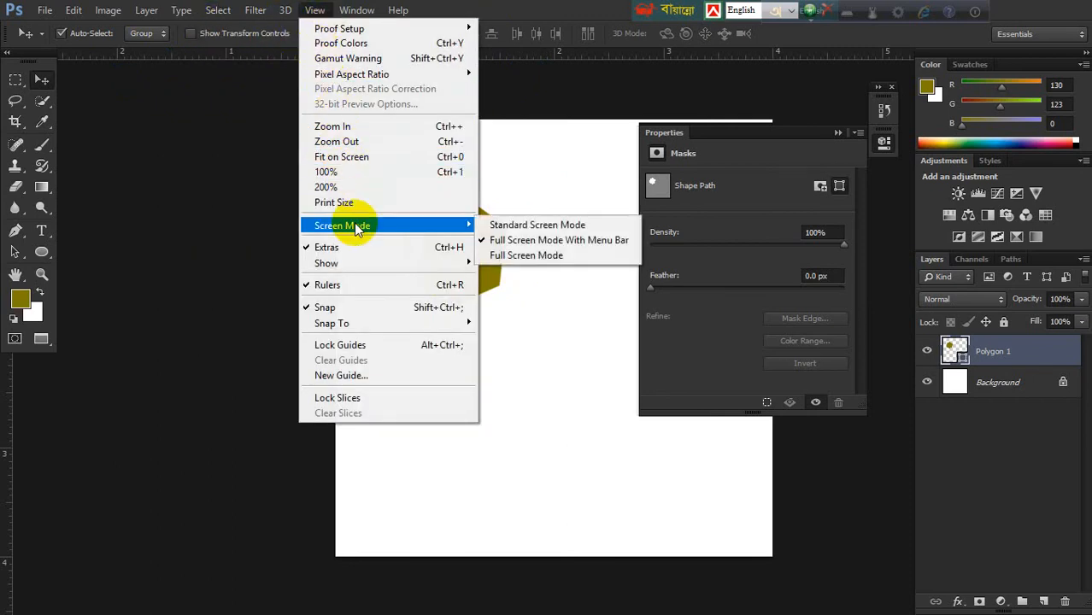
left_click(517, 256)
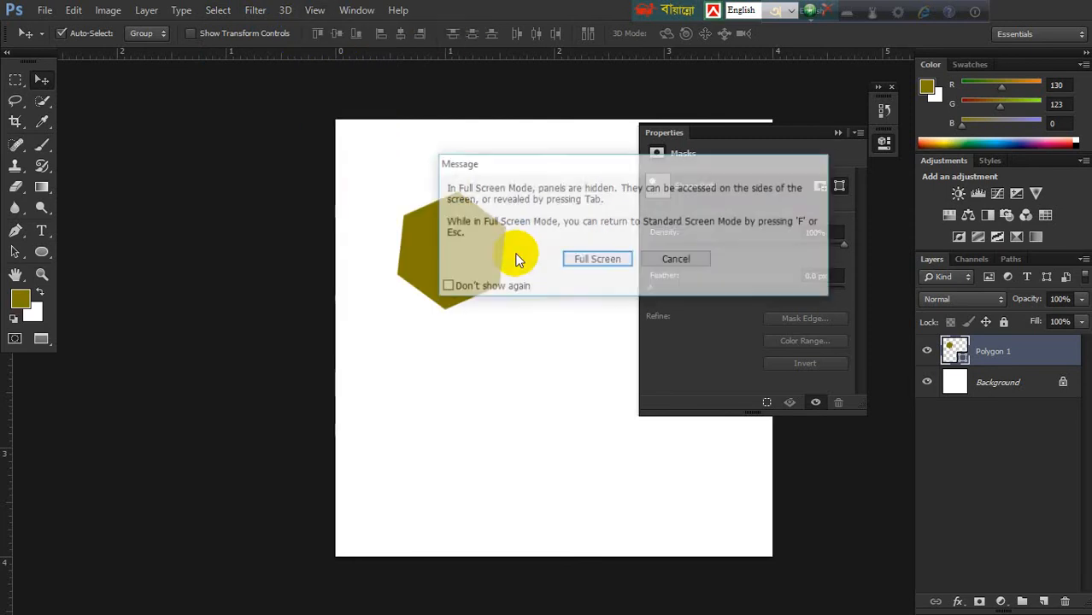
left_click(583, 262)
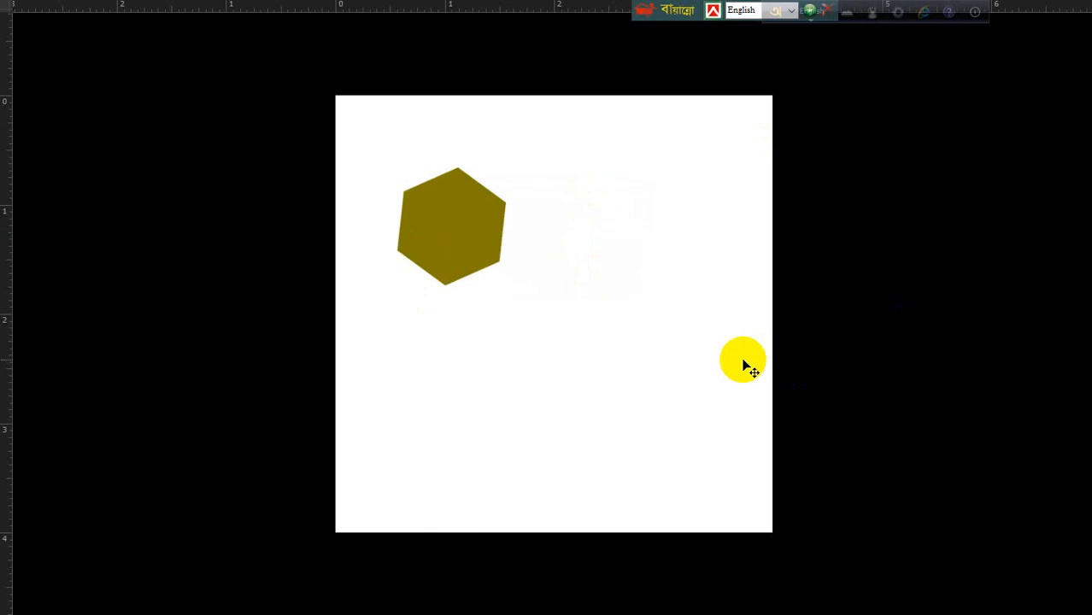
key("Escape")
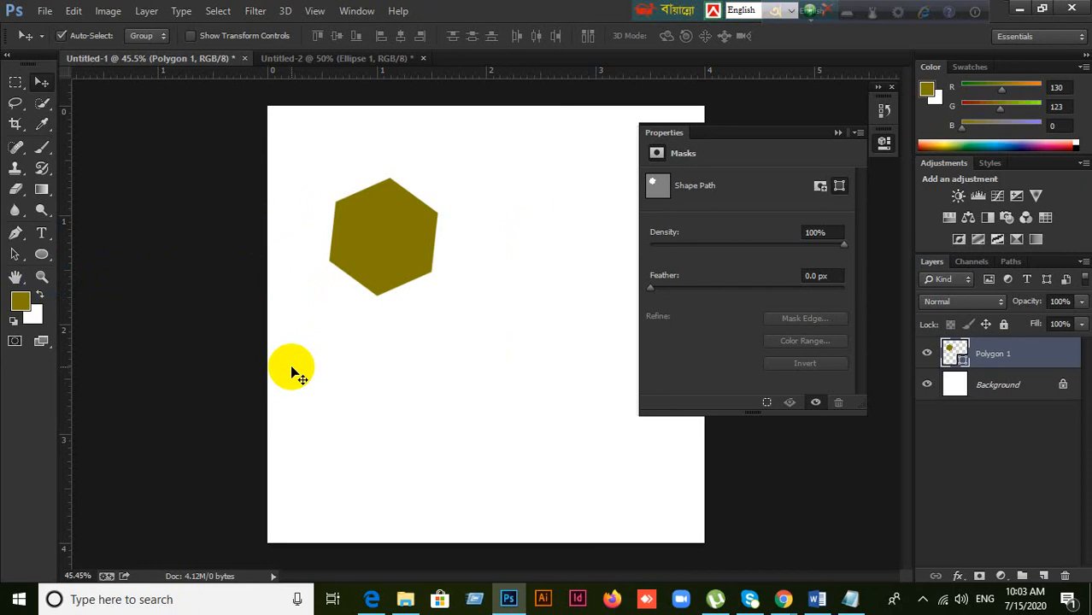
Step: Magnify the canvas to 600% and 300% with the Zoom tool, reducing it to 25% after each magnification
left_click(41, 278)
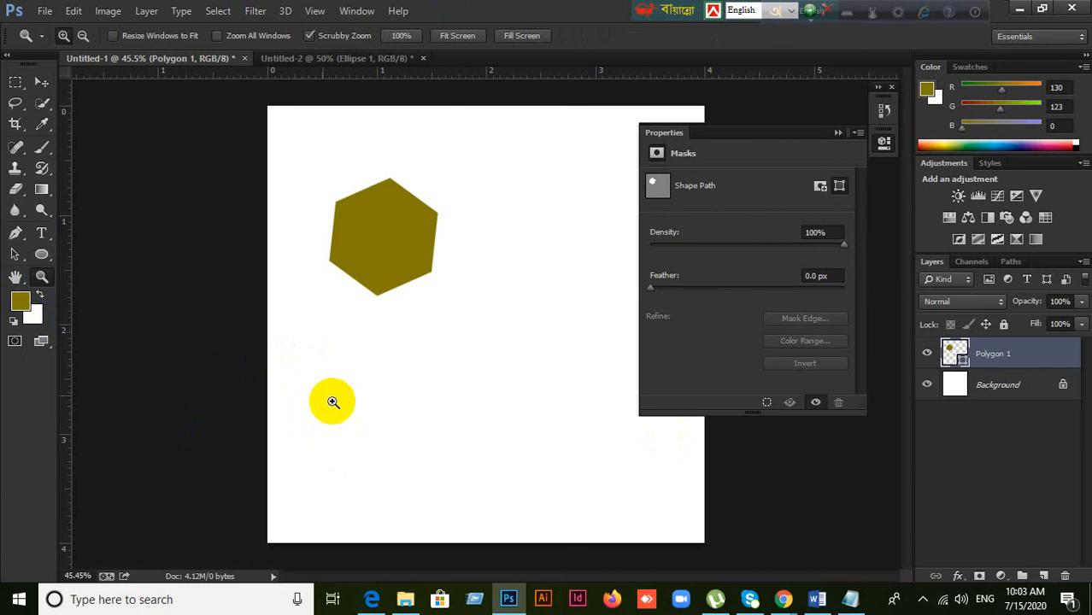
left_click(477, 331)
left_click_drag(477, 331, 478, 332)
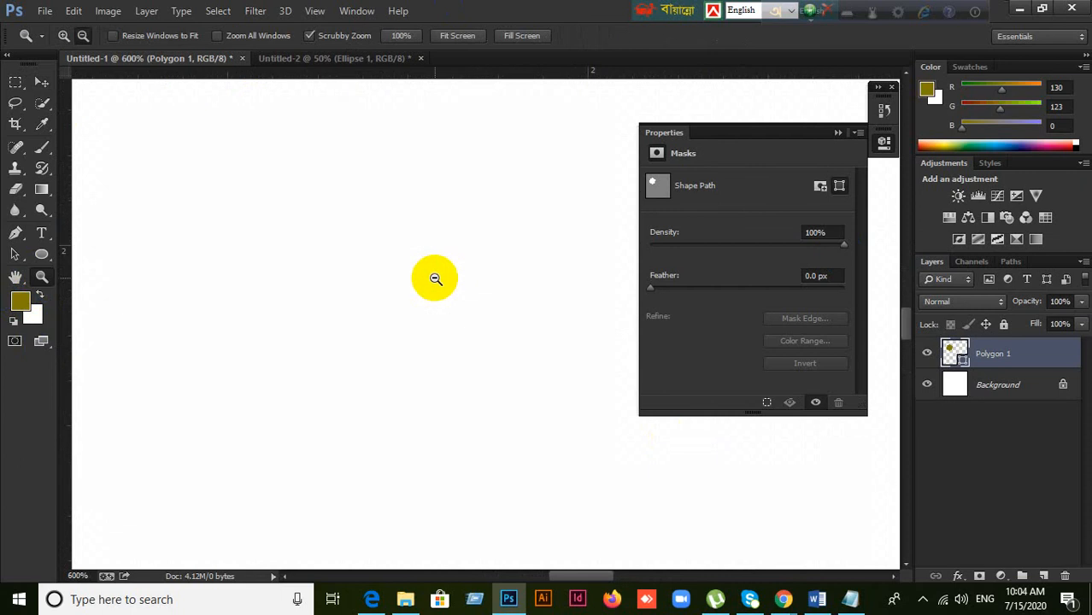
left_click_drag(434, 277, 434, 277)
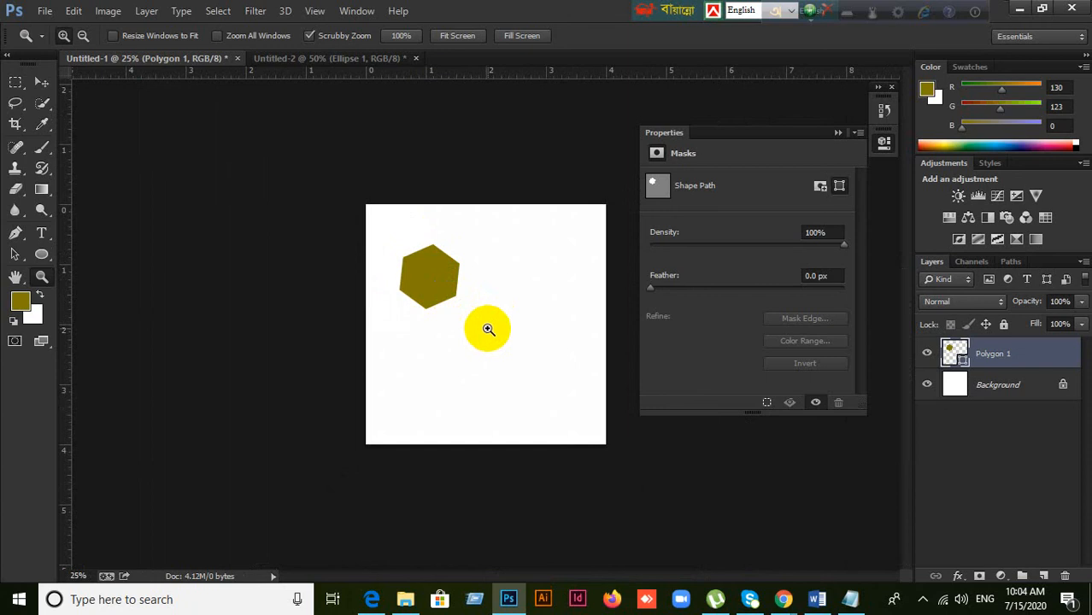
left_click_drag(488, 326, 488, 326)
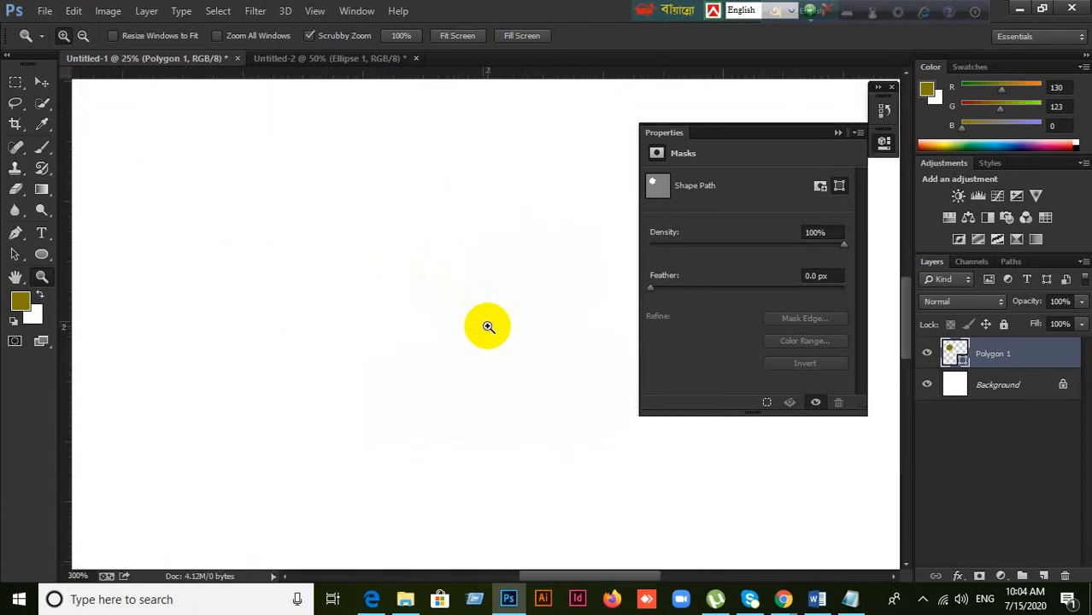
key("alt")
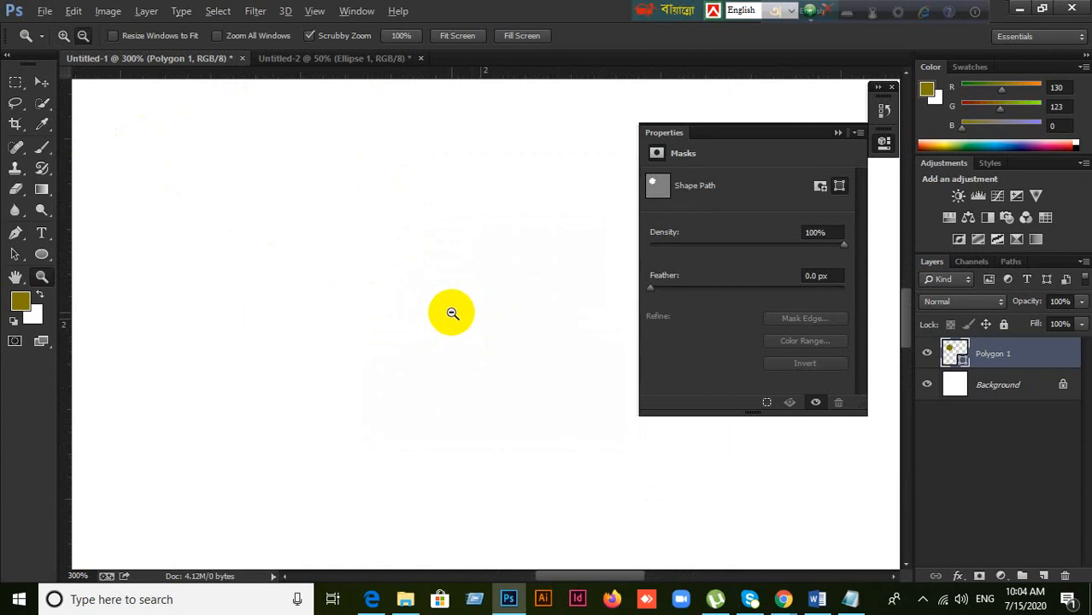
left_click_drag(452, 312, 472, 395)
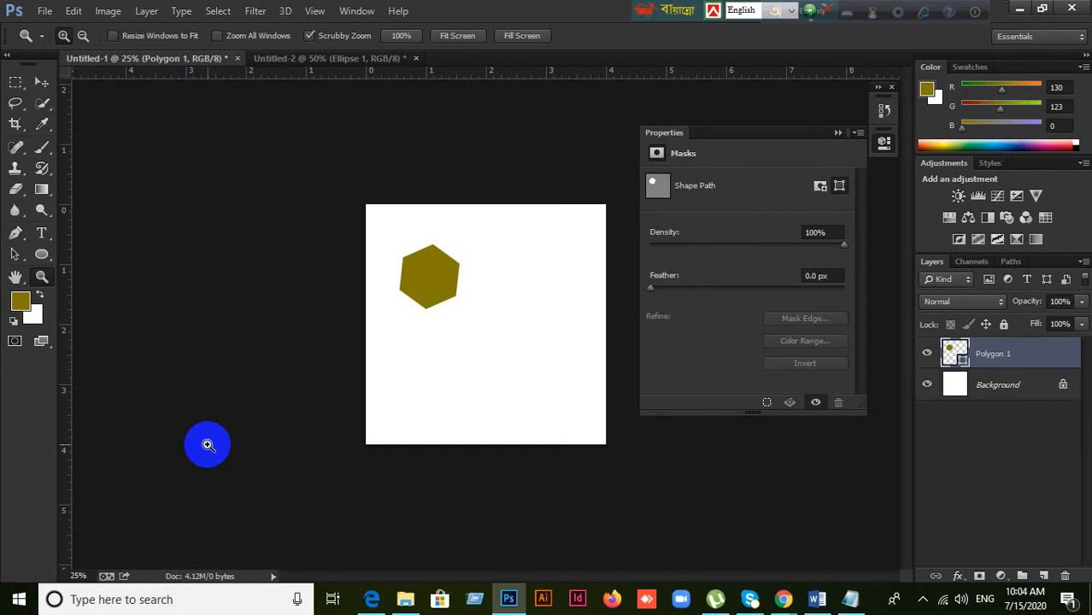
Step: Magnify the canvas stepwise to 200% and reduce it to 12.5% without using the Zoom tool on the canvas
key("ctrl+plus")
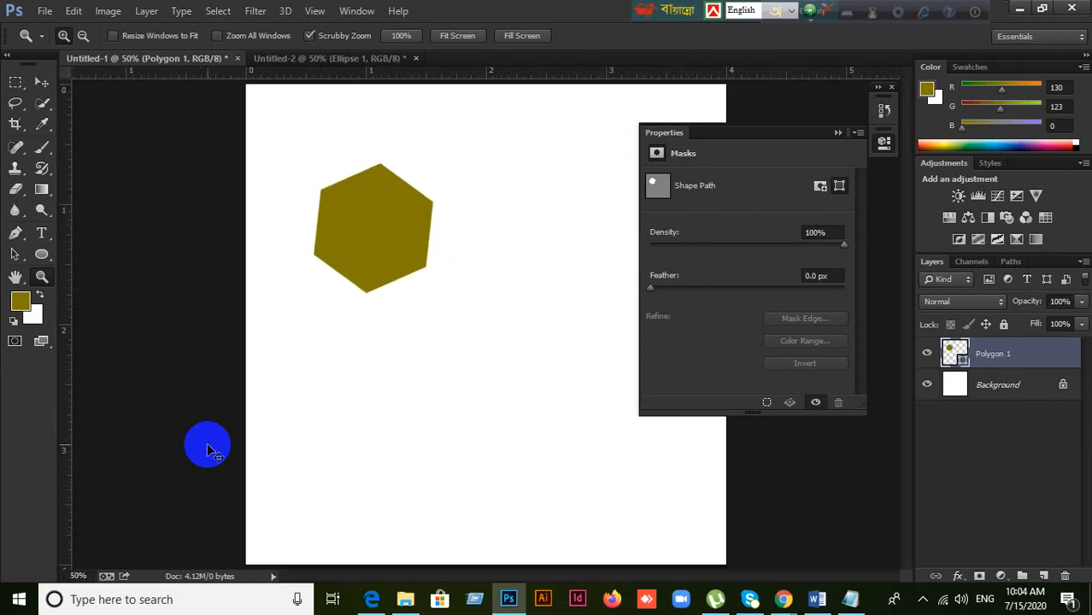
left_click(206, 444)
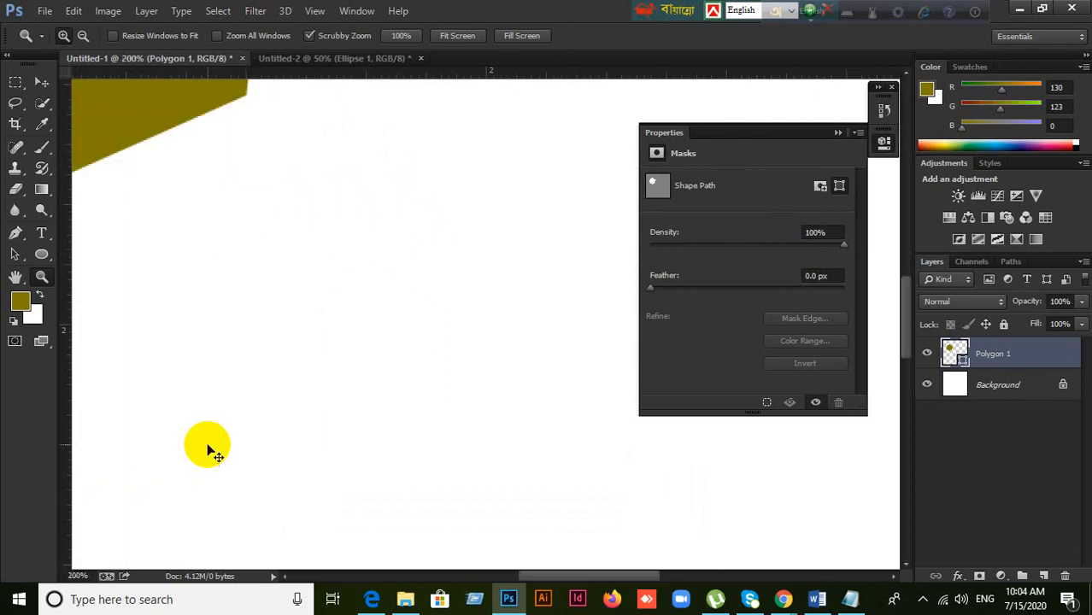
key("ctrl+minus")
key("ctrl+minus")
key("ctrl+minus")
key("ctrl+minus")
key("ctrl+minus")
key("ctrl+minus")
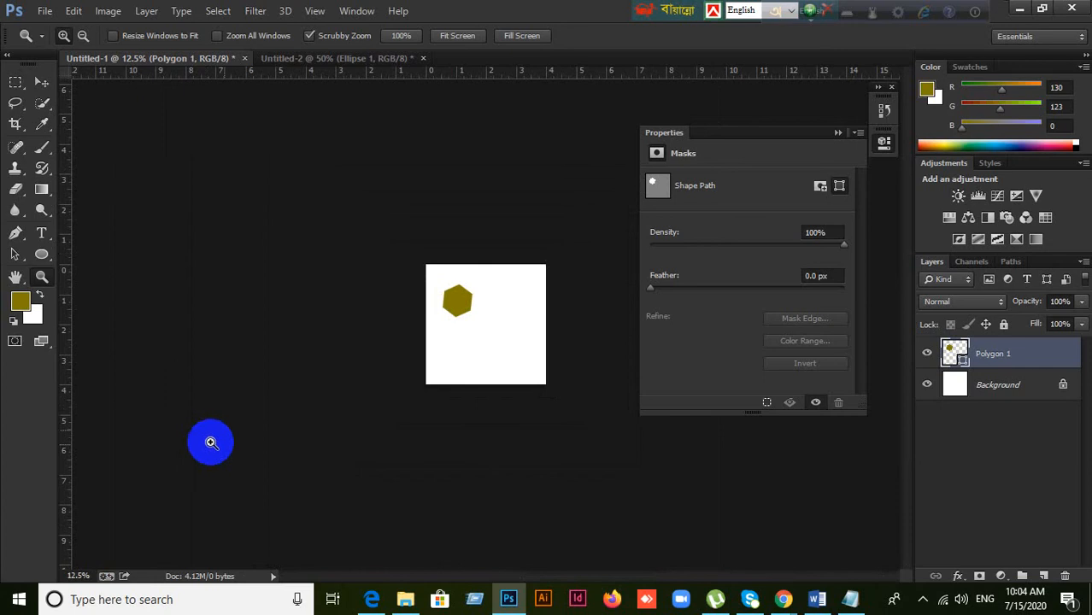
Step: With the Move tool active, zoom gradually in to about 82% and back out to about 21.6%
left_click(41, 84)
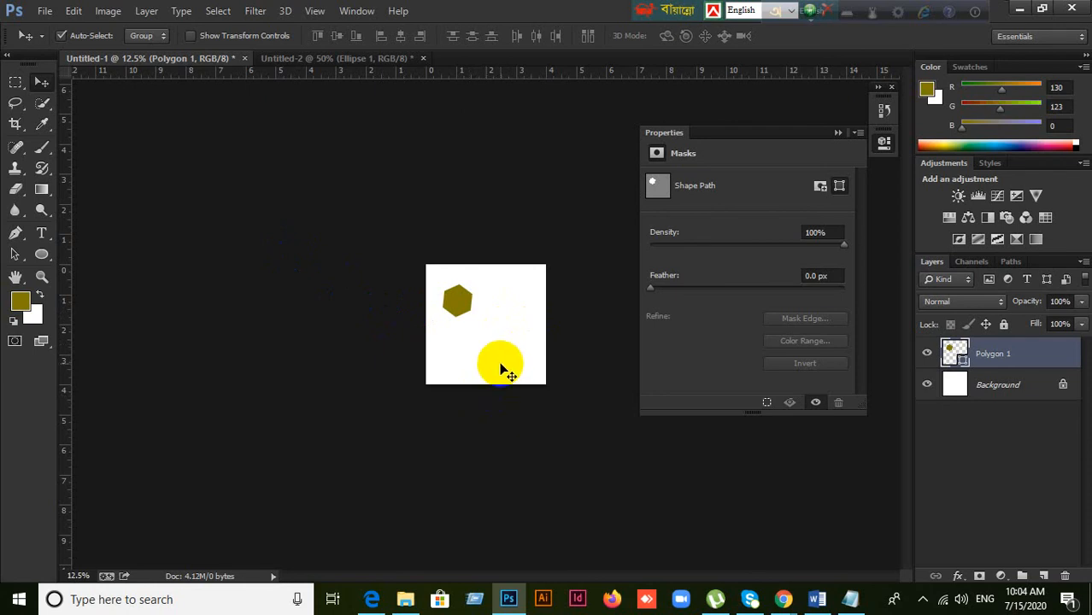
scroll(503, 366, "up", 10)
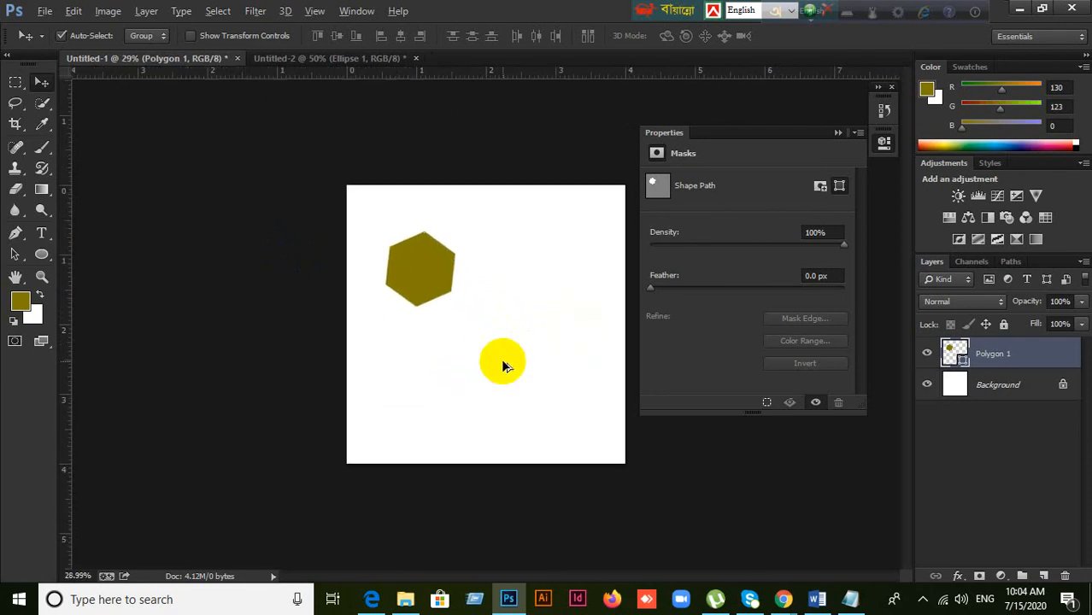
scroll(502, 366, "up", 3)
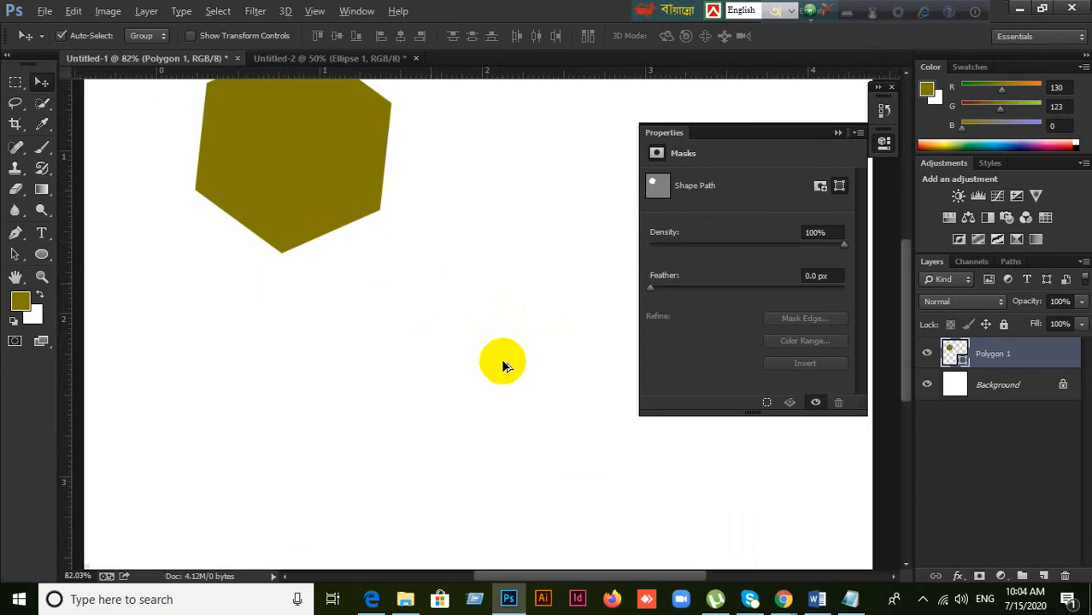
scroll(503, 366, "down", 11)
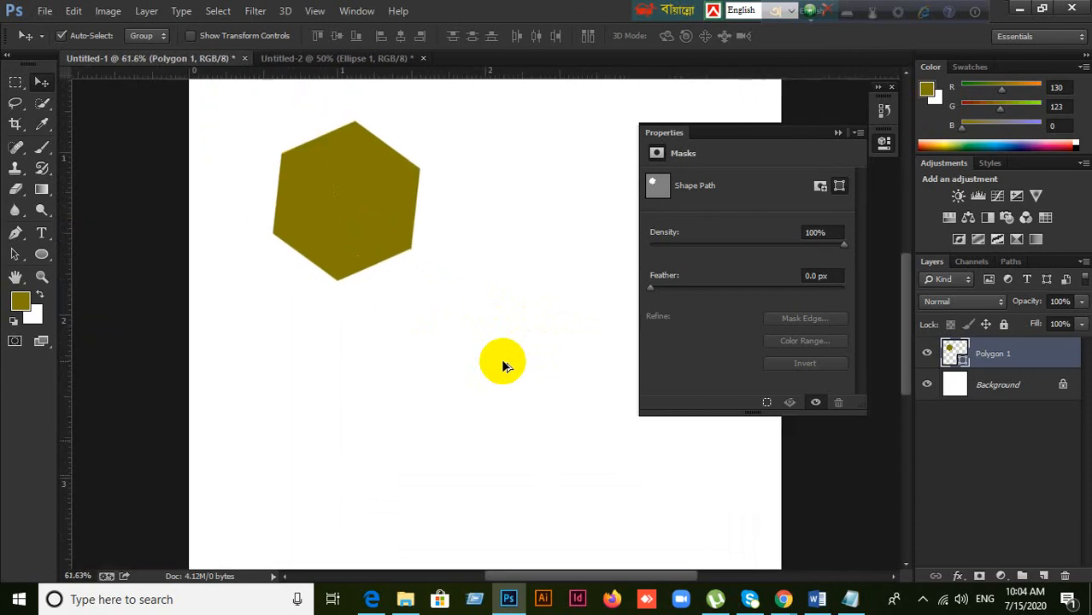
scroll(502, 365, "down", 2)
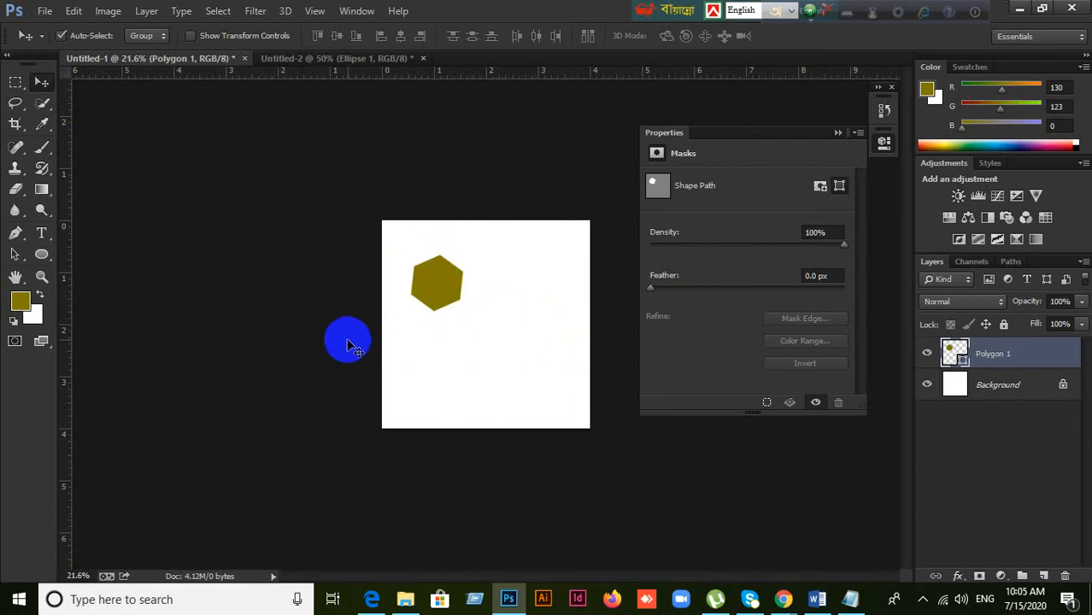
Step: Enlarge the view to about 94.6% and pan with the Hand tool until the whole hexagon is in view
left_click(15, 278)
left_click_drag(517, 324, 623, 333)
scroll(623, 333, "up", 8)
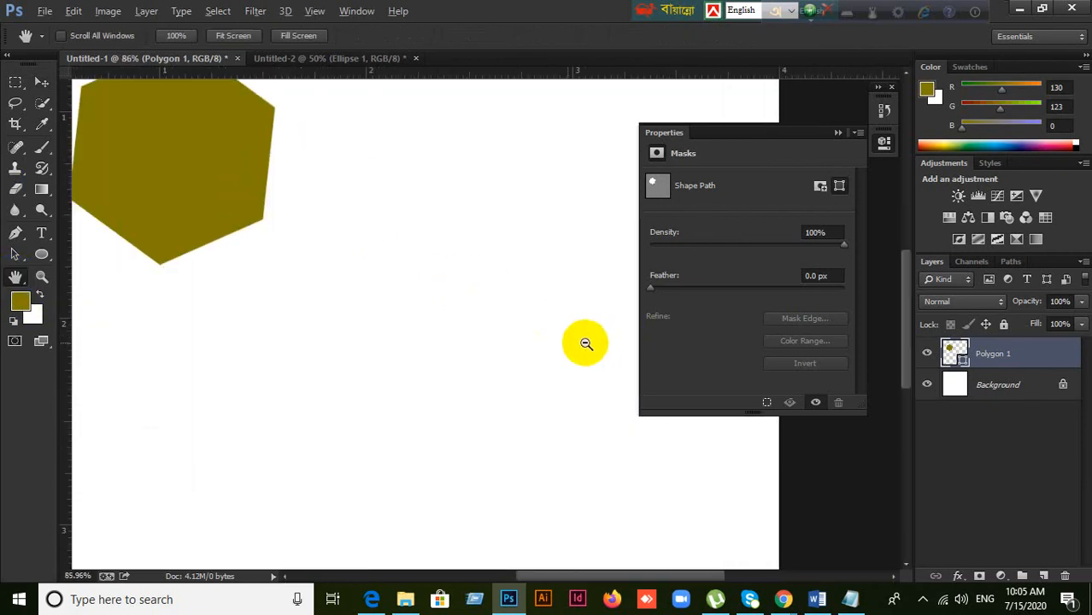
scroll(484, 292, "up", 1)
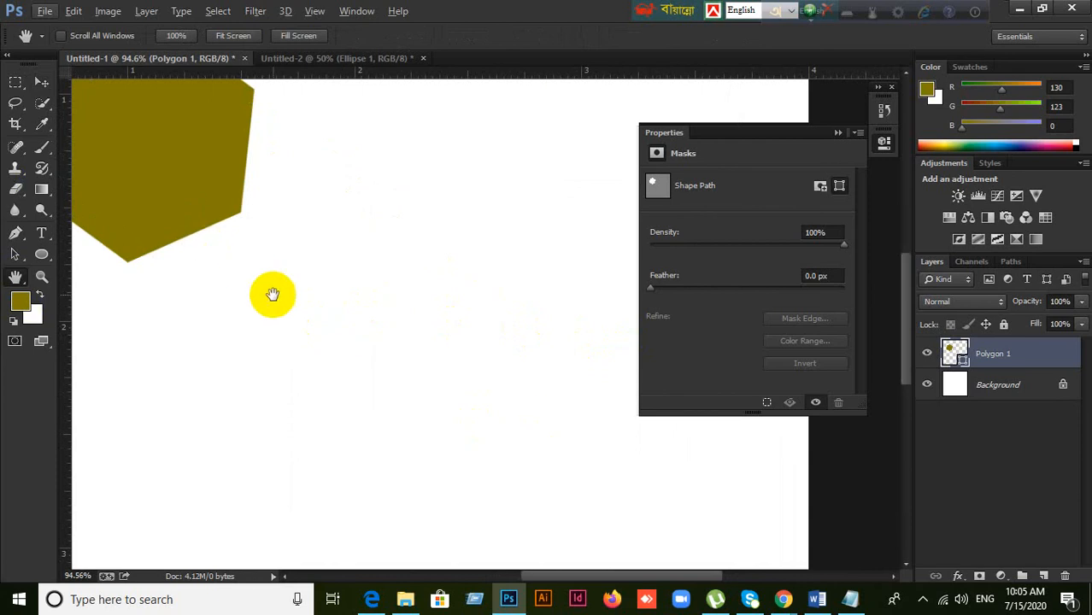
left_click_drag(299, 295, 512, 402)
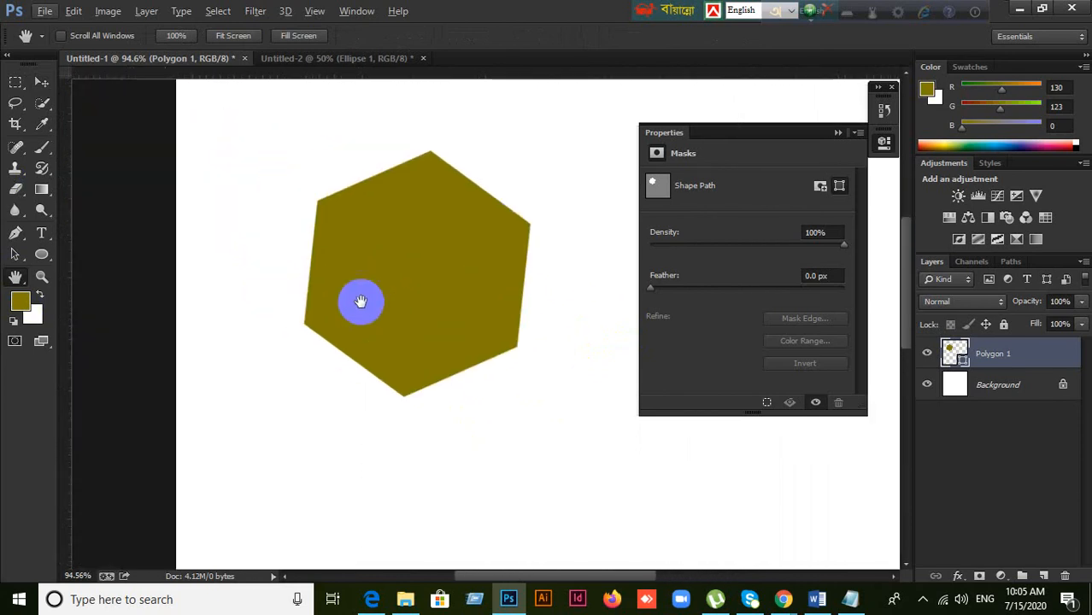
Step: Pan across the canvas in several directions with the Hand tool, moving the hexagon around the view
key("ctrl+r")
left_click(17, 275)
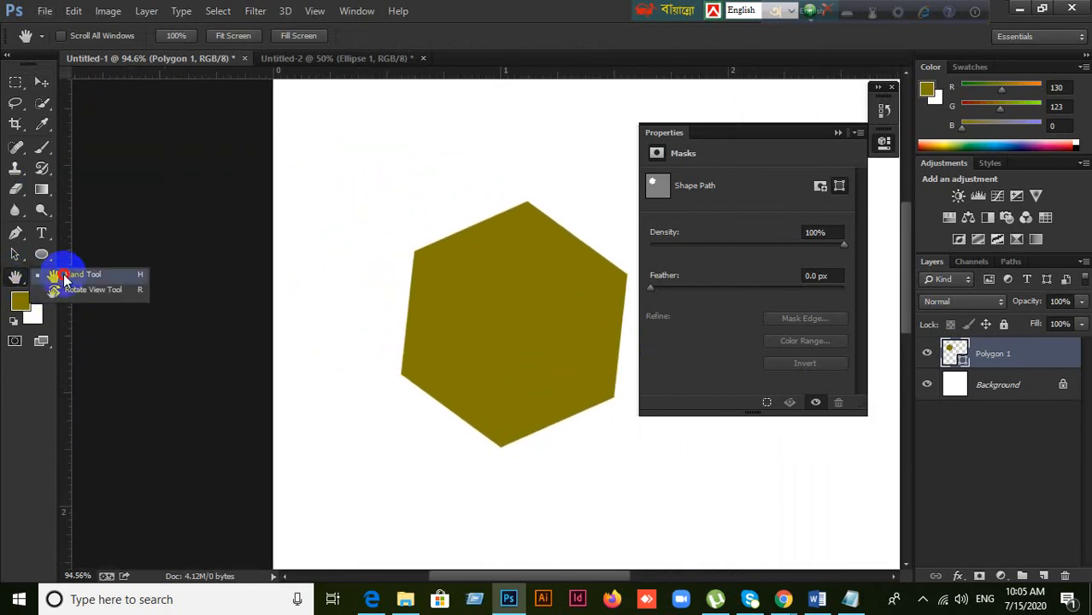
left_click(66, 275)
left_click_drag(443, 360, 358, 330)
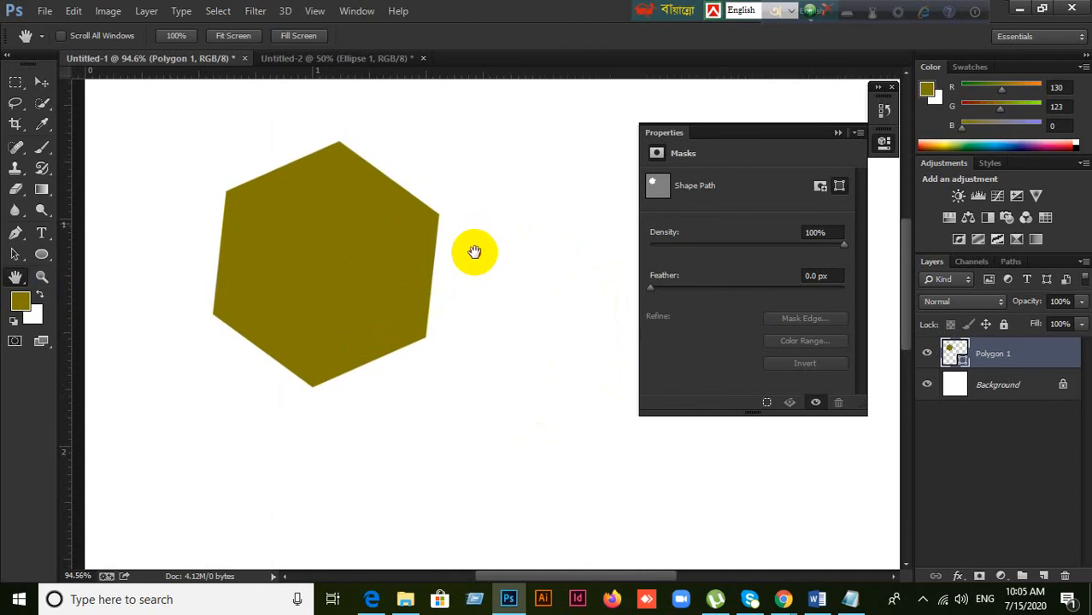
left_click_drag(475, 253, 329, 279)
left_click_drag(519, 373, 570, 232)
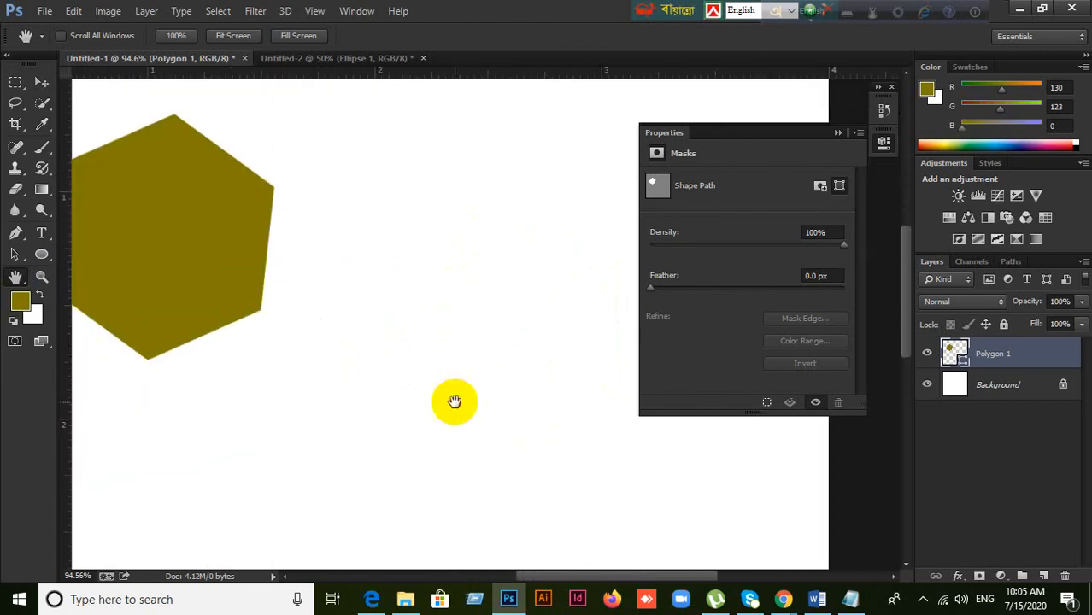
left_click_drag(453, 399, 516, 275)
left_click_drag(370, 446, 388, 306)
mouse_move(528, 432)
left_mouse_down()
mouse_move(393, 317)
mouse_move(529, 444)
left_mouse_up()
left_click_drag(331, 229, 380, 453)
left_click_drag(409, 369, 275, 469)
left_click_drag(589, 390, 468, 389)
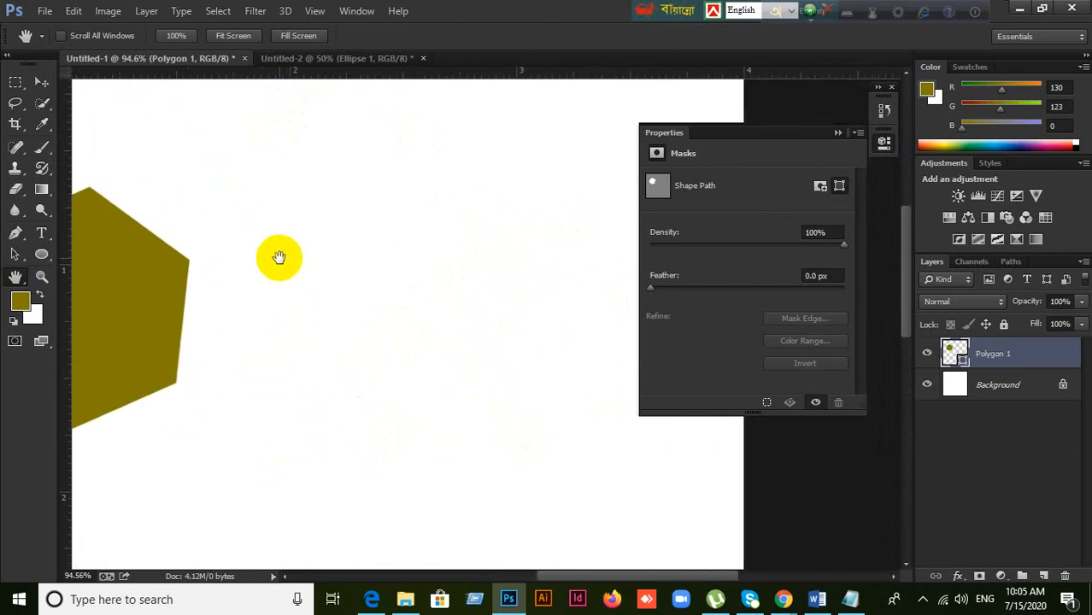
Step: Bring the whole hexagon back into view, activate the Move tool, and set the zoom to about 71%
scroll(278, 257, "down", 2)
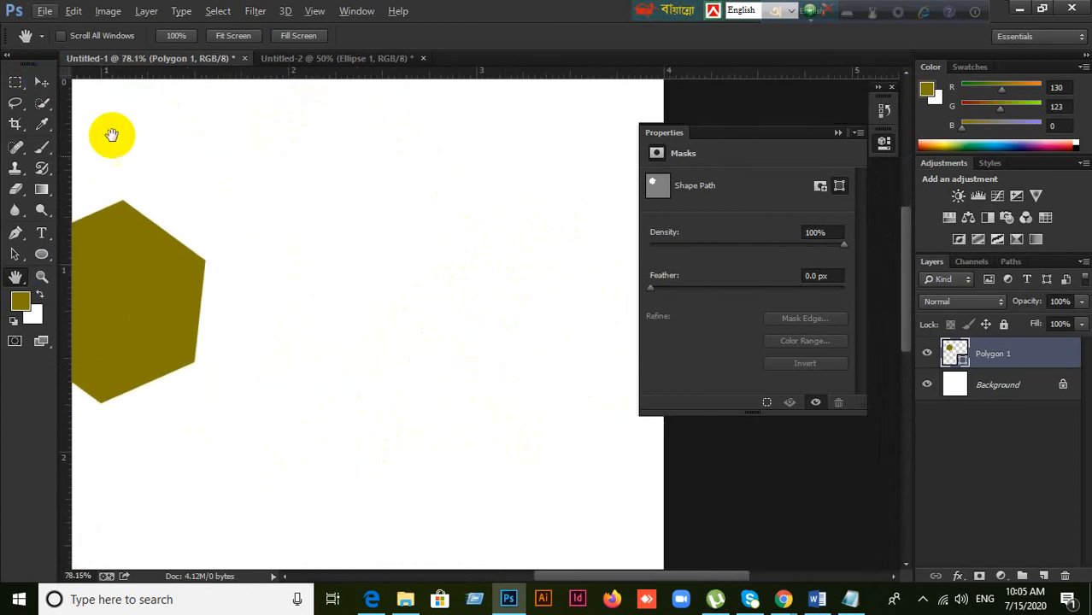
left_click_drag(197, 212, 415, 212)
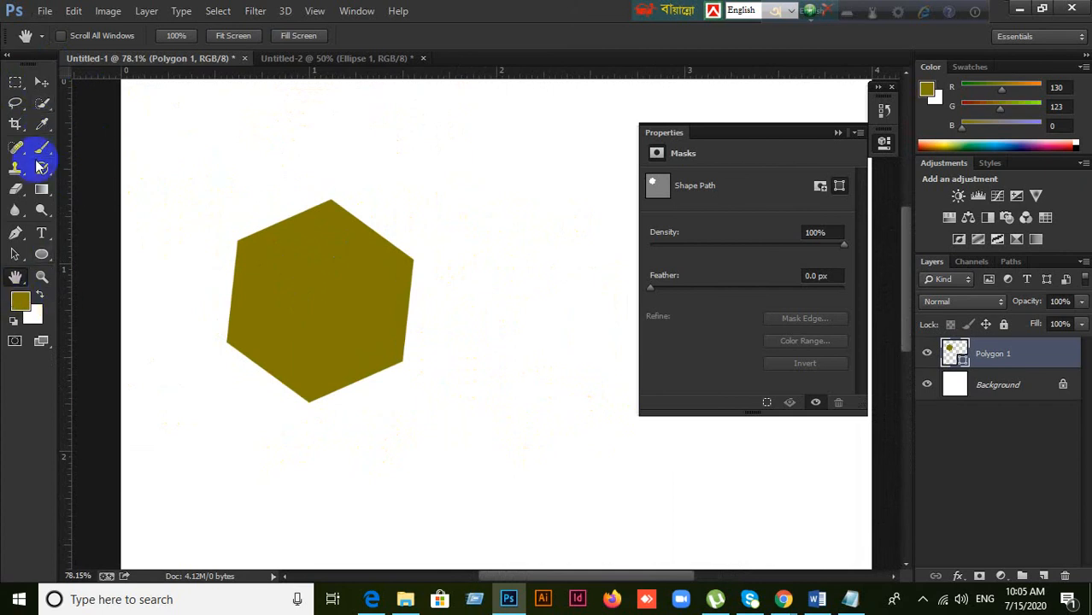
left_click(40, 82)
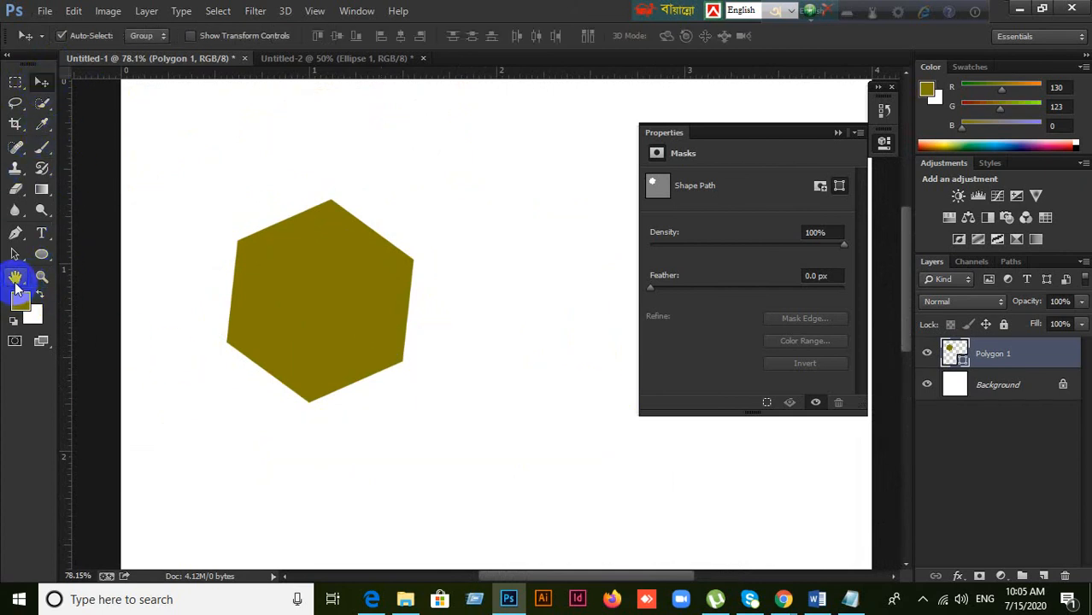
left_click(43, 84)
scroll(414, 359, "down", 3)
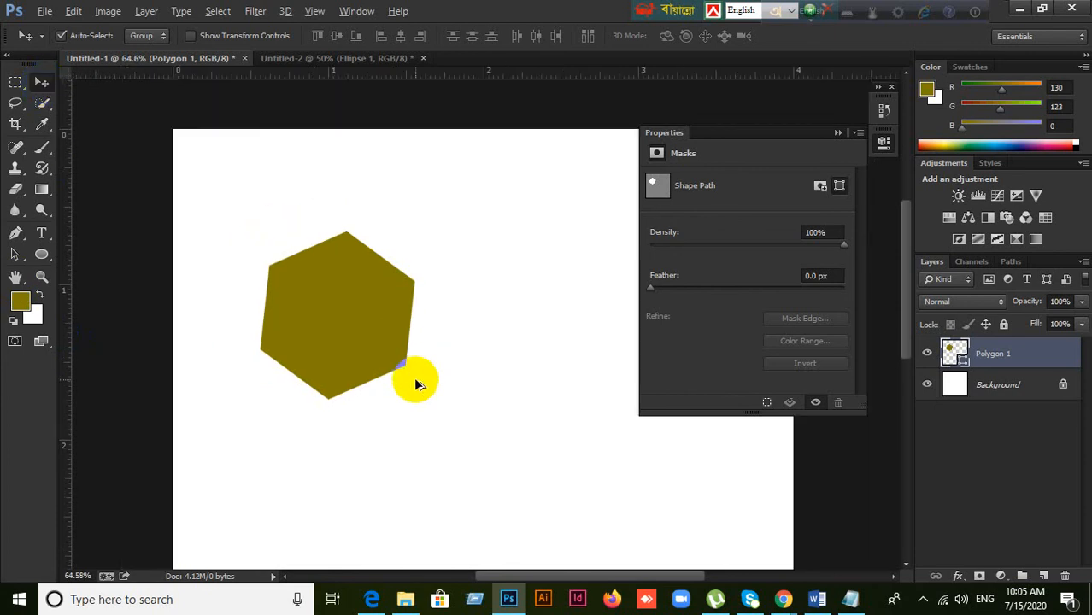
scroll(466, 416, "up", 2)
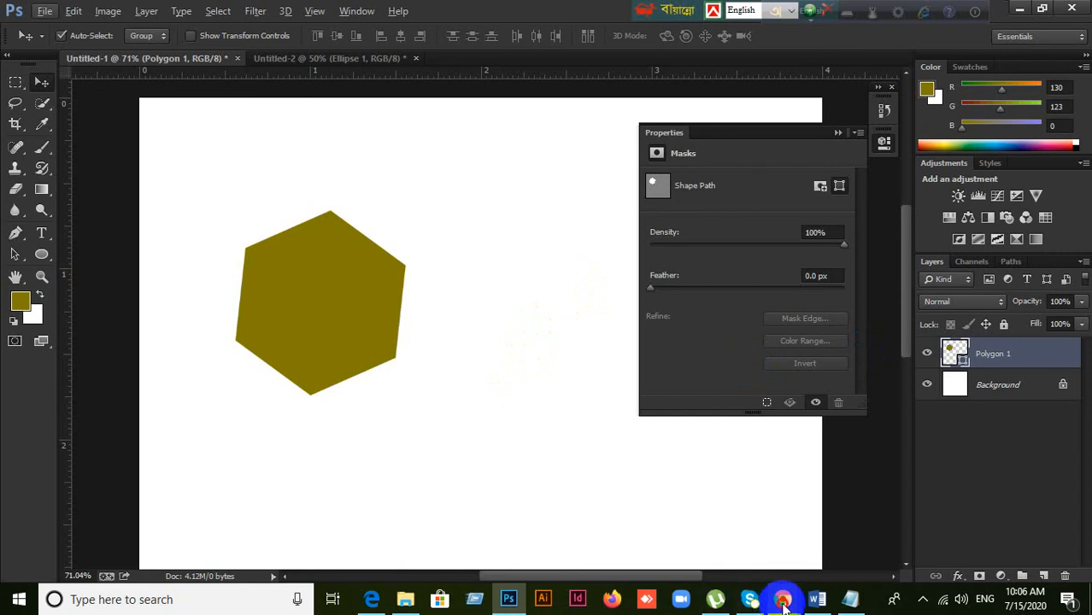
Step: Switch to the Google Meet window twice to check the class participants, returning to Photoshop each time
mouse_move(781, 595)
left_click(696, 551)
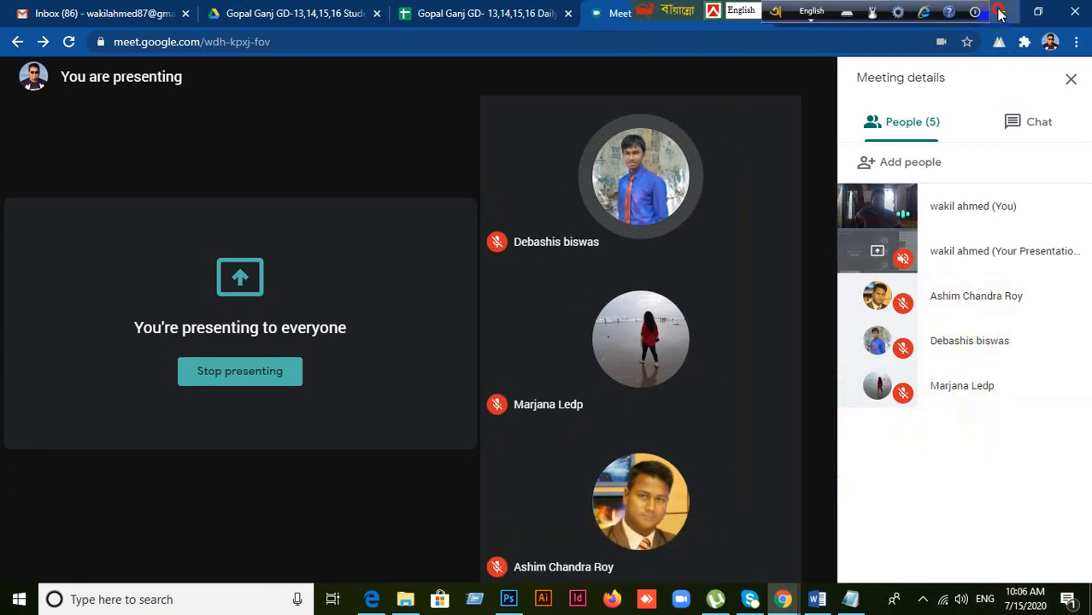
left_click(1000, 11)
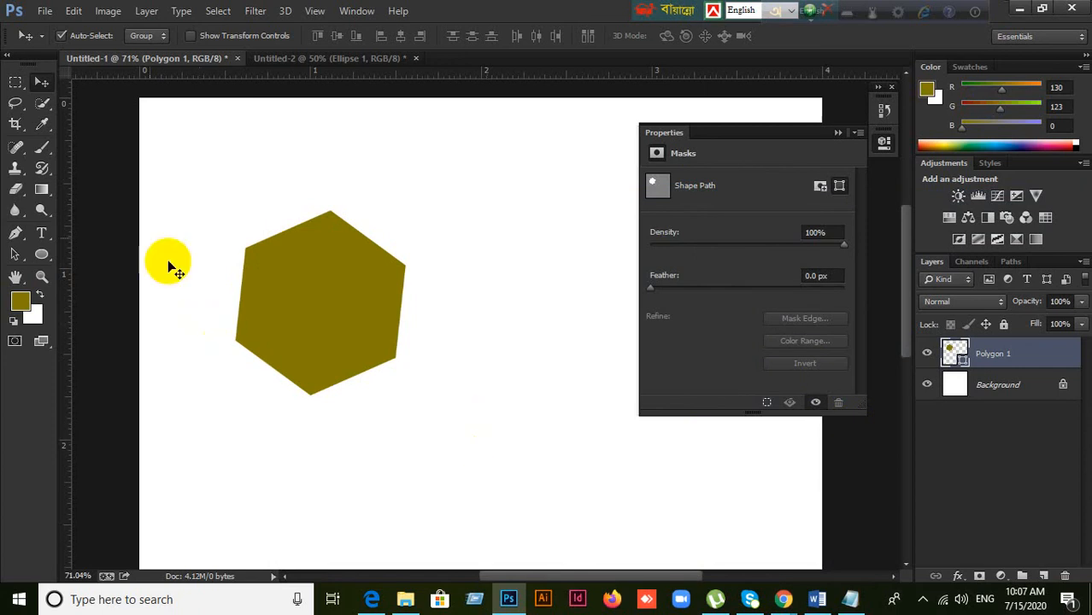
left_click(782, 599)
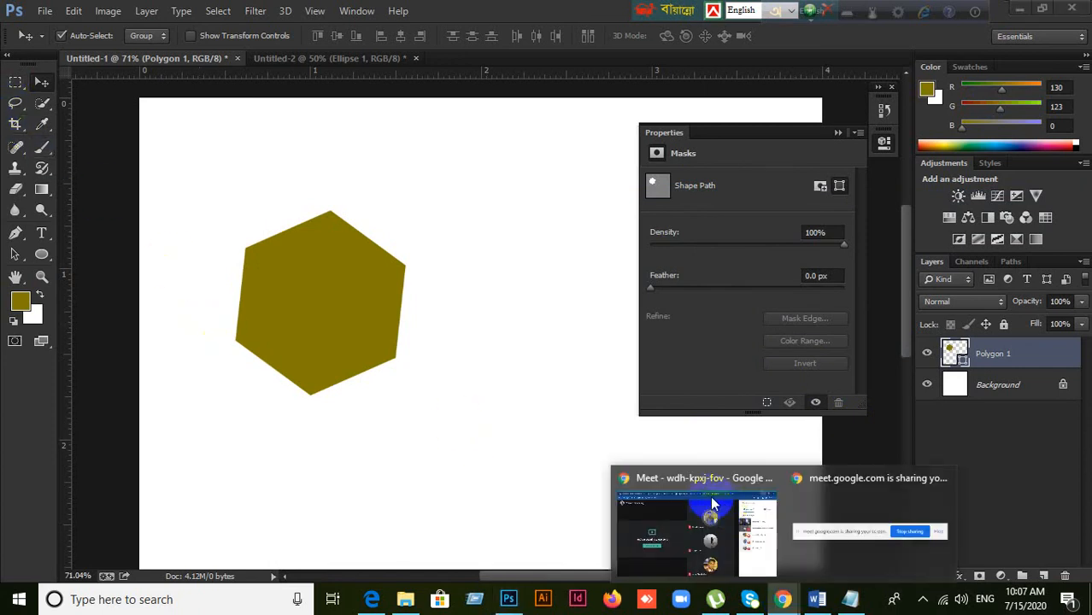
left_click(702, 489)
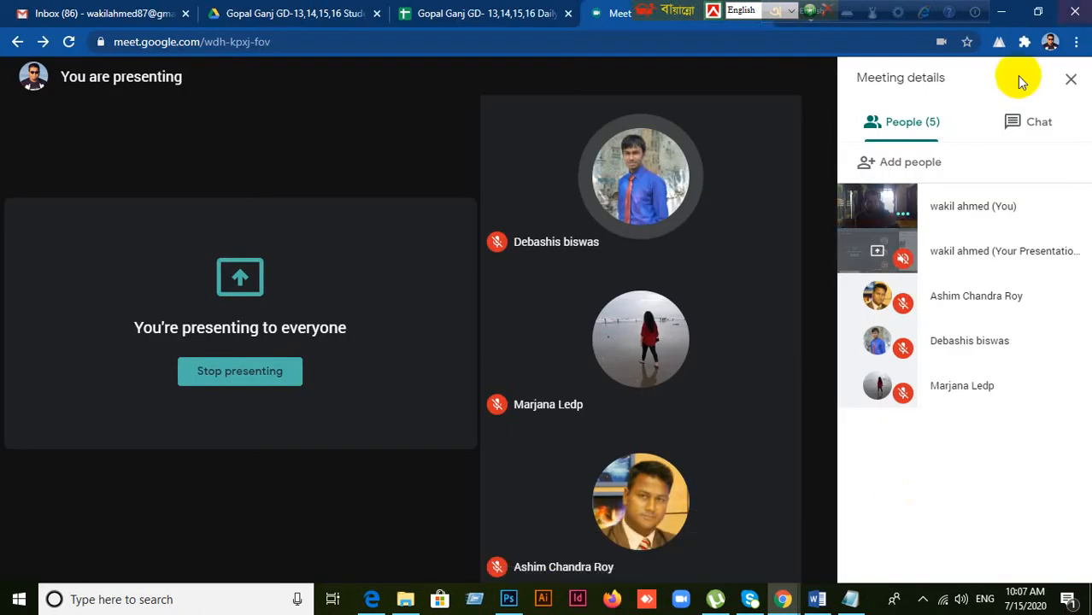
left_click(1005, 14)
Step: Delete the hexagon's shape layer and activate the Rectangular Marquee tool
key("Delete")
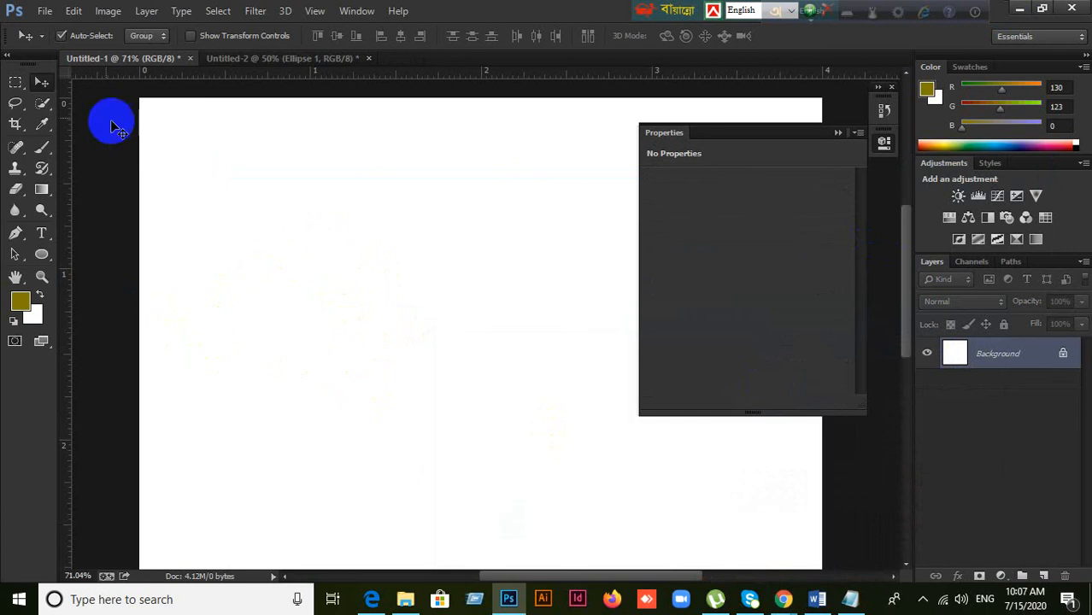
left_click(14, 81)
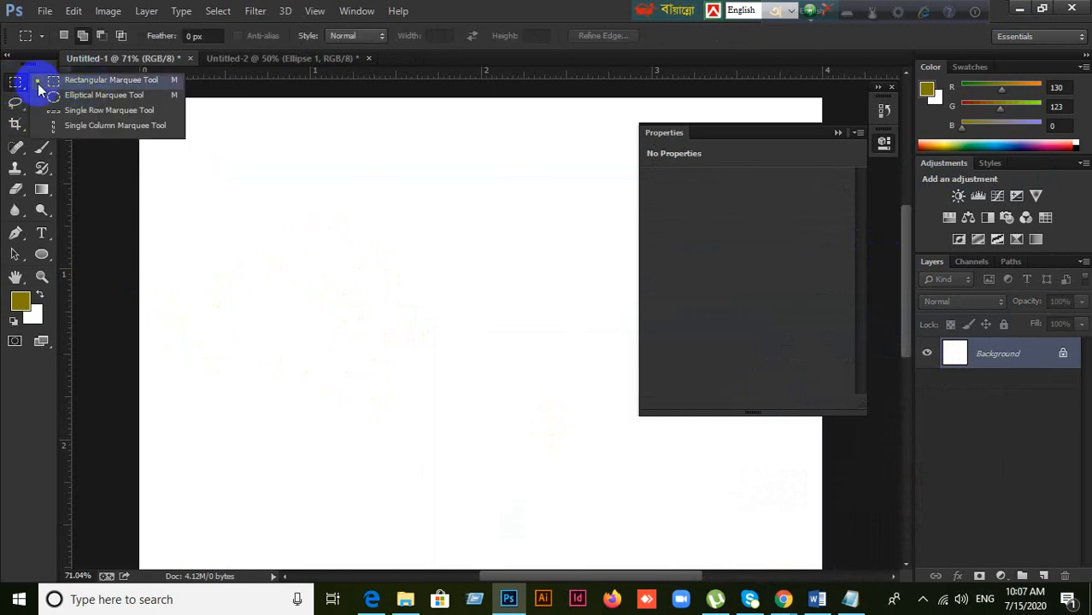
left_click(513, 7)
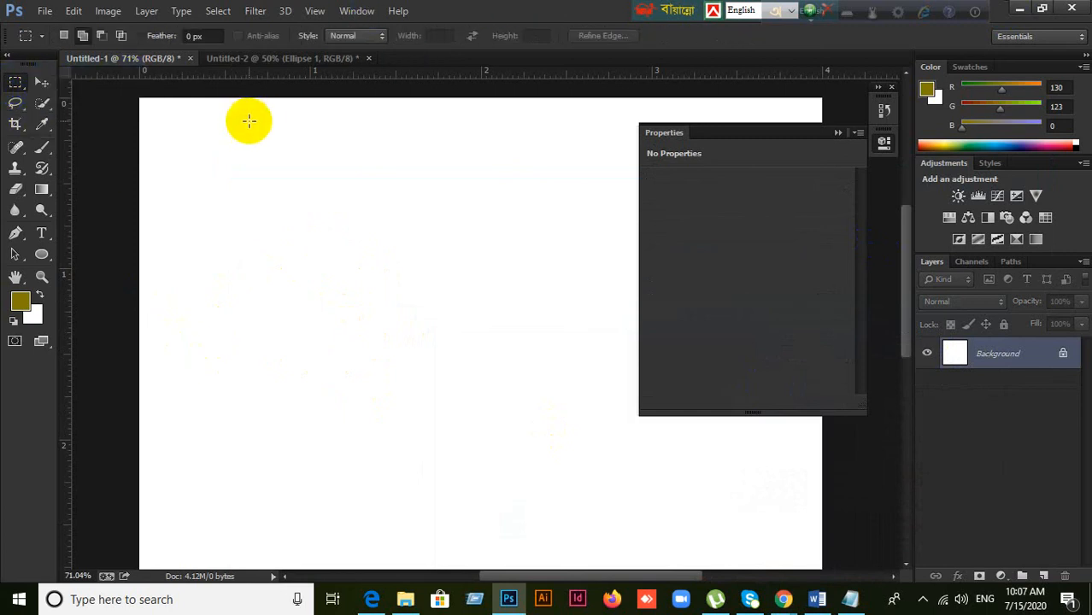
Step: Examine the four marquee tool variants, alternating between the Move tool and the Rectangular Marquee tool
left_click(42, 82)
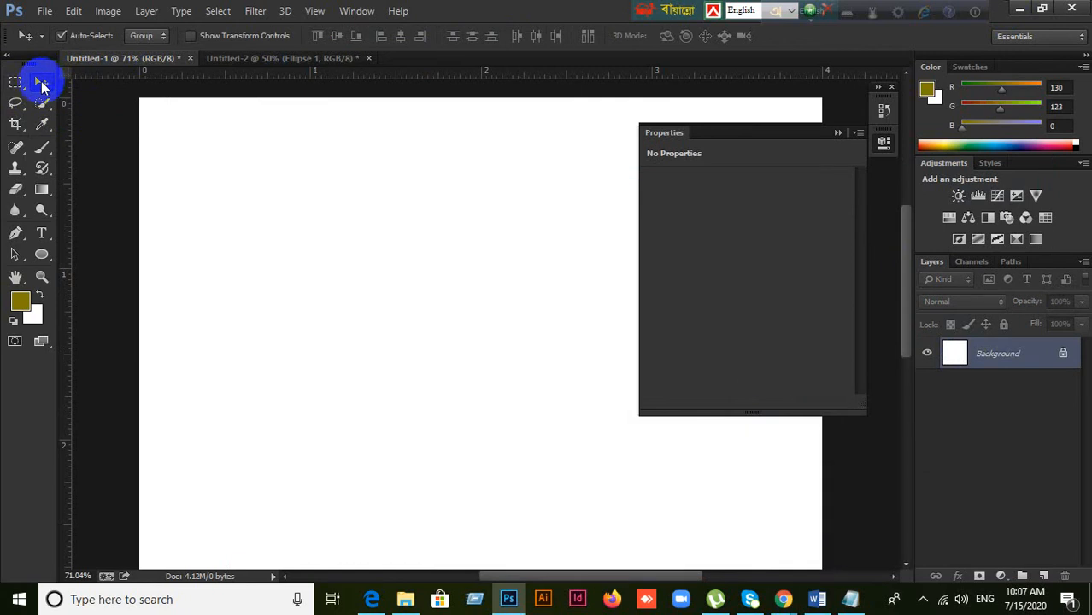
left_click(15, 86)
right_click(15, 89)
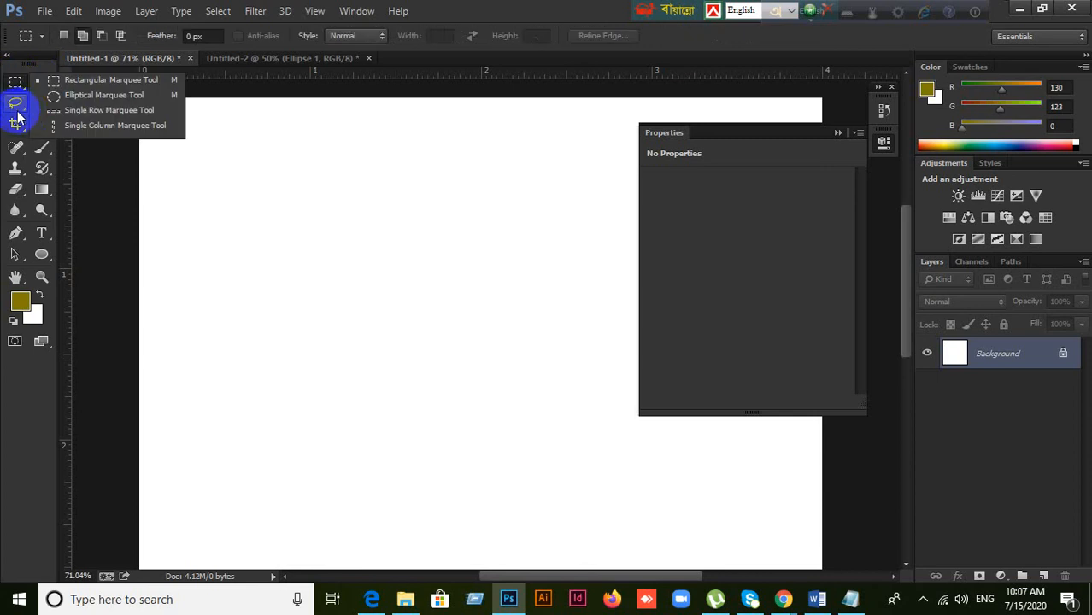
left_click(494, 13)
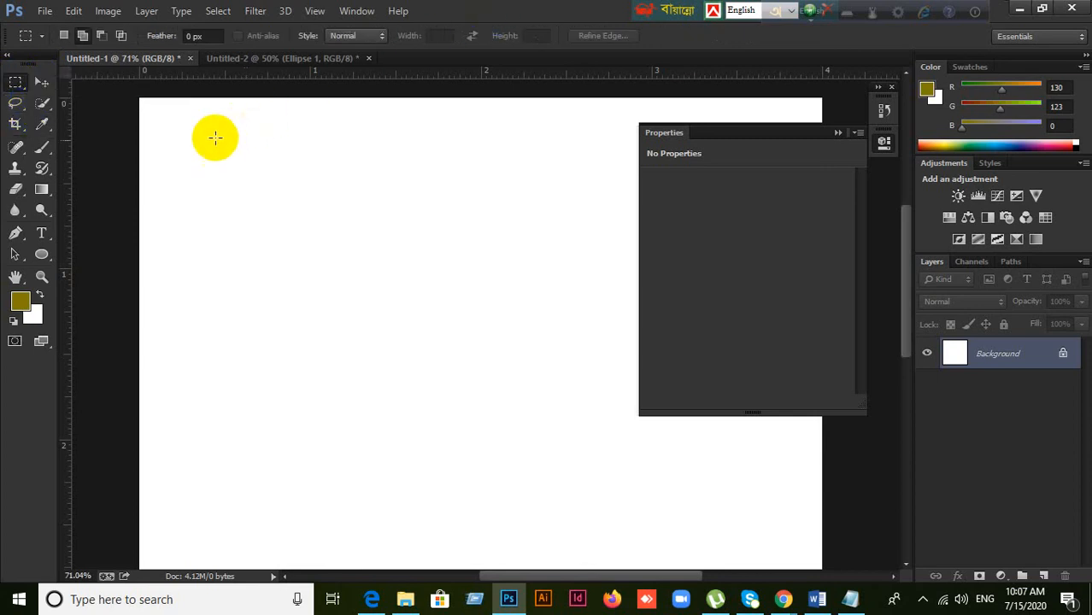
left_click(41, 82)
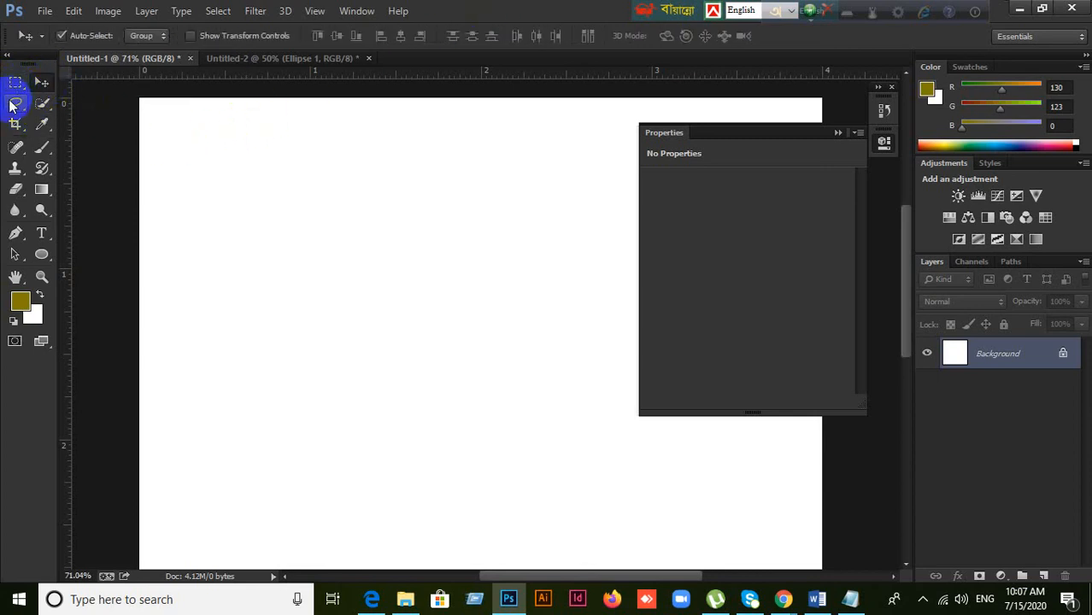
left_click(16, 85)
right_click(18, 87)
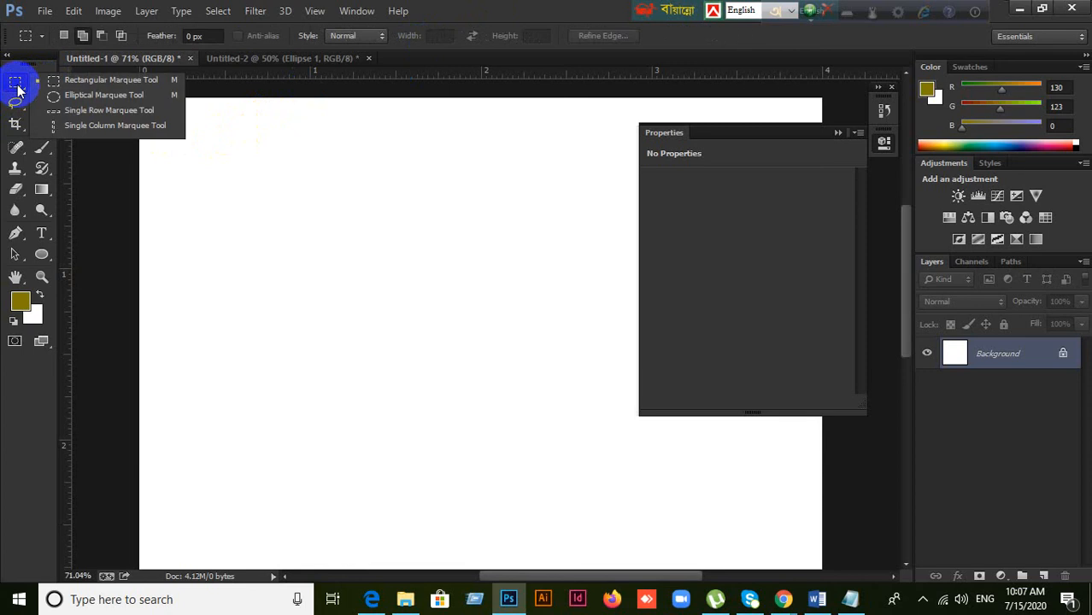
left_click(513, 11)
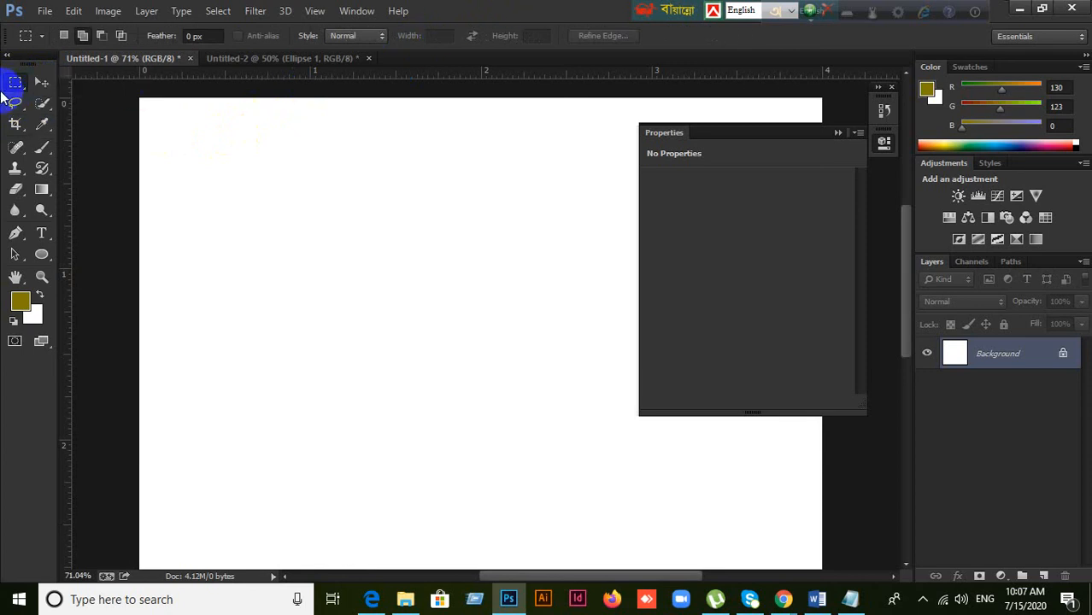
Step: Draw a square selection about 1.5 inches wide on the blank canvas with the Rectangular Marquee tool, and deselect it
right_click(15, 83)
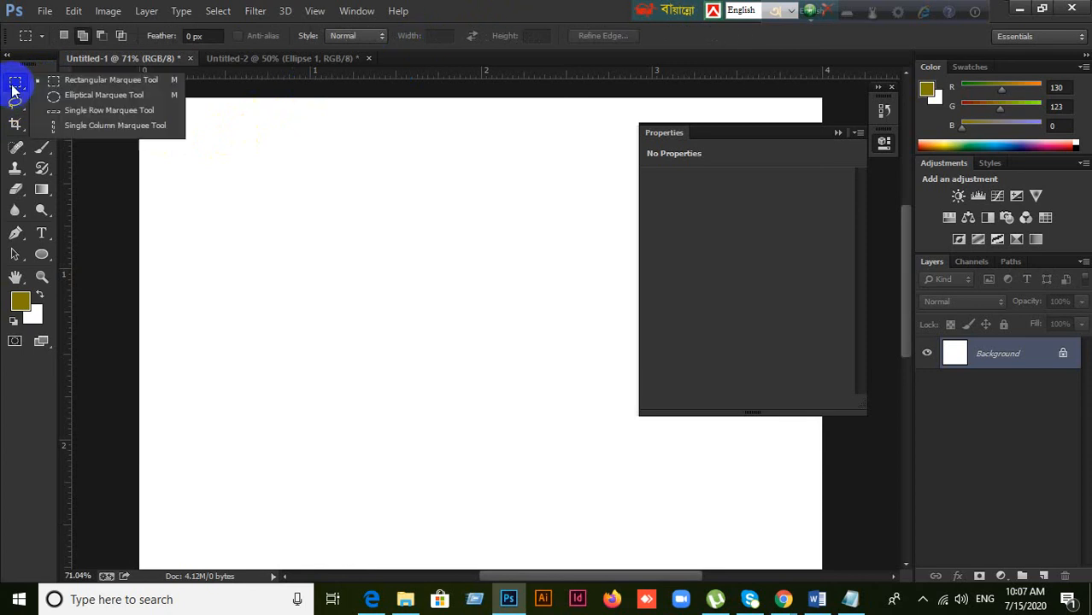
left_click(86, 89)
left_click_drag(273, 171, 549, 429)
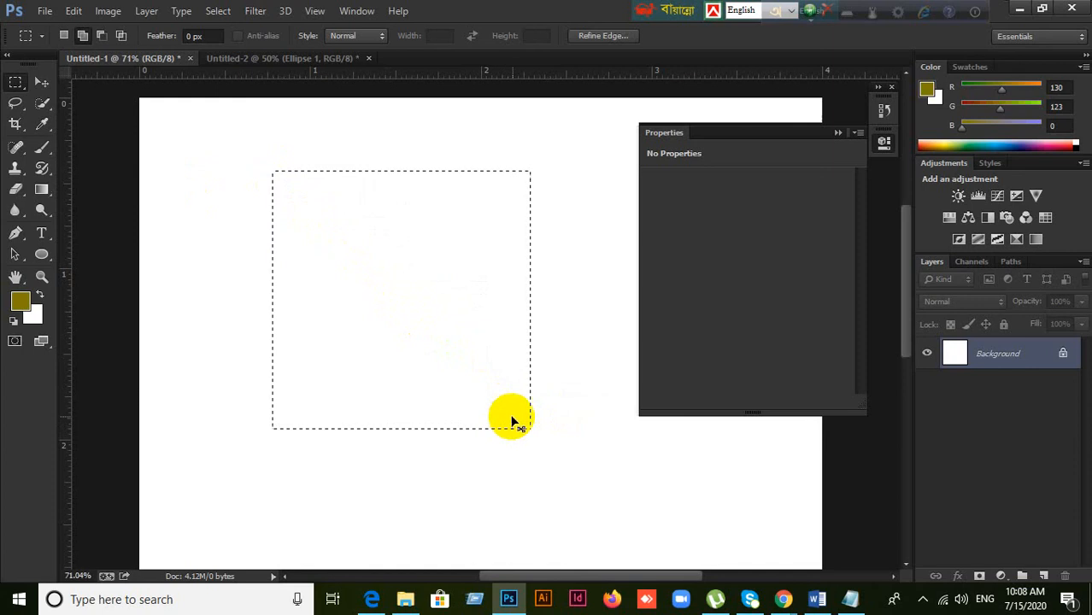
key("ctrl+d")
Step: Draw an elliptical selection near the middle of the blank canvas with the Elliptical Marquee tool, and deselect it
right_click(19, 87)
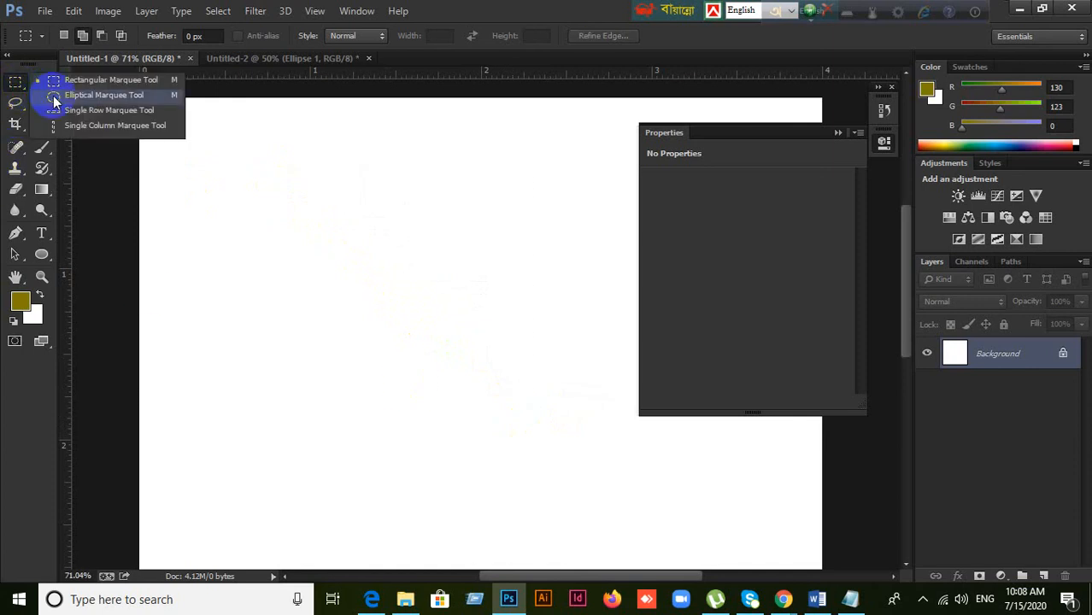
left_click(85, 95)
left_click_drag(282, 234, 572, 441)
key("ctrl+d")
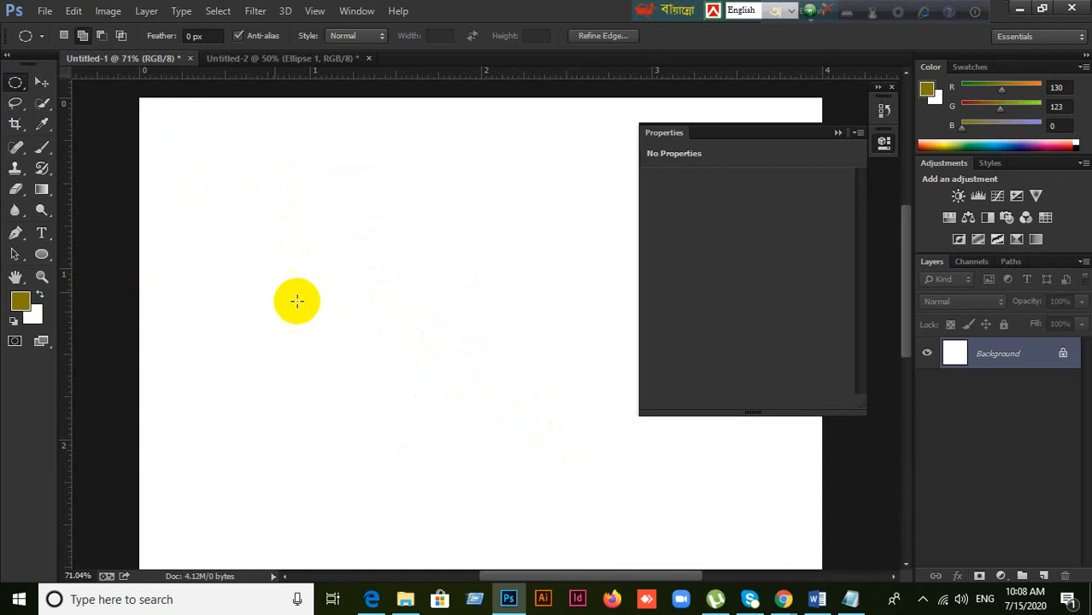
Step: Switch back to the Rectangular Marquee tool
right_click(19, 85)
left_click(51, 81)
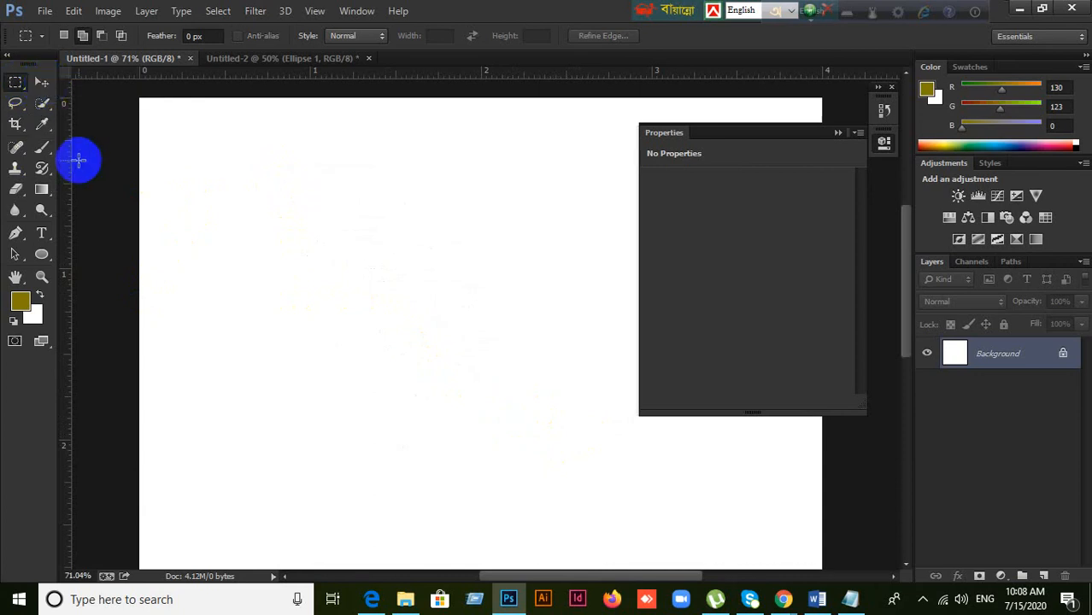
Step: Set the Rectangular Marquee style to Fixed Ratio with a width ratio of 5
left_click(359, 37)
left_click(365, 39)
left_click(365, 39)
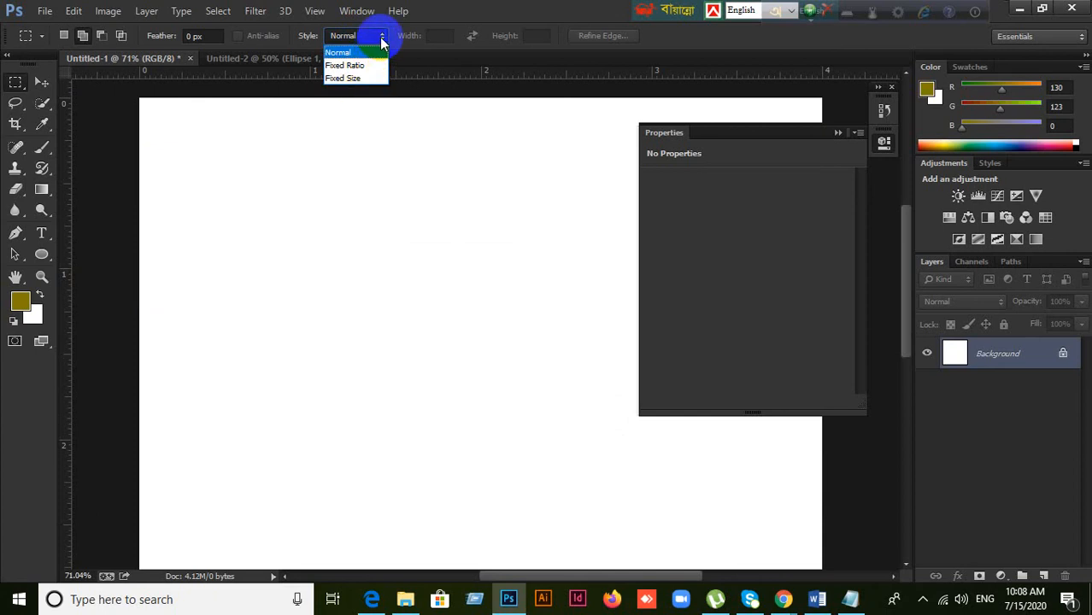
left_click(379, 38)
left_click(378, 36)
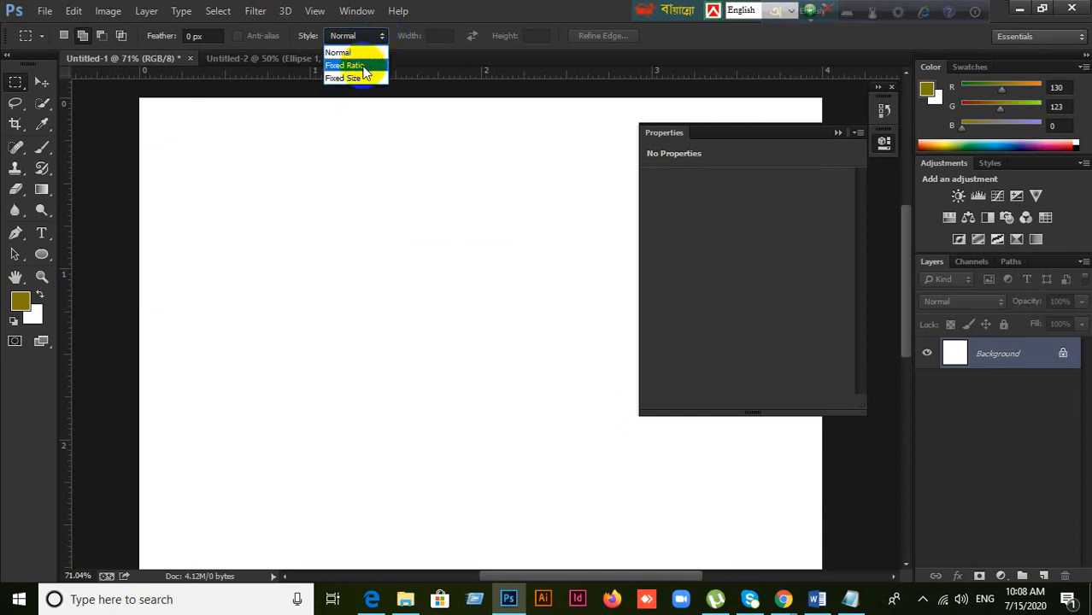
left_click(367, 65)
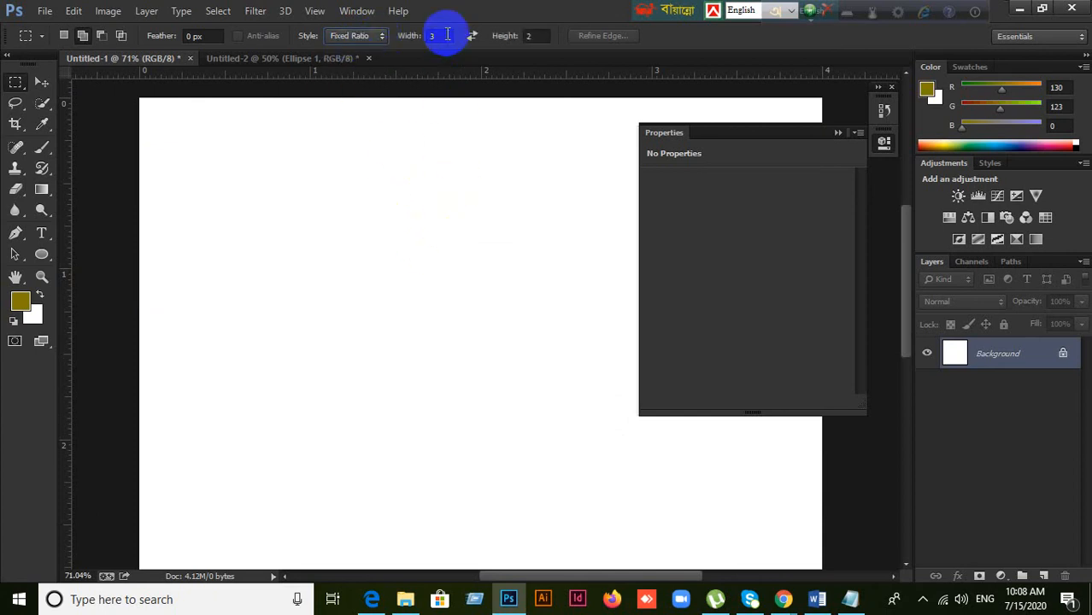
left_click_drag(446, 35, 408, 35)
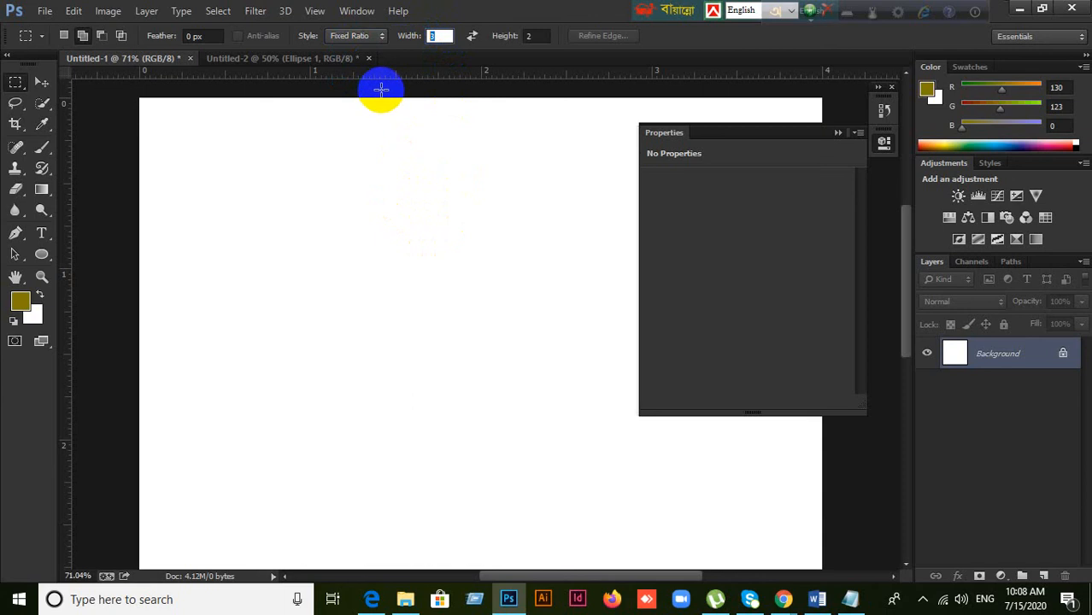
type("53")
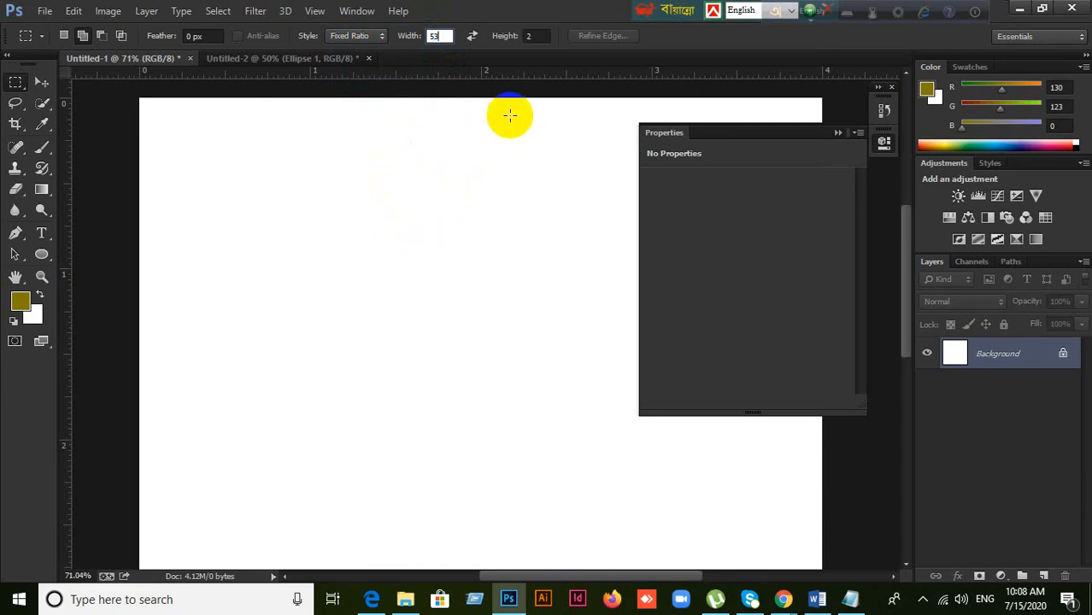
key("BackSpace")
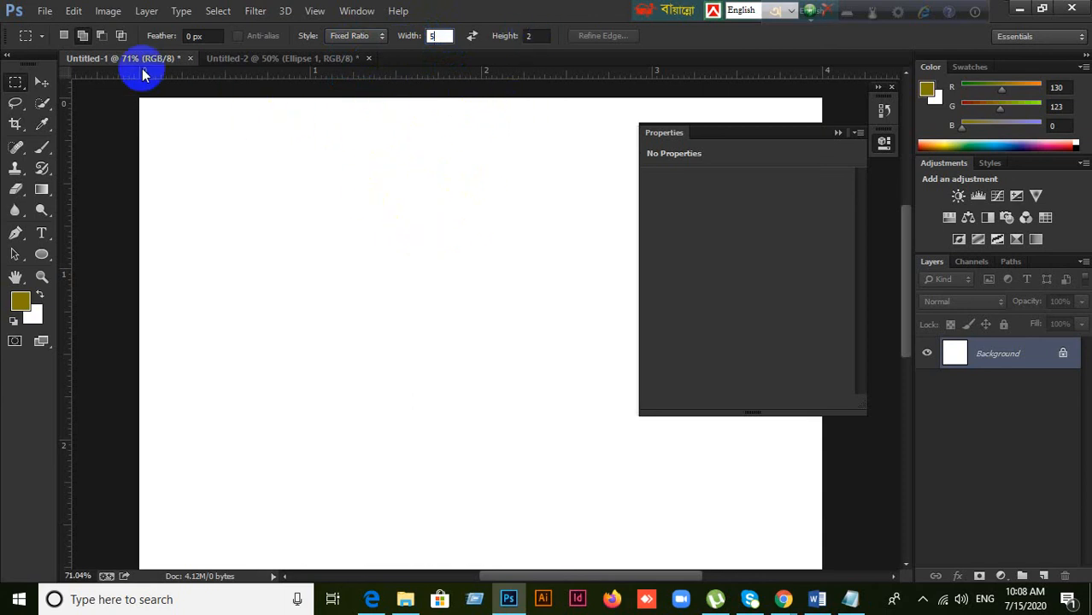
left_click(41, 82)
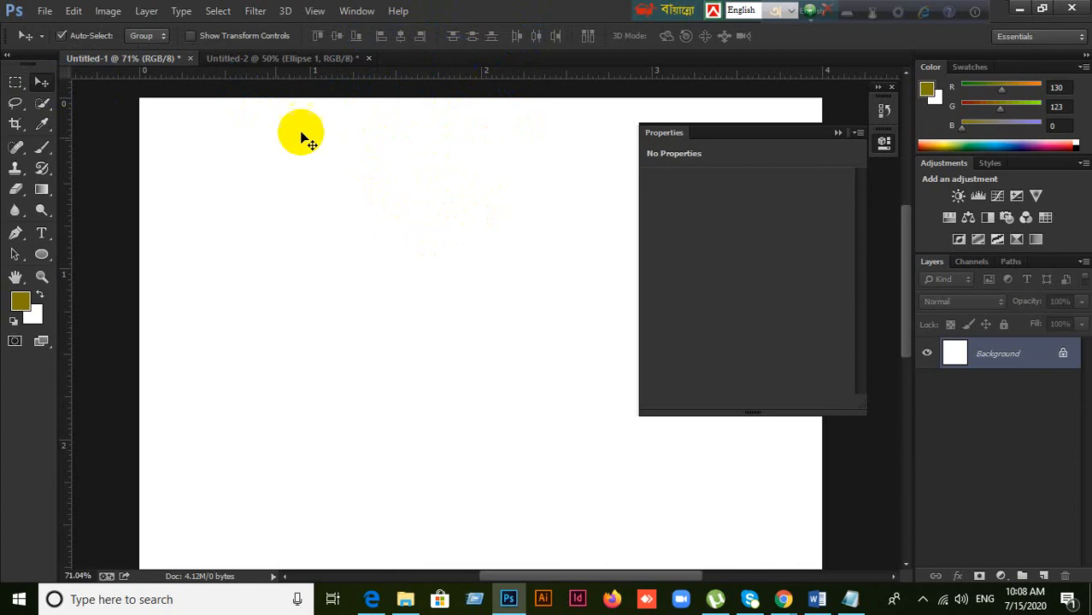
left_click(15, 82)
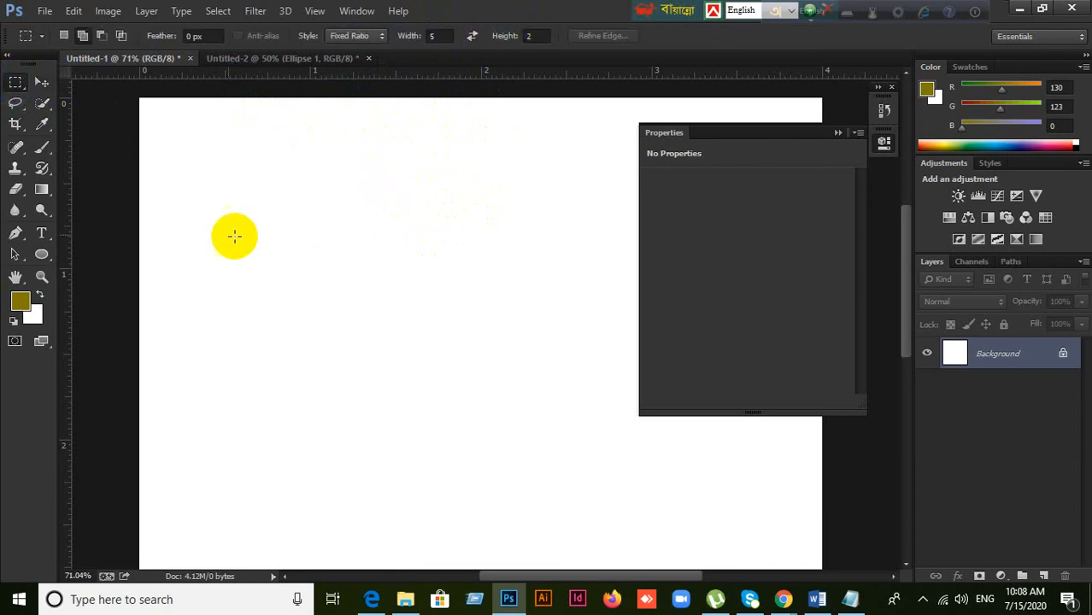
Step: Draw a fixed-ratio rectangular selection across the canvas and collapse the Properties panel covering it
left_click_drag(220, 160, 548, 352)
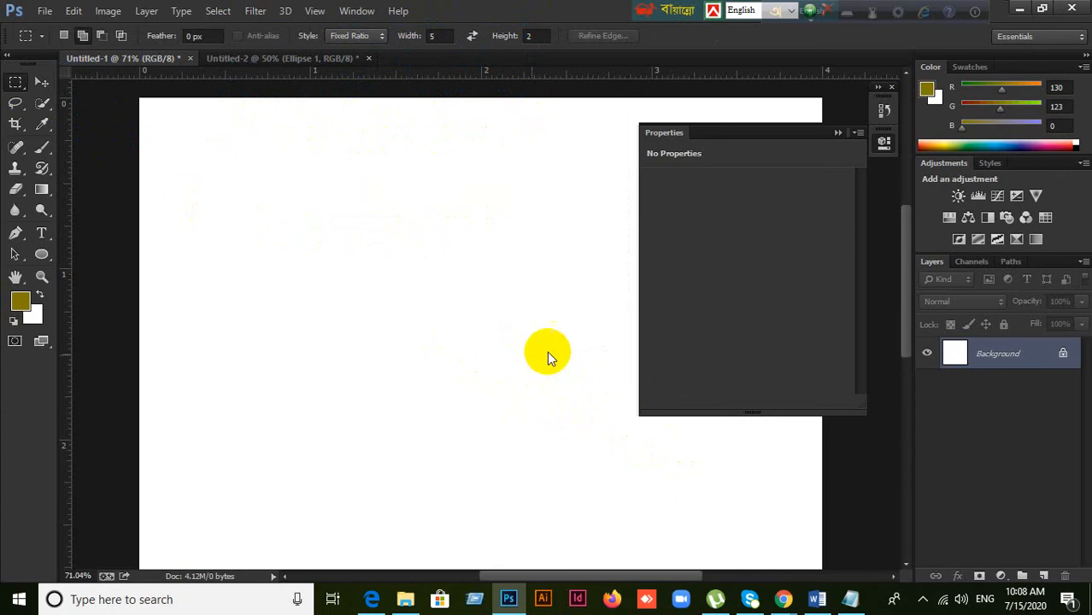
left_click(835, 133)
left_click(634, 348)
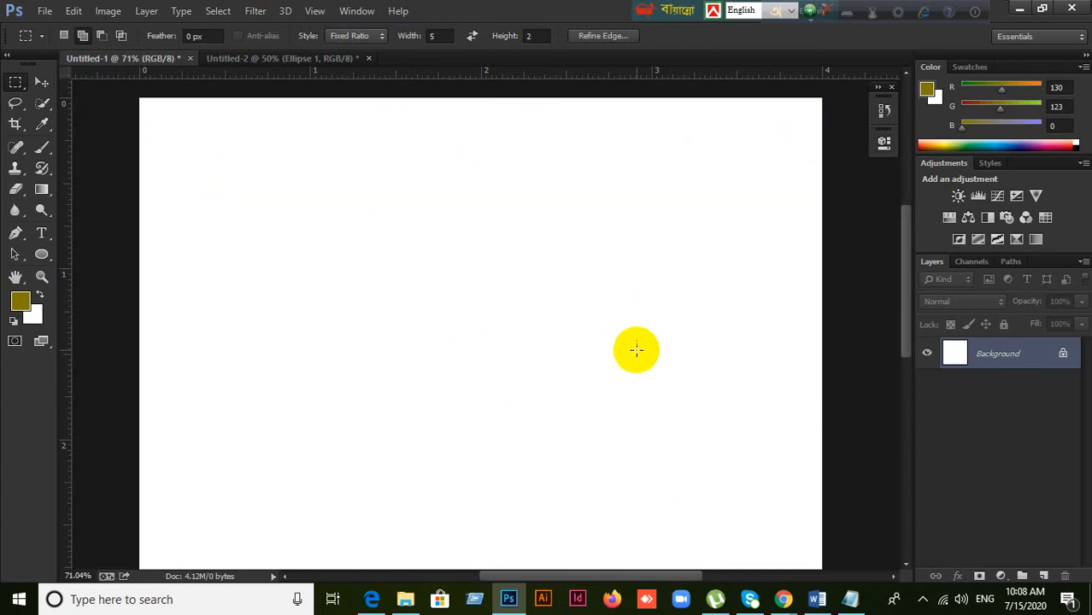
Step: Set the marquee style to Fixed Size with a width of 50 px and a height of 80 px
left_click(378, 37)
left_click(352, 79)
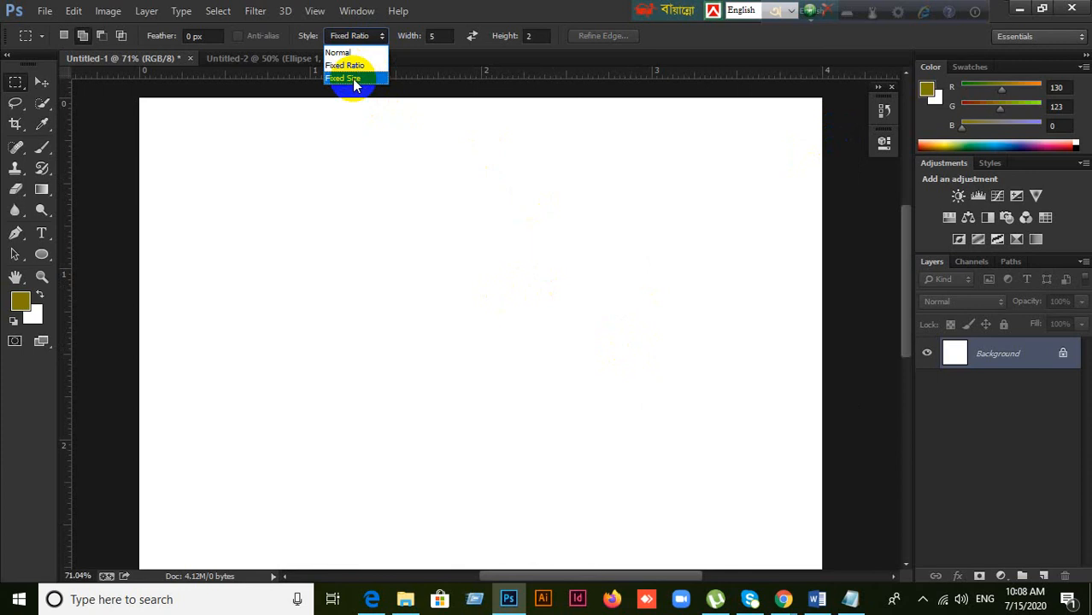
left_click(448, 37)
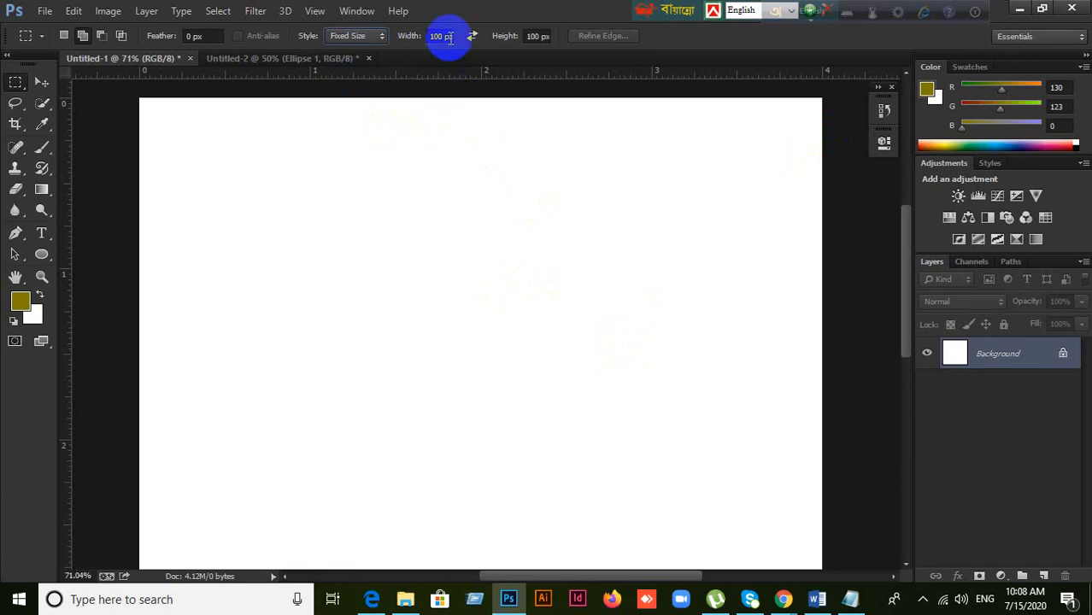
double_click(448, 36)
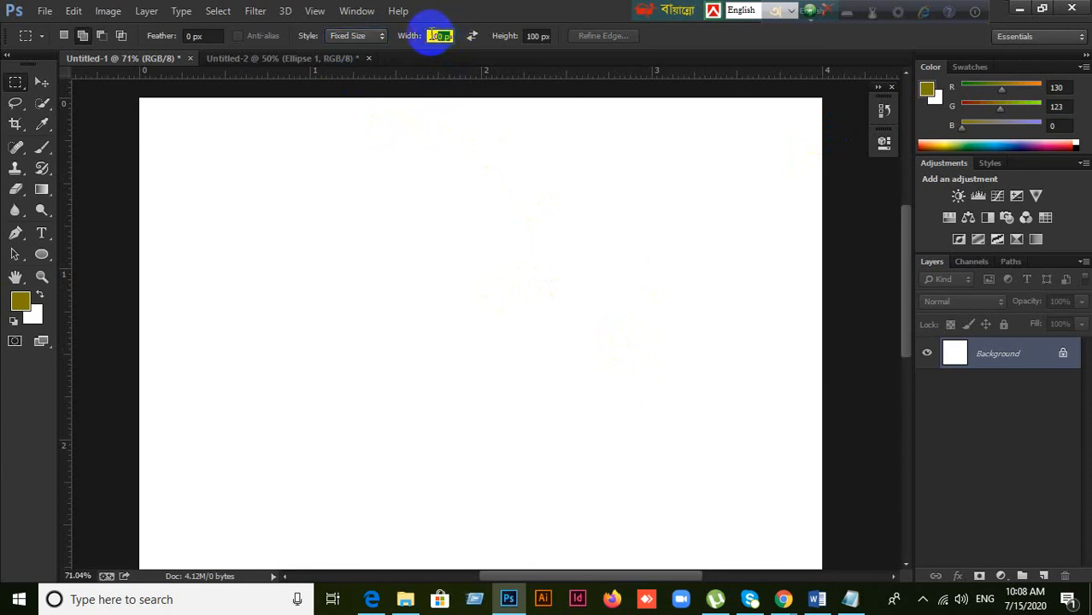
left_click_drag(432, 35, 487, 66)
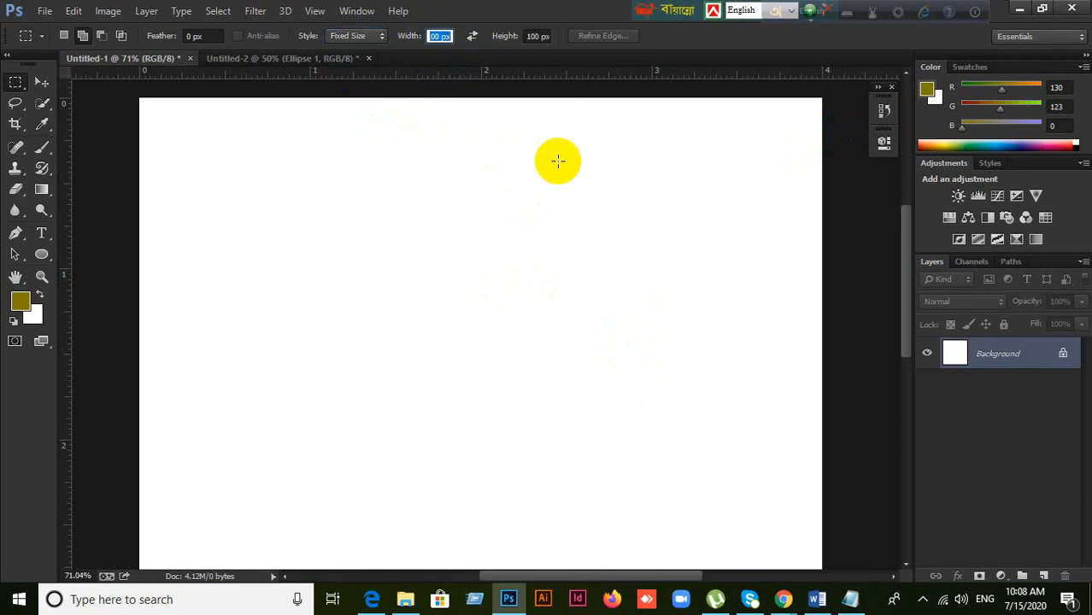
type("50")
left_click(536, 37)
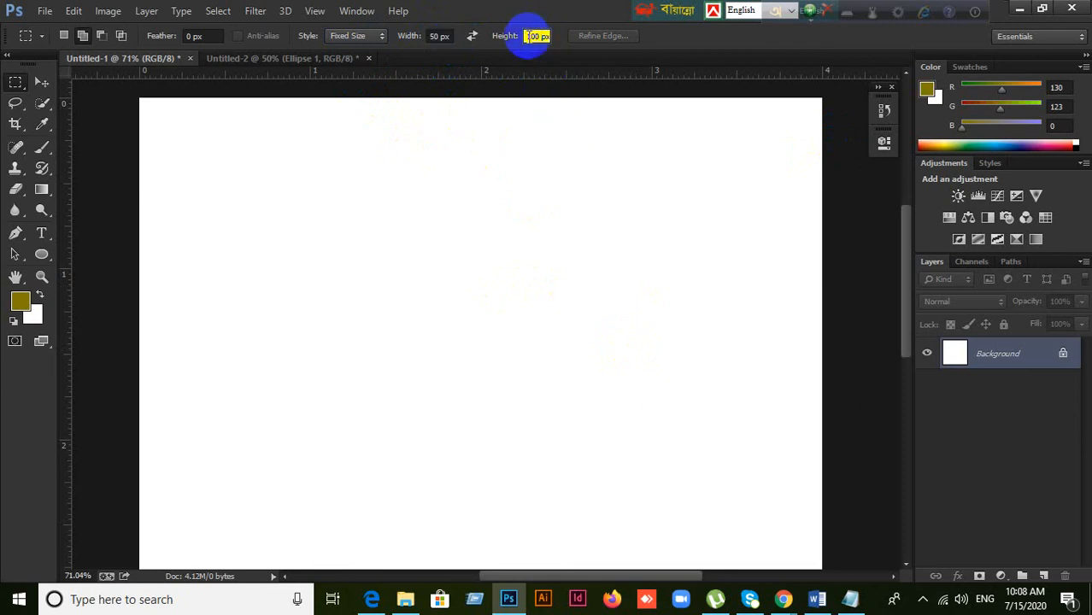
left_click_drag(530, 36, 564, 36)
type("80")
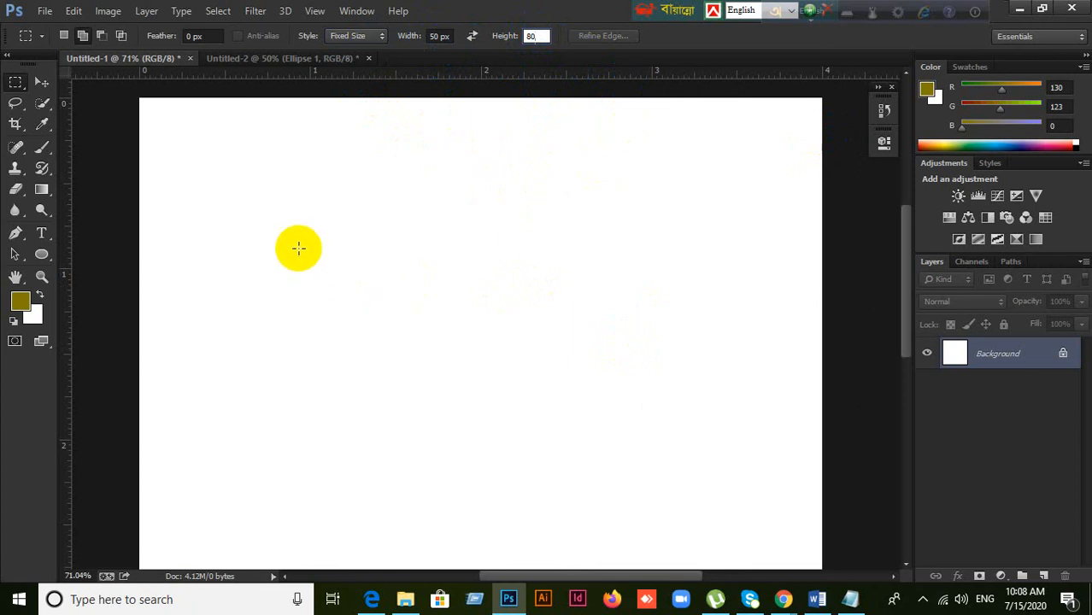
Step: Place a 50 by 80 px selection, add many more of the same size across the canvas, and deselect them all
left_click(292, 305)
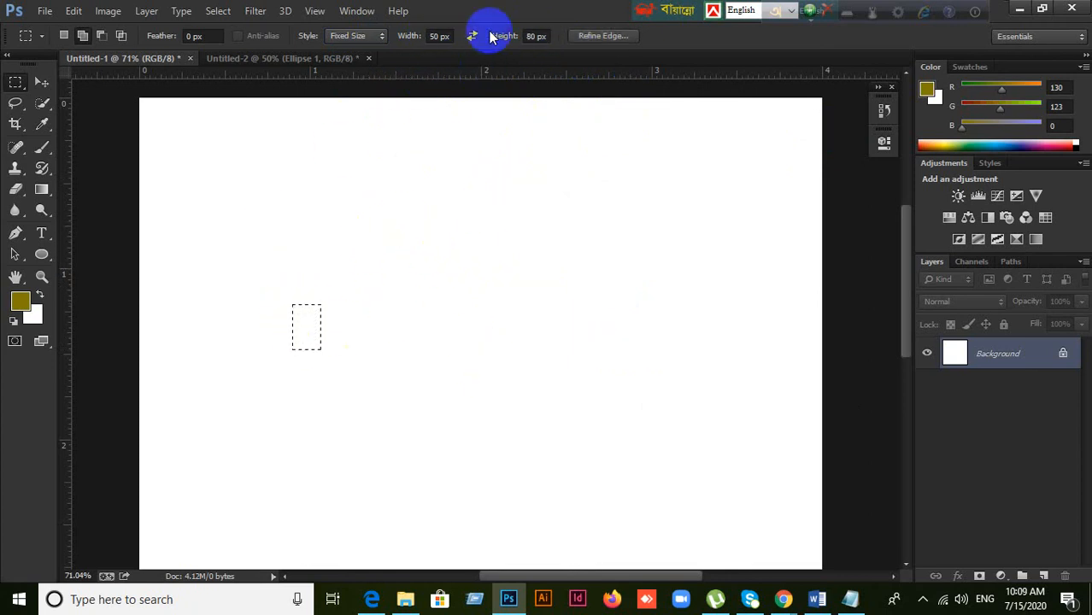
left_click(455, 236, "shift")
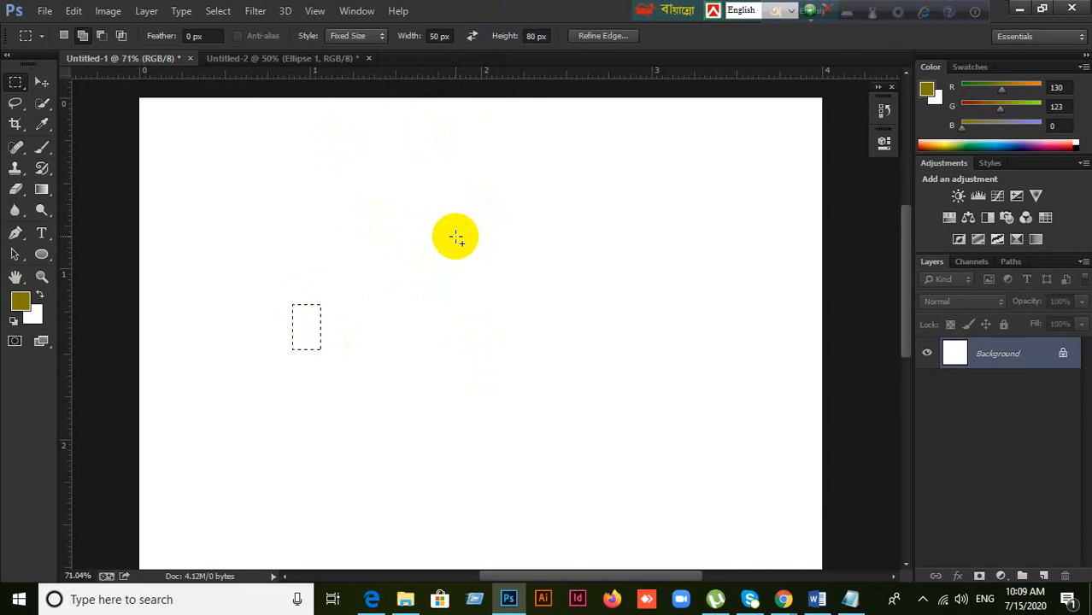
left_click(512, 346, "shift")
left_click(436, 426, "shift")
left_click(307, 439, "shift")
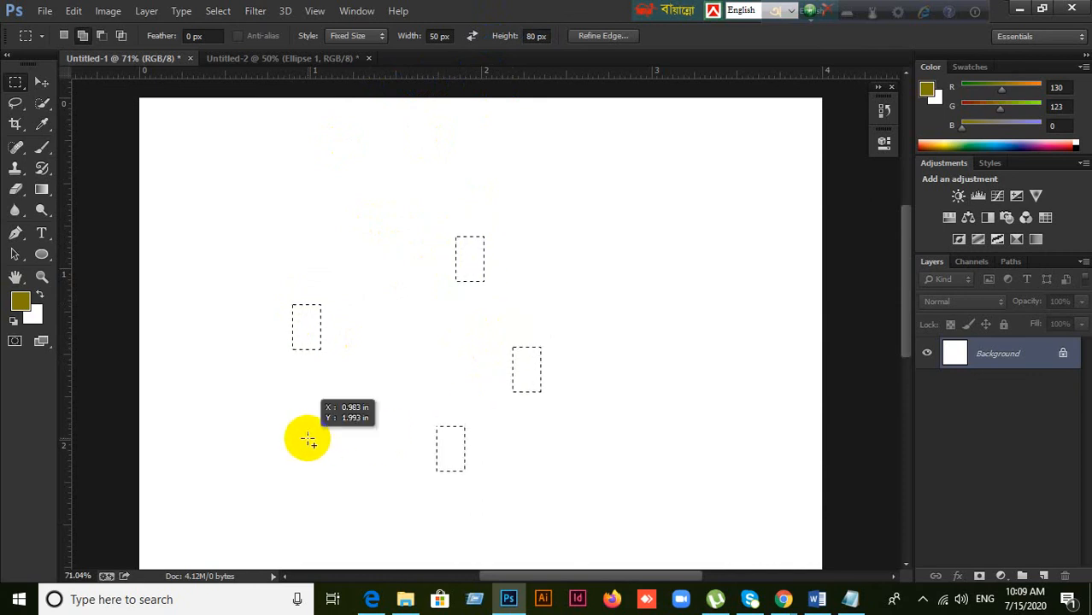
left_click(211, 365, "shift")
left_click(228, 246, "shift")
left_click(297, 181, "shift")
left_click(392, 163, "shift")
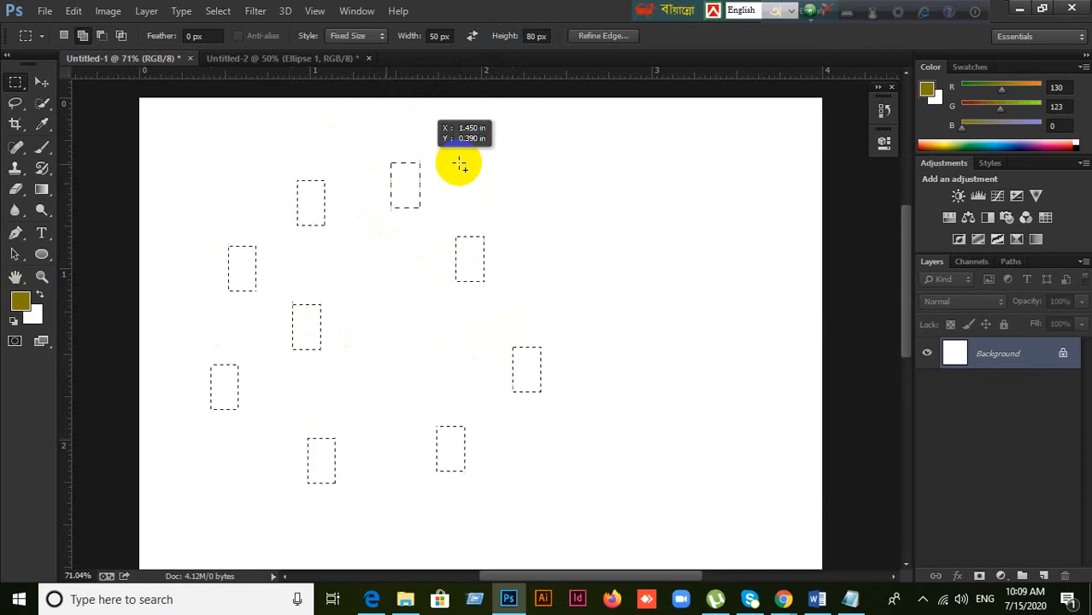
left_click(677, 349, "shift")
left_click(667, 451, "shift")
left_click(445, 353, "shift")
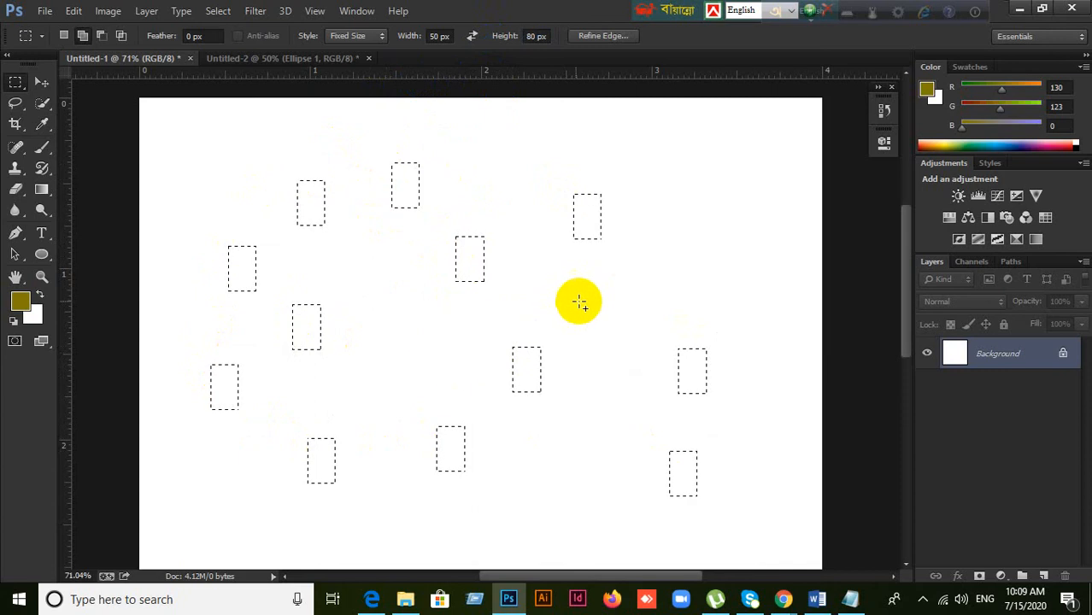
left_click(520, 185, "shift")
left_click(579, 301, "shift")
left_click(423, 256, "shift")
left_click(383, 288, "shift")
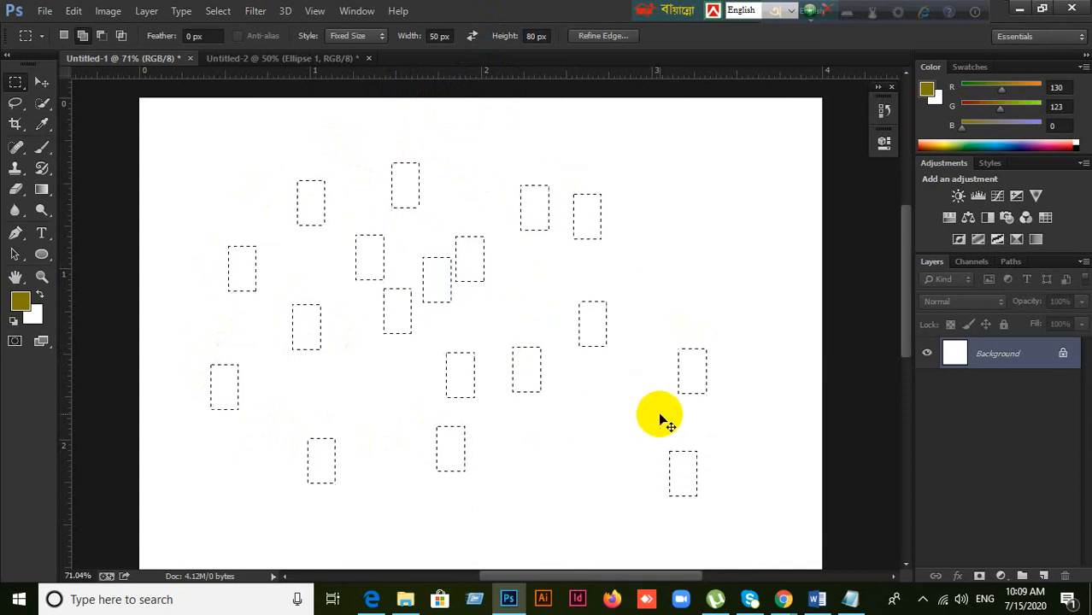
key("ctrl+d")
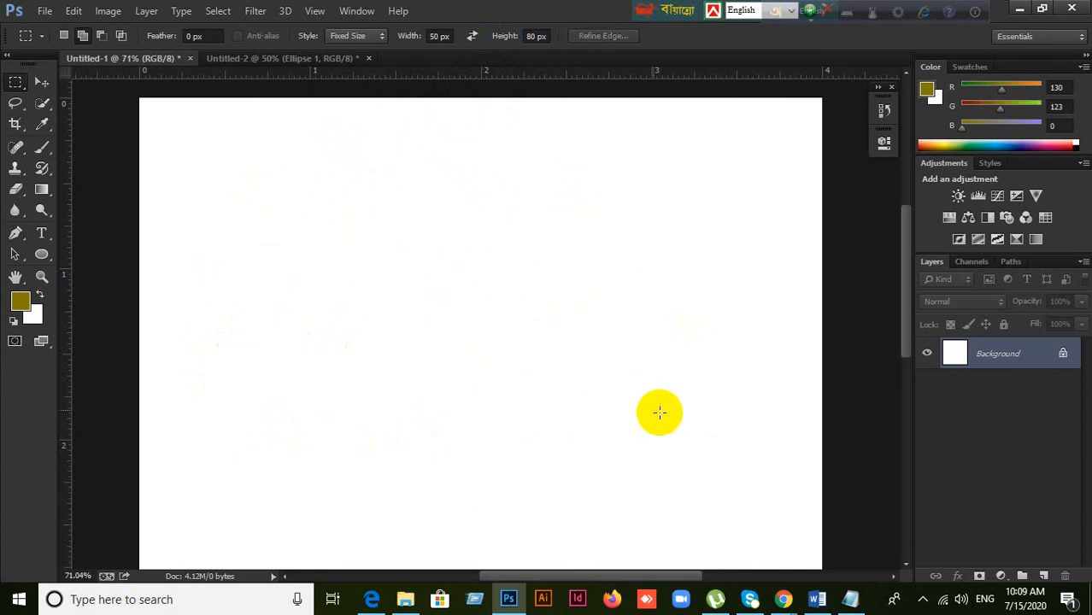
Step: Return the Rectangular Marquee style to Normal
left_click(383, 39)
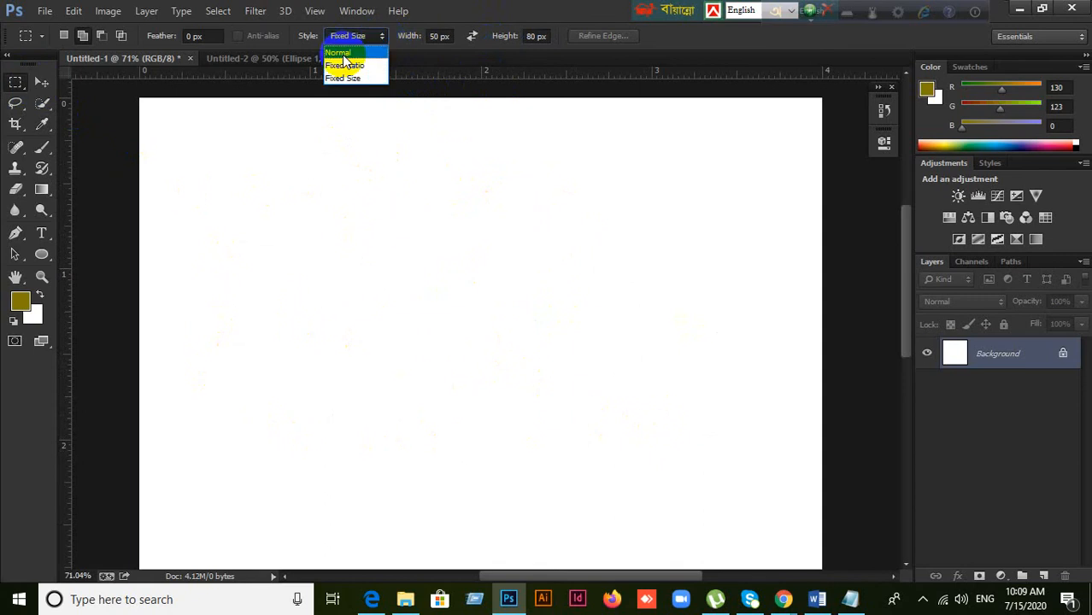
left_click(342, 53)
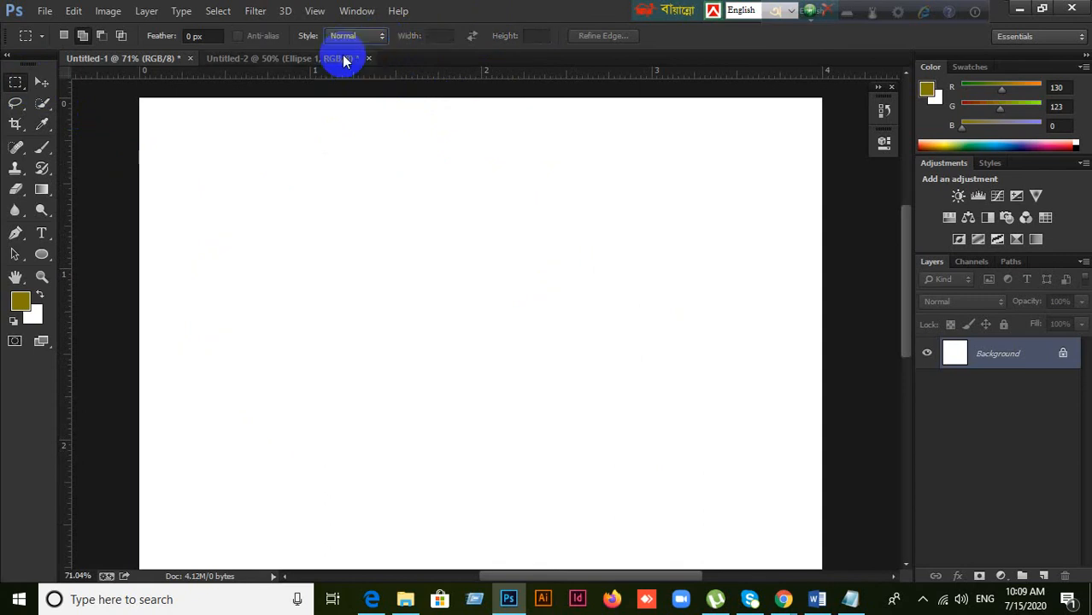
left_click(10, 84)
left_click(8, 83)
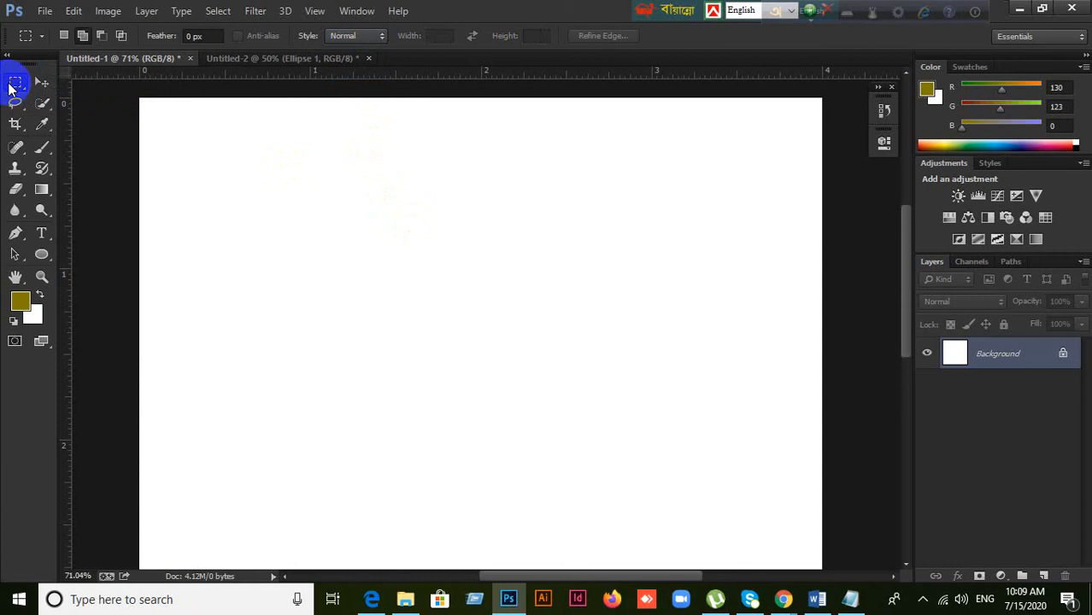
Step: Cycle the marquee style through Fixed Ratio and Fixed Size, ending back on Normal
left_click(352, 35)
left_click(355, 35)
left_click(355, 35)
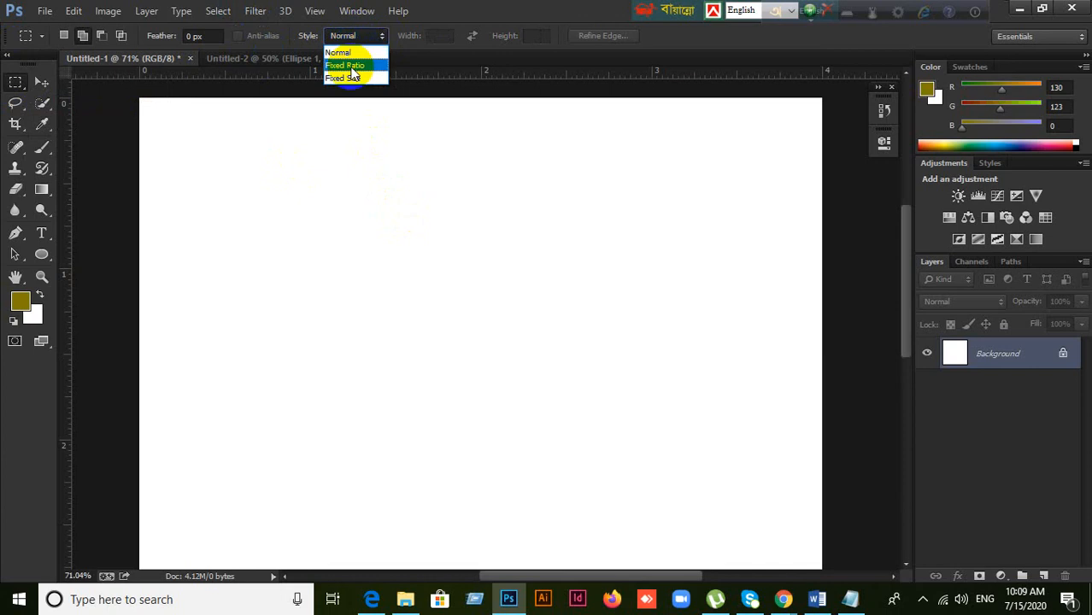
left_click(357, 60)
left_click(365, 41)
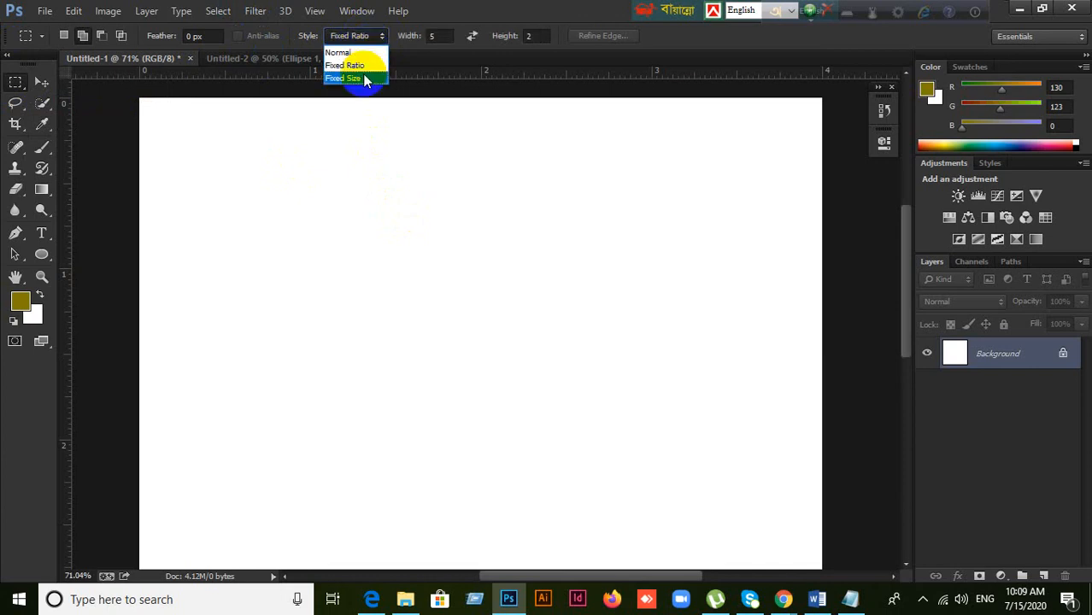
left_click(362, 79)
left_click(376, 36)
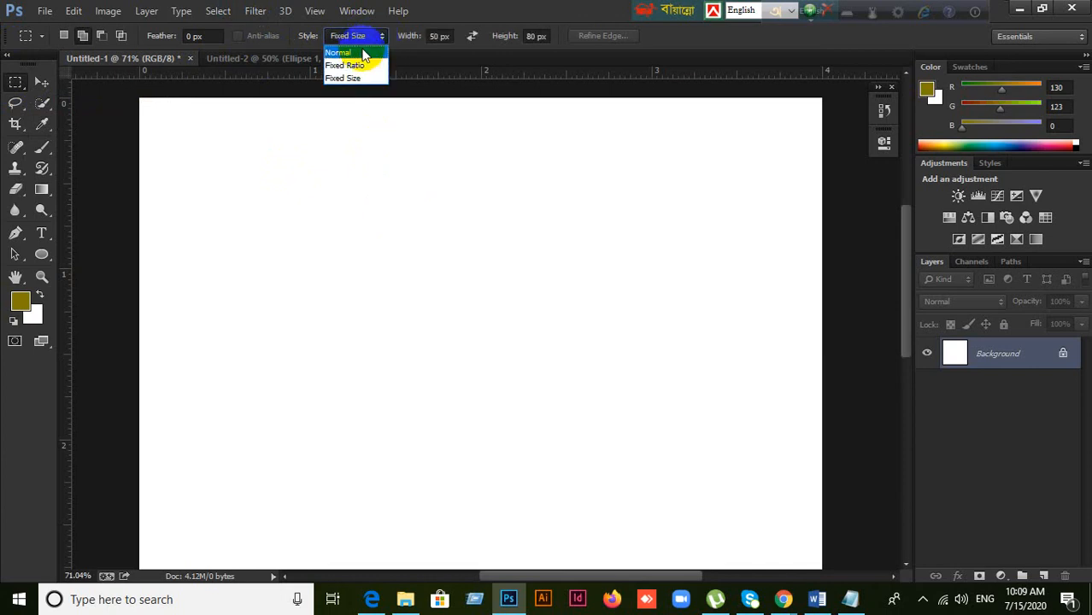
left_click(362, 53)
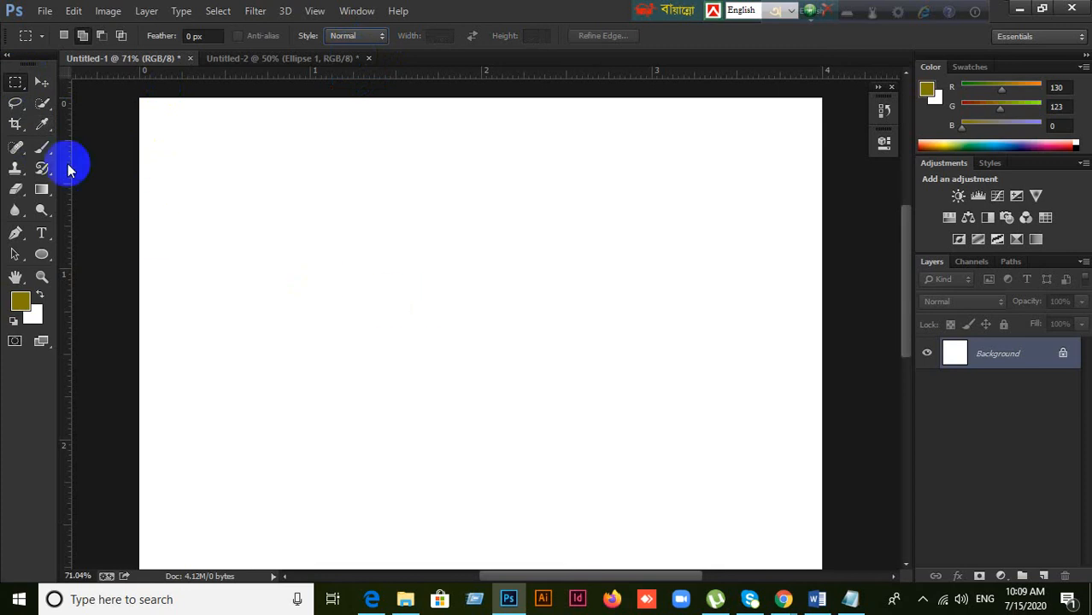
Step: Draw a large curved freehand selection across the middle of the canvas with the Lasso Tool and deselect it
left_click(41, 83)
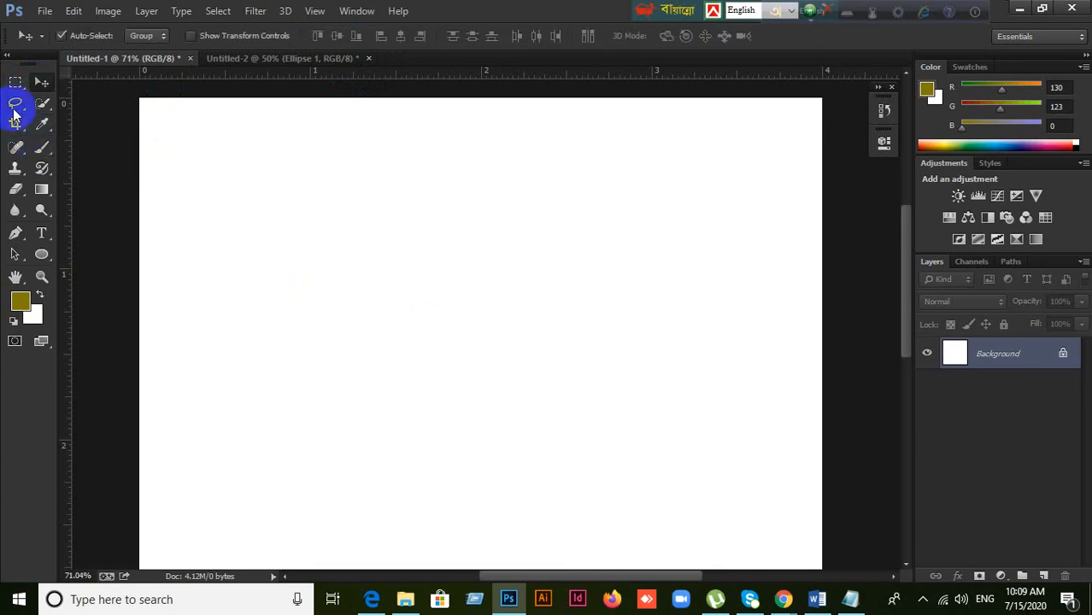
left_click(15, 107)
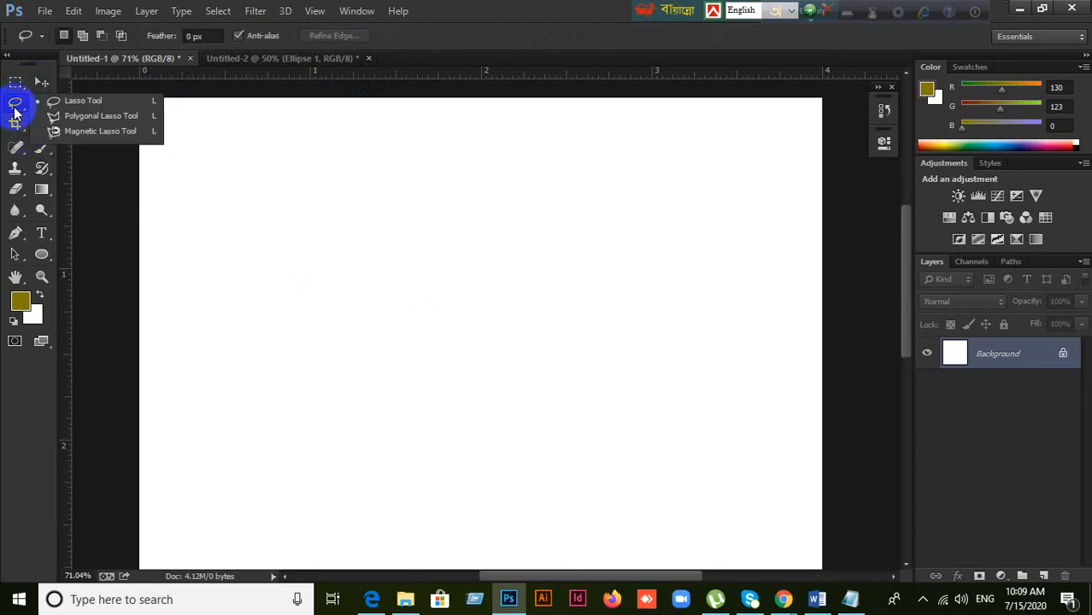
left_click(58, 103)
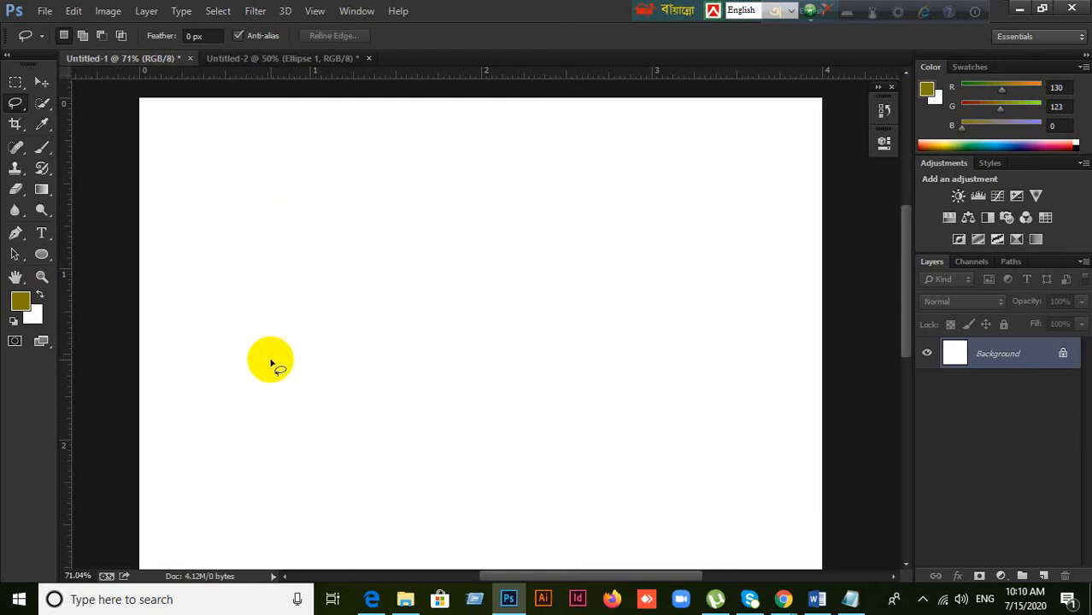
mouse_move(270, 363)
left_mouse_down()
mouse_move(303, 257)
mouse_move(362, 210)
mouse_move(623, 289)
mouse_move(678, 390)
mouse_move(673, 435)
mouse_move(625, 475)
mouse_move(569, 482)
mouse_move(507, 465)
mouse_move(467, 399)
mouse_move(476, 280)
left_mouse_up()
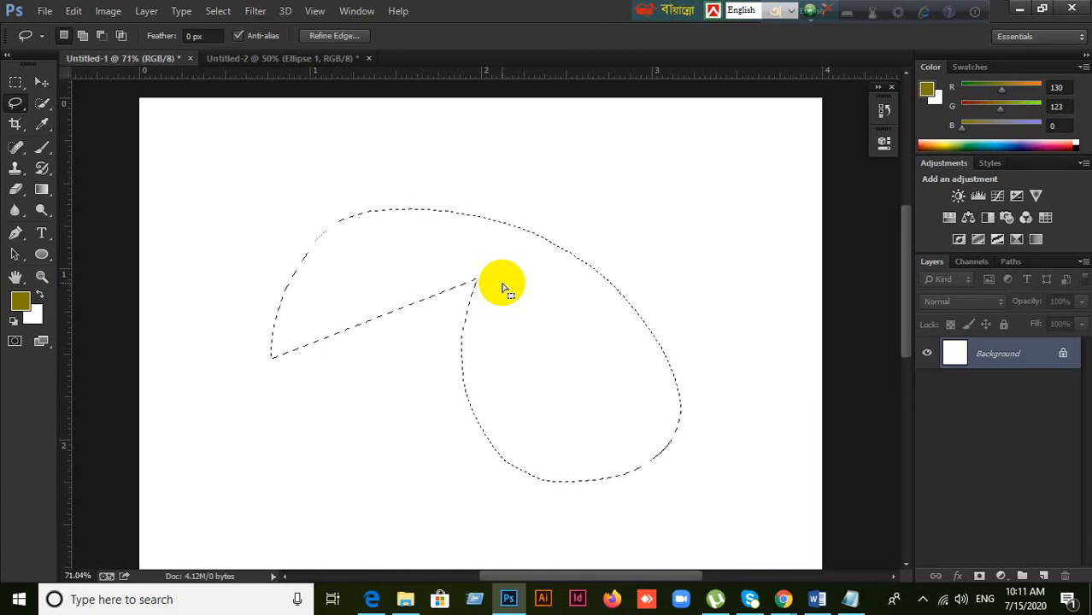
left_click(502, 287)
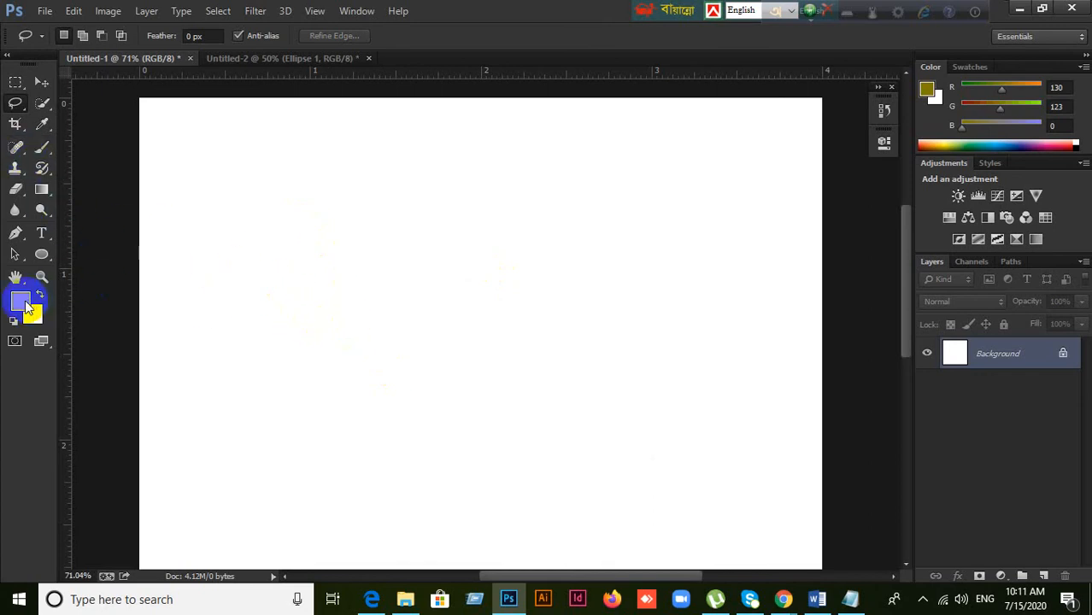
Step: Draw a large rectangular selection across most of the canvas, fill it with the olive foreground colour, and deselect it
left_click(14, 82)
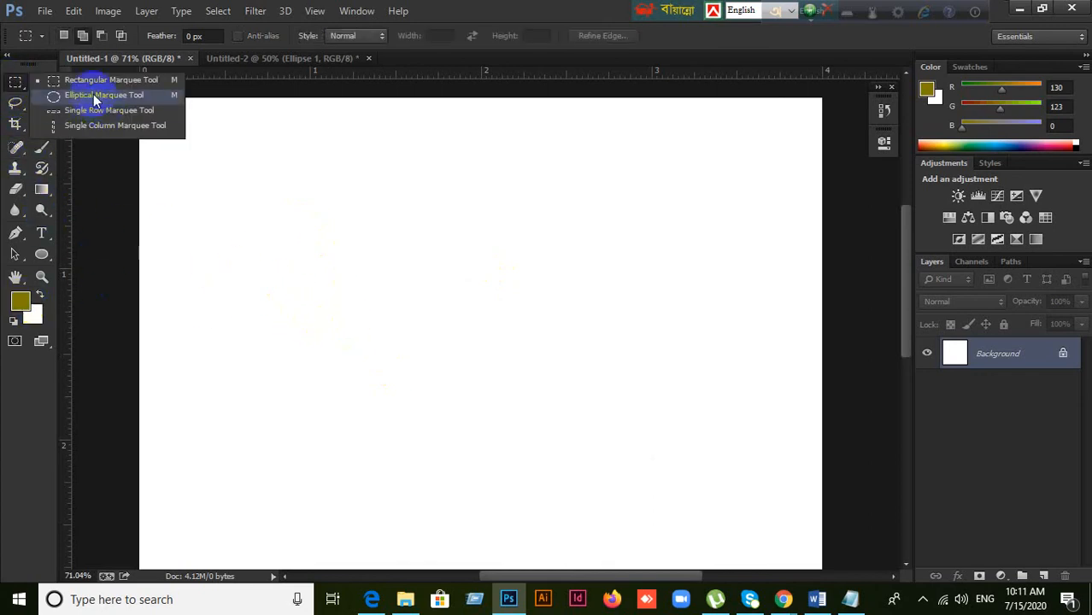
left_click(101, 80)
left_click_drag(232, 164, 757, 511)
key("ctrl+d")
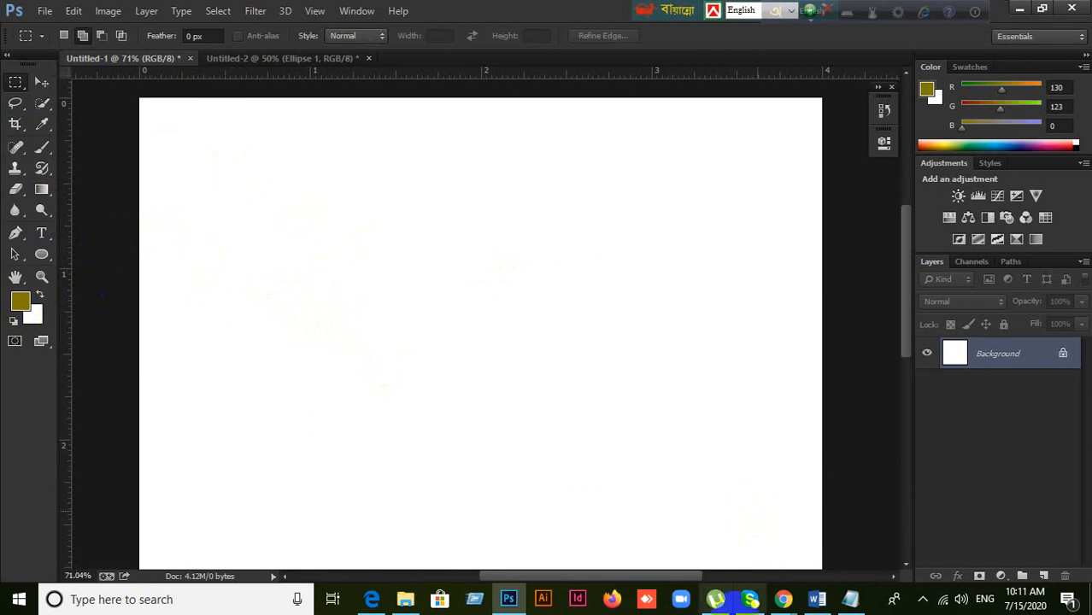
key("alt+BackSpace")
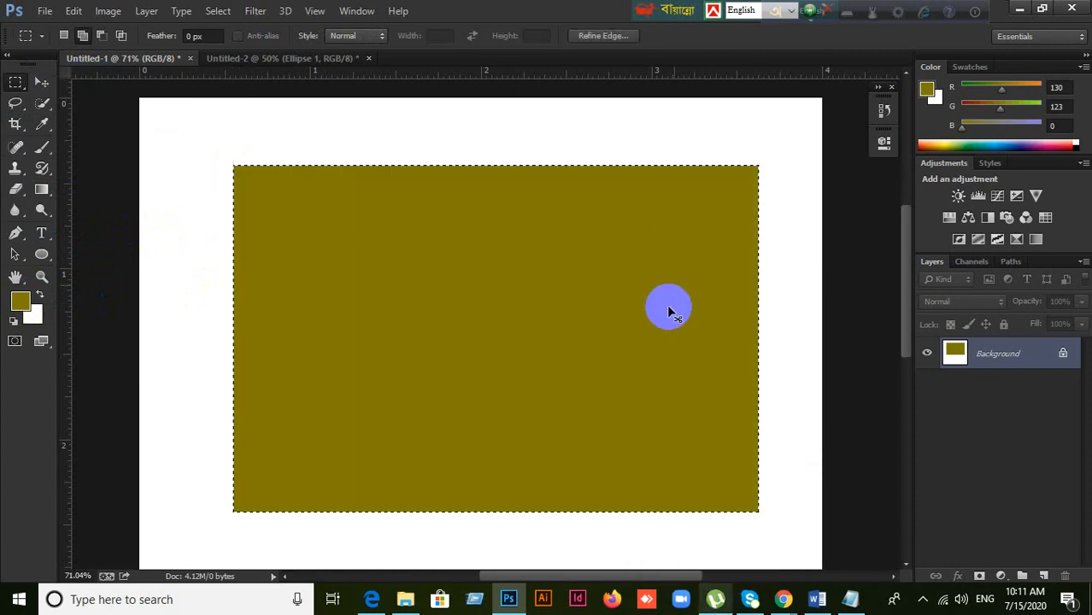
key("ctrl+d")
left_click(43, 83)
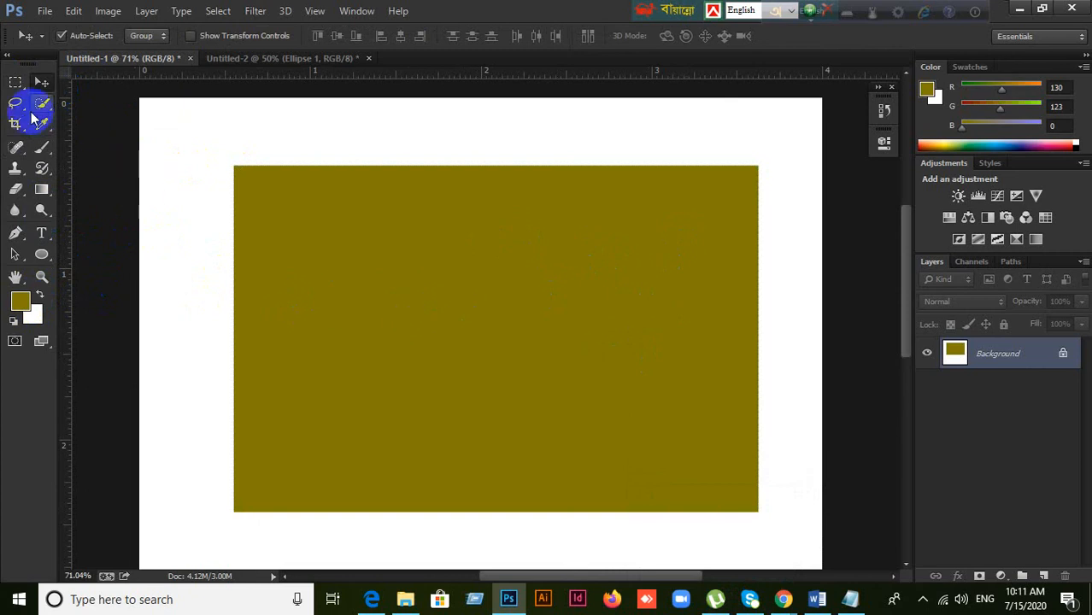
Step: Draw a rounded freehand selection in the middle of the olive rectangle with the Lasso Tool
mouse_move(32, 119)
left_mouse_down()
mouse_move(49, 97)
mouse_move(73, 101)
left_mouse_up()
mouse_move(410, 337)
left_mouse_down()
mouse_move(496, 240)
mouse_move(580, 270)
mouse_move(616, 373)
mouse_move(551, 429)
mouse_move(378, 404)
mouse_move(378, 371)
mouse_move(408, 336)
left_mouse_up()
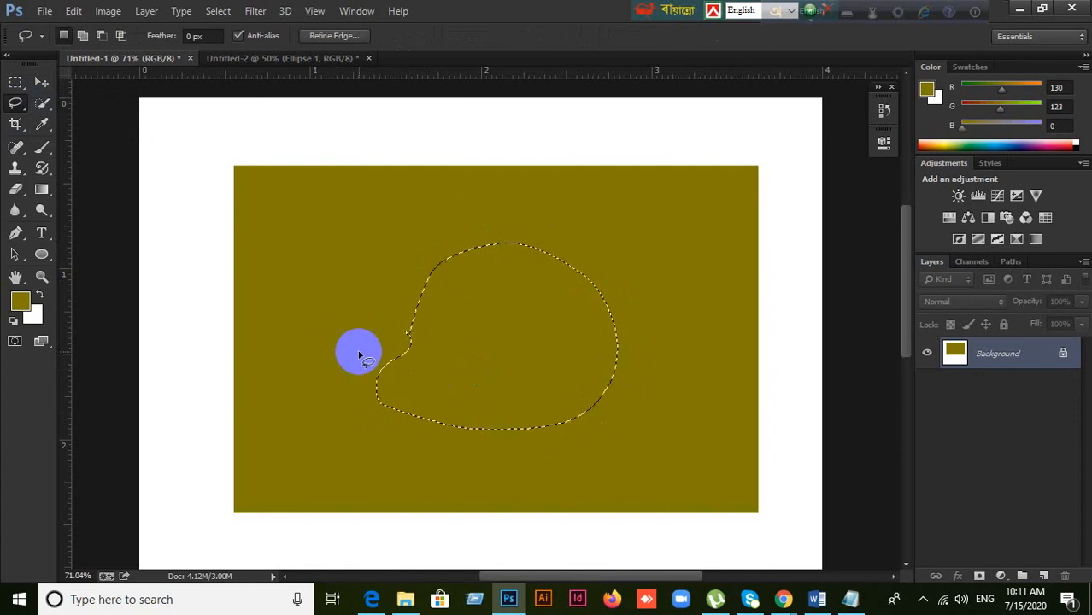
key("ctrl+BackSpace")
key("ctrl+z")
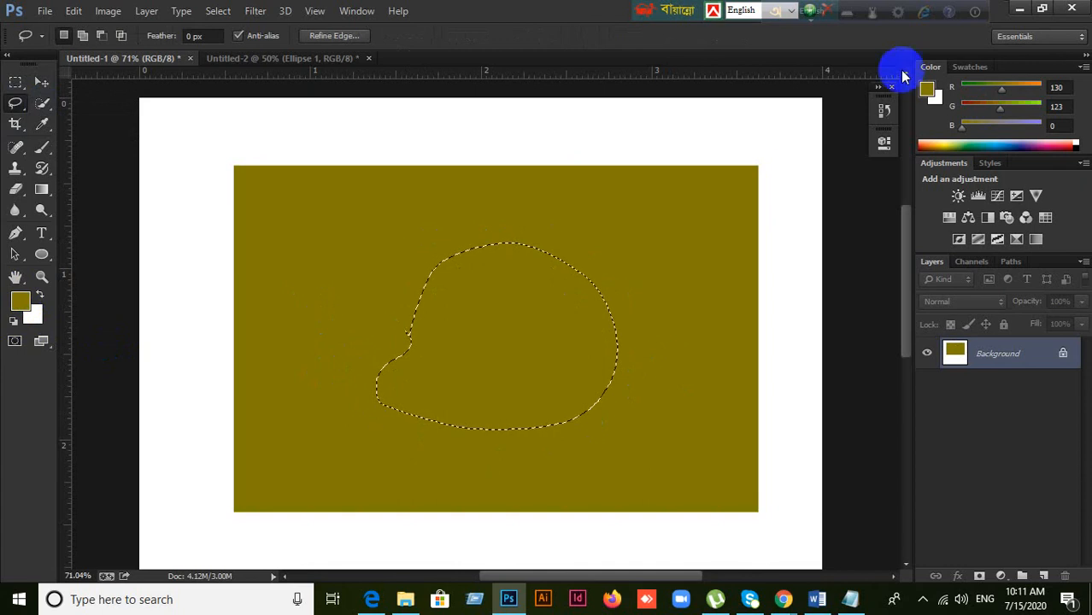
Step: Set the foreground colour to a dark blue swatch, fill the freehand selection with it, and deselect it
left_click(973, 67)
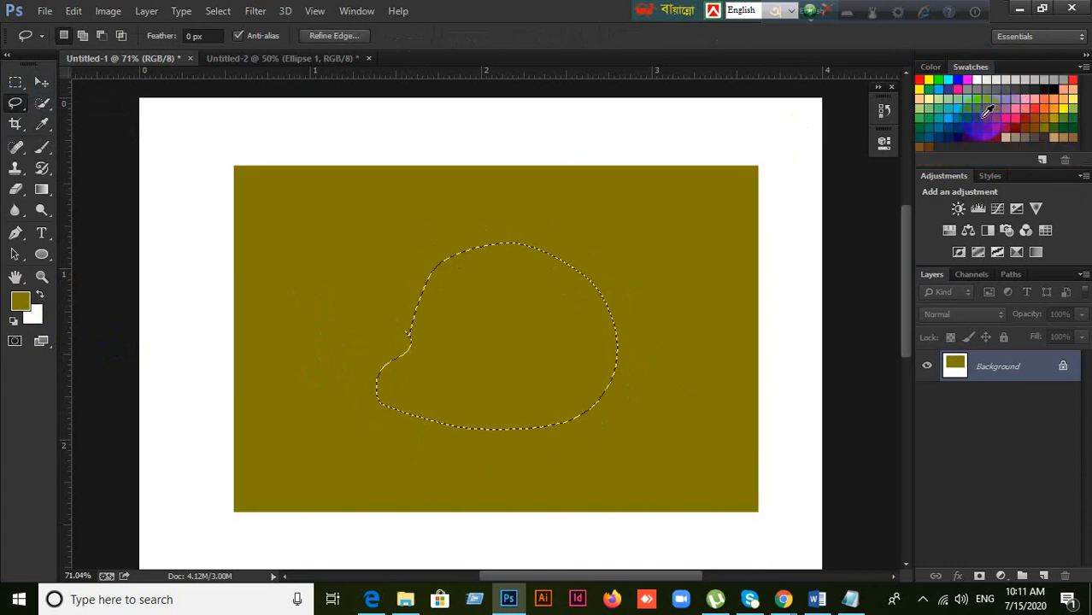
left_click(983, 115)
key("alt+BackSpace")
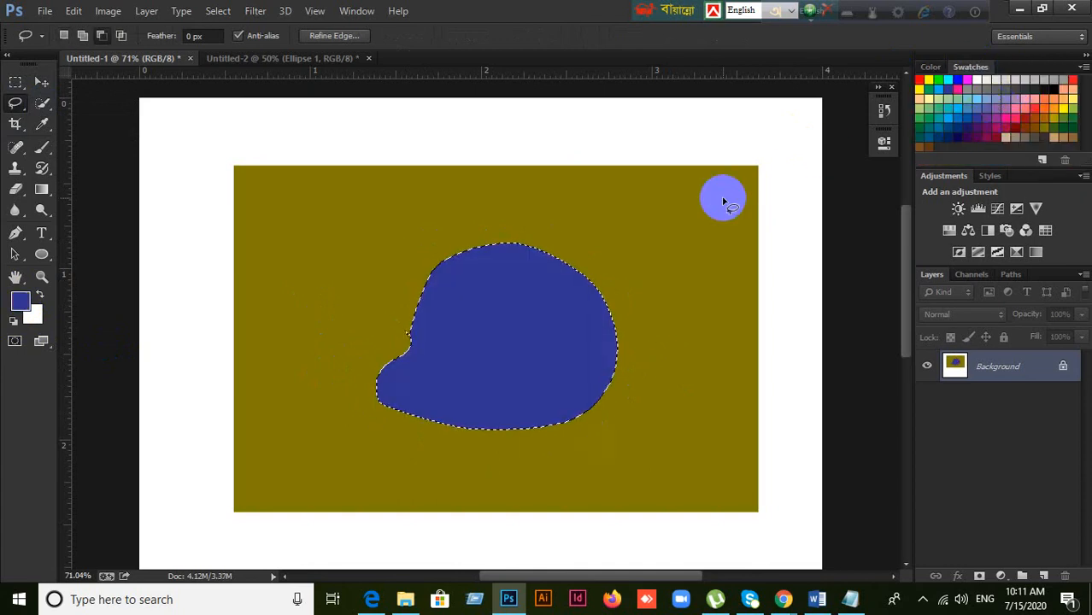
key("ctrl+d")
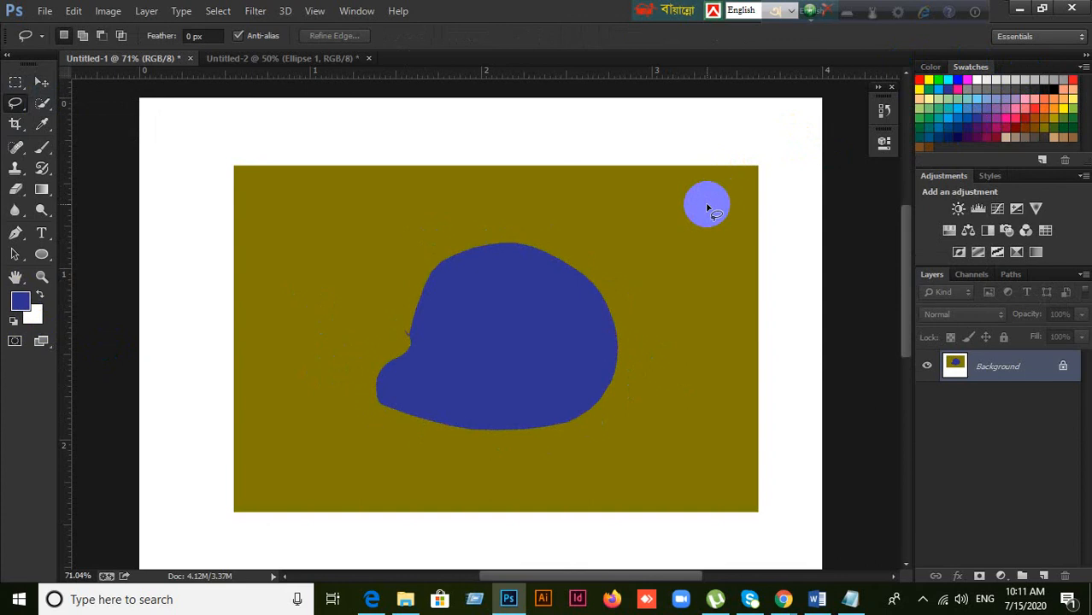
Step: Revert the document in the History to the Lasso state that precedes the olive and blue fills
left_click(17, 85)
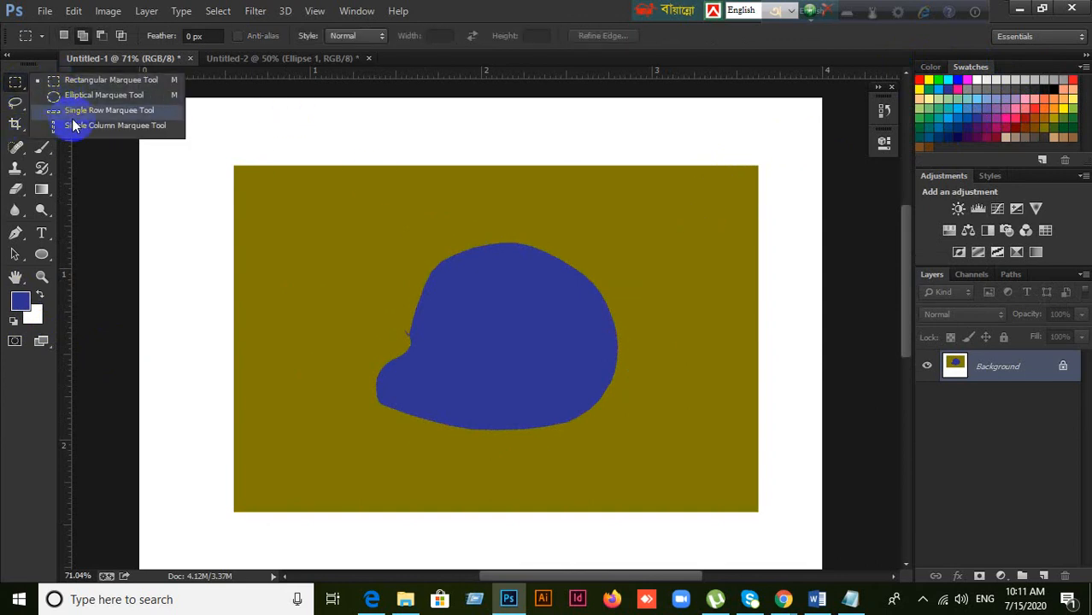
left_click(15, 82)
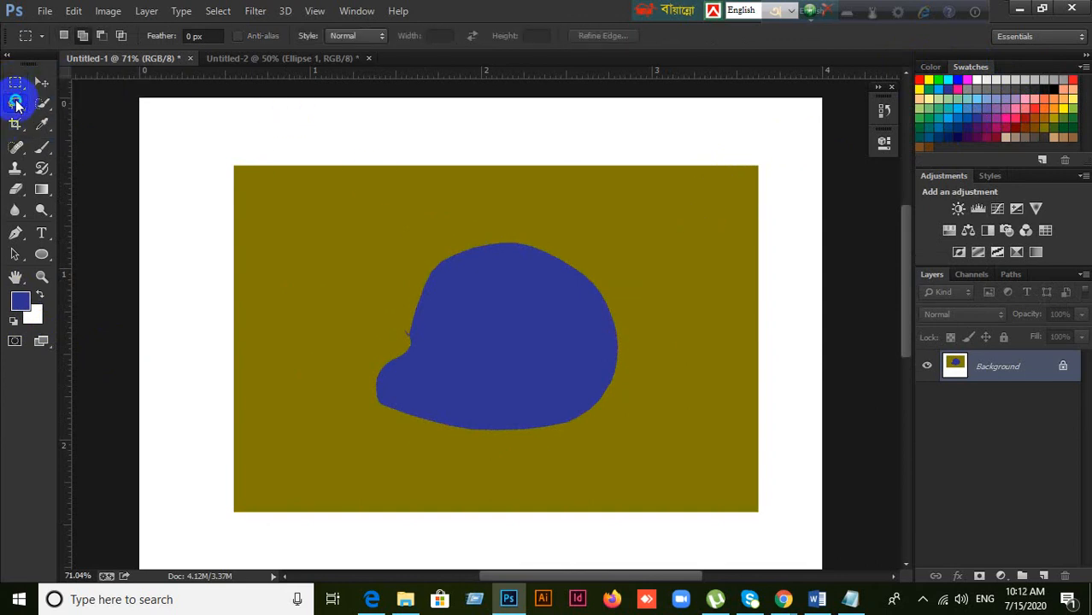
left_click(17, 103)
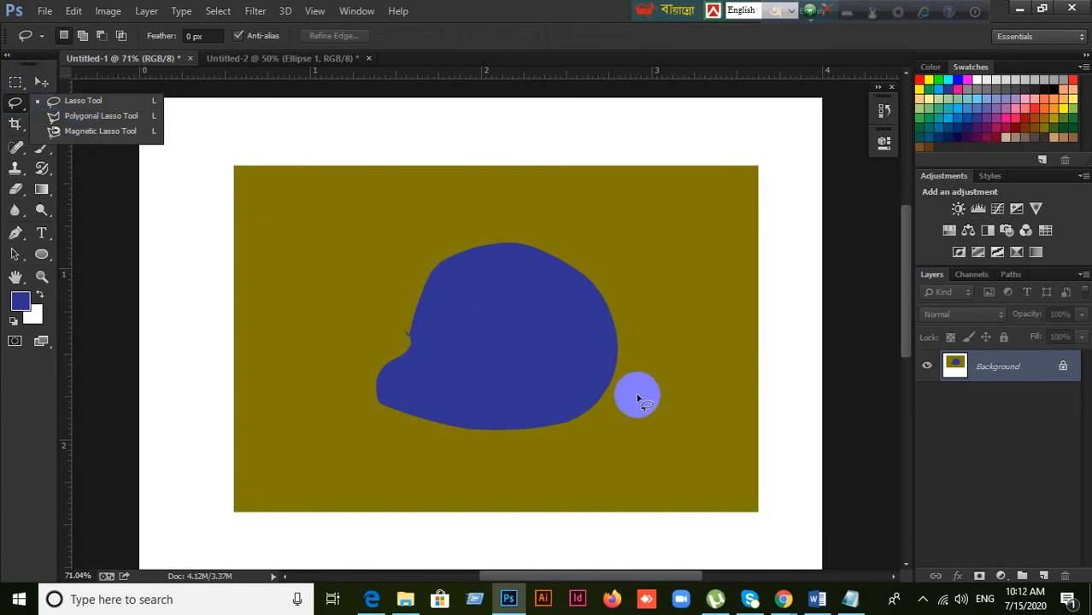
left_click(883, 118)
left_click(786, 312)
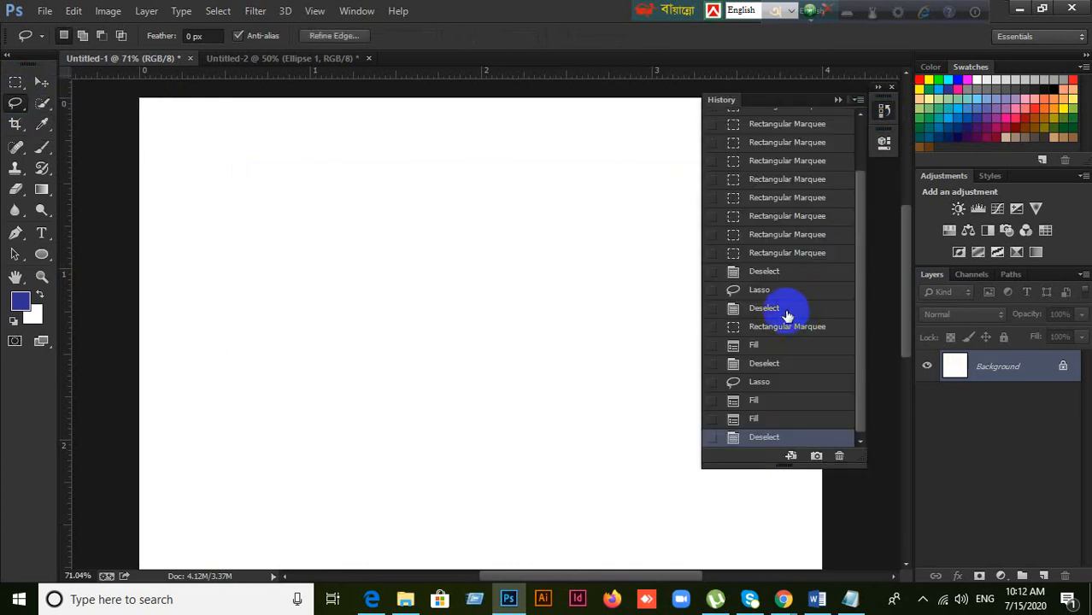
left_click(762, 294)
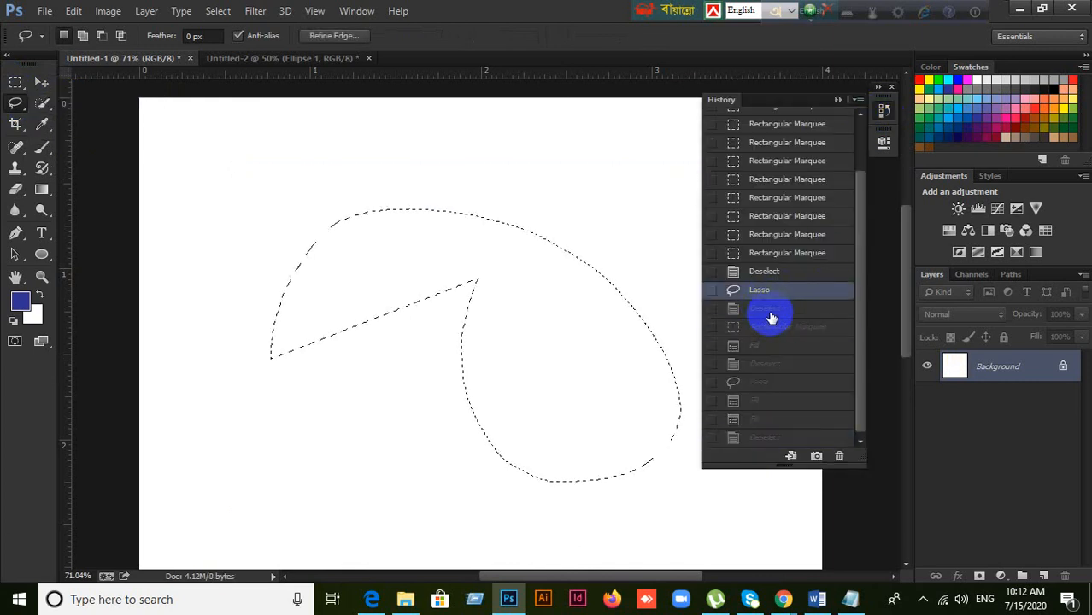
Step: Clear the restored selection, draw small freehand Lasso selections on the left half of the canvas, and deselect them
key("ctrl+d")
mouse_move(282, 292)
left_mouse_down()
mouse_move(309, 187)
mouse_move(448, 198)
mouse_move(572, 362)
mouse_move(441, 415)
mouse_move(368, 321)
mouse_move(285, 292)
left_mouse_up()
mouse_move(198, 360)
left_mouse_down()
mouse_move(240, 331)
mouse_move(326, 420)
mouse_move(239, 441)
mouse_move(254, 378)
mouse_move(197, 355)
left_mouse_up()
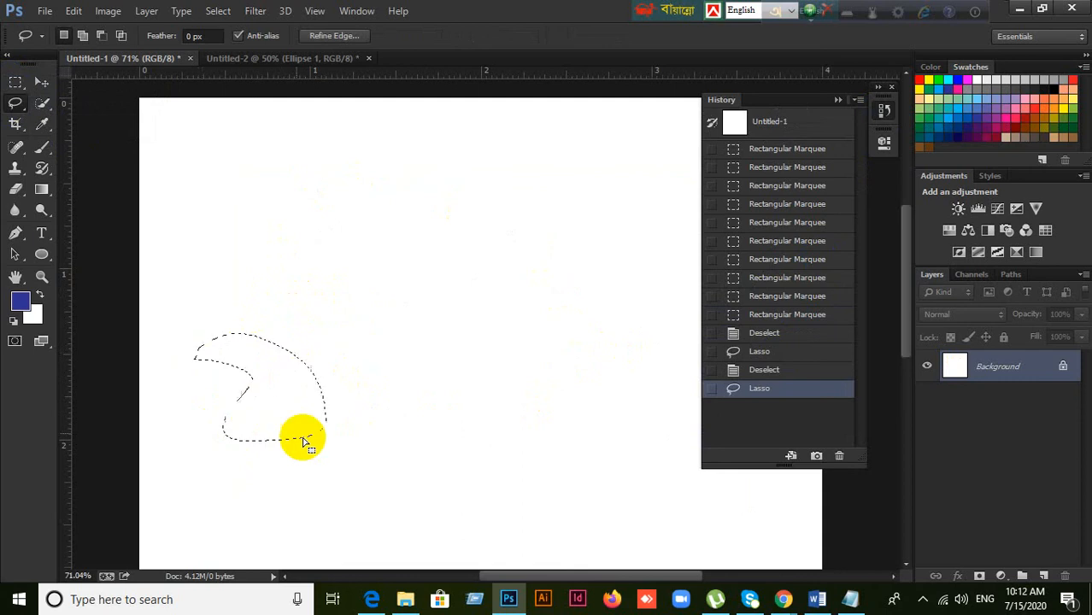
left_click(369, 442)
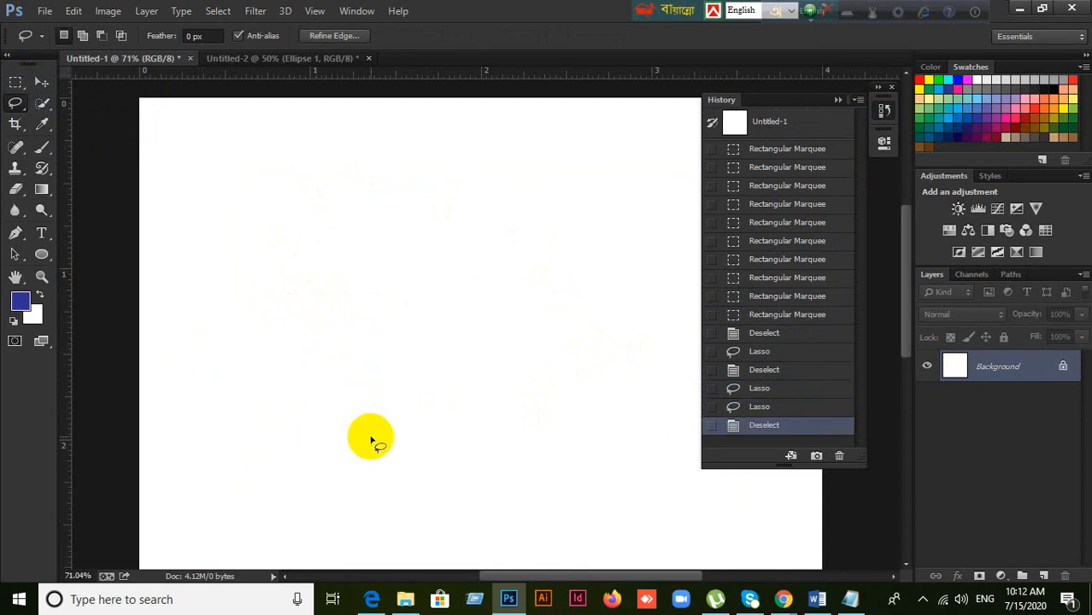
Step: Draw a large straight-edged selection with two inward notches on its left side using the Polygonal Lasso Tool, and deselect it
left_click_drag(11, 111, 82, 122)
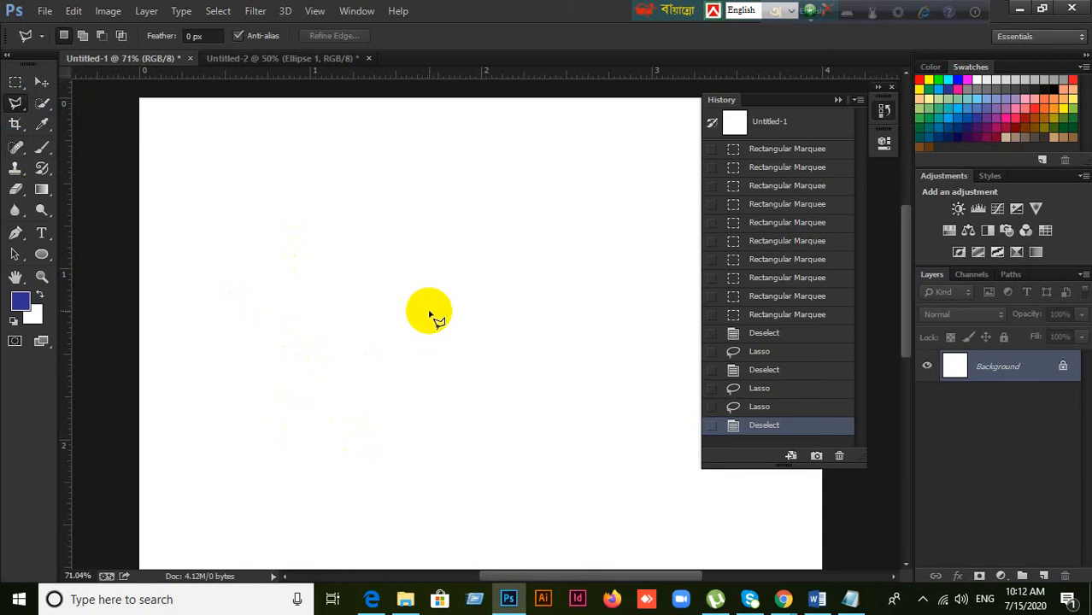
left_click(214, 222)
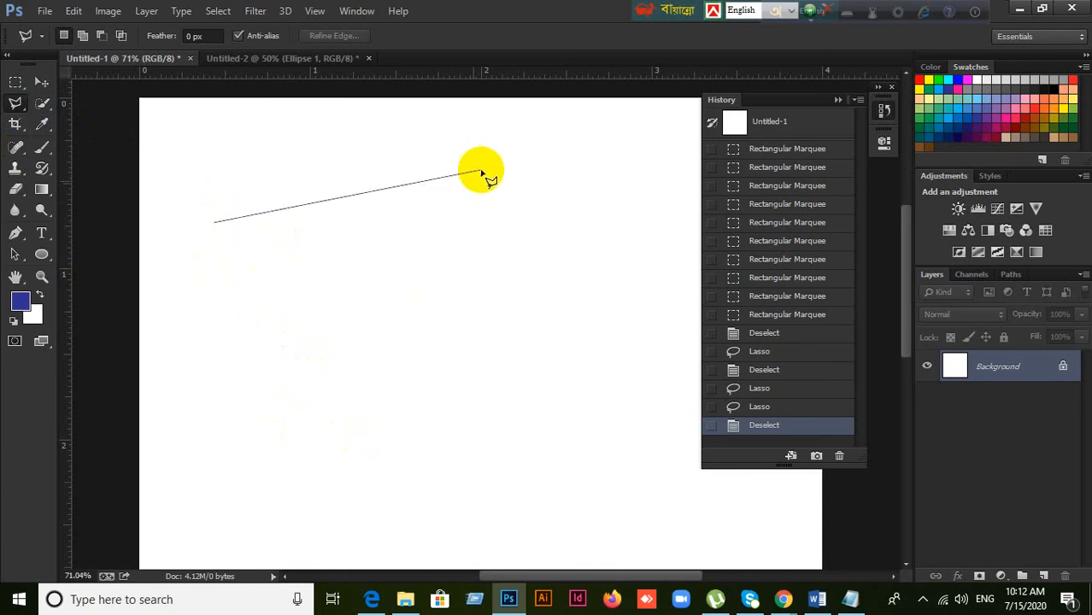
left_click(502, 150)
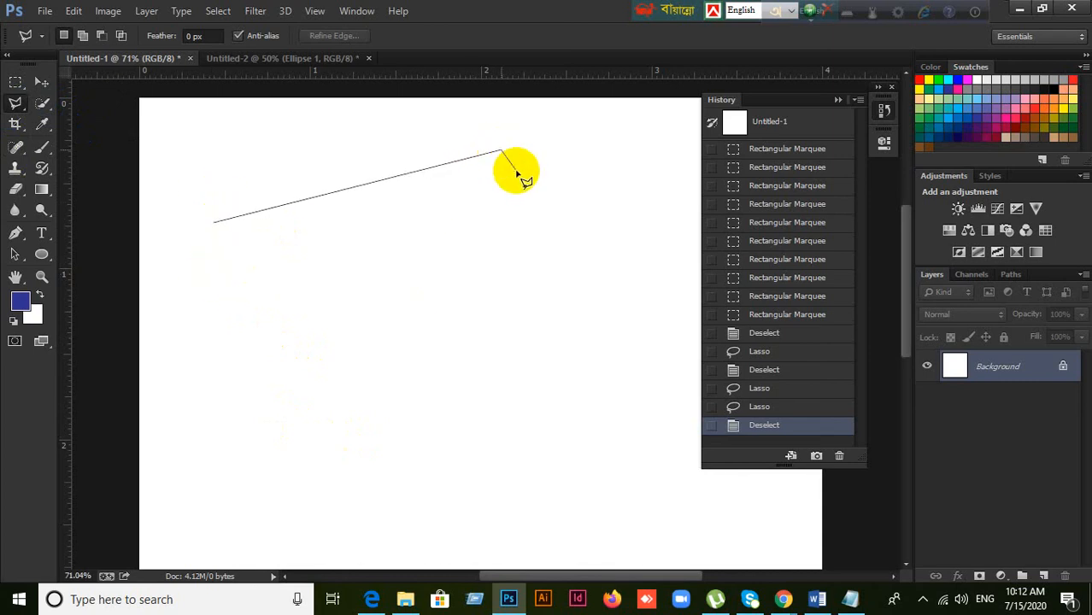
left_click(614, 364)
left_click(299, 448)
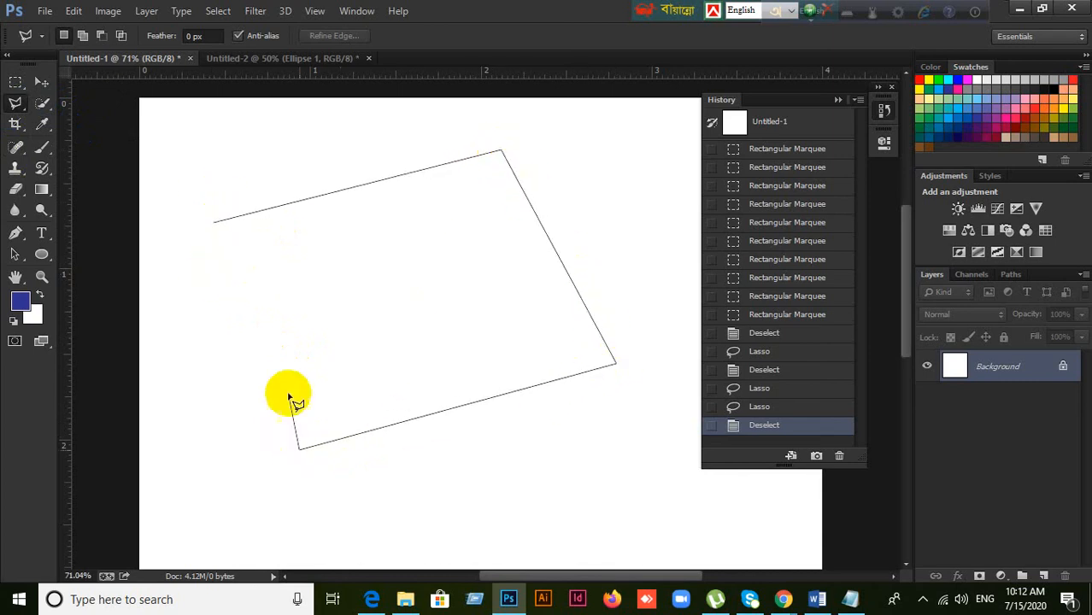
left_click(330, 273)
left_click(235, 404)
left_click(182, 303)
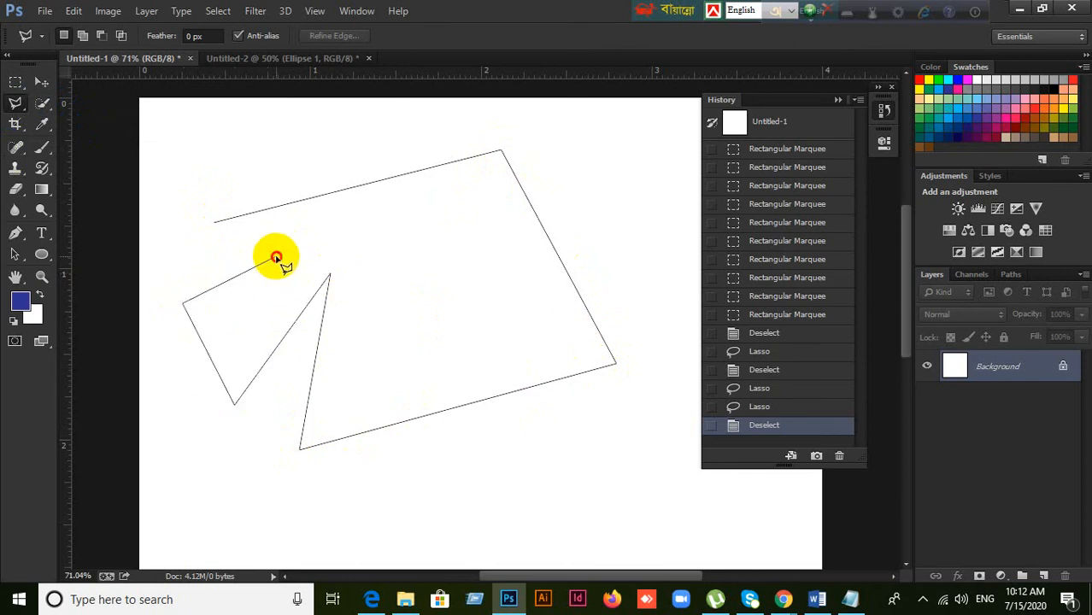
left_click(275, 255)
left_click(161, 249)
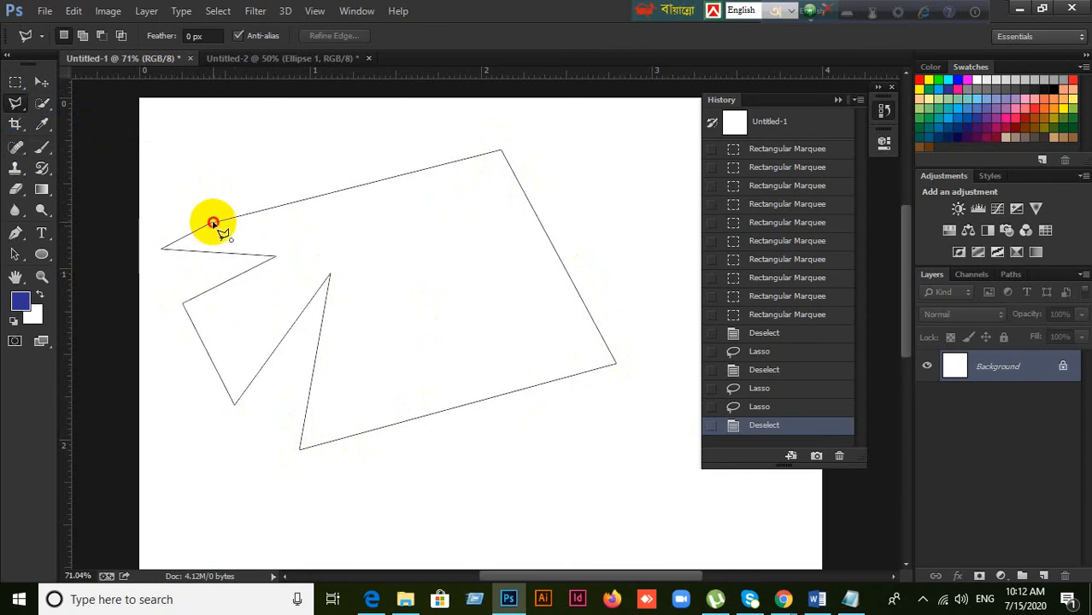
double_click(212, 223)
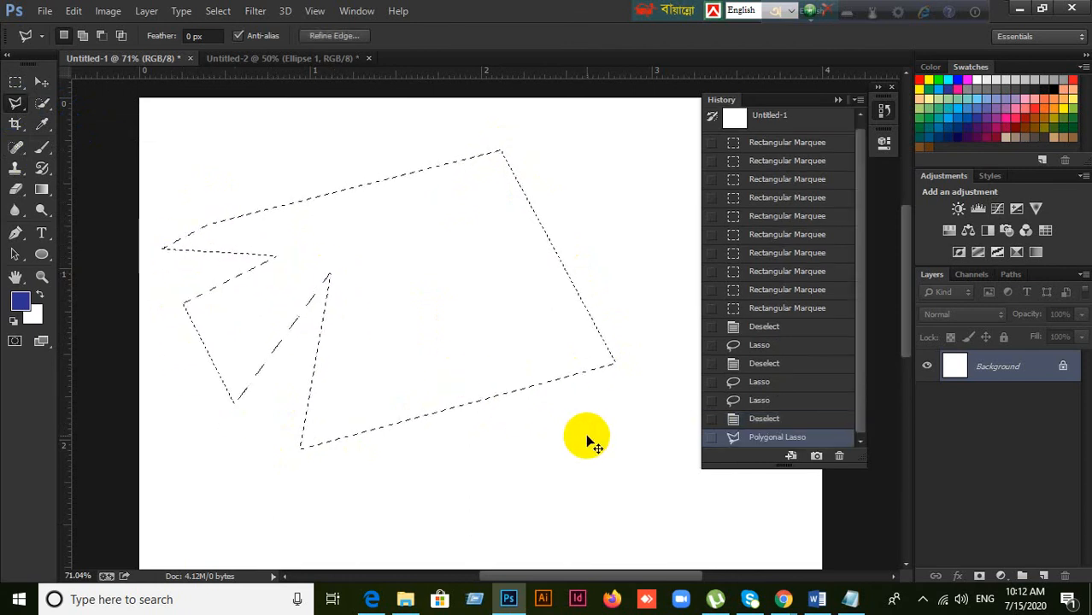
key("ctrl+d")
Step: Switch from the Polygonal Lasso to the Magnetic Lasso Tool
right_click(15, 105)
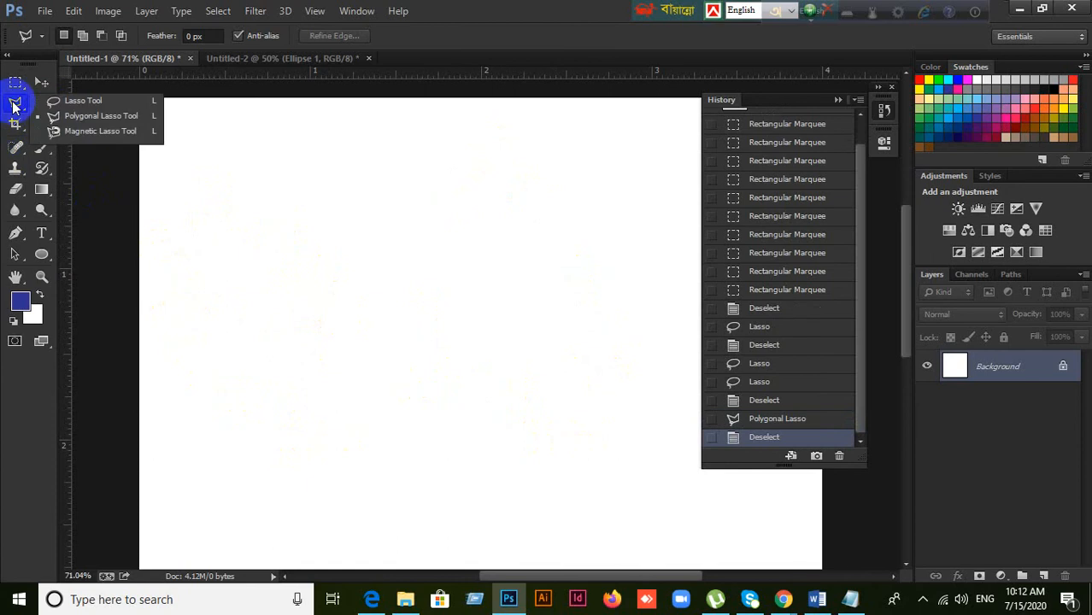
left_click(81, 131)
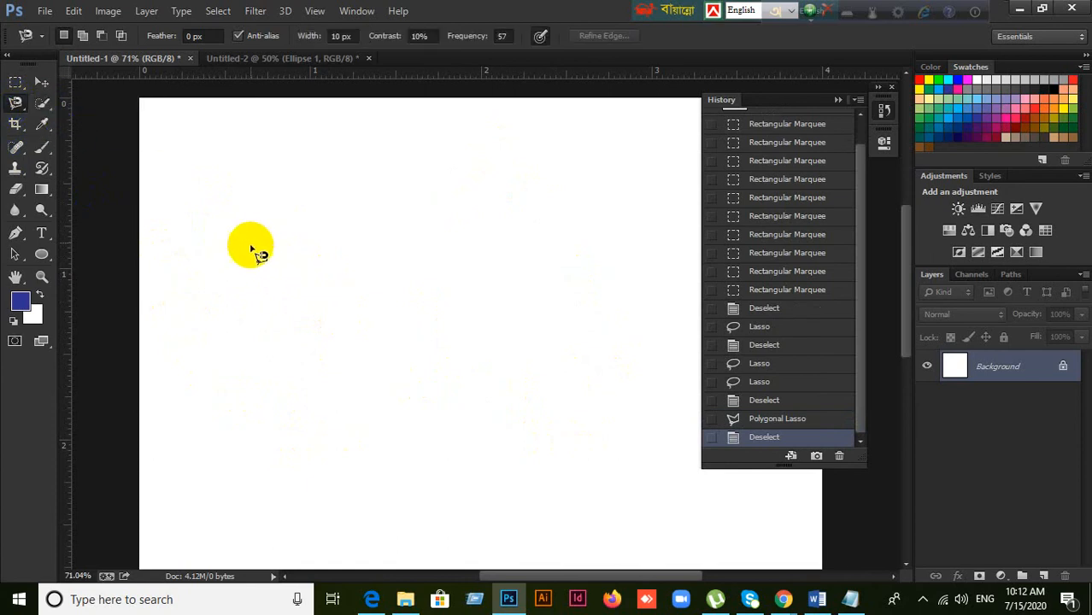
right_click(15, 103)
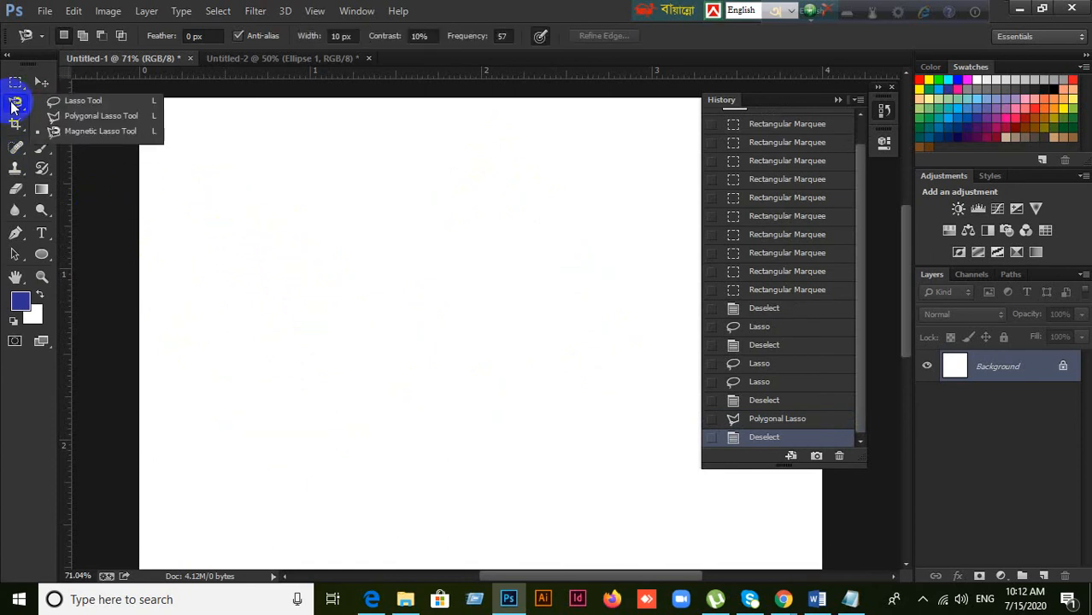
left_click(70, 131)
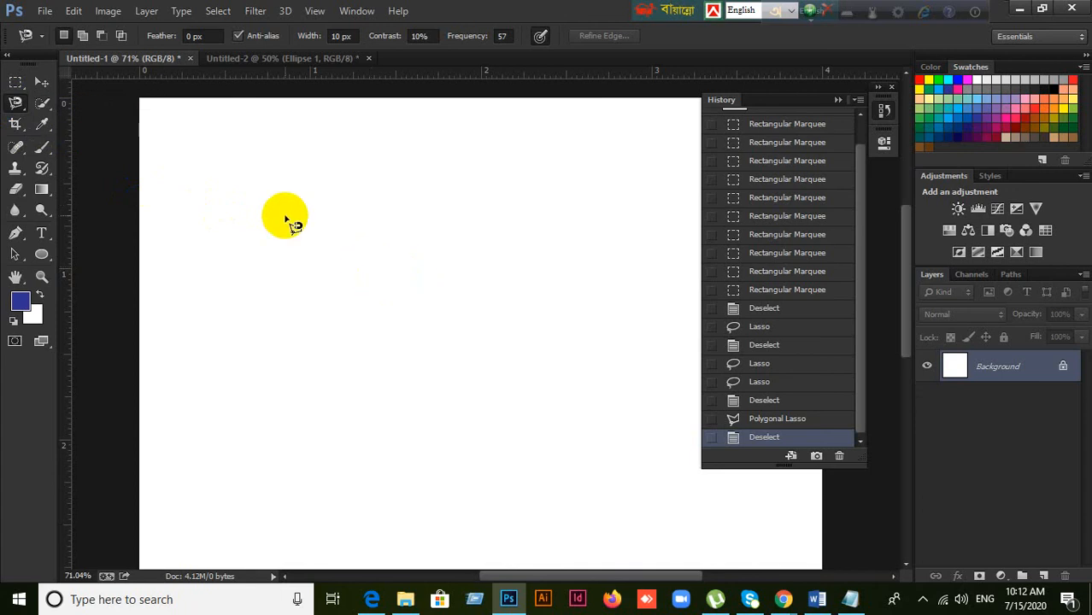
Step: Switch to the Google Meet window in Chrome to check the meeting, and return to Photoshop
left_click(783, 599)
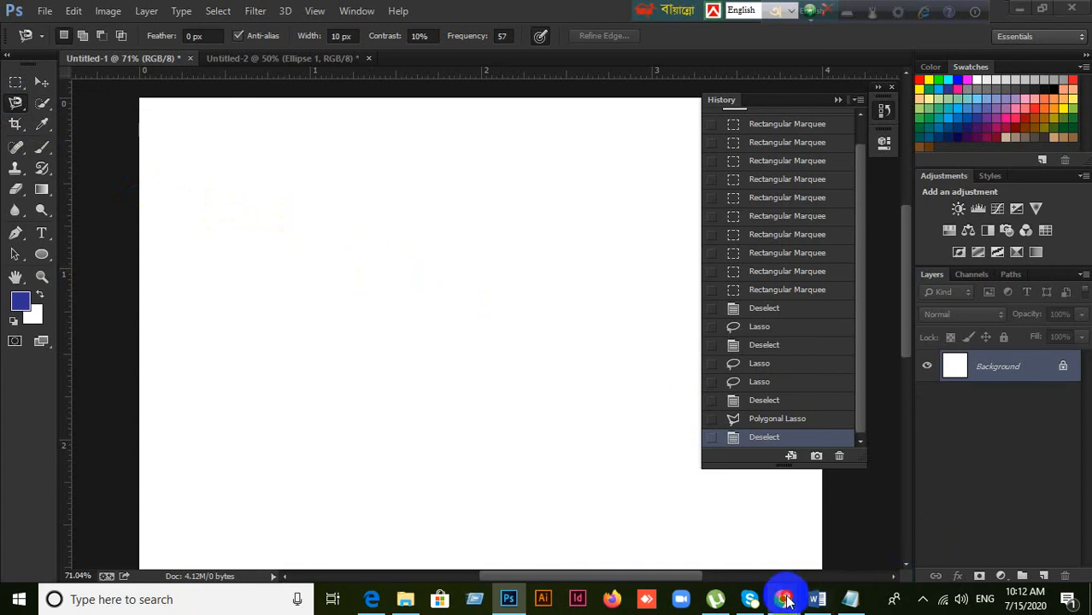
left_click(694, 515)
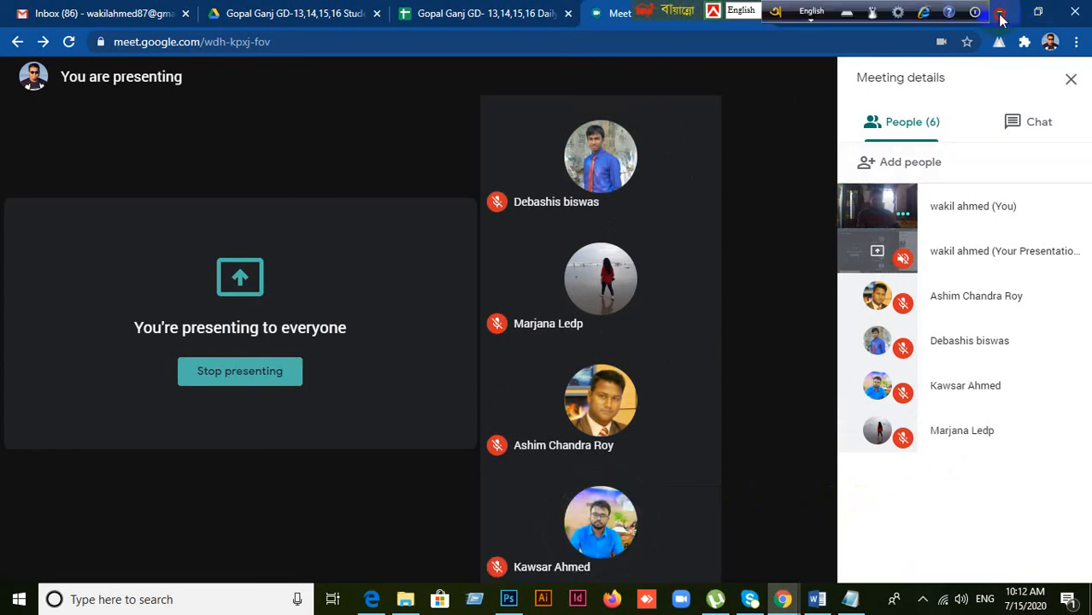
left_click(1001, 15)
Step: Draw a large rounded freehand selection in the middle of the blank canvas with the Lasso Tool and deselect it
left_click(15, 103)
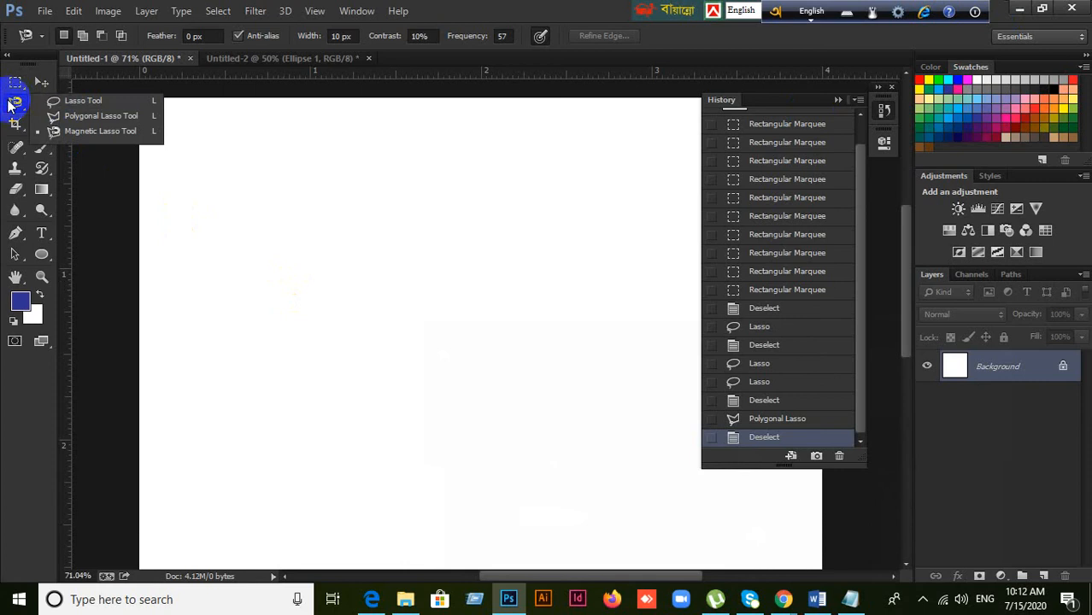
left_click(54, 102)
mouse_move(253, 280)
left_mouse_down()
mouse_move(408, 142)
mouse_move(548, 226)
mouse_move(452, 467)
mouse_move(255, 412)
mouse_move(286, 300)
mouse_move(254, 281)
left_mouse_up()
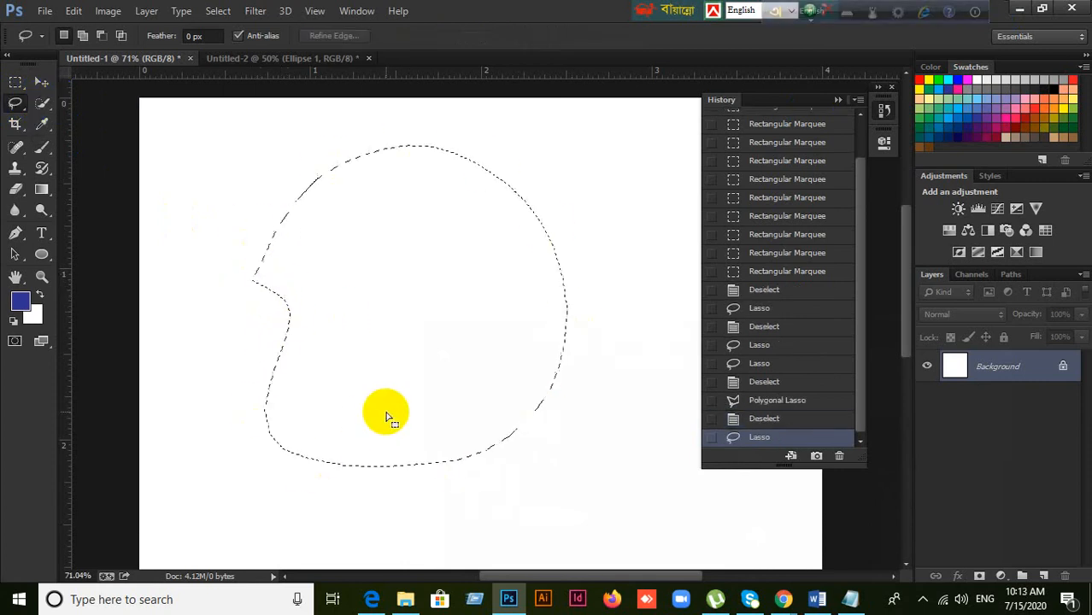
left_click(386, 417)
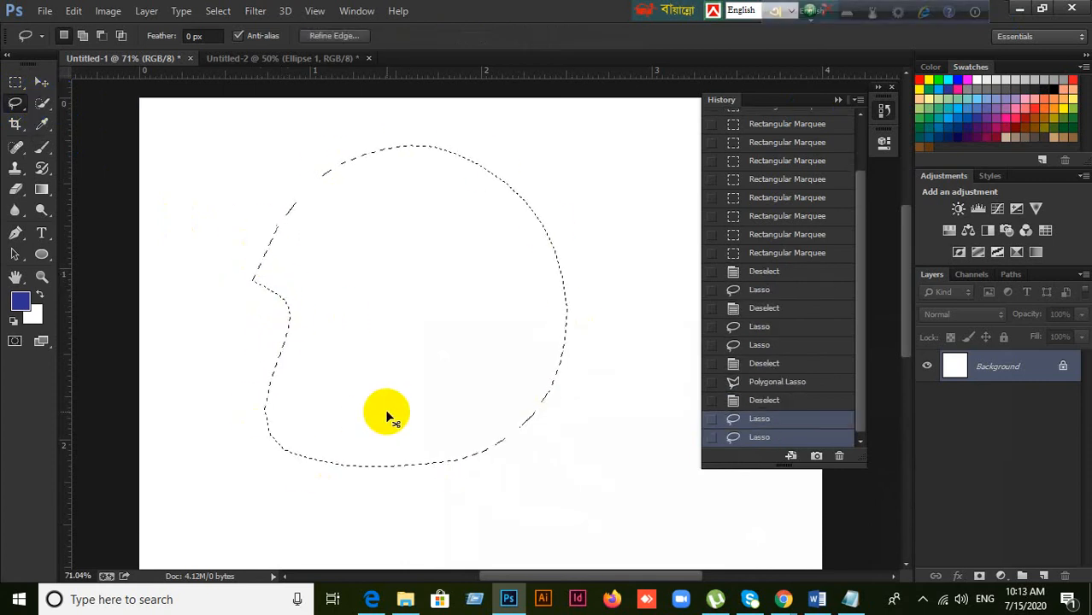
Step: Activate the Polygonal Lasso Tool for straight-edged selections
left_click(14, 108)
left_click(81, 113)
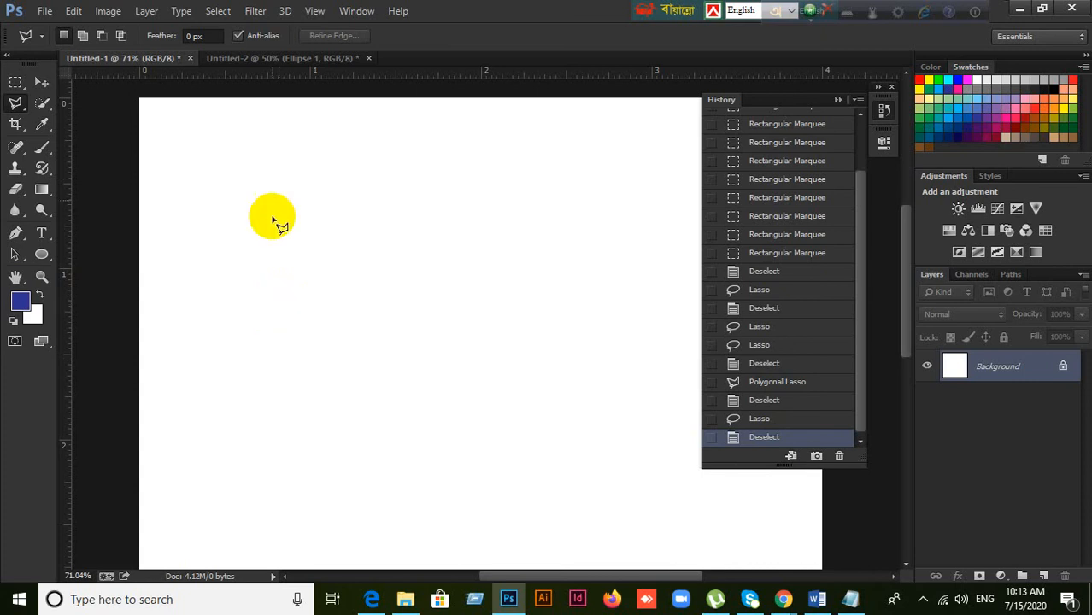
left_click(15, 104)
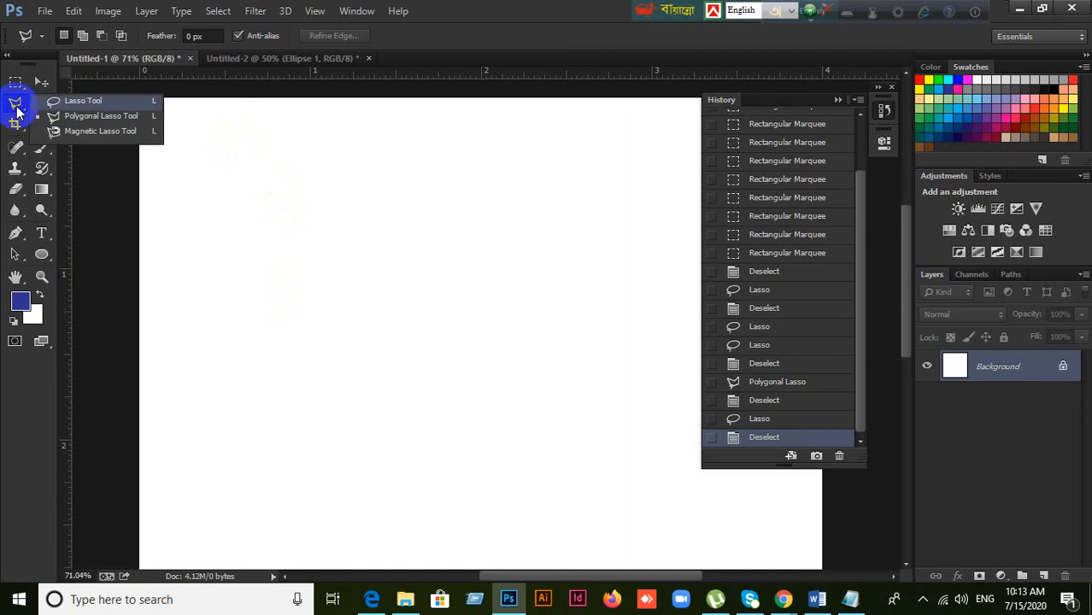
left_click(100, 115)
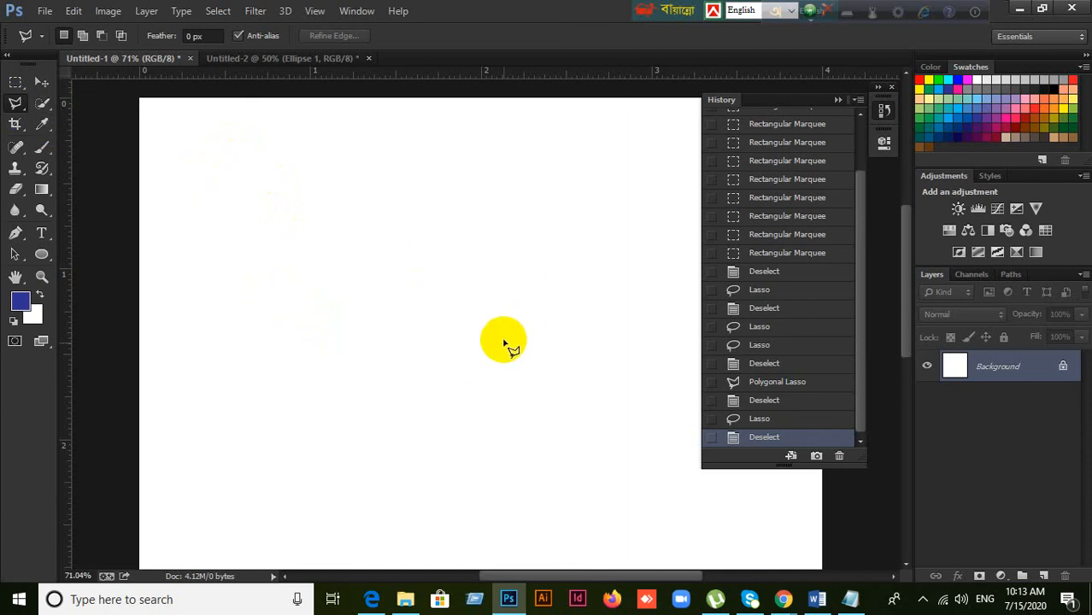
left_click(16, 83)
left_click(16, 83)
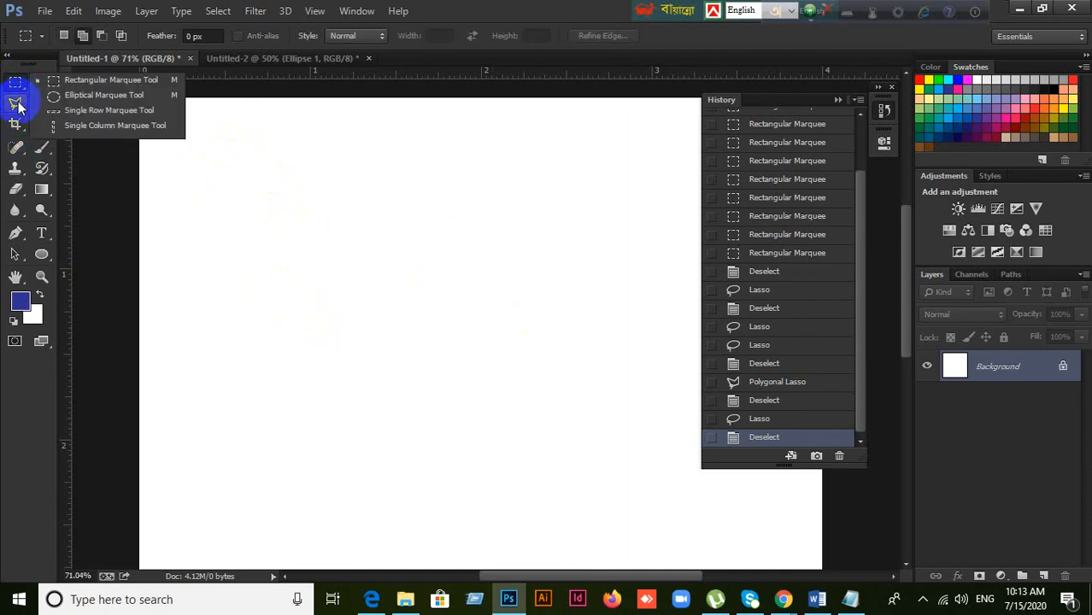
left_click(15, 104)
left_click(100, 115)
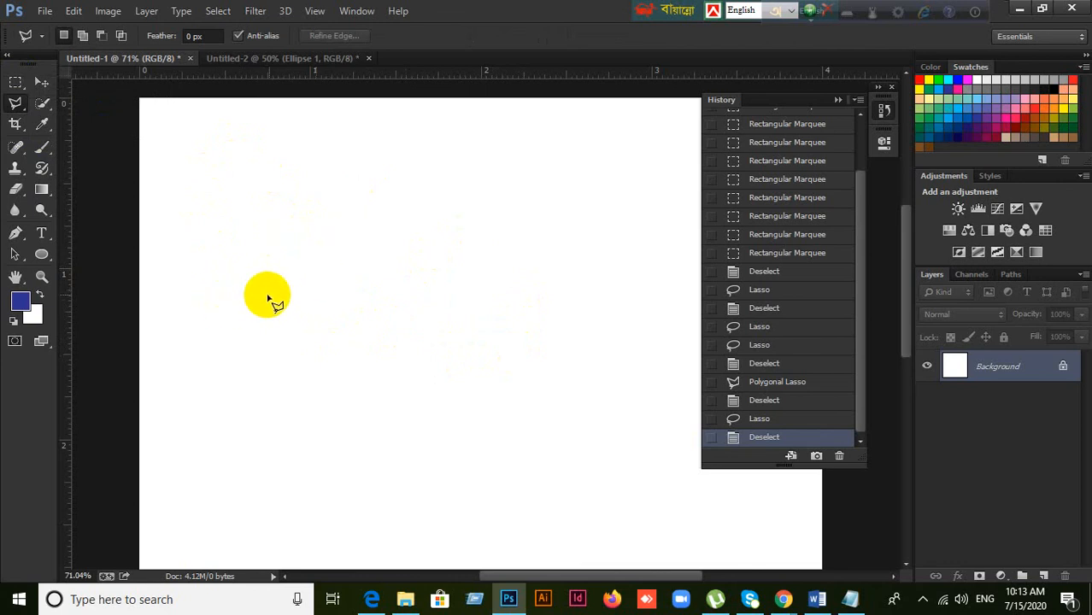
Step: Draw a large rounded freehand selection on the blank canvas with the Lasso Tool and remove it
left_click(15, 104)
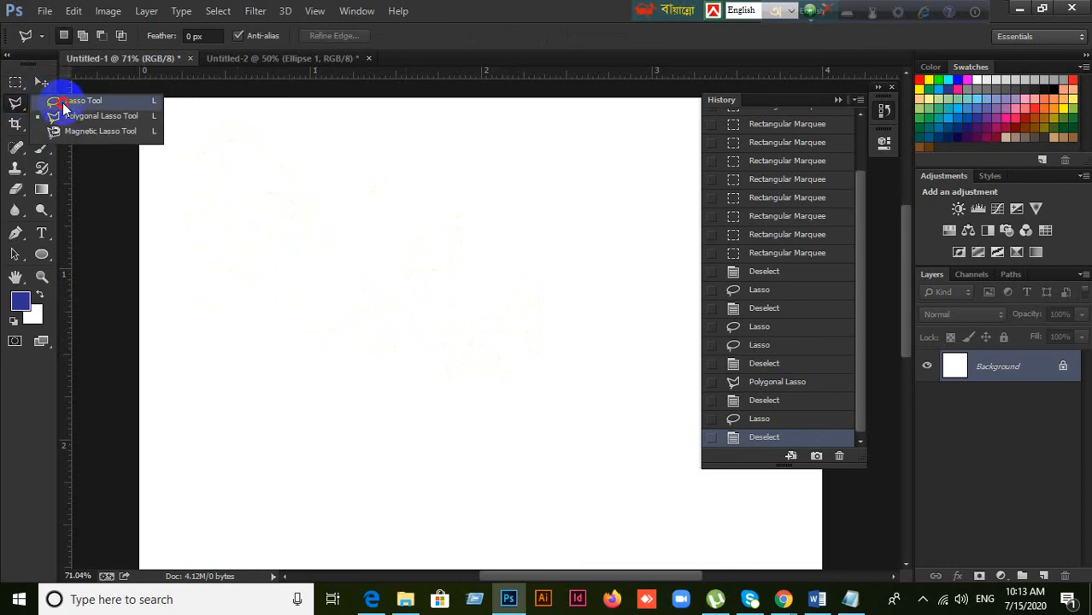
left_click(57, 99)
mouse_move(226, 237)
left_mouse_down()
mouse_move(259, 182)
mouse_move(528, 183)
mouse_move(552, 351)
mouse_move(317, 401)
mouse_move(272, 272)
mouse_move(228, 235)
left_mouse_up()
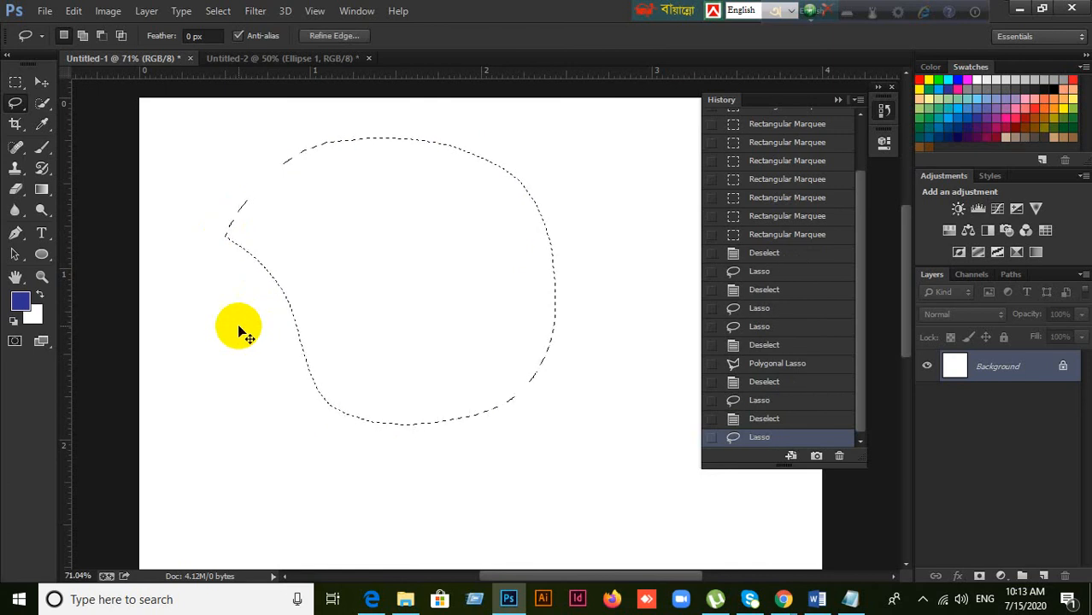
left_click(180, 274)
Step: Outline an irregular nine-cornered selection with the Polygonal Lasso Tool, close it at its starting point and deselect it
left_click(16, 103)
left_click(59, 116)
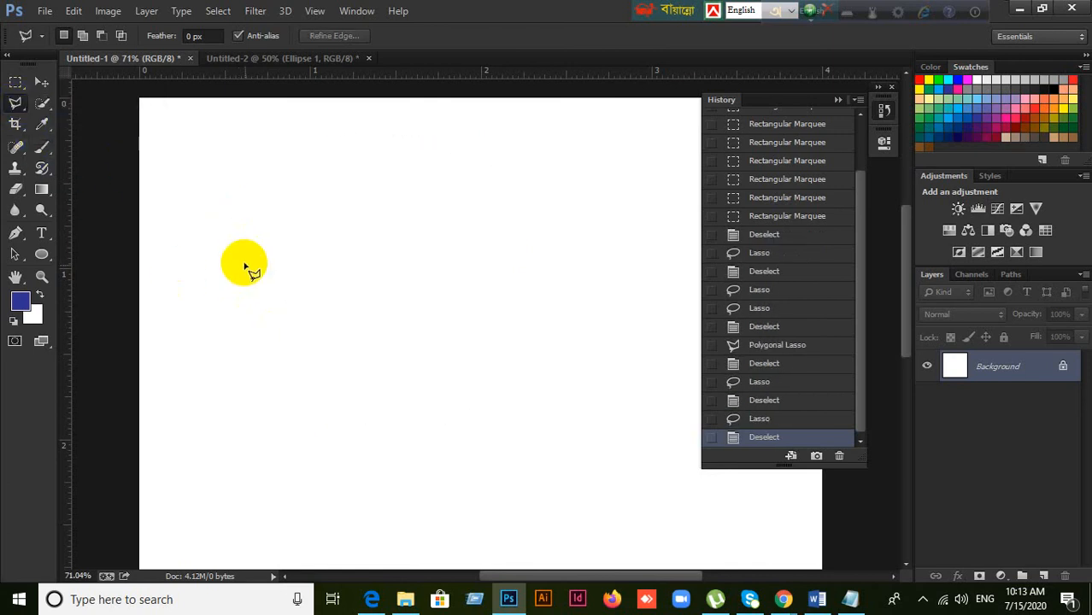
left_click(249, 238)
left_click(571, 154)
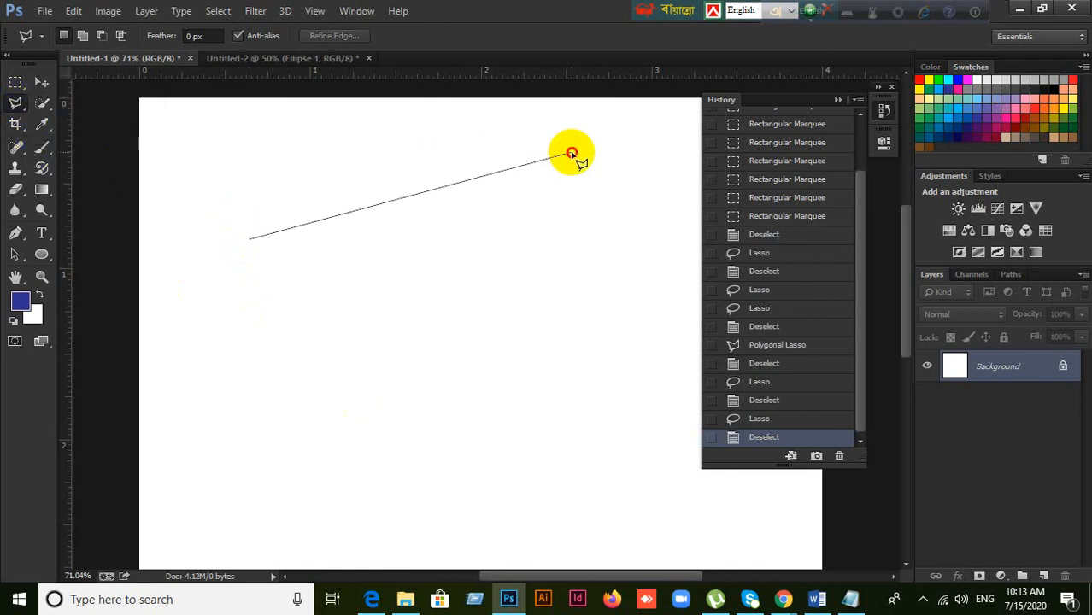
left_click(605, 392)
left_click(373, 493)
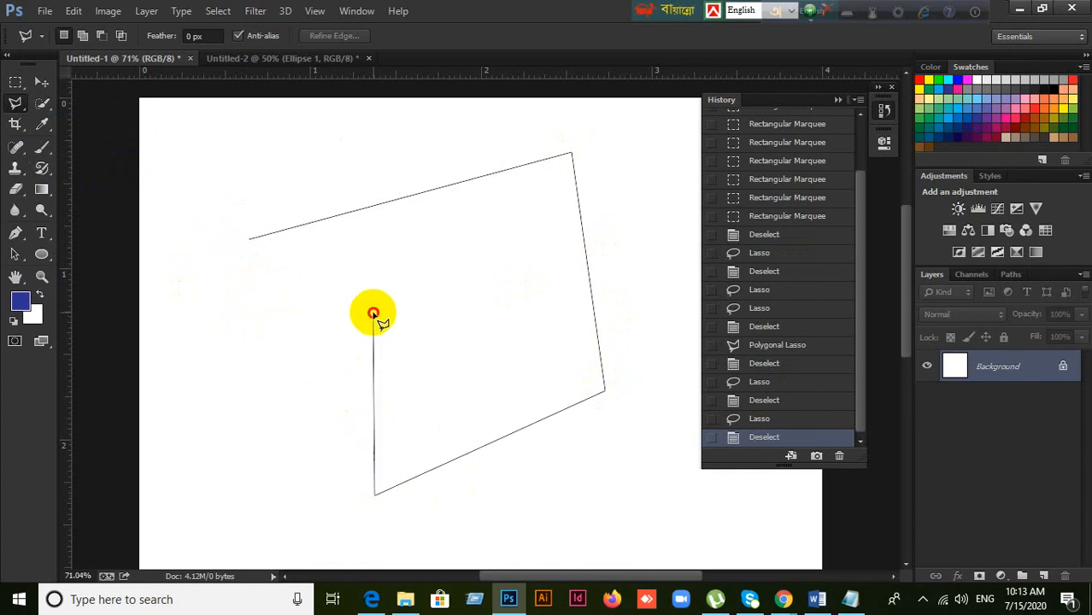
left_click(373, 313)
left_click(240, 437)
left_click(194, 341)
left_click(278, 318)
left_click(232, 273)
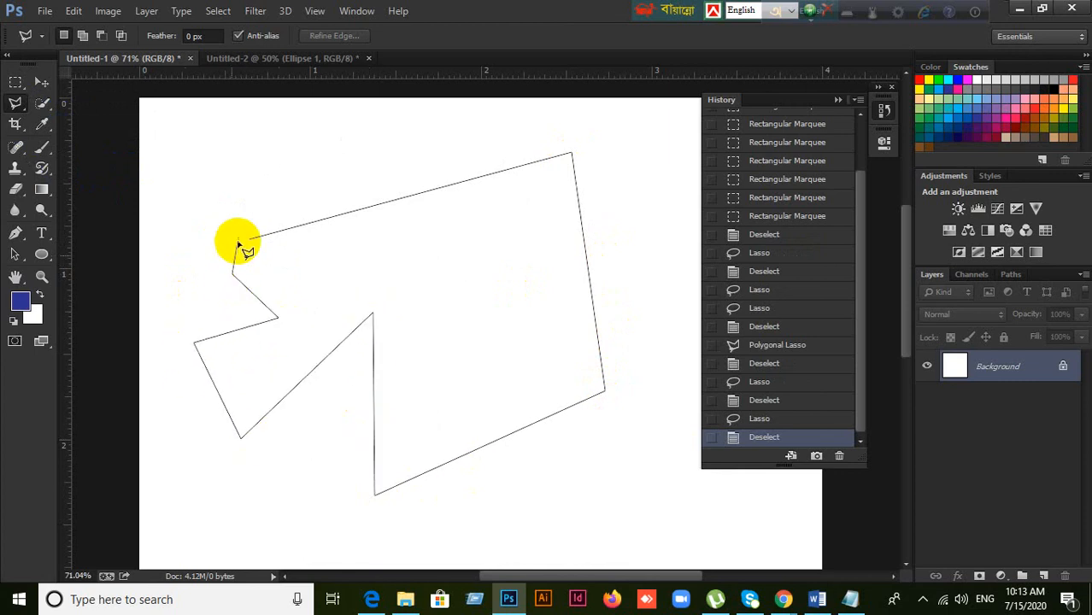
left_click(251, 237)
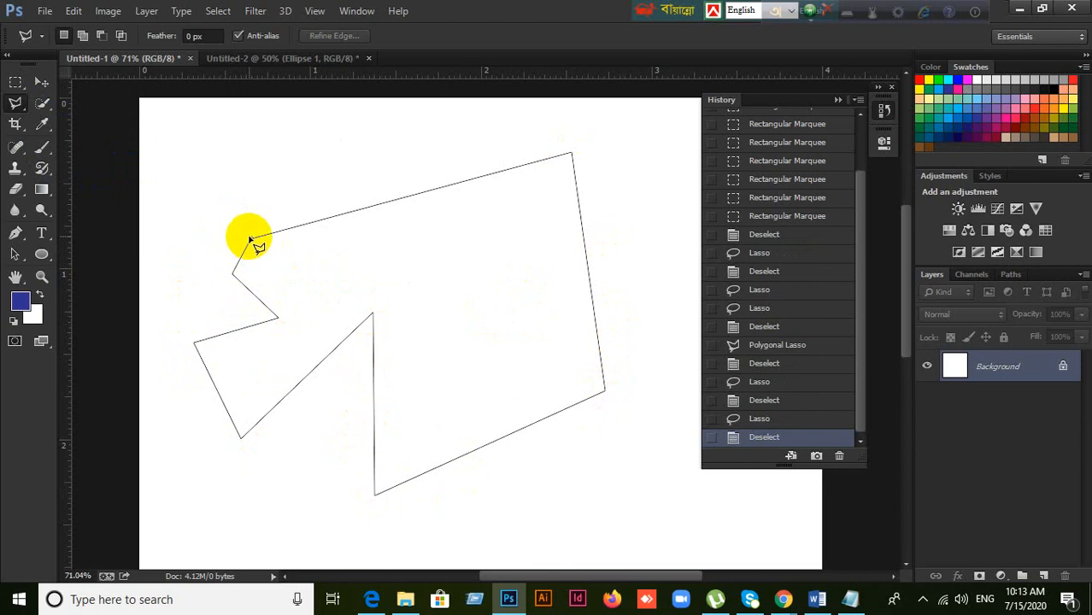
left_click(250, 239)
key("ctrl+d")
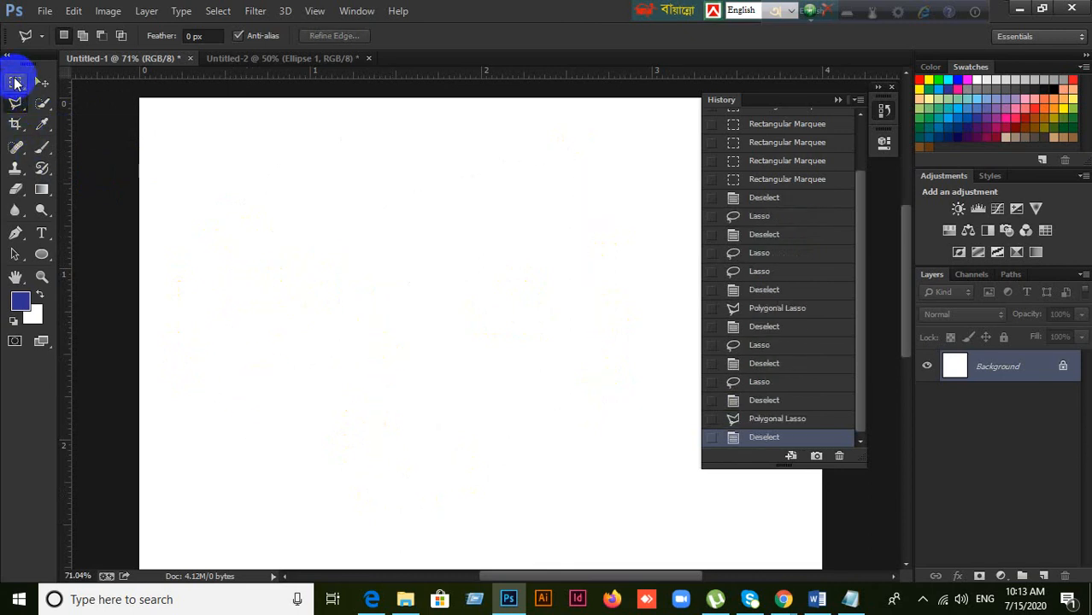
Step: Trace a large irregular closed selection on the blank canvas with the Magnetic Lasso Tool and deselect it
left_click_drag(15, 103, 69, 132)
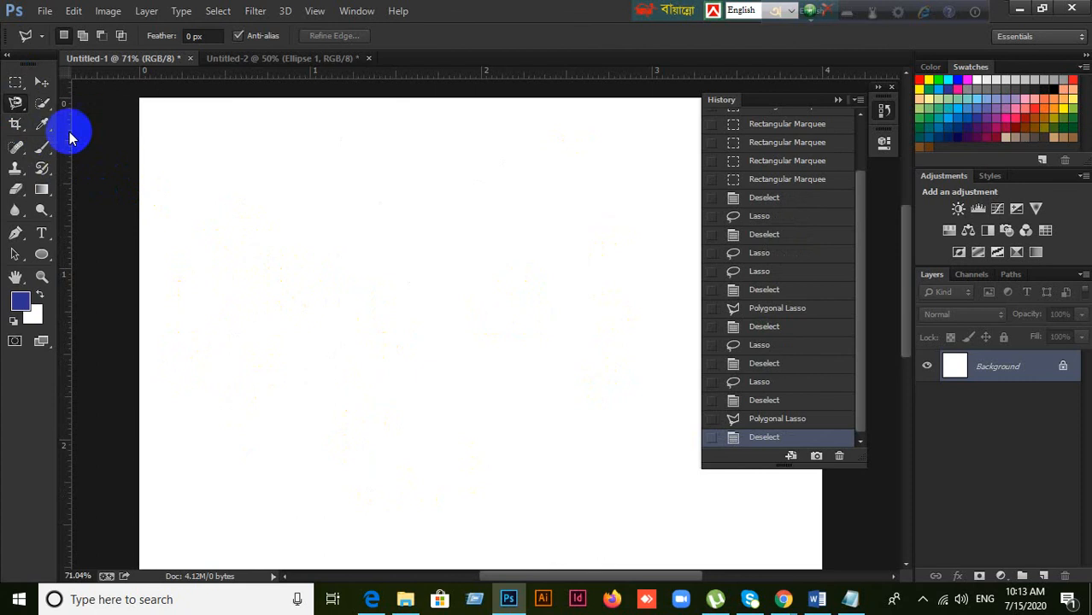
left_click(206, 164)
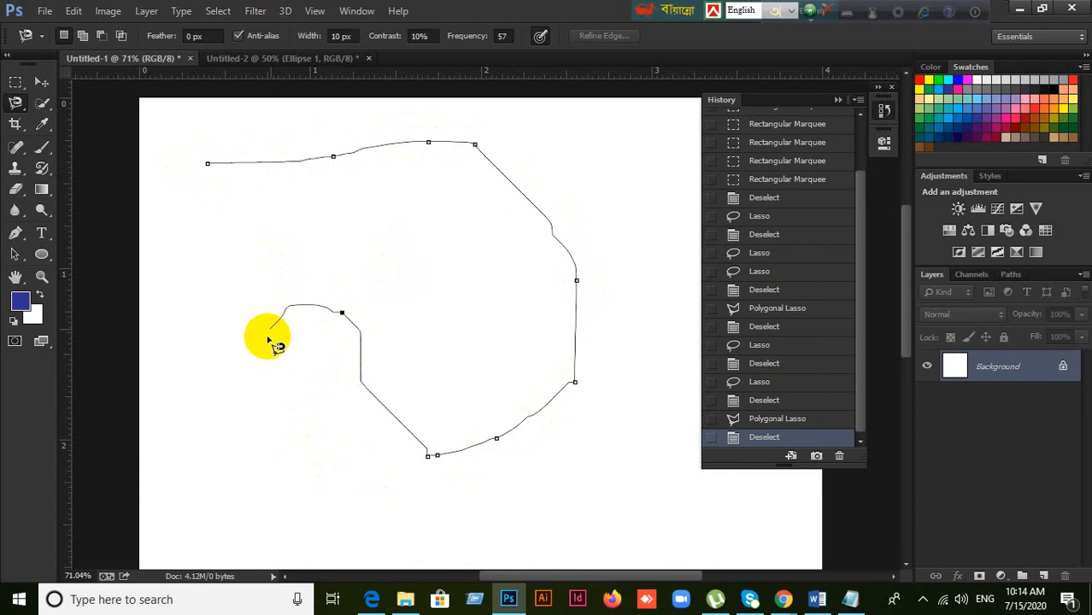
left_click(209, 164)
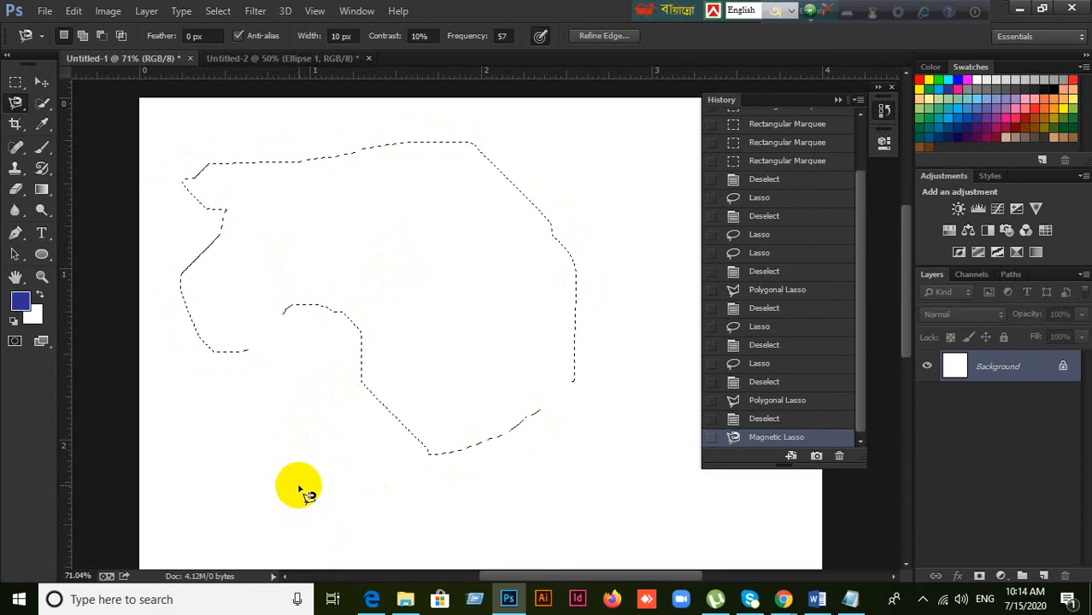
key("ctrl+d")
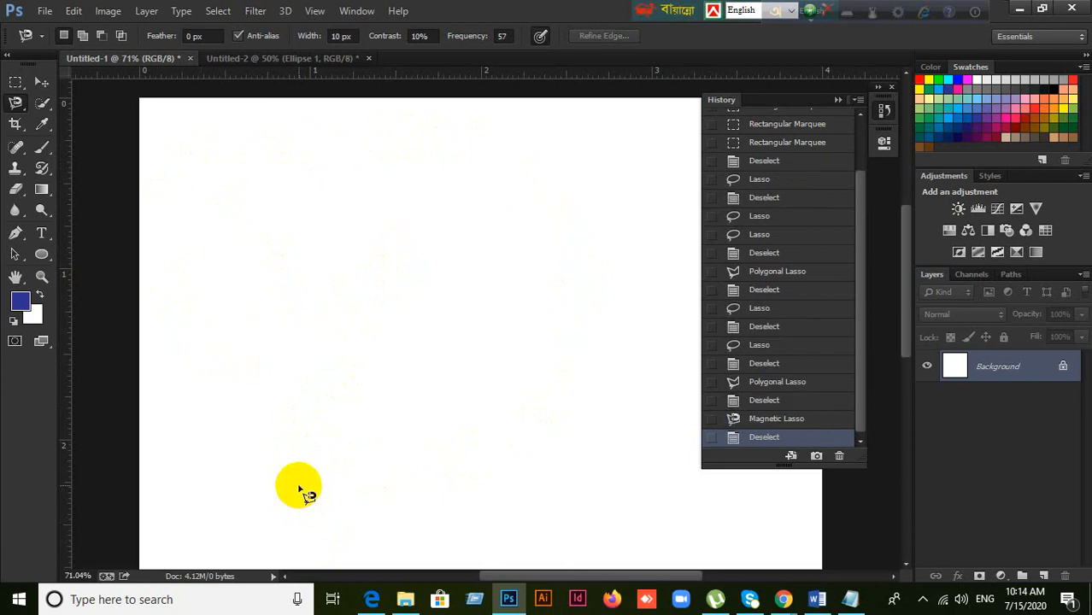
Step: Activate the Quick Selection Tool and close the Untitled-2 document containing the ellipse
left_click(43, 103)
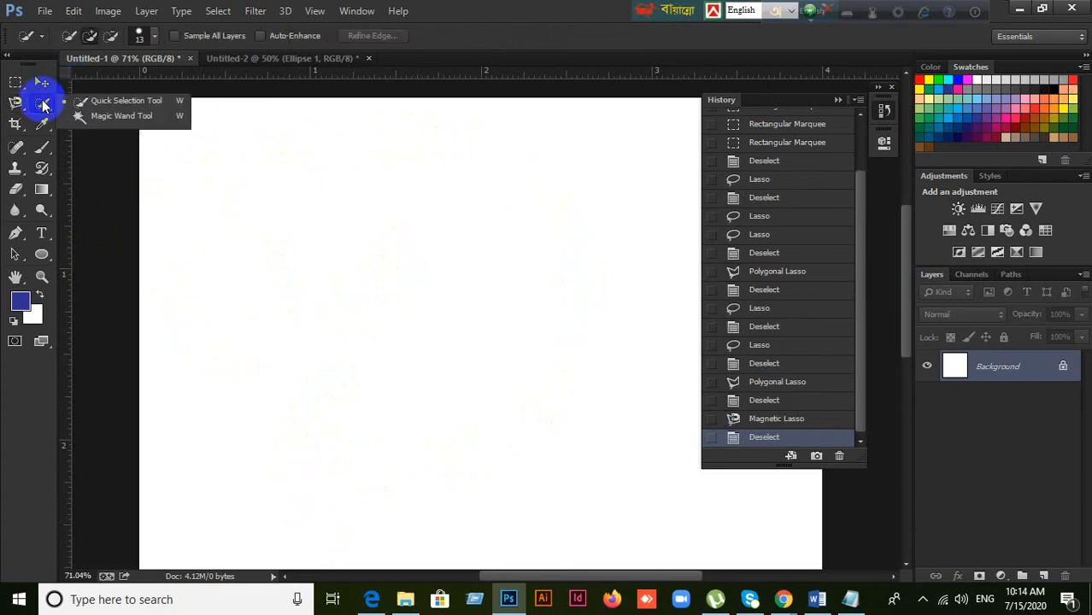
left_click(122, 103)
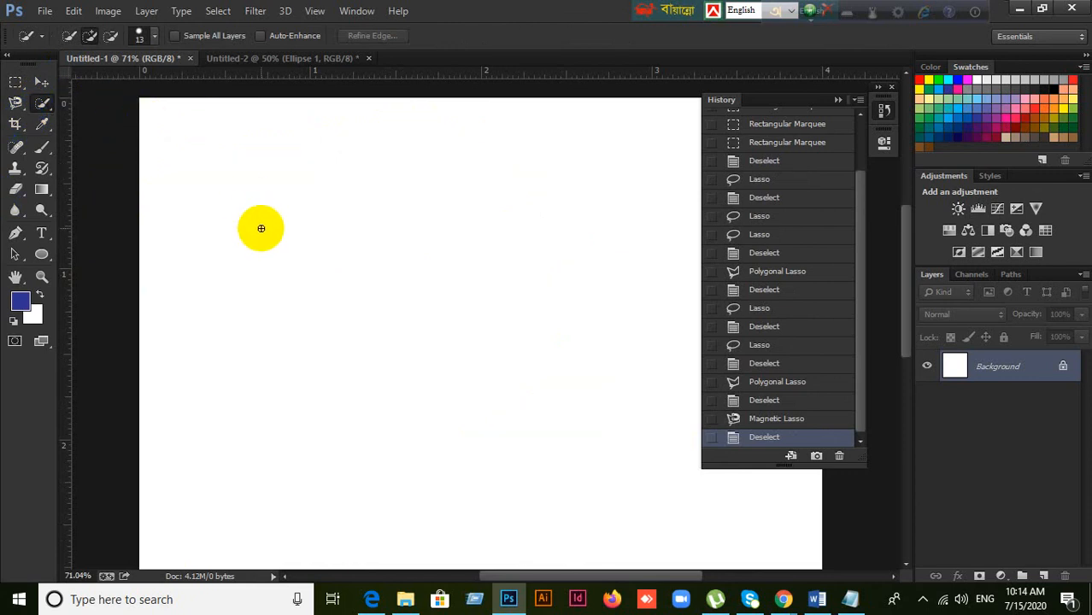
left_click(273, 60)
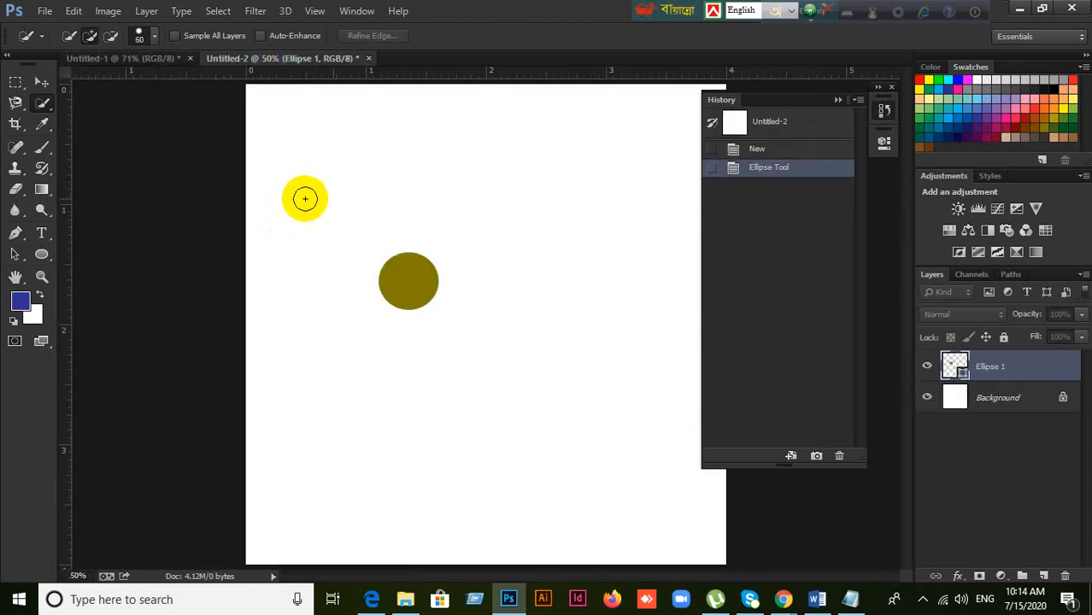
left_click(368, 58)
left_click(592, 231)
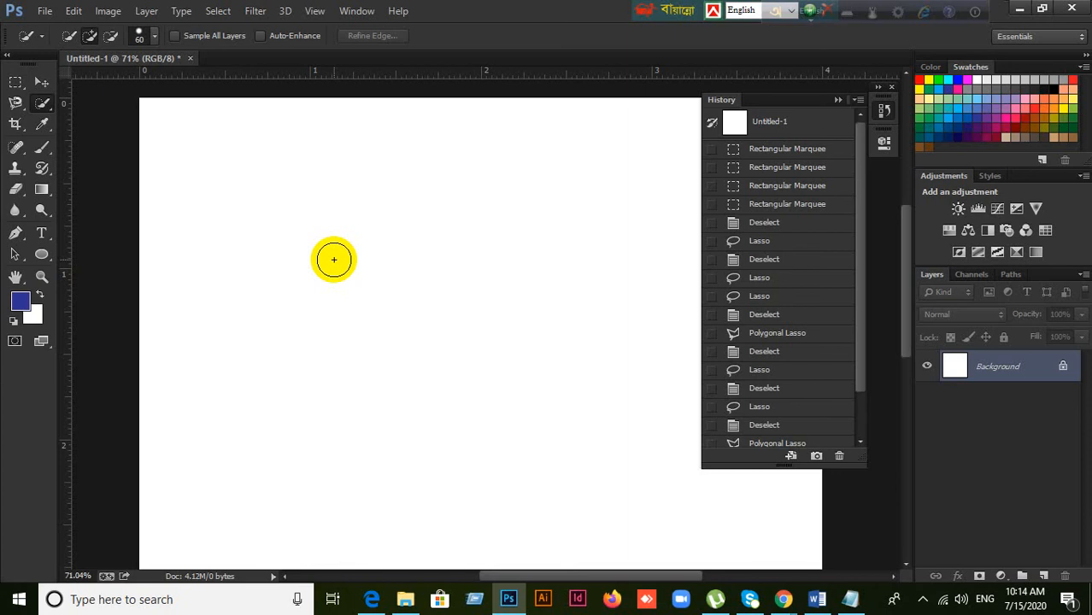
Step: Trace another large selection with the Magnetic Lasso Tool, closing it before reaching the starting point, and deselect it
left_click(13, 102)
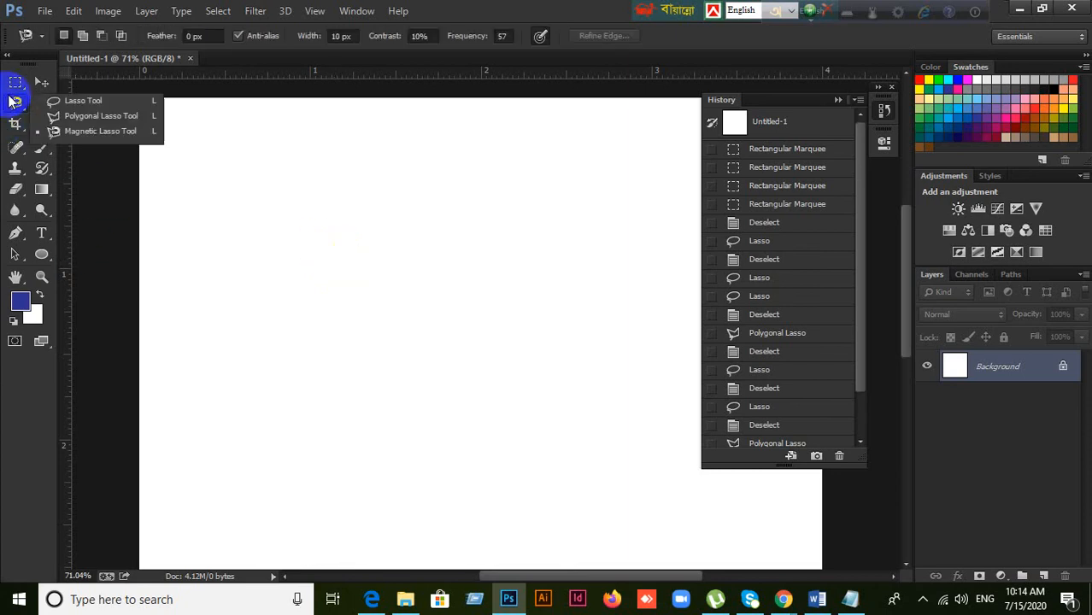
left_click(59, 104)
left_click_drag(15, 103, 85, 128)
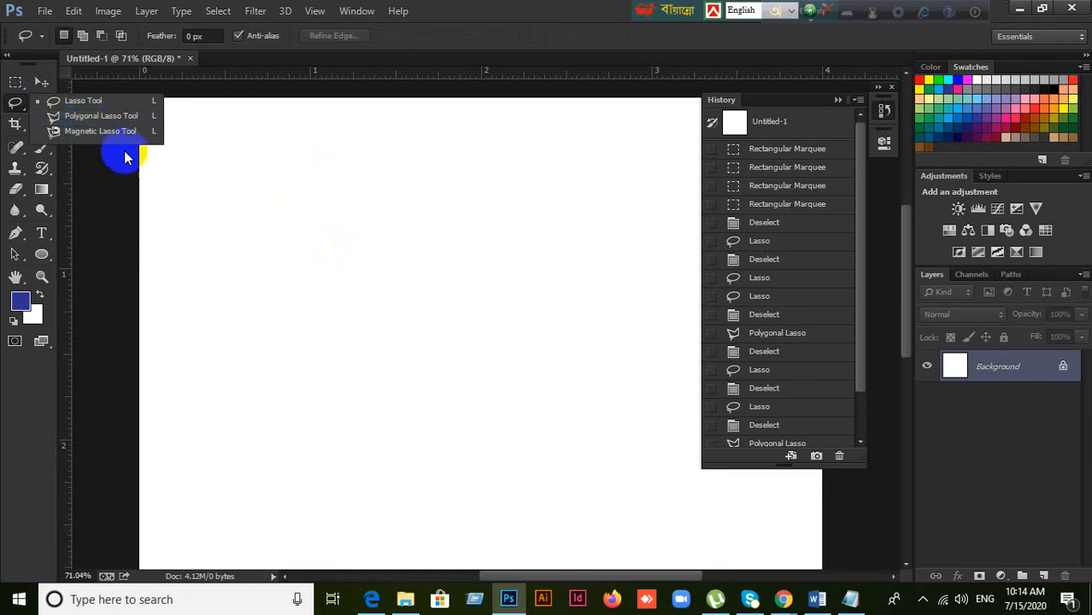
left_click(71, 132)
left_click(220, 149)
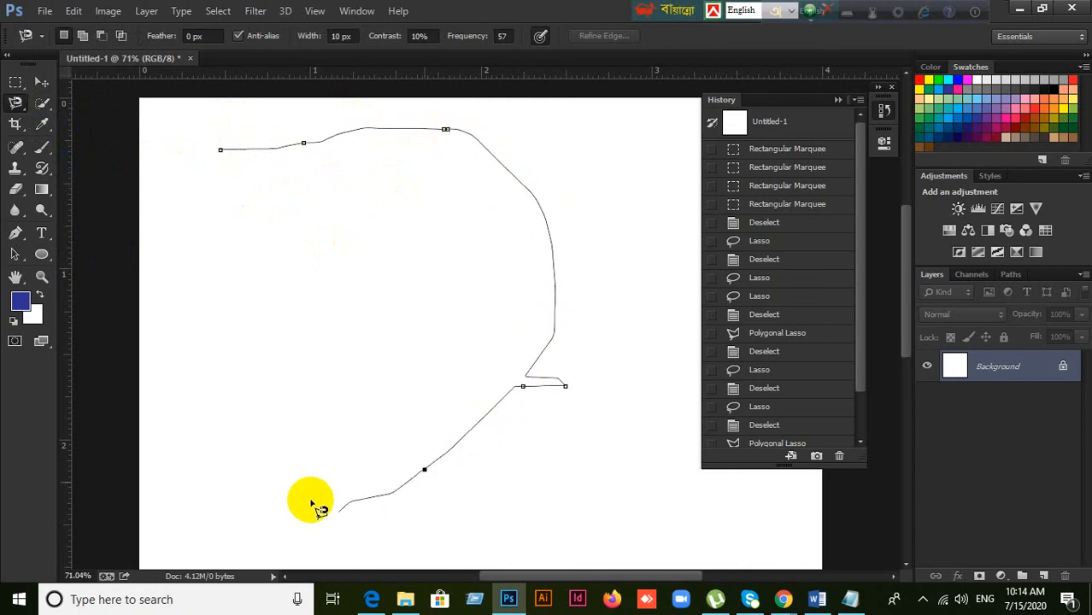
double_click(241, 215)
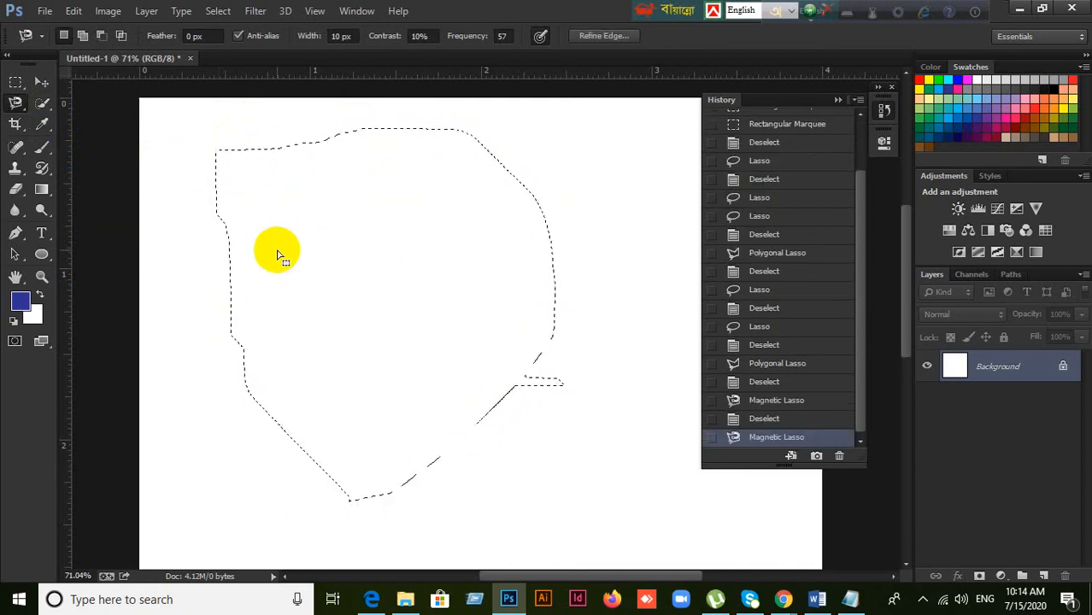
key("ctrl+d")
Step: Activate the Quick Selection Tool and bring up the dialog for opening an image file
left_click(43, 105)
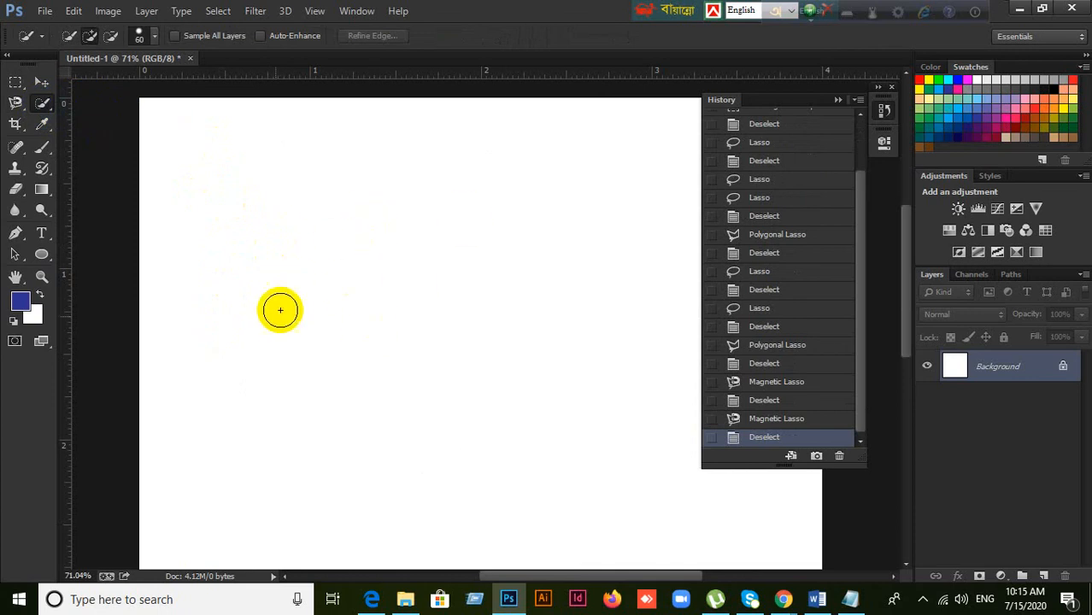
left_click(45, 10)
left_click(52, 43)
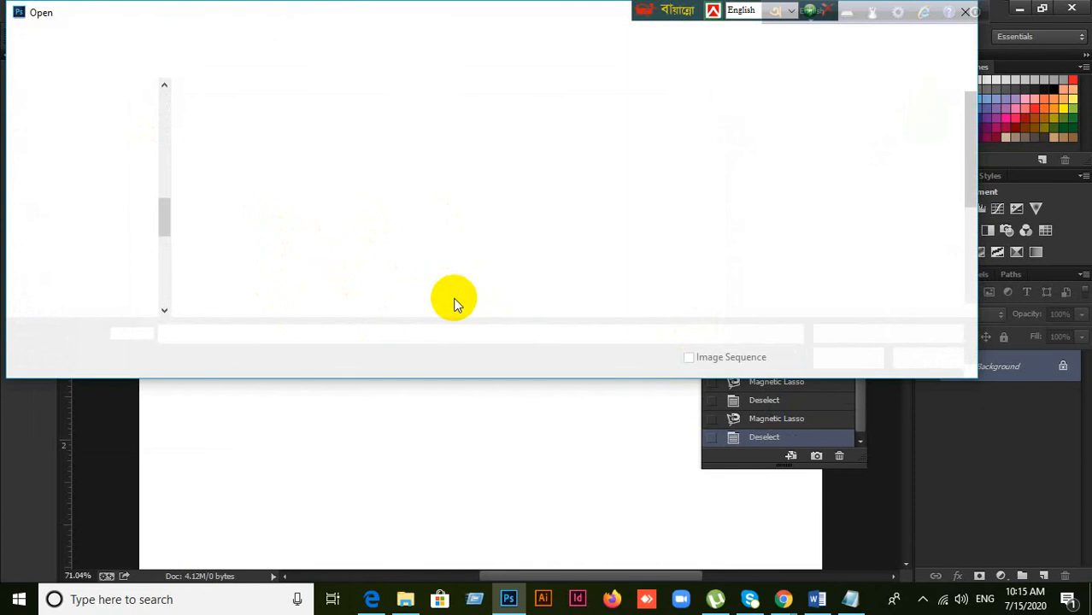
Step: Switch to the Google Meet window in Chrome to check the meeting, and return to Photoshop
mouse_move(783, 599)
left_click(751, 563)
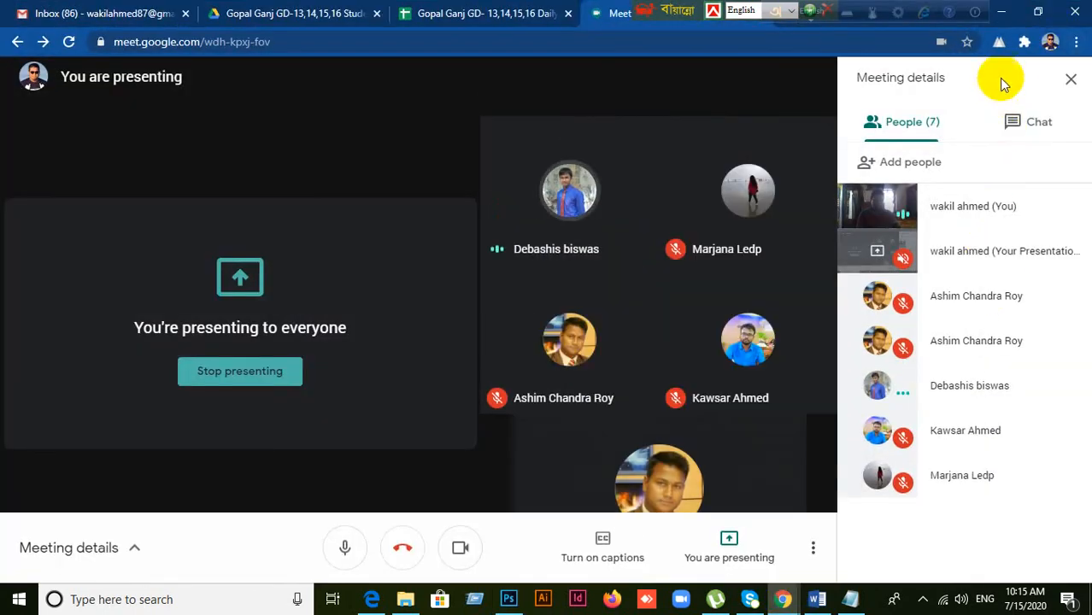
left_click(1001, 12)
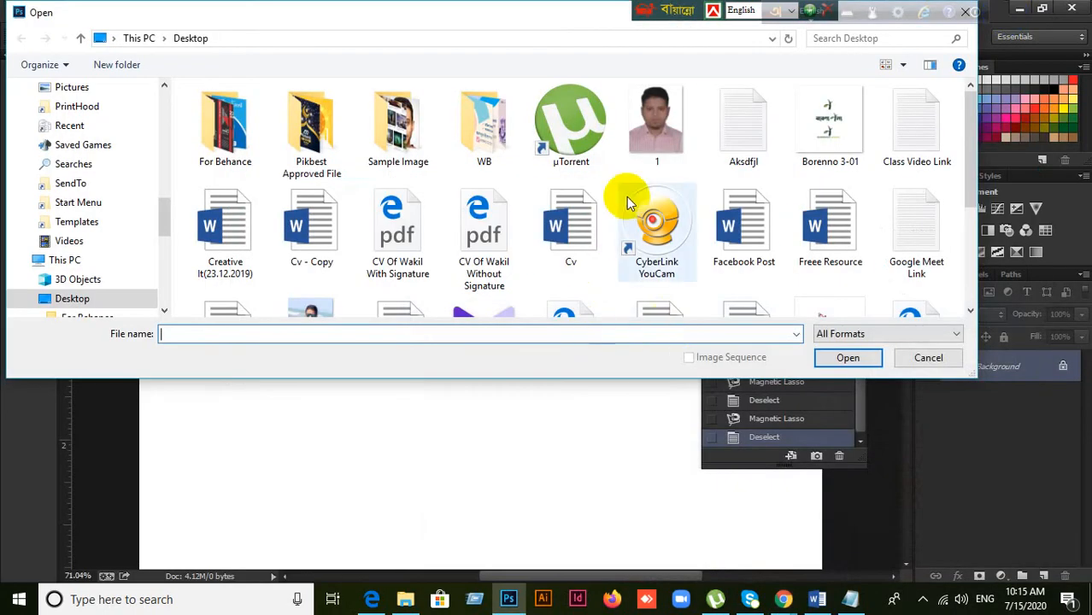
Step: Open the portrait image aaaaaaaa from the Sample Image folder on the Desktop
scroll(628, 207, "down", 2)
scroll(632, 211, "up", 2)
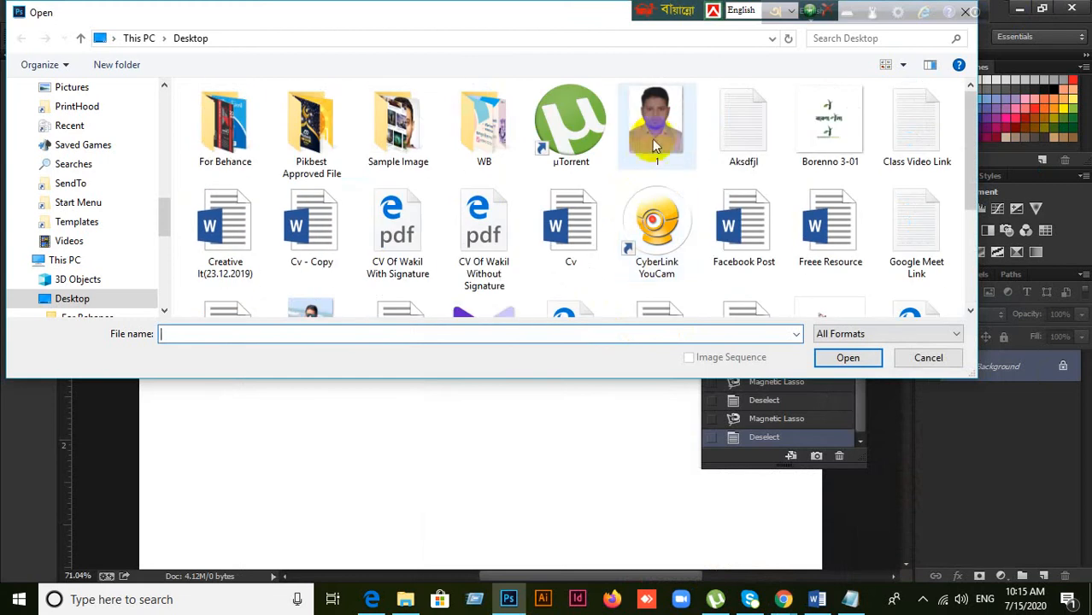
scroll(688, 251, "down", 2)
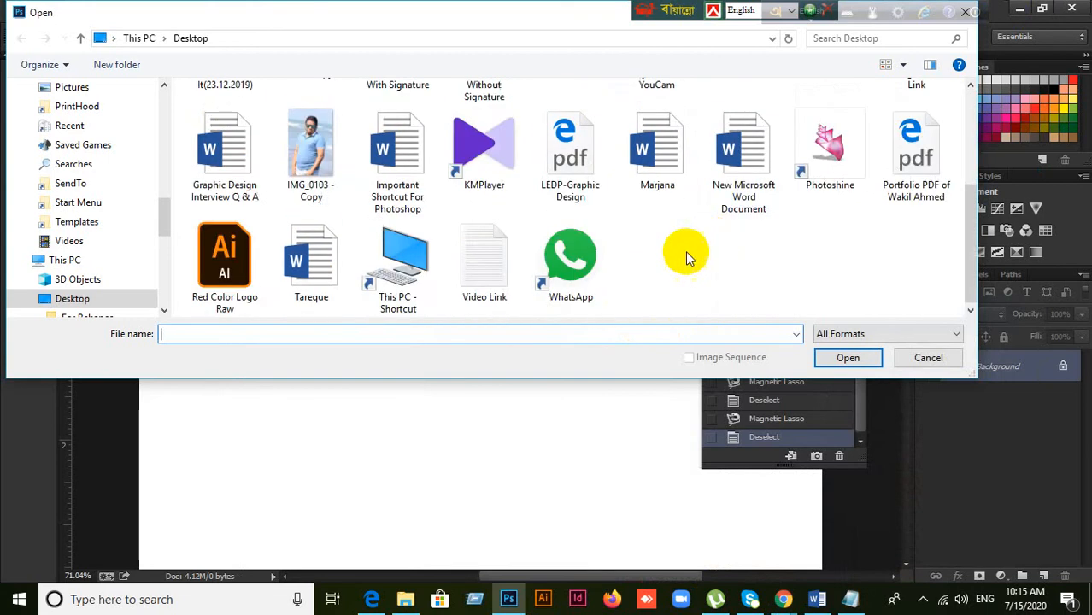
scroll(615, 256, "up", 2)
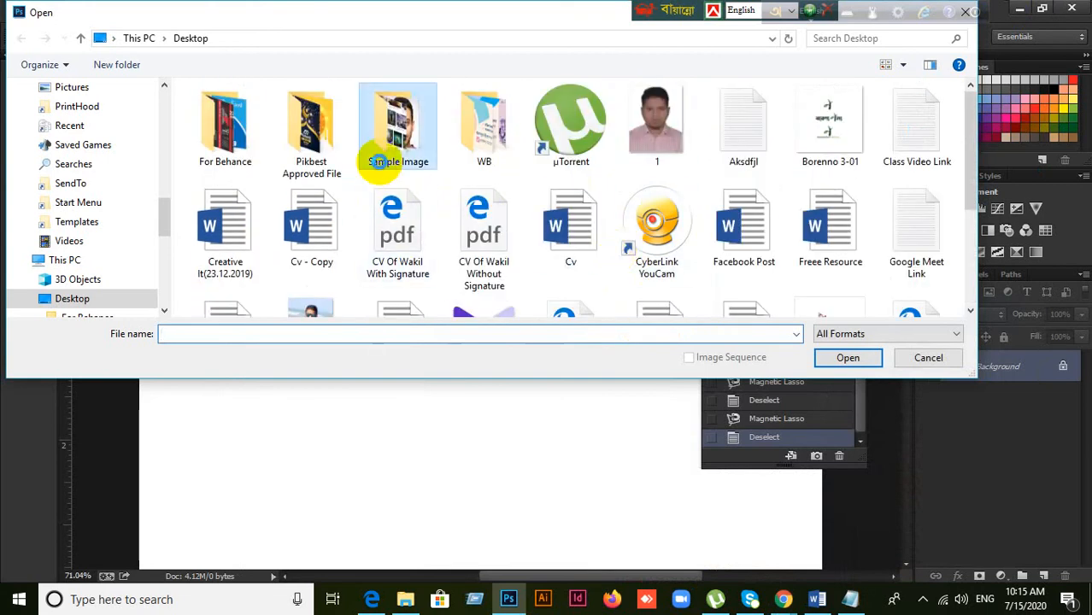
left_click(381, 166)
double_click(381, 166)
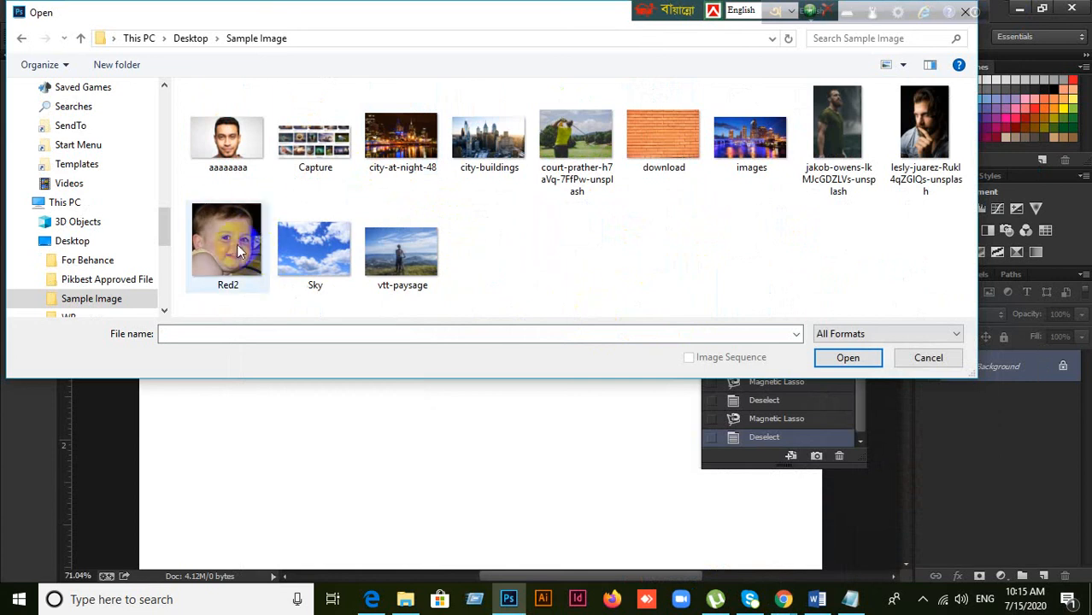
left_click(233, 145)
left_click(846, 358)
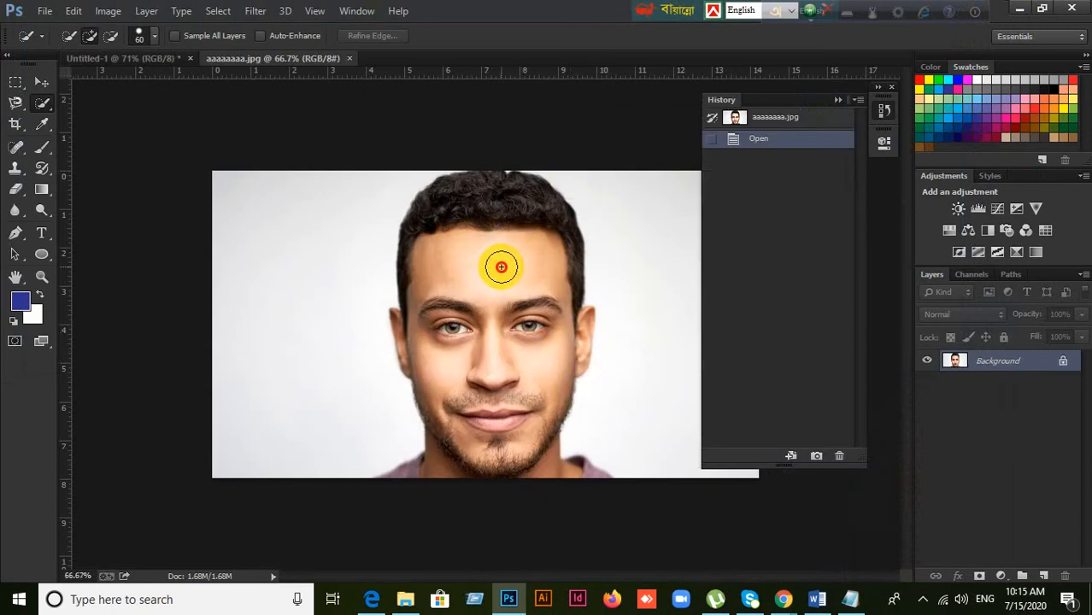
Step: Quick-select the man's face, neck and both shirt shoulders, reducing the brush size to 30 for the small shoulder corner
left_click(497, 312)
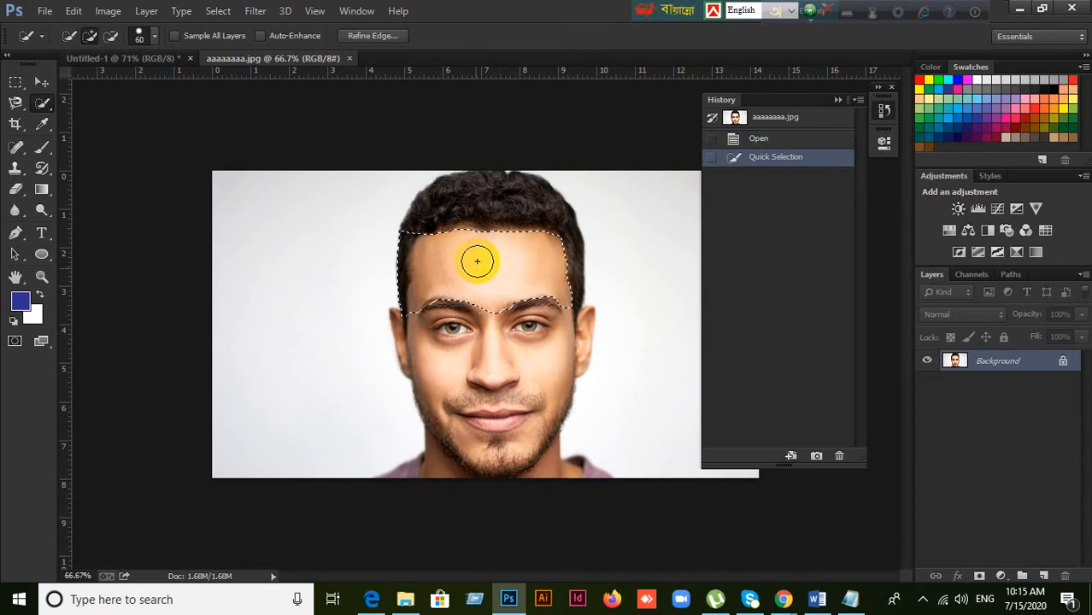
left_click_drag(487, 326, 483, 382)
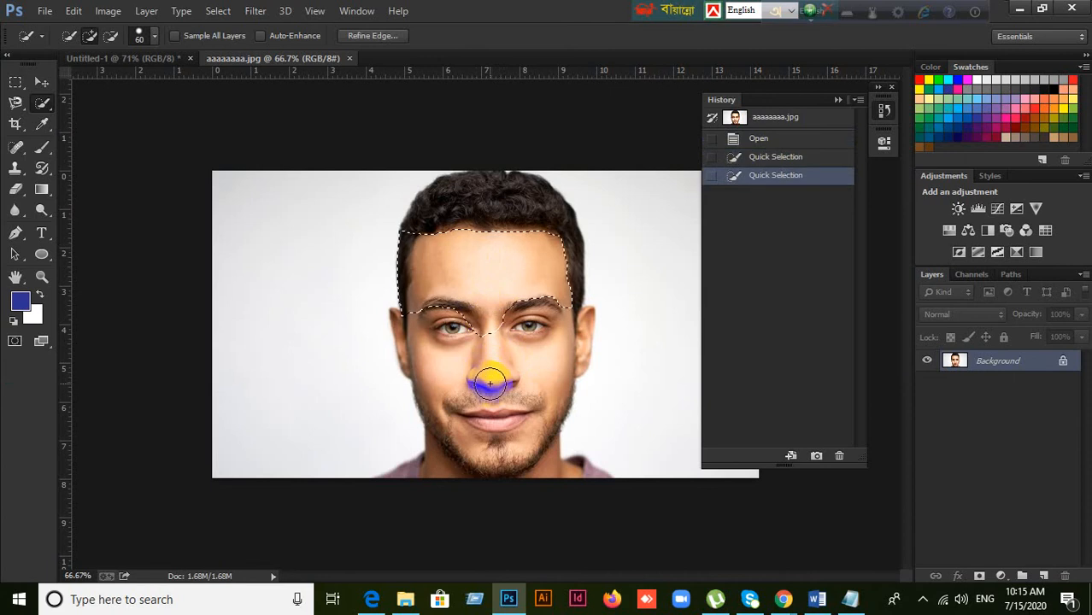
left_click(487, 352)
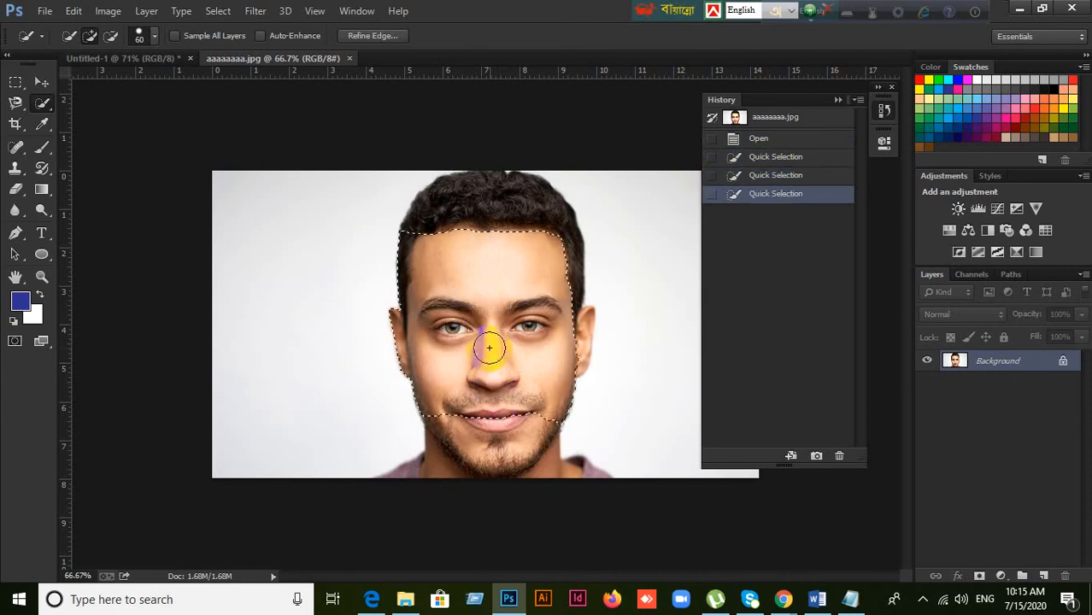
mouse_move(488, 348)
left_mouse_down()
mouse_move(502, 425)
mouse_move(552, 437)
mouse_move(494, 465)
mouse_move(522, 393)
left_mouse_up()
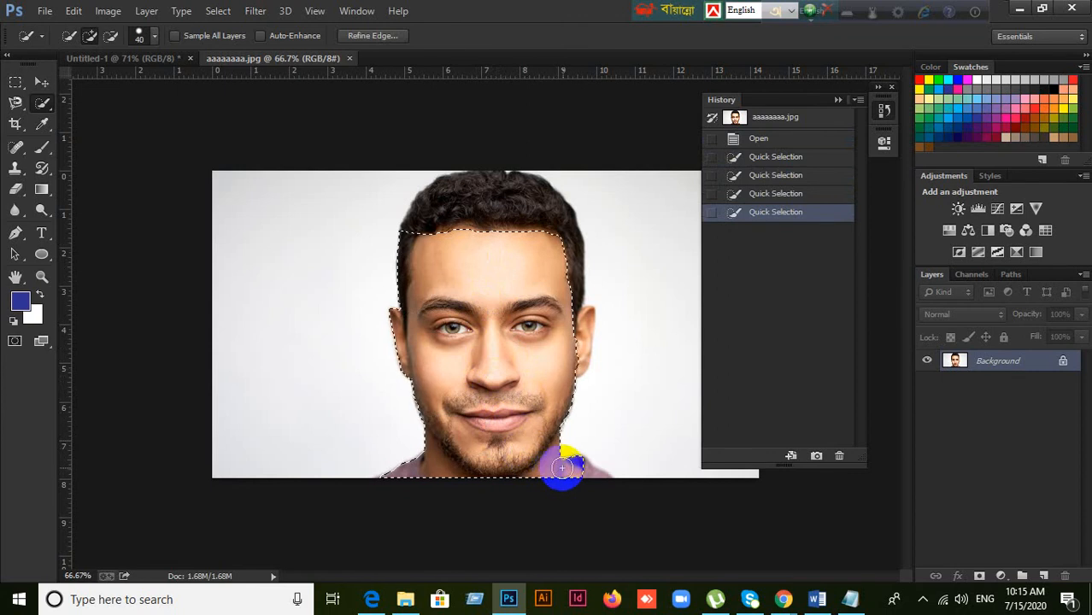
left_click_drag(578, 471, 589, 470)
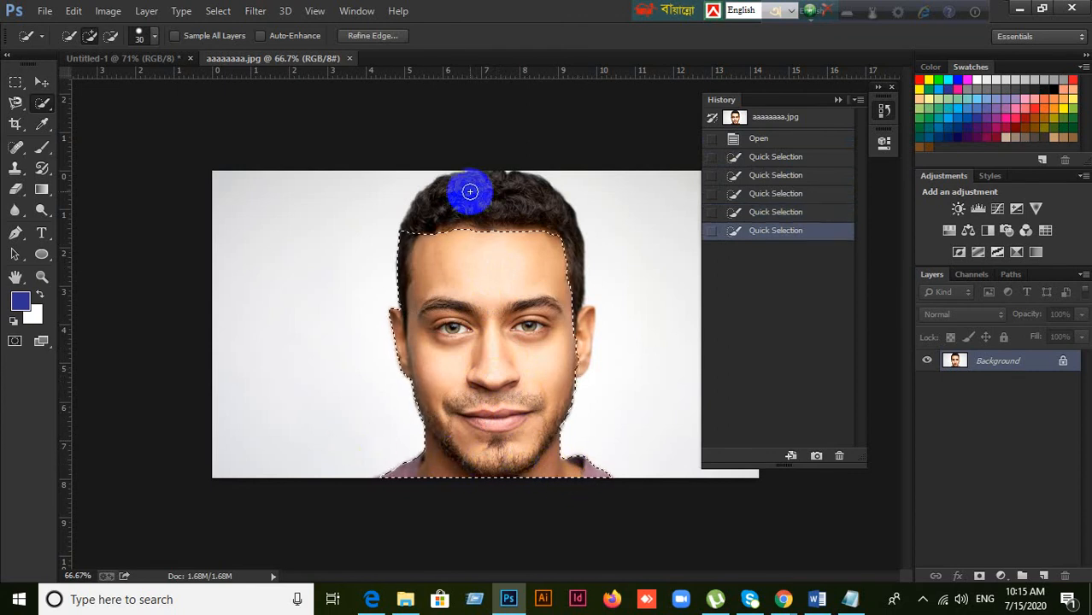
Step: Enlarge the selection brush to 60 and add the man's hair to the selection
key("bracketright")
key("bracketright")
key("bracketright")
key("bracketright")
left_click_drag(480, 239, 495, 220)
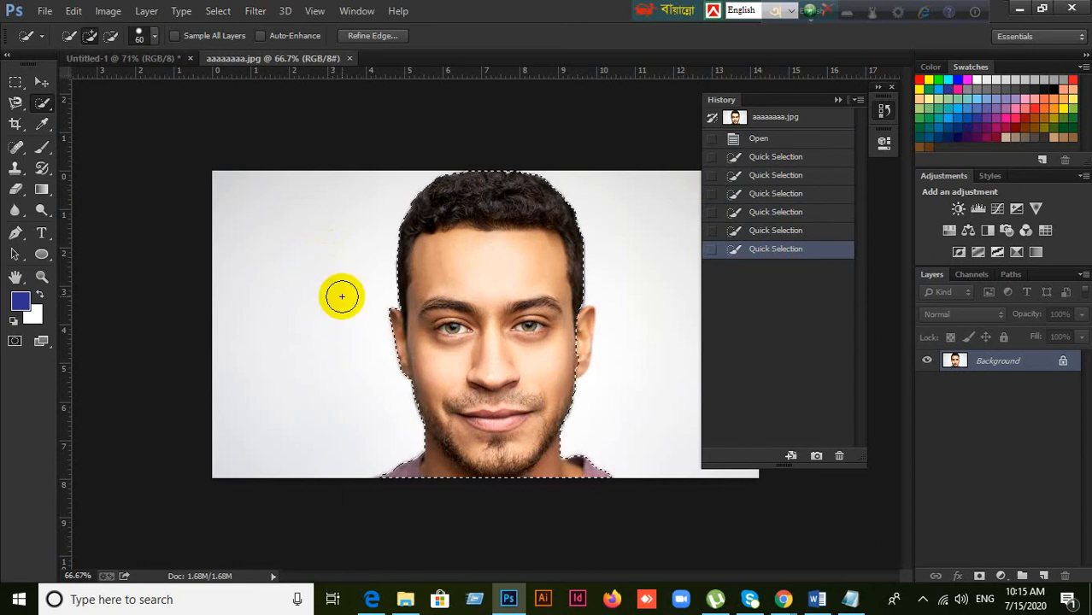
Step: Enlarge the Quick Selection brush to 500
key("bracketright")
key("bracketright")
key("bracketright")
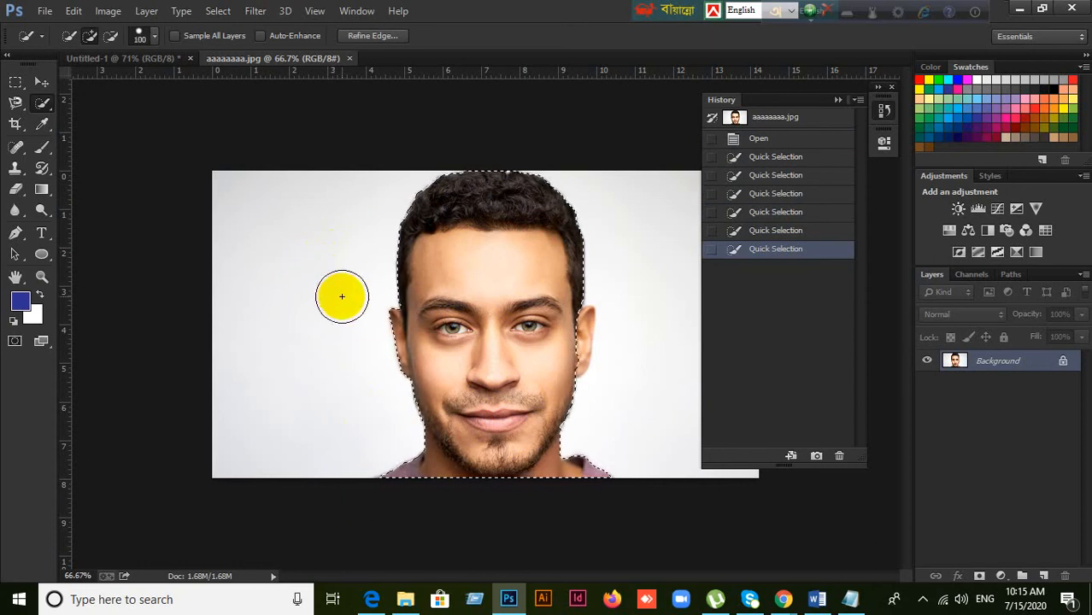
key("bracketright")
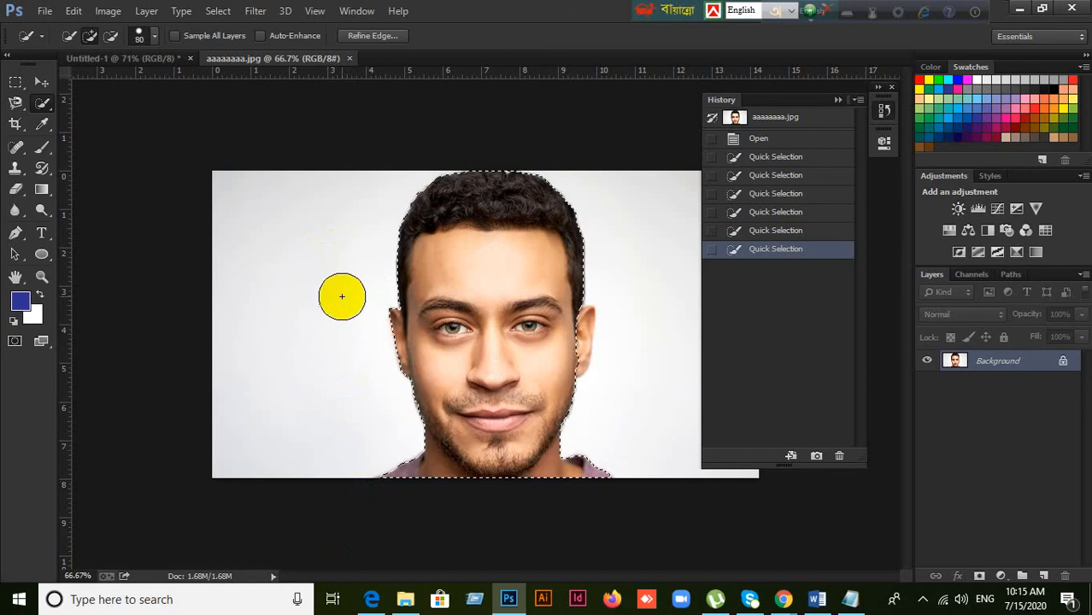
key("bracketright")
key("bracketright")
key("bracketright")
key("bracketright")
key("bracketright")
key("bracketright")
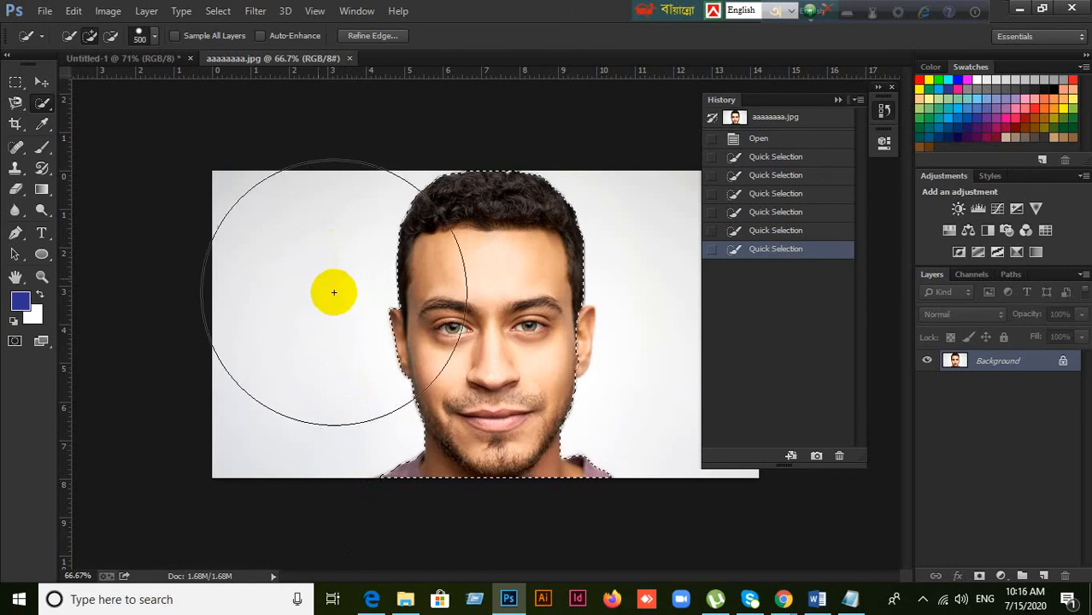
Step: Reduce the Quick Selection brush size to 200
key("bracketleft")
key("bracketleft")
key("bracketleft")
key("bracketleft")
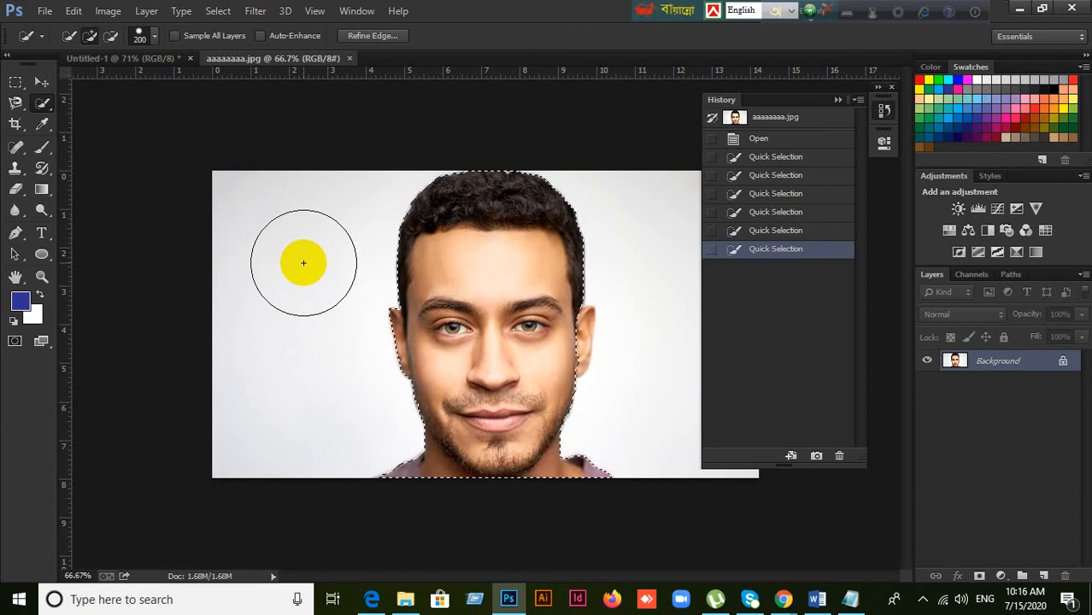
Step: Enlarge the Quick Selection brush to 900
key("bracketright")
key("bracketright")
key("bracketright")
key("bracketright")
key("bracketright")
key("bracketright")
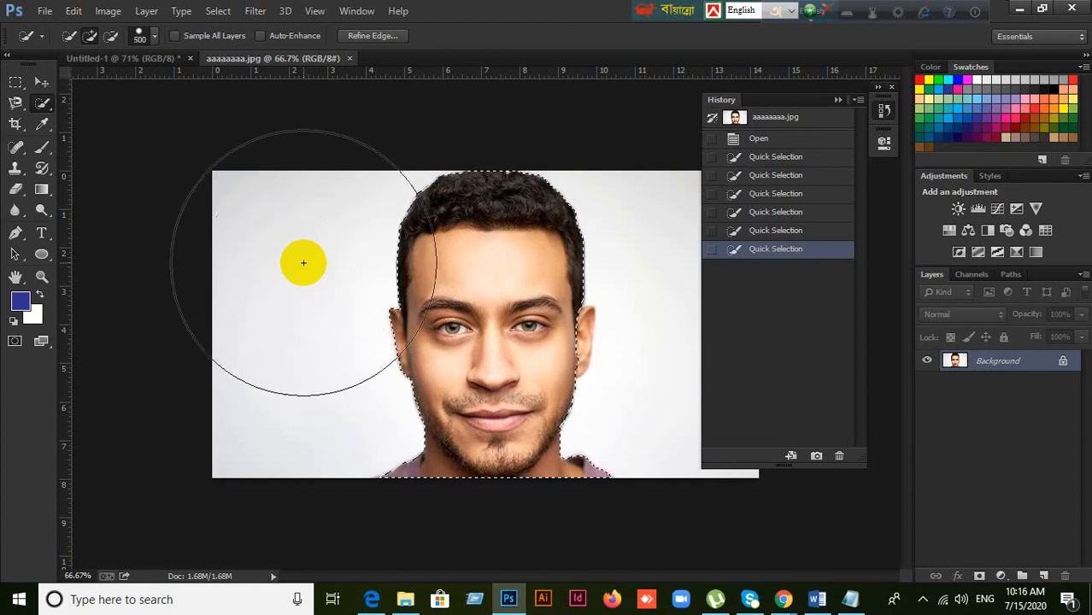
key("bracketright")
key("bracketright")
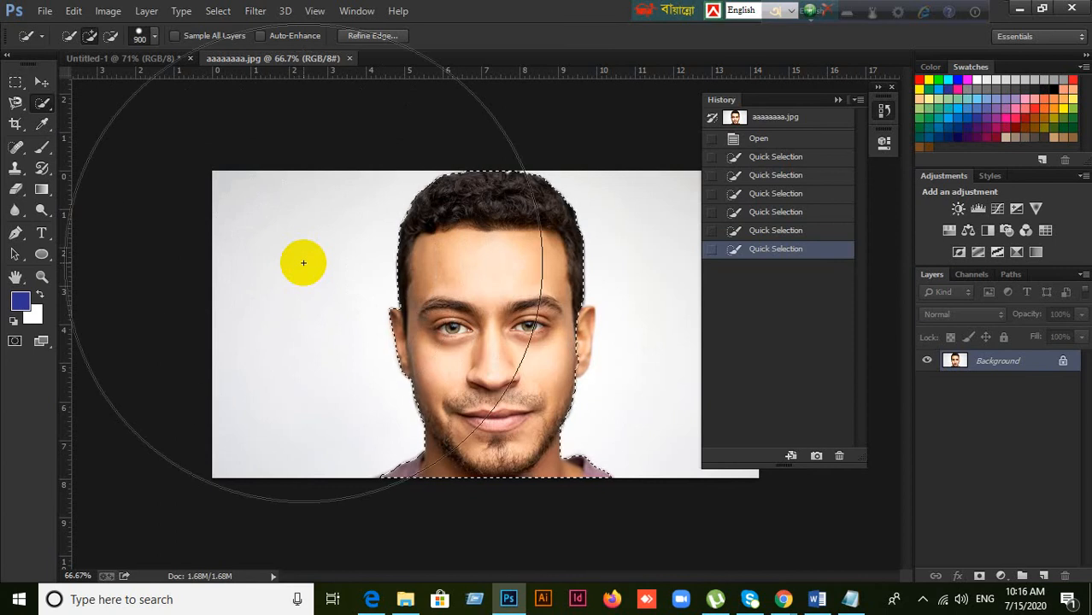
Step: Reduce the Quick Selection brush size to 60
key("bracketleft")
key("bracketleft")
key("bracketleft")
key("bracketleft")
key("bracketleft")
key("bracketleft")
key("bracketleft")
key("bracketleft")
key("bracketleft")
key("bracketleft")
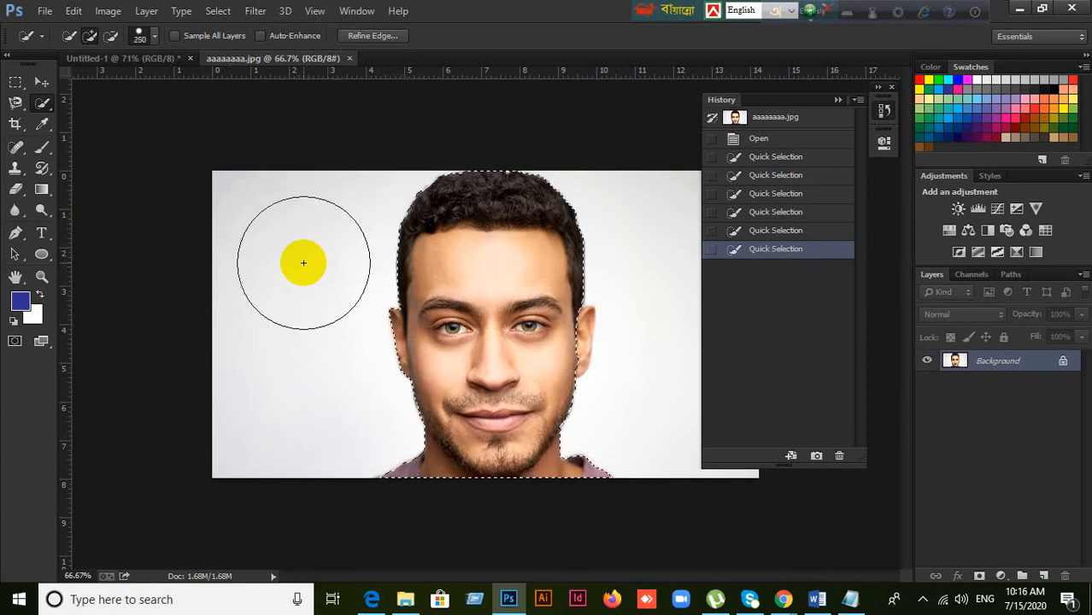
key("bracketleft")
key("bracketleft")
key("bracketleft")
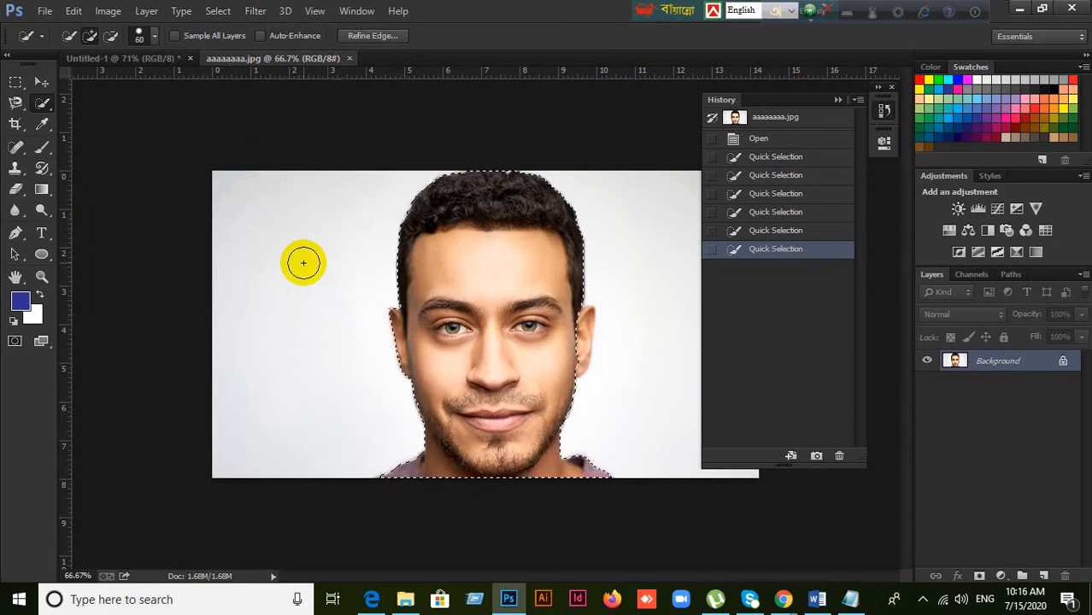
Step: Enlarge the Quick Selection brush to 1000
key("bracketright")
key("bracketright")
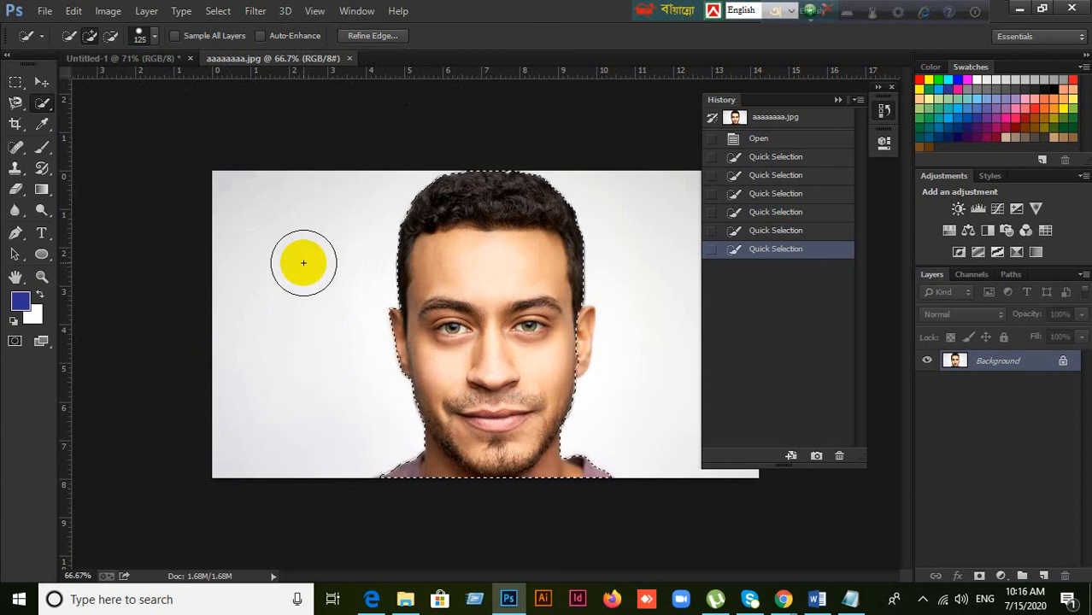
key("bracketright")
key("bracketright")
key("bracketright")
key("bracketright")
key("bracketright")
key("bracketright")
key("bracketright")
key("bracketright")
key("bracketright")
key("bracketright")
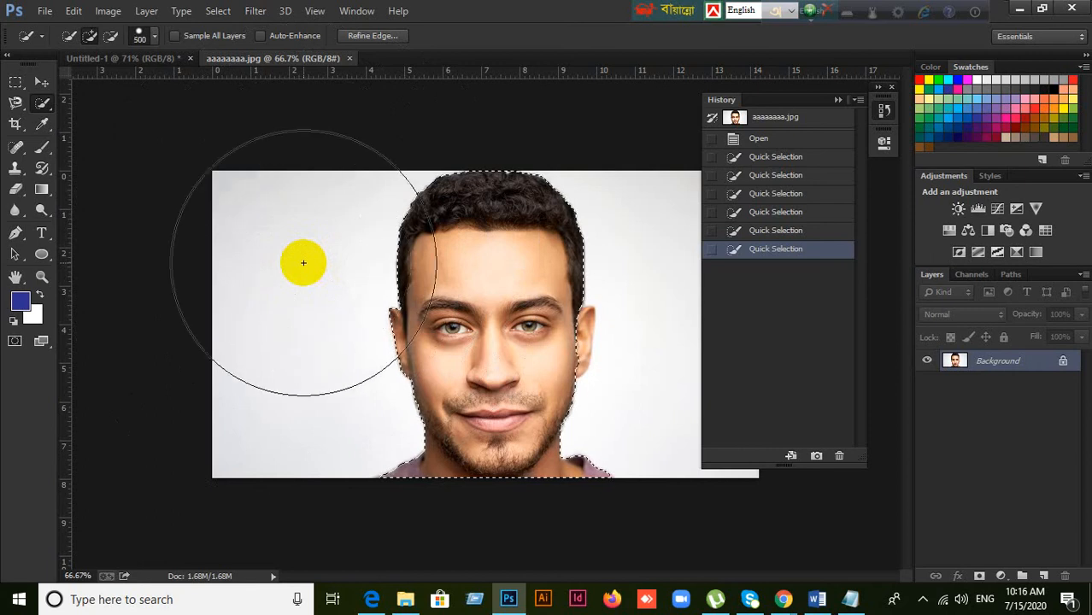
key("bracketright")
key("bracketright")
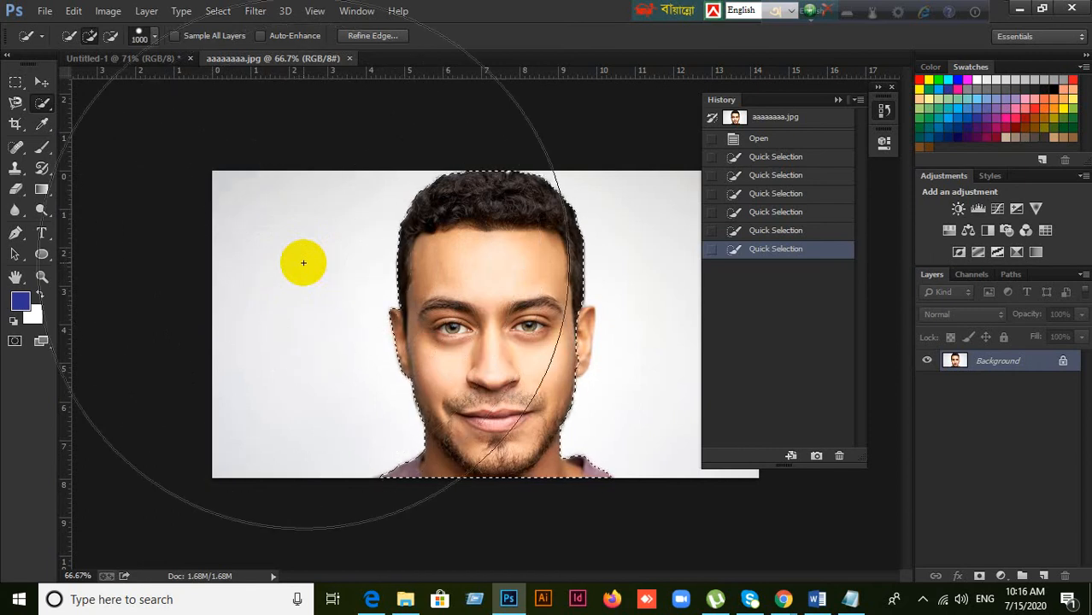
Step: Reduce the Quick Selection brush size to 150
key("bracketleft")
key("bracketleft")
key("bracketleft")
key("bracketleft")
key("bracketleft")
key("bracketleft")
key("bracketleft")
key("bracketleft")
key("bracketleft")
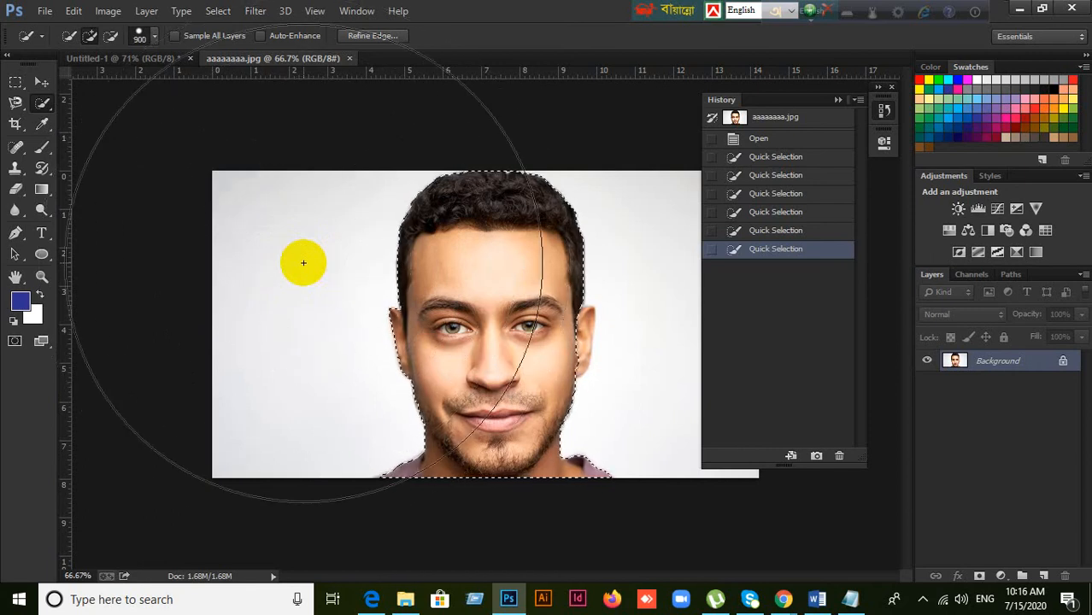
key("bracketleft")
key("bracketleft")
key("bracketleft")
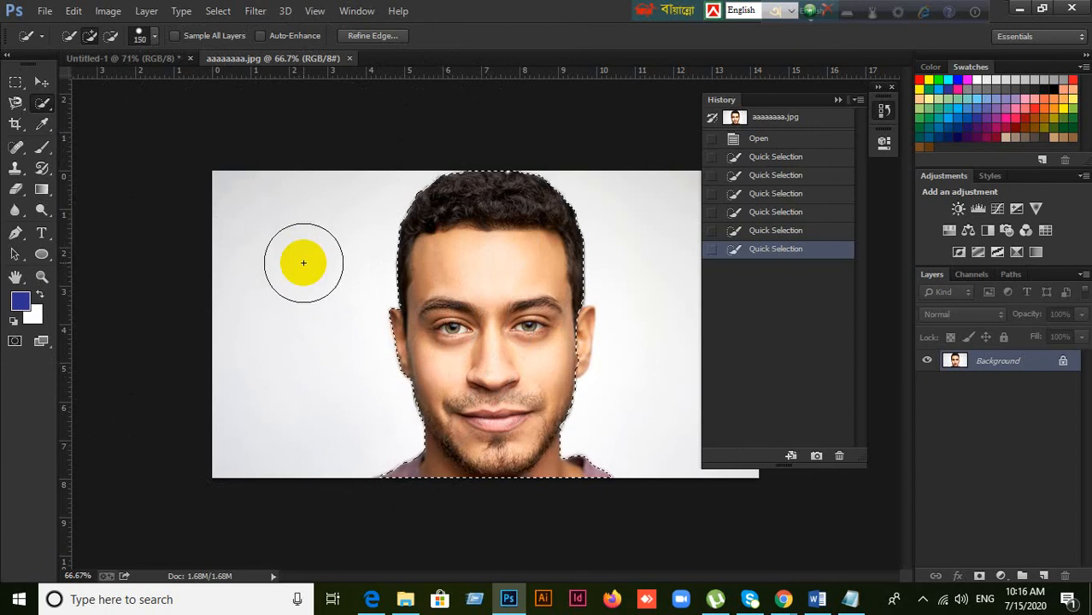
Step: Enlarge the Quick Selection brush again, bringing its size to 200
key("bracketright")
key("bracketright")
key("bracketright")
key("bracketright")
key("bracketright")
key("bracketright")
key("bracketright")
key("bracketright")
key("bracketright")
key("bracketright")
key("bracketright")
key("bracketright")
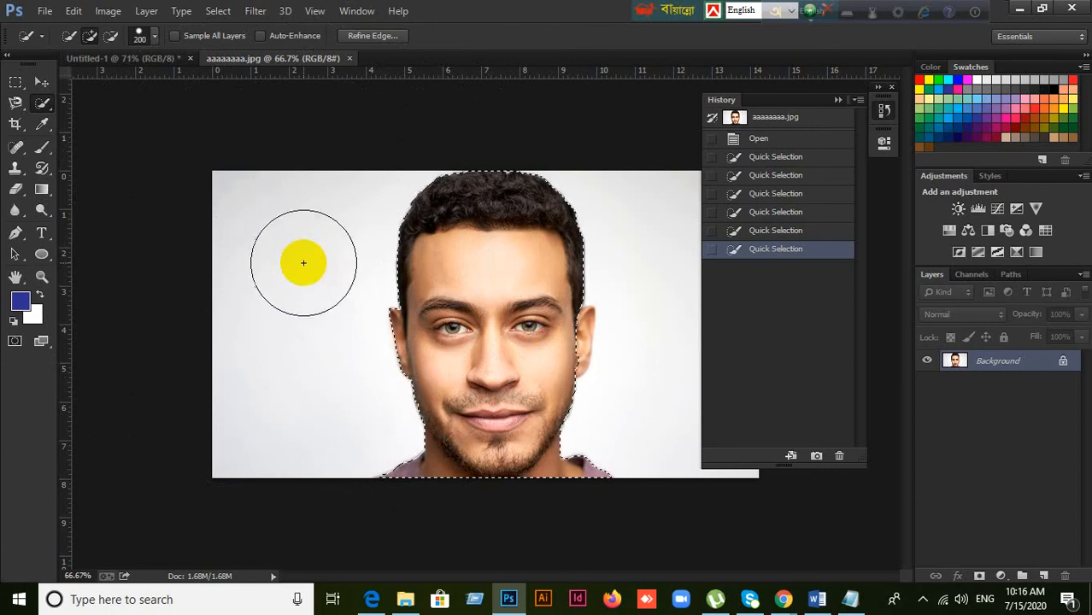
Step: Reduce the Quick Selection brush size to 100 and deselect the selected portrait
key("bracketleft")
key("bracketleft")
key("bracketleft")
key("bracketleft")
key("bracketleft")
key("bracketleft")
key("bracketleft")
key("bracketleft")
key("bracketleft")
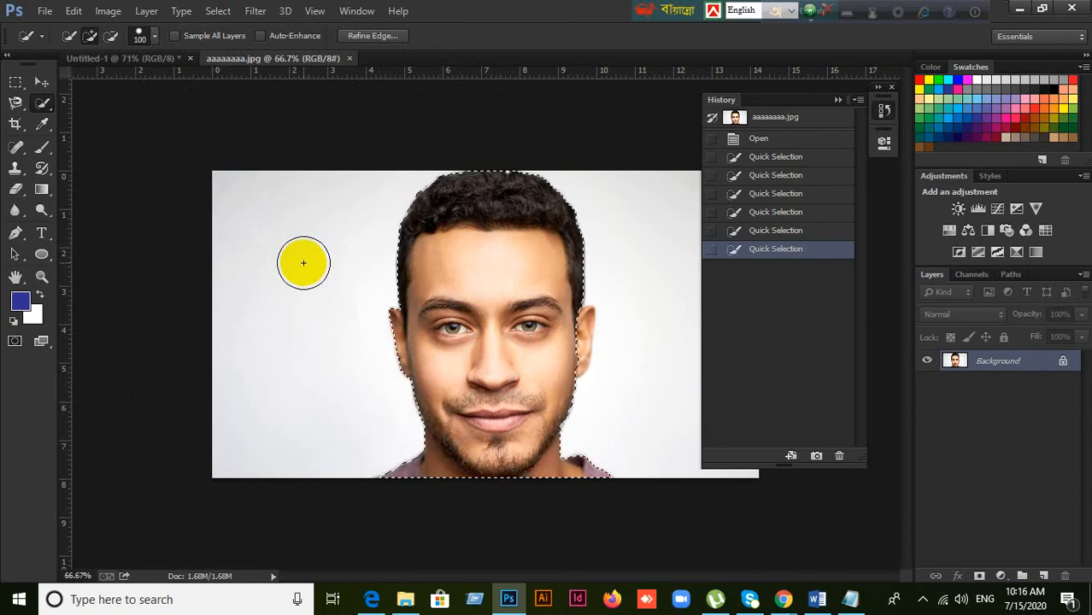
key("ctrl+d")
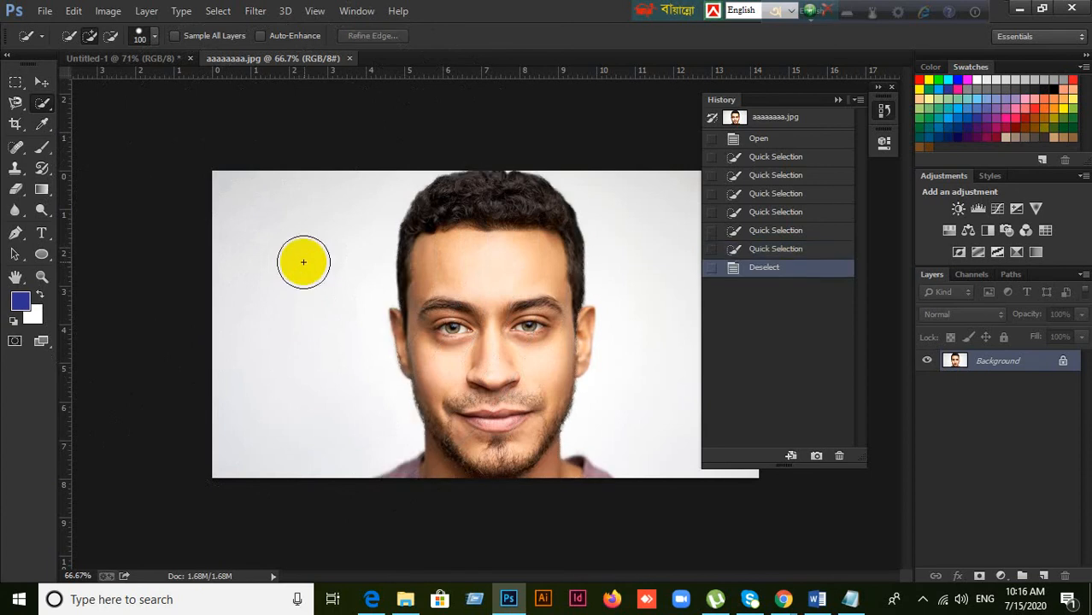
Step: Switch to the Move Tool and return to the Quick Selection Tool
left_click(41, 83)
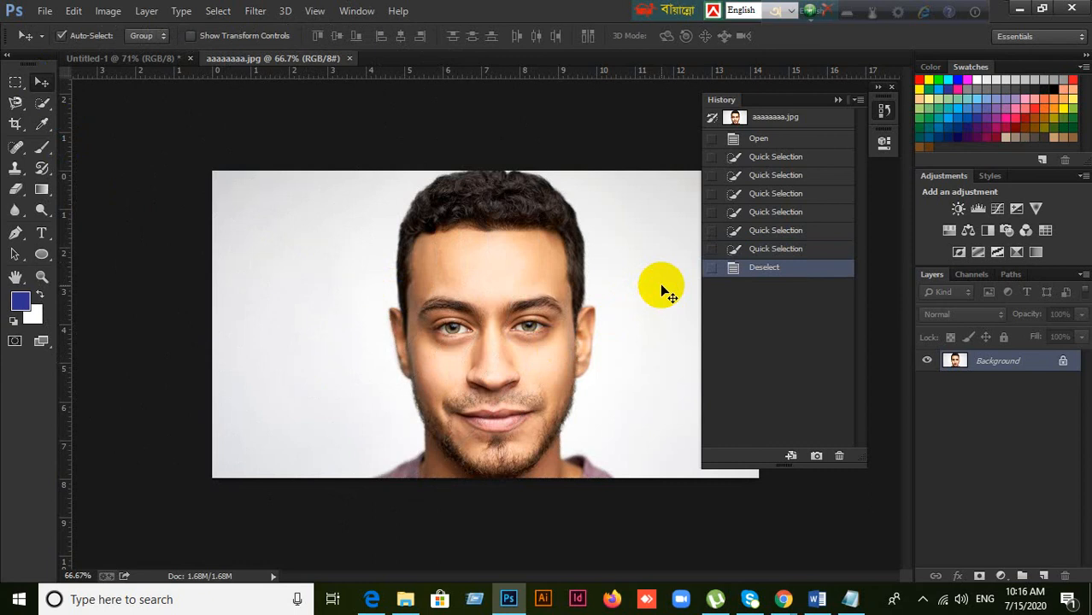
left_click(42, 104)
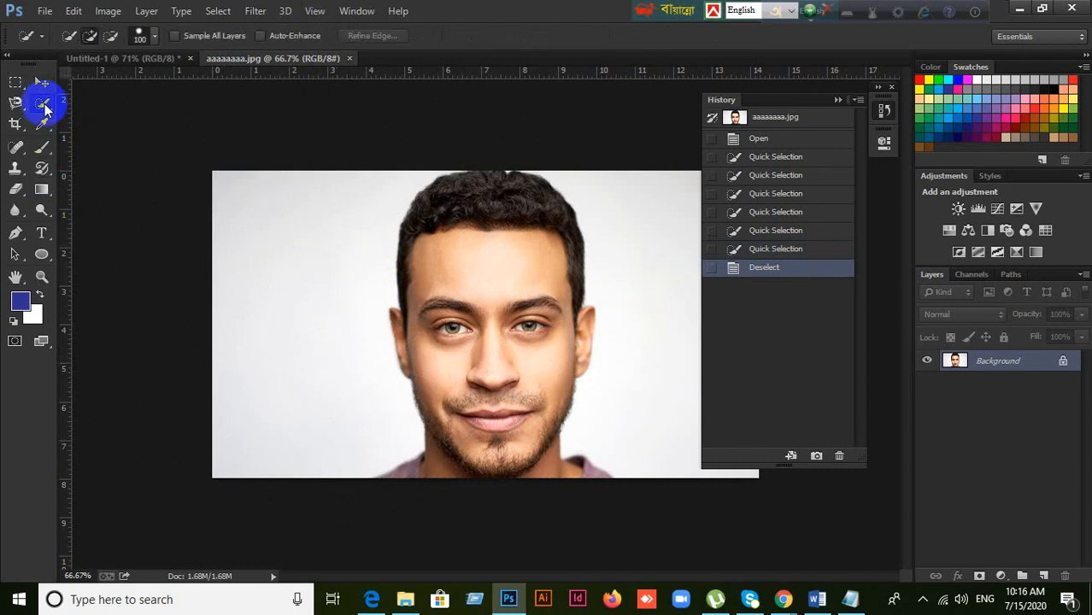
right_click(45, 105)
left_click(93, 105)
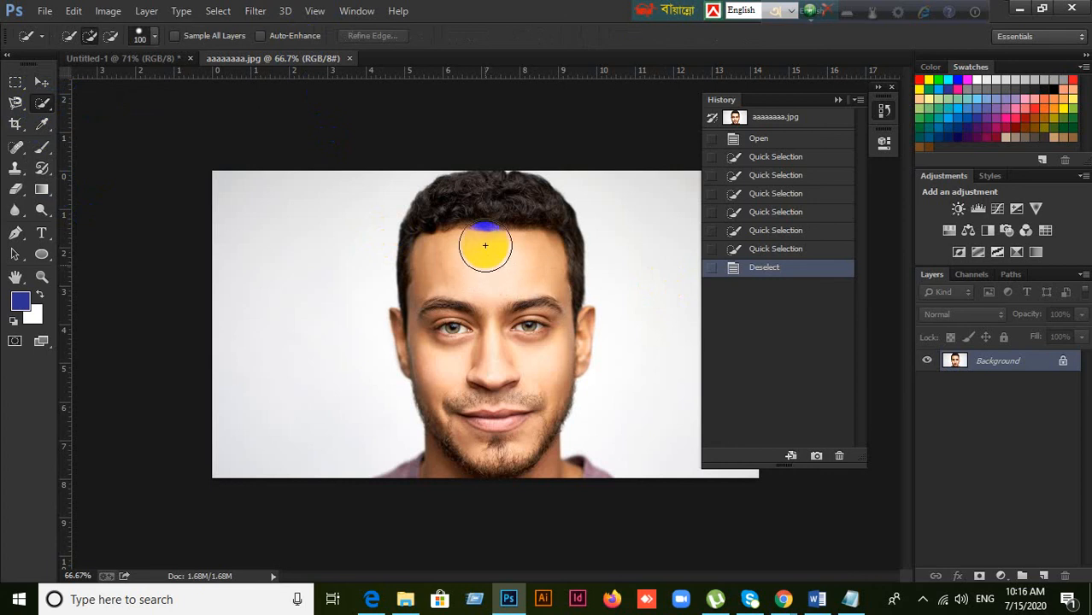
Step: Quick-select the man's hair, face, neck and shirt, shrinking the brush to 30 for the remaining shoulder corner
mouse_move(485, 245)
left_mouse_down()
mouse_move(485, 308)
mouse_move(515, 385)
mouse_move(500, 386)
mouse_move(492, 361)
mouse_move(486, 420)
mouse_move(517, 399)
left_mouse_up()
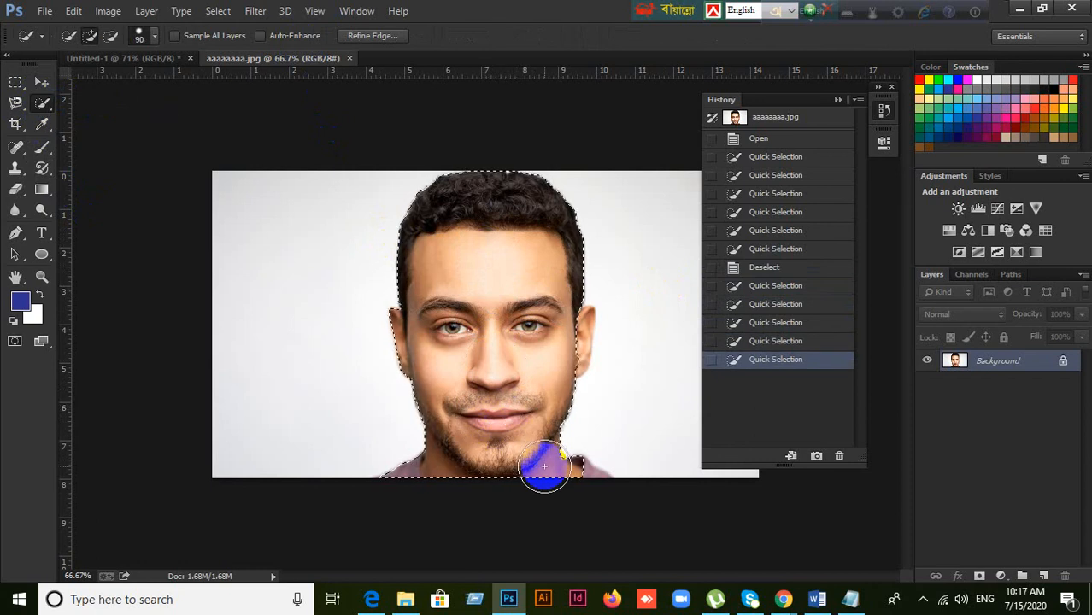
key("bracketleft")
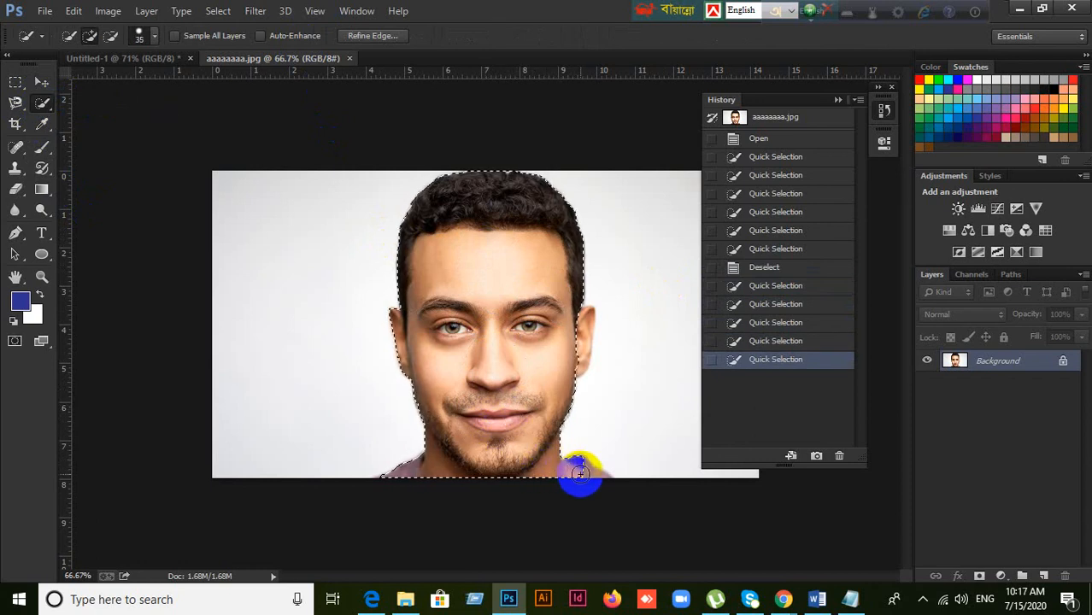
left_click_drag(582, 472, 585, 480)
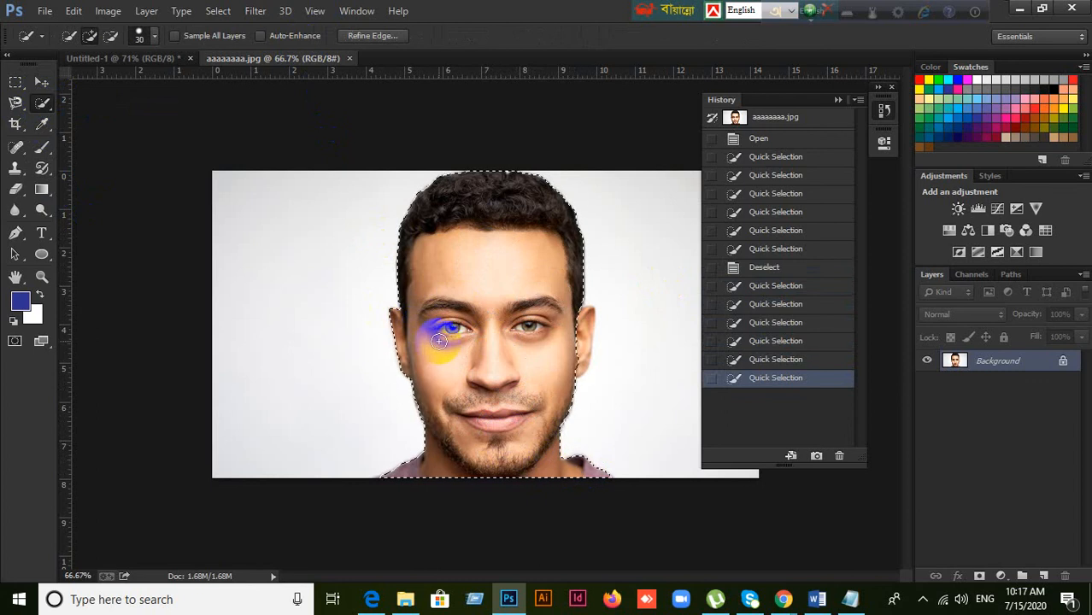
Step: Enlarge the Quick Selection brush to 200 with the portrait selection active
key("bracketright")
key("bracketright")
key("bracketright")
key("bracketright")
key("bracketright")
key("bracketright")
key("bracketright")
key("bracketright")
key("bracketright")
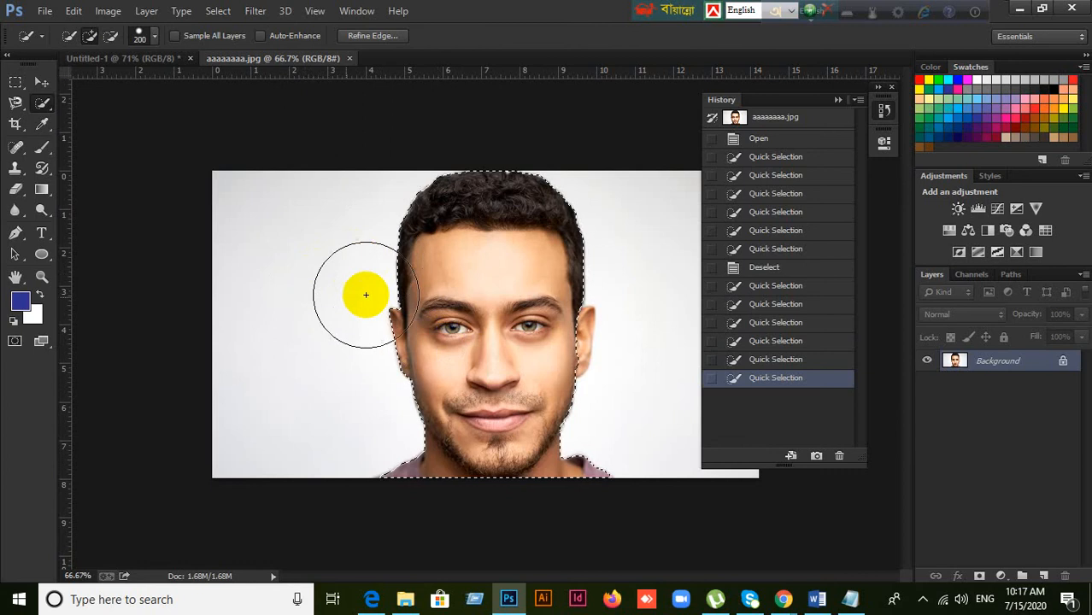
Step: Reduce the Quick Selection brush size to 90
key("alt")
key("bracketleft")
key("bracketleft")
key("bracketleft")
key("bracketleft")
key("bracketleft")
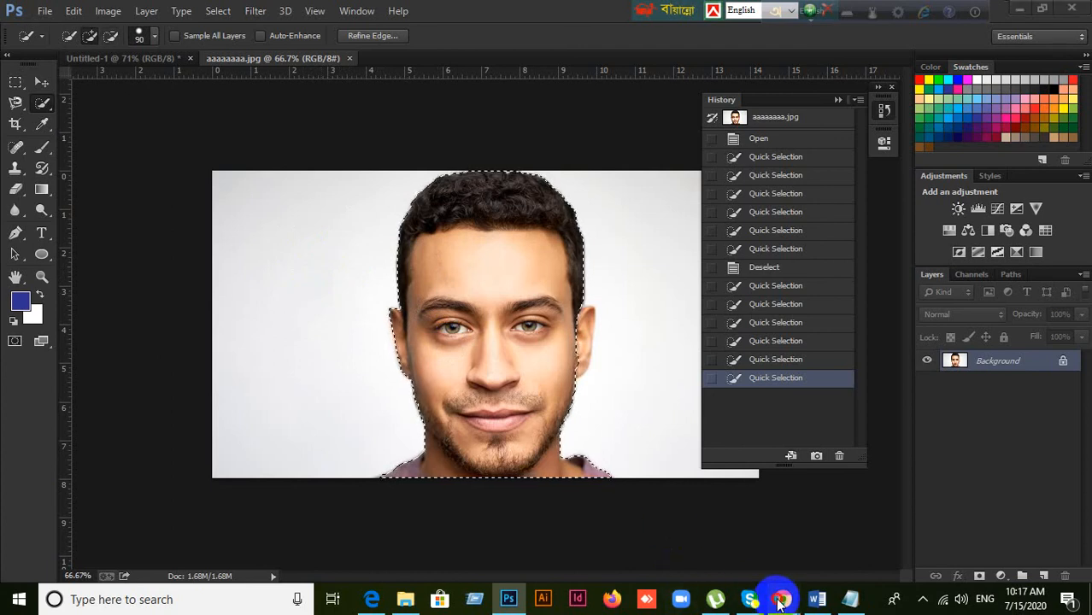
Step: Switch to the Google Meet window in Chrome to check the participants, and return to Photoshop
mouse_move(775, 590)
left_click(700, 538)
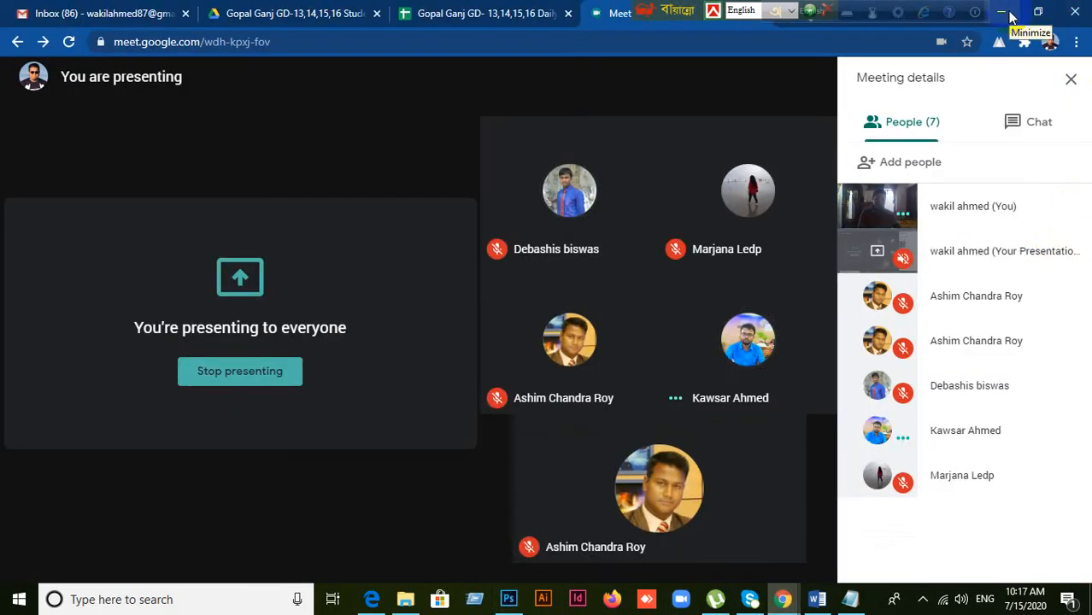
left_click(1005, 14)
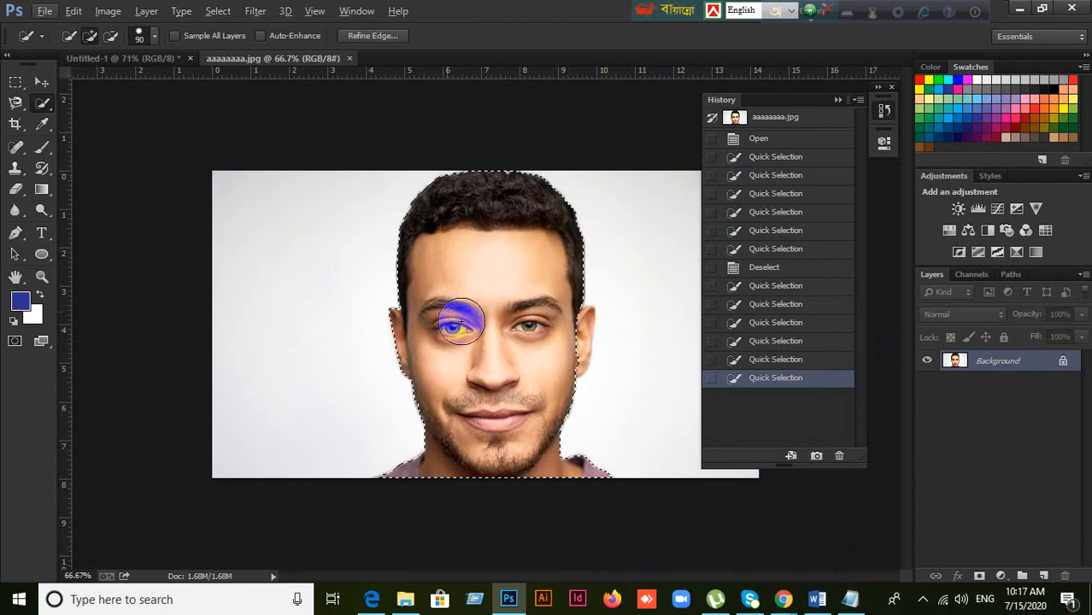
Step: Choose the Quick Selection Tool again and enlarge its brush to 150
right_click(41, 103)
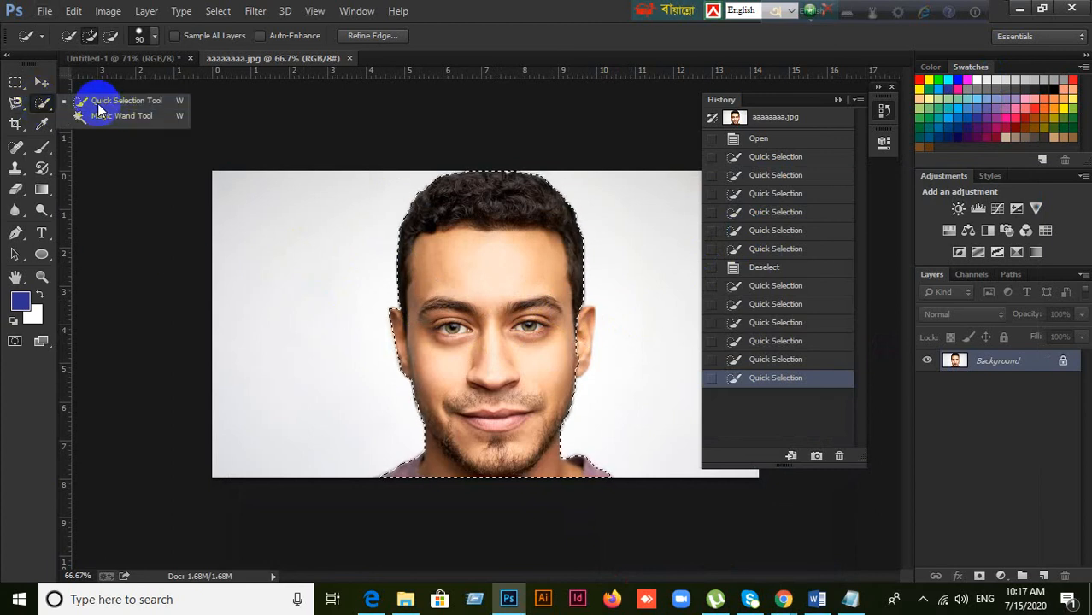
left_click(109, 102)
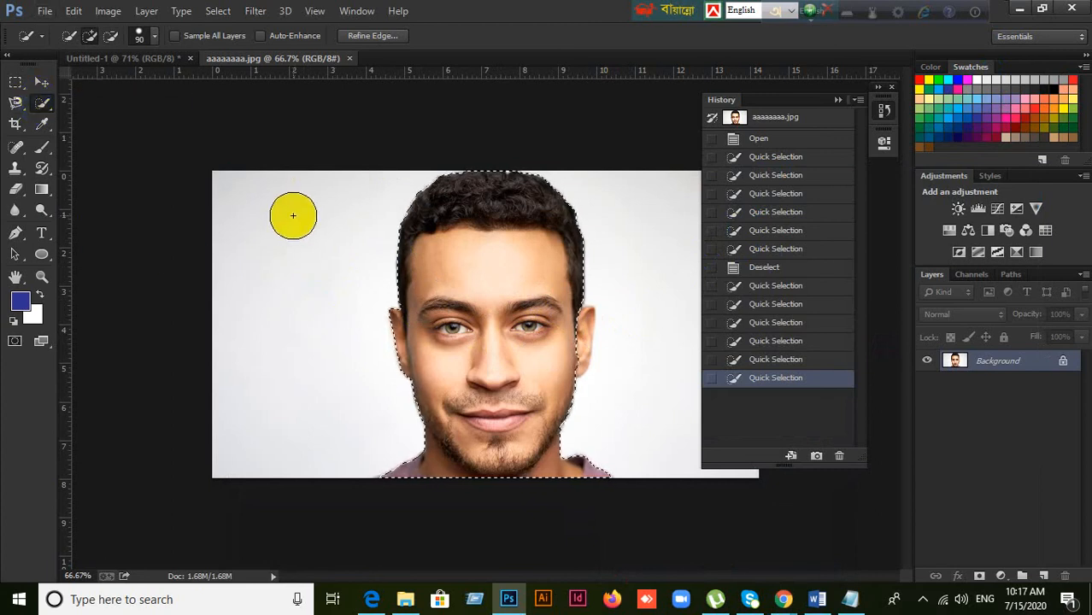
key("bracketright")
key("bracketright")
key("bracketright")
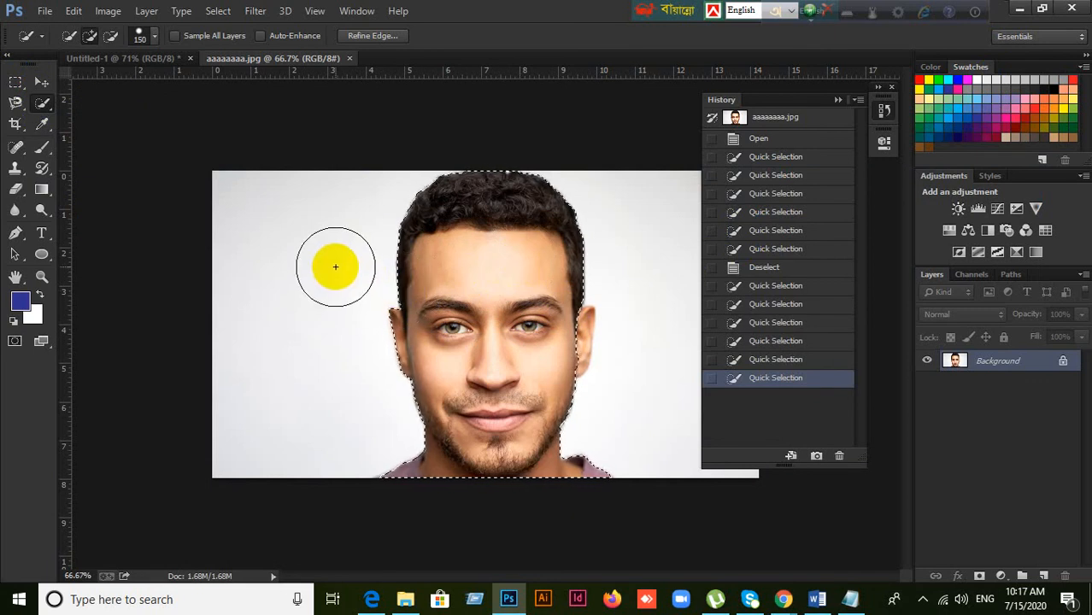
Step: Subtract the forehead, hair, eyes and cheeks from the portrait selection, reducing the Quick Selection brush to 100 partway, and deselect the remainder
key("alt")
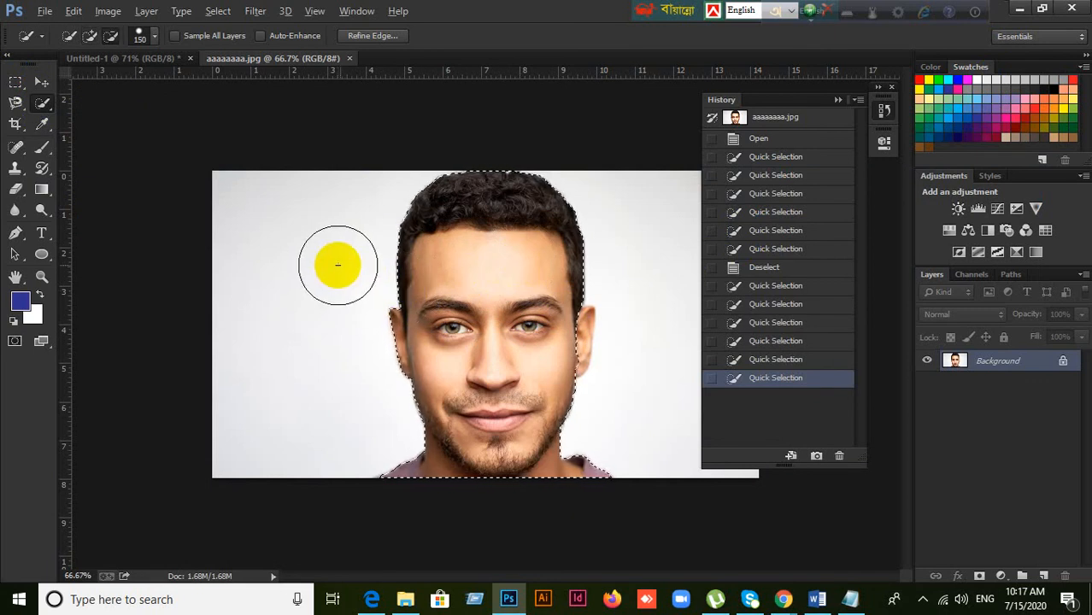
left_click_drag(432, 296, 434, 312)
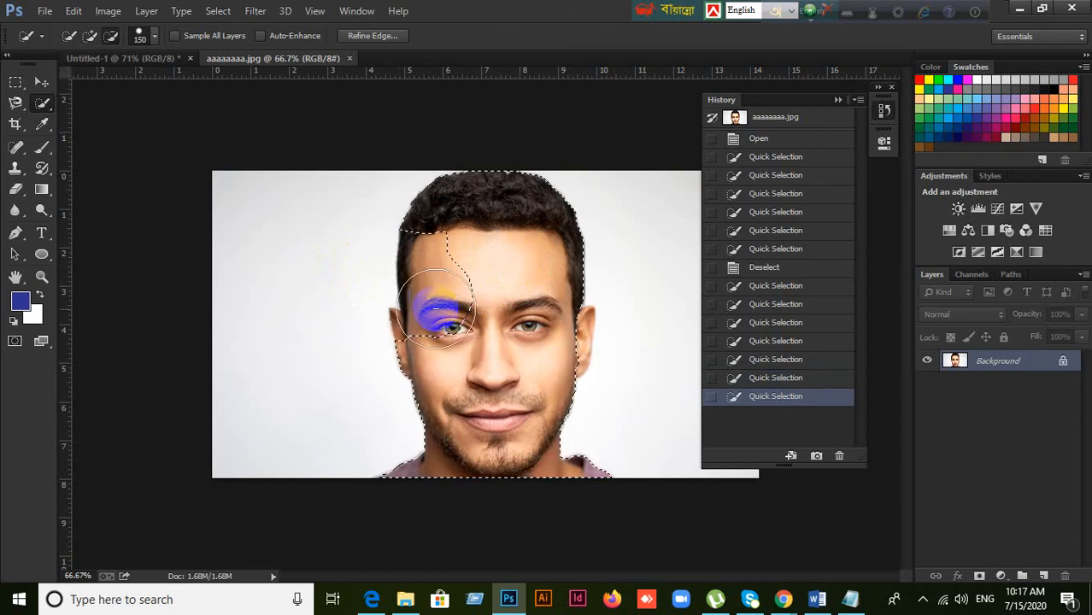
left_click_drag(475, 275, 484, 282)
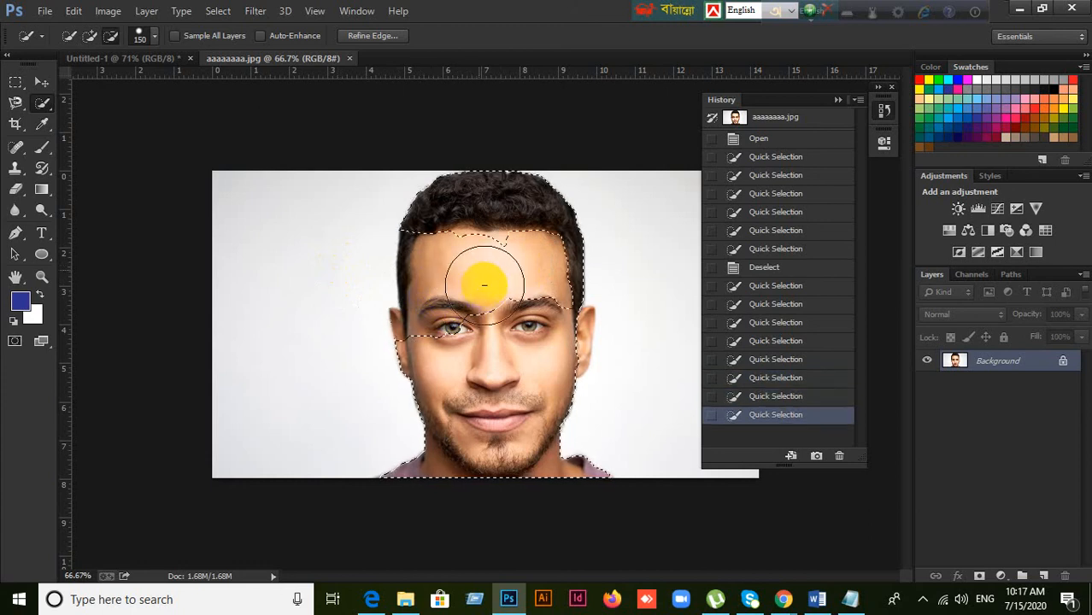
mouse_move(473, 228)
left_mouse_down()
mouse_move(460, 215)
mouse_move(423, 222)
mouse_move(480, 219)
mouse_move(497, 200)
mouse_move(498, 213)
left_mouse_up()
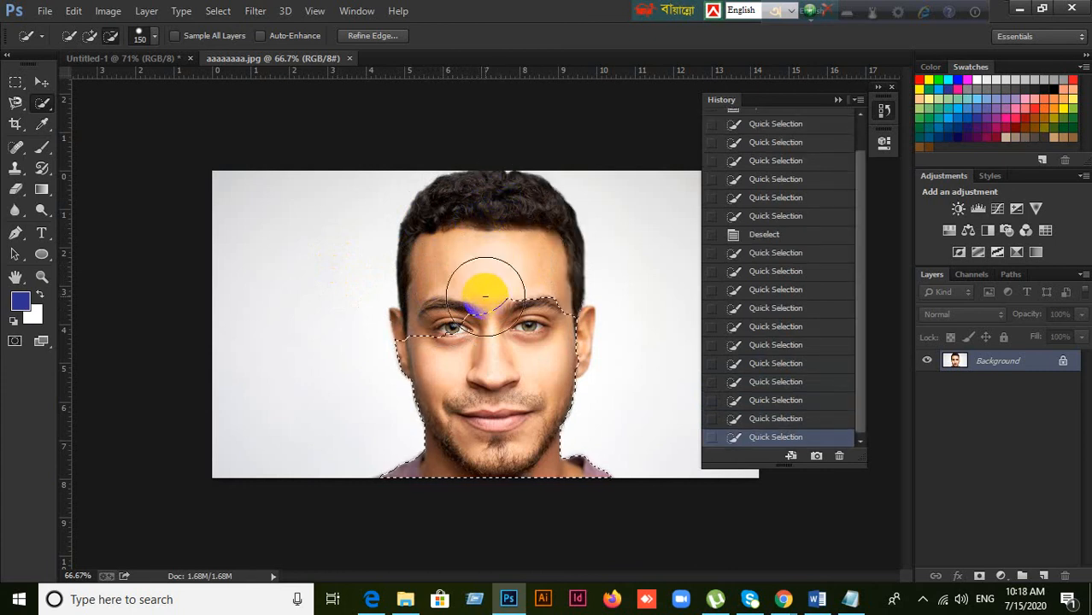
left_click(486, 298, "alt")
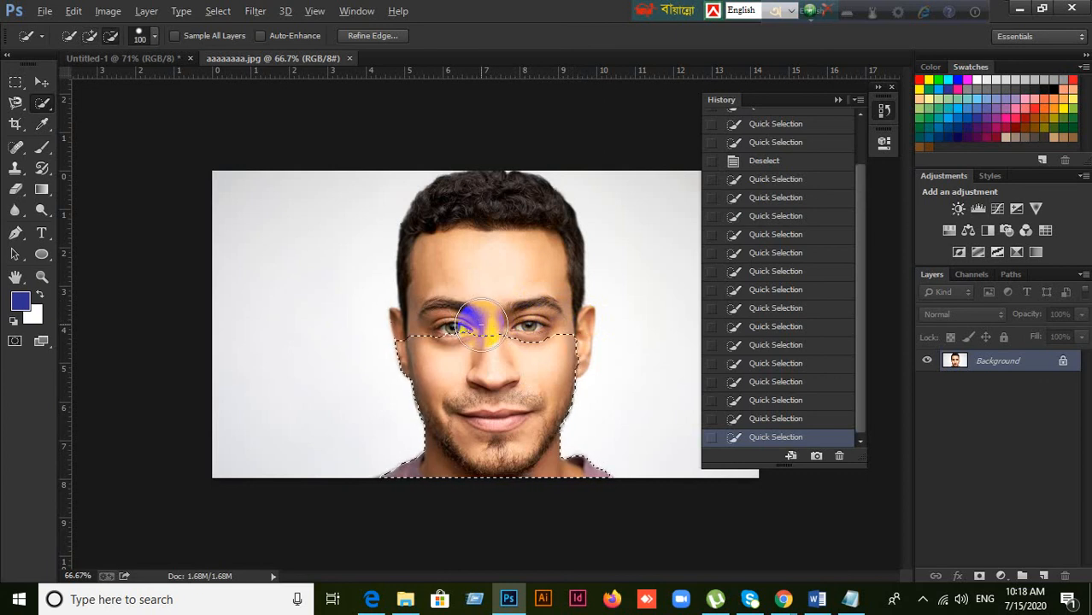
mouse_move(433, 334)
left_mouse_down()
mouse_move(405, 345)
mouse_move(415, 373)
mouse_move(564, 348)
mouse_move(451, 405)
mouse_move(529, 417)
mouse_move(444, 420)
mouse_move(504, 396)
mouse_move(470, 347)
left_mouse_up()
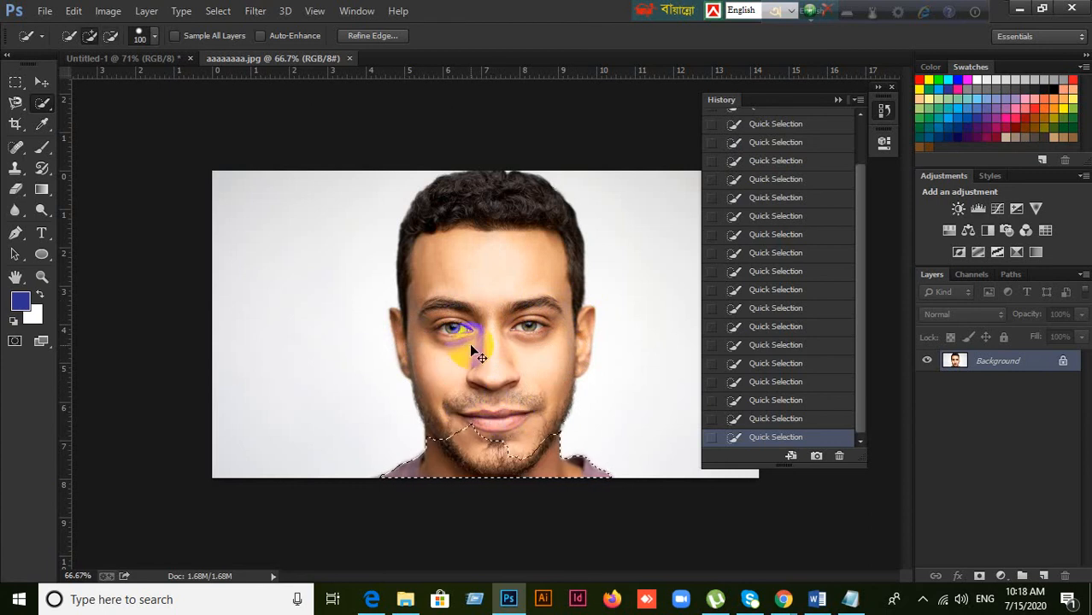
key("ctrl+d")
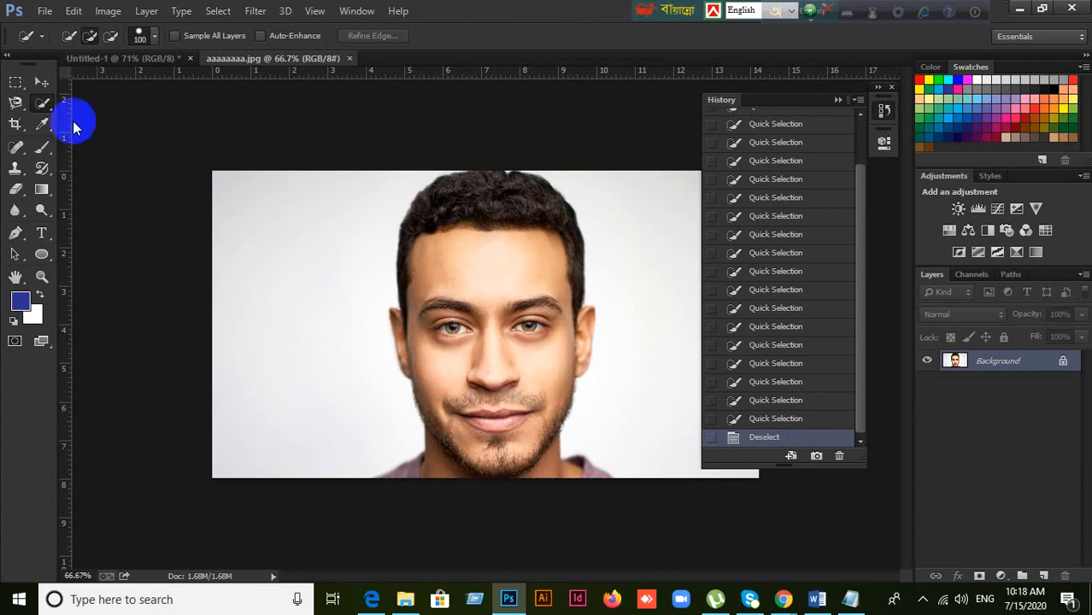
Step: Choose the Magic Wand Tool, sample the forehead's skin tone with Contiguous off, and undo that selection
left_click(43, 108)
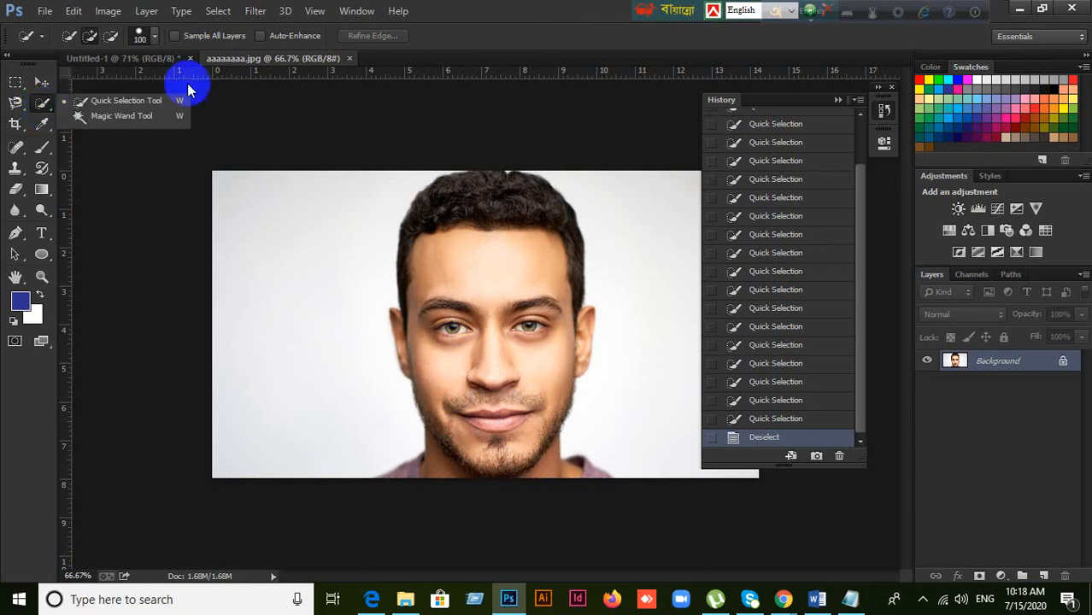
left_click(585, 16)
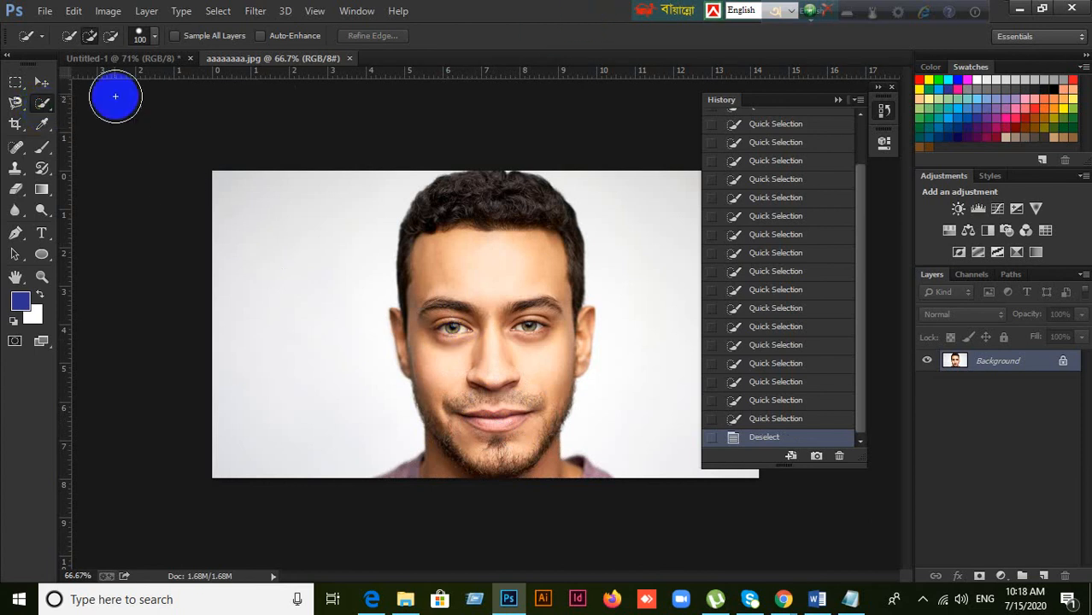
left_click(41, 109)
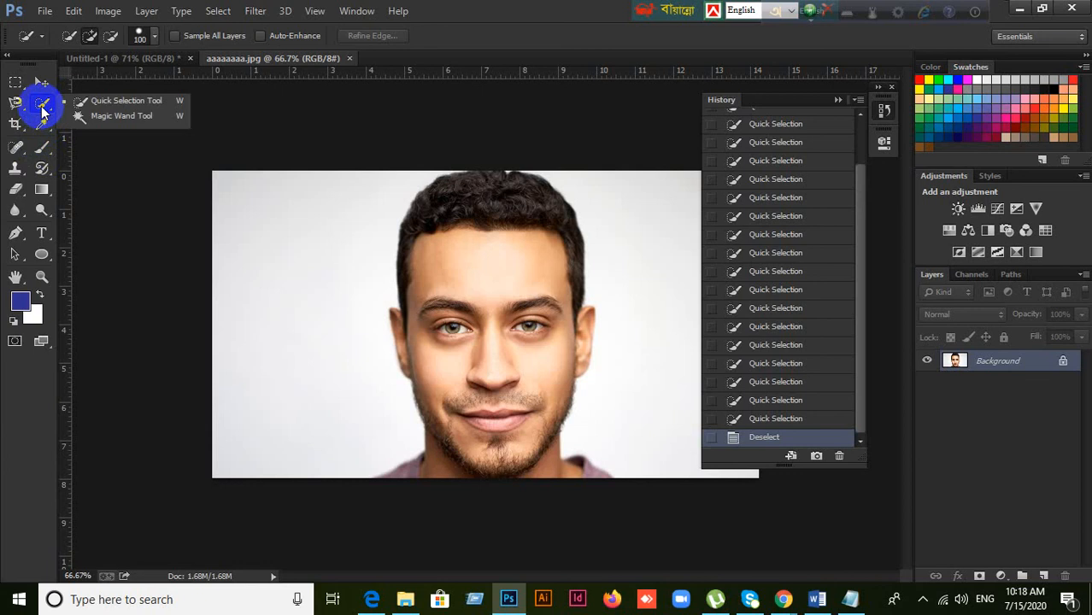
left_click(96, 117)
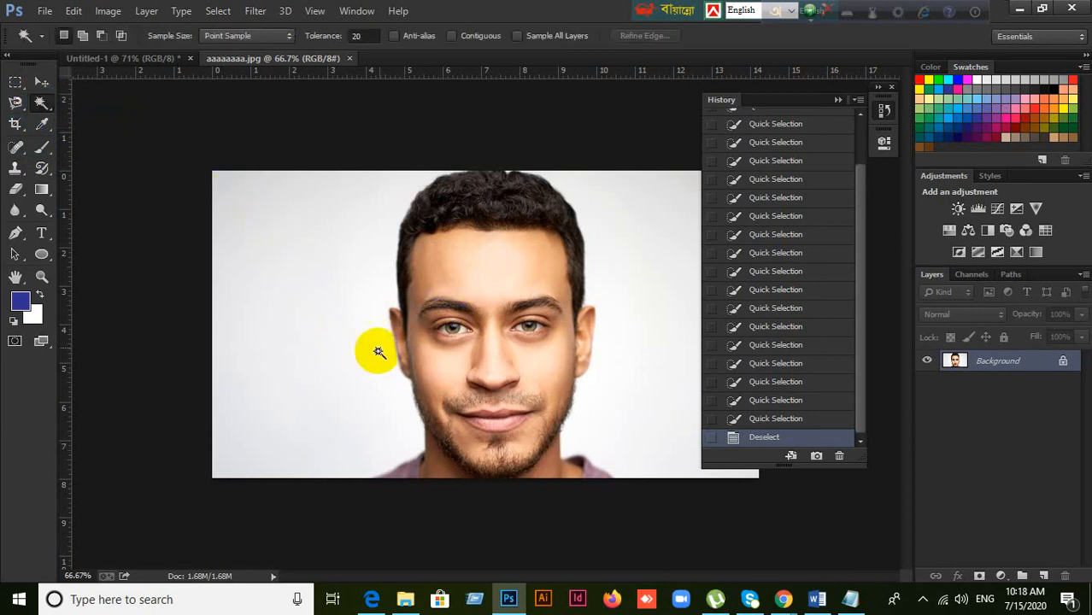
left_click(495, 278)
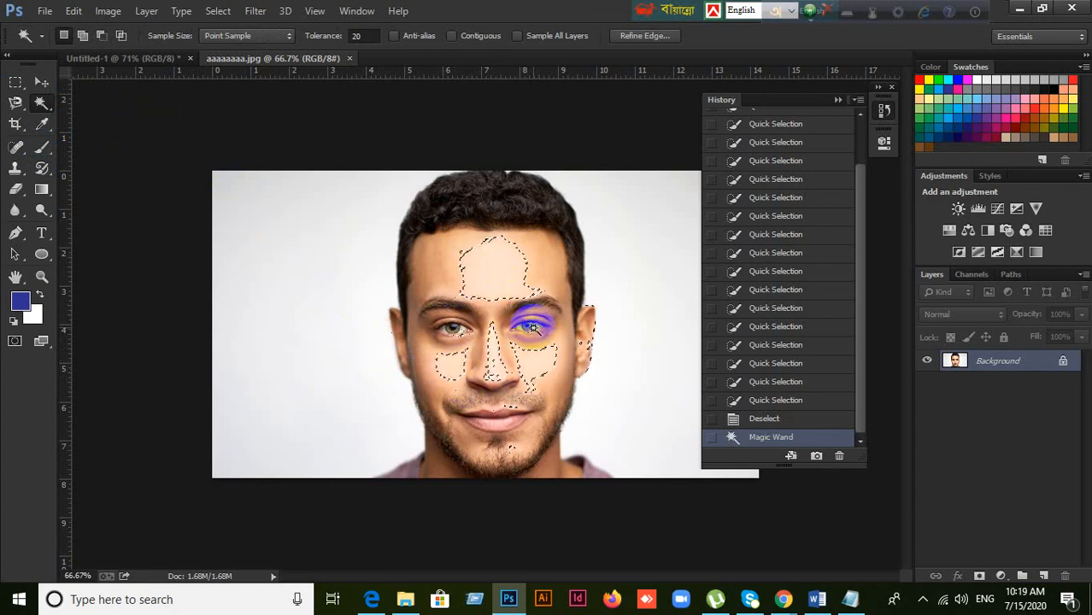
left_click(745, 418)
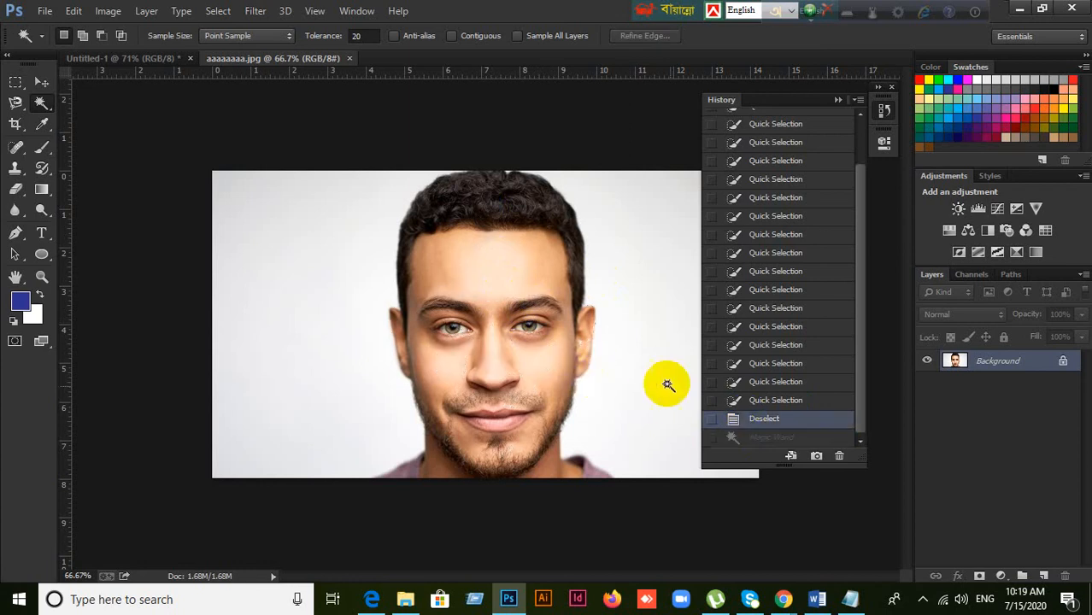
Step: Sample the forehead with the Magic Wand with Contiguous on, and undo that selection
left_click(457, 36)
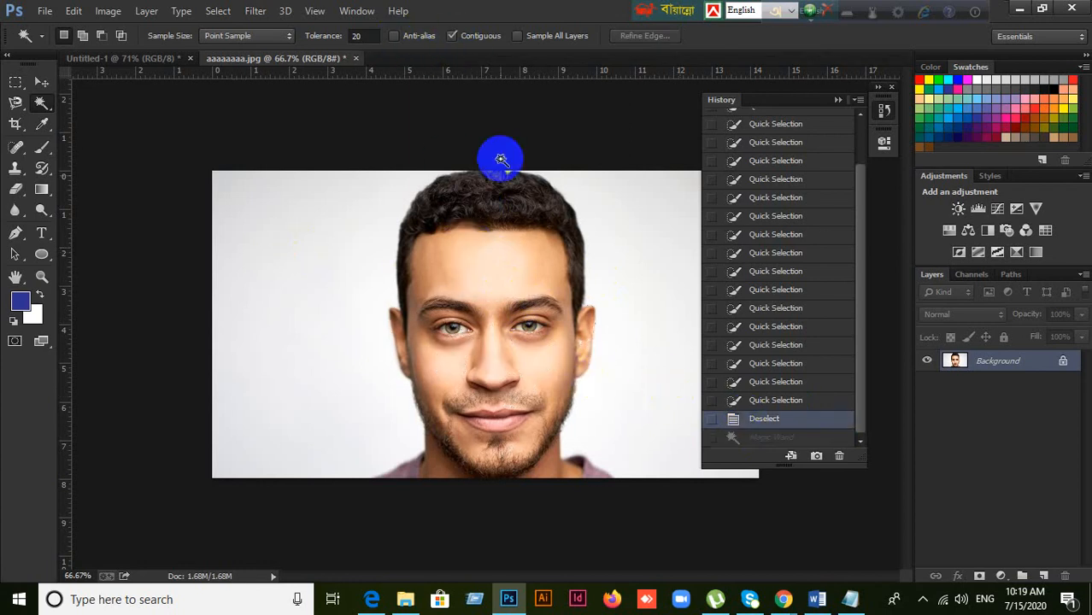
left_click(489, 271)
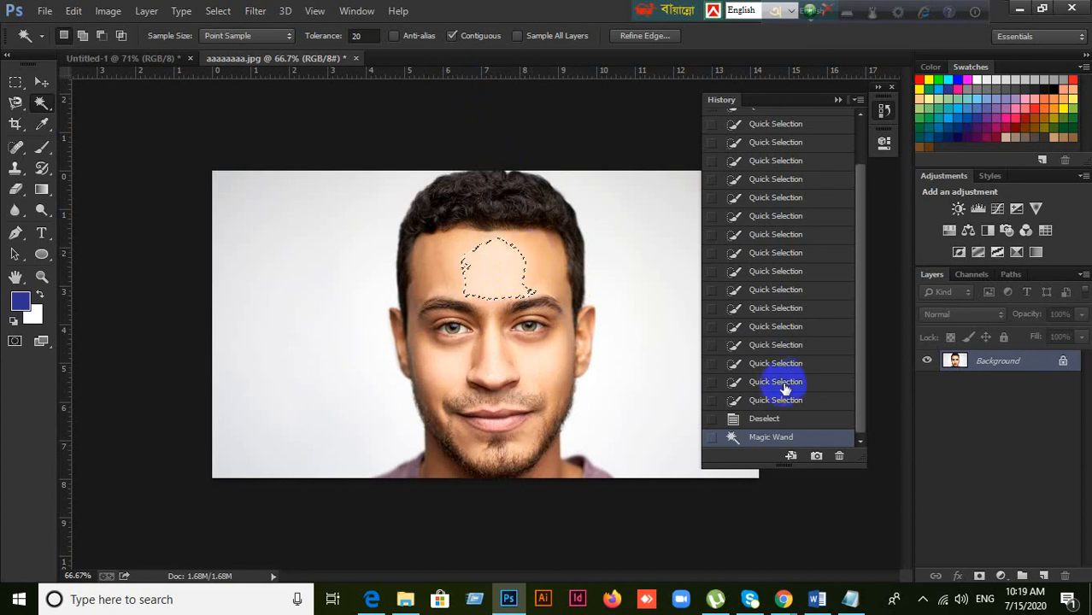
left_click(779, 418)
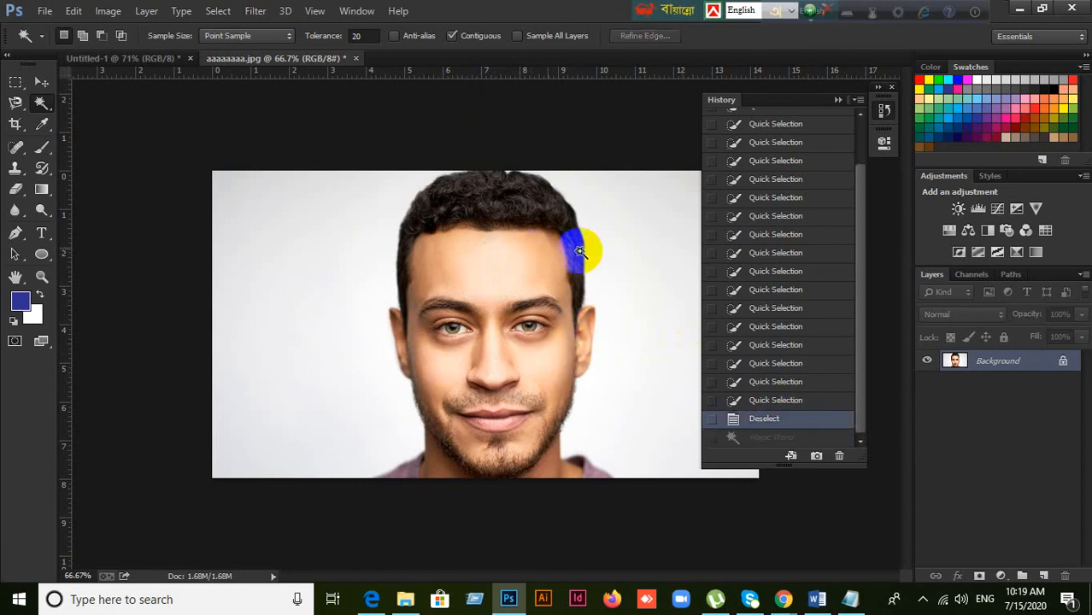
Step: Turn Contiguous off and select the forehead's skin tone across the whole photo with the Magic Wand
left_click(468, 36)
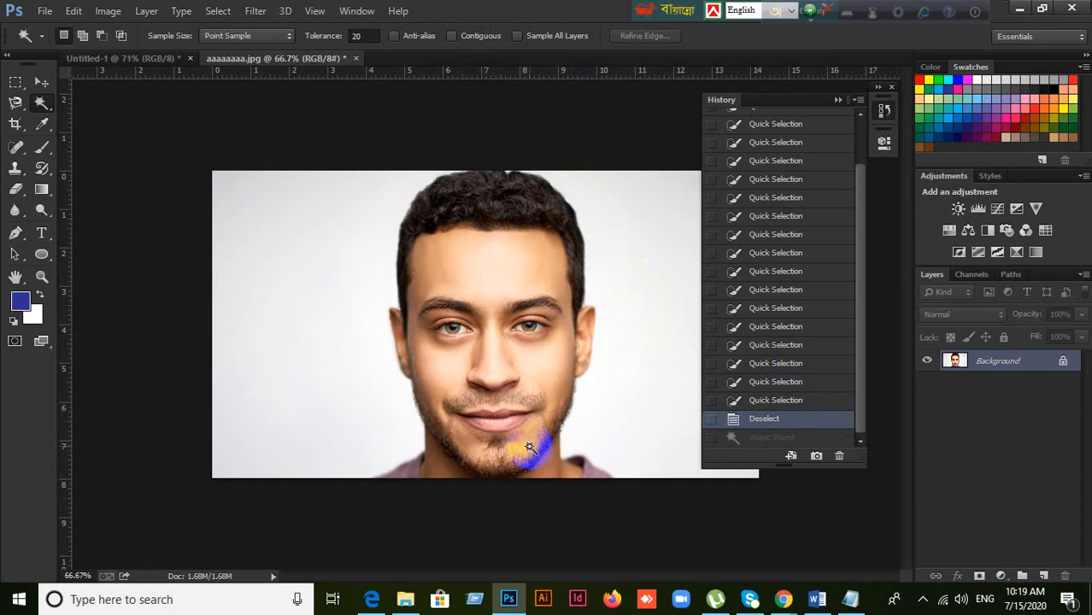
left_click(505, 271)
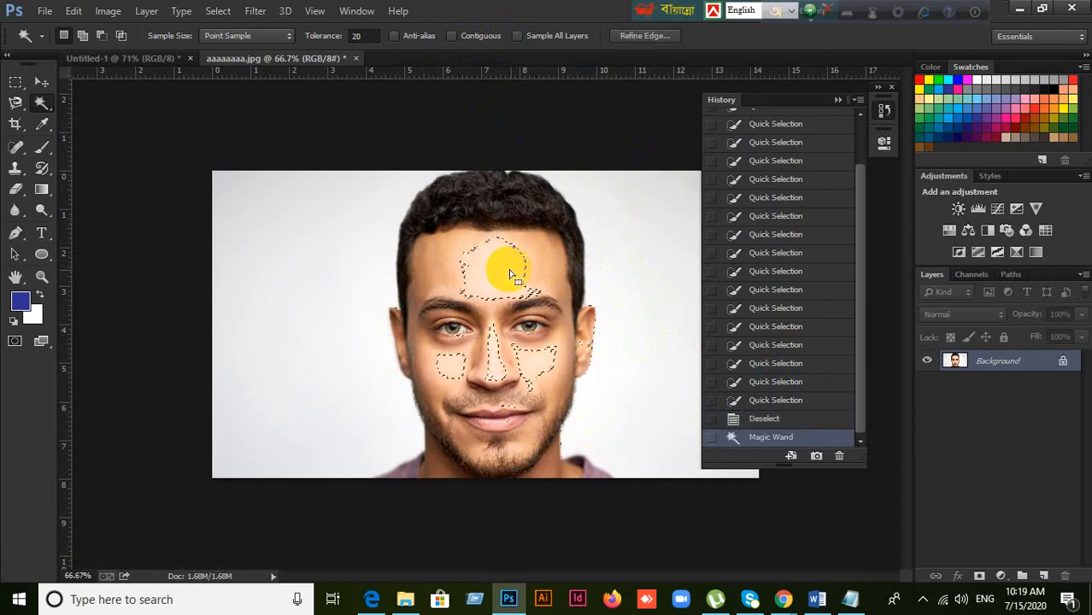
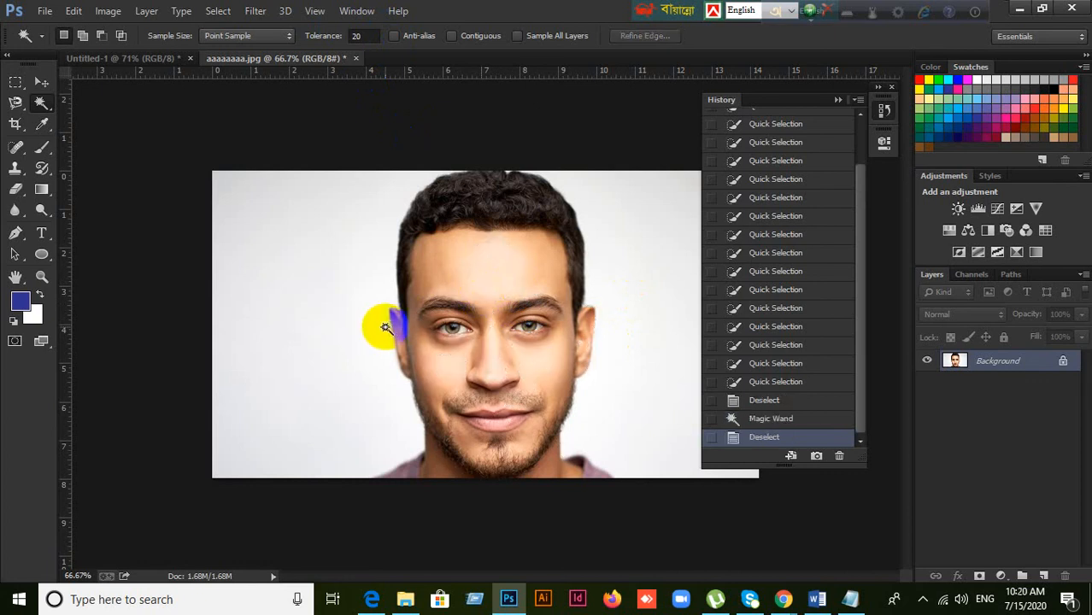
Step: Select the forehead's tones with the Magic Wand at a tolerance of 100, and clear the selection
left_click(359, 35)
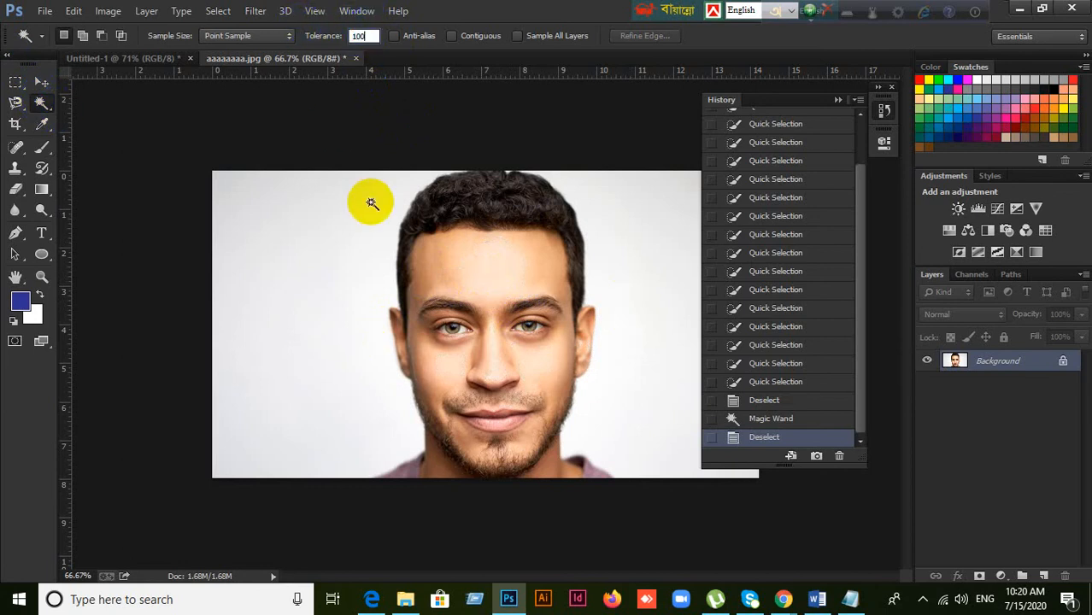
left_click(41, 84)
left_click(49, 109)
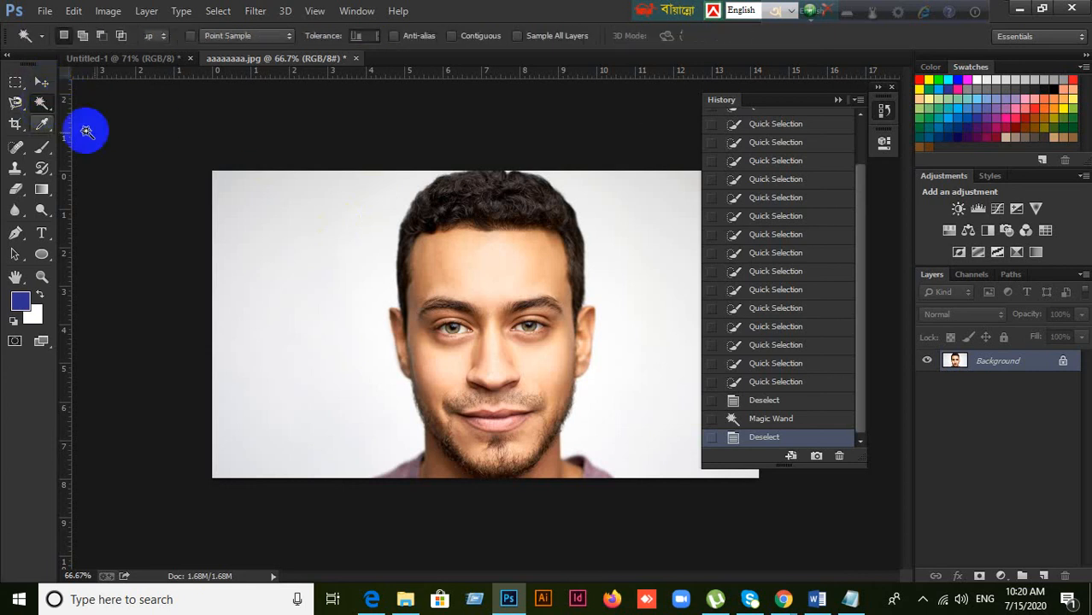
left_click(491, 267)
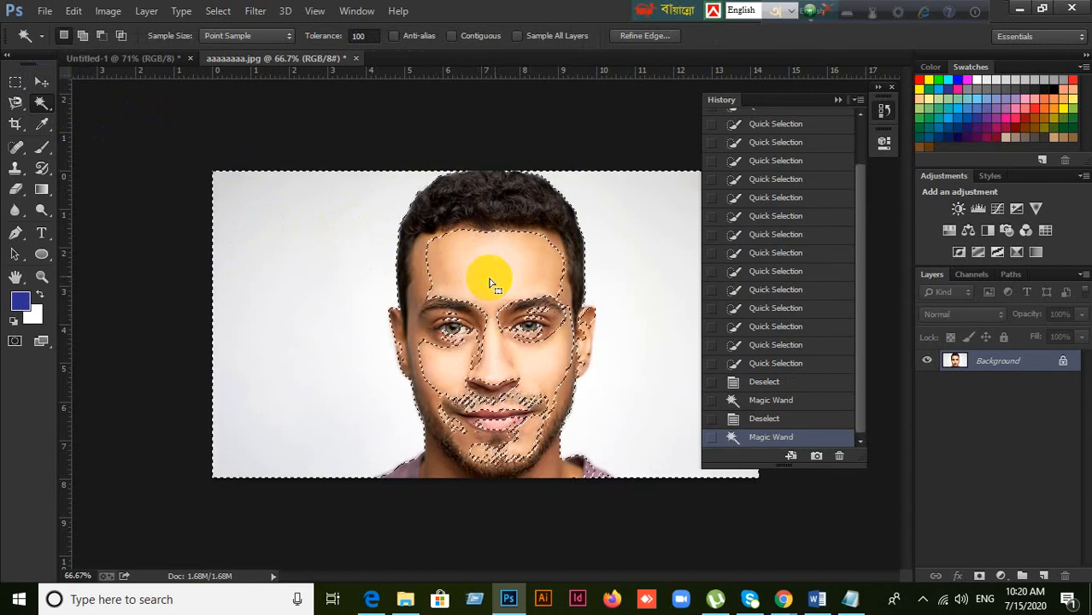
left_click(472, 215)
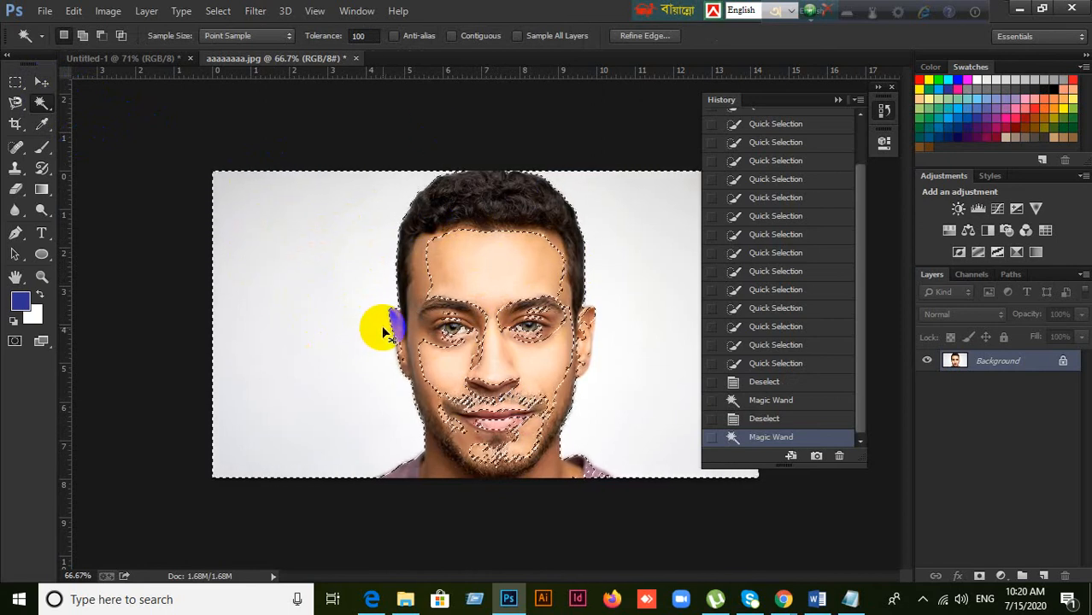
key("ctrl+d")
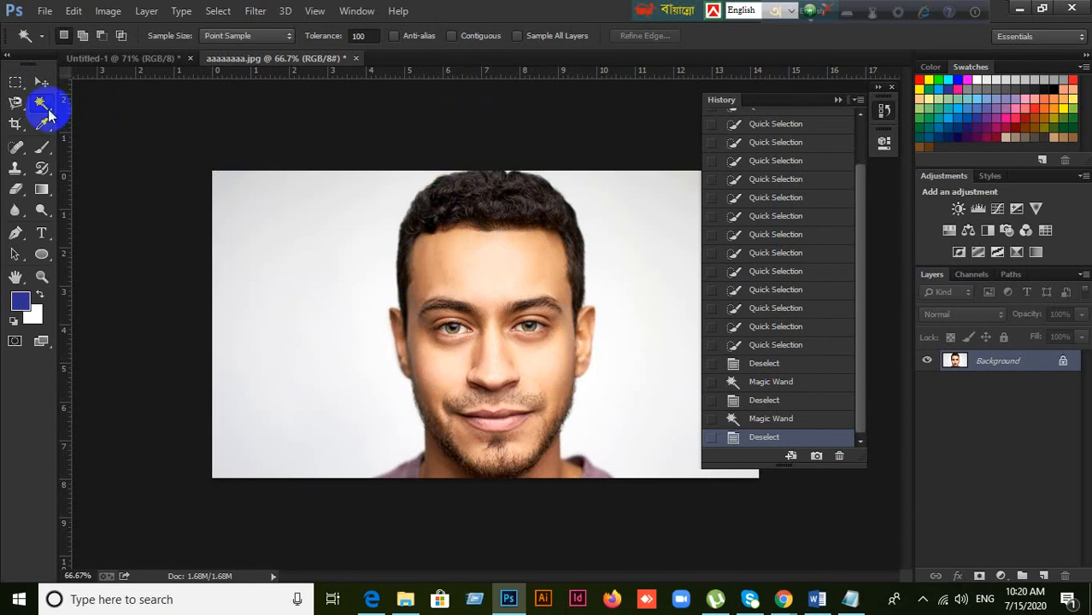
Step: Select the forehead's tones with the Magic Wand at a tolerance of 50, and clear the selection
left_click(373, 37)
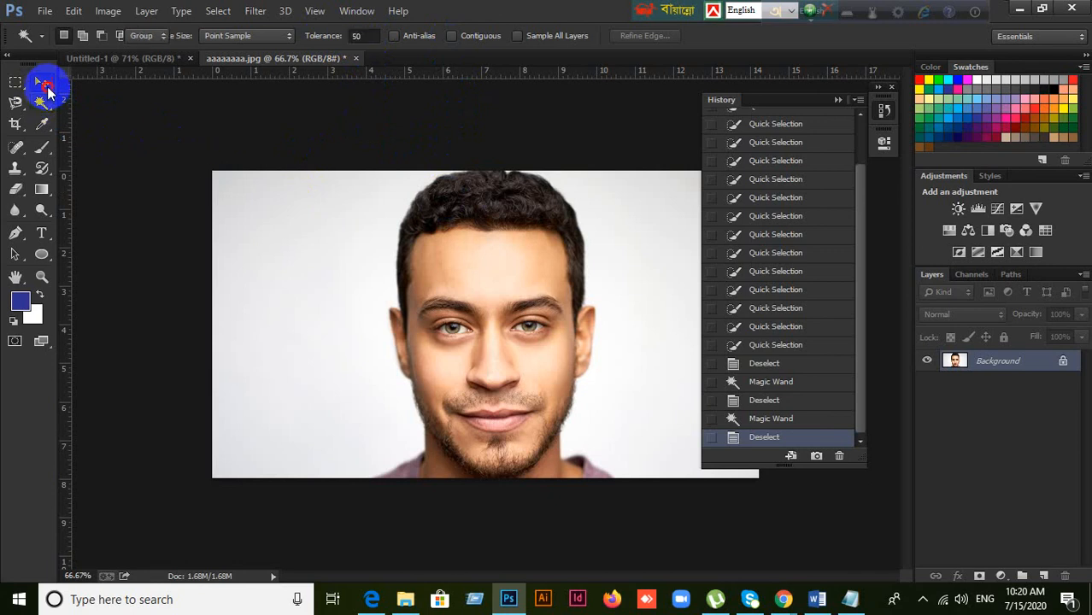
left_click(41, 82)
left_click(41, 102)
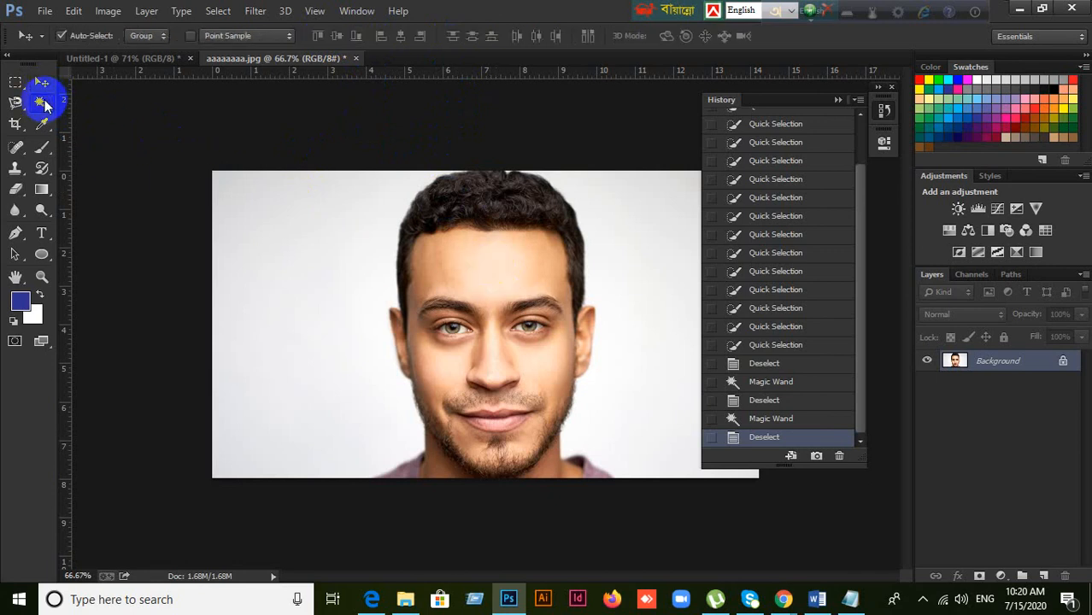
left_click(493, 266)
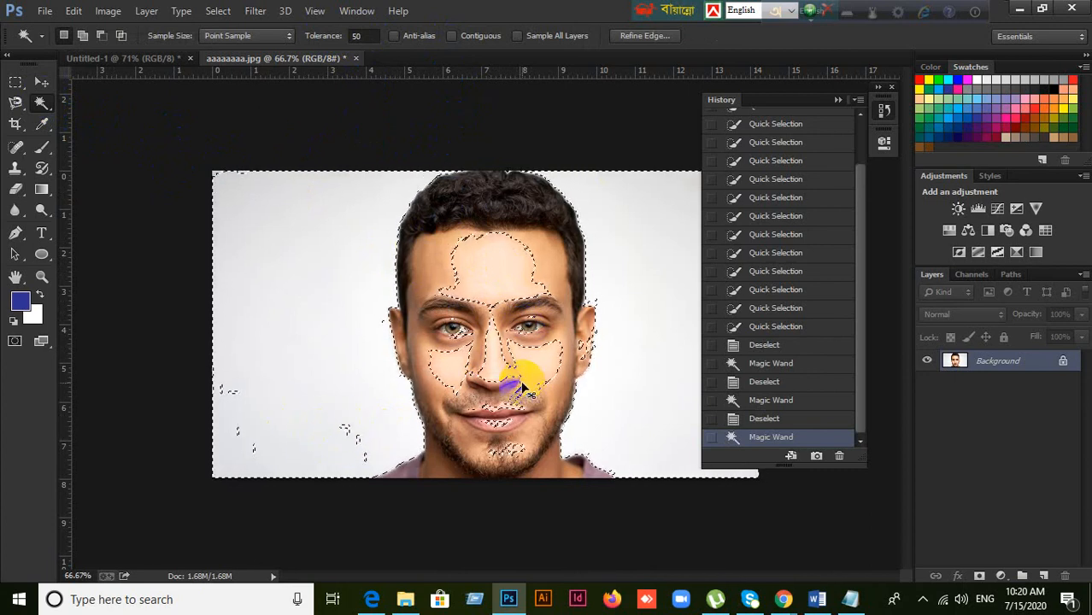
key("ctrl+d")
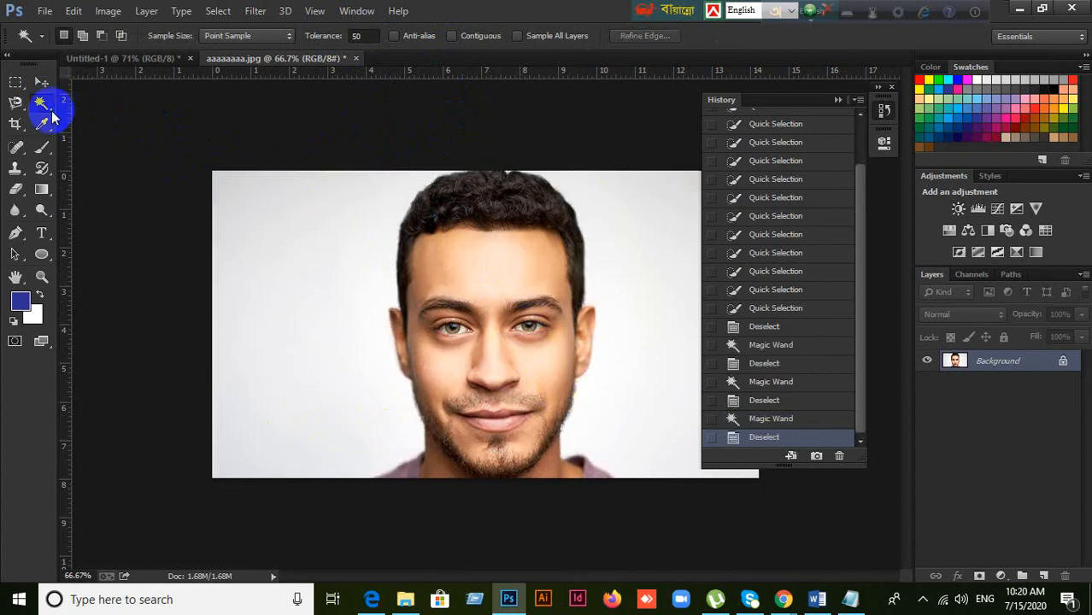
Step: Select the dark hair tones with the Magic Wand at a tolerance of 20, and clear the selection
left_click(36, 103)
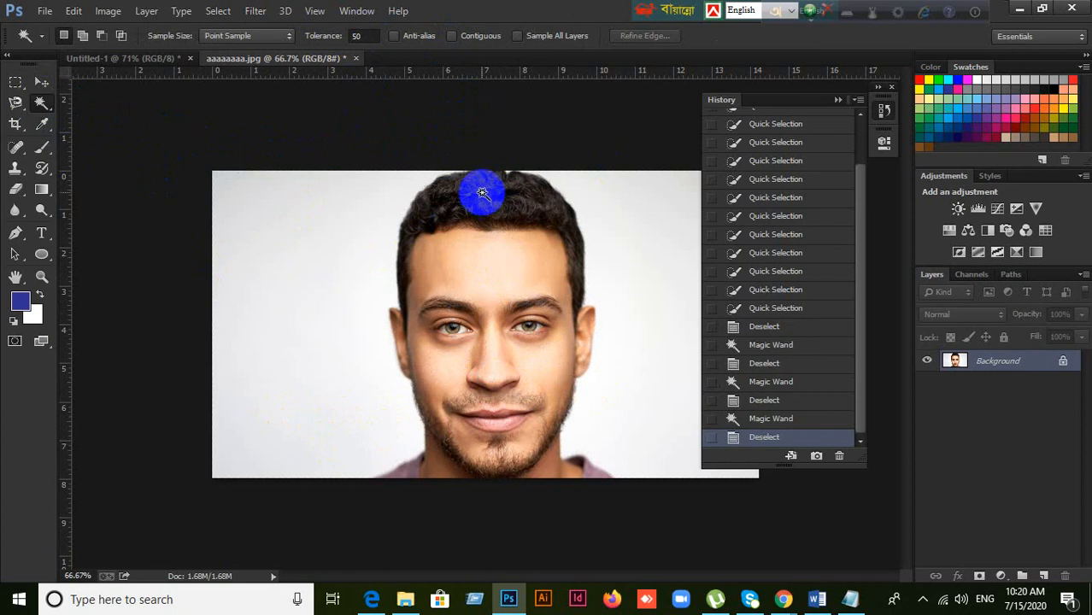
left_click(363, 35)
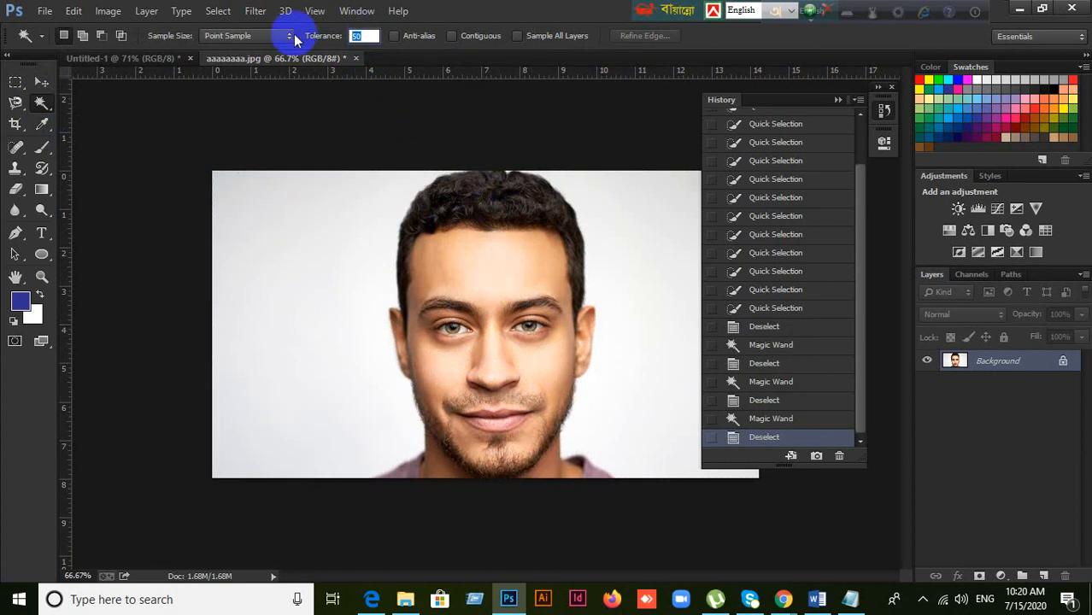
left_click(41, 81)
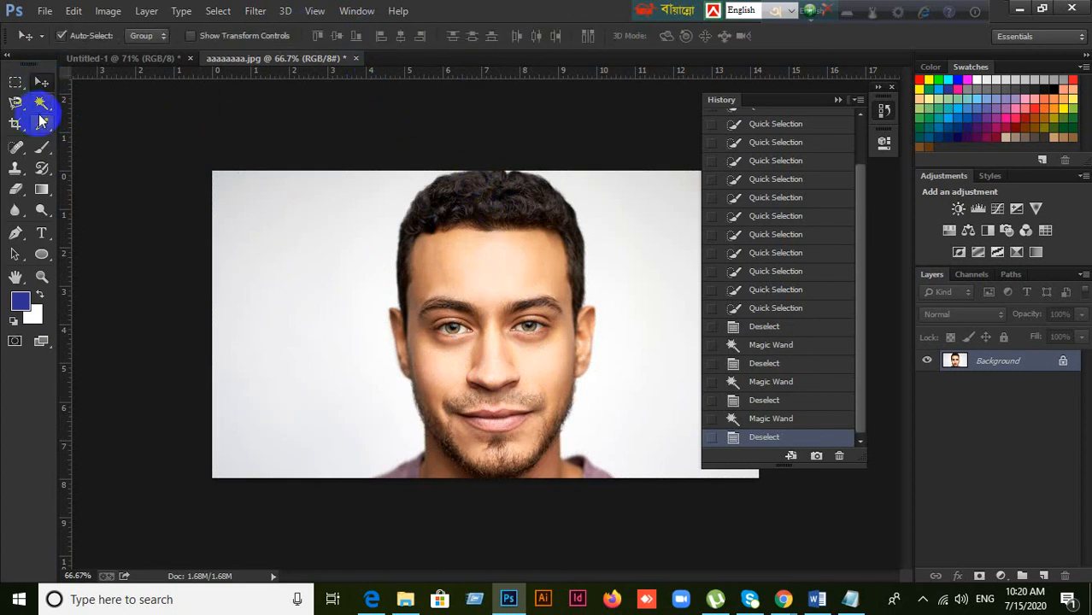
left_click(41, 103)
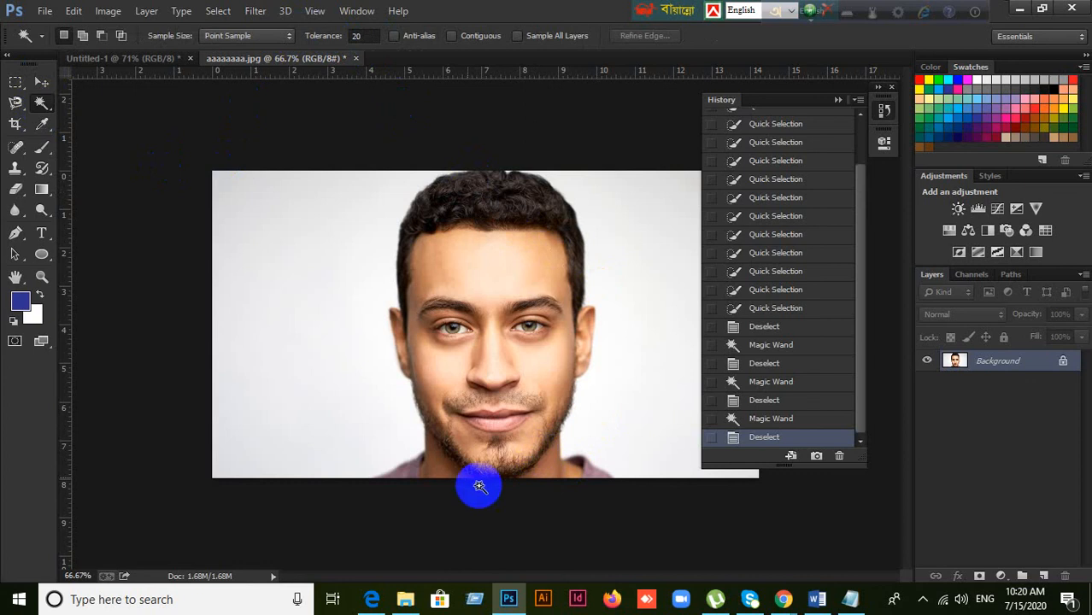
left_click(488, 188)
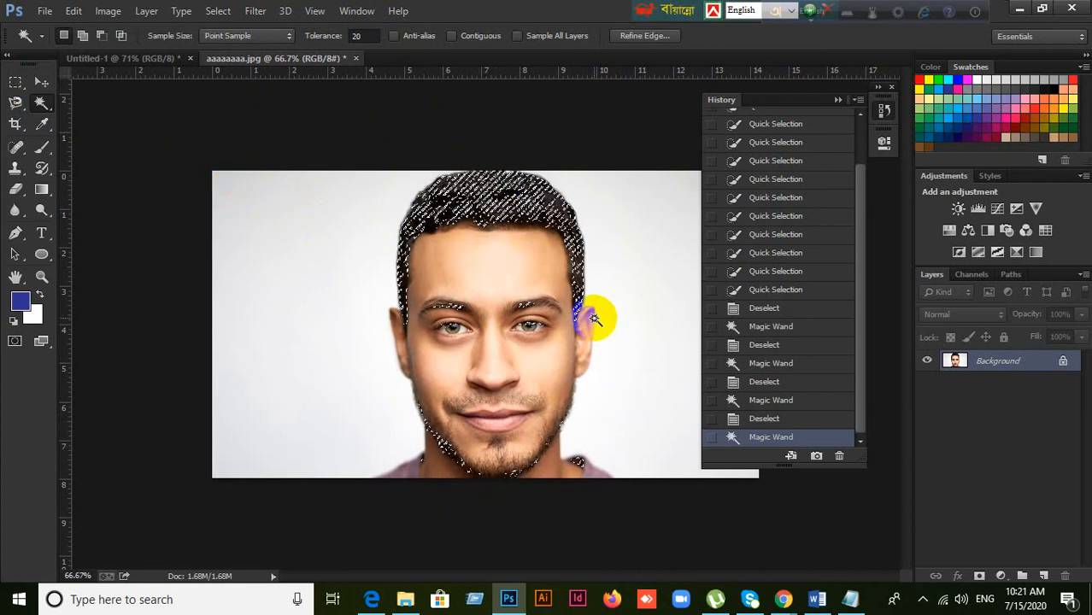
left_click(554, 300)
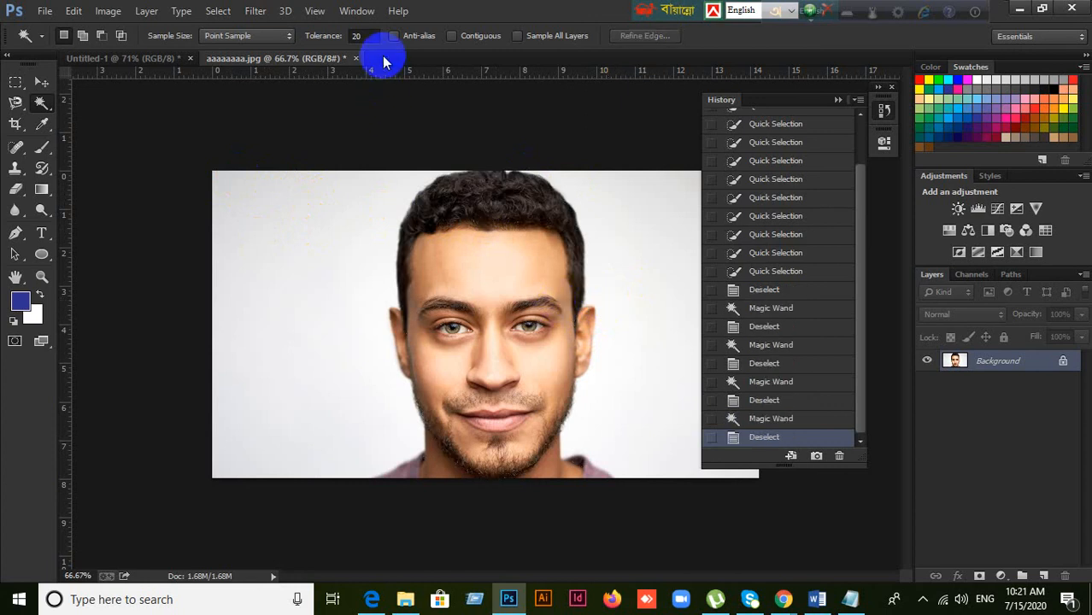
Step: Select the dark hair tones with the Magic Wand at a tolerance of 150, and clear the selection
left_click(367, 36)
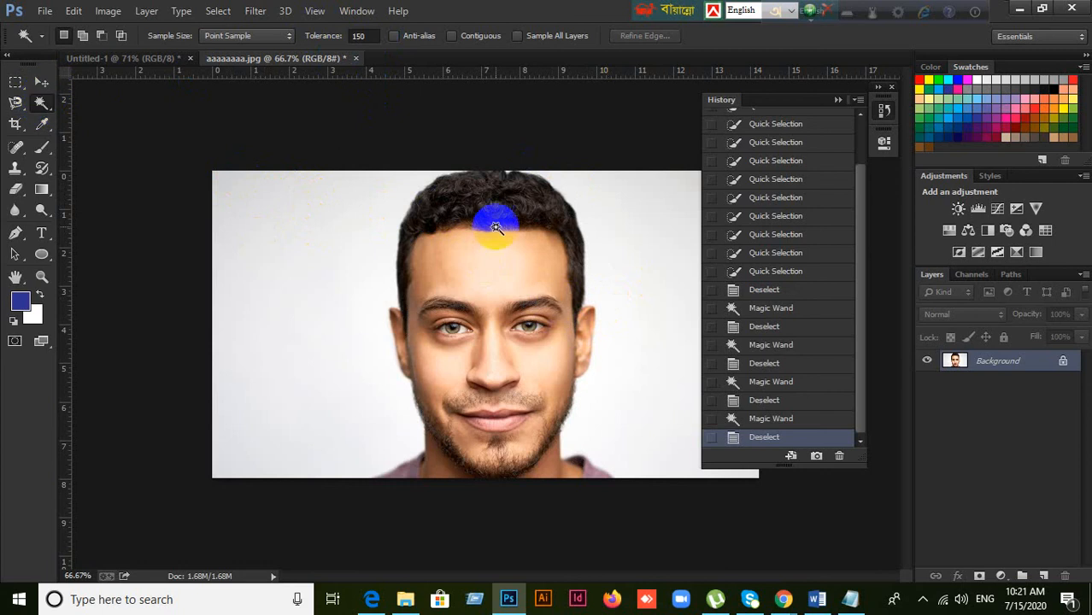
left_click(483, 200)
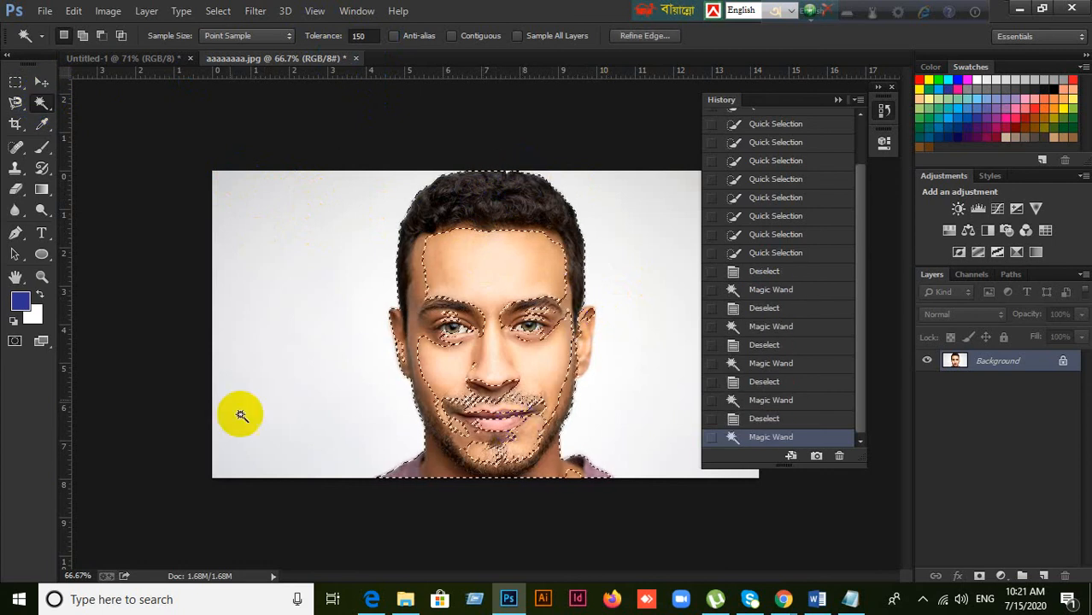
right_click(521, 220)
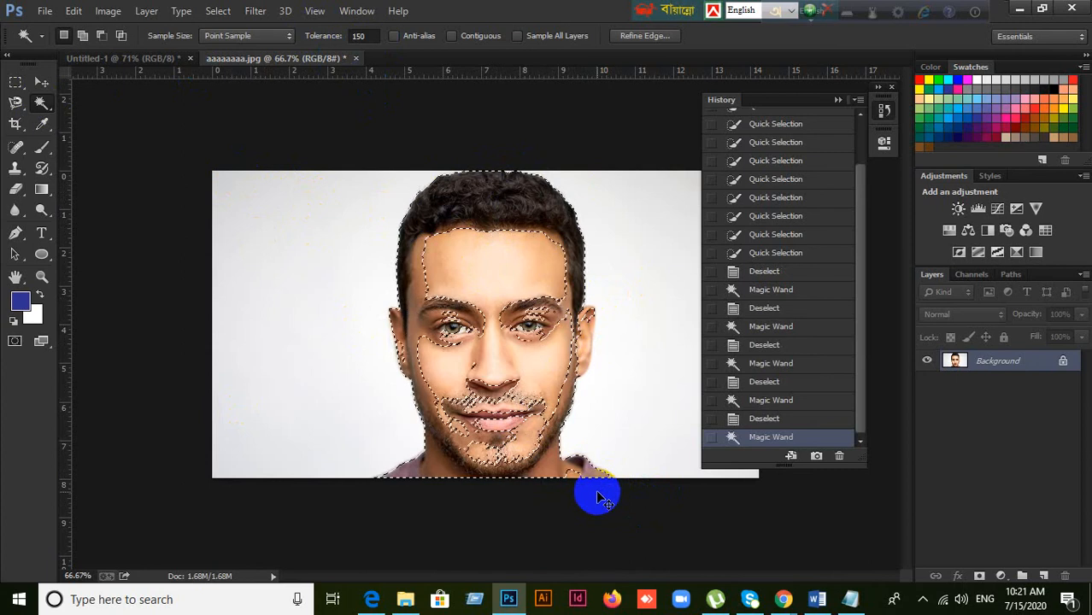
key("ctrl+d")
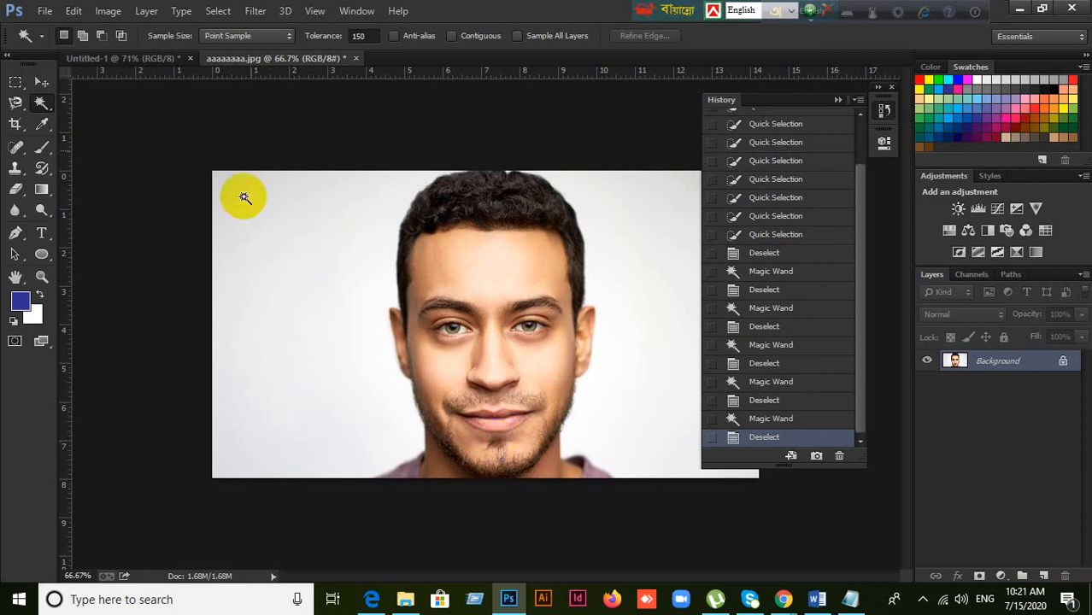
Step: Select the forehead's skin tone across the photo with the Magic Wand at a tolerance of 20, and clear the selection
left_click(362, 33)
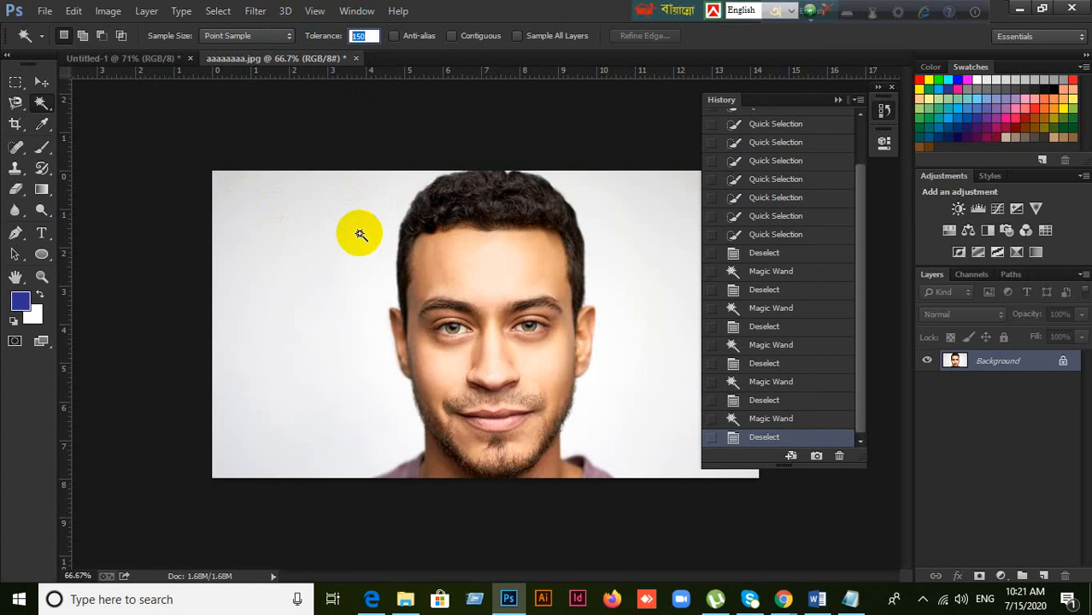
left_click(376, 36)
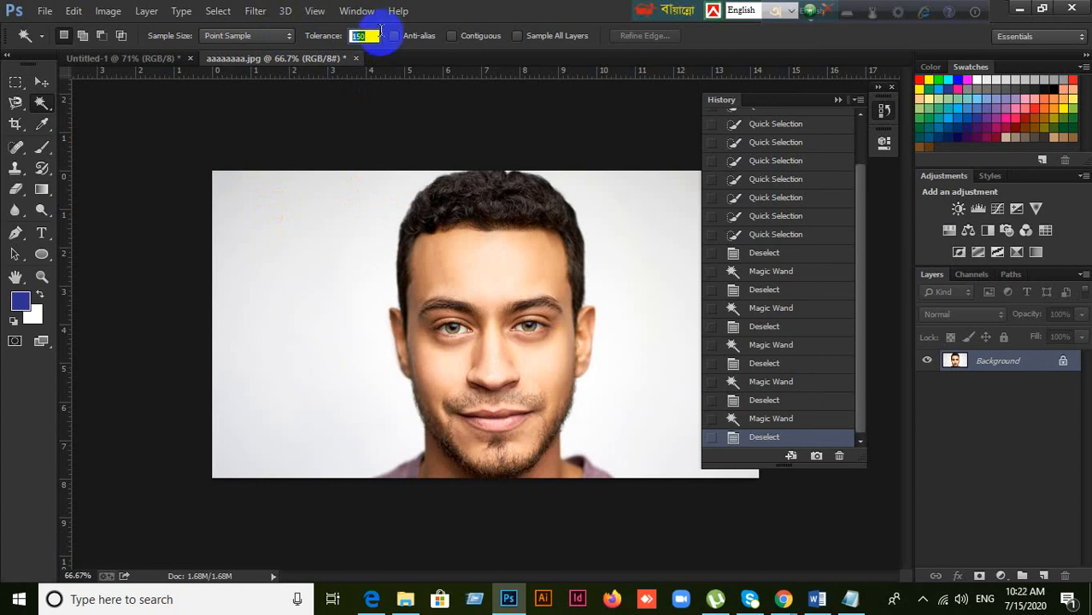
type("40")
left_click(44, 86)
left_click(41, 107)
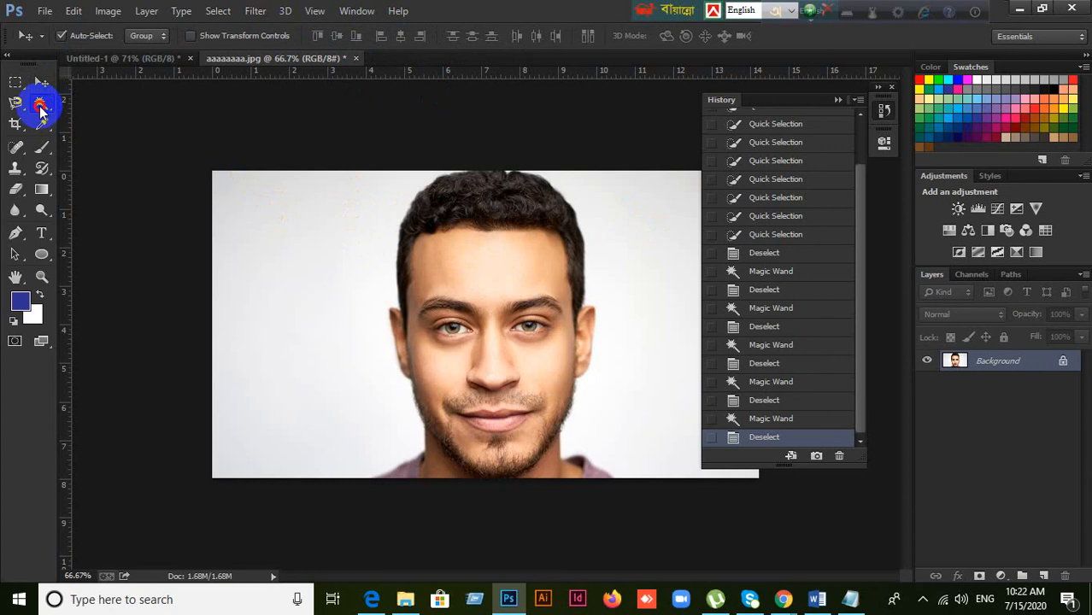
left_click(497, 263)
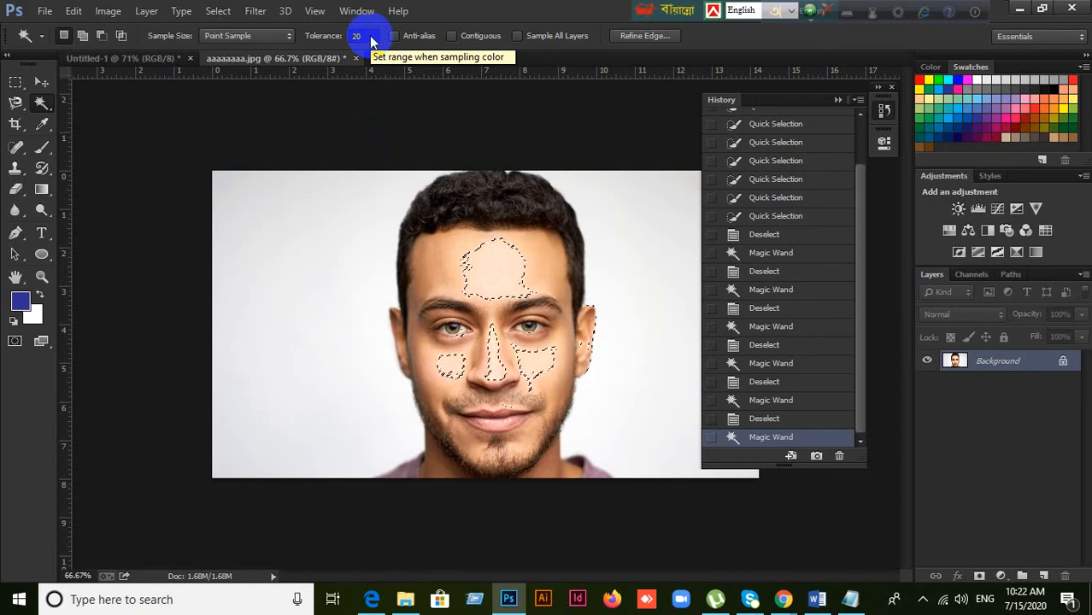
key("ctrl+d")
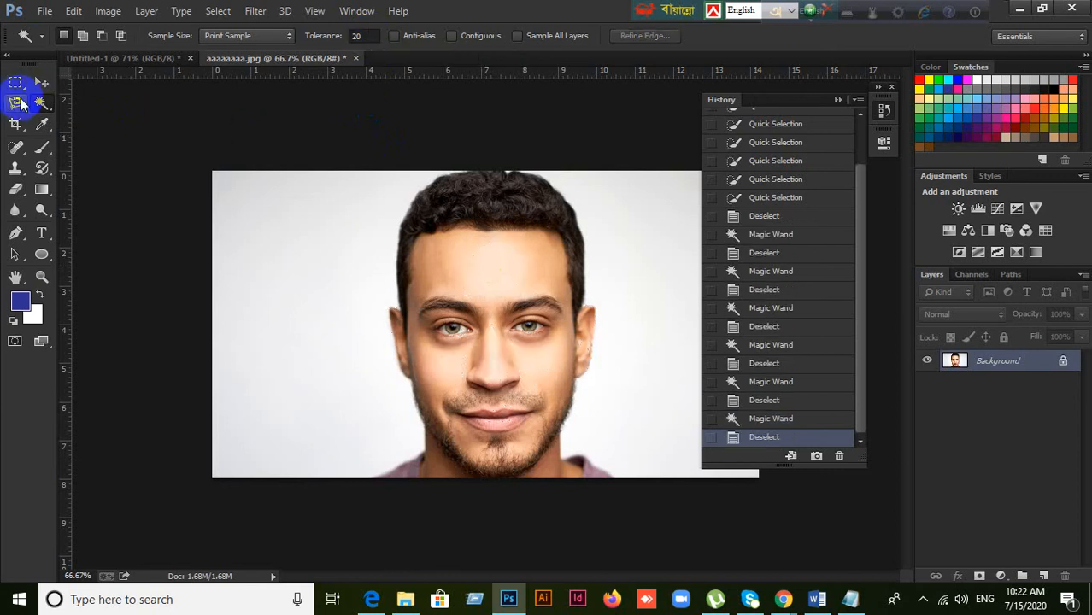
Step: Select only the forehead's connected skin tone with Contiguous on, and clear the selection with Contiguous off again
left_click(451, 37)
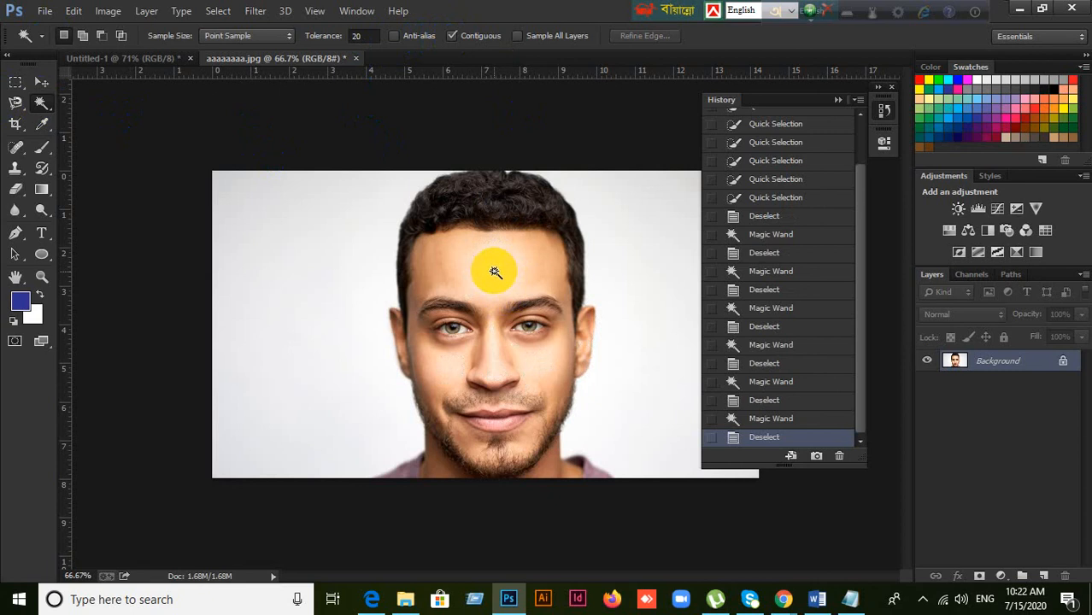
left_click(521, 272)
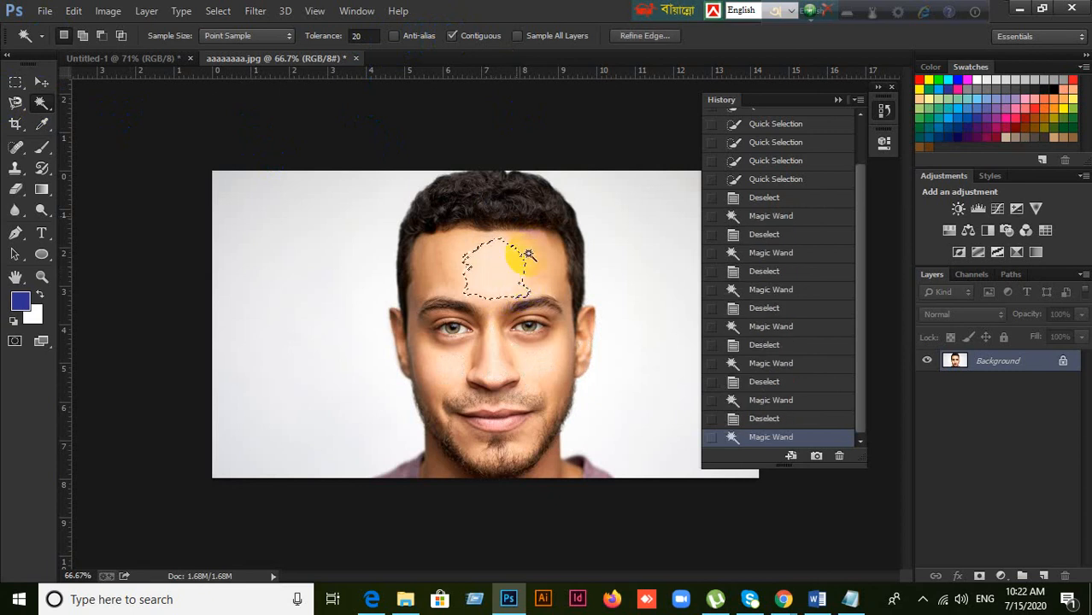
left_click(453, 37)
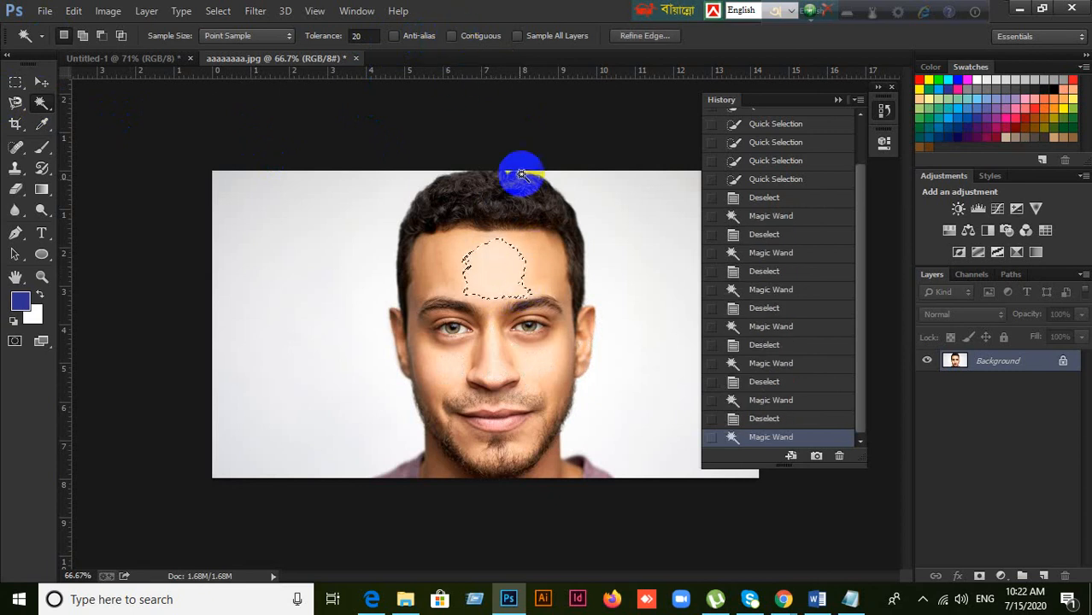
left_click(513, 255)
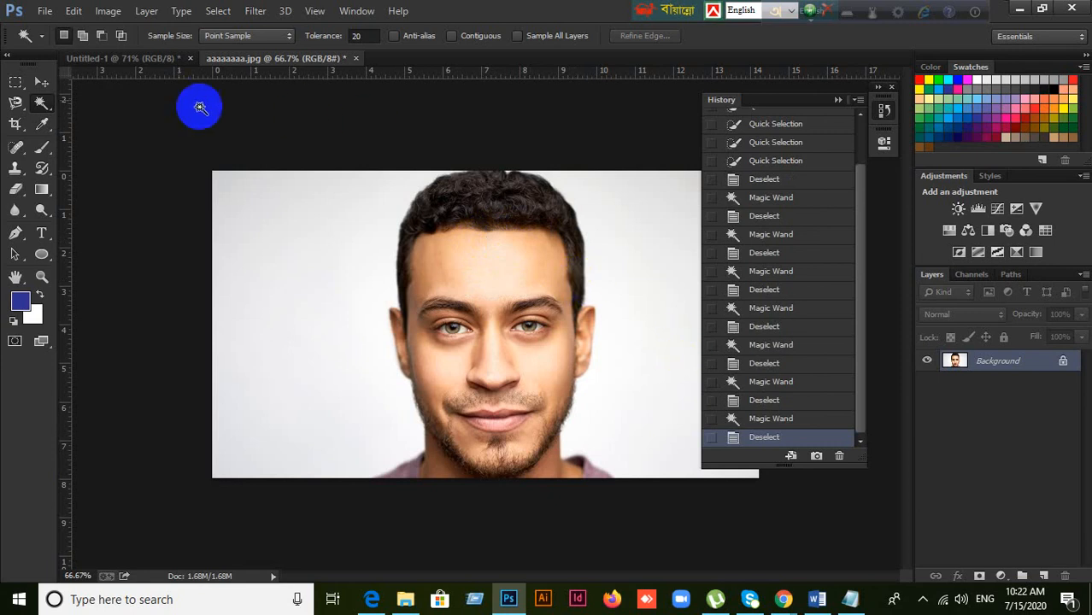
Step: Switch to the blank Untitled-1 document, draw a large rectangular marquee near the middle of the canvas, and clear it
left_click(40, 84)
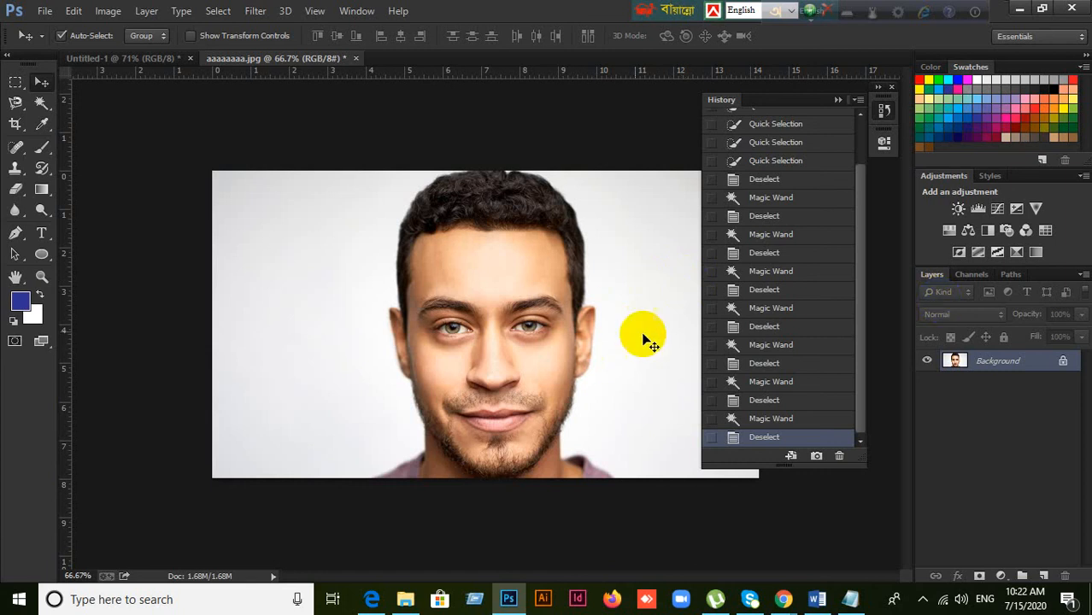
left_click(135, 57)
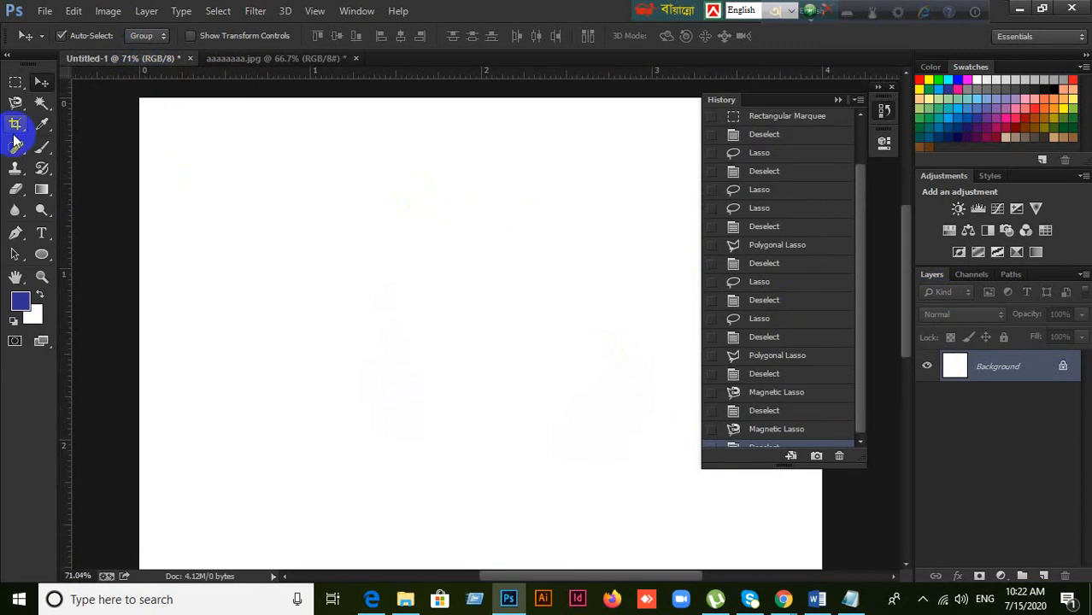
left_click(16, 82)
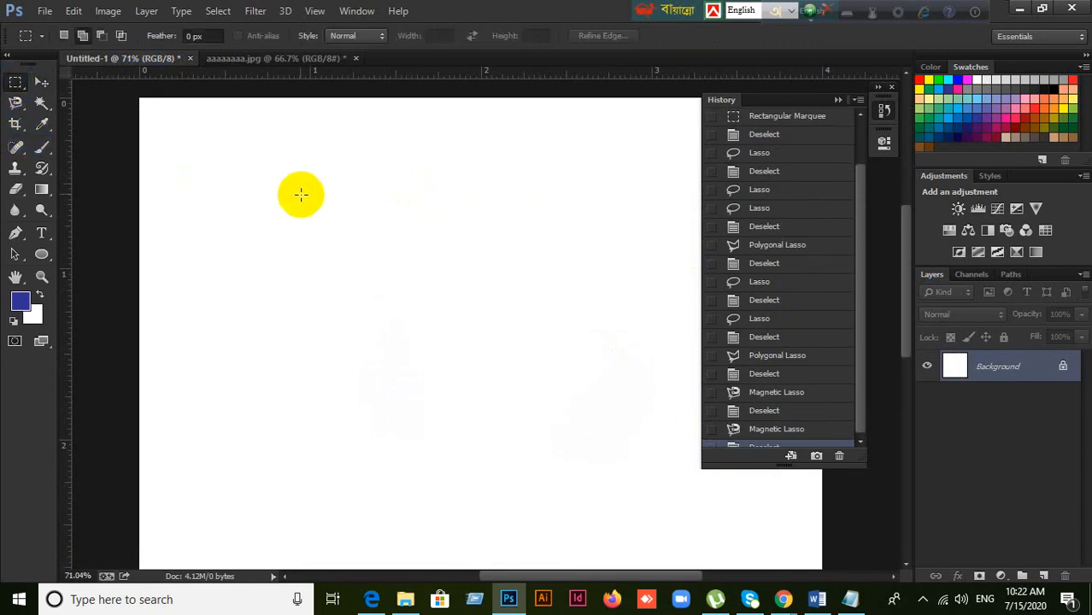
left_click_drag(298, 188, 613, 470)
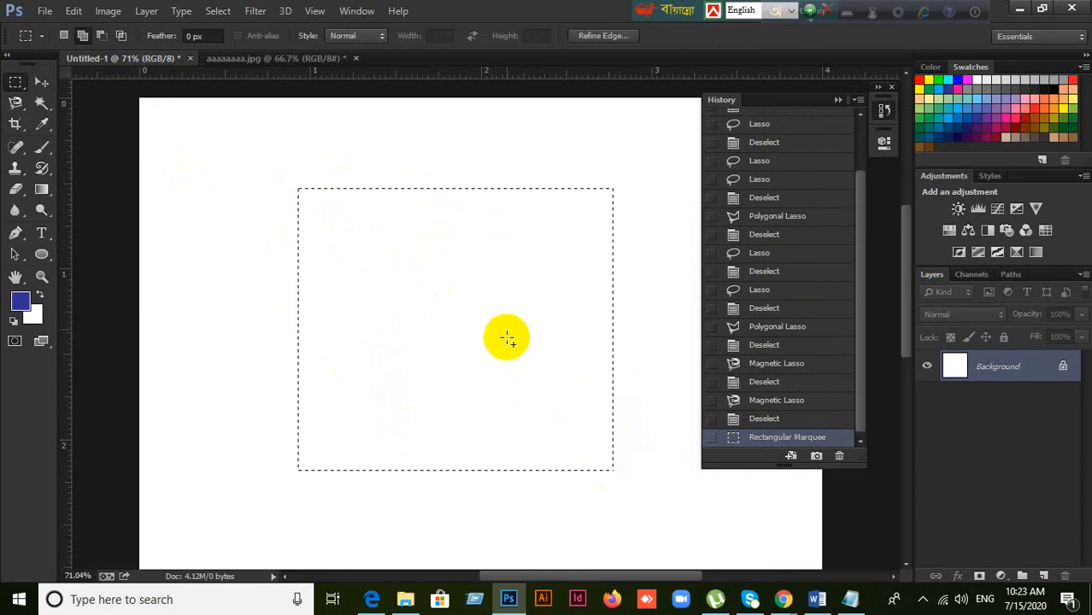
left_click(43, 81)
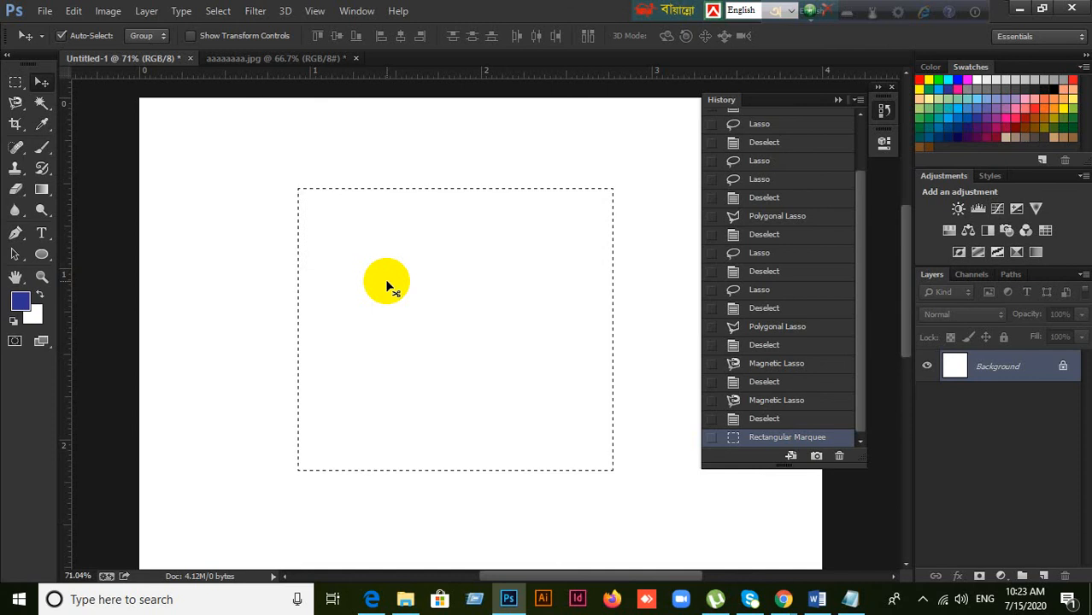
key("ctrl+d")
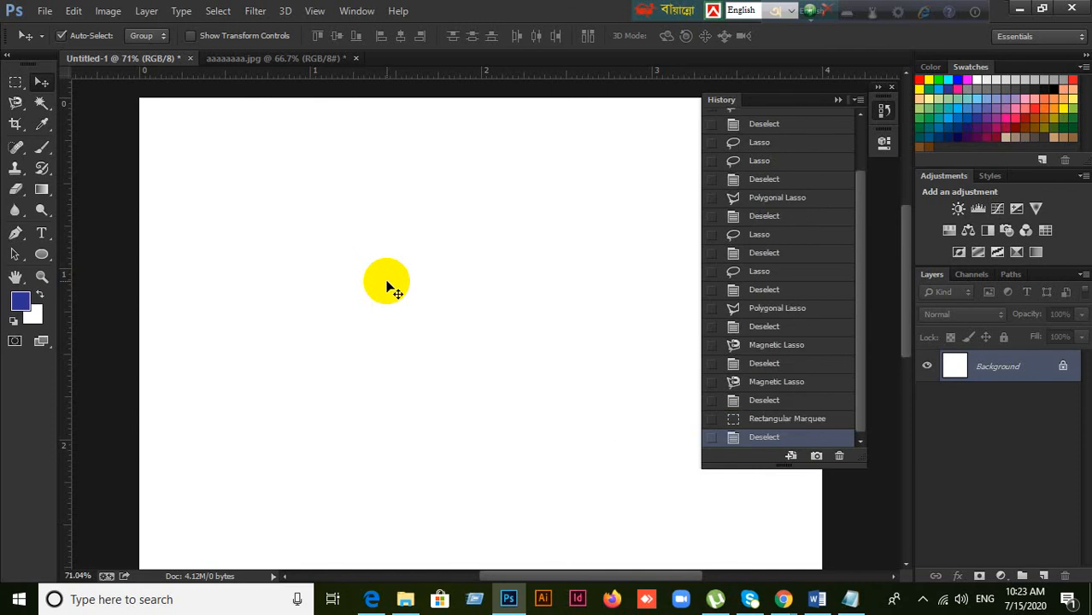
Step: Draw a smaller rectangular marquee selection near the middle of the blank canvas
left_click(68, 10)
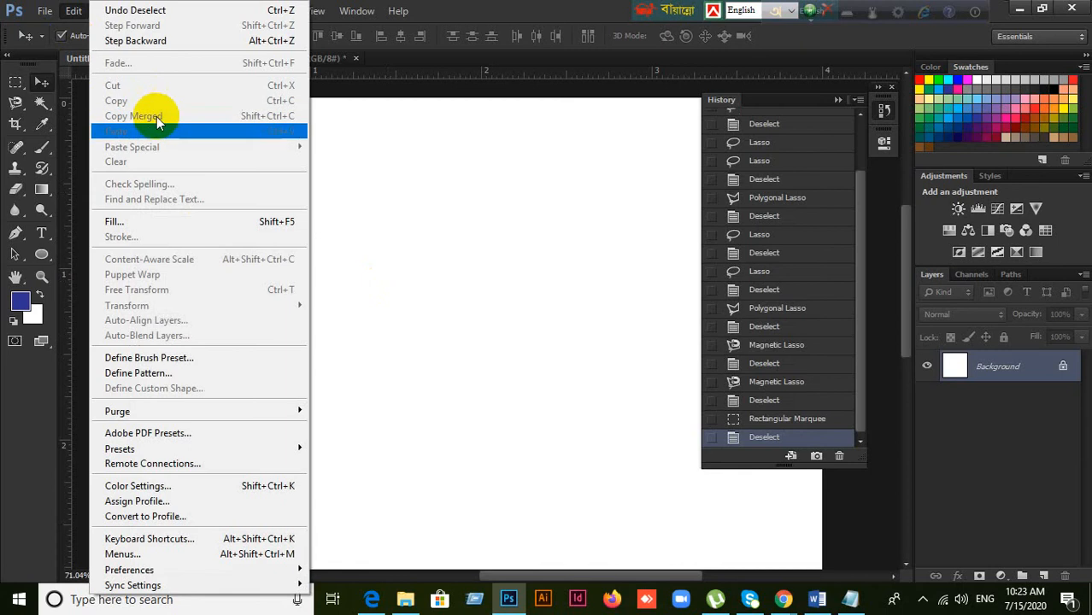
left_click(101, 114)
left_click(15, 82)
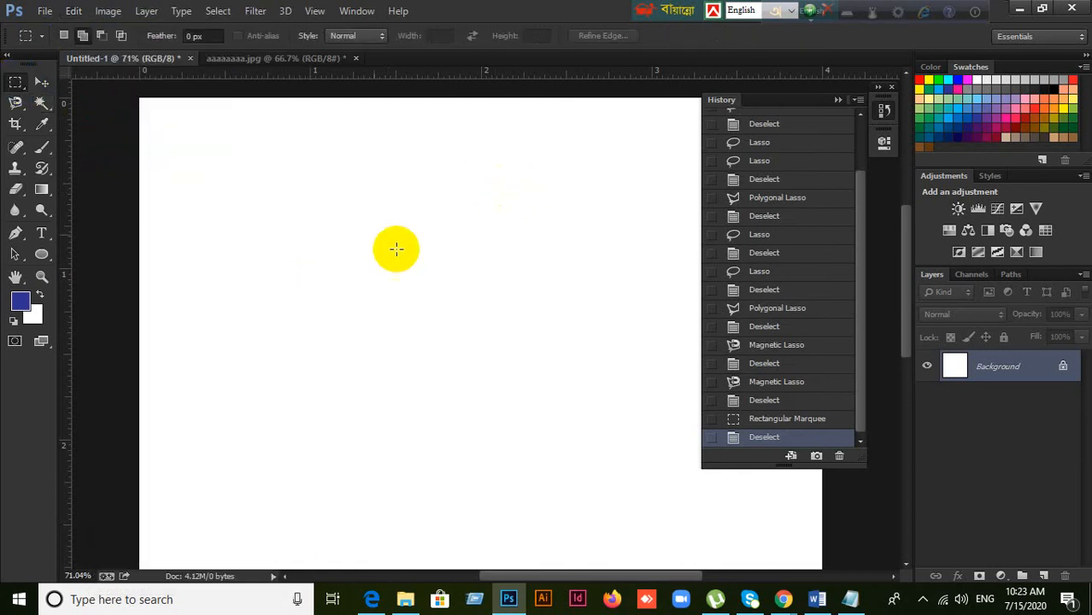
left_click_drag(340, 205, 561, 390)
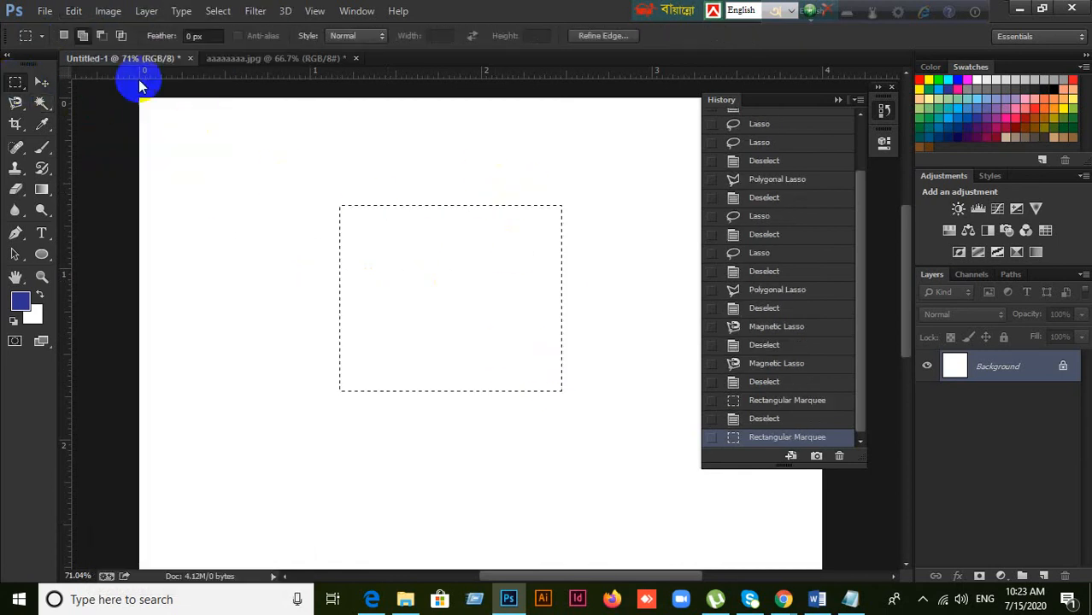
Step: Look through the editing and selection commands available for the marquee, including Deselect and its shortcut
left_click(75, 12)
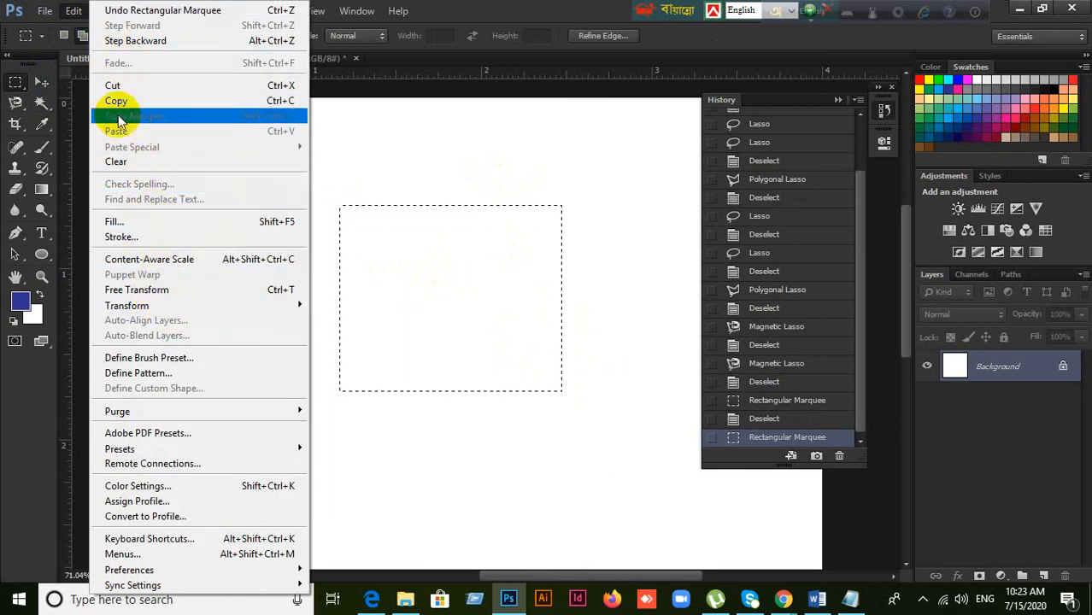
left_click(363, 43)
left_click(224, 12)
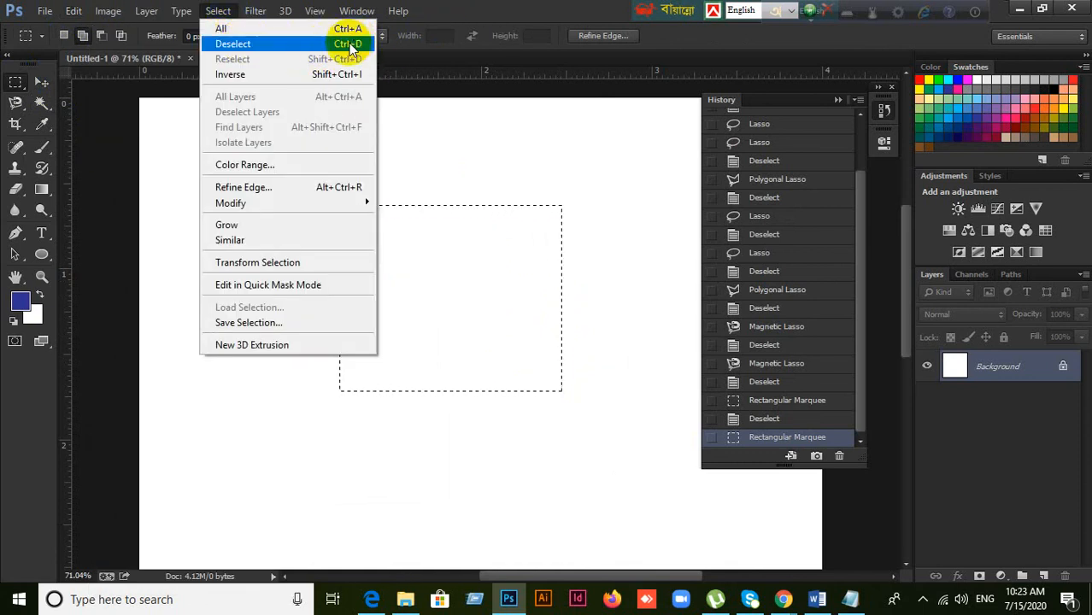
left_click(491, 23)
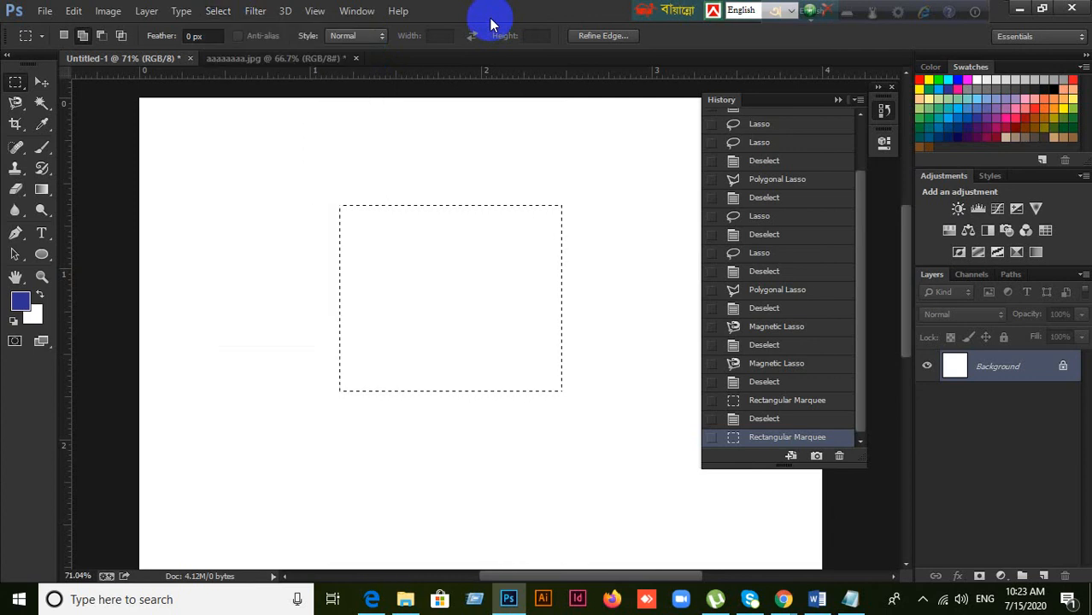
Step: Clear the rectangular selection, undo the deselection, and clear the selection again
left_click(439, 153)
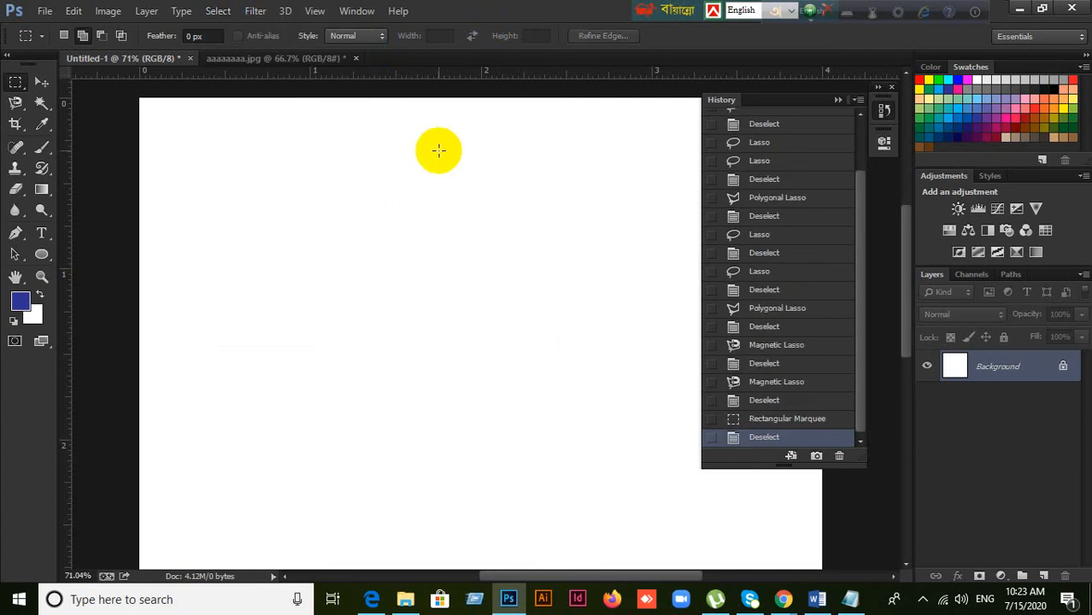
key("ctrl+z")
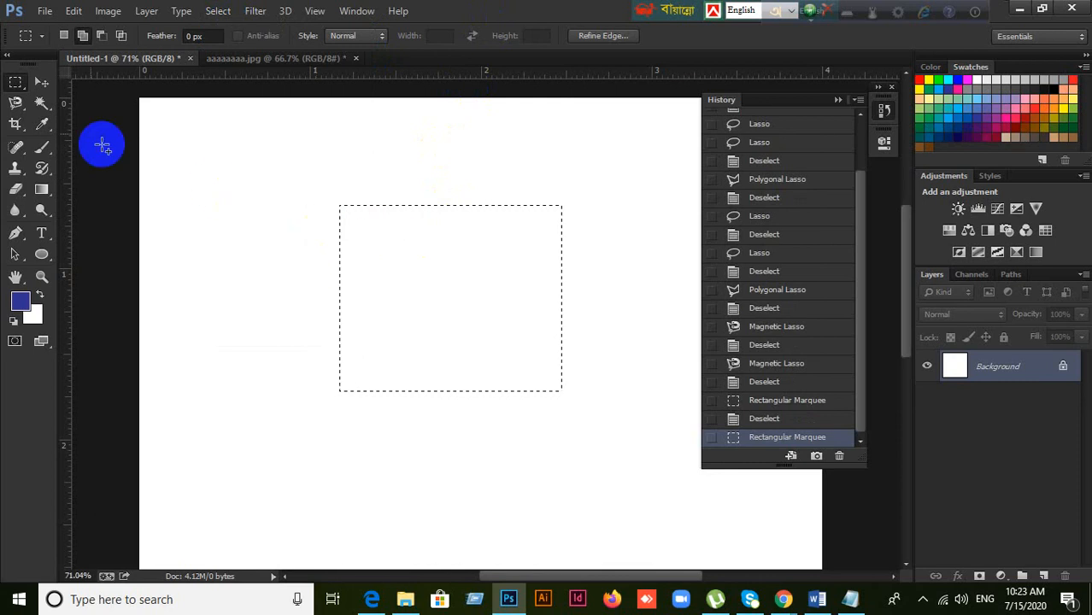
left_click(40, 81)
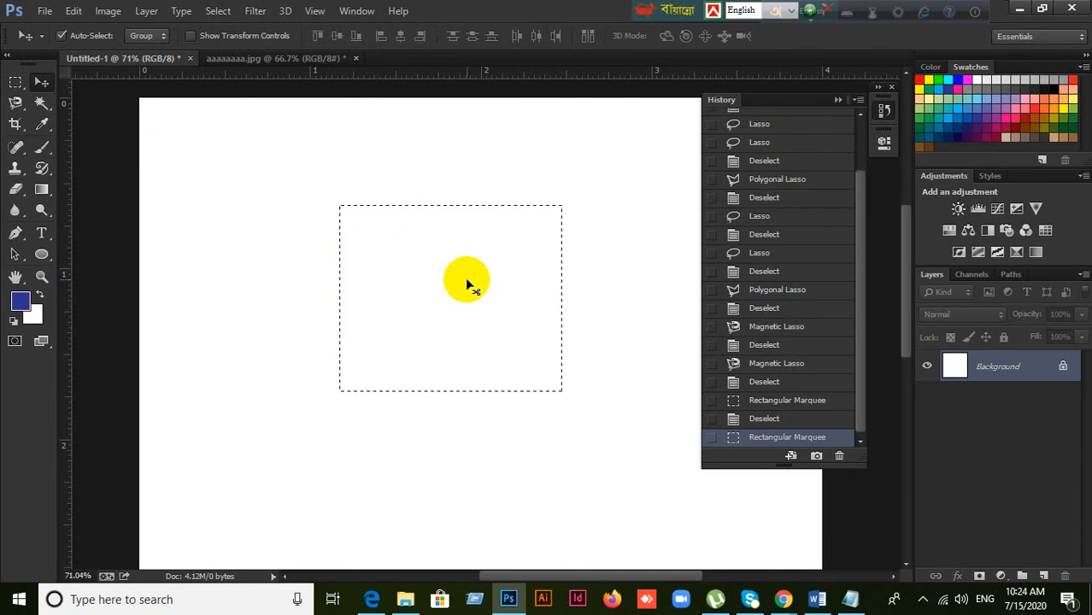
key("ctrl+d")
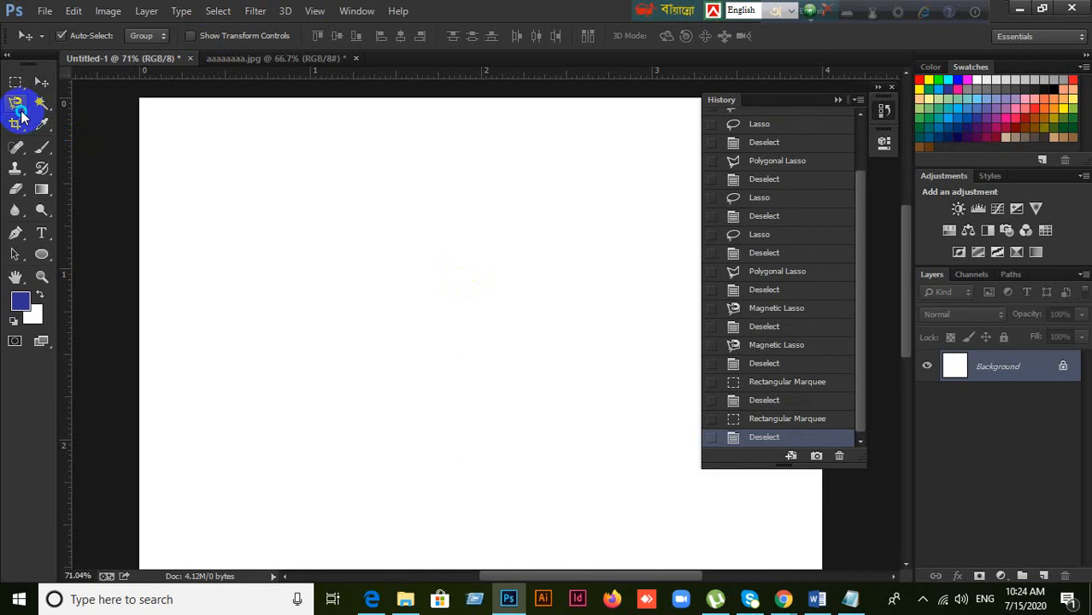
Step: Trace an irregular closed outline across the blank canvas with the Magnetic Lasso, and clear the resulting selection
left_click_drag(17, 103, 82, 125)
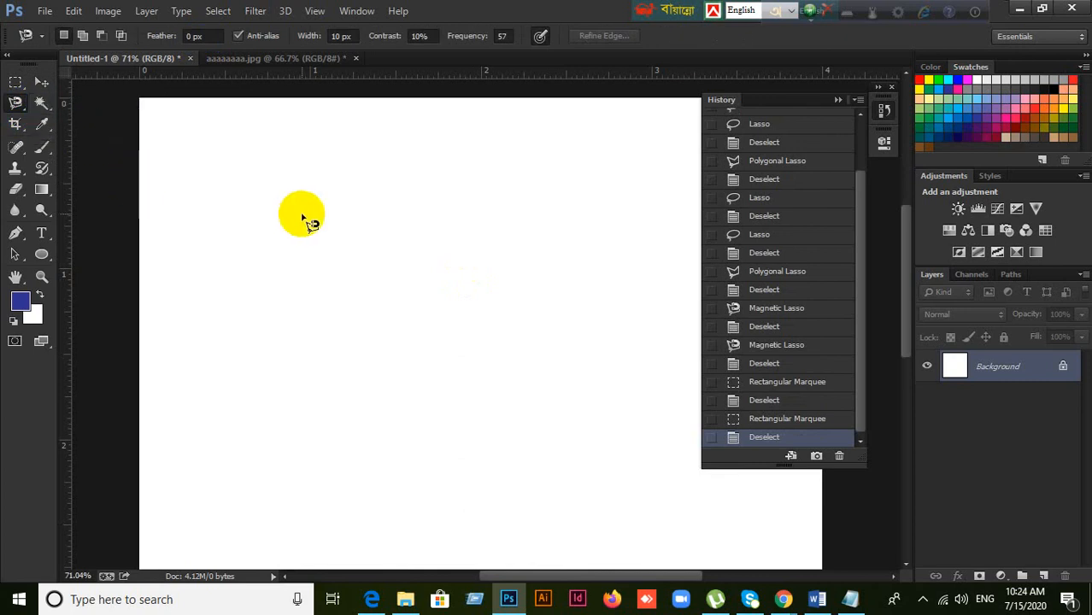
left_click(290, 201)
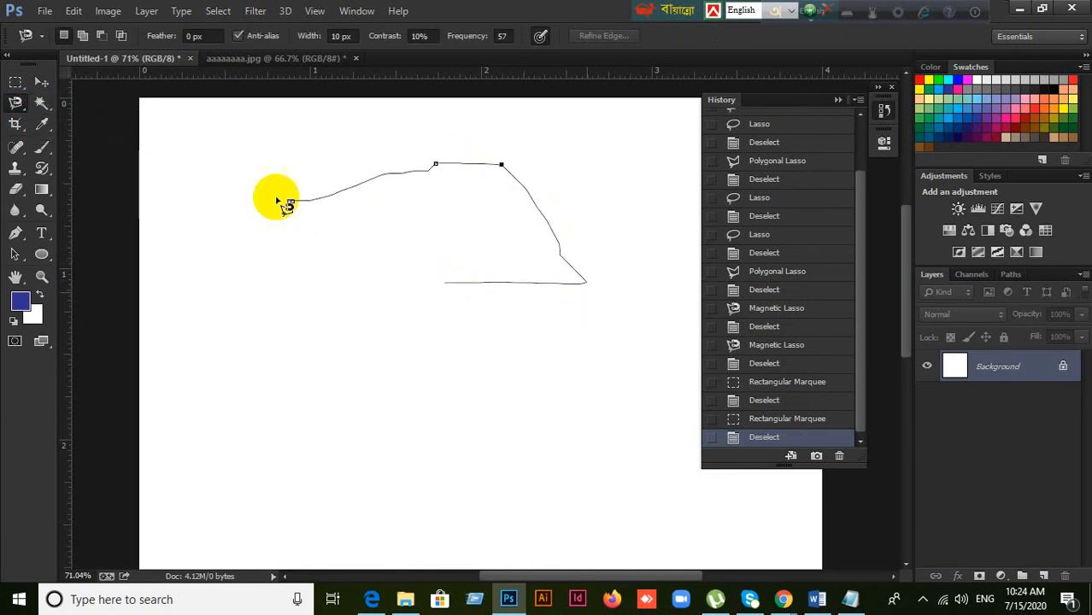
left_click(173, 134)
left_click(396, 386)
left_click(539, 445)
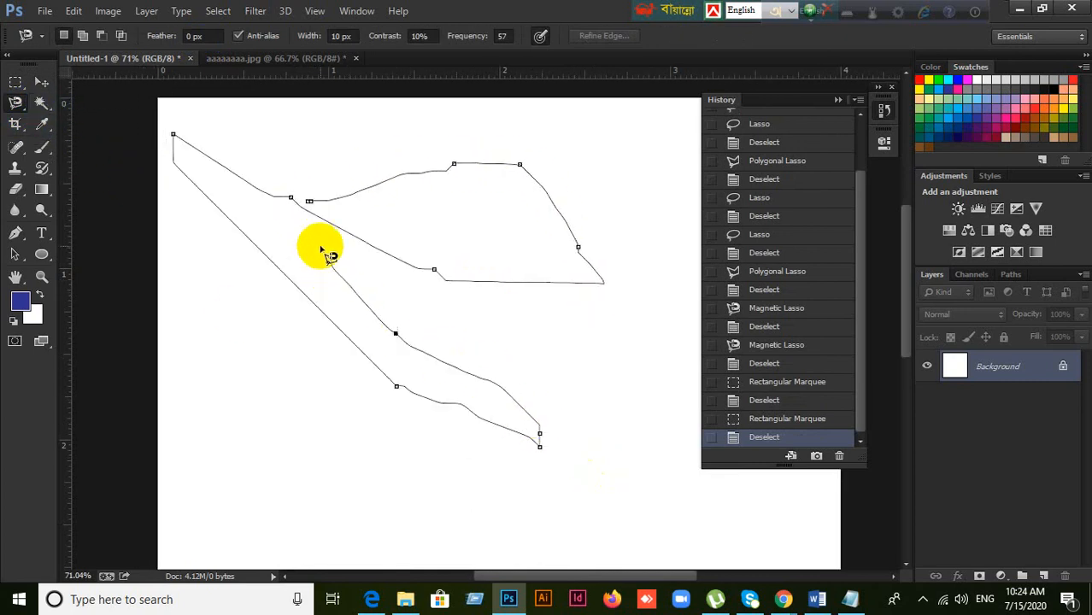
left_click(310, 203)
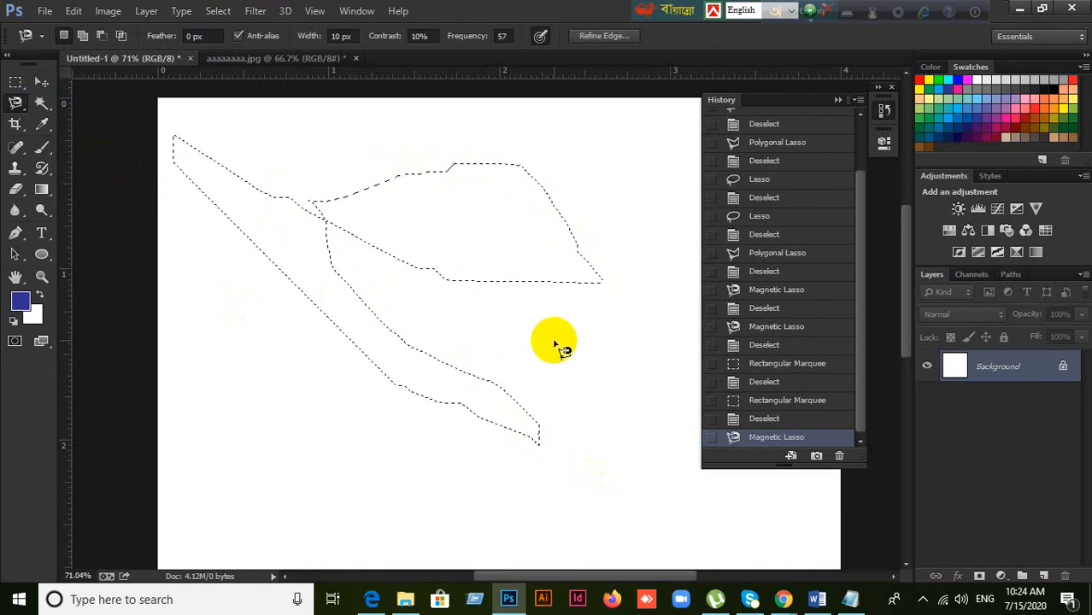
key("ctrl+d")
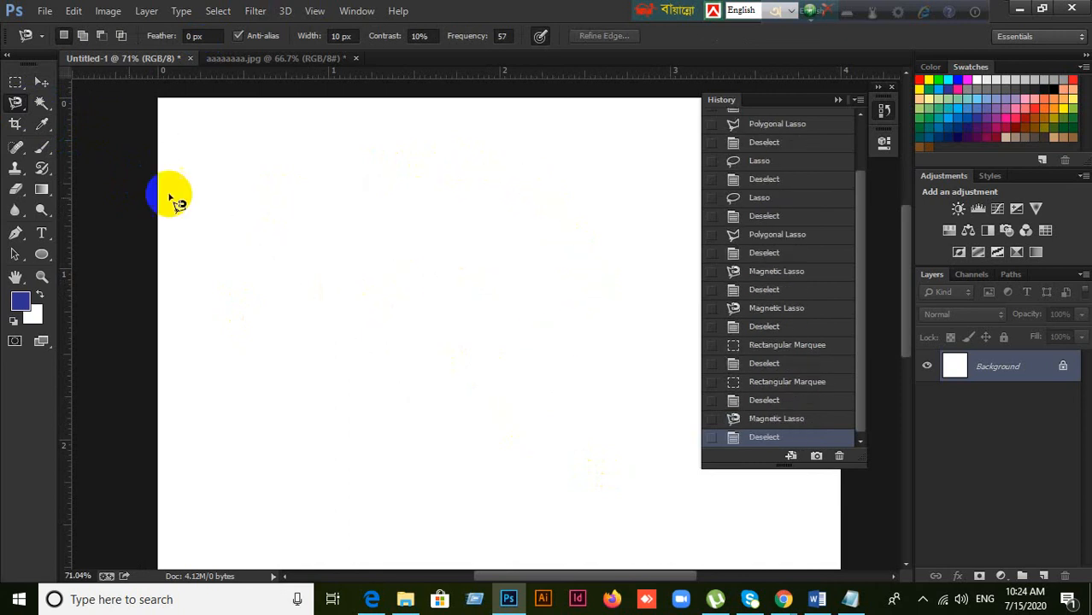
Step: Look through the Quick Selection, Crop, Marquee, Eyedropper and Move tools and the variants grouped with them
left_click(41, 102)
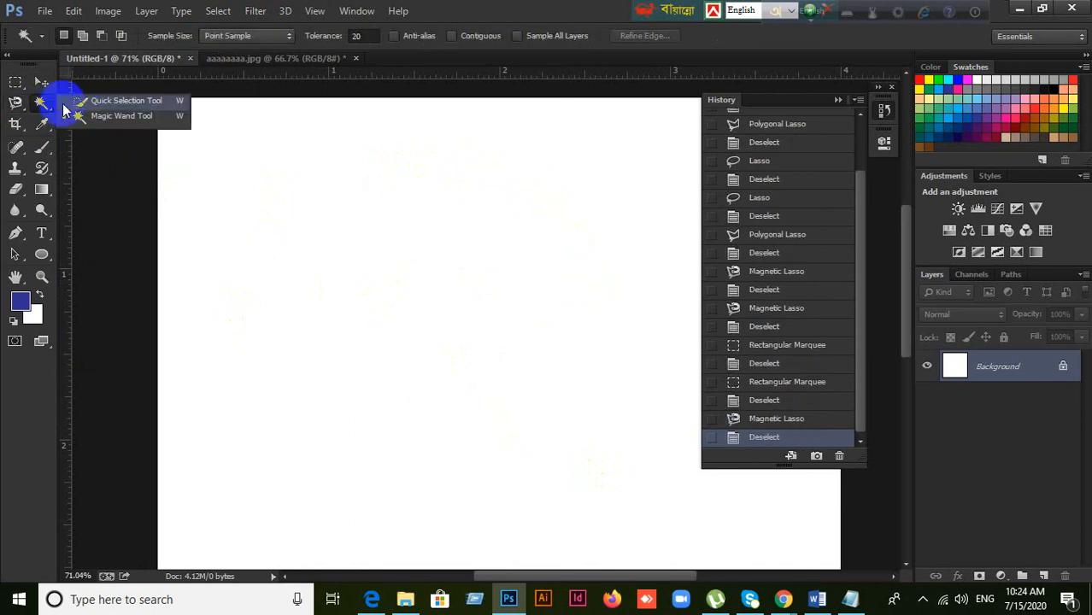
left_click(86, 100)
left_click(24, 128)
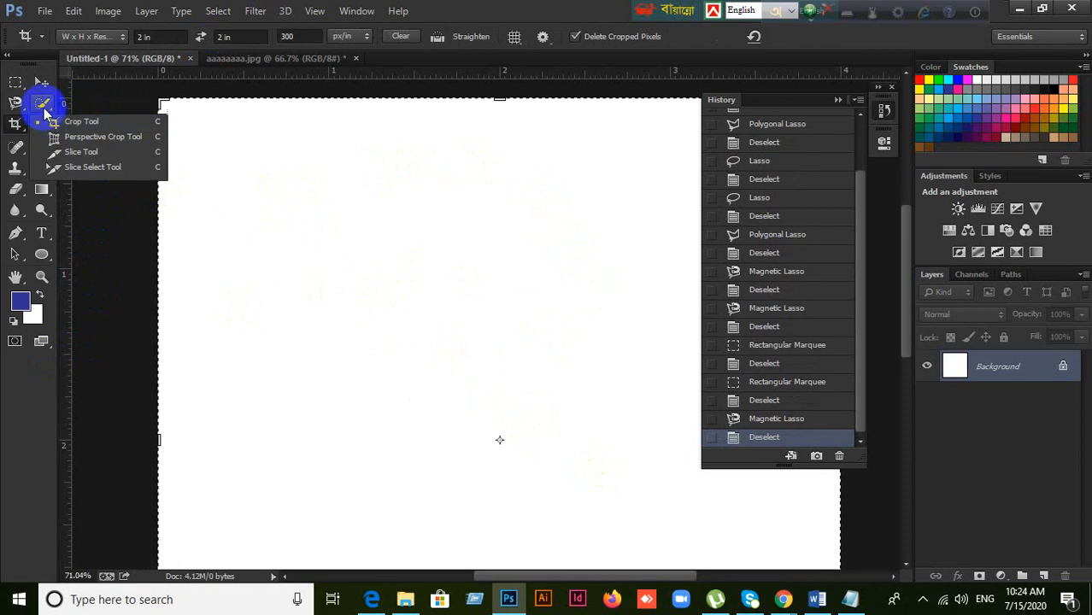
left_click(42, 83)
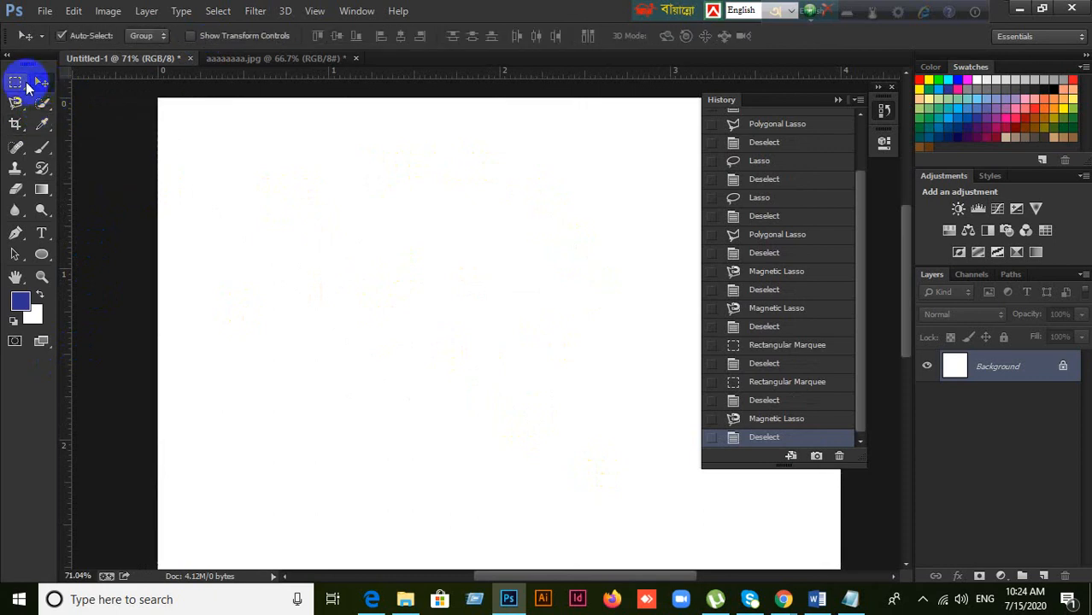
left_click(15, 81)
left_click(26, 81)
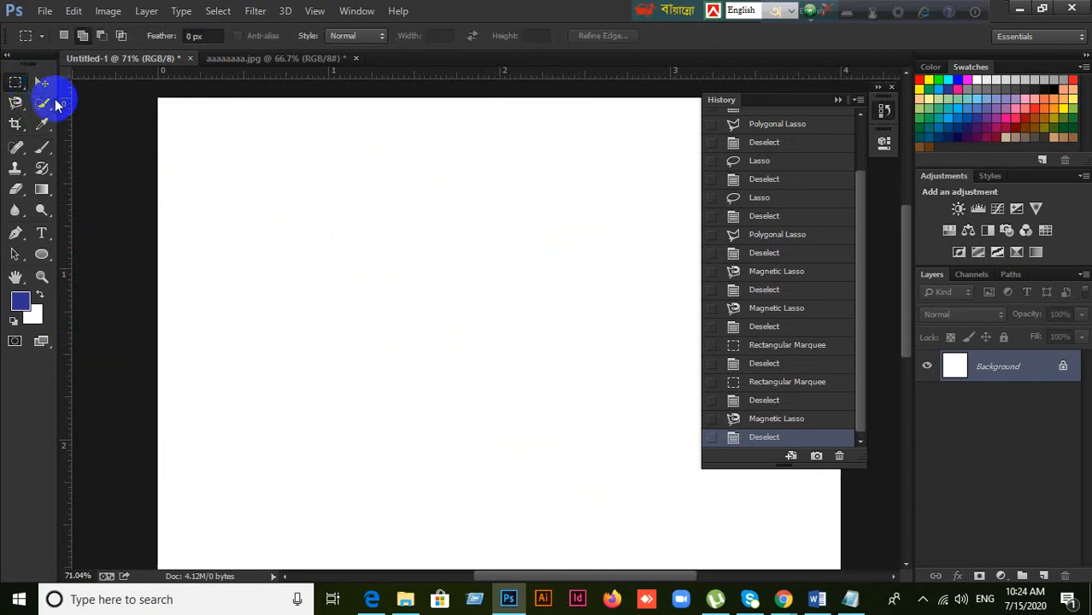
left_click(42, 124)
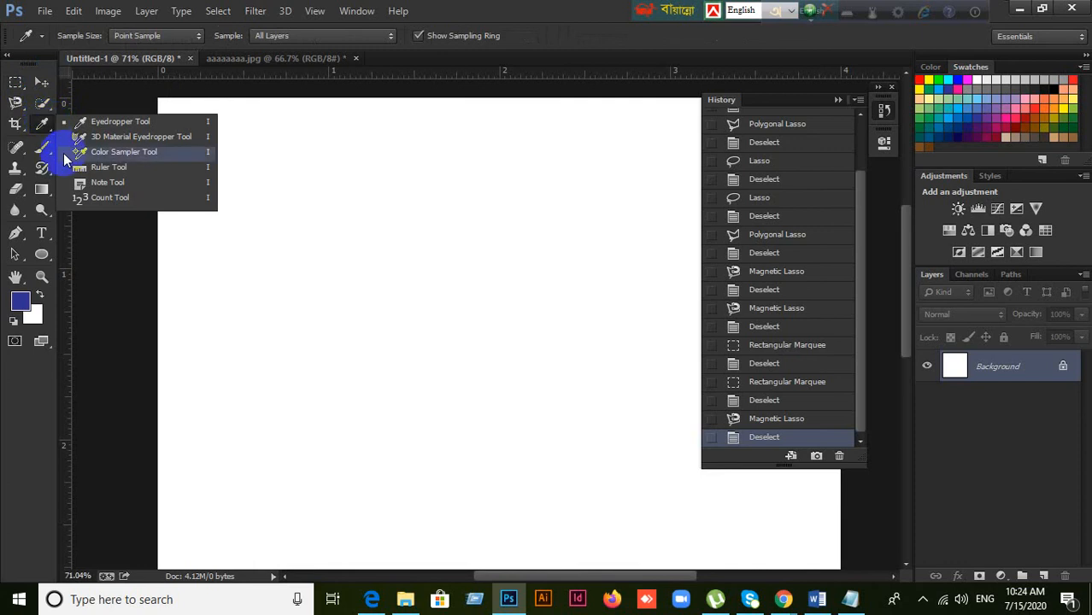
left_click(42, 106)
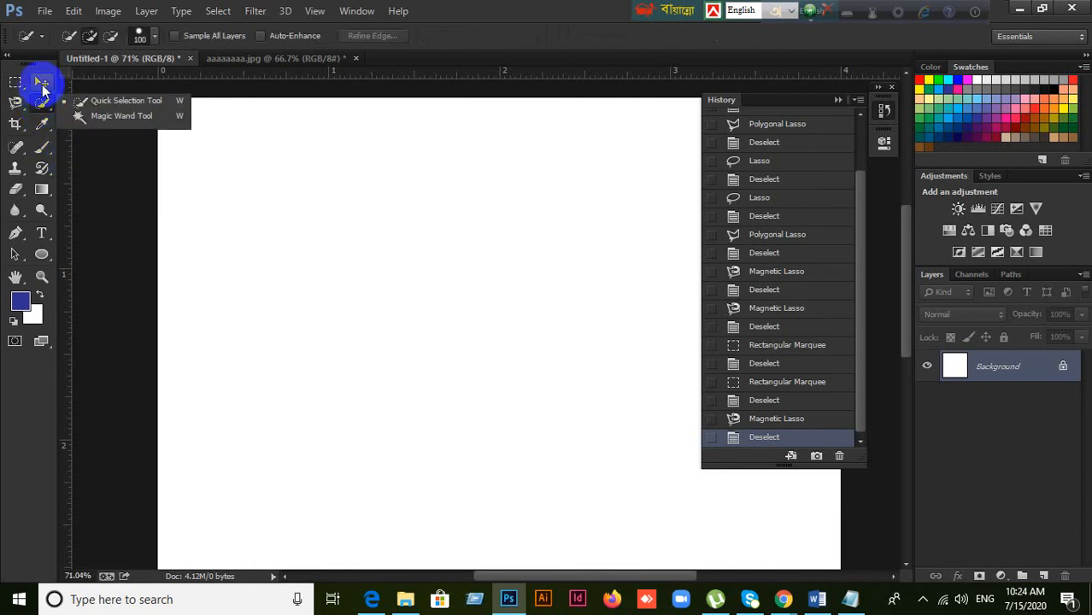
left_click(41, 82)
left_click(43, 107)
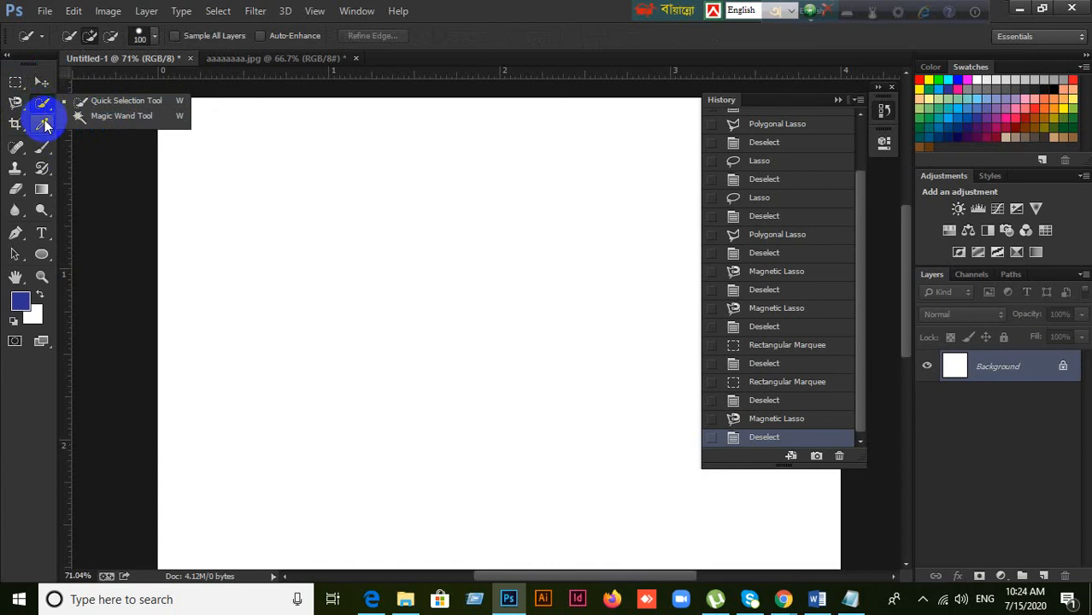
left_click(42, 123)
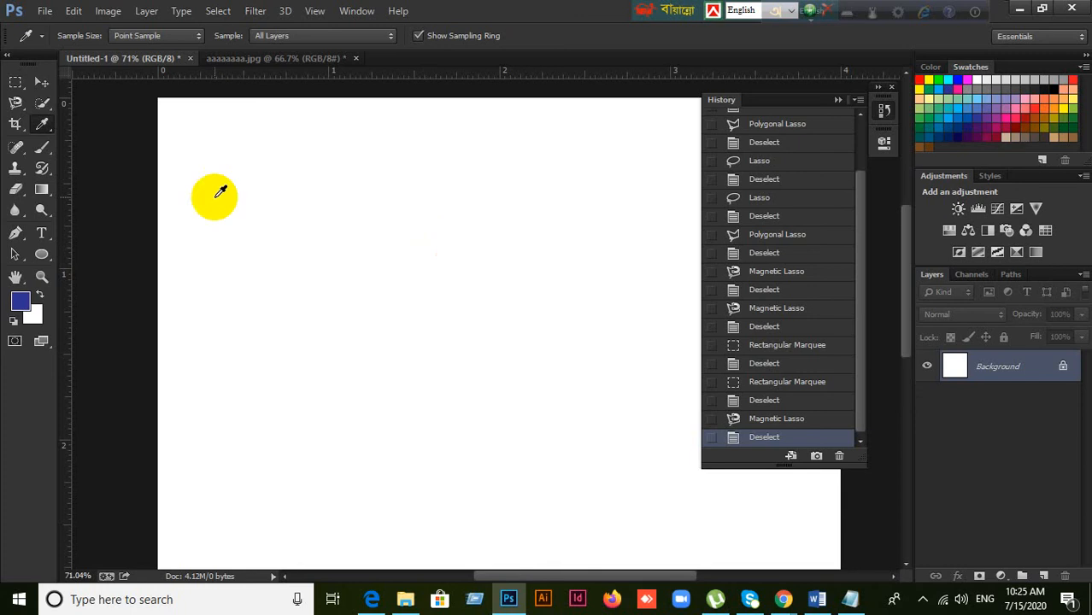
left_click(42, 81)
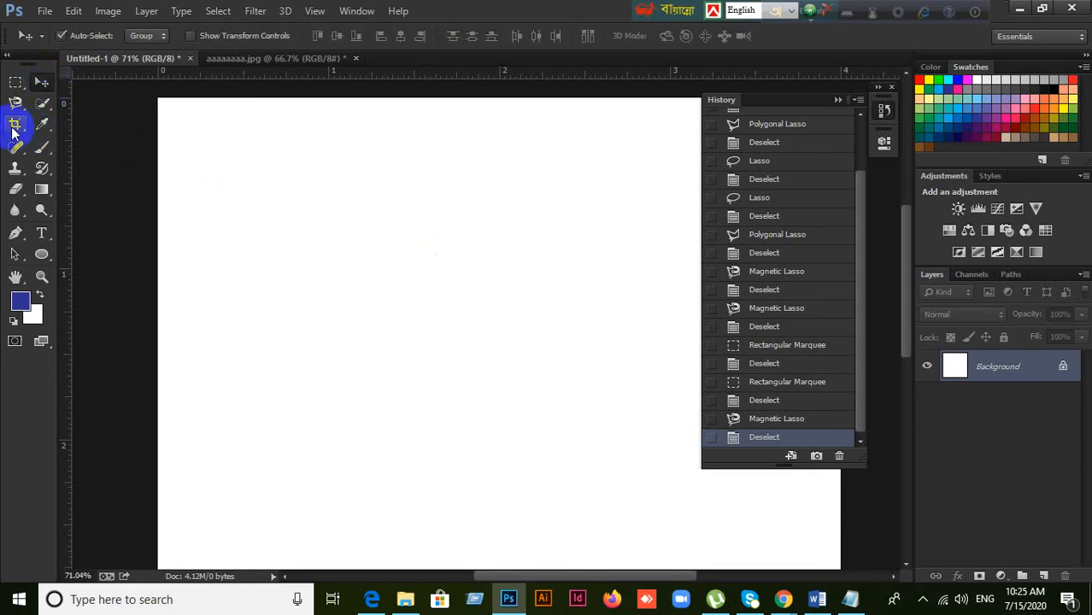
Step: Start a crop on the blank canvas and clear its preset width, height and resolution
left_click(15, 127)
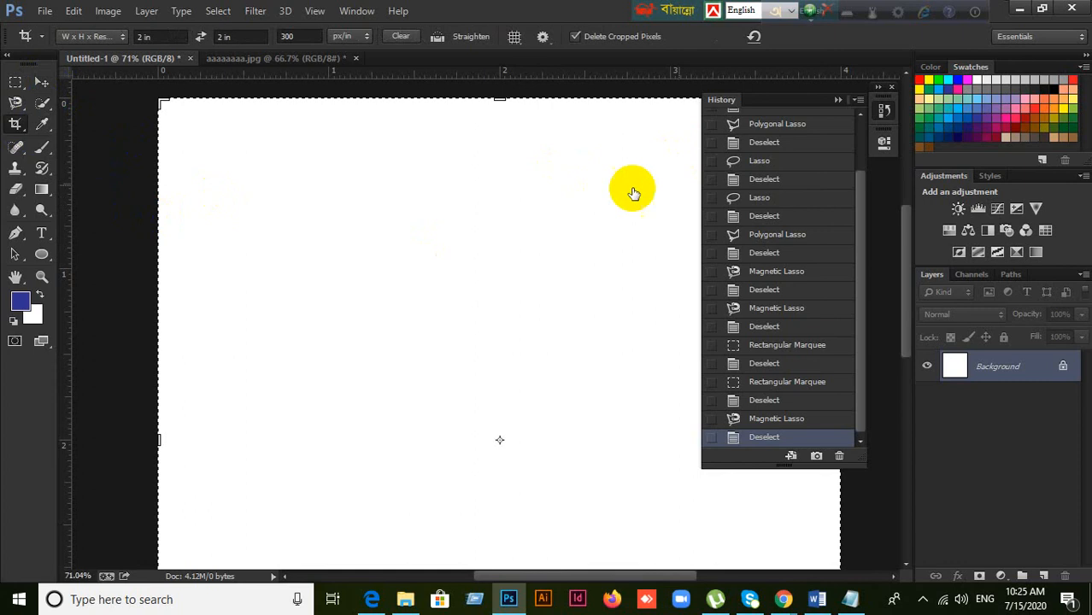
mouse_move(494, 94)
left_mouse_down()
mouse_move(497, 202)
mouse_move(499, 98)
left_mouse_up()
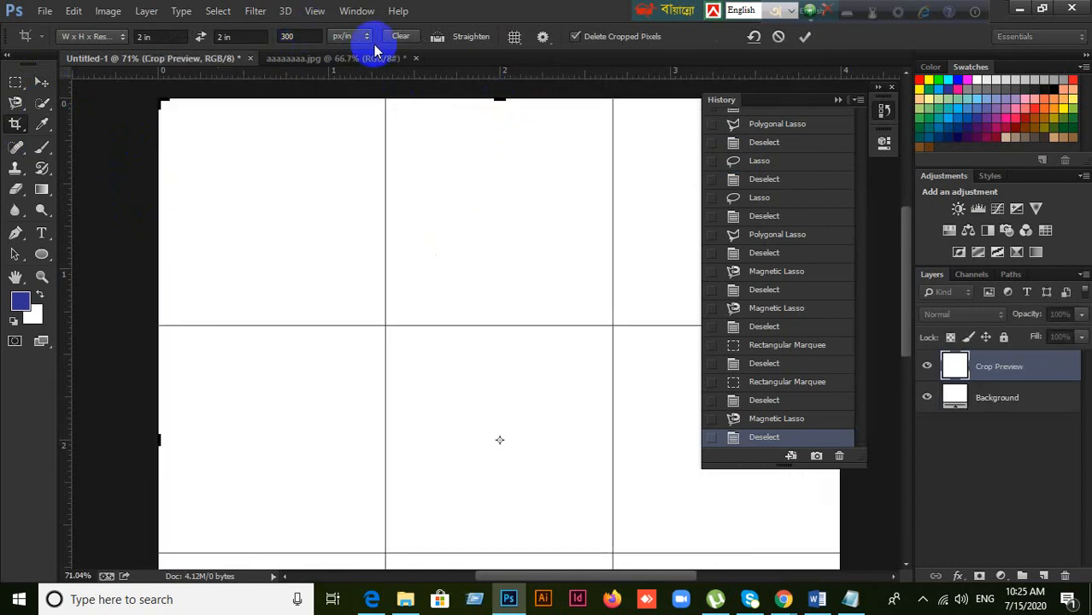
left_click(399, 37)
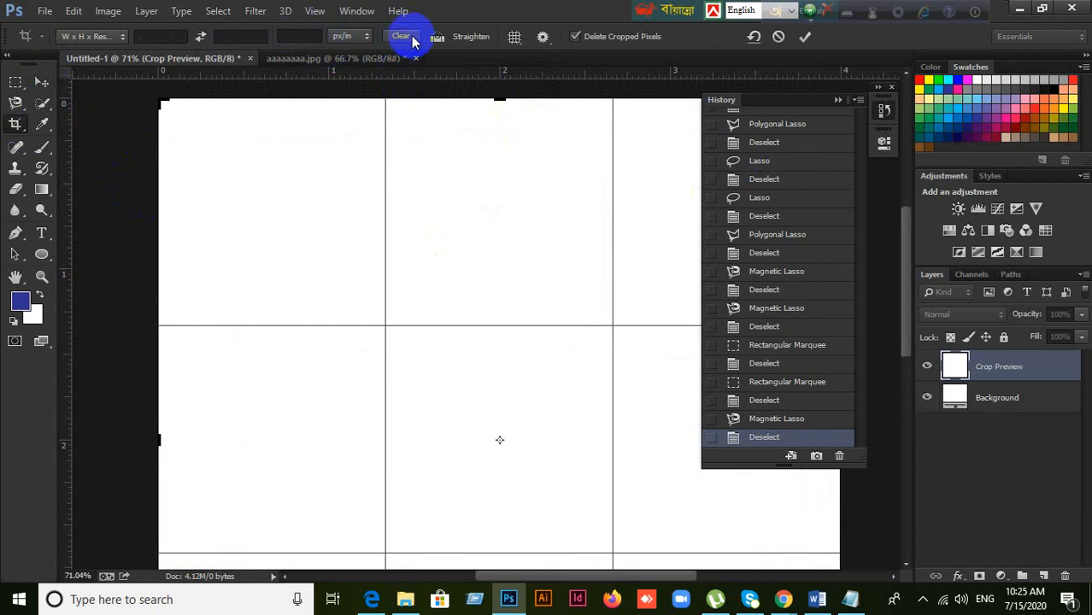
Step: Narrow the crop frame from both sides to about 3.7 in wide at full canvas height, and apply the crop
left_click_drag(502, 95, 499, 223)
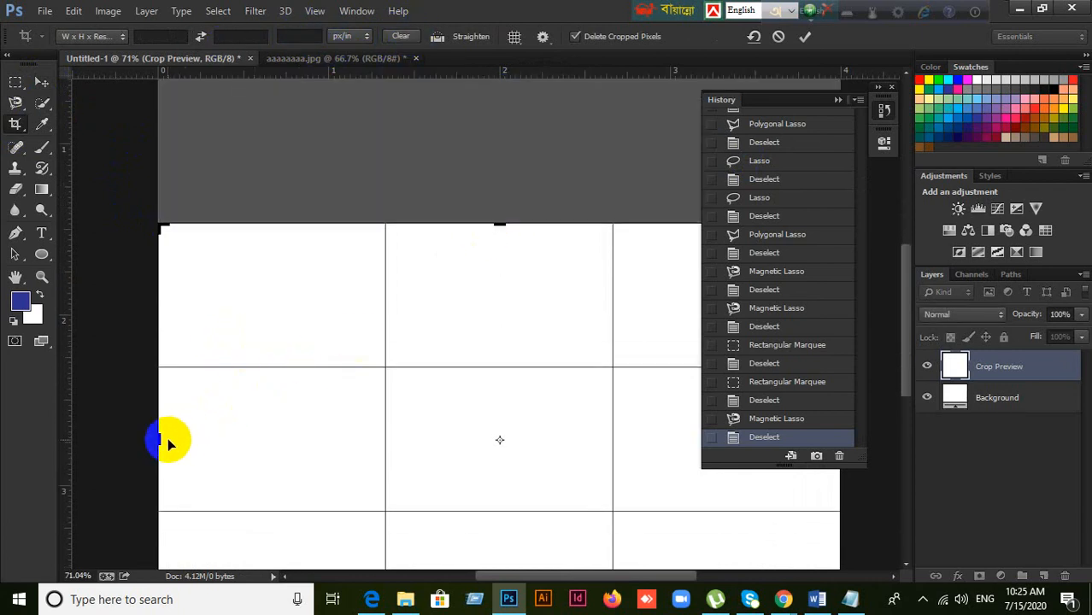
left_click_drag(161, 439, 314, 439)
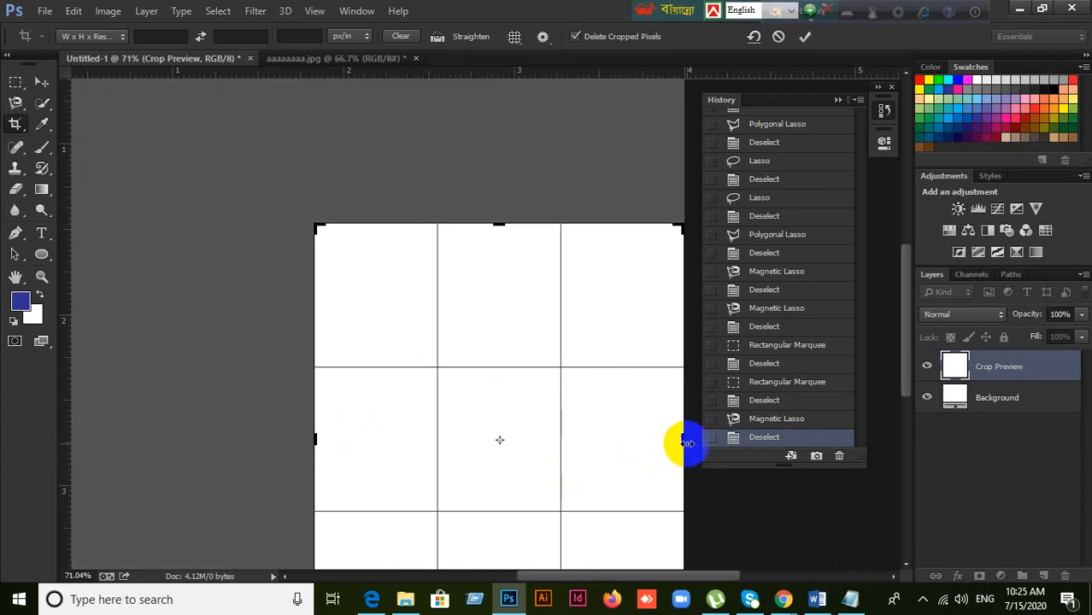
left_click_drag(688, 439, 520, 450)
left_click_drag(350, 441, 187, 426)
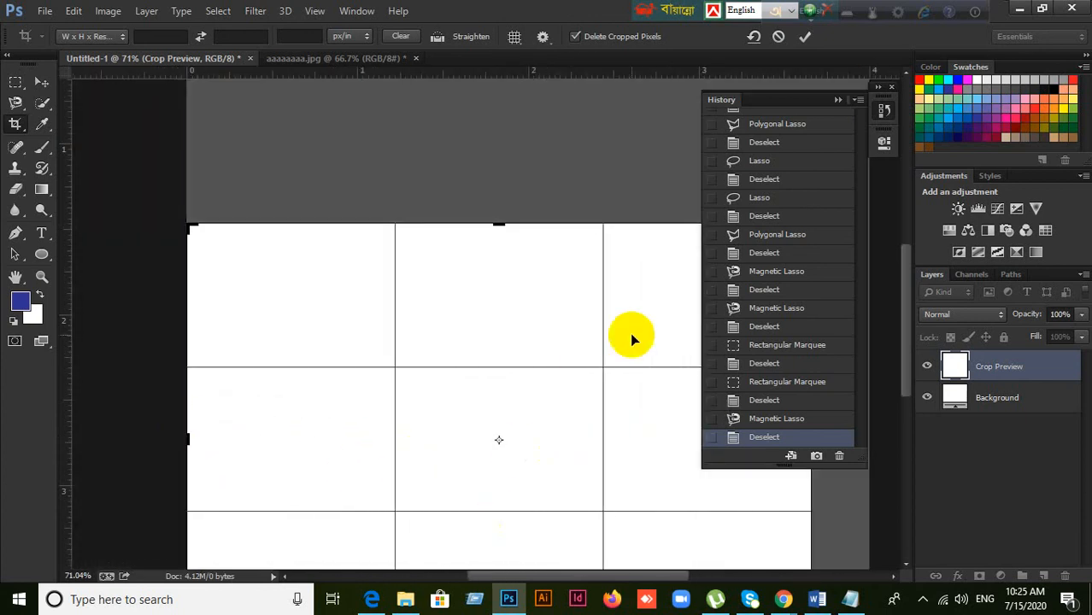
left_click_drag(499, 225, 506, 99)
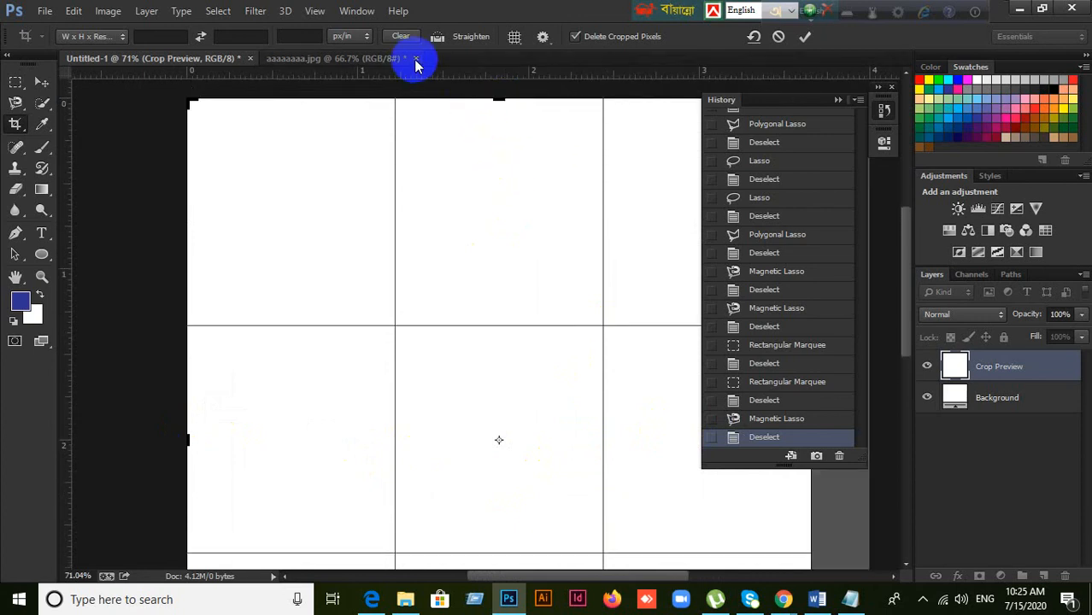
left_click(803, 39)
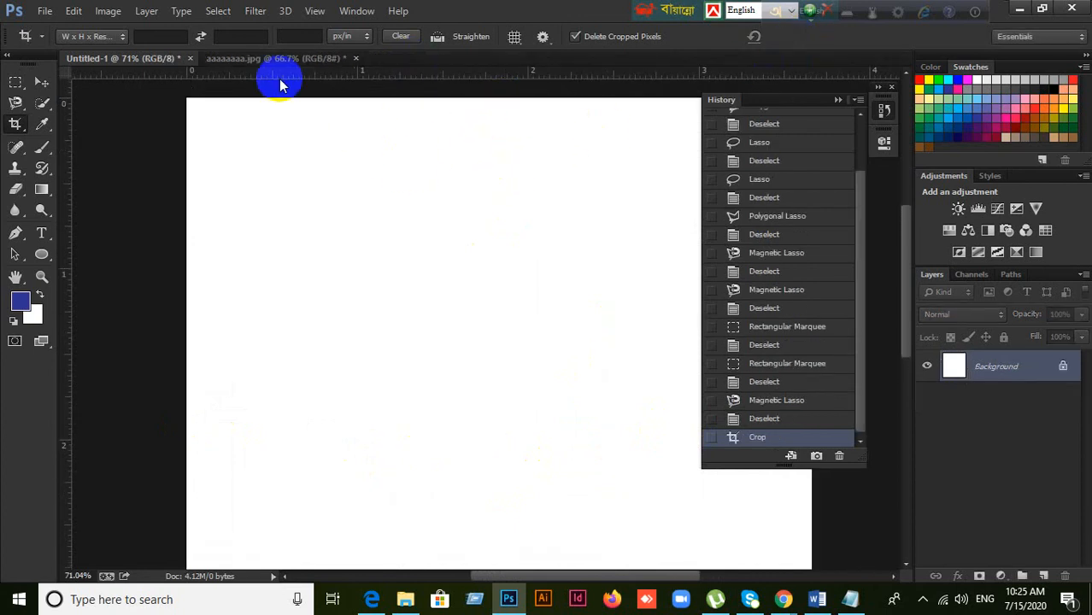
Step: Choose the 5 : 7 aspect ratio preset for cropping the canvas
left_click(170, 38)
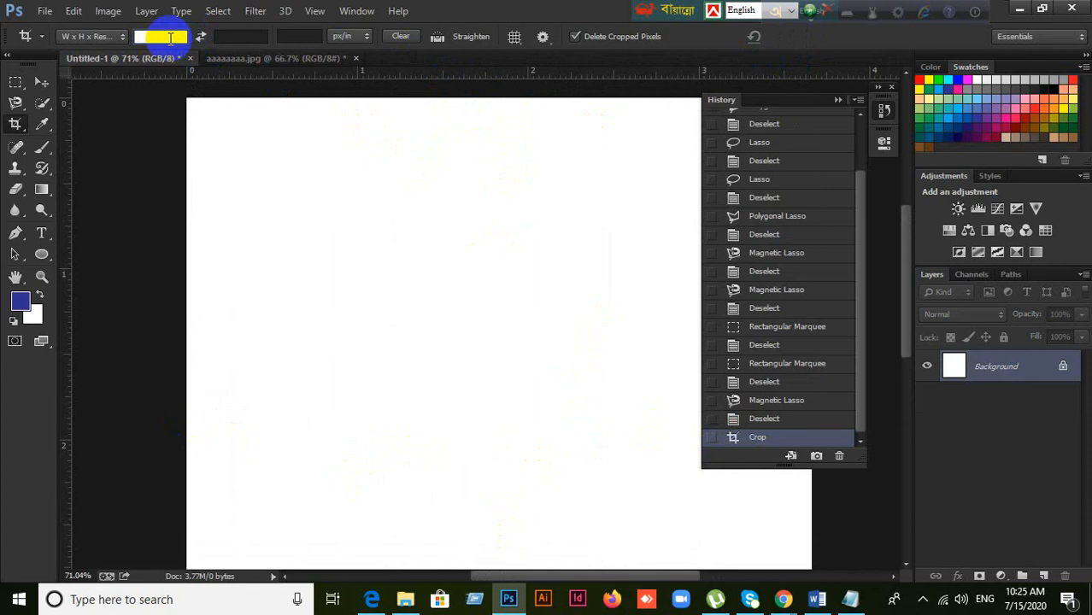
left_click(248, 36)
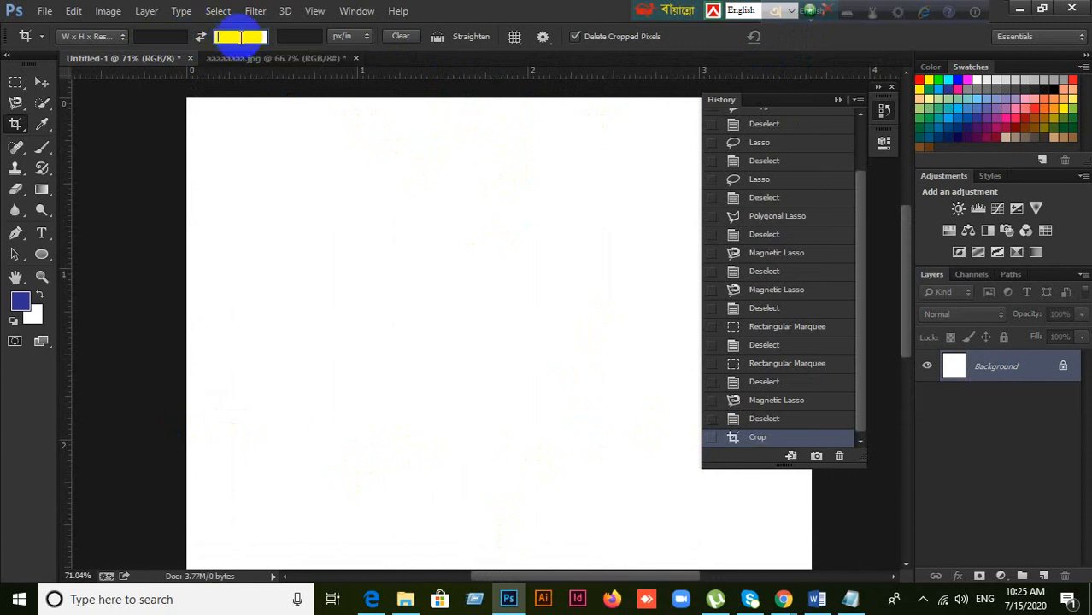
left_click(123, 38)
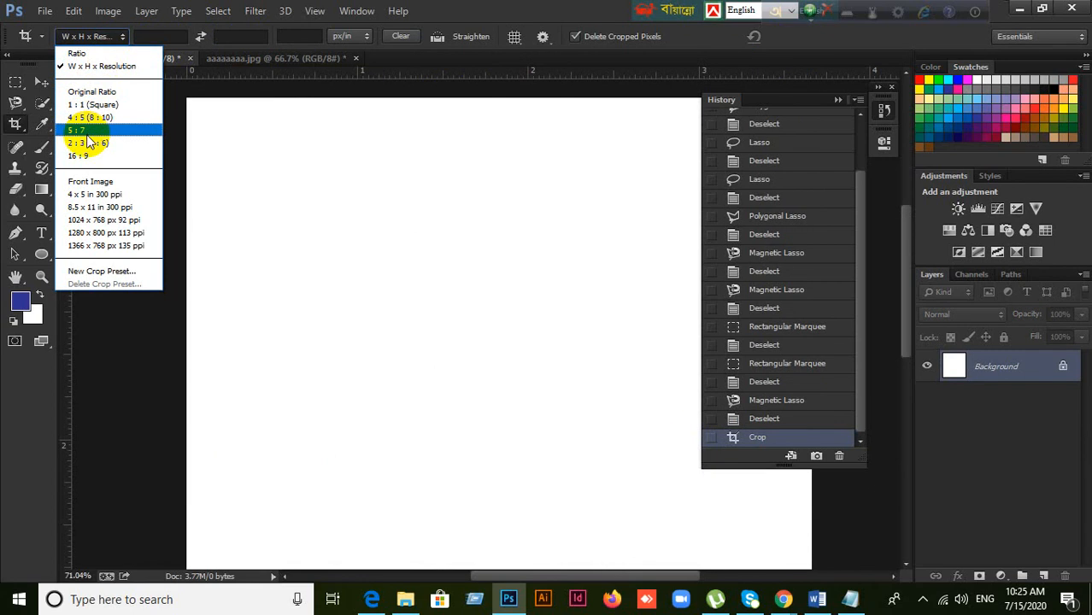
left_click(85, 130)
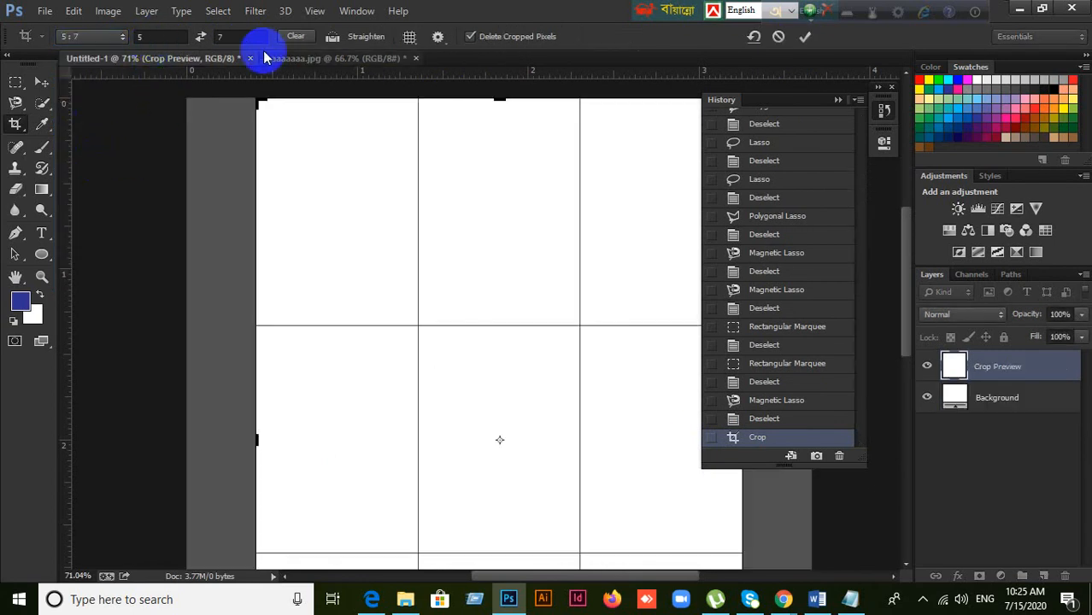
Step: Set the crop ratio to 10 by 6 and apply the crop to the canvas
left_click(159, 35)
type("10")
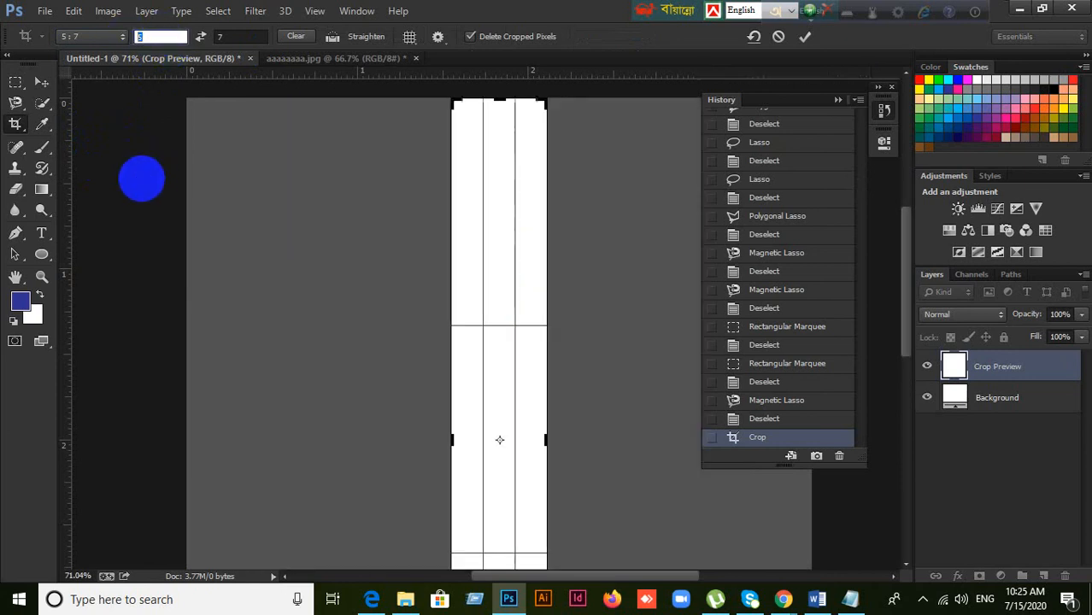
left_click(240, 37)
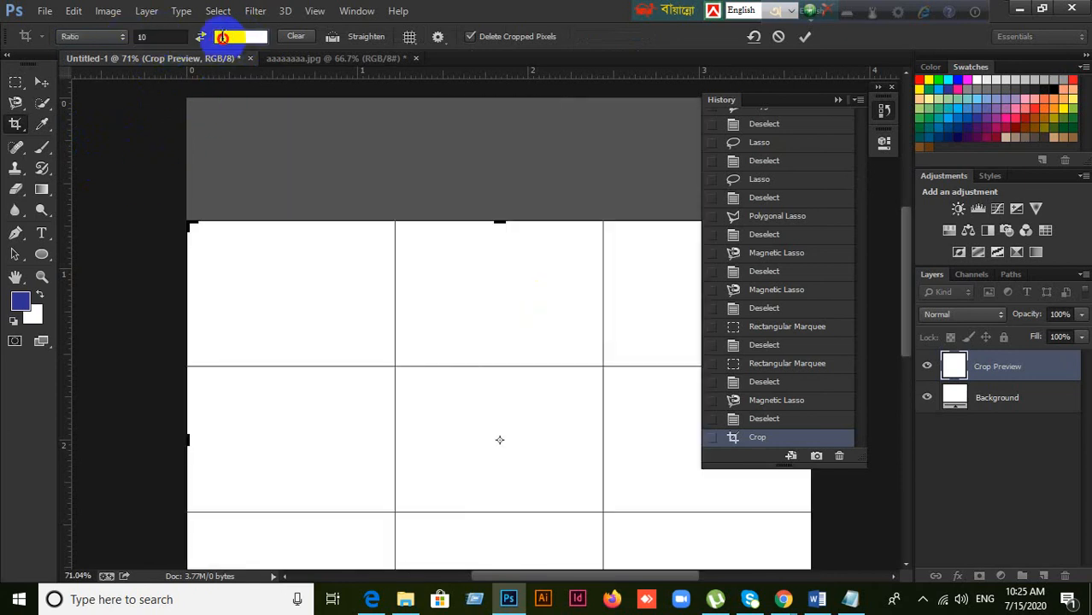
type("6")
key("Return")
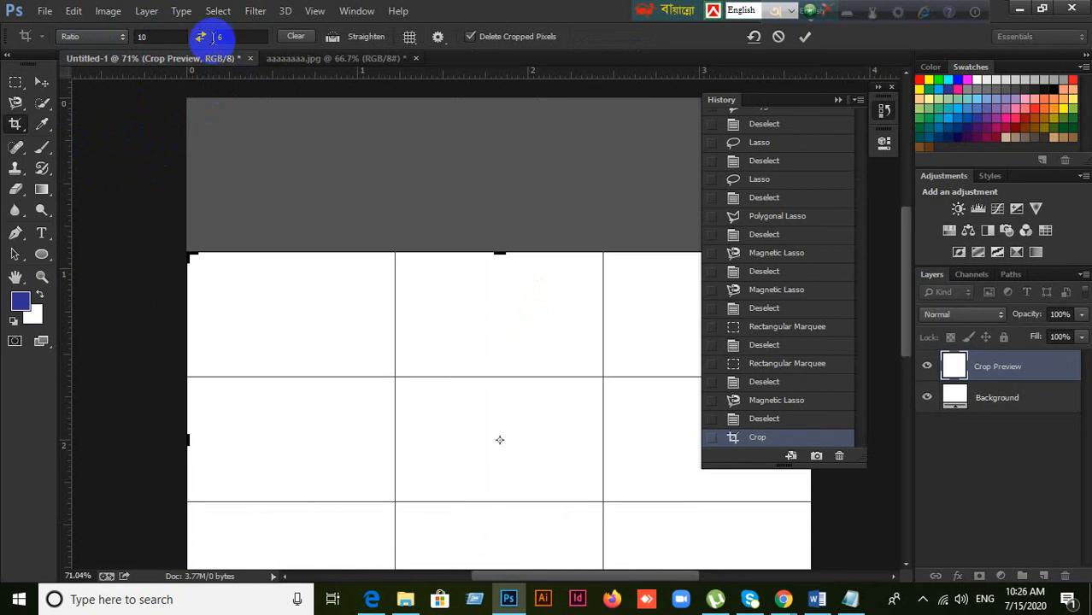
scroll(414, 342, "down", 1)
scroll(491, 123, "down", 3)
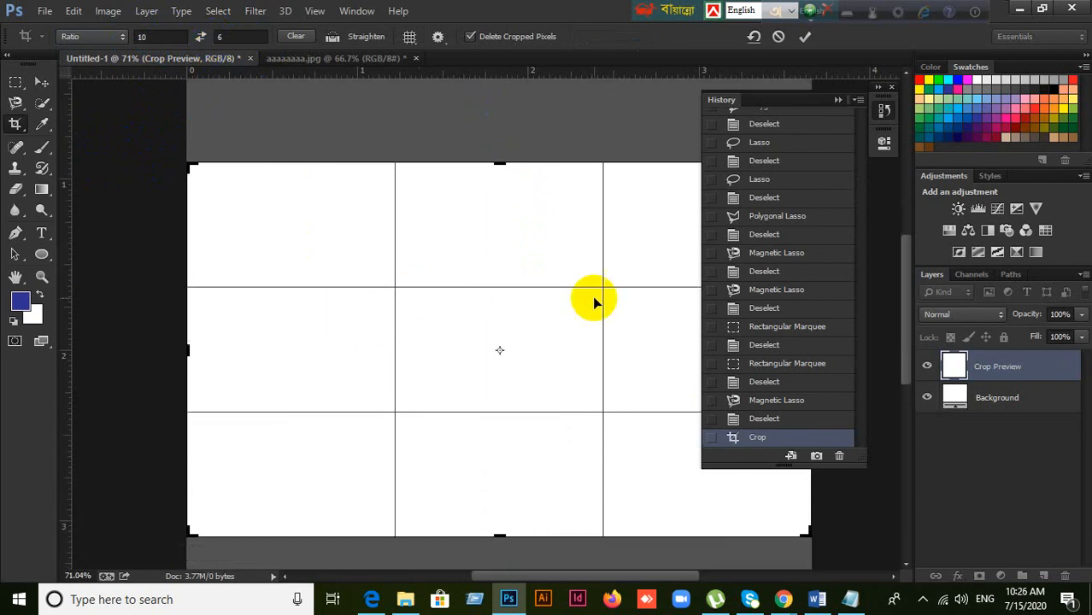
left_click(804, 37)
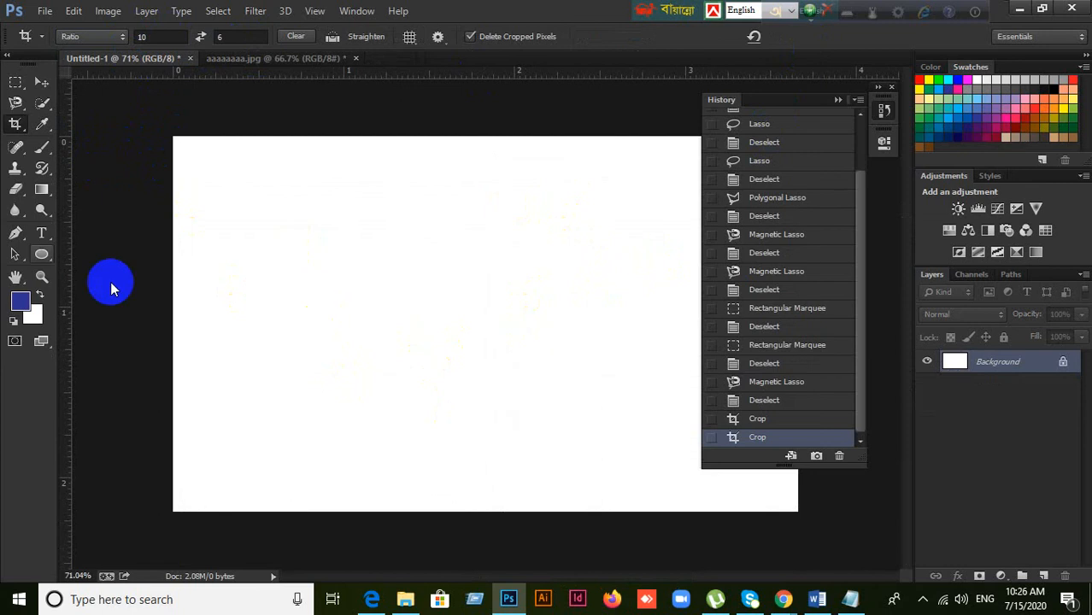
left_click(23, 131)
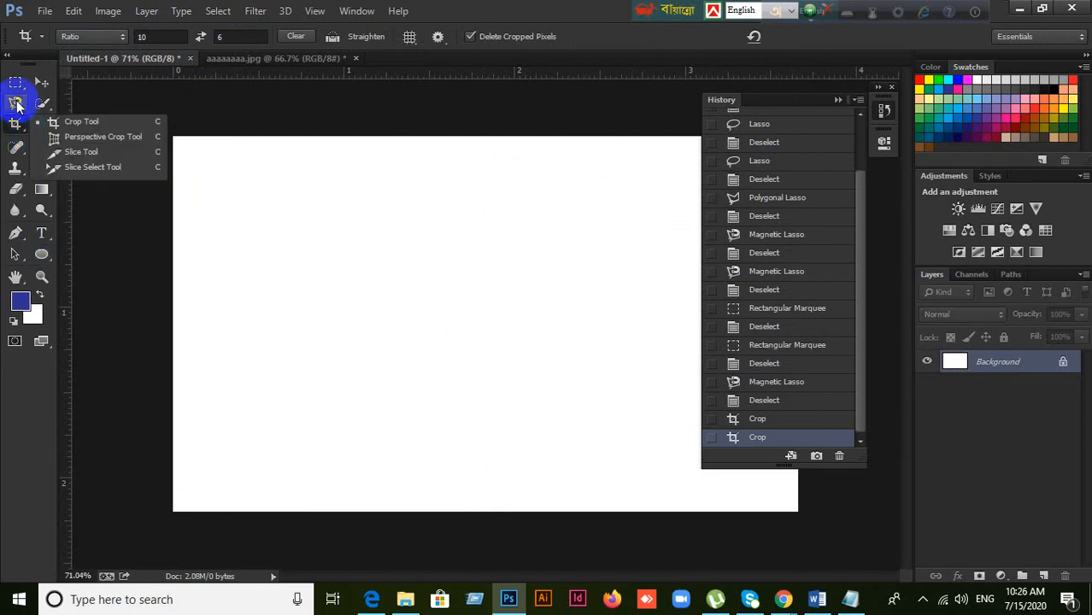
left_click(15, 102)
left_click(83, 102)
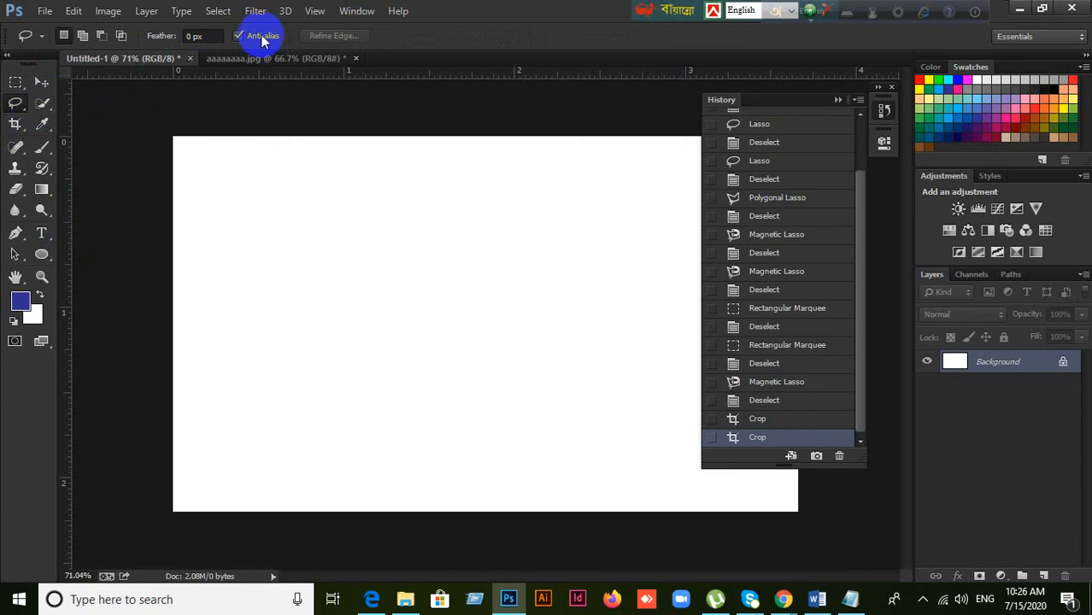
Step: Return to the Crop tool and choose the 4 x 5 in 300 ppi crop preset
left_click(19, 128)
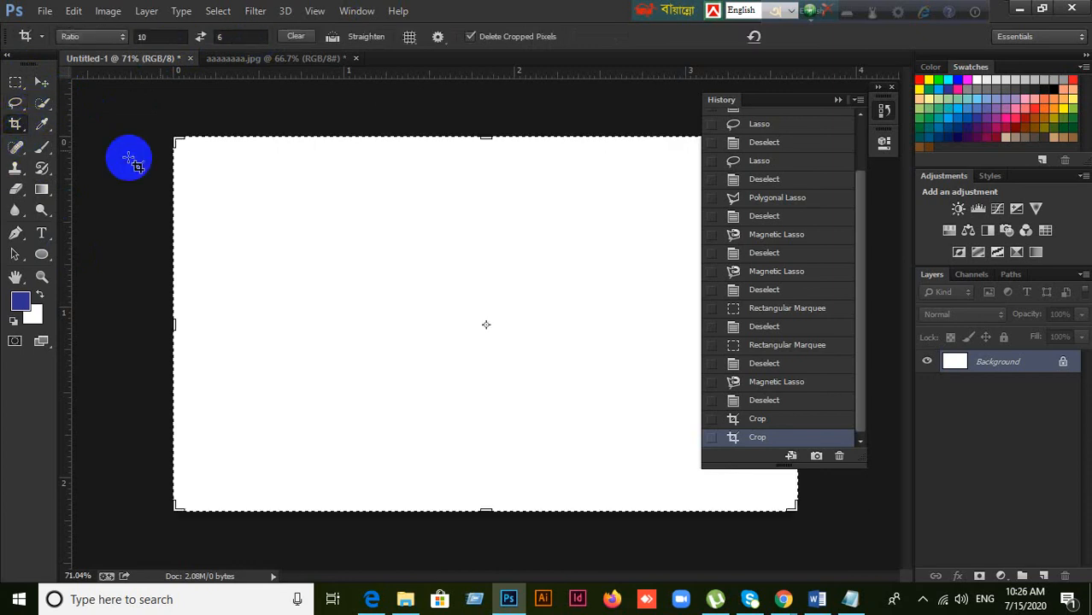
left_click(123, 38)
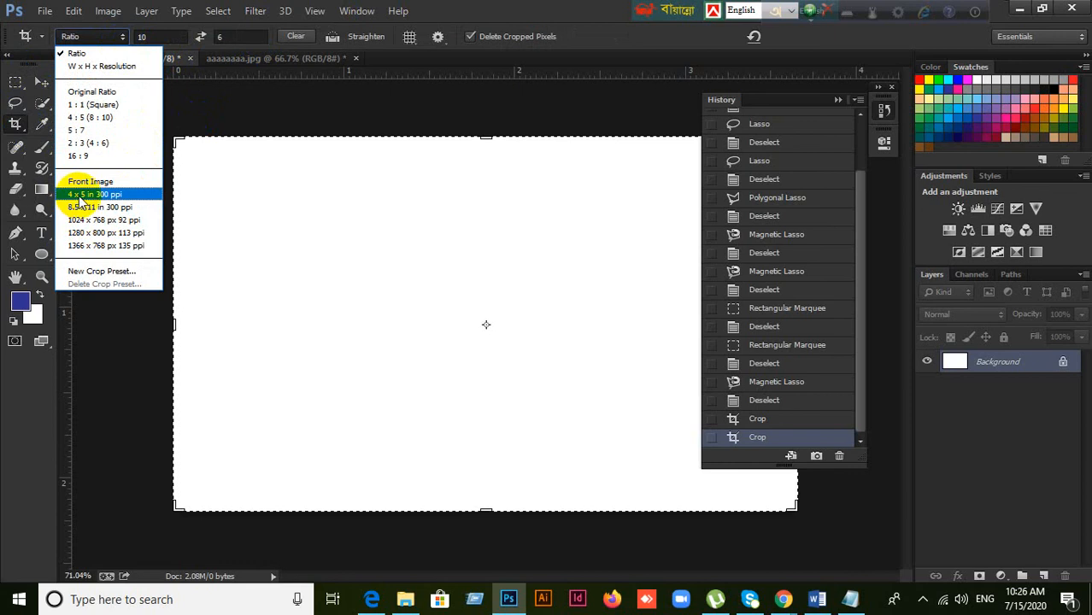
left_click(79, 196)
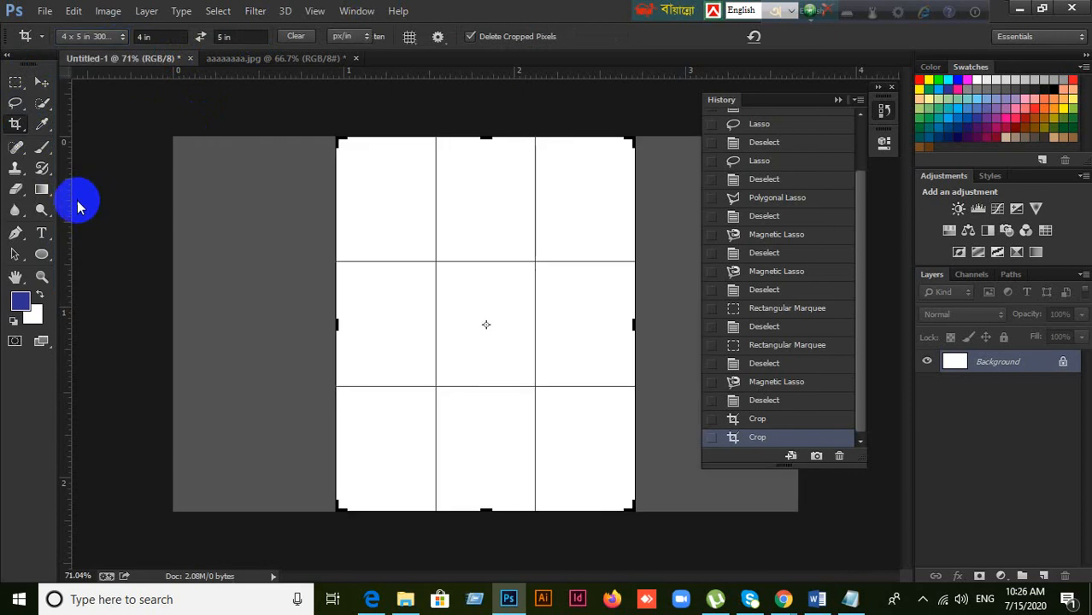
Step: Set both the crop width and height to 2 in and apply the crop
left_click(146, 37)
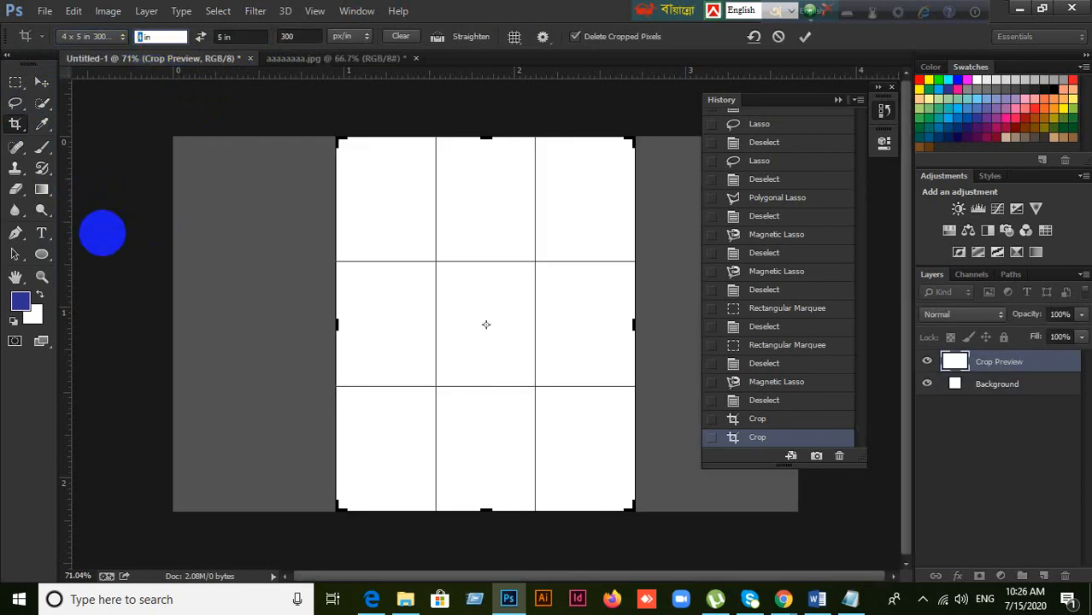
type("2")
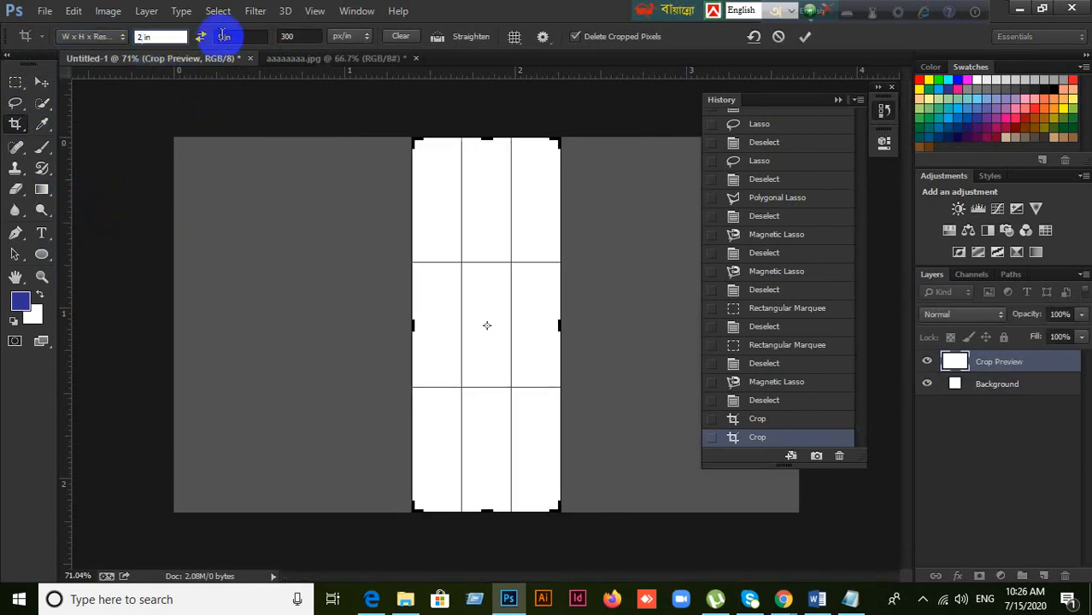
left_click_drag(222, 36, 151, 62)
type("2")
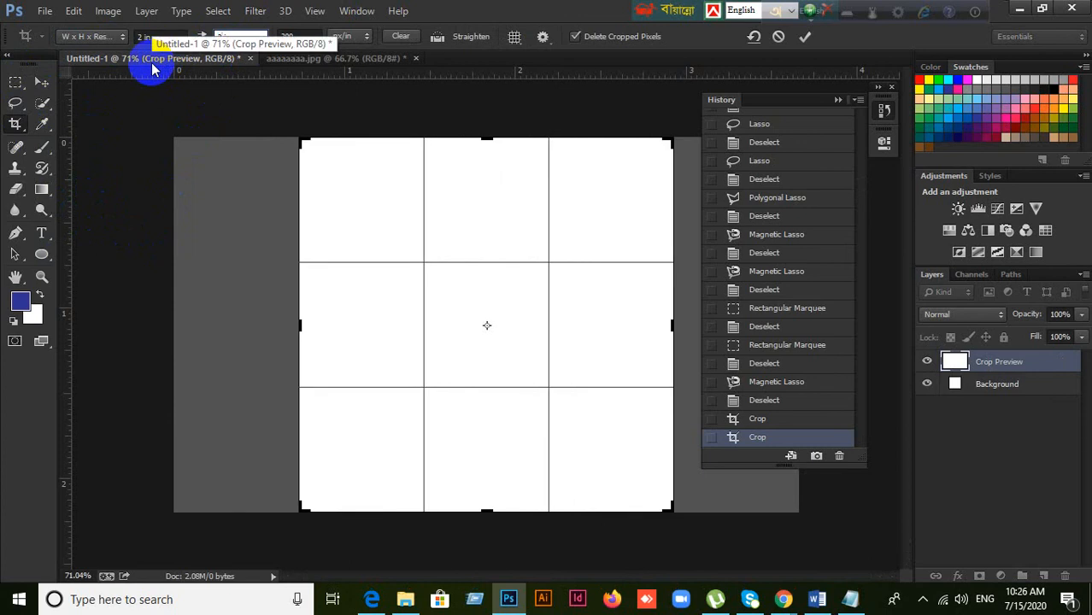
left_click(801, 37)
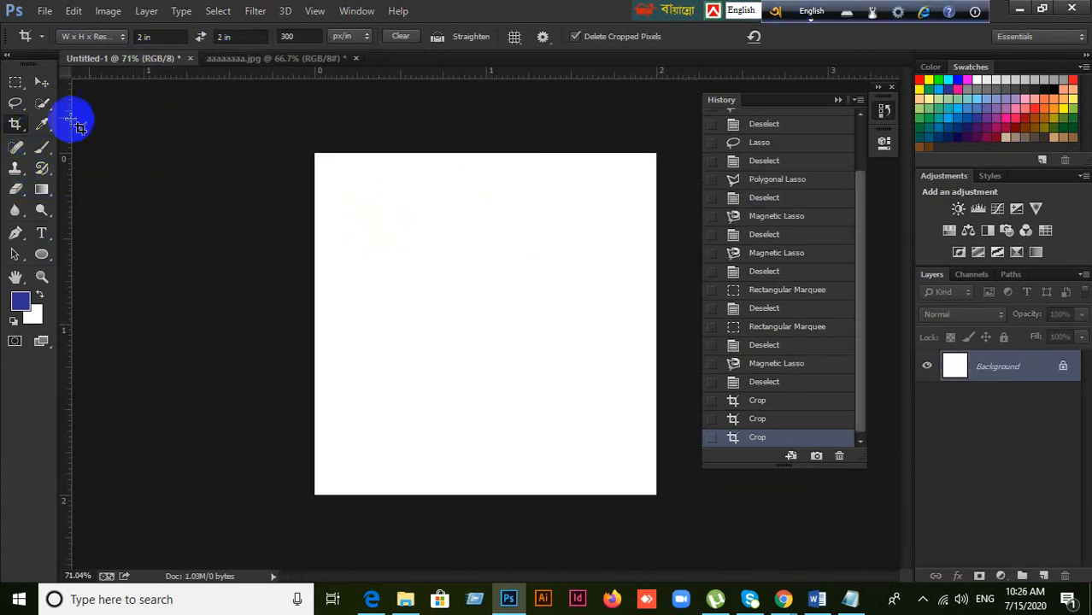
Step: Return to the Crop tool and clear its fixed width, height and resolution values
left_click(15, 126)
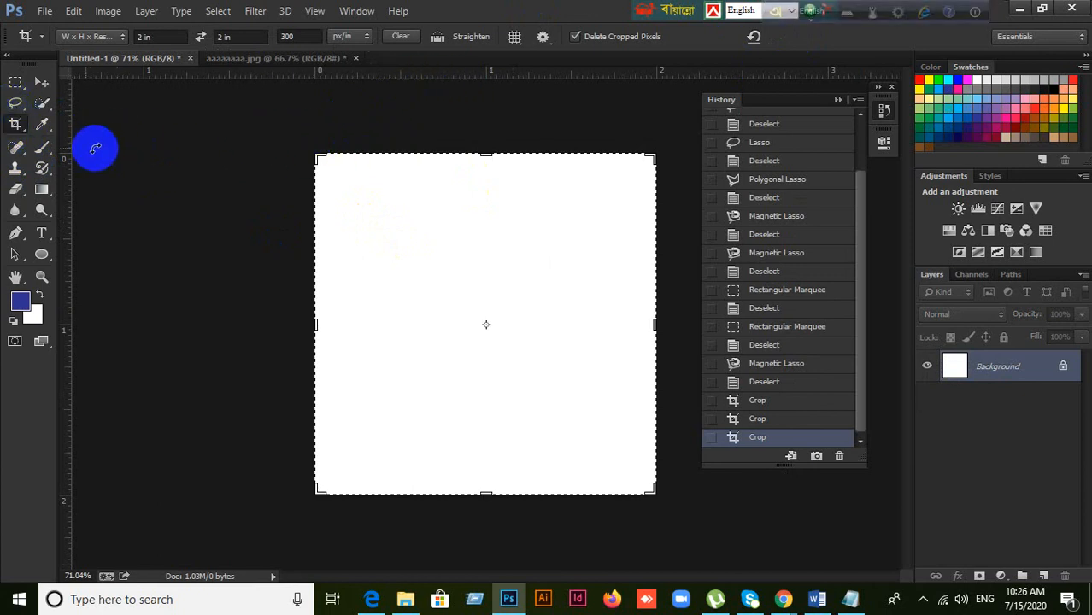
right_click(16, 125)
left_click(60, 115)
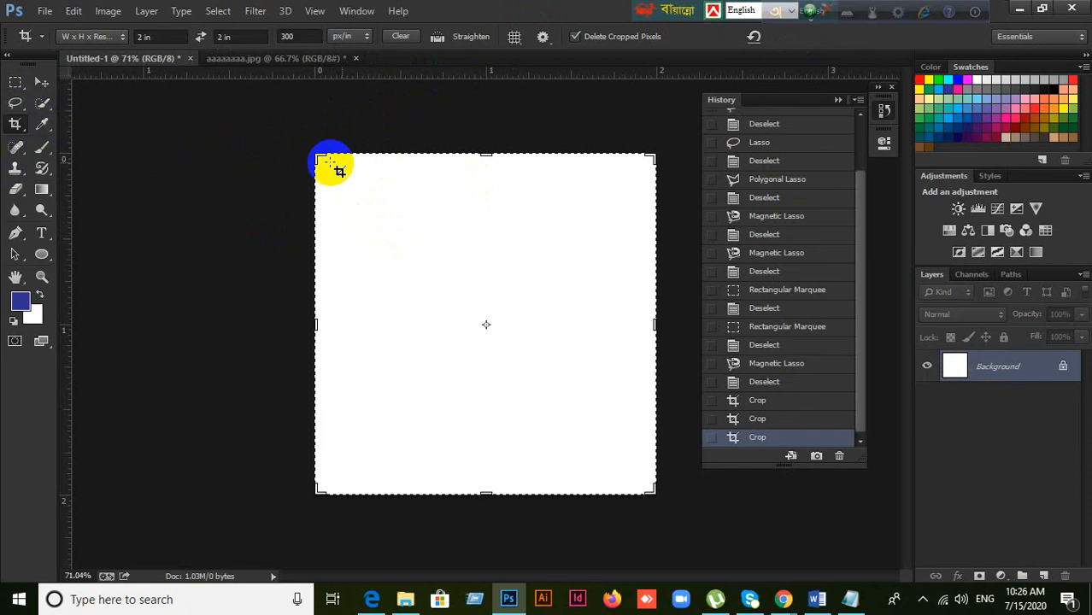
left_click(398, 38)
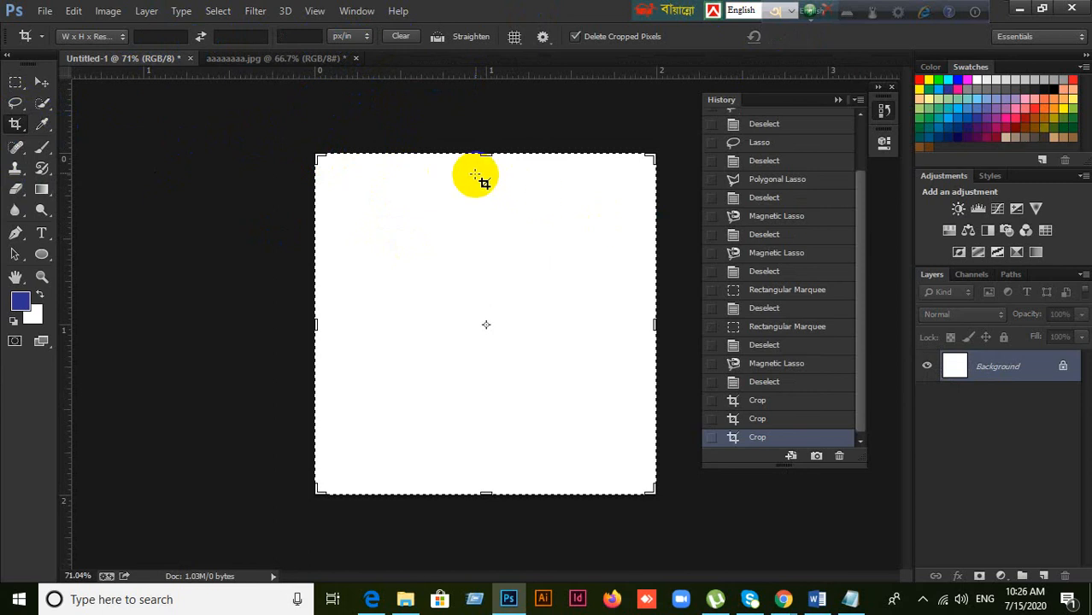
Step: Try an unconstrained crop by adjusting the frame's edges, discard it, and switch to the Move tool
left_click_drag(484, 154, 496, 181)
left_click_drag(319, 322, 408, 303)
mouse_move(590, 322)
left_mouse_down()
mouse_move(571, 325)
mouse_move(608, 332)
left_mouse_up()
left_click_drag(480, 464, 487, 439)
left_click_drag(378, 324, 331, 325)
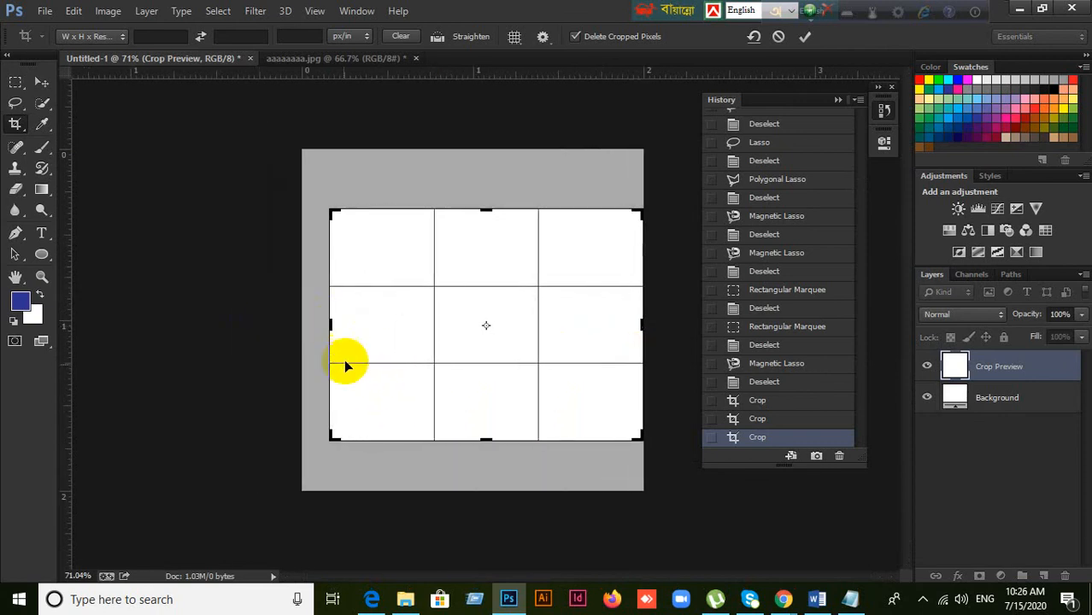
left_click(778, 36)
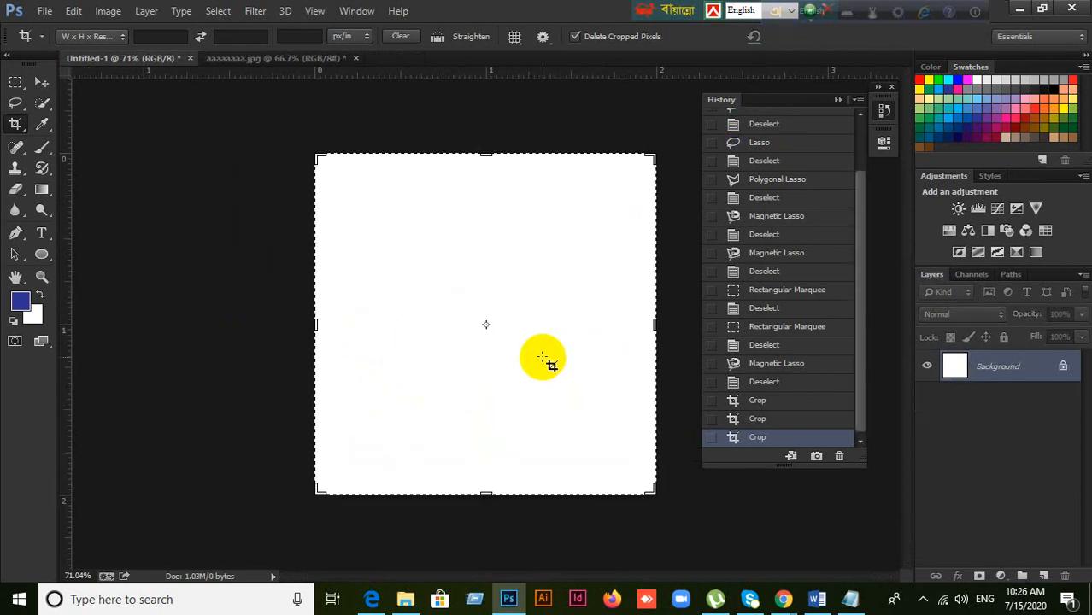
left_click(41, 82)
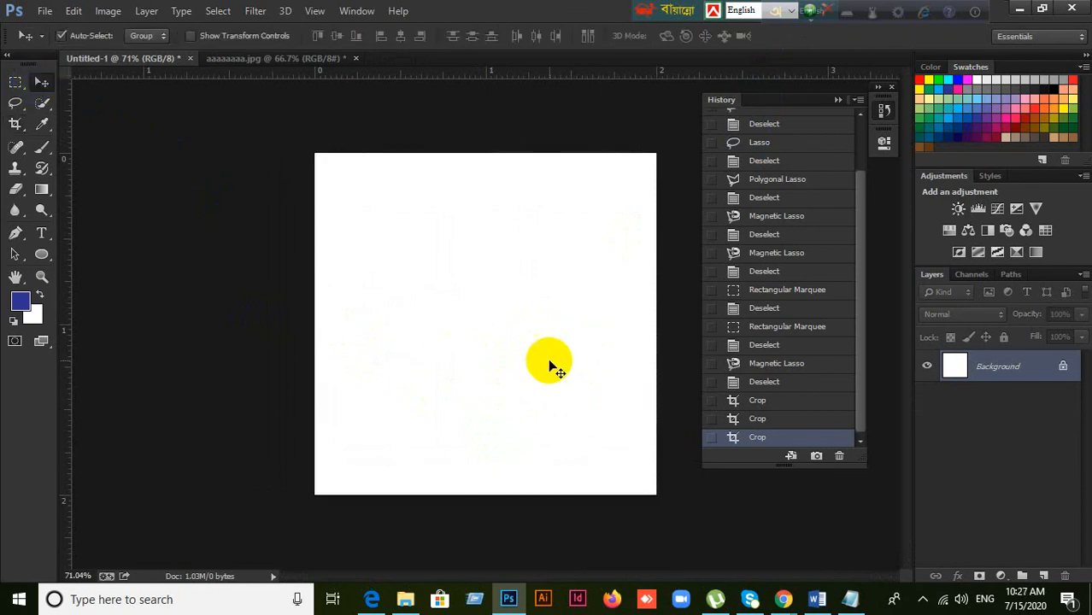
Step: Check the participants in the Google Meet window and return to Photoshop
mouse_move(792, 598)
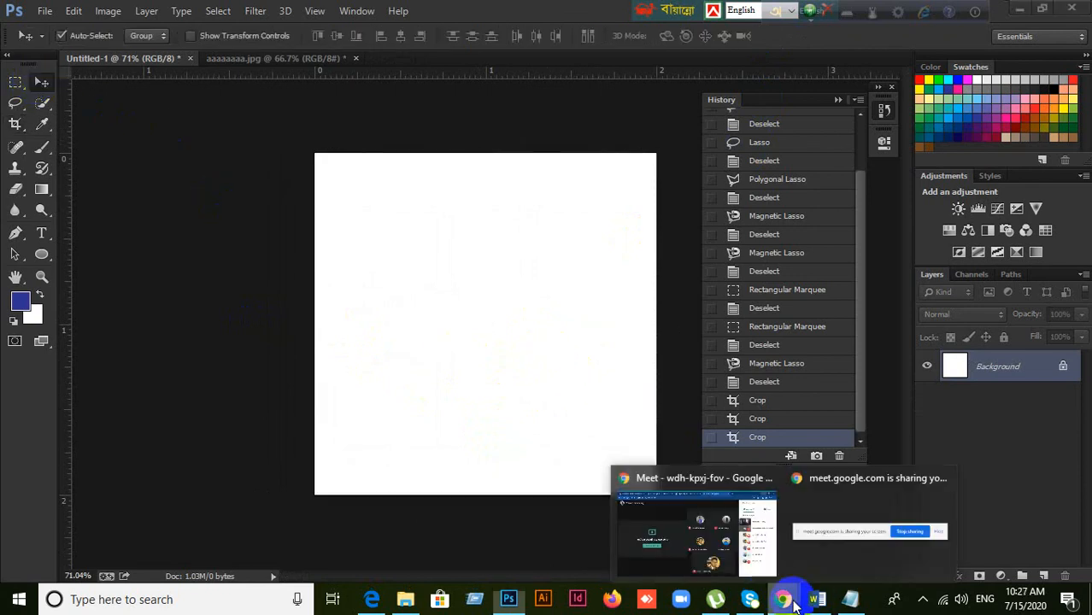
left_click(741, 555)
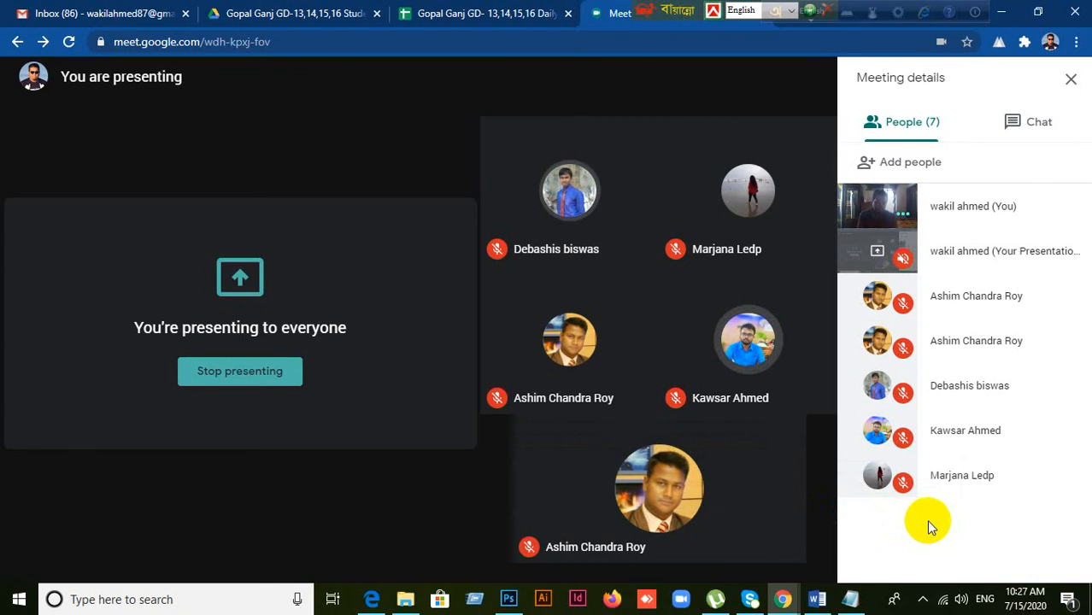
left_click(1001, 11)
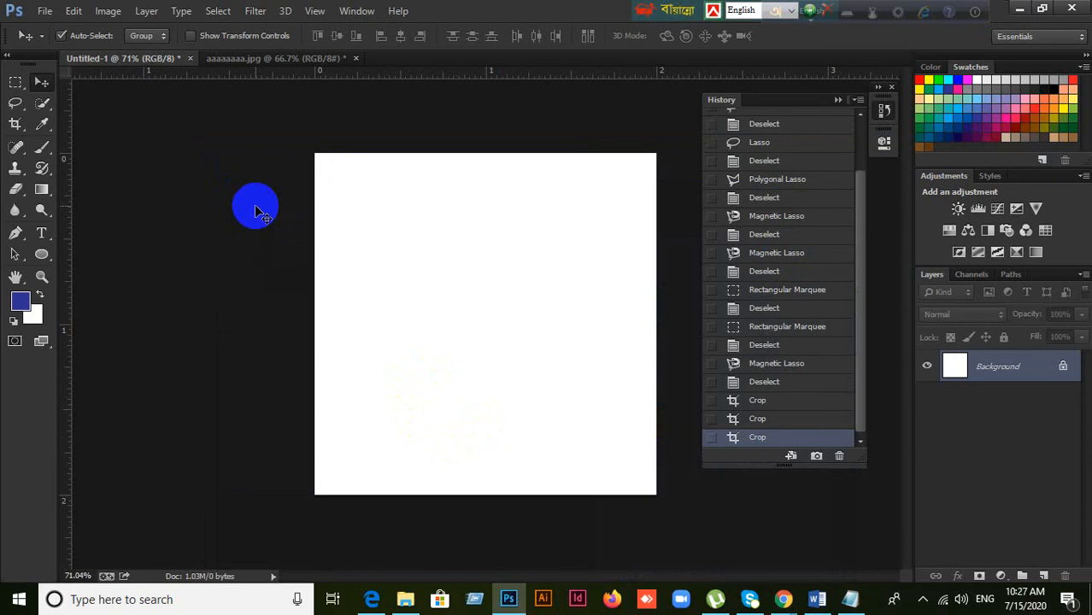
Step: Pick the Spot Healing Brush tool briefly and go back to the Move tool
left_click(15, 147)
left_click(52, 146)
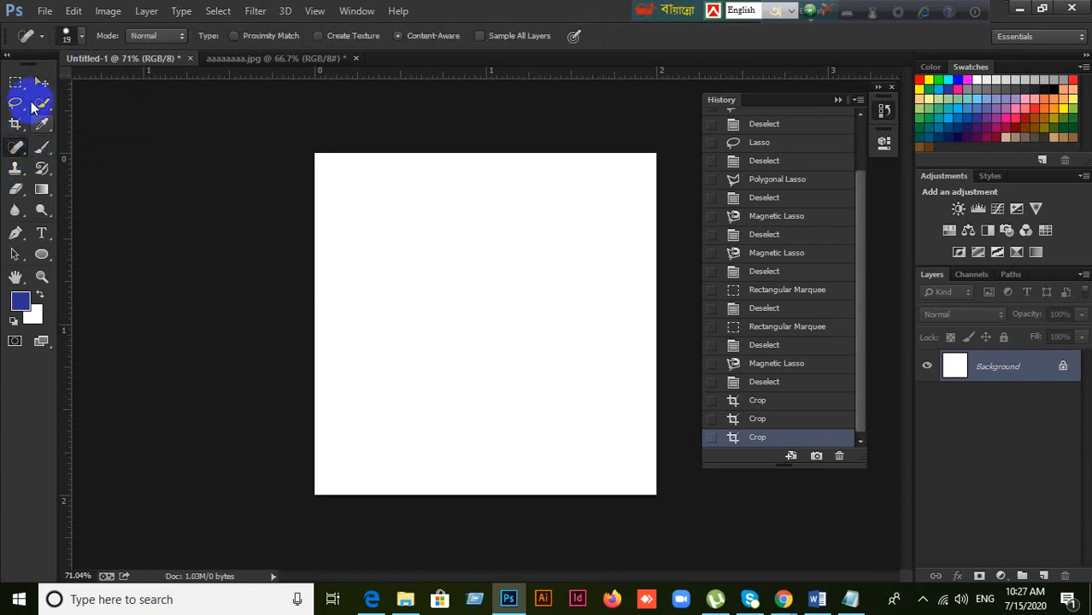
left_click(41, 83)
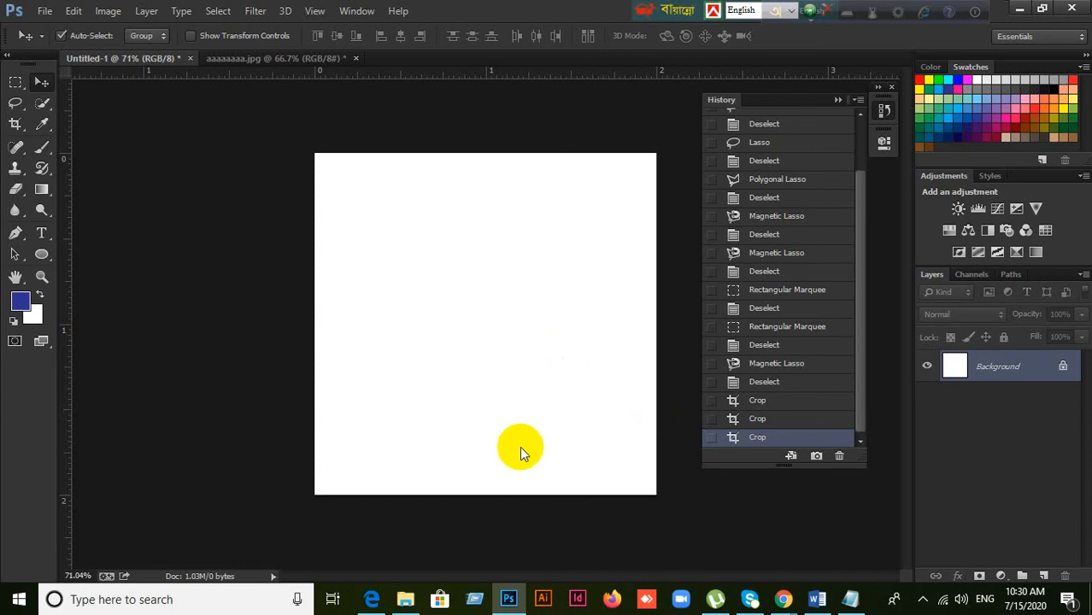
Step: View the Graphic Design course module PDF in Microsoft Edge, check the Google Meet call, and return to Photoshop
left_click(371, 599)
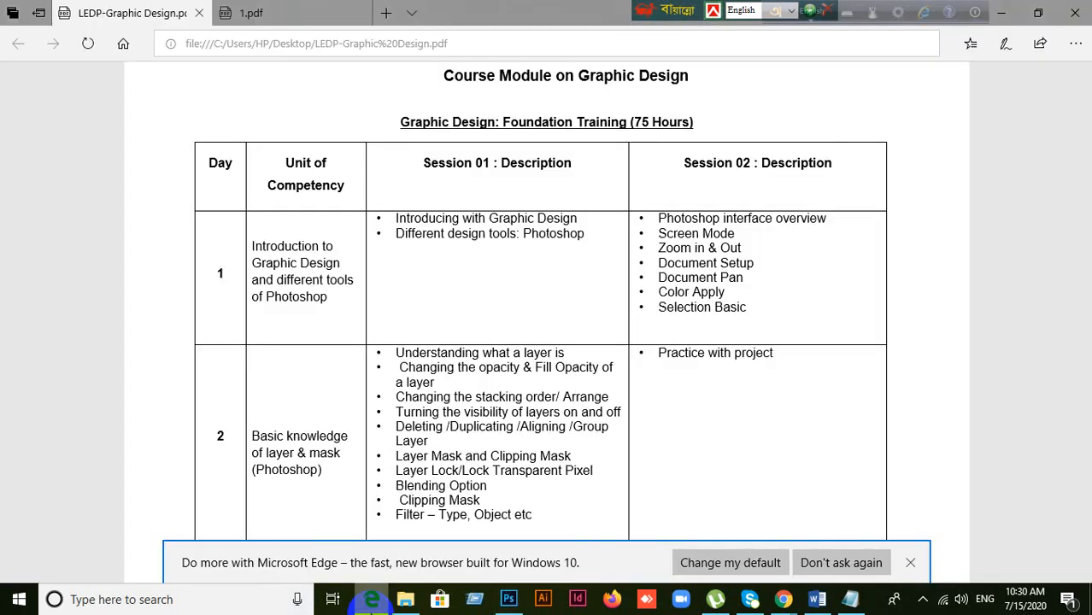
left_click(372, 599)
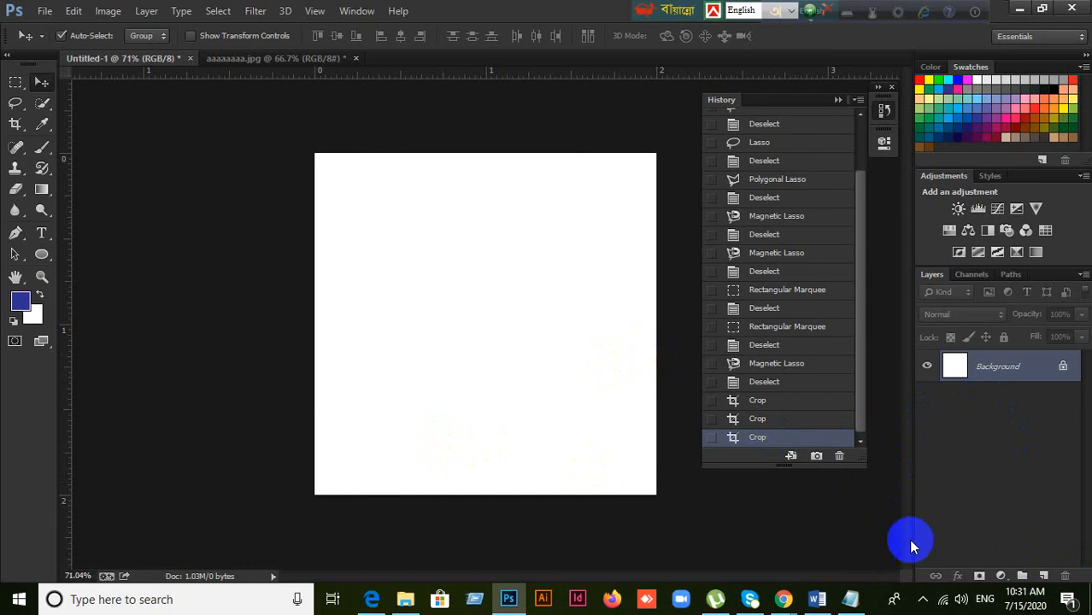
left_click(783, 601)
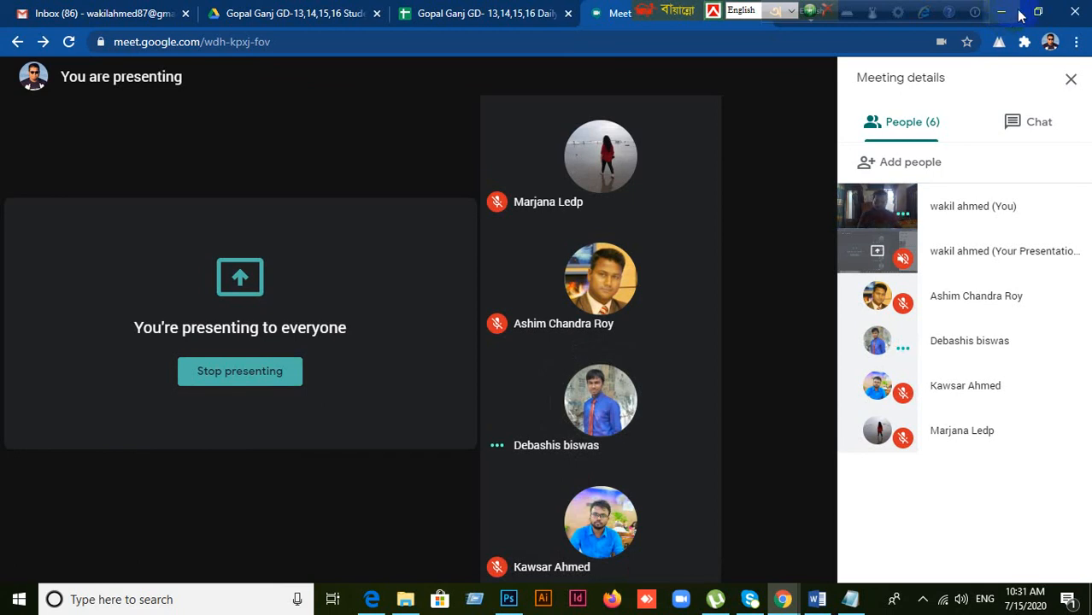
left_click(515, 607)
left_click(515, 607)
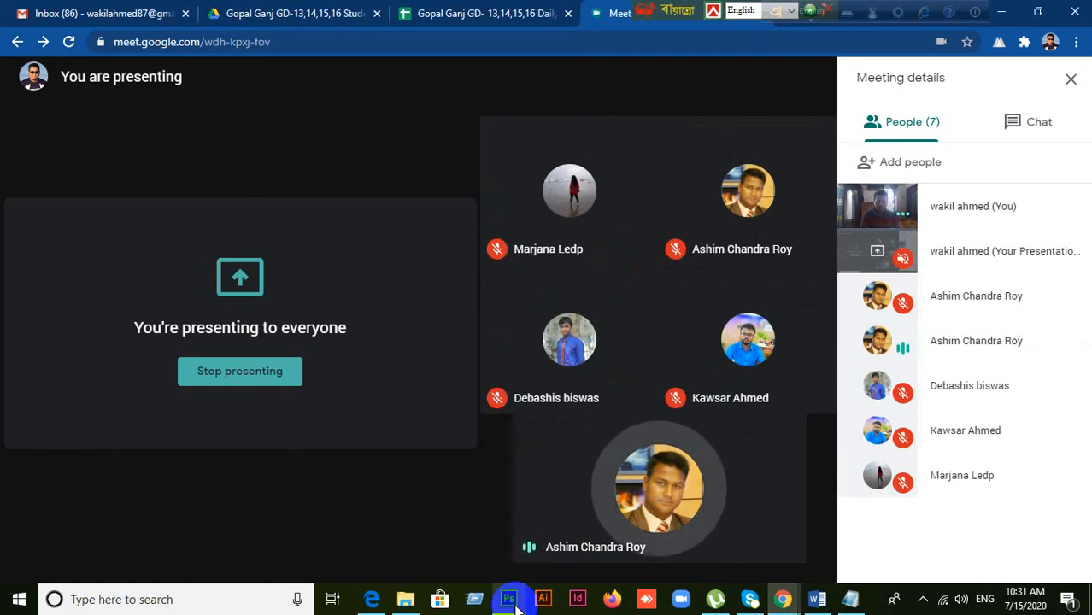
left_click(509, 599)
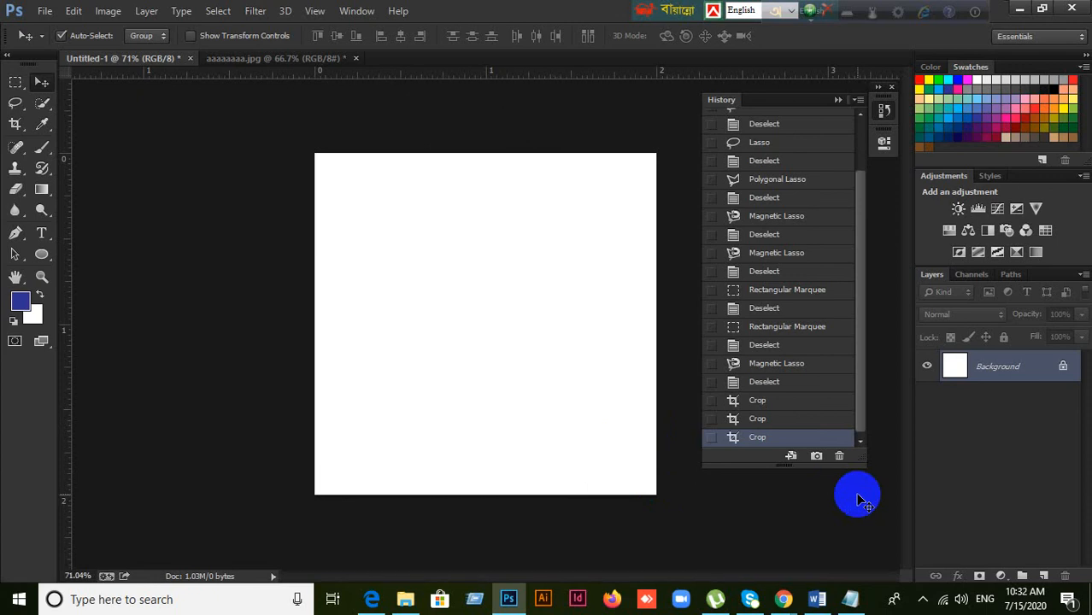
Step: Fill a rectangular selection of about 0.6 by 0.7 in with the blue foreground color on the Background layer and deselect it
left_click(16, 83)
left_click(51, 83)
left_click_drag(399, 212, 496, 329)
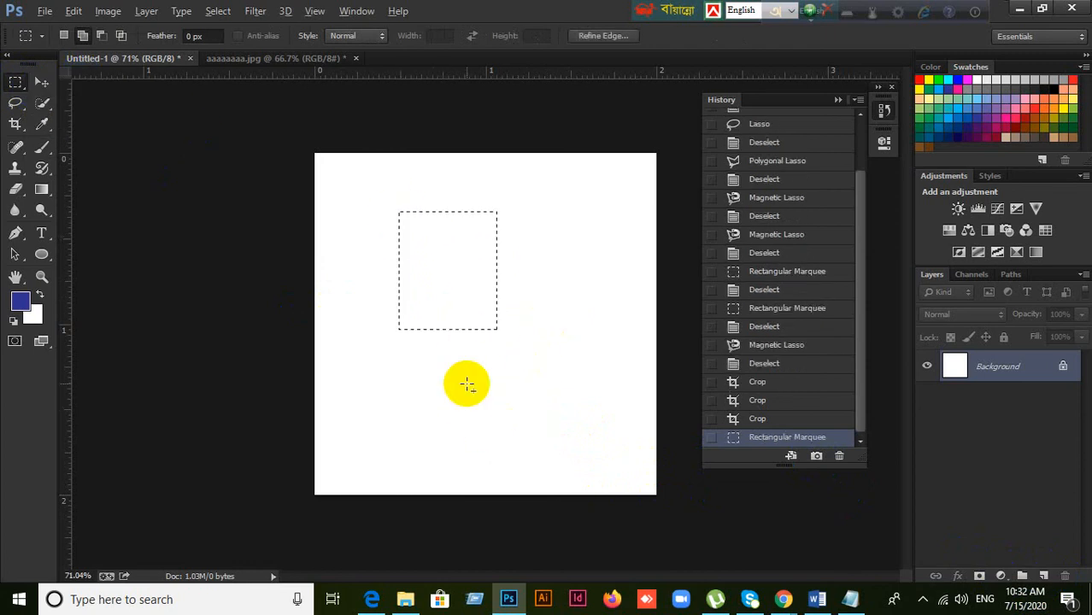
key("alt+BackSpace")
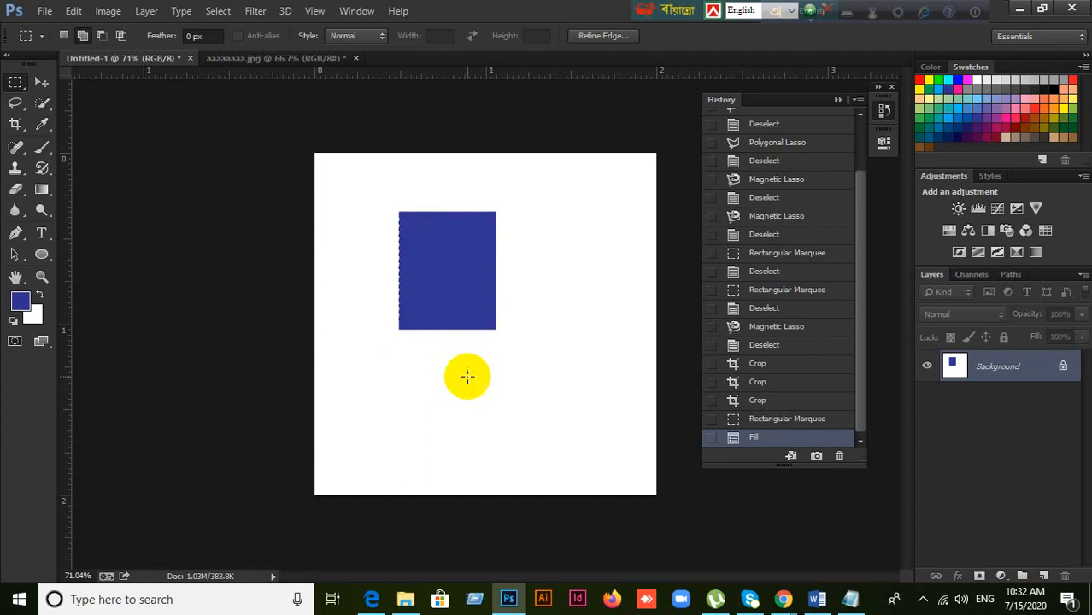
key("ctrl+d")
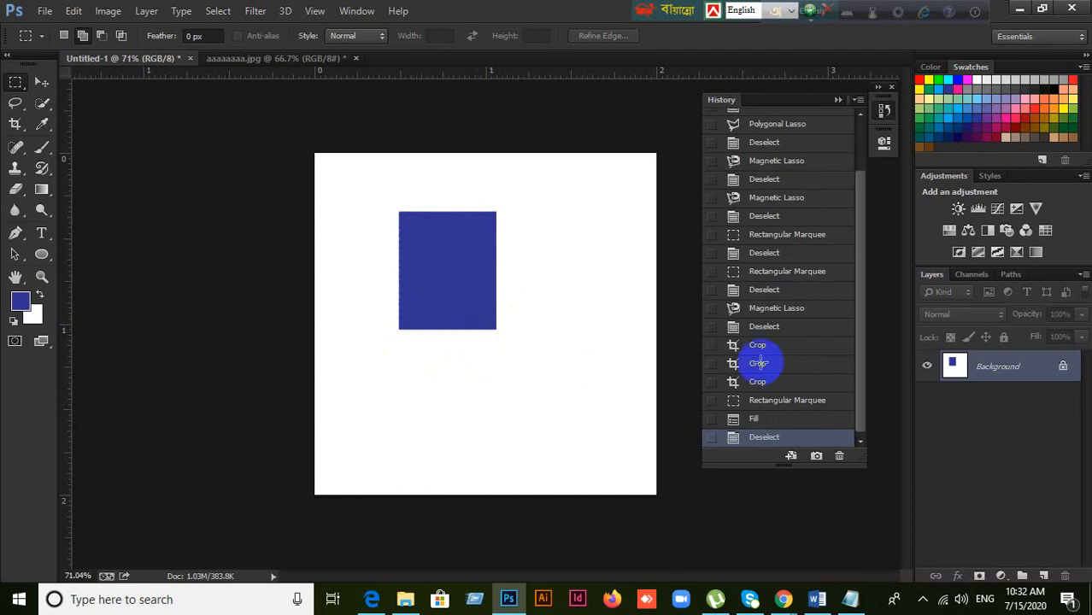
left_click(39, 81)
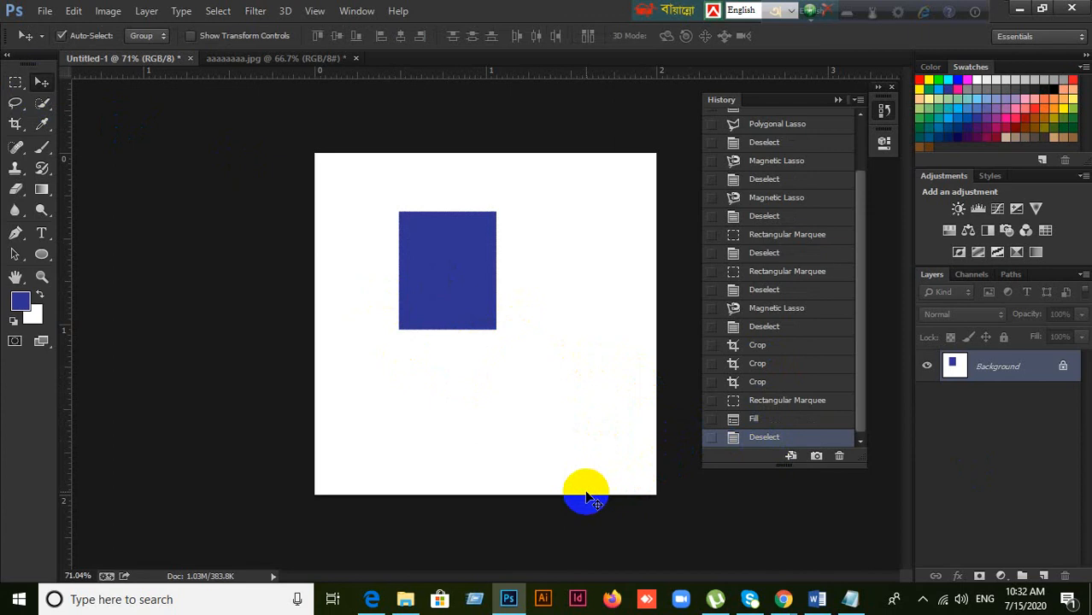
Step: Undo the deselection, the blue fill and the rectangular selection on the Background layer
key("ctrl+alt+z")
key("ctrl+alt+z")
key("ctrl+alt+z")
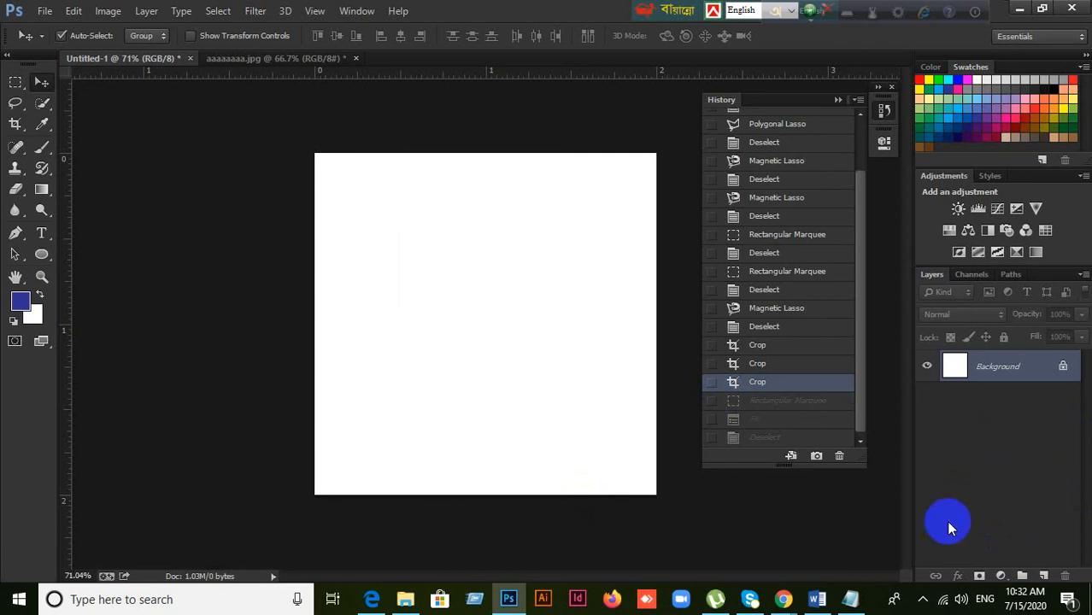
Step: Create a new layer and fill a rectangular selection of about 0.65 by 0.55 in with blue in its upper left area, leaving nothing selected
left_click_drag(1054, 574, 1044, 577)
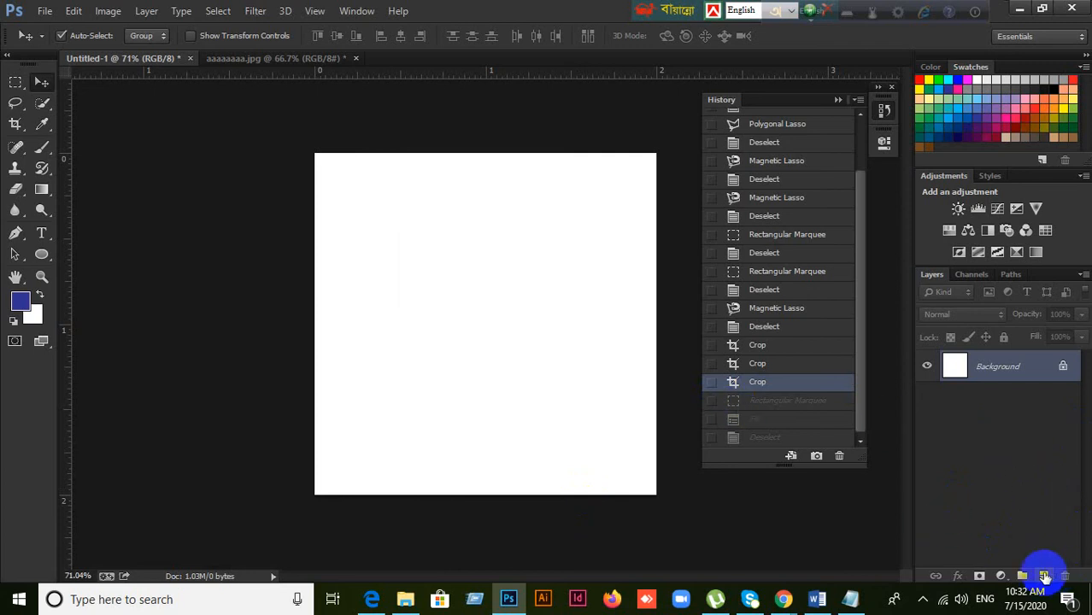
left_click(1044, 576)
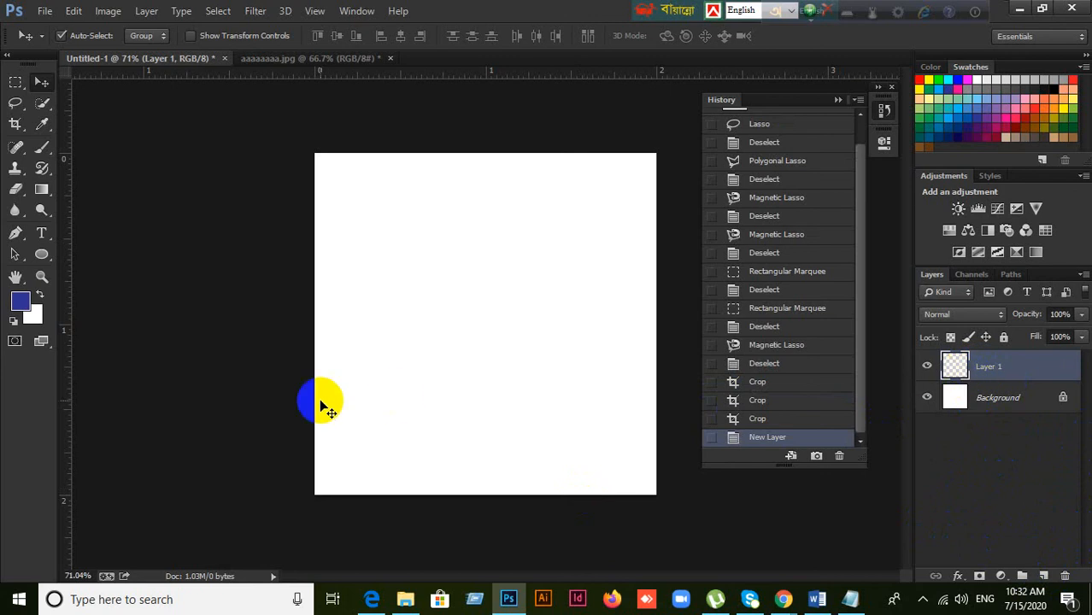
left_click(15, 82)
left_click_drag(349, 208, 461, 302)
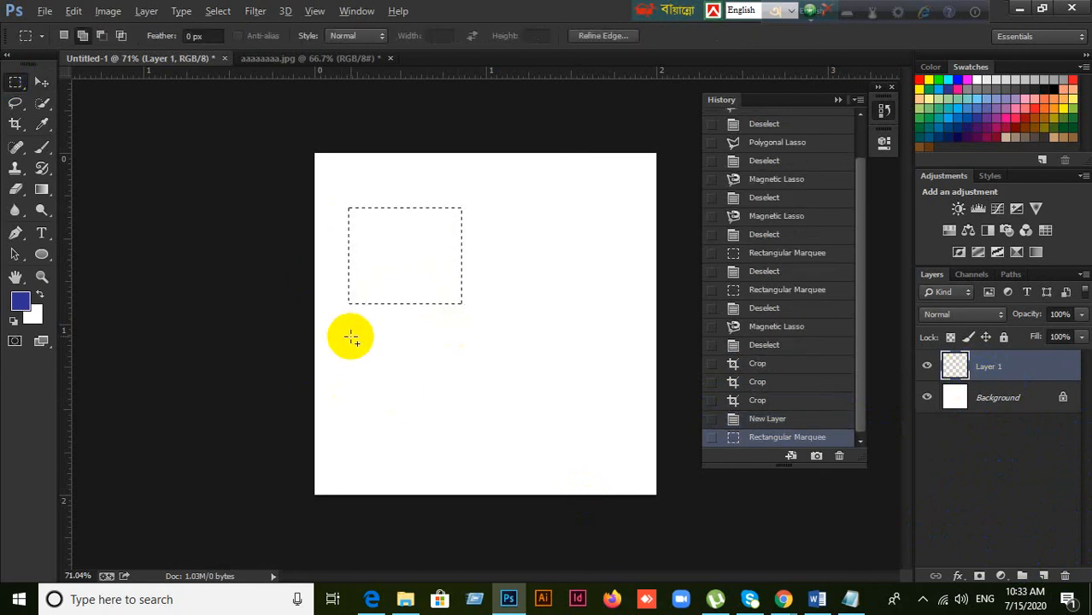
key("alt+BackSpace")
key("ctrl+d")
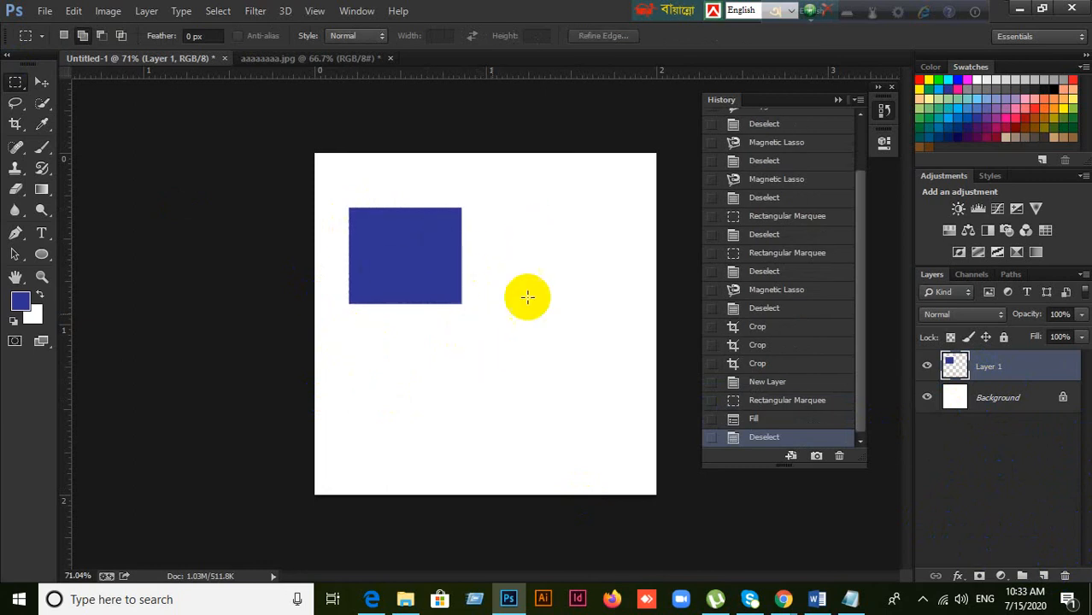
Step: Add a blue-filled ellipse about 0.55 by 0.5 in to the right of the rectangle on the same layer, and deselect it
left_click_drag(17, 82, 83, 104)
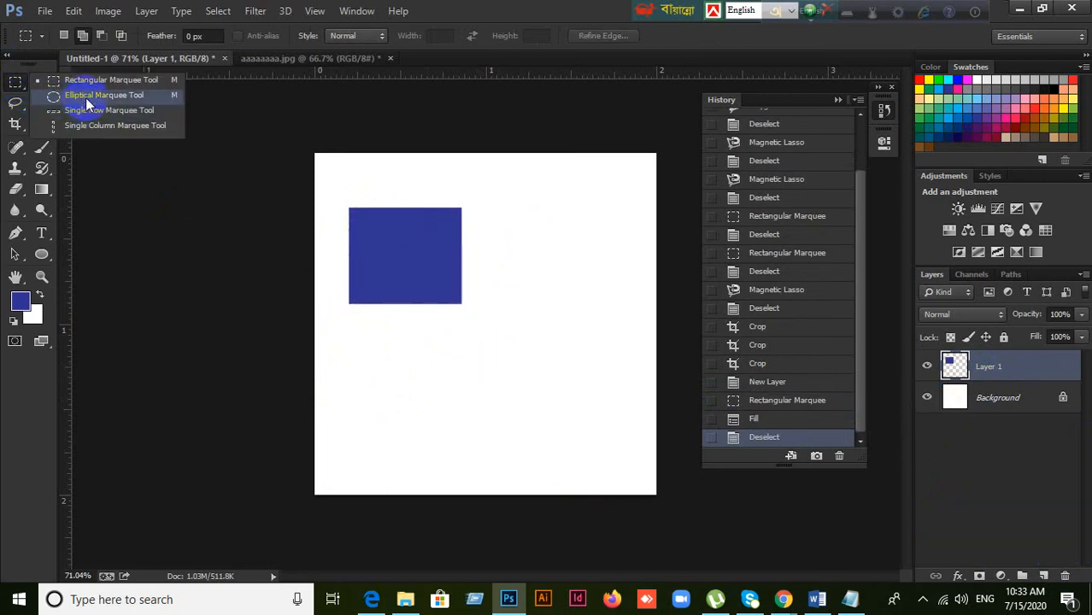
left_click(85, 97)
left_click_drag(531, 254, 625, 336)
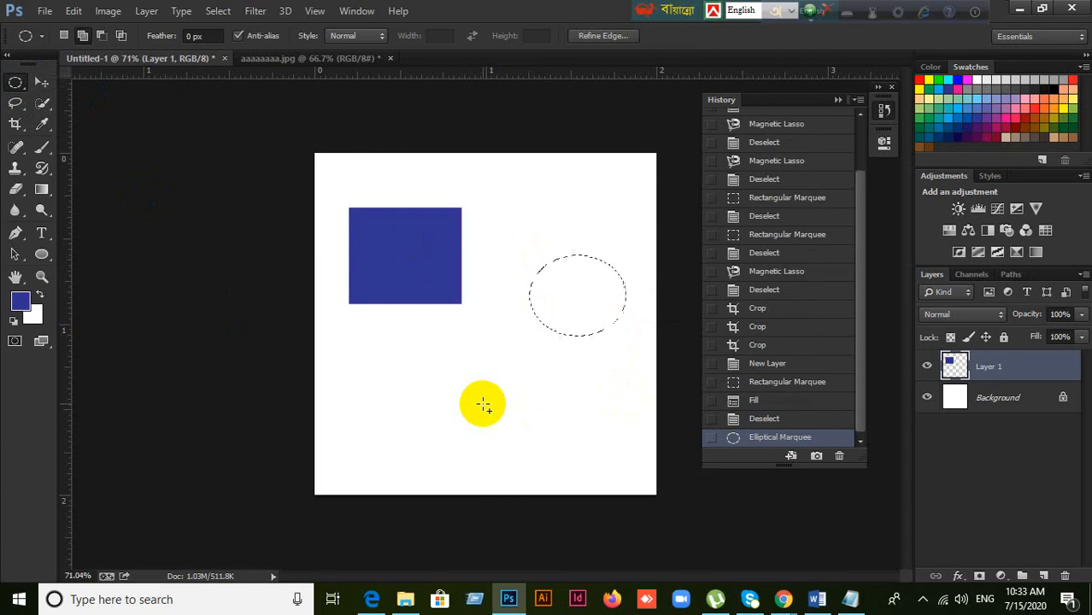
key("alt+BackSpace")
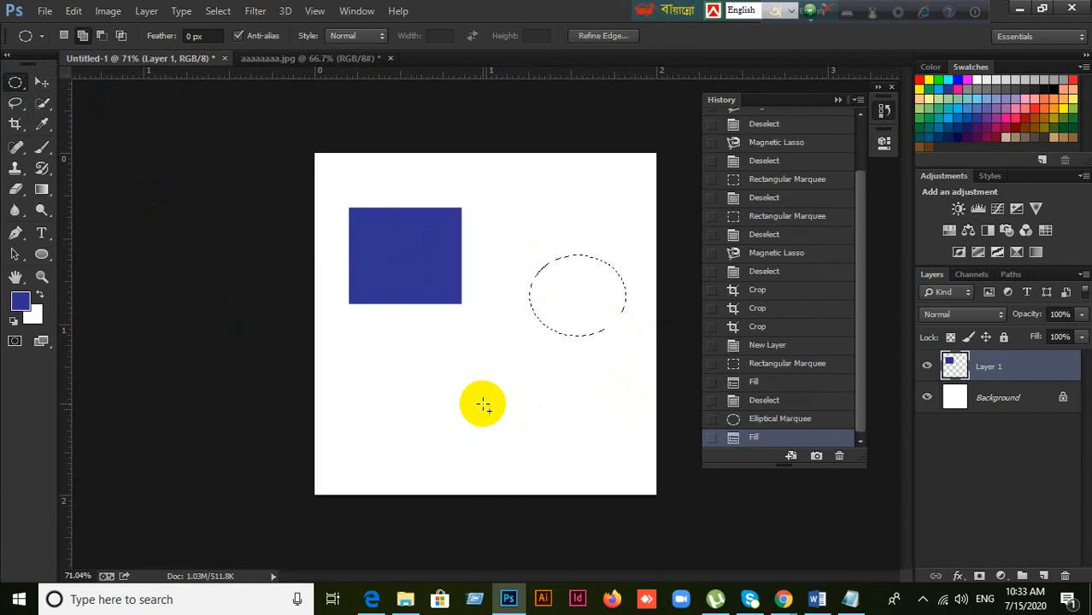
key("ctrl+d")
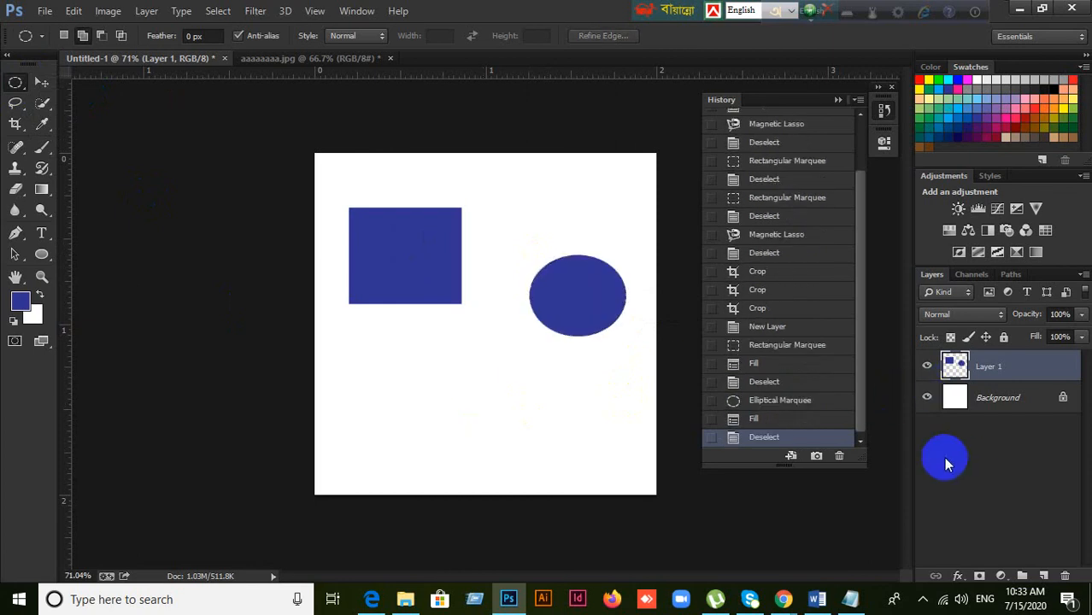
Step: Create another new layer and make a circular selection about 0.45 in across below the blue rectangle
left_click(1043, 576)
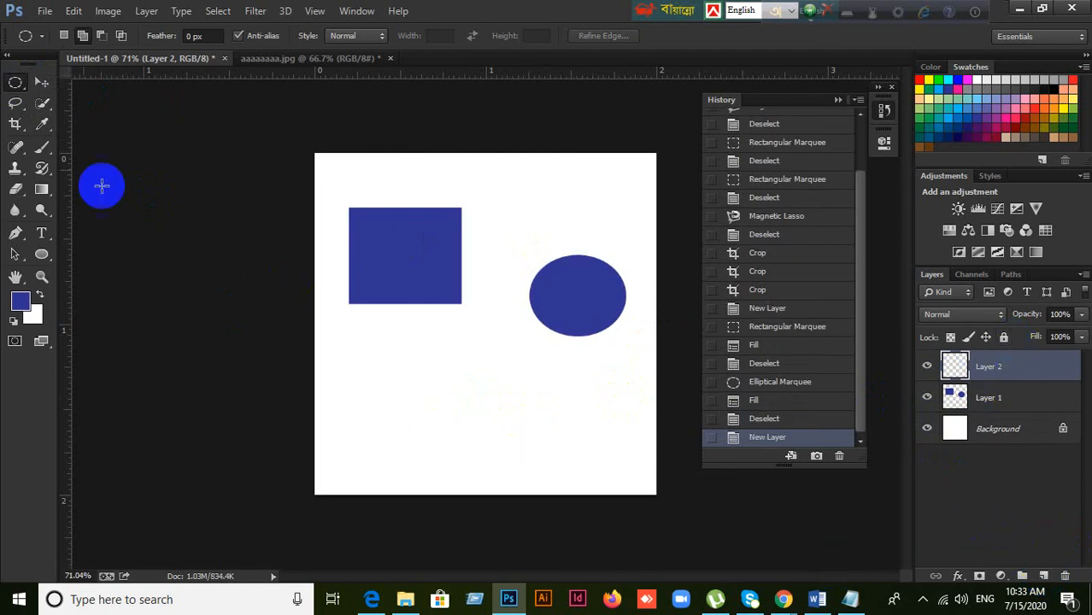
right_click(18, 85)
left_click(84, 104)
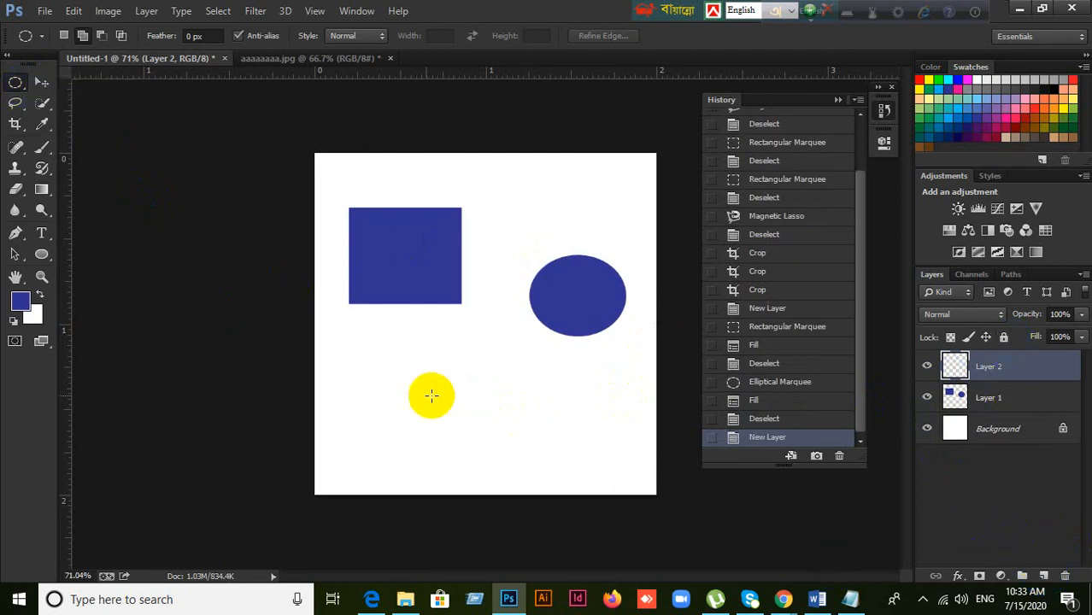
left_click_drag(378, 371, 486, 449)
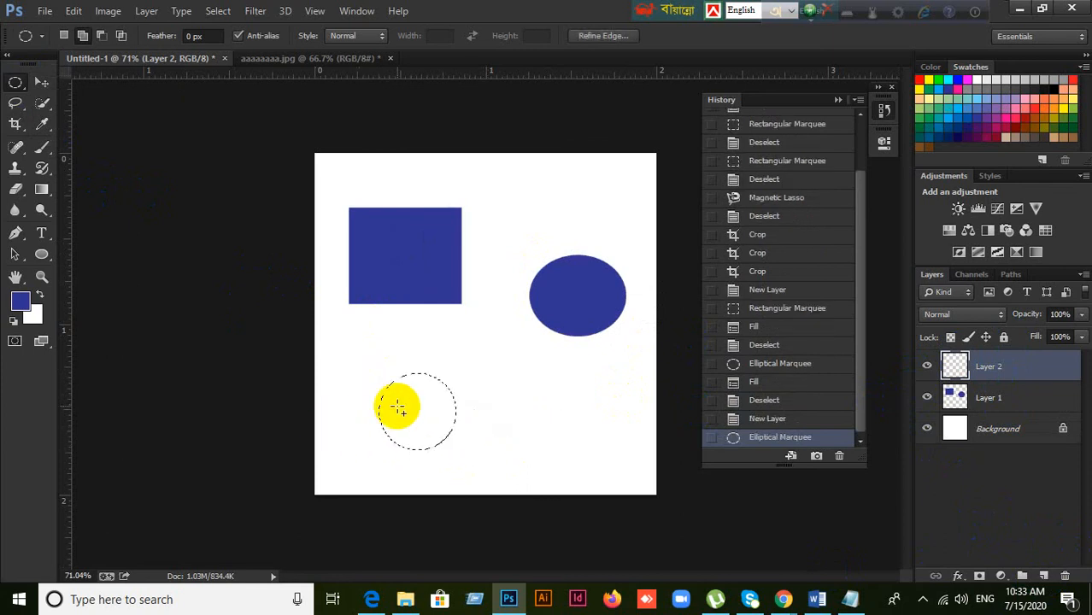
Step: Choose a purple swatch as foreground color, fill the circular selection with it and deselect
left_click(995, 125)
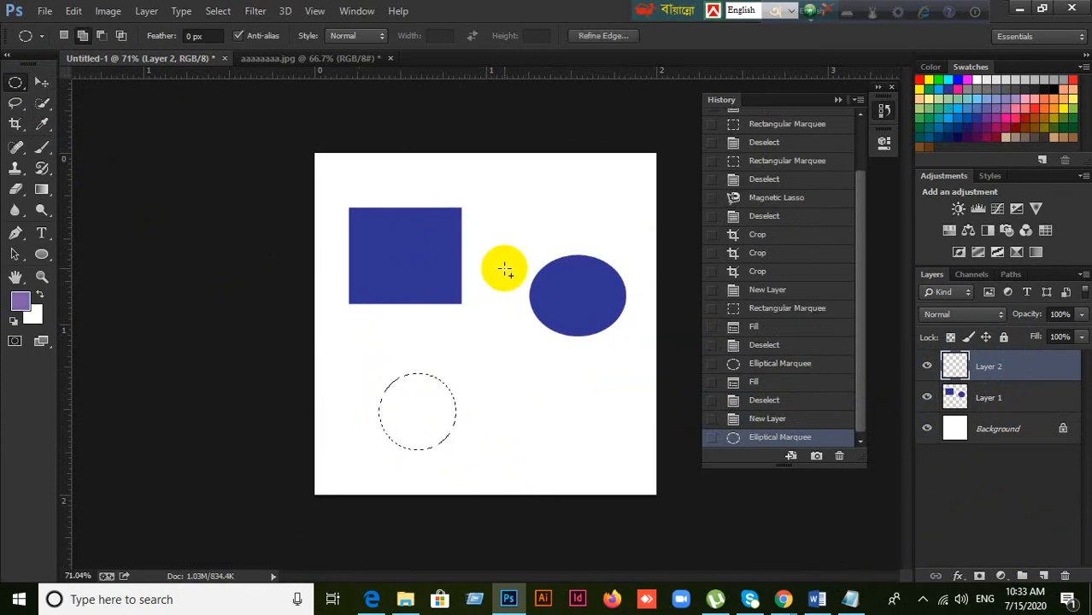
key("alt+BackSpace")
key("alt+BackSpace")
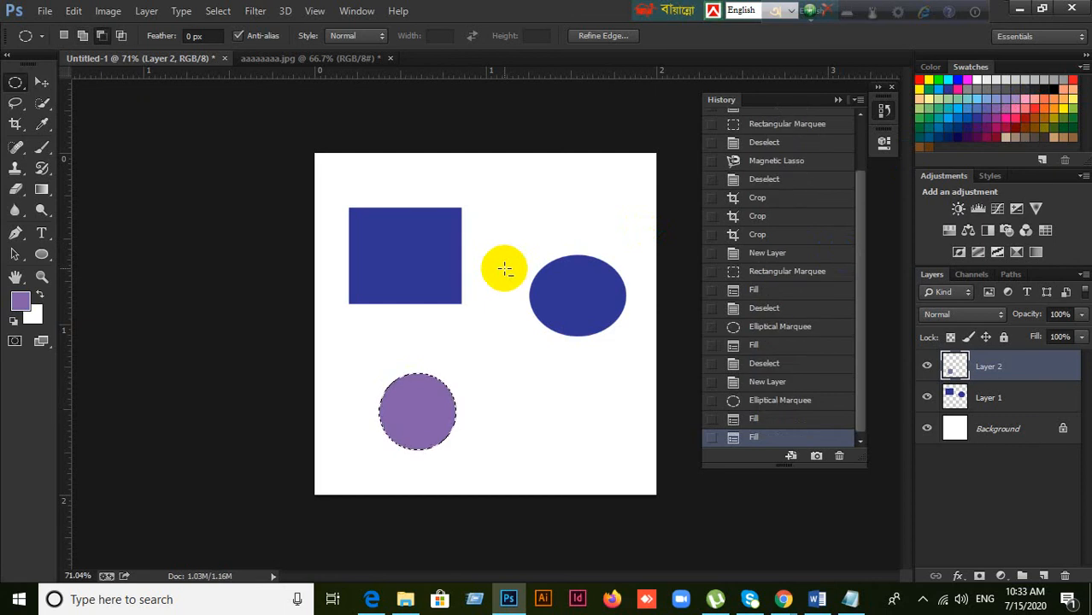
key("ctrl+d")
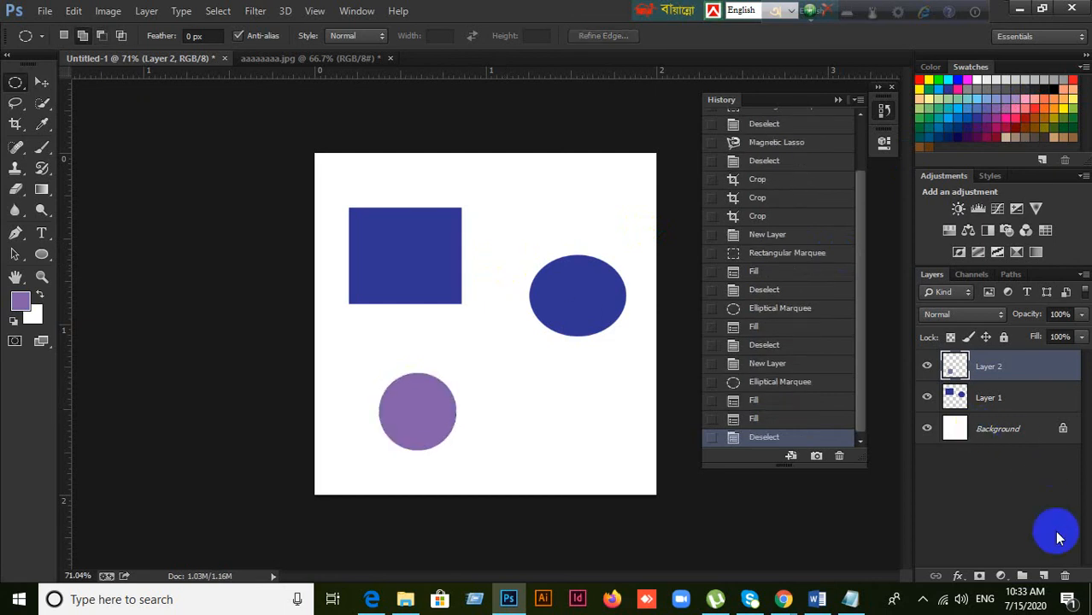
Step: Create a new layer and fill a circular selection about 0.4 in across with medium blue to the right of the purple circle, then deselect
left_click(1043, 576)
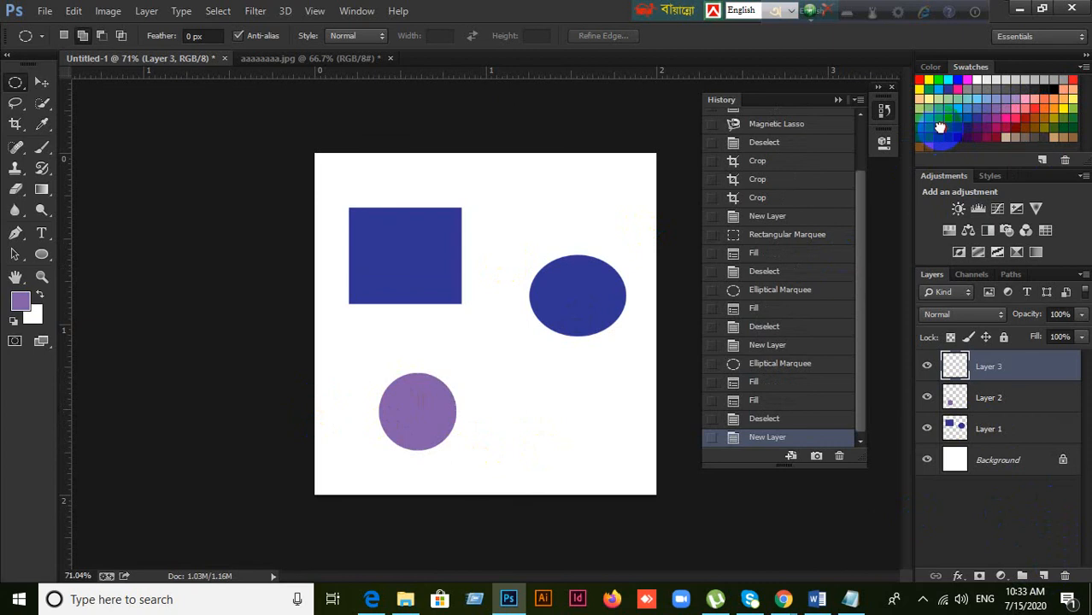
left_click(939, 127)
key("alt+BackSpace")
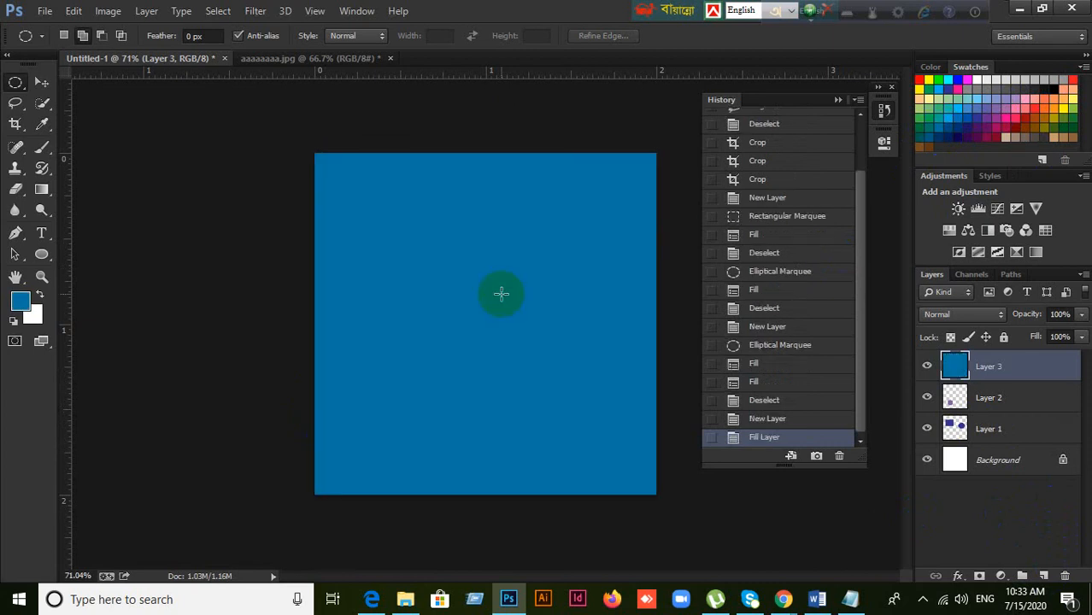
key("ctrl+z")
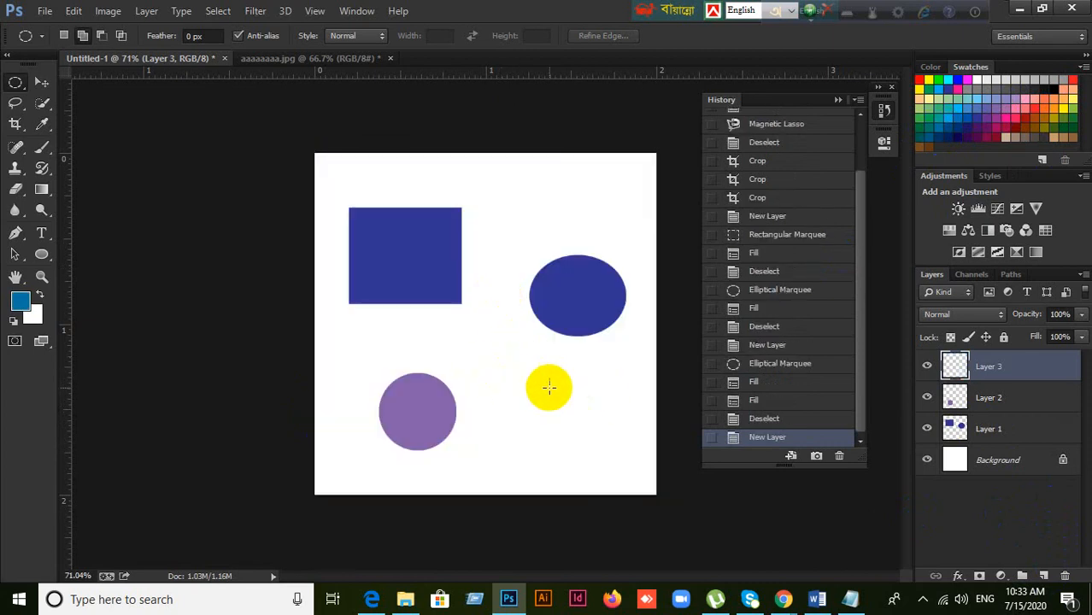
left_click_drag(524, 370, 590, 436)
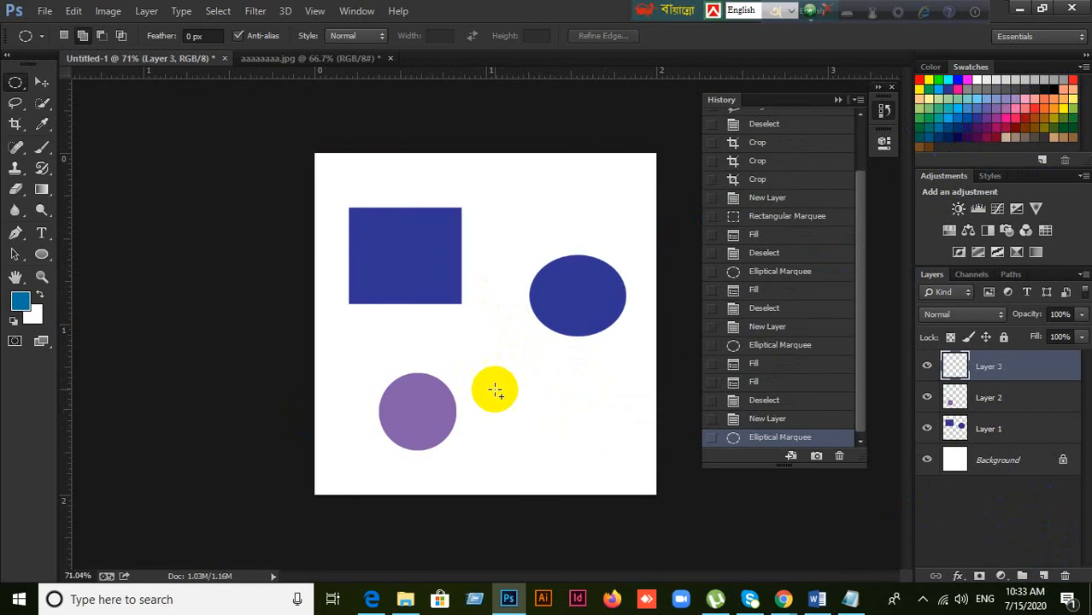
key("alt+BackSpace")
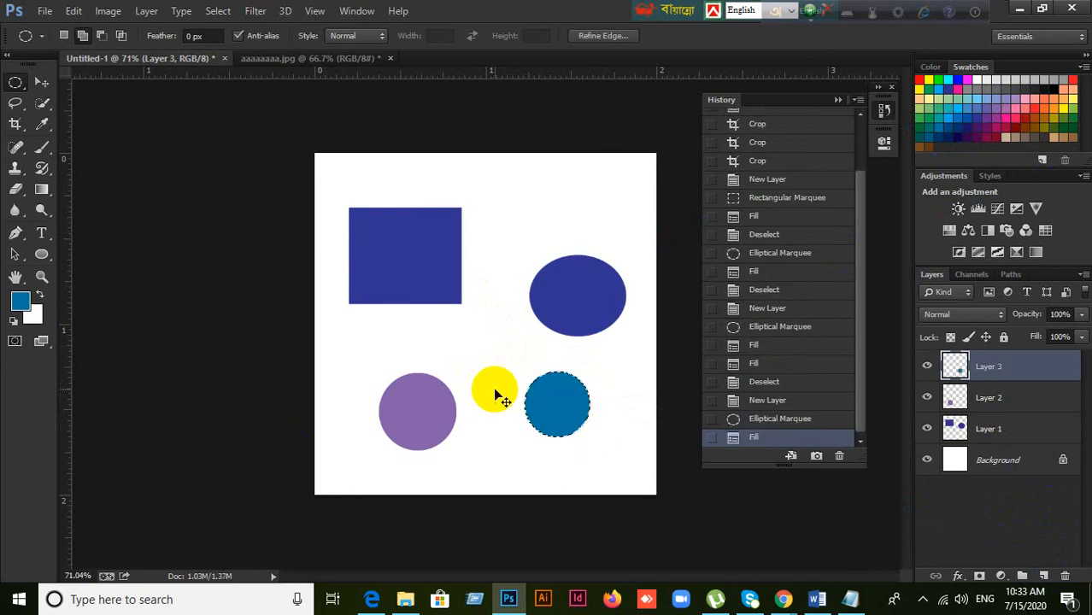
key("ctrl+d")
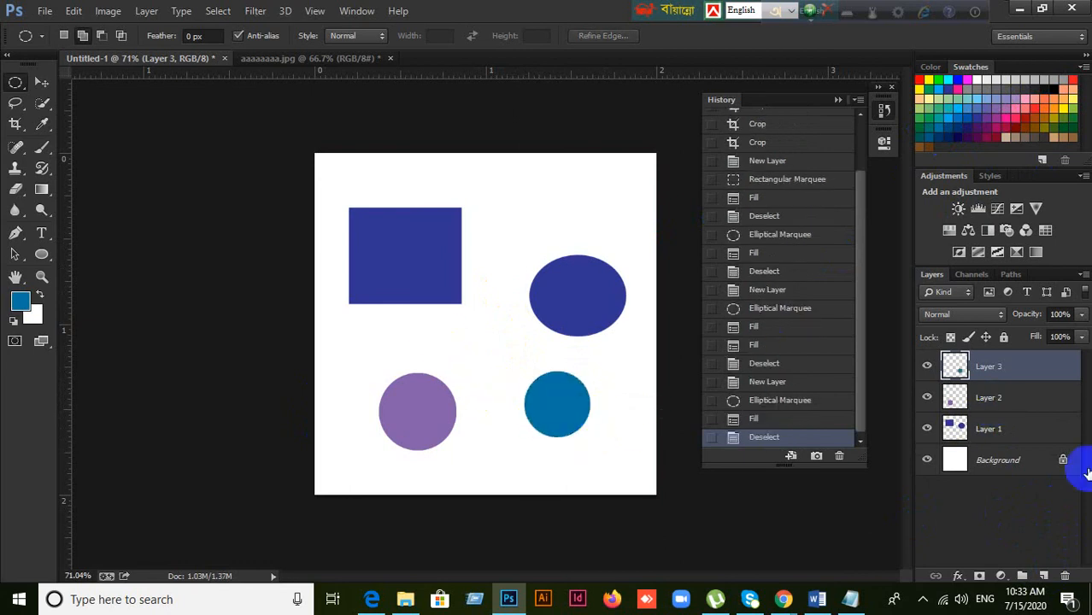
Step: Hide and show Layer 1, Layer 2 and Layer 3 in turn to examine which shapes each layer holds
left_click(995, 434)
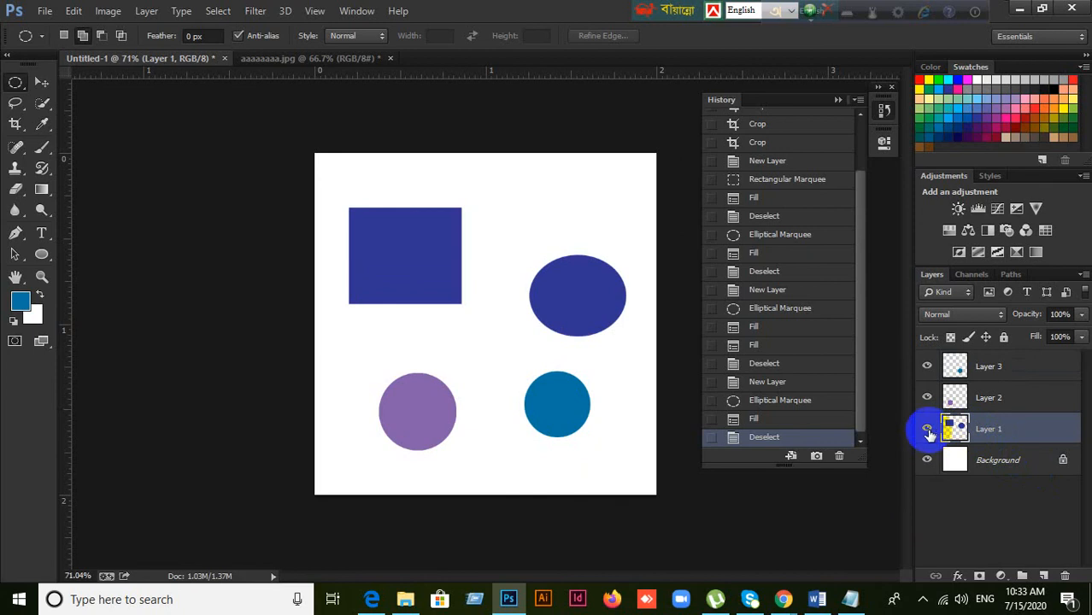
left_click(926, 434)
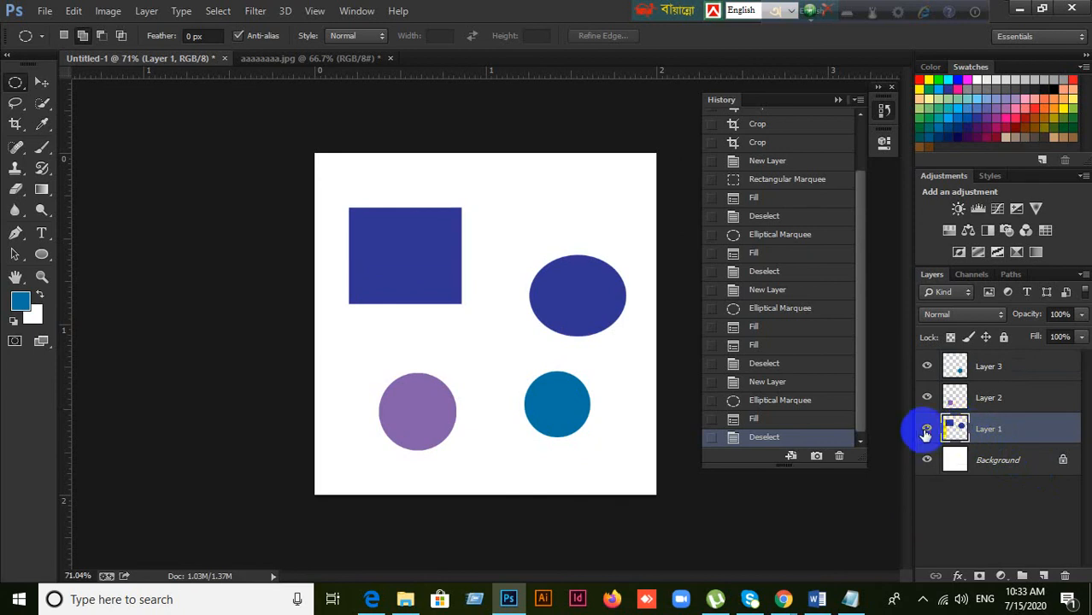
left_click(927, 428)
left_click(951, 402)
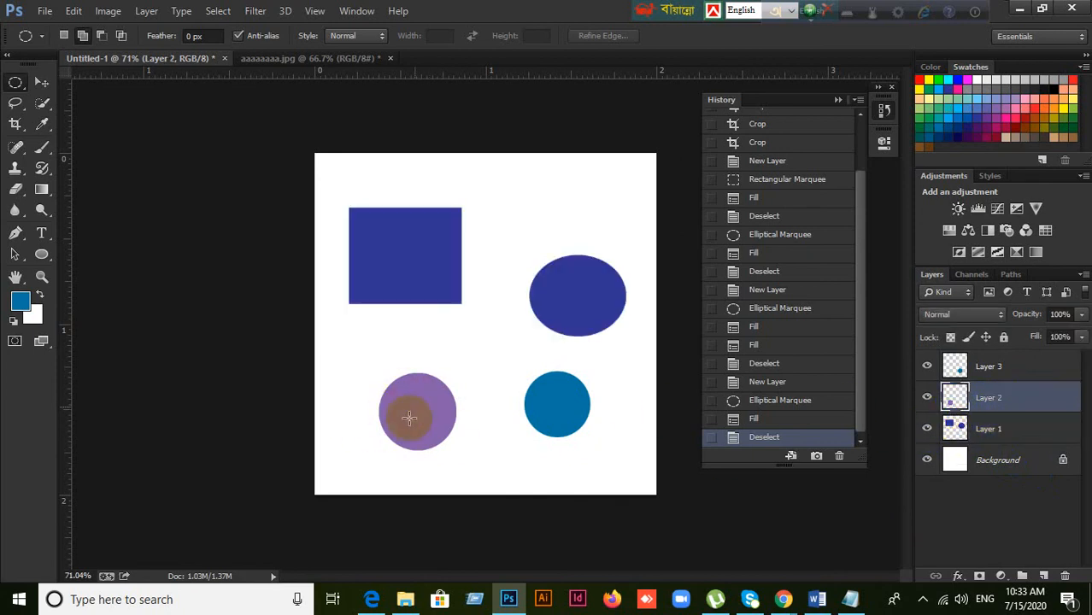
left_click(927, 398)
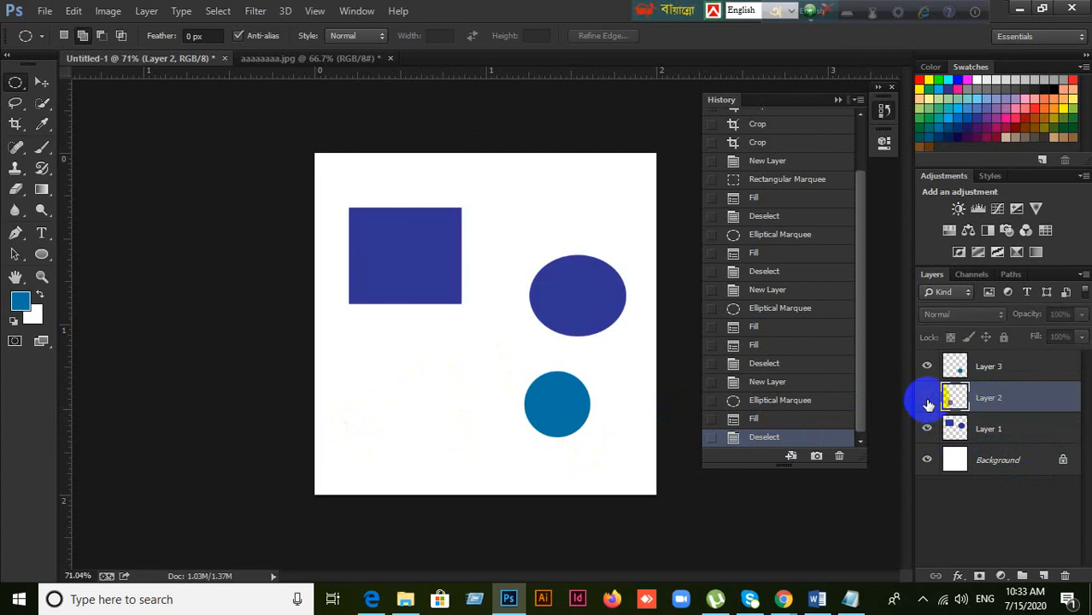
left_click(928, 398)
left_click(953, 365)
left_click(926, 365)
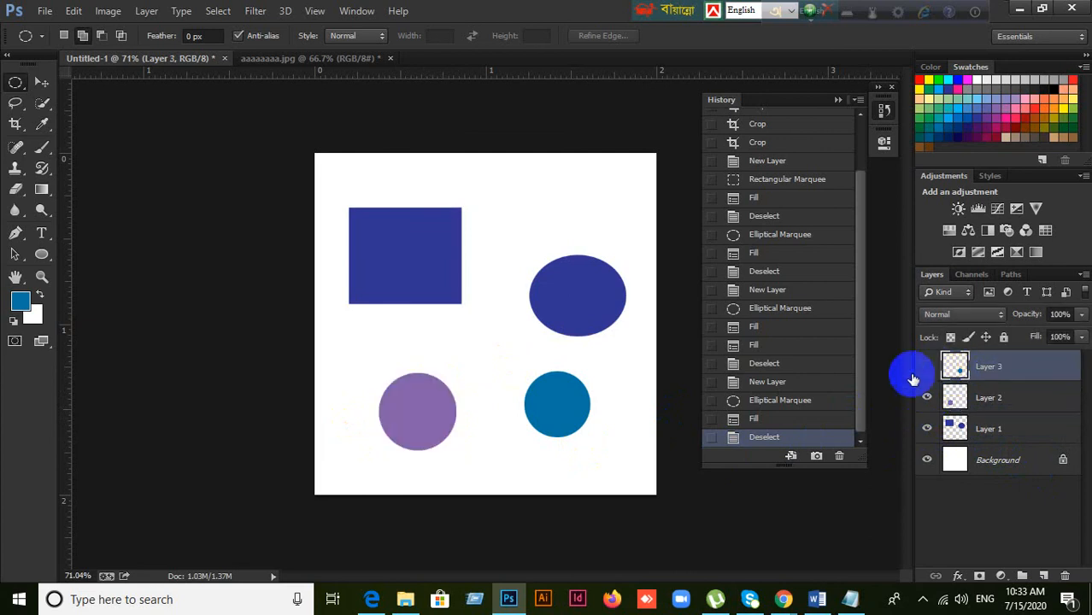
left_click(927, 365)
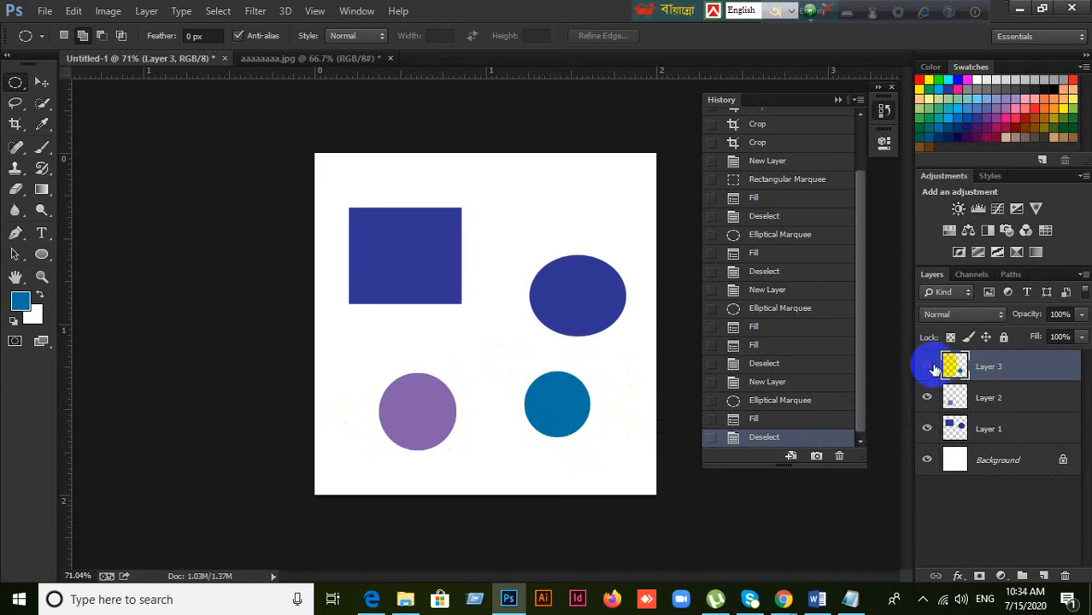
left_click(927, 365)
left_click(927, 366)
left_click(927, 365)
left_click(927, 365)
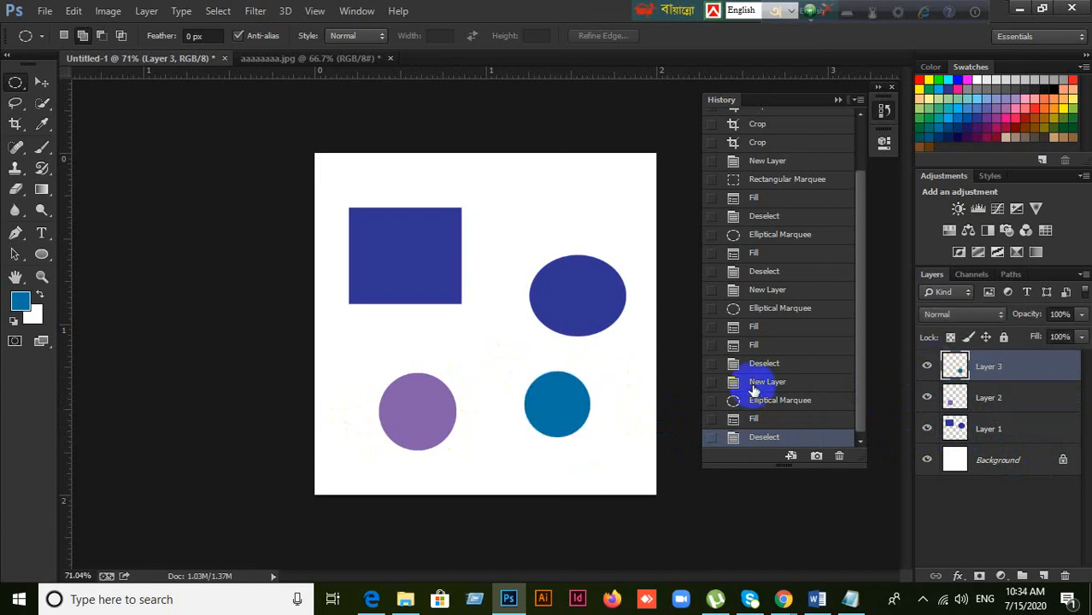
Step: Select Layer 1 through Layer 3 together and delete them, leaving only the background
left_click(30, 77)
left_click(41, 82)
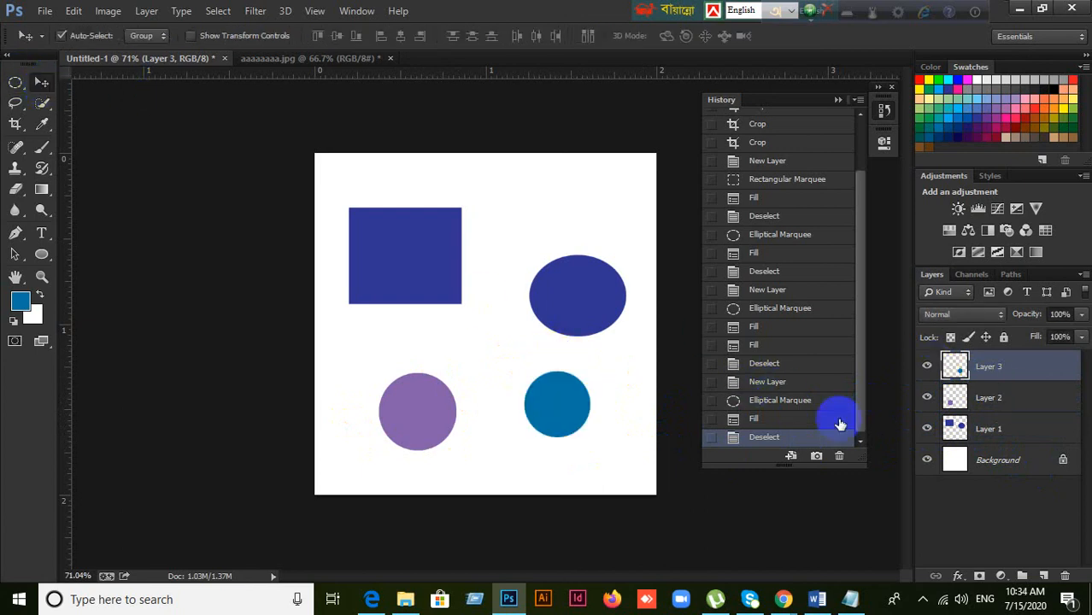
left_click(1019, 438, "shift")
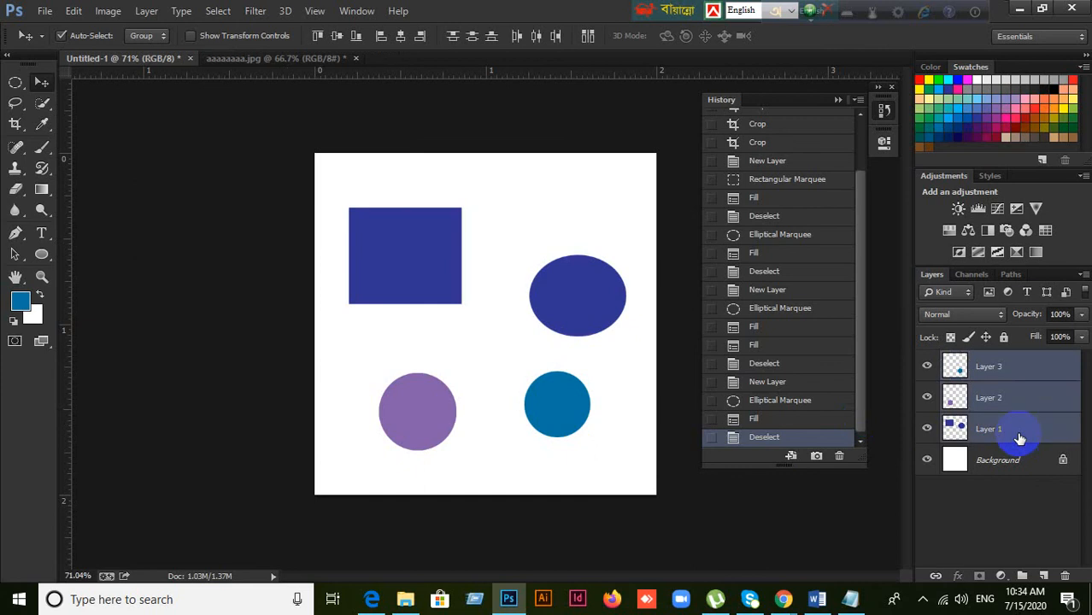
key("Delete")
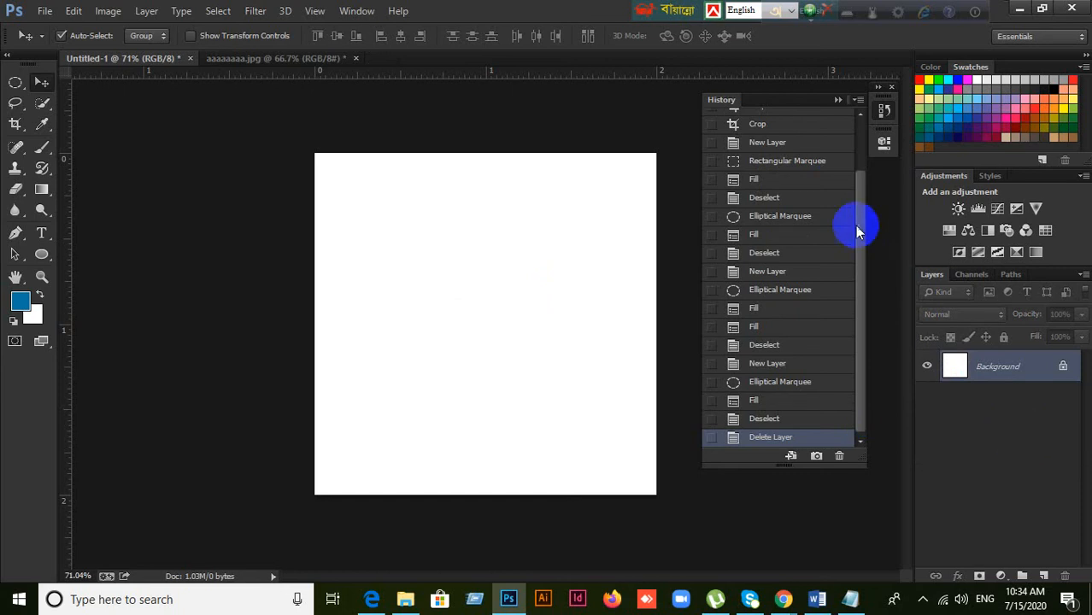
Step: Add three blank layers above the background, undoing any extra layer
left_click(15, 82)
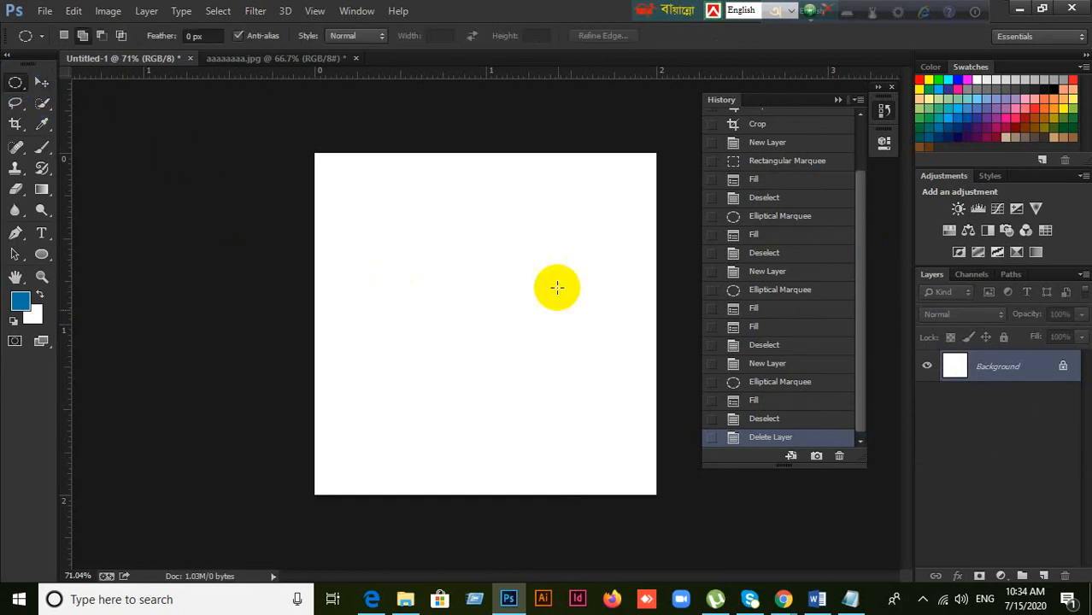
left_click(1040, 576)
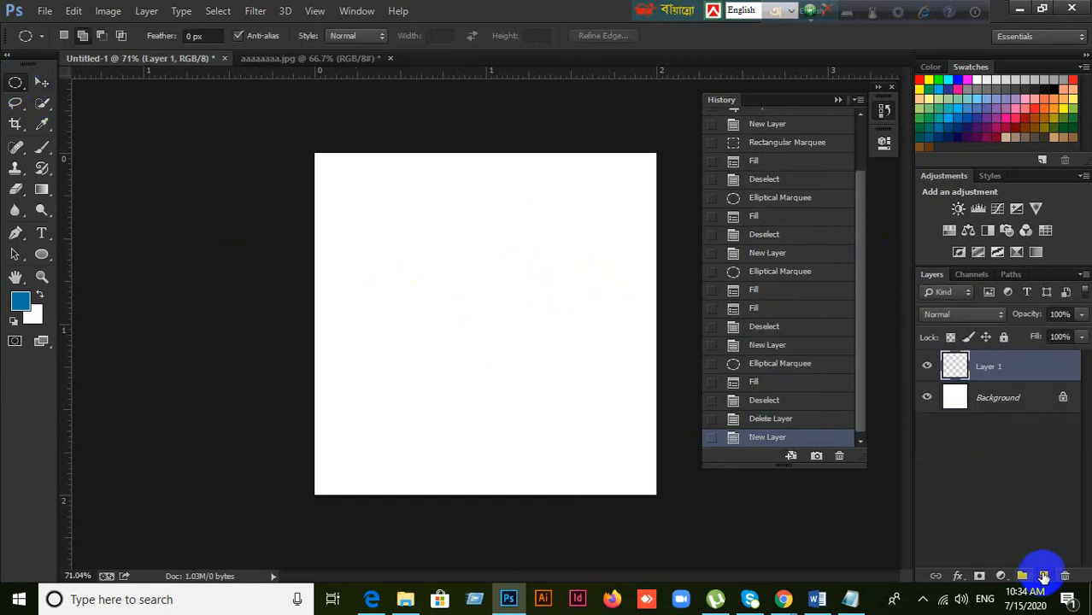
left_click(1040, 576)
left_click(1040, 577)
left_click(1040, 577)
key("ctrl+z")
key("ctrl+z")
key("ctrl+z")
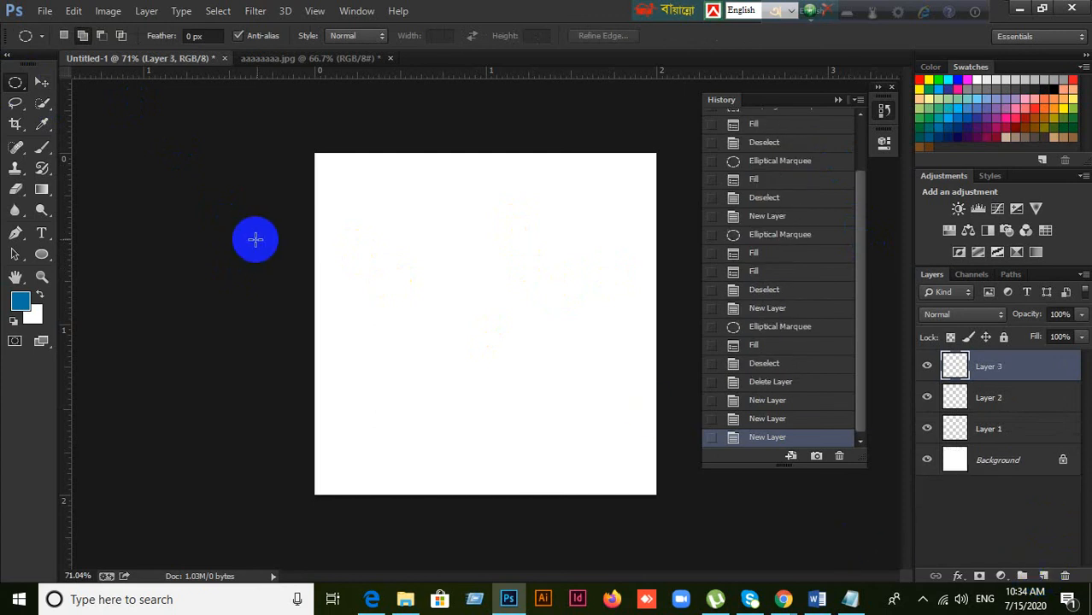
Step: Select the three blank layers together and delete them
left_click(42, 82)
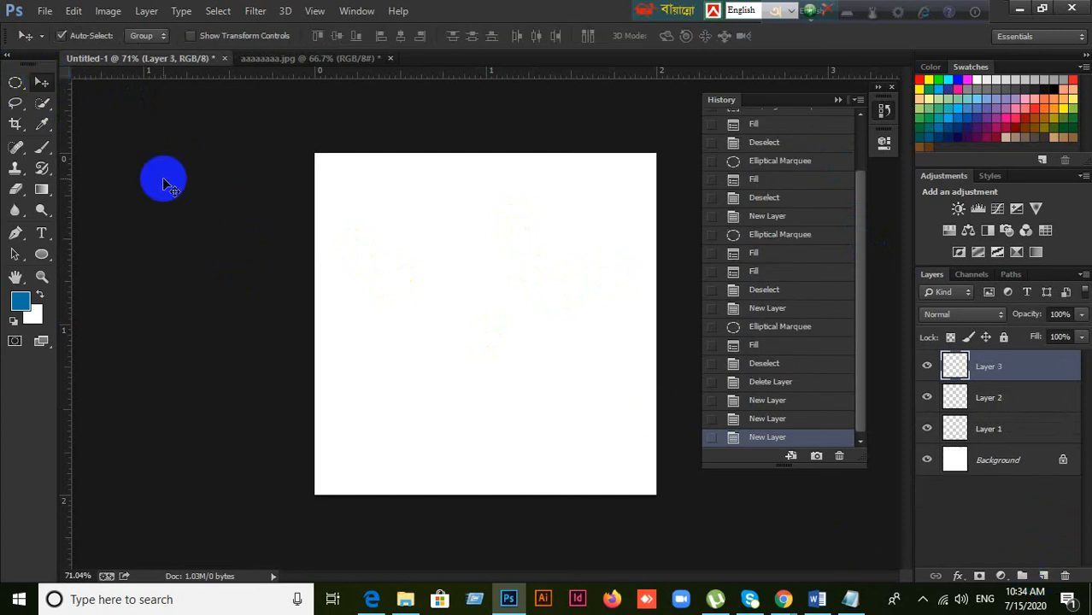
left_click(1003, 432, "shift")
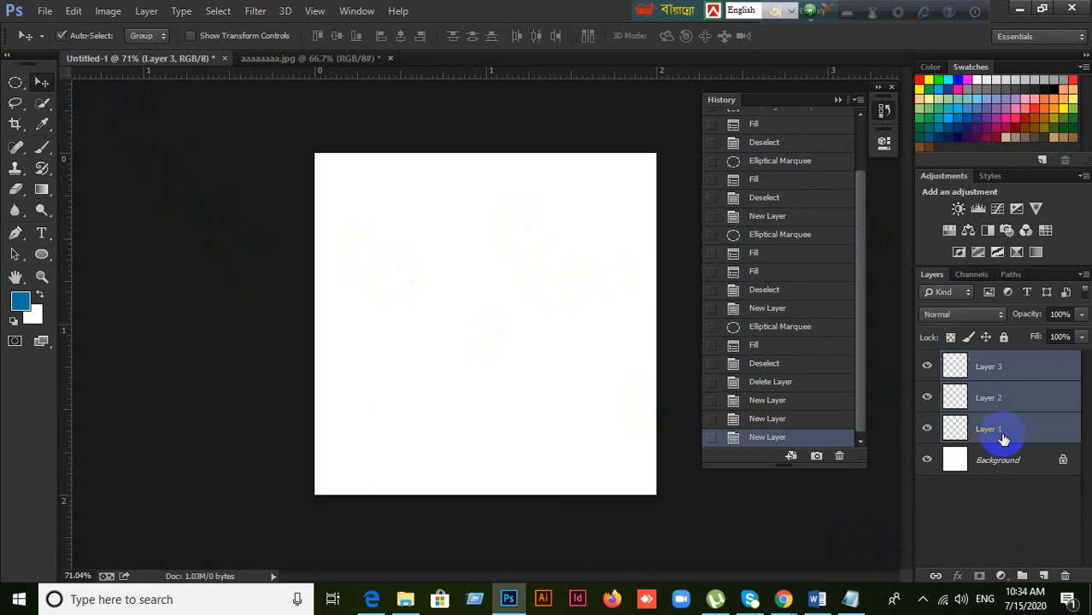
key("Delete")
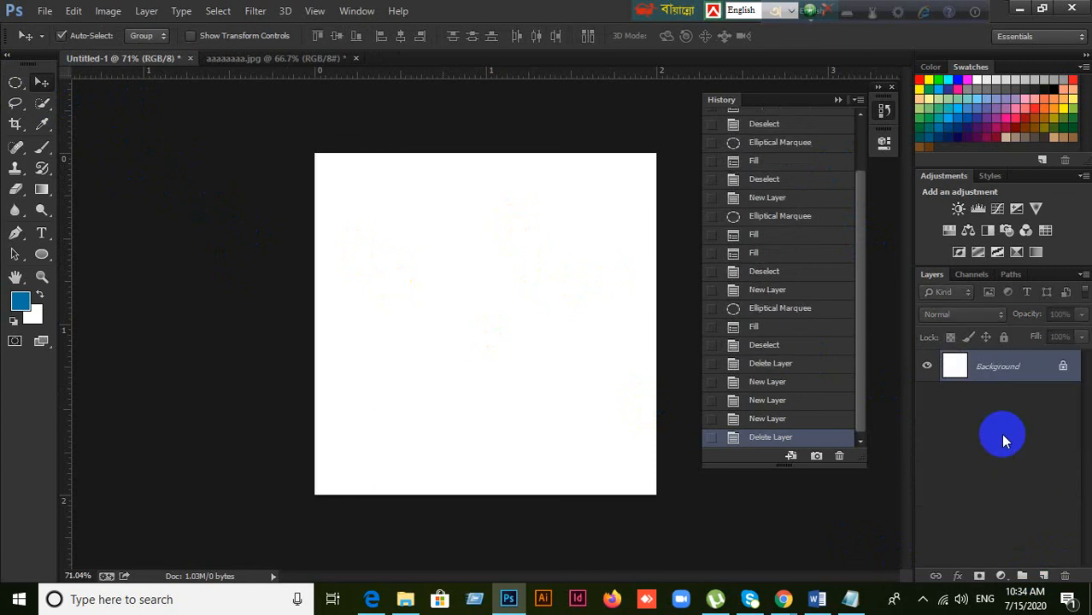
Step: Create a new layer and fill a near-circular selection about 0.8 in across with medium blue around the middle of the canvas
left_click(1042, 576)
left_click(1045, 368)
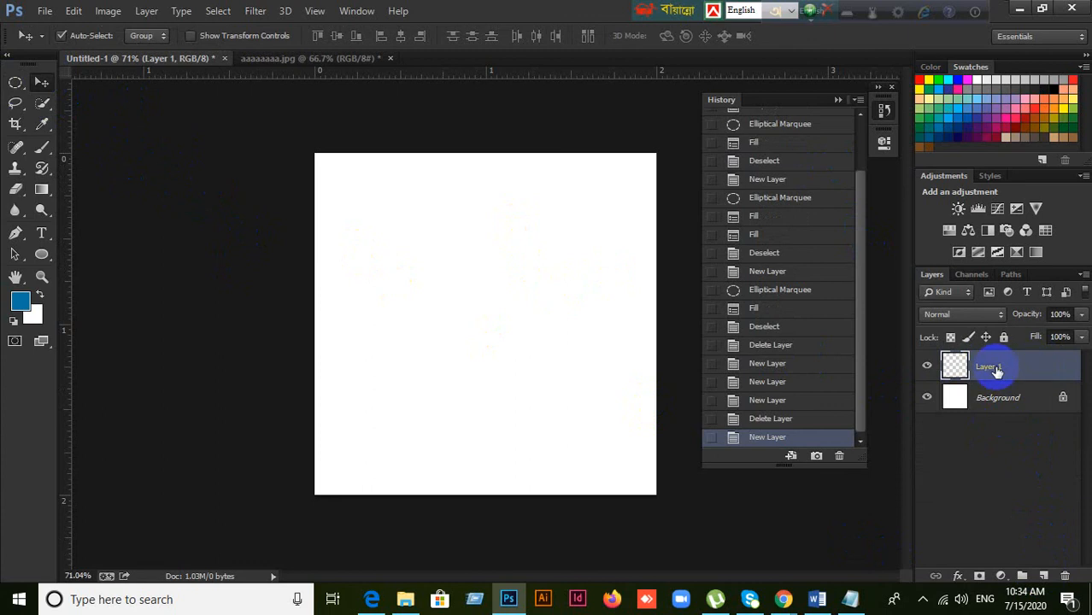
left_click(16, 82)
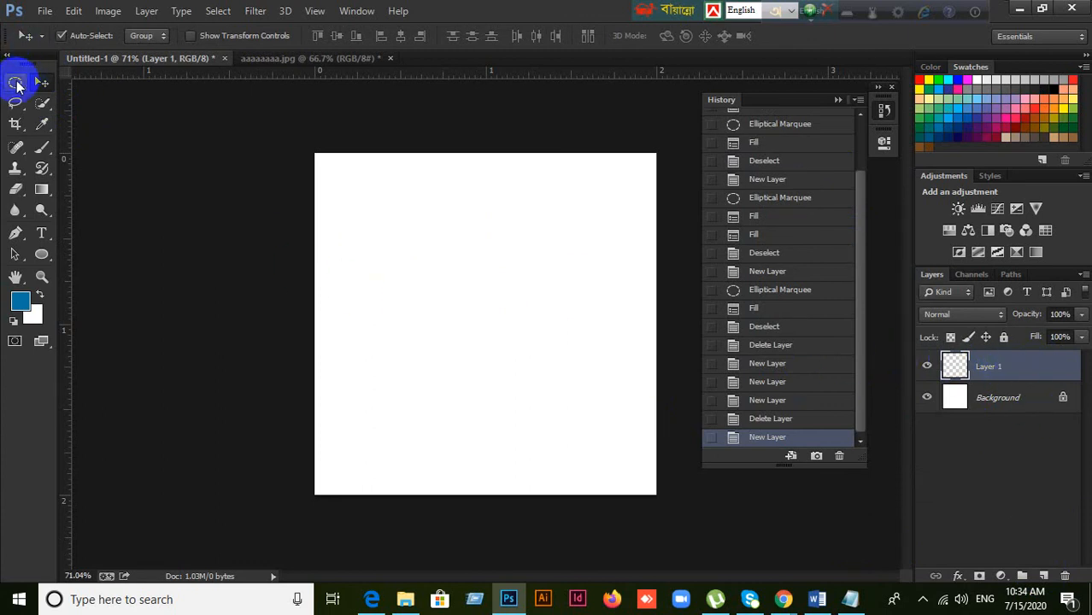
left_click_drag(409, 229, 541, 371)
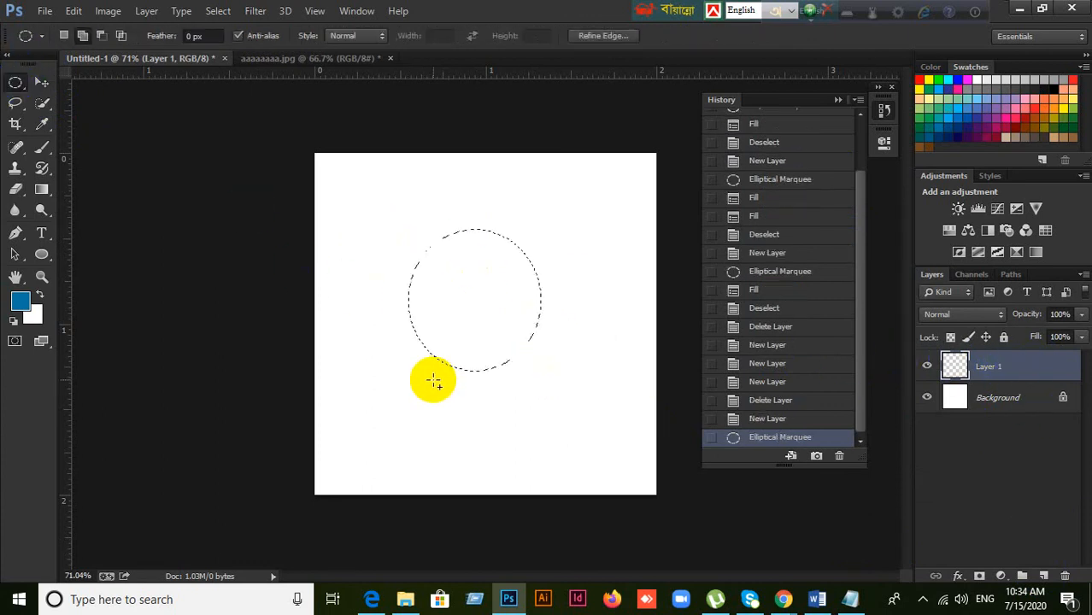
key("alt+BackSpace")
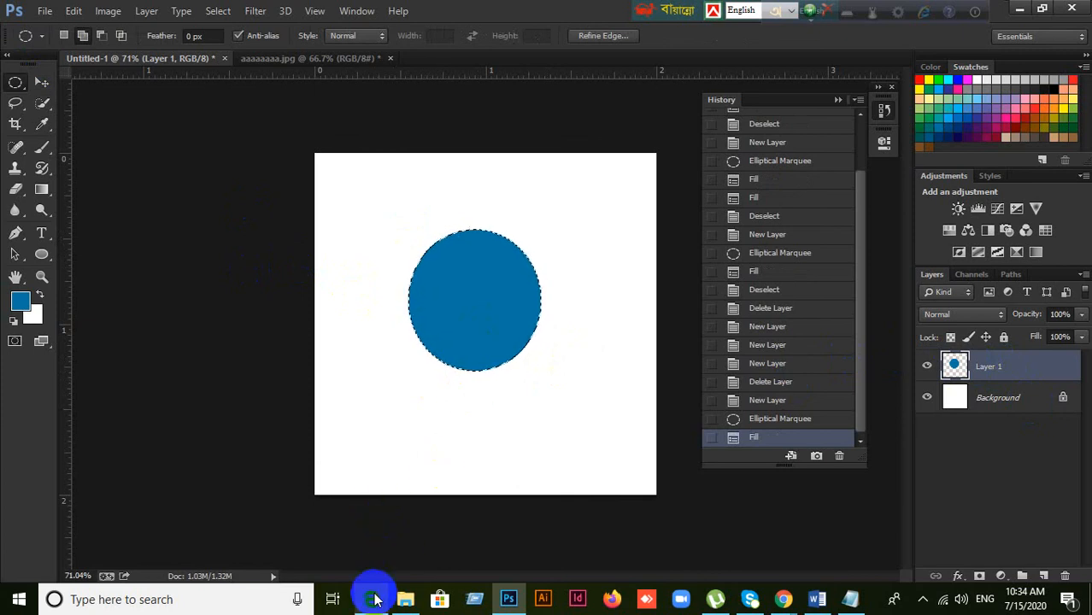
Step: Create a second layer and fill the still-active circular selection on it with a dark navy blue swatch
mouse_move(376, 598)
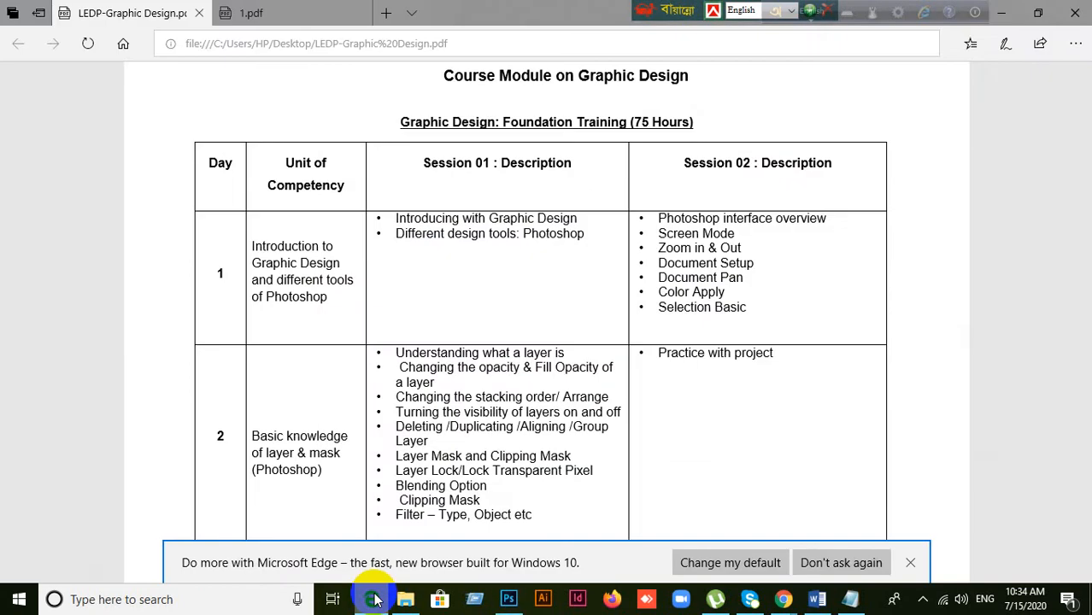
left_click(425, 553)
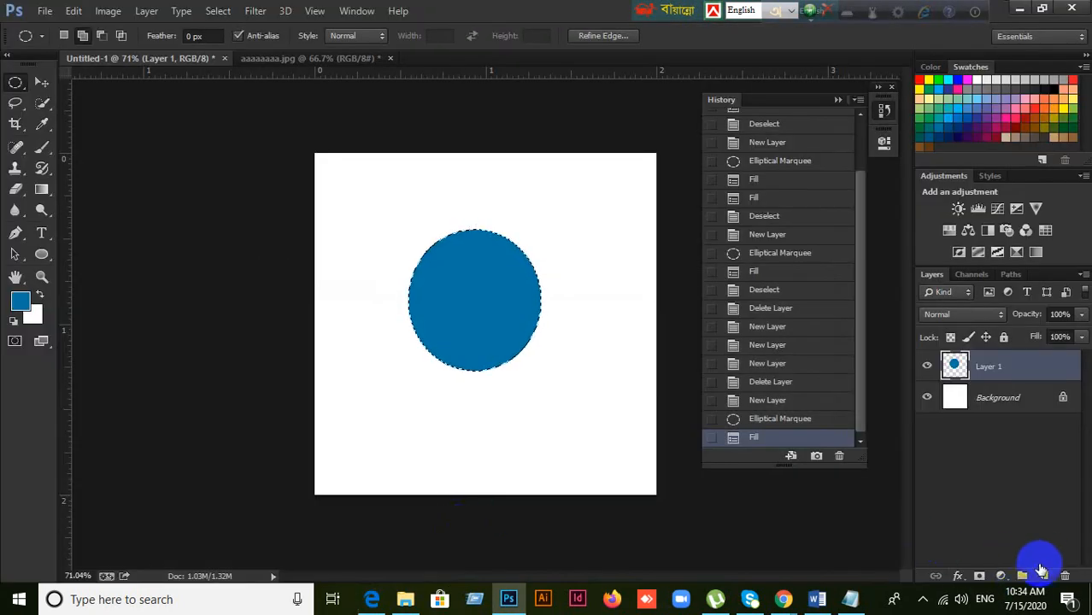
left_click(1040, 569)
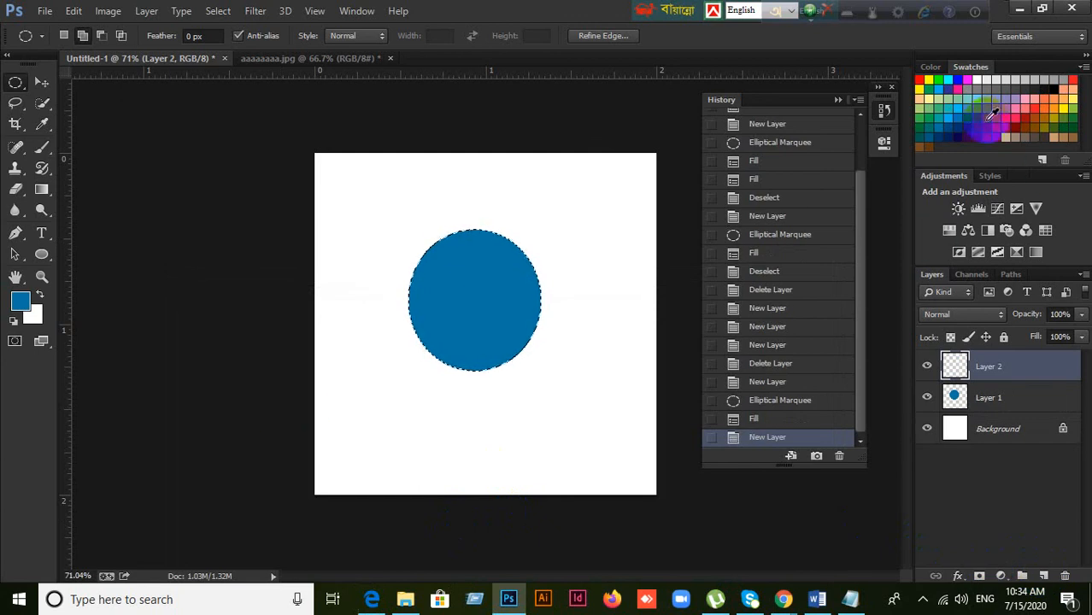
left_click(962, 125)
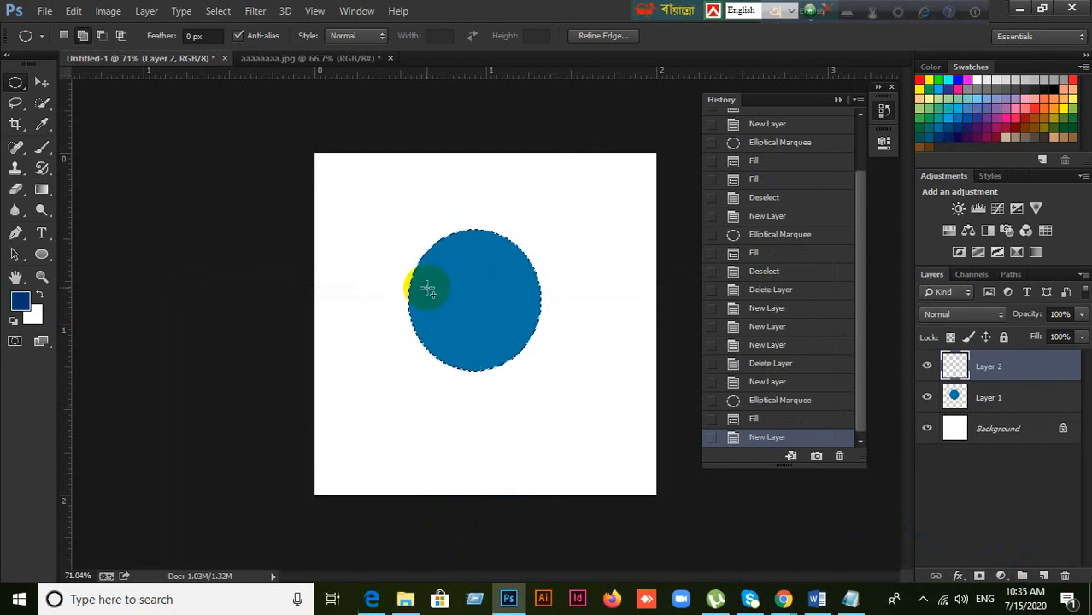
key("alt+BackSpace")
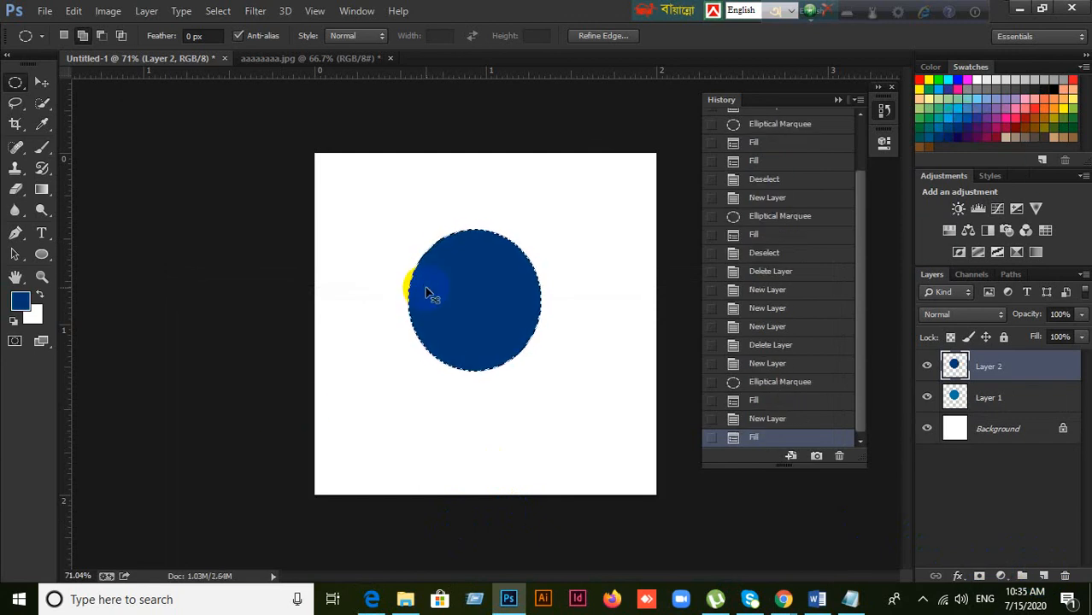
Step: Deselect the circle, move the dark blue circle to the canvas's lower right and the lighter blue one toward its upper left
left_click(427, 291)
left_click(41, 82)
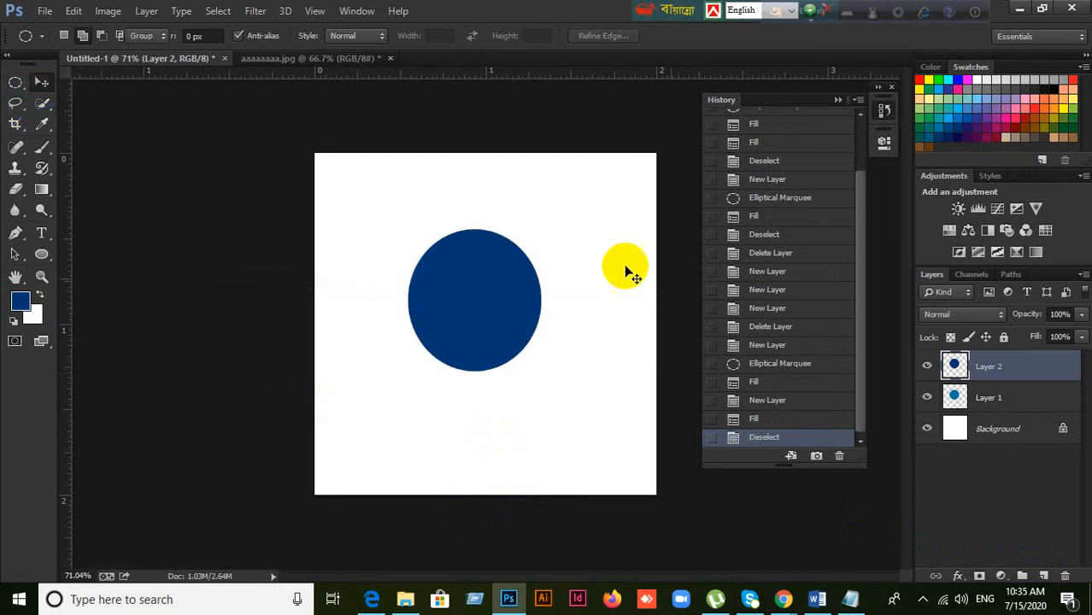
left_click_drag(518, 302, 625, 392)
left_click_drag(461, 299, 434, 269)
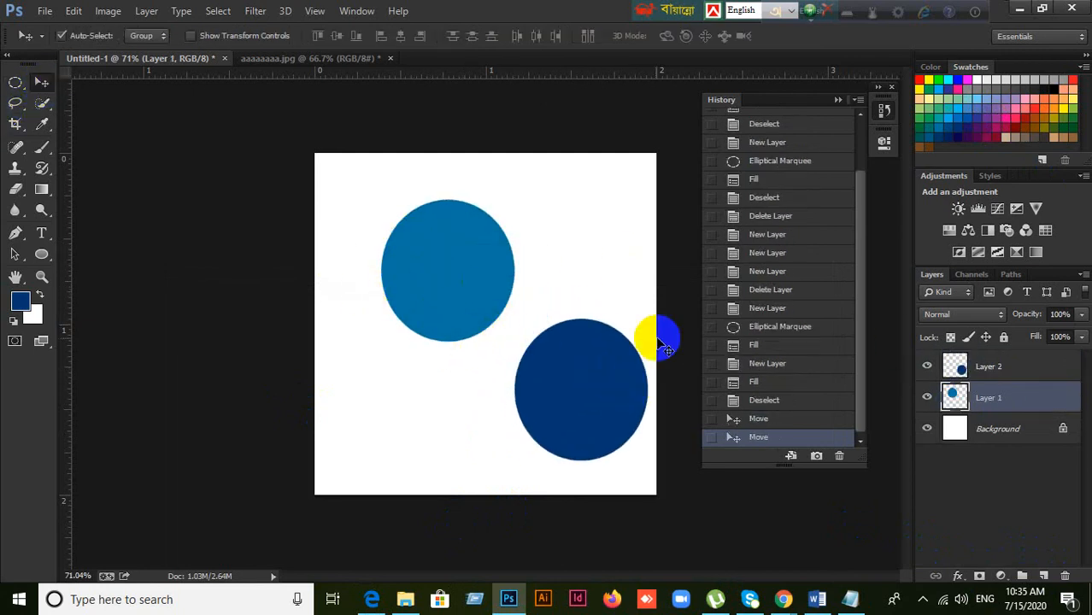
Step: Delete both circle layers together and briefly check the Graphic Design course module PDF in Edge
left_click_drag(373, 210, 651, 414)
key("Delete")
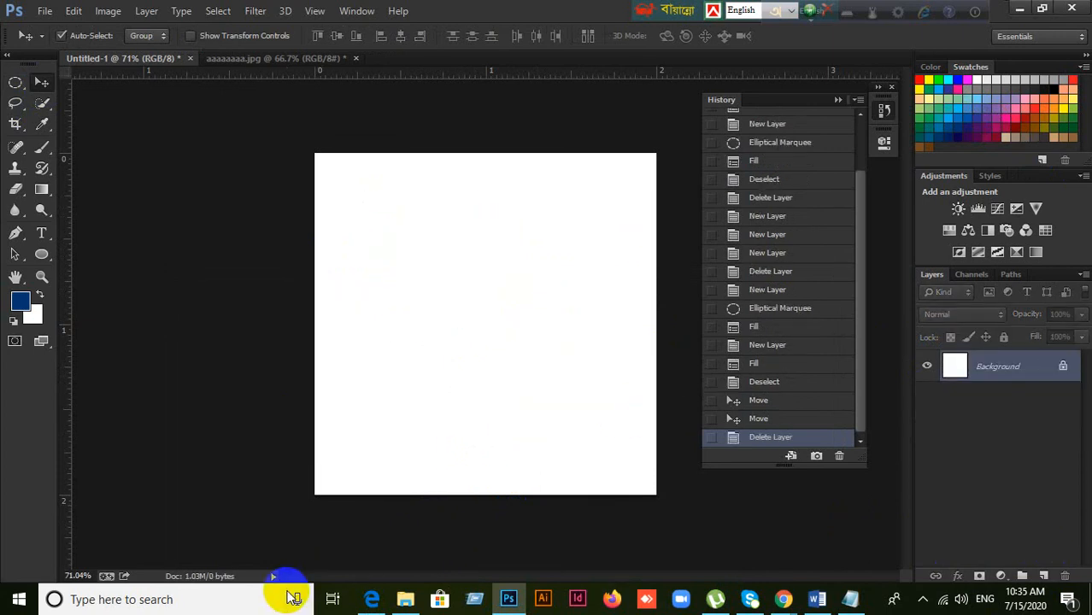
left_click(374, 602)
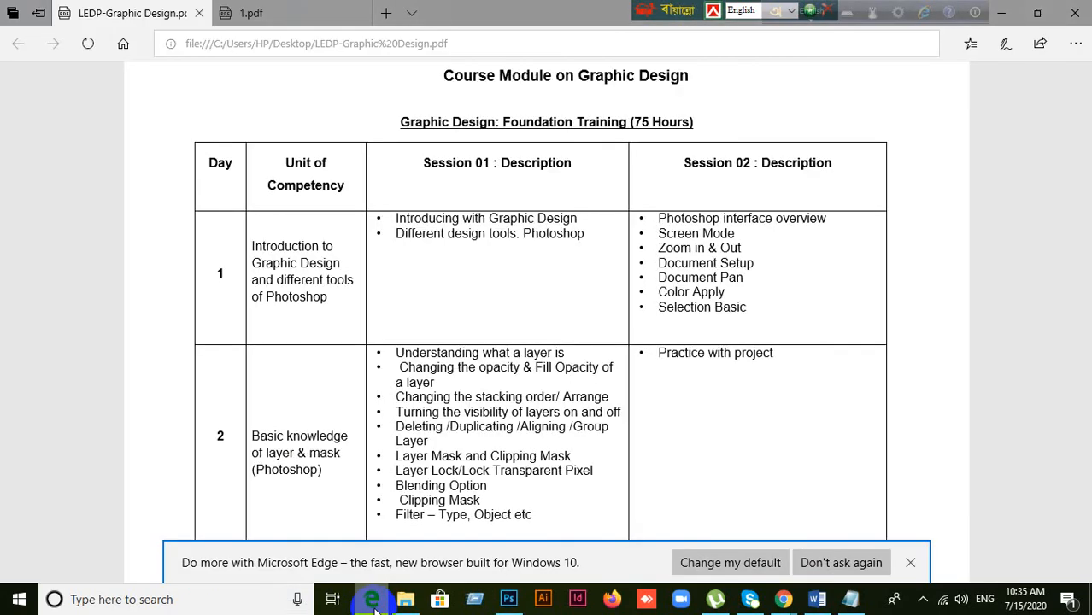
left_click(373, 602)
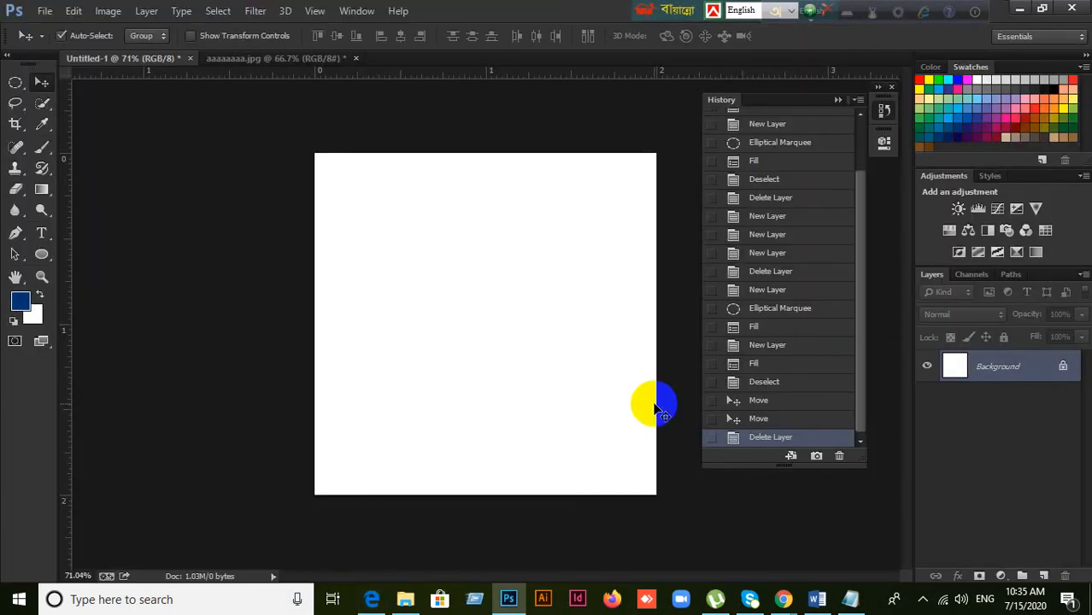
Step: Add a new layer above the Background and set the foreground color to bright blue (#0873e0)
left_click(1043, 576)
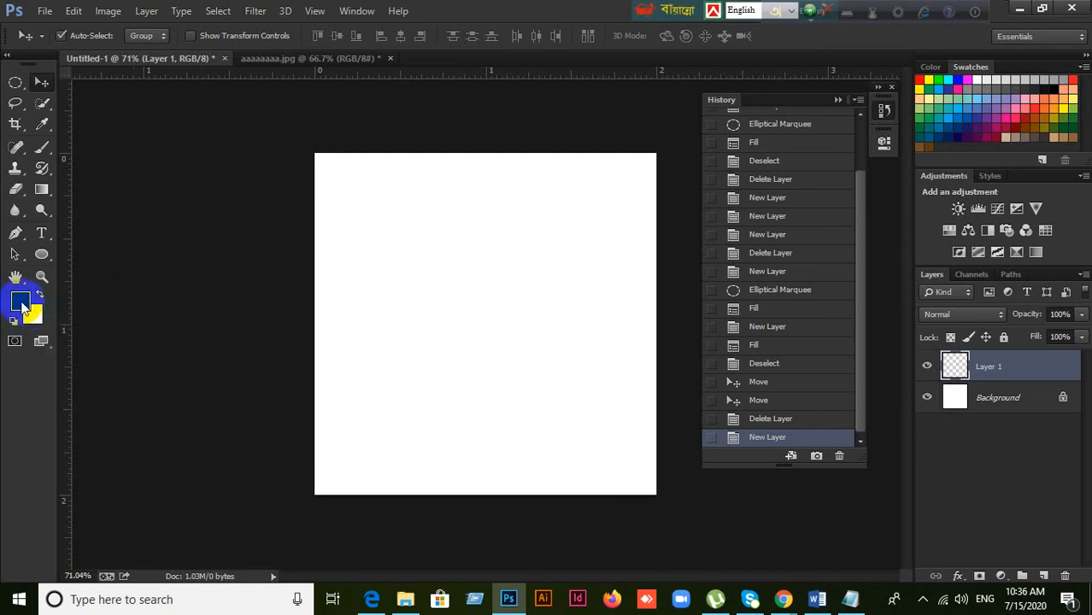
left_click(20, 302)
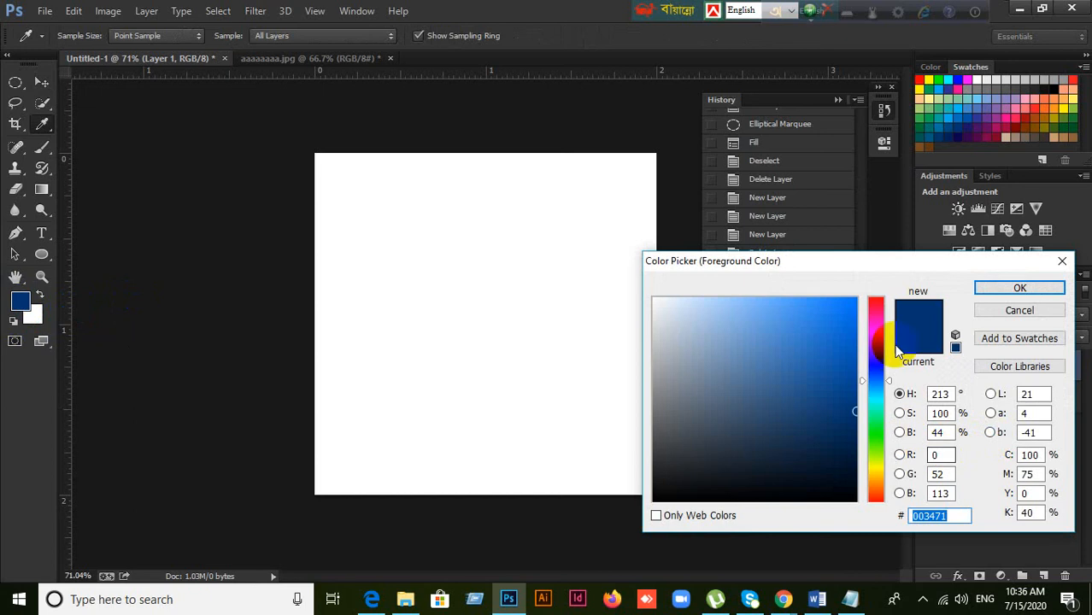
left_click(1019, 310)
left_click(24, 299)
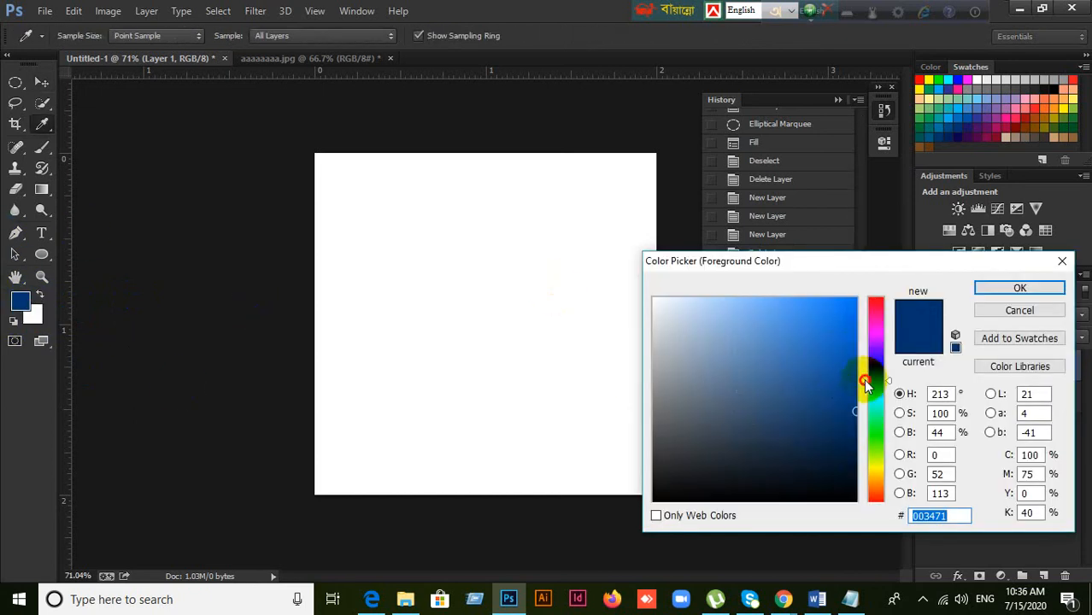
left_click_drag(865, 384, 872, 304)
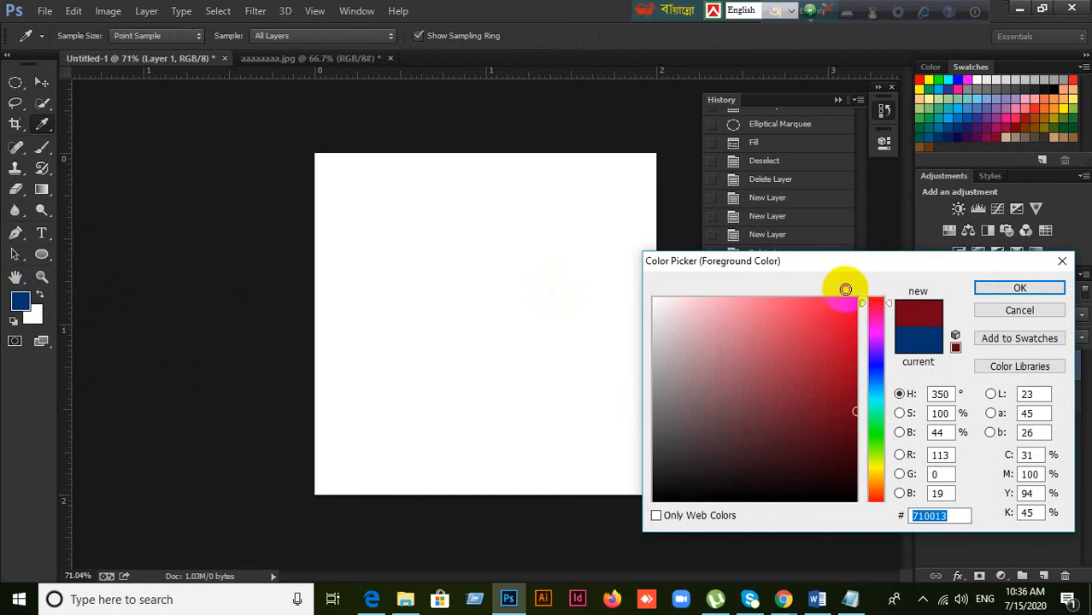
left_click(822, 301)
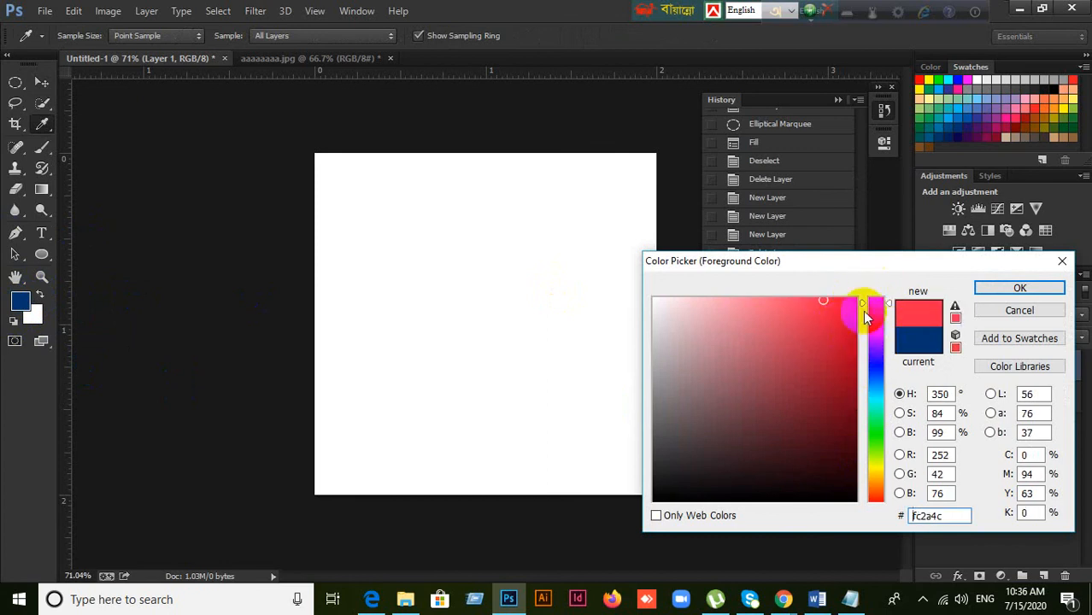
left_click_drag(862, 301, 872, 366)
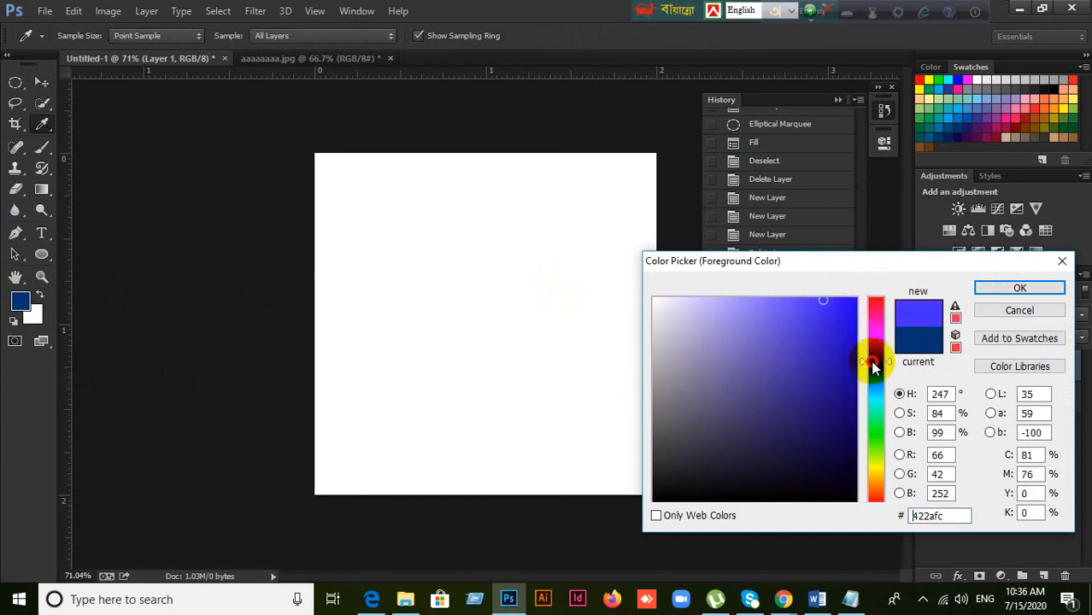
mouse_move(823, 302)
left_mouse_down()
mouse_move(846, 305)
mouse_move(816, 338)
mouse_move(813, 325)
left_mouse_up()
mouse_move(869, 367)
left_mouse_down()
mouse_move(863, 360)
mouse_move(865, 381)
left_mouse_up()
mouse_move(813, 327)
left_mouse_down()
mouse_move(833, 305)
mouse_move(802, 358)
mouse_move(821, 409)
mouse_move(849, 322)
left_mouse_up()
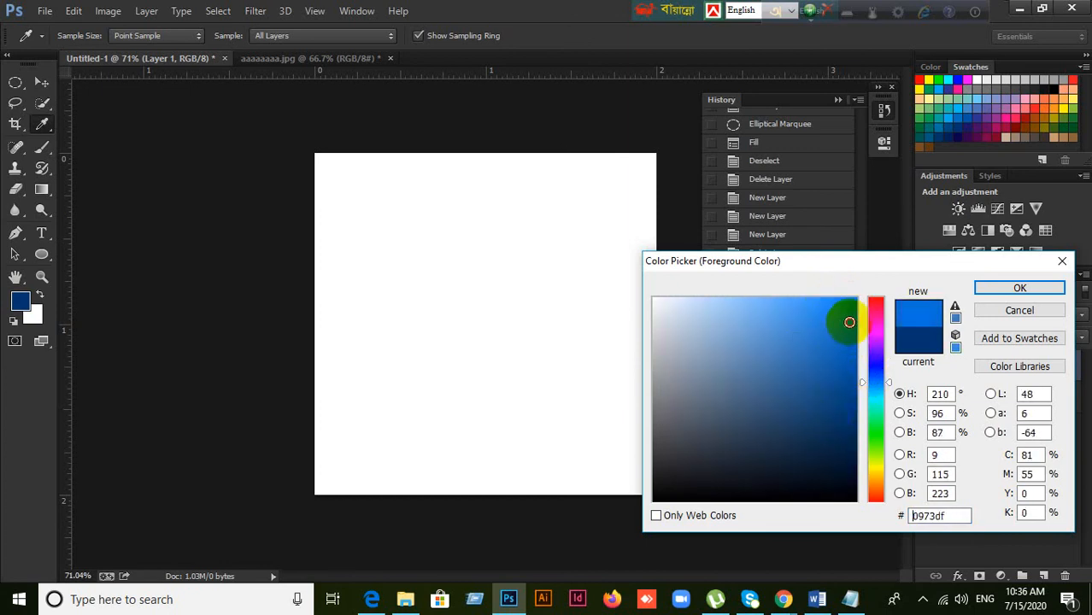
left_click(1018, 288)
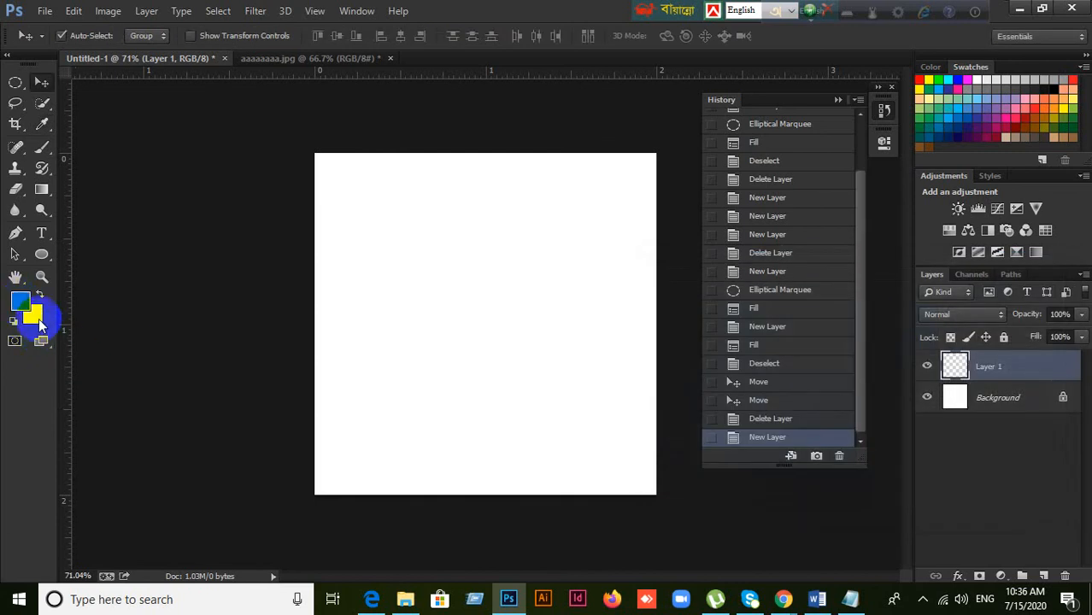
Step: Set the background color to bright yellow (#e4ff00)
left_click(38, 318)
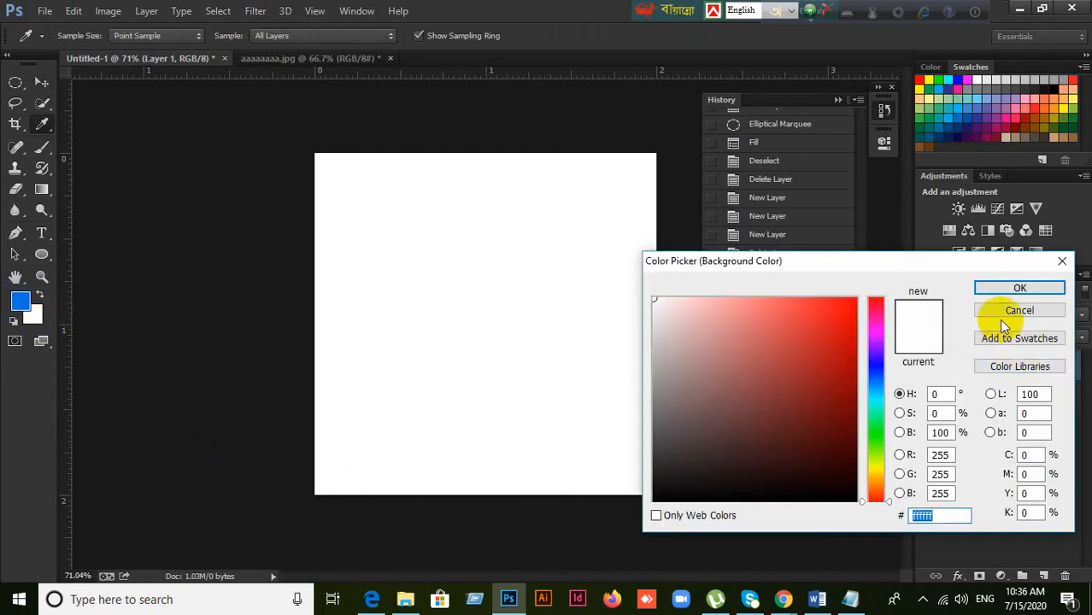
left_click(1001, 312)
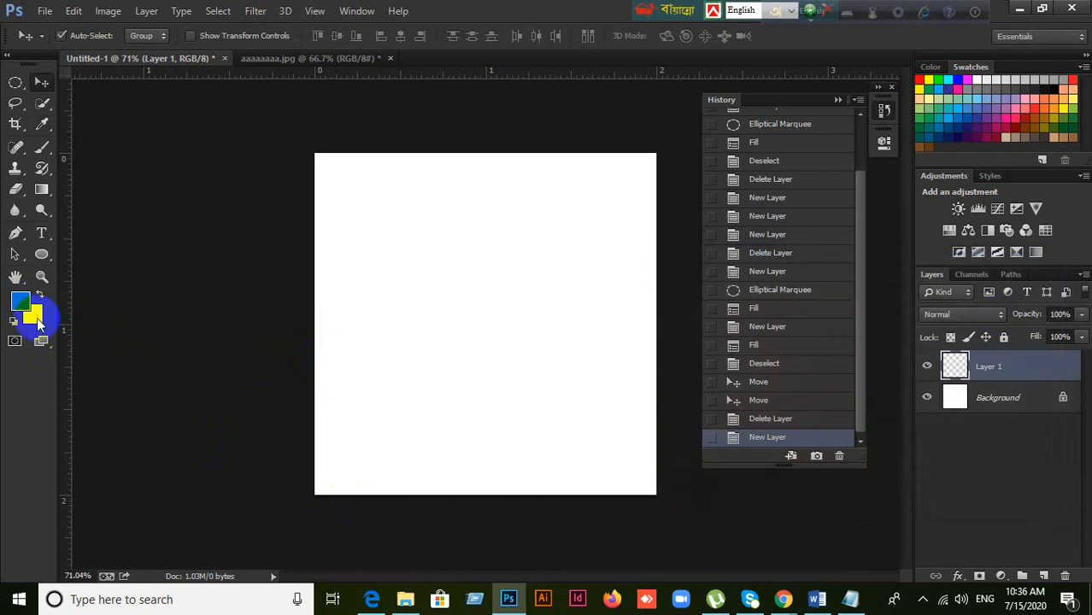
left_click(39, 318)
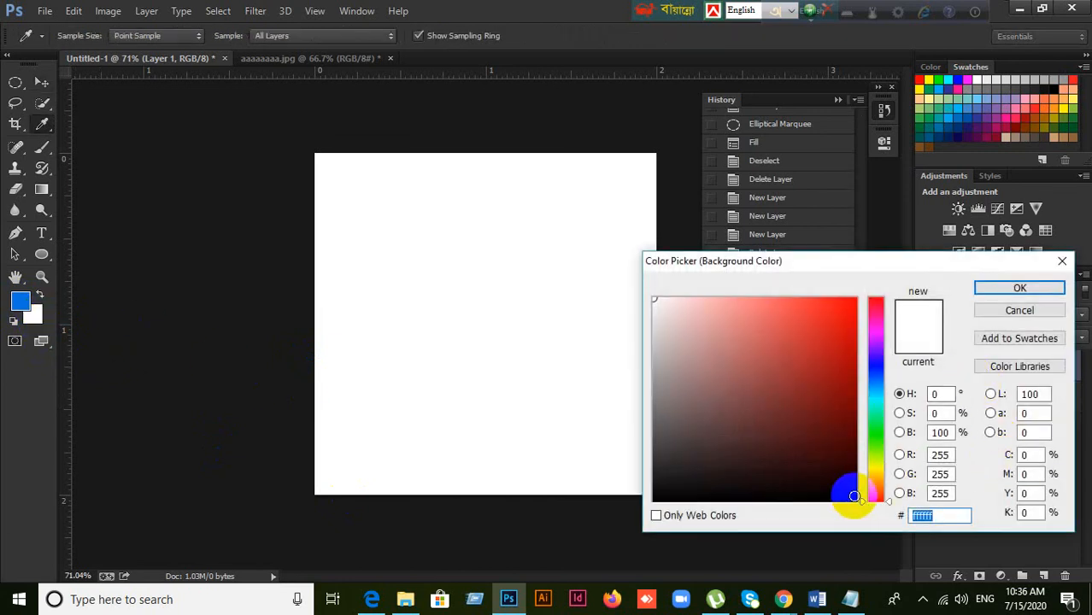
left_click_drag(869, 498, 869, 464)
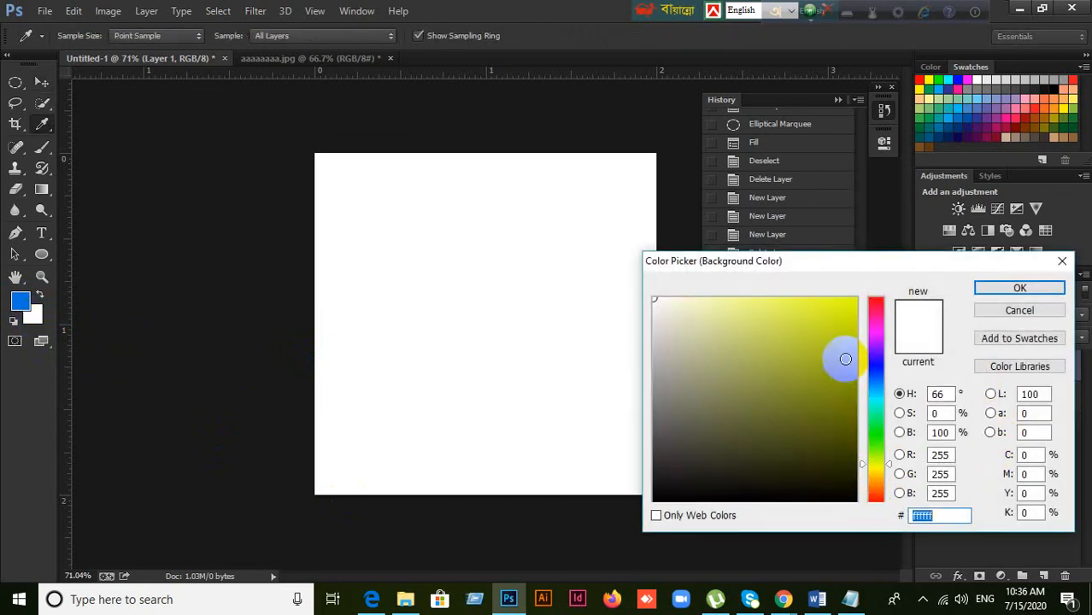
left_click_drag(845, 359, 857, 298)
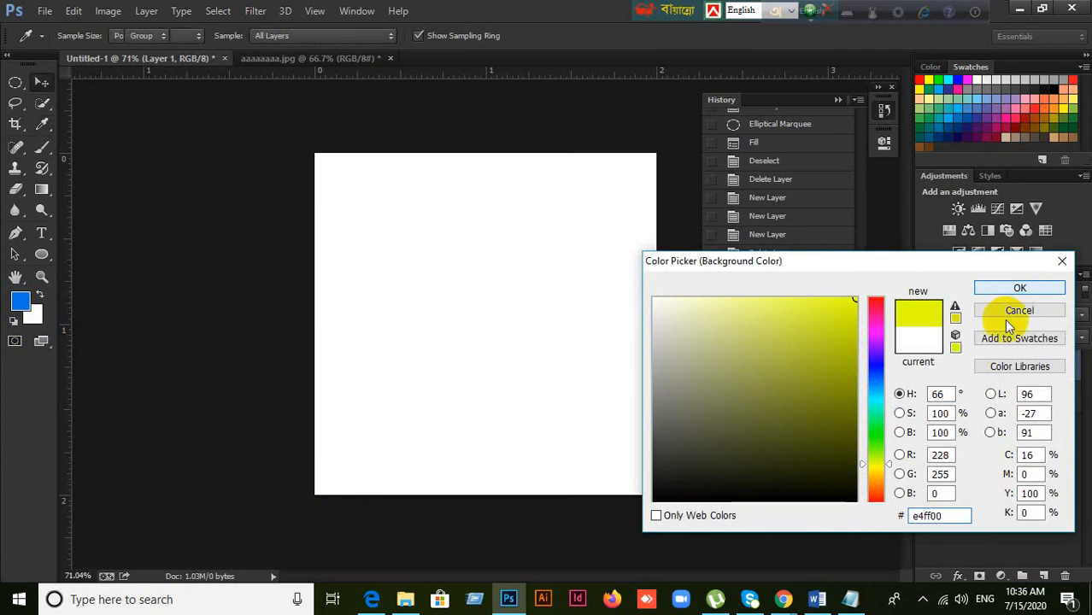
left_click(1013, 290)
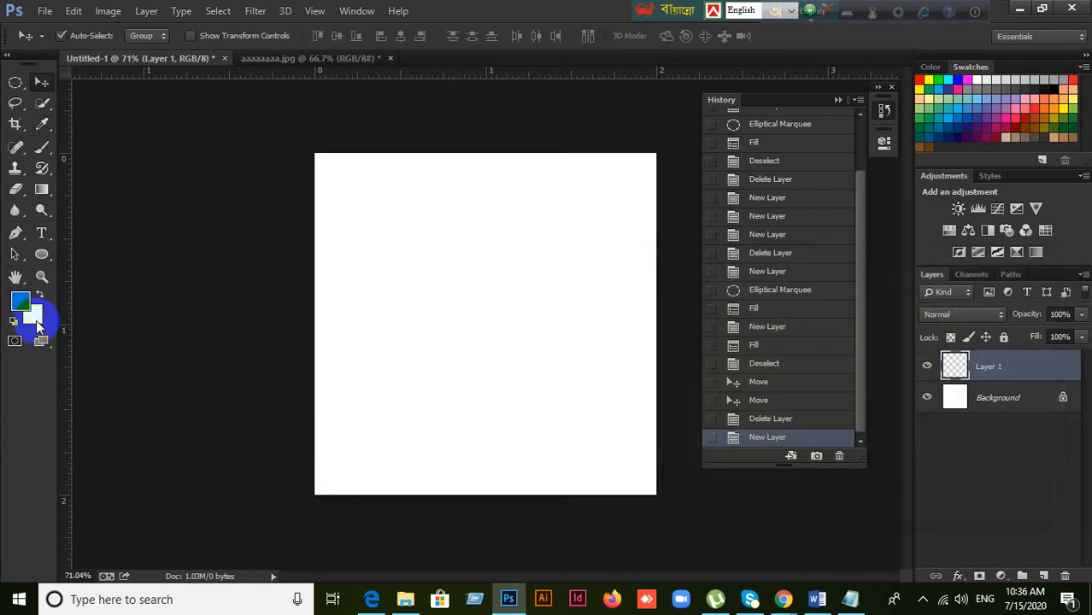
Step: Change the background color to a saturated orange-red by shifting its hue
left_click(36, 320)
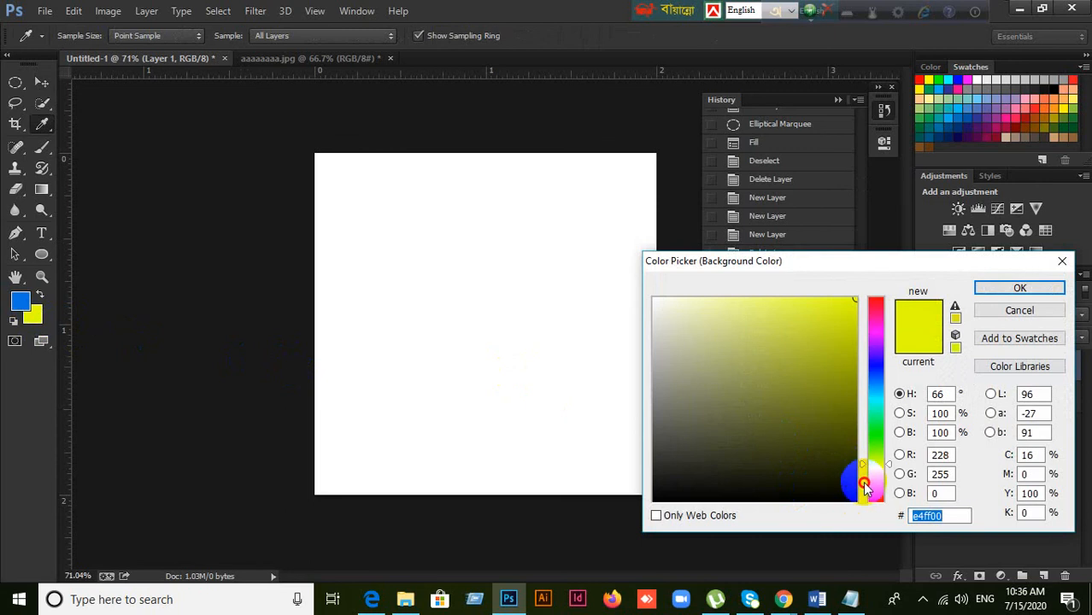
left_click_drag(864, 486, 865, 494)
left_click(1021, 290)
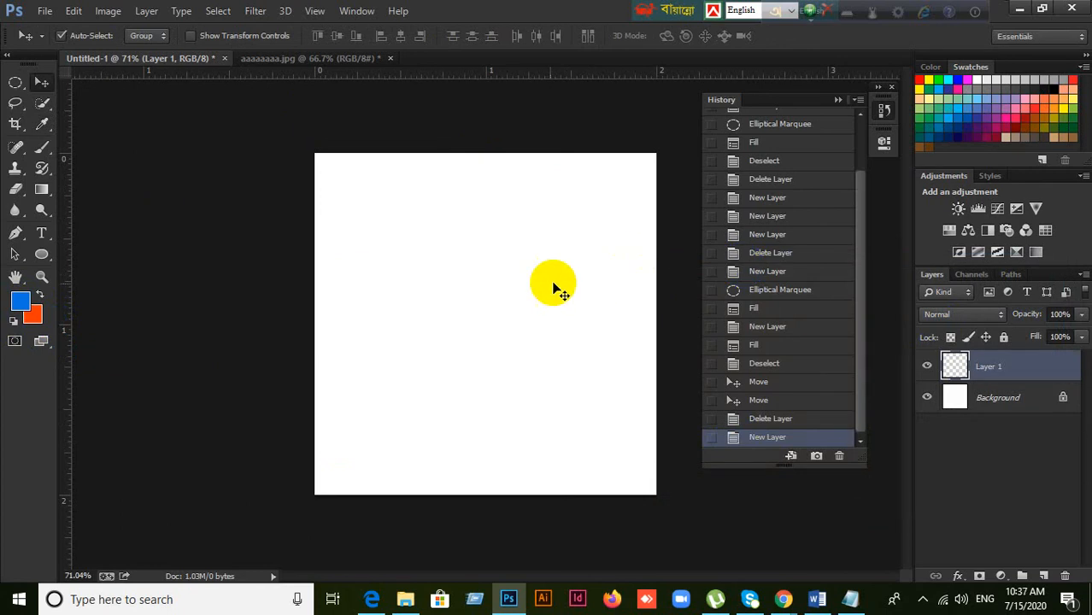
Step: Fill Layer 1 with the blue foreground color, the orange-red background color, and again the blue foreground color
key("alt+BackSpace")
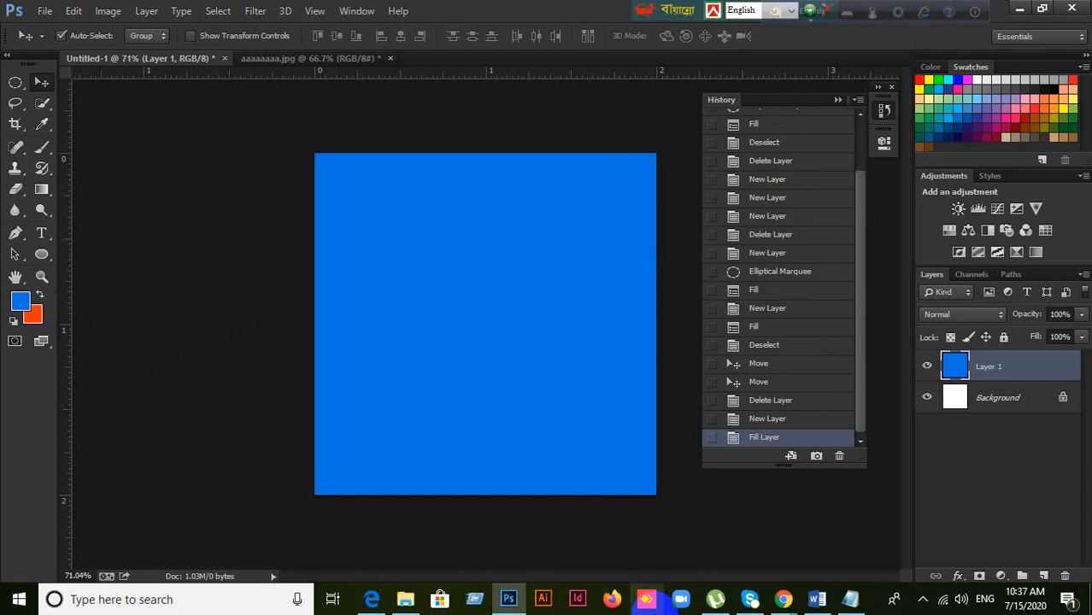
key("ctrl+BackSpace")
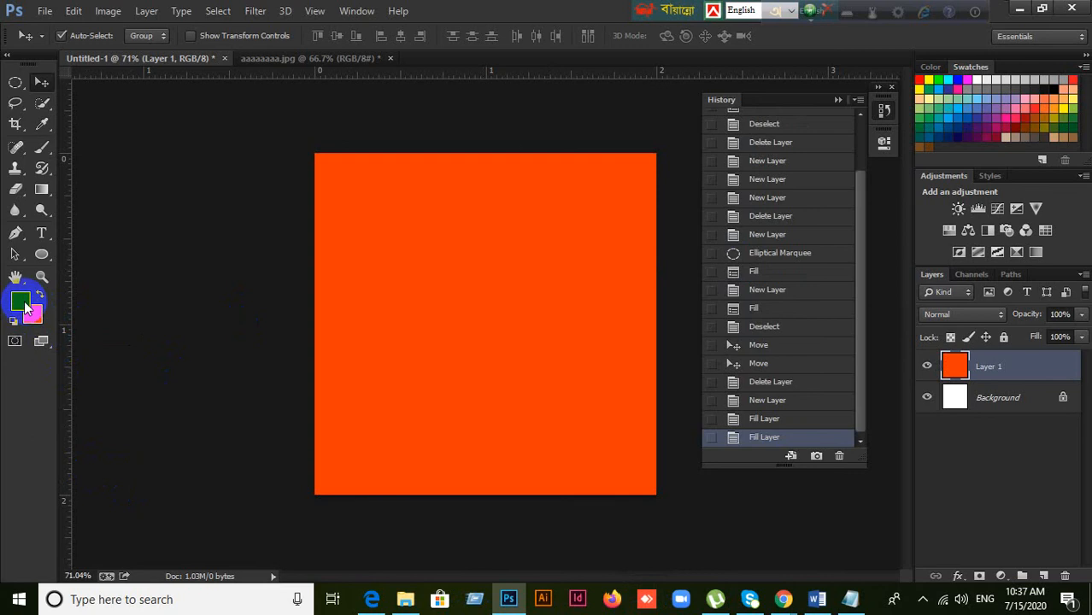
key("alt+BackSpace")
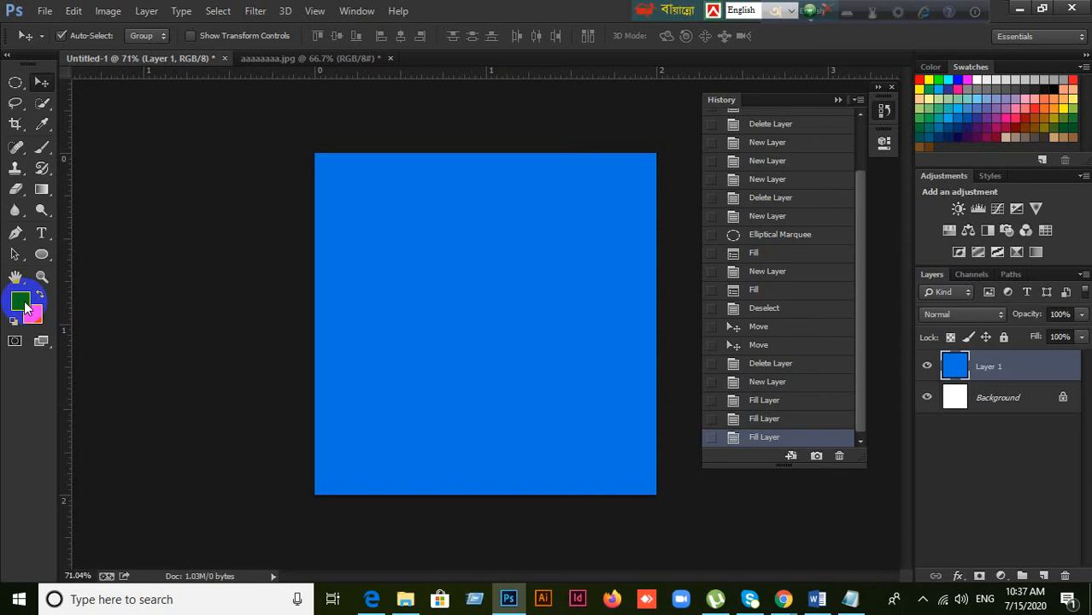
Step: Check the course module PDF in Edge and return to Photoshop
mouse_move(784, 601)
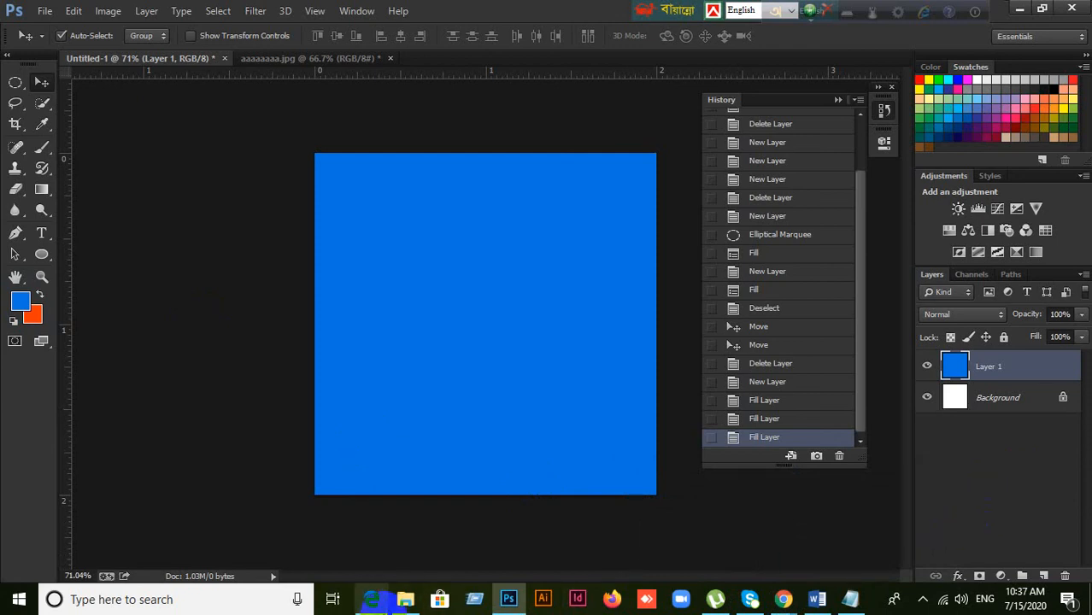
left_click(370, 599)
left_click(509, 601)
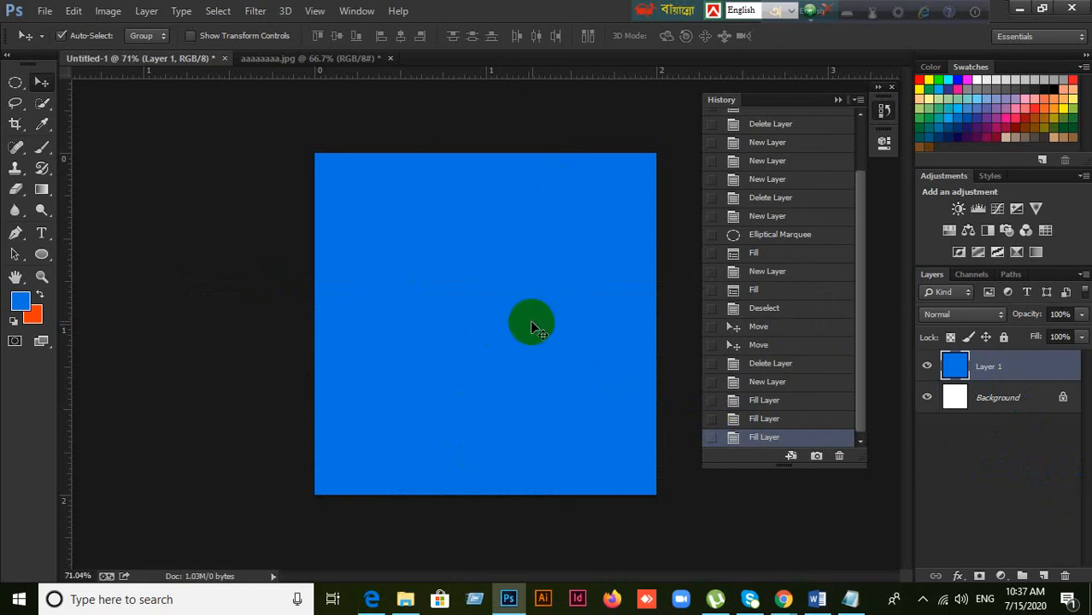
Step: Draw a wide rectangular marquee selection in the upper half of the blue canvas and deselect it
left_click(15, 83)
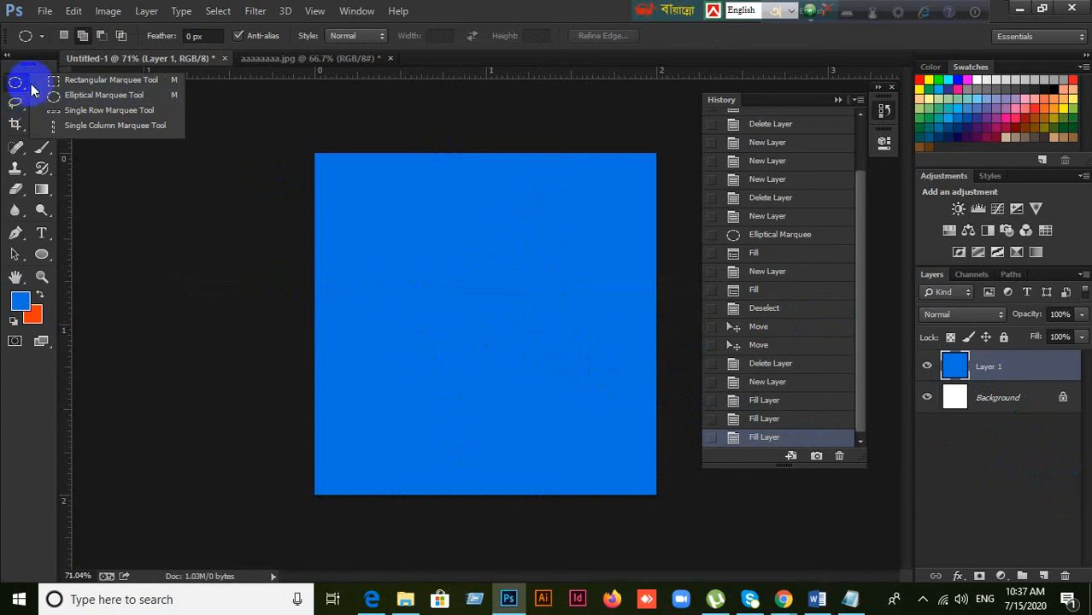
left_click(69, 80)
left_click_drag(379, 208, 583, 354)
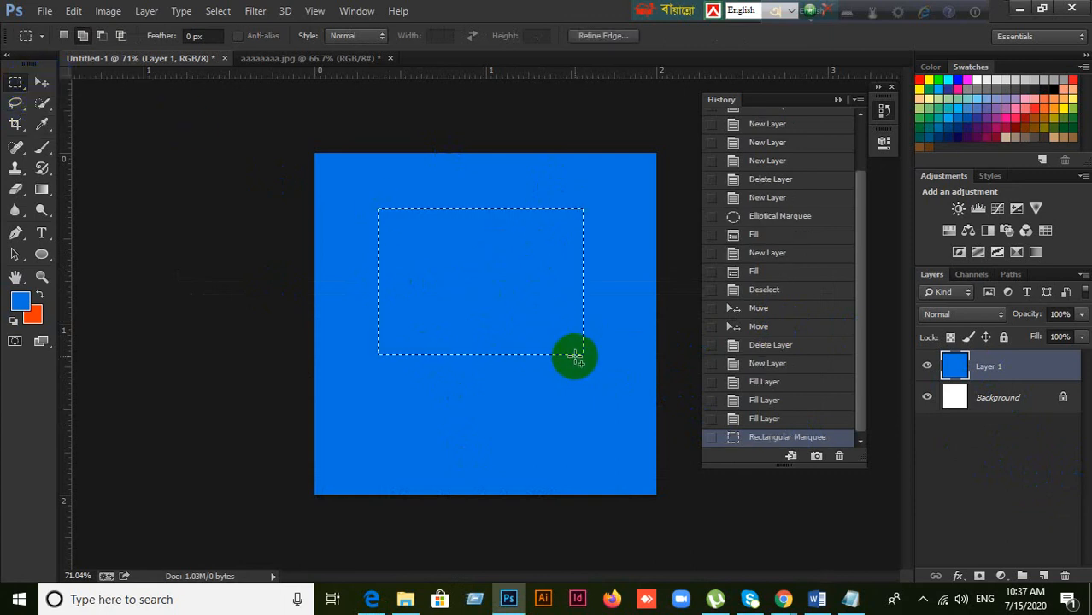
key("ctrl+d")
Step: Draw a freehand selection on the blue canvas with the Lasso tool and deselect it
left_click(14, 103)
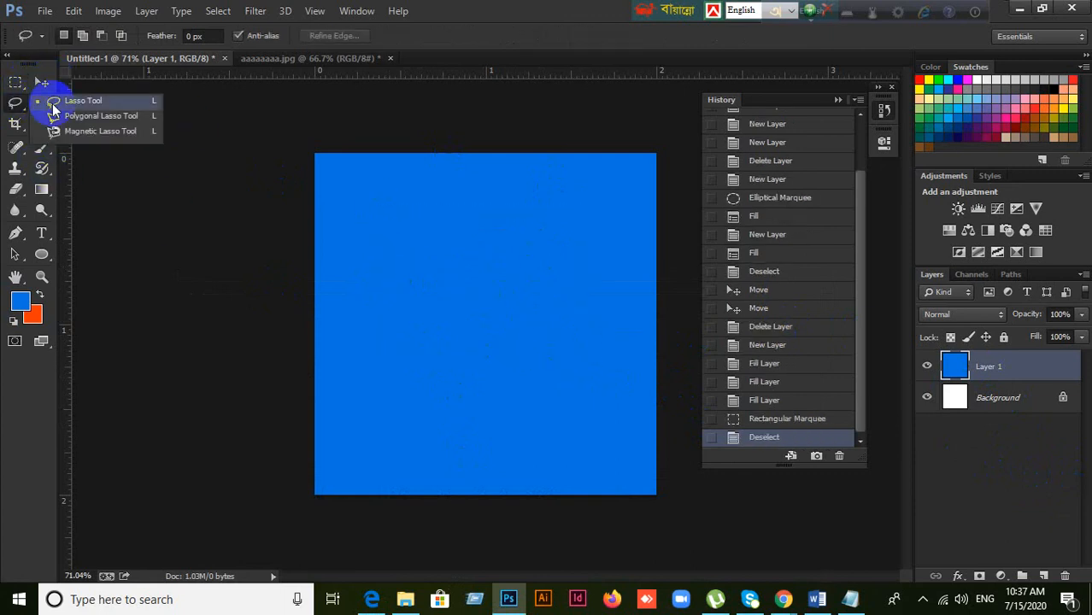
left_click(52, 103)
mouse_move(387, 267)
left_mouse_down()
mouse_move(512, 227)
mouse_move(397, 337)
mouse_move(387, 265)
left_mouse_up()
left_click(494, 398)
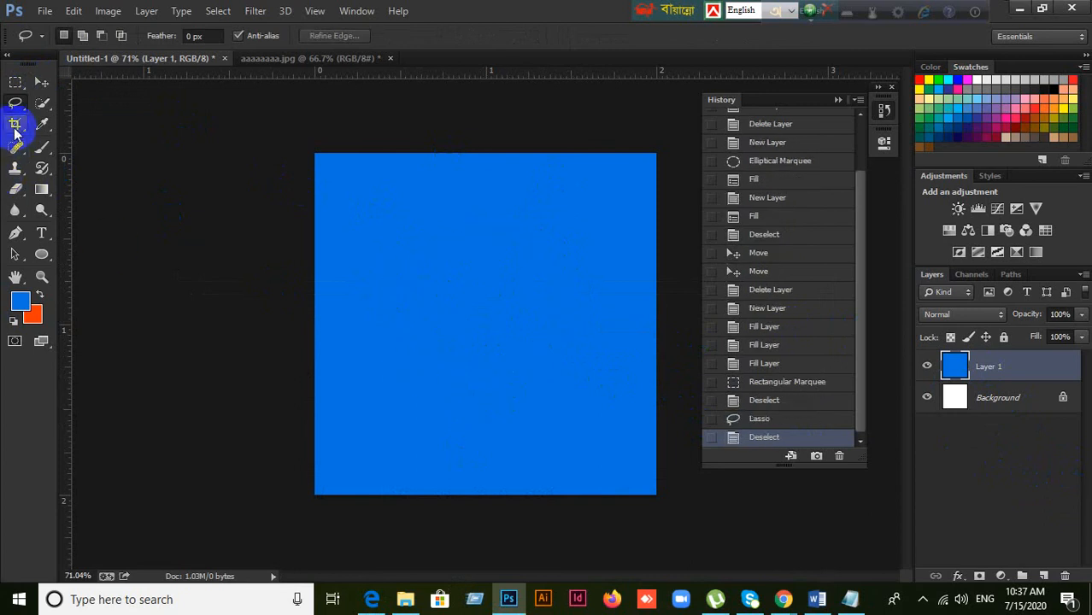
Step: Select a square area slightly above the canvas center with the Rectangular Marquee and fill it with green as the new foreground color
left_click(15, 82)
left_click_drag(416, 204, 584, 373)
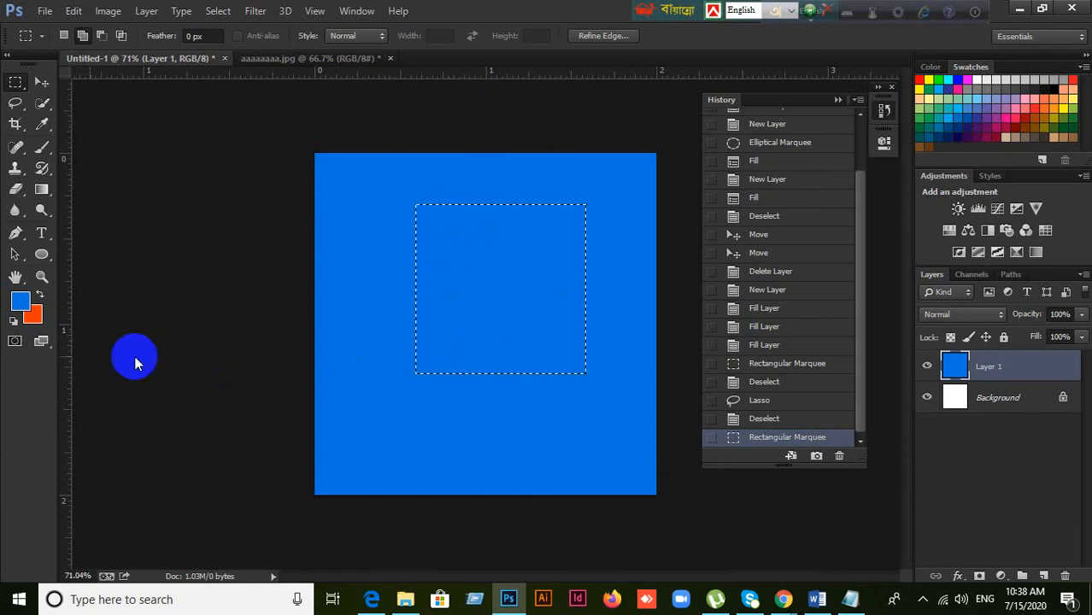
key("i")
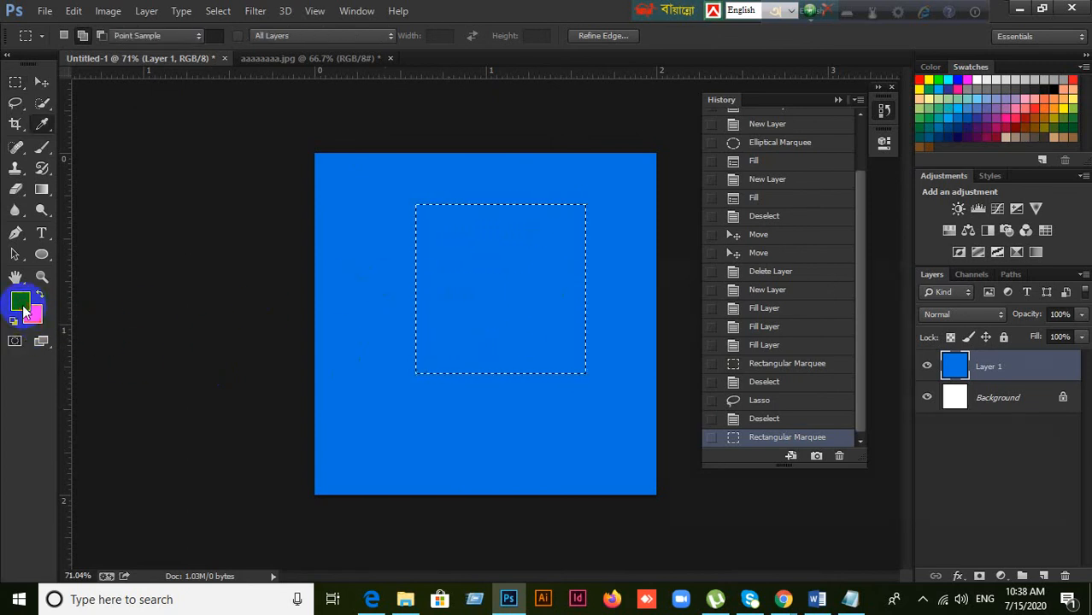
left_click(24, 312)
left_click(871, 433)
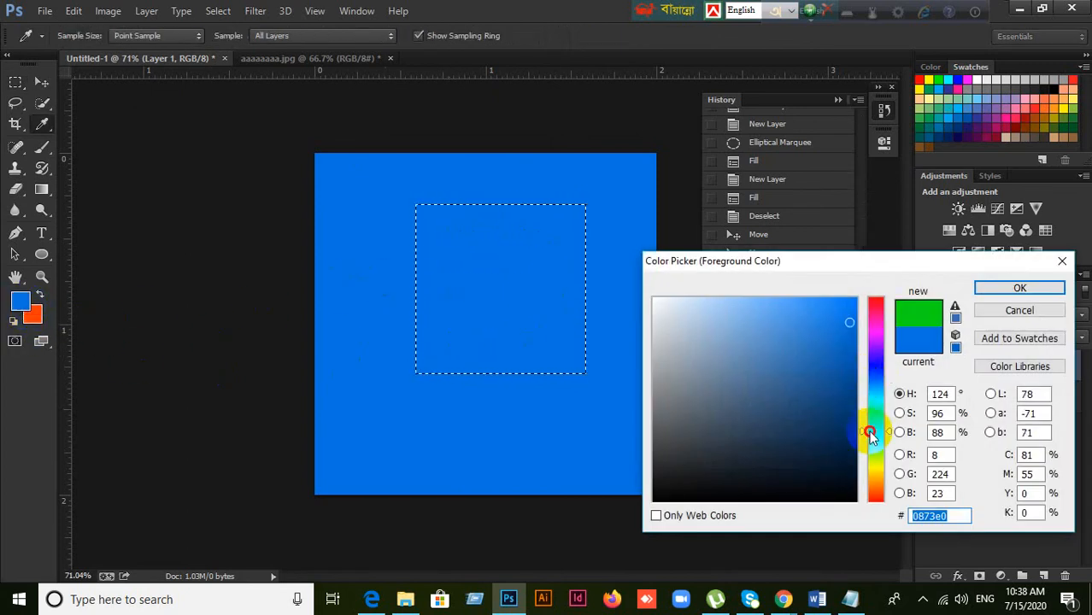
left_click(994, 286)
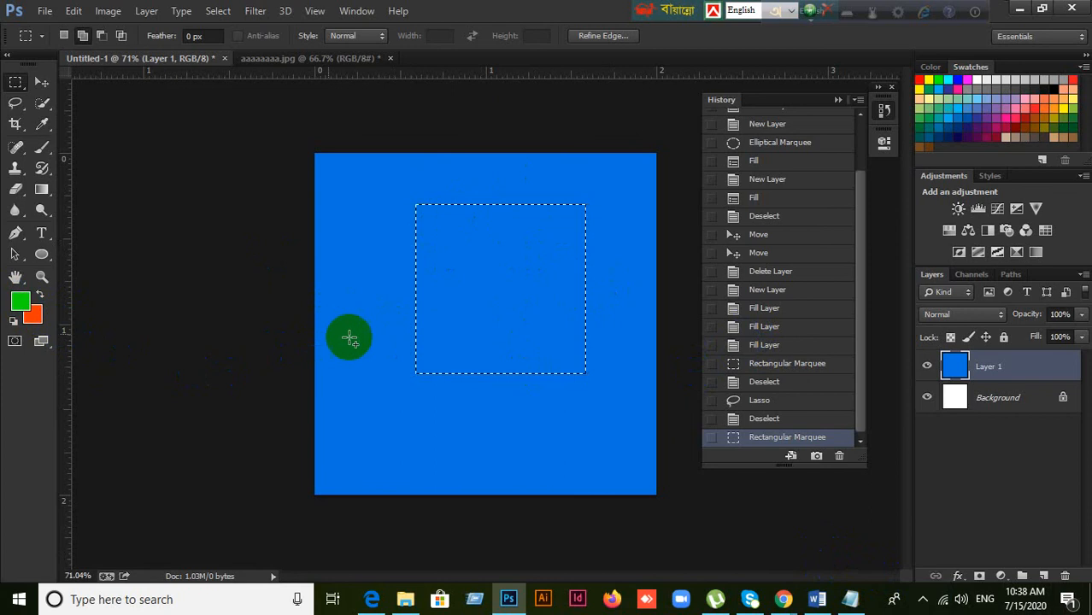
key("alt+BackSpace")
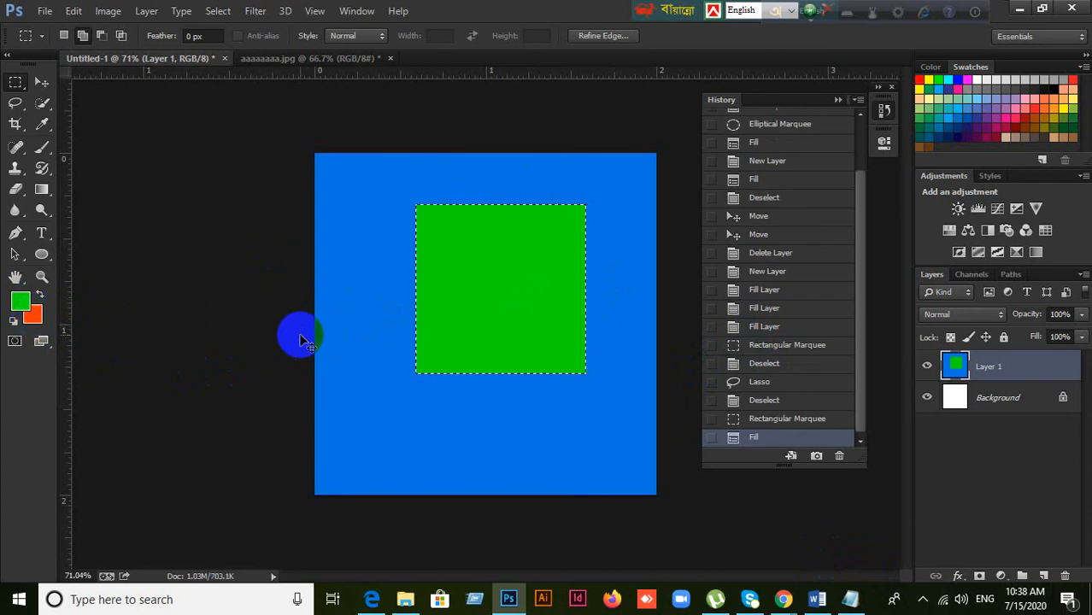
Step: Fill the square selection with the orange background color and deselect it
key("ctrl+BackSpace")
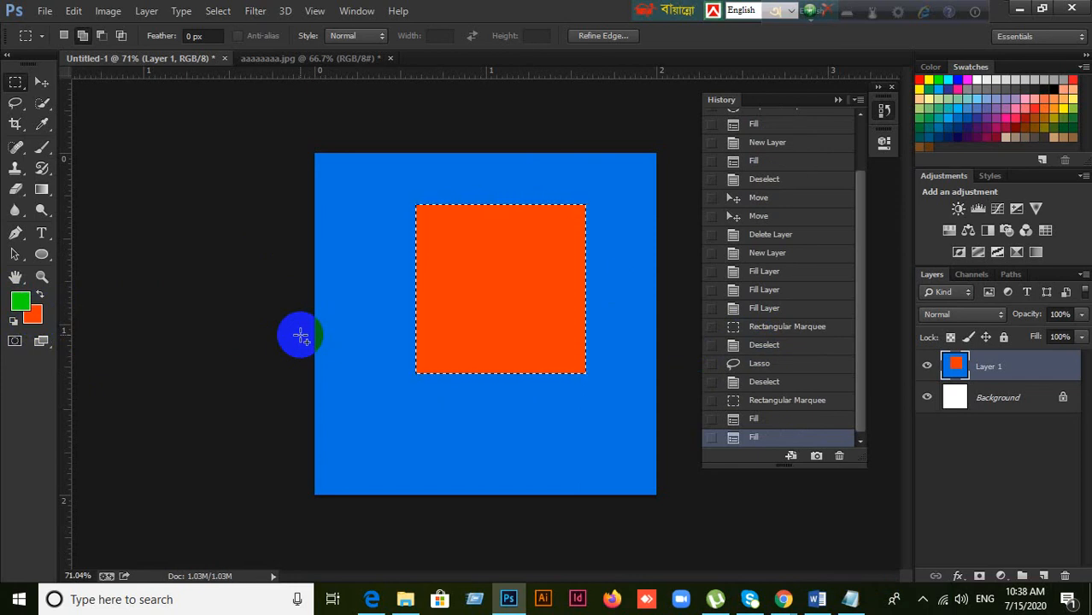
left_click(300, 336)
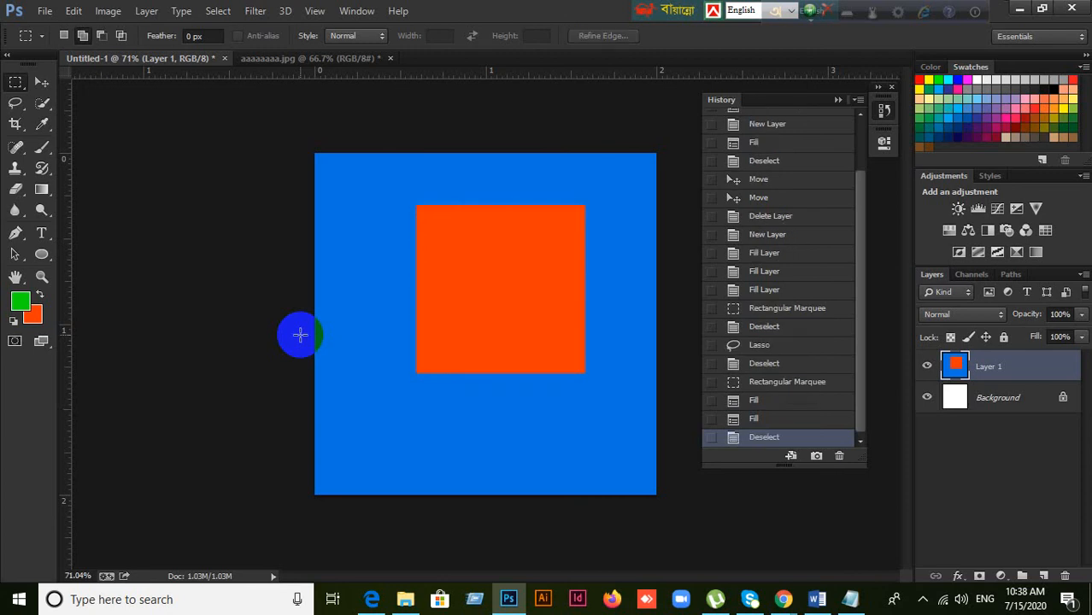
Step: Check the course module PDF in Edge, and back in Photoshop delete Layer 1 with the blue fill
left_click(373, 597)
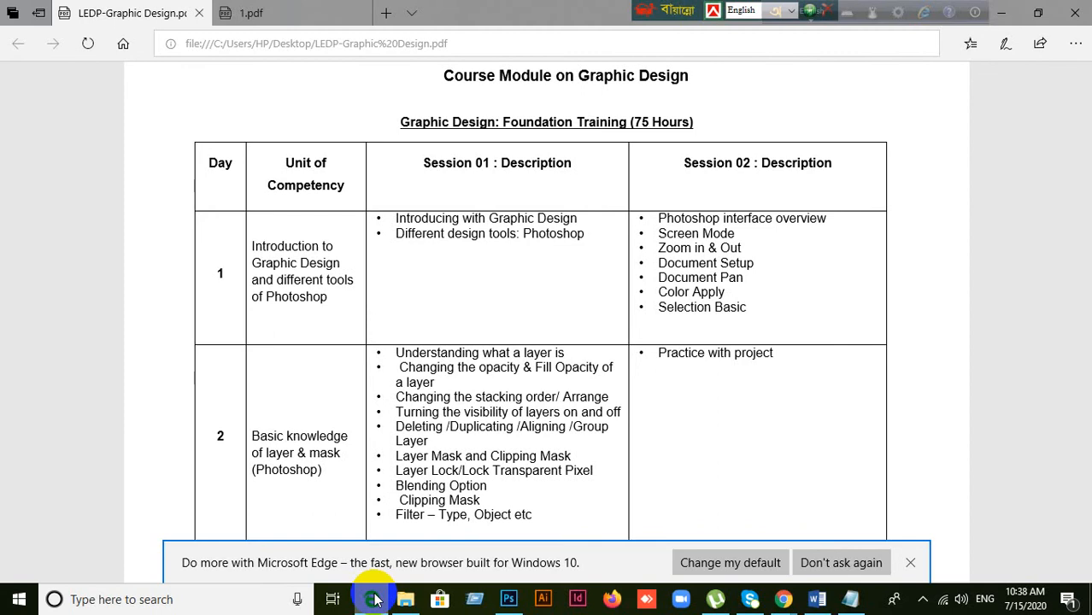
left_click(373, 598)
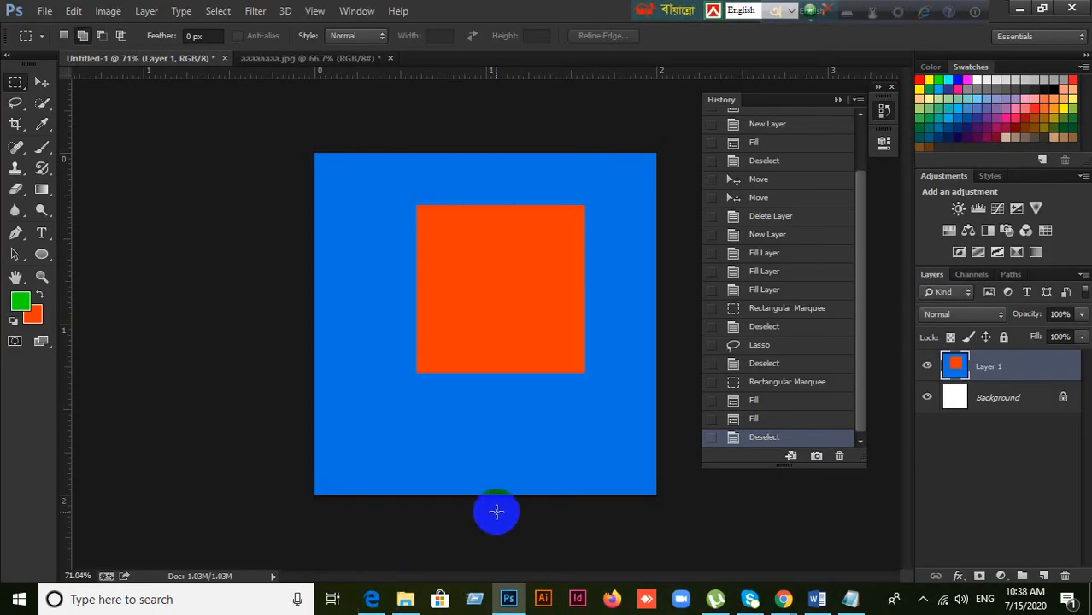
left_click(1064, 576)
left_click(515, 231)
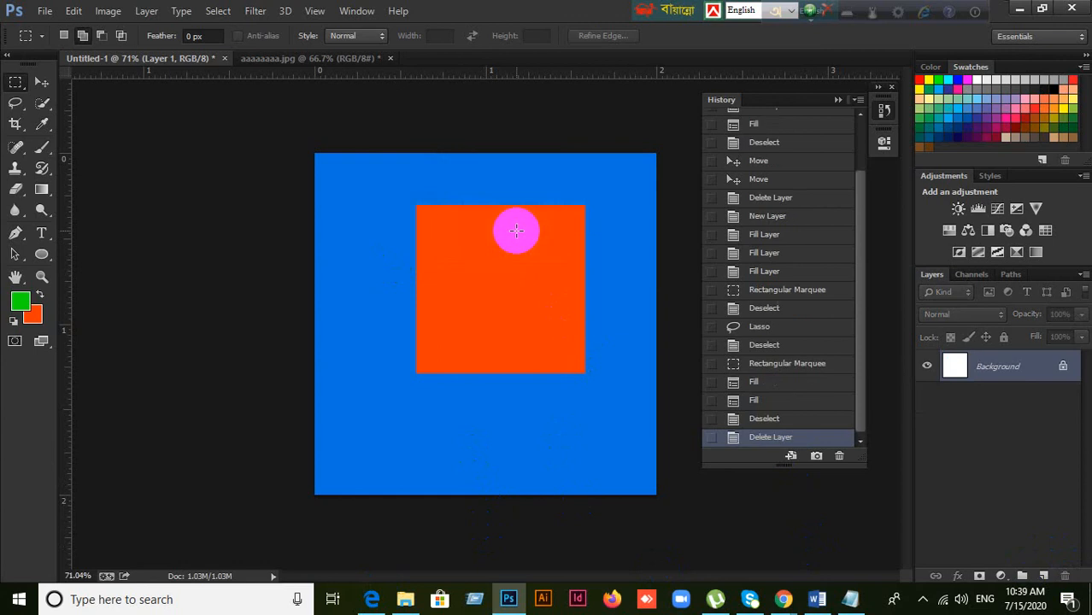
Step: Add three new empty layers above the Background
left_click(1043, 575)
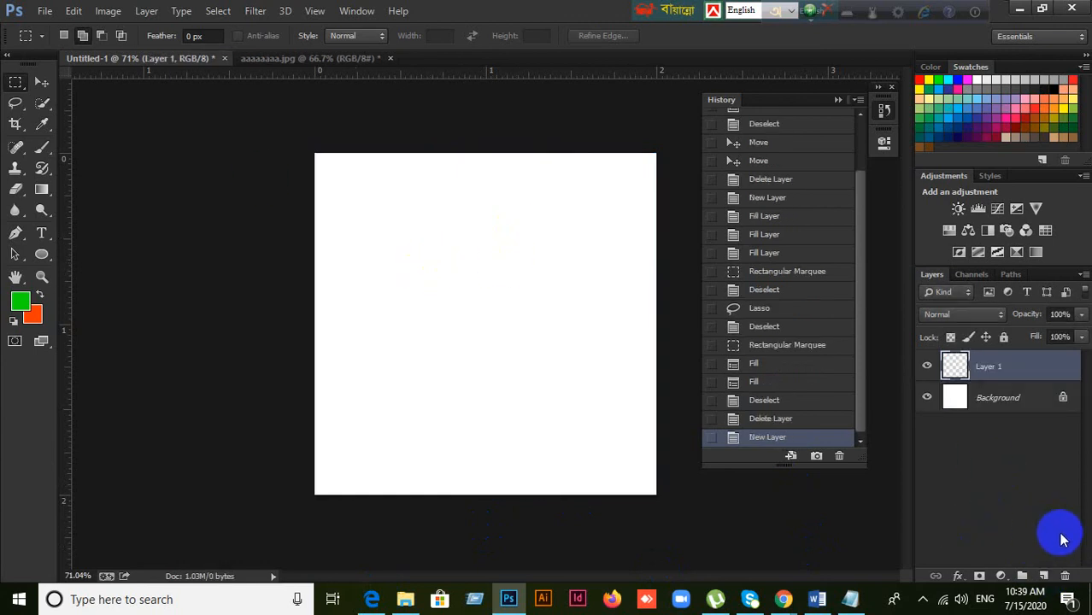
left_click(1045, 575)
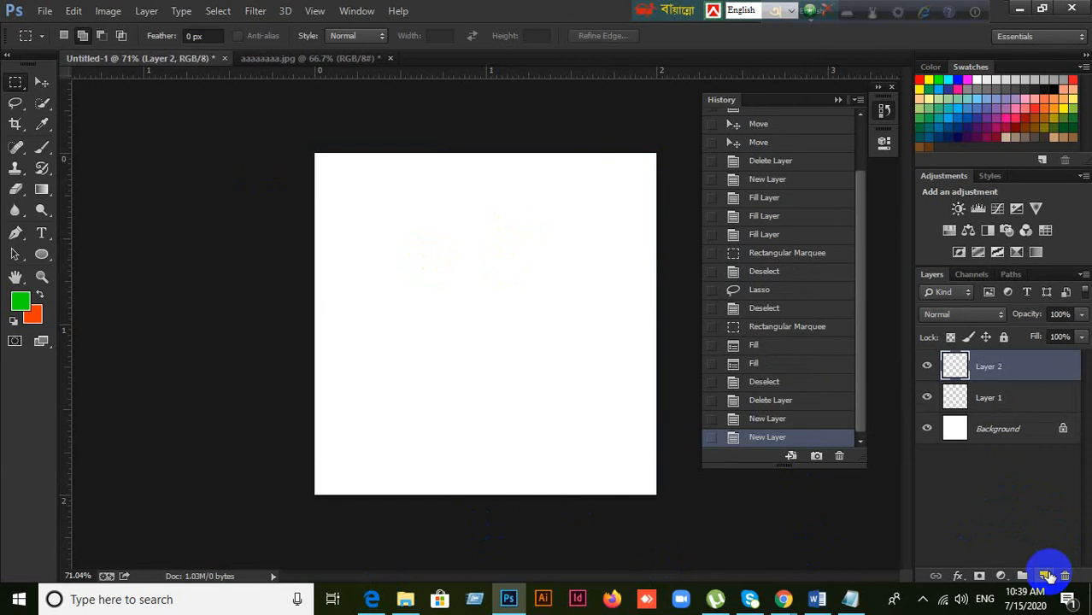
left_click(1046, 575)
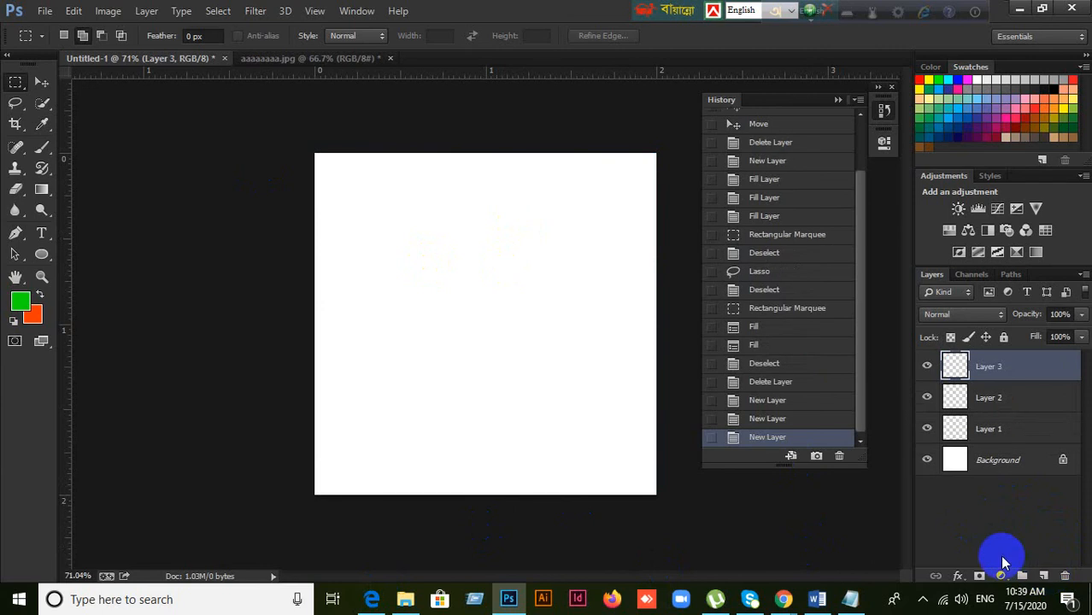
Step: Delete Layer 3 and Layer 2 together, keeping Layer 1 above the Background
left_click(995, 429)
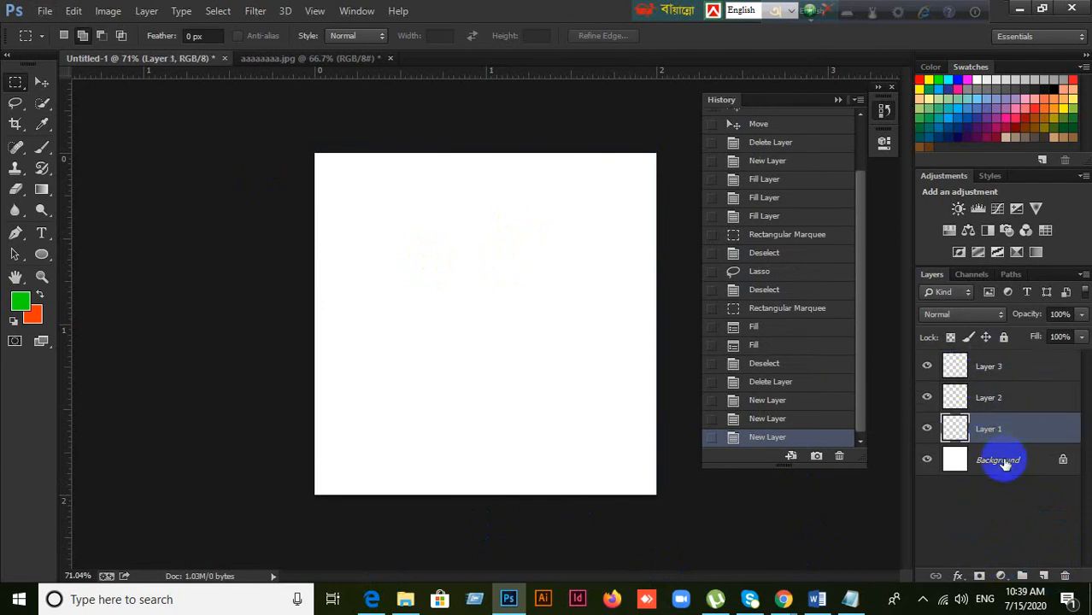
left_click(985, 365)
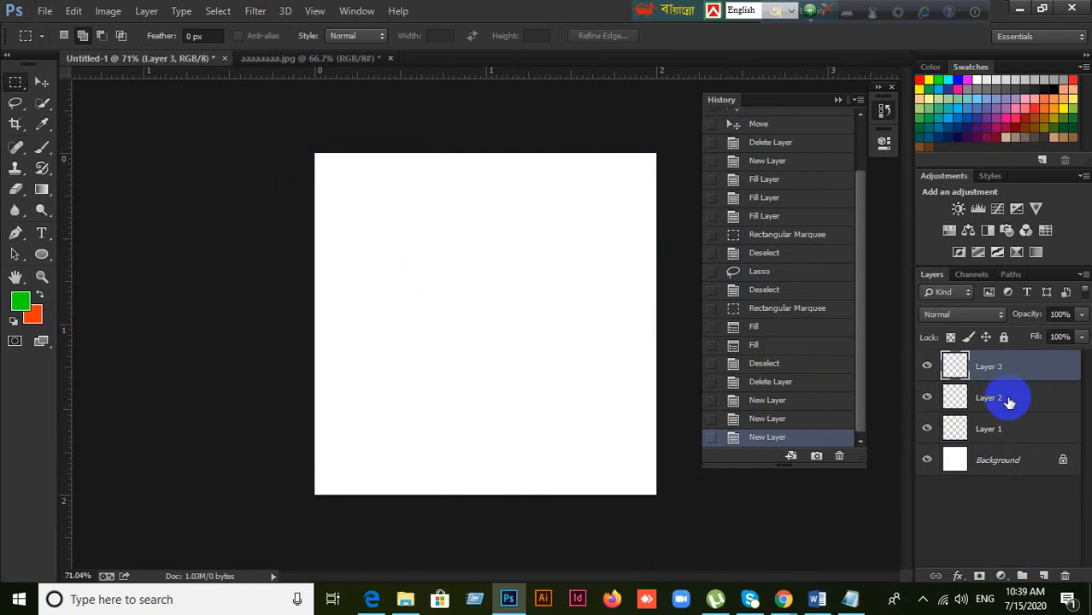
left_click(1009, 400, "shift")
key("Delete")
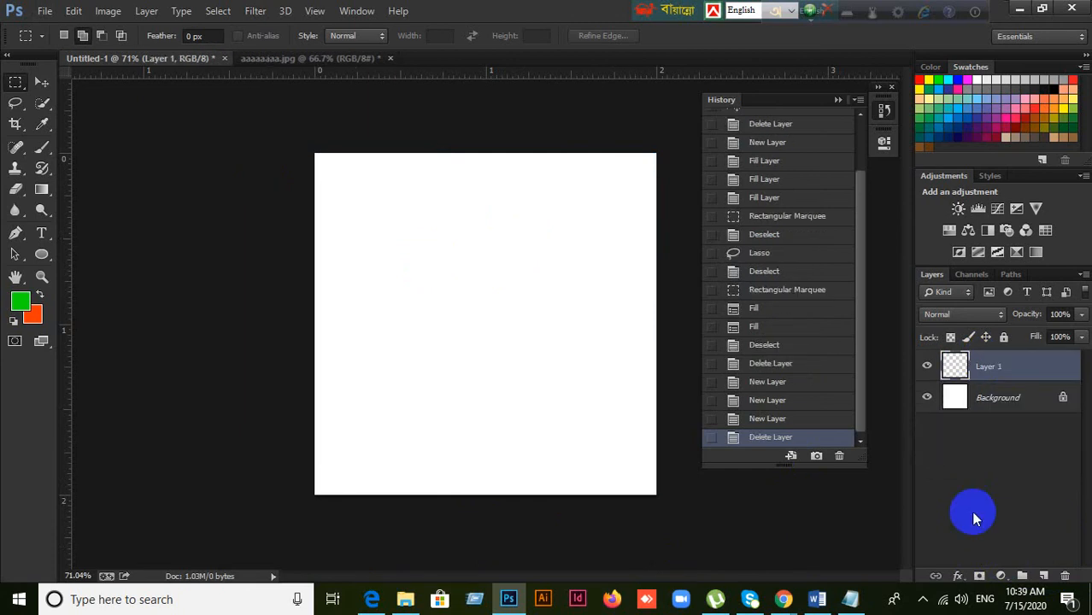
left_click(973, 512)
Step: Fill Layer 1 with the green foreground color and a new layer above it with the orange background color
left_click(1006, 373)
key("alt+BackSpace")
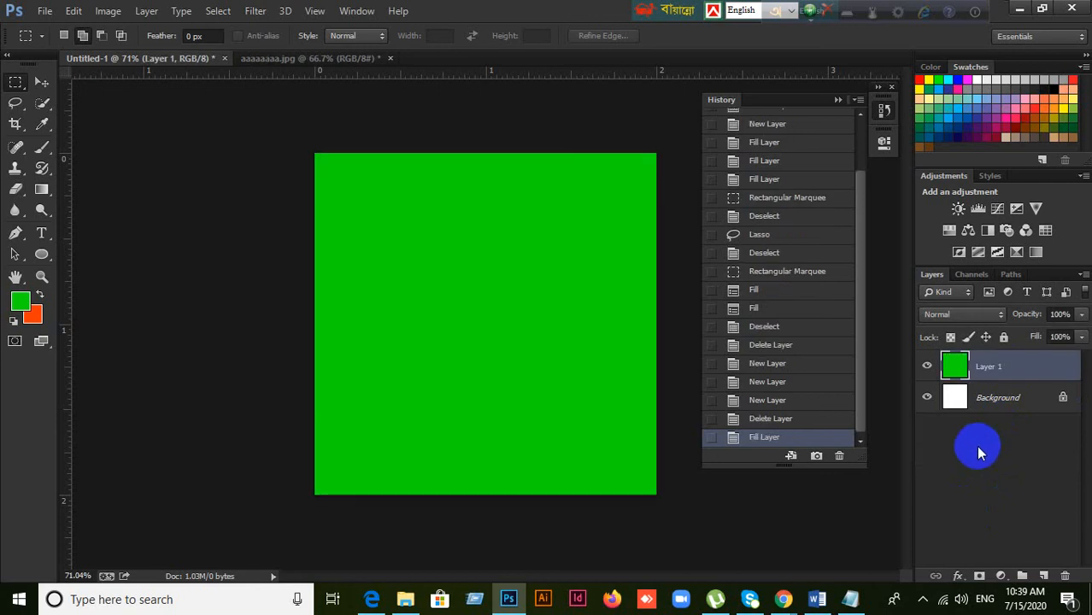
left_click(1045, 576)
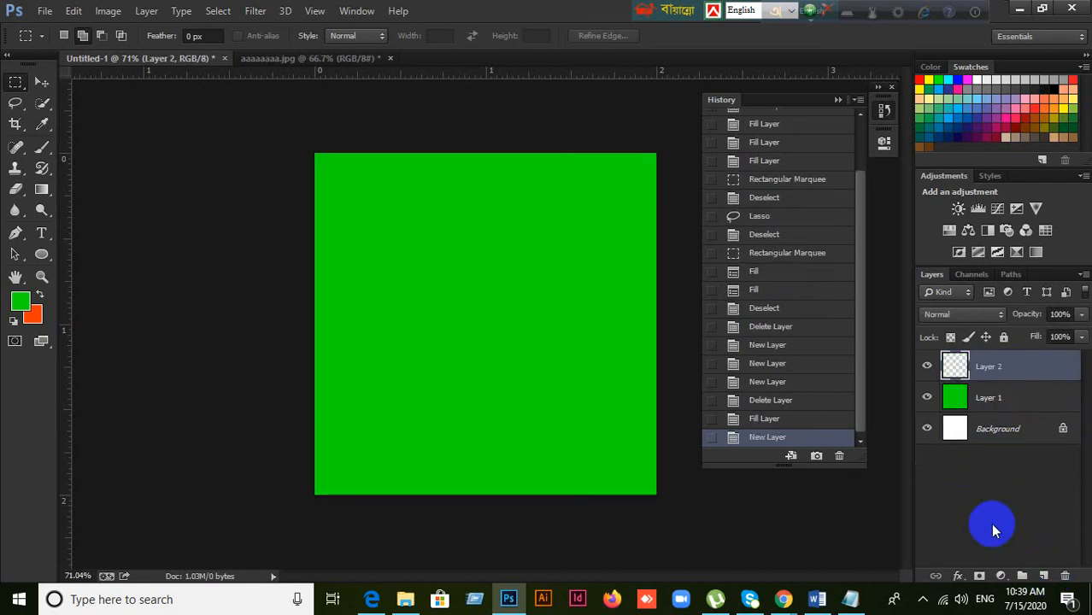
key("ctrl+BackSpace")
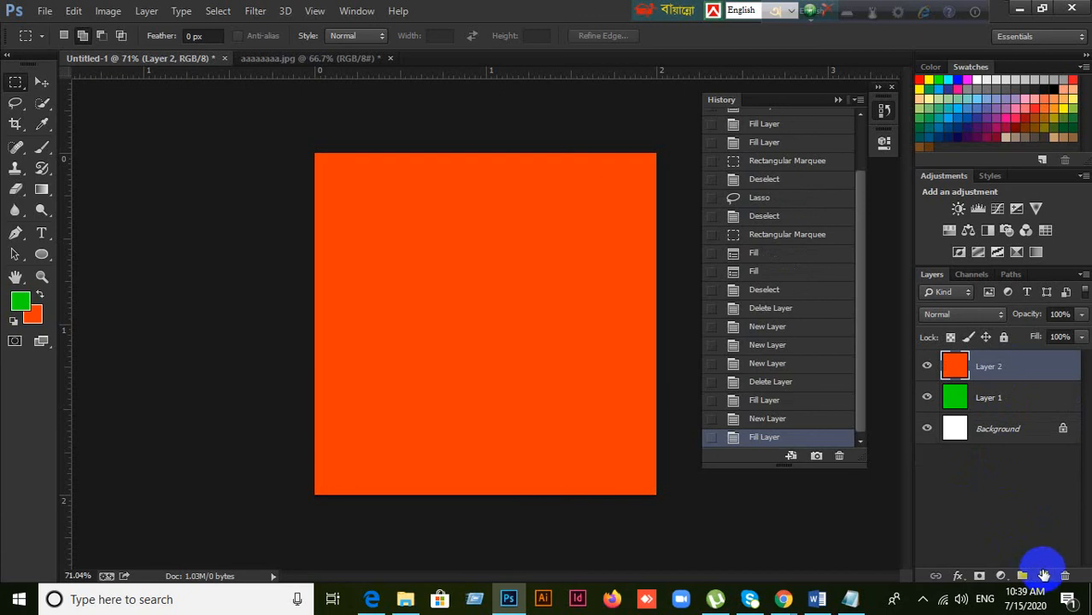
Step: Add two more layers on top, filling the lower one with light blue and the upper one with magenta as foreground colors
left_click(1044, 575)
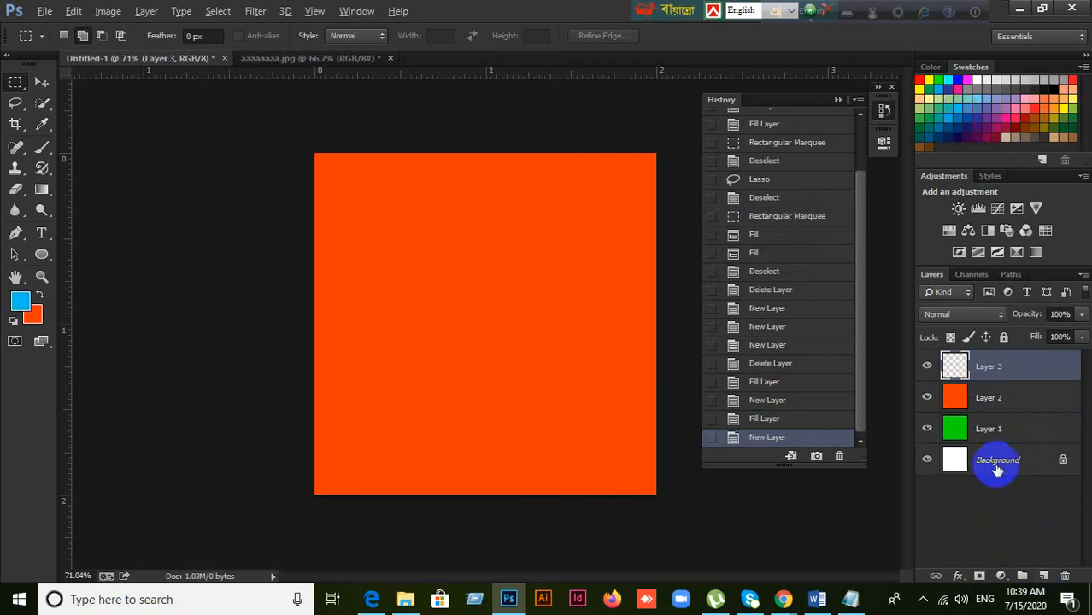
key("alt+BackSpace")
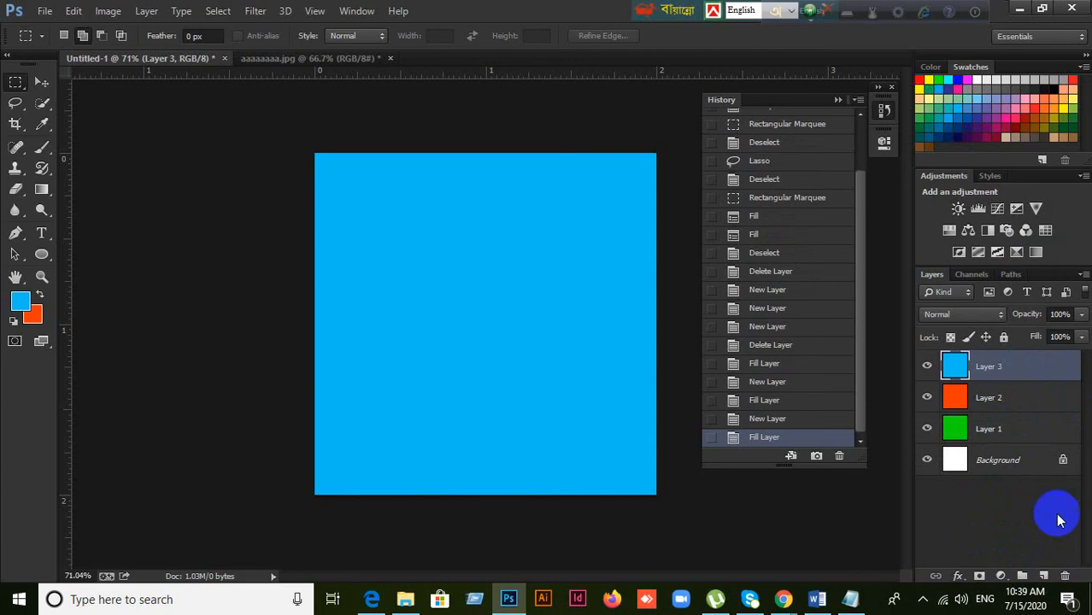
left_click(1044, 575)
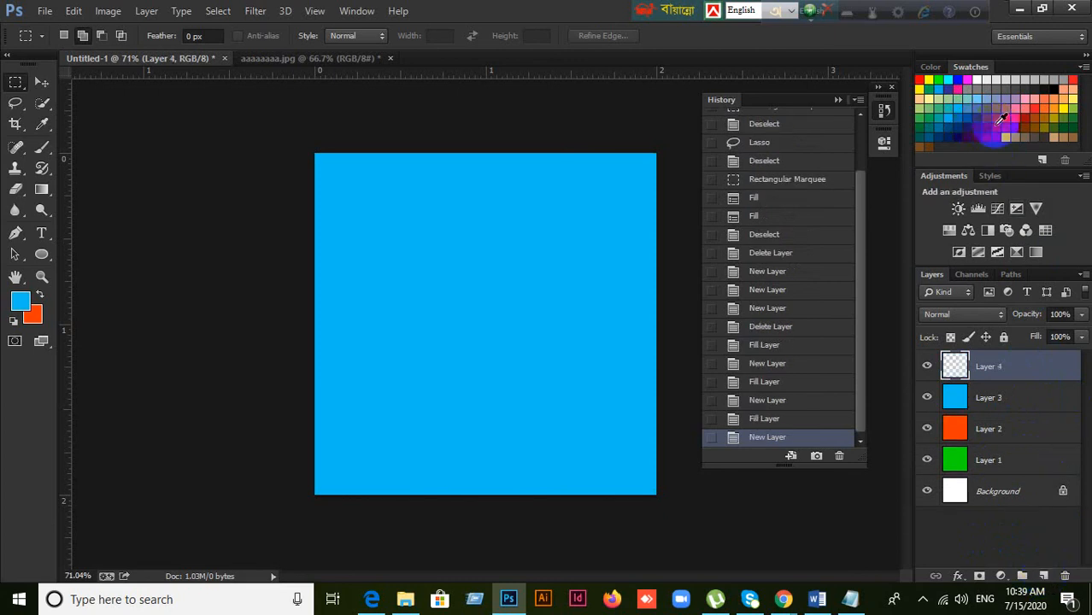
left_click(999, 119)
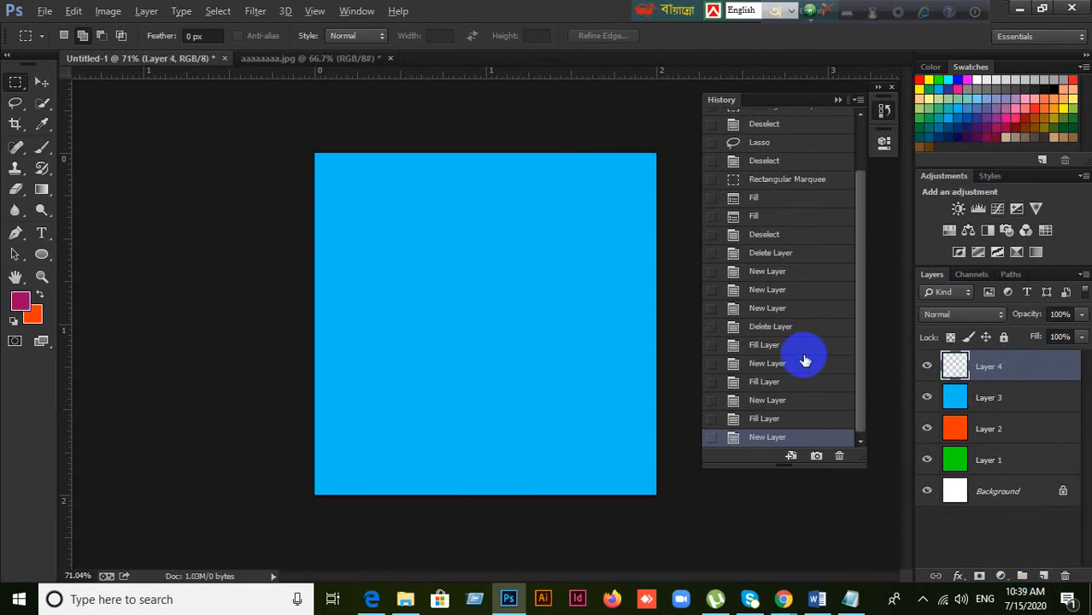
key("alt+BackSpace")
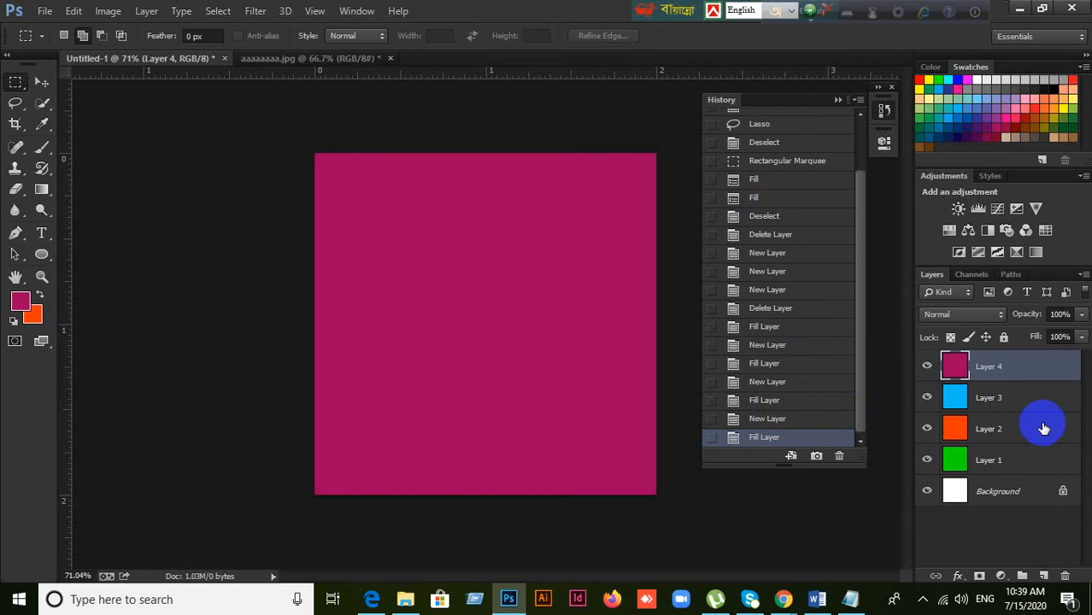
Step: Hide the four colored layers one by one from Layer 4 down to Layer 1, and show them again in reverse order
left_click(1003, 461)
left_click_drag(986, 398, 980, 369)
left_click(927, 367)
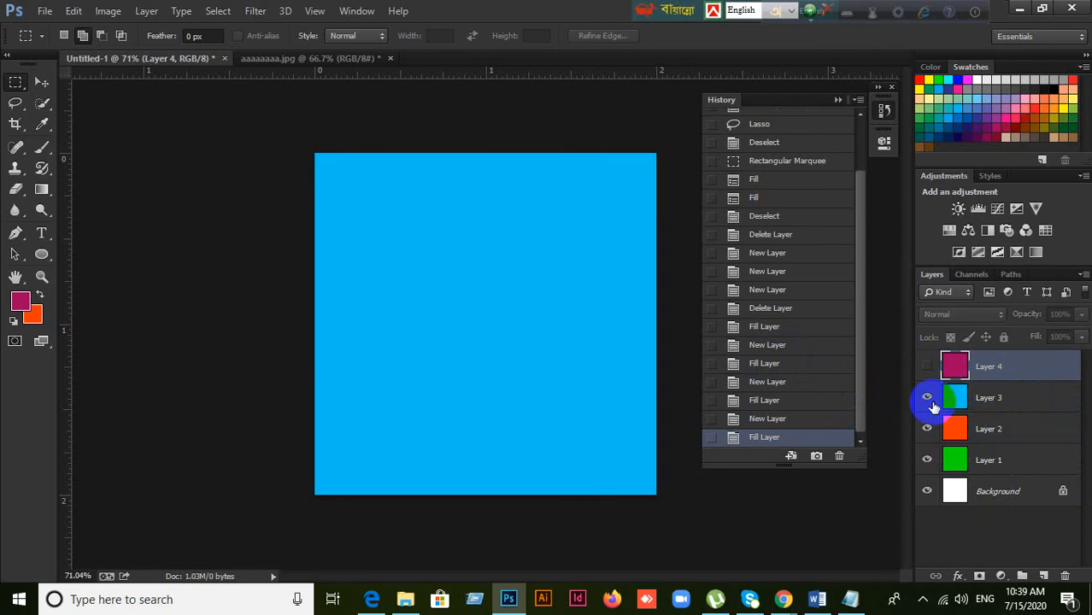
left_click(927, 397)
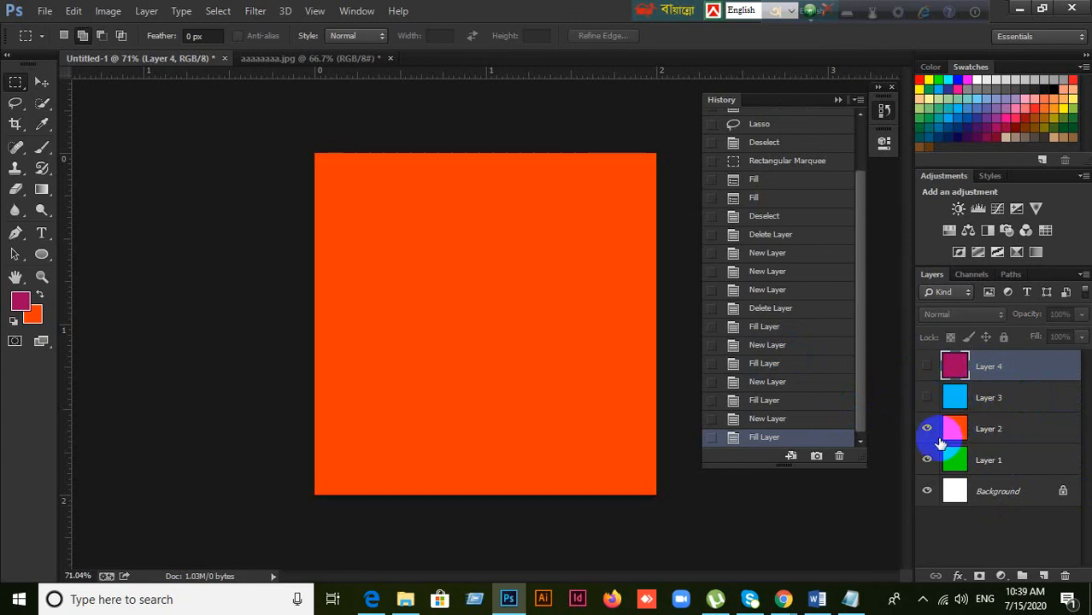
left_click(931, 430)
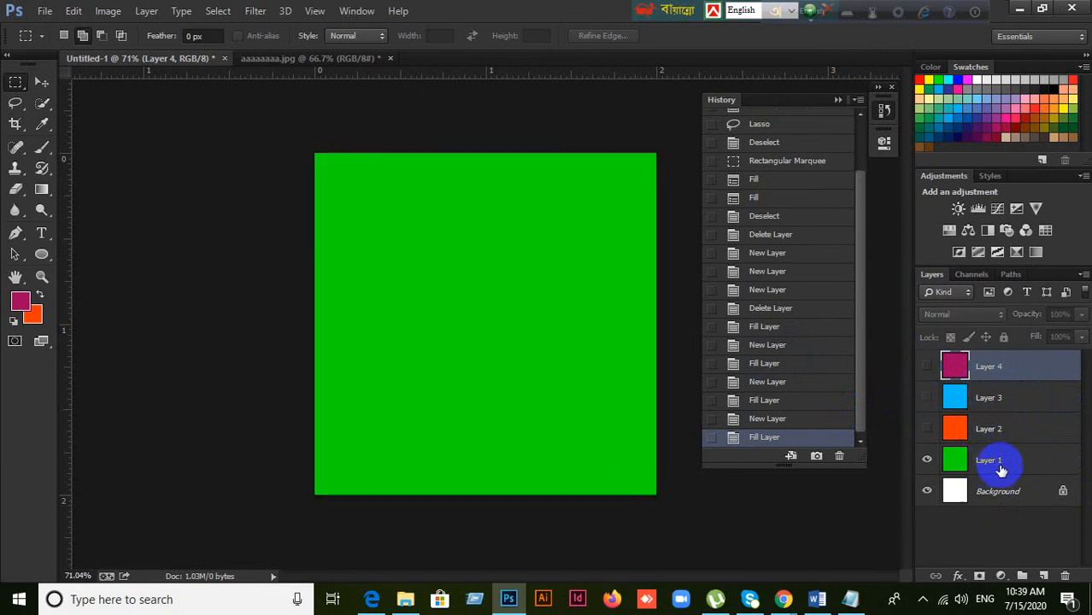
left_click(929, 461)
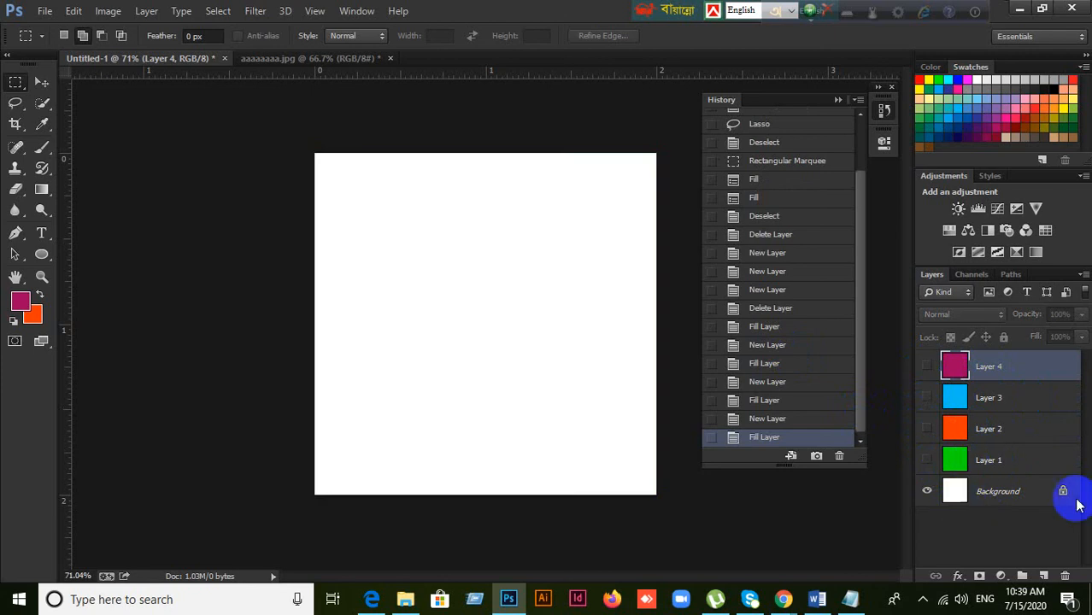
left_click(927, 461)
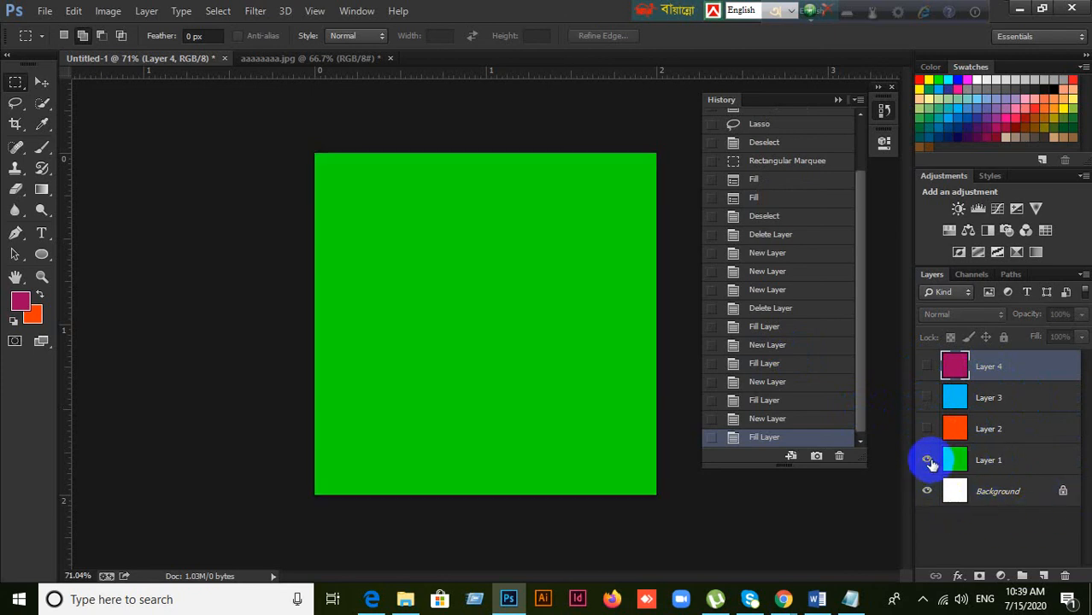
left_click(927, 429)
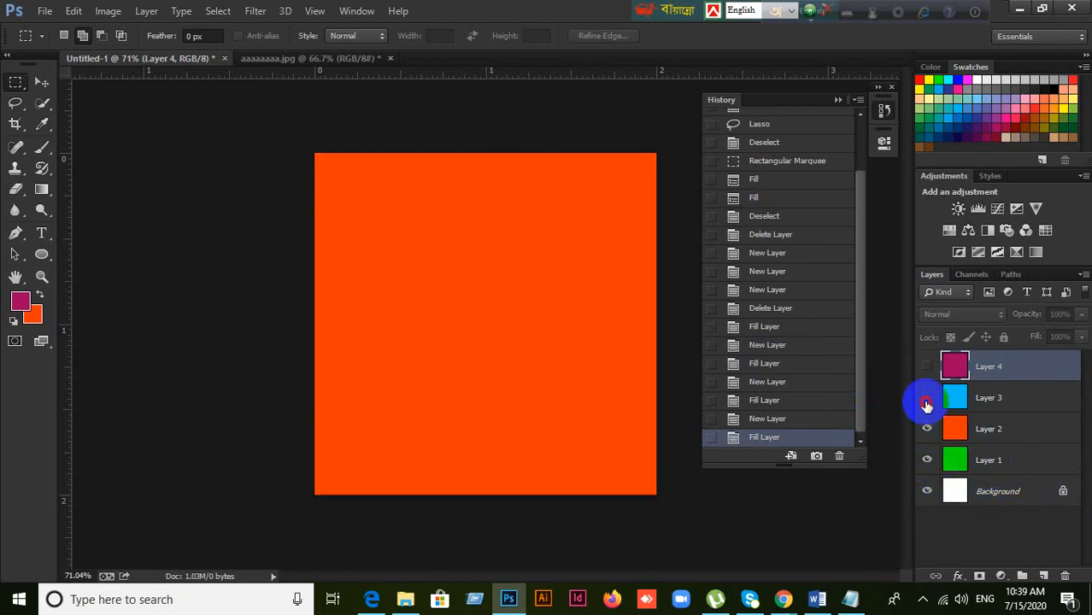
left_click(927, 397)
left_click(927, 367)
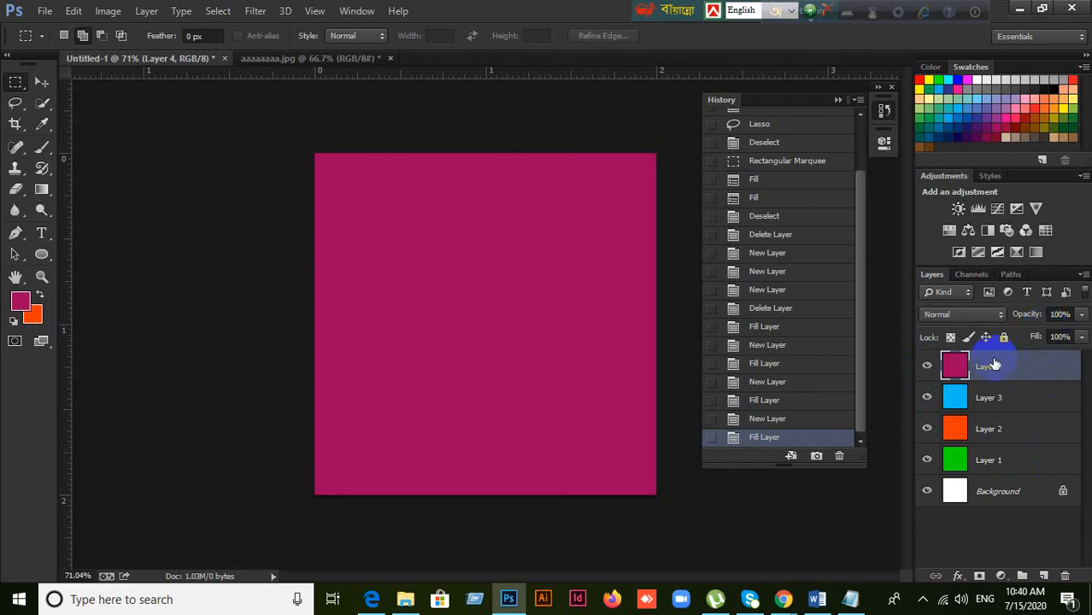
Step: Try lowering Layer 4's opacity to 0% and bring it back to 100%
left_click(1081, 315)
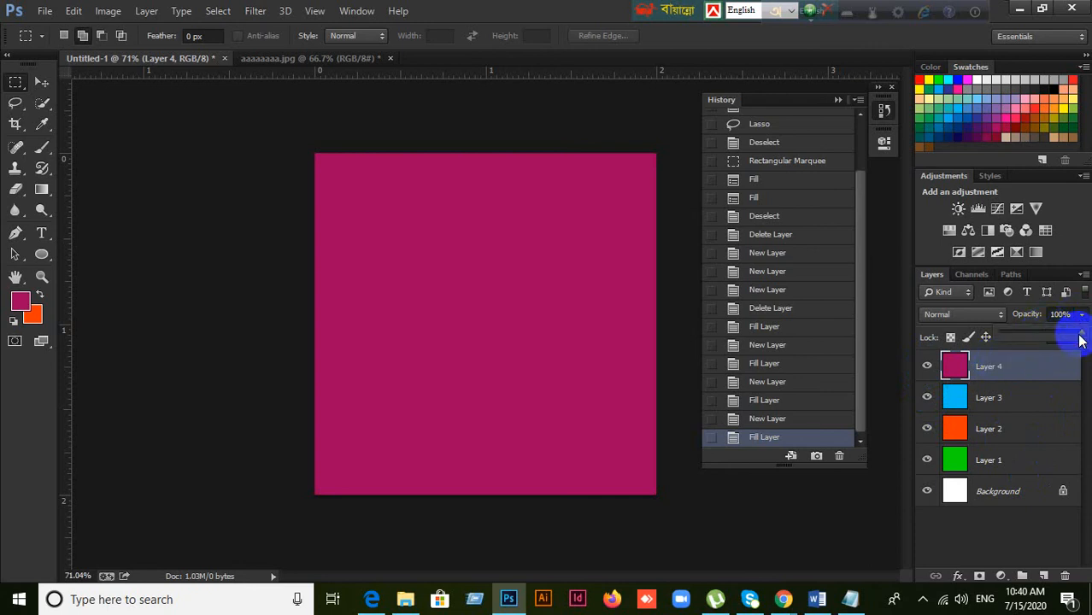
mouse_move(1077, 339)
left_mouse_down()
mouse_move(1058, 346)
mouse_move(1086, 333)
left_mouse_up()
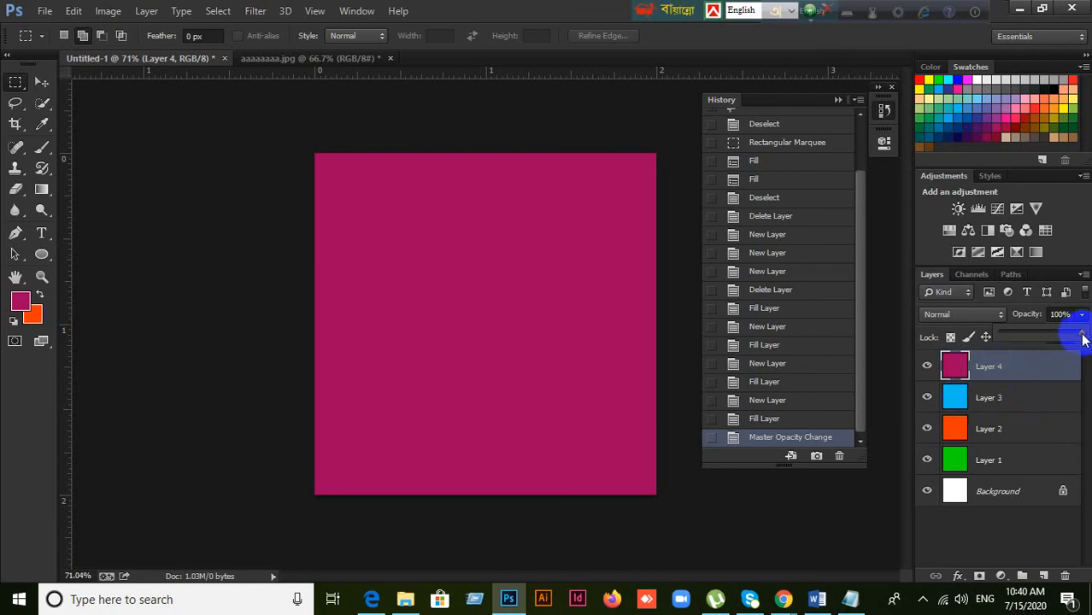
left_click_drag(1082, 339, 966, 336)
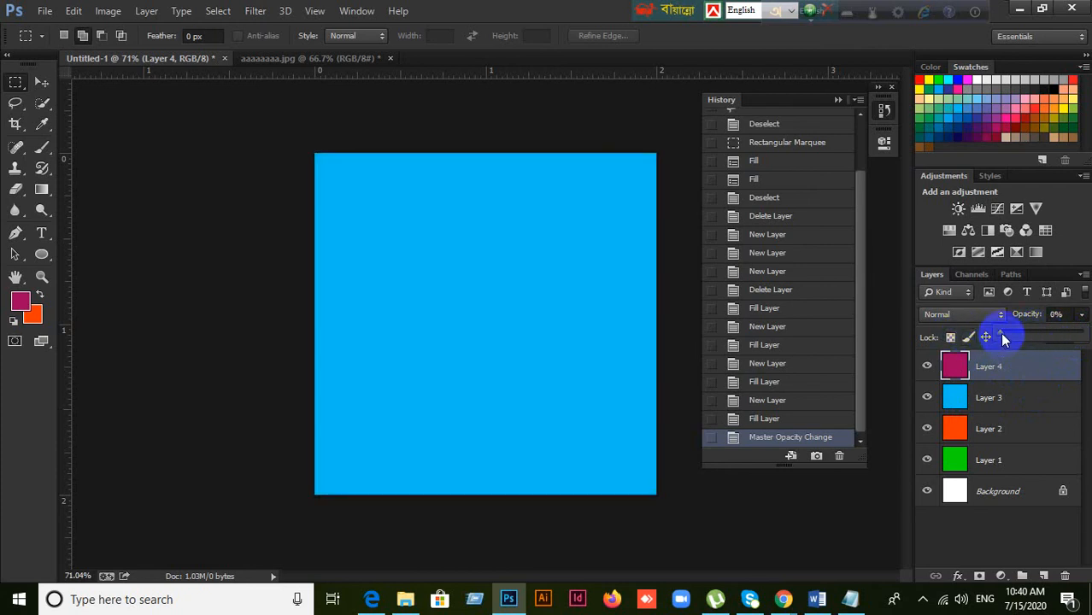
left_click_drag(1001, 336, 1086, 367)
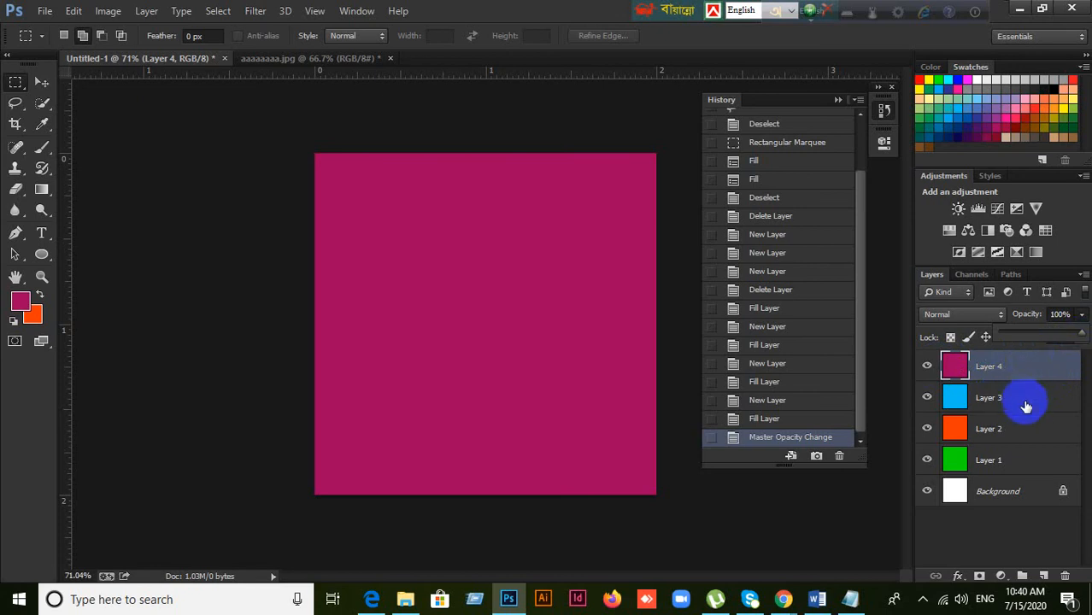
mouse_move(1075, 336)
left_mouse_down()
mouse_move(1018, 335)
mouse_move(1055, 325)
mouse_move(1072, 335)
left_mouse_up()
Step: Delete the magenta Layer 4 and confirm the deletion
left_click(1064, 576)
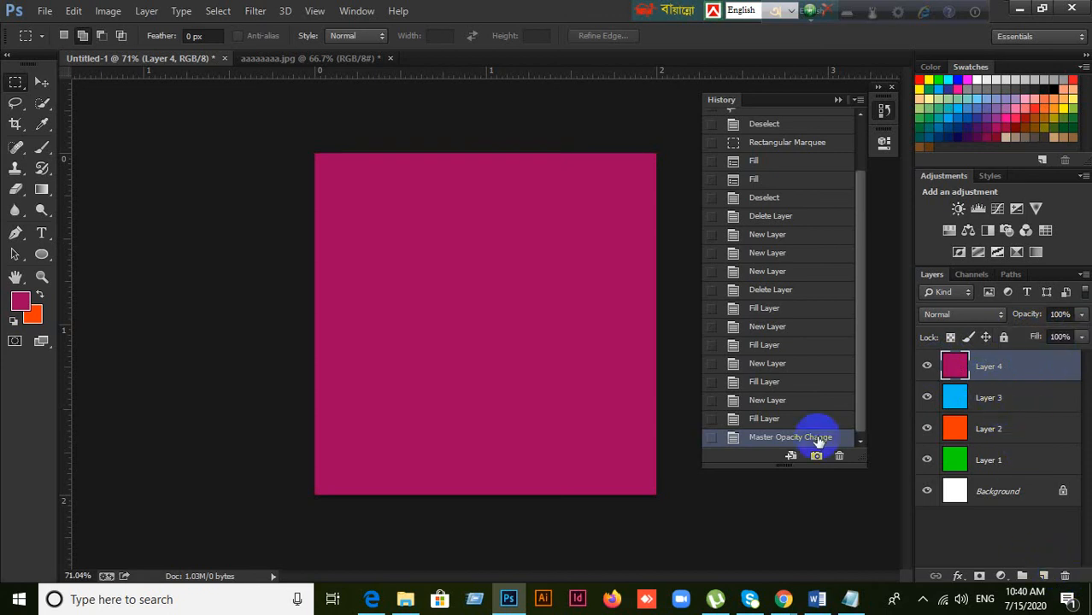
left_click(1064, 576)
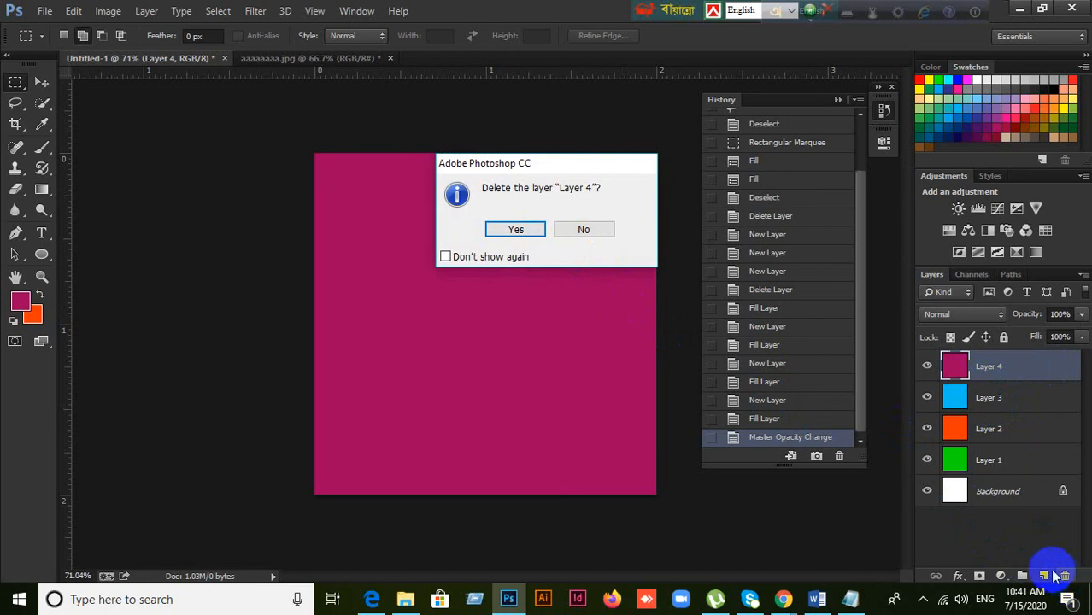
left_click(515, 229)
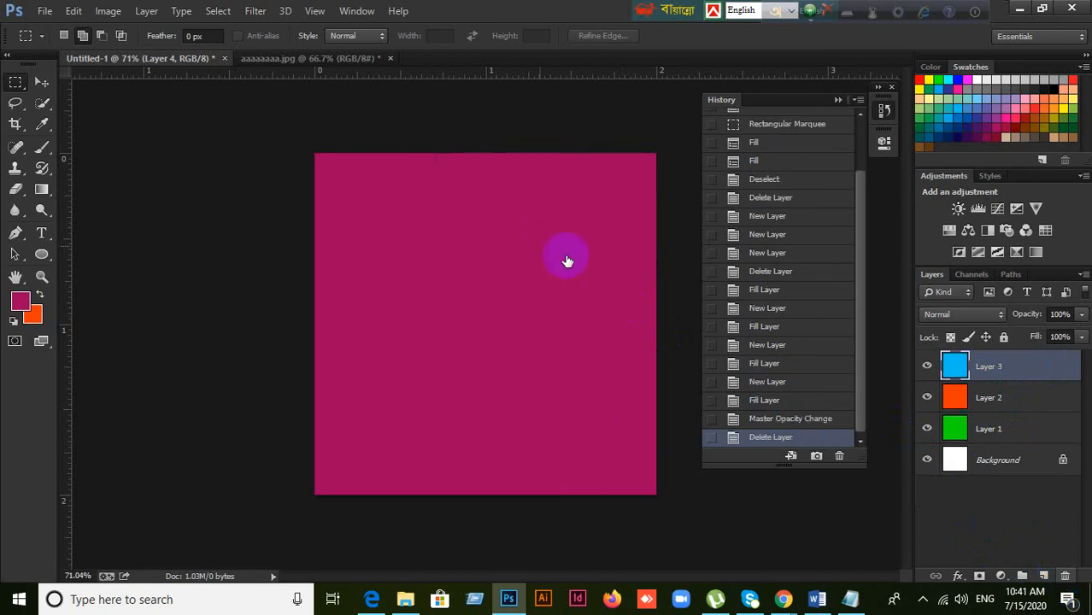
Step: Lower the opacity of the light blue Layer 3 to 47%
left_click(1080, 314)
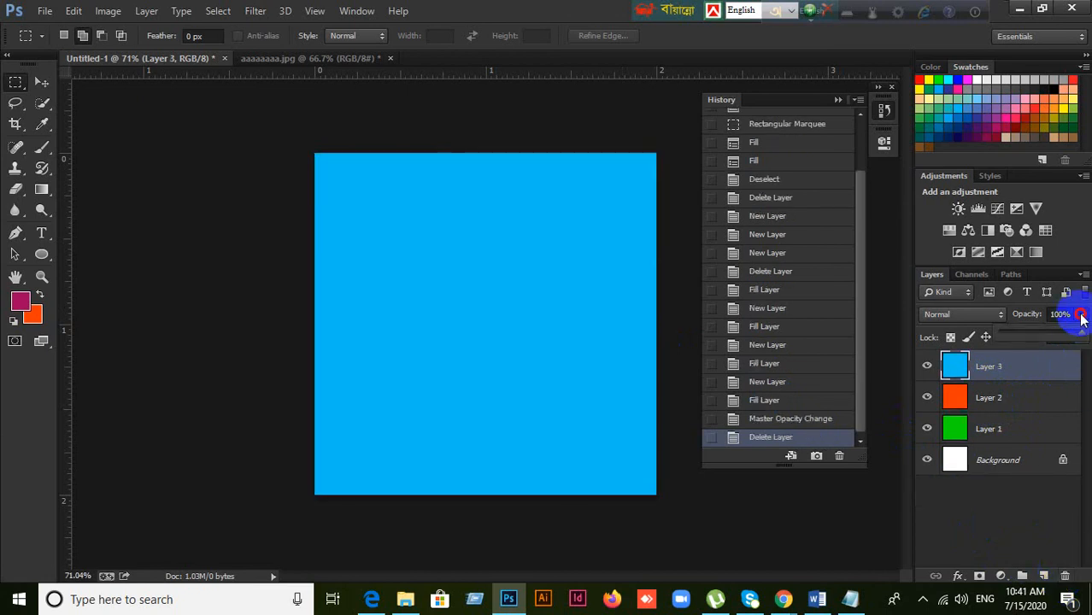
left_click_drag(1083, 337, 1033, 332)
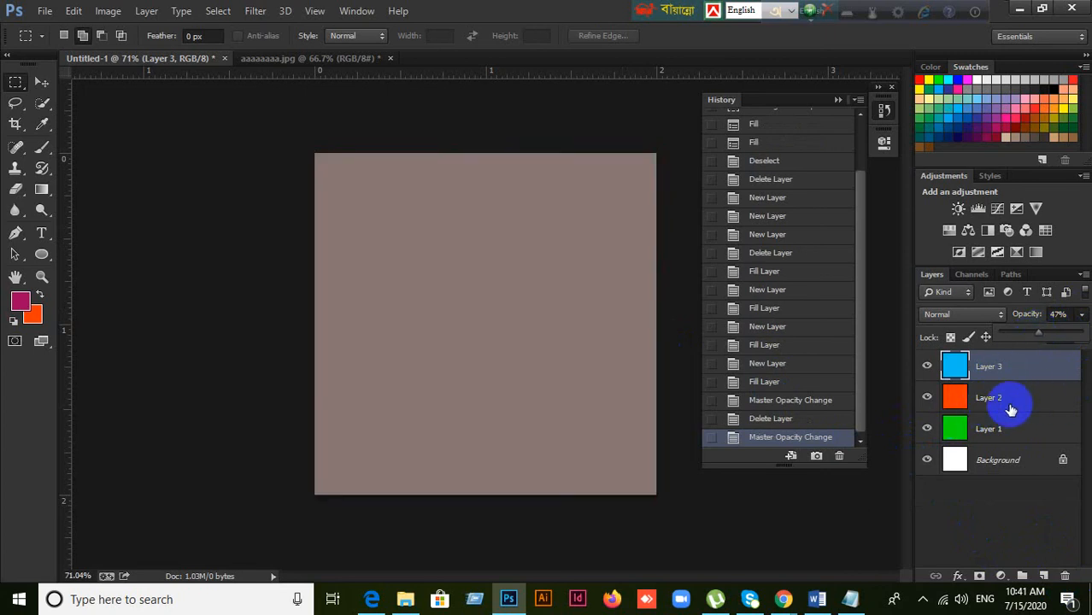
Step: Restore the light blue Layer 3's opacity to 100%, and delete the layer, confirming the deletion
mouse_move(1041, 334)
left_mouse_down()
mouse_move(1003, 334)
mouse_move(1083, 335)
left_mouse_up()
left_click(1065, 576)
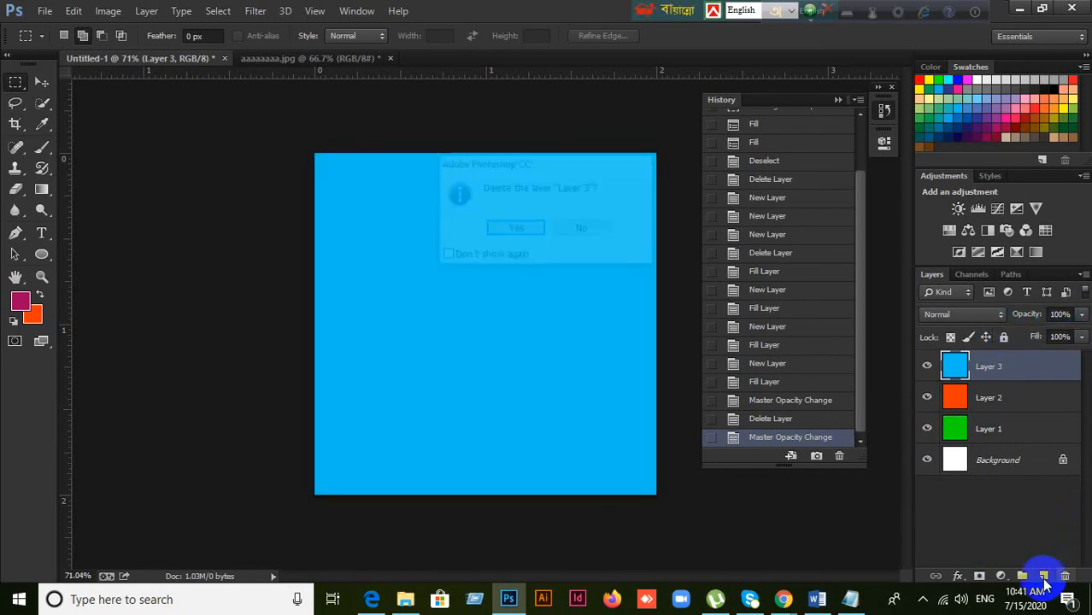
left_click(517, 229)
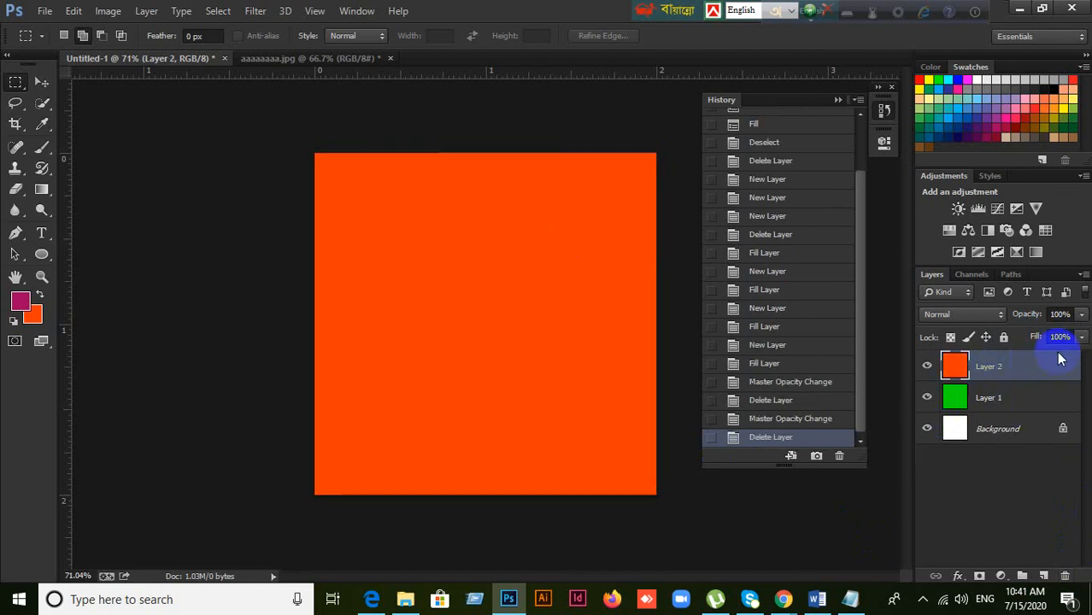
Step: Try lowering the orange Layer 2's opacity to 8% and bring it back to 100%
left_click(1081, 315)
left_click_drag(1073, 342, 1007, 335)
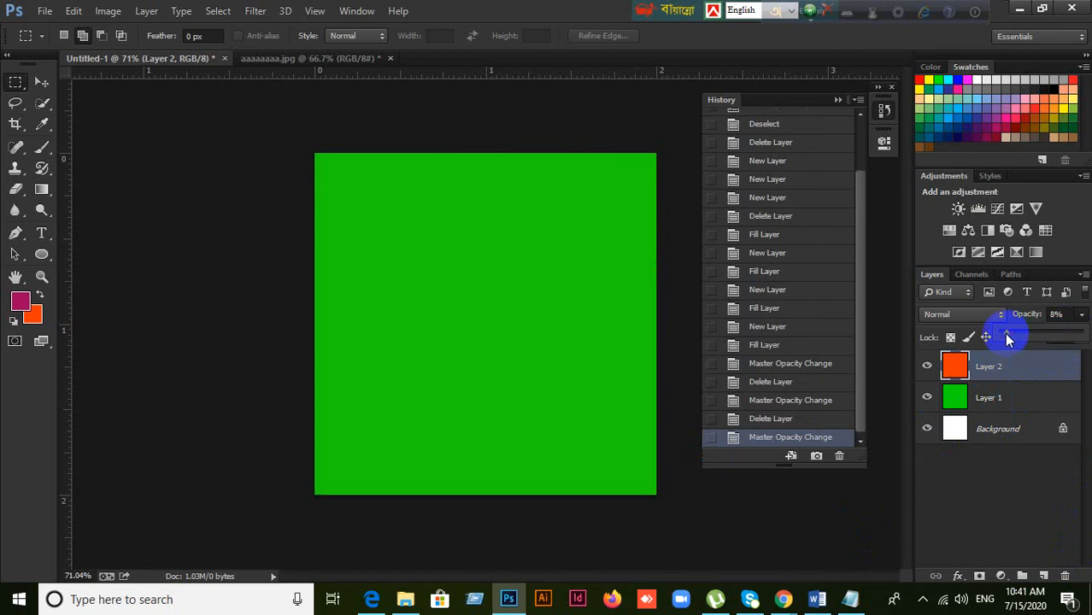
left_click_drag(1007, 339, 1068, 360)
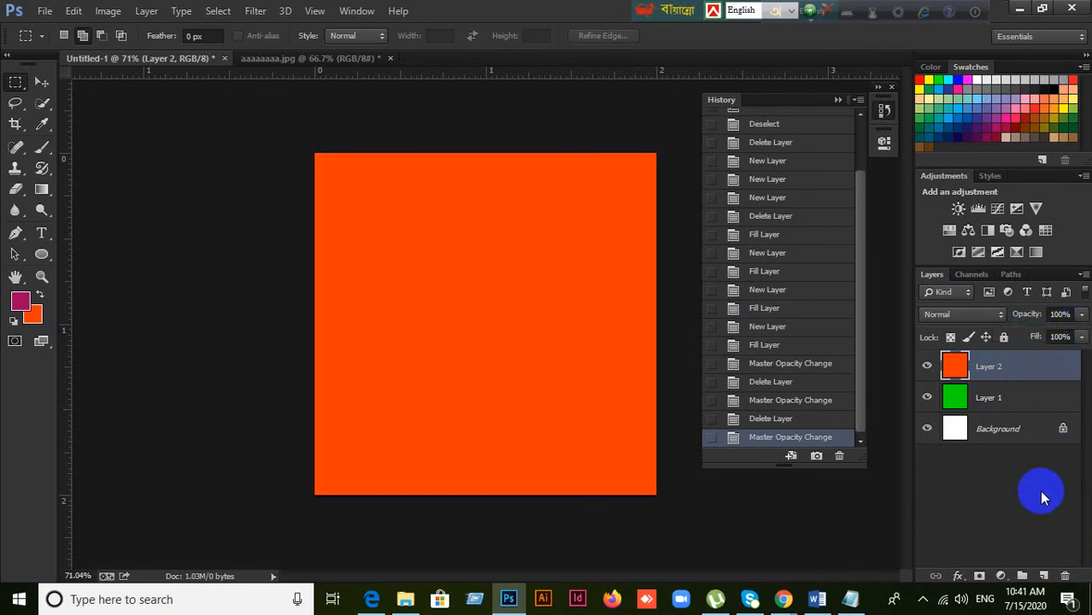
left_click(1039, 490)
Step: Delete the orange Layer 2 and confirm the deletion
left_click(1030, 385)
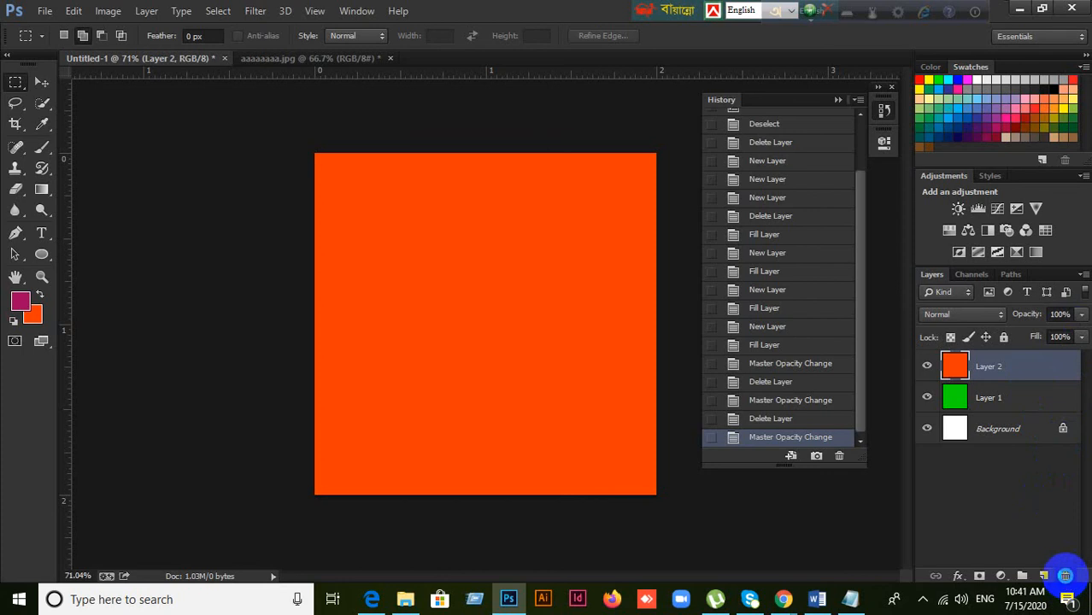
left_click(1064, 574)
left_click(514, 233)
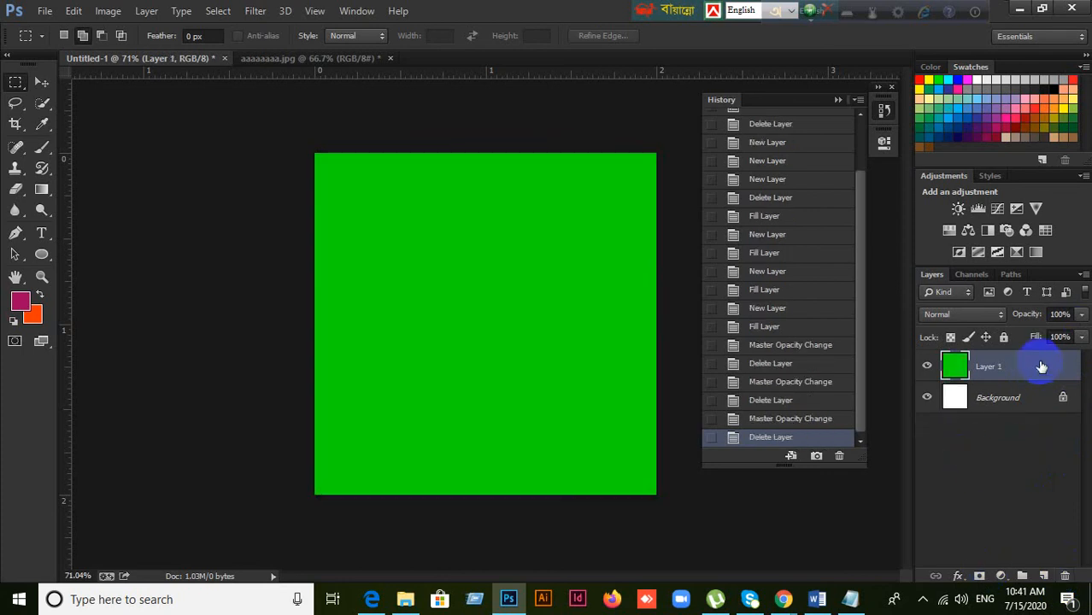
Step: Try changing the green Layer 1's opacity and return it to 100%
left_click(1080, 315)
mouse_move(1081, 320)
left_mouse_down()
mouse_move(1037, 335)
mouse_move(1085, 335)
left_mouse_up()
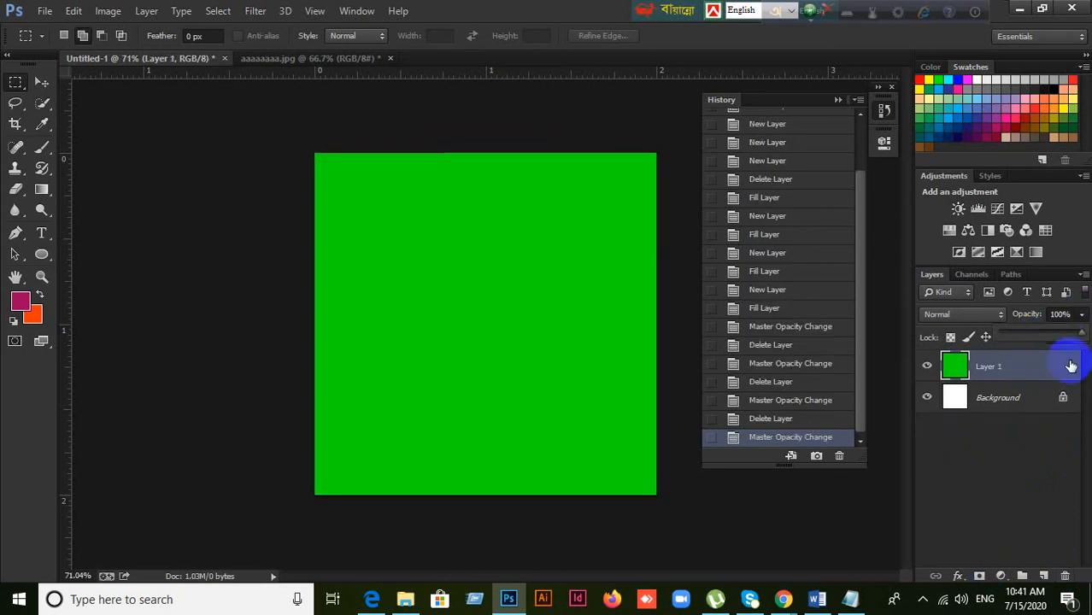
left_click(1051, 473)
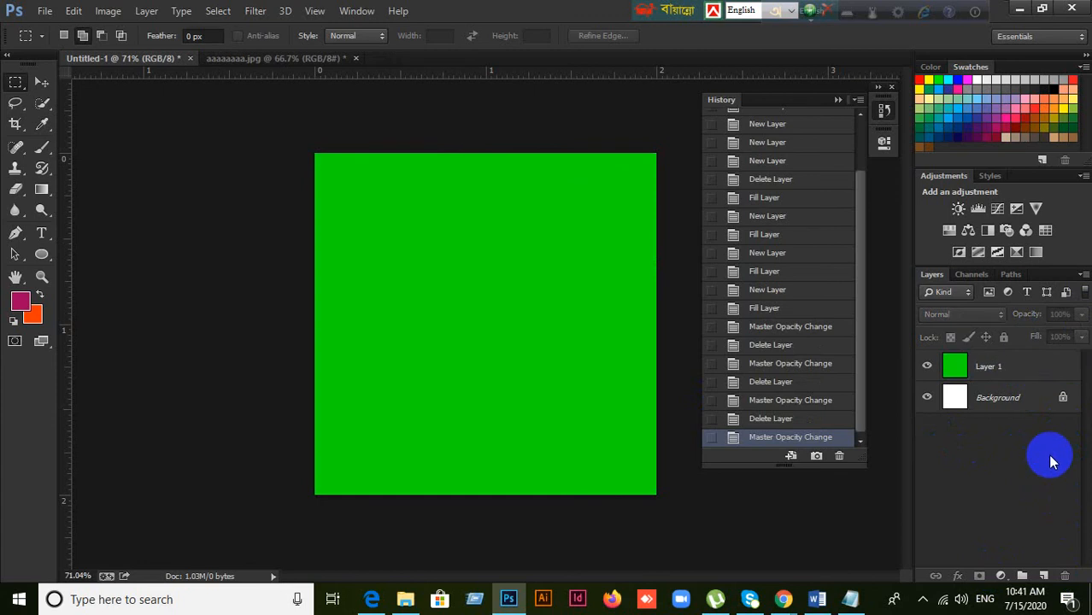
Step: Delete the green Layer 1 and confirm the deletion
left_click(1036, 367)
left_click(1064, 576)
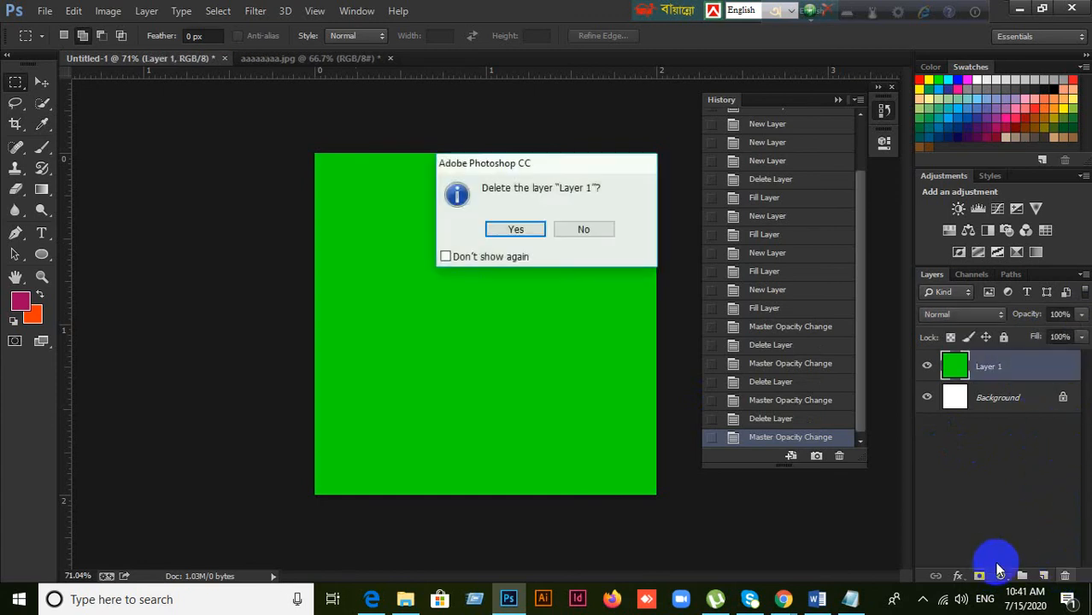
left_click(513, 226)
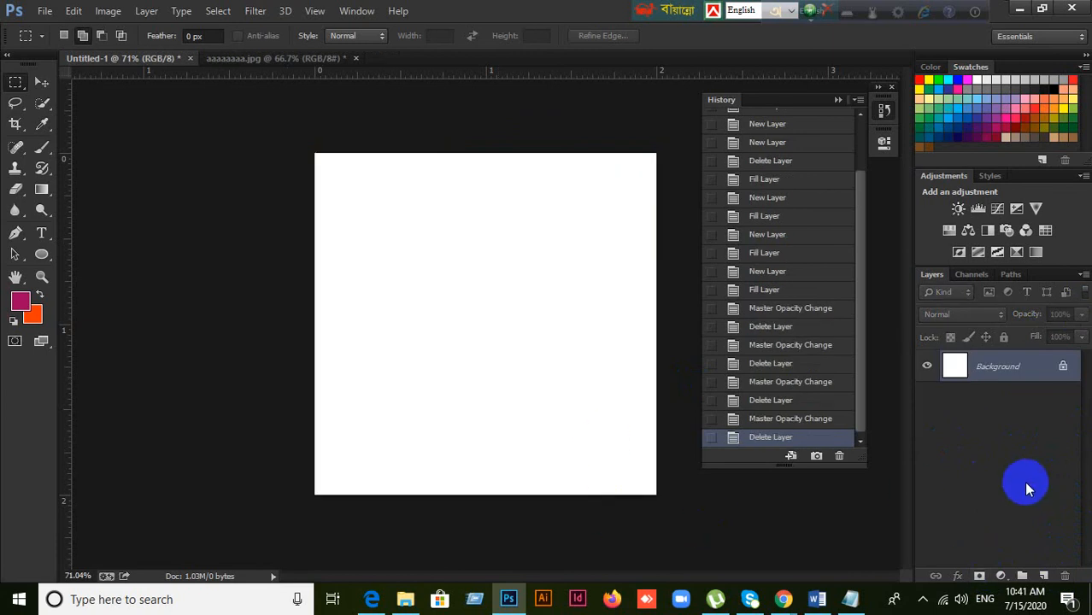
Step: Switch to Microsoft Edge to review the Day 2 layer topics in LEDP-Graphic Design.pdf, and return to Photoshop
left_click(372, 599)
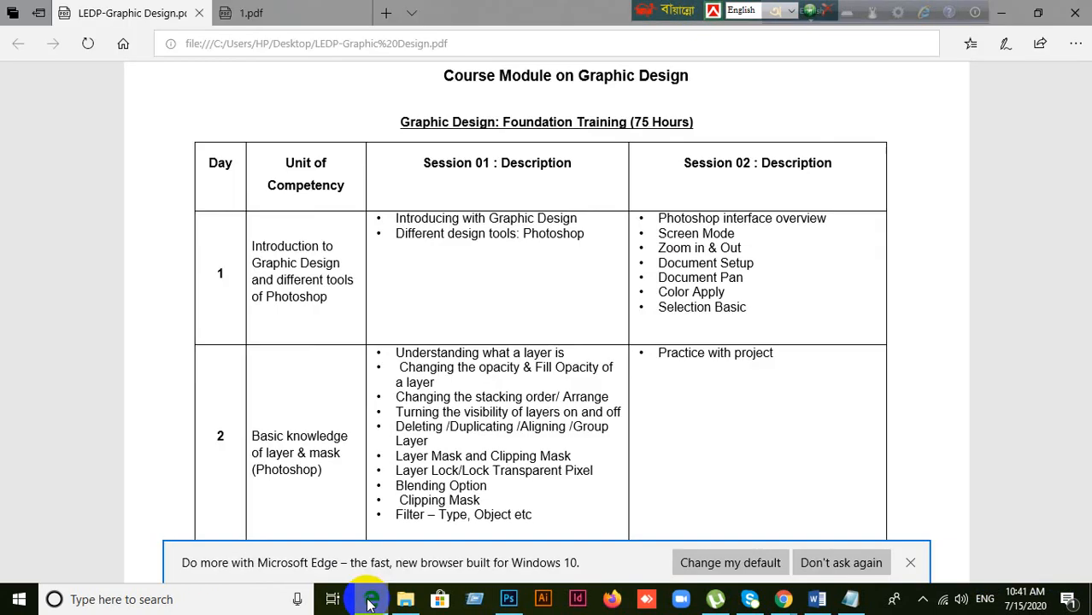
scroll(417, 499, "down", 5)
scroll(419, 502, "up", 1)
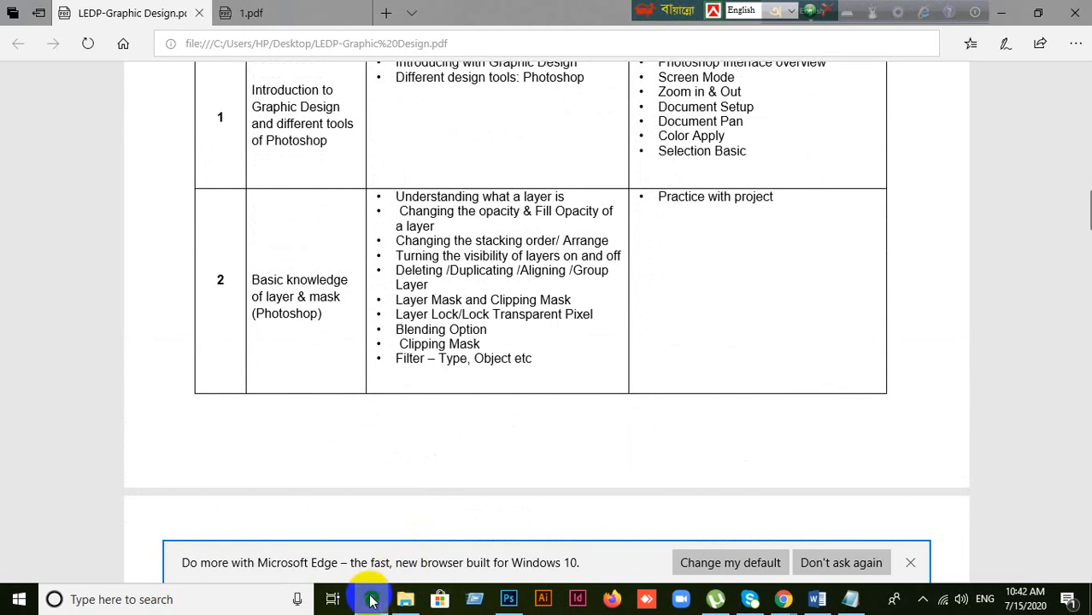
left_click(508, 600)
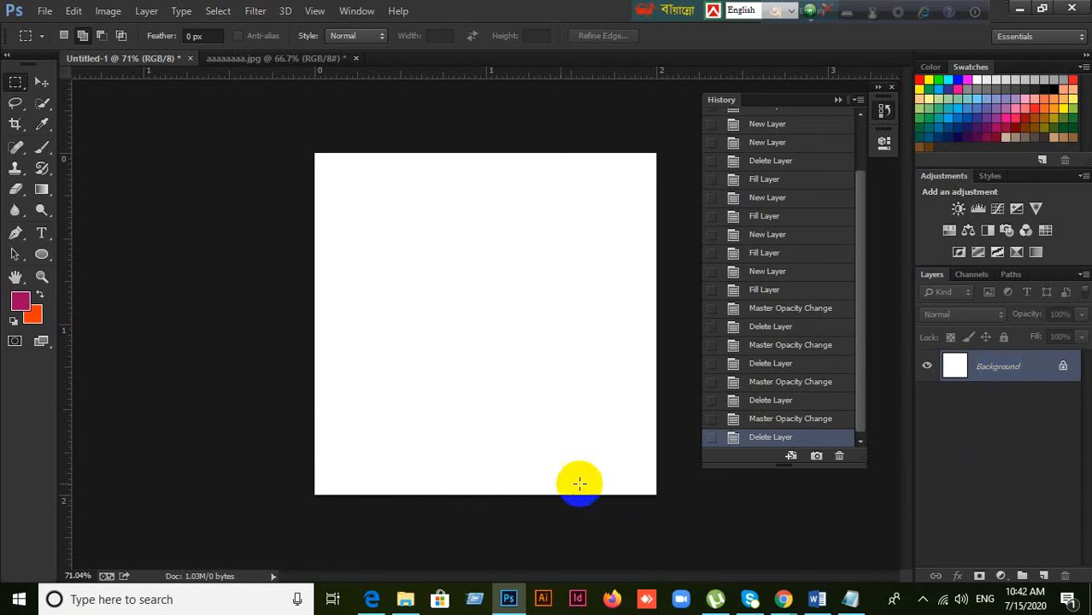
left_click(372, 599)
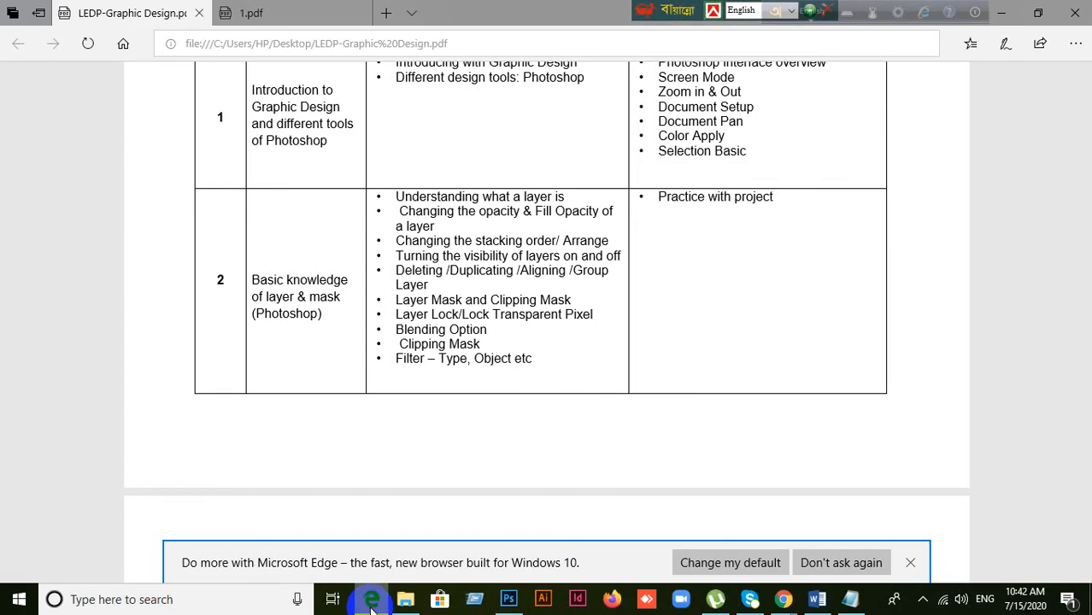
left_click(372, 600)
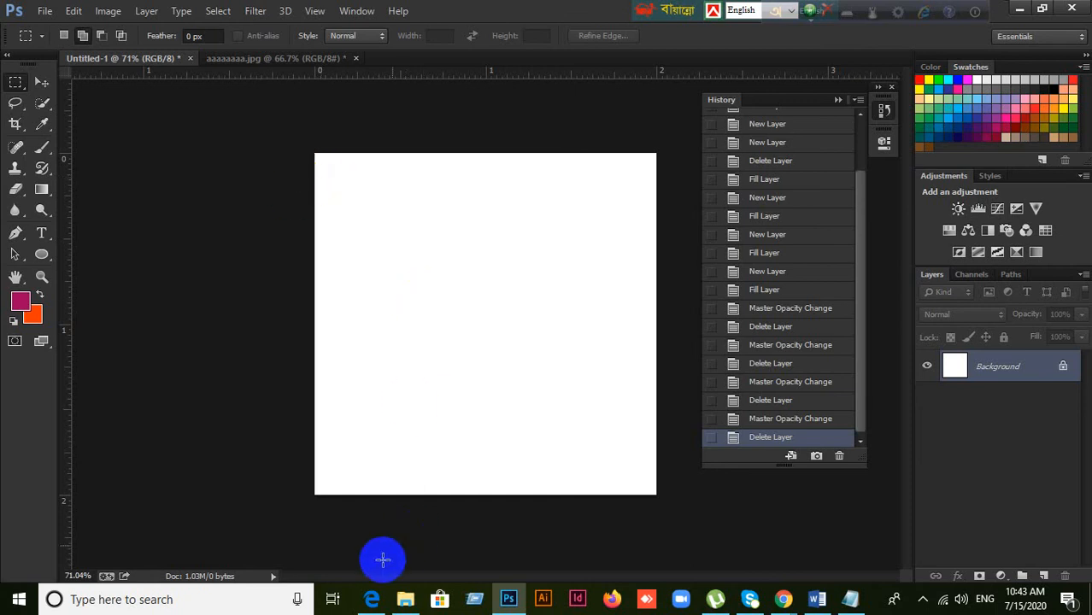
left_click(372, 598)
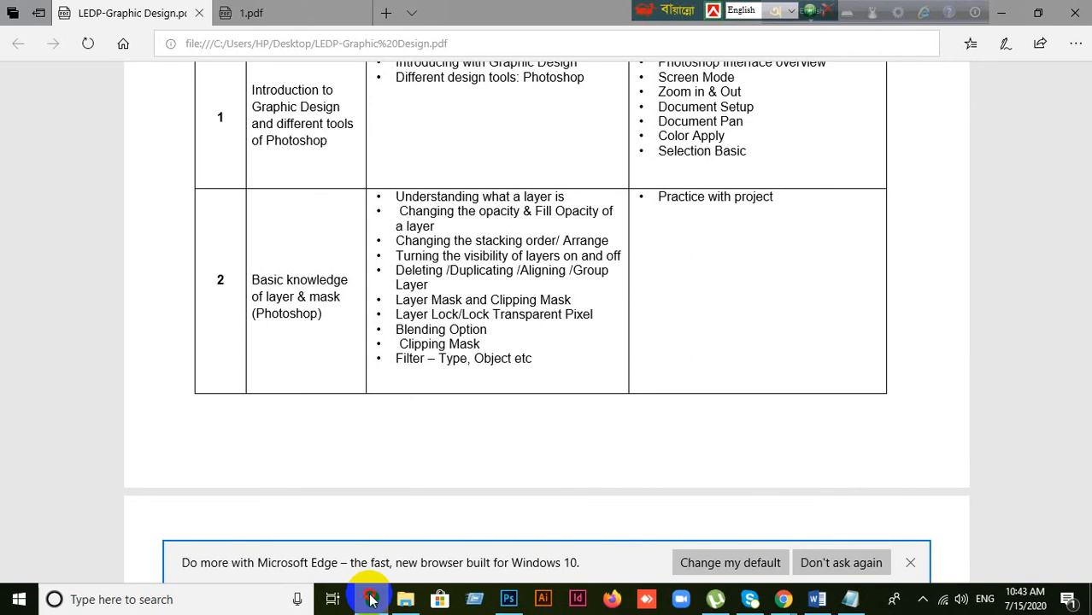
left_click(372, 599)
Step: Create seven new empty layers above the Background
left_click(1042, 576)
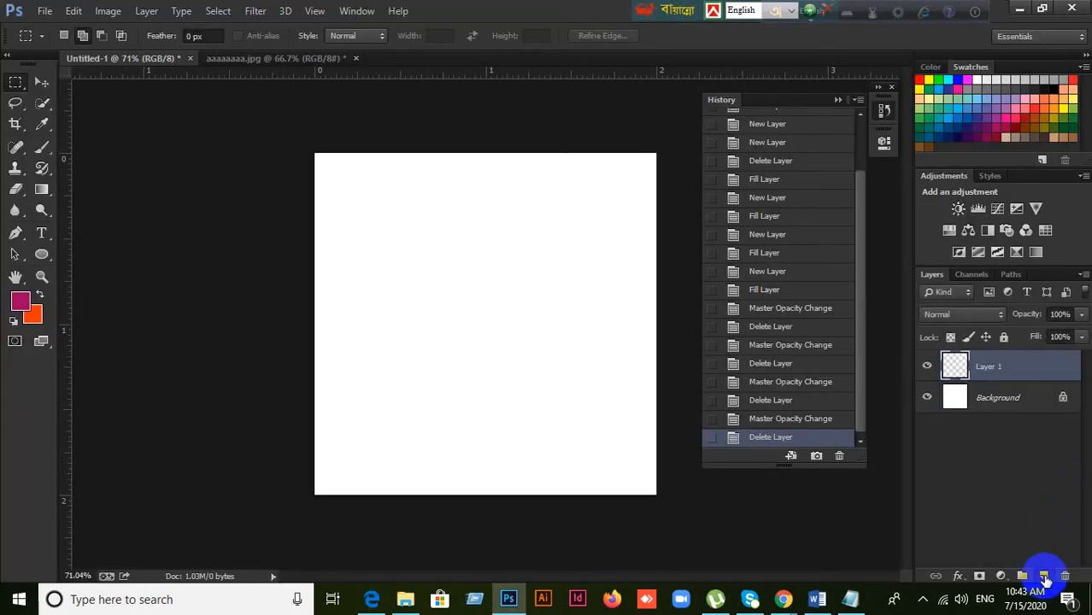
left_click(1042, 576)
left_click(1042, 576)
left_click(1042, 576)
left_click(1042, 576)
left_click(1042, 576)
left_click(1042, 577)
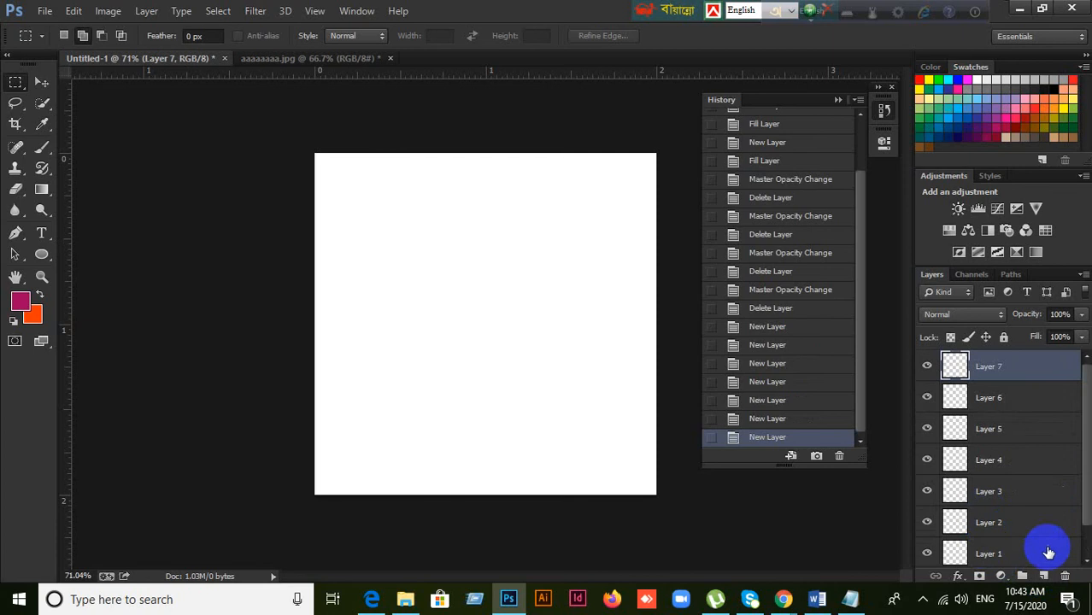
Step: Rearrange the layer stack from top to bottom as Layer 7, 4, 1, 6, 3, 5, 2
left_click_drag(999, 550, 995, 393)
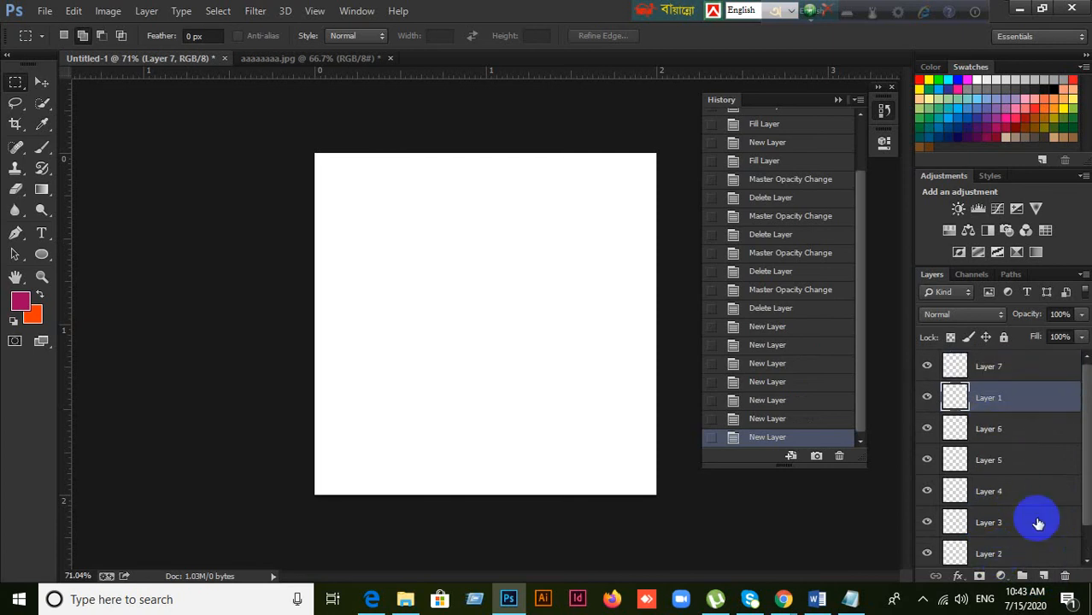
left_click_drag(1000, 458, 1012, 536)
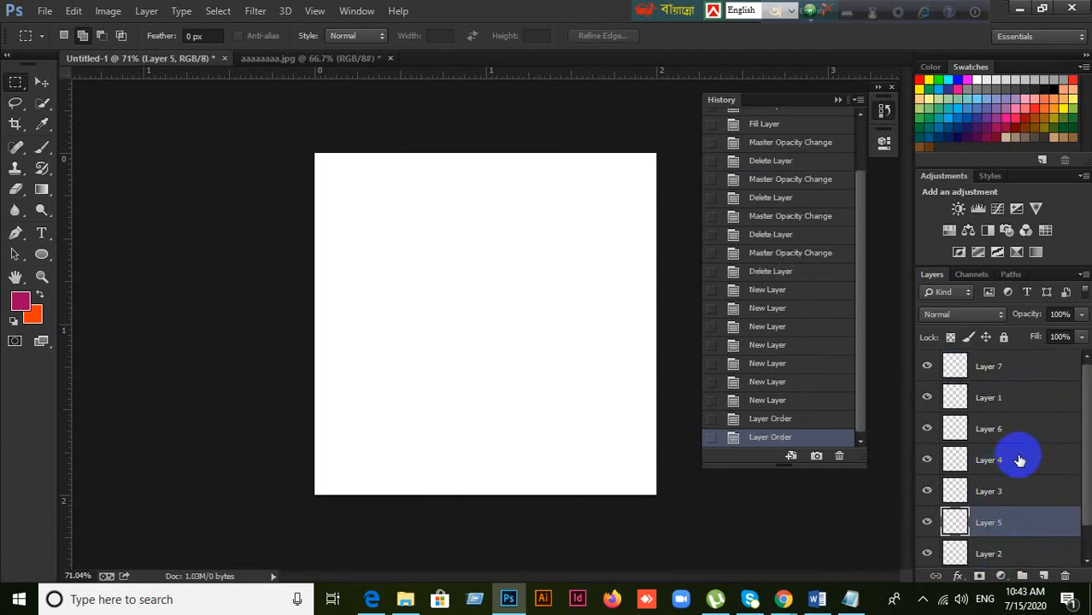
left_click_drag(985, 436, 993, 384)
left_click_drag(996, 521, 992, 384)
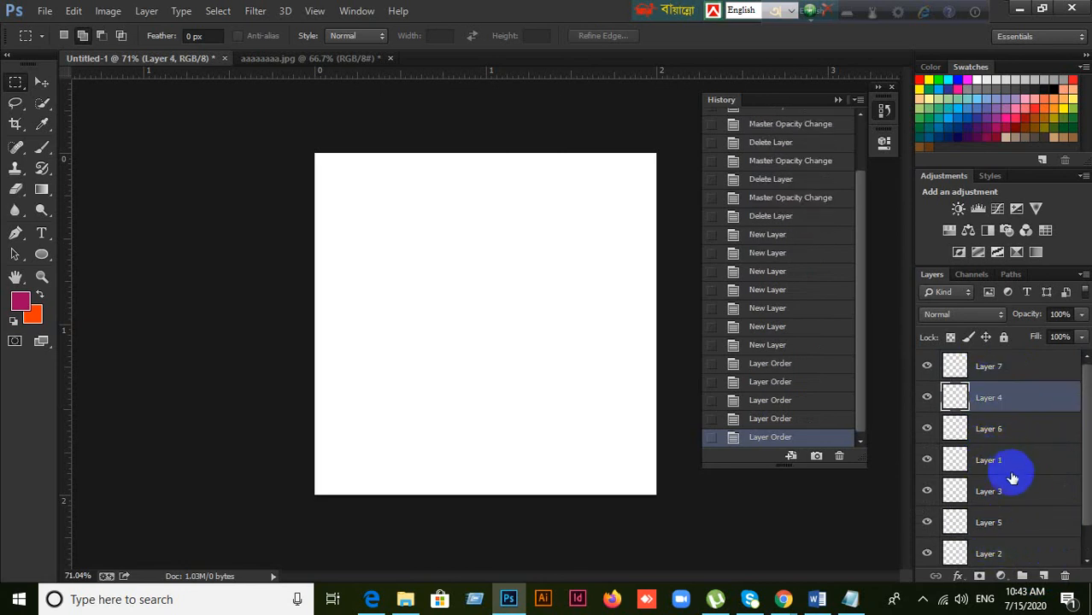
left_click_drag(1010, 428, 1008, 530)
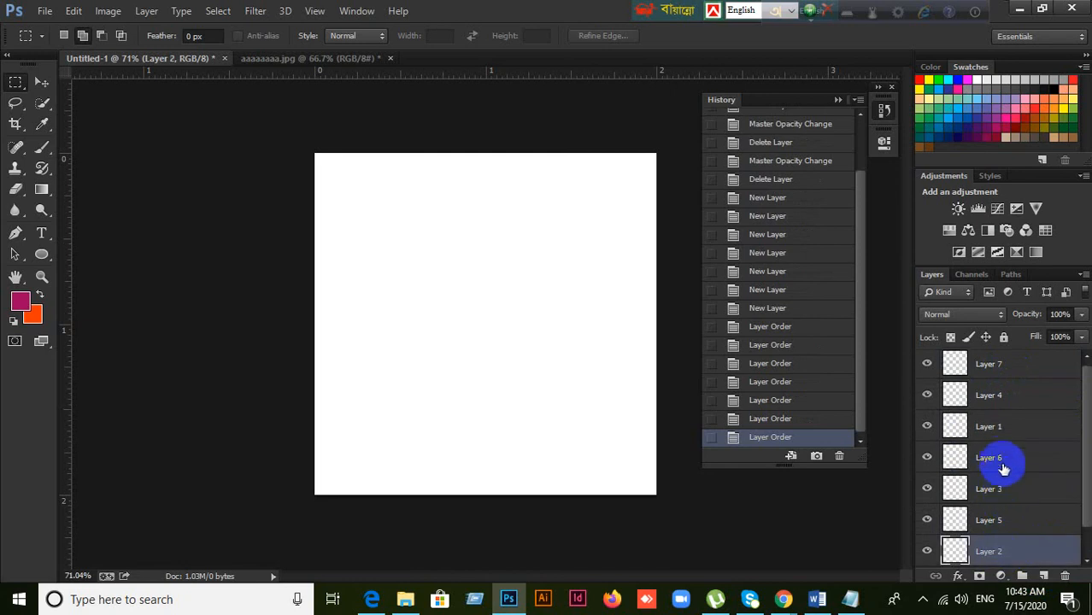
Step: Bring Layer 6 forward three places to the top of the layer stack
left_click(1000, 455)
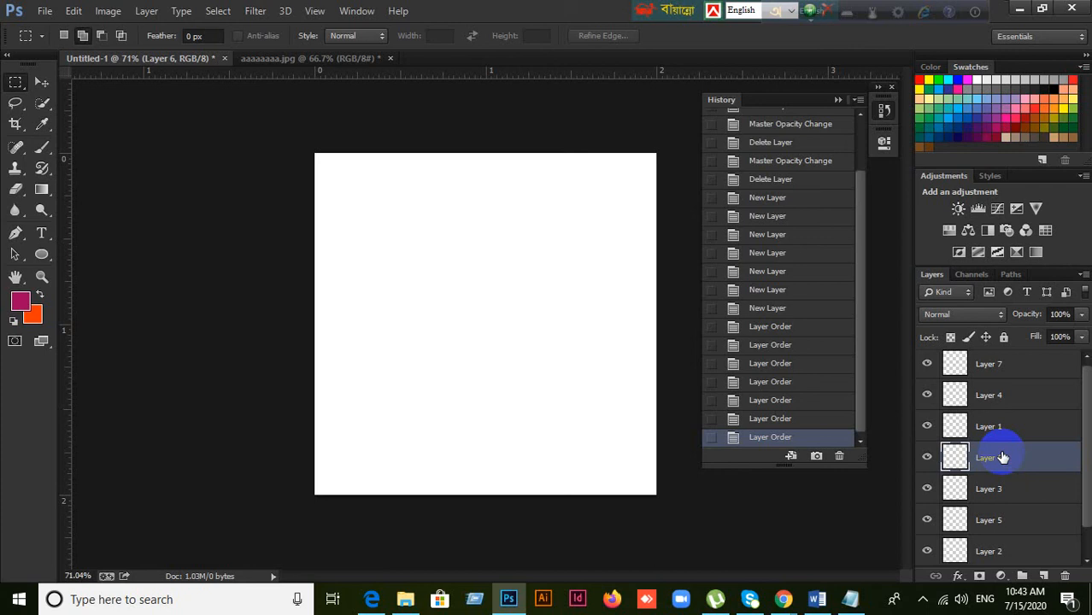
key("ctrl+bracketright")
key("ctrl+bracketright")
key("ctrl+bracketright")
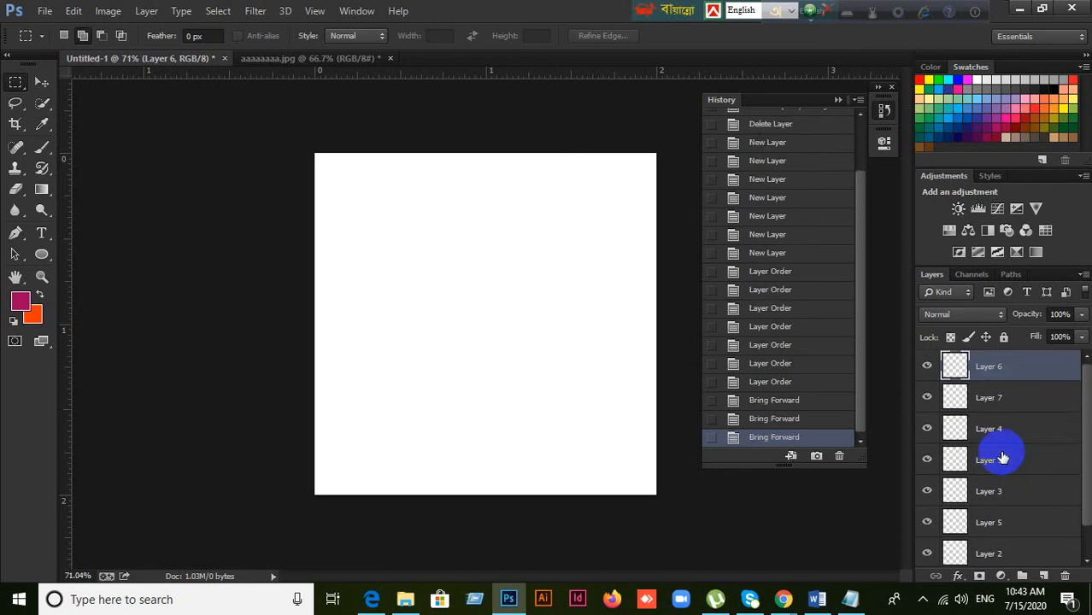
Step: Send Layer 6 backward five places so it sits between Layer 5 and Layer 2
key("ctrl+bracketleft")
key("ctrl+bracketleft")
key("ctrl+bracketleft")
key("ctrl+bracketleft")
key("ctrl+bracketleft")
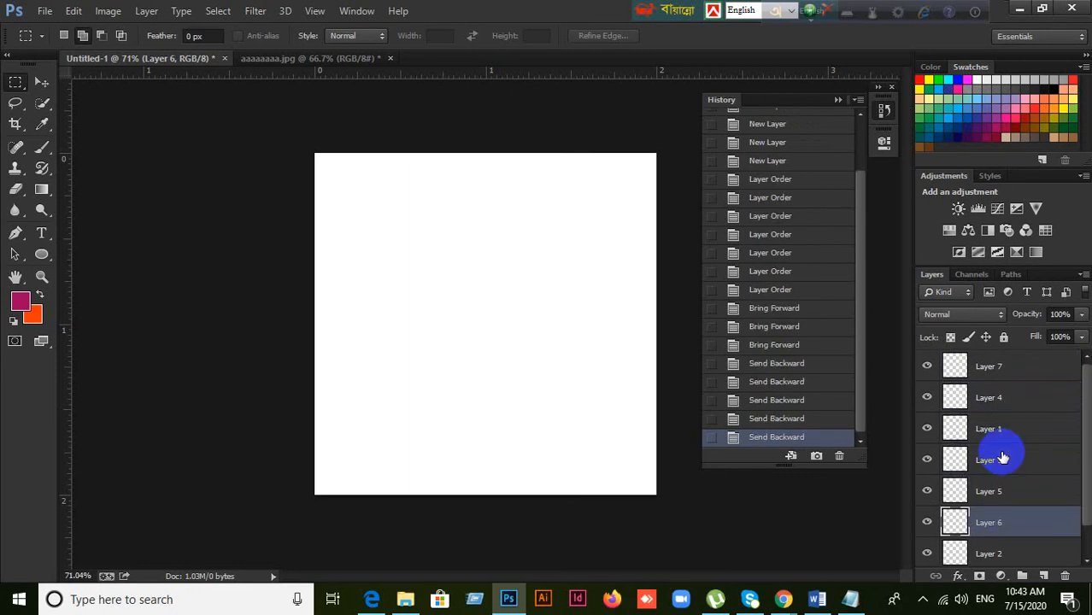
Step: Select all layers from Layer 7 down to Layer 2 and delete them together, keeping only the Background
left_click(1016, 365)
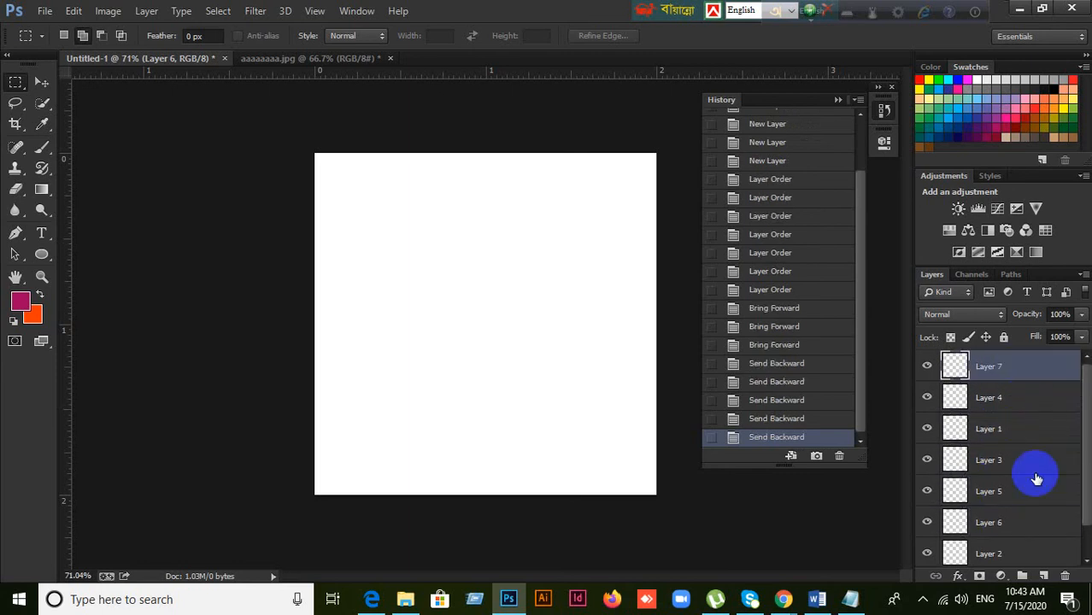
scroll(1045, 553, "down", 1)
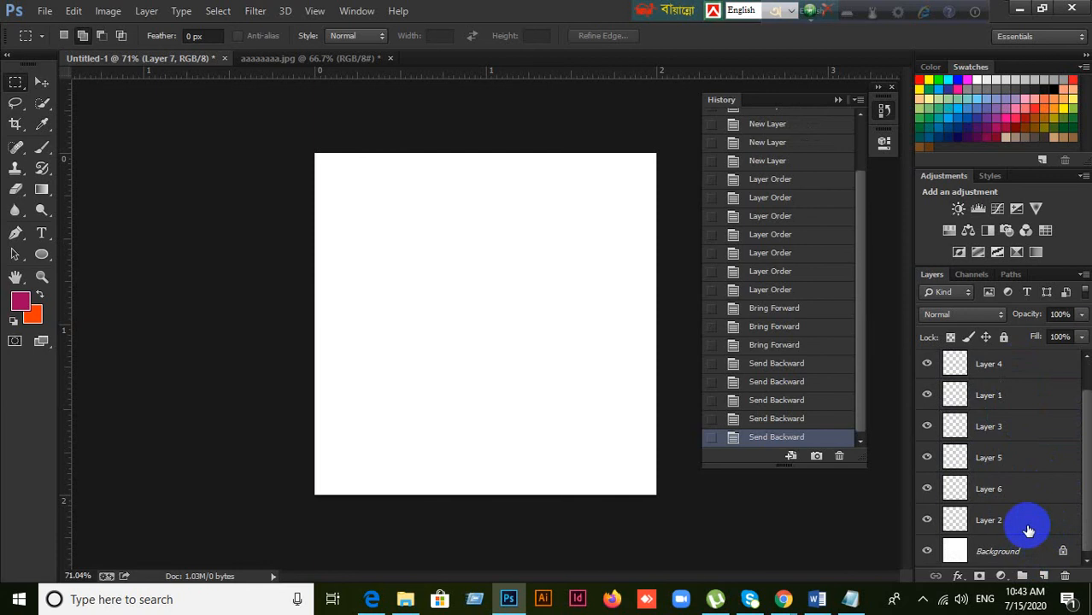
left_click(1028, 529, "shift")
key("Delete")
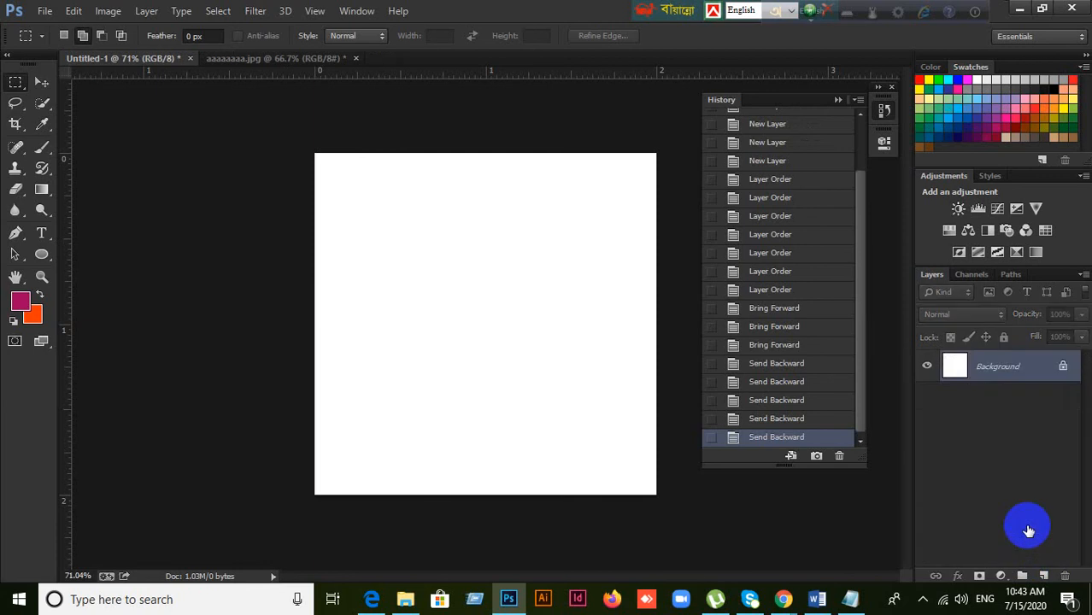
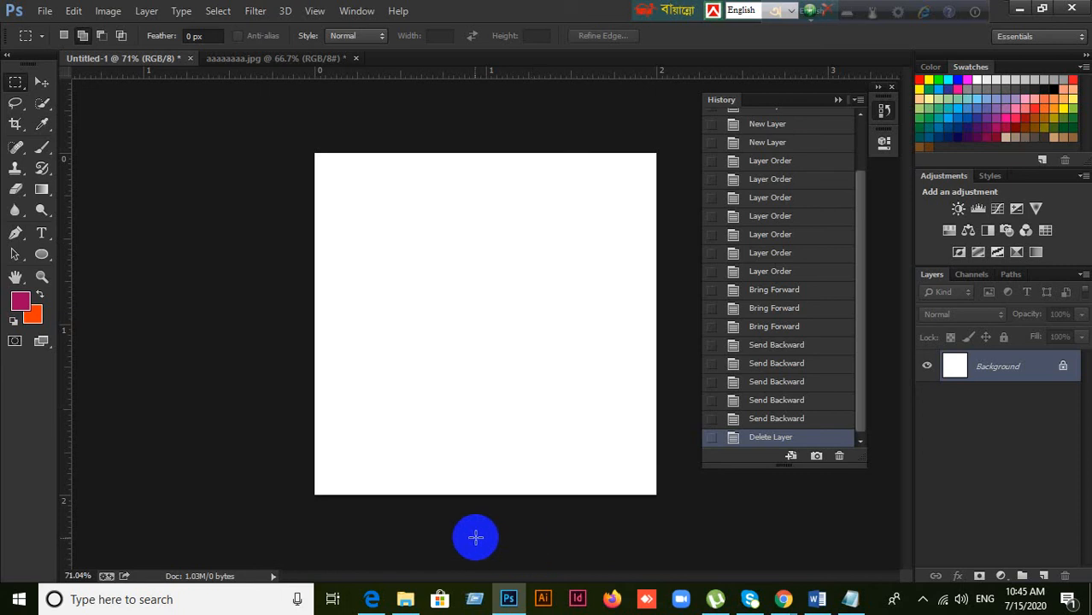
Step: Activate the Move tool
left_click(42, 85)
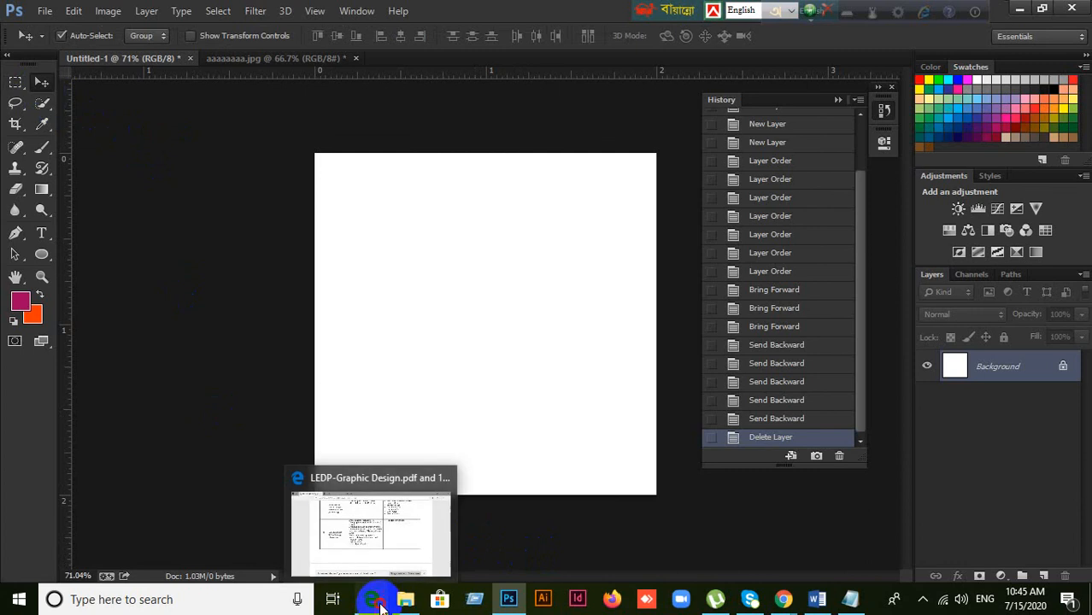
Step: Check the remaining Day 2 layer topics in the course module PDF in Microsoft Edge, and return to Photoshop
left_click(376, 601)
left_click(379, 602)
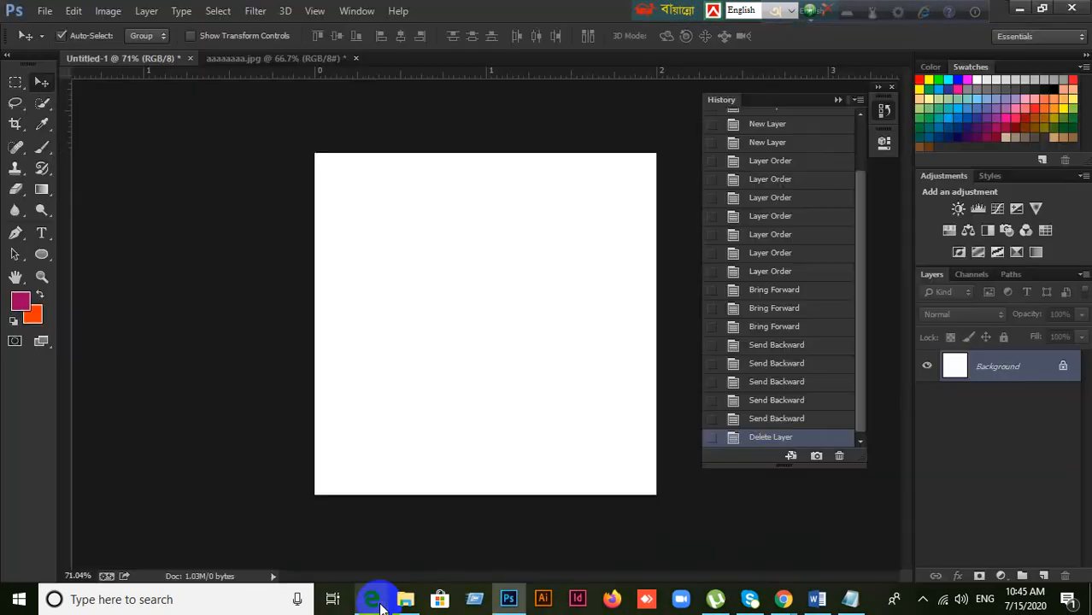
left_click(379, 603)
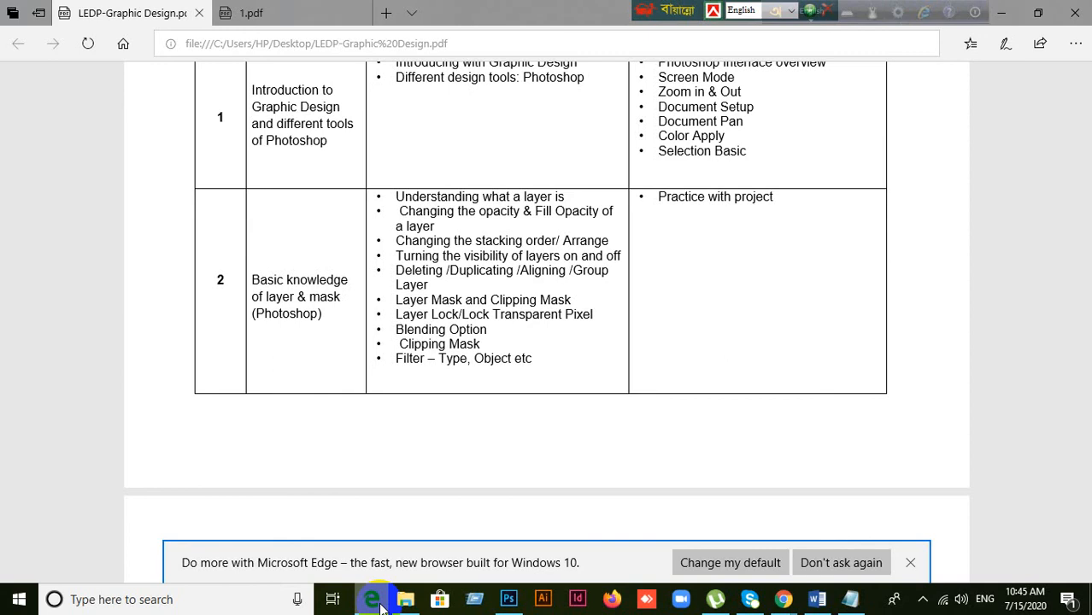
left_click(379, 602)
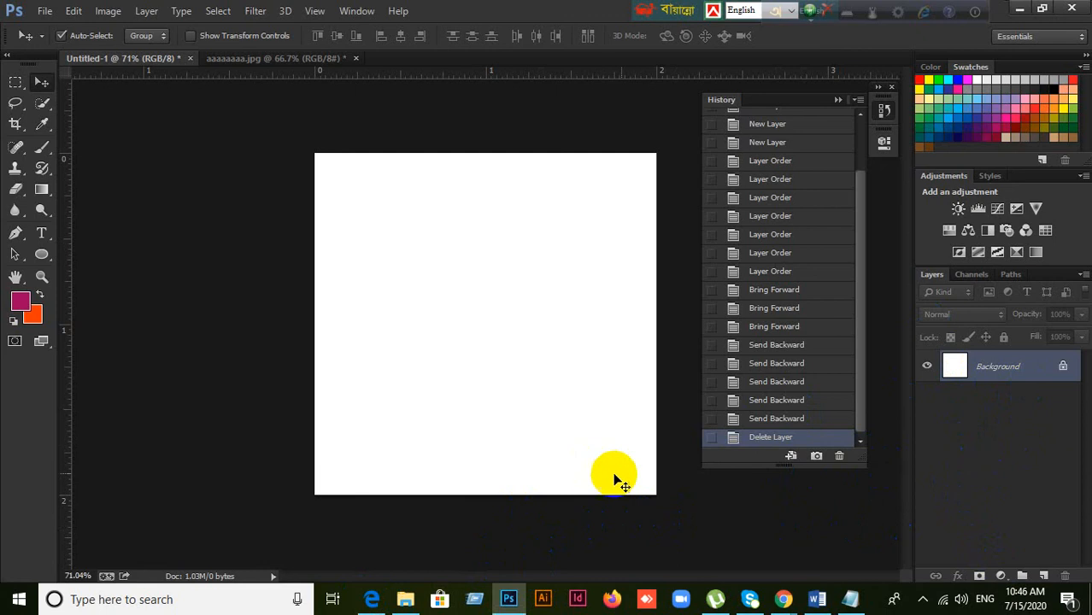
left_click(376, 600)
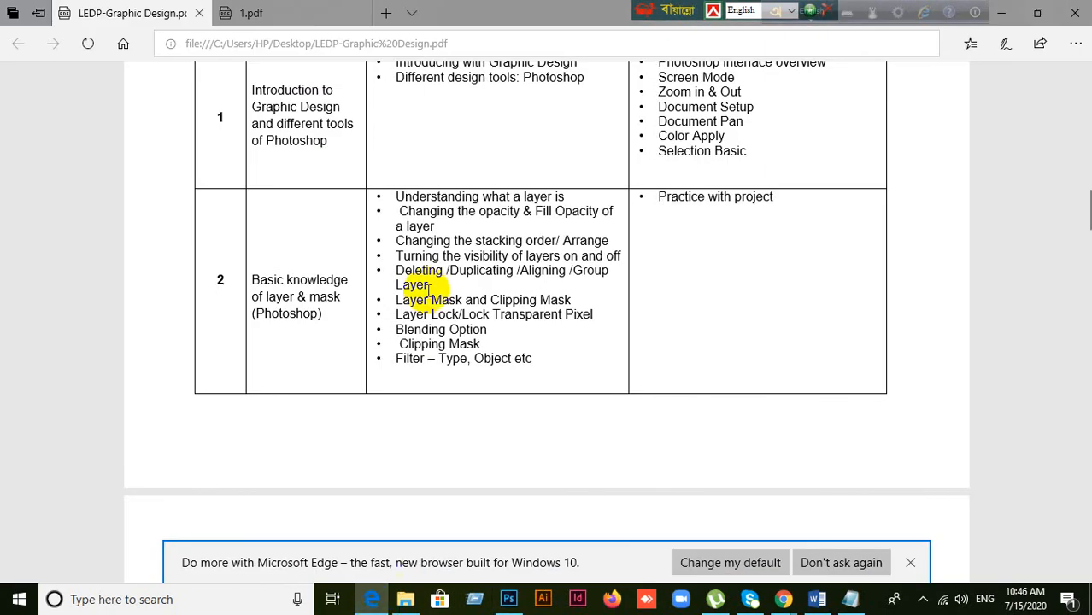
left_click(371, 601)
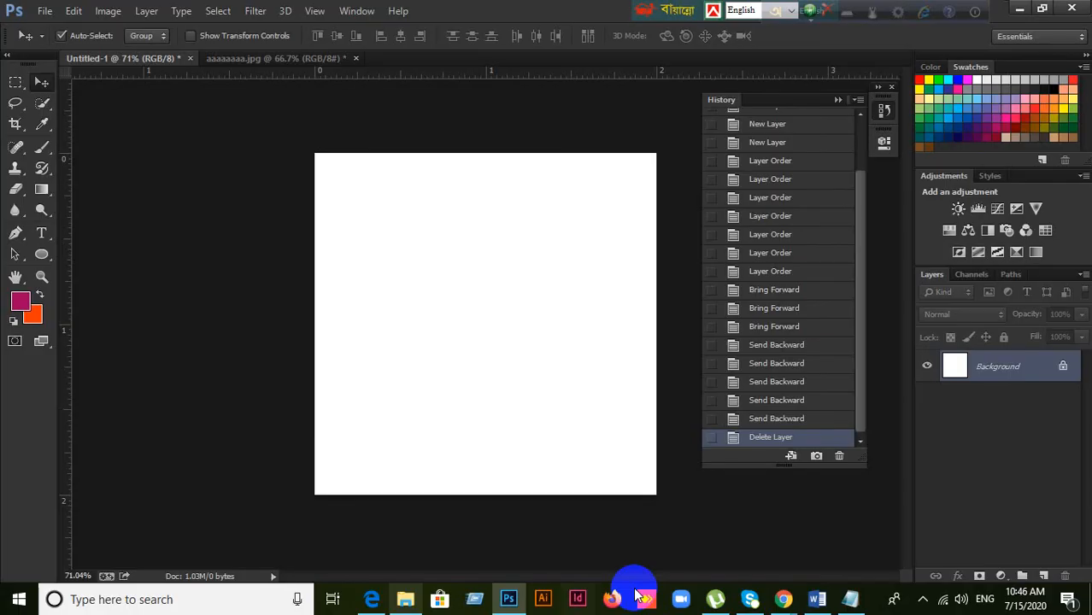
Step: Add a new layer, draw a large circular selection in the canvas's upper left, fill it with the magenta foreground colour and deselect
left_click(1042, 575)
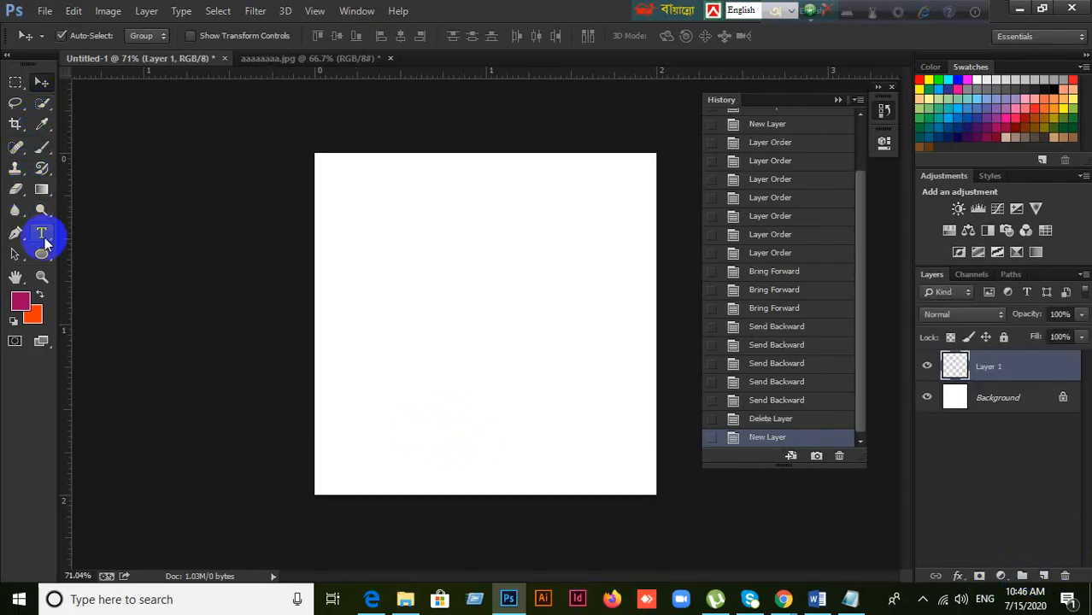
left_click(24, 87)
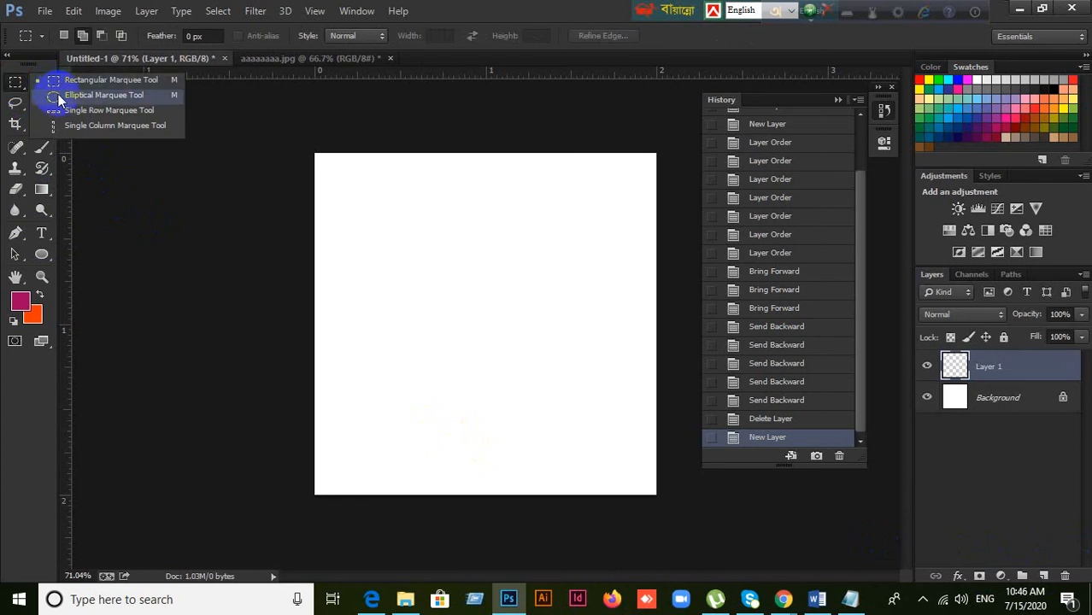
left_click(58, 94)
left_click_drag(373, 205, 488, 317)
key("alt+BackSpace")
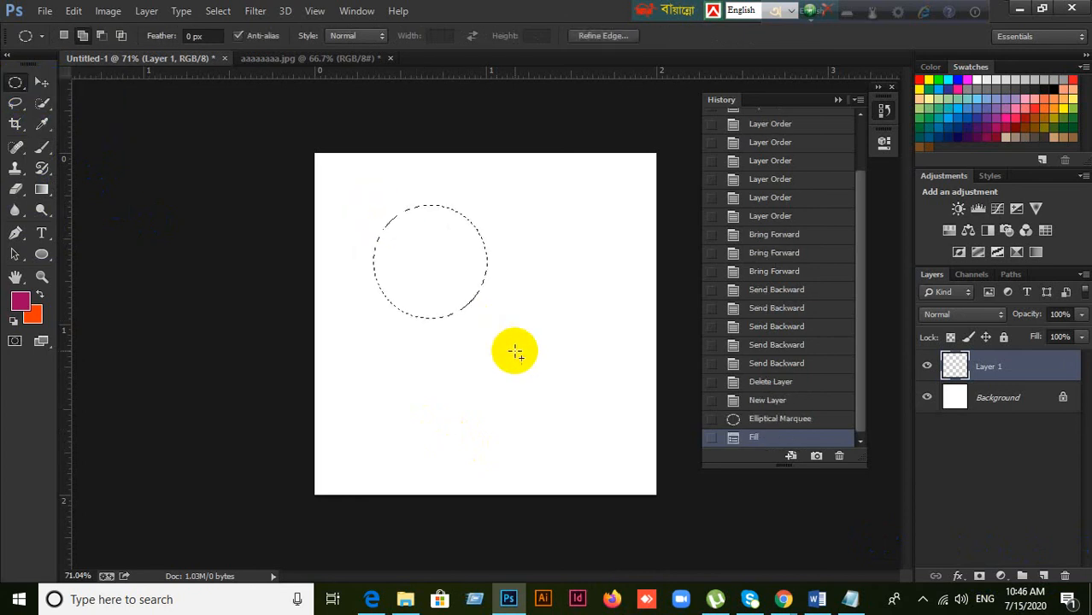
key("ctrl+d")
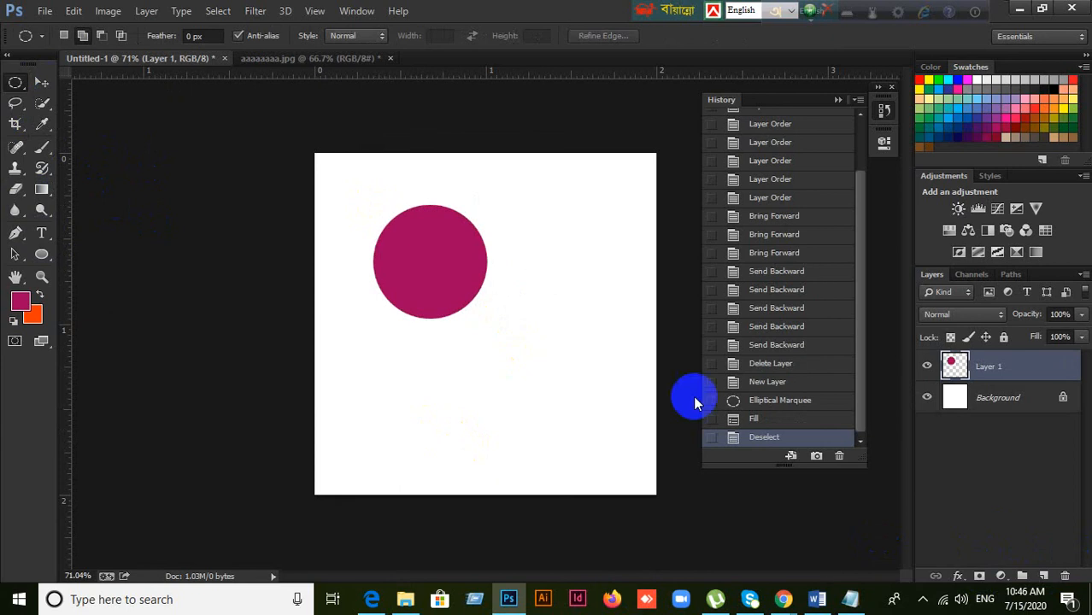
Step: On another new layer, fill a smaller circle near the canvas bottom with the orange background colour, deselect, and add an empty Layer 3
left_click(1043, 575)
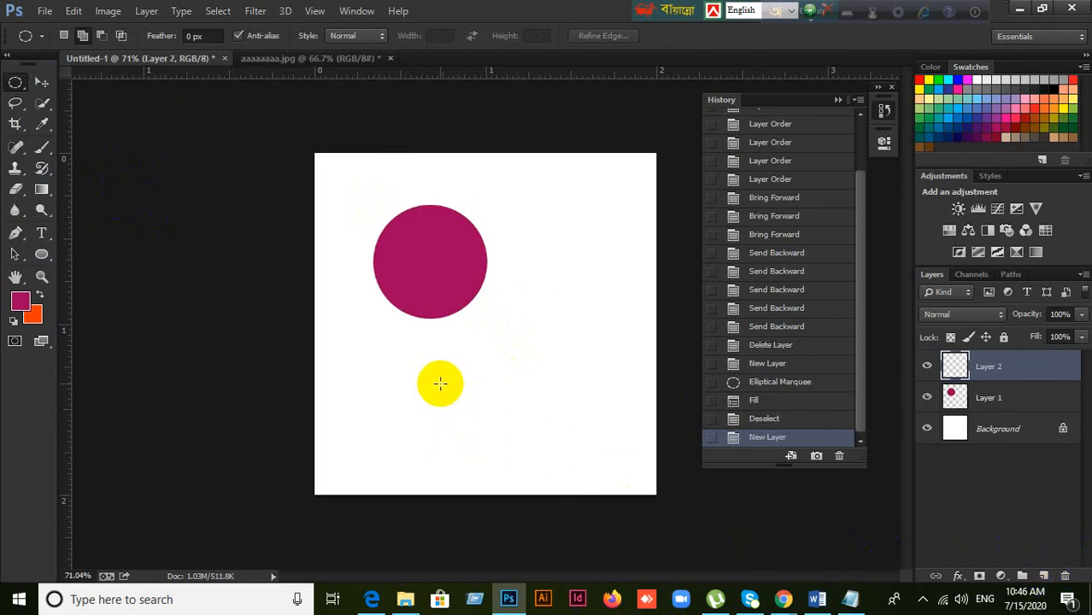
left_click_drag(440, 383, 541, 457)
key("ctrl+BackSpace")
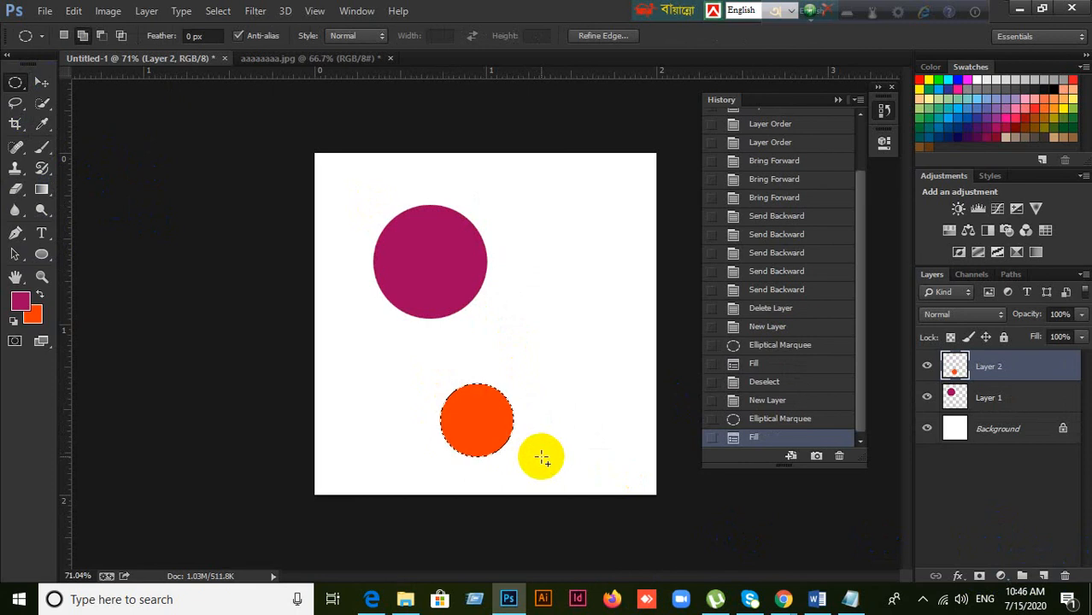
key("ctrl+d")
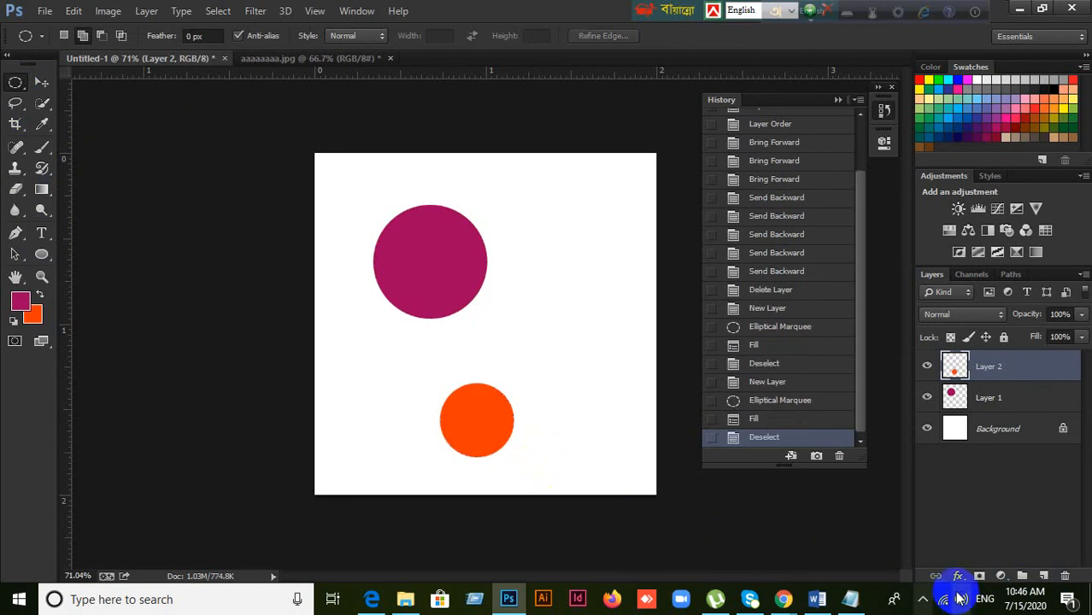
left_click(1046, 577)
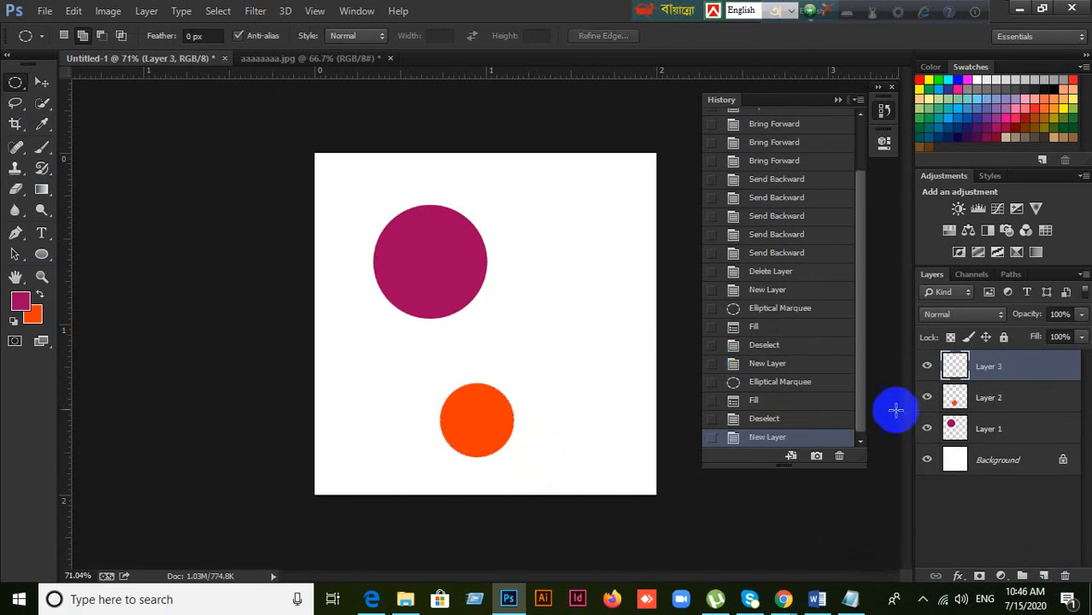
Step: Delete Layer 2 with the orange circle, confirm, and undo the deletion
left_click(1020, 398)
left_click(1065, 576)
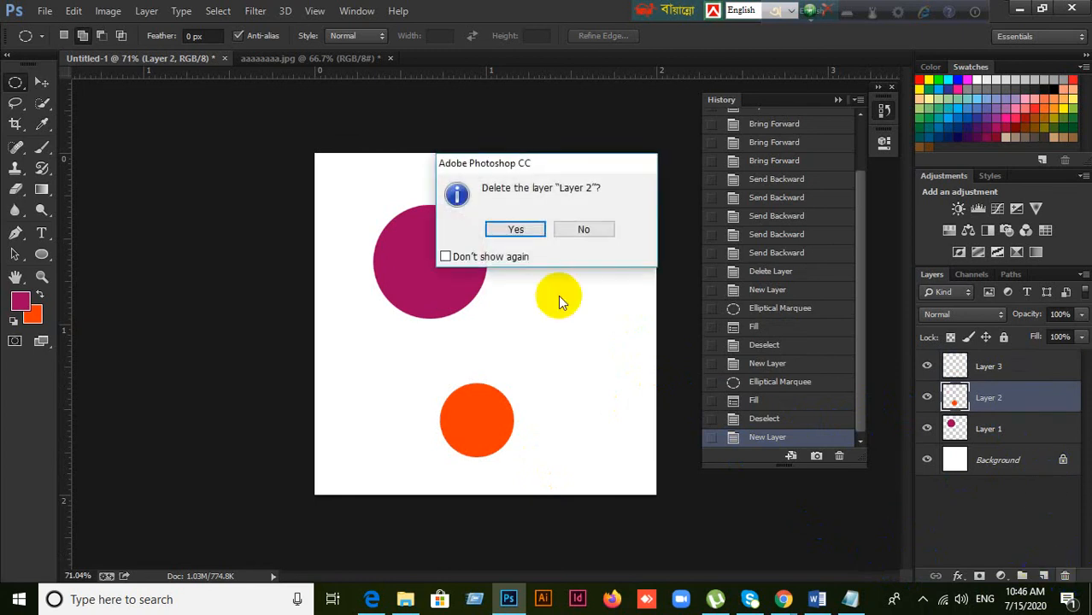
left_click(510, 231)
key("ctrl+z")
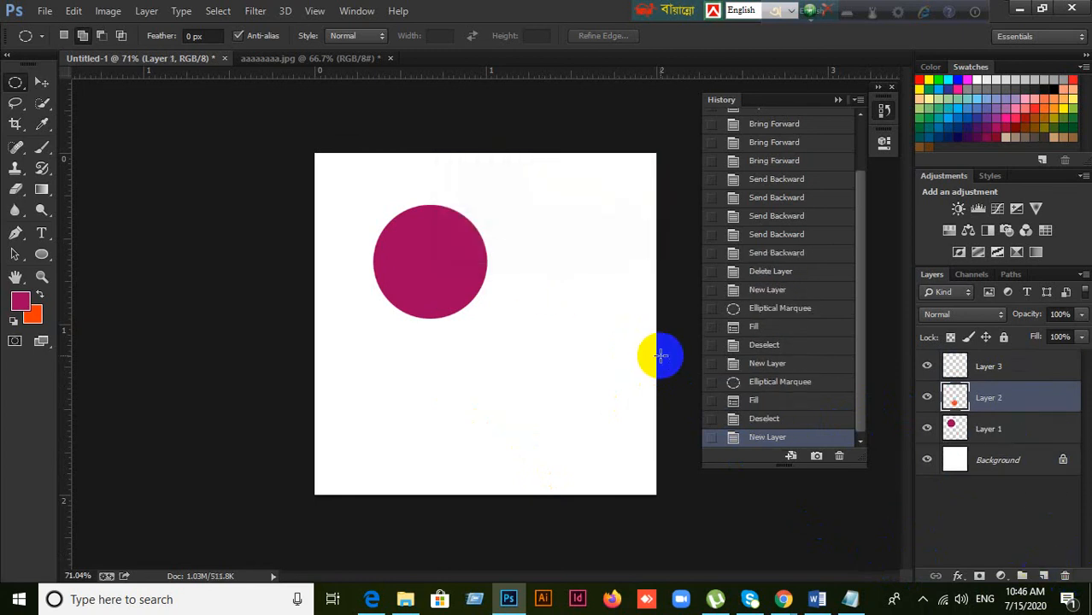
Step: Delete Layer 1 with the large magenta circle and undo the deletion
left_click(991, 431)
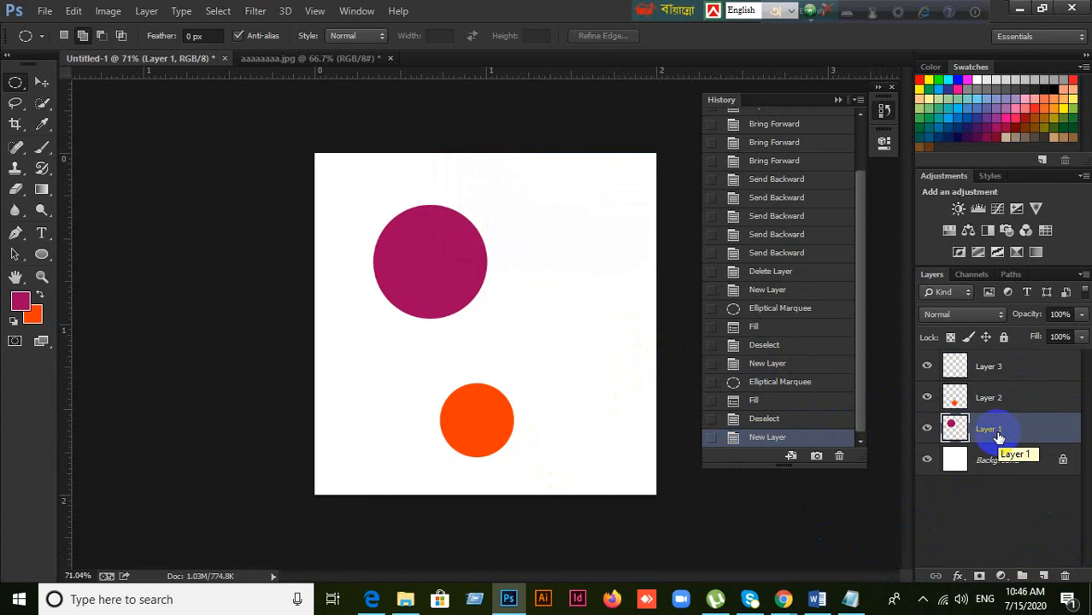
mouse_move(998, 435)
left_mouse_down()
mouse_move(973, 403)
mouse_move(940, 386)
mouse_move(981, 427)
left_mouse_up()
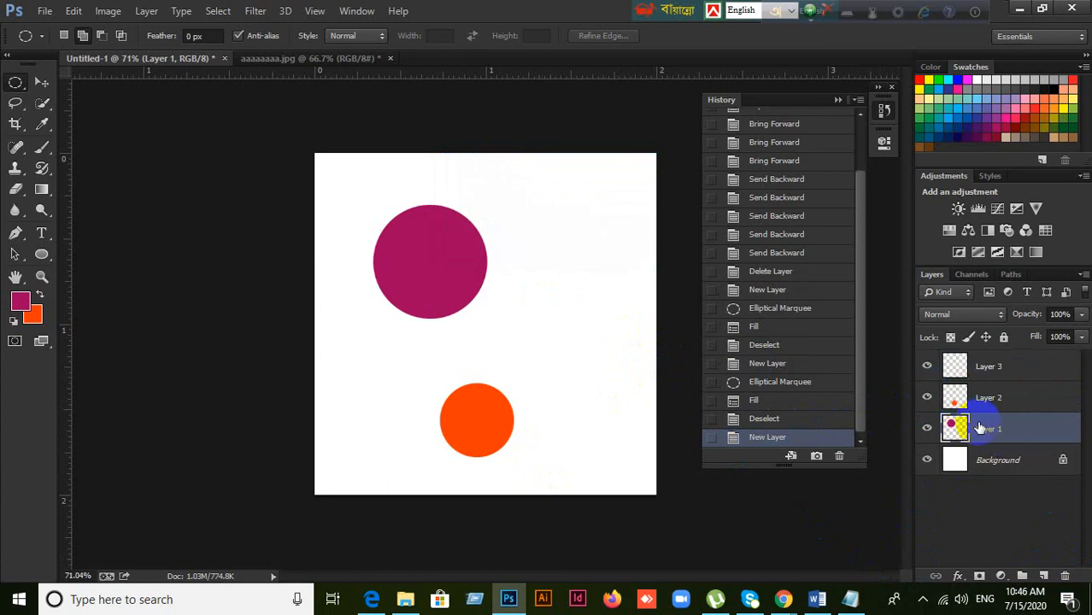
key("Delete")
key("ctrl+z")
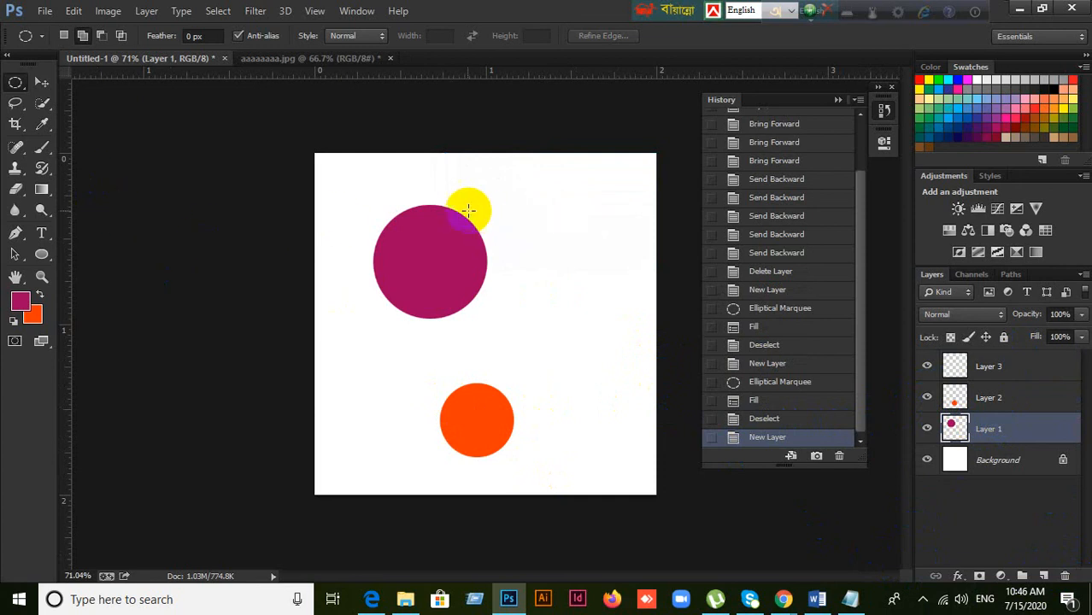
Step: Draw a small elliptical selection in the canvas's upper right, fill it with the magenta foreground colour on Layer 3, and deselect
left_click_drag(548, 195, 606, 260)
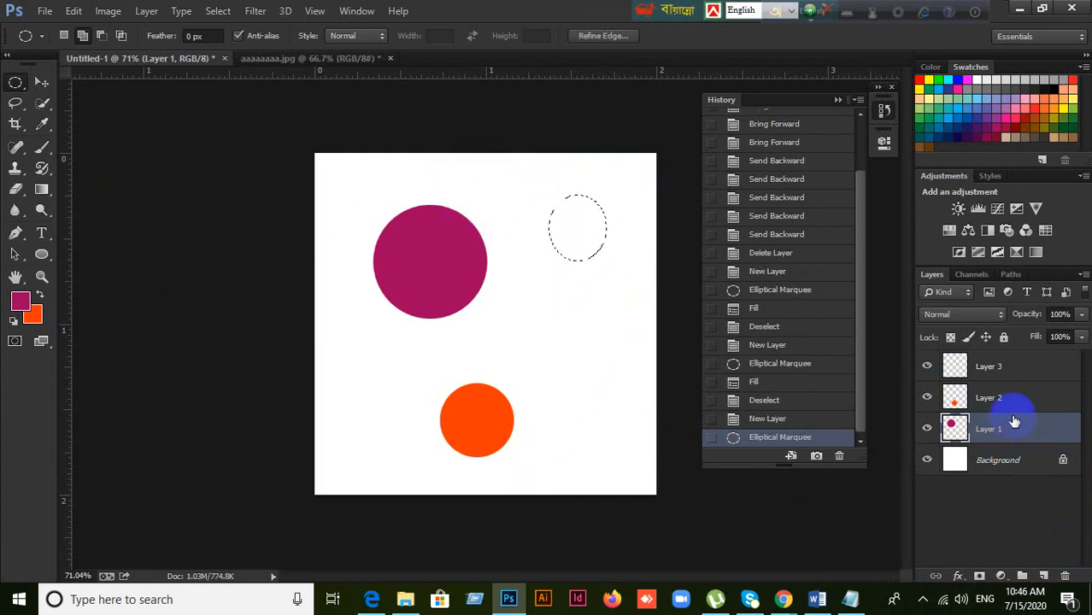
left_click_drag(1012, 363, 957, 452)
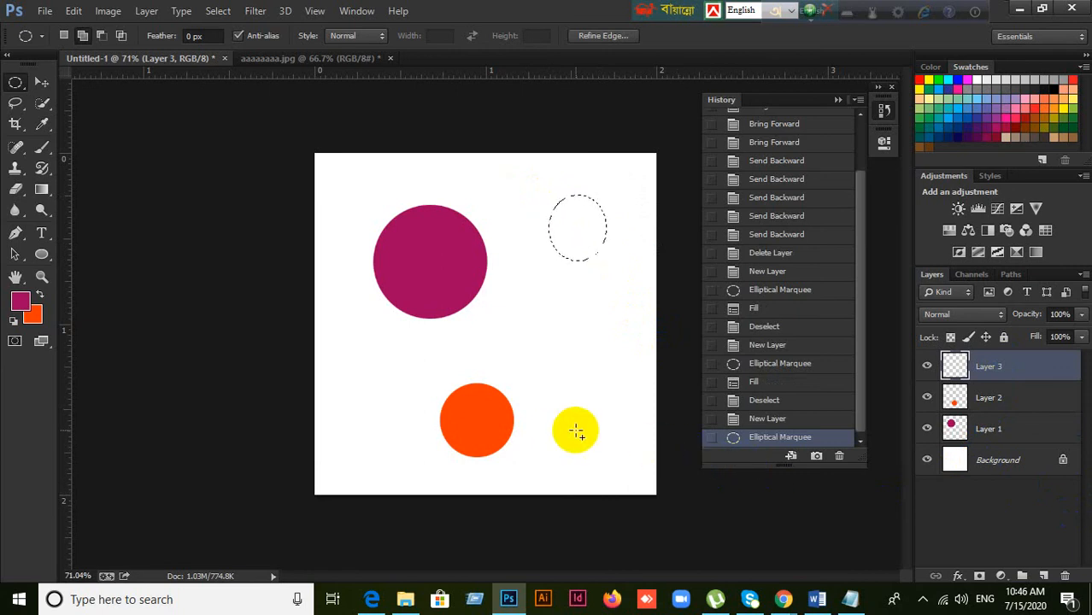
key("alt")
key("alt+BackSpace")
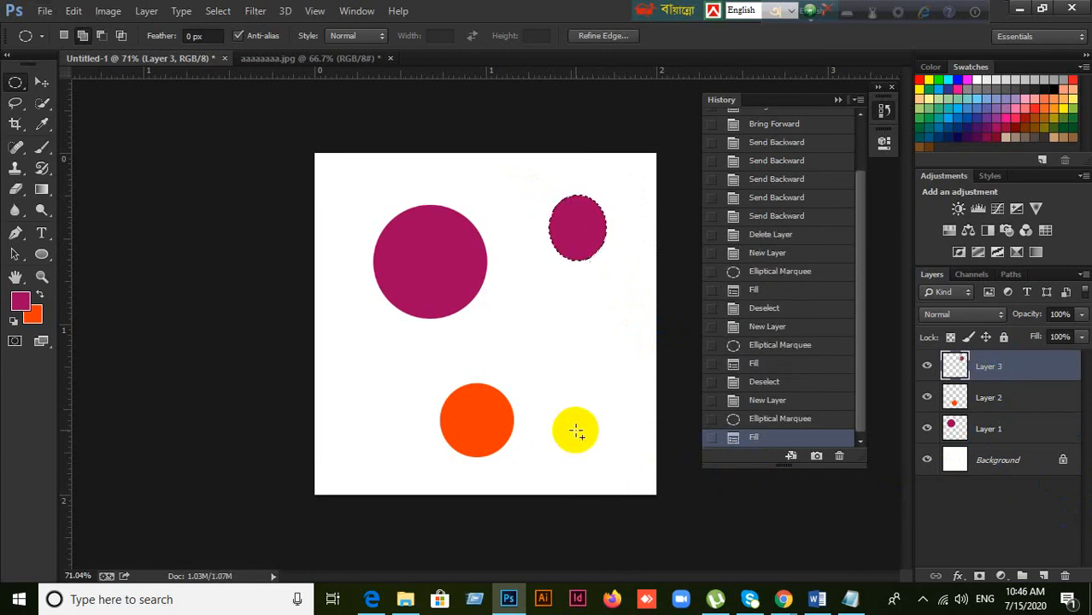
key("ctrl+d")
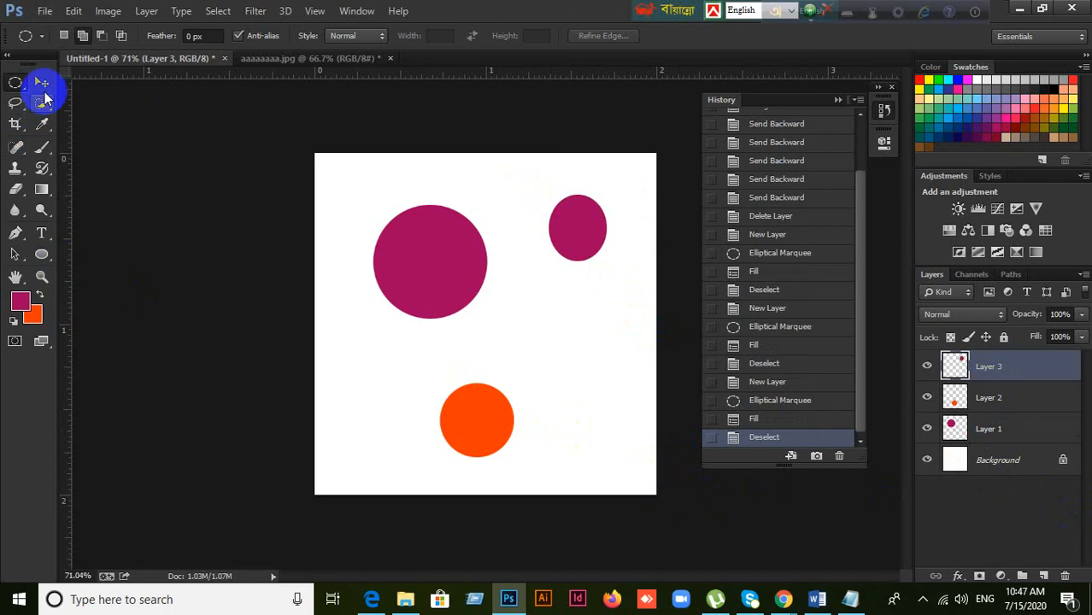
Step: Move the large magenta circle to just above the orange one, and the small ellipse to its upper left
left_click(42, 83)
left_click_drag(462, 280, 509, 336)
left_click_drag(555, 227, 398, 236)
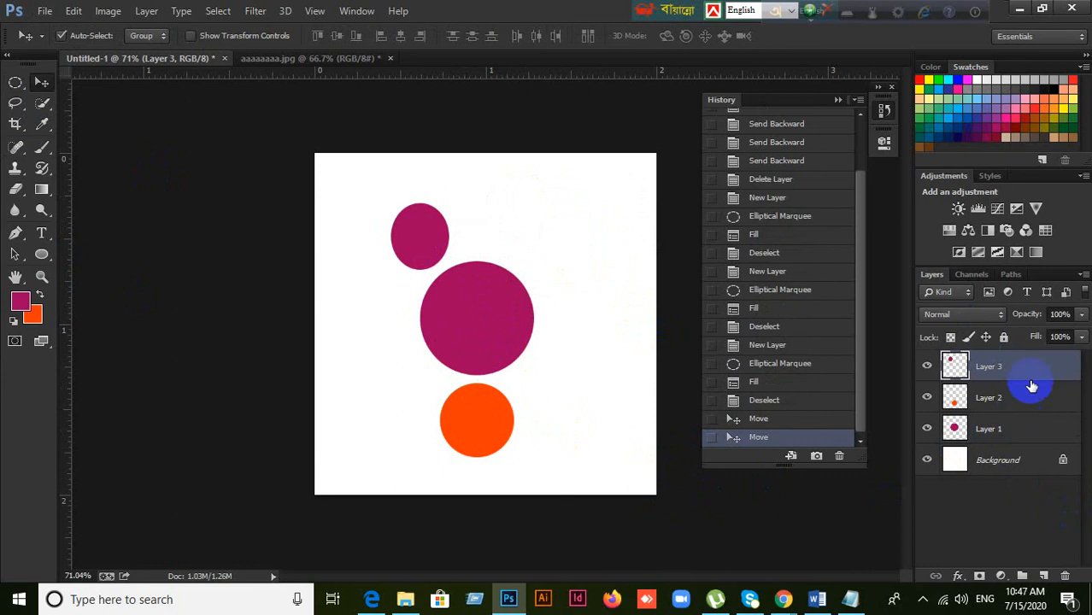
Step: Select Layer 3 through Layer 1 and align their horizontal centres
left_click(1019, 432, "shift")
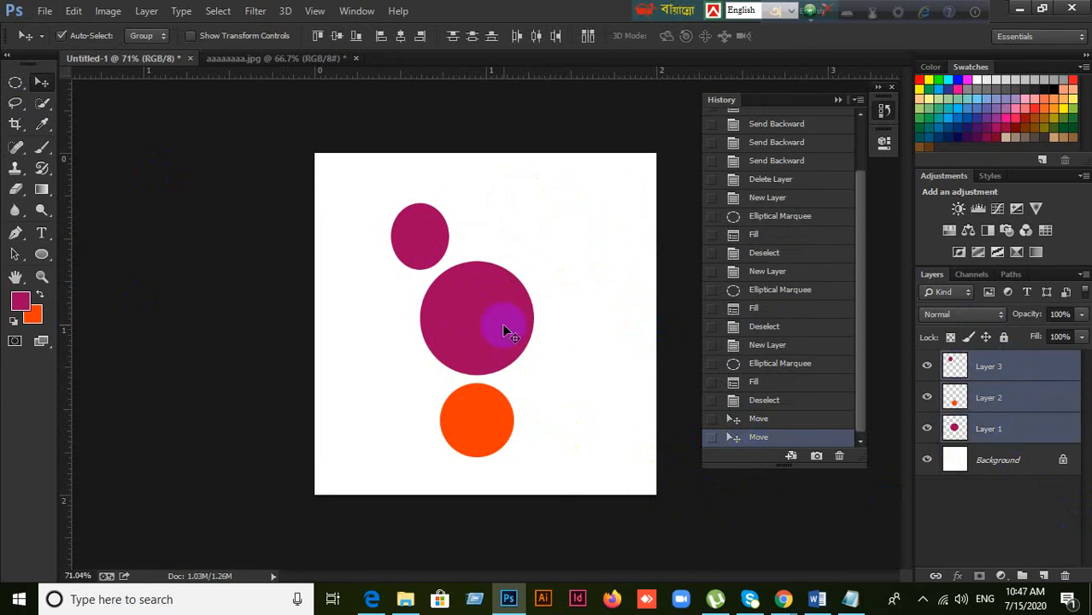
left_click_drag(551, 274, 561, 269)
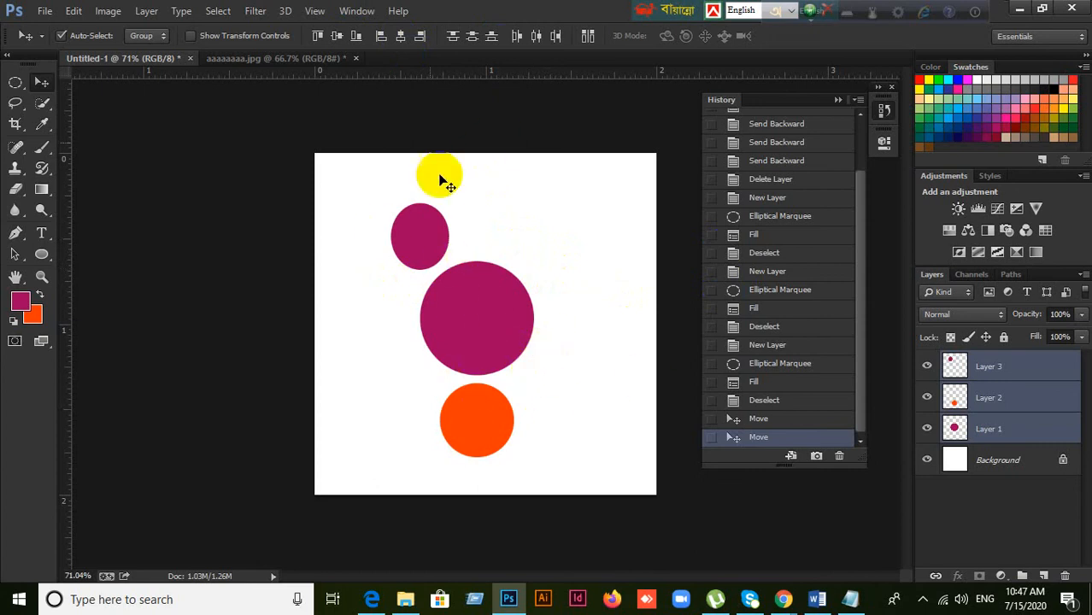
left_click(400, 37)
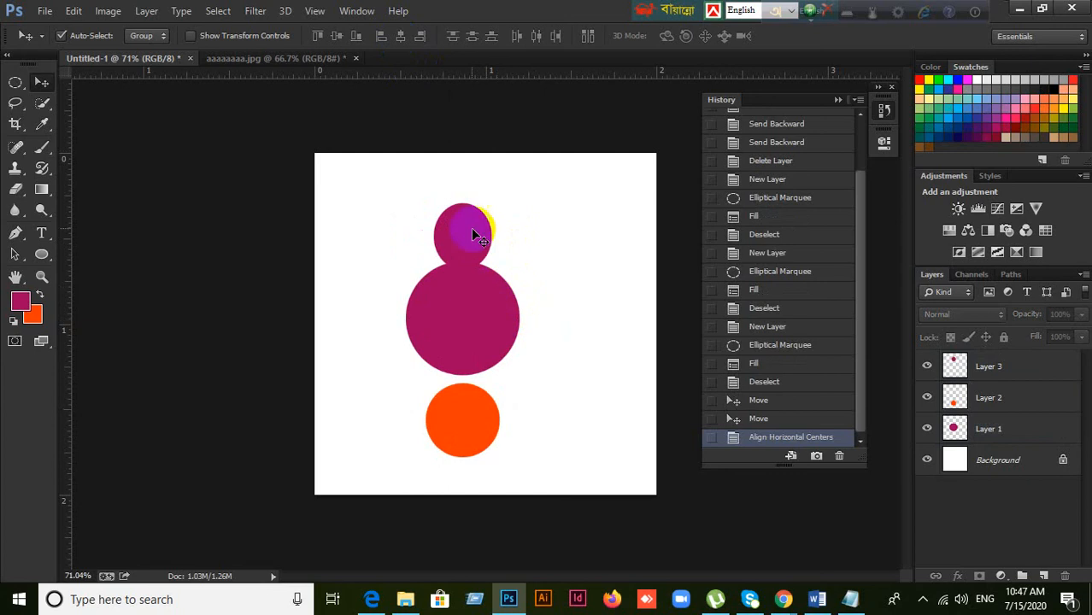
Step: Move the small ellipse to the large circle's upper-left edge, select all three shapes, and align their right edges
left_click_drag(468, 195, 461, 190)
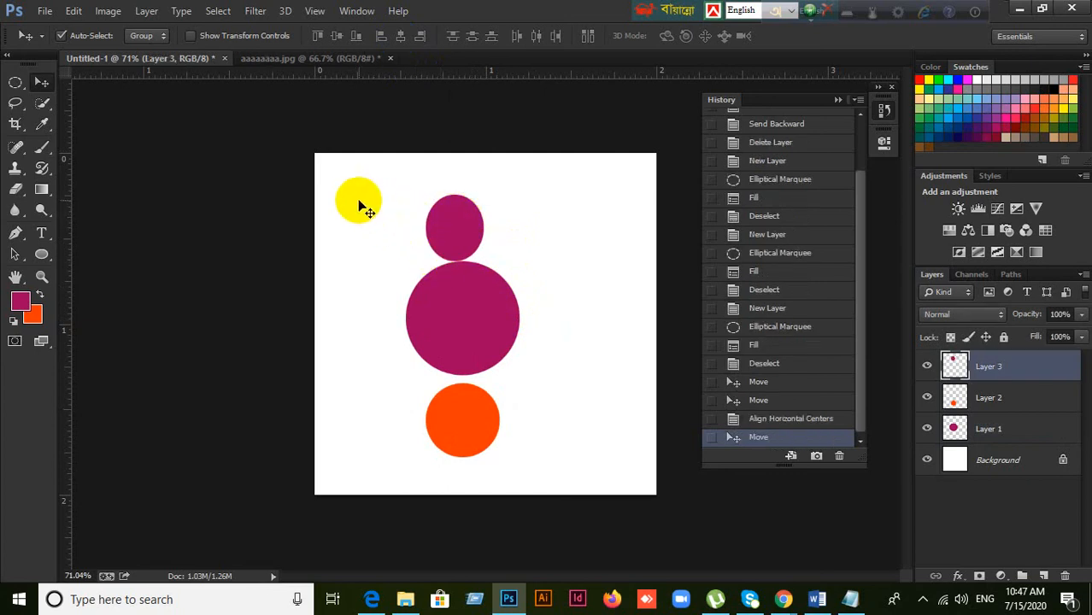
left_click_drag(360, 205, 336, 219)
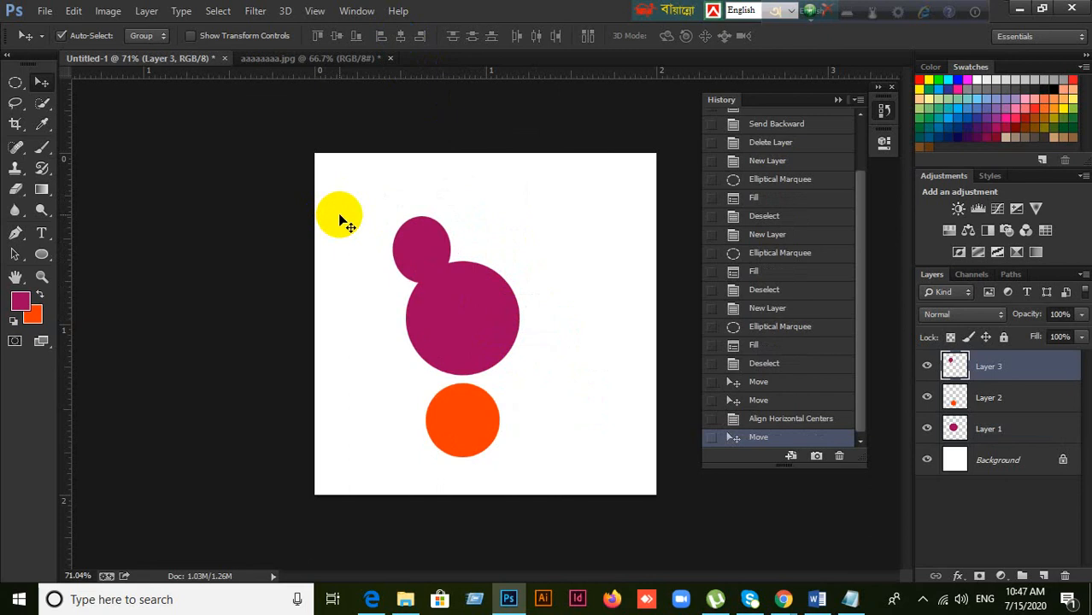
left_click_drag(339, 218, 548, 445)
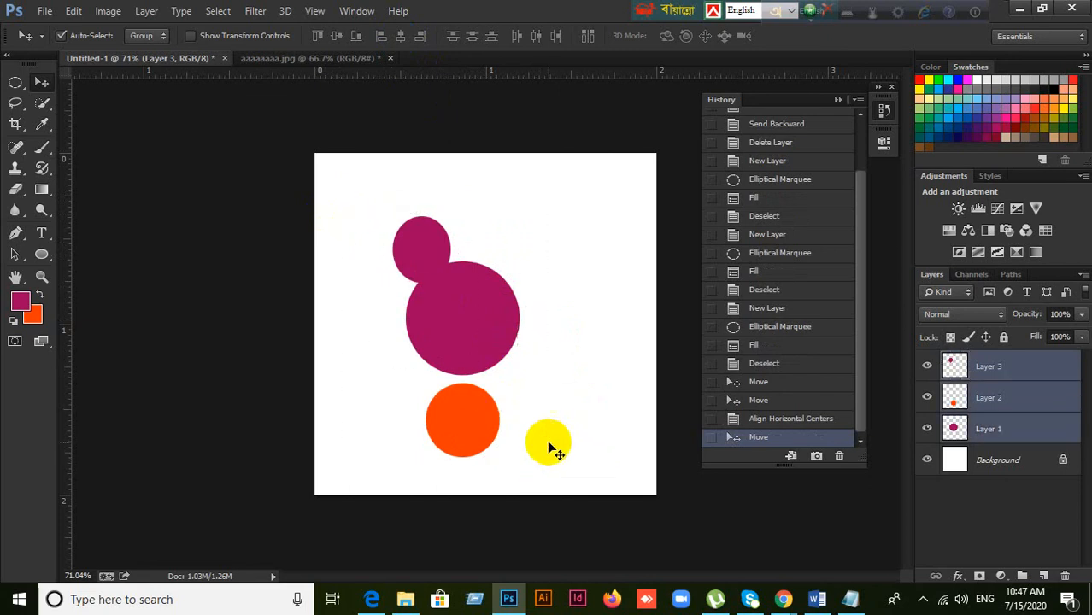
left_click(419, 35)
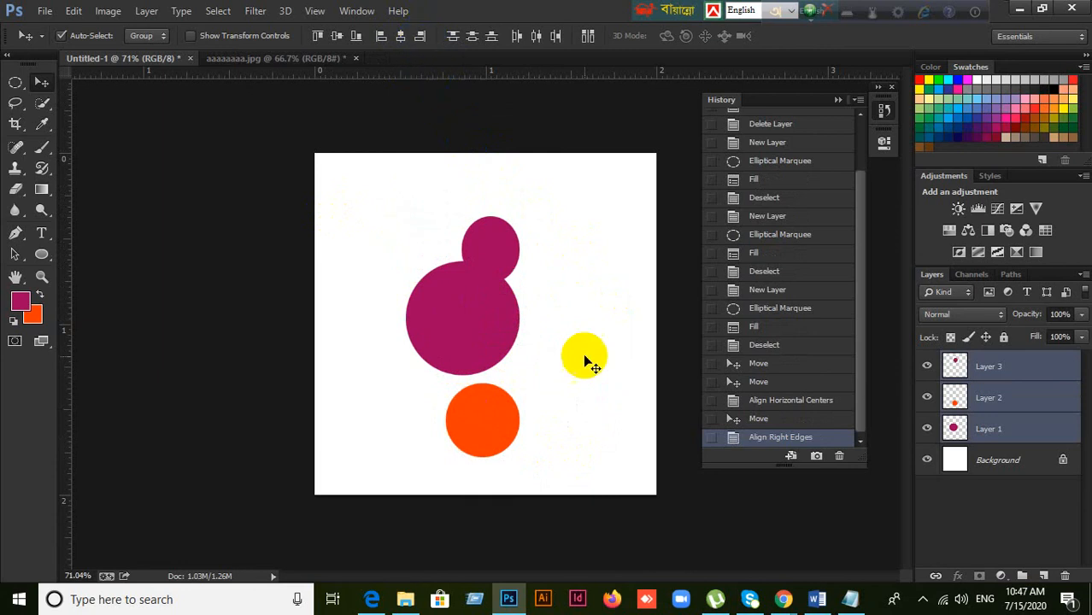
Step: Move the small ellipse up and slightly left so it clears the large circle, and deselect the layers
left_click(603, 320)
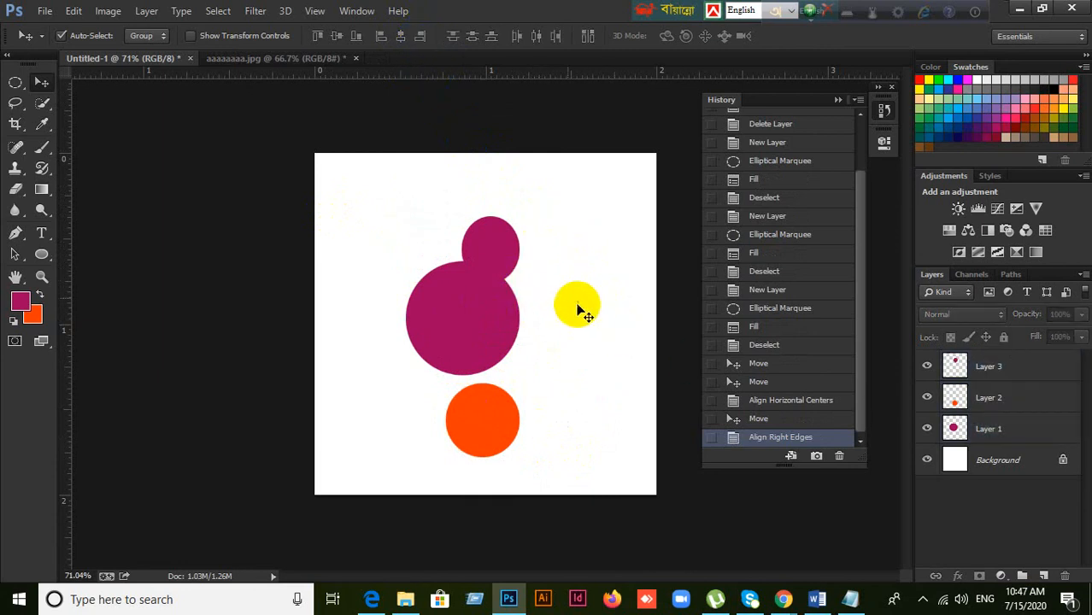
left_click_drag(500, 246, 486, 216)
left_click(581, 283)
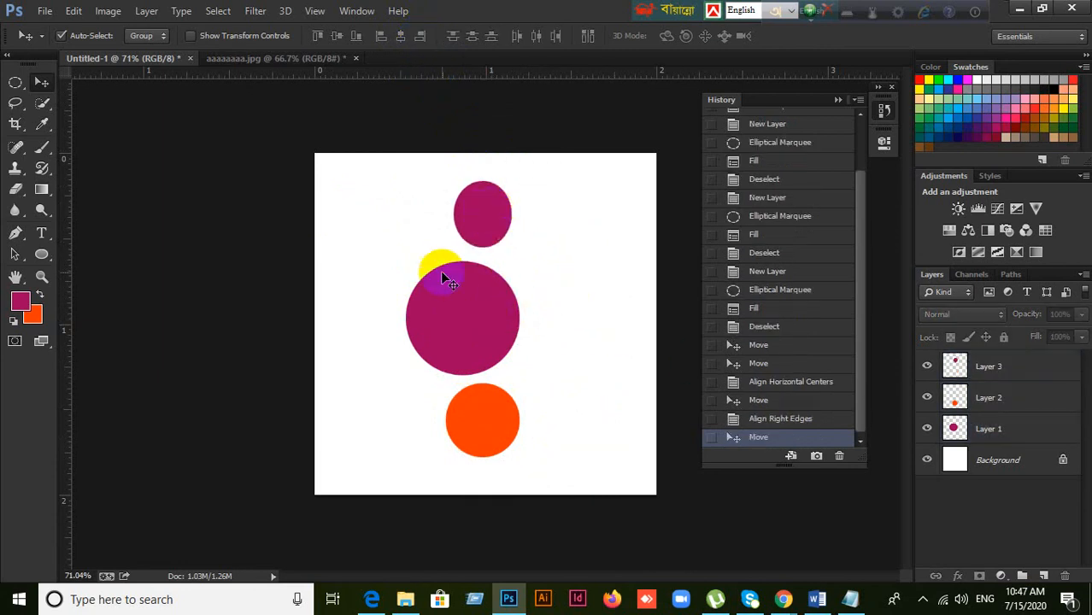
Step: Demonstrate selecting the three shape layers by enclosing them on the canvas, clearing the selection and repeating it
left_click_drag(401, 168, 529, 461)
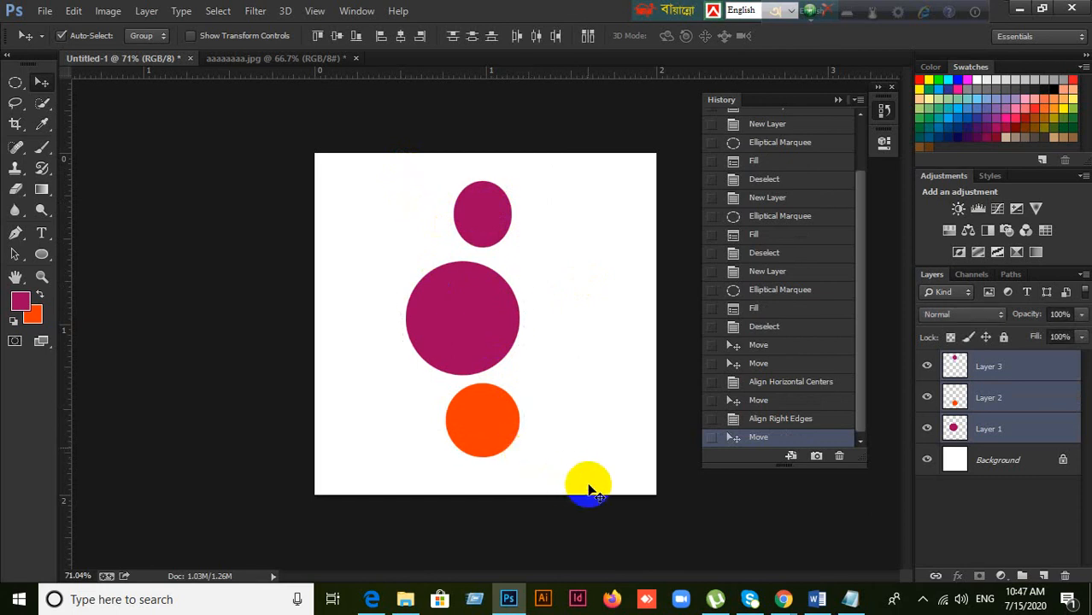
left_click(651, 425)
left_click_drag(383, 167, 560, 457)
right_click(560, 460)
left_click(573, 339)
left_click_drag(574, 339, 381, 207)
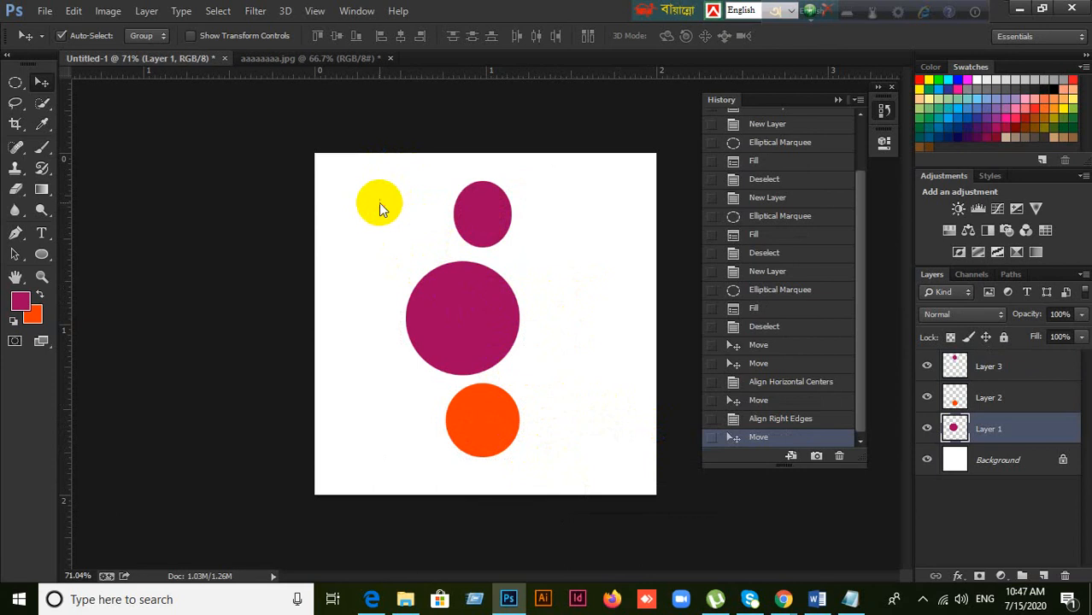
left_click(380, 205)
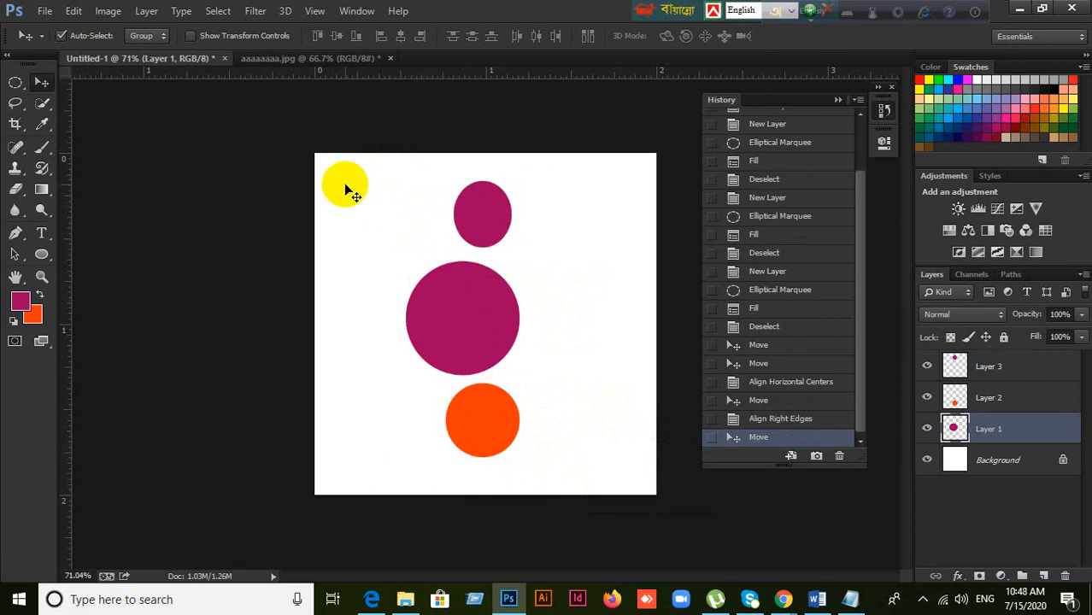
Step: Select all three shapes on the canvas and align their left edges
left_click_drag(346, 180, 563, 476)
right_click(564, 476)
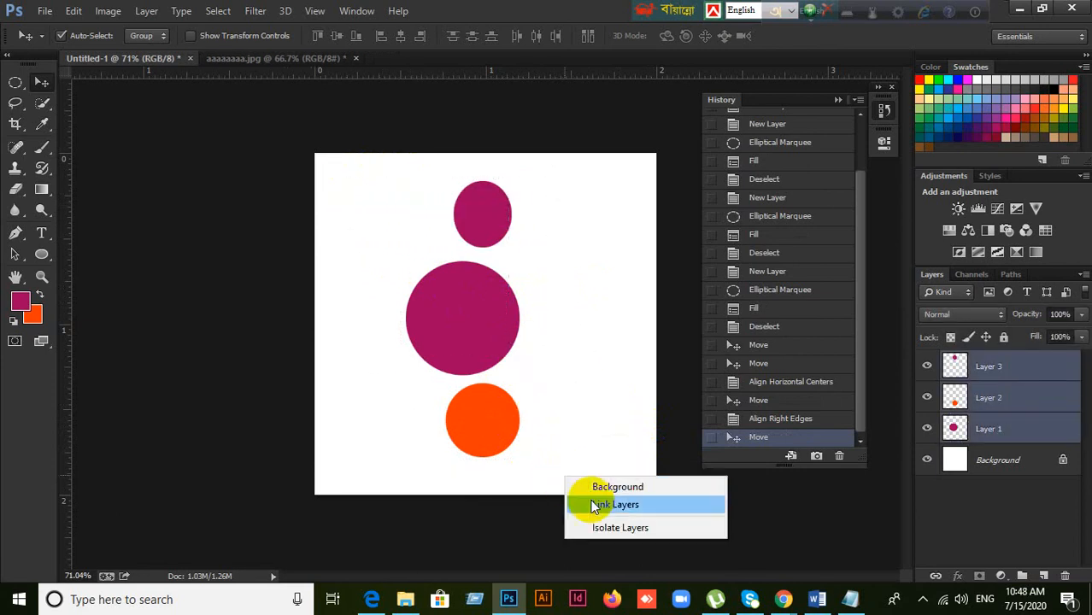
left_click(382, 39)
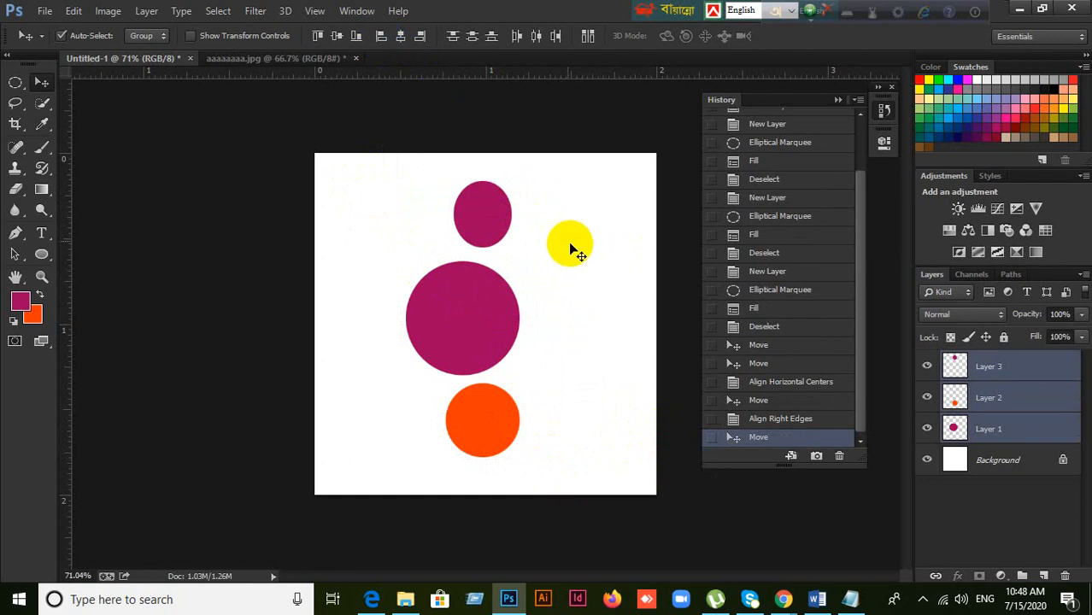
double_click(382, 38)
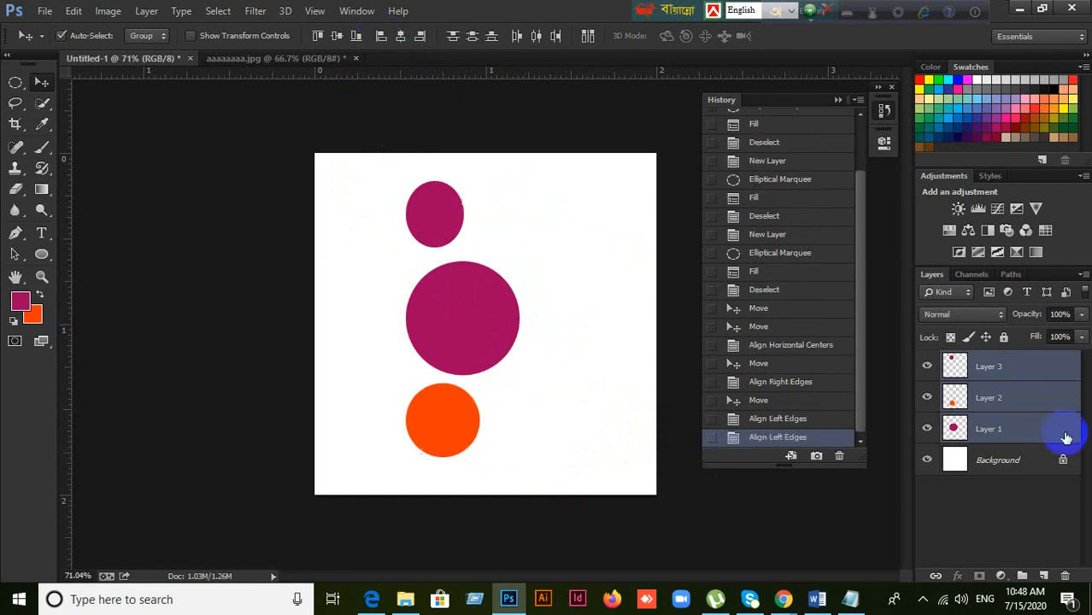
Step: Clear the layer selection, enclose the three shapes on the canvas with Auto-Select on, and deselect them again
left_click(598, 289)
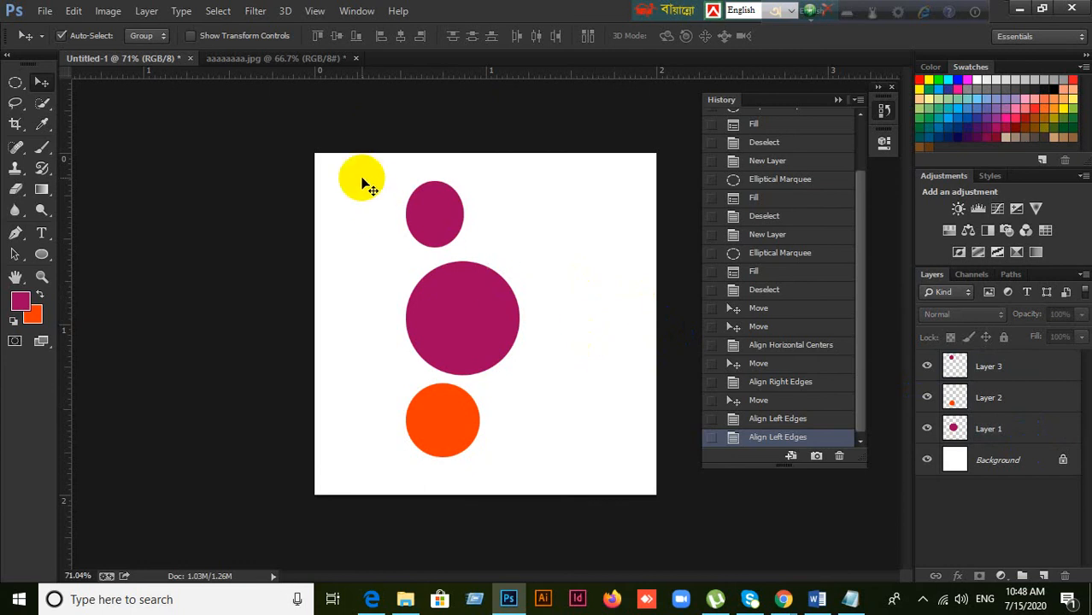
left_click_drag(361, 178, 541, 390)
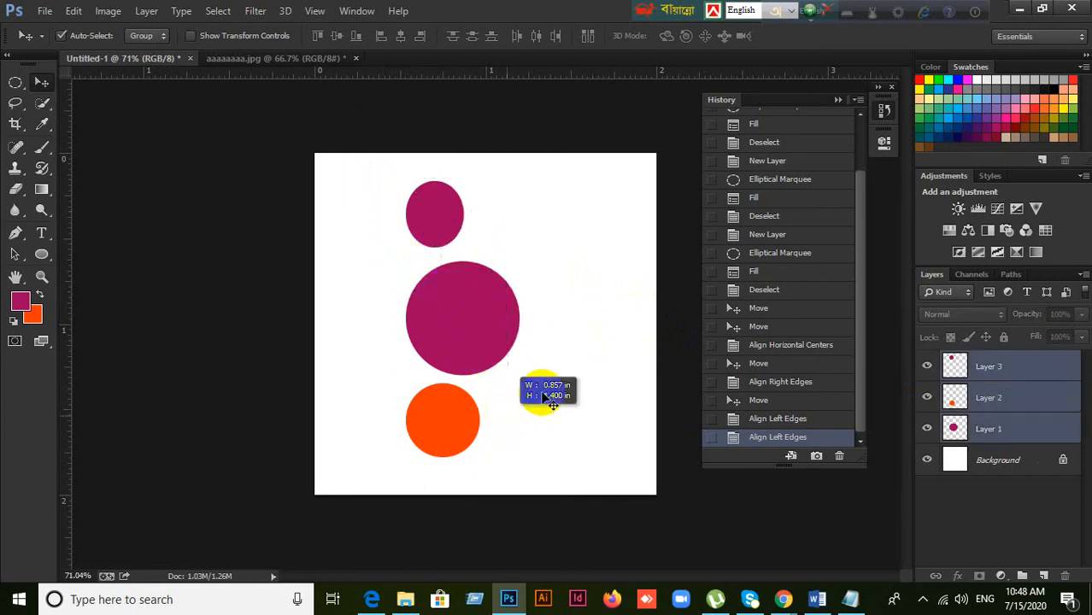
left_click(583, 364)
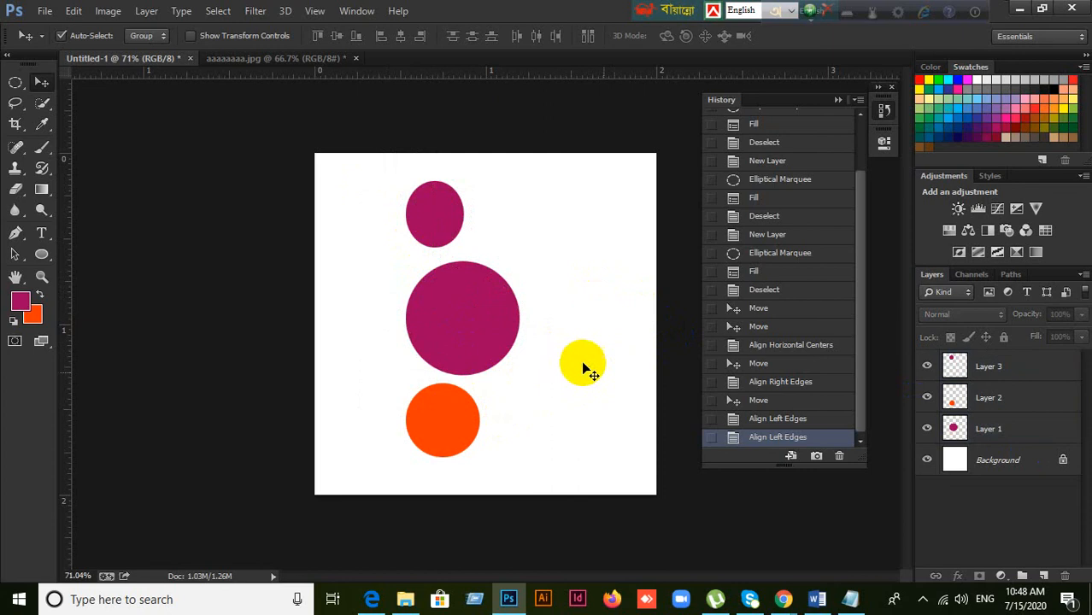
Step: Turn off Auto-Select, try to select the three shapes by enclosing them, and select Layer 2 and Layer 3 individually
left_click(61, 36)
left_click(317, 190)
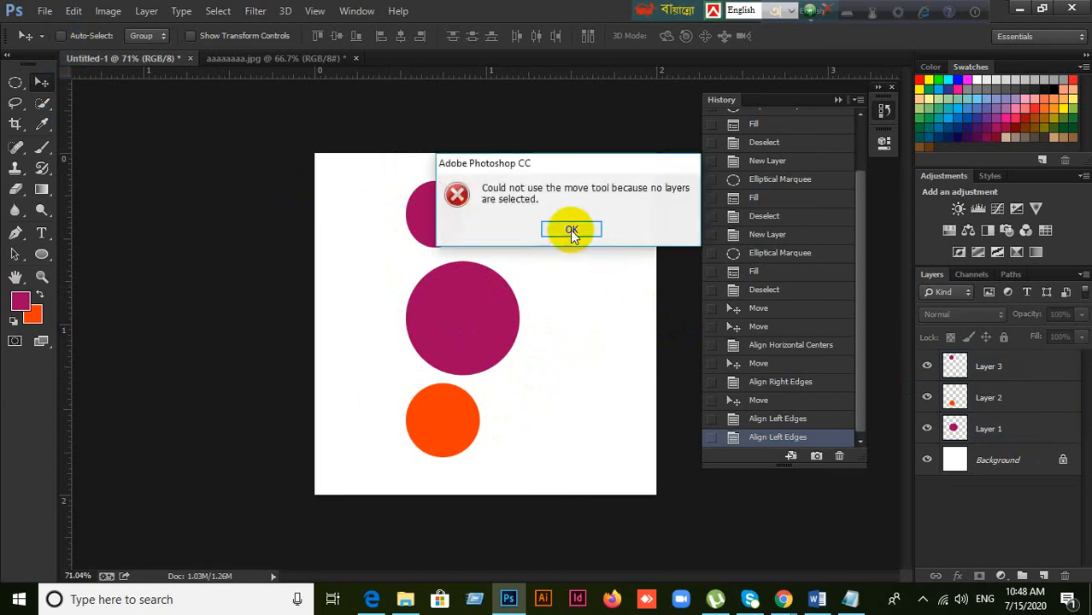
left_click(569, 230)
left_click_drag(349, 188, 521, 466)
left_click(1039, 407)
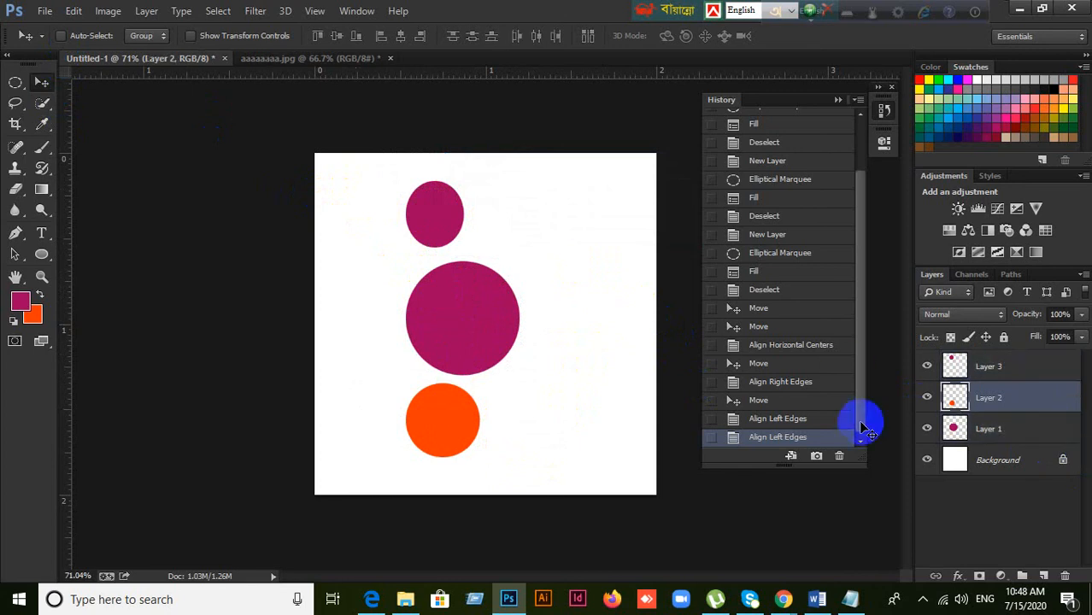
left_click(1012, 369)
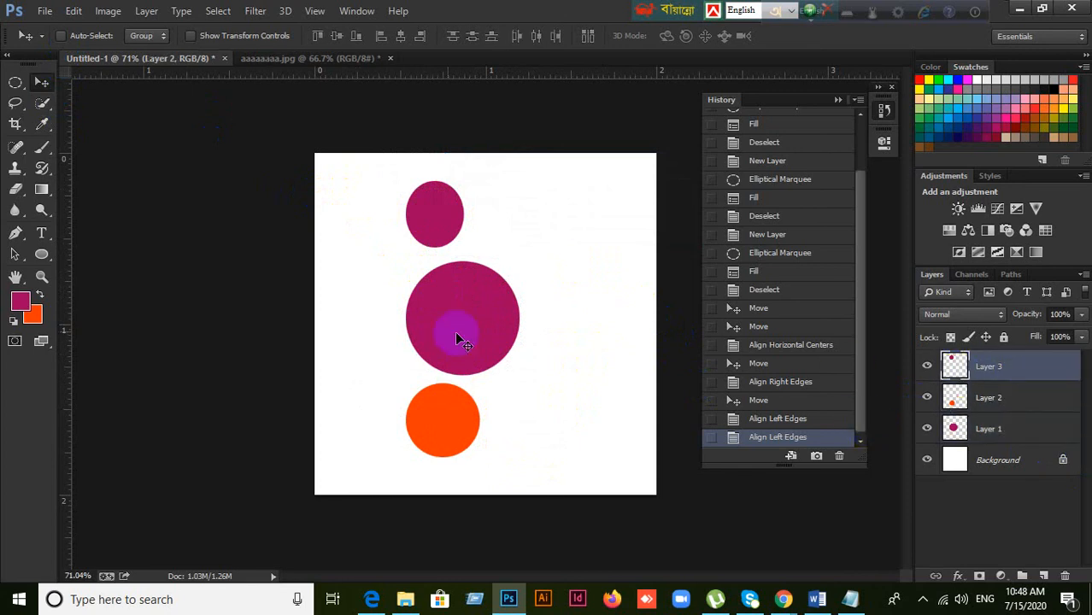
Step: Turn on Auto-Select and select Layer 1, Layer 2 and Layer 3 one at a time
left_click(61, 36)
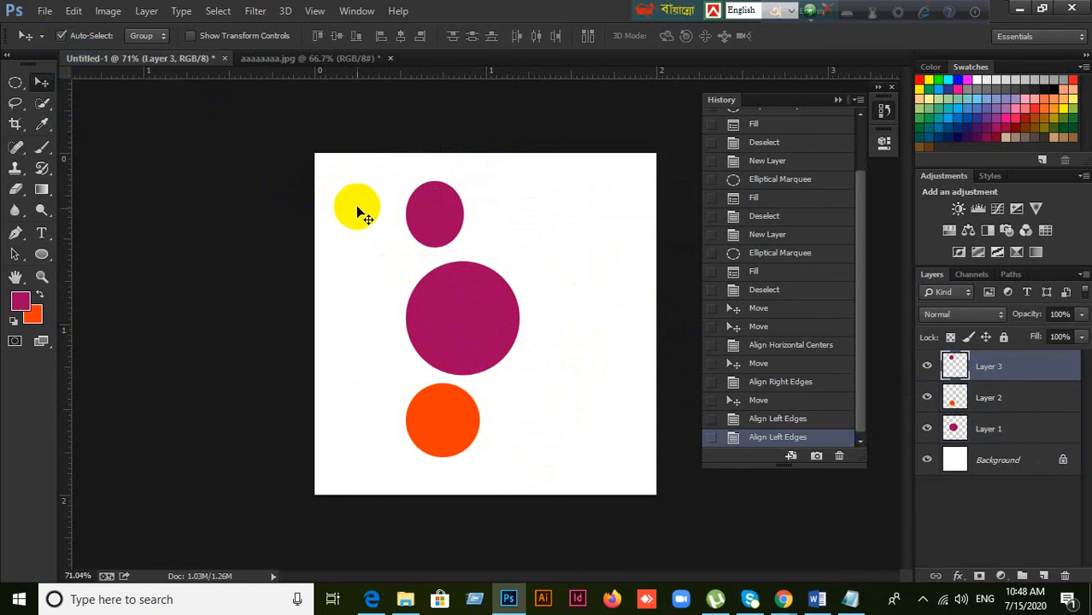
left_click_drag(345, 171, 386, 207)
left_click(978, 432)
left_click(989, 395)
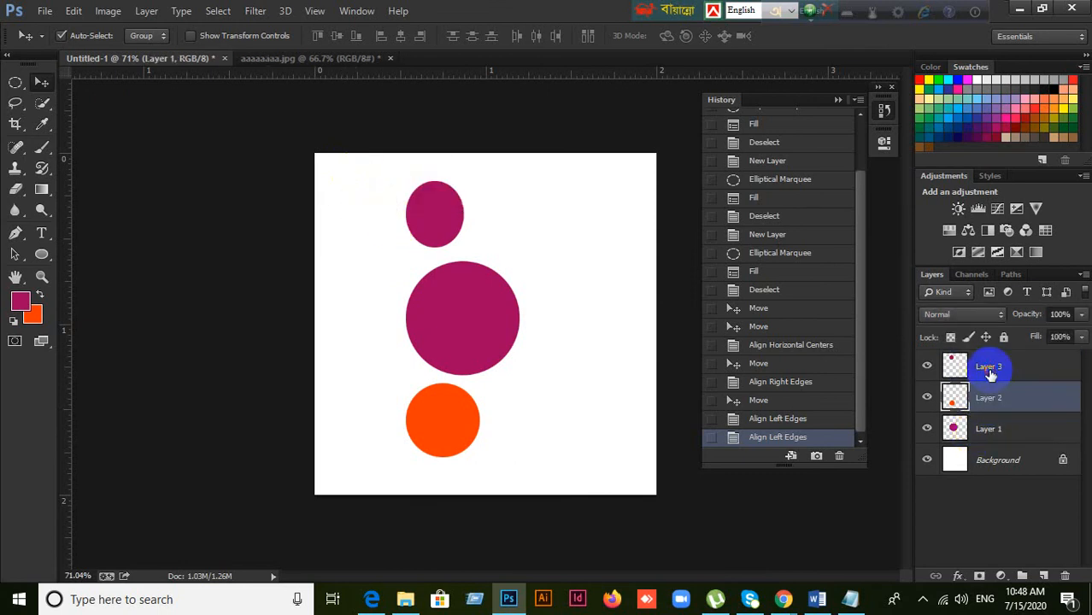
left_click(989, 363)
Step: Enclose all three shapes on the canvas to select their layers, reduce the selection to Layer 2, and clear it
left_click_drag(336, 167, 529, 435)
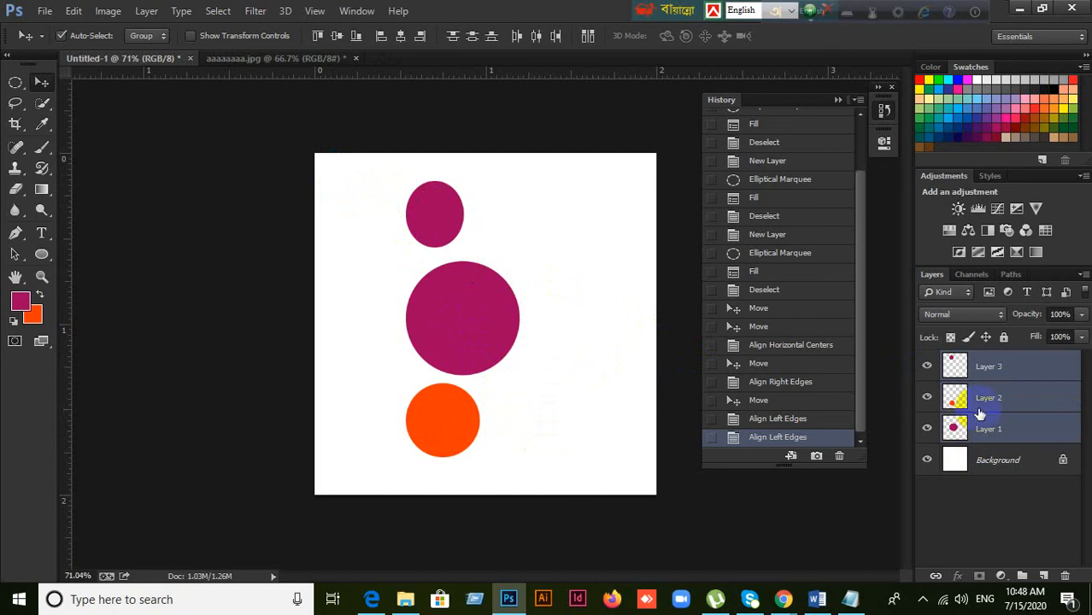
left_click(1004, 400)
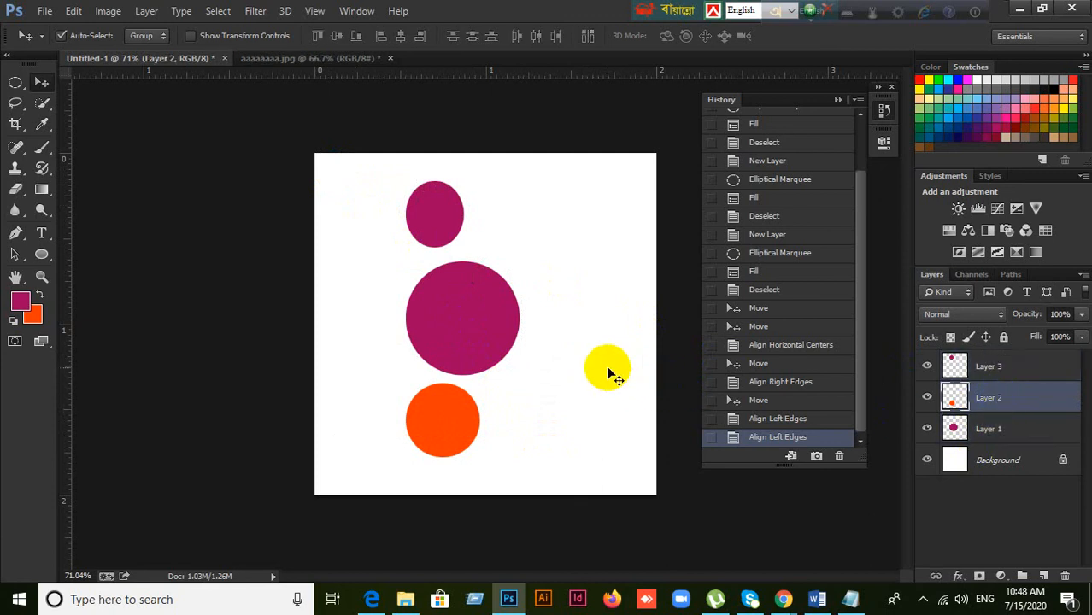
left_click(608, 373)
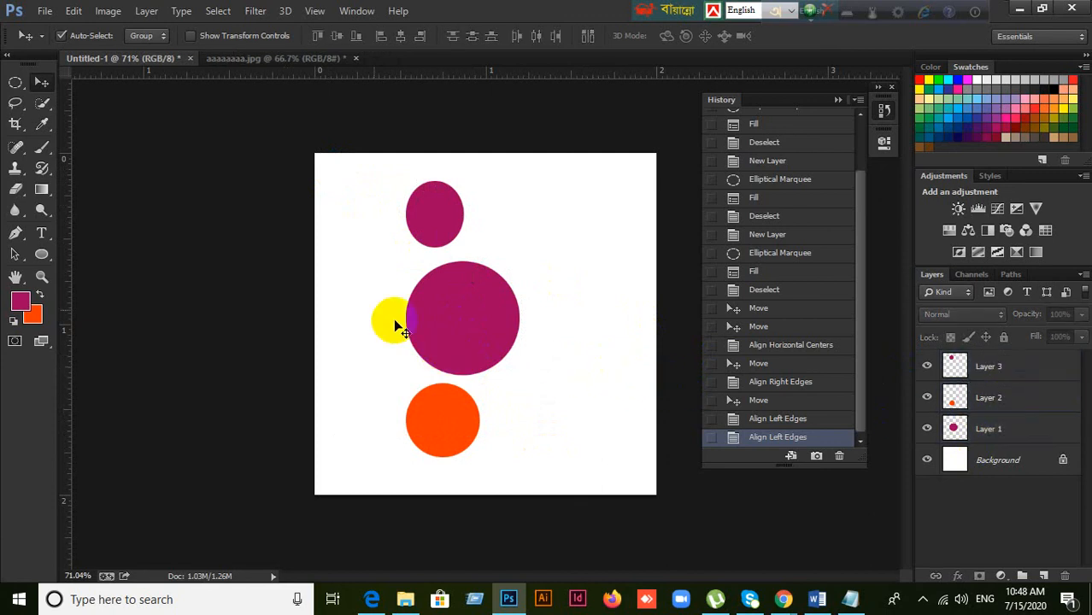
Step: Turn off Auto-Select, select the three shape layers by enclosing them on the canvas, and reduce the selection to Layer 2
left_click(63, 37)
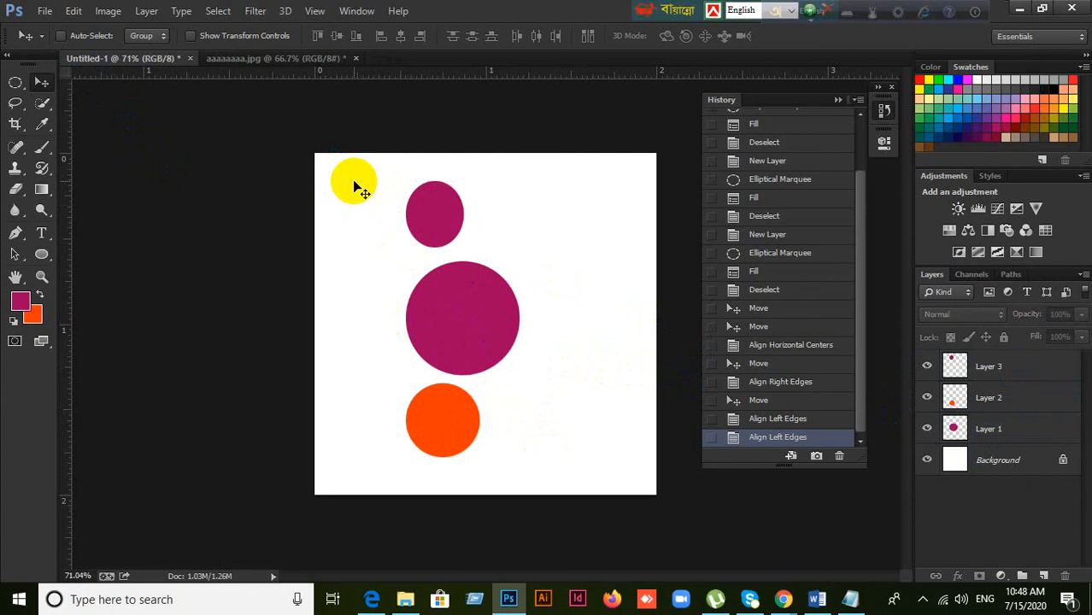
left_click(353, 187)
left_click(562, 228)
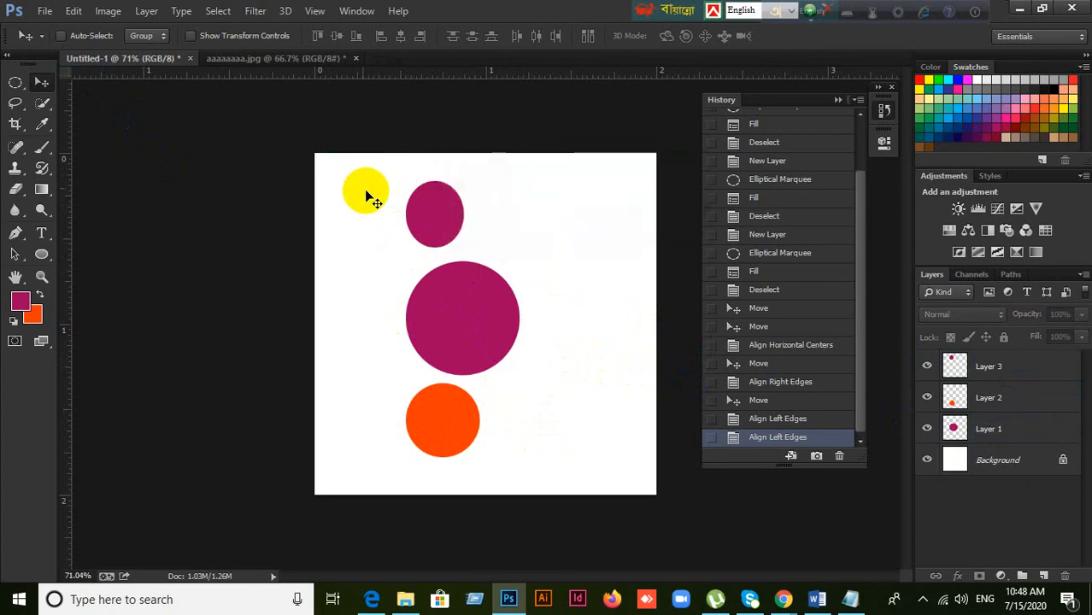
left_click_drag(339, 176, 559, 495)
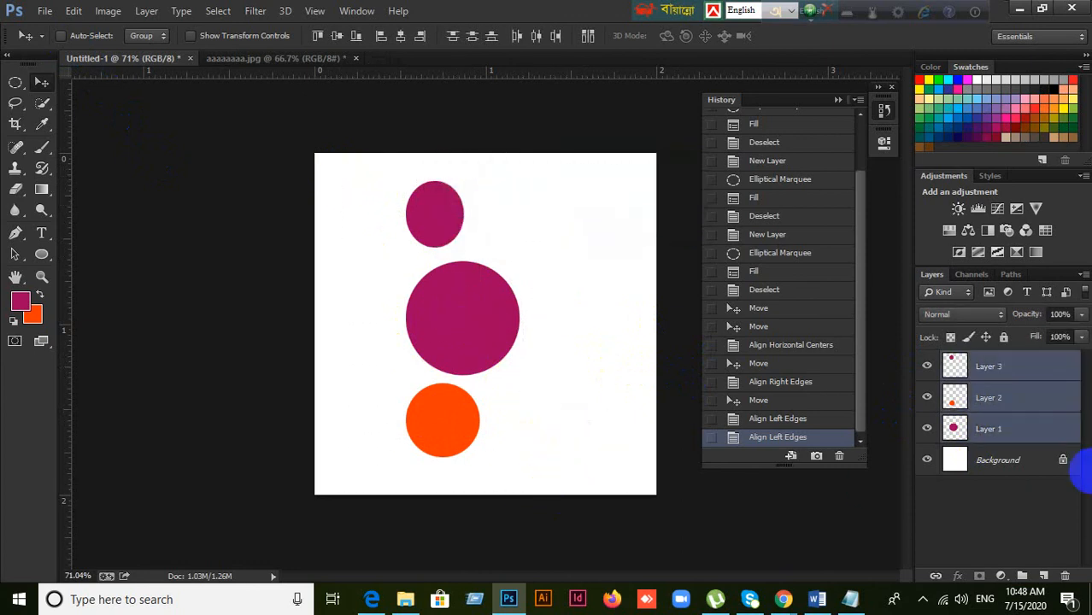
left_click(997, 396)
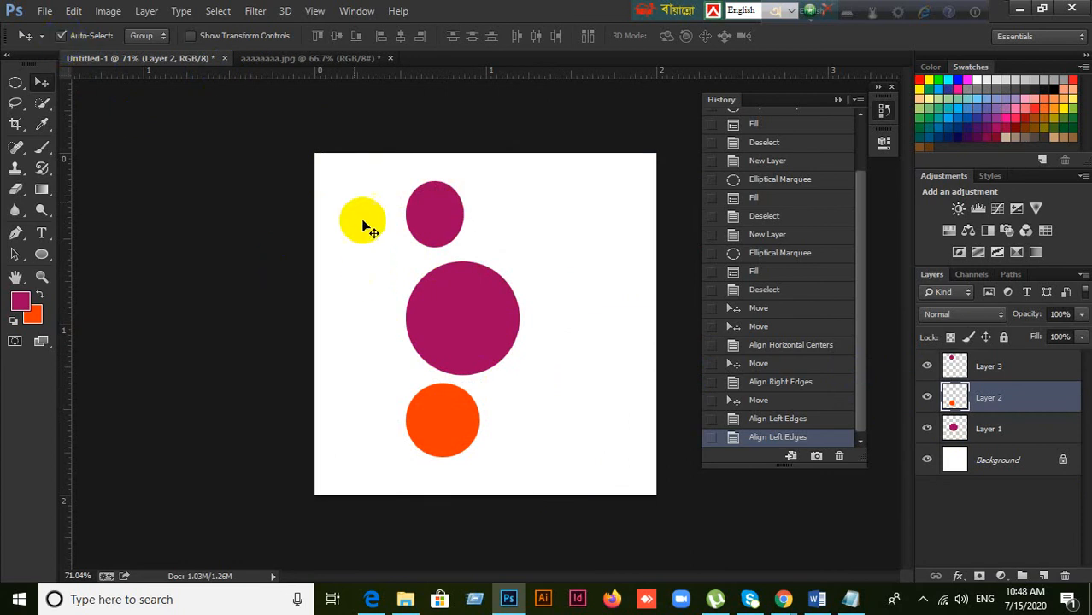
Step: Demonstrate enclosing the three shapes with Auto-Select on, repeat it after selecting only Layer 2, and clear the selection
left_click_drag(334, 161, 574, 511)
right_click(577, 495)
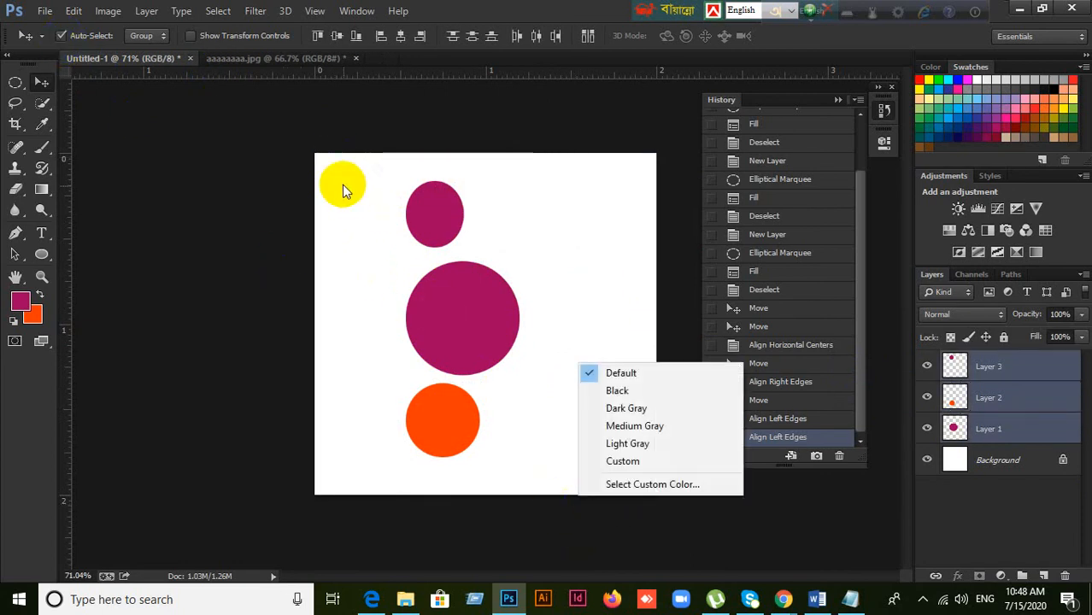
left_click(585, 499)
left_click_drag(363, 227, 528, 454)
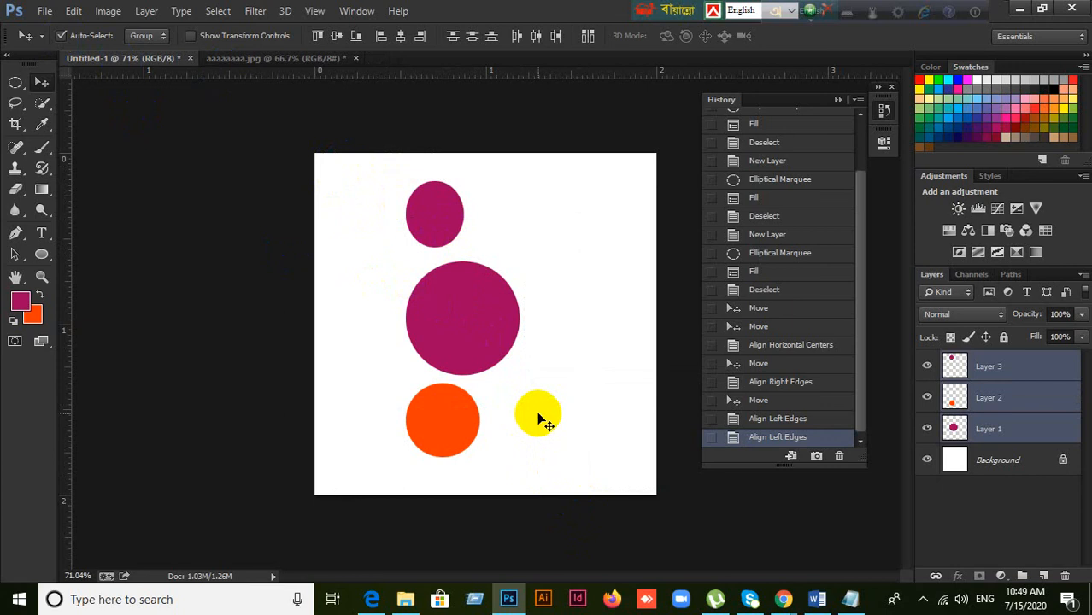
left_click(1000, 400)
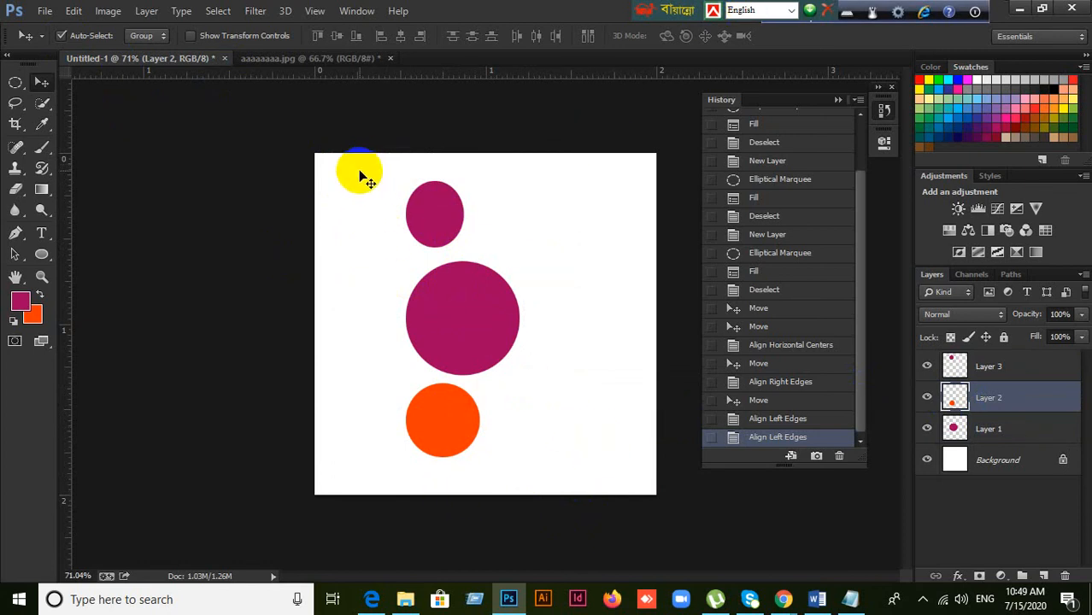
left_click_drag(363, 175, 560, 453)
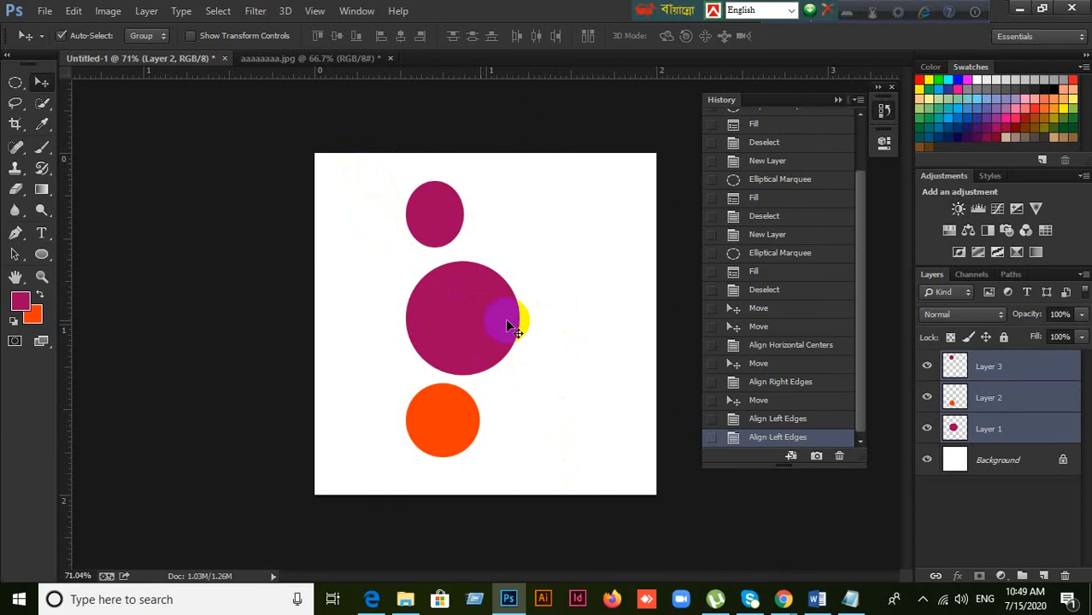
left_click(282, 332)
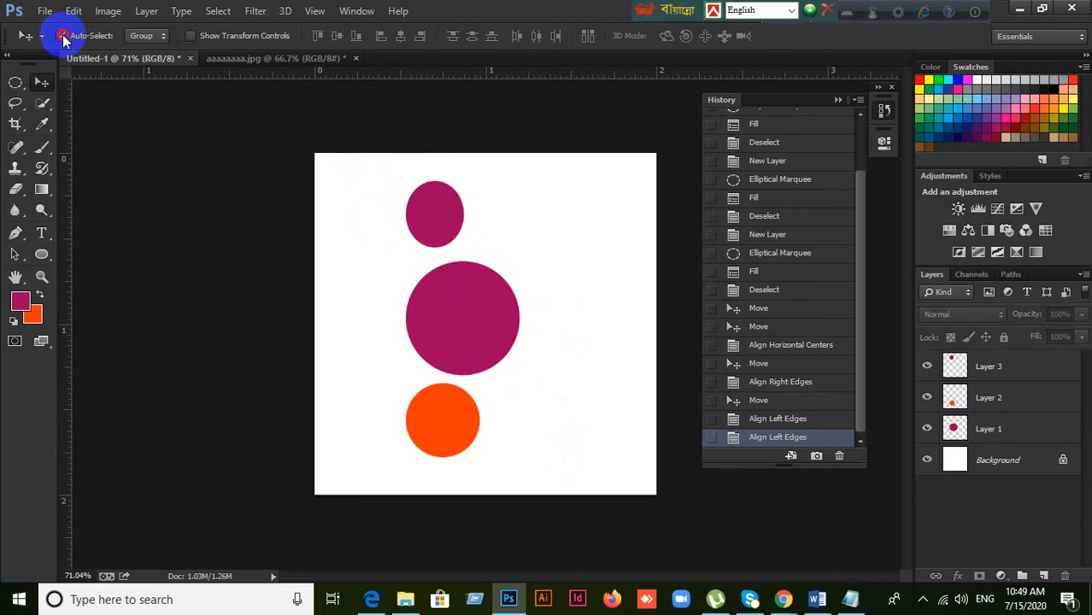
Step: Turn off Auto-Select, enclose the three shapes on the canvas to select them all, and select only Layer 2
left_click(62, 36)
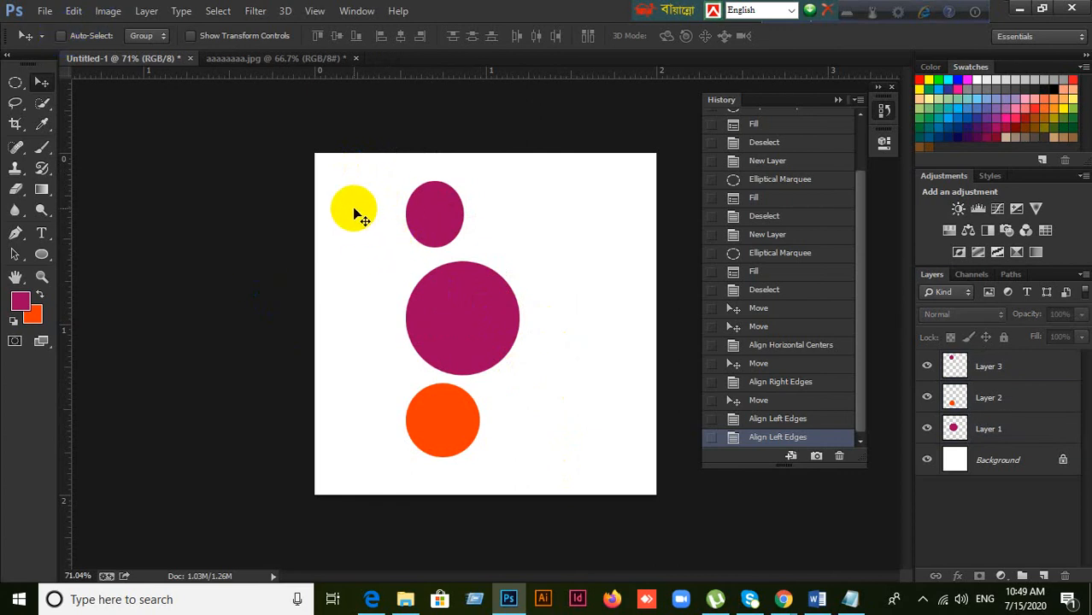
left_click_drag(353, 177, 548, 457)
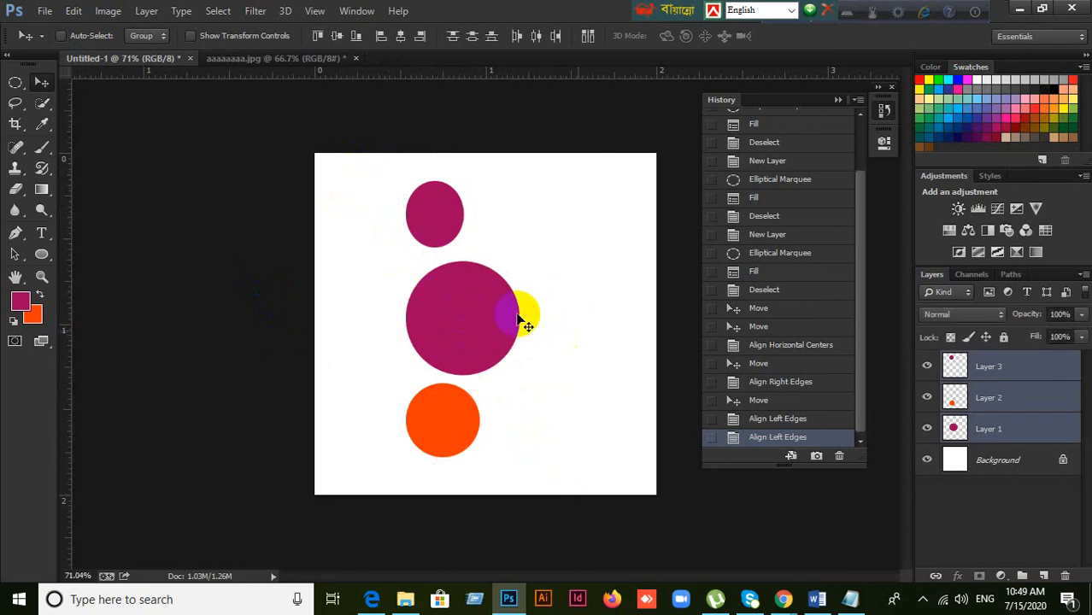
left_click(1051, 416)
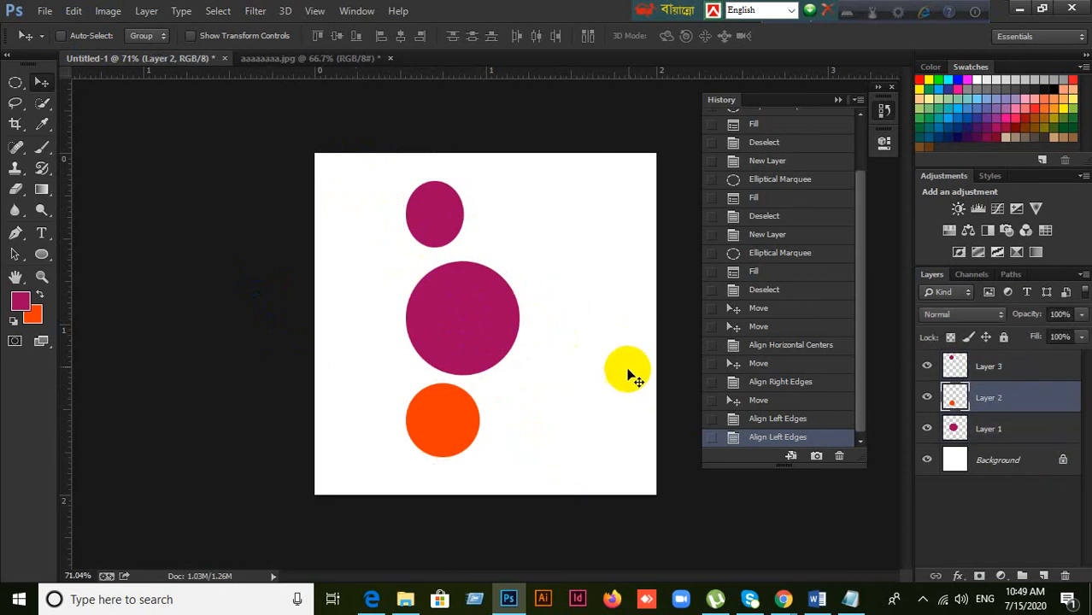
Step: Select Layer 1, move the large circle up and slightly left toward the small ellipse, and turn on Auto-Select
left_click(991, 427)
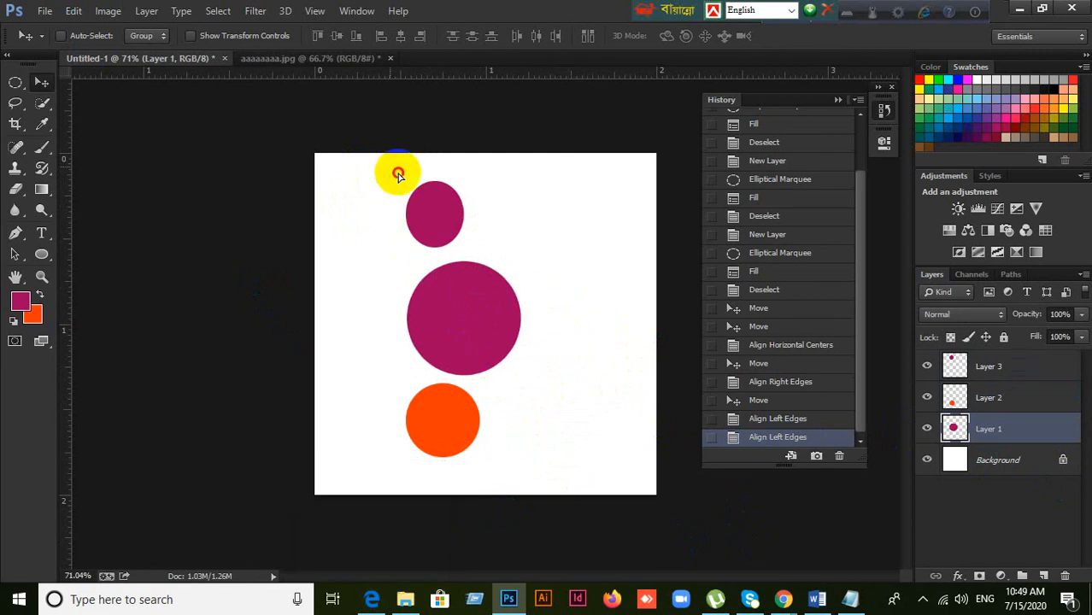
left_click_drag(395, 170, 468, 321)
left_click(62, 36)
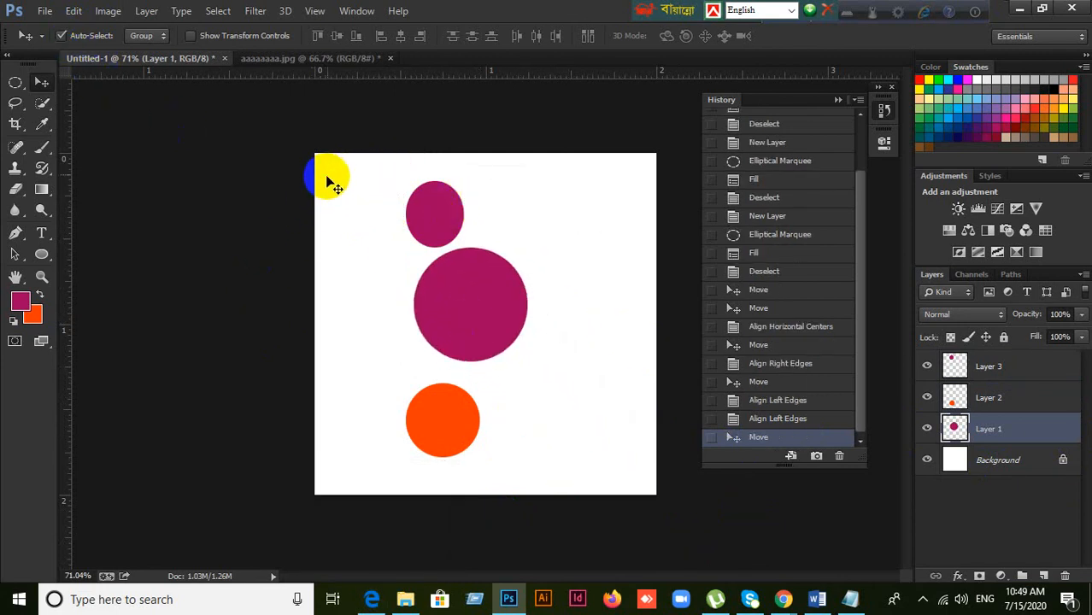
left_click_drag(331, 174, 456, 292)
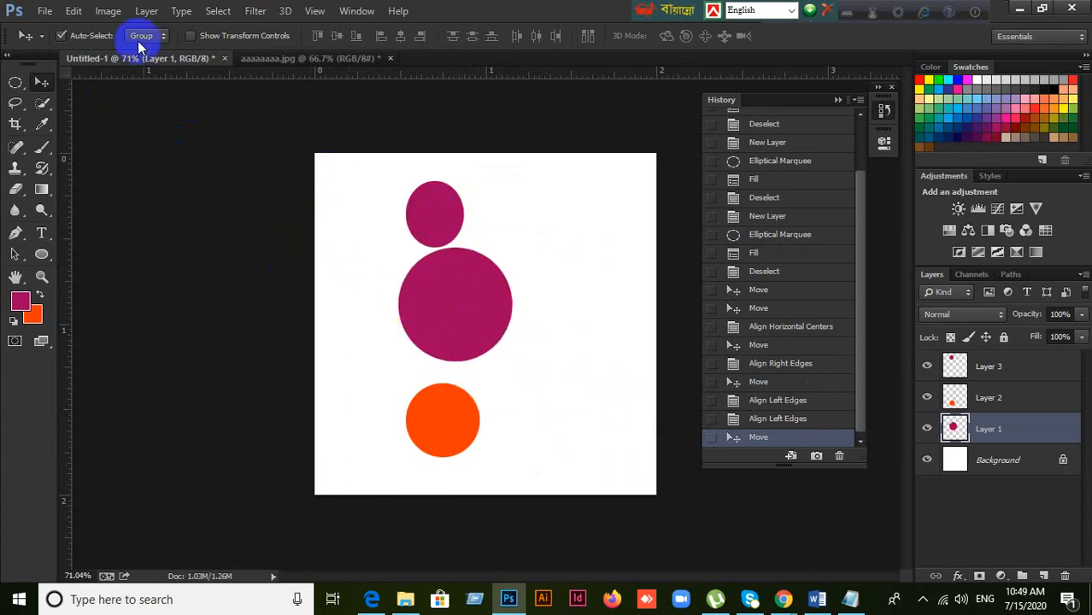
Step: Turn off Auto-Select, select all three layers by enclosing their shapes, and narrow the selection to Layer 2
left_click(61, 36)
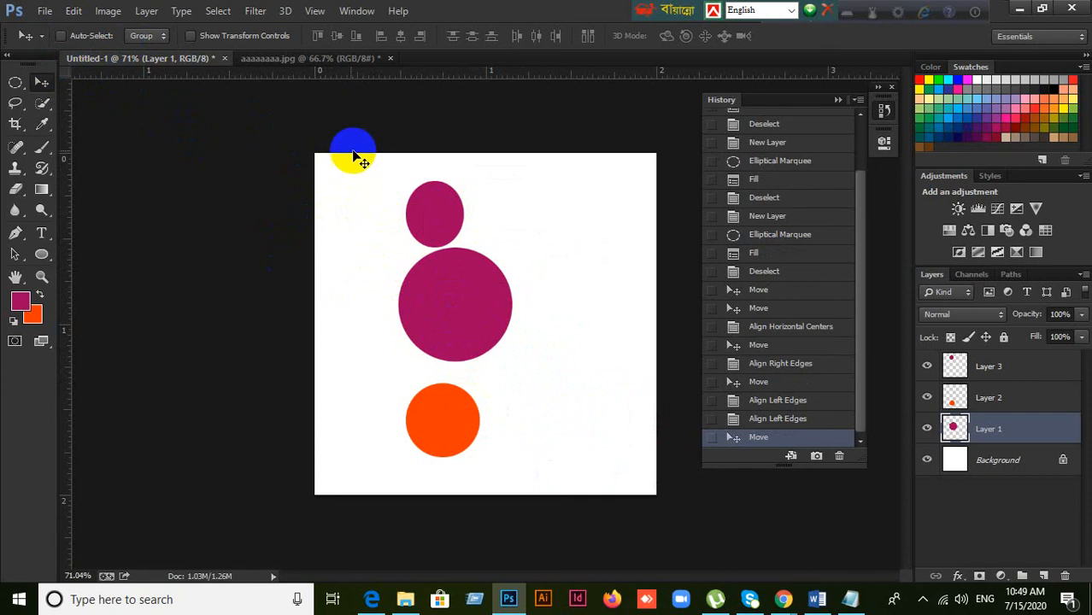
left_click_drag(364, 185, 526, 465)
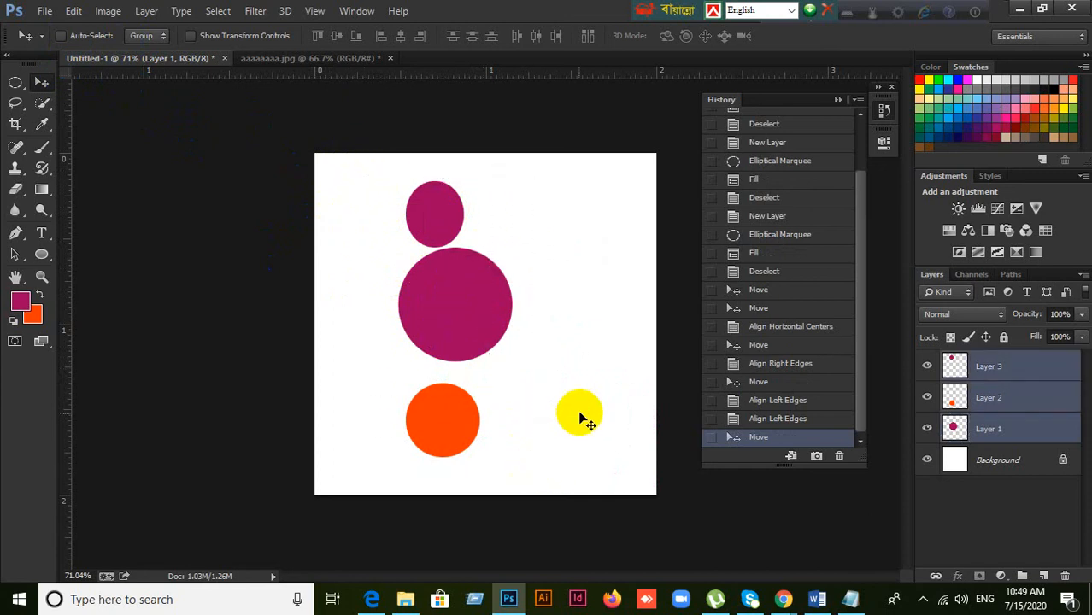
left_click(997, 394)
Step: Turn on Auto-Select and enclose the three shapes to select them, repeating the selection starting from Layer 1 alone
left_click(80, 38)
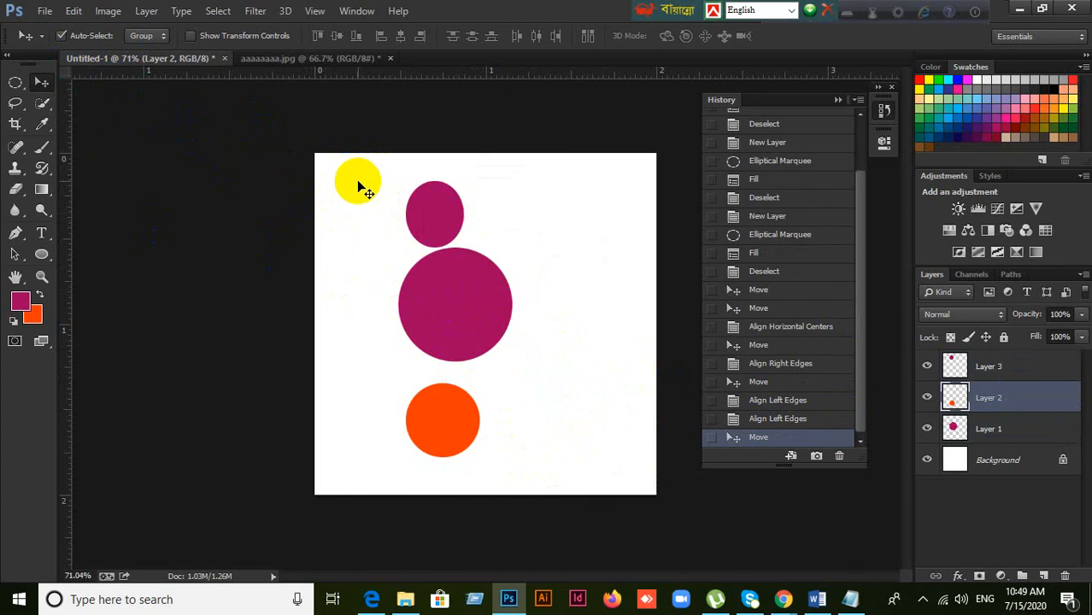
left_click_drag(360, 183, 576, 389)
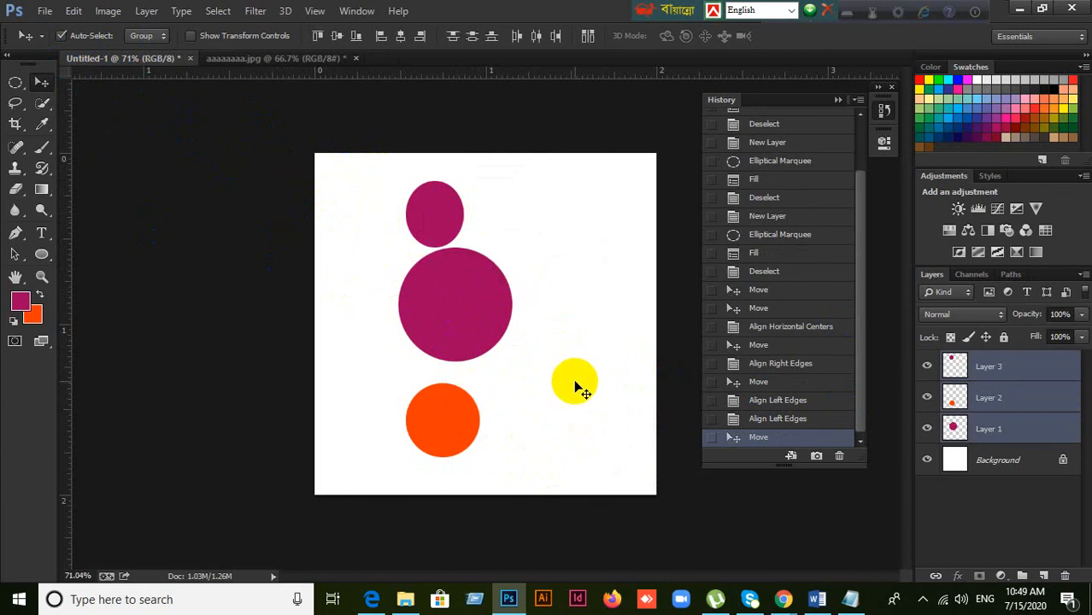
right_click(1029, 424)
left_click(384, 316)
left_click_drag(384, 316, 496, 434)
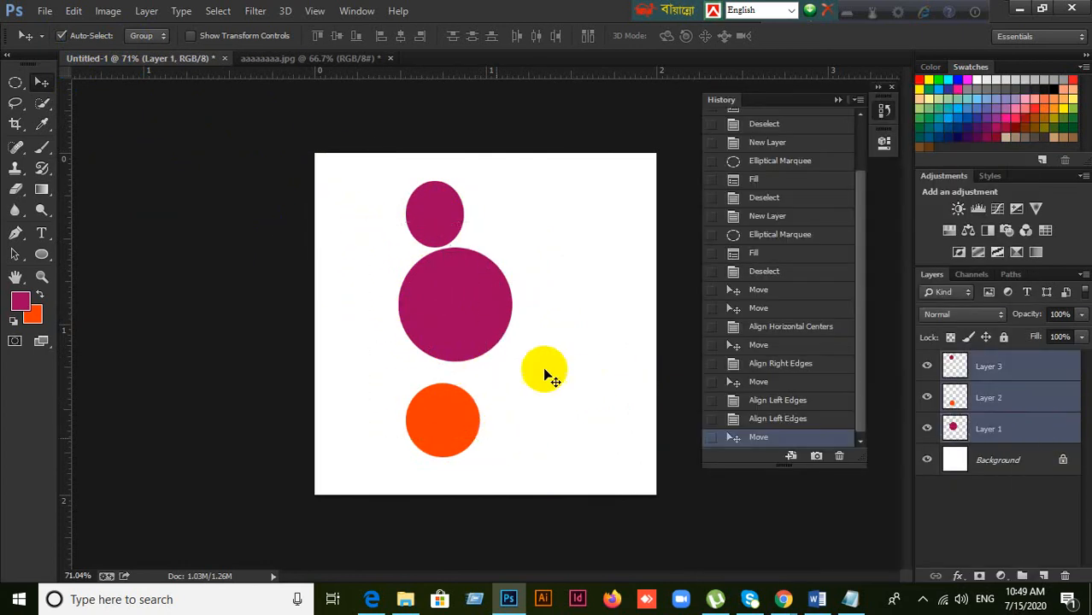
Step: Clear and repeat the enclosing selection of the three shapes, finishing with Auto-Select off and only Layer 3 selected
left_click(530, 439)
left_click_drag(368, 188, 513, 419)
left_click(563, 353)
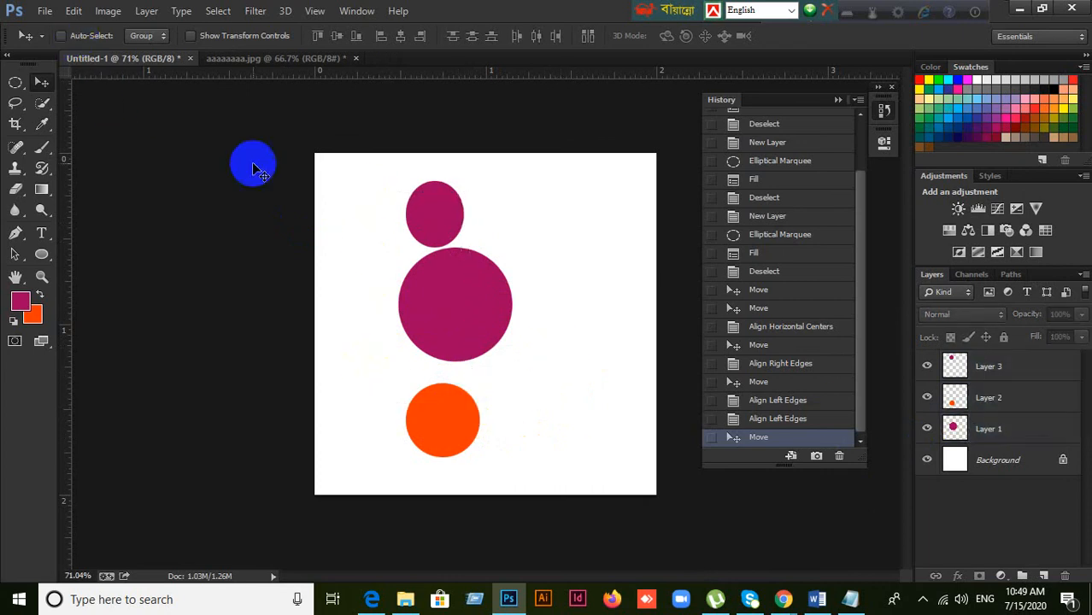
left_click_drag(340, 182, 519, 455)
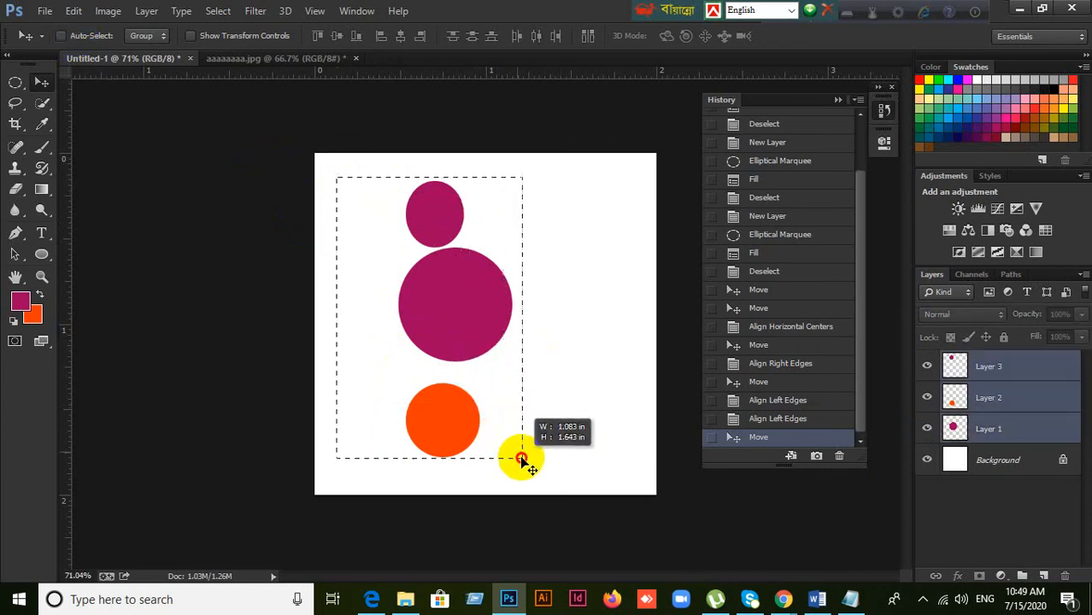
left_click(957, 374)
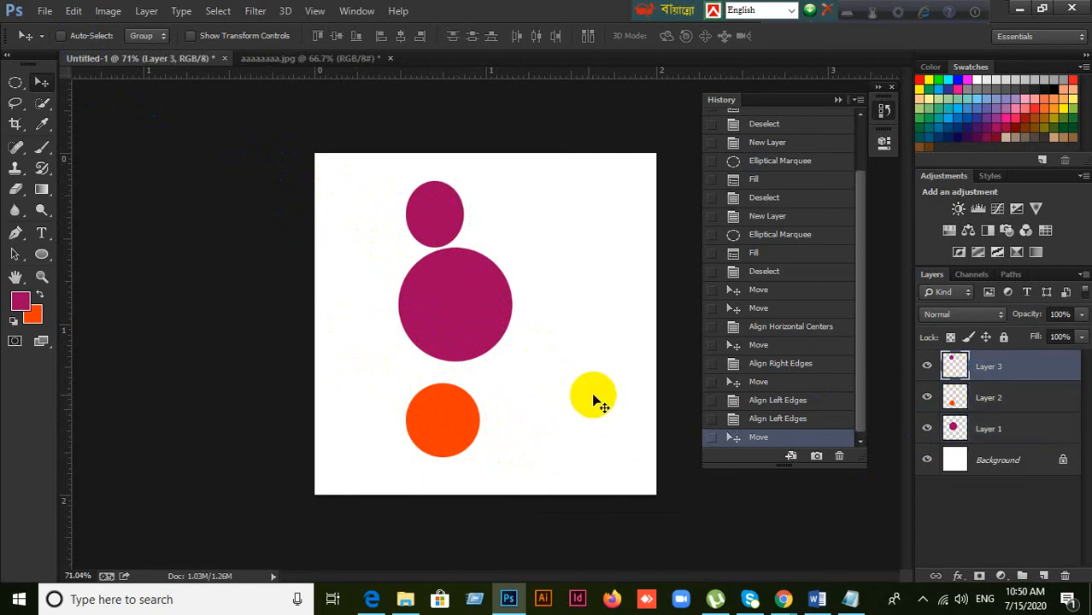
Step: Switch to the LEDP-Graphic Design PDF in Microsoft Edge to view the layer and mask module topics
left_click(372, 599)
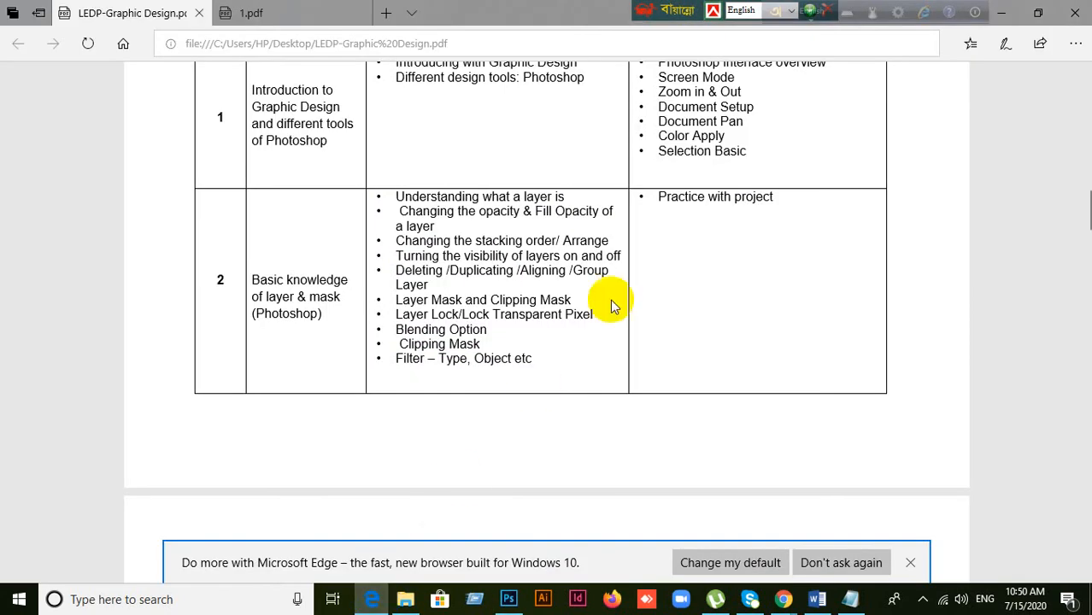
Step: Examine the topics of modules 2 and 3 in the course PDF, including adding and transforming images
scroll(611, 299, "down", 4)
scroll(615, 316, "down", 1)
scroll(610, 318, "up", 4)
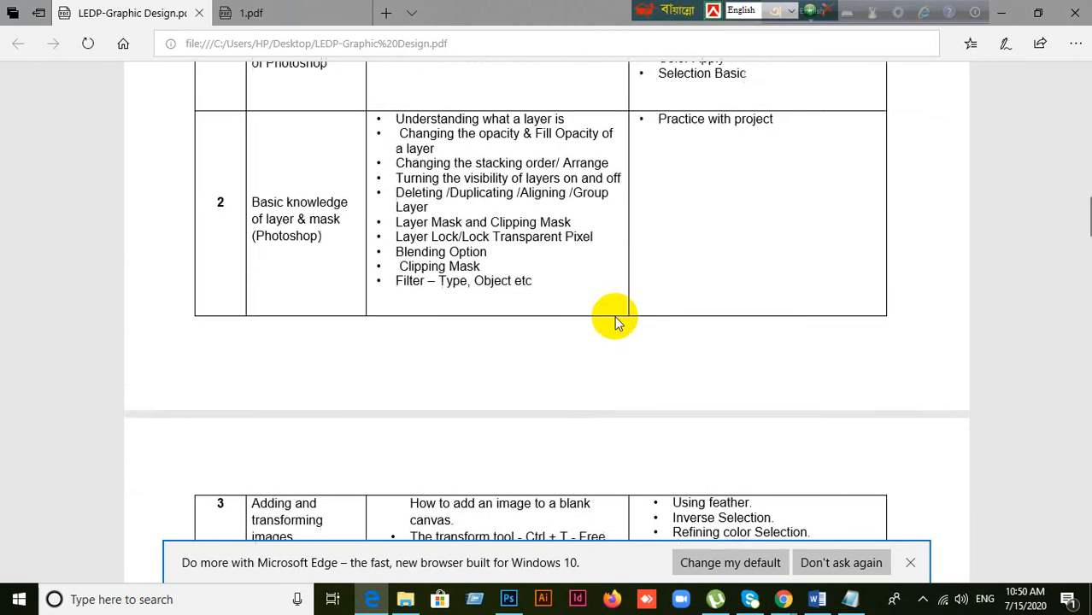
scroll(612, 327, "down", 5)
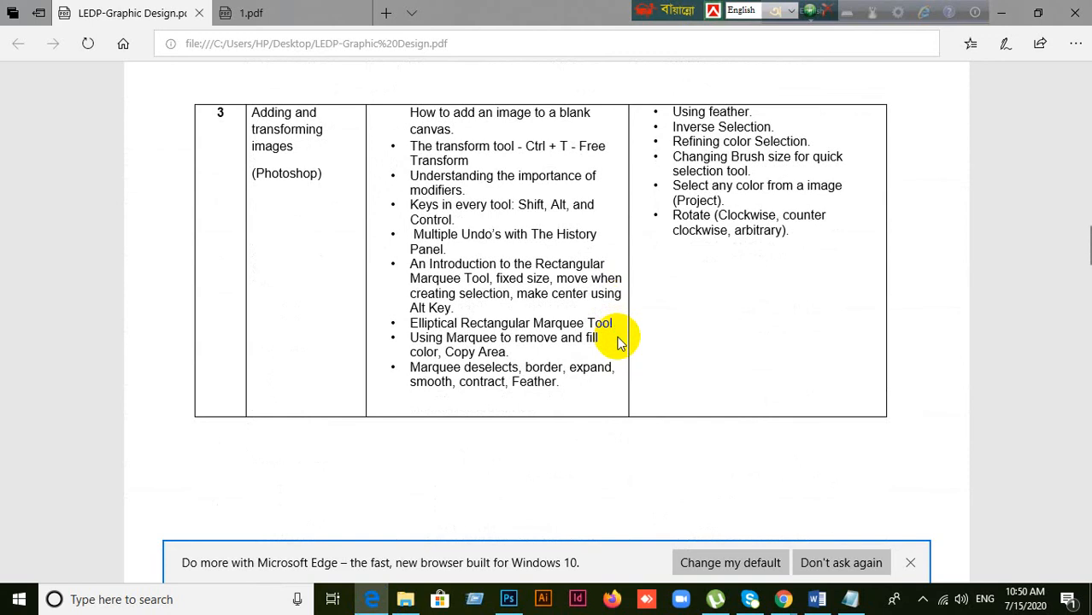
scroll(615, 338, "down", 1)
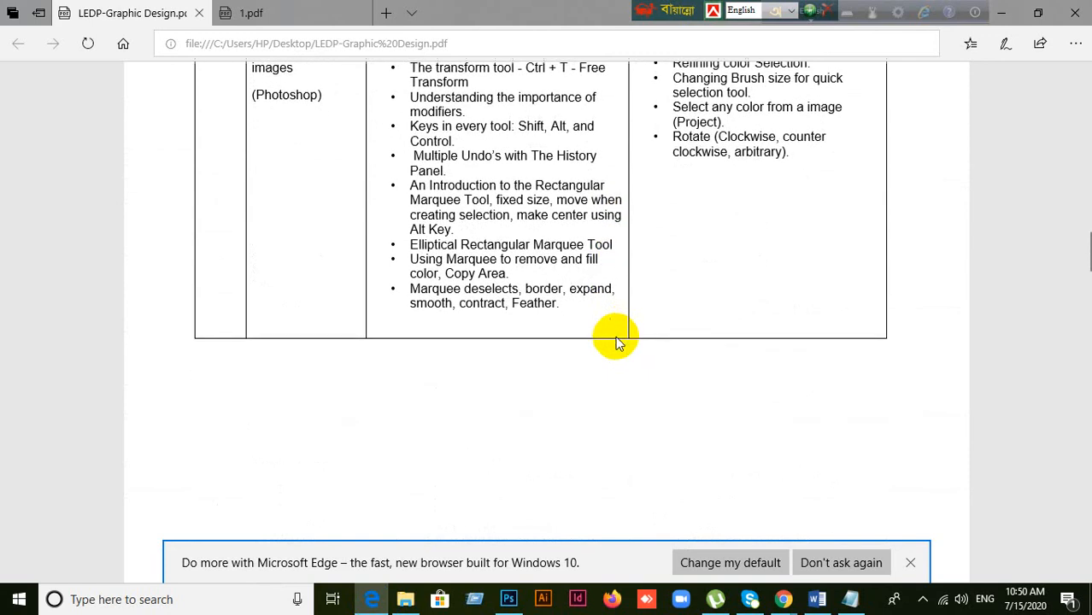
scroll(560, 397, "up", 1)
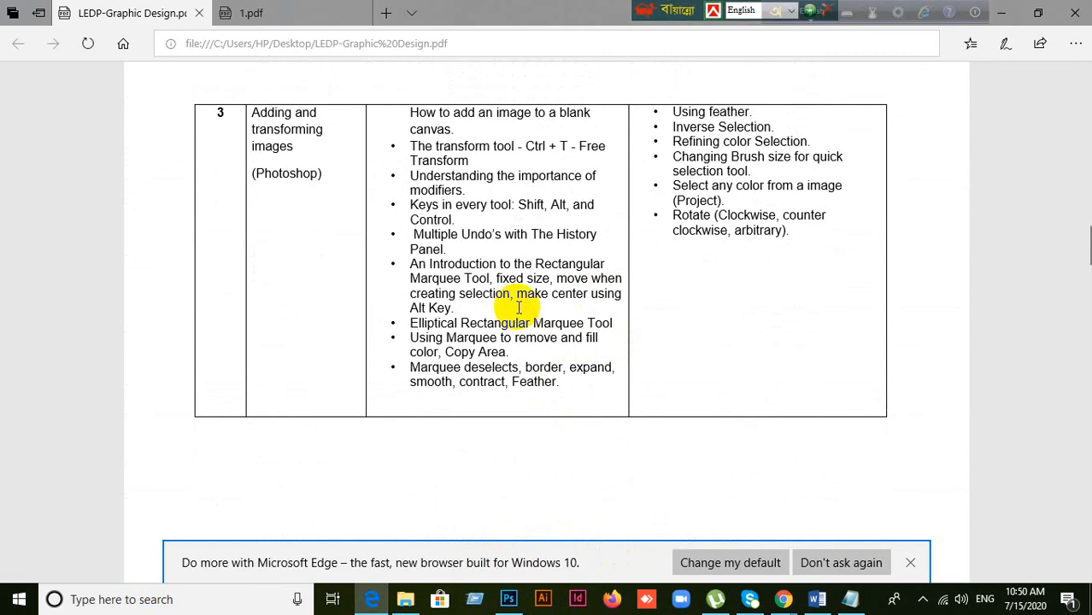
Step: Switch to Photoshop, select Layers 1, 2 and 3 by enclosing their shapes, and delete them
left_click(507, 600)
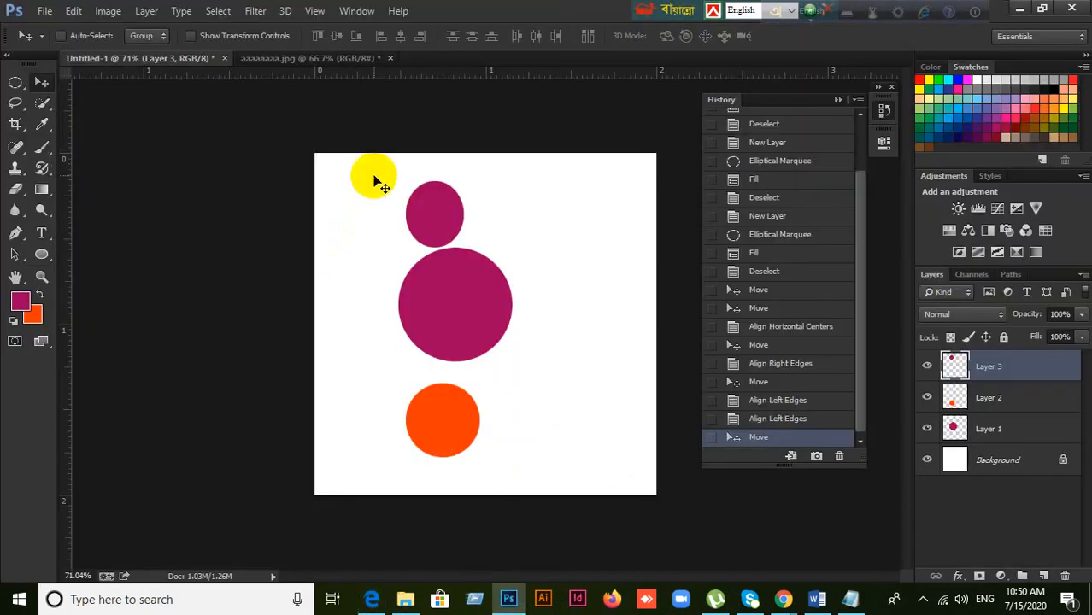
left_click_drag(374, 181, 483, 457)
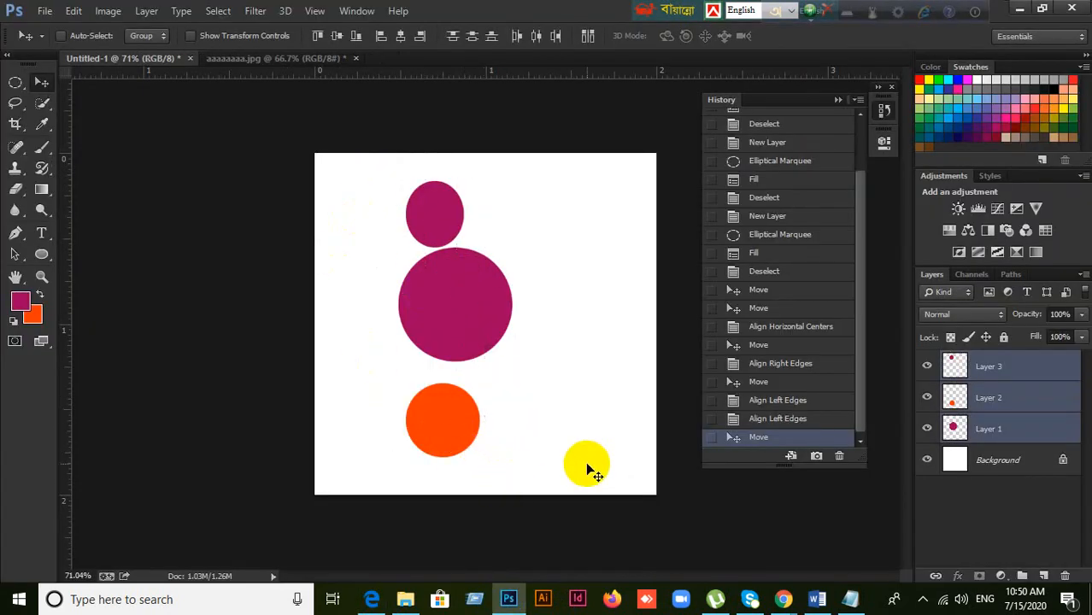
key("Delete")
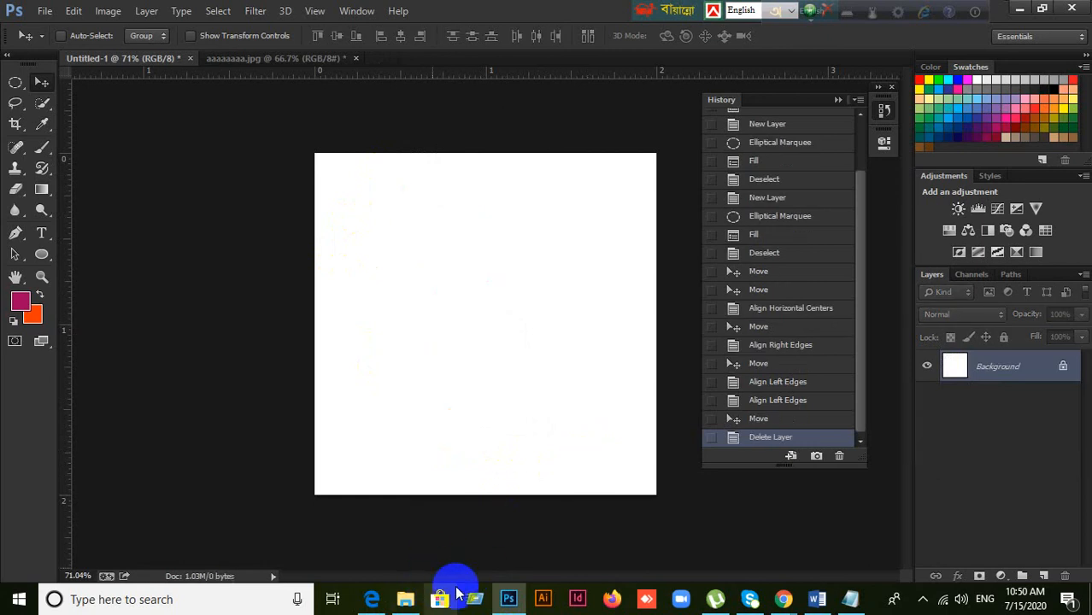
Step: Switch to the course PDF in Microsoft Edge and compare the module 3 marquee topics with the module 2 layer topics
left_click(521, 602)
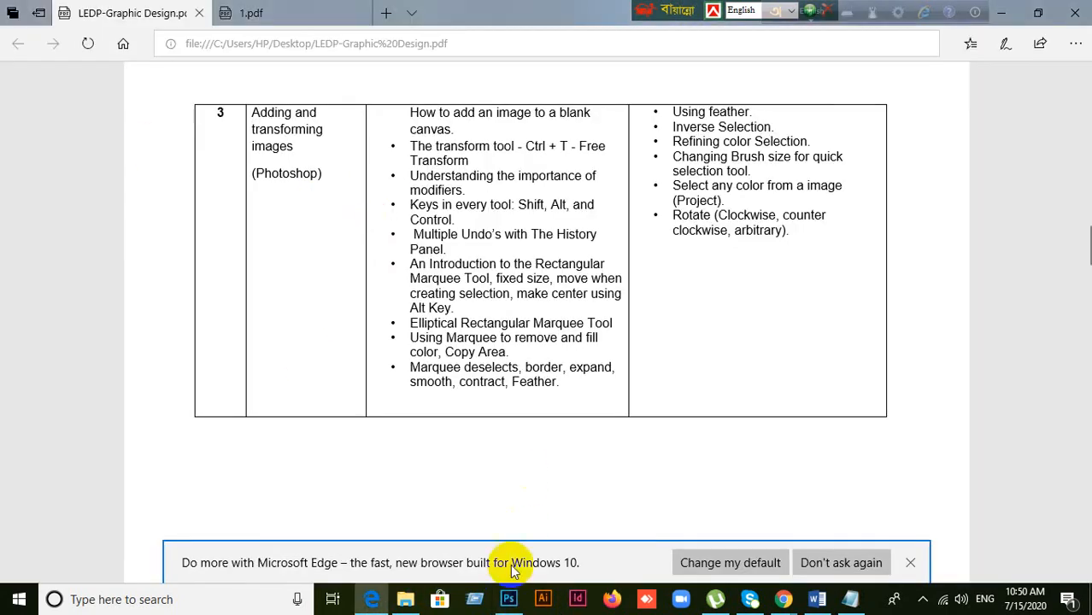
left_click(509, 601)
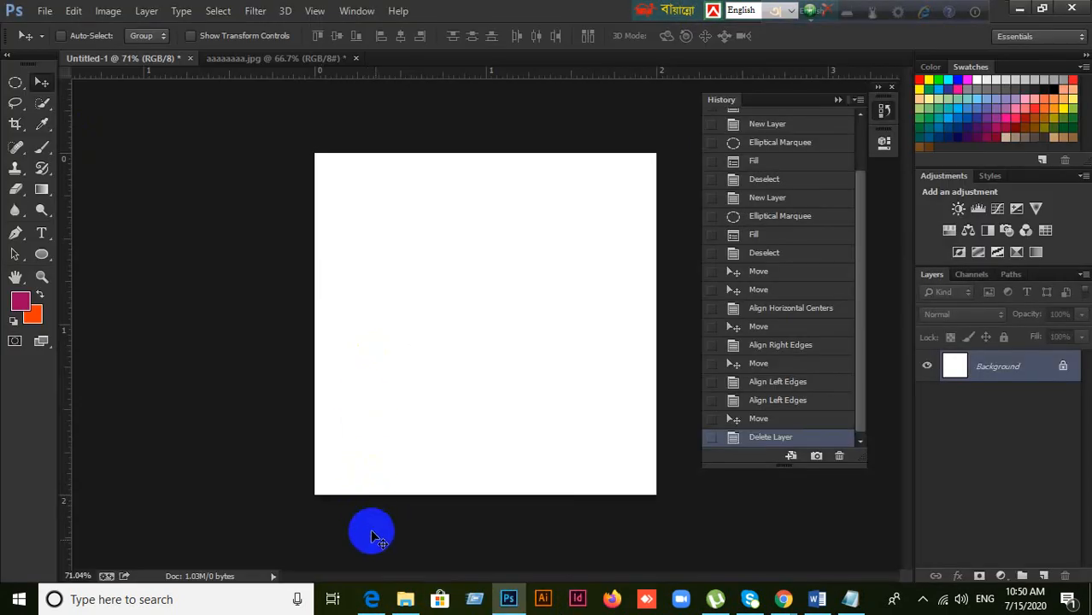
left_click(371, 600)
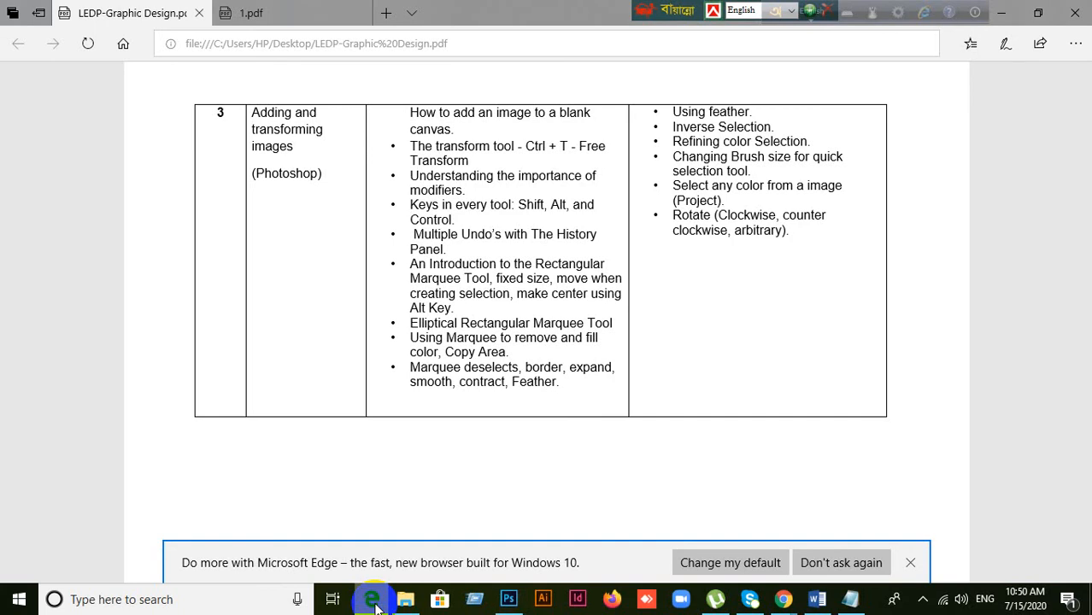
left_click(373, 601)
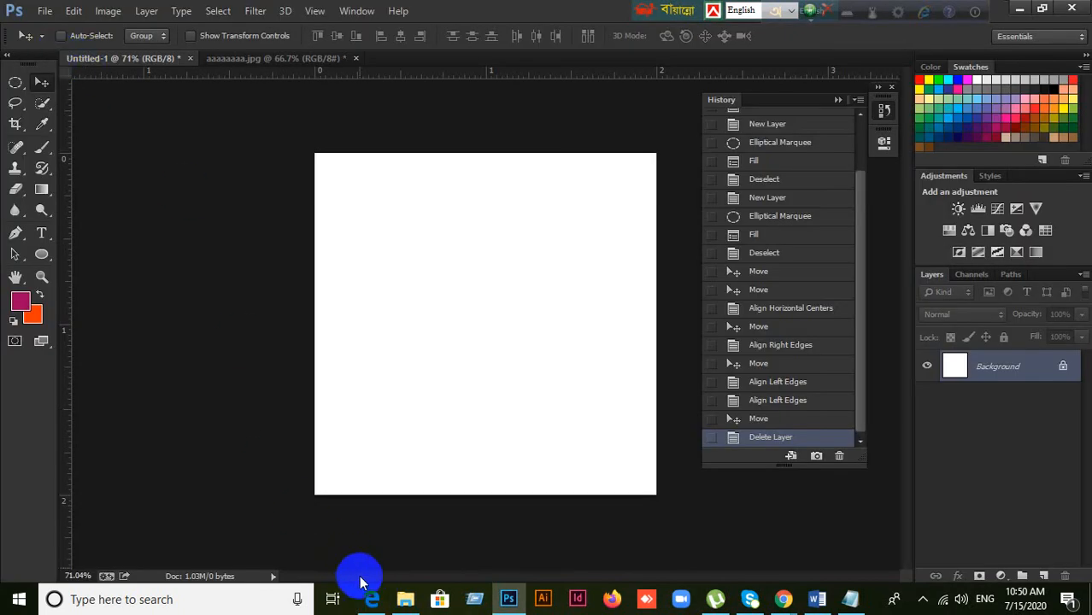
left_click(371, 598)
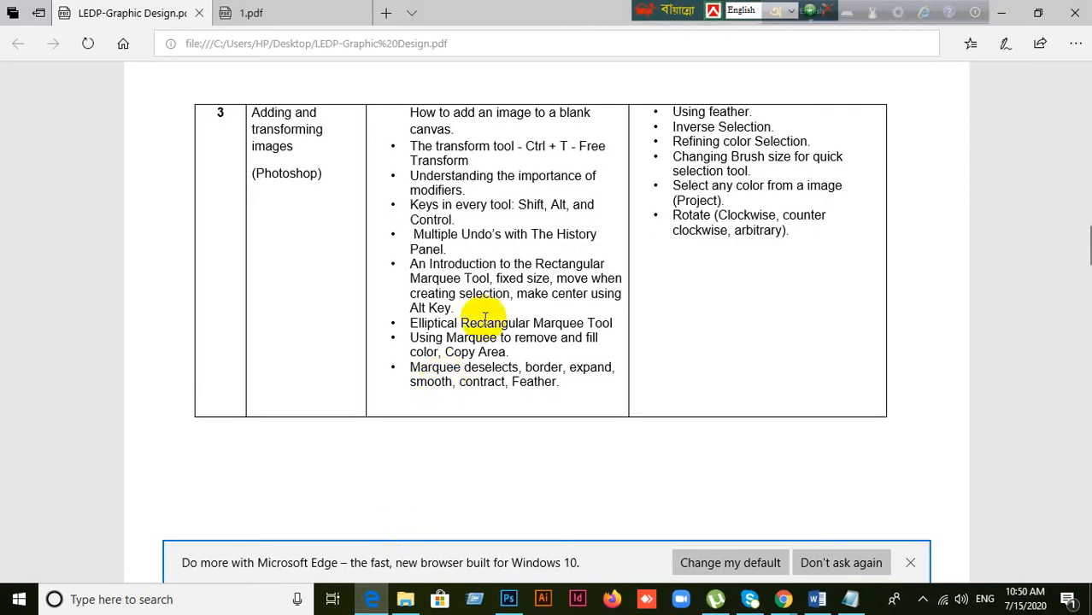
scroll(506, 286, "up", 2)
scroll(507, 286, "up", 3)
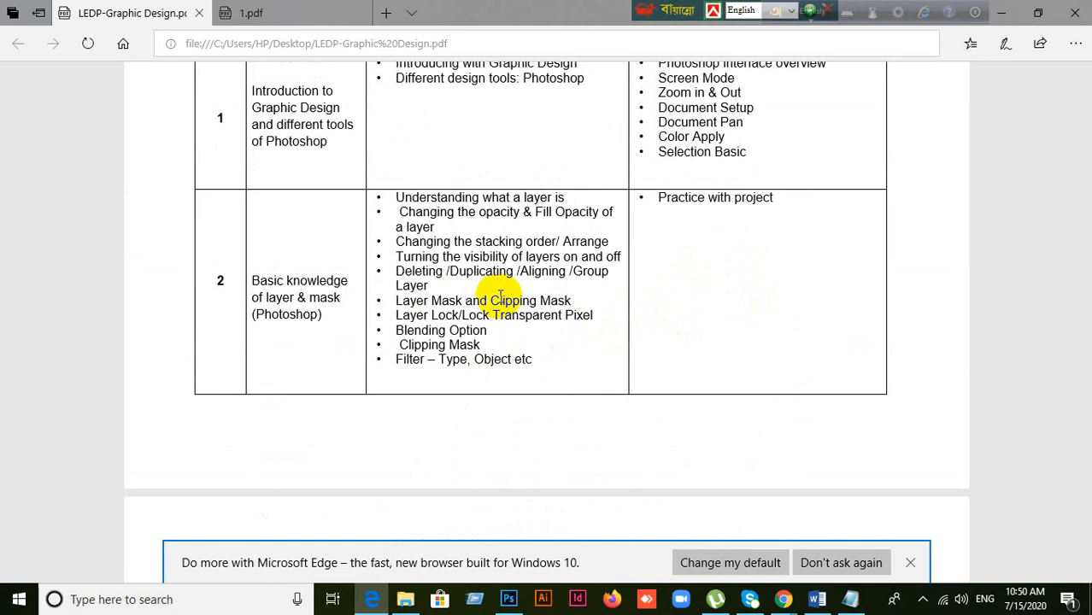
Step: Switch back to Photoshop and close the Panda antivirus pop-up covering the canvas
left_click(510, 600)
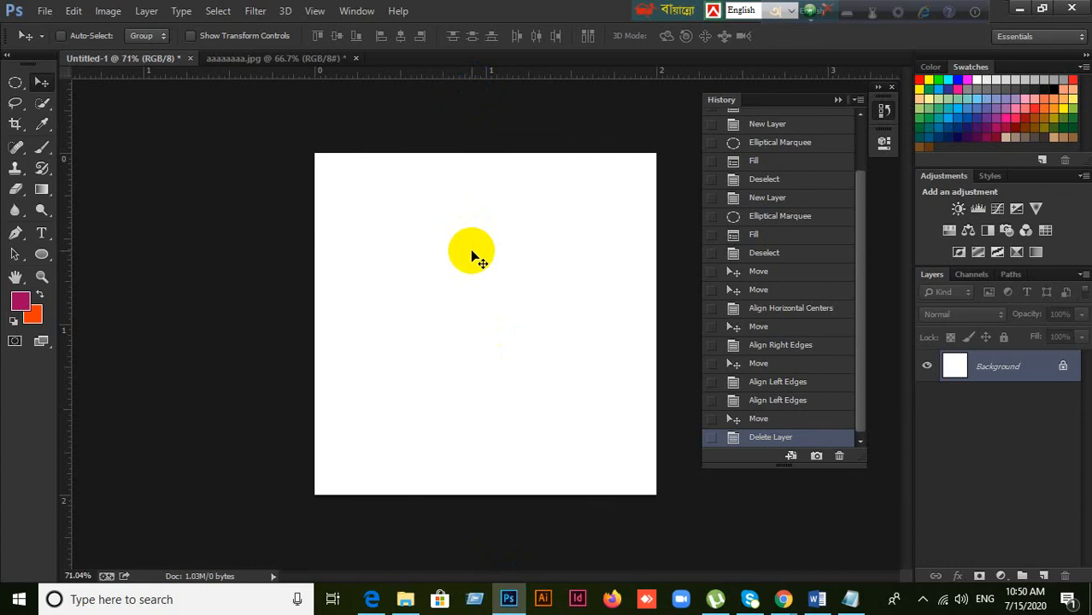
left_click(16, 83)
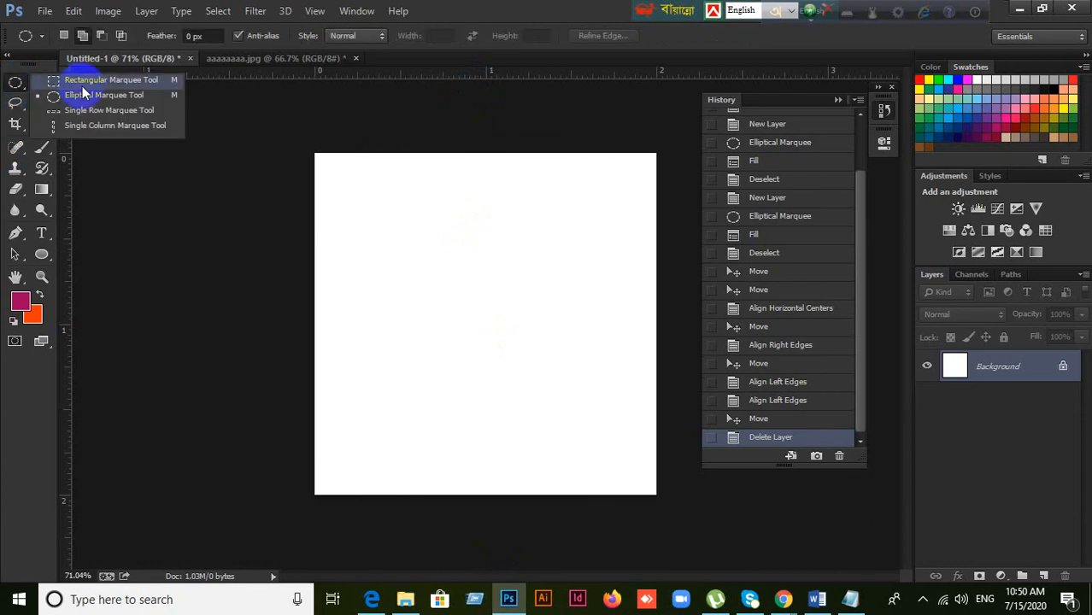
left_click(771, 121)
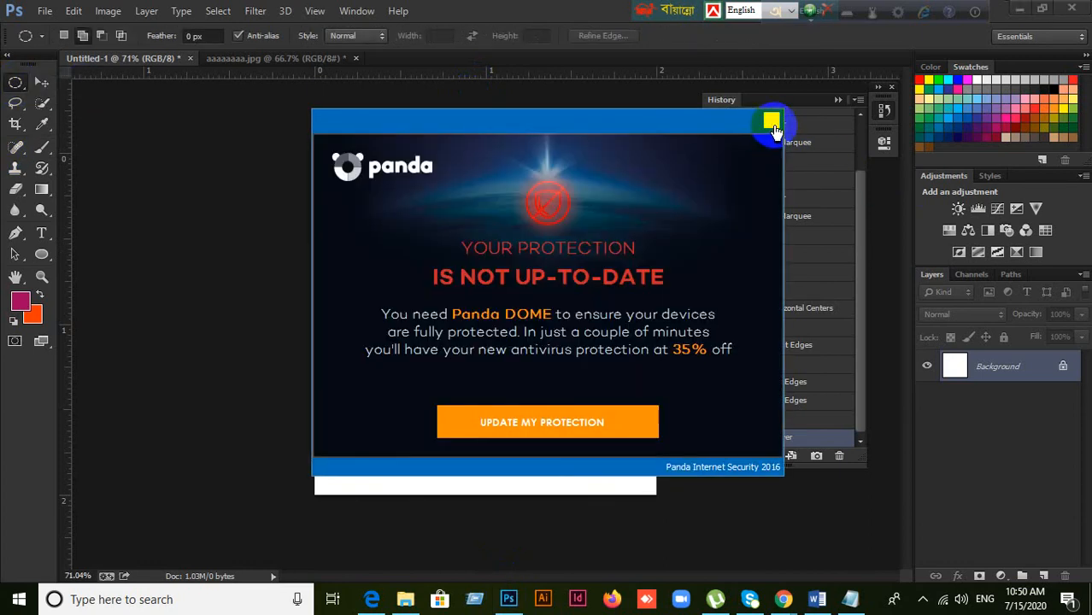
left_click(771, 124)
Step: Go back to the earlier New Layer history state and delete Layer 2 and Layer 1, keeping only the Background
left_click(763, 126)
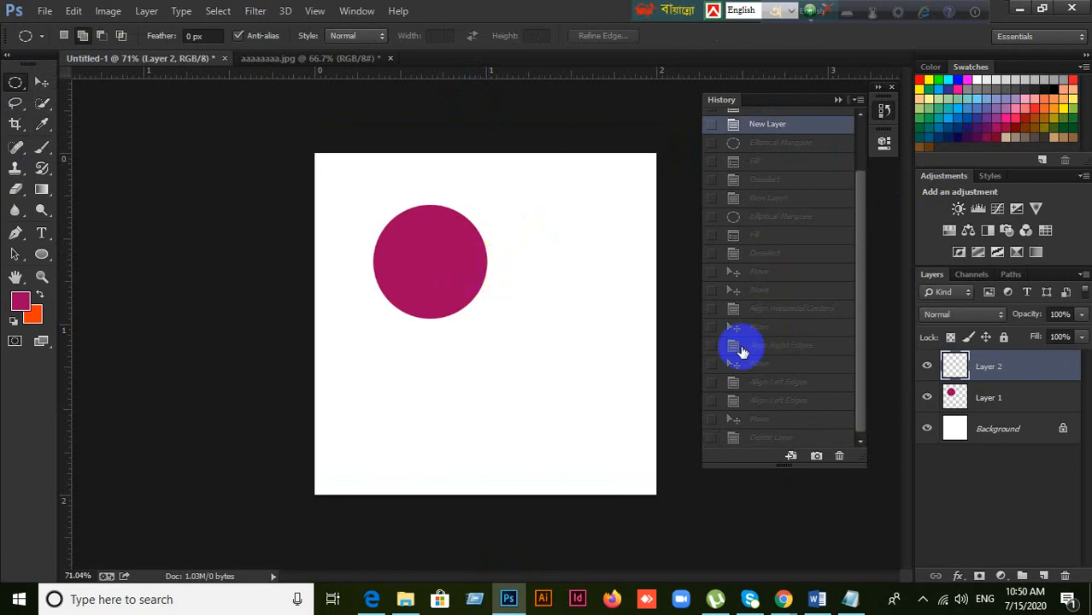
key("Delete")
key("Delete")
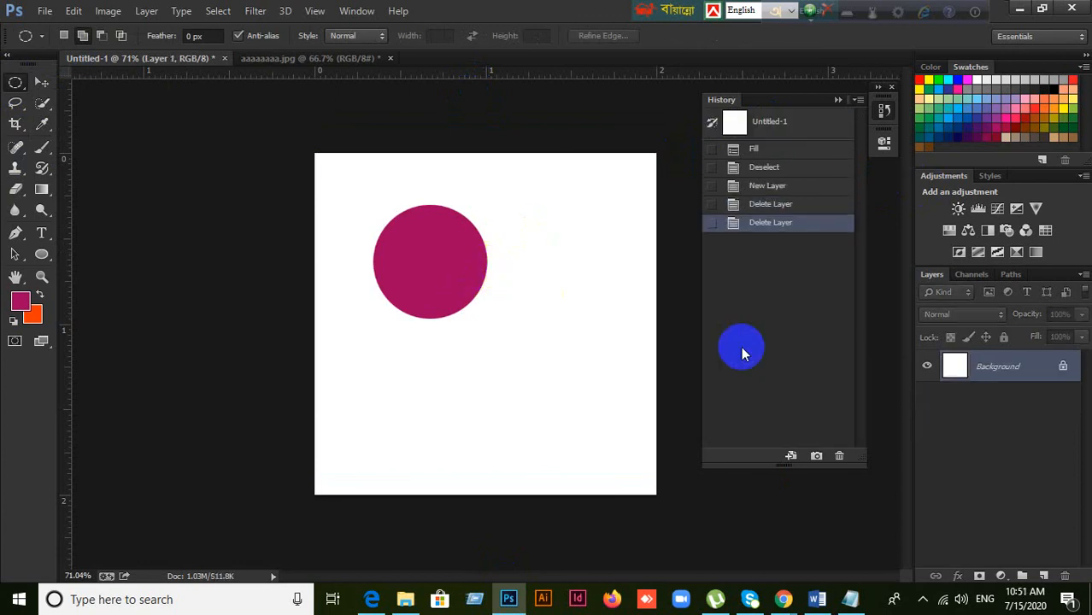
Step: Activate the Rectangular Marquee tool, make a small selection near the middle of the canvas, and deselect it
left_click(8, 84)
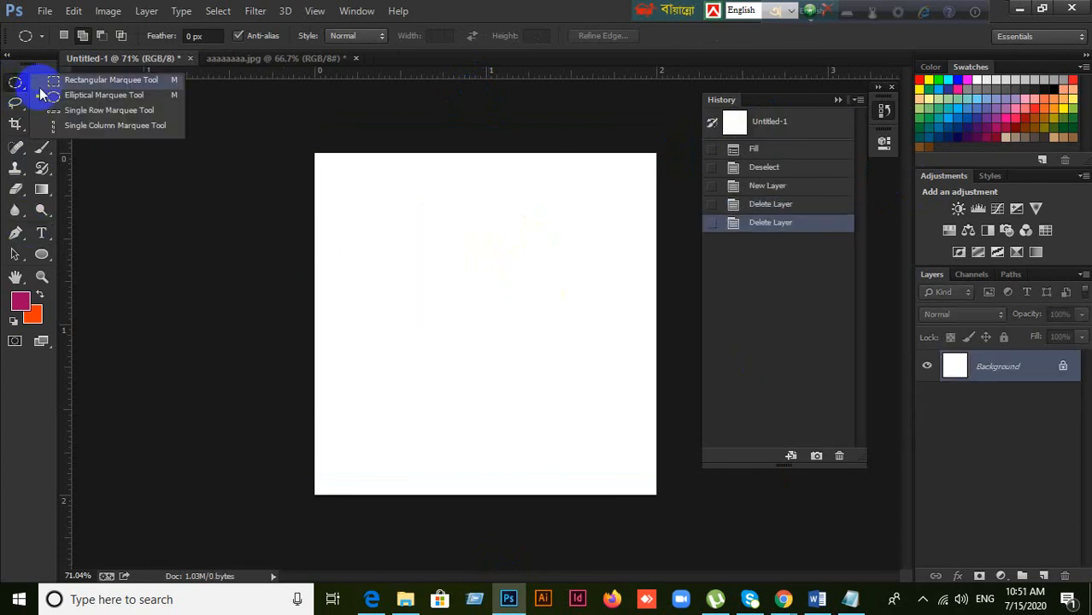
left_click(16, 87)
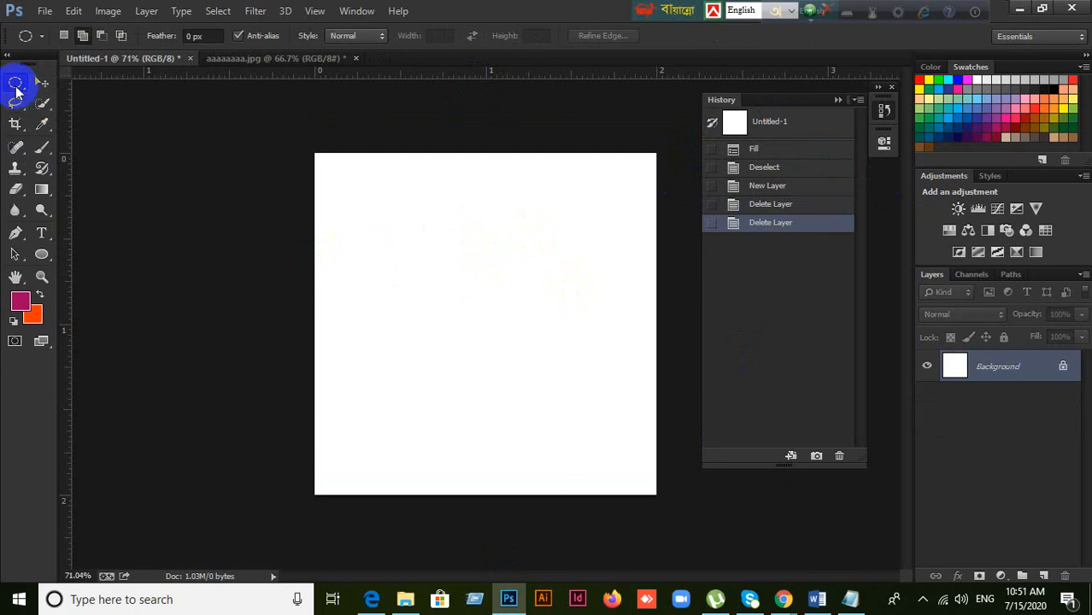
left_click(17, 88)
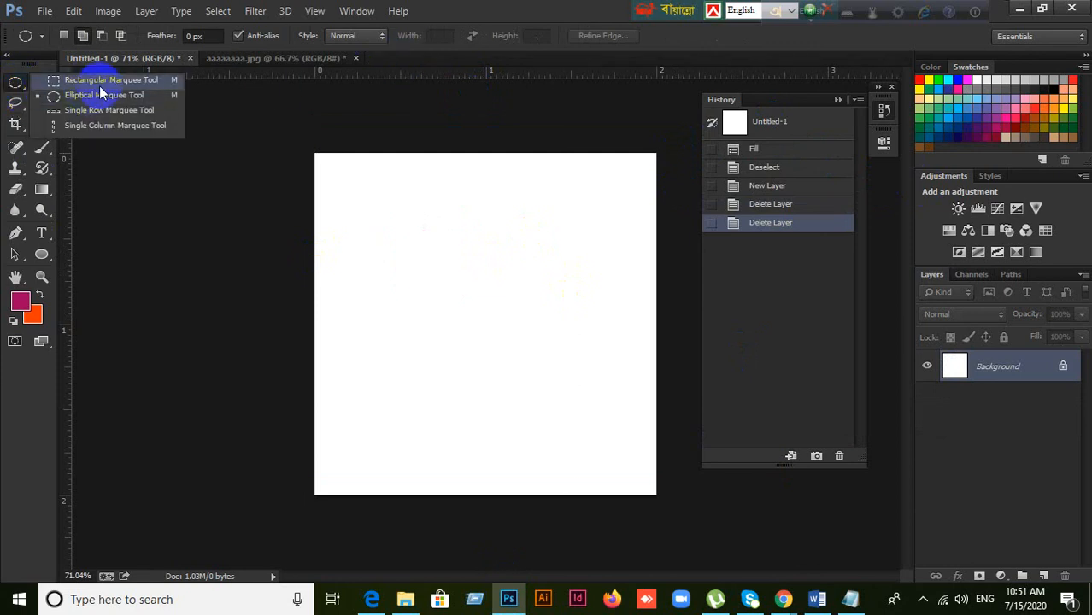
left_click(100, 85)
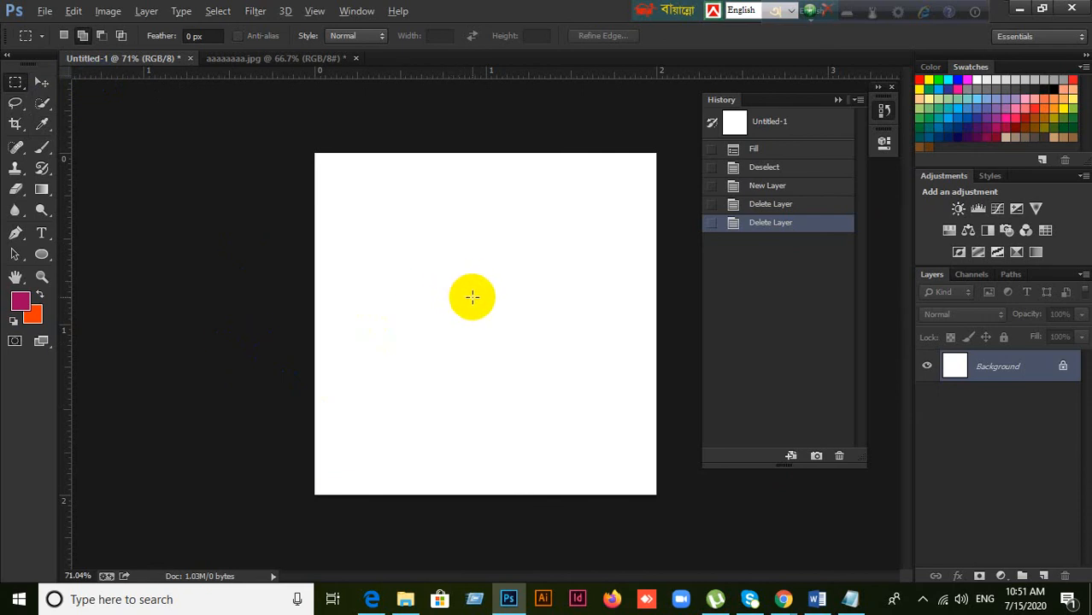
left_click_drag(471, 290, 540, 355)
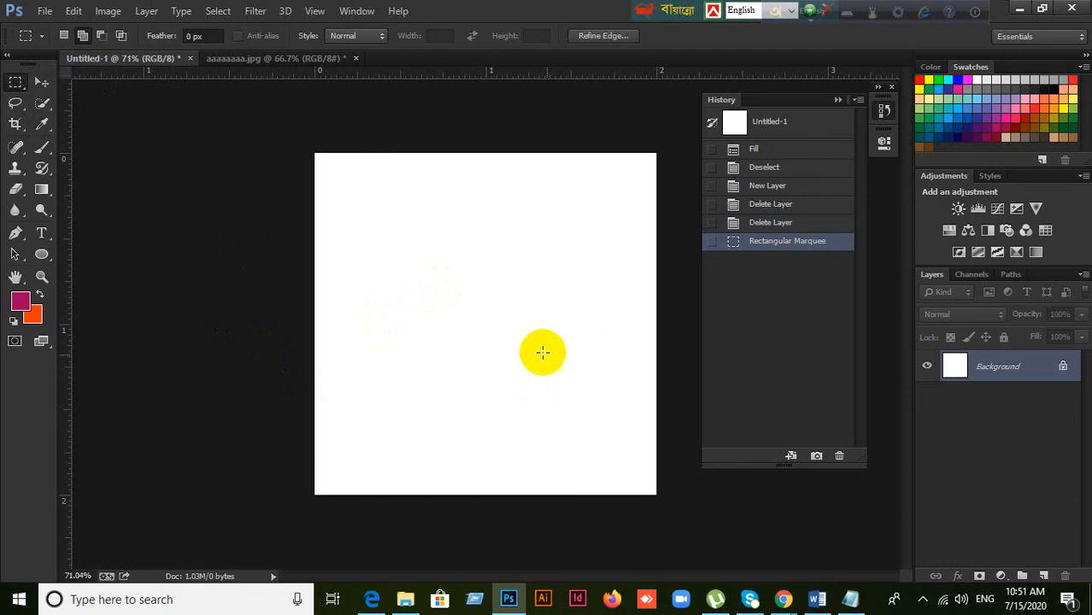
left_click(542, 352)
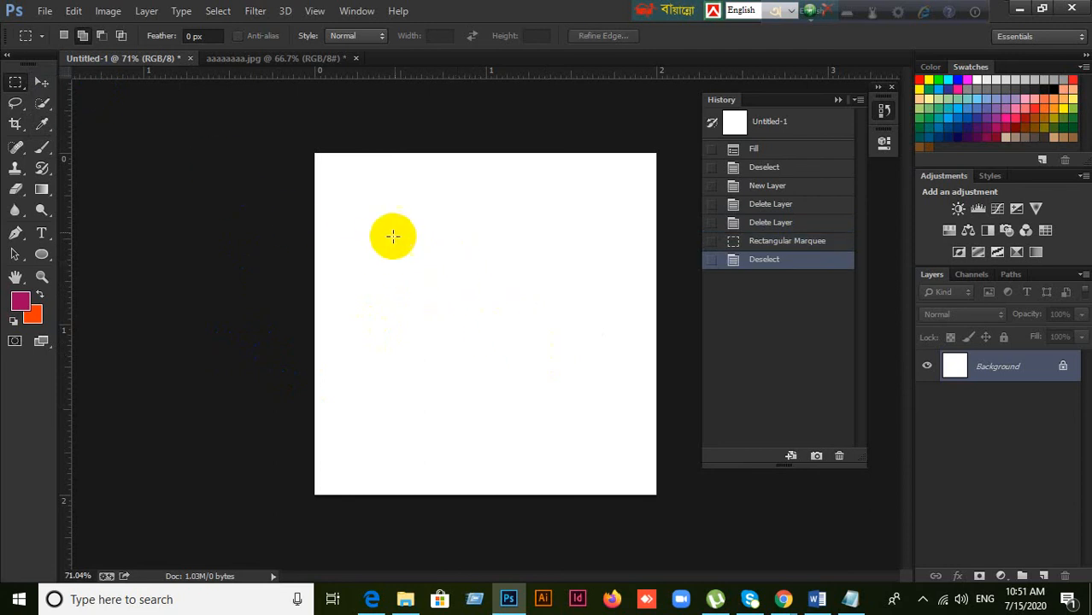
Step: Make two large rectangular selections in turn over the canvas's lower-right area, deselecting each one
left_click_drag(399, 222, 616, 454)
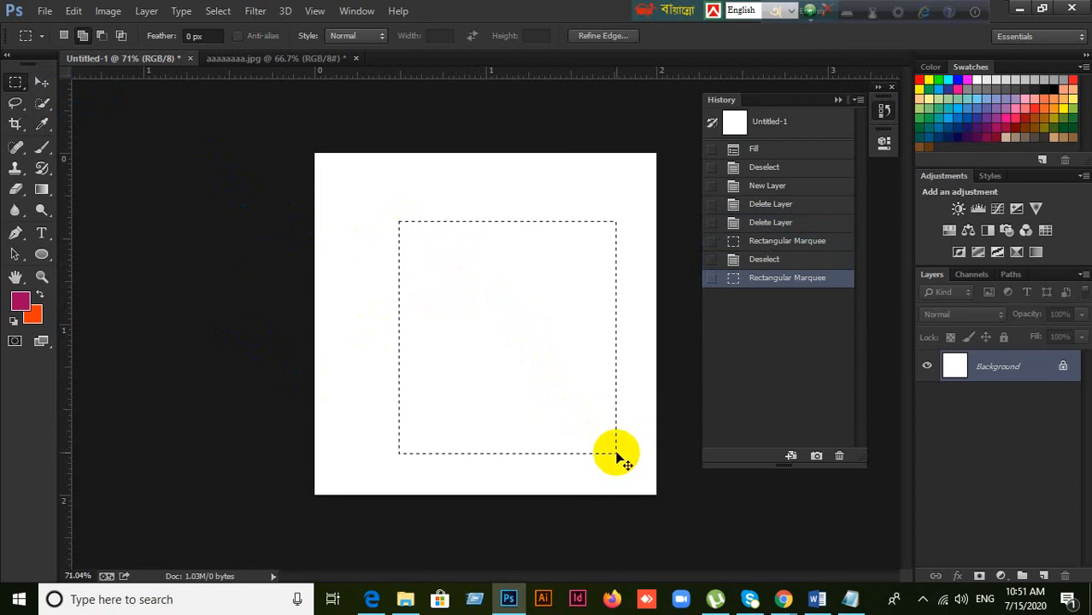
left_click(616, 453)
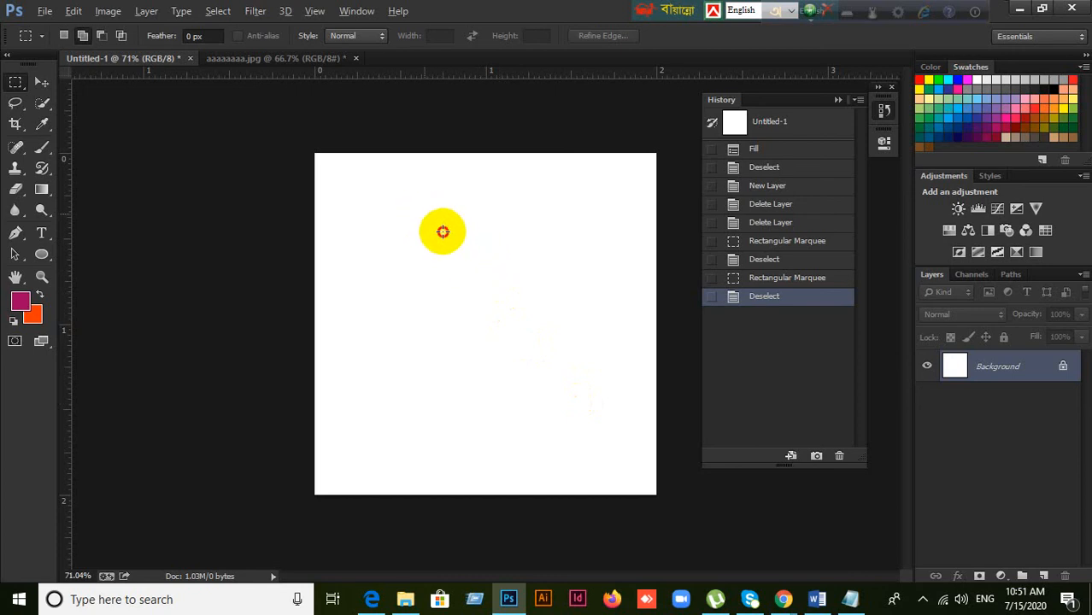
left_click_drag(424, 213, 626, 432)
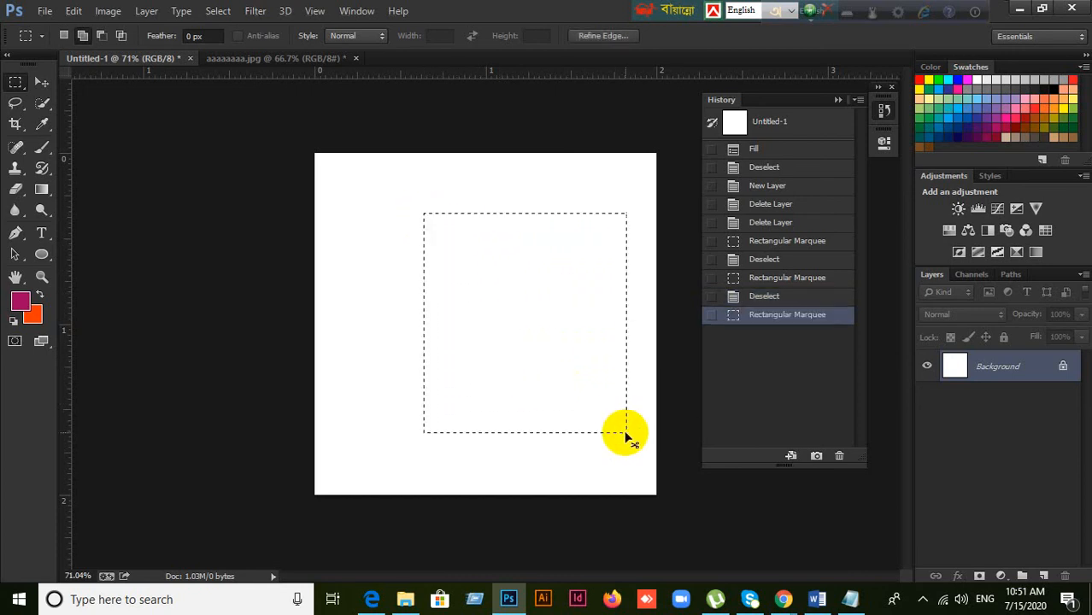
left_click(626, 432)
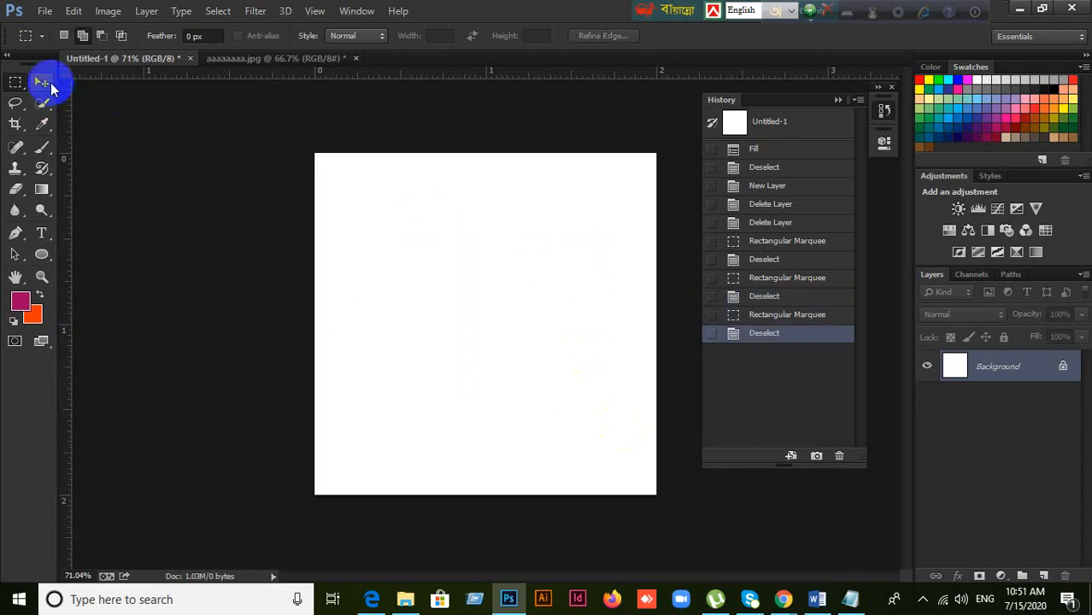
Step: Look through the marquee tool variants, and review the module 3 marquee topics in the course PDF in Microsoft Edge
left_click(44, 83)
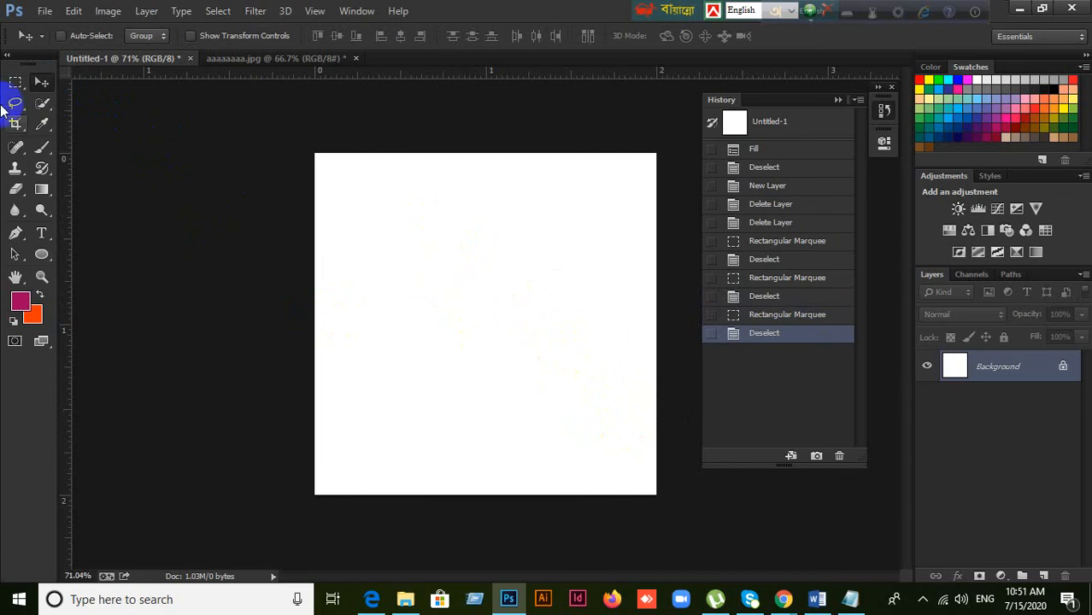
left_click_drag(14, 87, 70, 86)
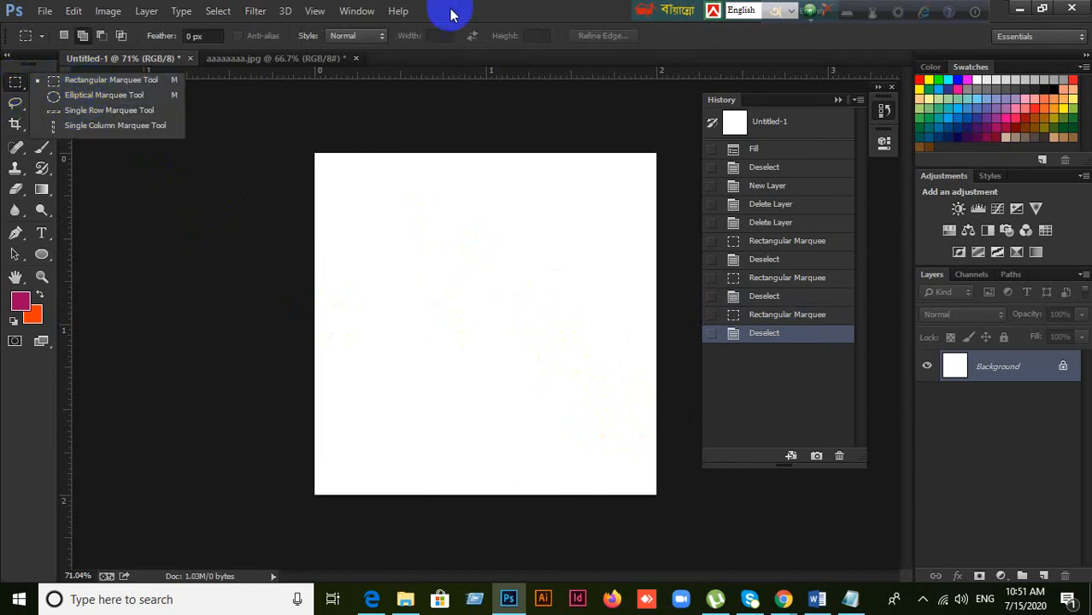
left_click(373, 598)
left_click(478, 372)
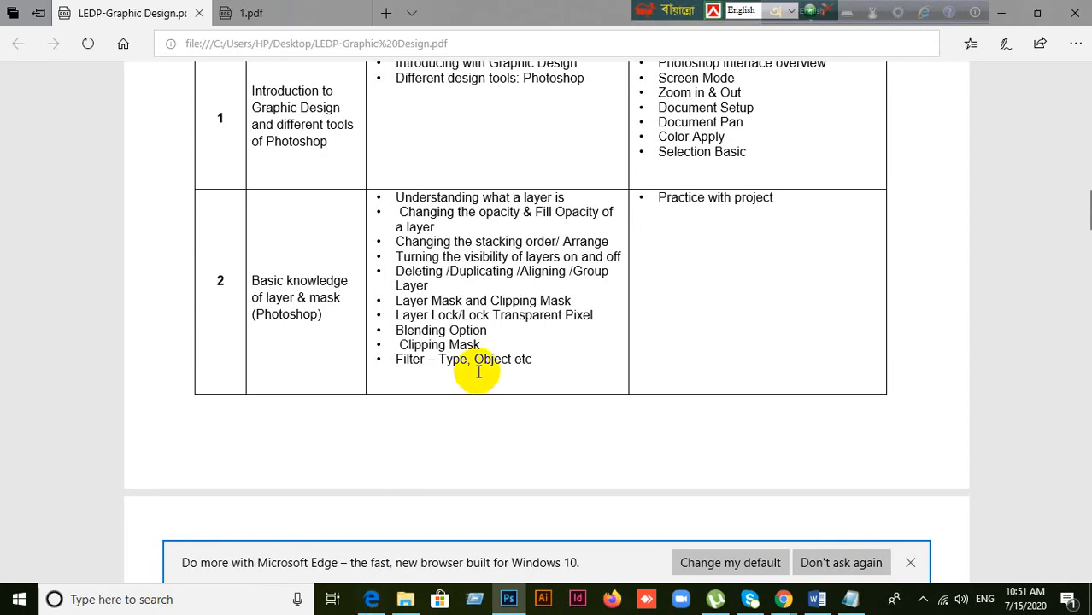
scroll(478, 372, "down", 5)
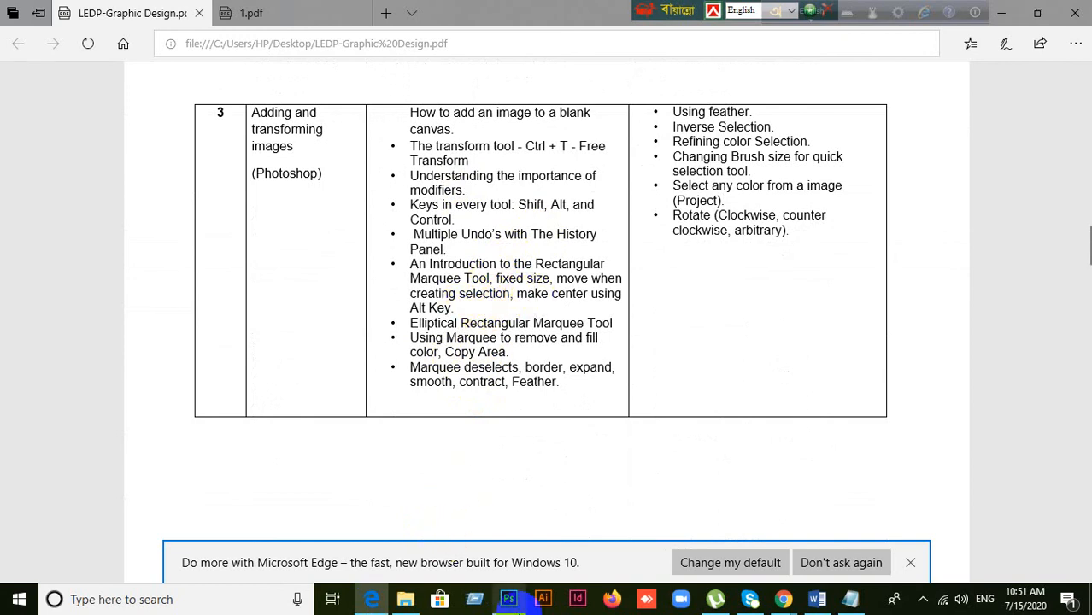
Step: Switch to Photoshop, try the Fixed Ratio style for the Rectangular Marquee tool, and set the style back to Normal
left_click(515, 592)
left_click(13, 84)
left_click(62, 81)
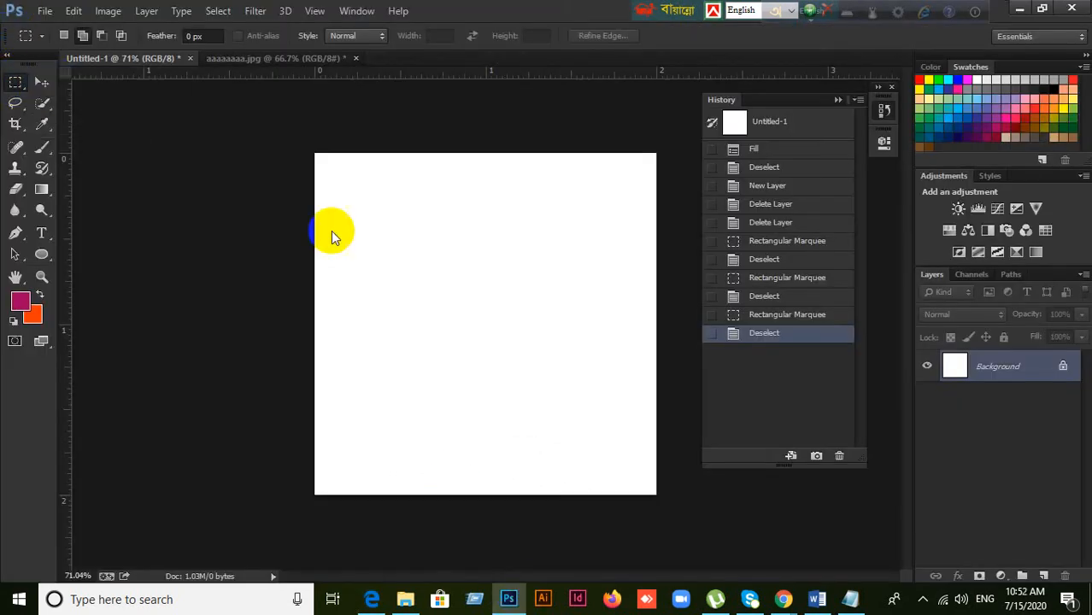
left_click(380, 35)
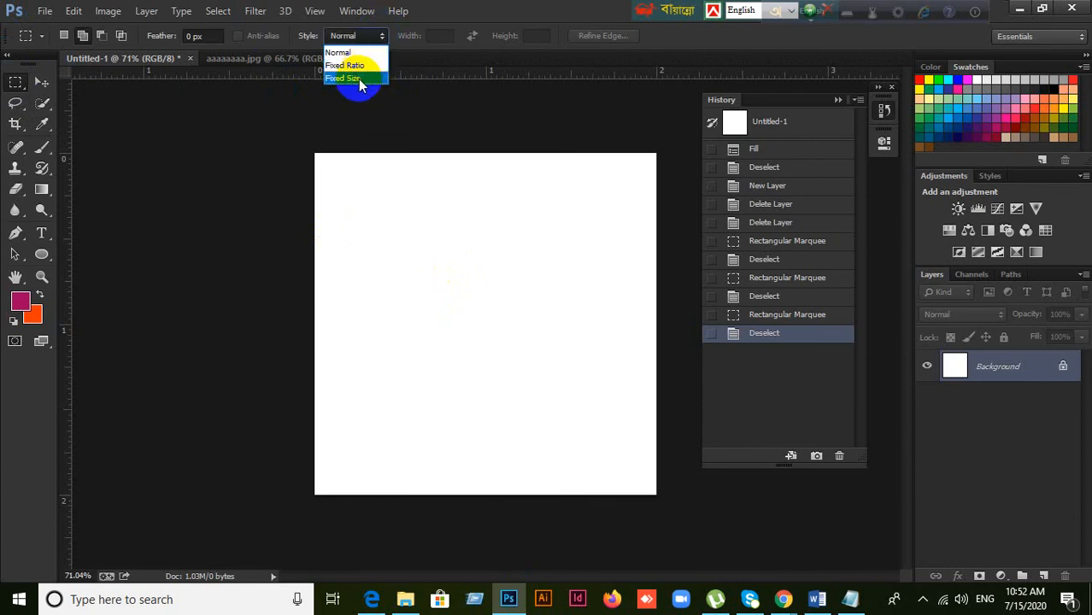
left_click(362, 65)
left_click(377, 35)
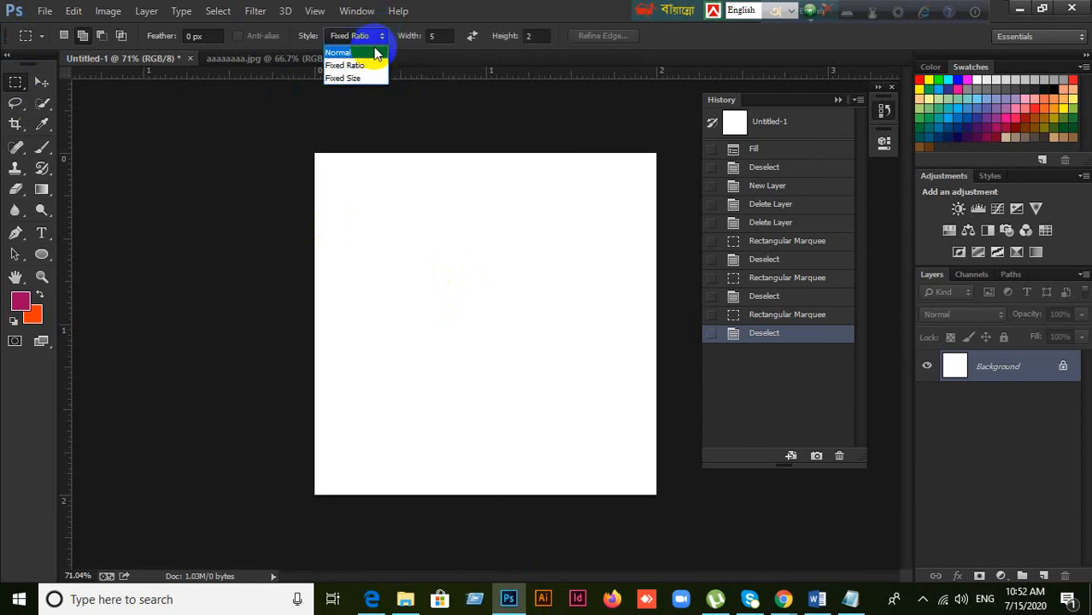
left_click(375, 53)
Step: Check the module 3 marquee topics in the course PDF, and make two rectangular selections in turn on the Photoshop canvas, deselecting each
left_click(381, 605)
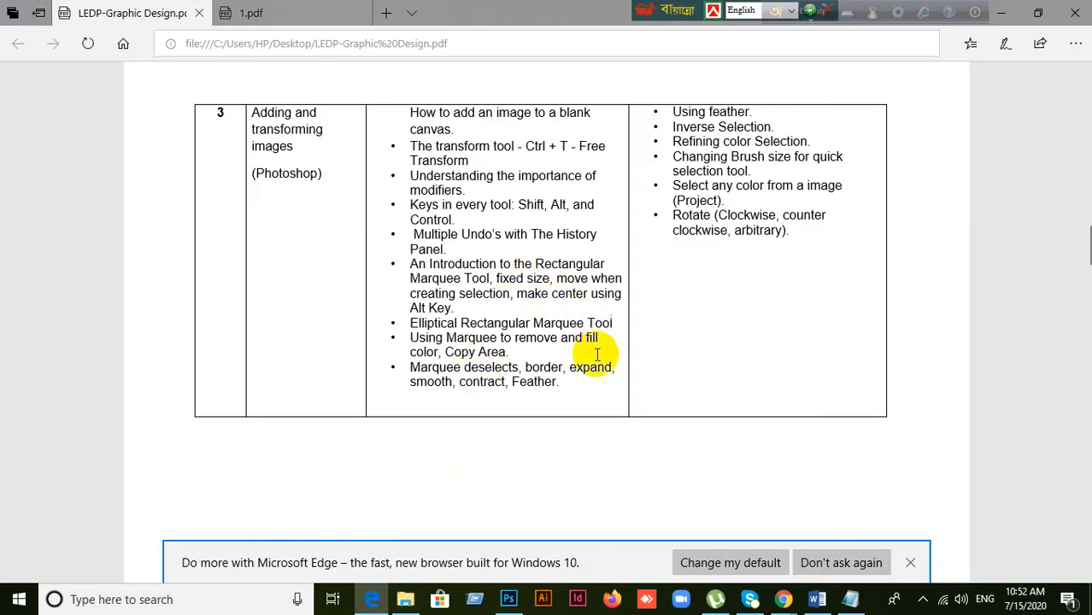
left_click(372, 603)
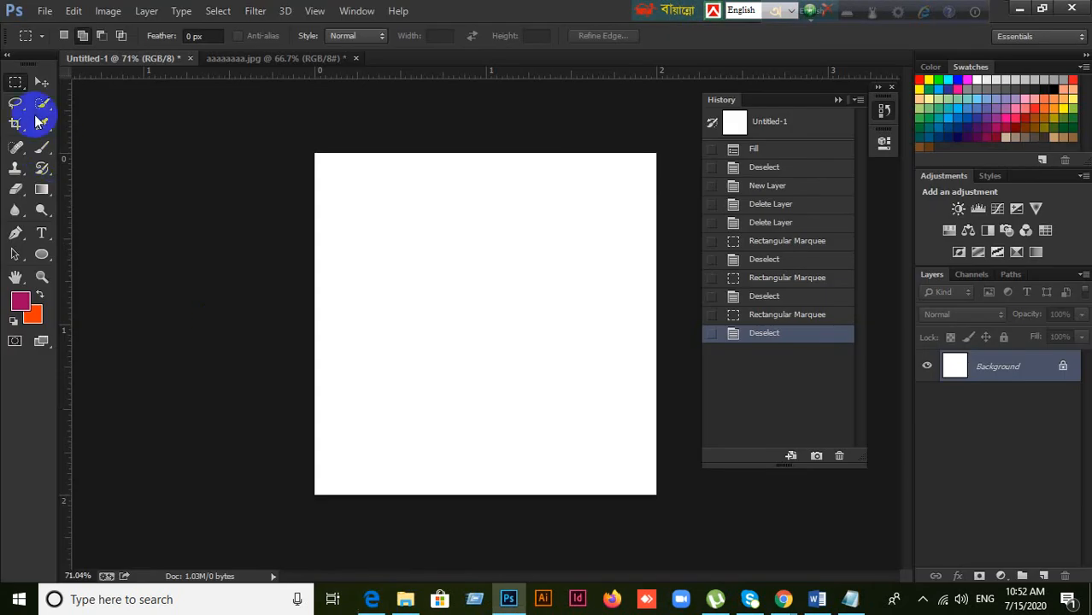
left_click(41, 82)
left_click_drag(14, 86, 81, 78)
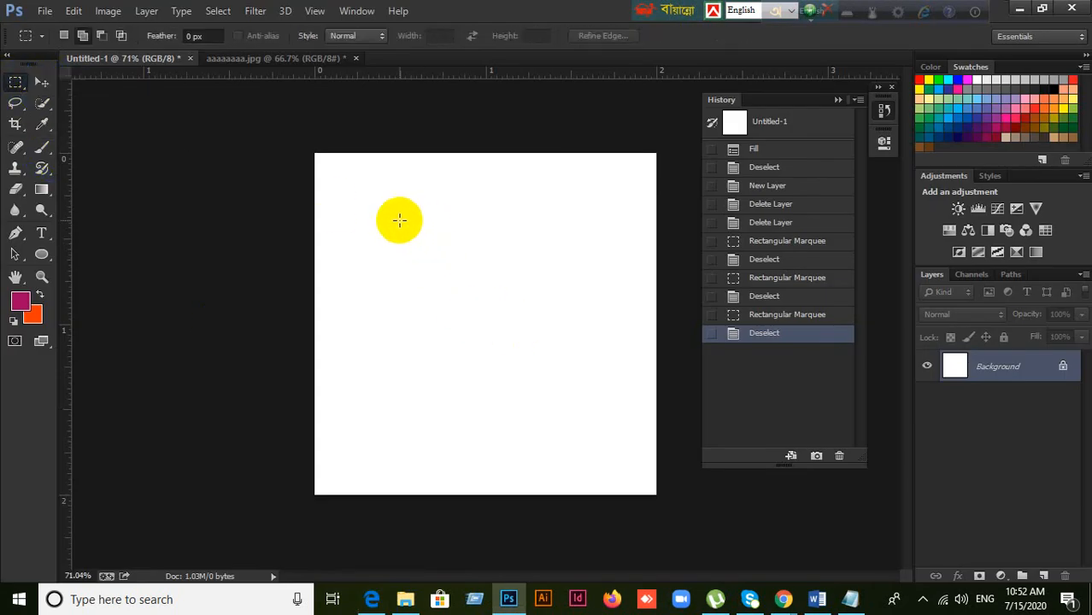
left_click_drag(398, 222, 536, 339)
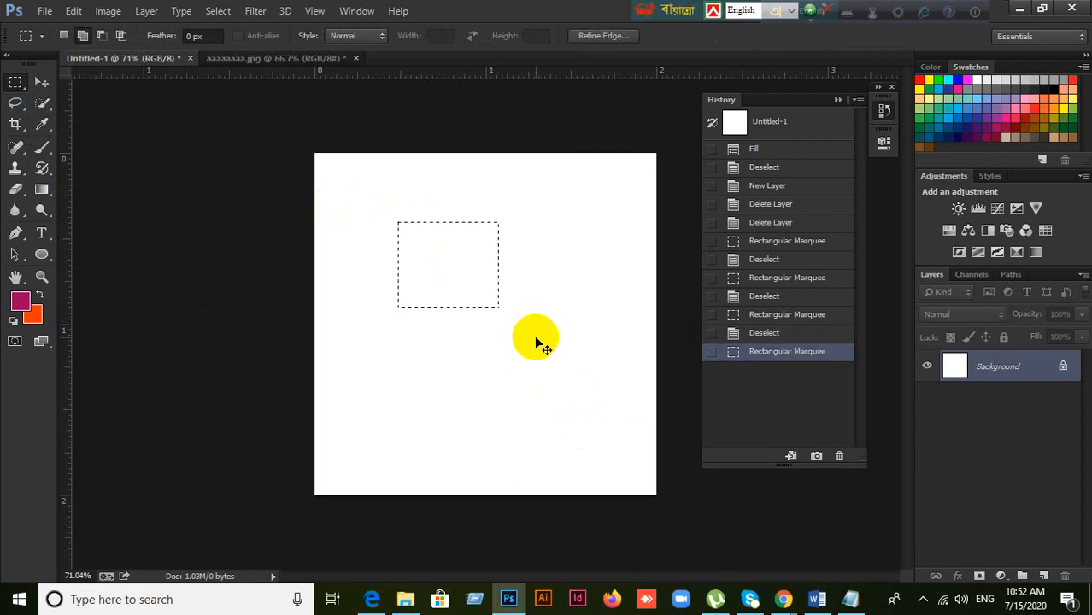
left_click(535, 339)
left_click_drag(450, 262, 518, 338)
left_click(477, 292)
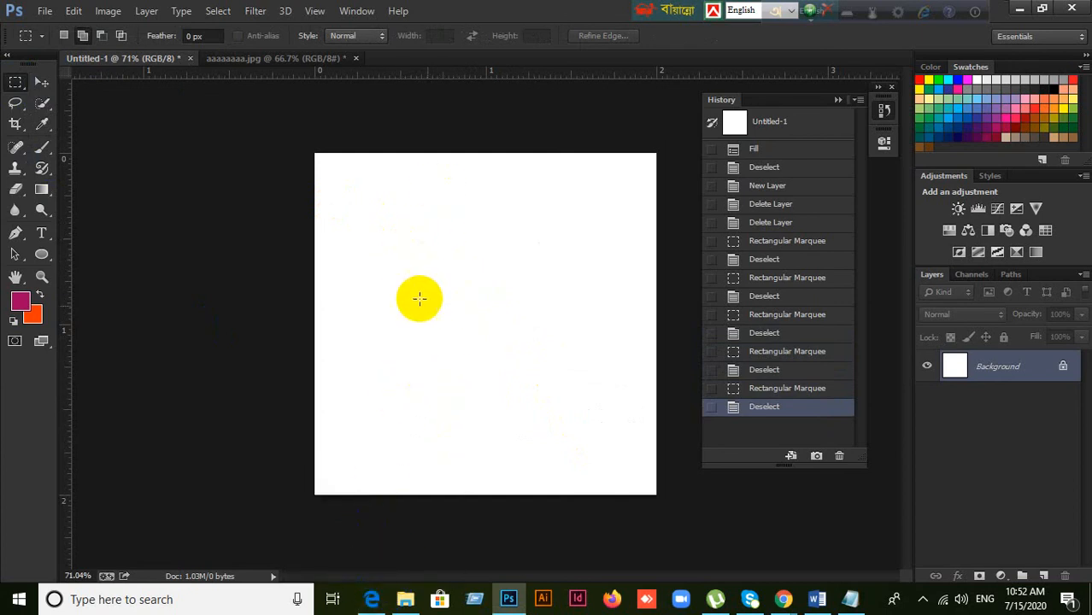
Step: Consult the course PDF again, reselect the Rectangular Marquee tool in Photoshop, and make and clear one selection in the canvas's upper-left area
left_click(373, 602)
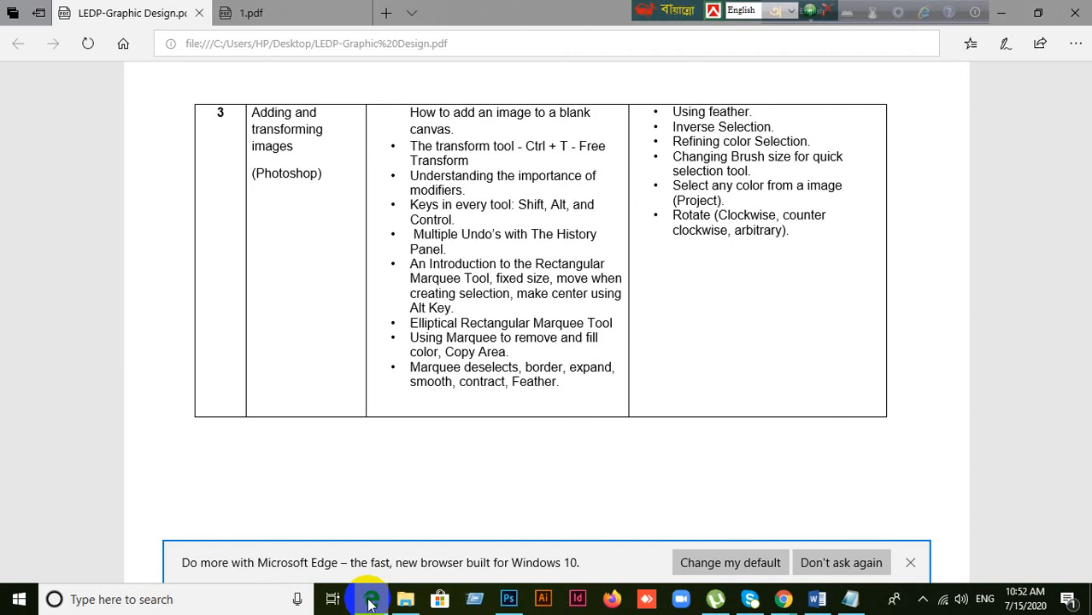
left_click(369, 601)
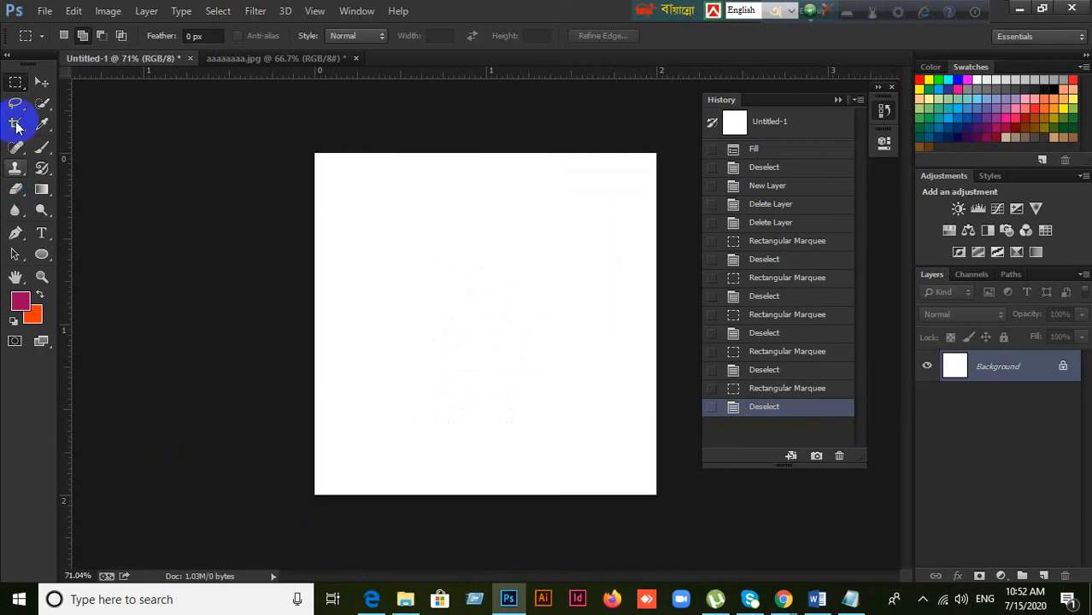
left_click(41, 82)
left_click(16, 83)
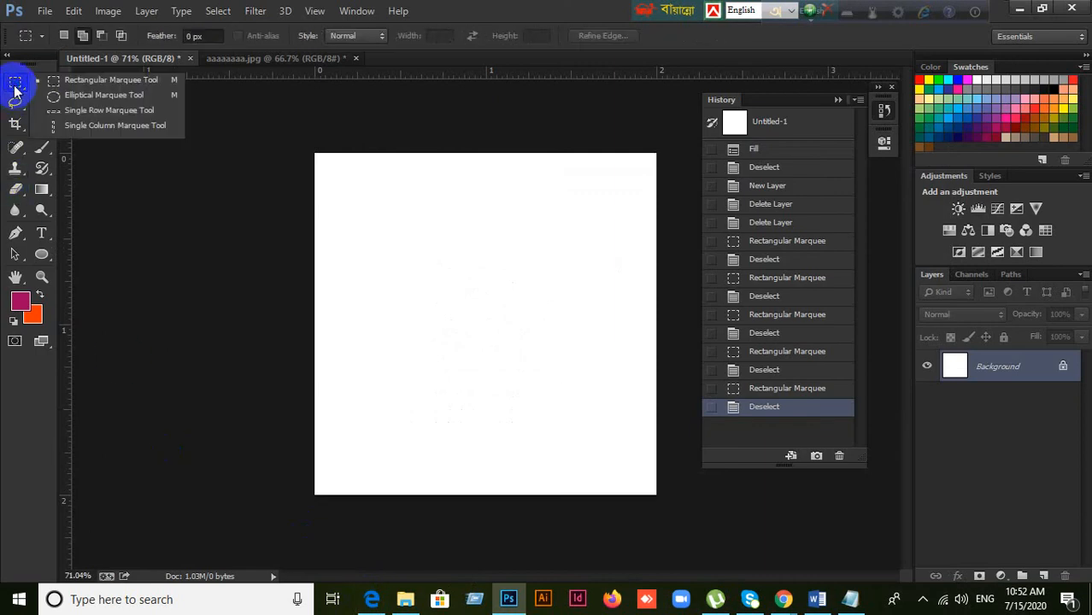
left_click(59, 83)
left_click_drag(373, 232, 462, 314)
left_click(462, 316)
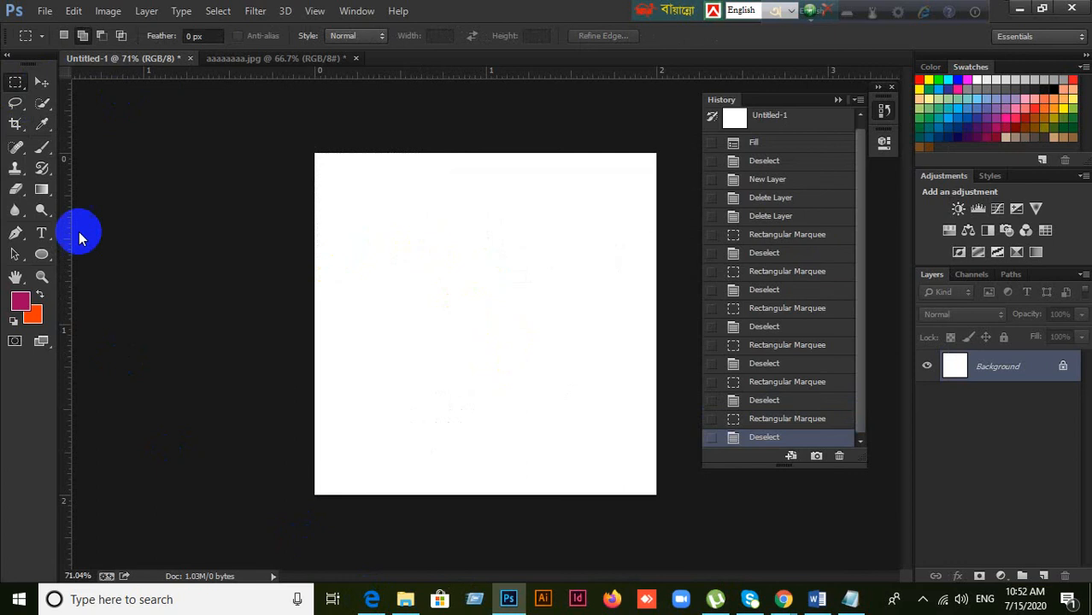
Step: Draw a magenta rectangle shape about 397 by 211 px across the middle of the canvas with the Rectangle tool
left_click_drag(34, 259, 102, 251)
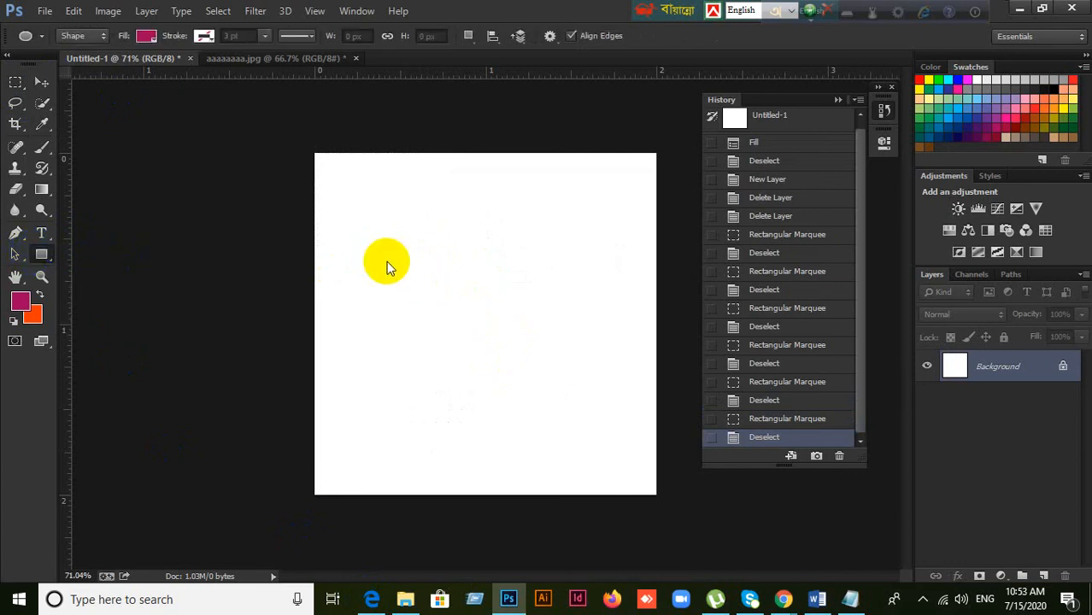
left_click_drag(382, 244, 608, 364)
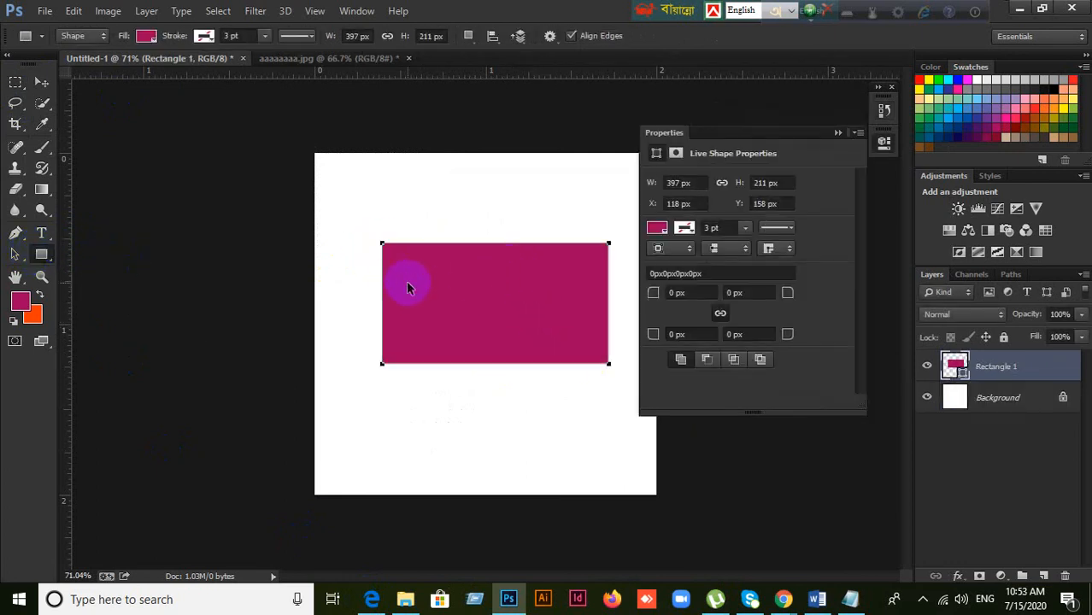
Step: Try narrowing the rectangle to about 324 px wide with Free Transform, cancel the transform, and delete the shape
key("ctrl+t")
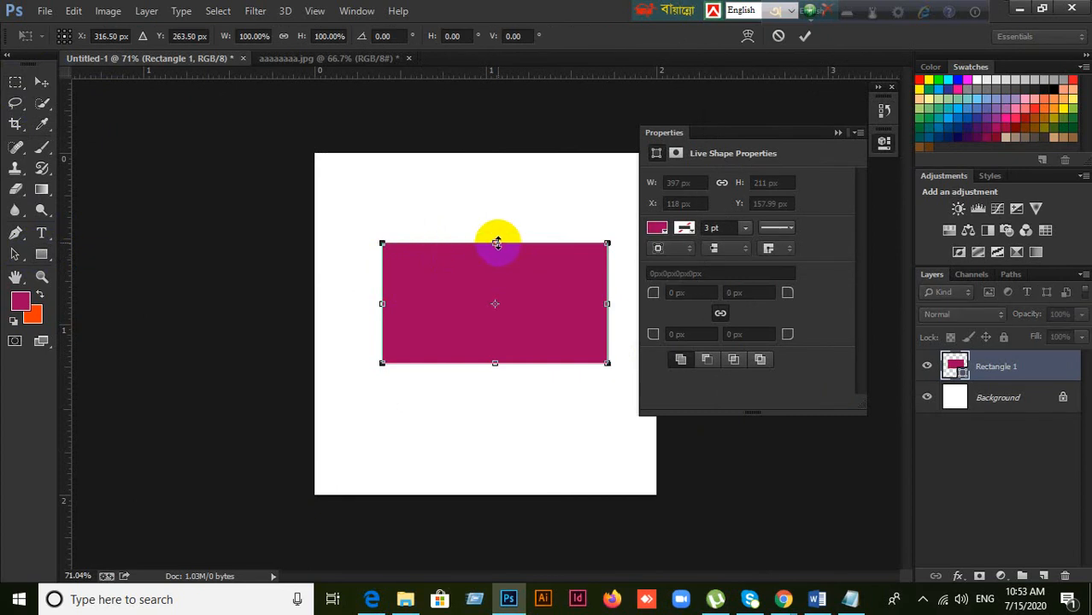
mouse_move(496, 244)
left_mouse_down()
mouse_move(497, 175)
mouse_move(489, 294)
mouse_move(493, 243)
left_mouse_up()
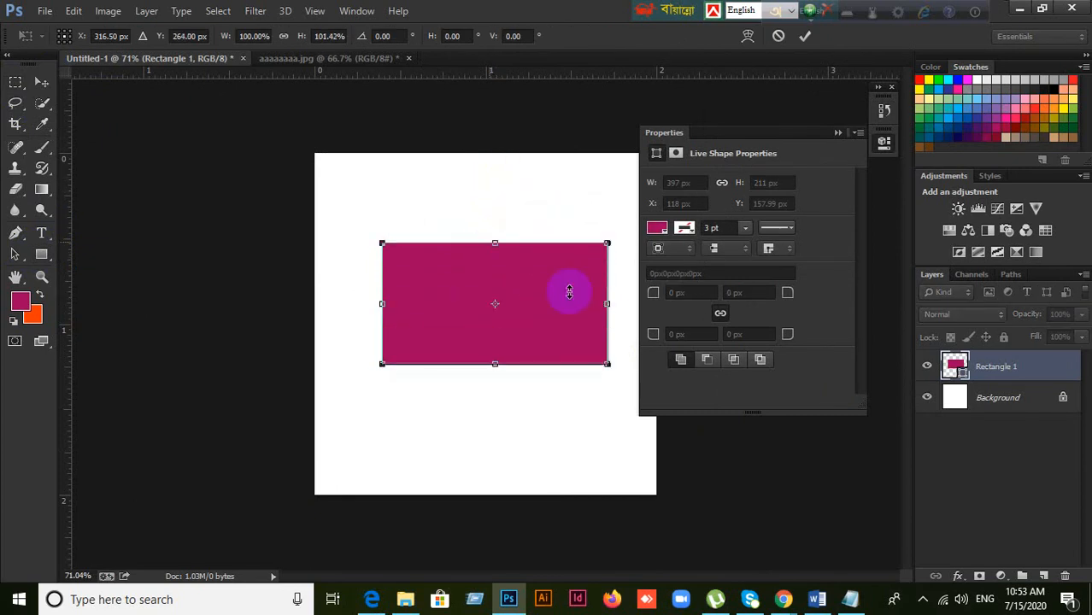
left_click_drag(607, 306, 563, 385)
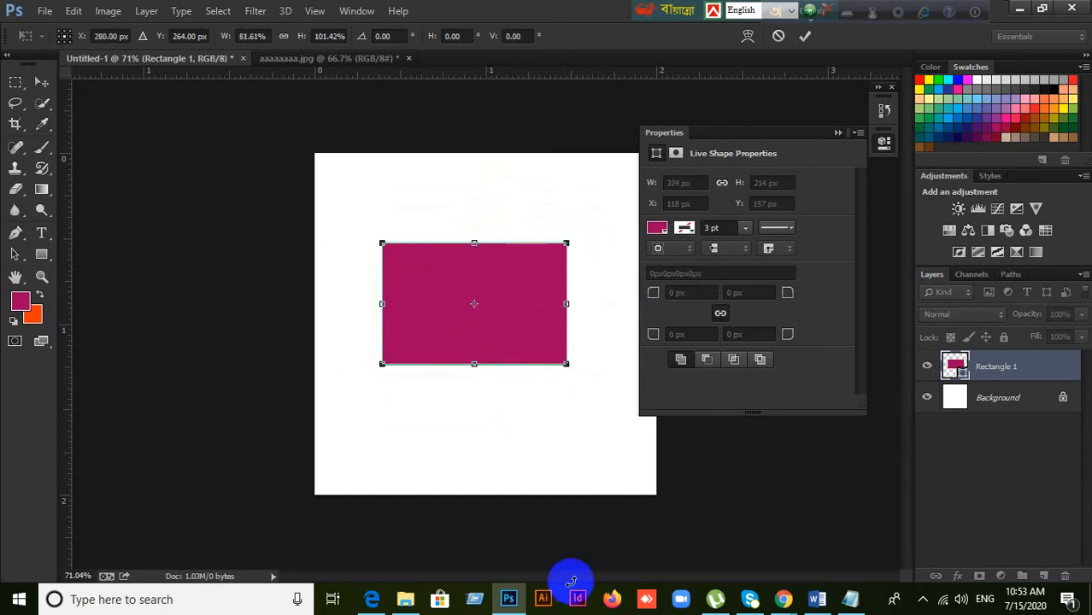
left_click(778, 36)
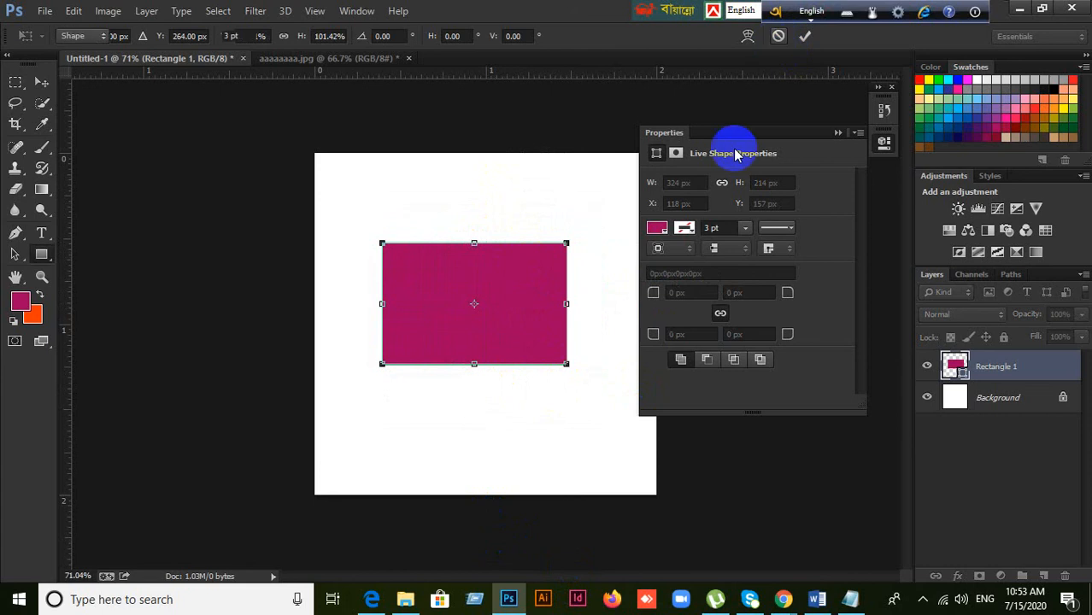
key("Delete")
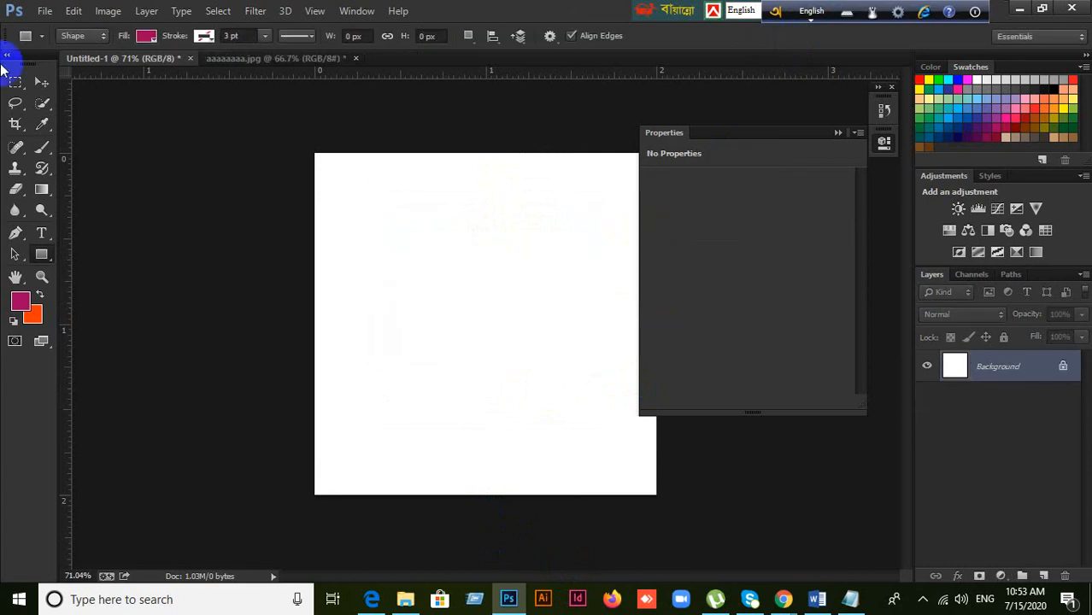
Step: Return to the Rectangular Marquee tool and make several small selections in turn in the canvas's upper-middle area, deselecting each one
left_click(14, 83)
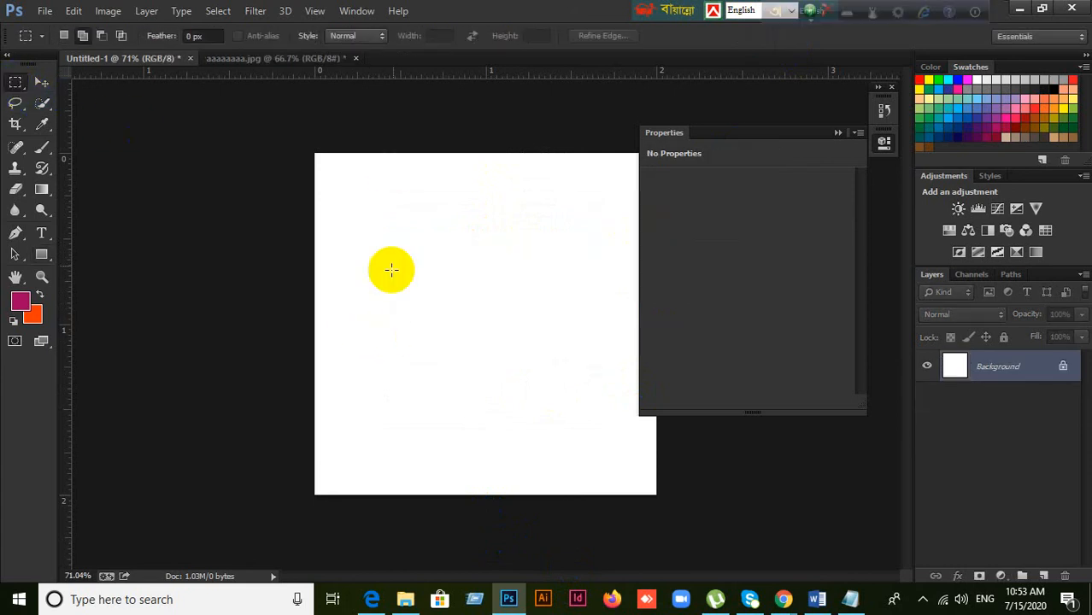
left_click_drag(378, 230, 449, 296)
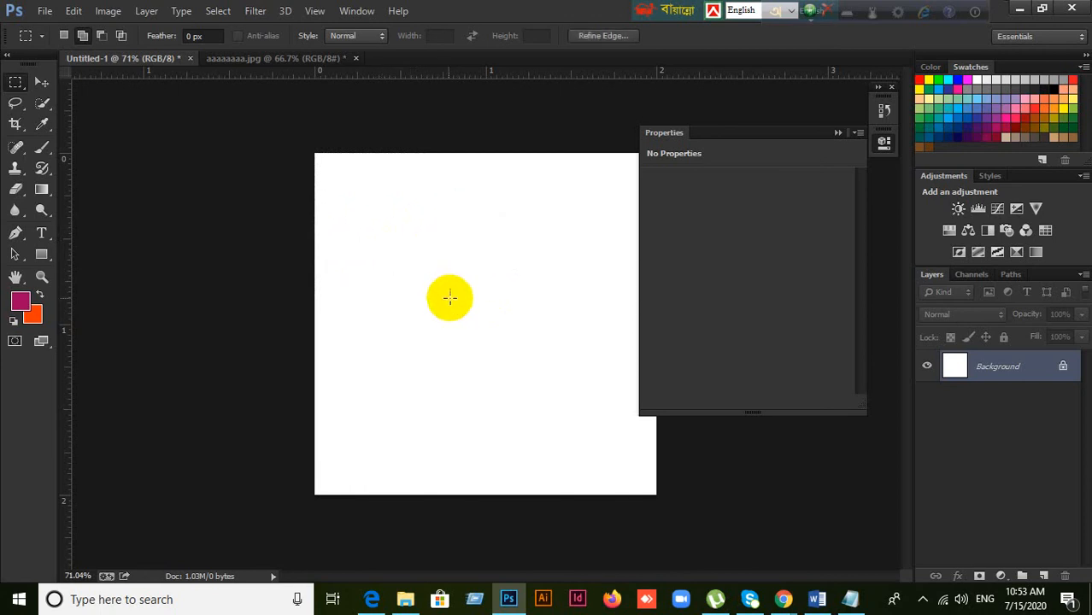
key("ctrl+d")
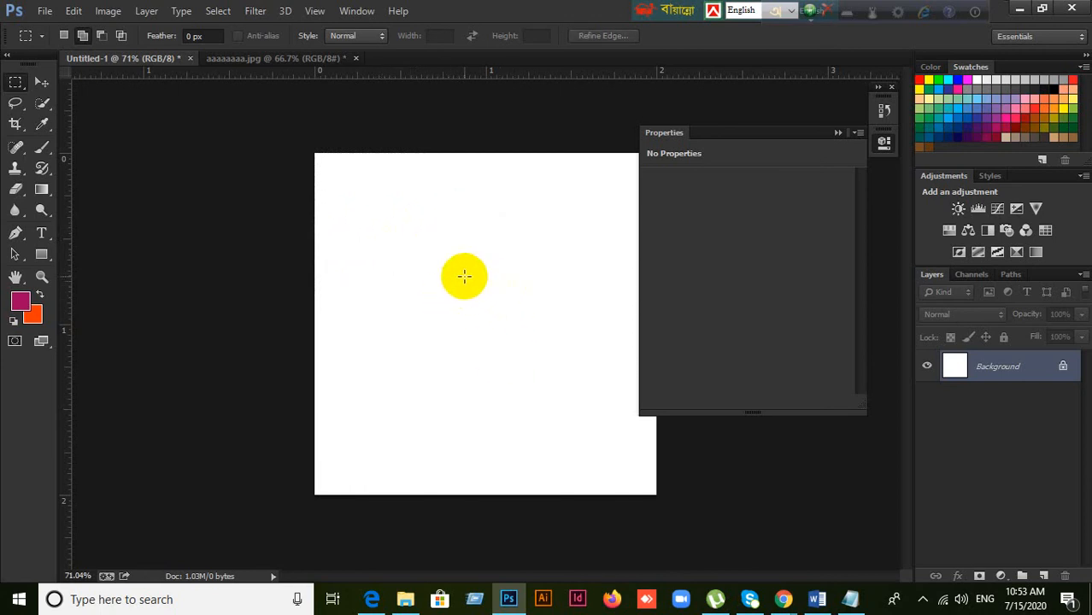
left_click_drag(452, 259, 476, 278)
left_click(433, 283)
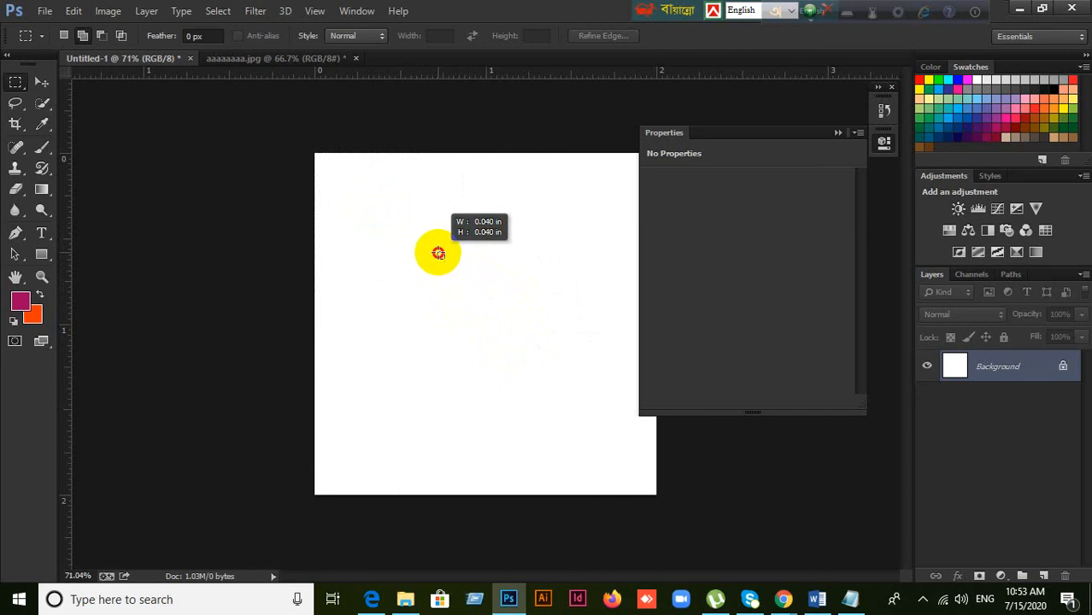
mouse_move(459, 269)
left_mouse_down()
mouse_move(599, 400)
mouse_move(490, 257)
mouse_move(531, 312)
mouse_move(494, 271)
mouse_move(573, 342)
mouse_move(471, 256)
mouse_move(441, 256)
mouse_move(560, 329)
mouse_move(439, 254)
mouse_move(563, 358)
mouse_move(450, 271)
left_mouse_up()
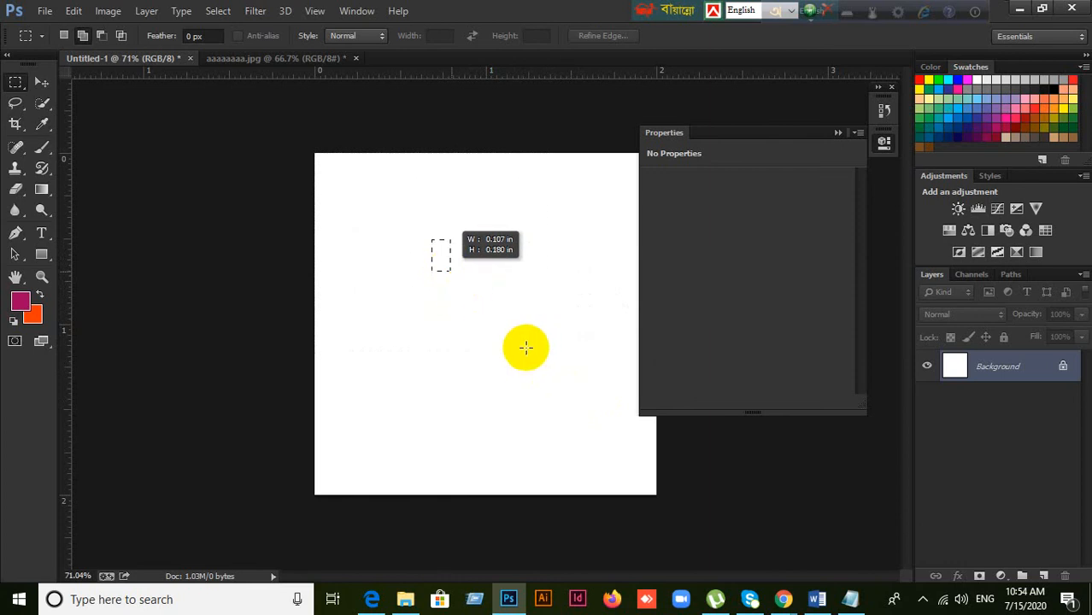
left_click(520, 362)
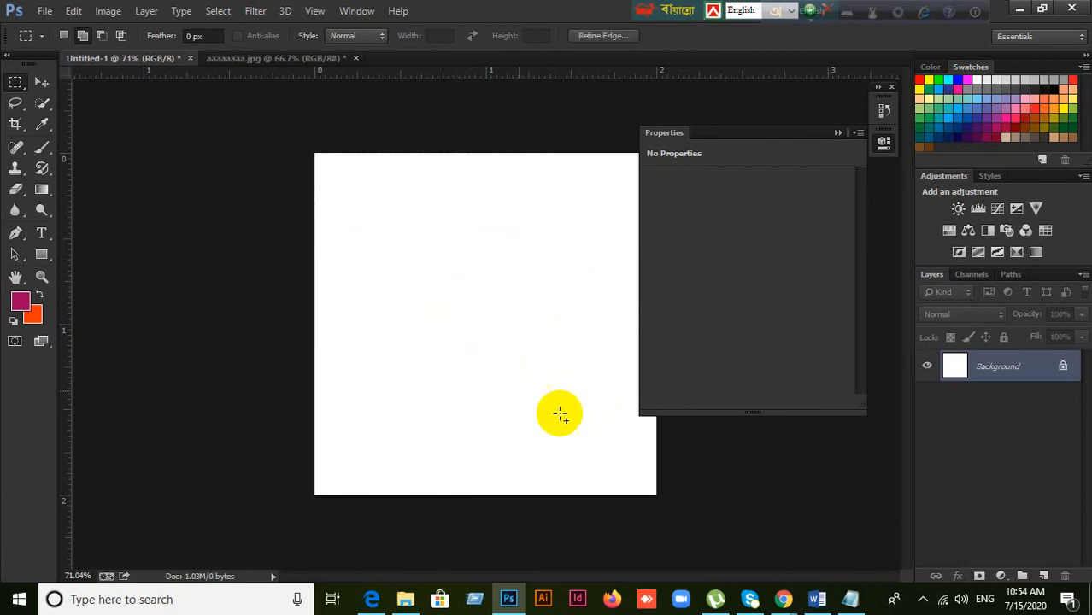
Step: Look through the shape tool variants and reactivate the Rectangular Marquee tool
left_click(49, 258)
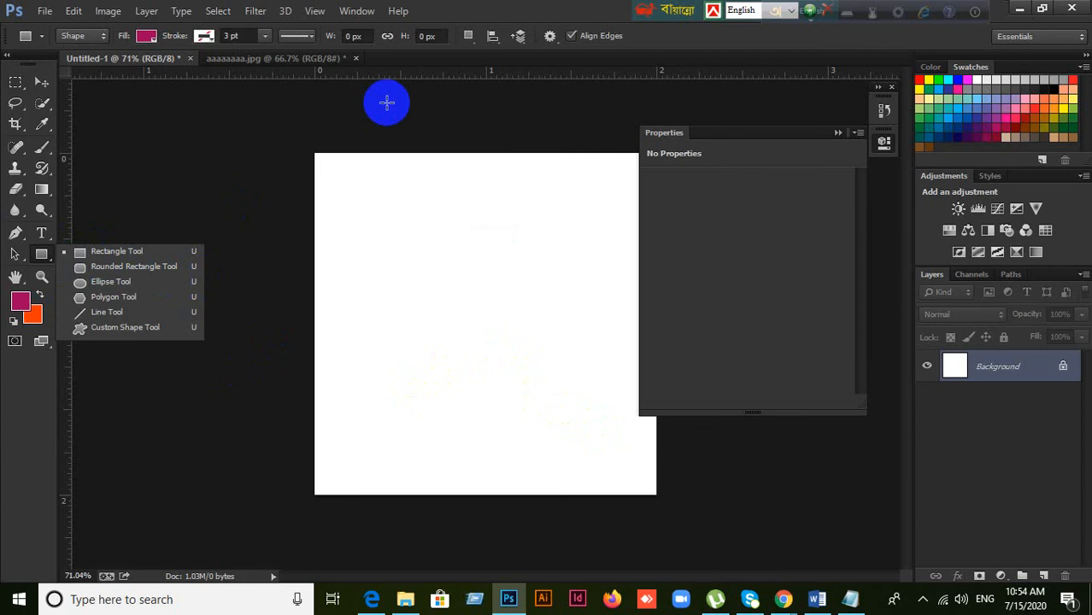
left_click(329, 109)
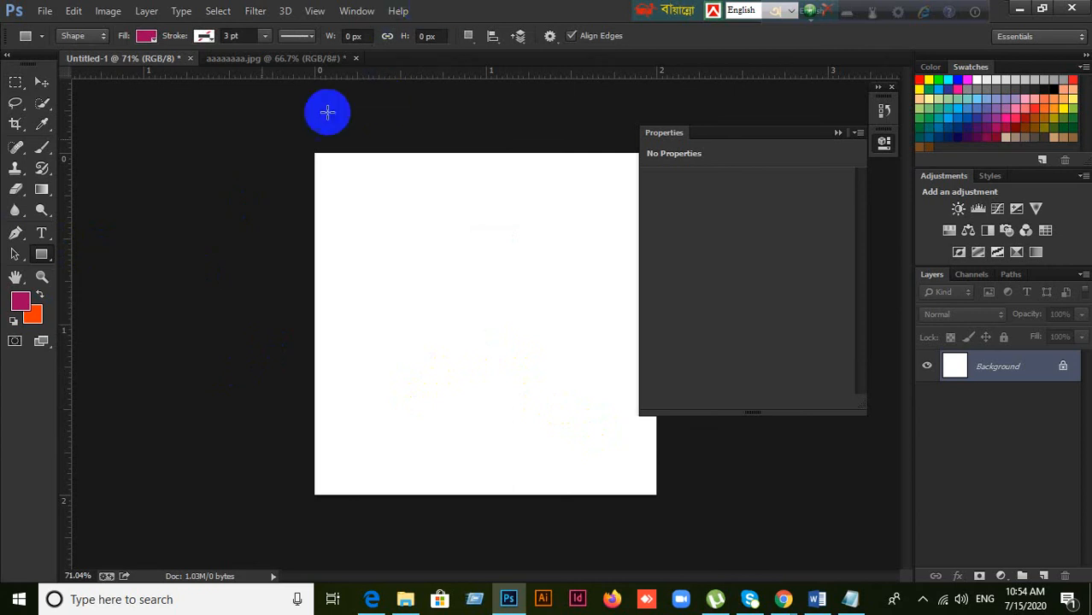
left_click(17, 86)
left_click_drag(17, 85, 88, 86)
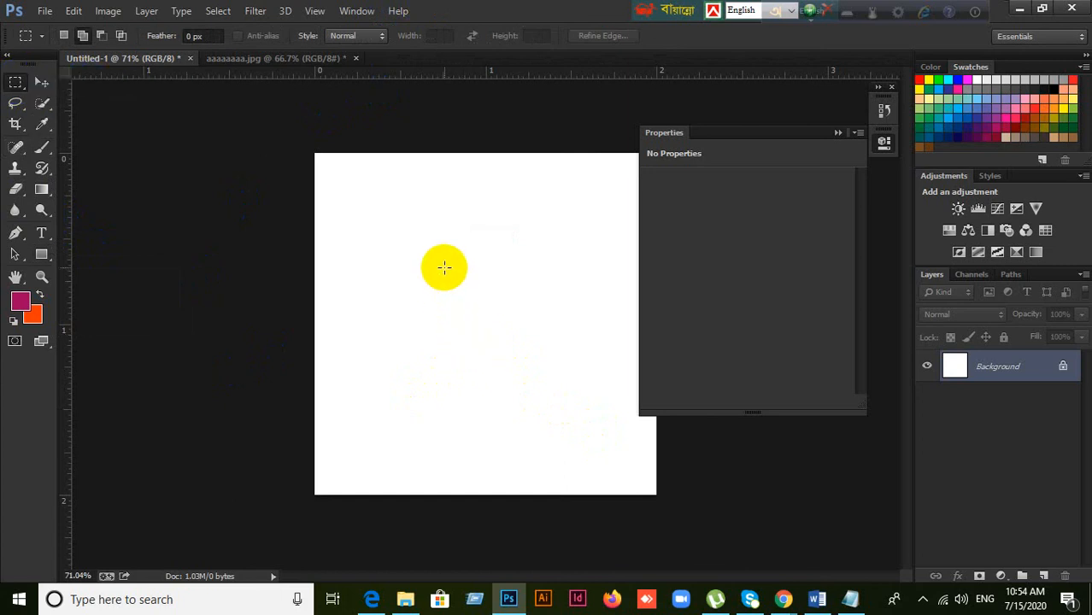
Step: Make a rectangular selection about 0.47 by 0.43 in near the canvas centre and a tiny one above it, deselecting each
left_click_drag(444, 268, 523, 340)
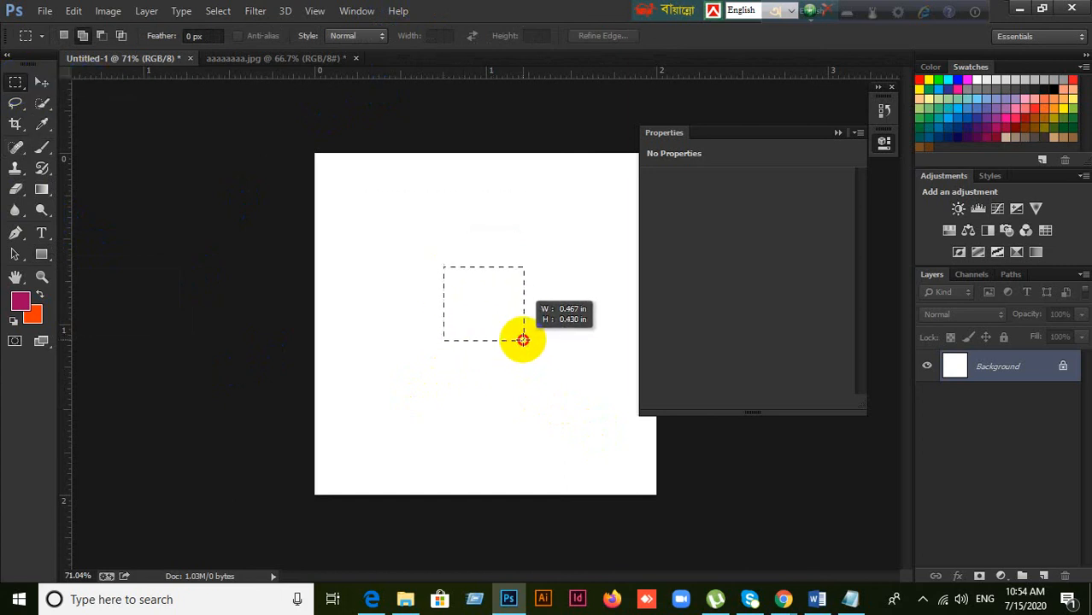
left_click_drag(522, 340, 522, 340)
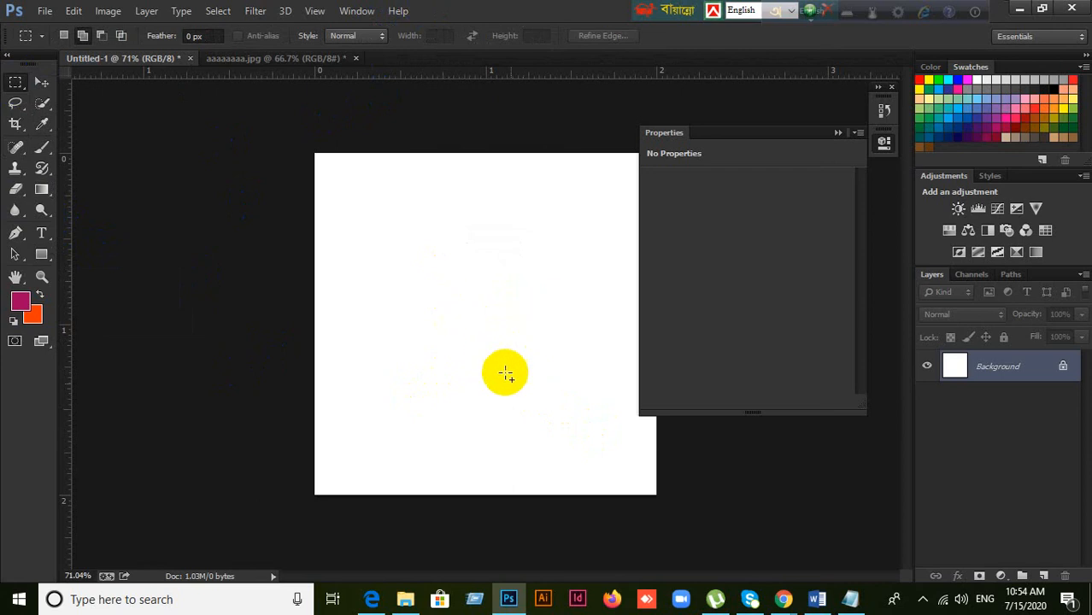
left_click(437, 283)
mouse_move(432, 251)
left_mouse_down()
mouse_move(568, 378)
mouse_move(500, 282)
mouse_move(429, 252)
mouse_move(580, 375)
mouse_move(434, 256)
left_mouse_up()
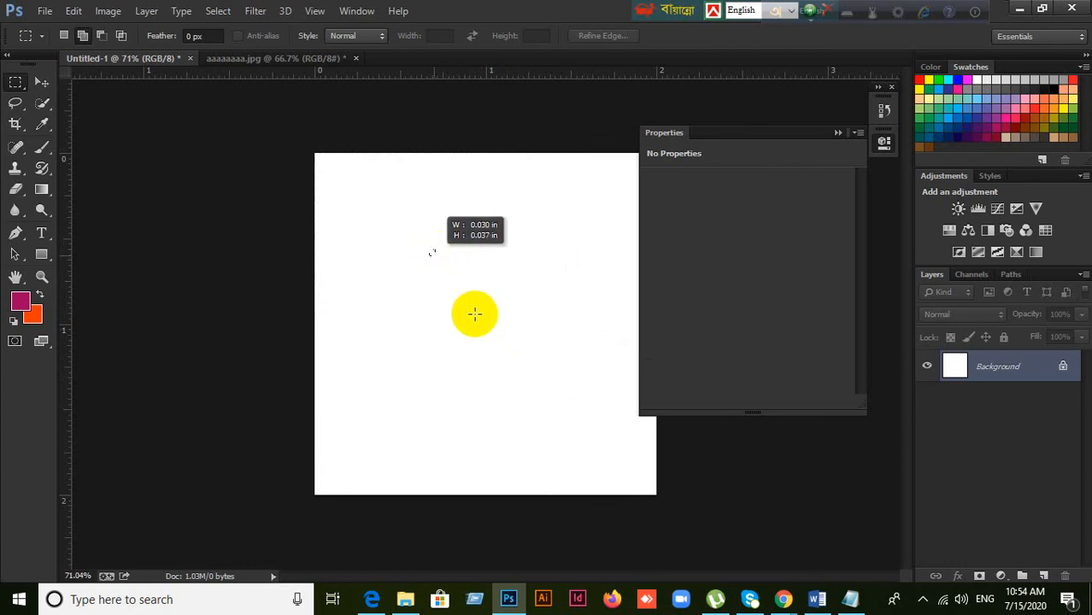
key("ctrl+d")
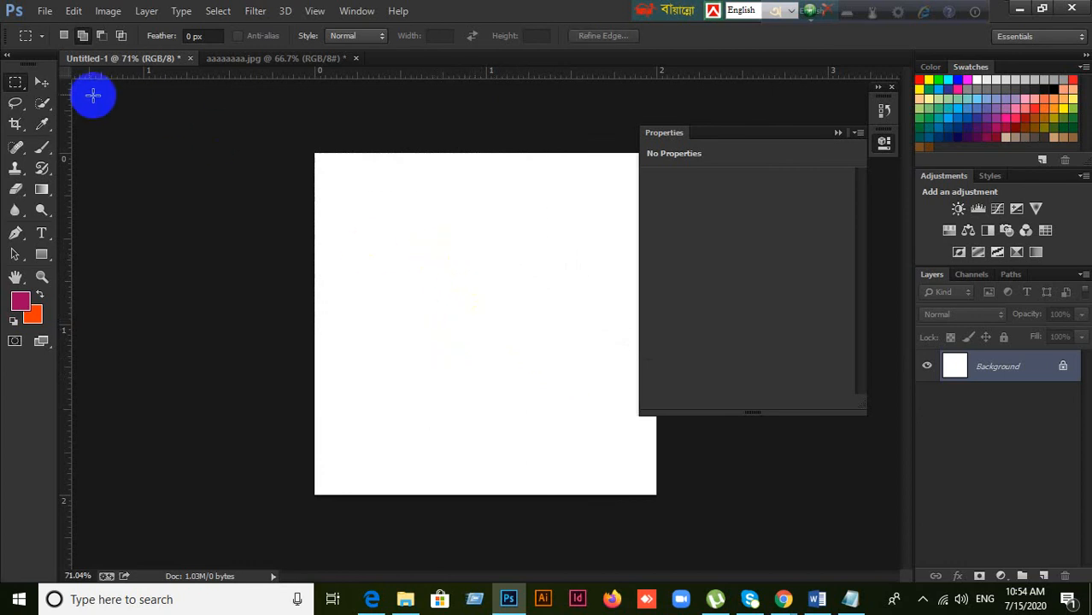
Step: Make a large circular selection around the centre of the canvas with the Elliptical Marquee tool
left_click_drag(21, 86, 58, 96)
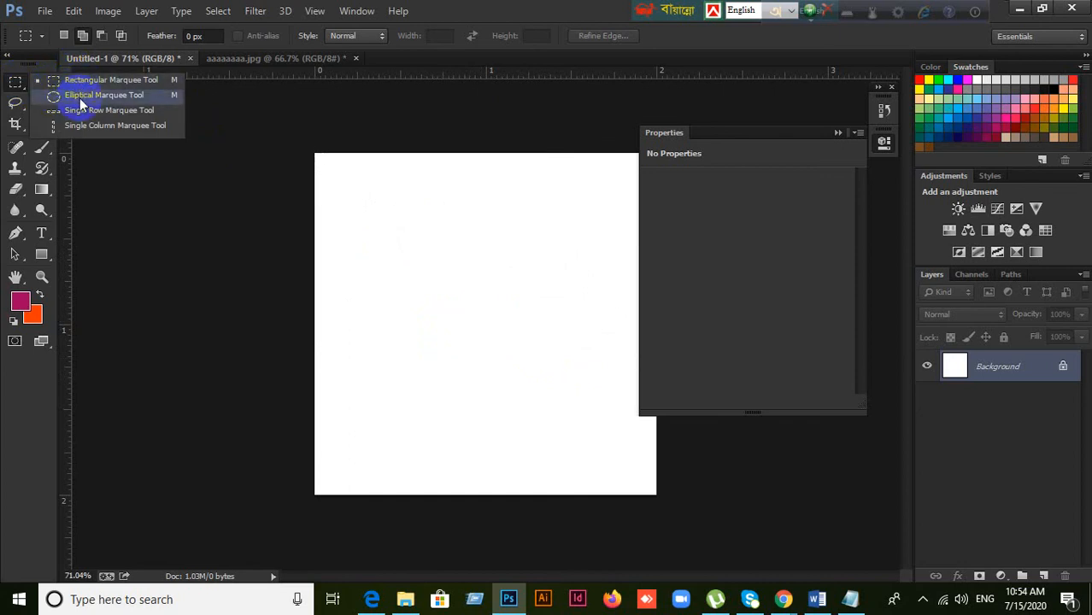
left_click(84, 95)
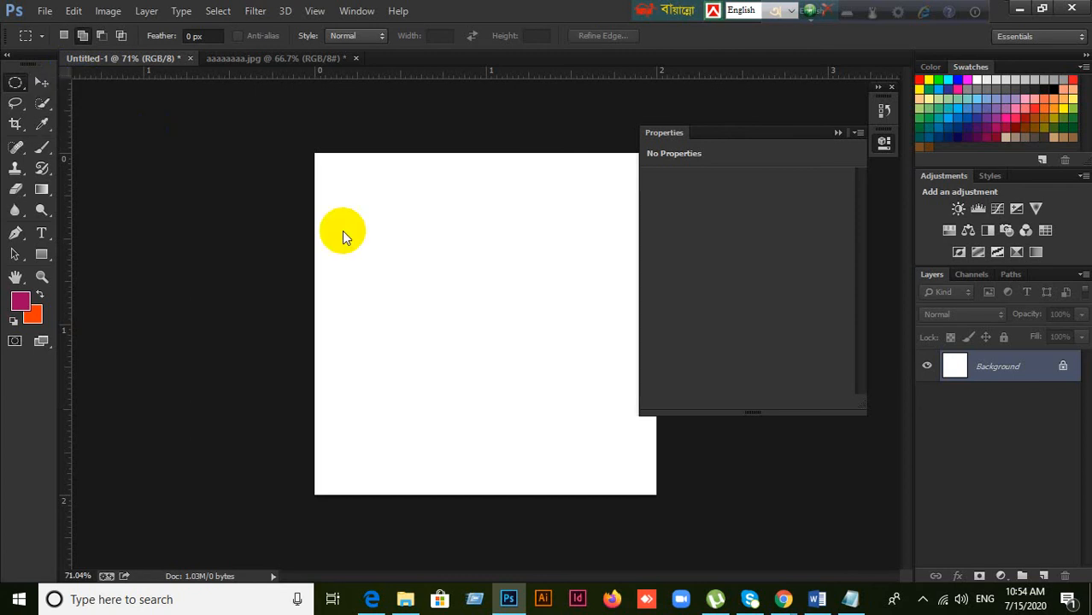
left_click_drag(381, 214, 585, 423)
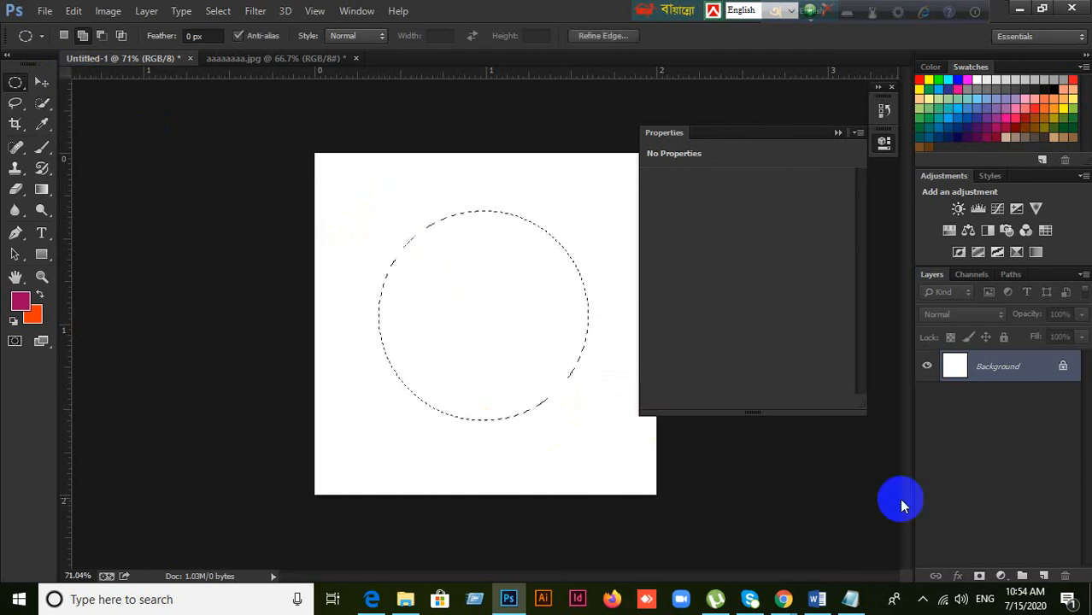
Step: Fill the circular selection with the magenta foreground colour on a new layer, then clear the selection
left_click(1042, 575)
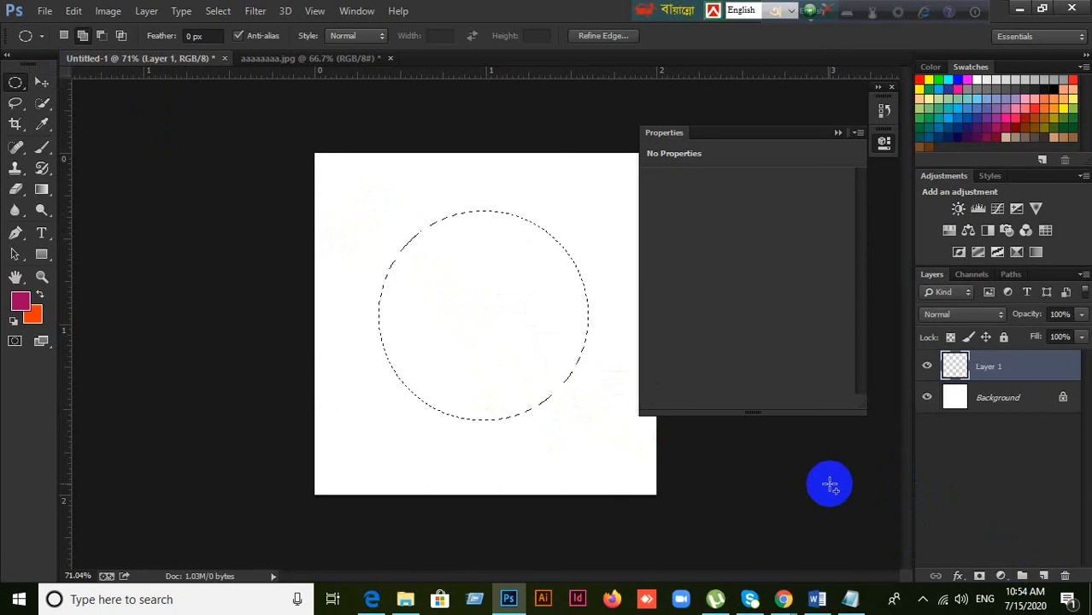
key("alt+BackSpace")
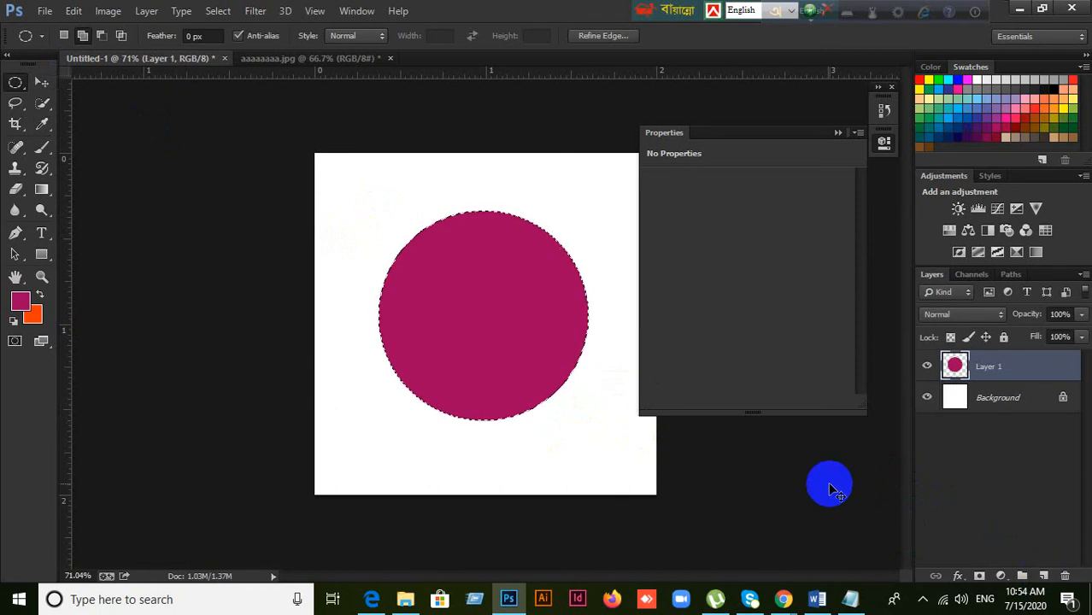
key("ctrl+d")
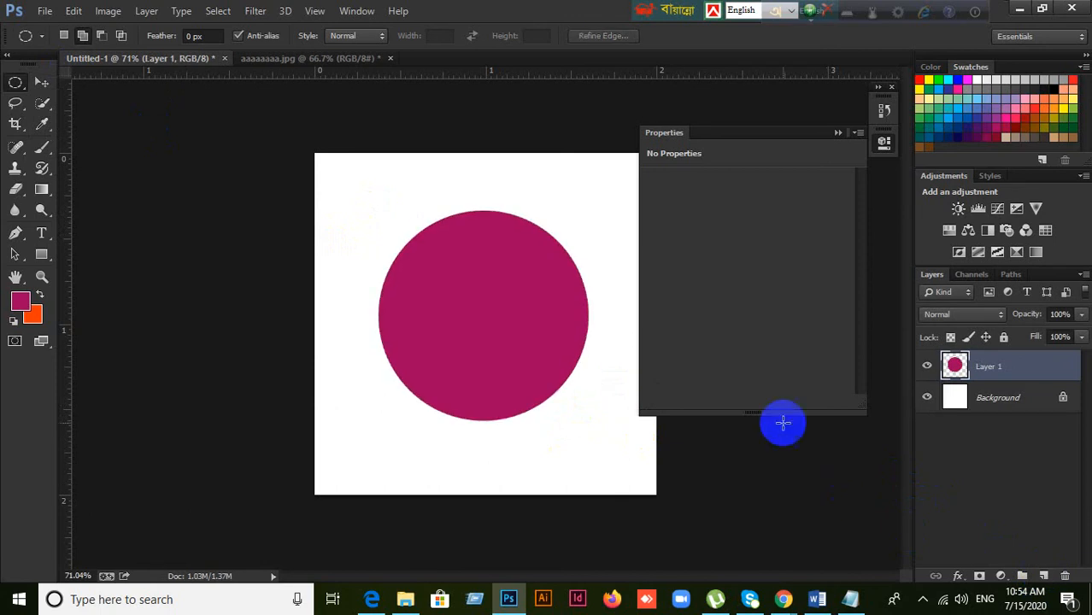
Step: Add another layer, load Layer 1's circle as a selection and subtract a small ellipse near the circle's lower-right edge
left_click(1043, 575)
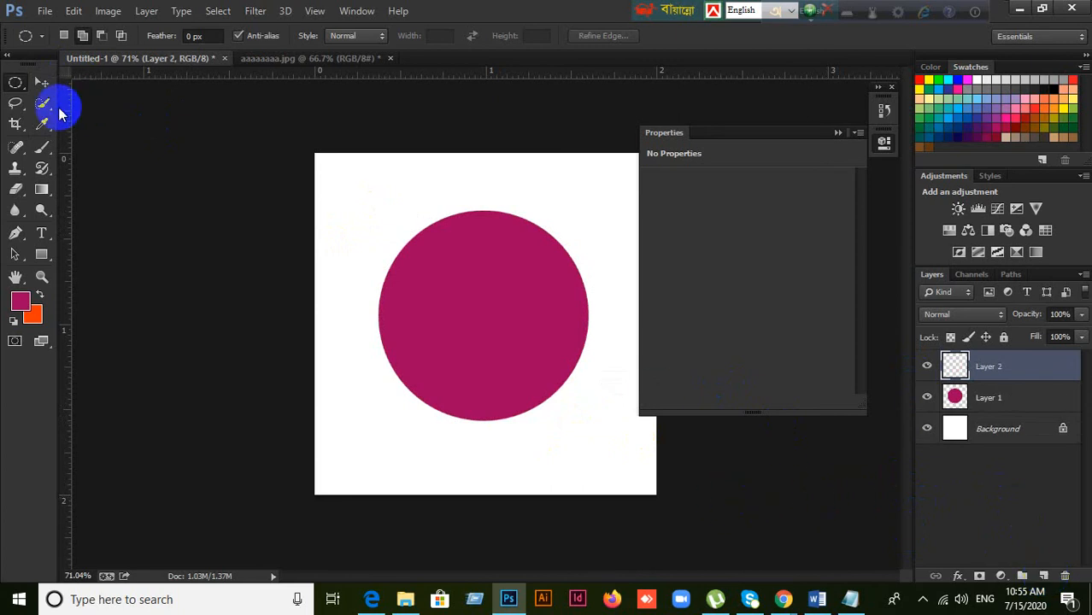
right_click(15, 82)
left_click(53, 96)
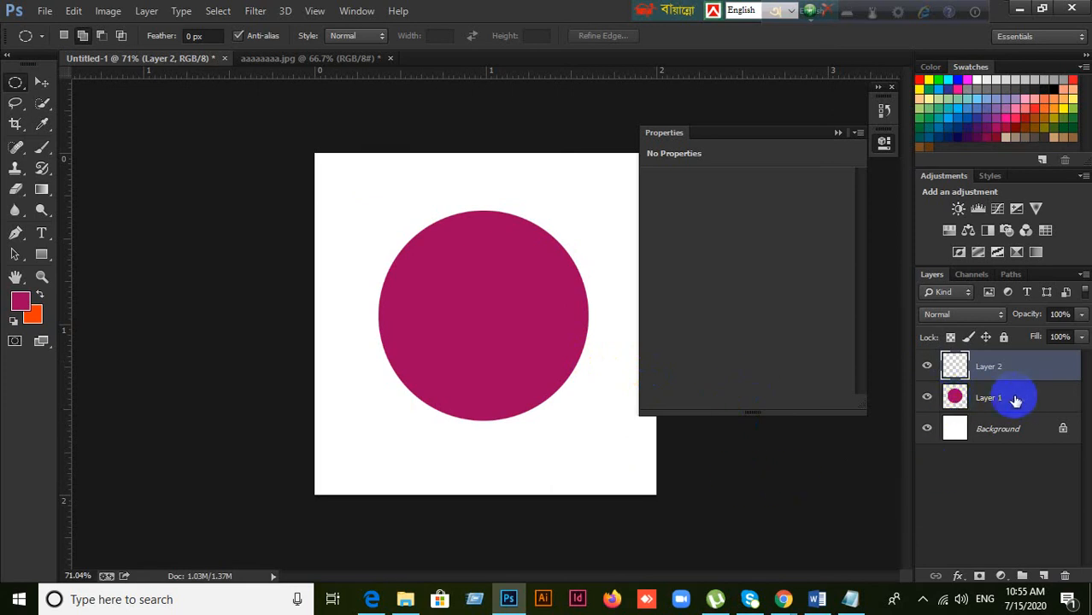
left_click(955, 400)
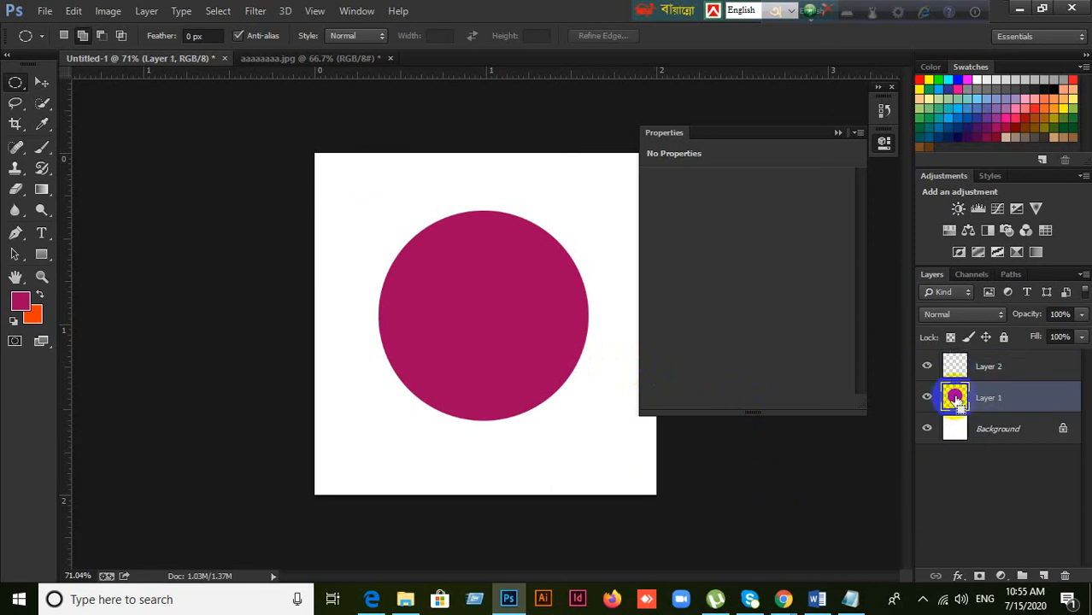
left_click(955, 398, "ctrl")
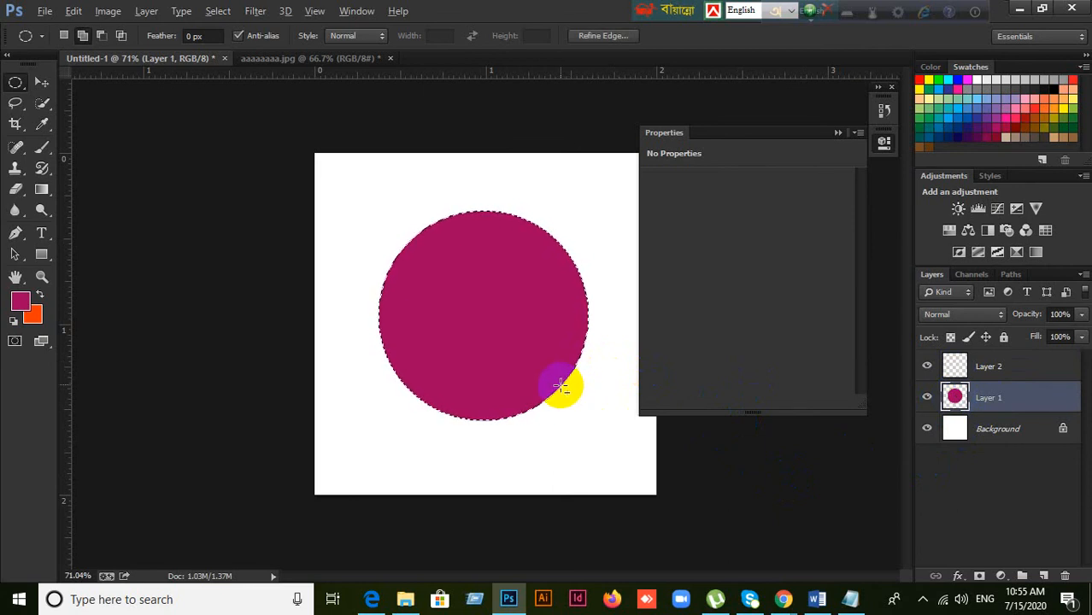
left_click_drag(563, 386, 613, 440)
Step: Undo the small ellipse, the magenta fill, the added layers and the circular selection, back to the blank Background
key("ctrl+z")
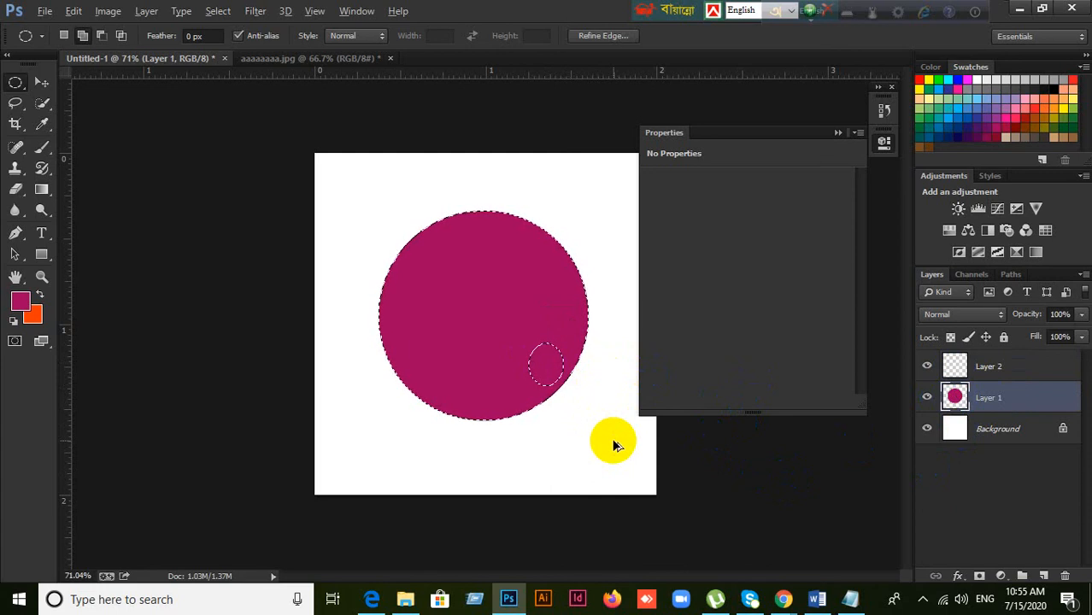
key("ctrl+alt+z")
key("ctrl+alt+z")
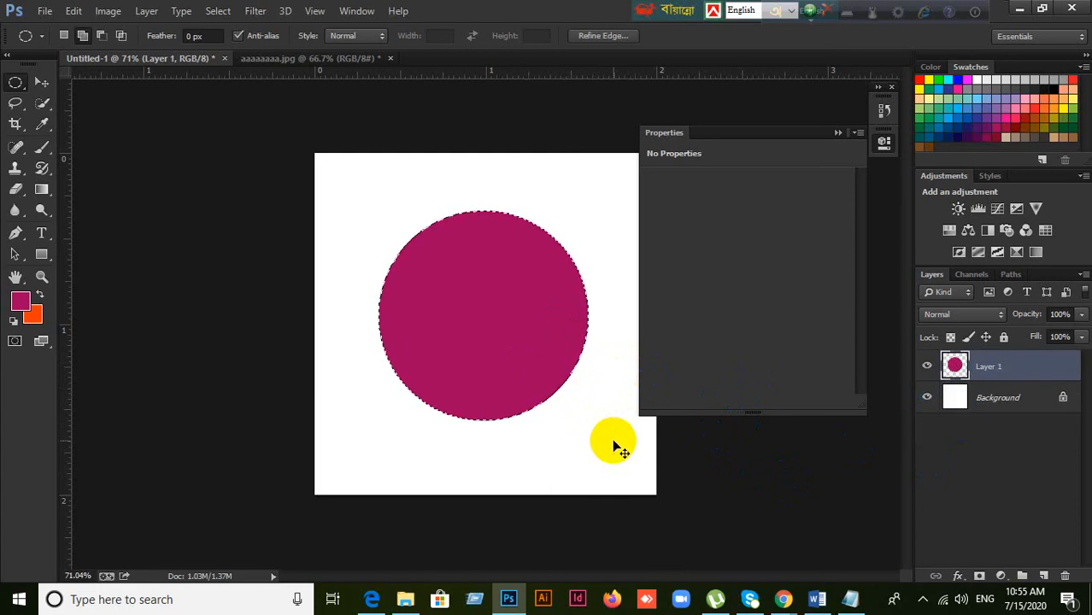
key("ctrl+alt+z")
key("ctrl+alt+z")
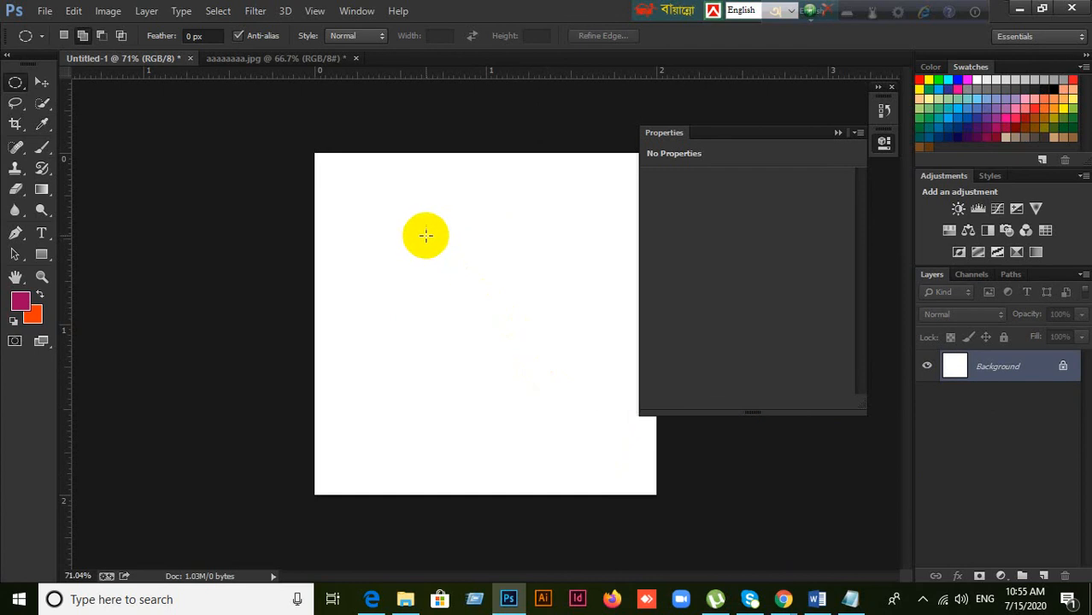
Step: Make several trial elliptical selections around the canvas centre, clearing each one
left_click_drag(425, 235, 512, 332)
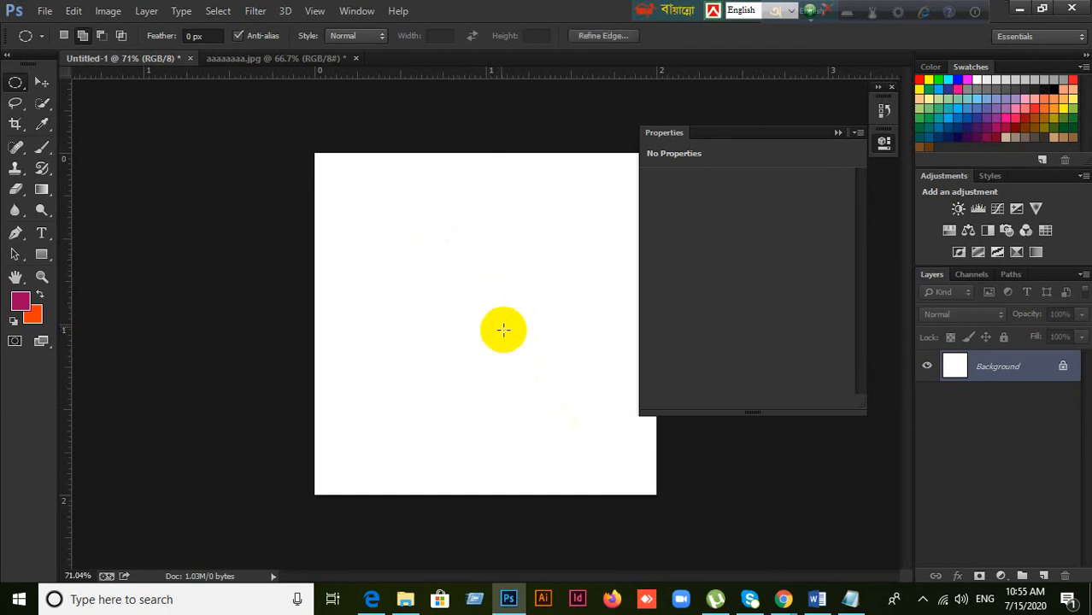
left_click_drag(453, 274, 520, 324)
left_click_drag(453, 282, 532, 352)
Step: Make a circular selection about 0.95 in wide near the canvas centre and fill it with the orange background colour on a new layer
left_click_drag(19, 89, 74, 96)
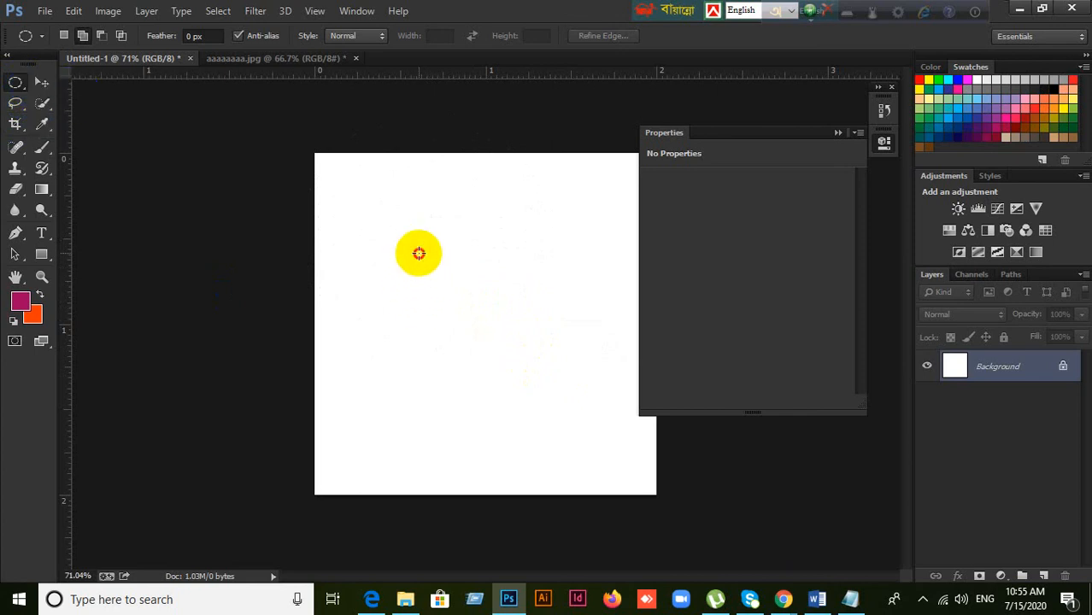
left_click_drag(419, 252, 579, 416)
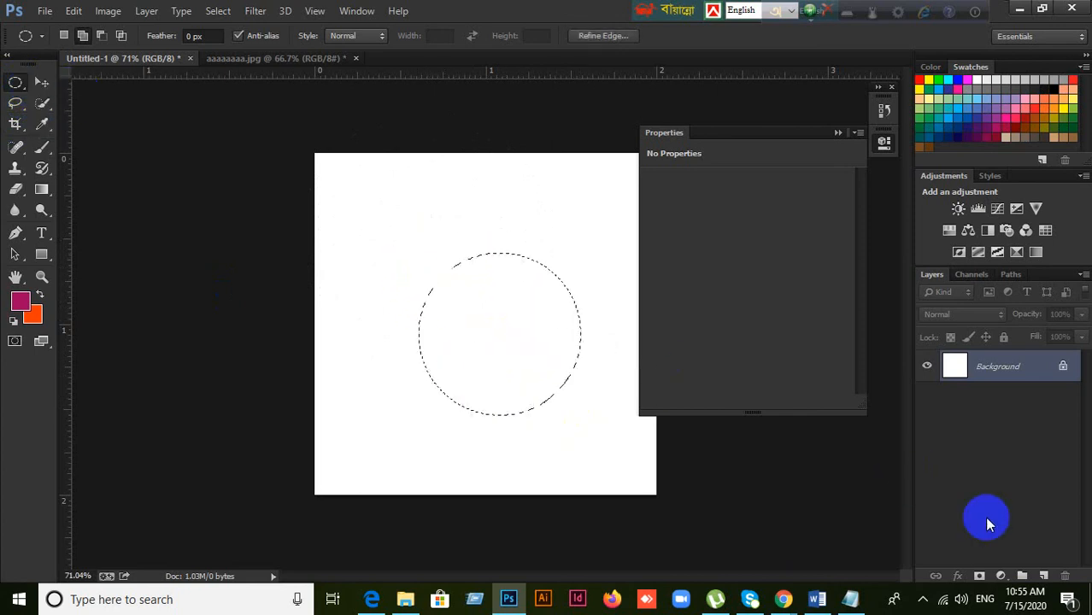
left_click(1042, 575)
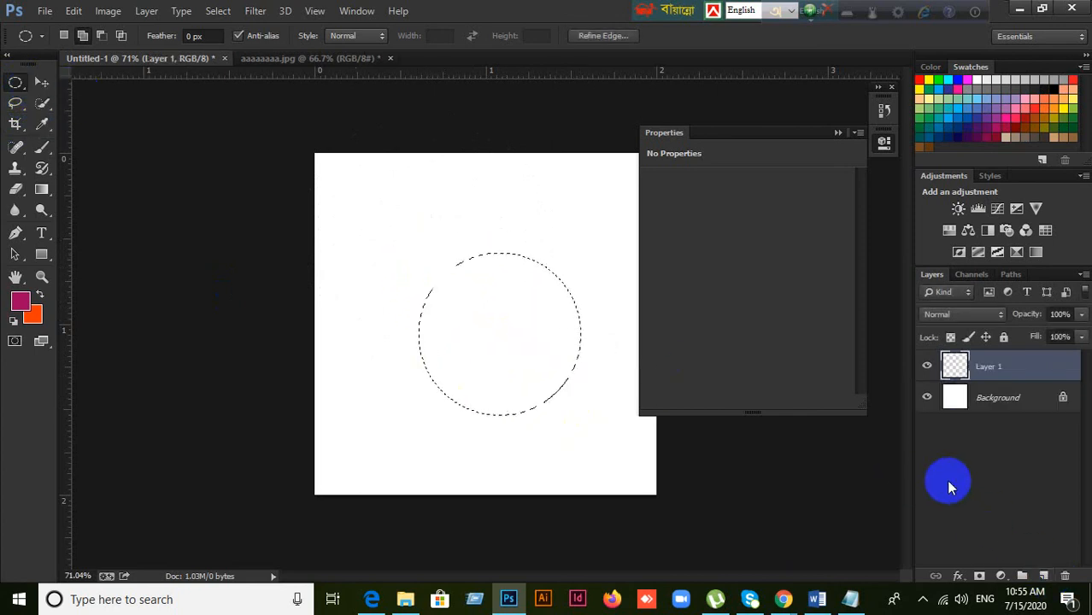
key("ctrl+BackSpace")
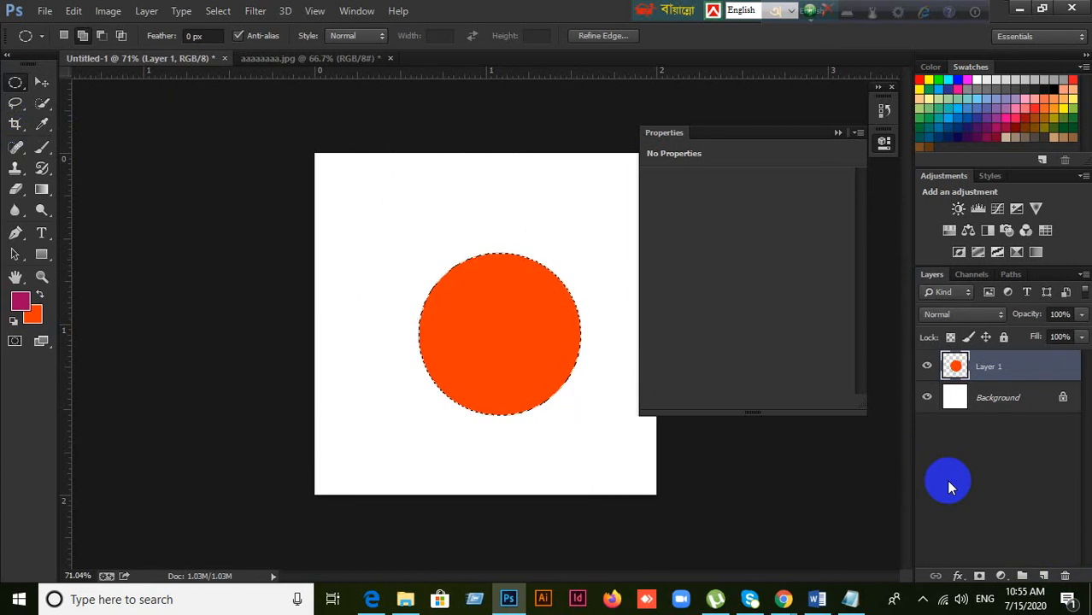
Step: Move the orange circle up and left on the canvas and place a horizontal and a vertical guide through its centre
left_click(42, 82)
left_click_drag(452, 336, 441, 287)
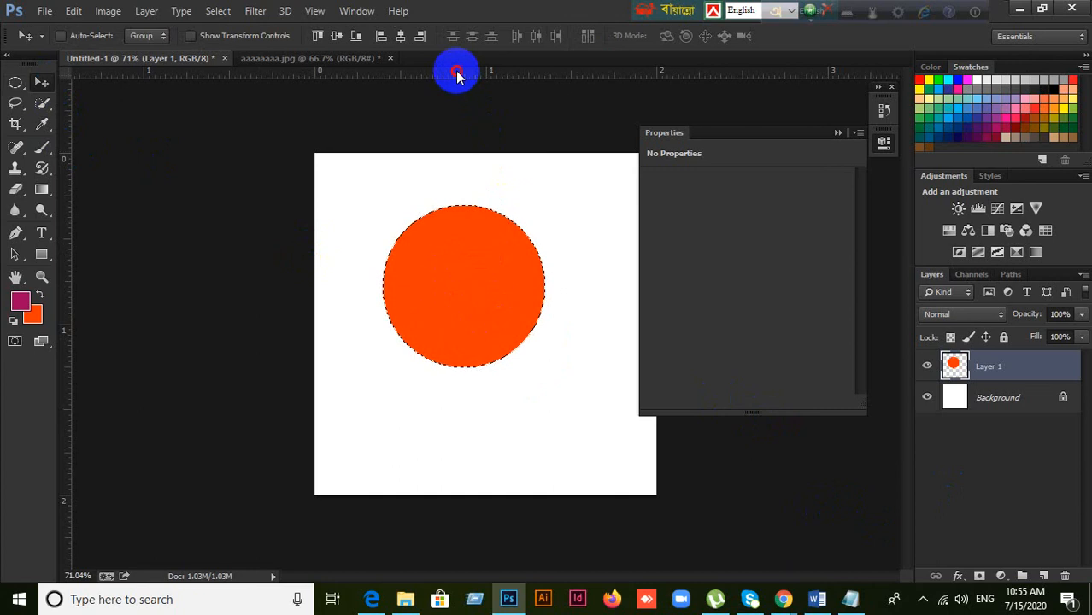
left_click_drag(457, 75, 492, 286)
left_click_drag(71, 263, 464, 292)
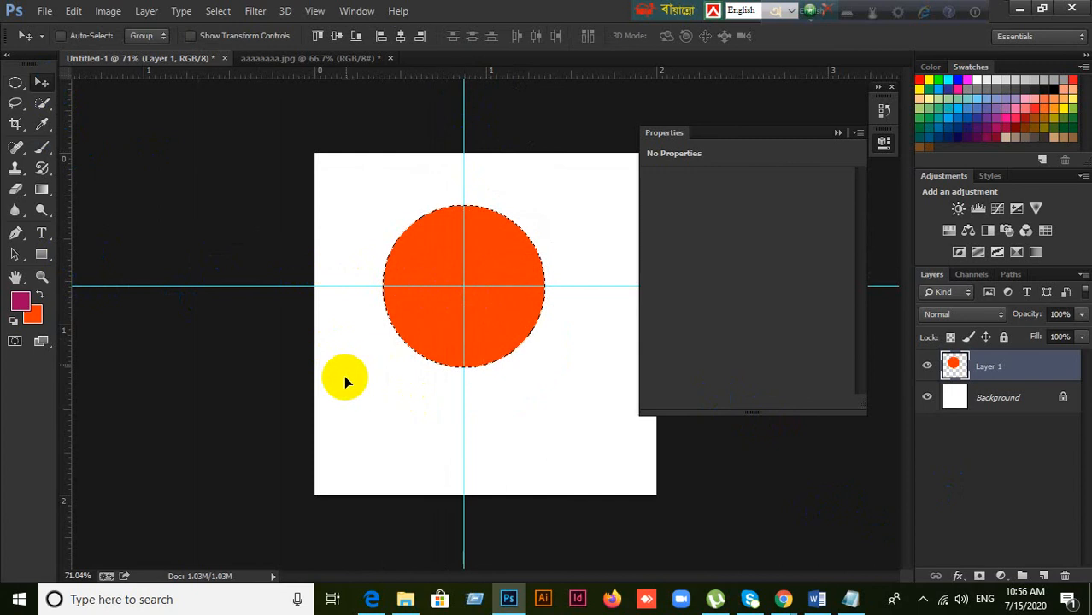
Step: On a new layer, fill a concentric circle about 0.65 in wide, drawn from the guide intersection, with the magenta foreground colour and deselect it
left_click_drag(13, 78, 51, 88)
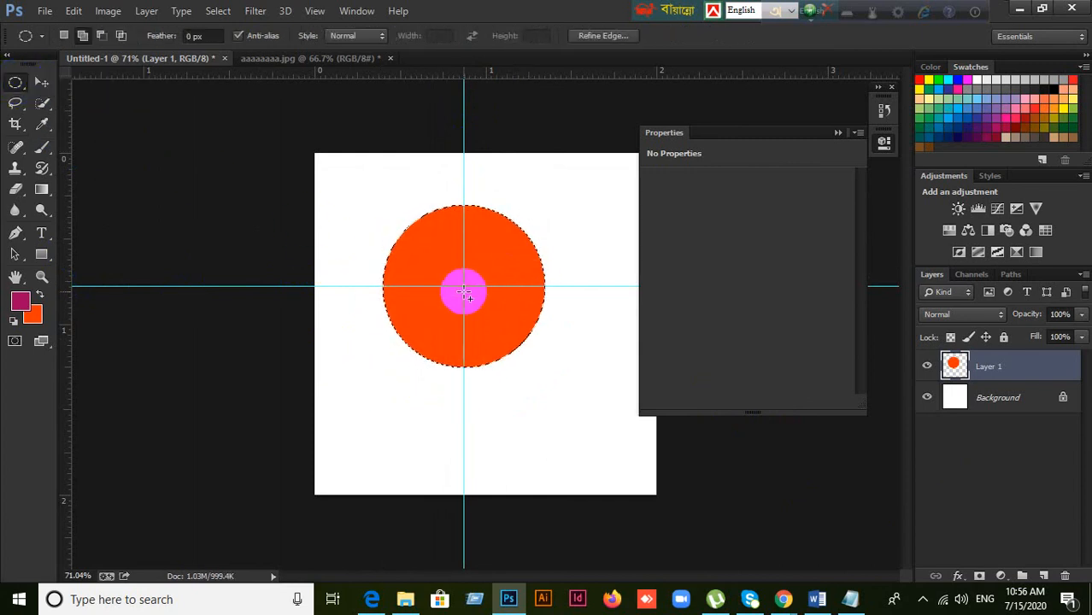
left_click_drag(468, 291, 531, 343)
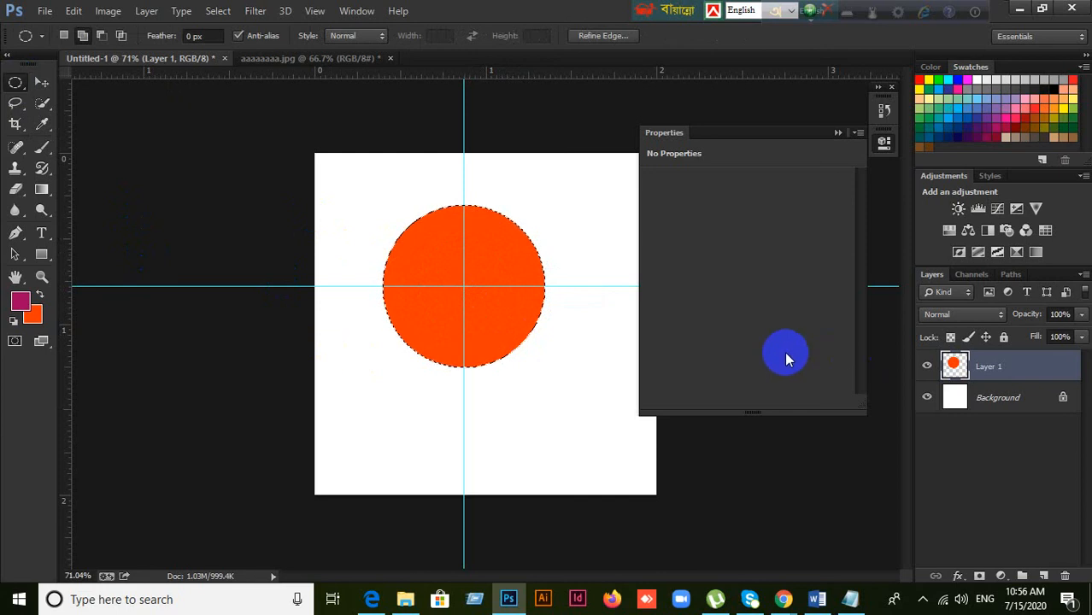
key("ctrl+d")
left_click(1042, 574)
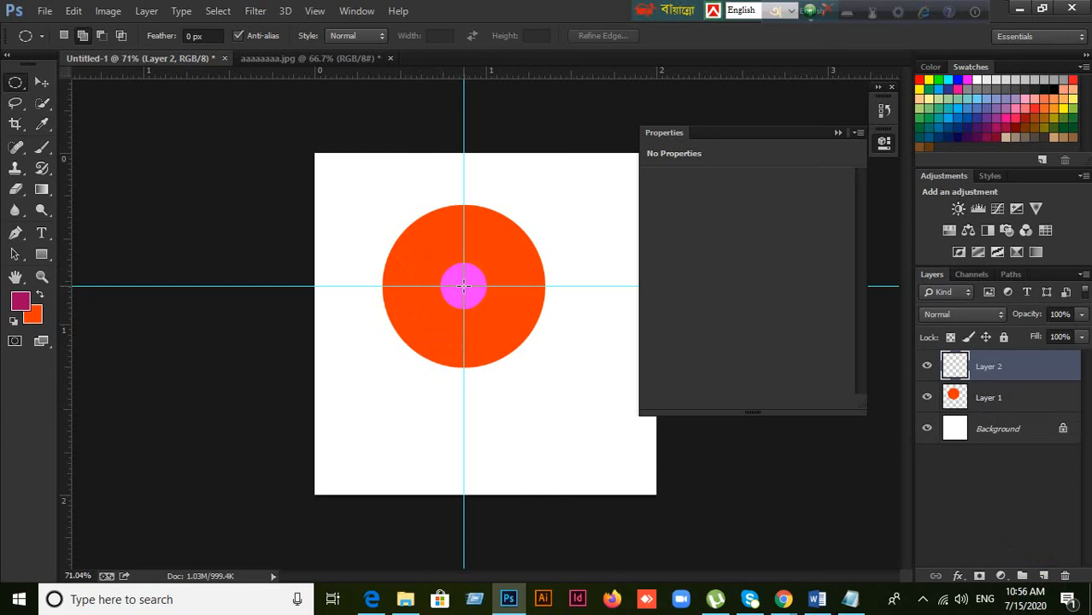
left_click_drag(463, 286, 548, 341)
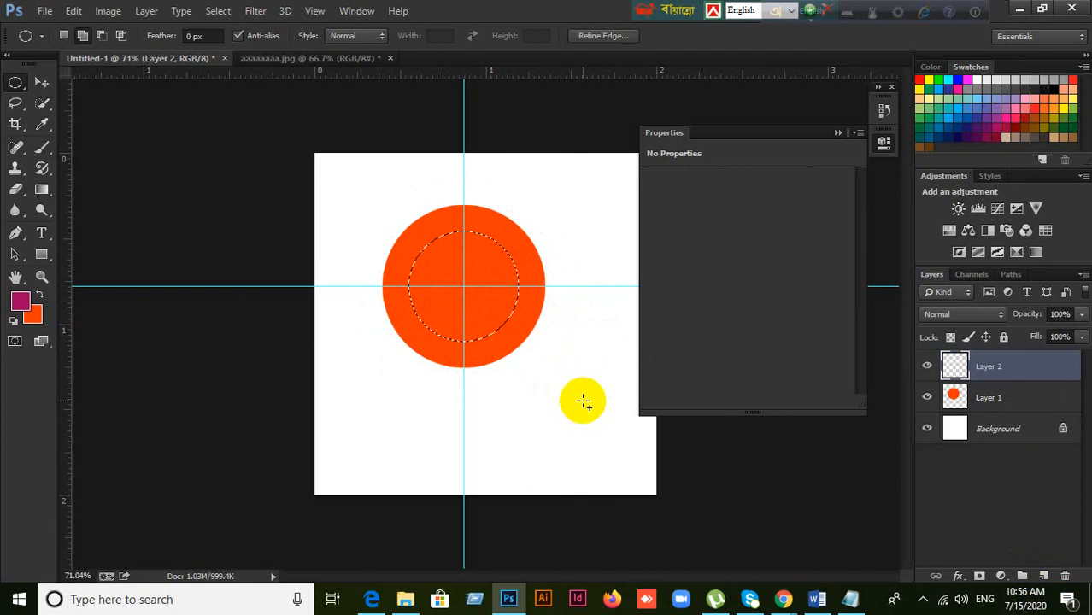
key("alt+BackSpace")
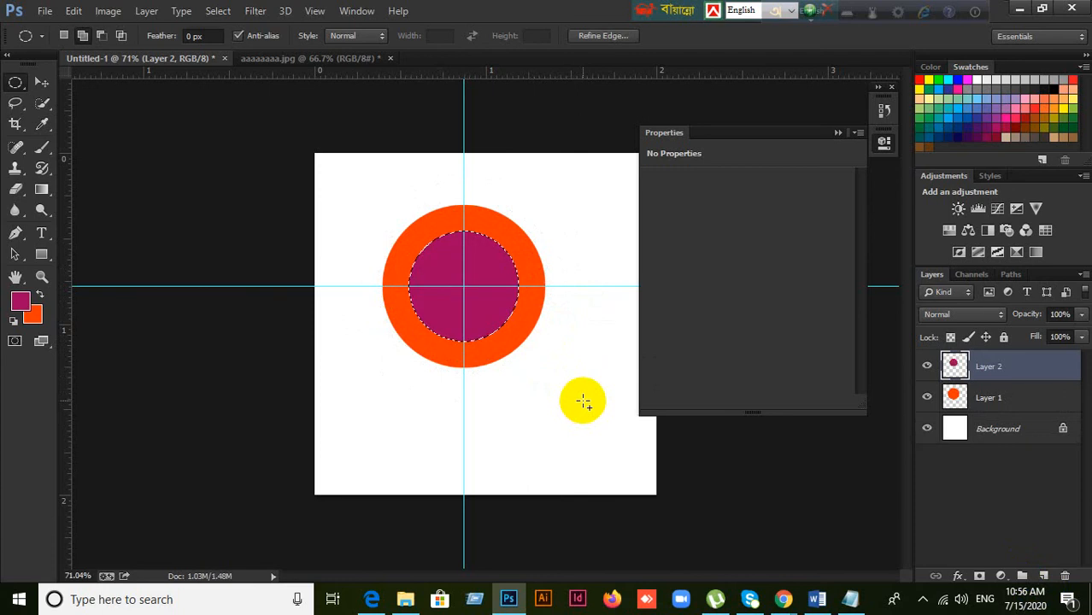
key("ctrl+d")
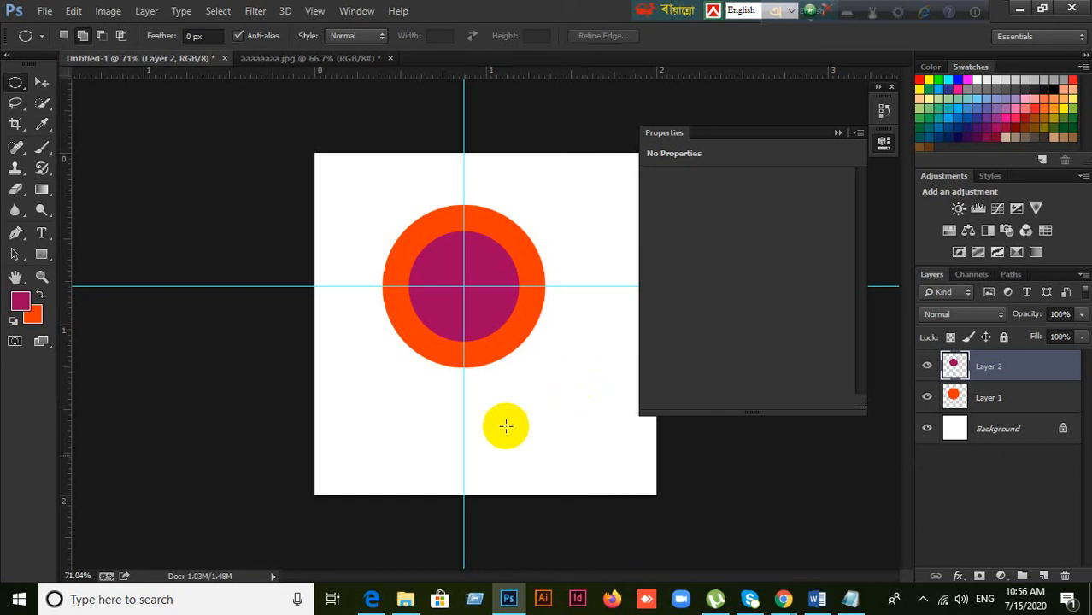
Step: Review the marquee topics in LEDP-Graphic Design.pdf and return to Photoshop
left_click(381, 598)
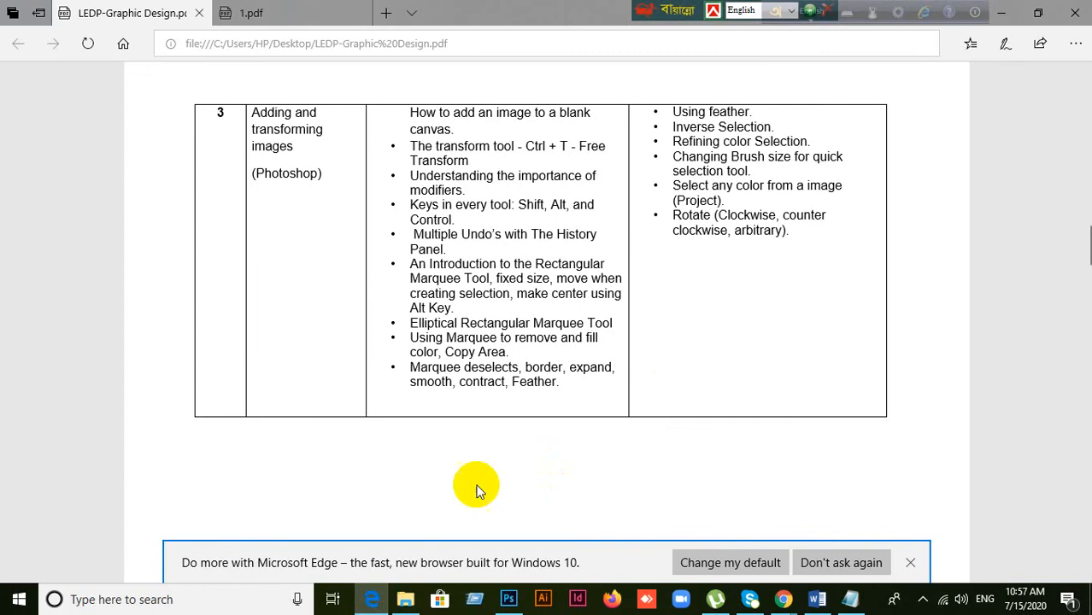
left_click(373, 598)
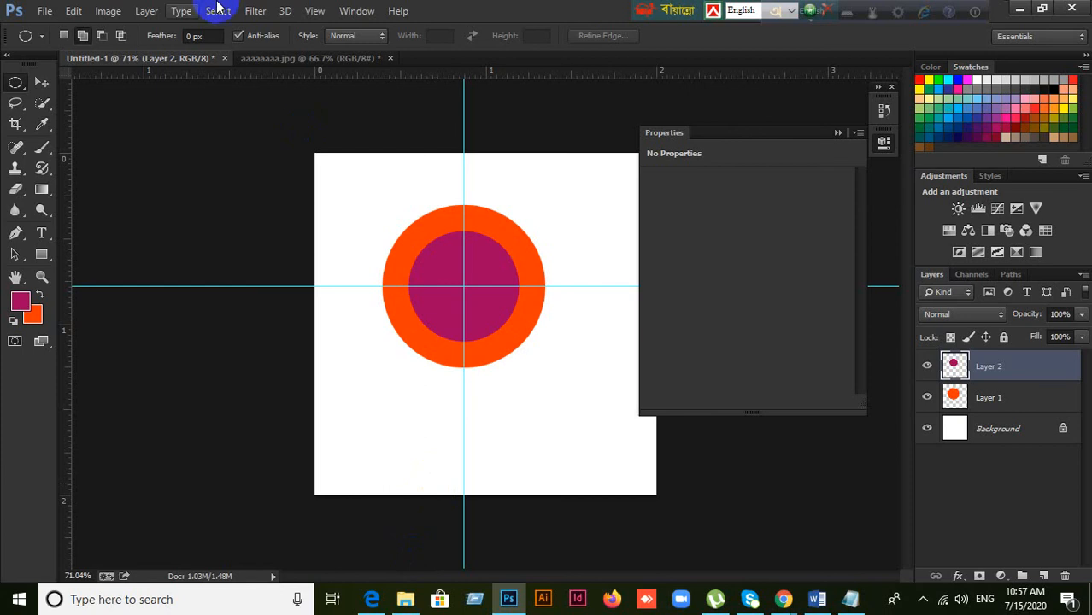
Step: Remove both guides from the canvas and delete the layer with the magenta circle
left_click(39, 82)
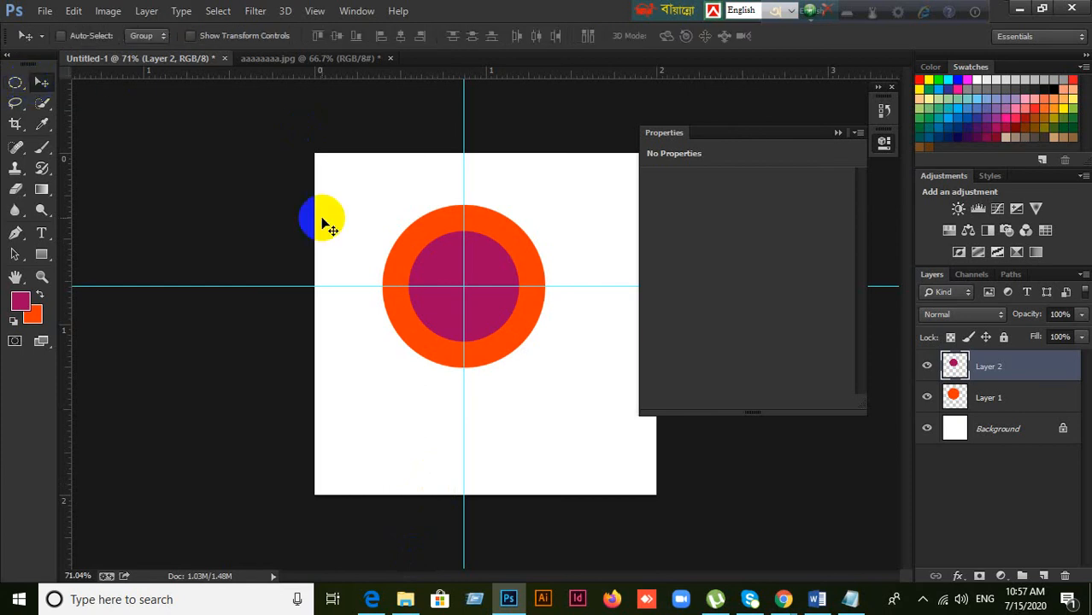
left_click_drag(464, 144, 61, 146)
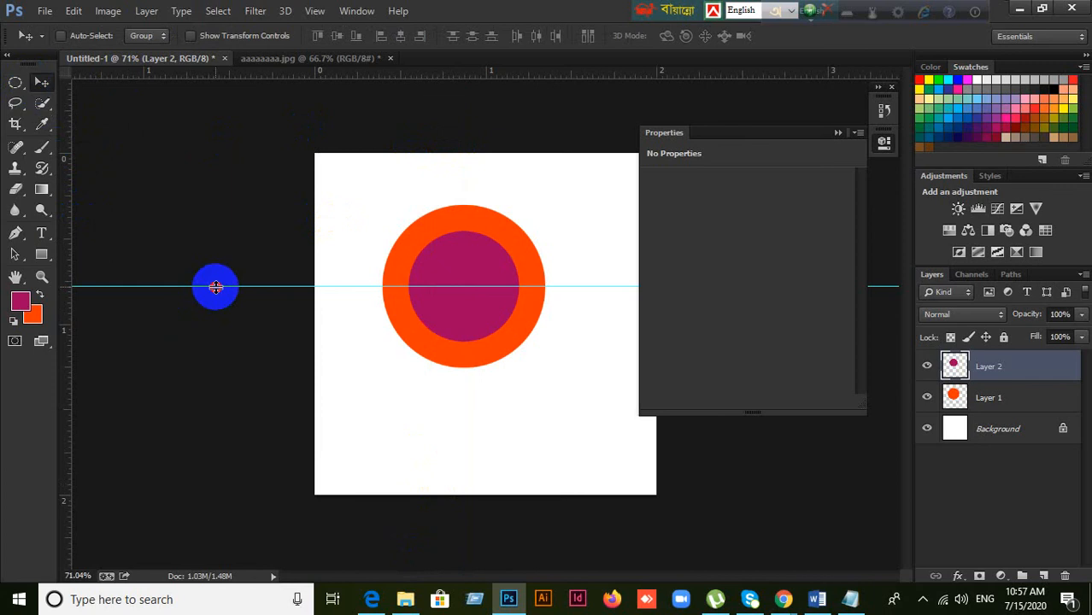
left_click_drag(215, 287, 279, 66)
right_click(278, 71)
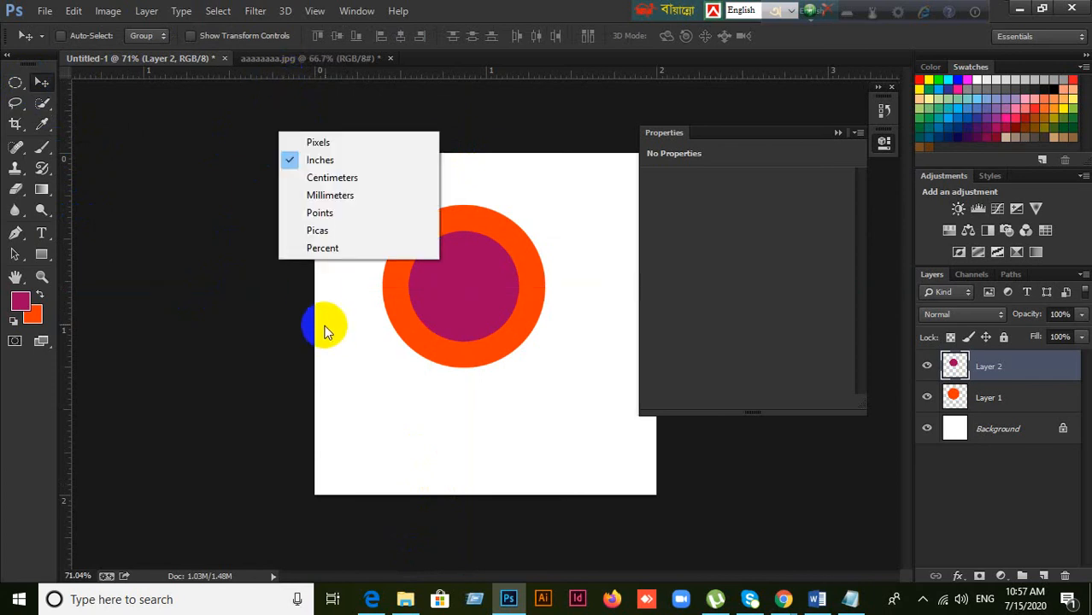
left_click(531, 126)
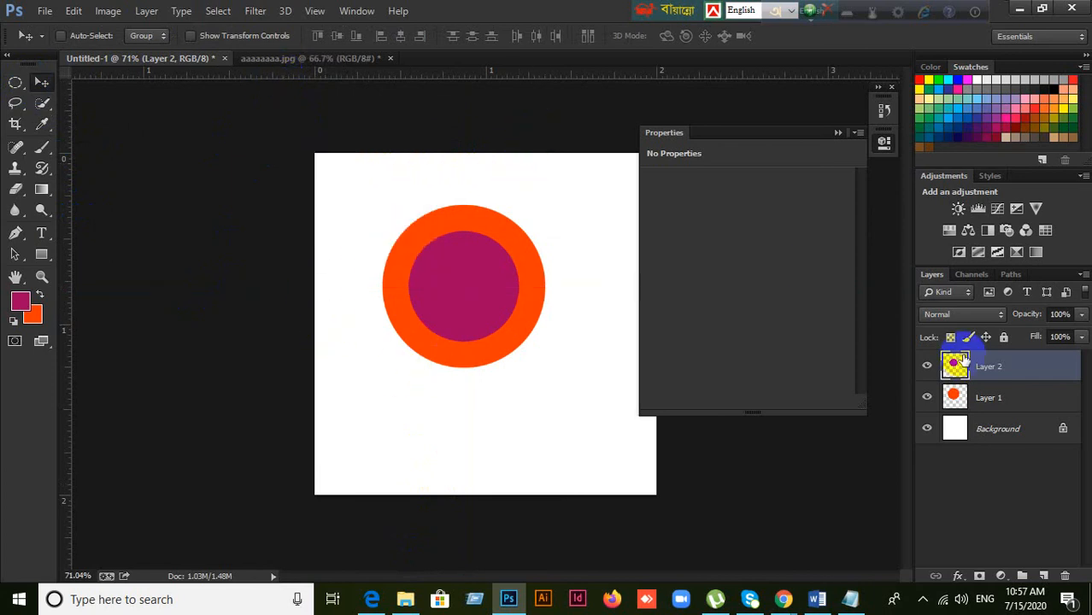
key("Delete")
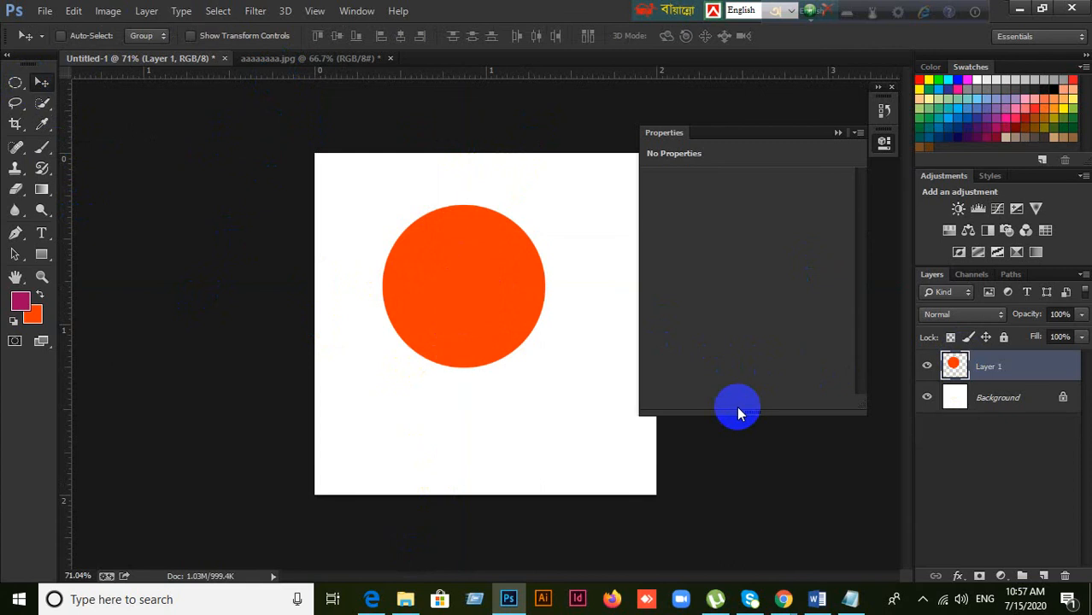
Step: Add a new layer and make a circular selection about 0.38 in wide inside the orange circle, slightly above its centre
left_click(1043, 576)
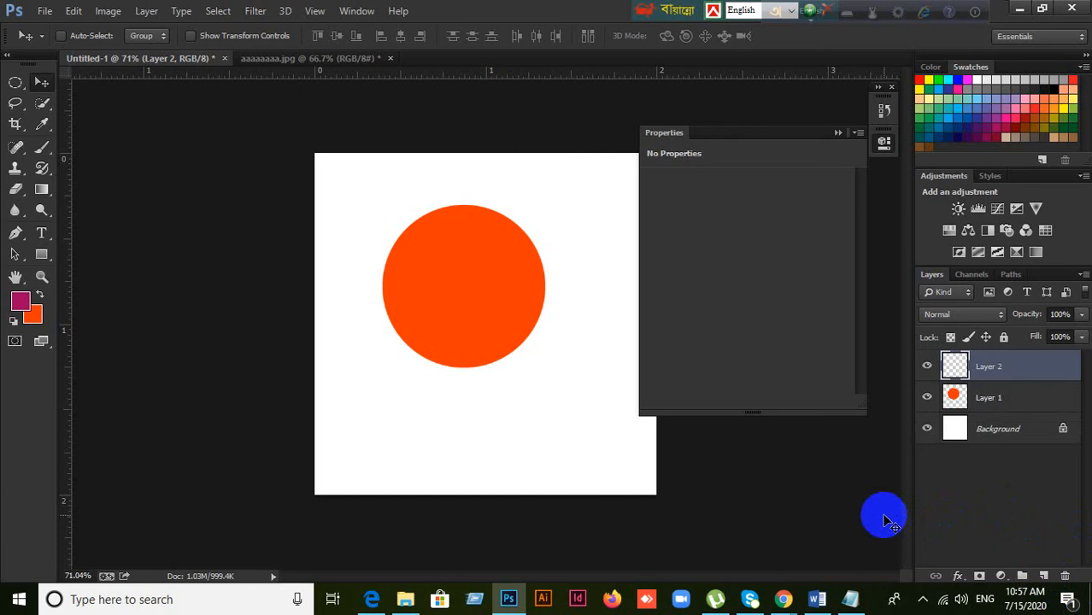
left_click(15, 82)
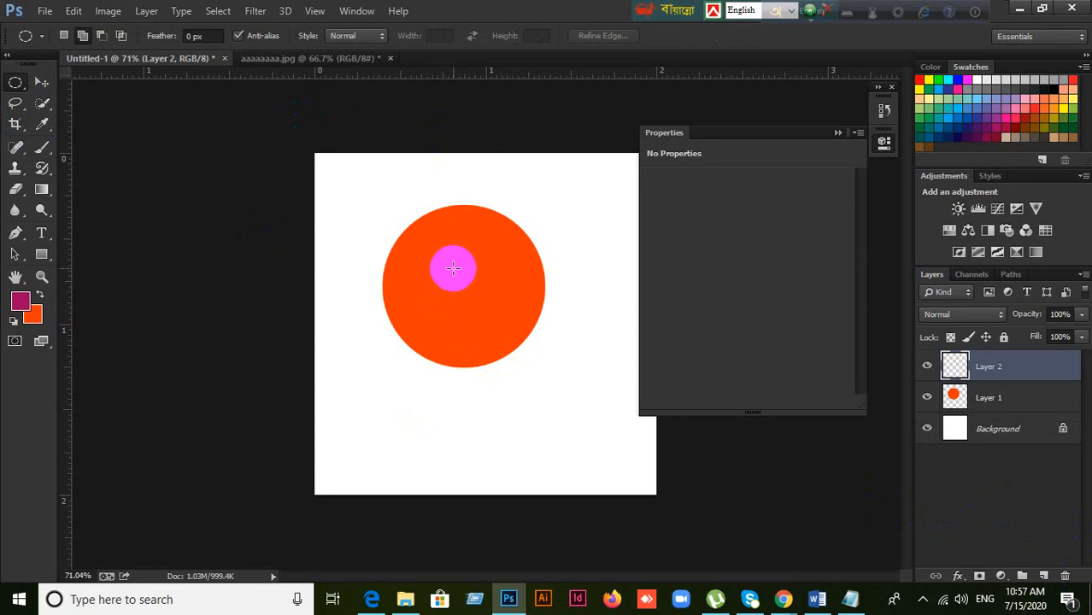
left_click_drag(453, 269, 485, 301)
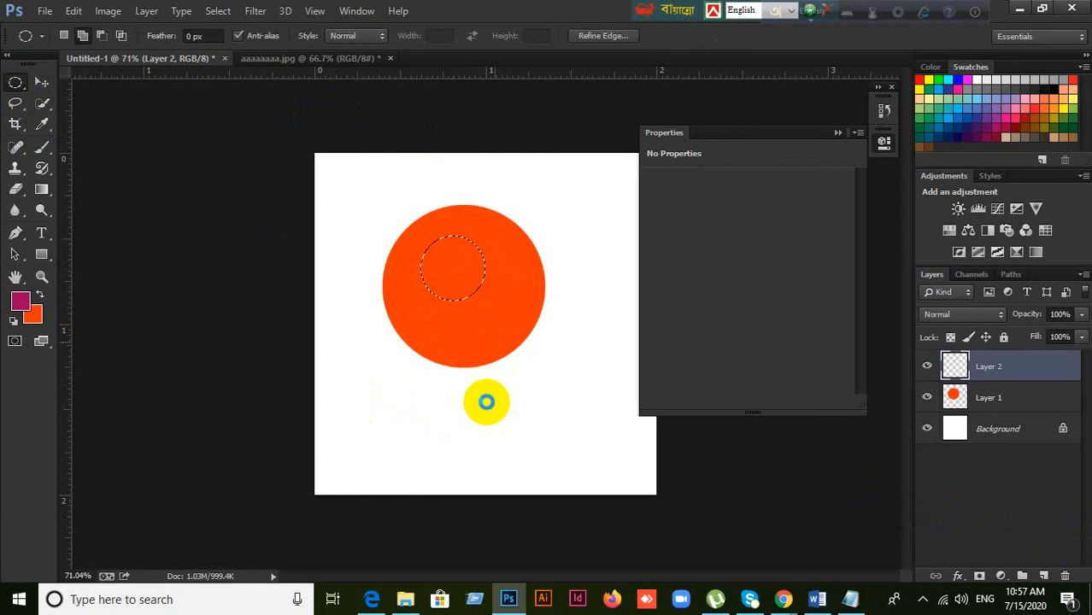
key("ctrl+s")
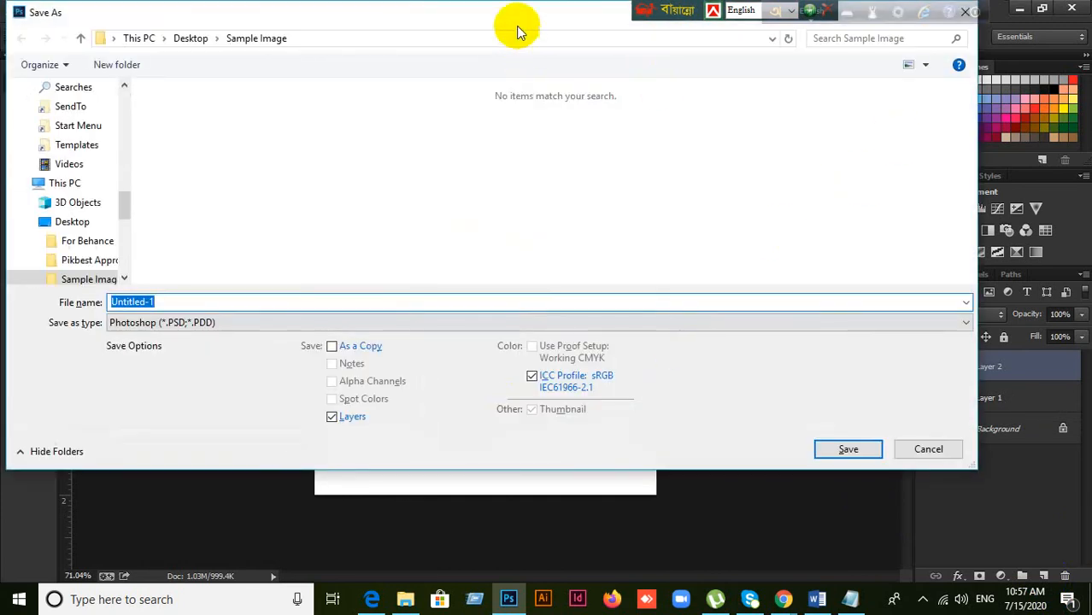
left_click_drag(519, 26, 570, 169)
left_click(1022, 115)
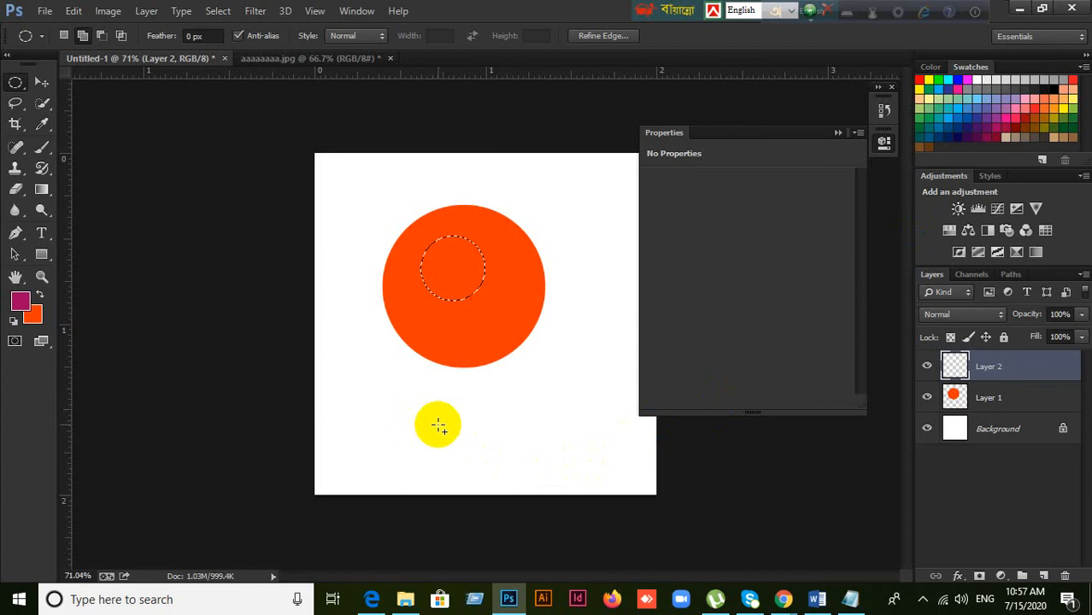
Step: Drop the current selection and try drawing circular selections by eye from the middle of the orange circle
left_click(716, 434)
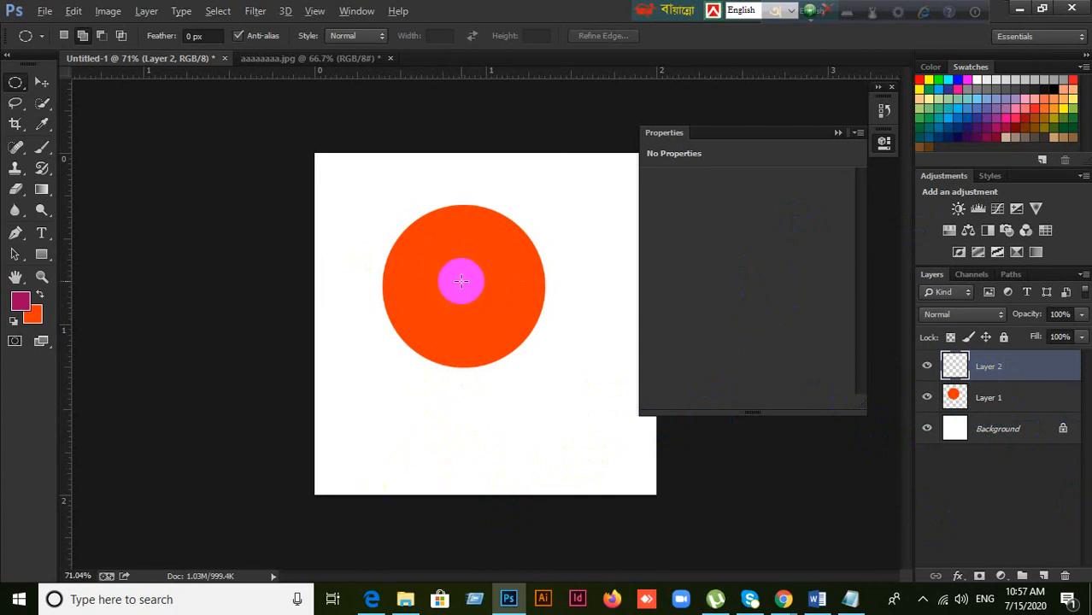
left_click_drag(461, 281, 490, 315)
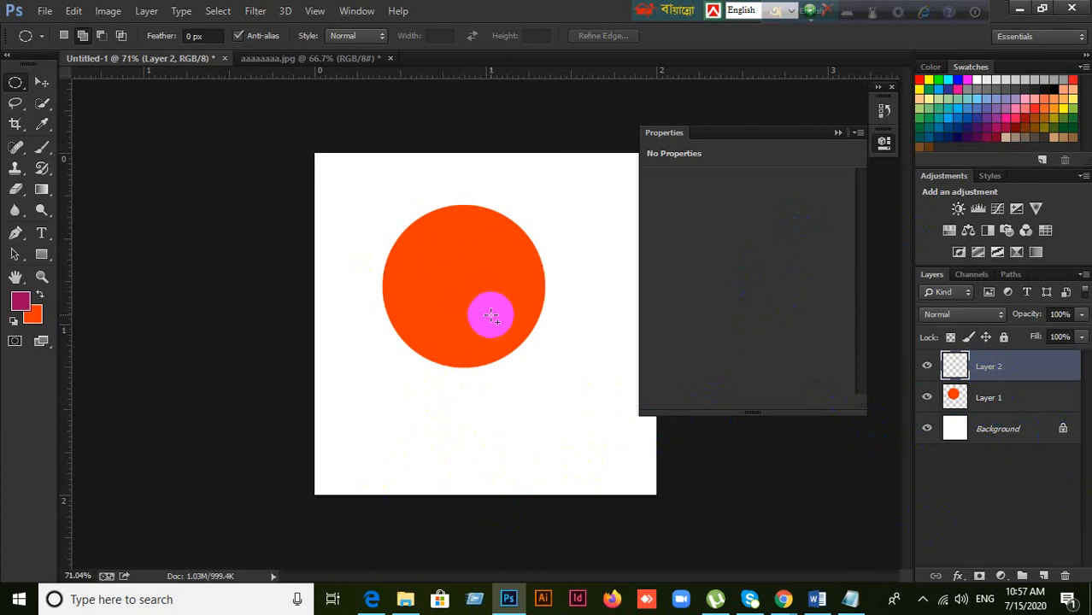
left_click(455, 281)
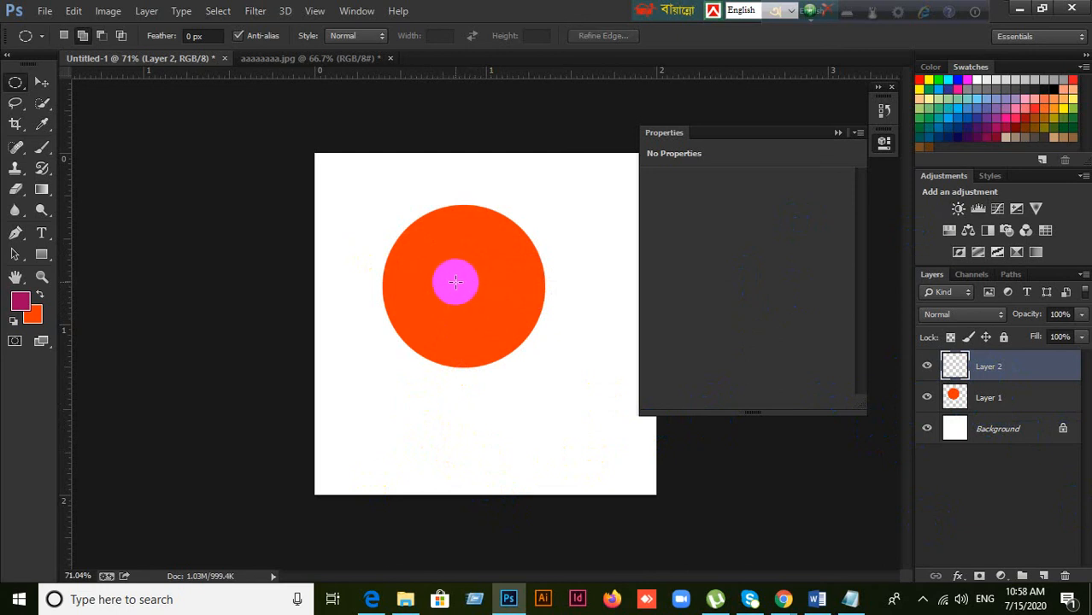
left_click_drag(457, 279, 461, 282)
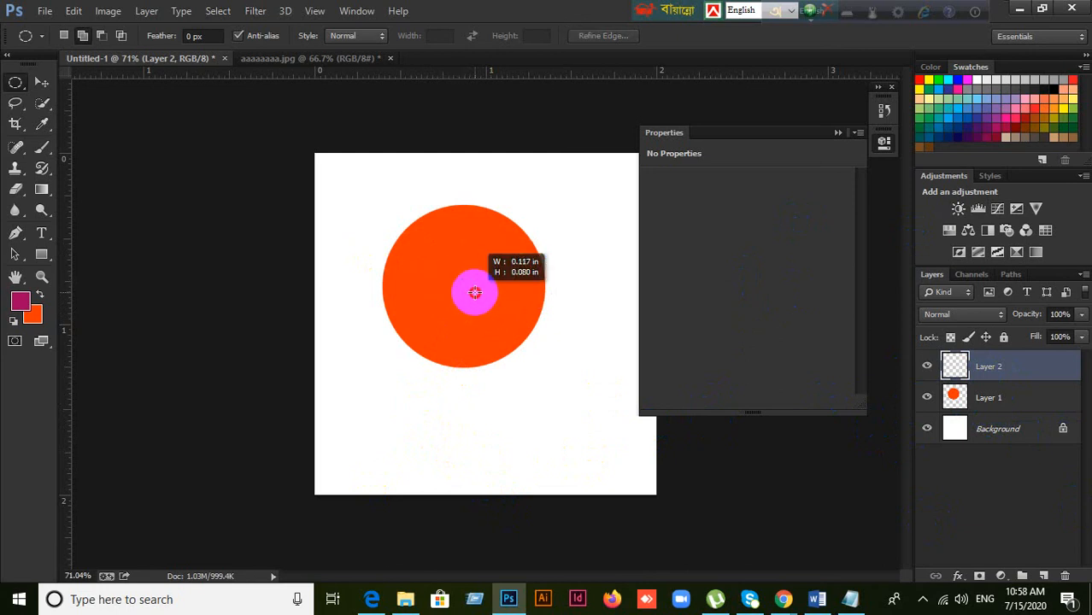
left_click_drag(475, 292, 509, 336)
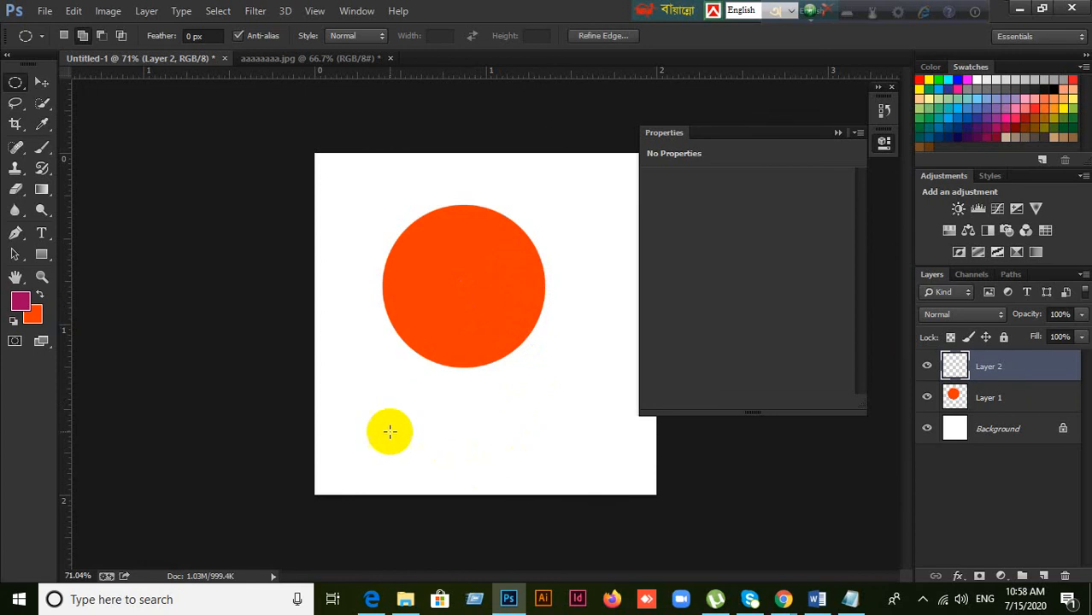
Step: Select a circle about 0.6 in wide overhanging the canvas's left edge, fill it with the magenta foreground colour and deselect it
left_click_drag(374, 401, 407, 412)
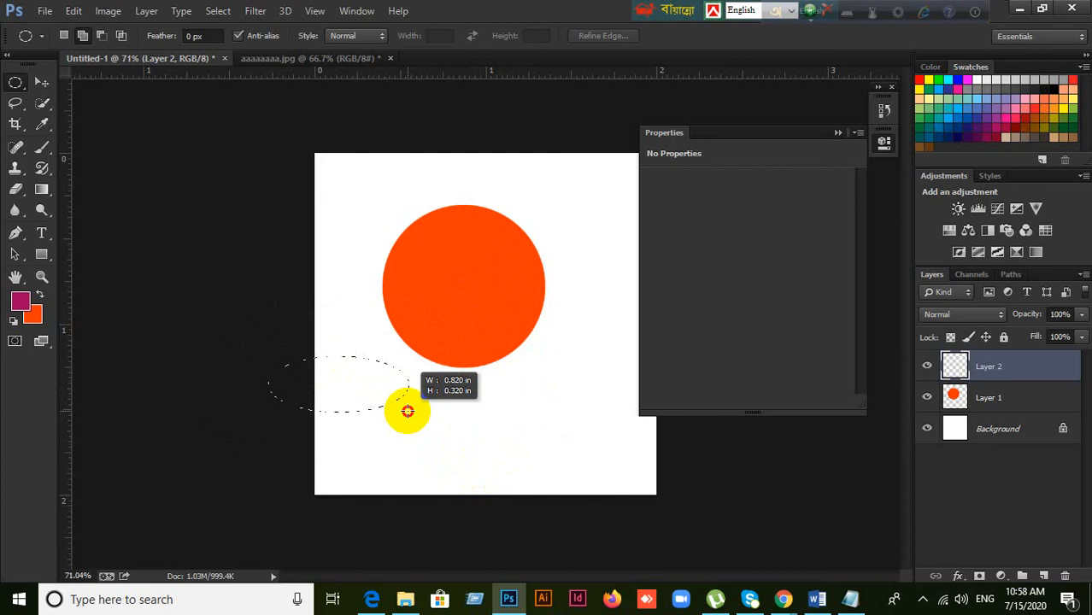
left_click_drag(408, 411, 479, 436)
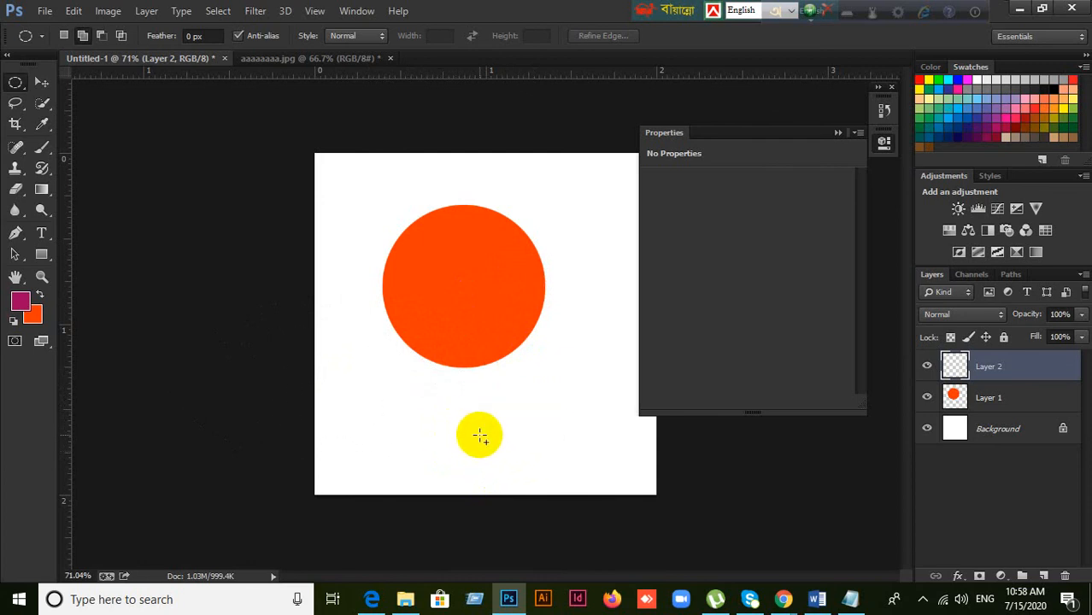
key("alt+BackSpace")
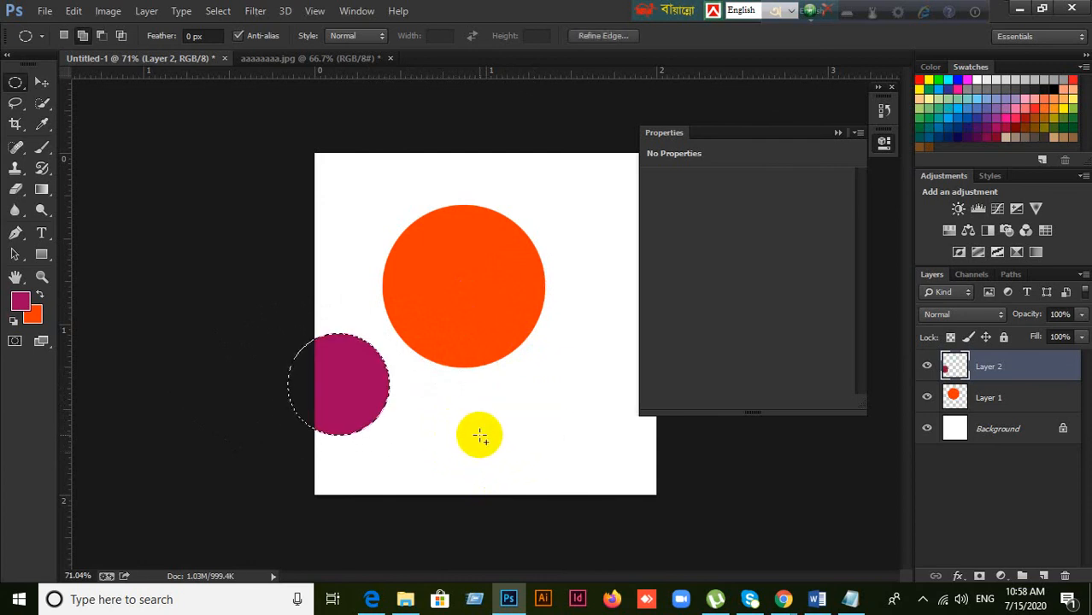
left_click(317, 469)
Step: Move the clipped magenta circle beneath the orange circle, and delete its layer
left_click(41, 82)
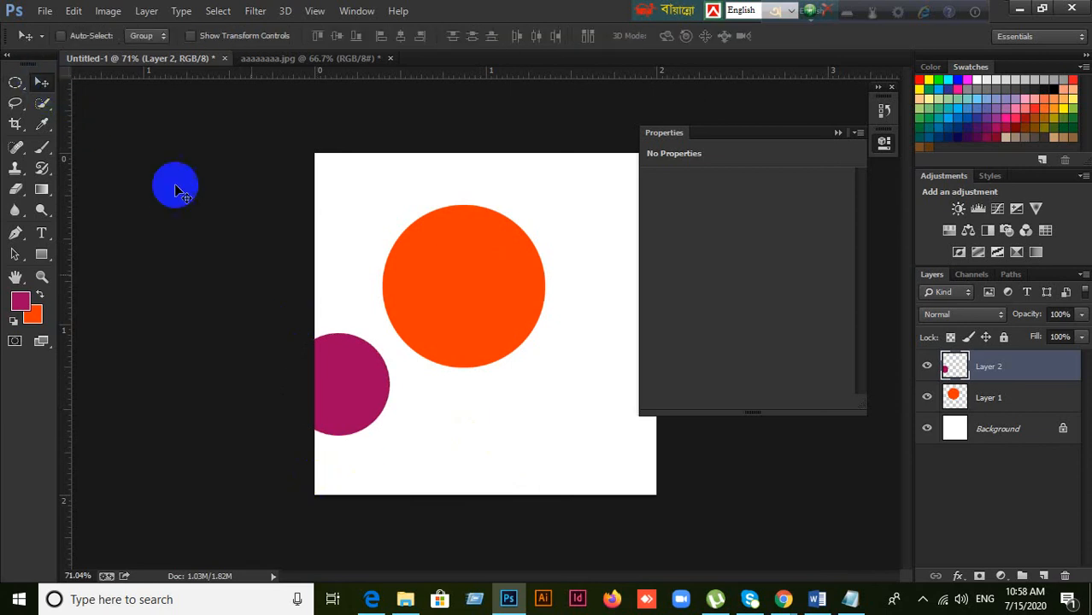
left_click_drag(359, 410, 478, 431)
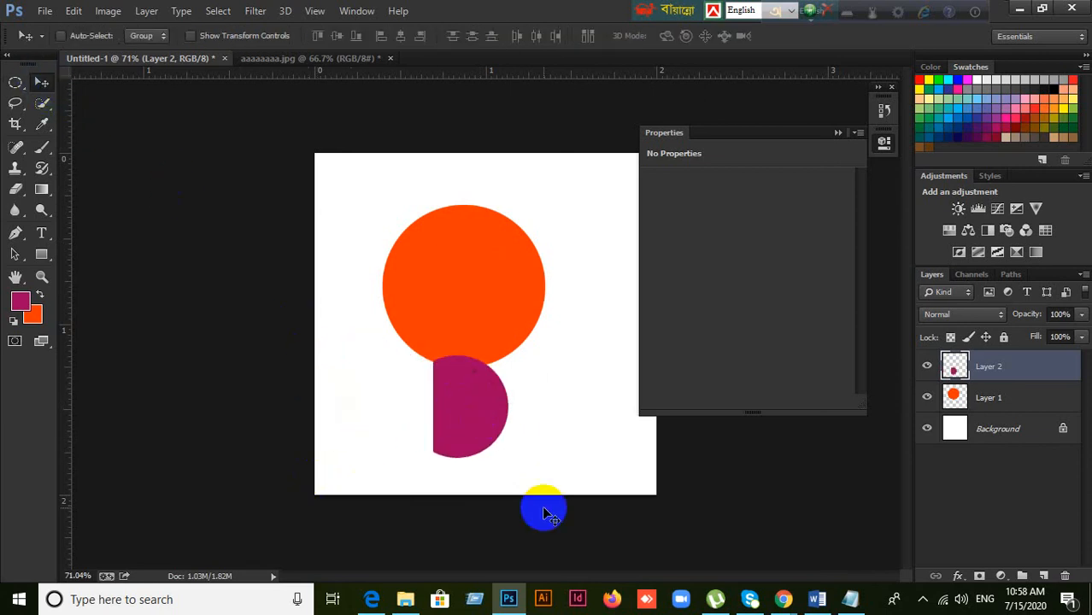
key("Delete")
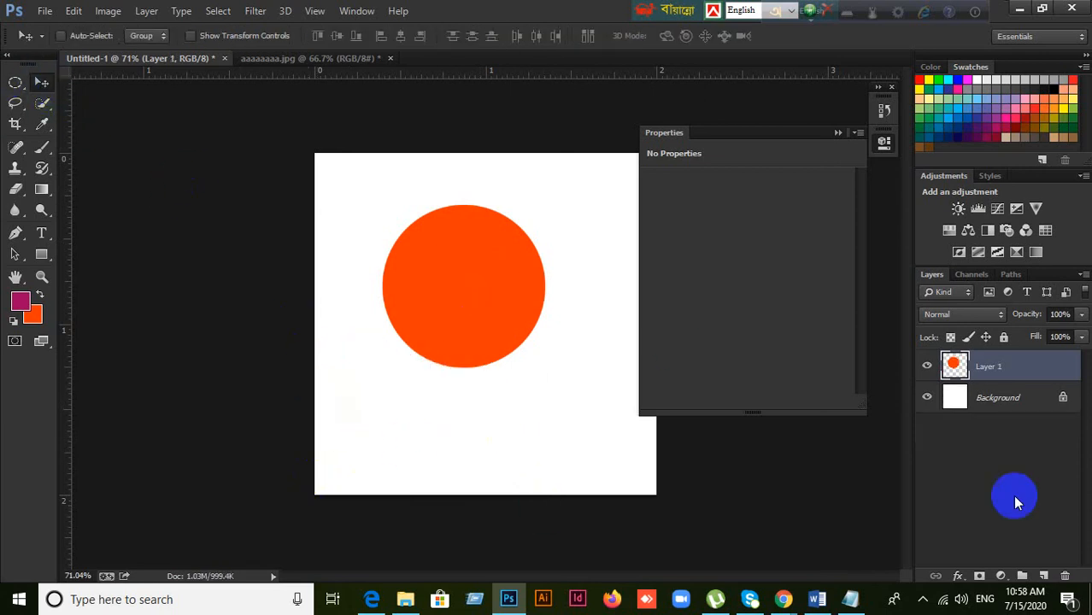
Step: On a new layer, fill a circular selection about 0.14 in wide near the canvas's upper-left corner with magenta and deselect it
left_click(1044, 577)
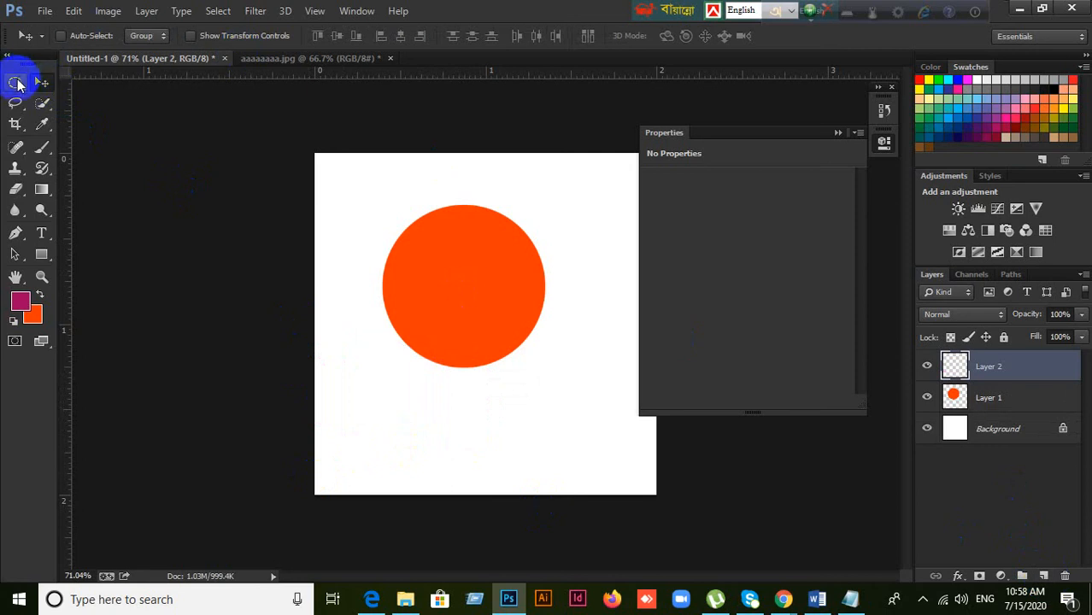
left_click(15, 82)
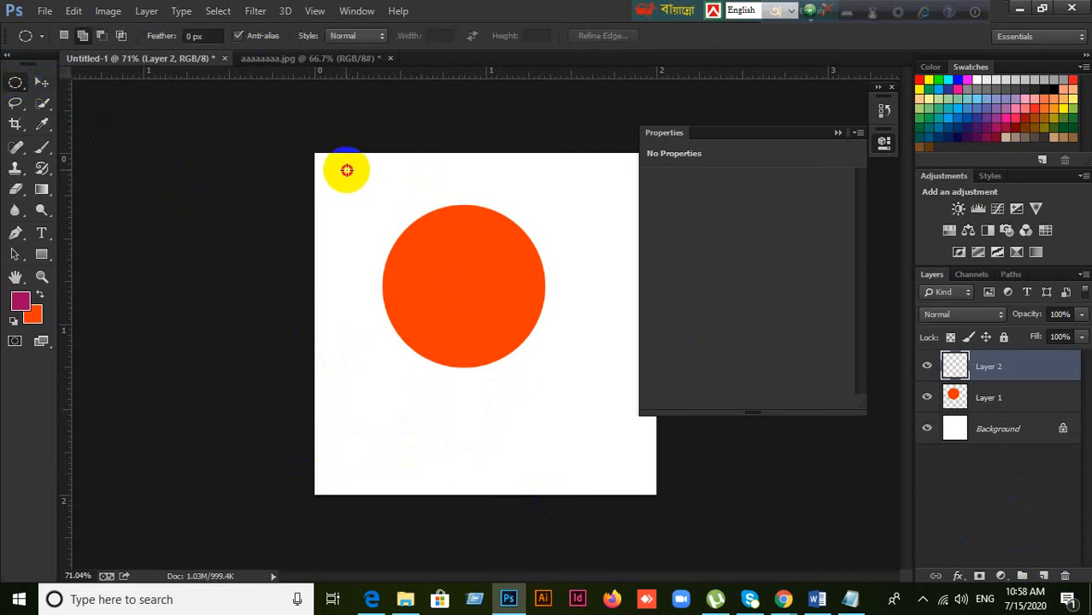
left_click_drag(346, 170, 371, 191)
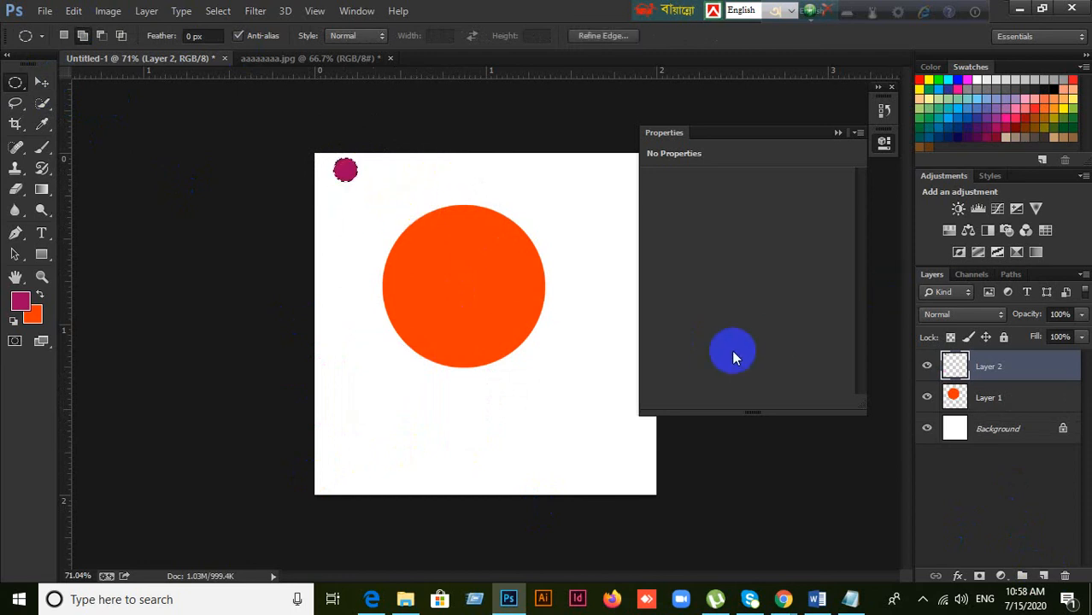
key("ctrl+d")
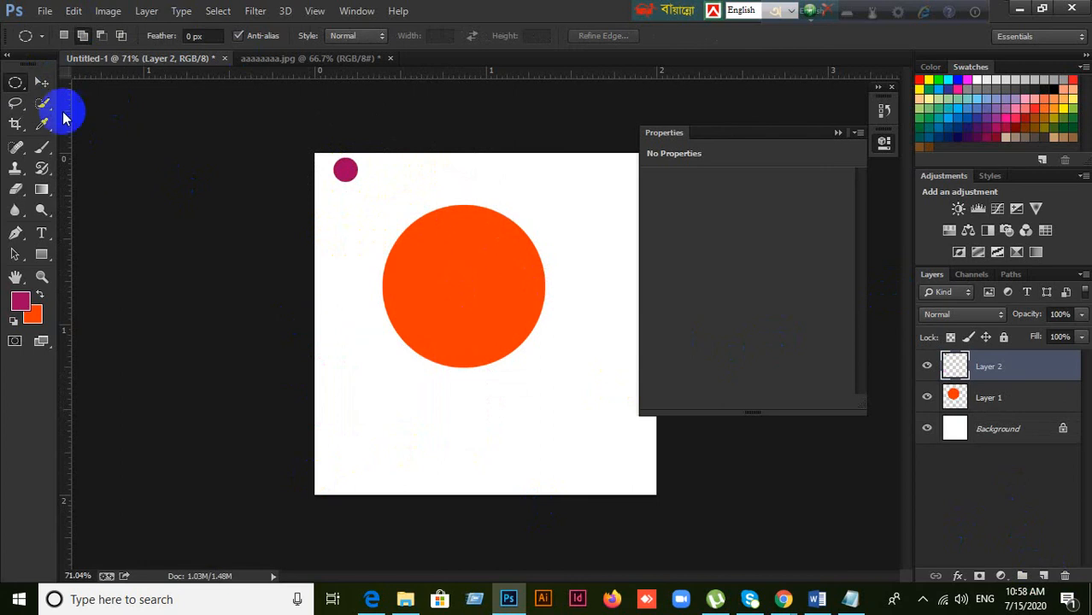
Step: Move the small magenta circle onto the orange circle's edge, and align both layers by their vertical and horizontal centres
left_click(42, 82)
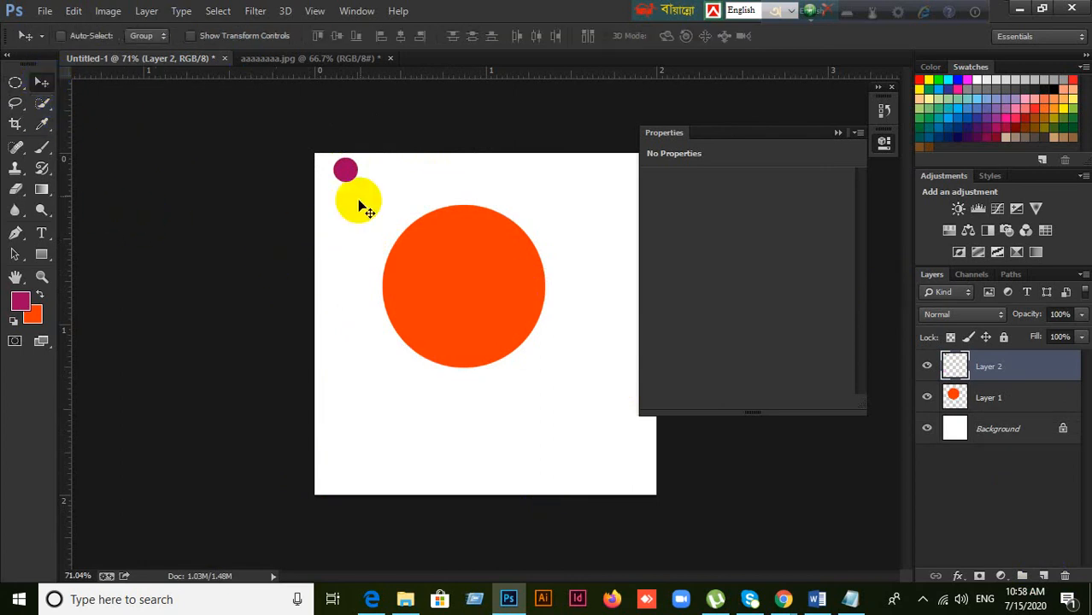
left_click_drag(346, 169, 394, 311)
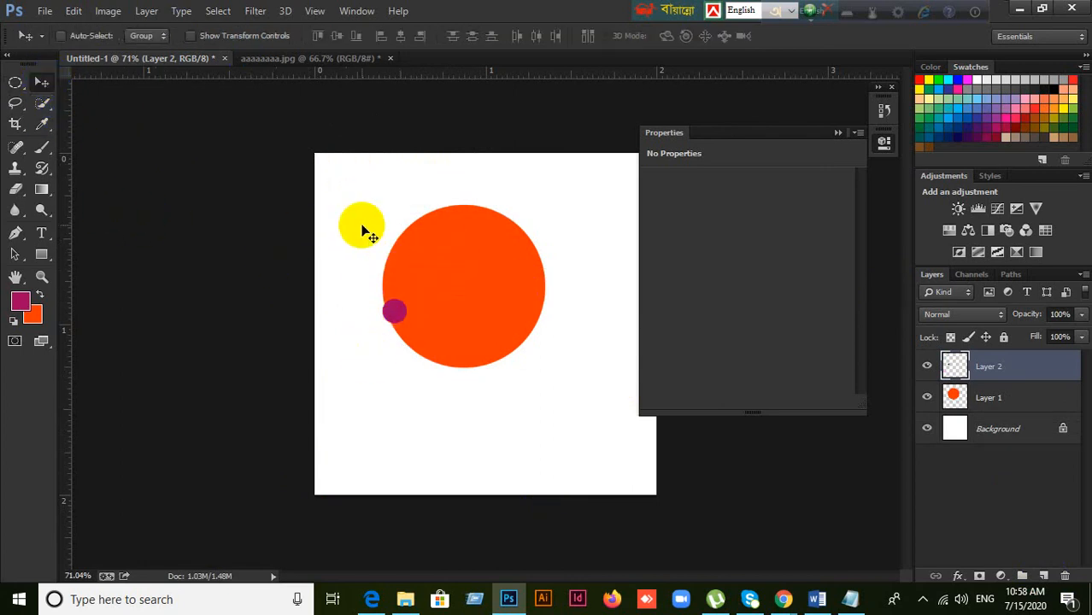
left_click_drag(350, 209, 557, 402)
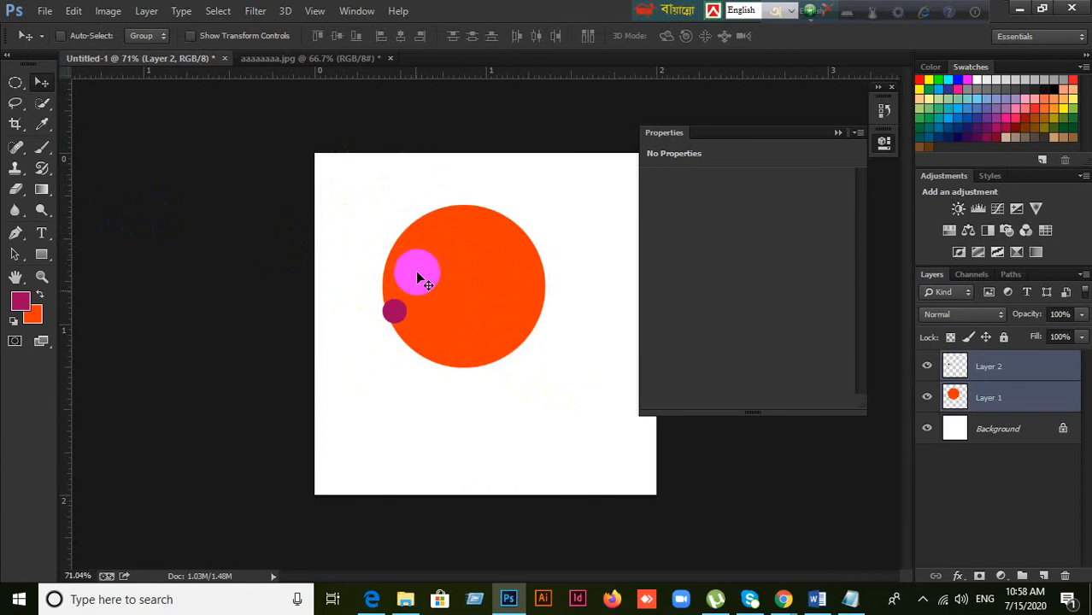
left_click(337, 37)
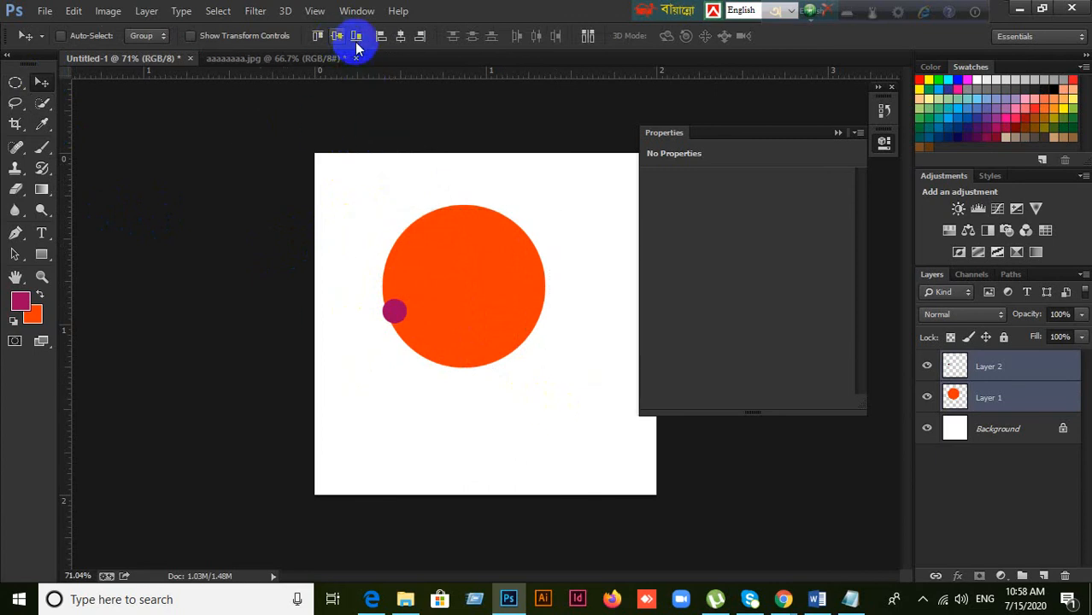
left_click(401, 38)
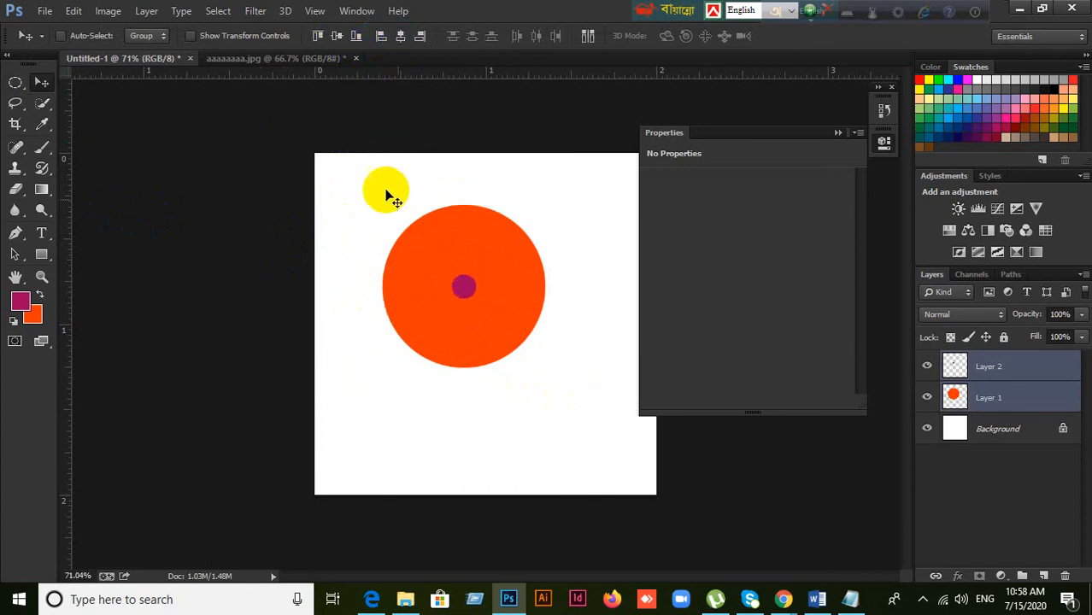
Step: Delete both circle layers, leaving only the Background layer
left_click(1063, 574)
left_click(515, 228)
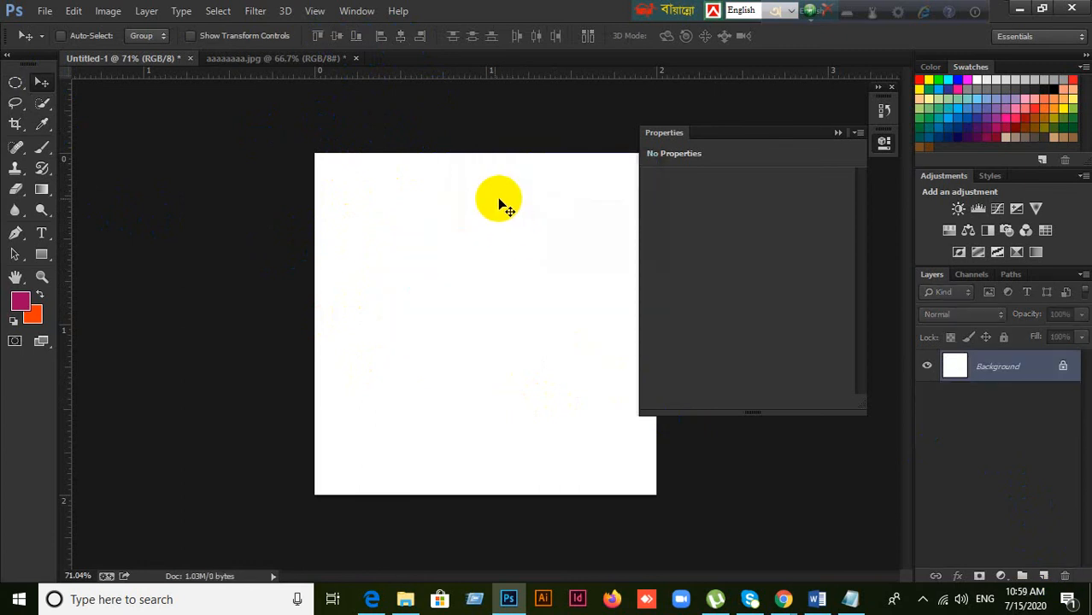
Step: Check the participants in the Google Meet call, and minimize Chrome and Photoshop to show the desktop
mouse_move(782, 595)
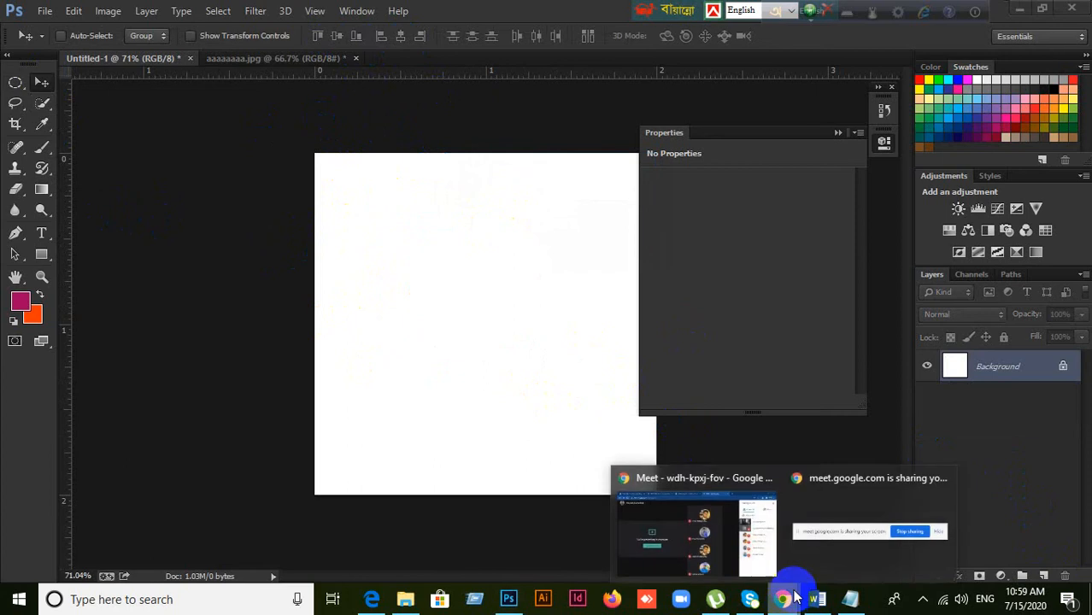
left_click(719, 536)
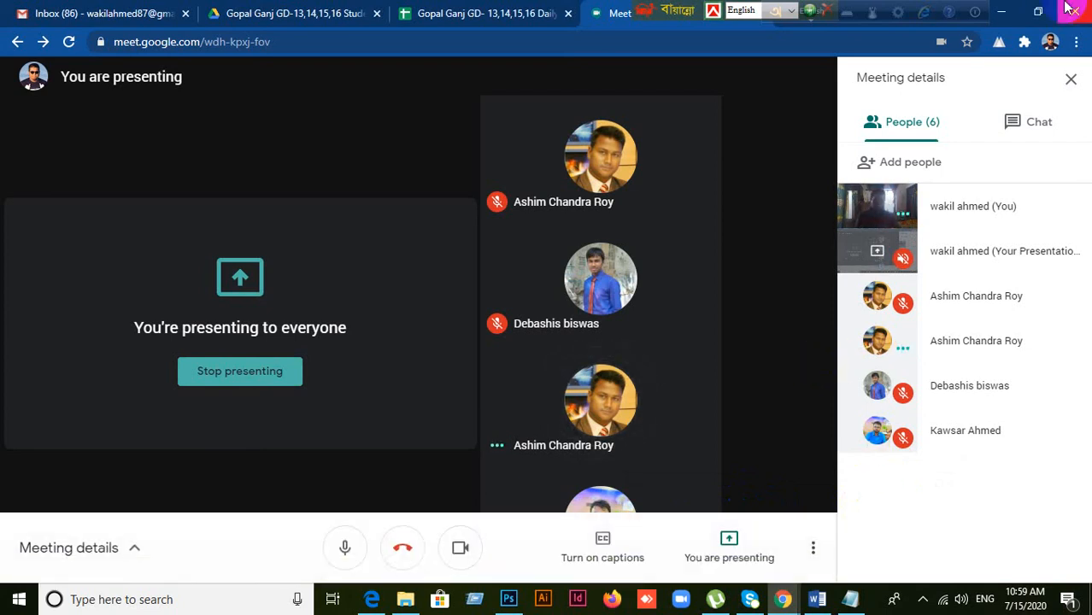
left_click(1001, 12)
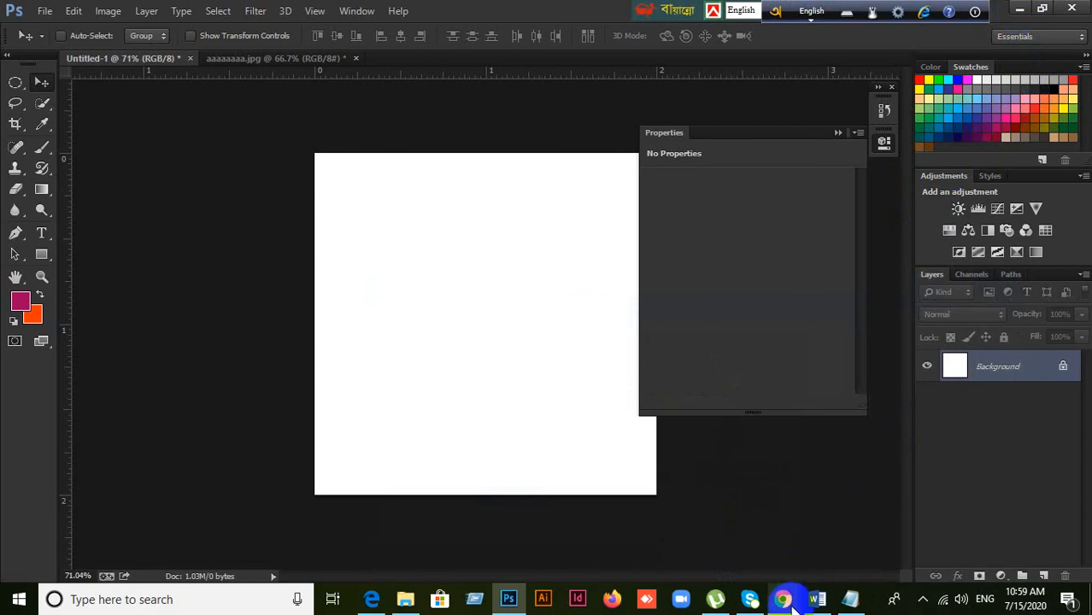
mouse_move(787, 603)
left_click(734, 538)
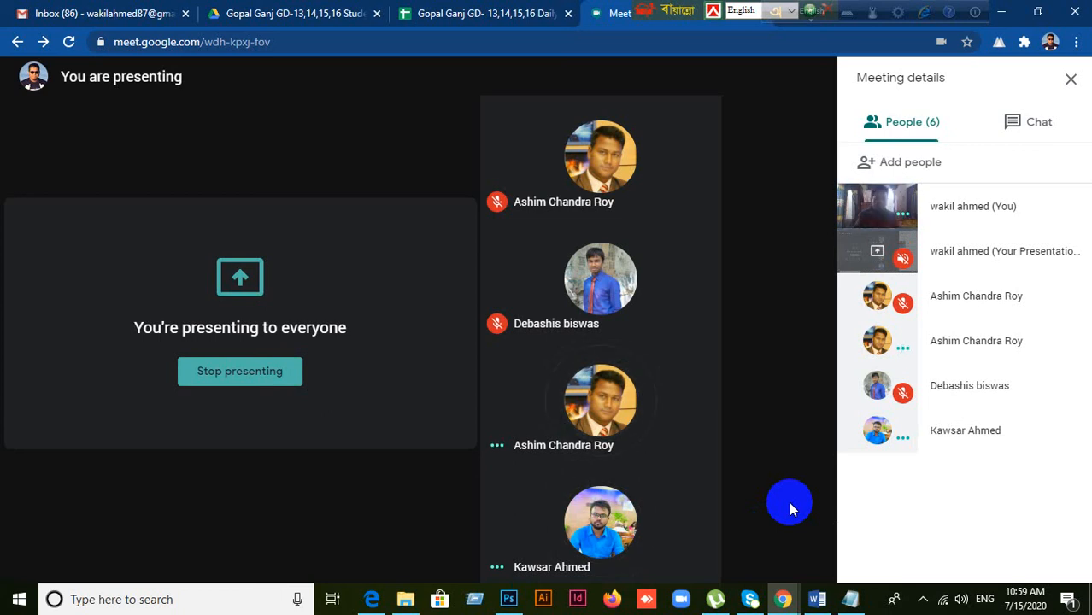
mouse_move(803, 432)
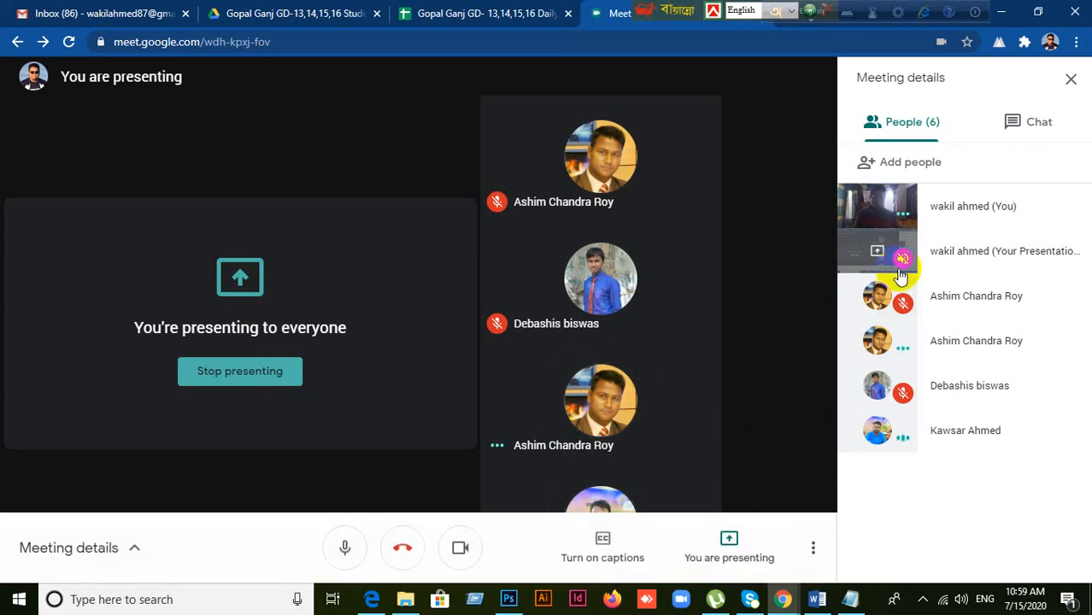
left_click(1004, 12)
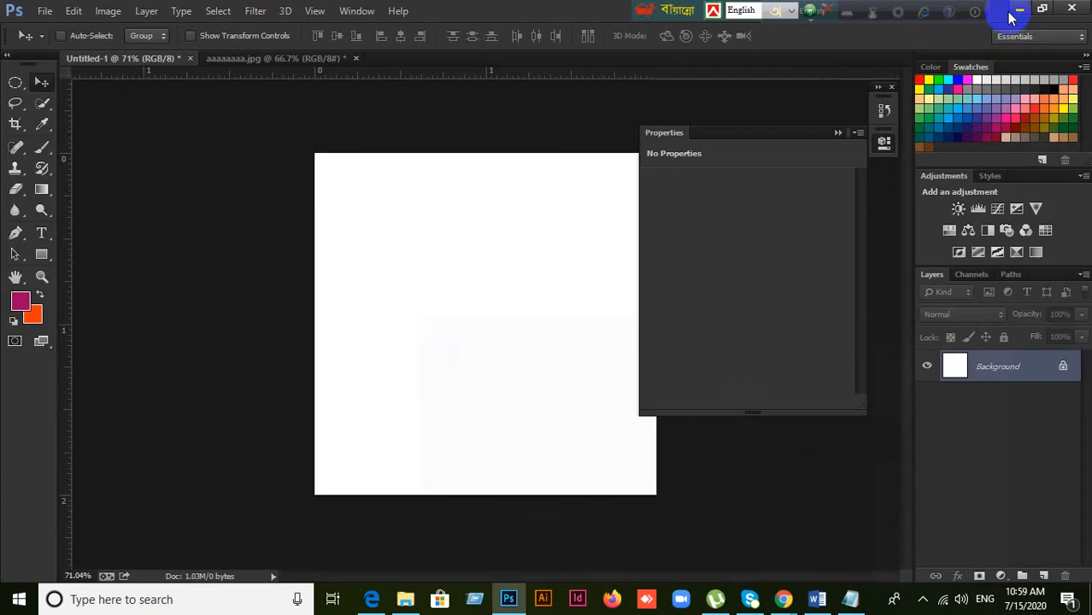
mouse_move(781, 594)
left_click(730, 579)
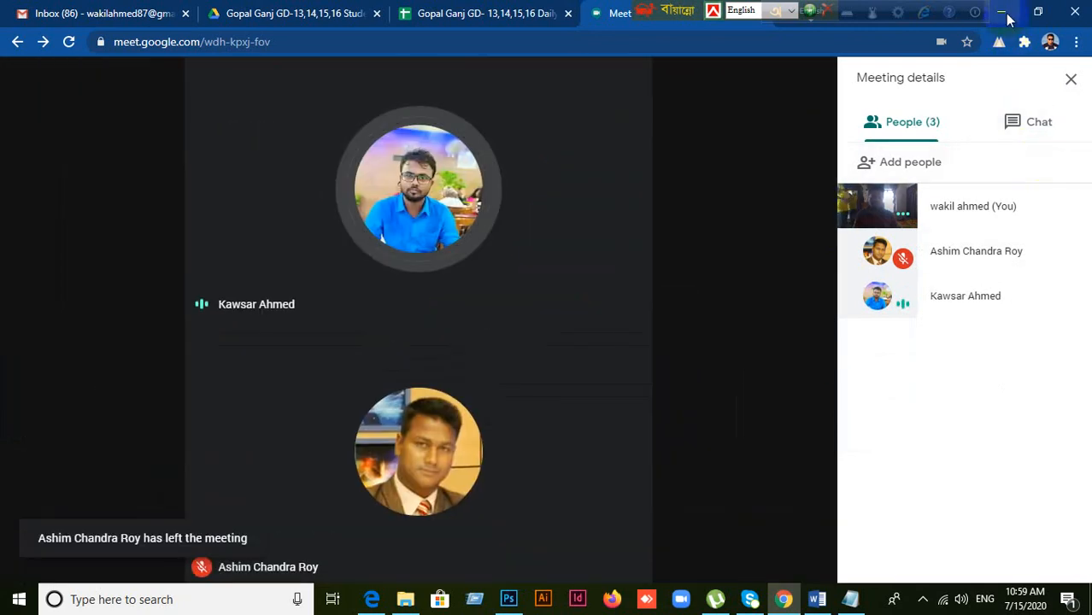
left_click(1004, 14)
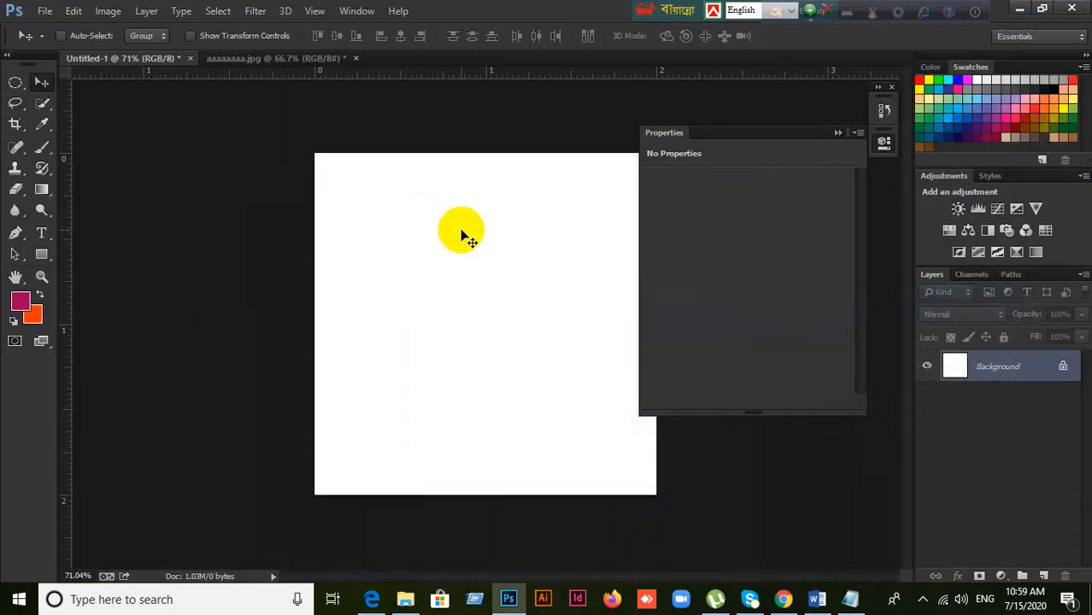
left_click(1020, 10)
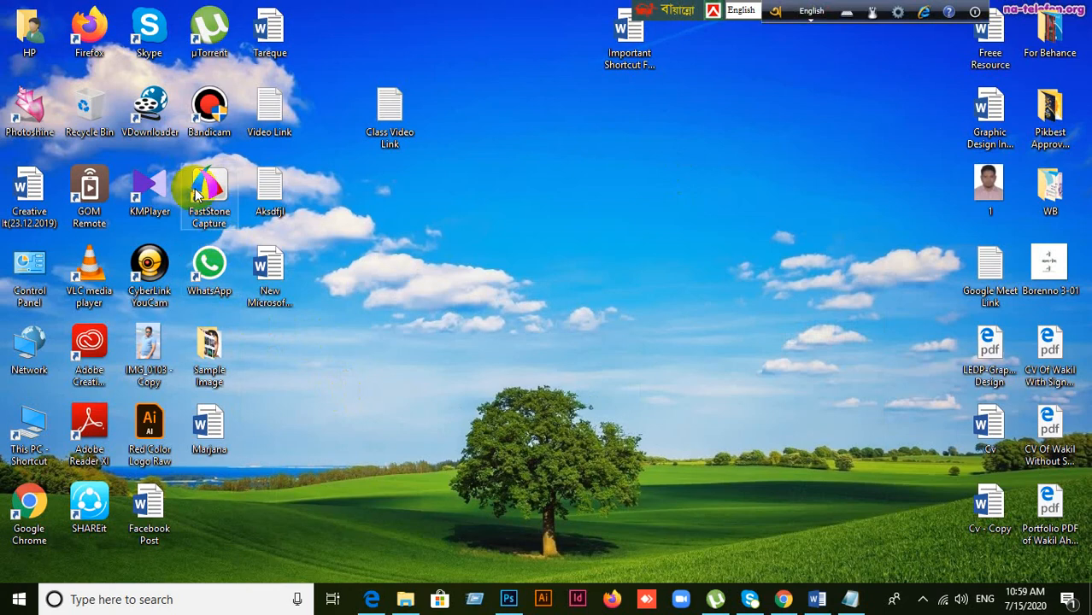